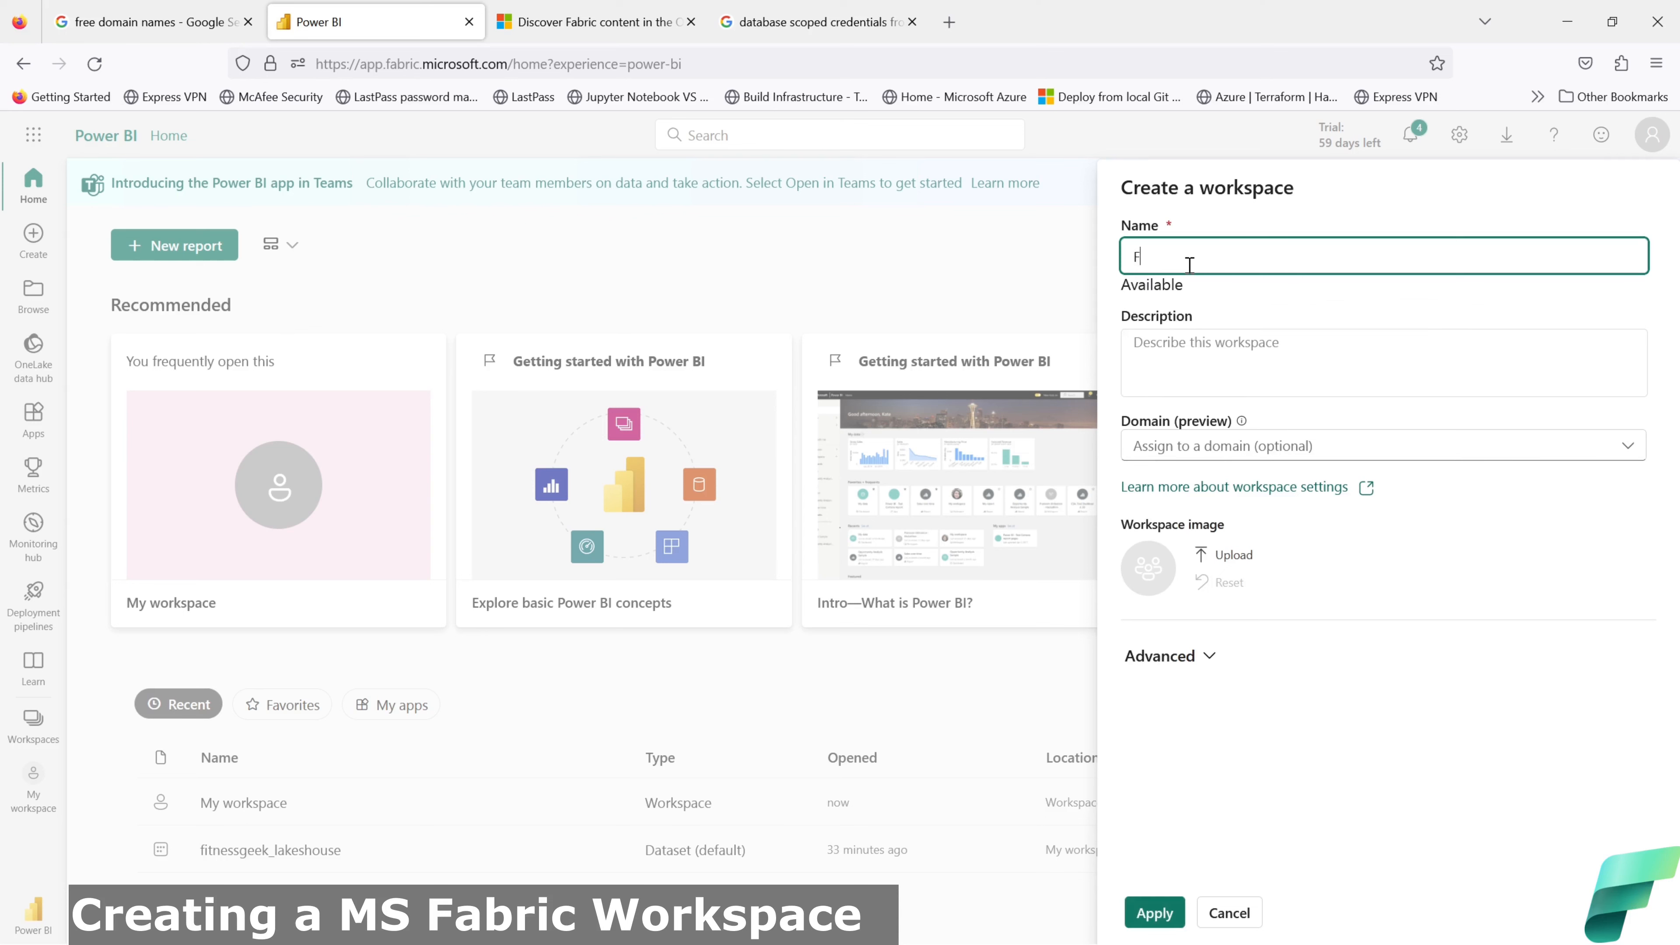
Step: Create the Fitnessgeek workspace, keeping Trial licence mode in the Advanced settings
type("geek")
left_click(1274, 457)
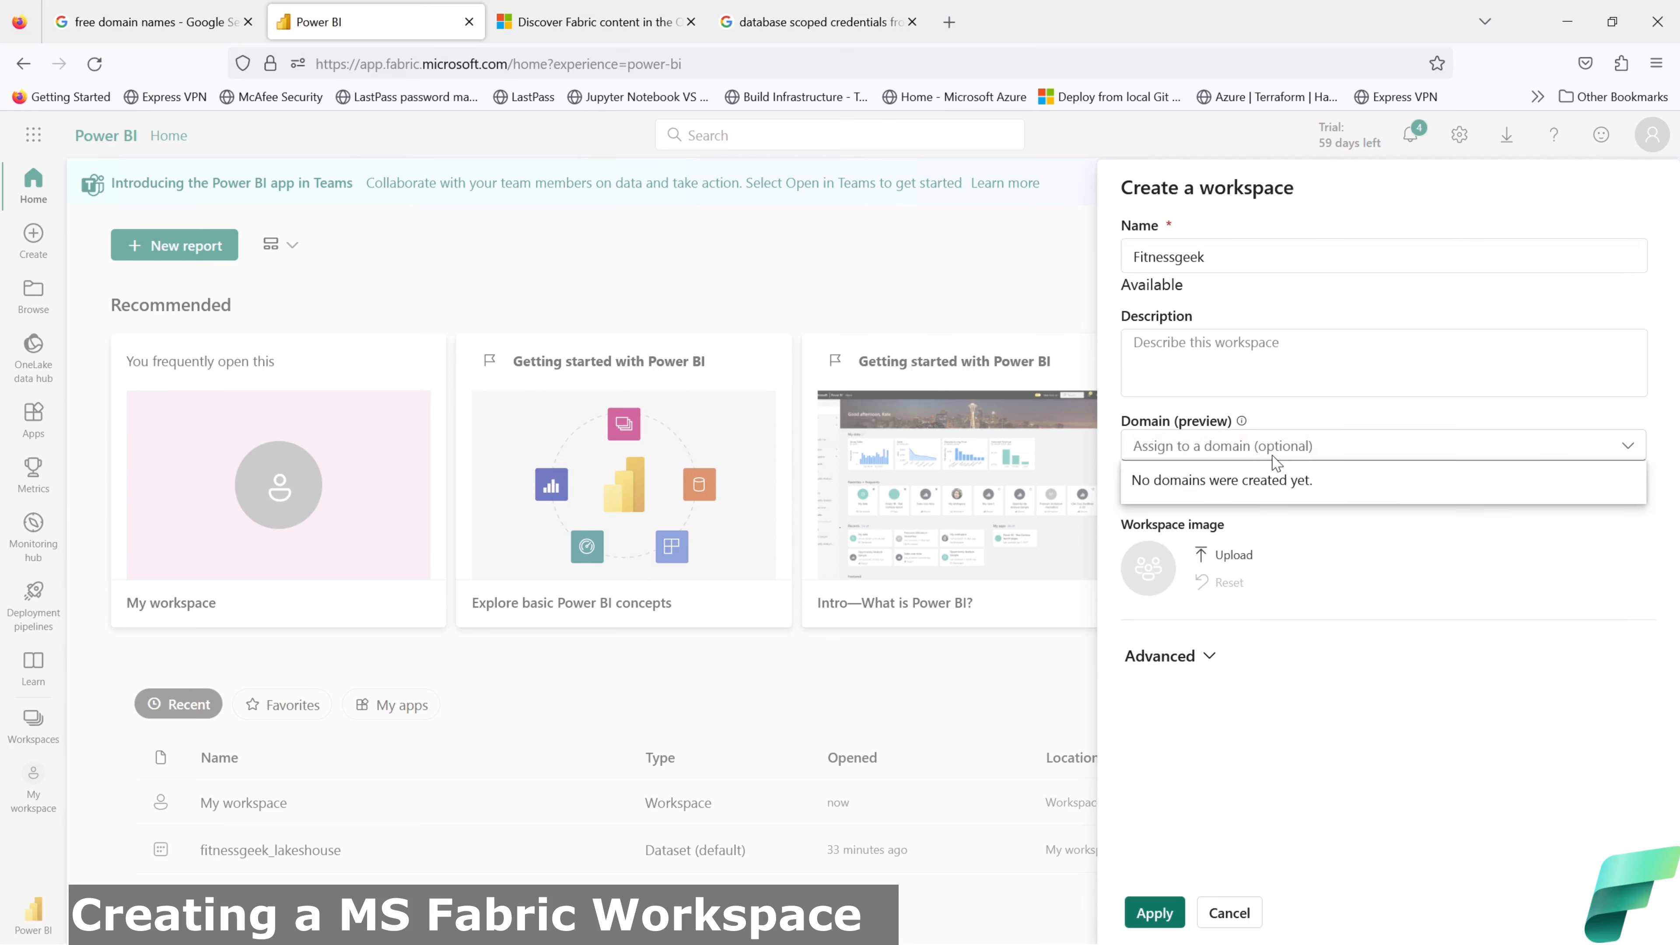
left_click(1276, 457)
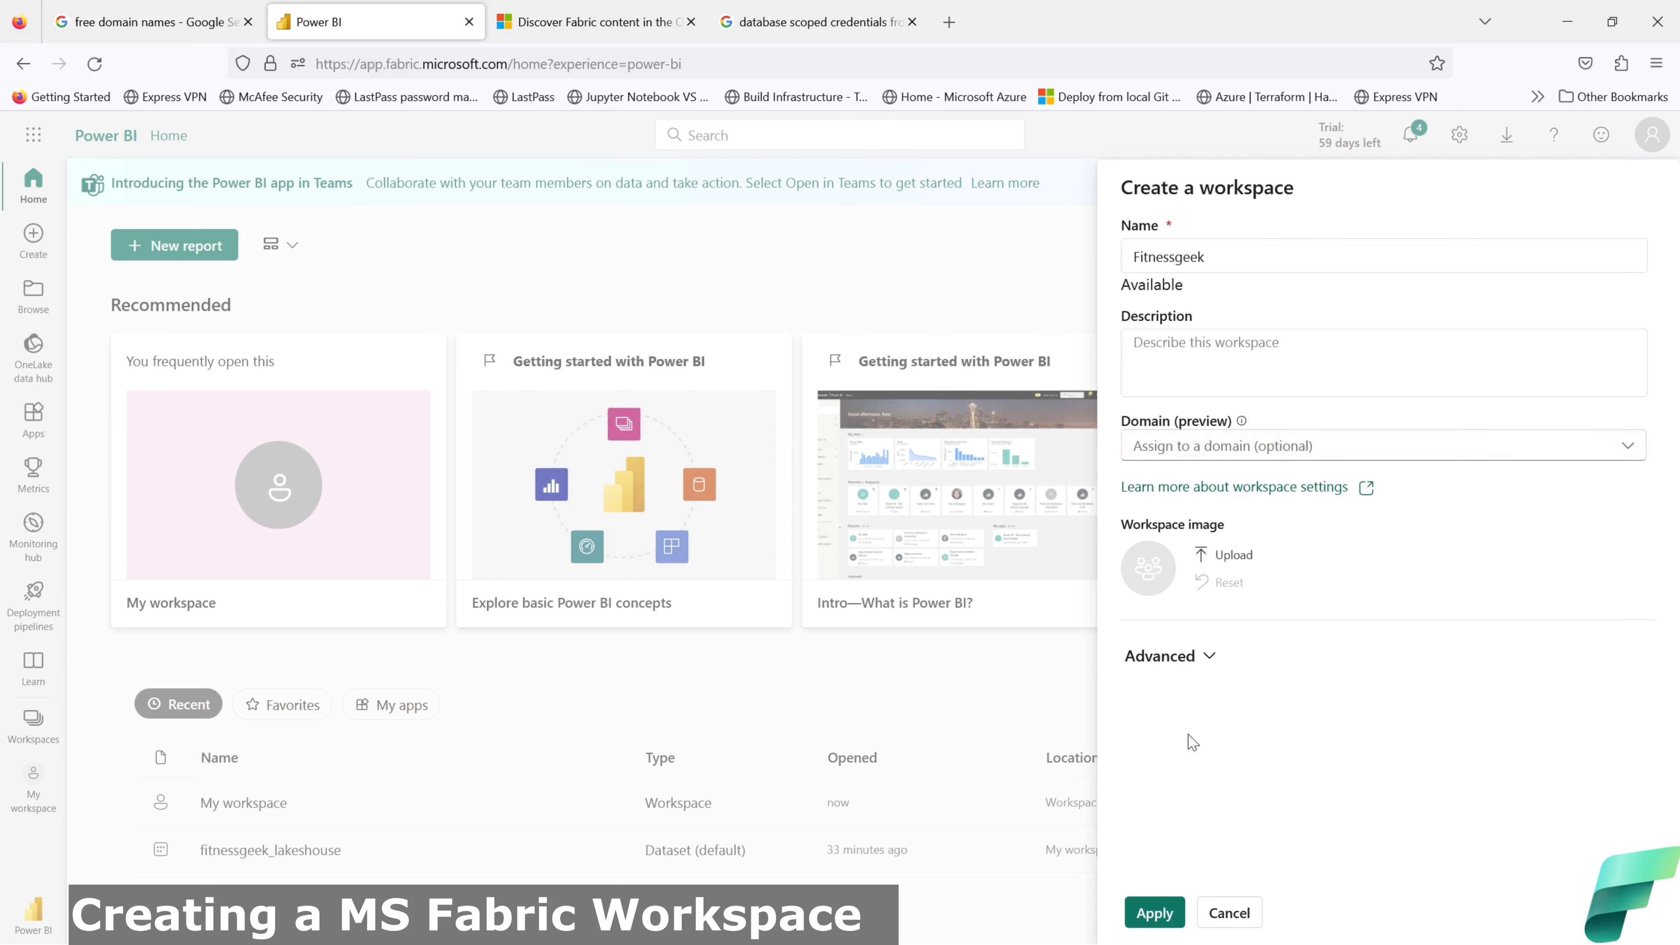
left_click(1208, 662)
scroll(1406, 684, "down", 5)
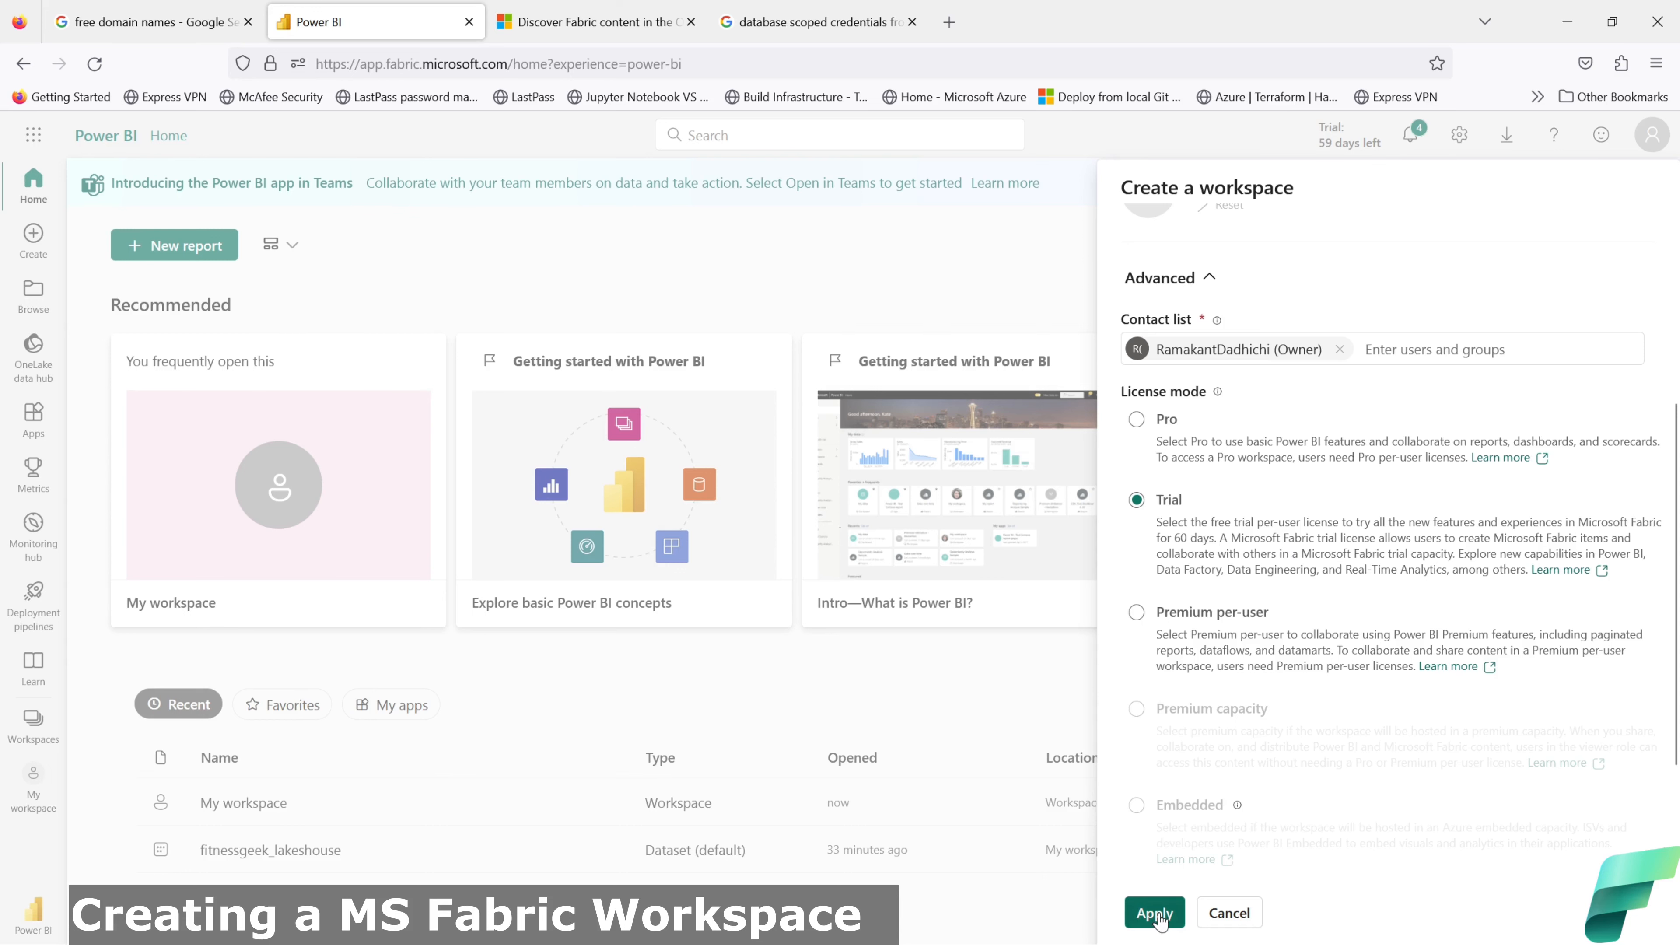
left_click(1155, 912)
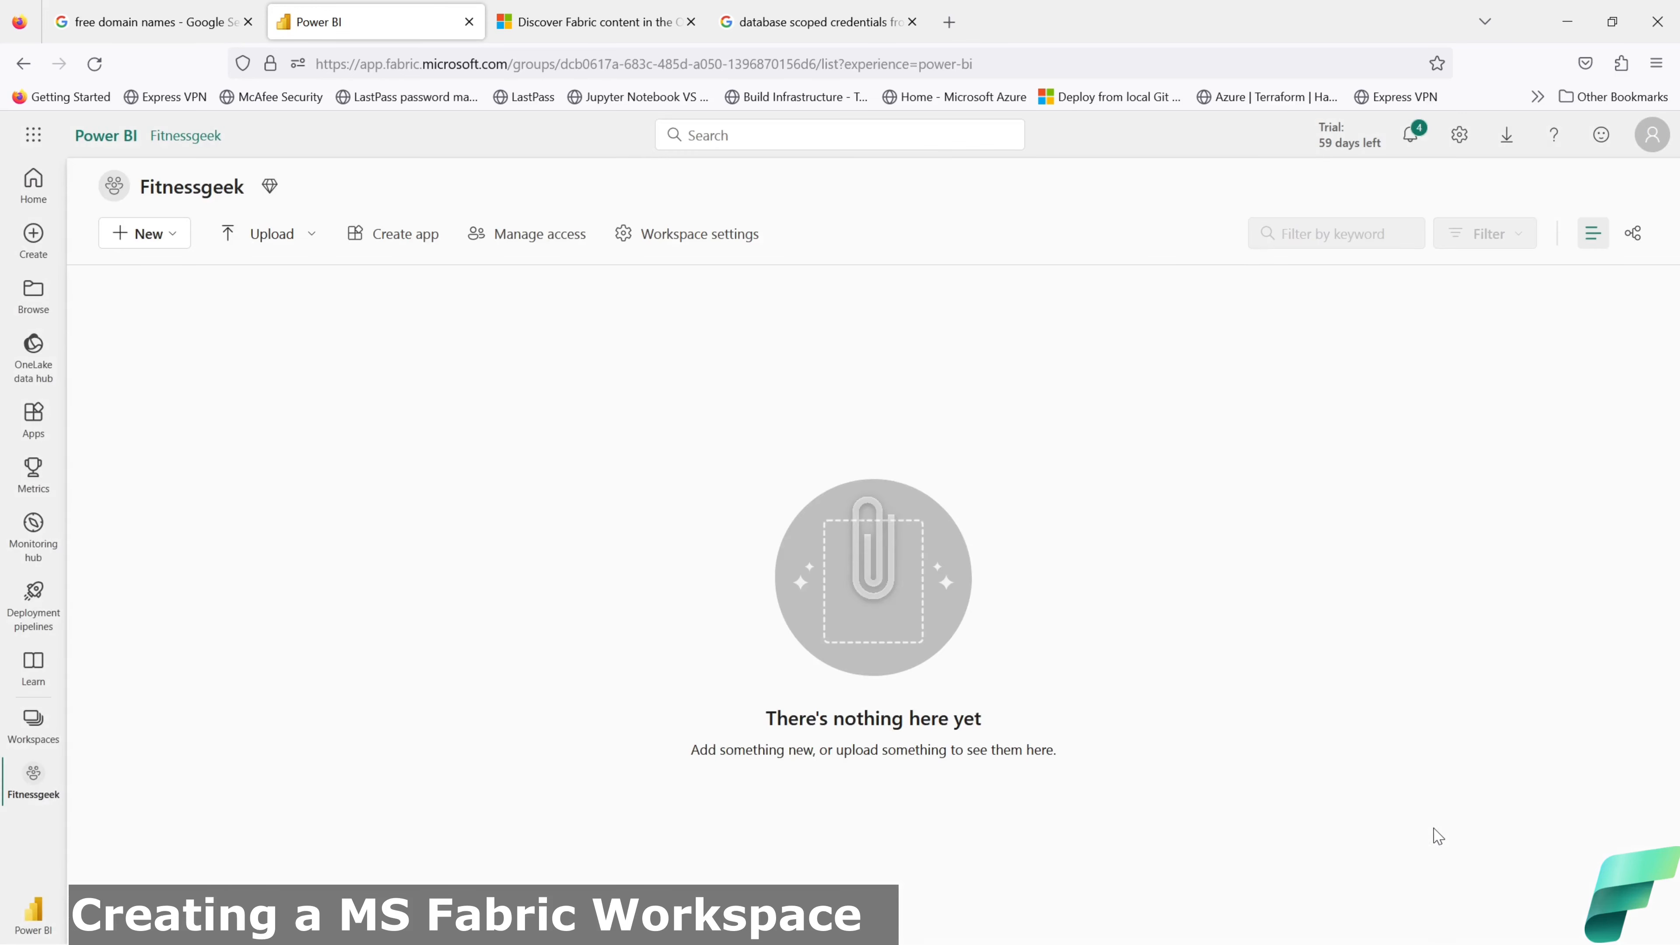
Step: Open the + New menu in Fitnessgeek to list item types from Report to Streaming dataflow
left_click(144, 233)
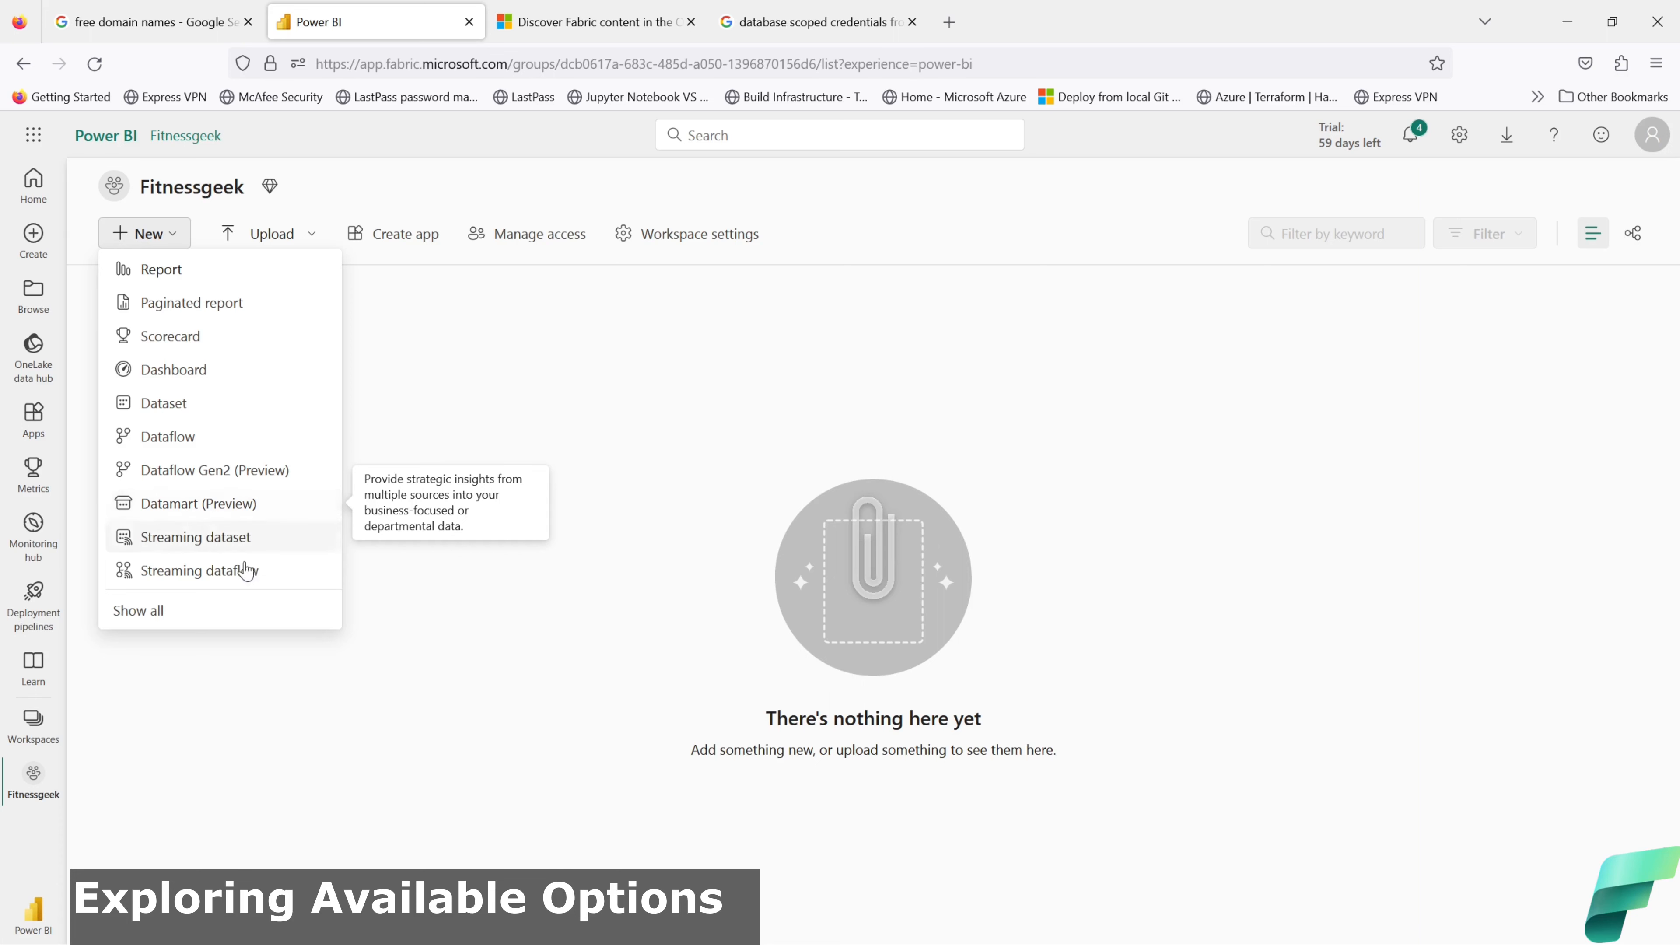
Step: Open the Show all page of creatable items and scroll through its workloads
left_click(153, 611)
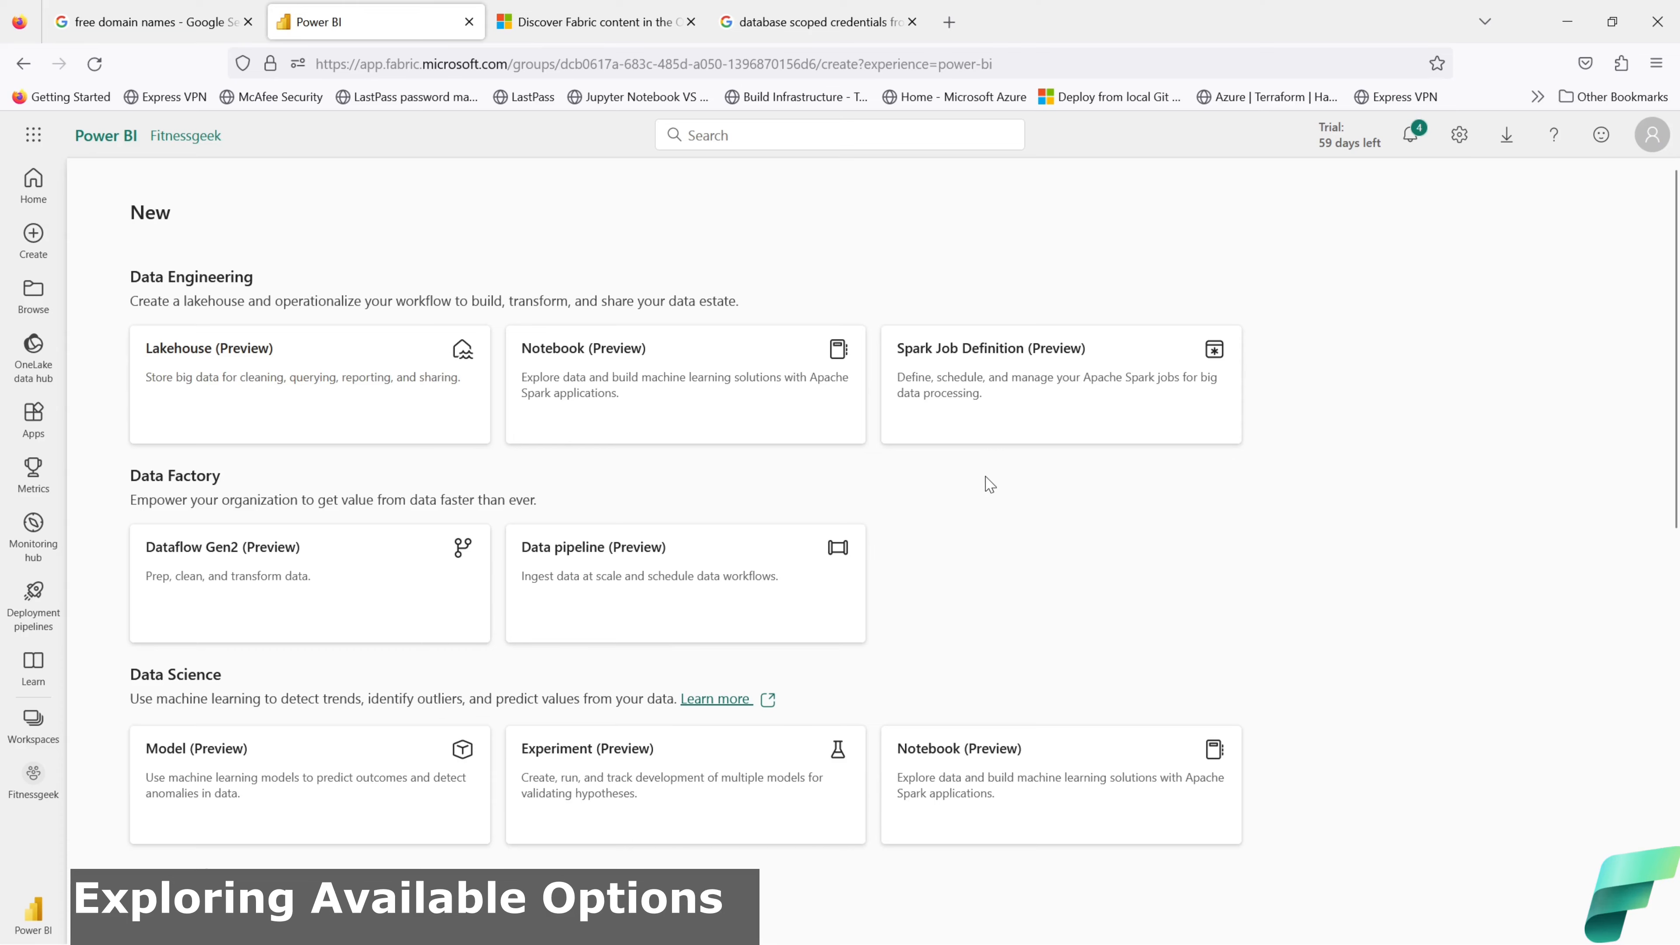
scroll(984, 498, "down", 10)
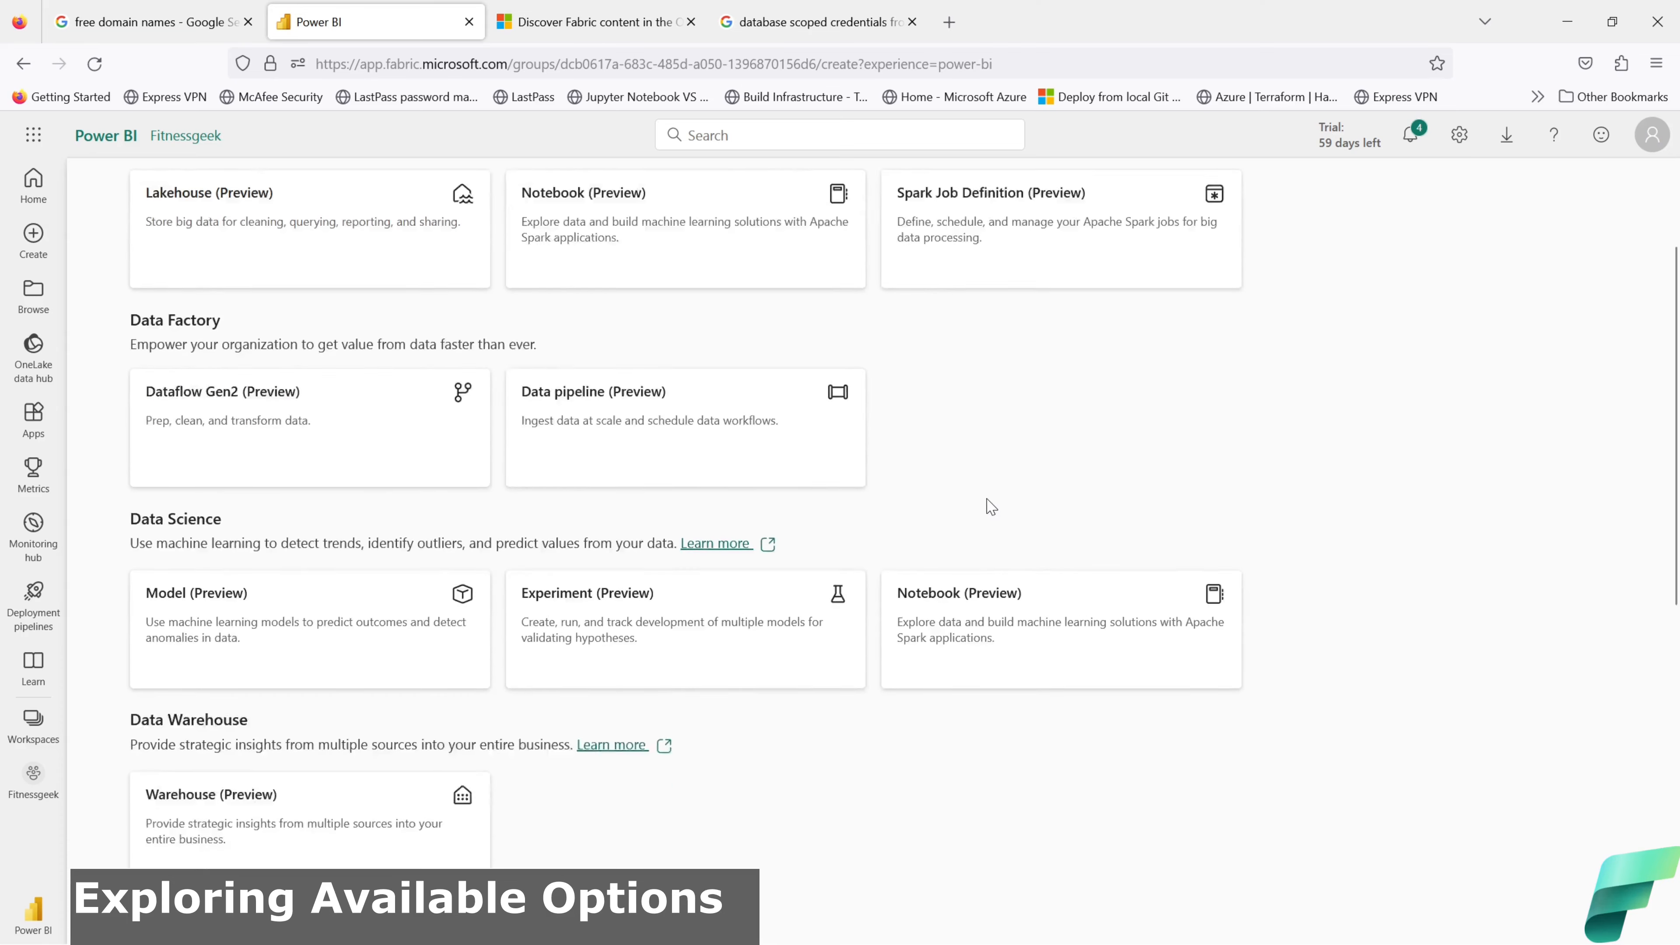
scroll(992, 515, "down", 1)
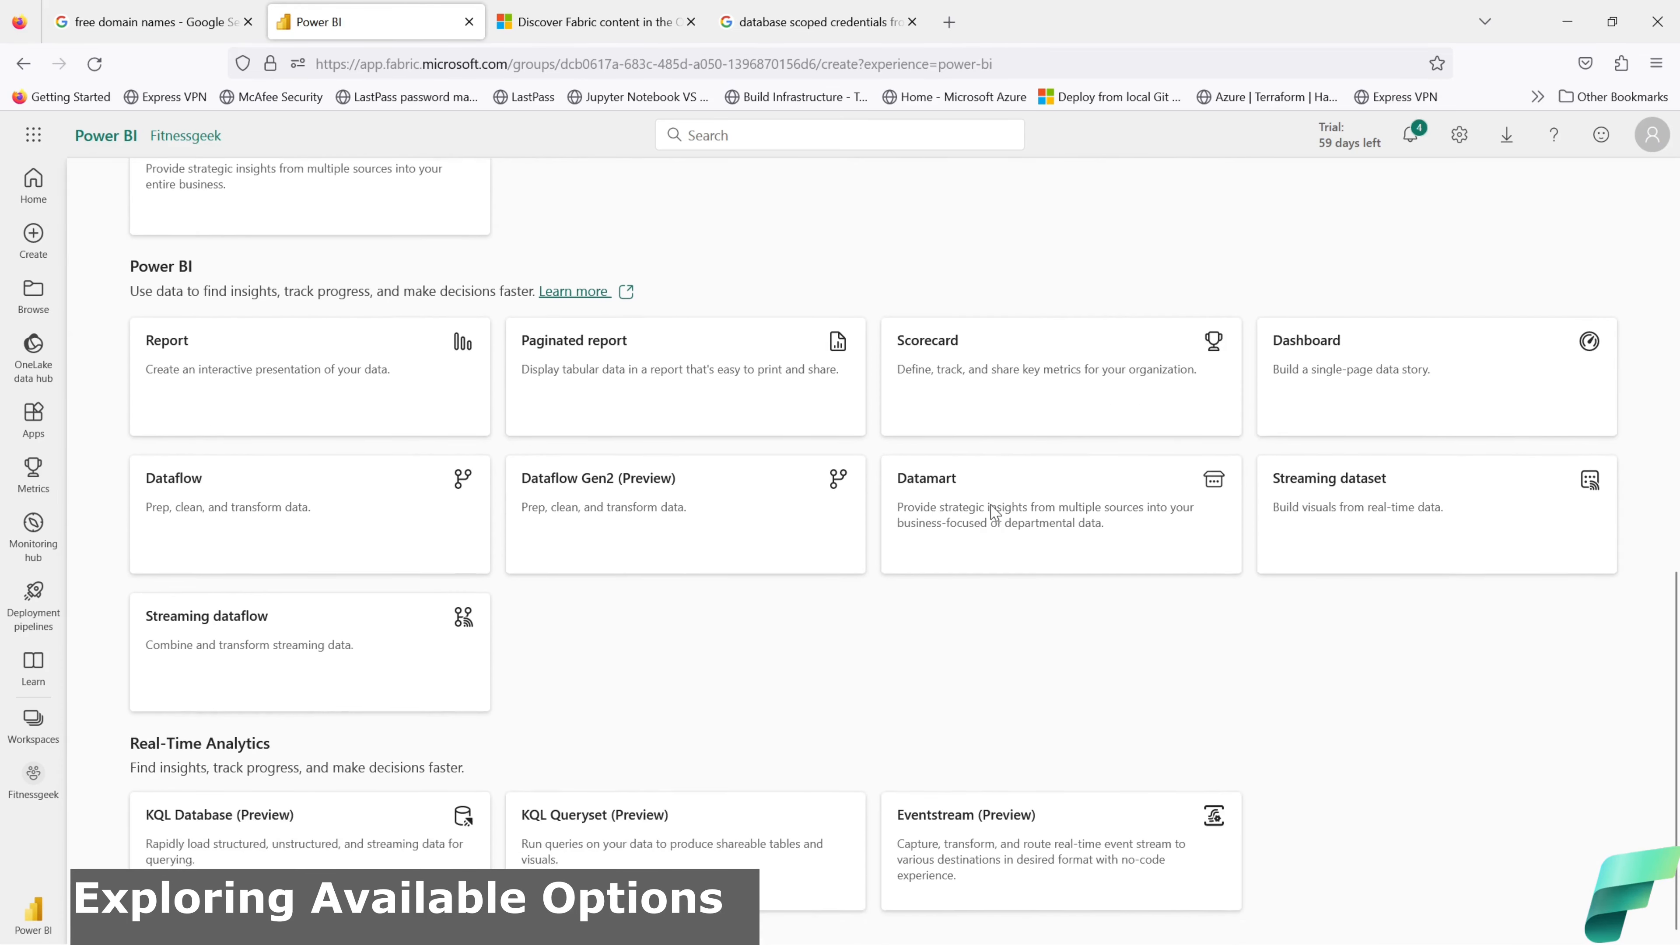
scroll(992, 515, "up", 6)
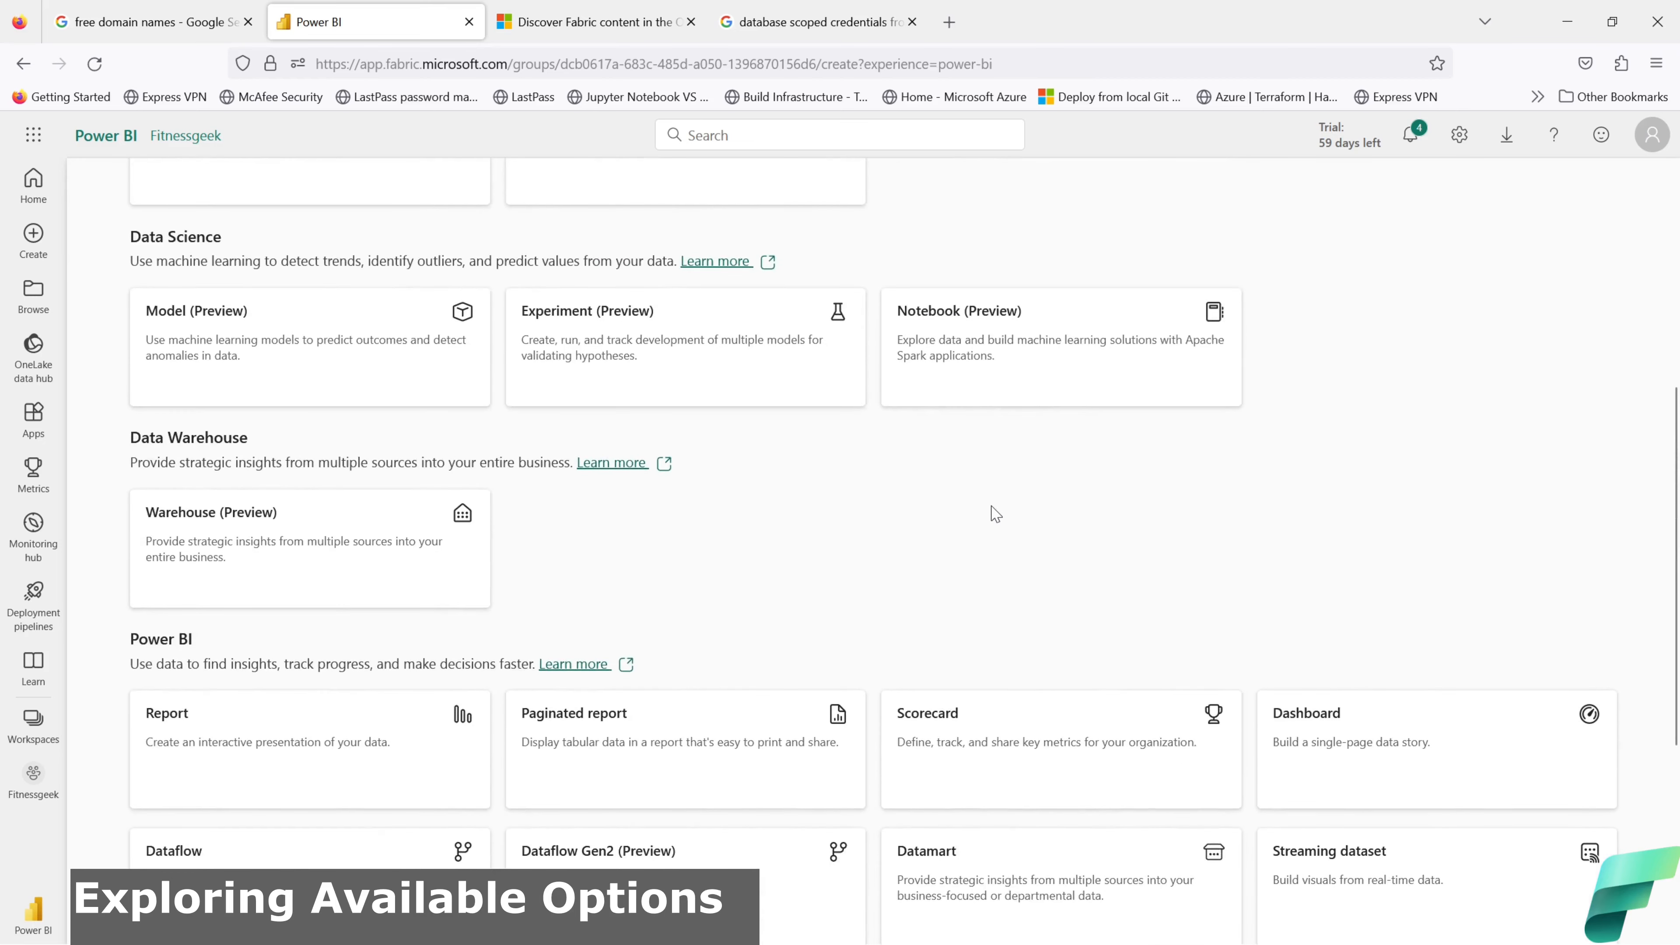
scroll(994, 516, "up", 5)
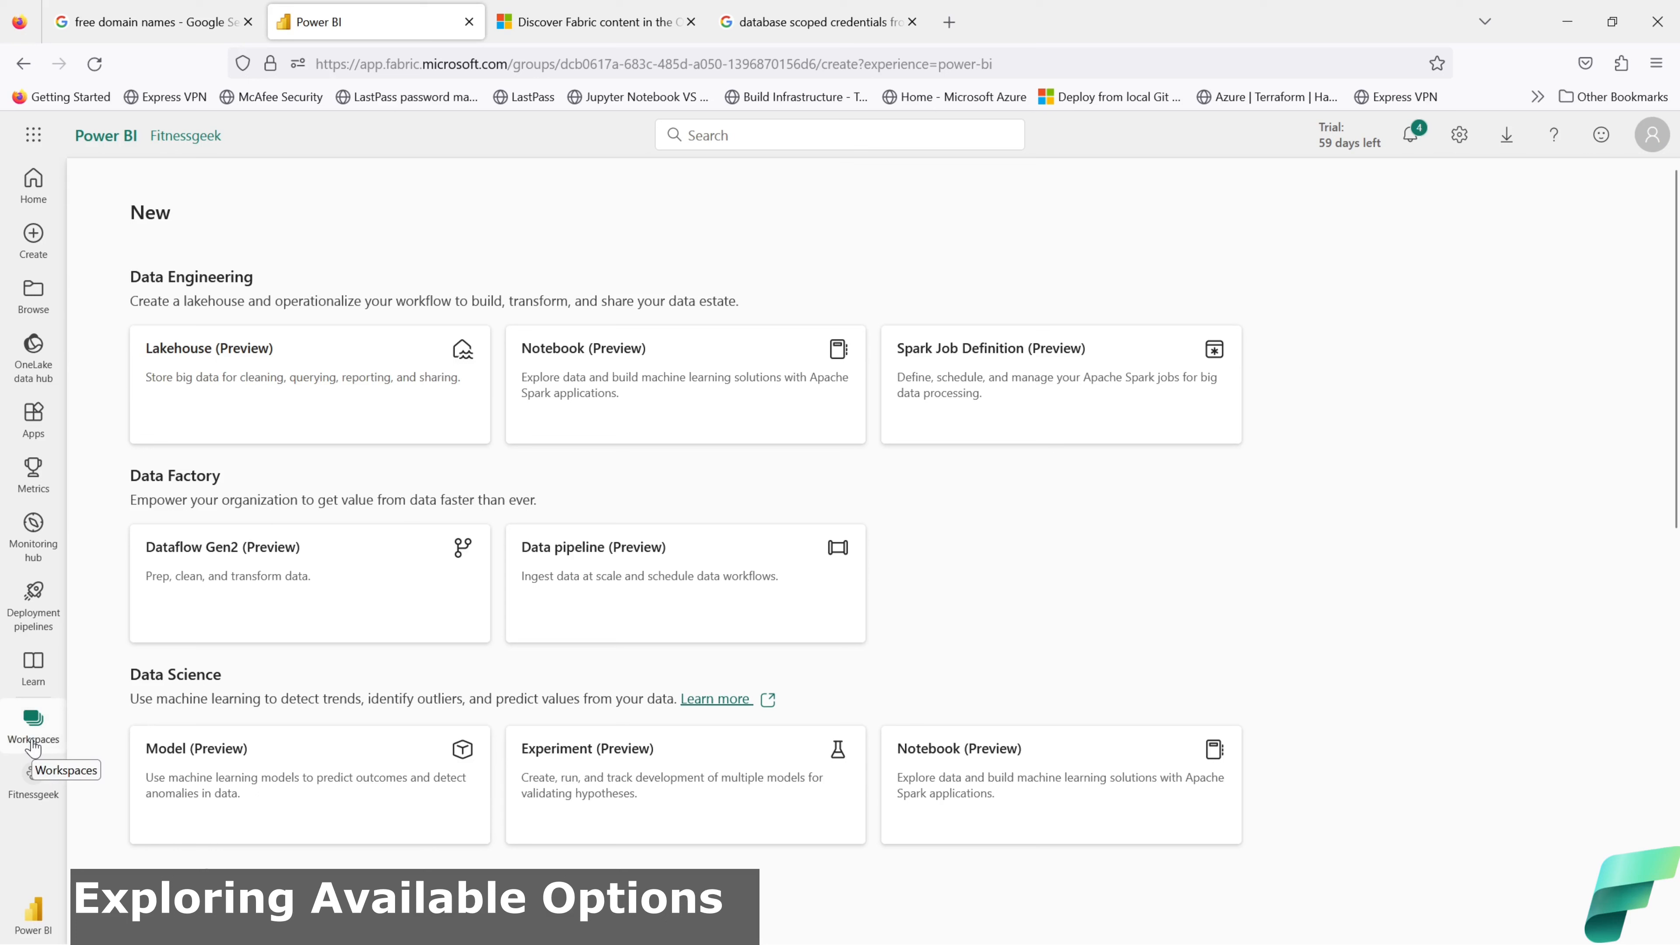
left_click(33, 722)
left_click(1089, 626)
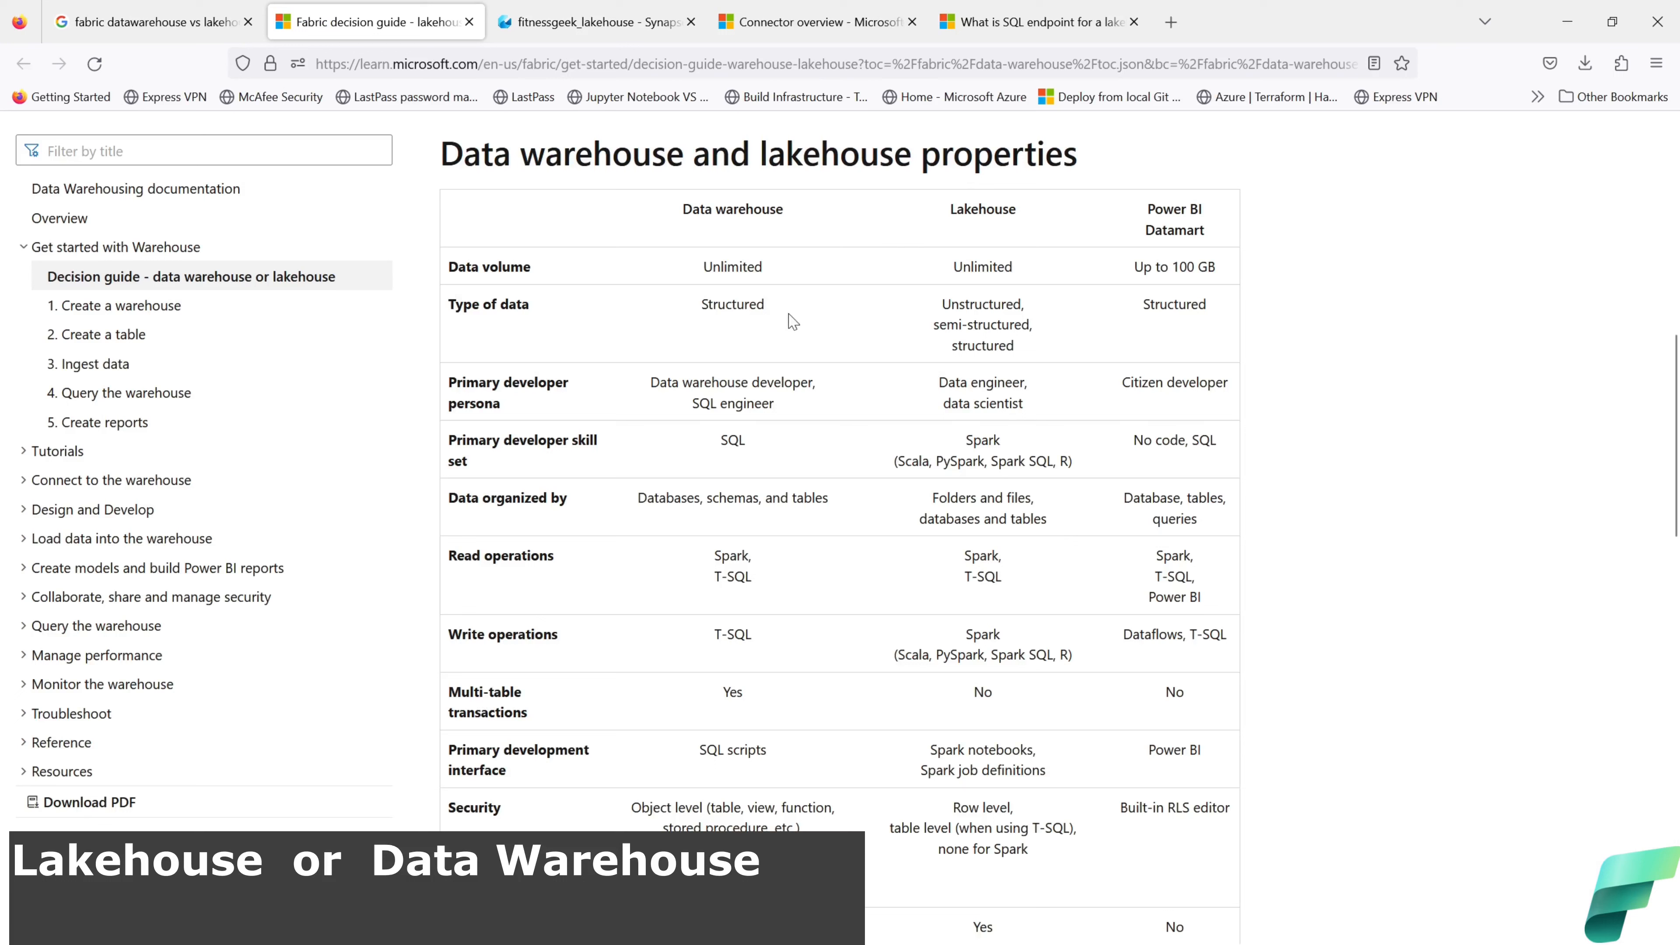
left_click_drag(775, 268, 704, 266)
left_click_drag(1044, 267, 948, 265)
left_click_drag(773, 308, 700, 306)
left_click(784, 210)
left_click_drag(784, 209, 684, 211)
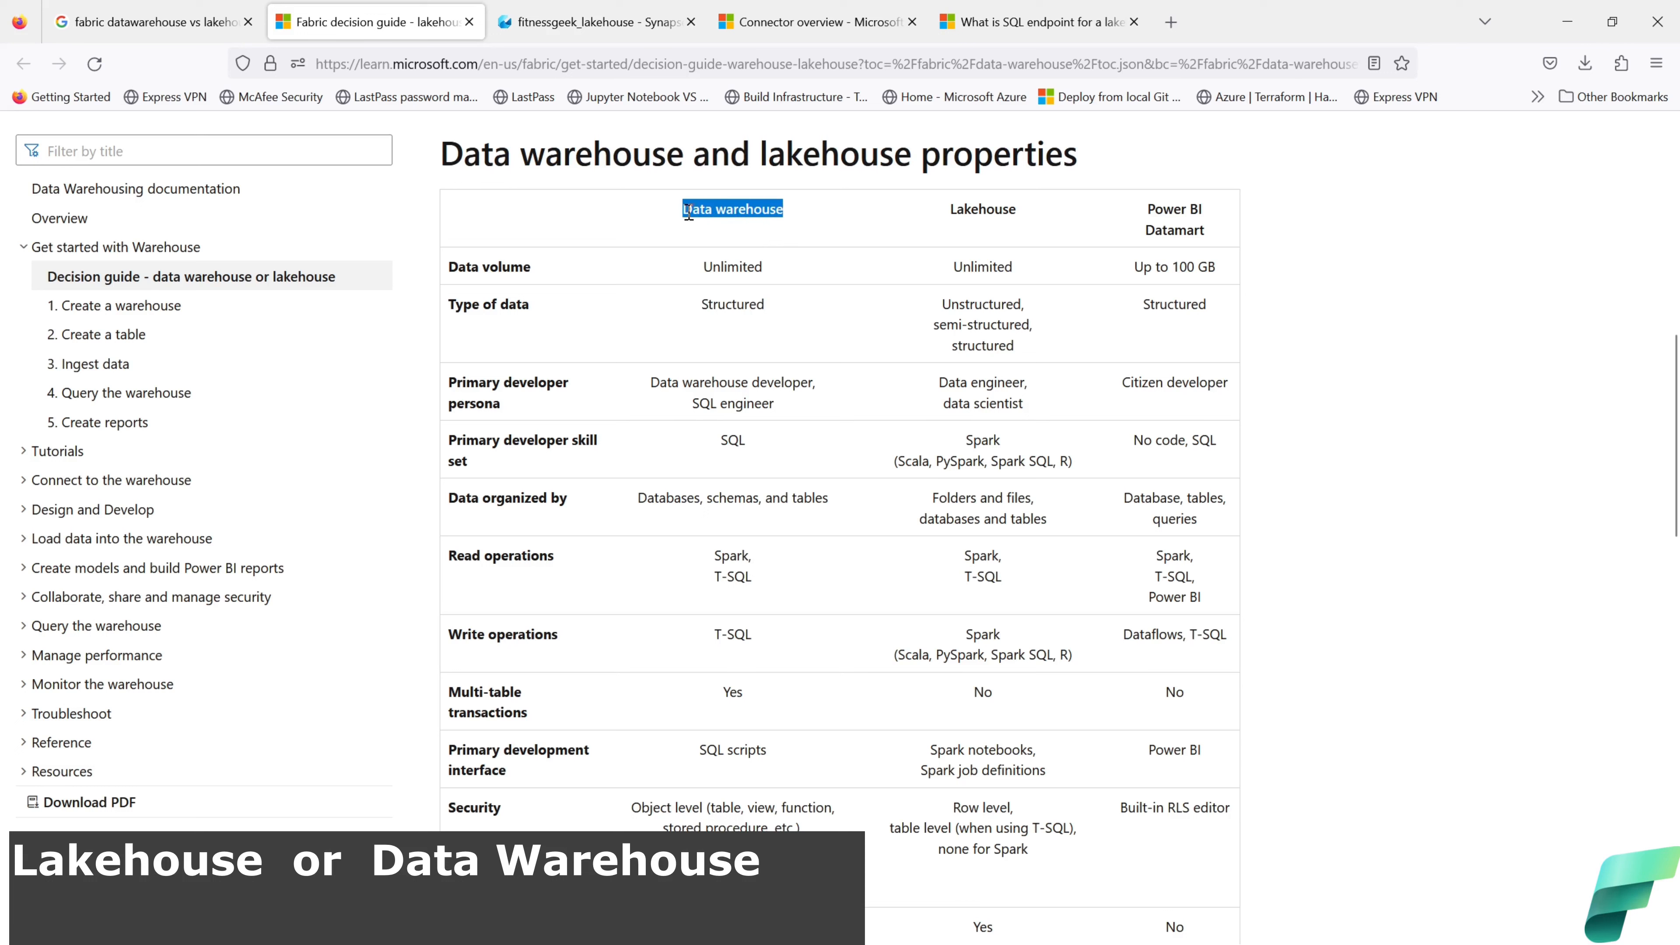
left_click_drag(780, 306, 702, 305)
left_click_drag(1032, 210, 953, 217)
left_click_drag(1015, 347, 947, 308)
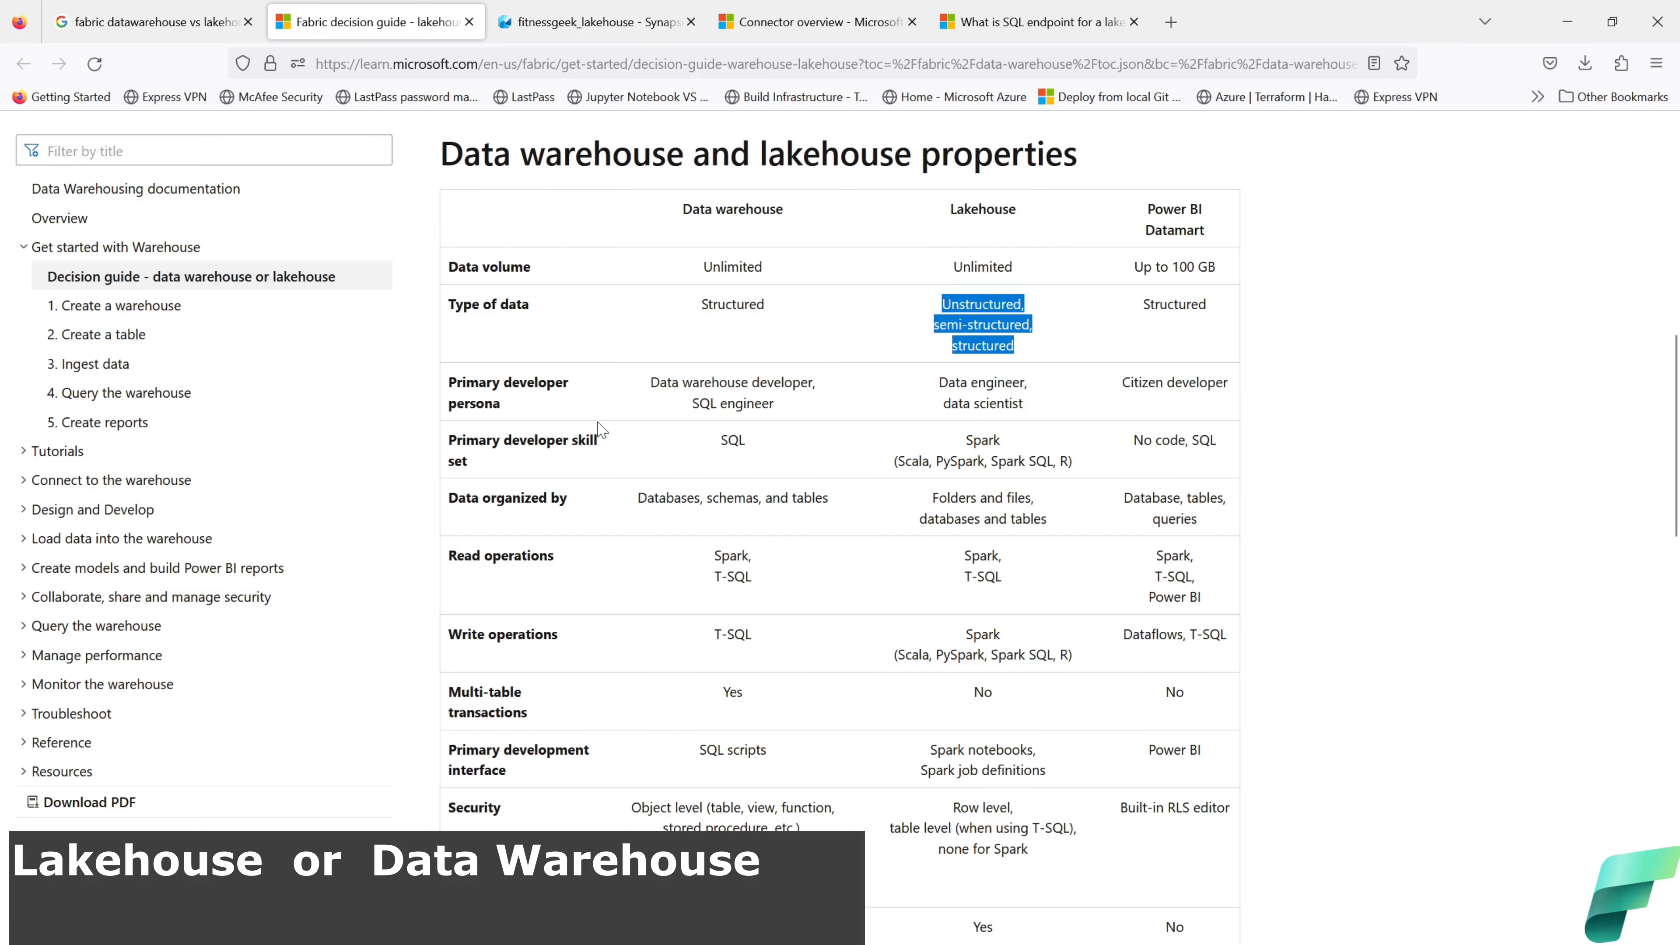
left_click(773, 406)
left_click_drag(773, 407, 652, 378)
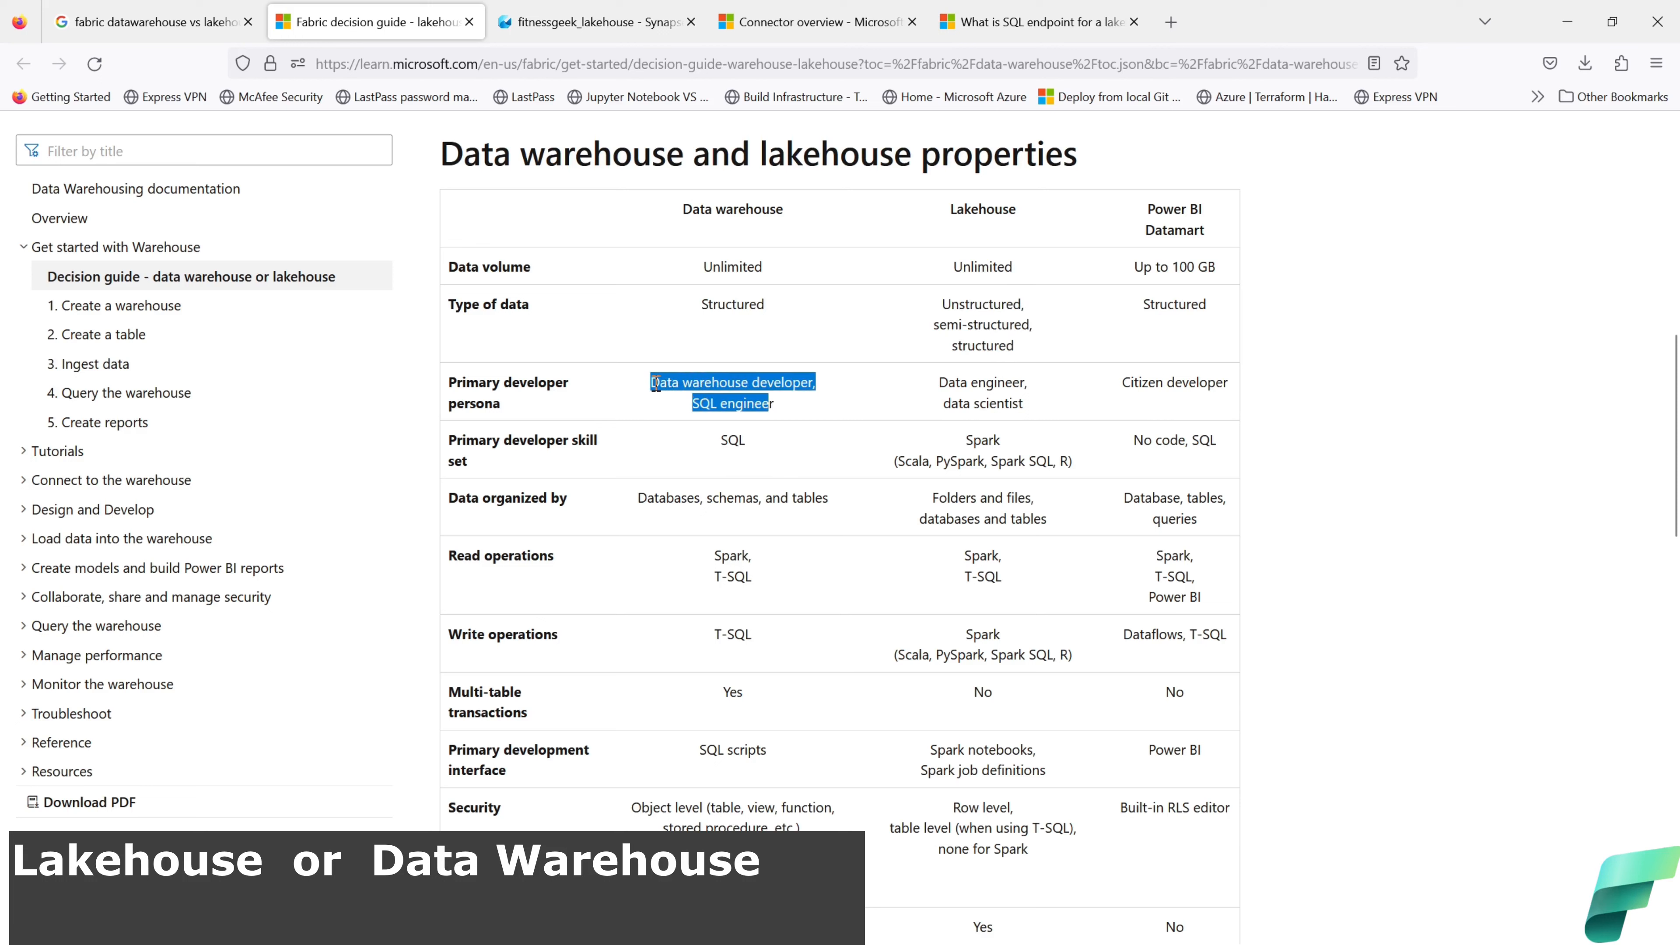
left_click_drag(1026, 405, 938, 382)
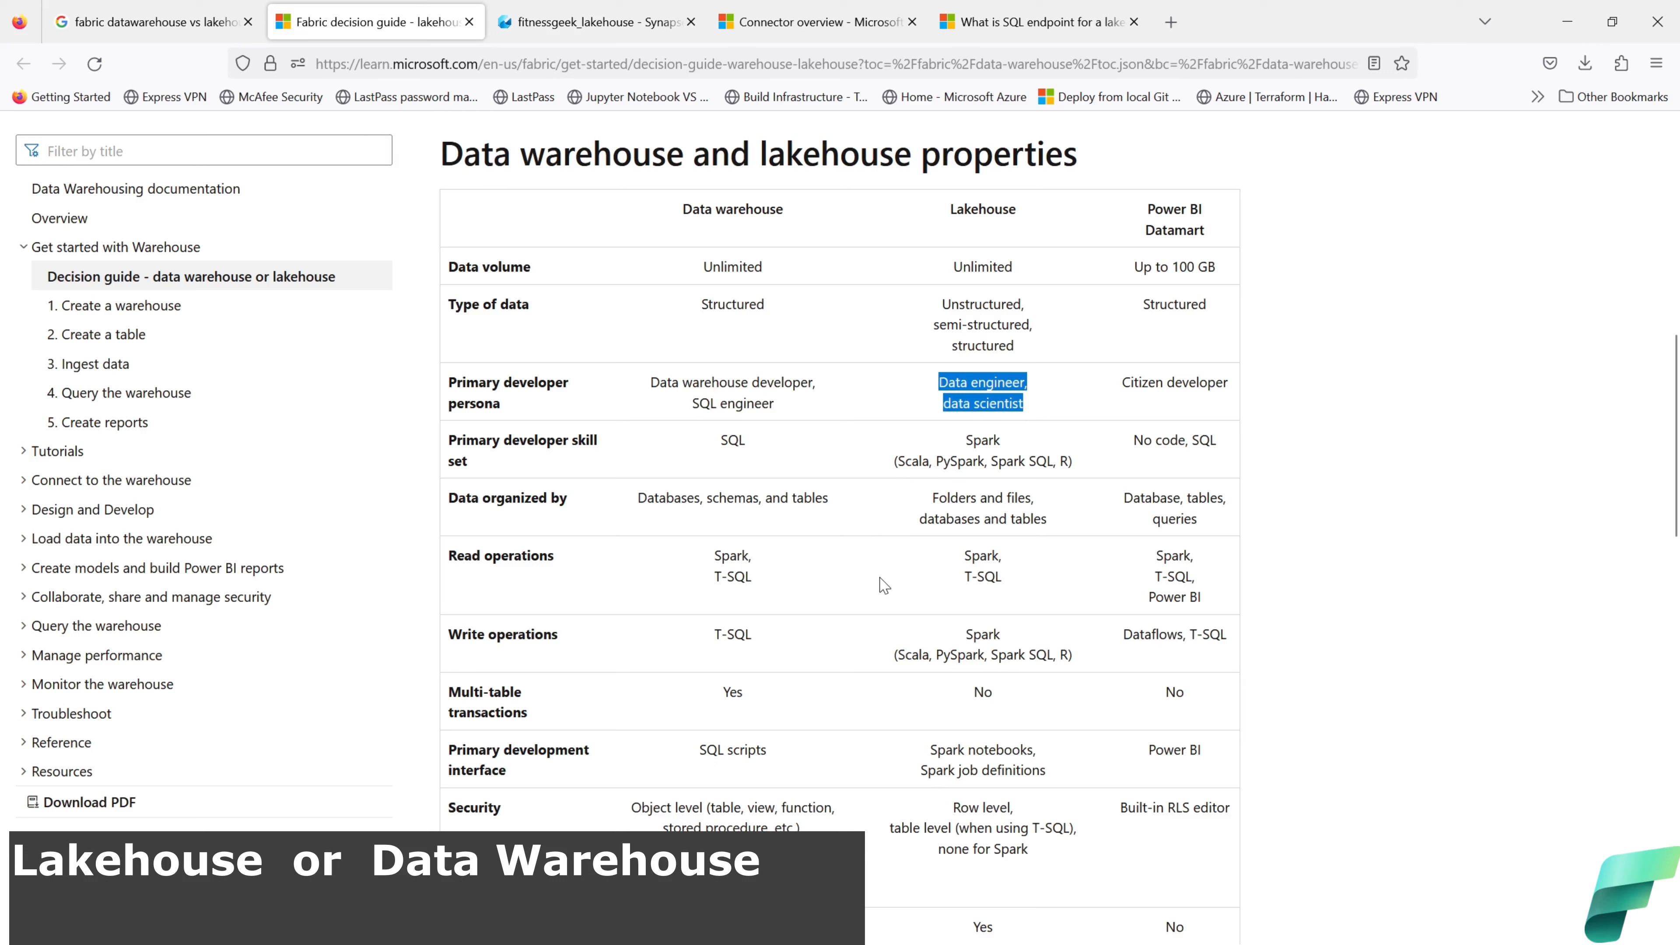
left_click_drag(761, 444, 721, 442)
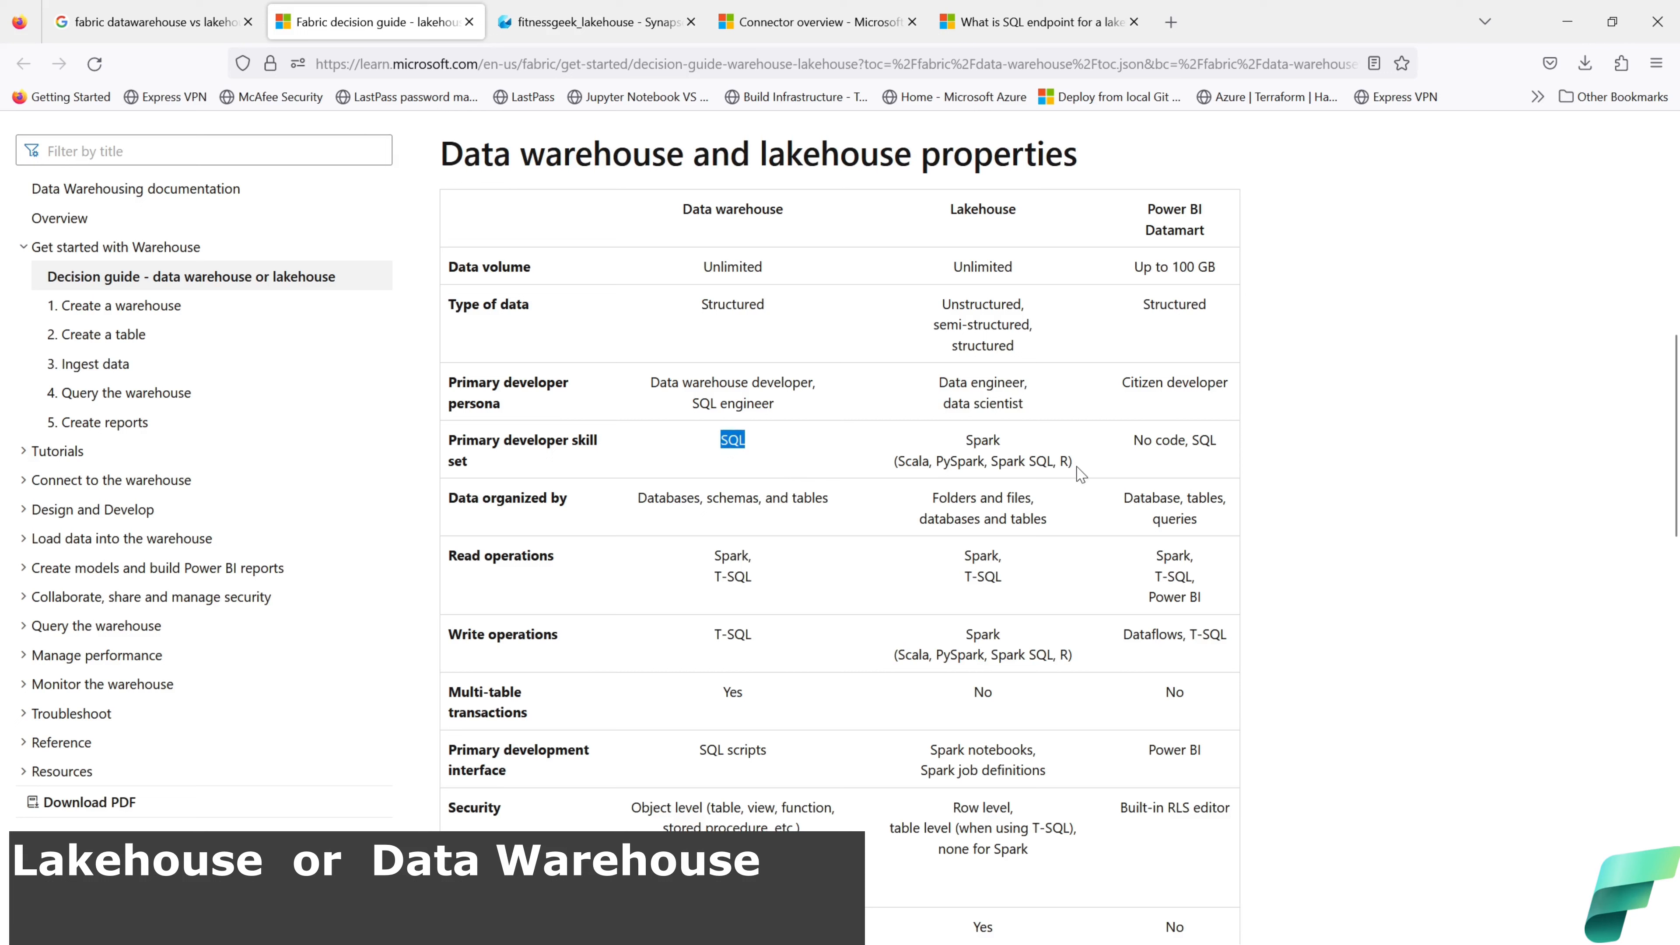
left_click_drag(1073, 464, 894, 473)
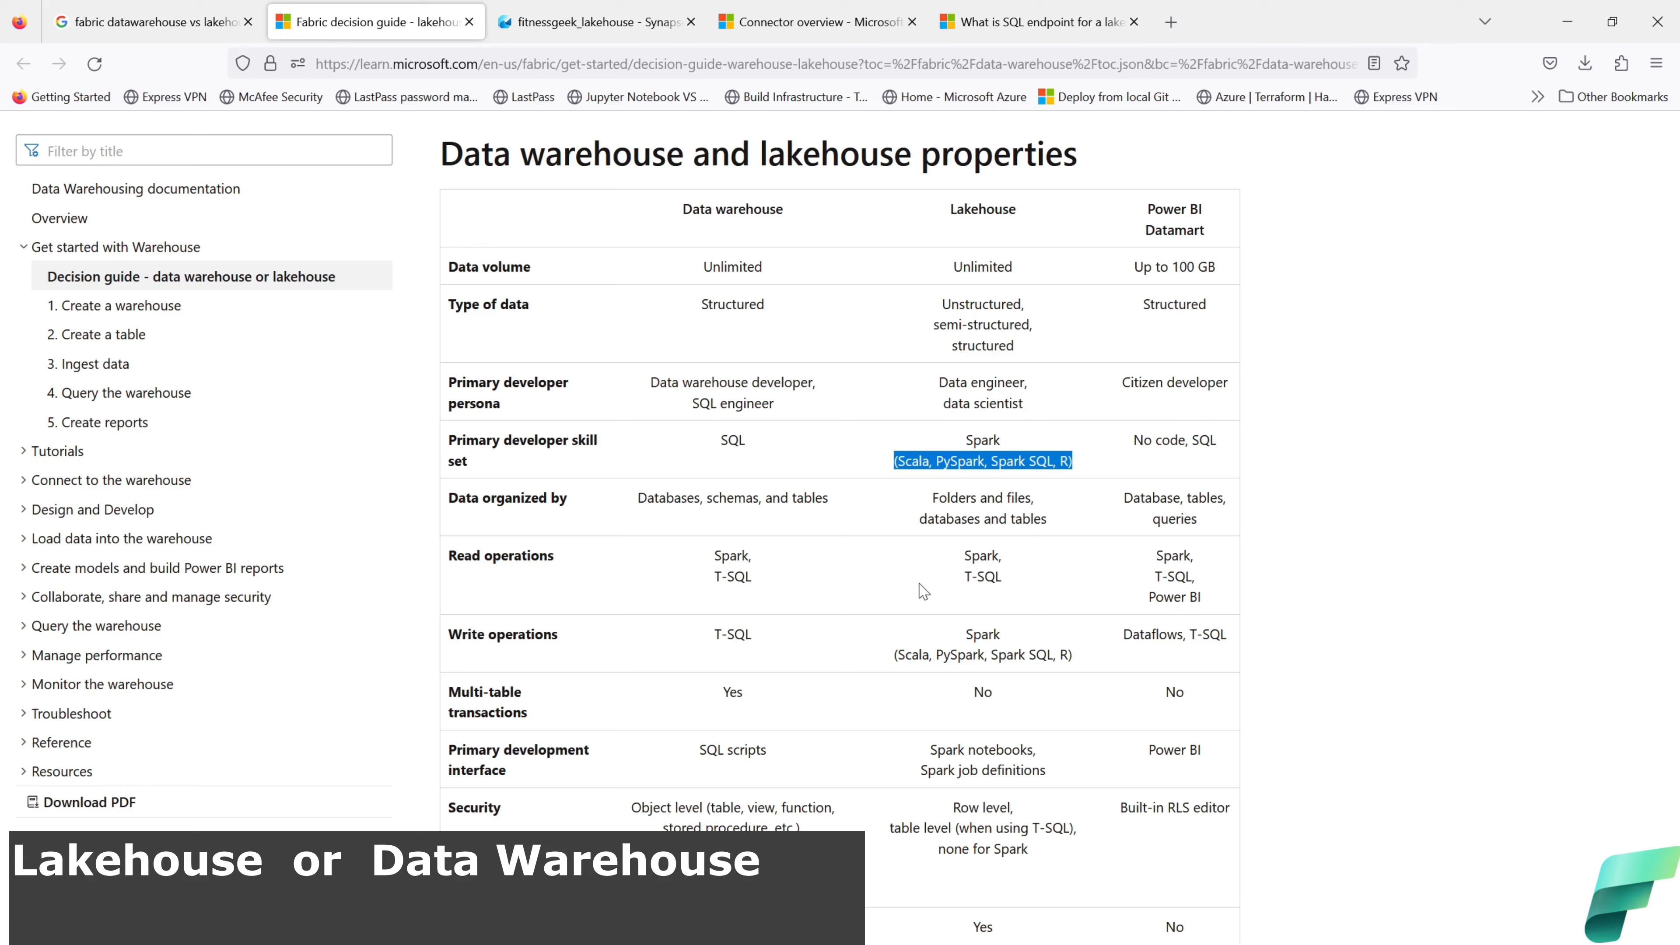
left_click_drag(829, 501, 639, 502)
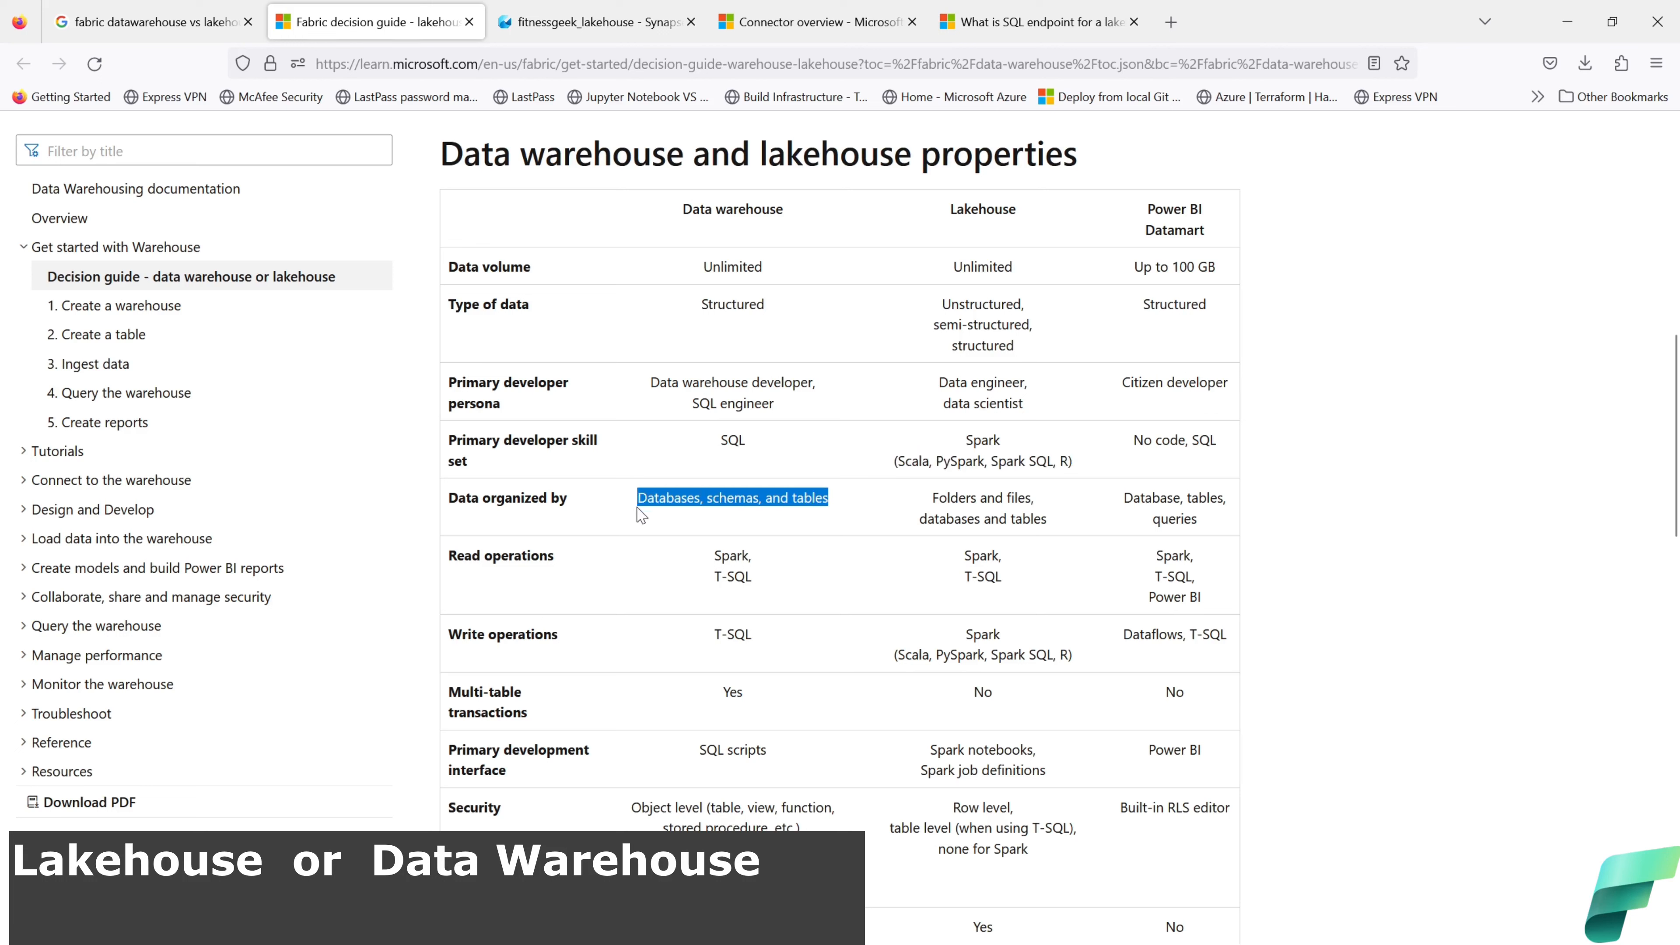
left_click_drag(1058, 523, 930, 498)
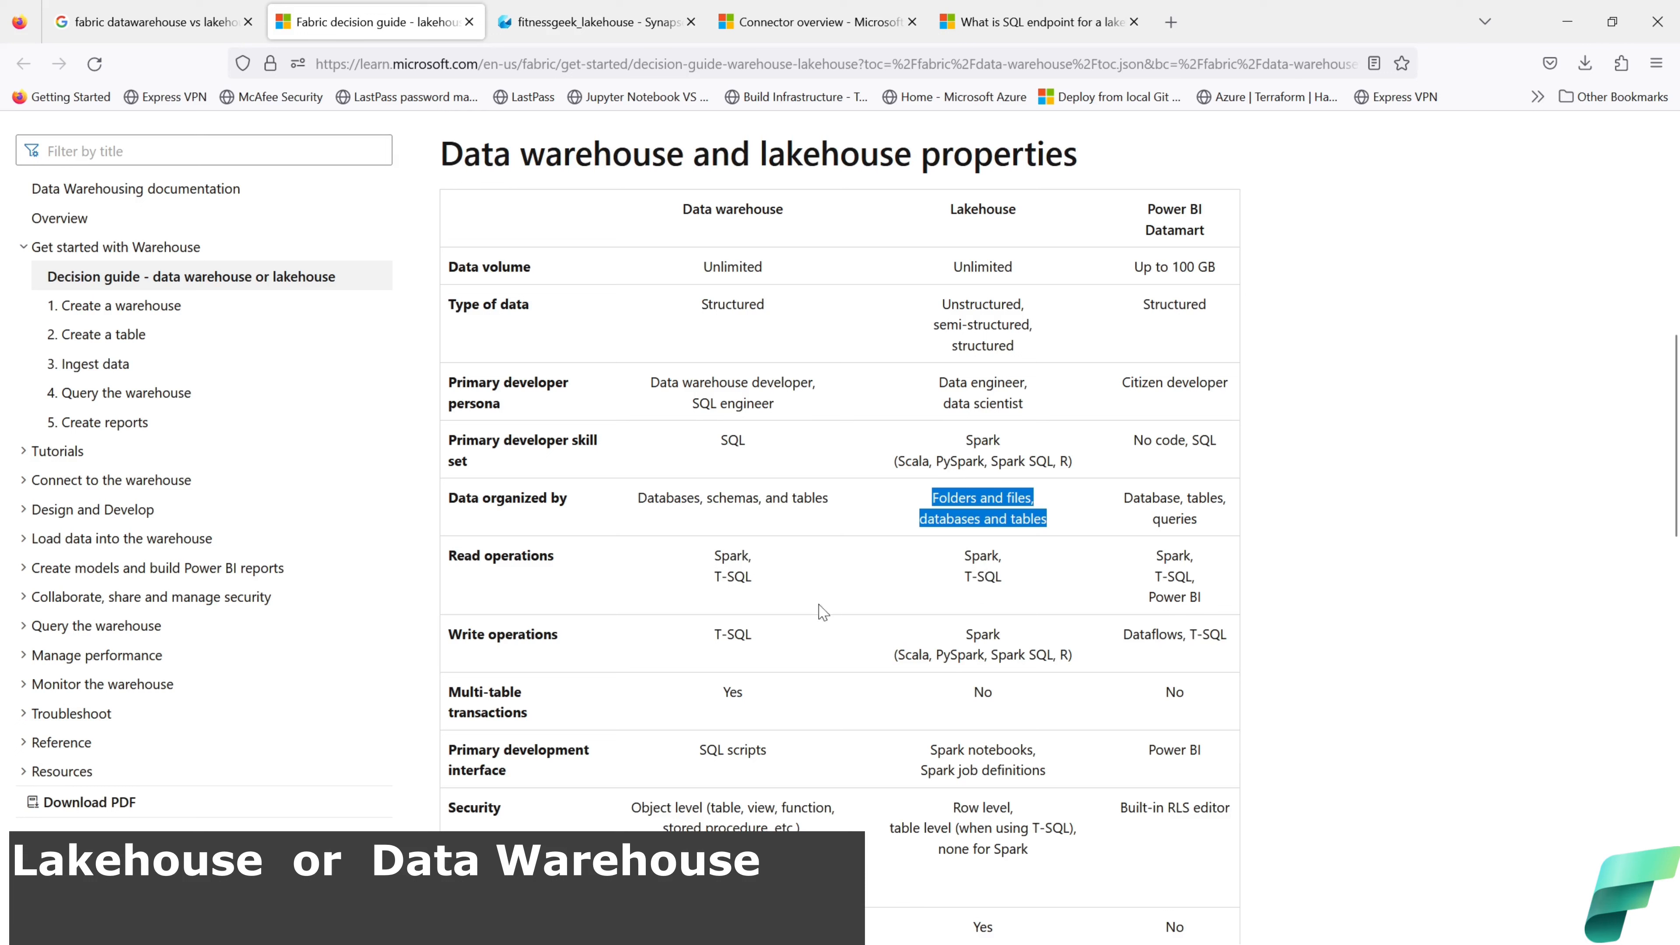
left_click_drag(765, 587, 719, 556)
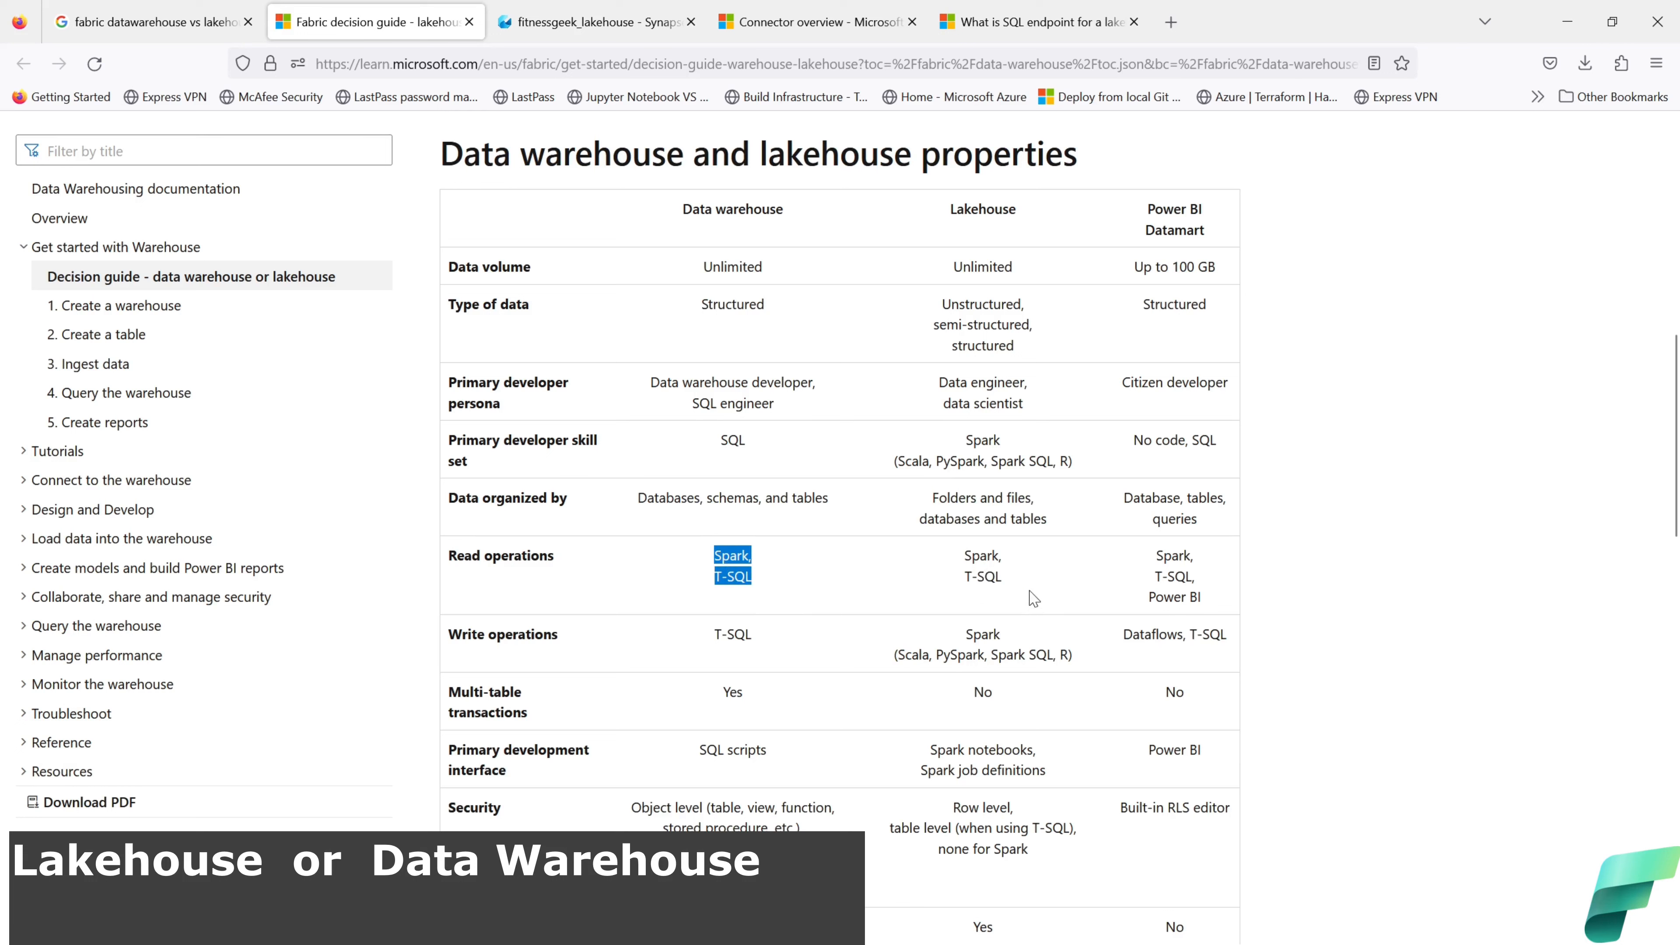
left_click_drag(1012, 584, 964, 555)
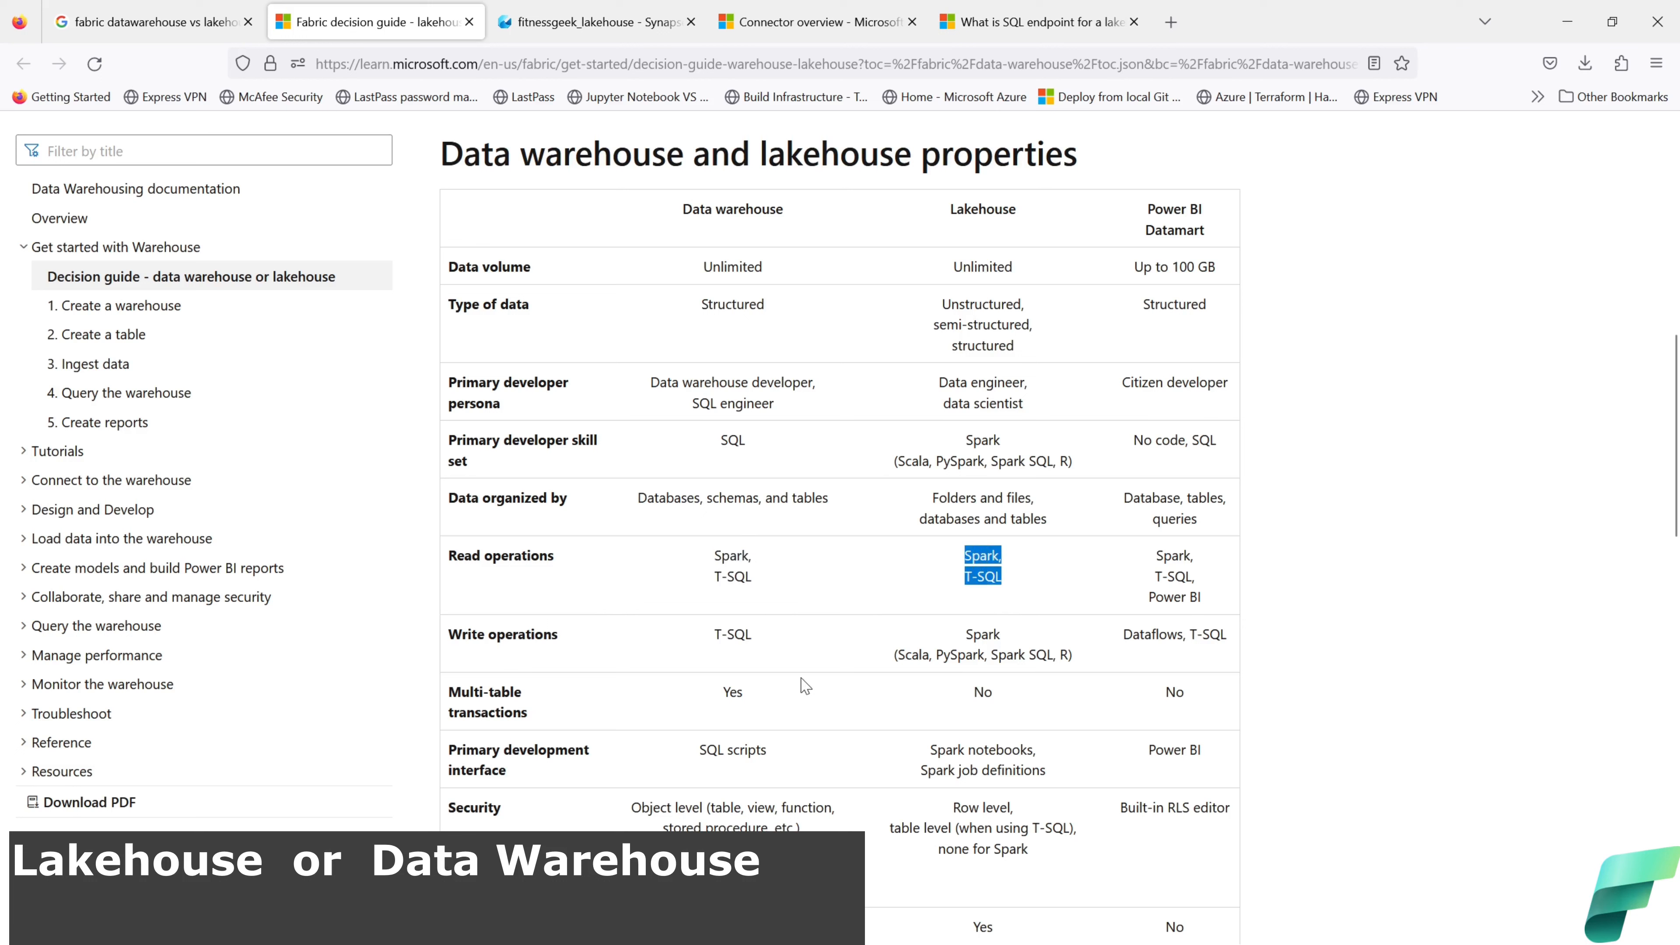
left_click_drag(754, 641, 717, 639)
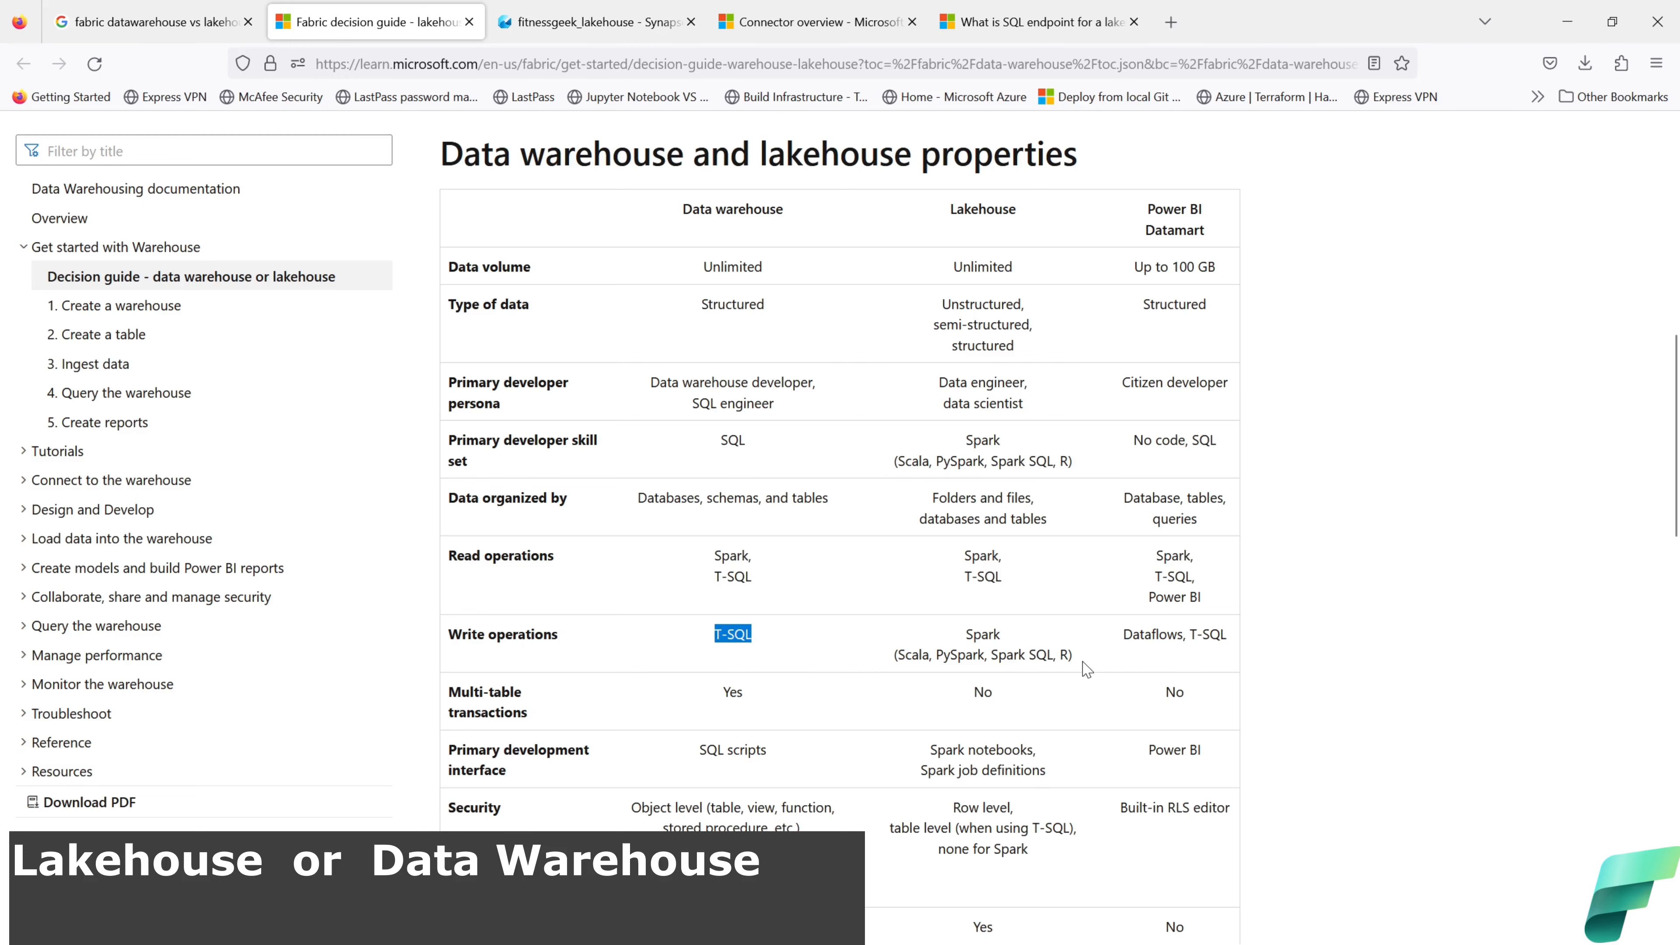
left_click_drag(1082, 662, 968, 649)
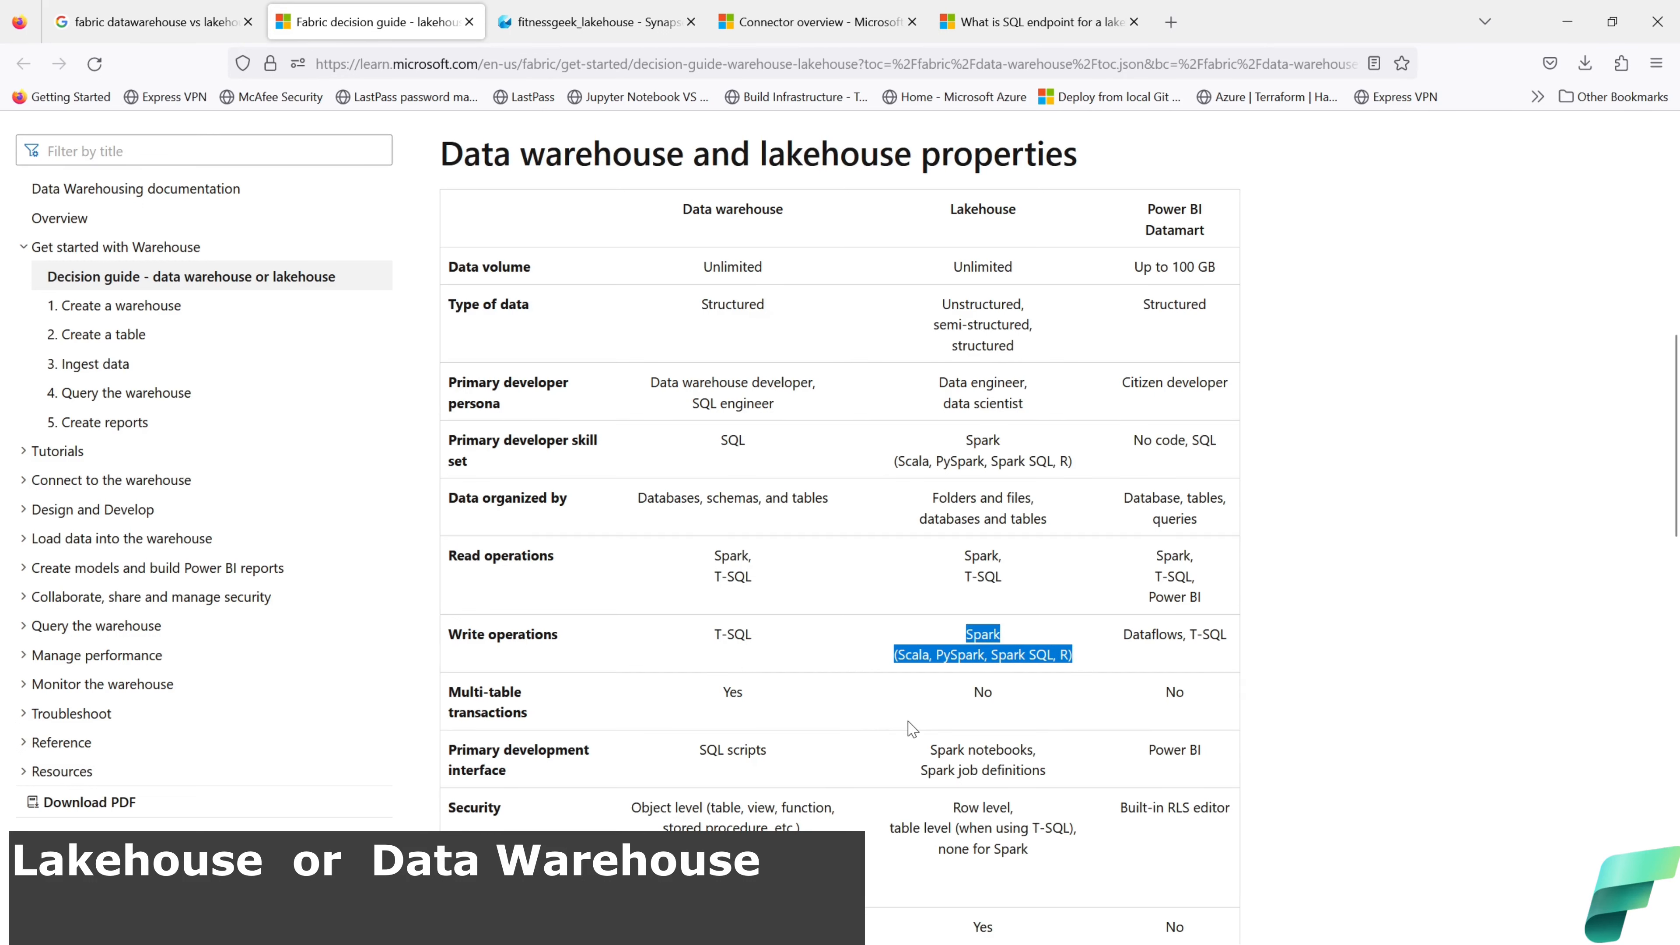
scroll(910, 728, "down", 2)
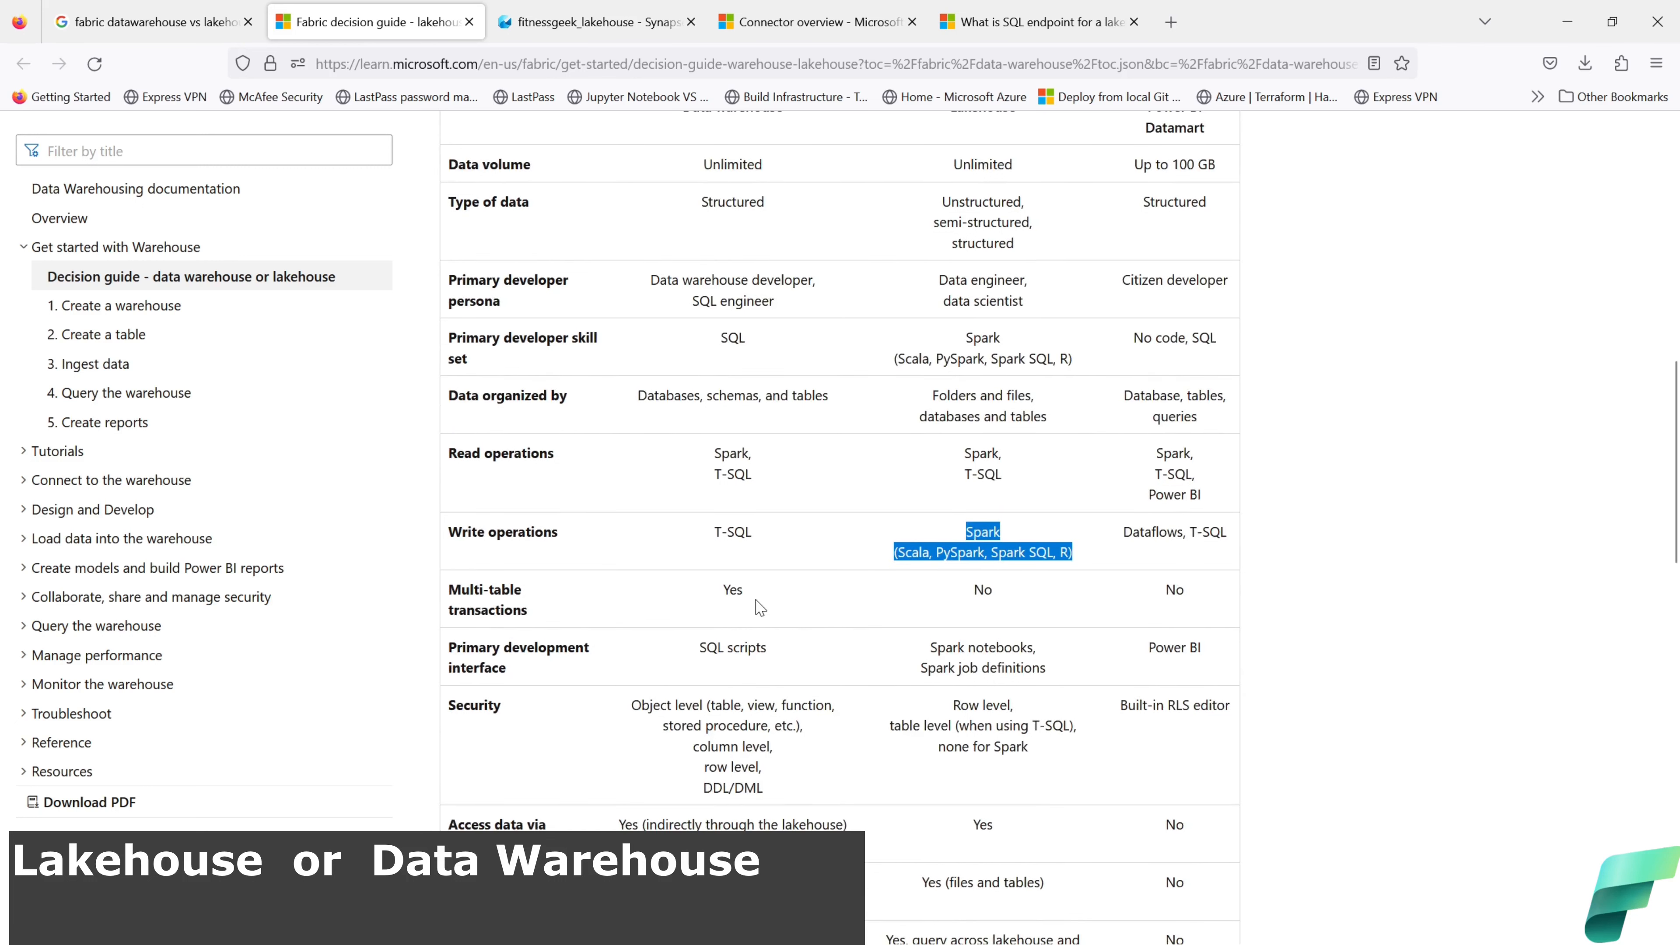
left_click_drag(760, 608, 725, 597)
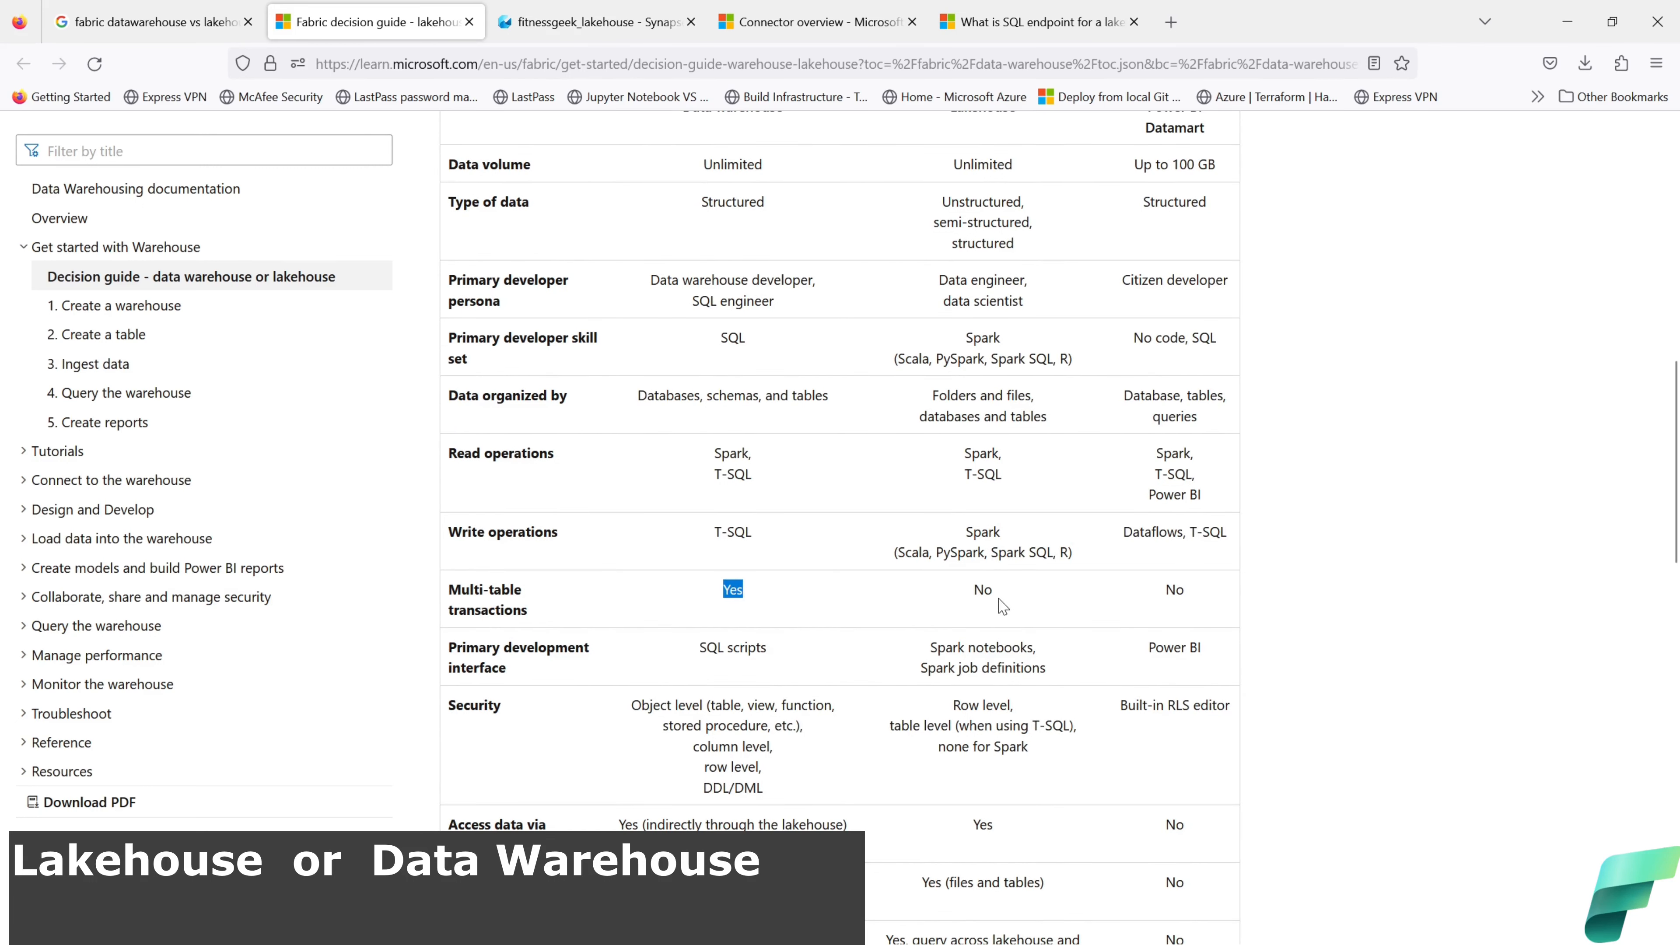
left_click_drag(1003, 607, 977, 593)
left_click_drag(778, 654, 698, 651)
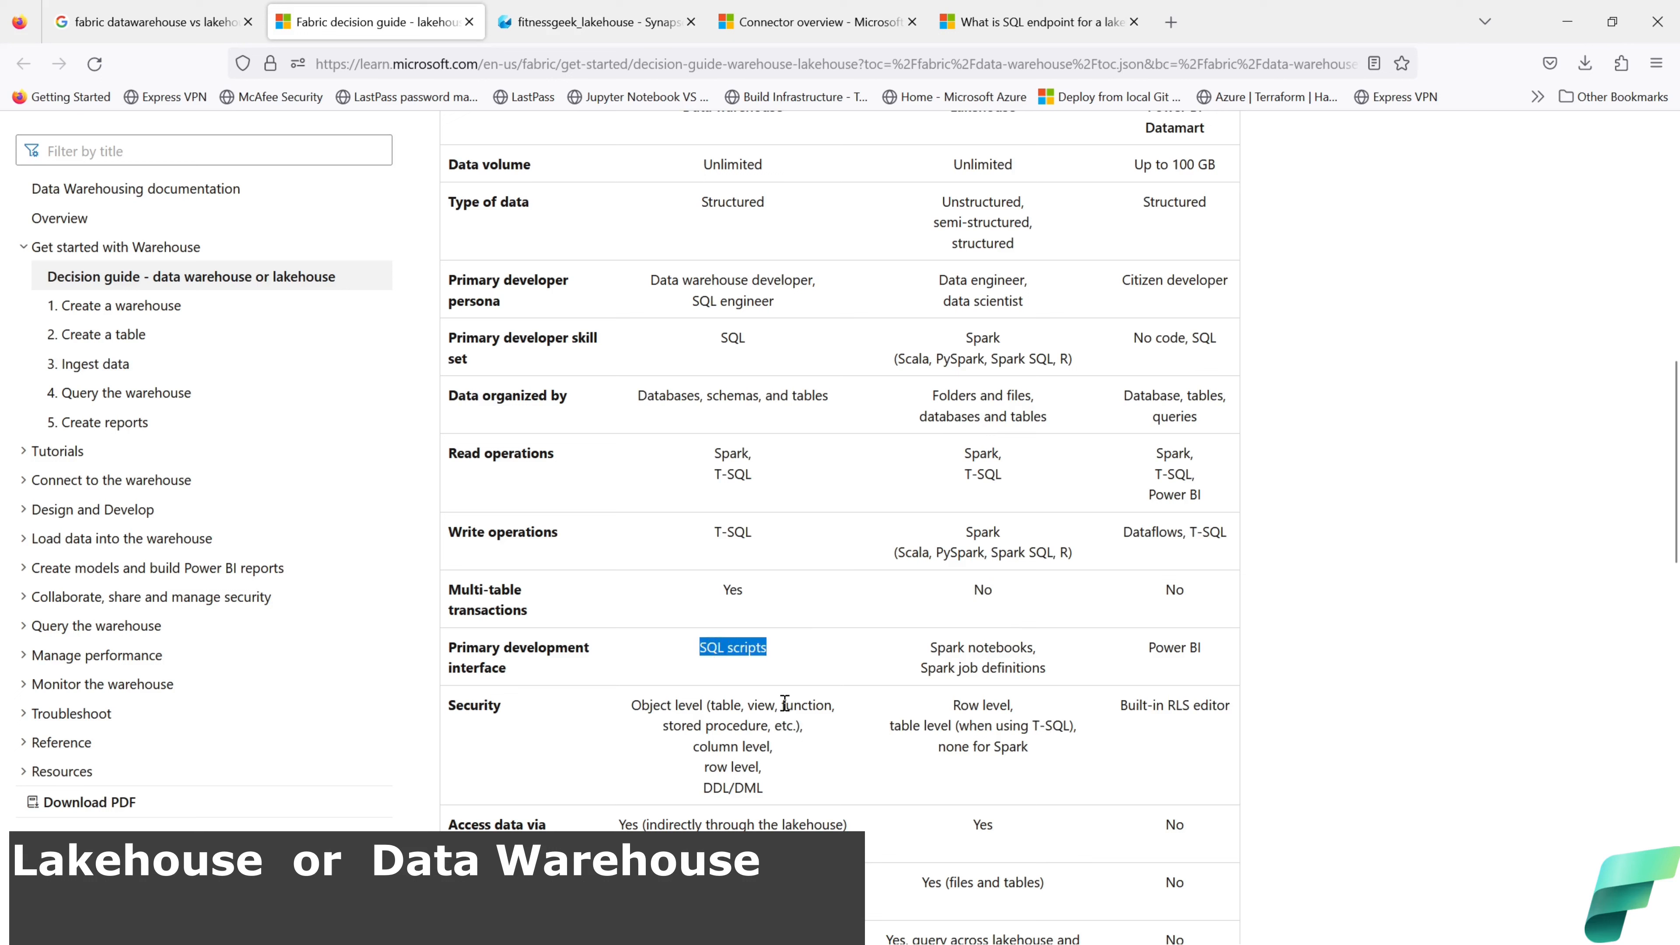
left_click_drag(1056, 674, 934, 647)
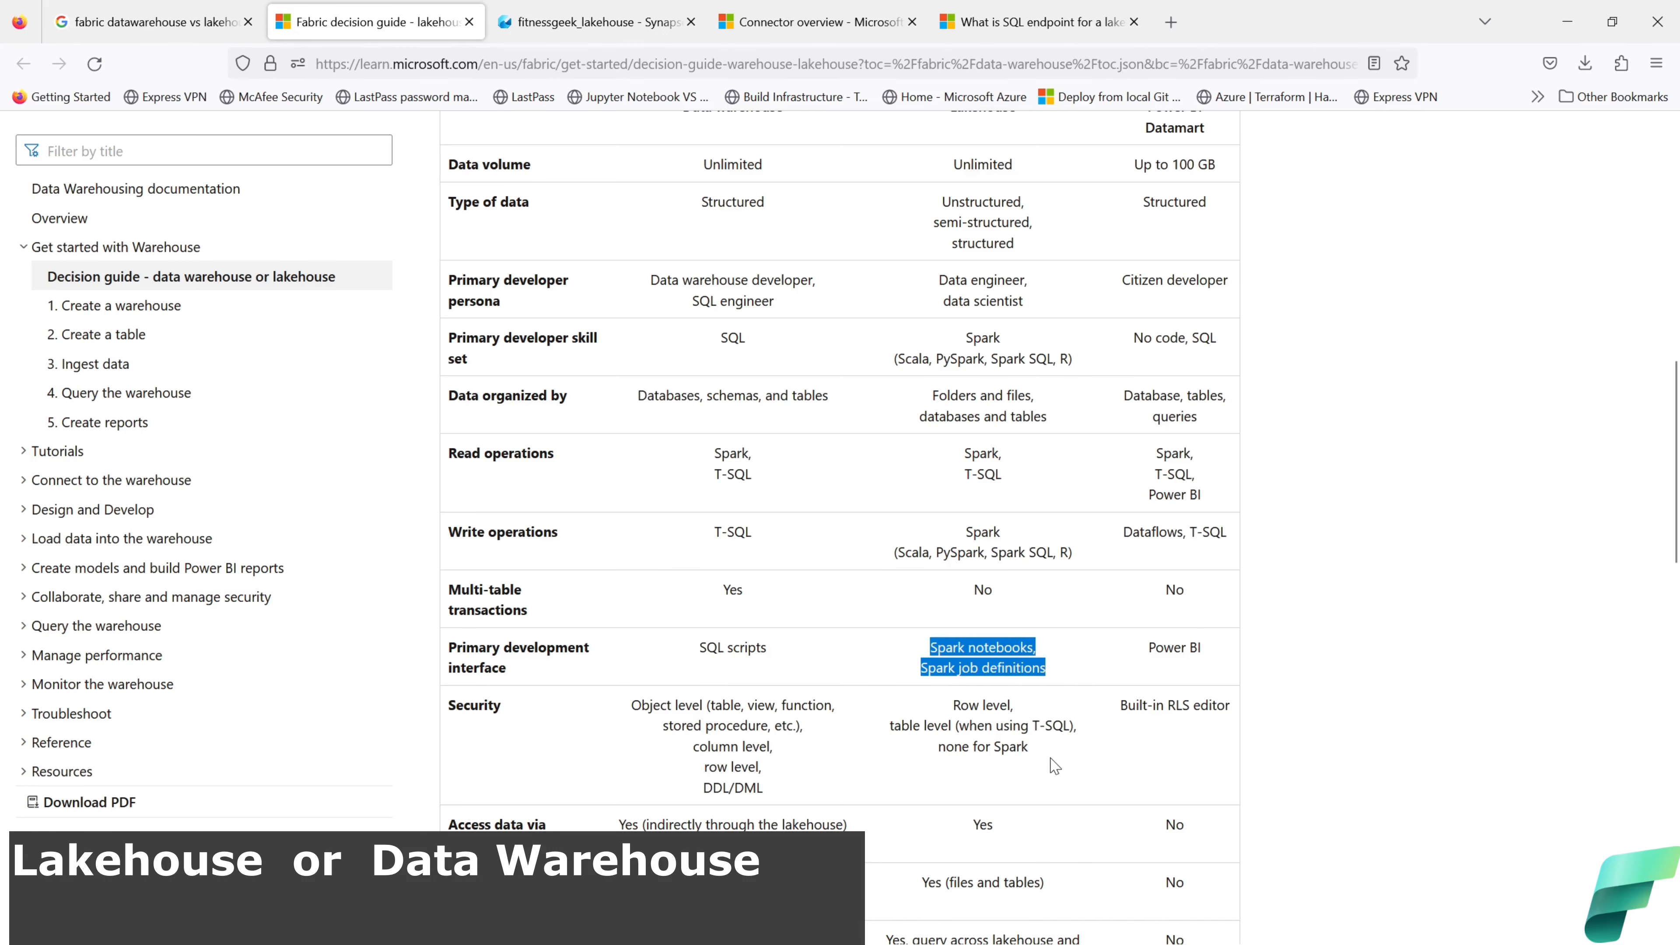
scroll(1055, 766, "down", 3)
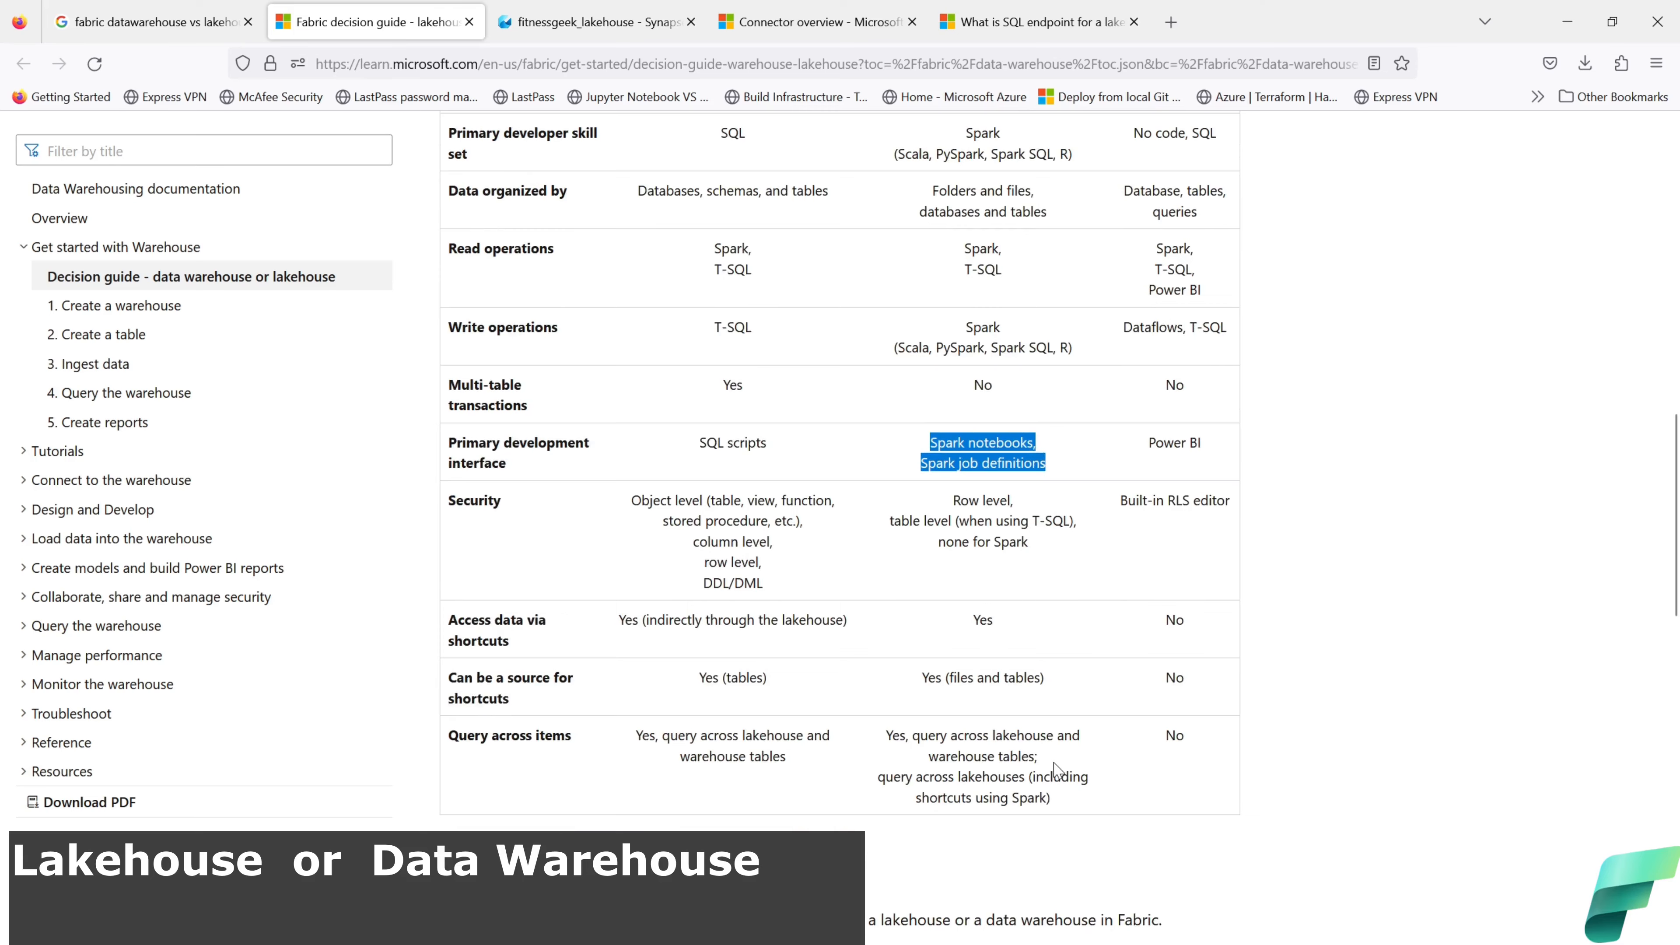
scroll(1055, 768, "down", 10)
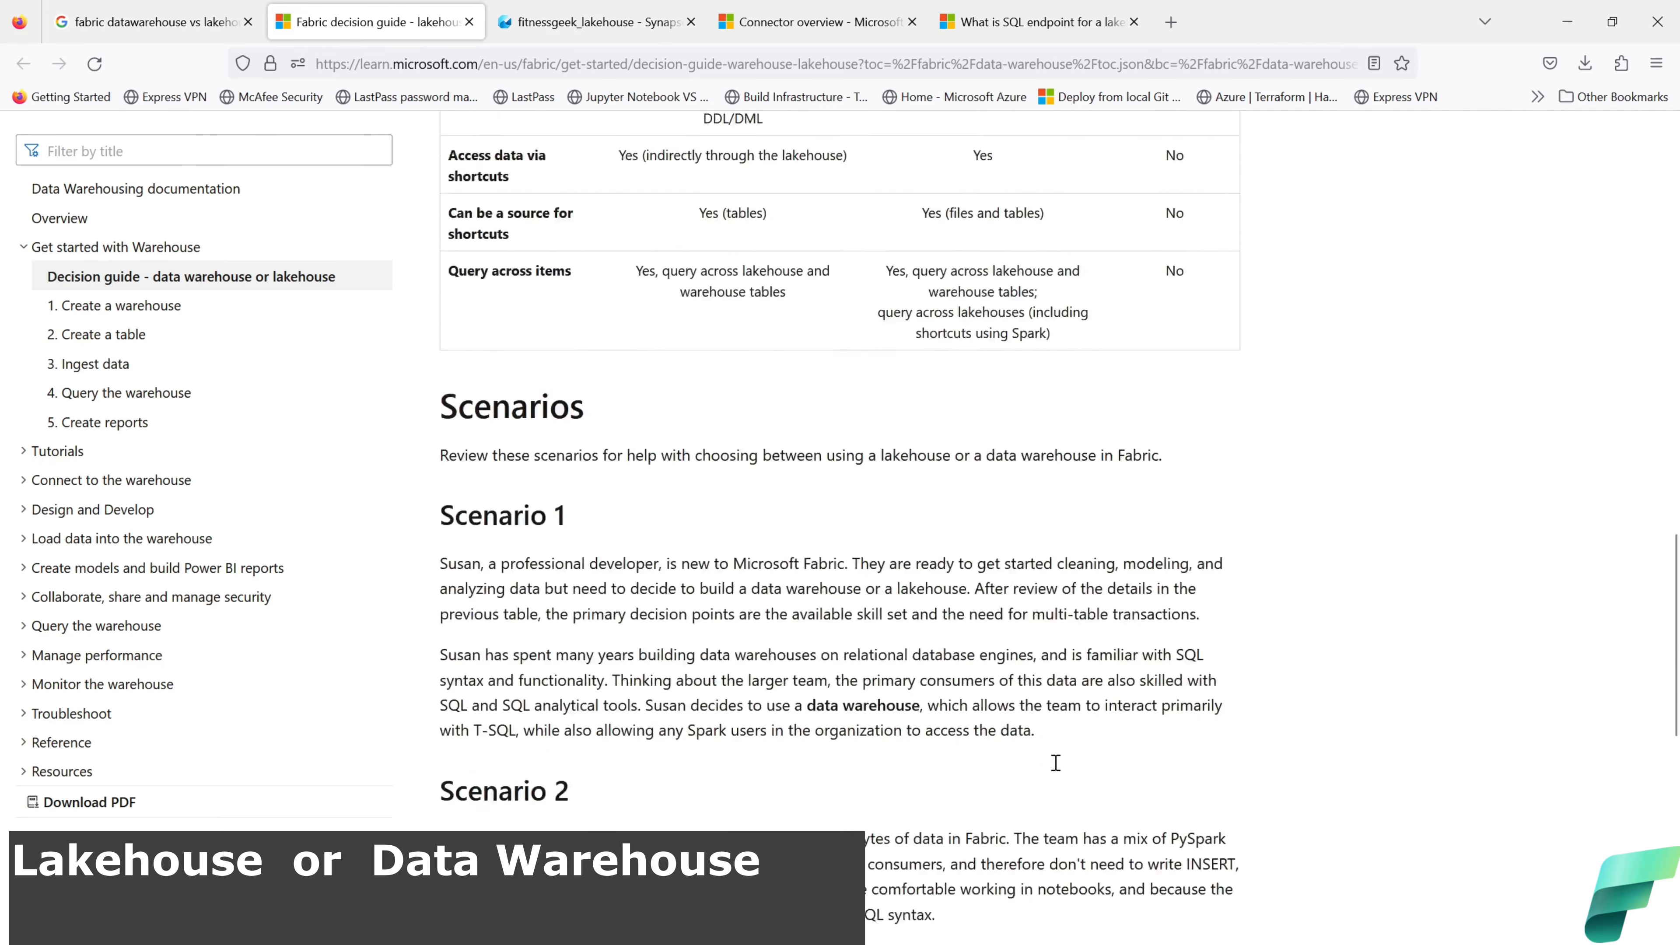
scroll(1058, 770, "down", 2)
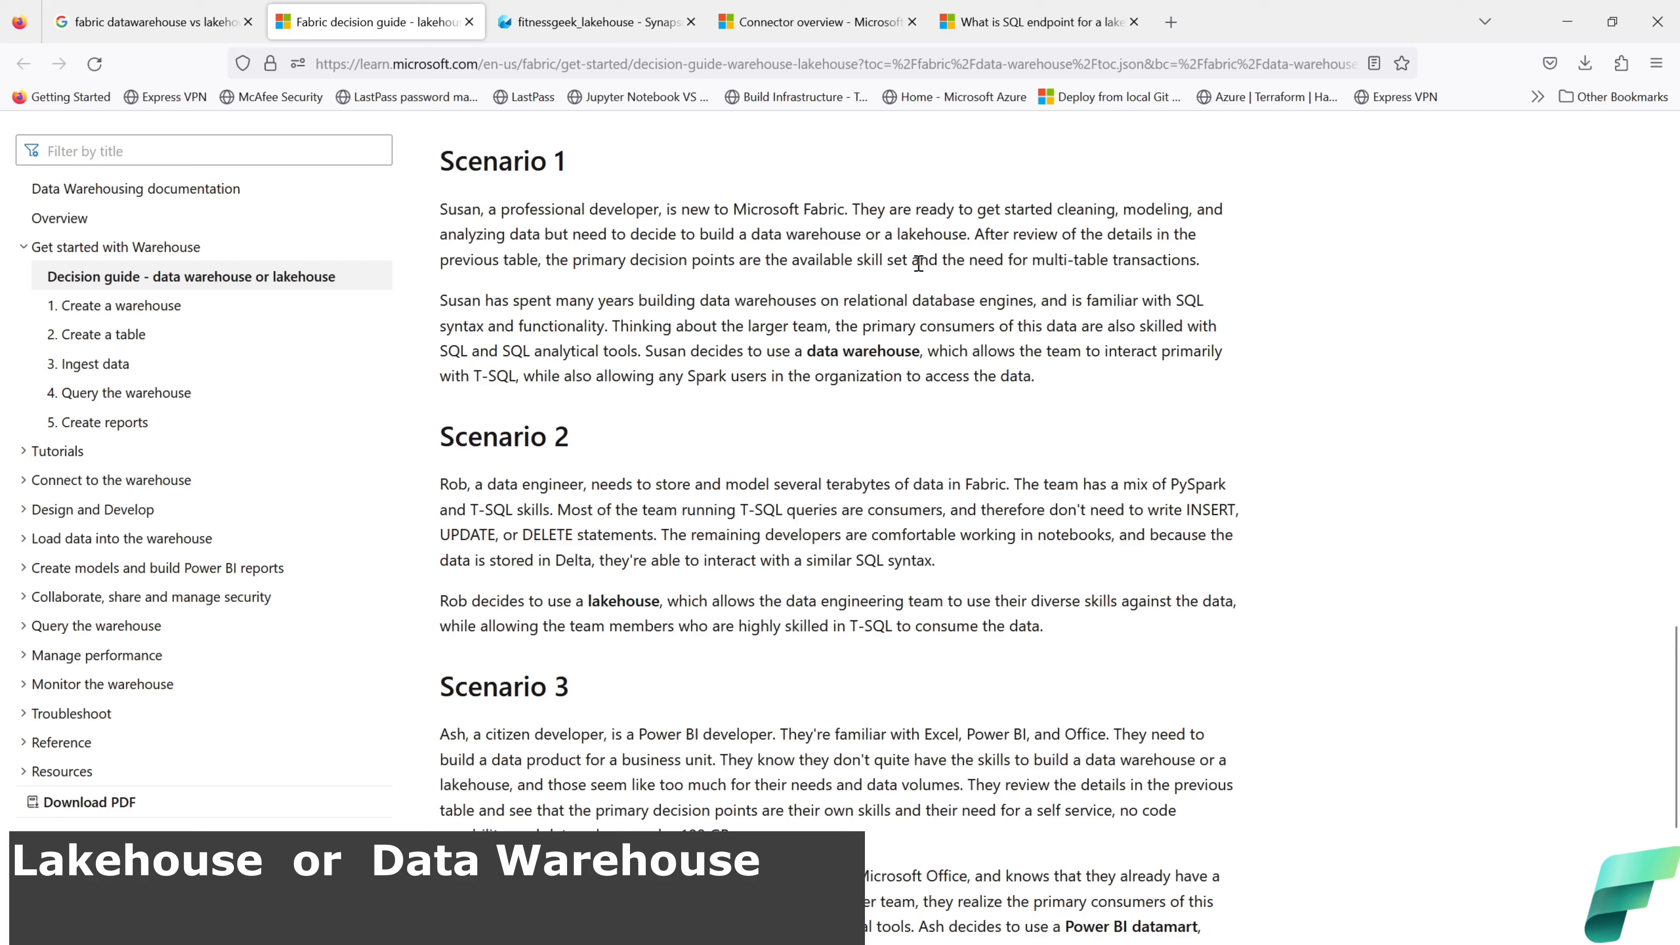
left_click_drag(915, 264, 794, 260)
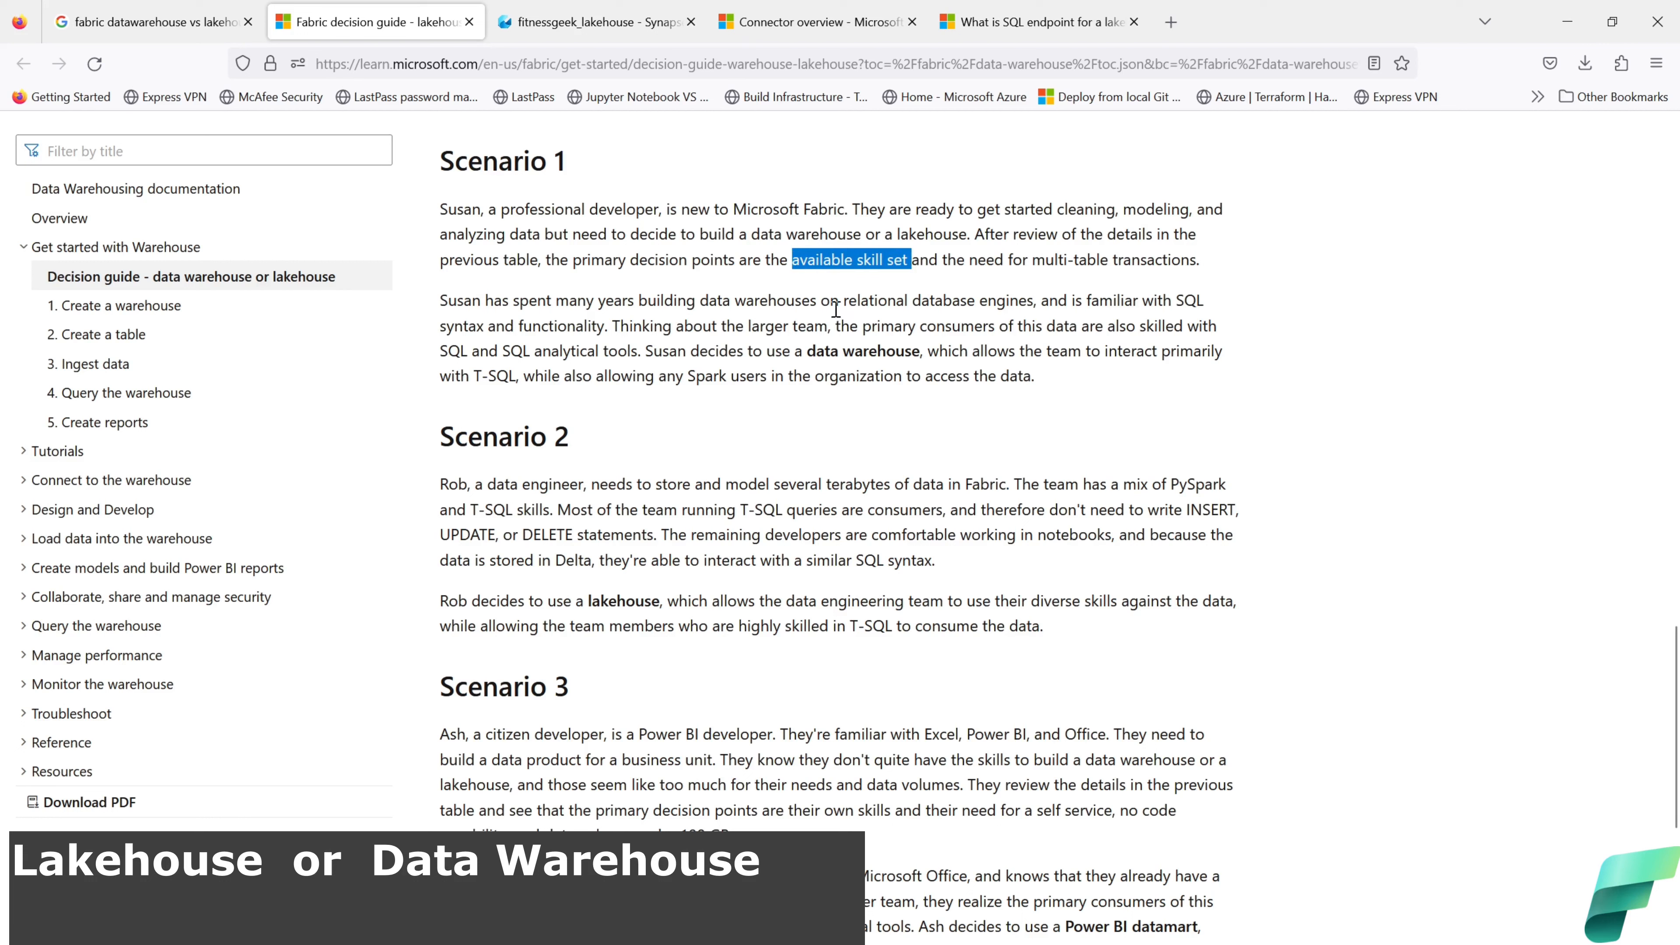
left_click_drag(1038, 299, 700, 300)
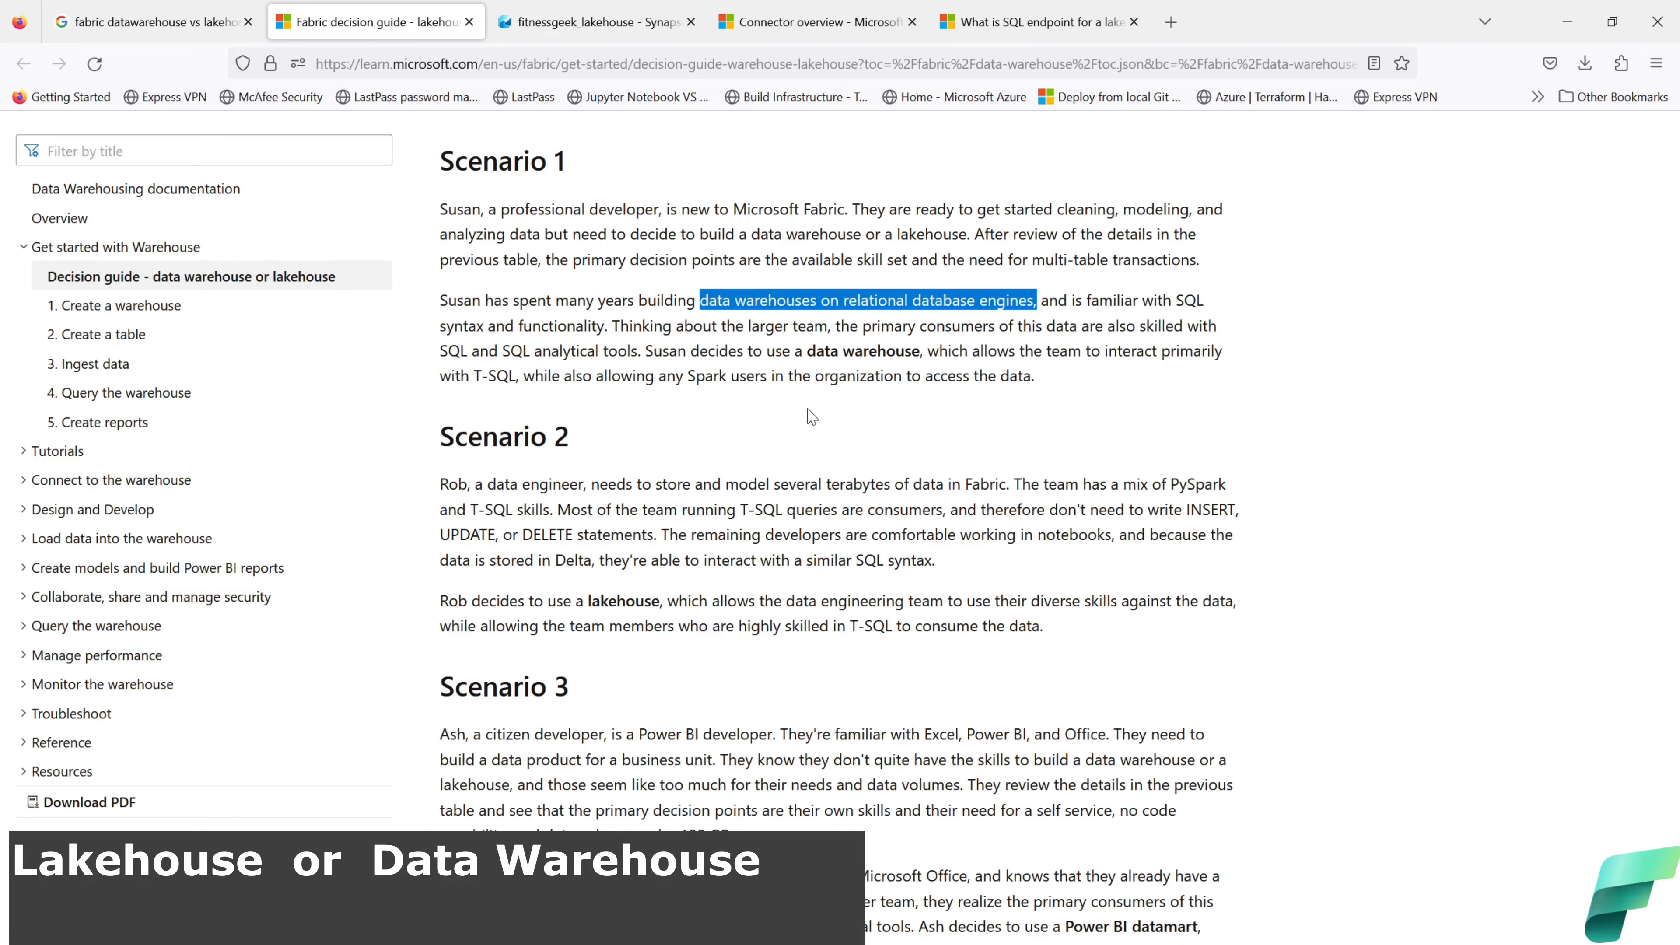
left_click_drag(632, 352, 430, 364)
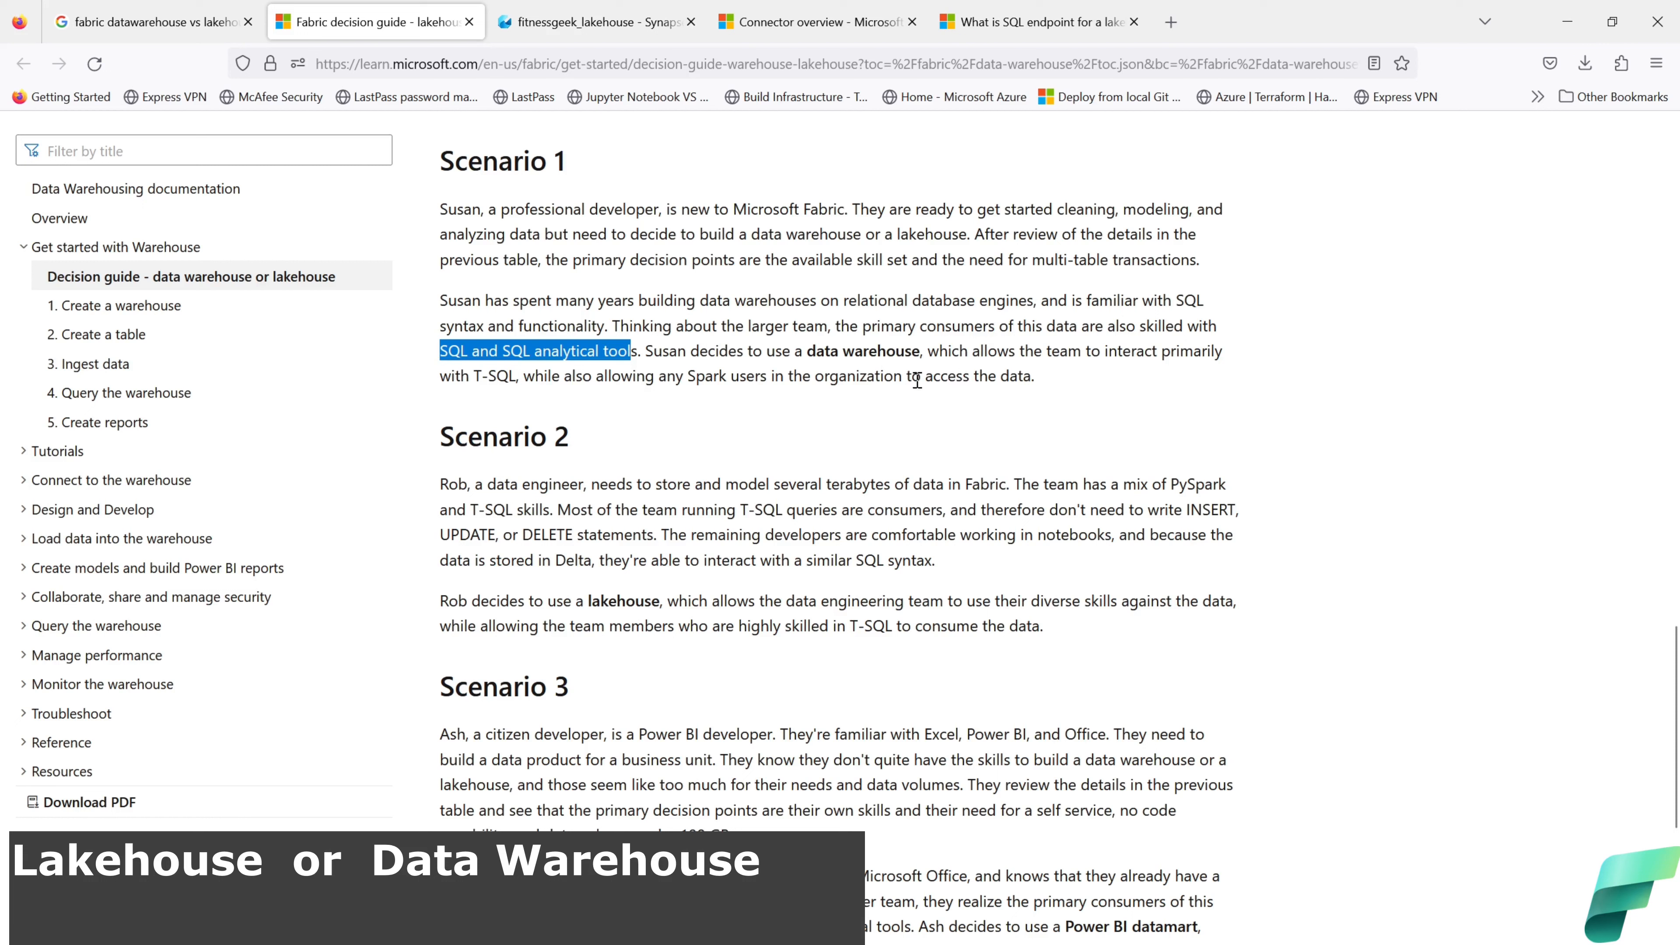
left_click(850, 382)
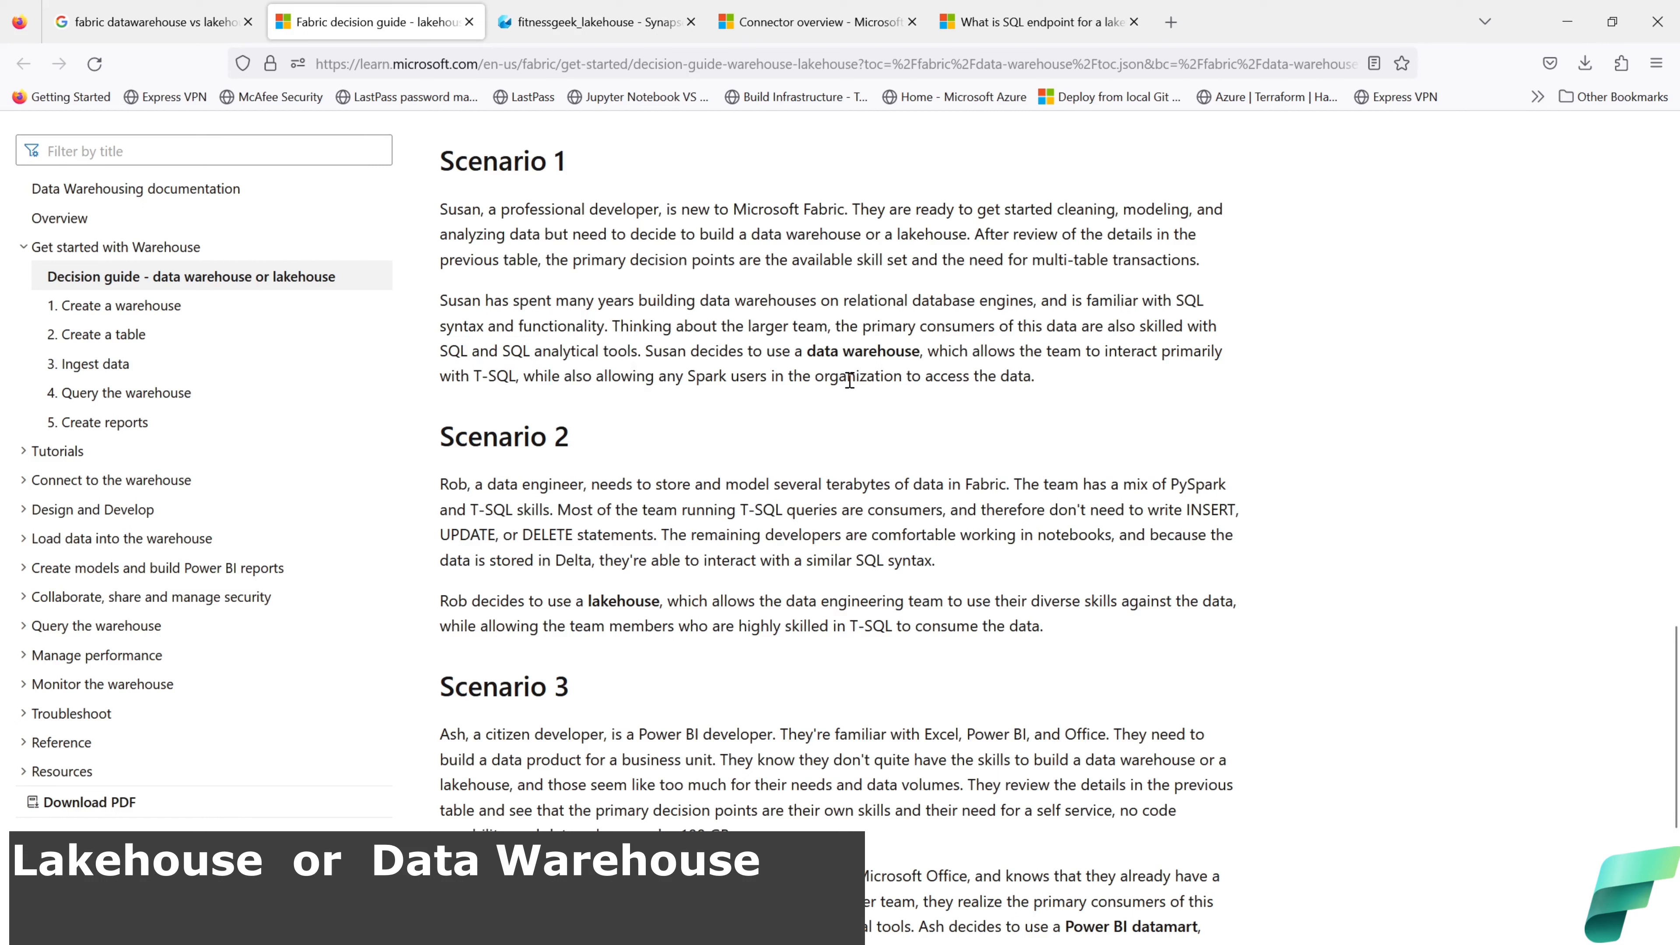
left_click_drag(921, 352, 648, 351)
scroll(802, 475, "down", 2)
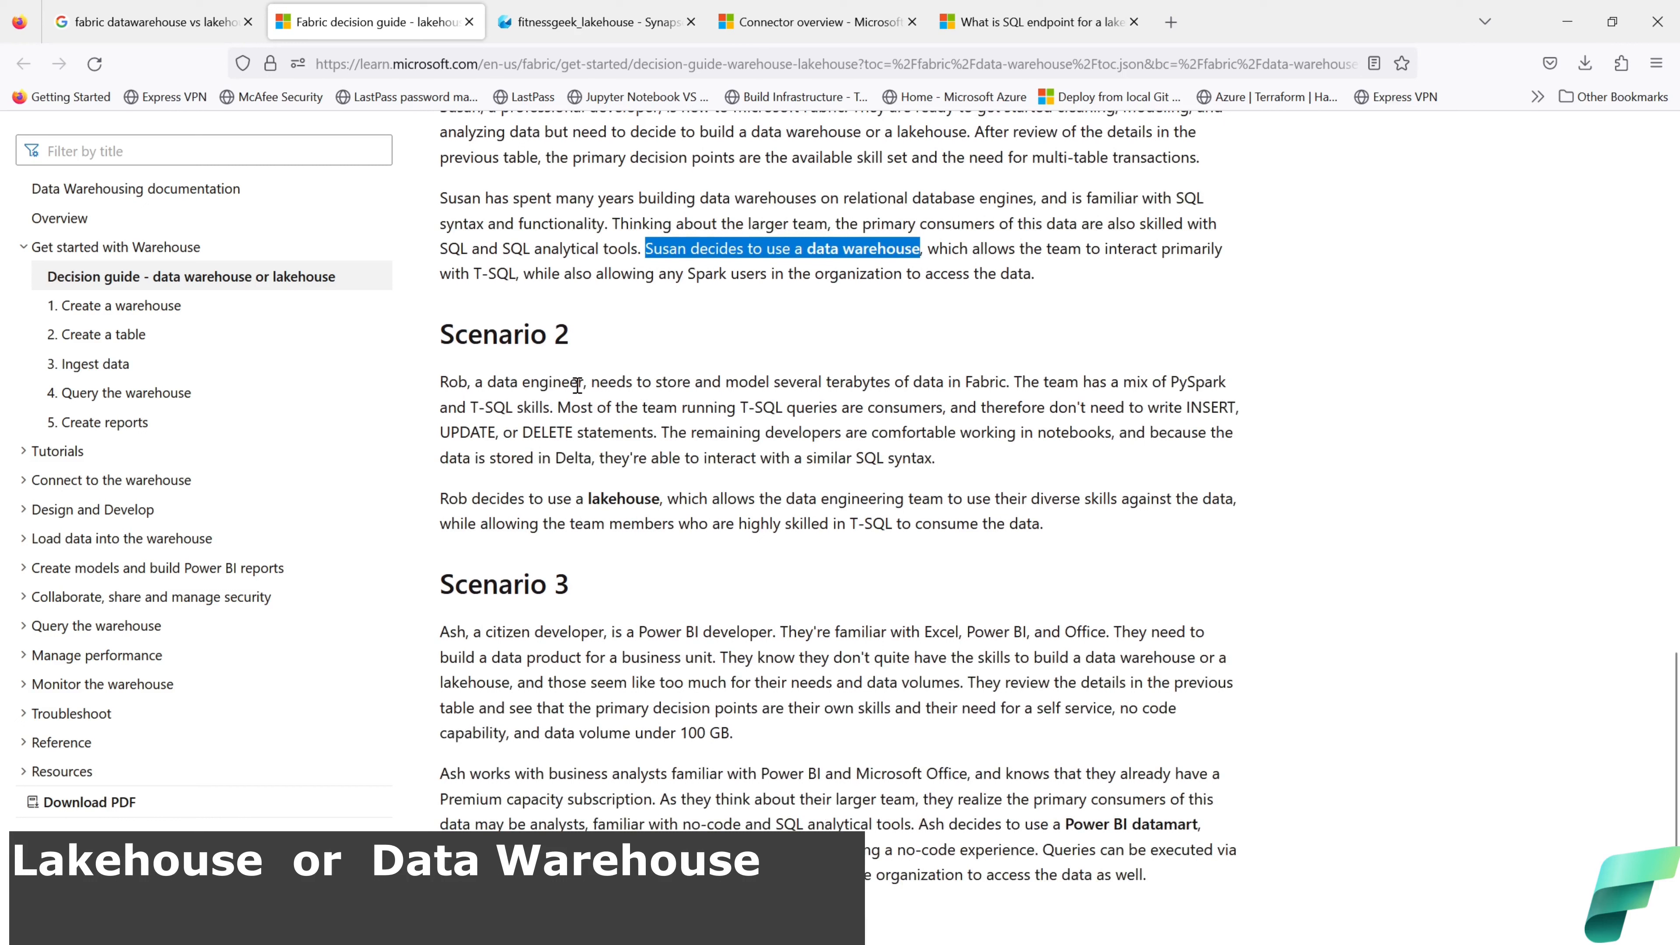
left_click_drag(587, 385, 483, 385)
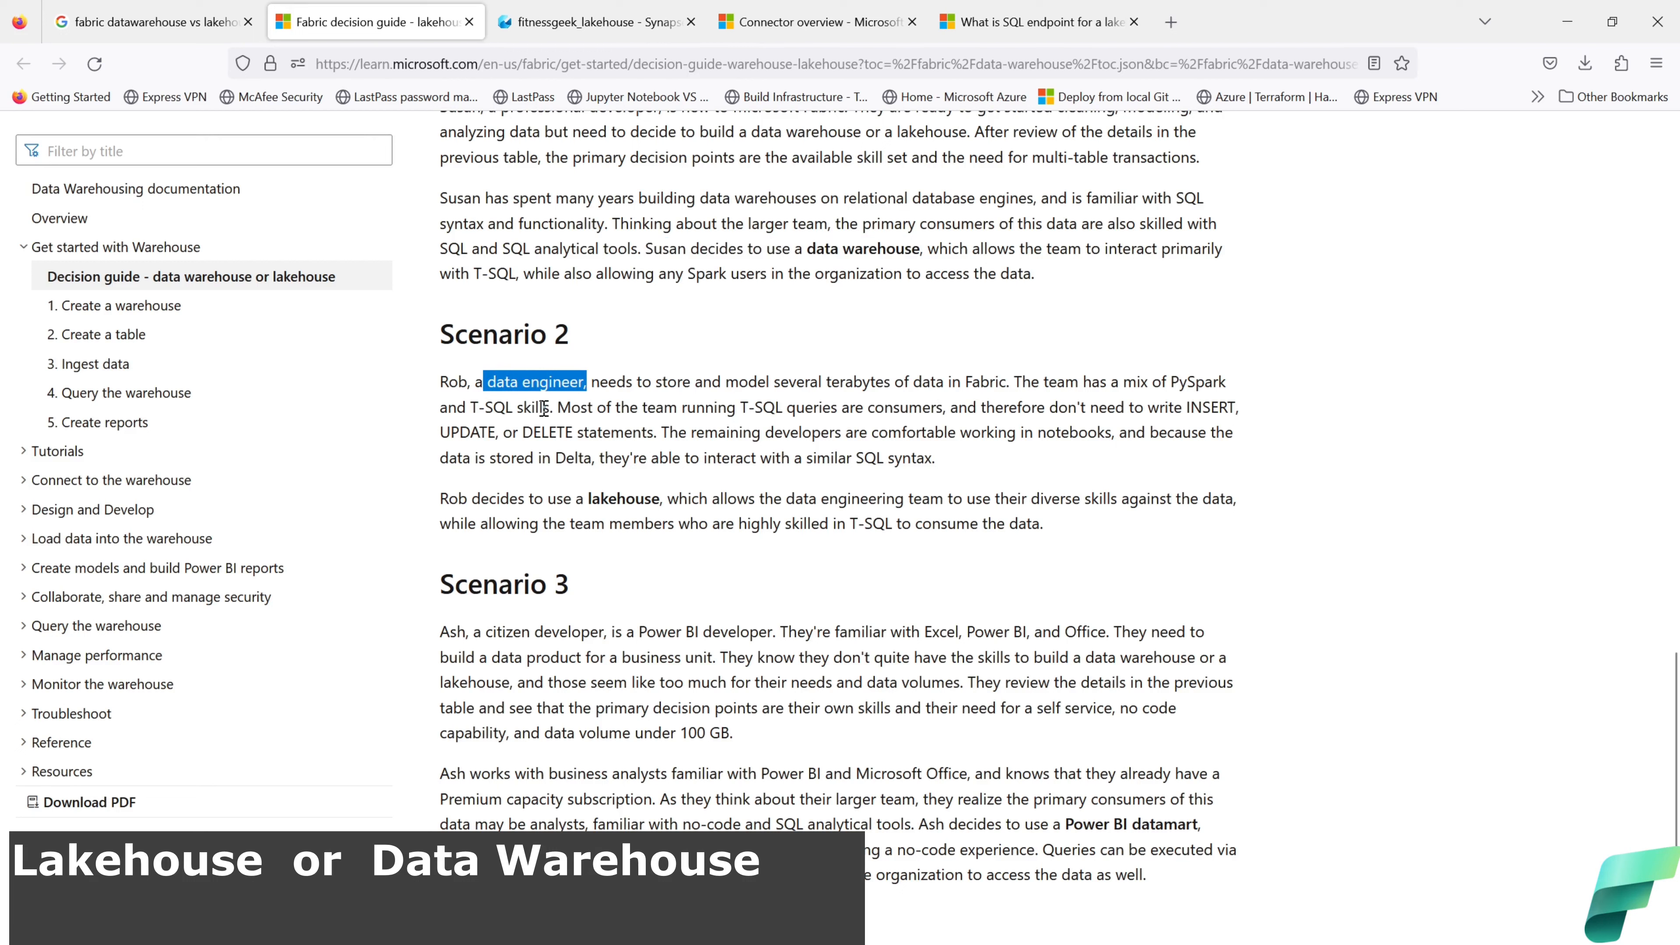
left_click_drag(554, 407, 1168, 385)
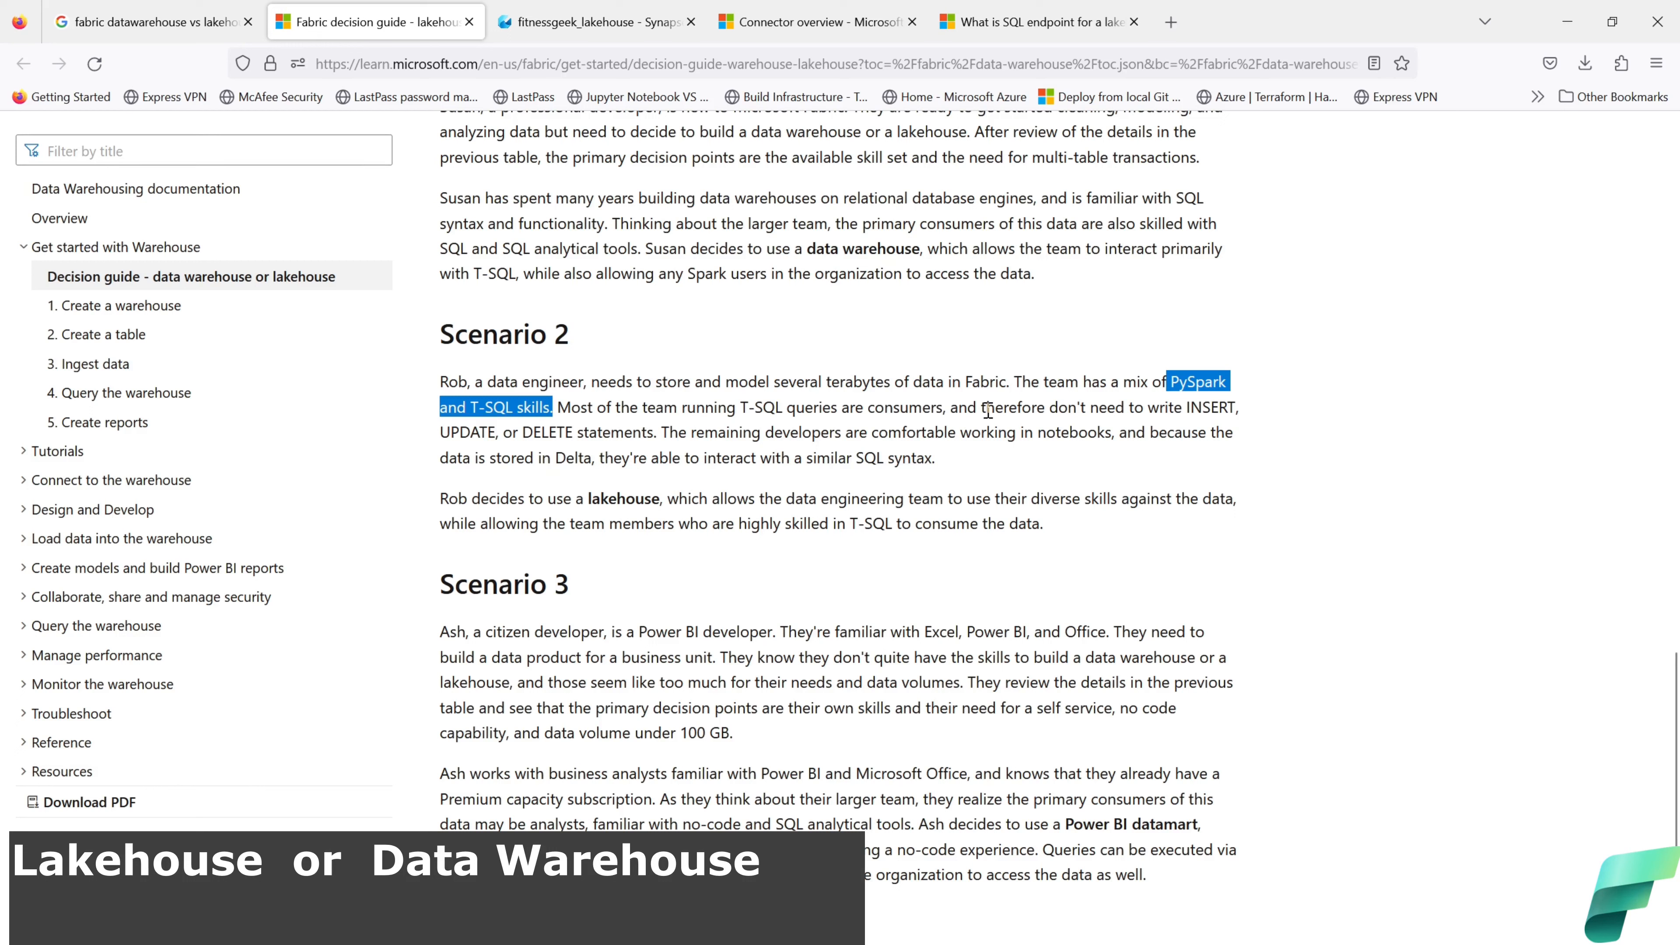
left_click_drag(984, 410, 661, 431)
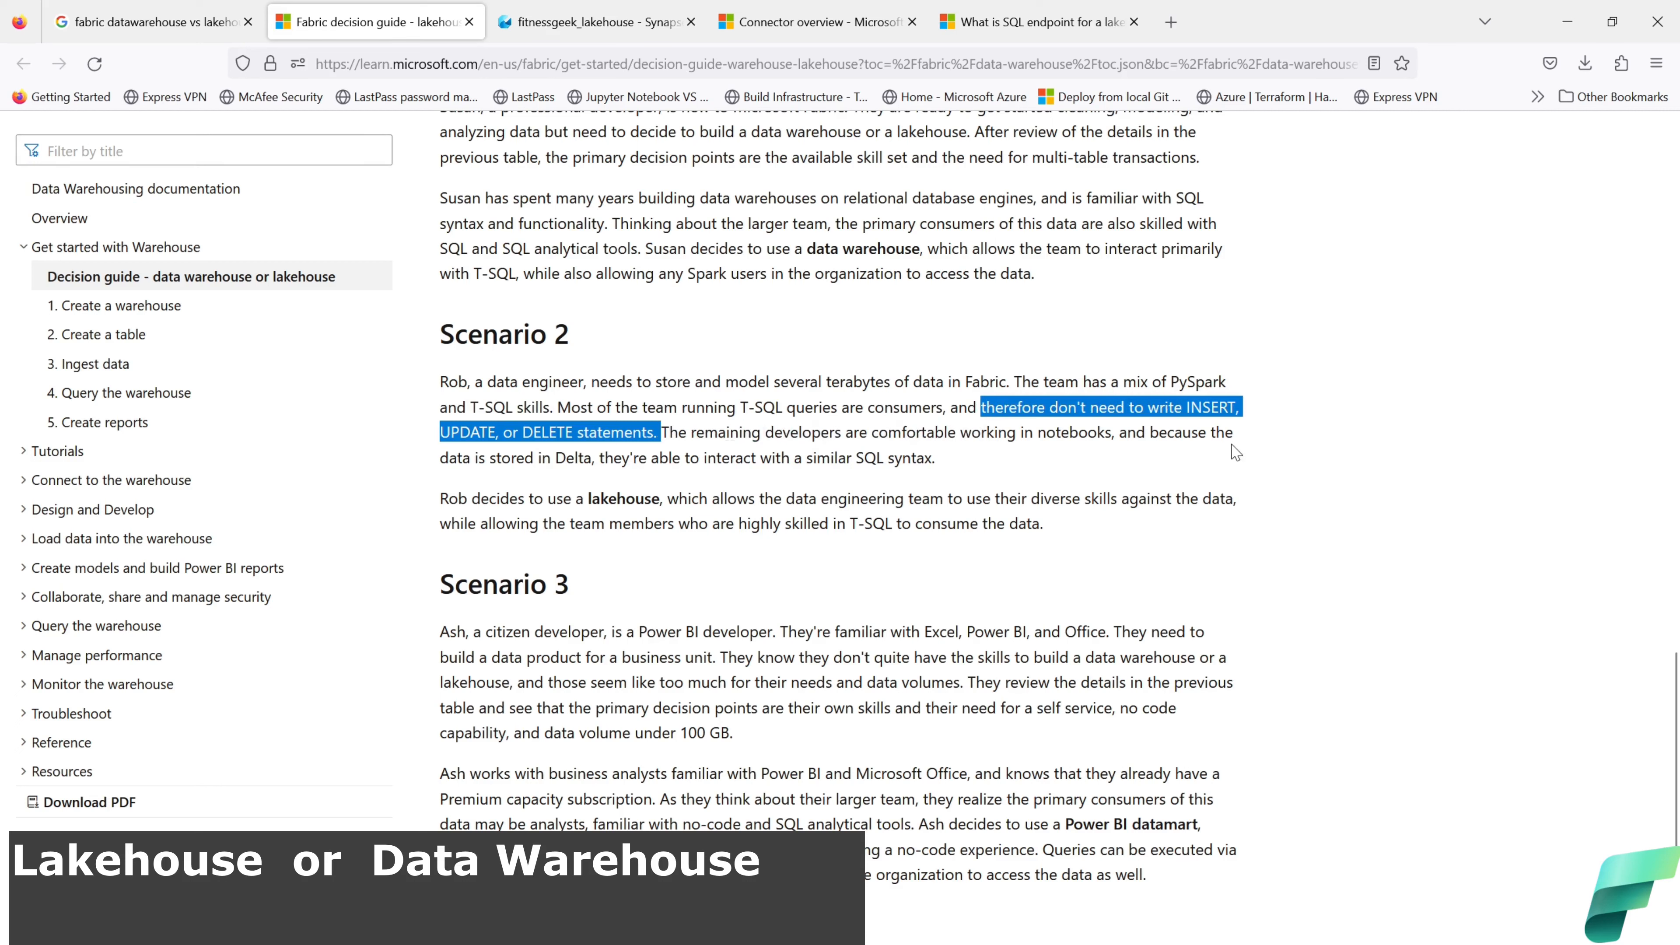
left_click_drag(595, 458, 555, 459)
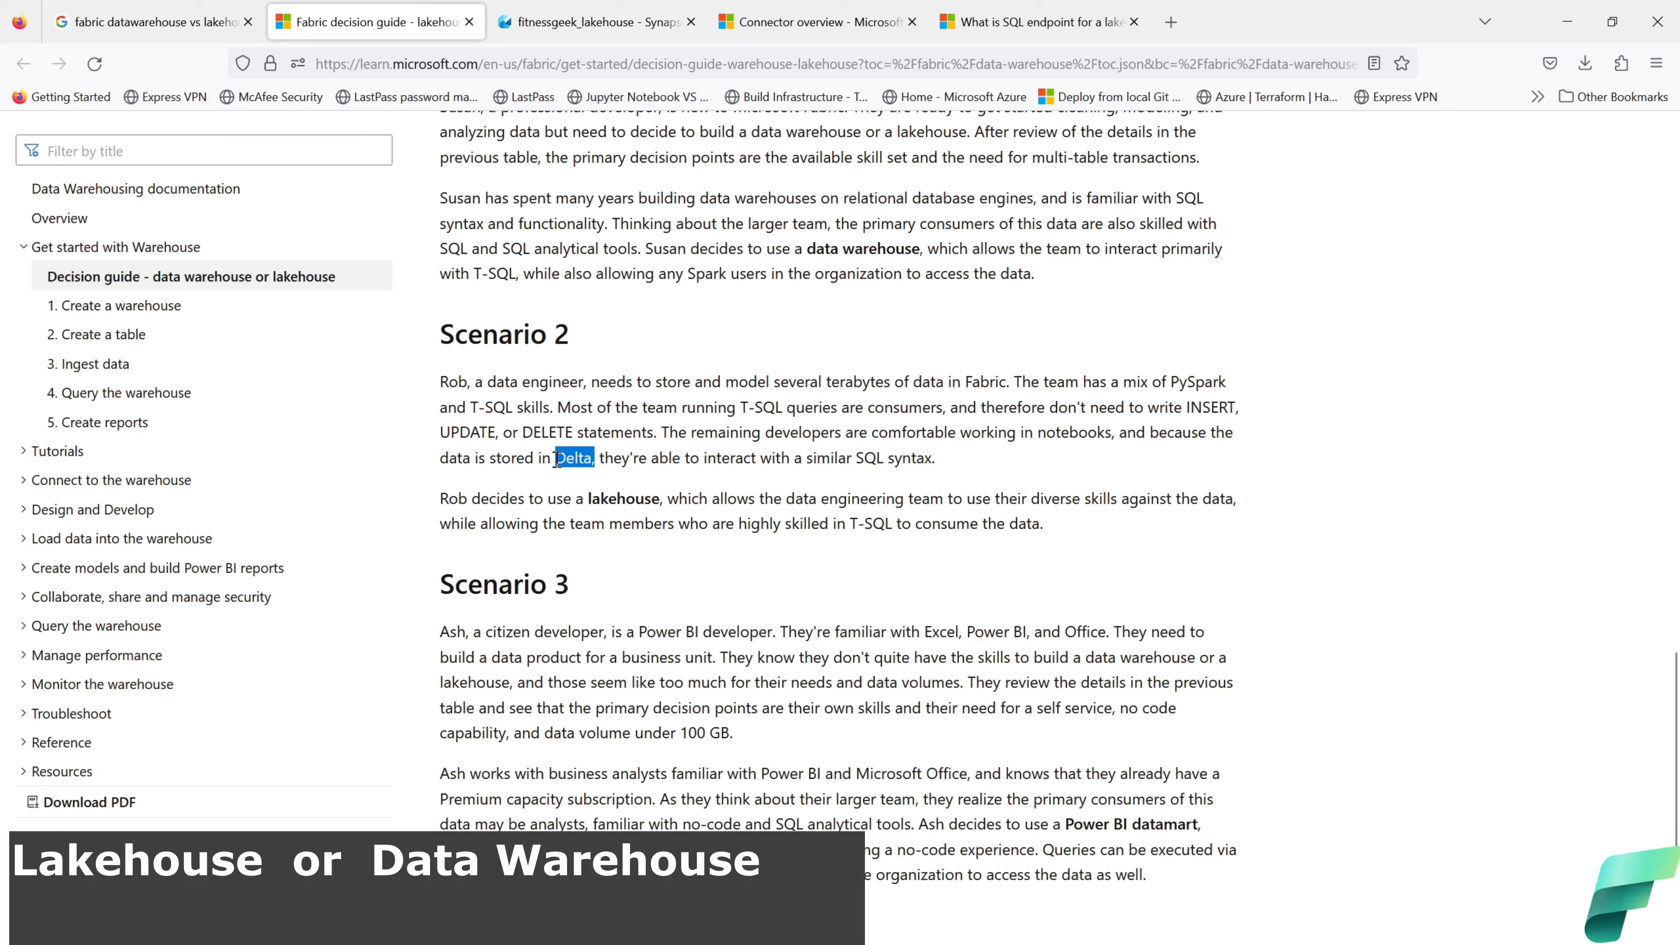
left_click_drag(938, 458, 854, 459)
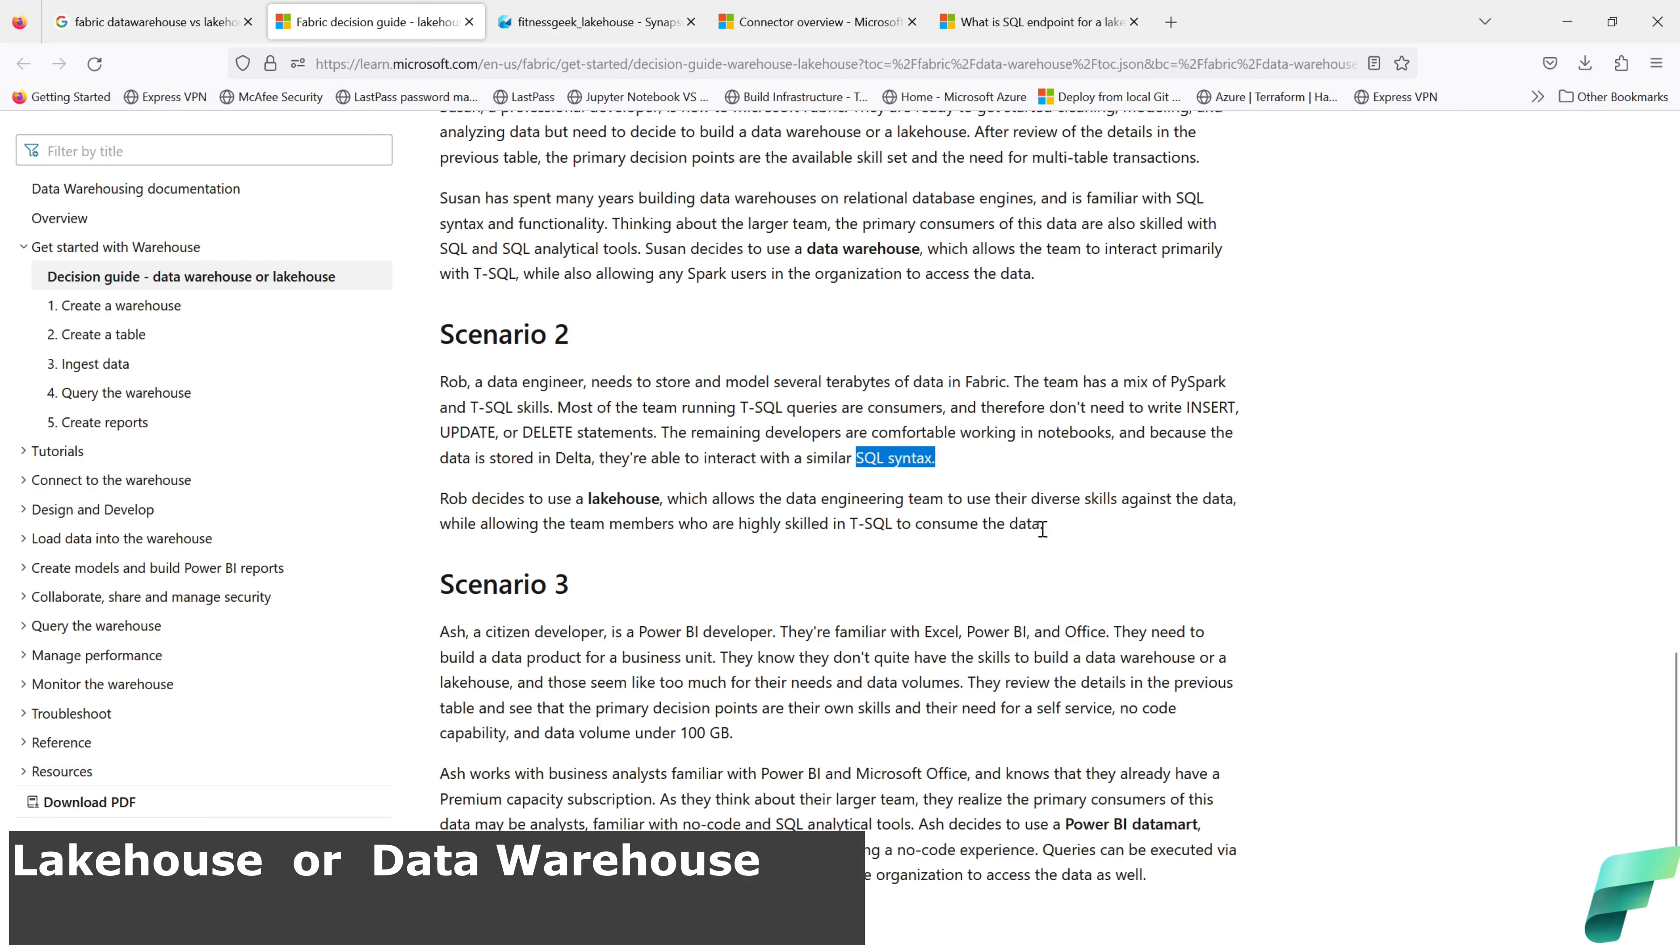
left_click_drag(663, 499, 443, 500)
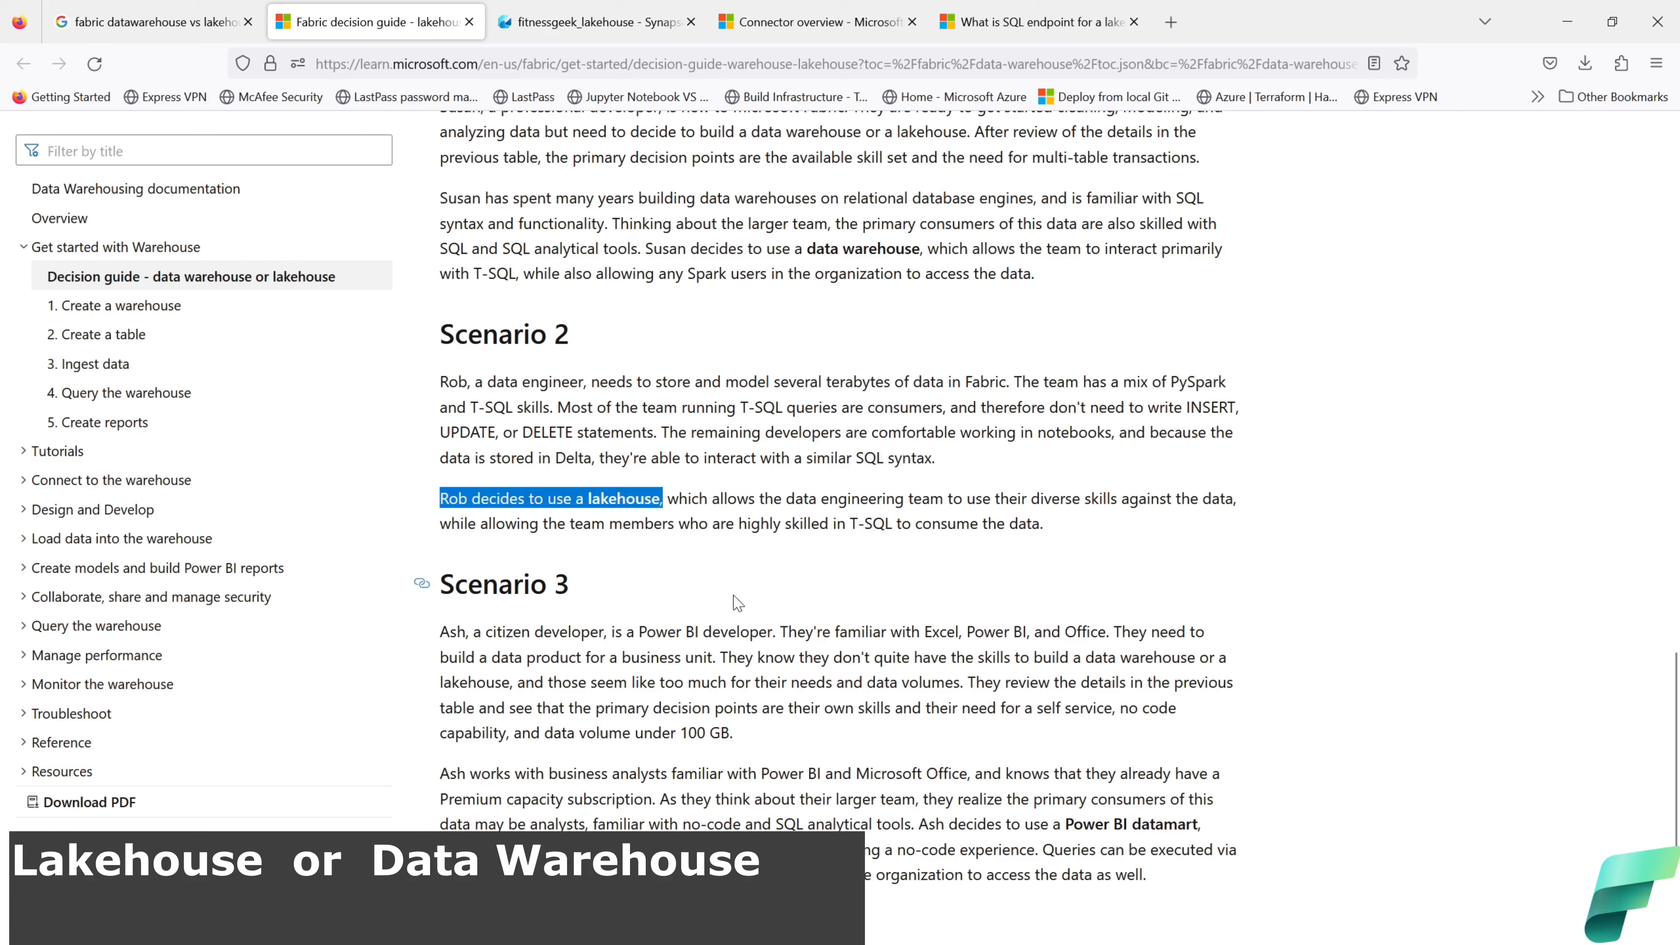
mouse_move(840, 944)
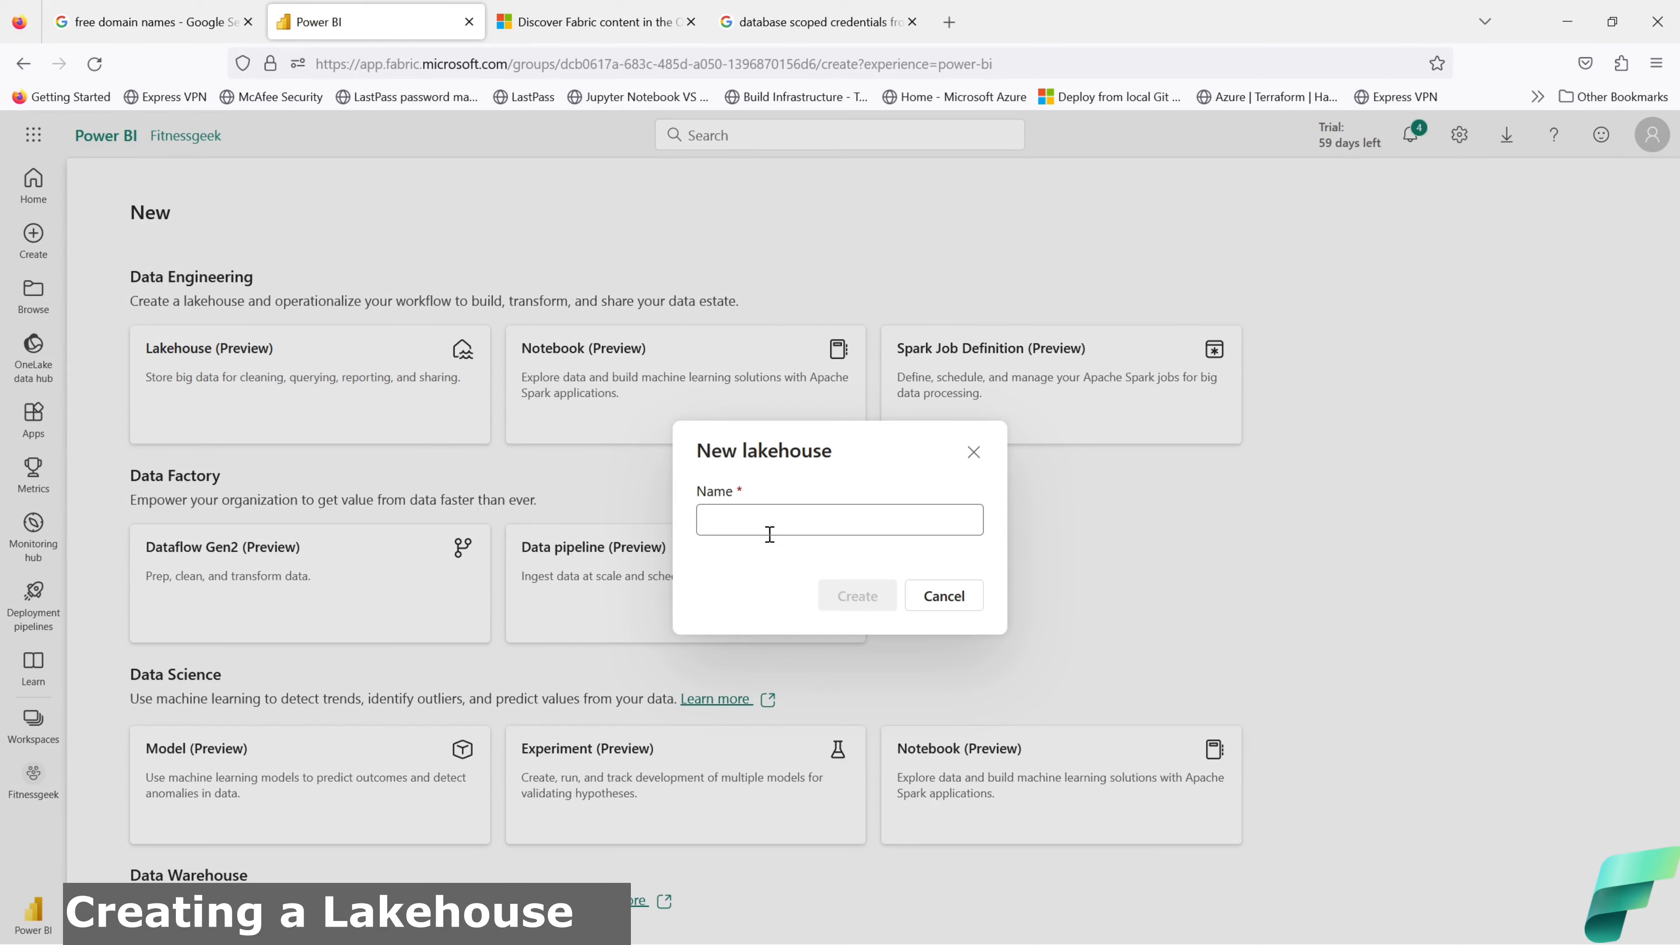
Step: Enter fitnessgeek_lakehouse as the new lakehouse name
left_click(740, 517)
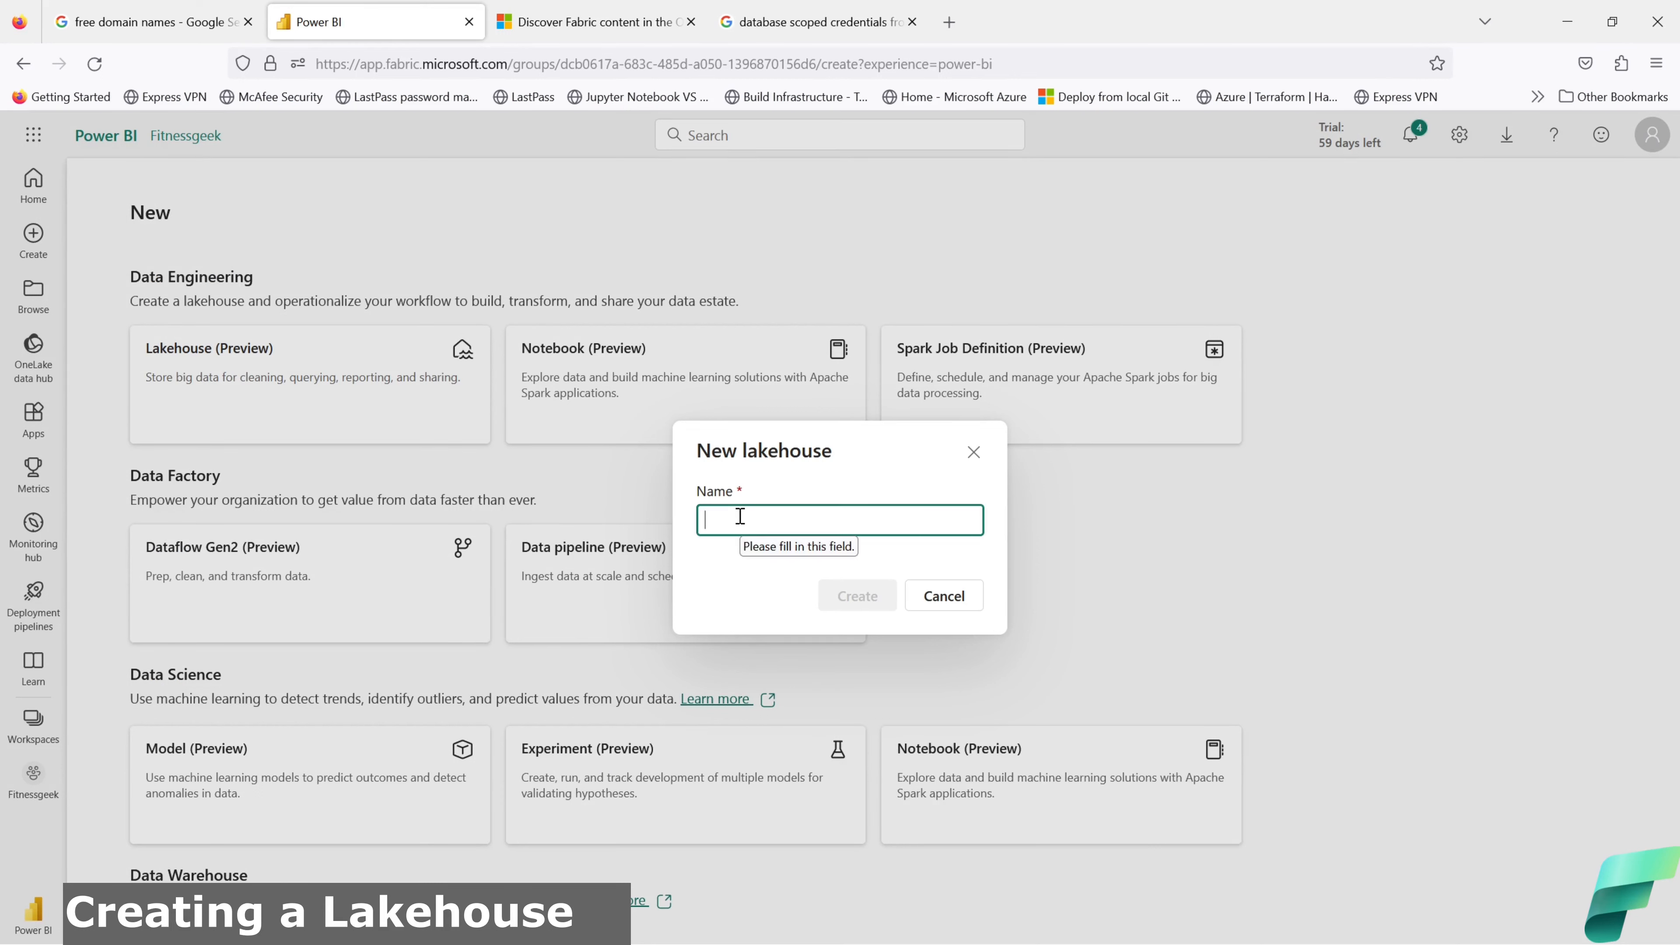
type("fitnes")
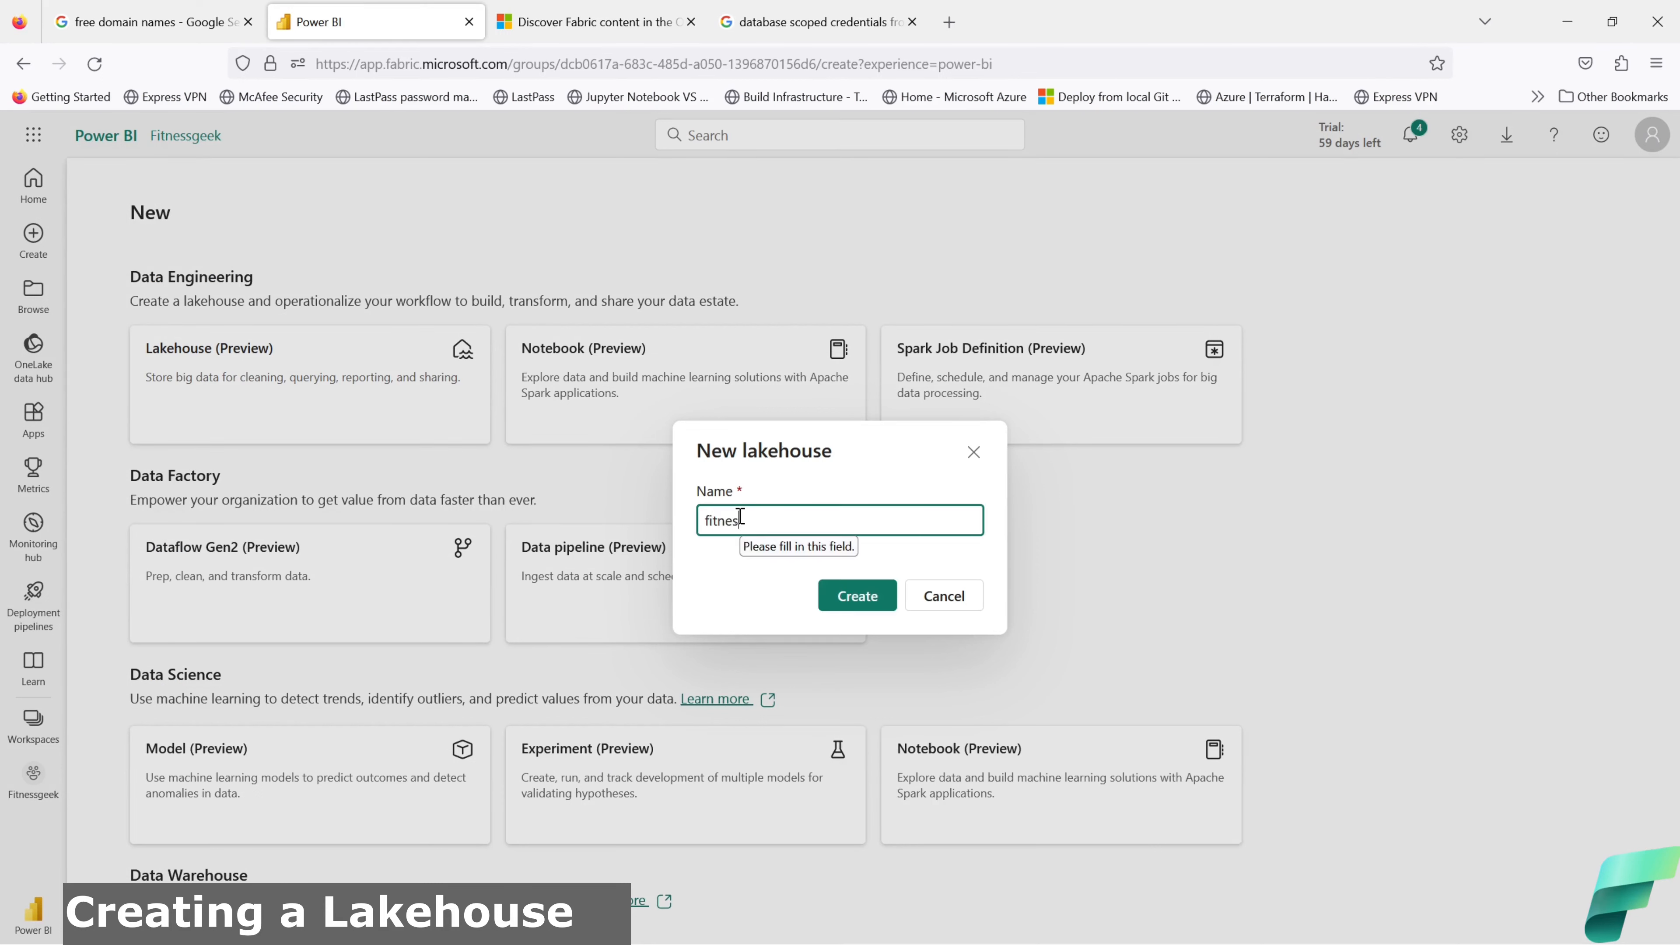
type("sgeek_lakehouse")
Step: Create fitnessgeek_lakehouse and name its new data pipeline Dataload_pipeline
left_click(858, 599)
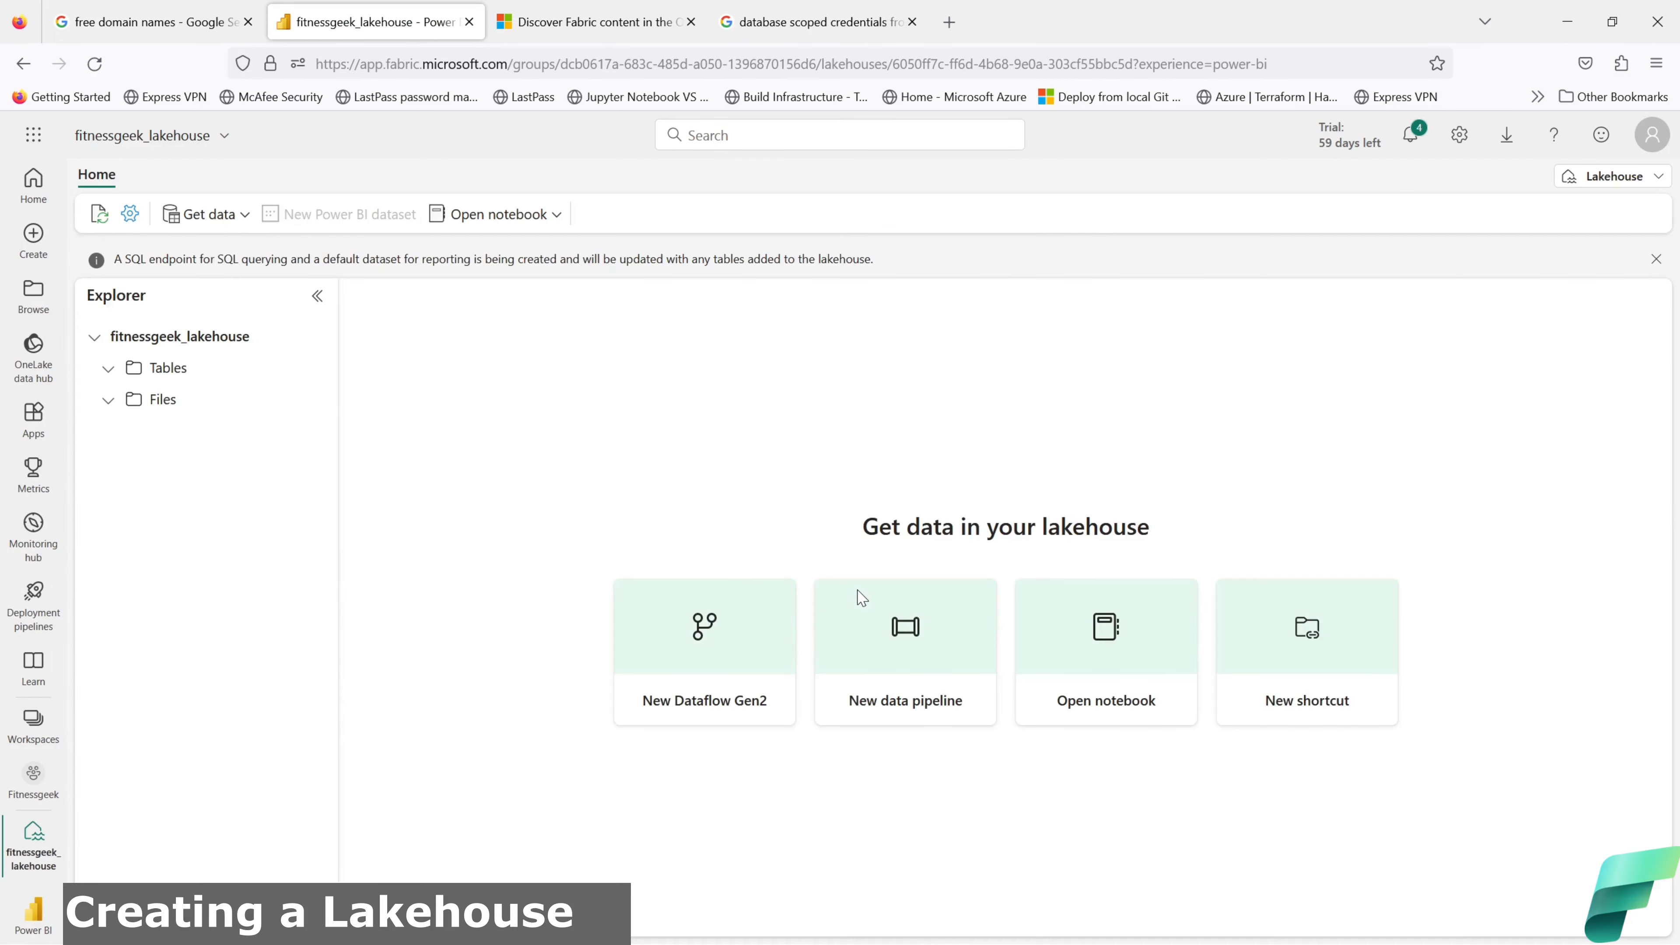
left_click(873, 694)
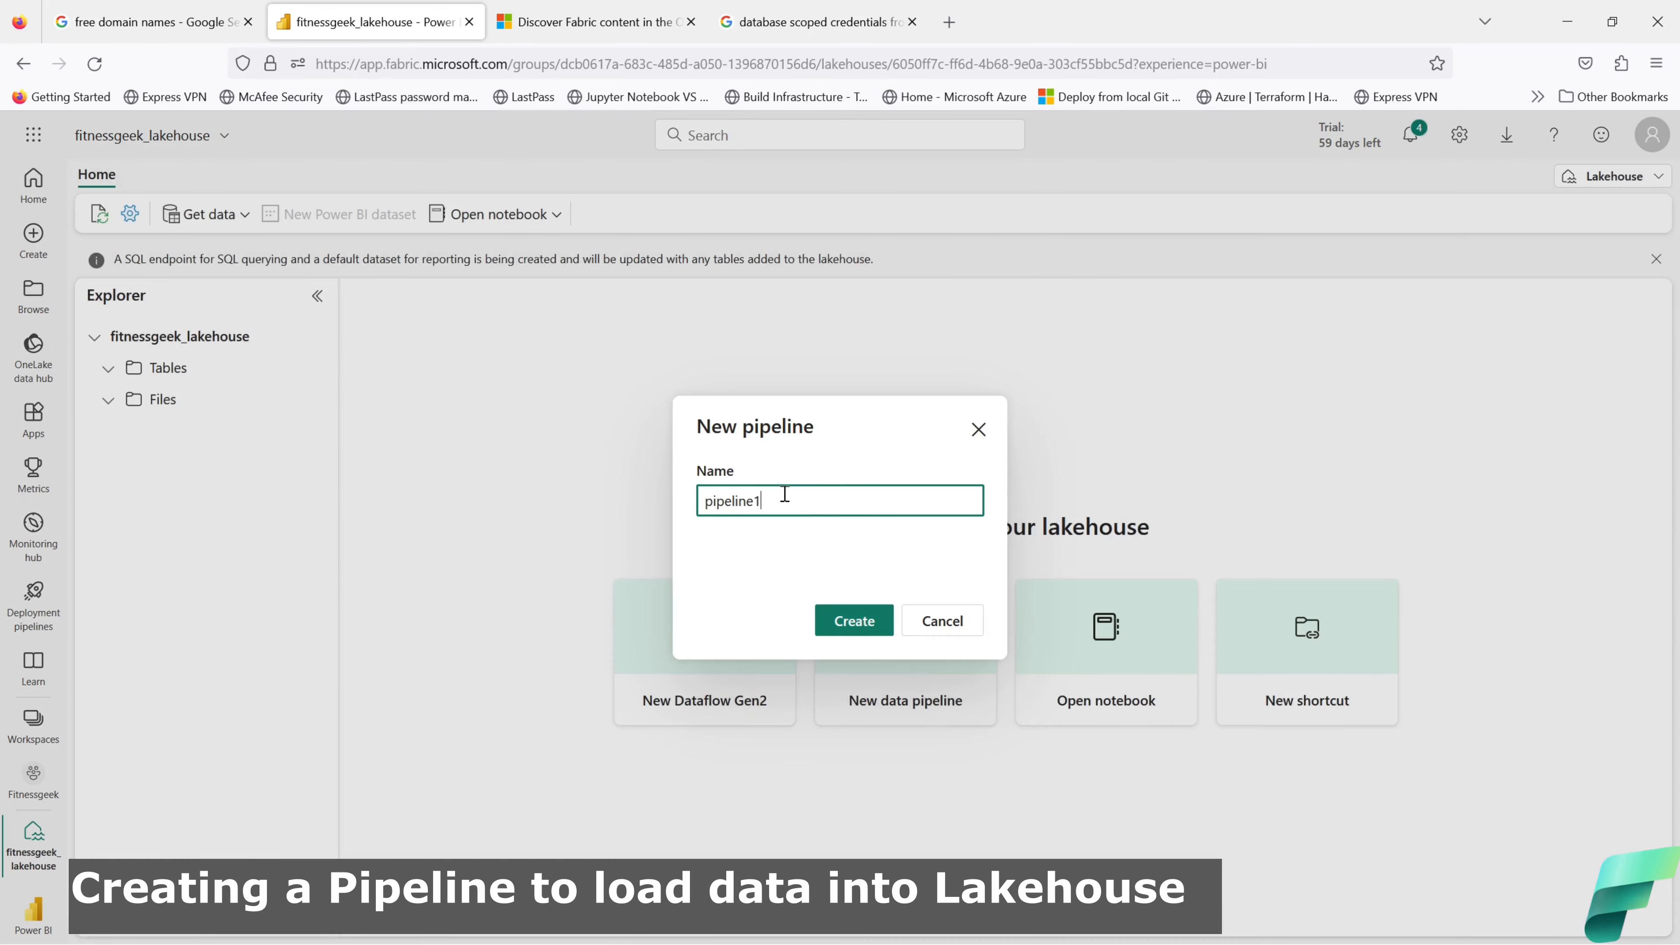
left_click_drag(785, 494, 628, 507)
type("Dataload_pipel")
Step: Create Dataload_pipeline and pick SQL server as the Copy data source
left_click(886, 623)
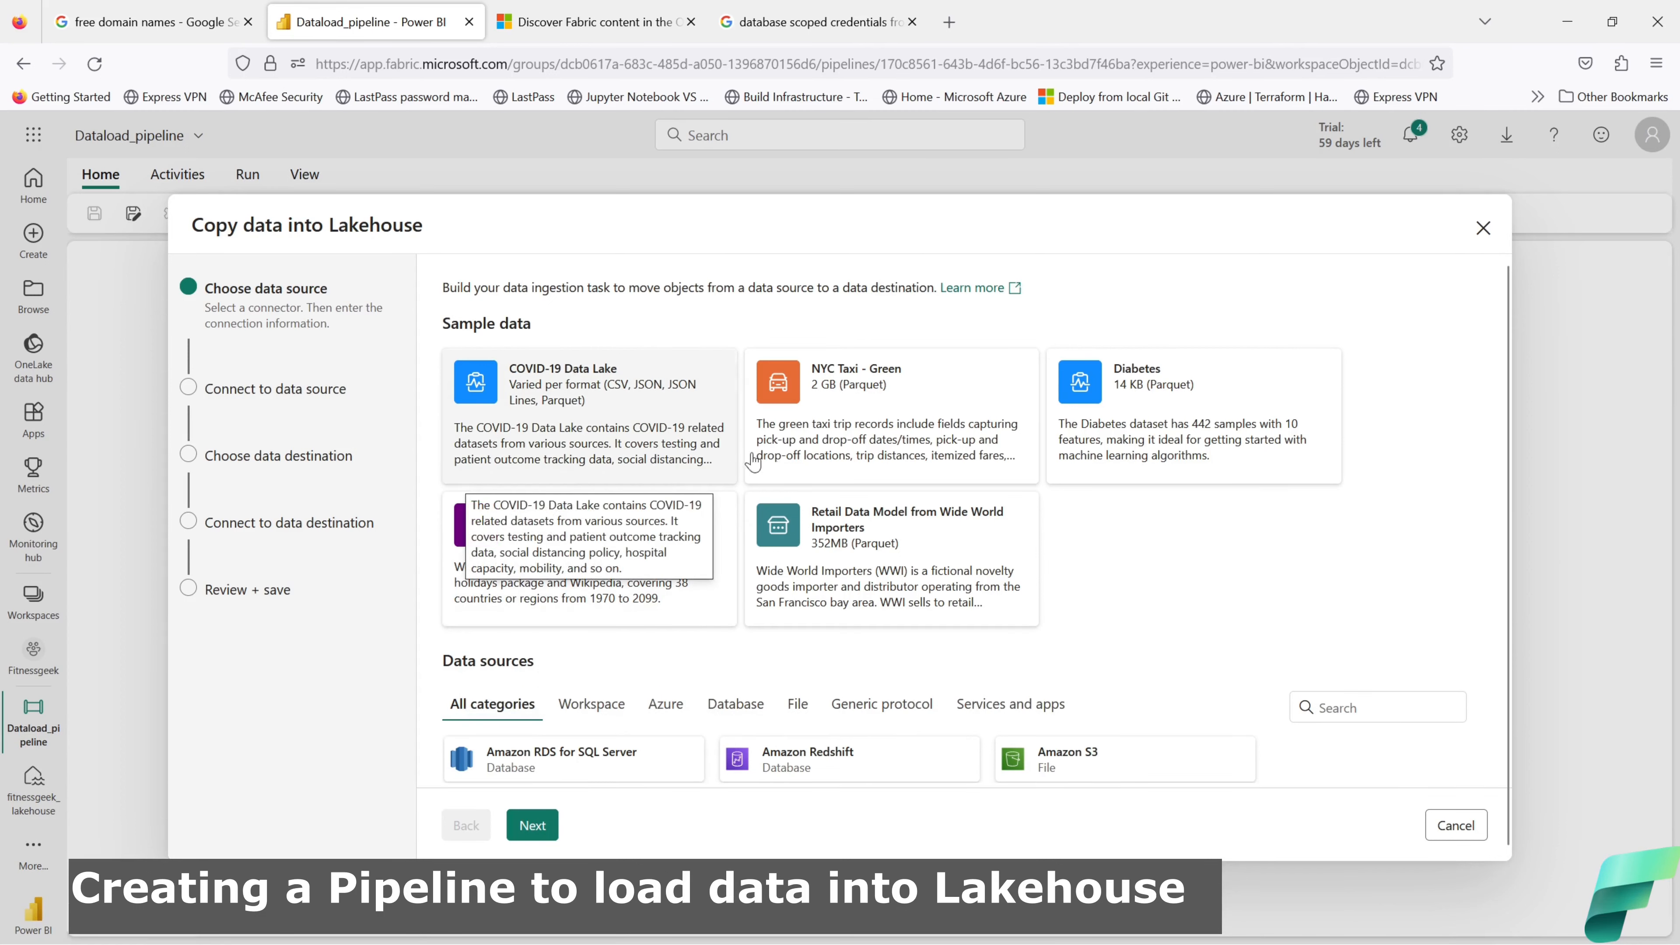
scroll(1161, 617, "down", 8)
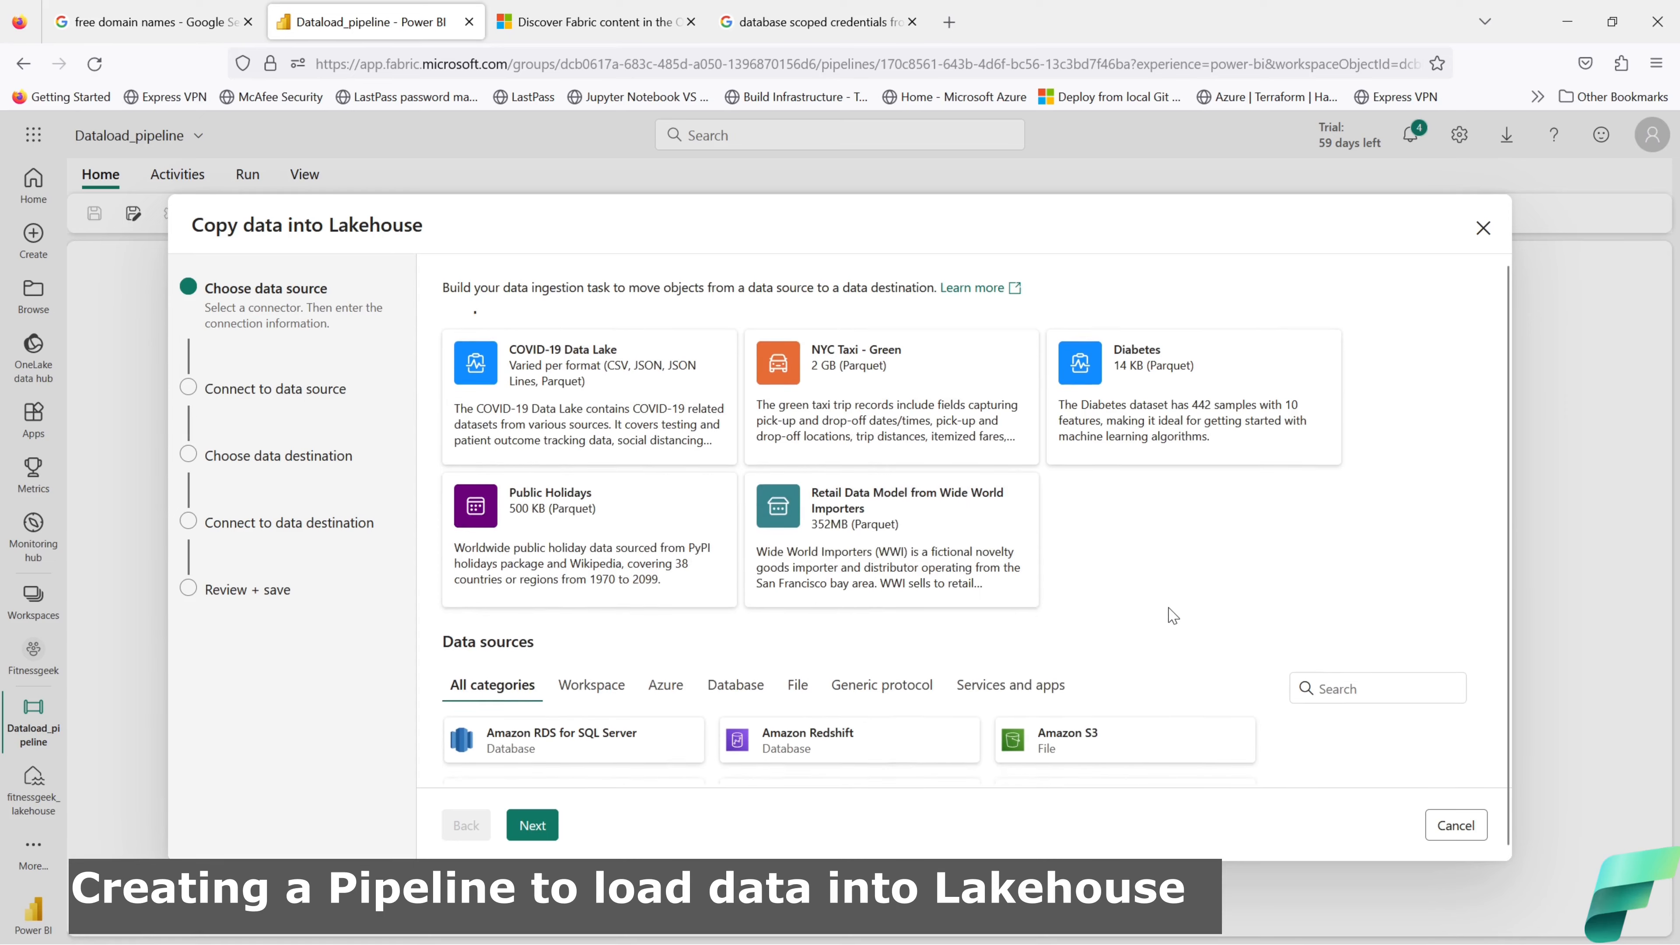
scroll(1170, 617, "up", 3)
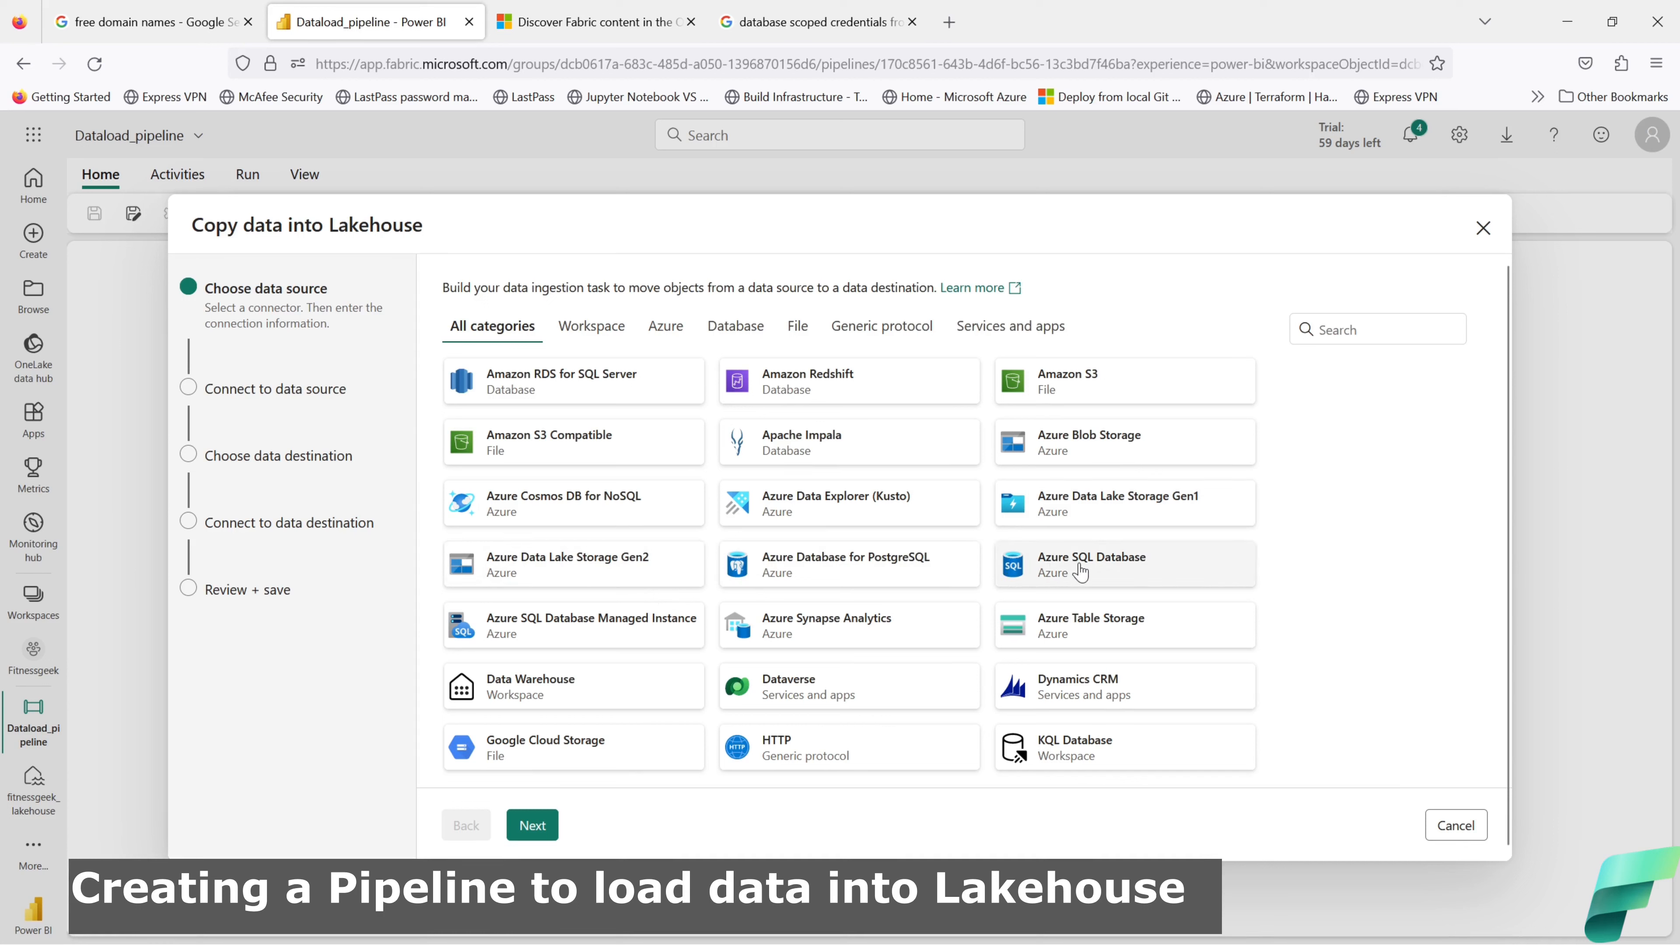
scroll(1081, 573, "down", 2)
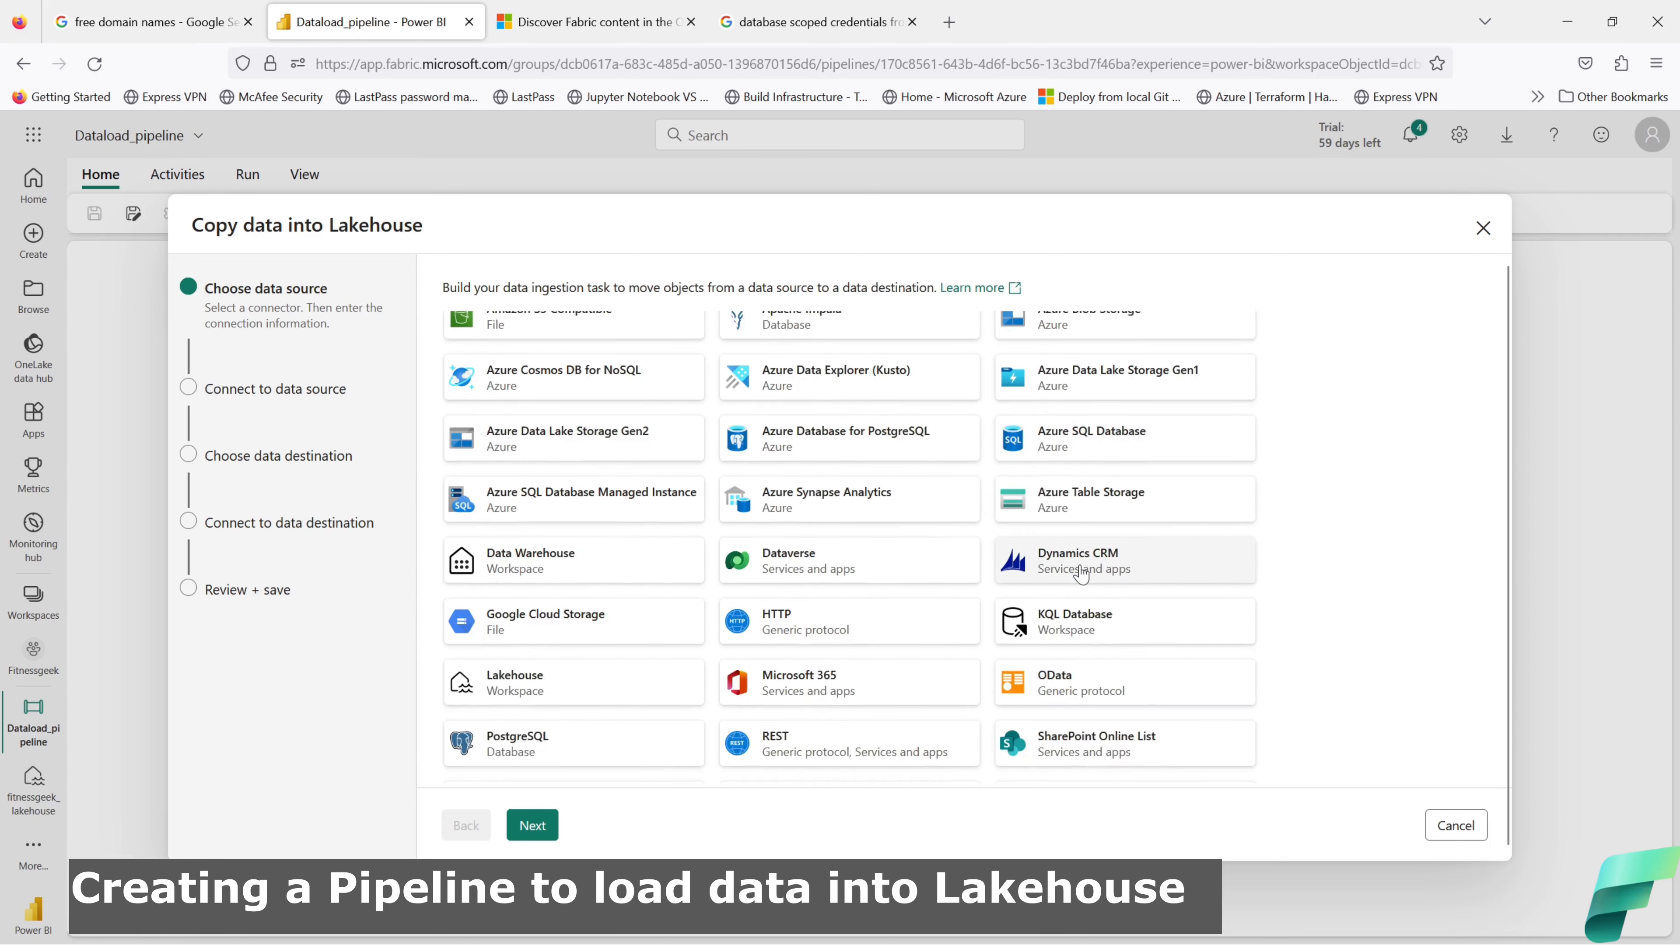
scroll(1080, 574, "down", 1)
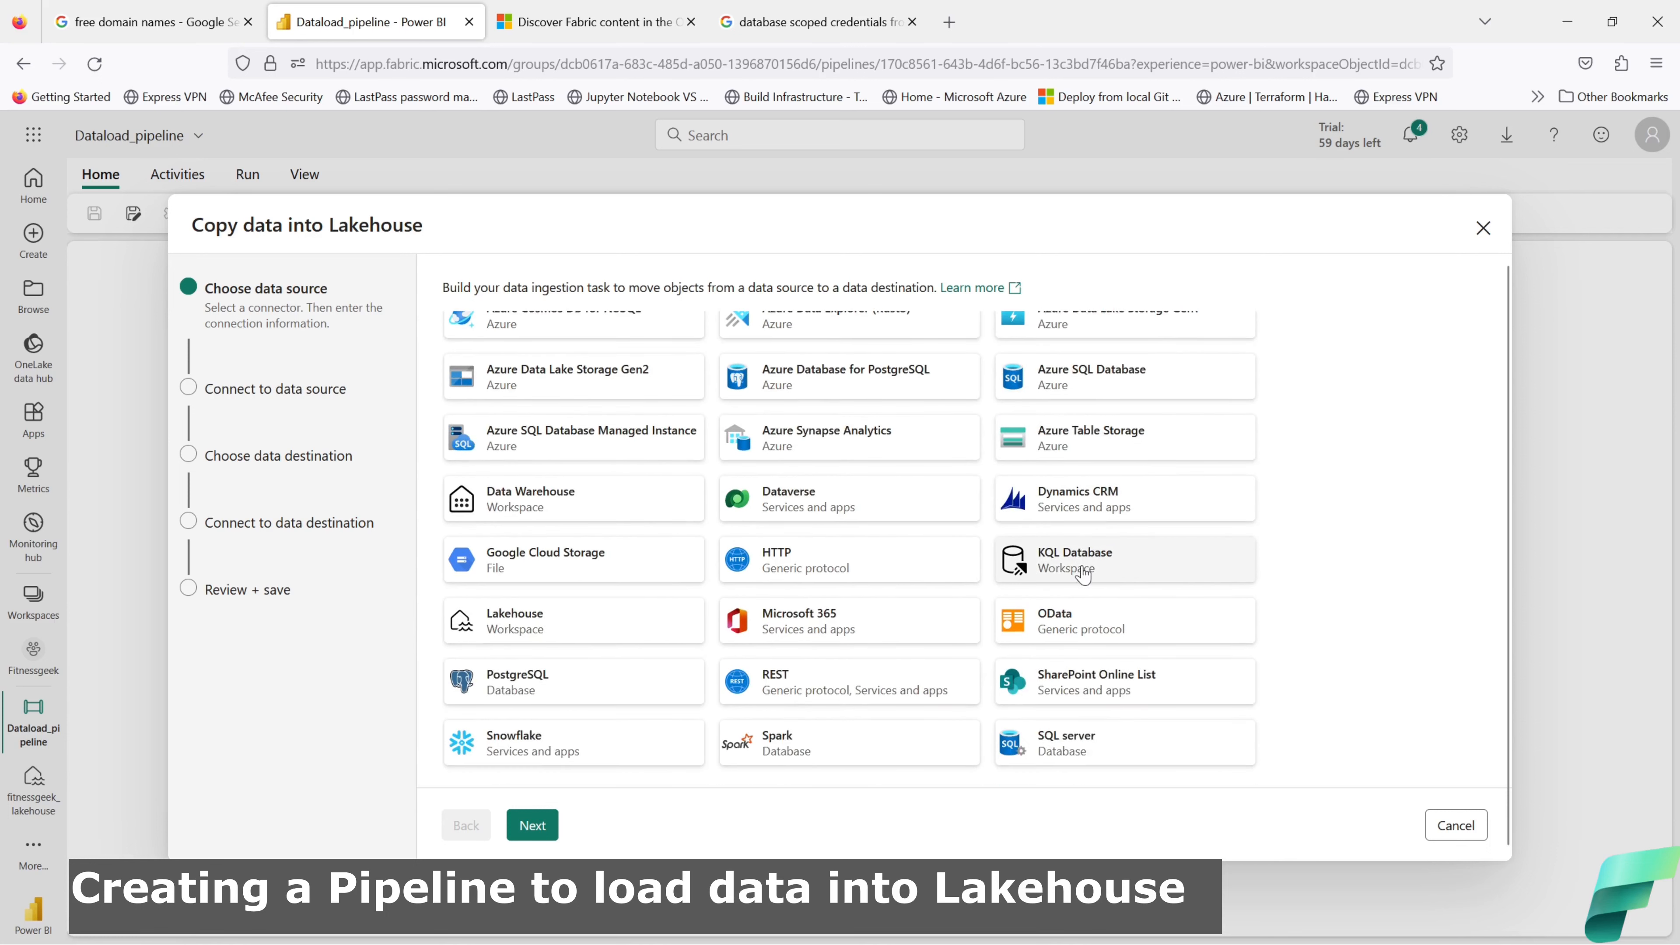
left_click(1068, 756)
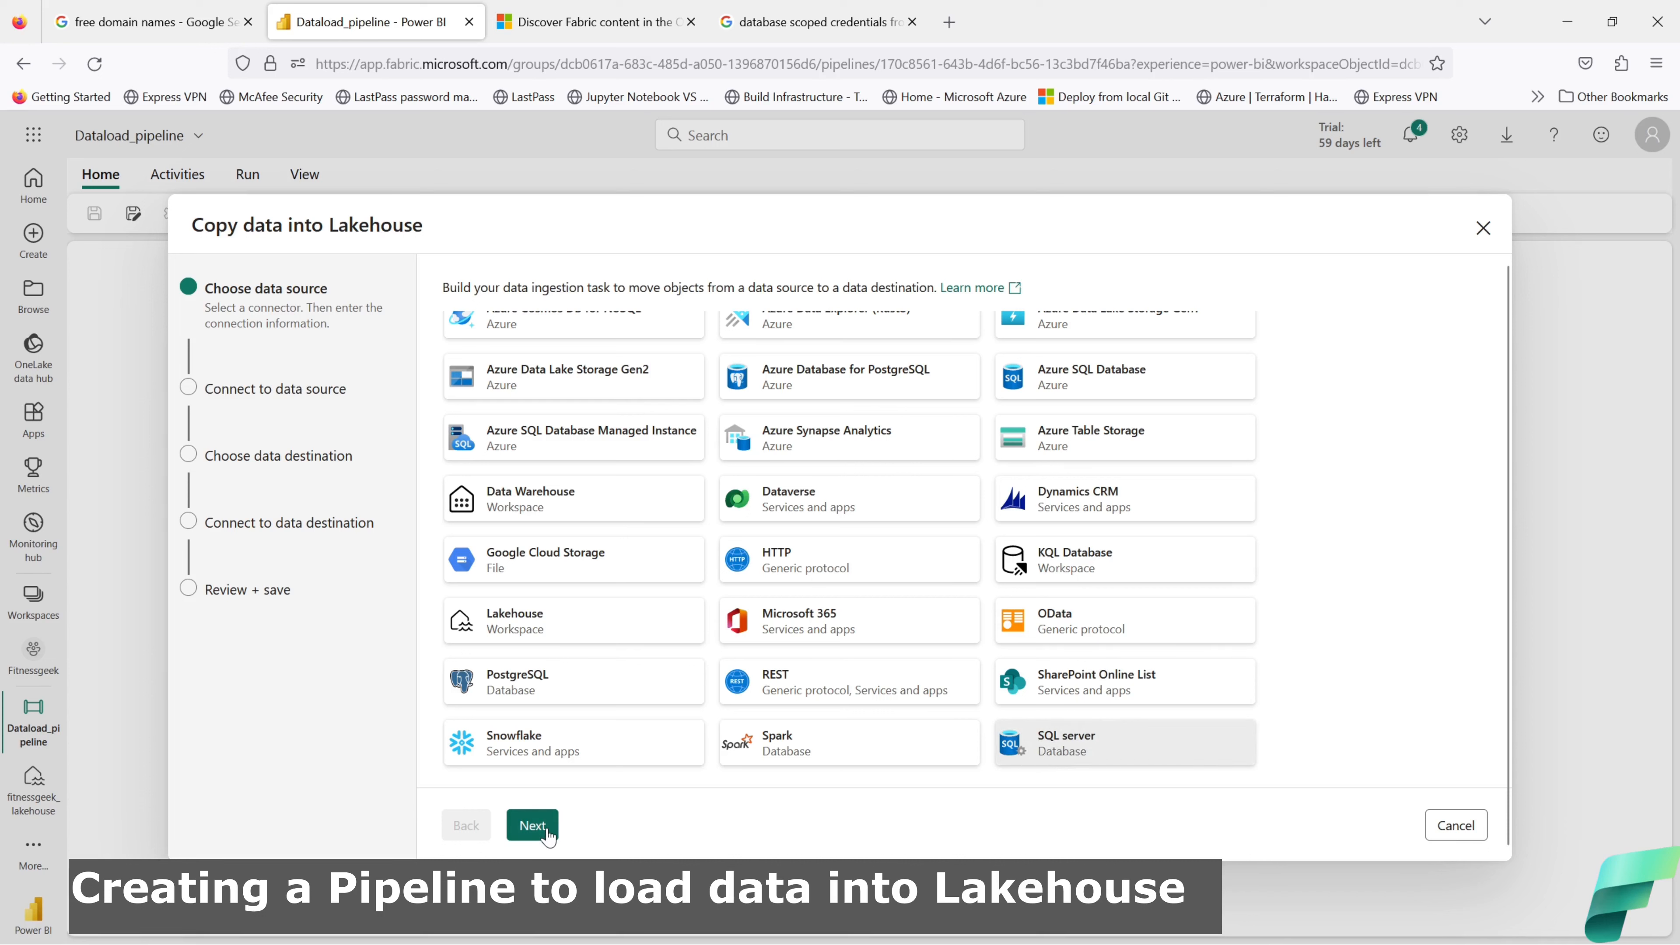
left_click(533, 825)
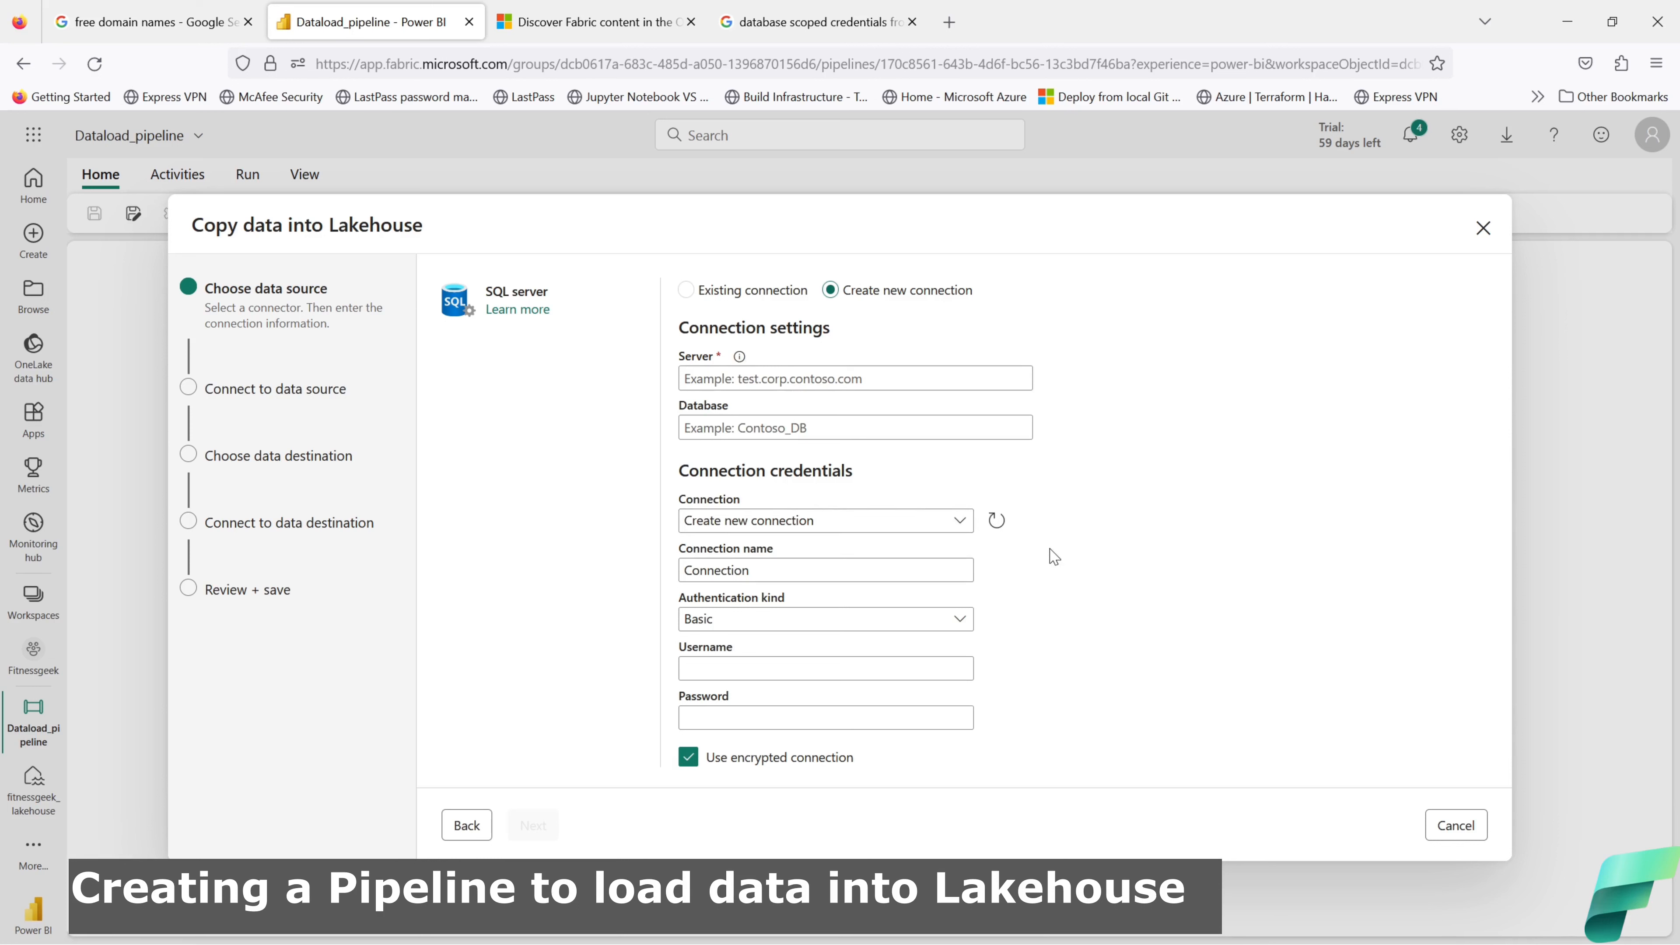
Step: Review the Connection and Authentication kind options, keeping Basic, and open the connector docs in a new tab
left_click(960, 523)
left_click(963, 525)
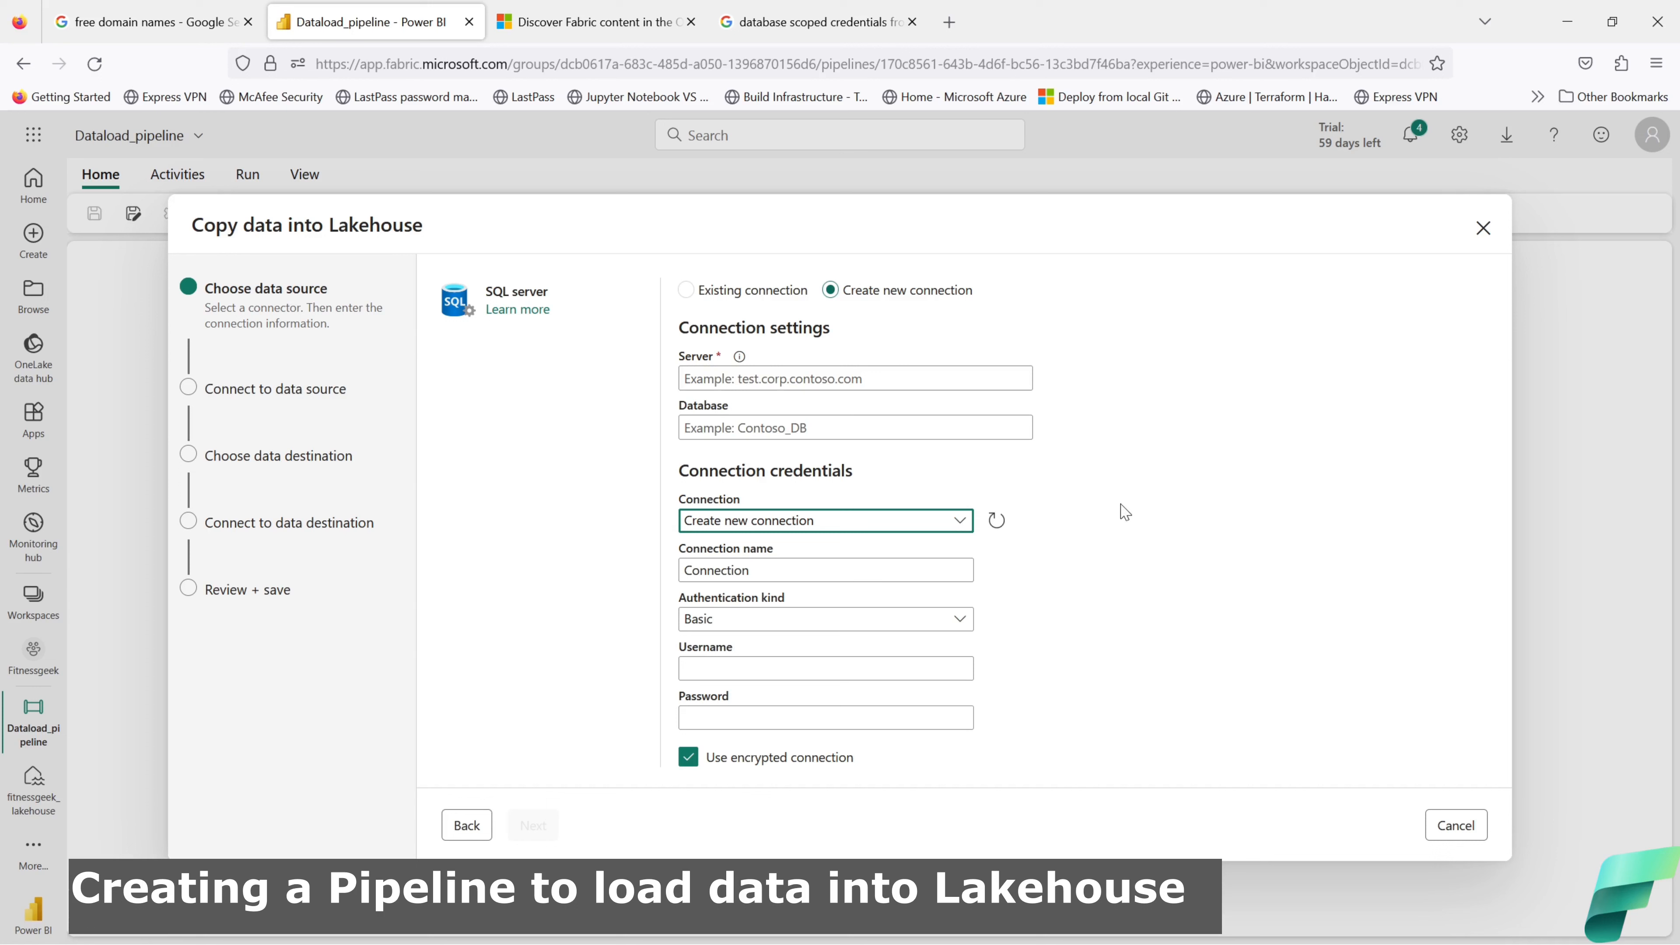
left_click(967, 624)
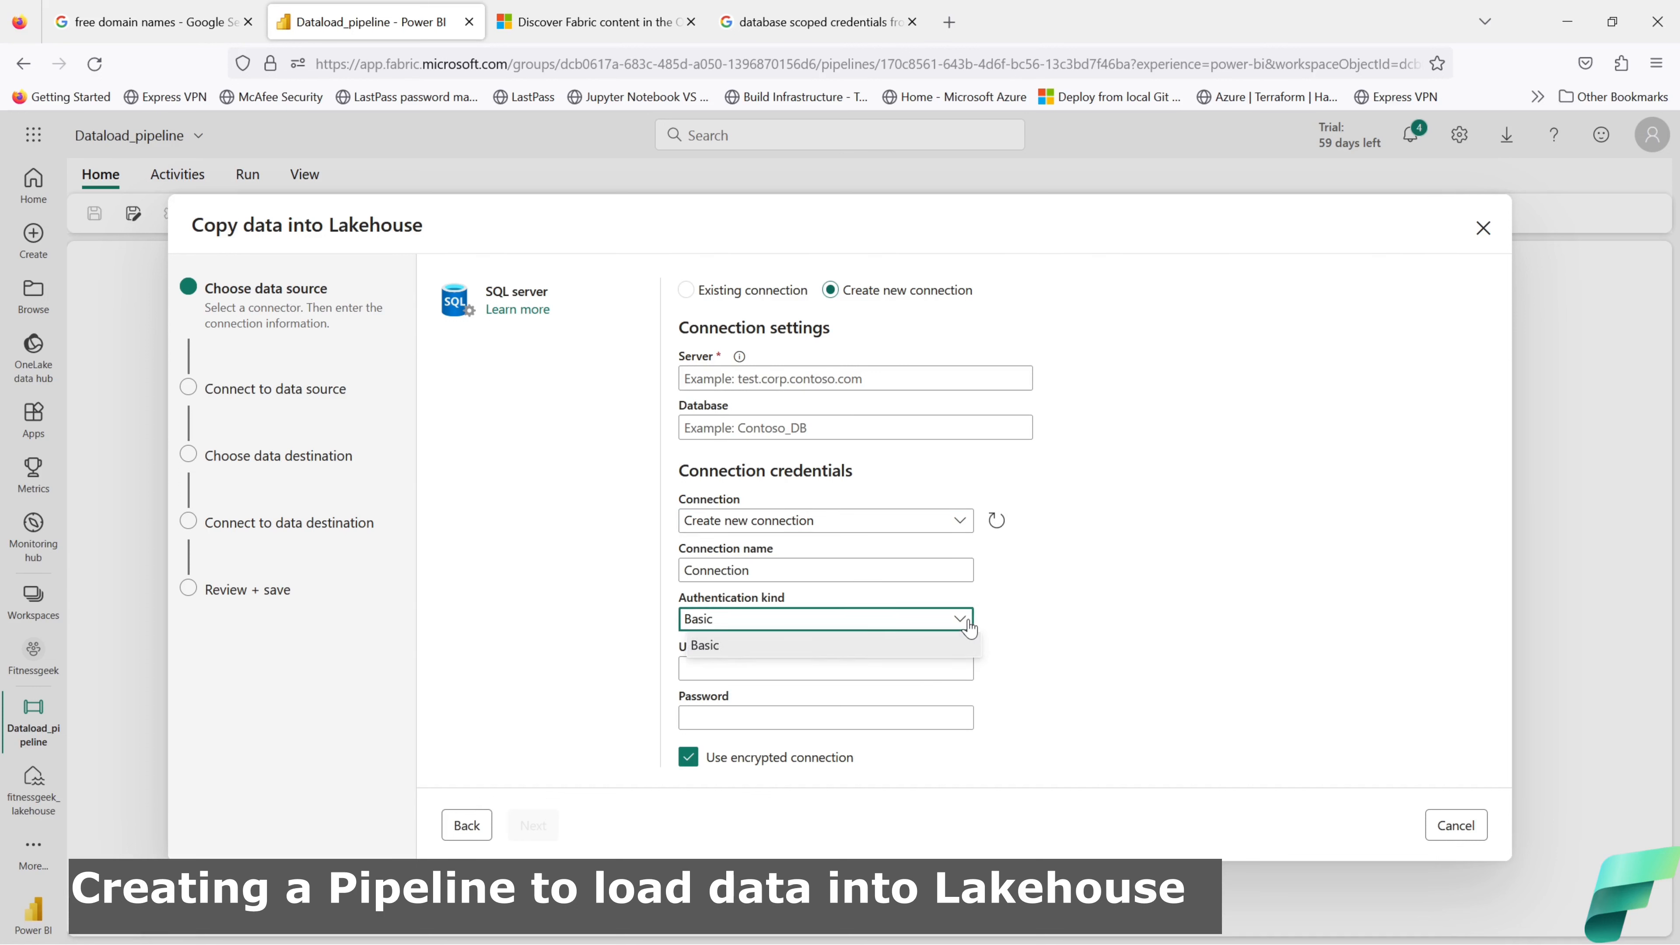
left_click(968, 625)
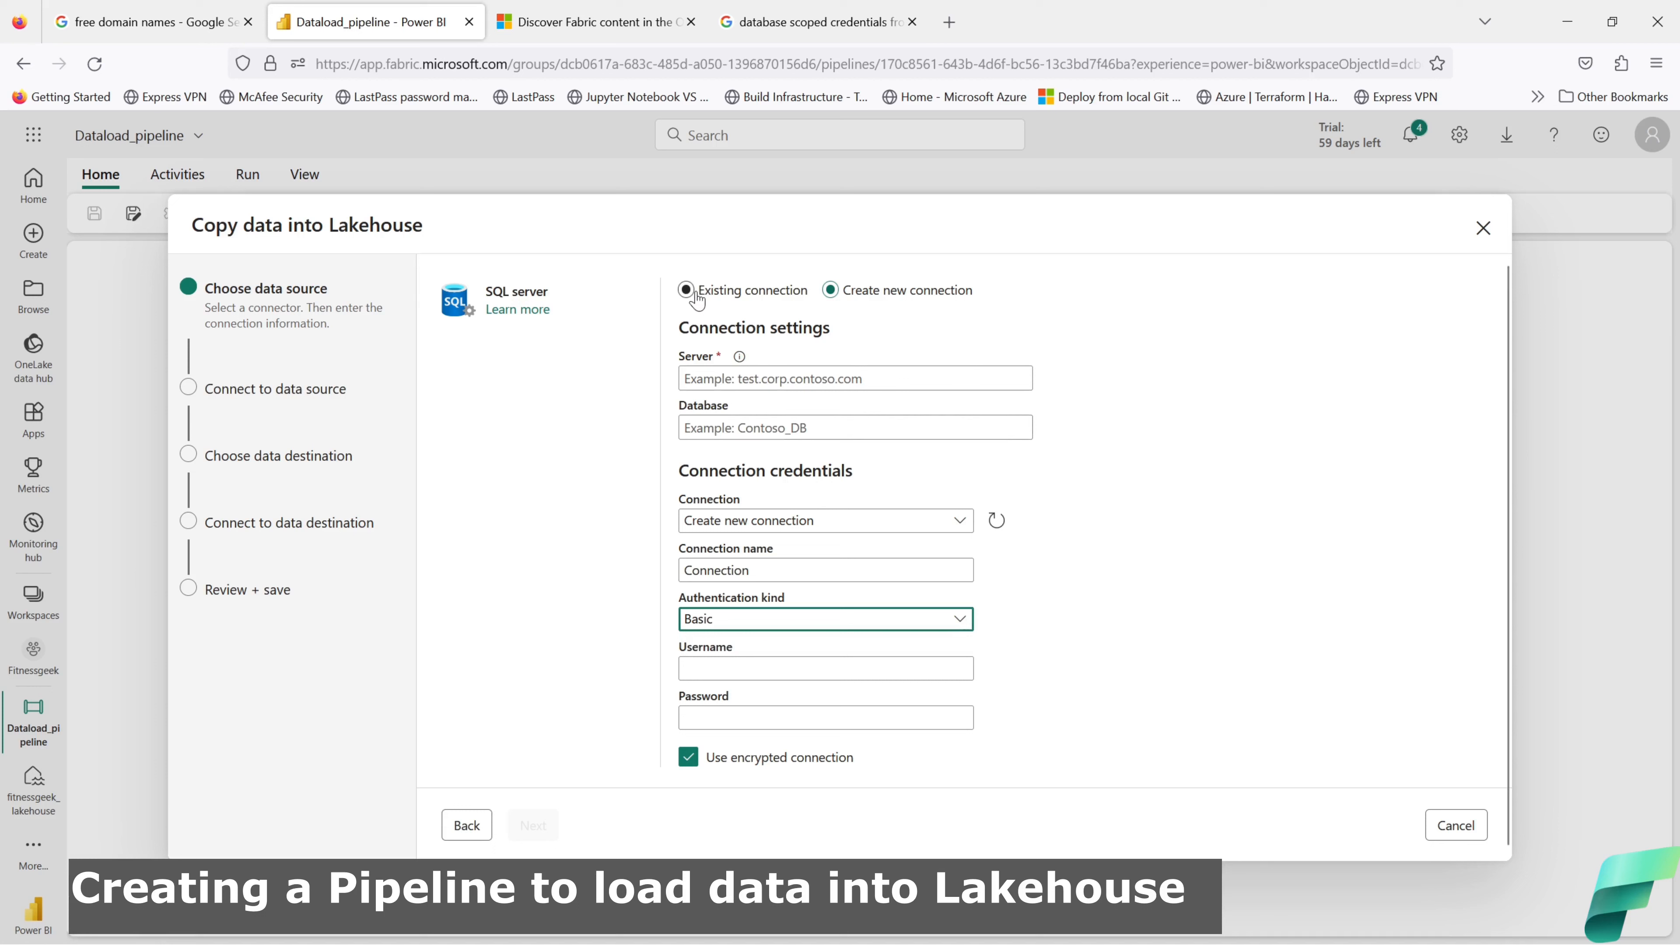
right_click(533, 312)
left_click(558, 335)
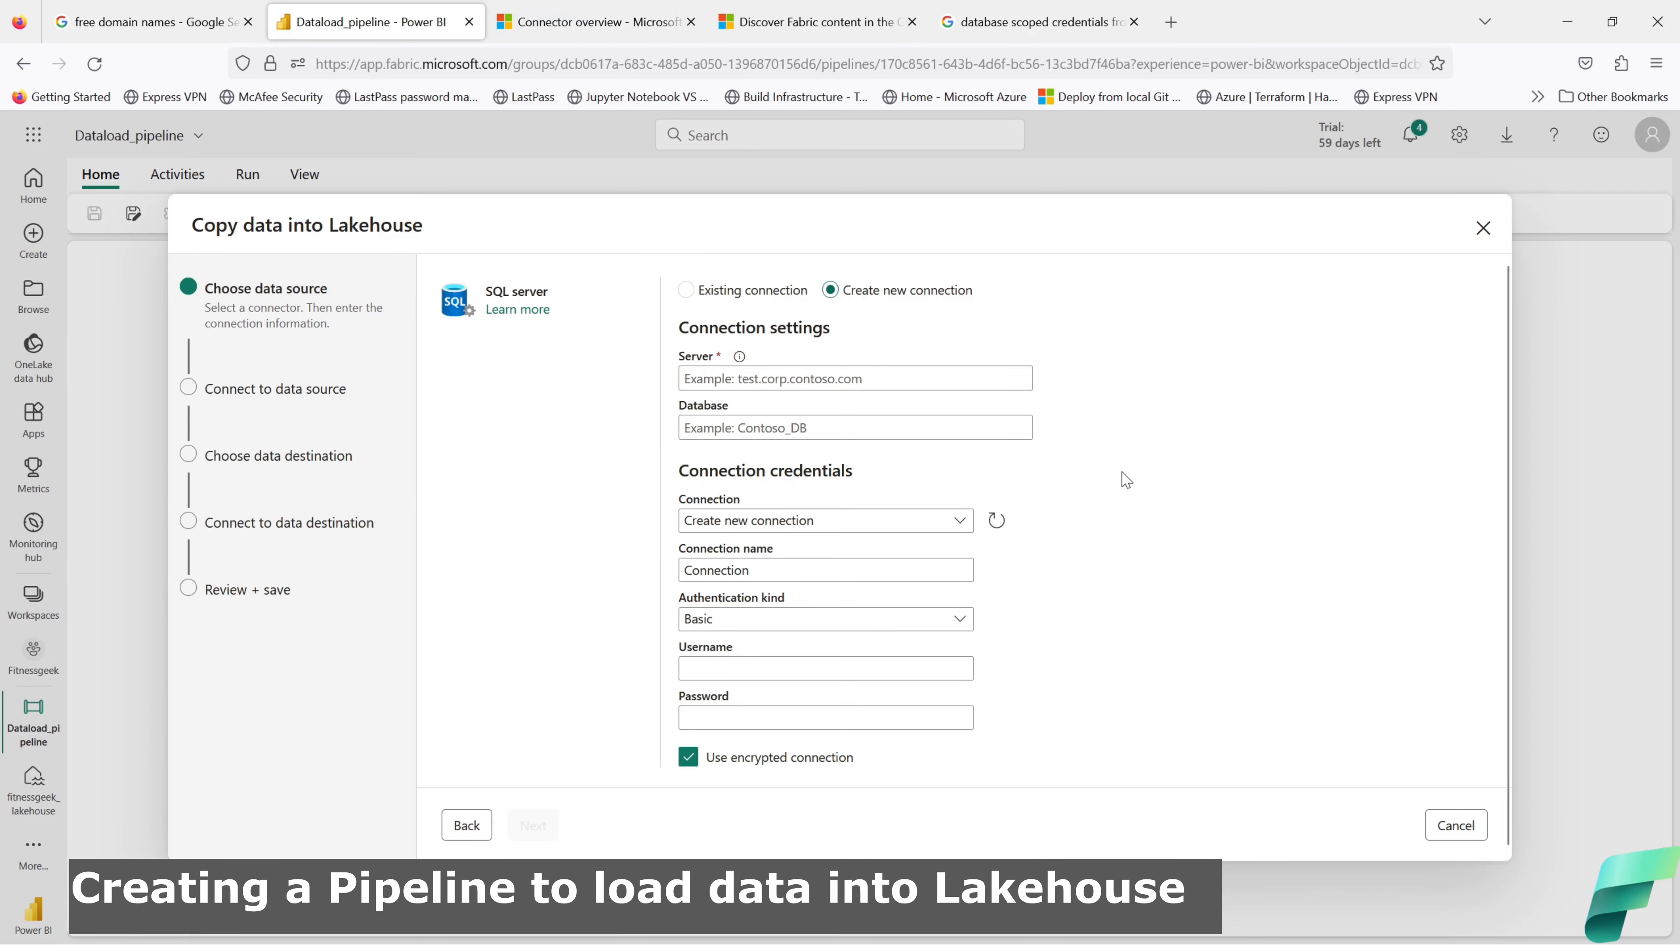
scroll(1123, 477, "down", 1)
Step: Try Existing connection to see available connections, then return to the data source picker
left_click(959, 518)
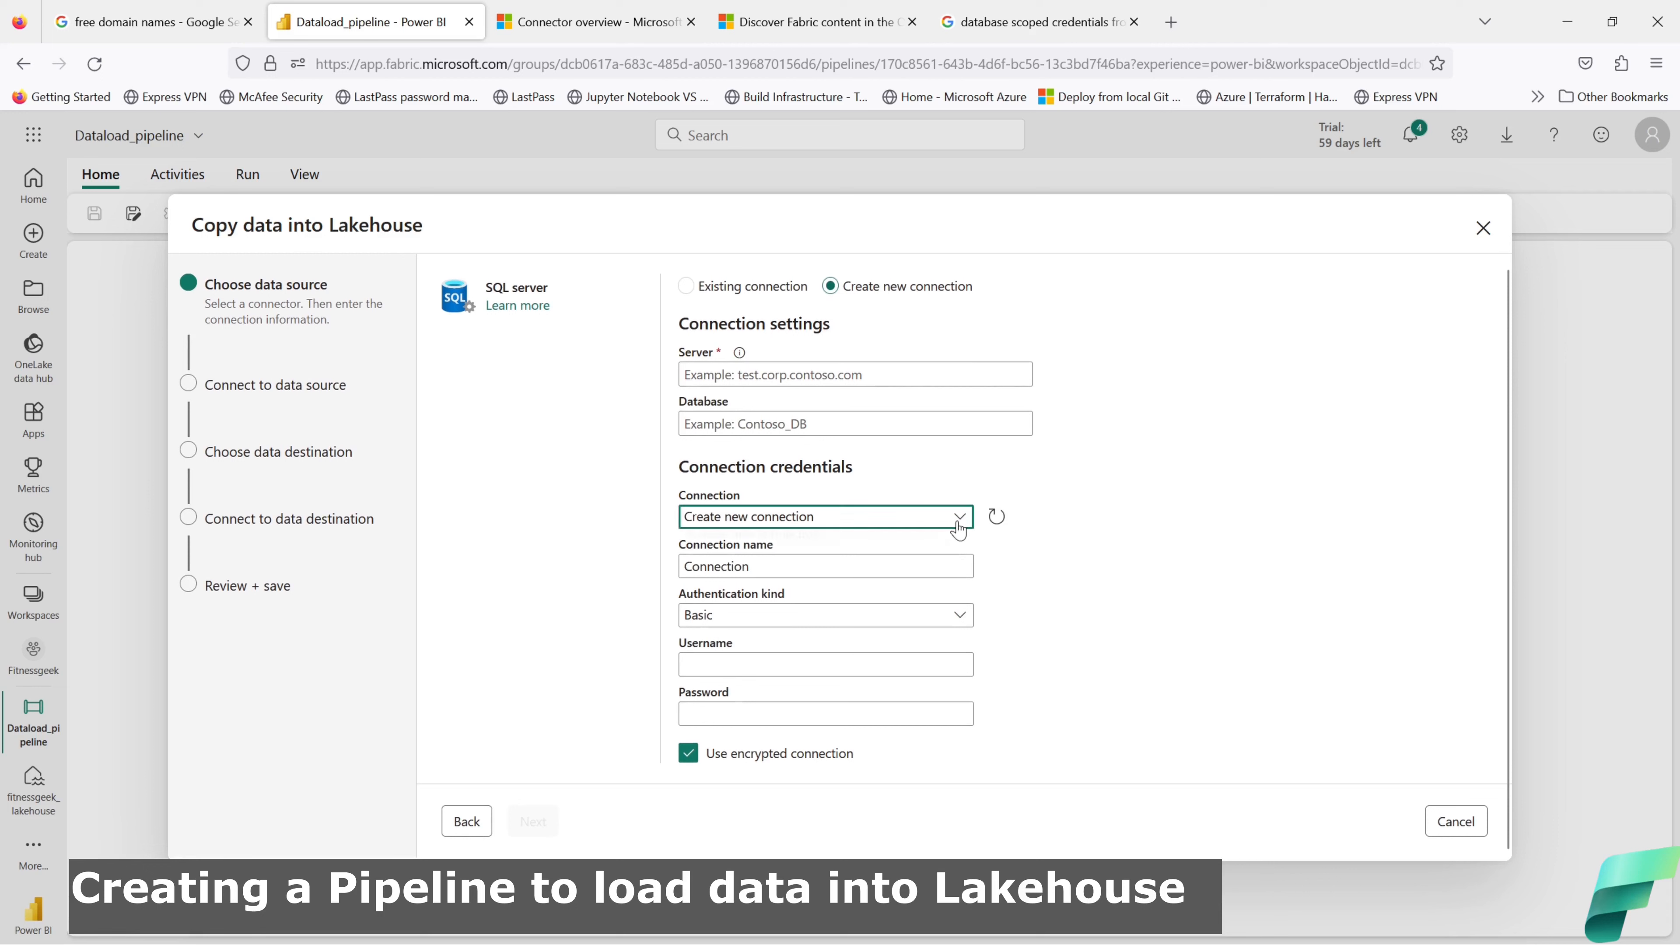
left_click(957, 523)
left_click(686, 287)
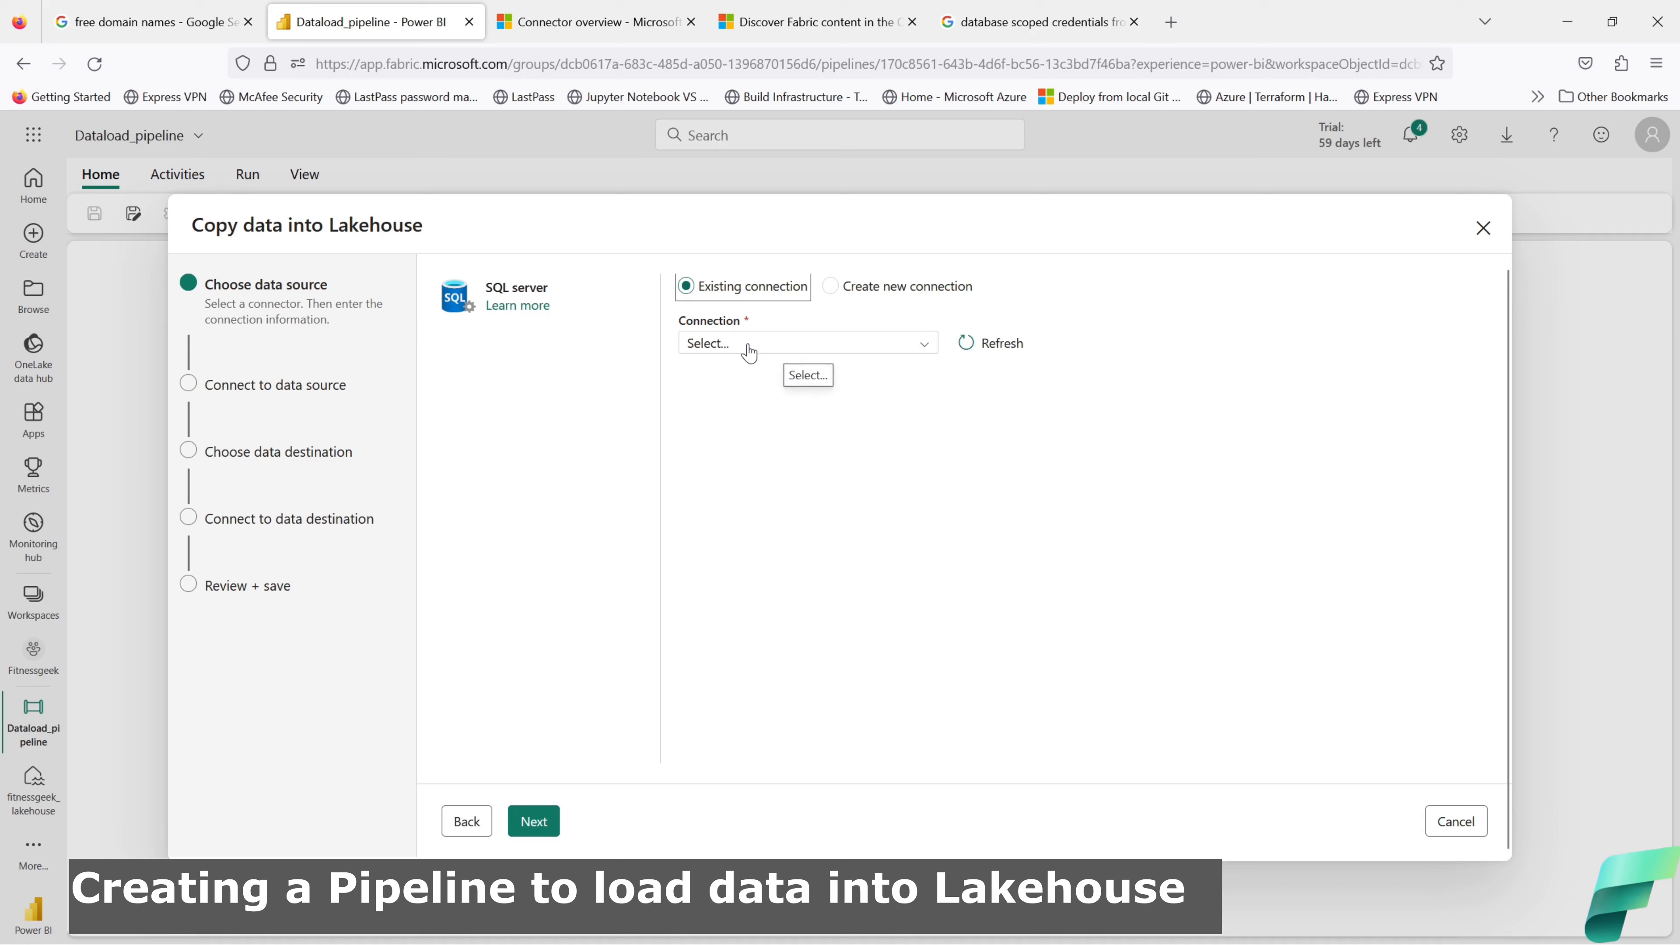
left_click(748, 353)
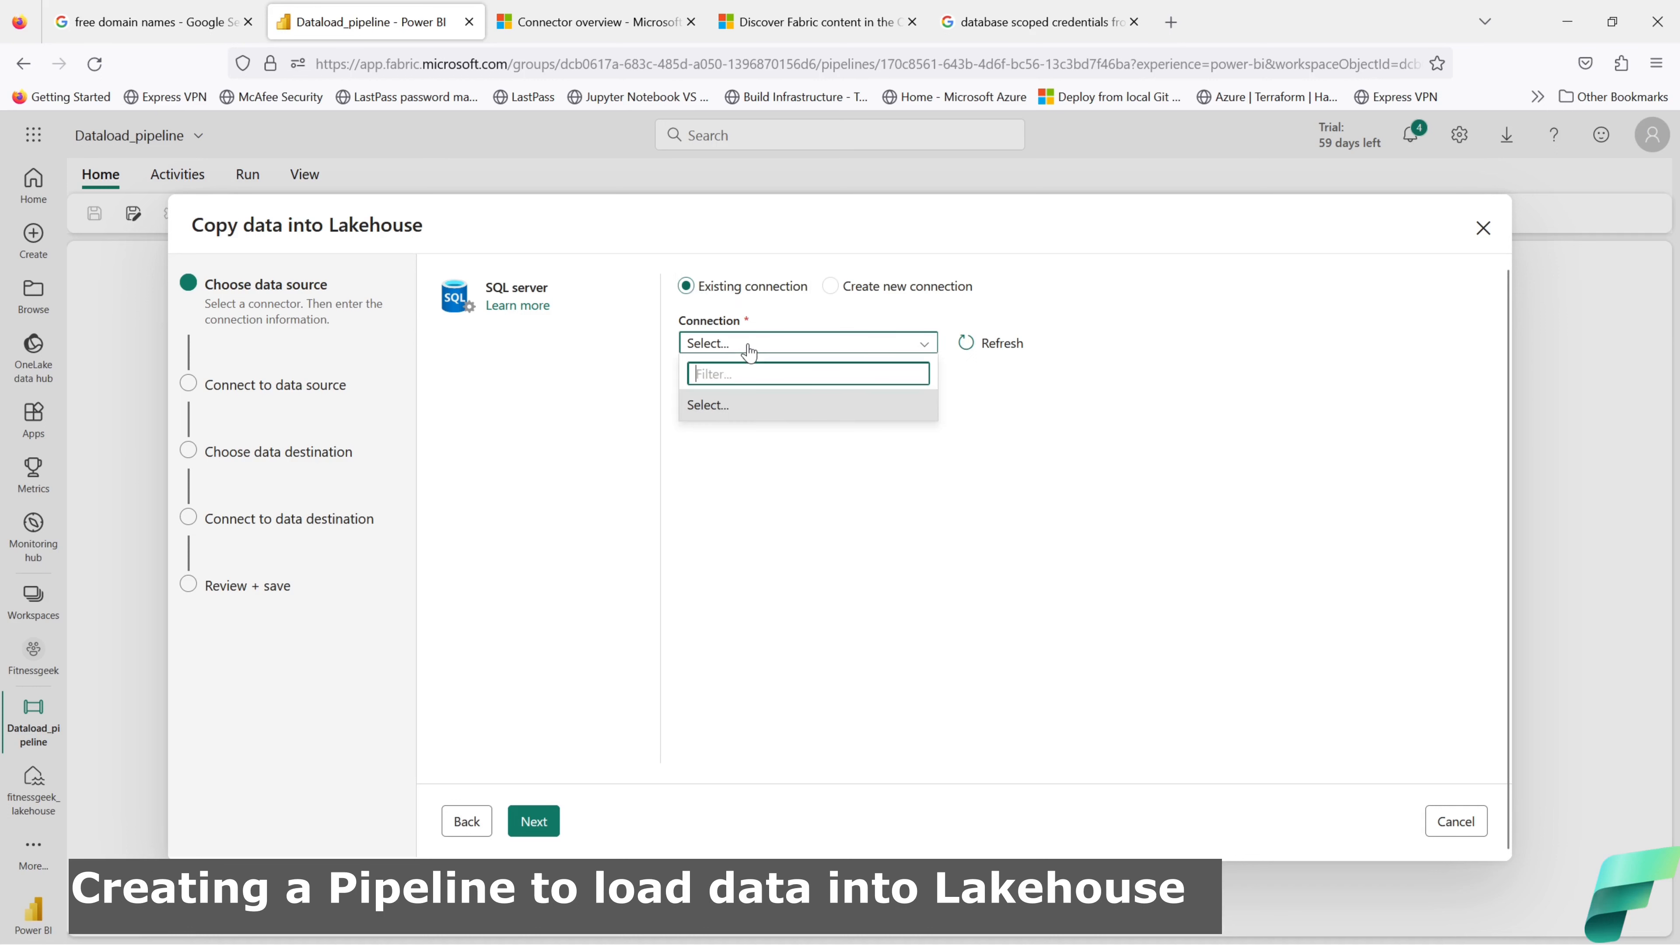
left_click(476, 824)
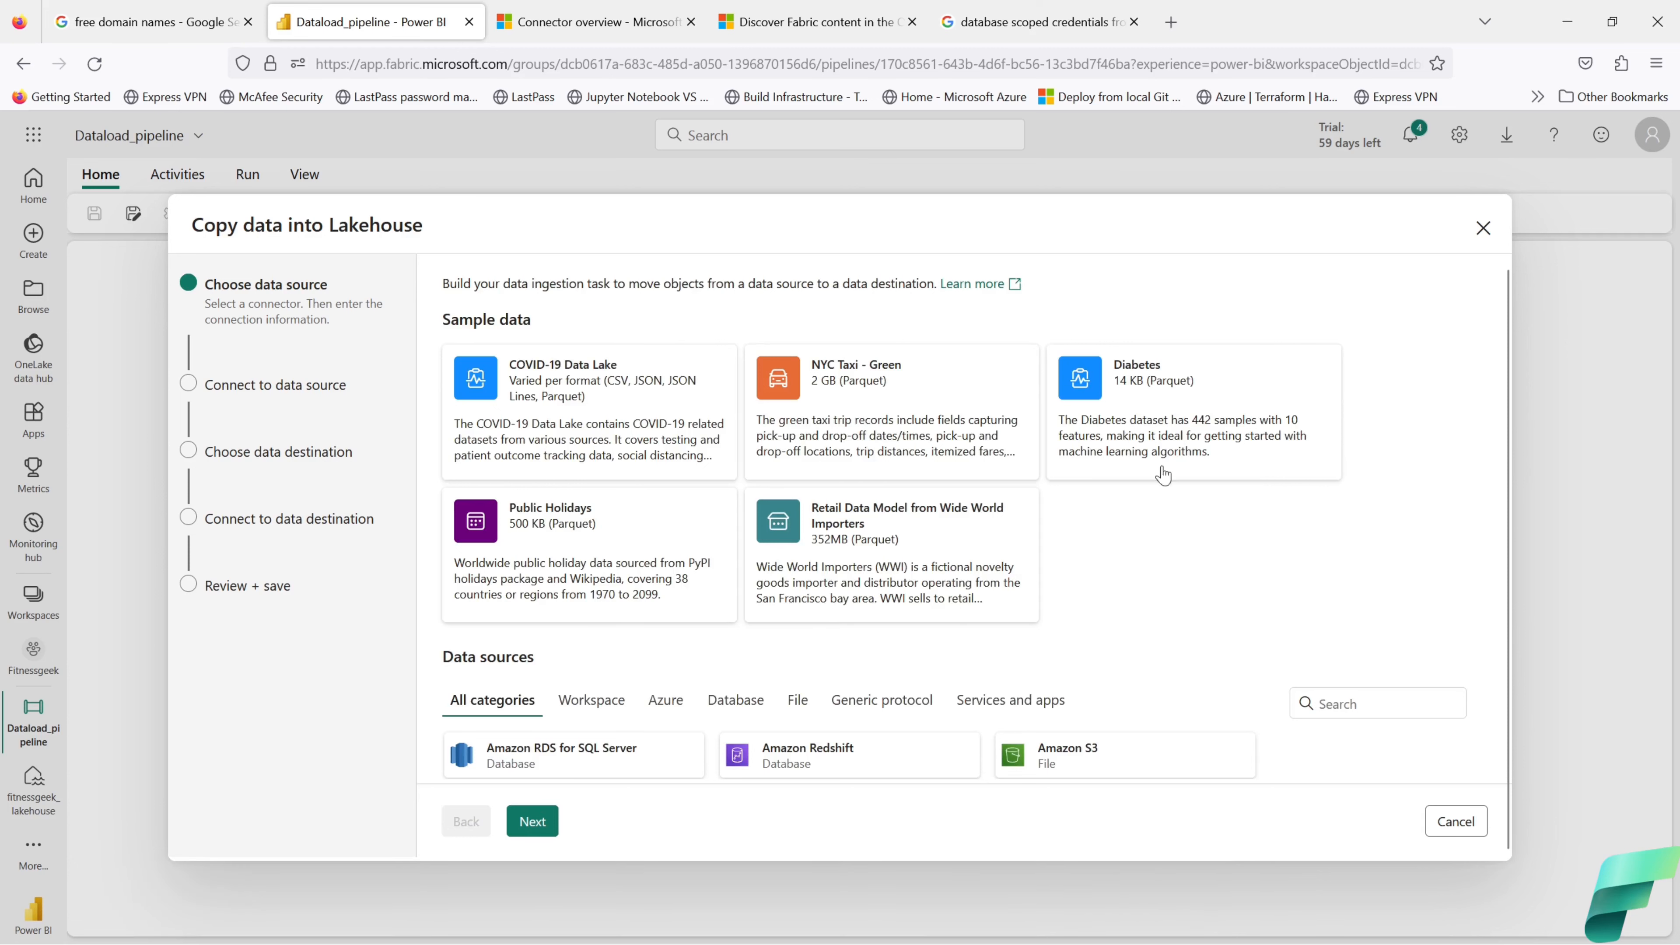
Step: Copy the Diabetes sample dataset into the existing fitnessgeek_lakehouse as the destination
left_click(1164, 387)
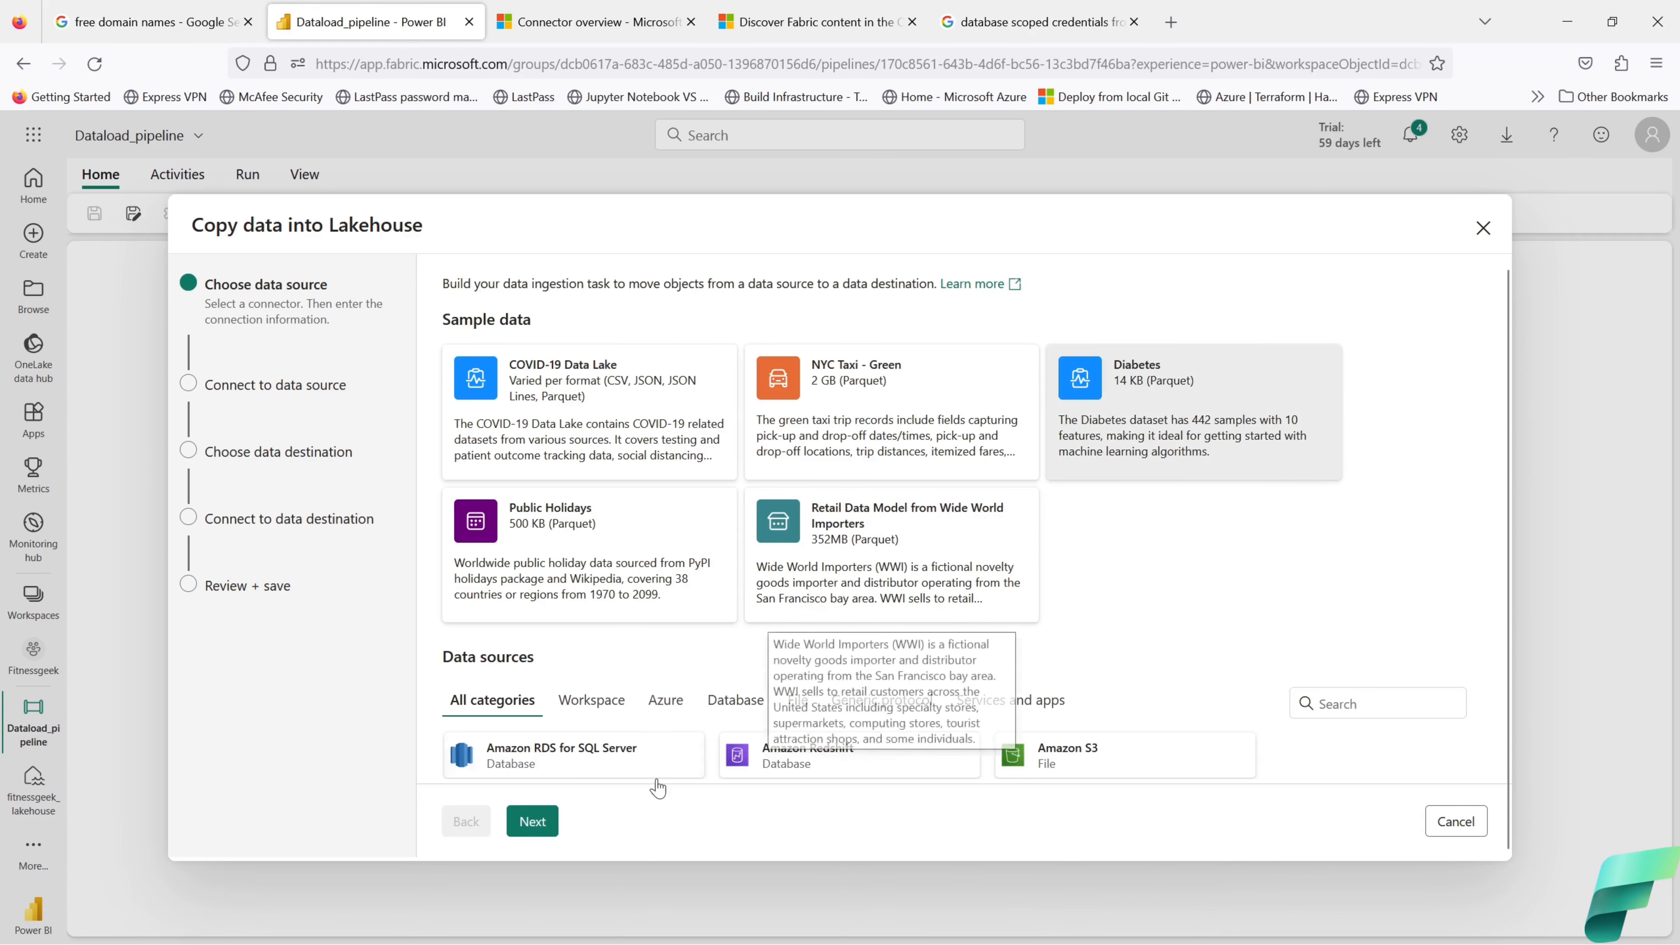
left_click(534, 821)
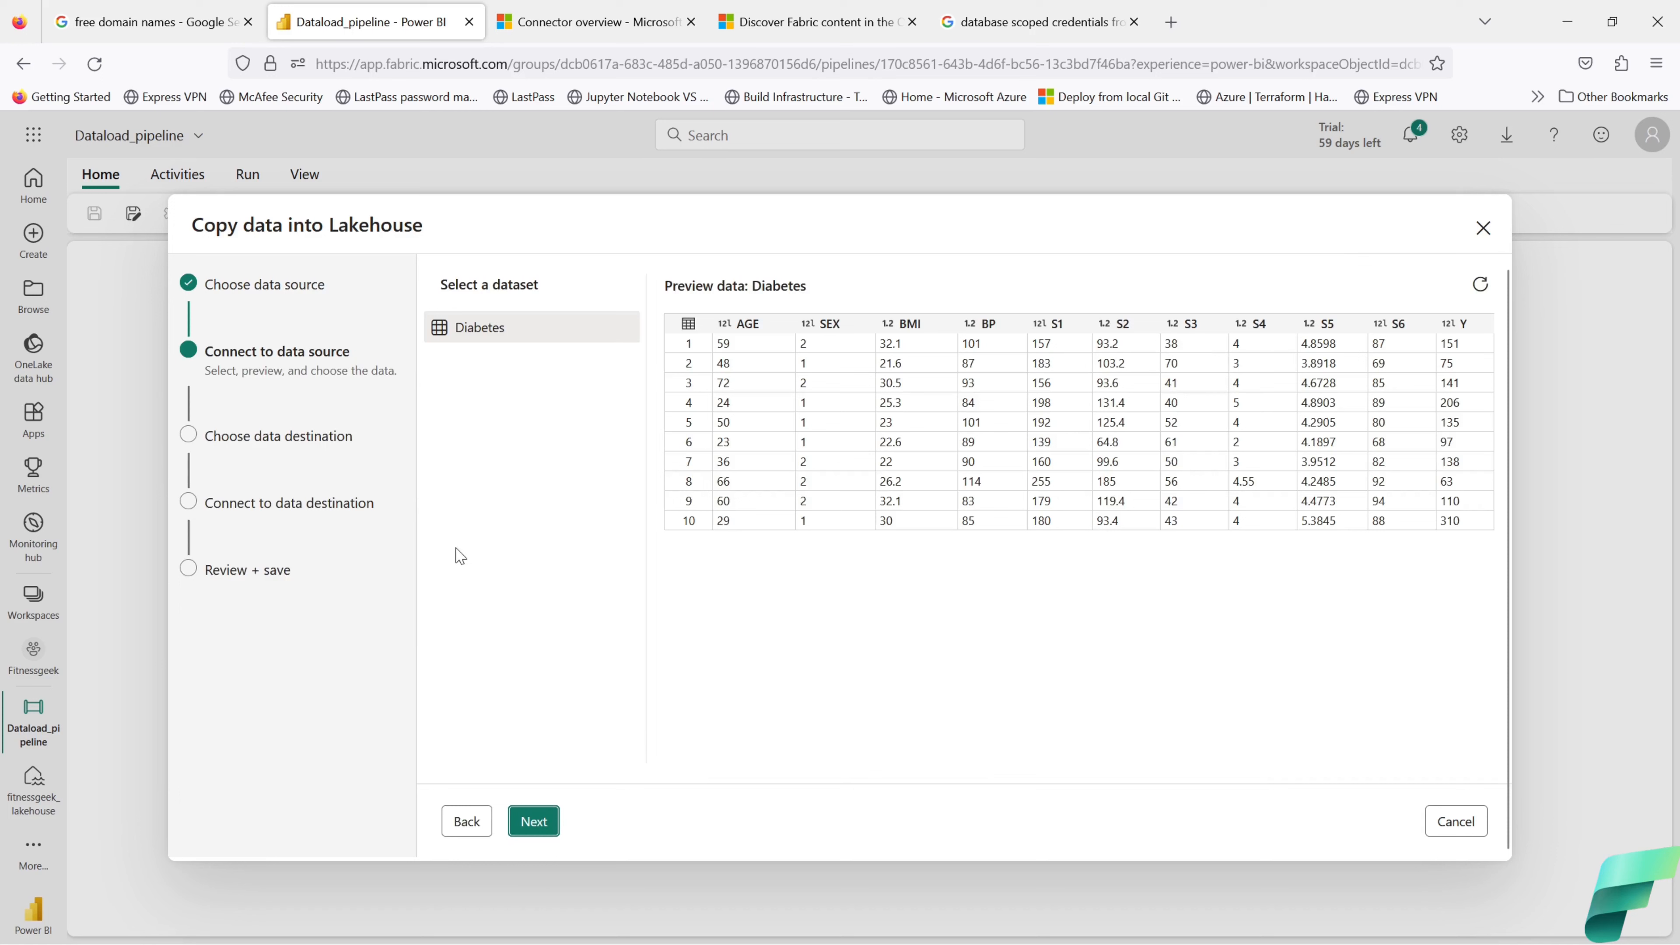
left_click(534, 821)
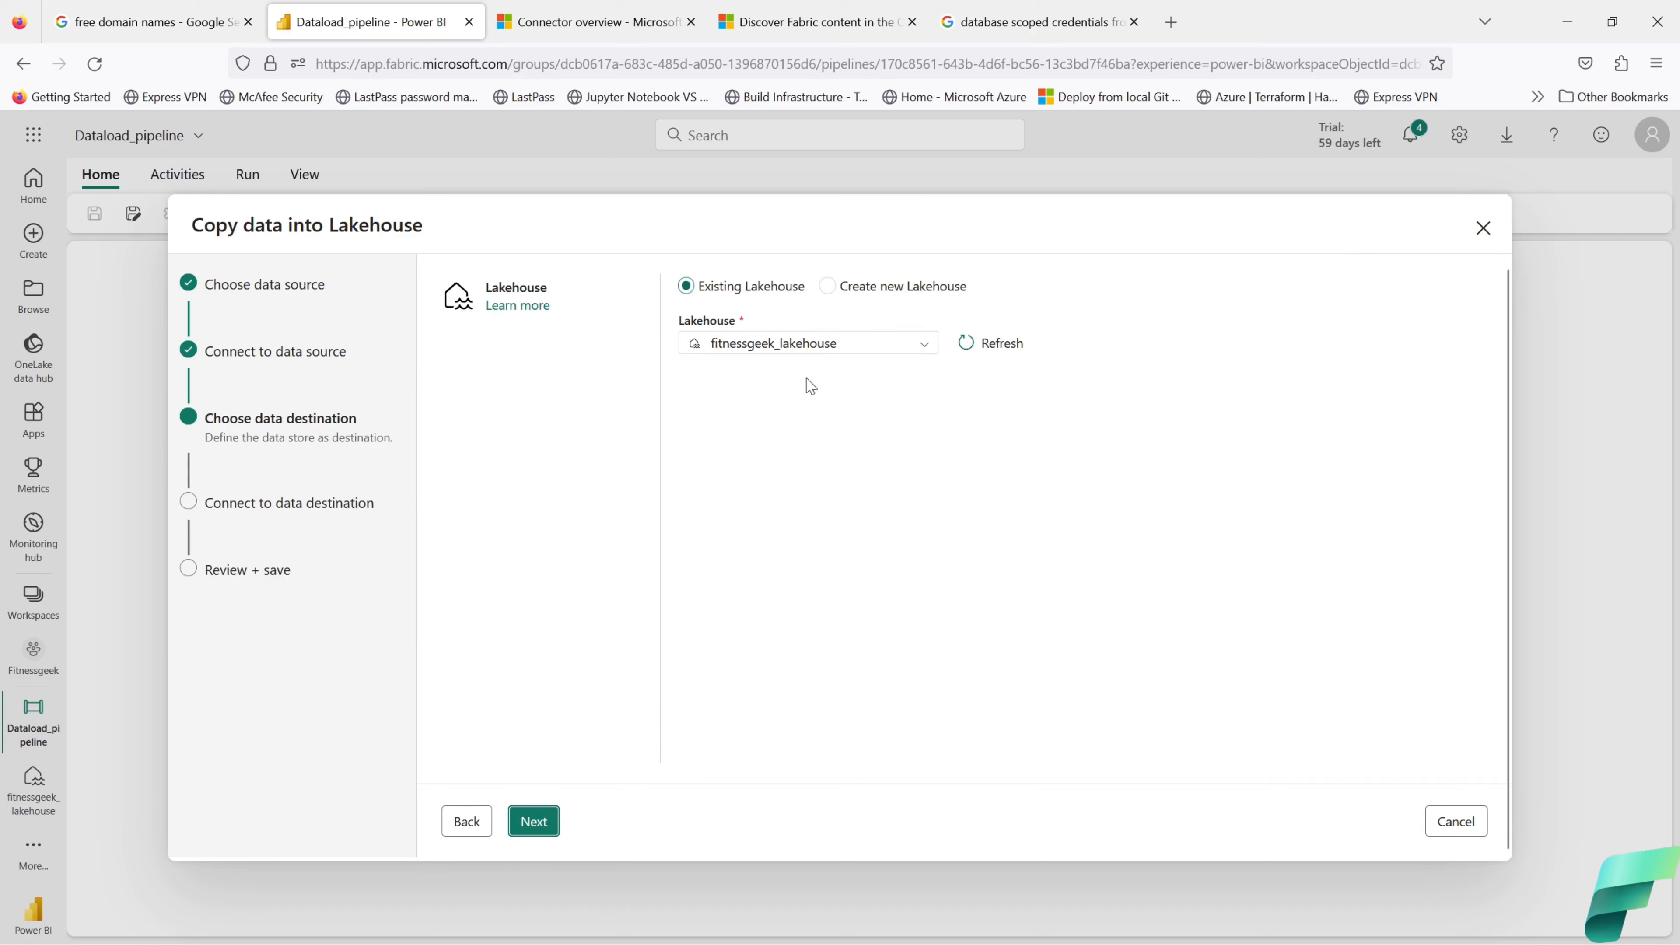
left_click(905, 346)
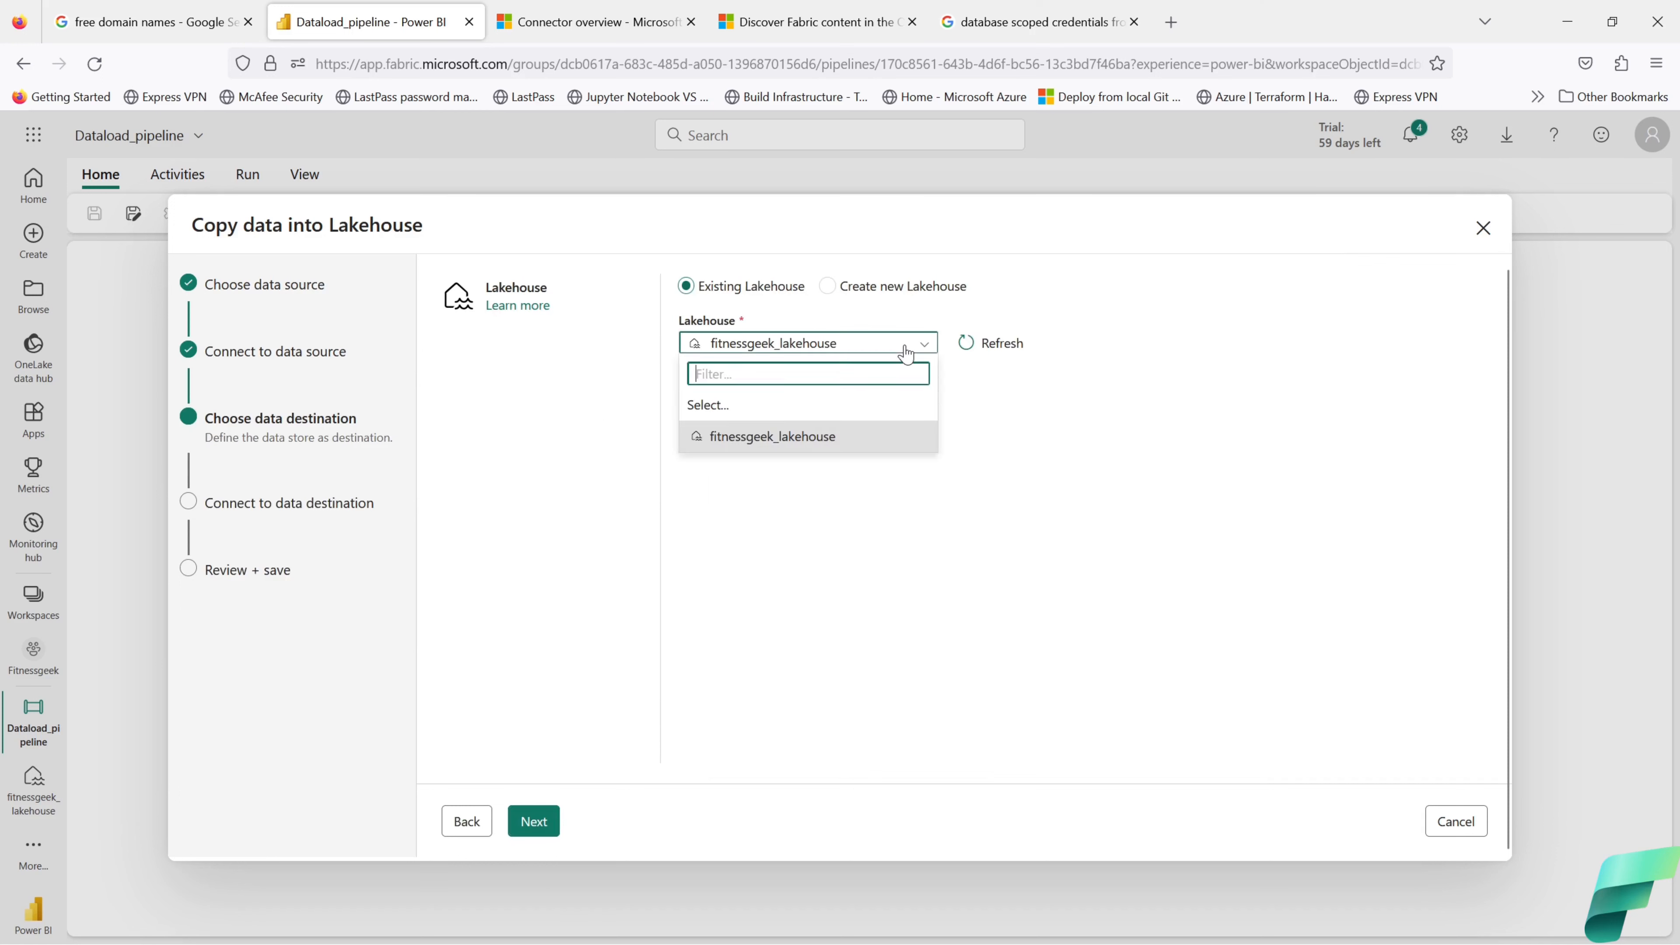
left_click(822, 442)
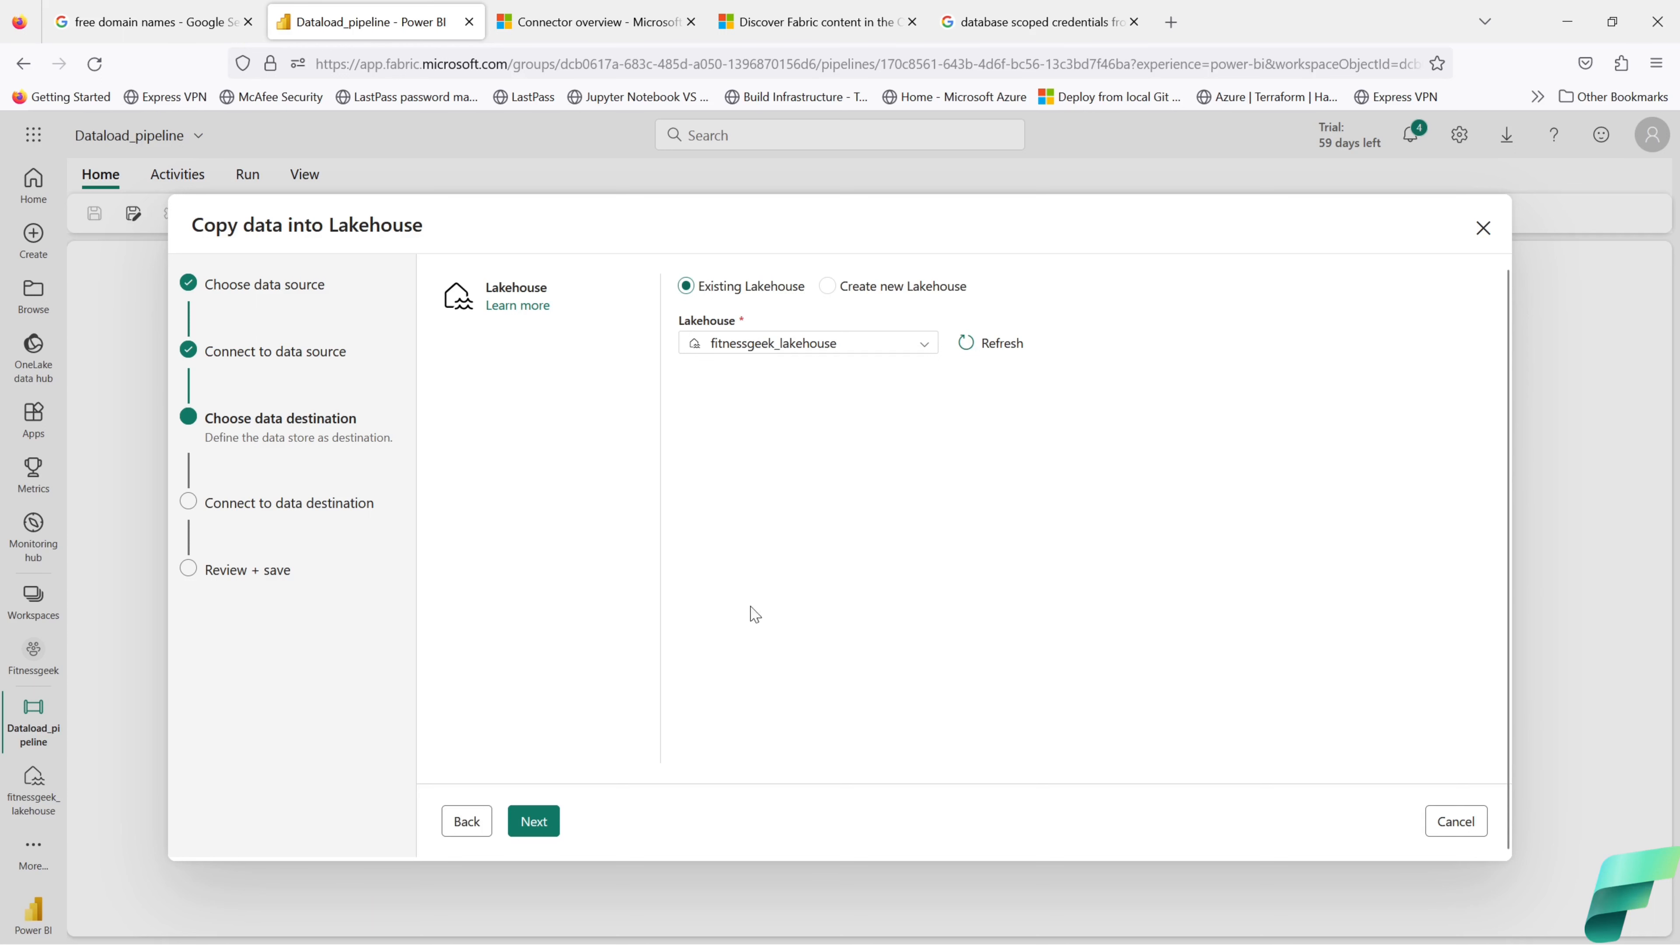
left_click(534, 823)
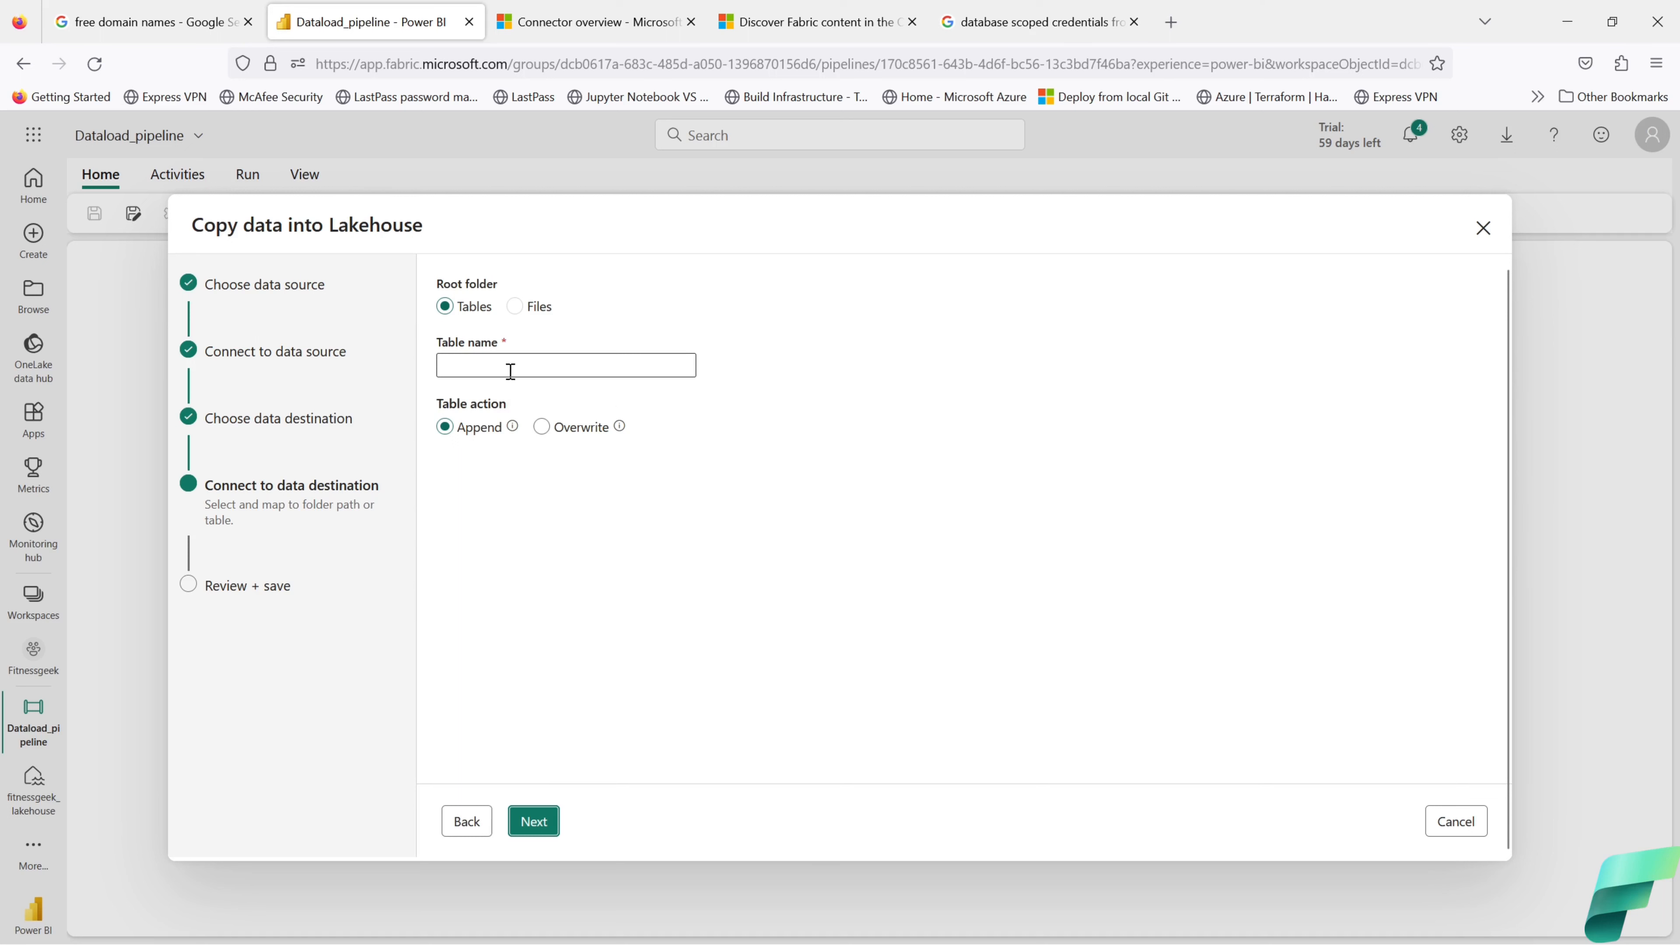
Step: Try the Files root folder and browse to confirm the root path
mouse_move(621, 427)
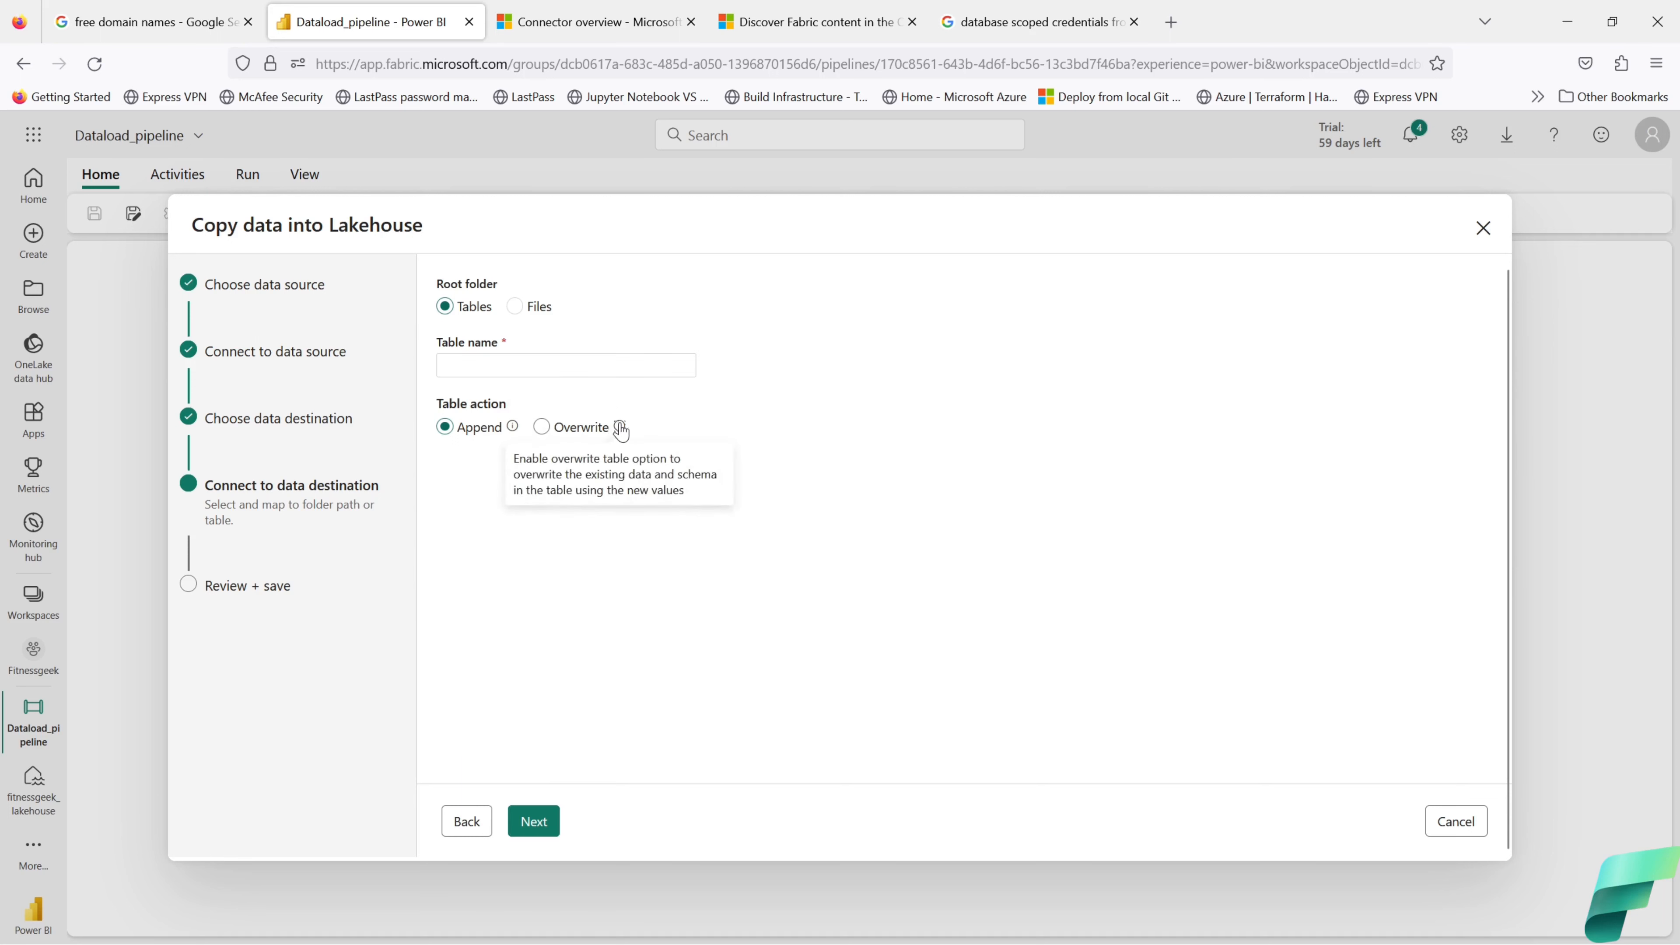
mouse_move(516, 433)
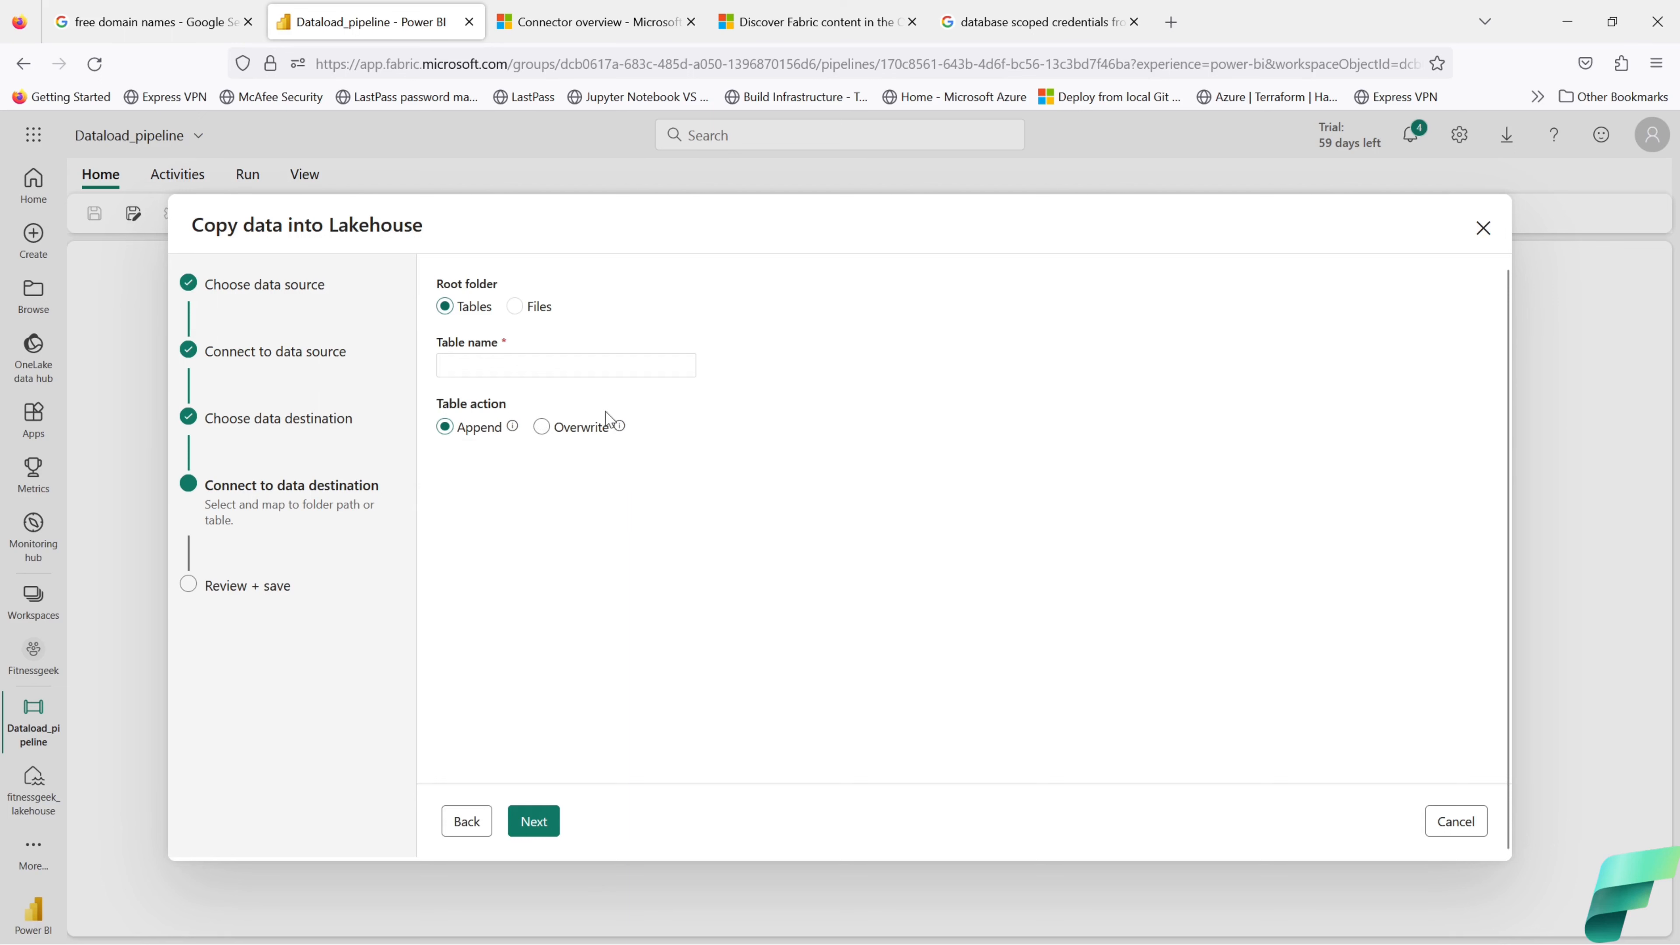
left_click(515, 307)
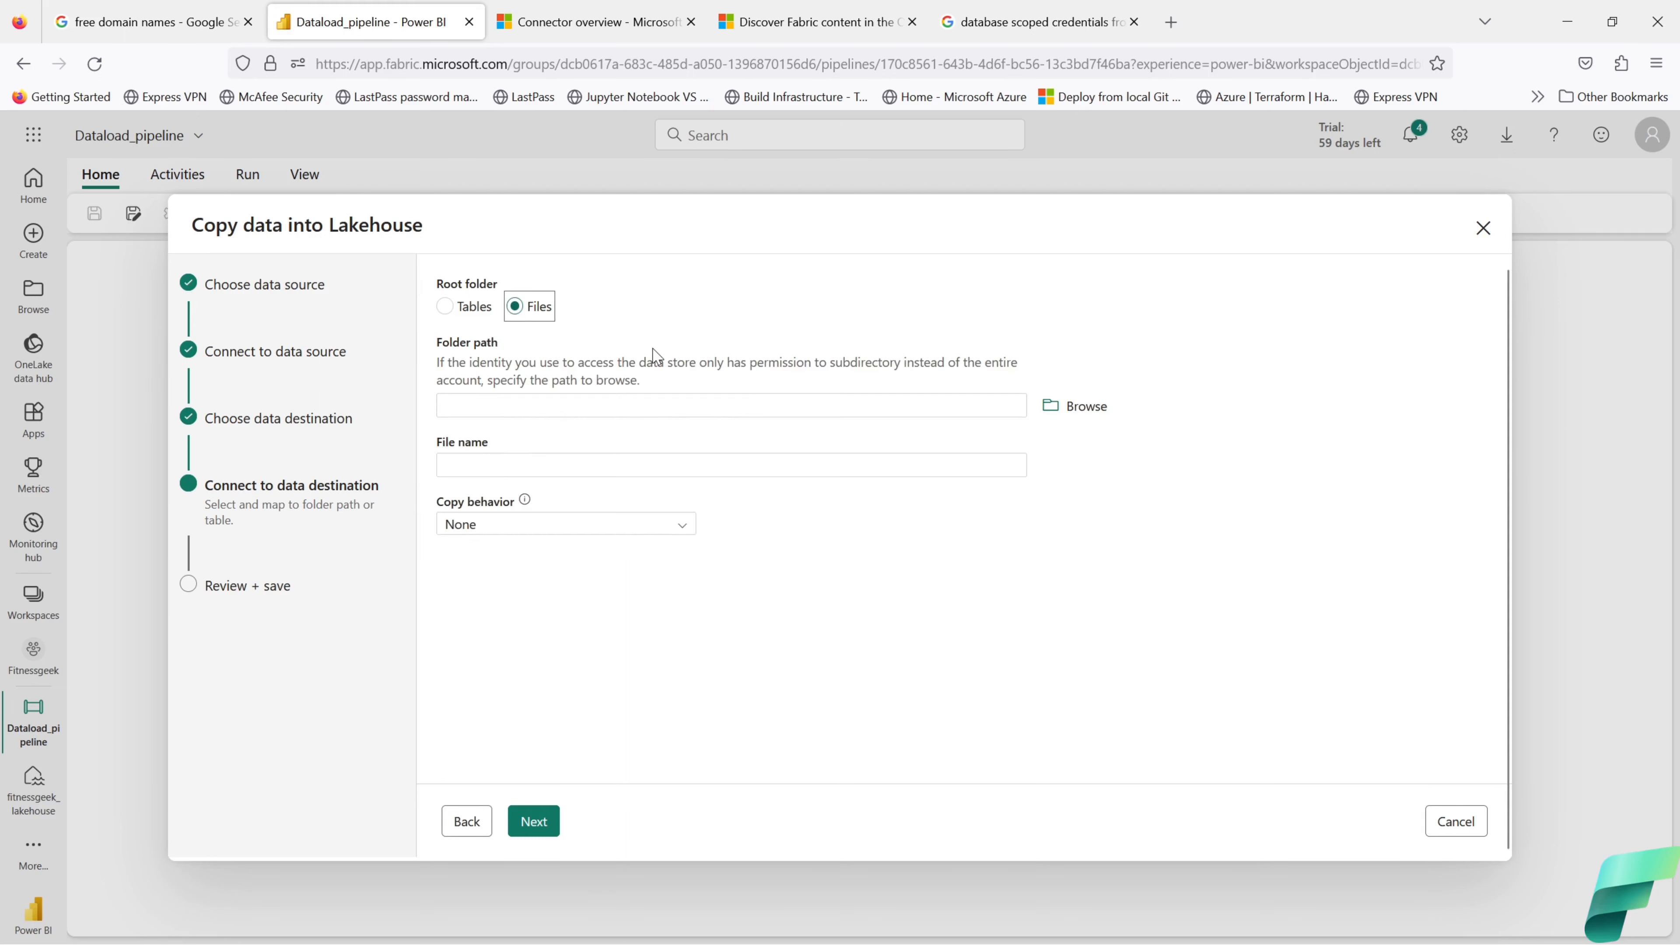
left_click(1062, 410)
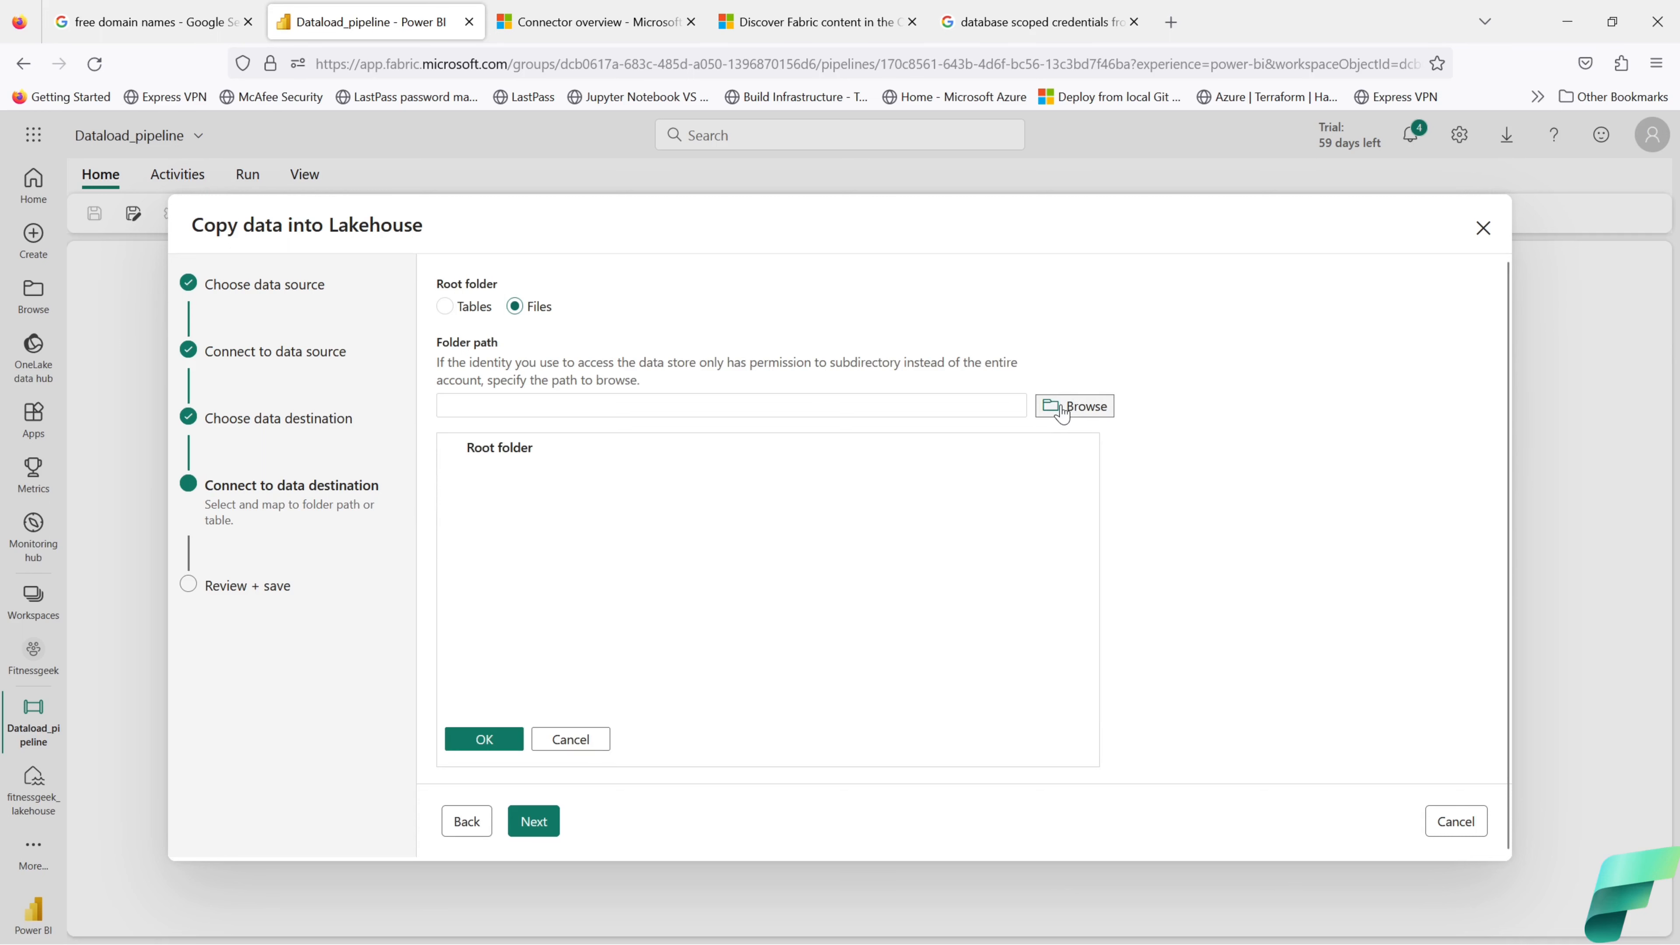
left_click(513, 739)
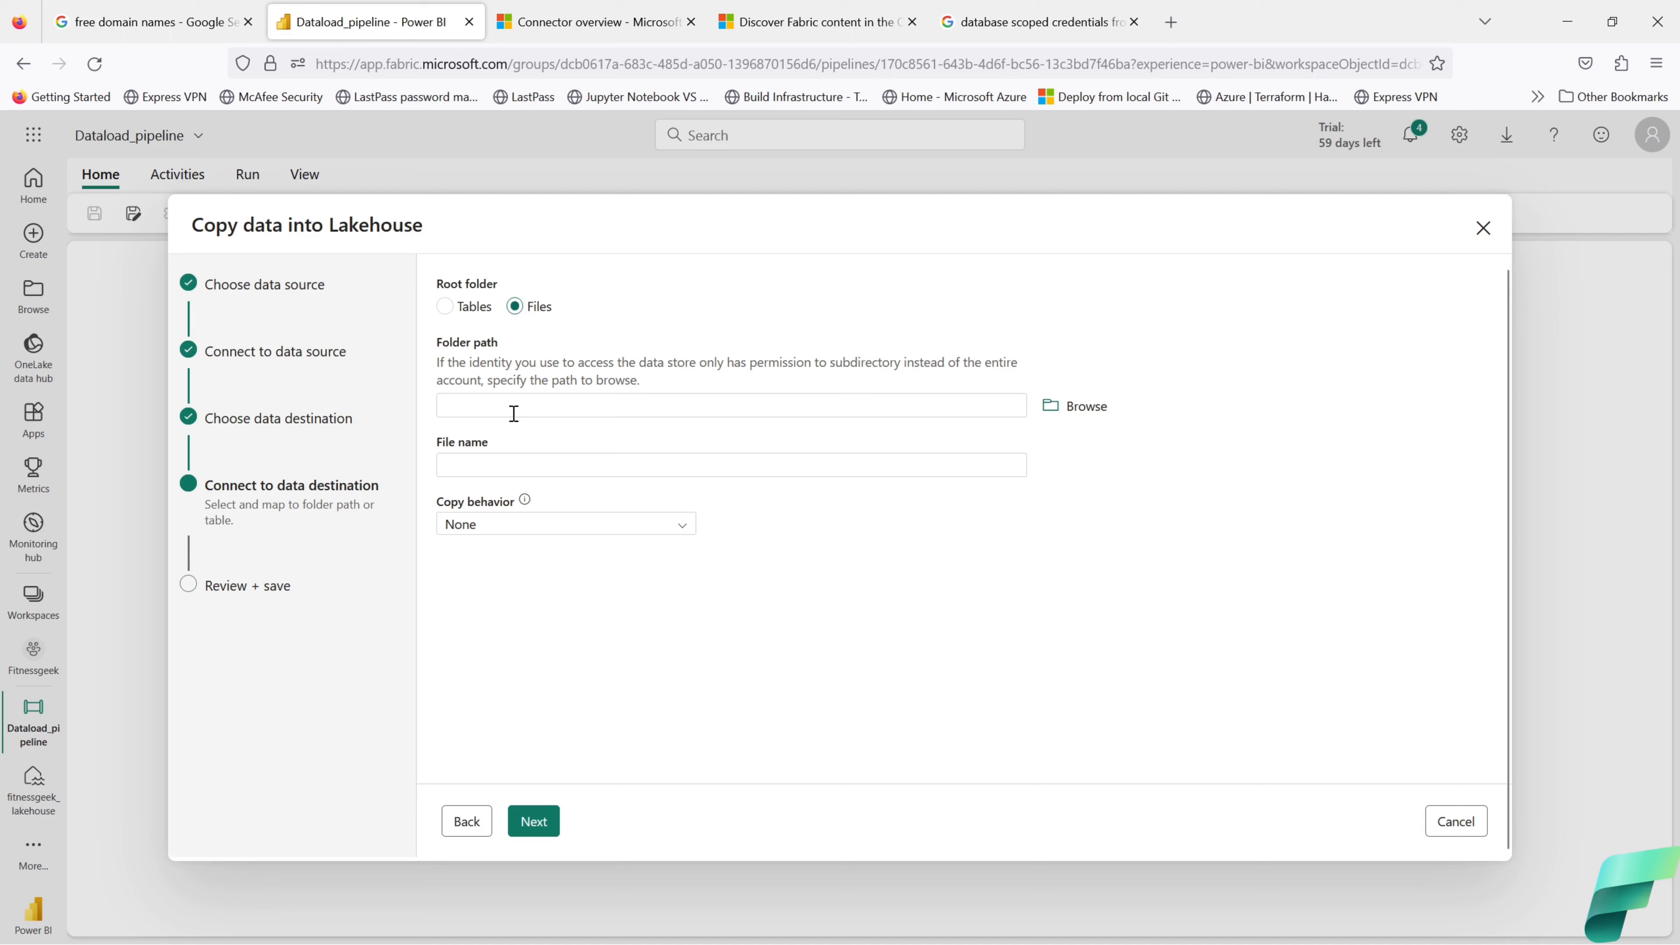
Step: Switch back to Tables, name the table diabetes_data with Append, and continue
left_click(445, 305)
left_click(544, 365)
type("di")
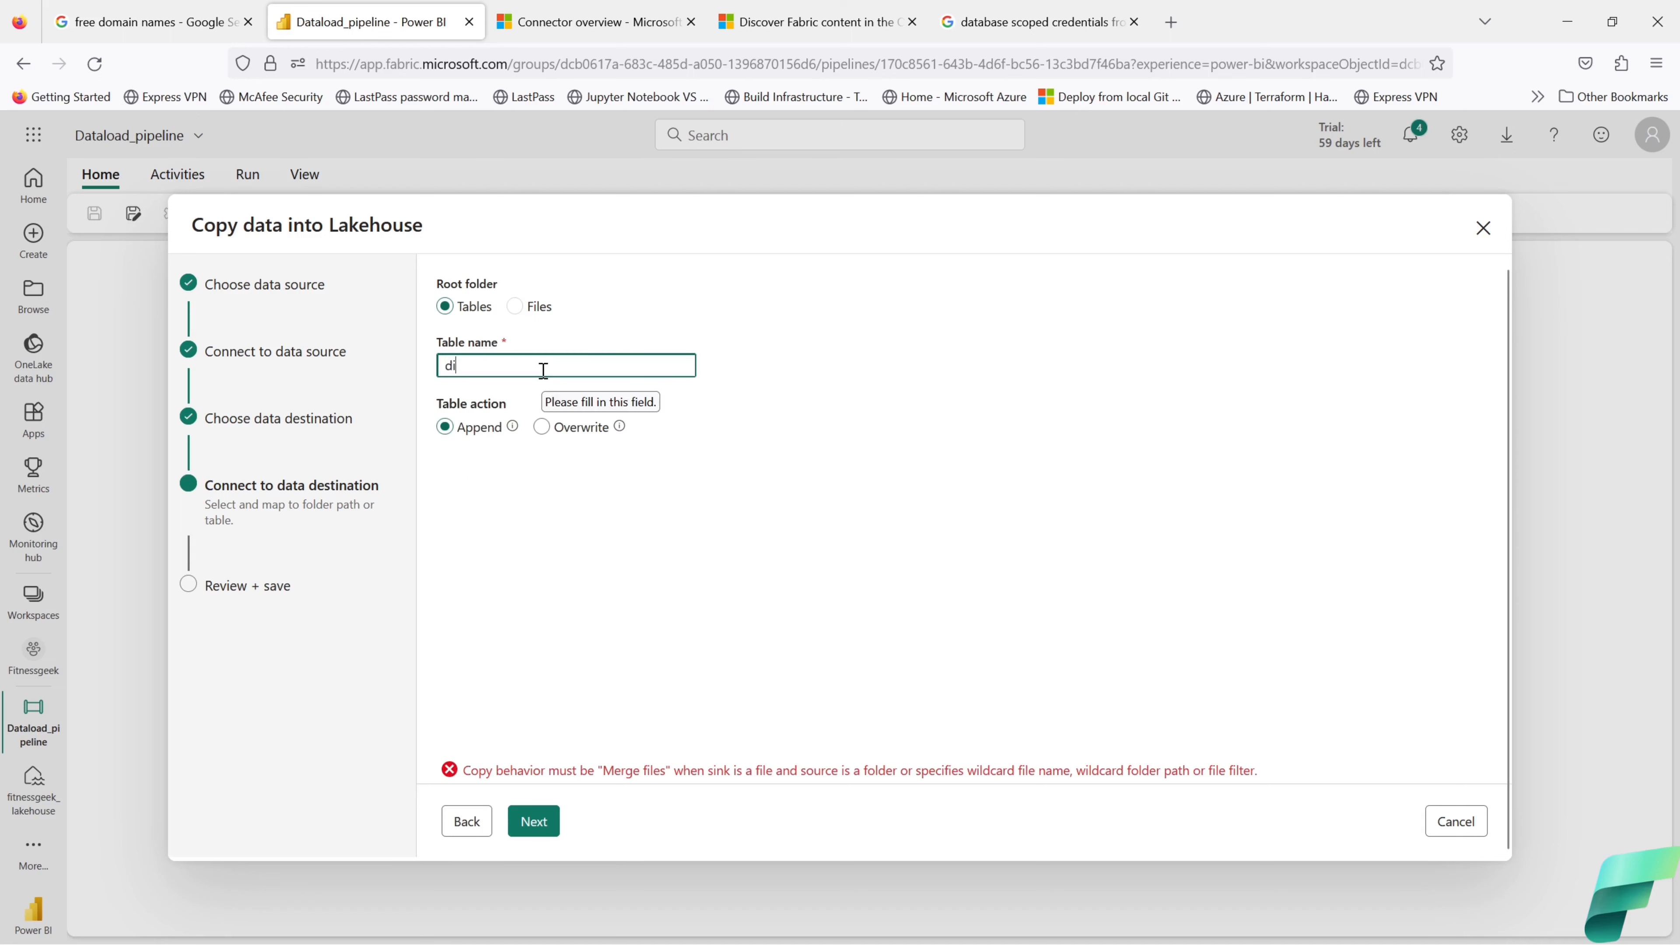
type("abetes")
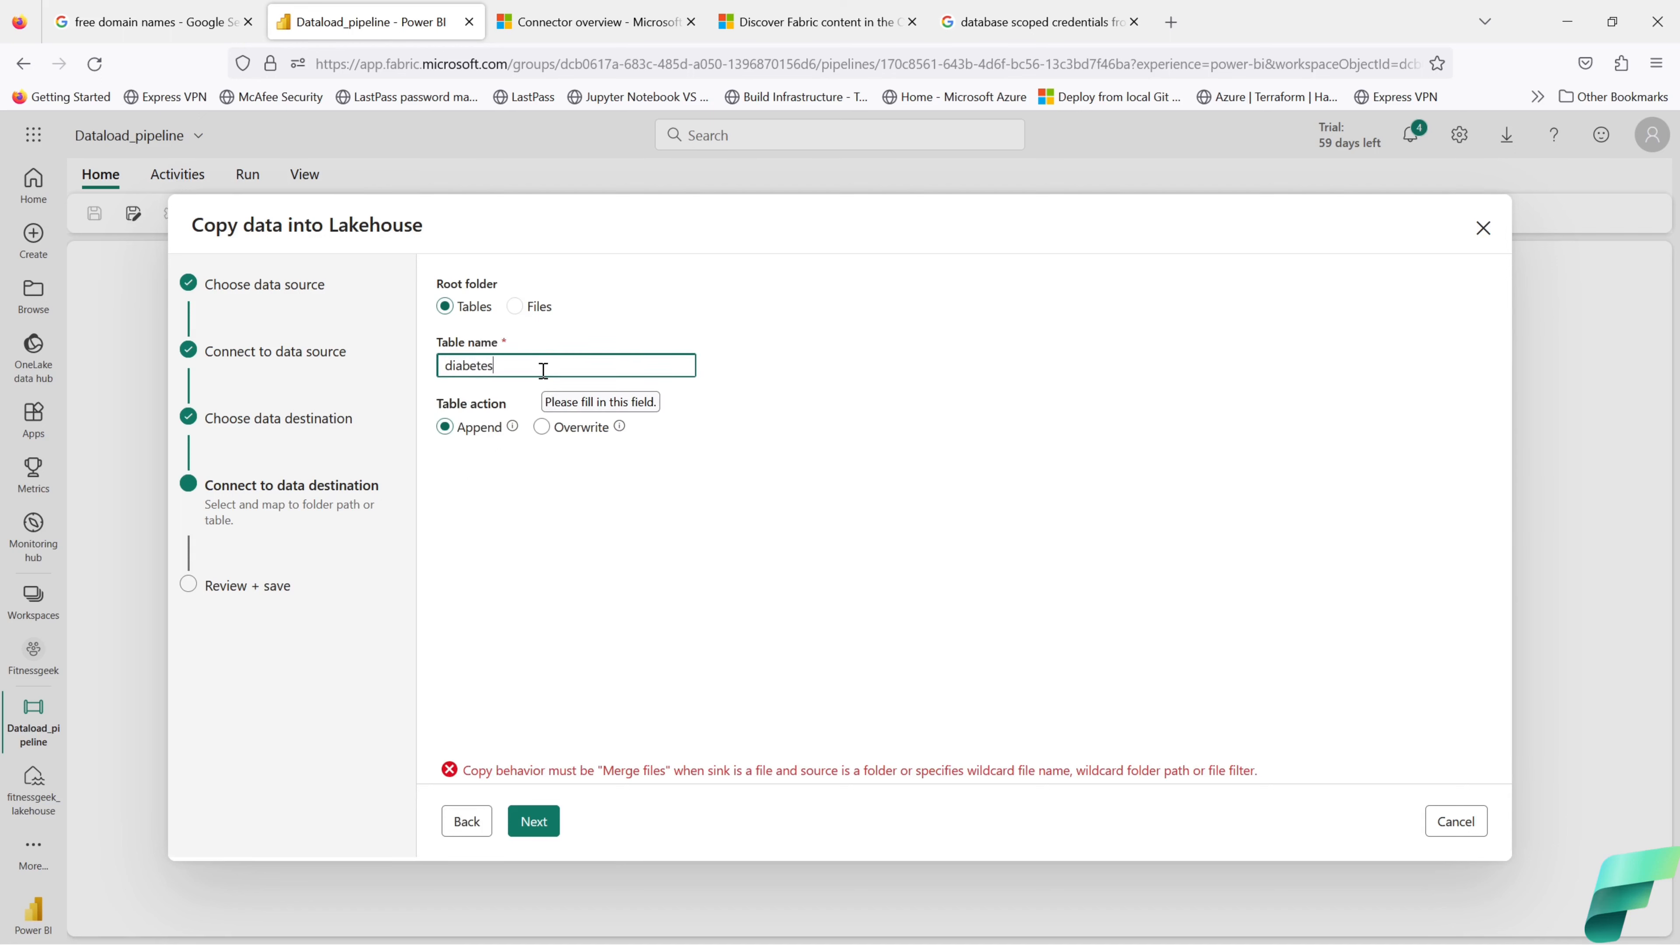
type("_data")
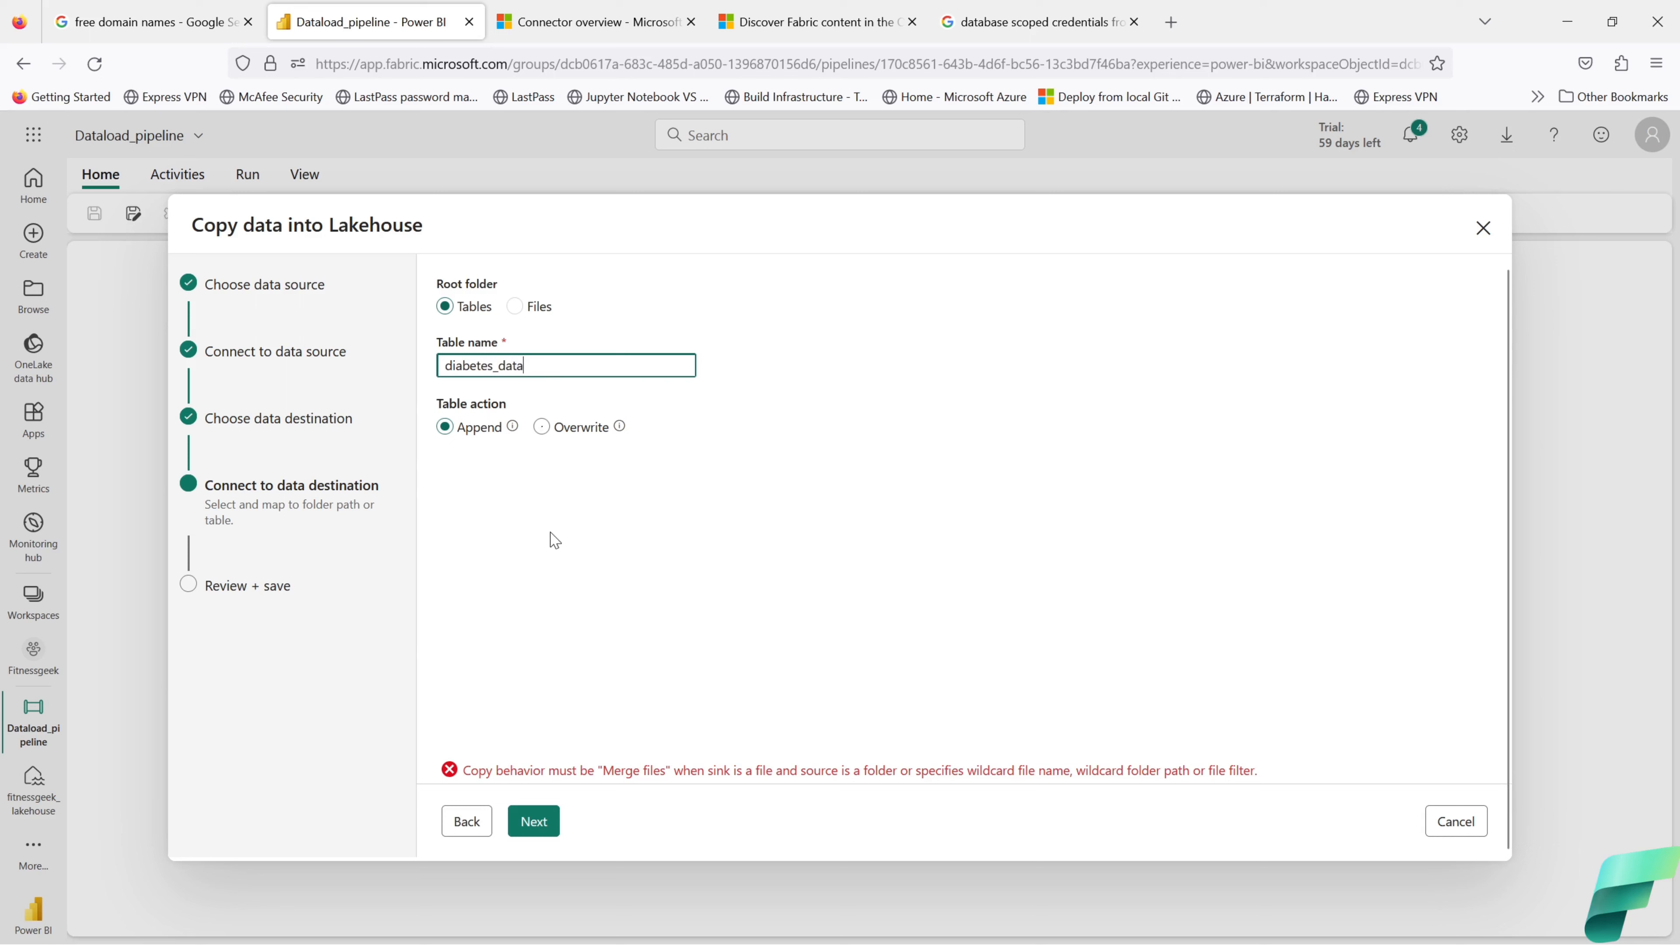
left_click(544, 820)
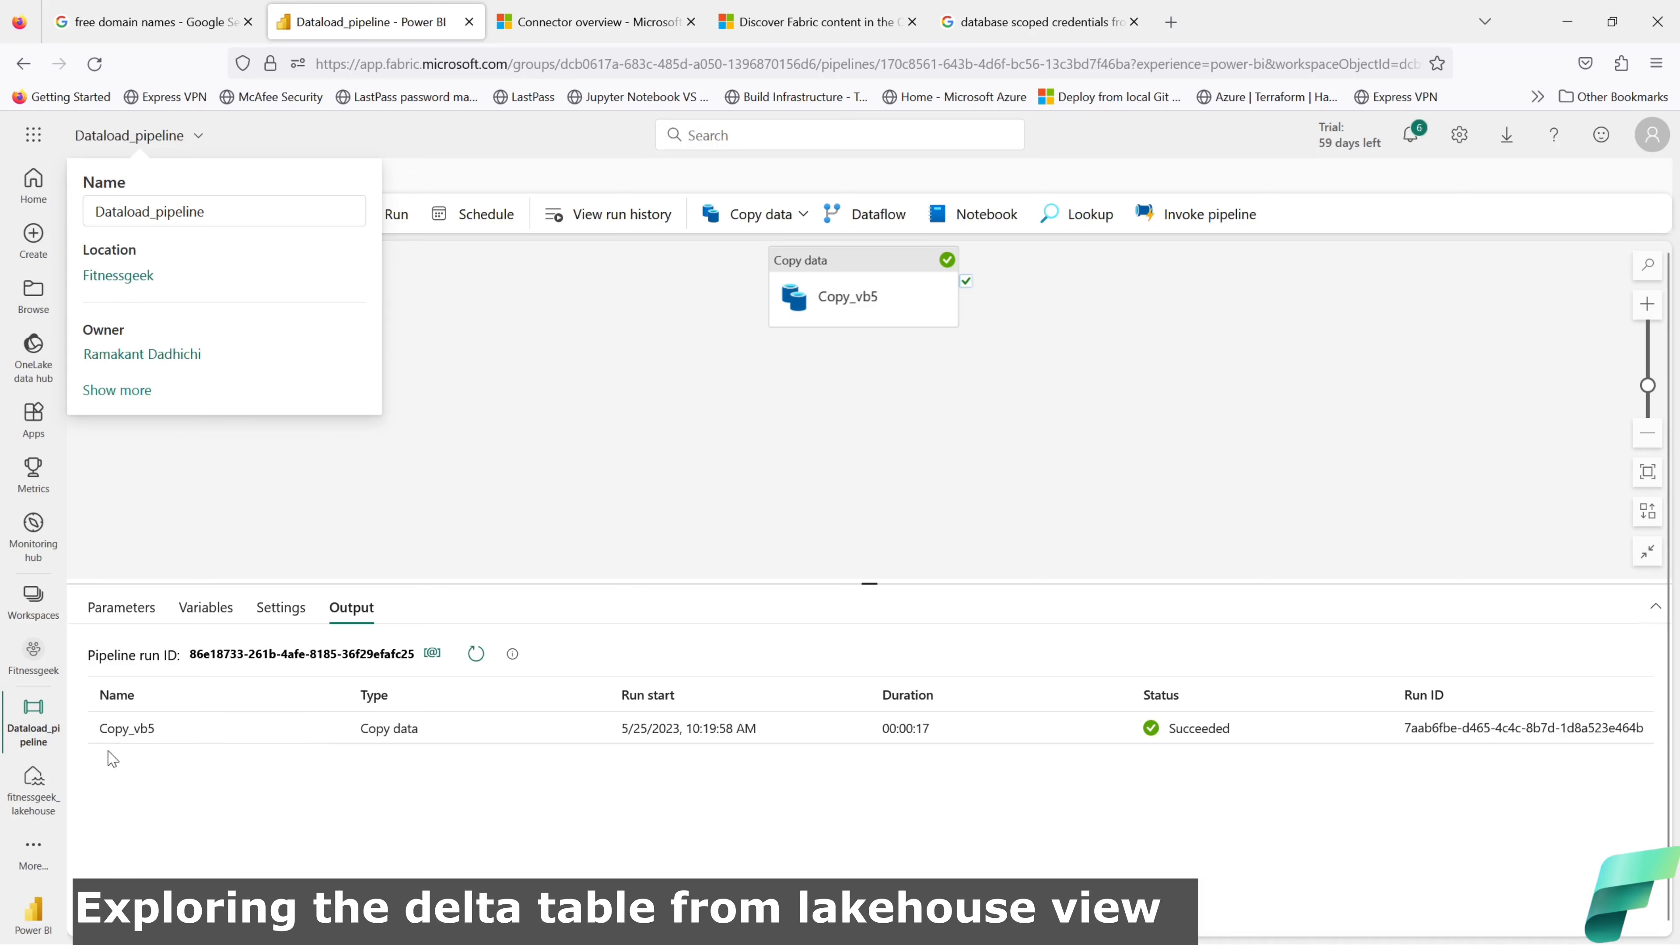
Step: Open fitnessgeek_lakehouse from the left pane to find diabetes_data under Tables
left_click(33, 782)
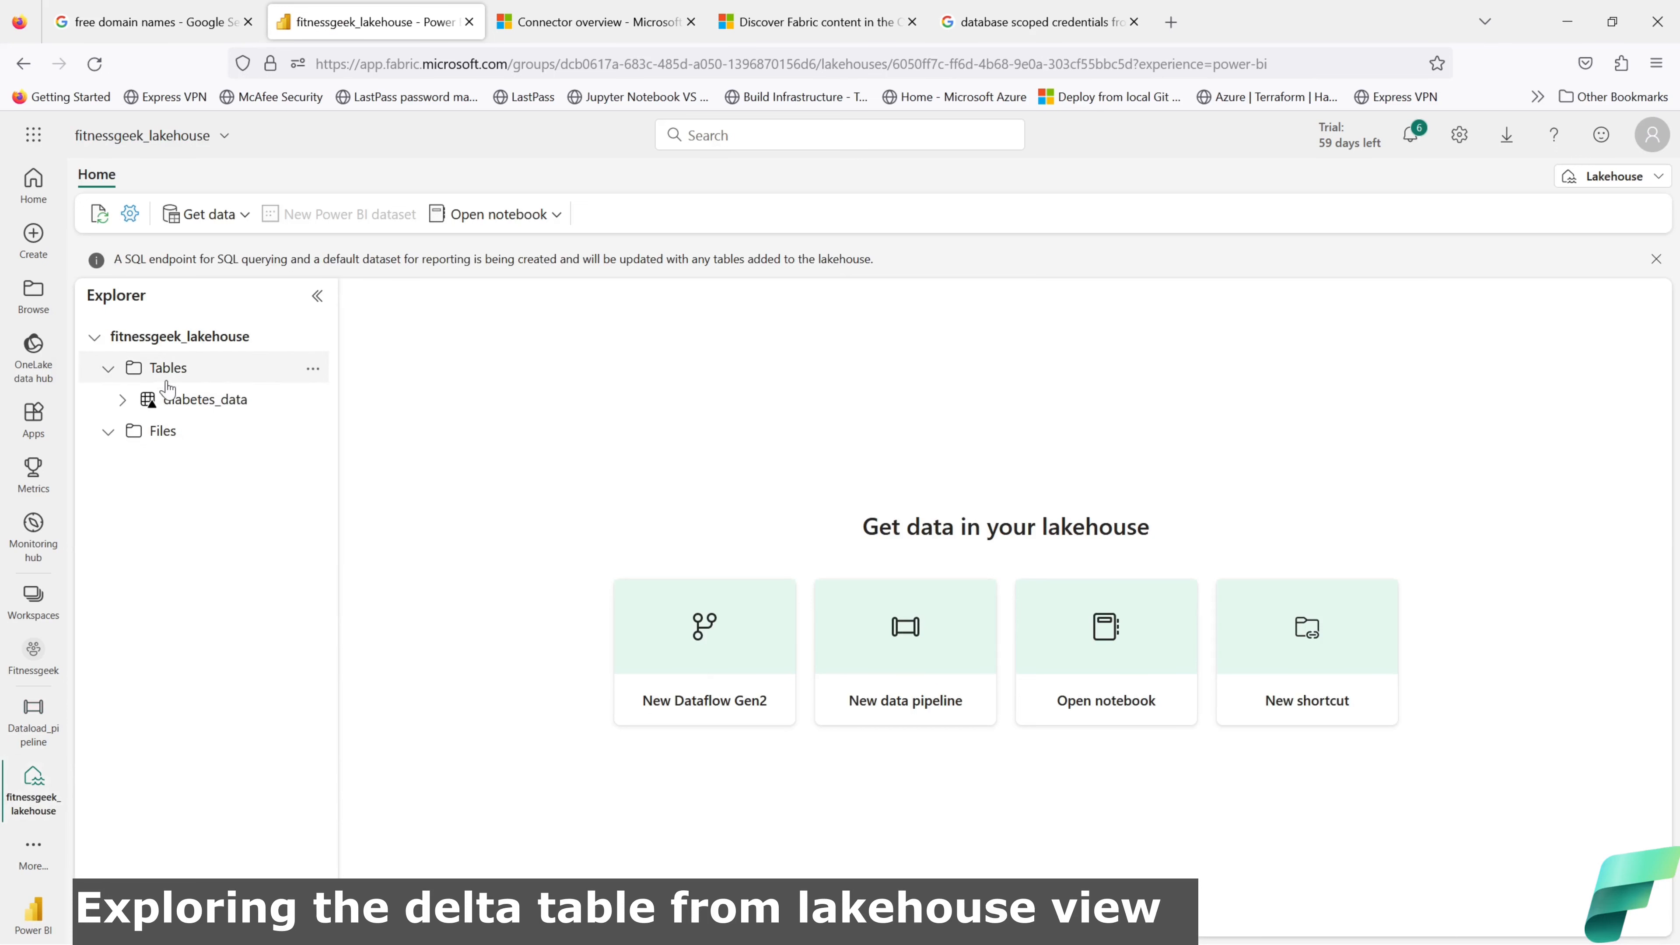
Step: Review diabetes_data's columns AGE through Y and its Open in notebook options
left_click(123, 402)
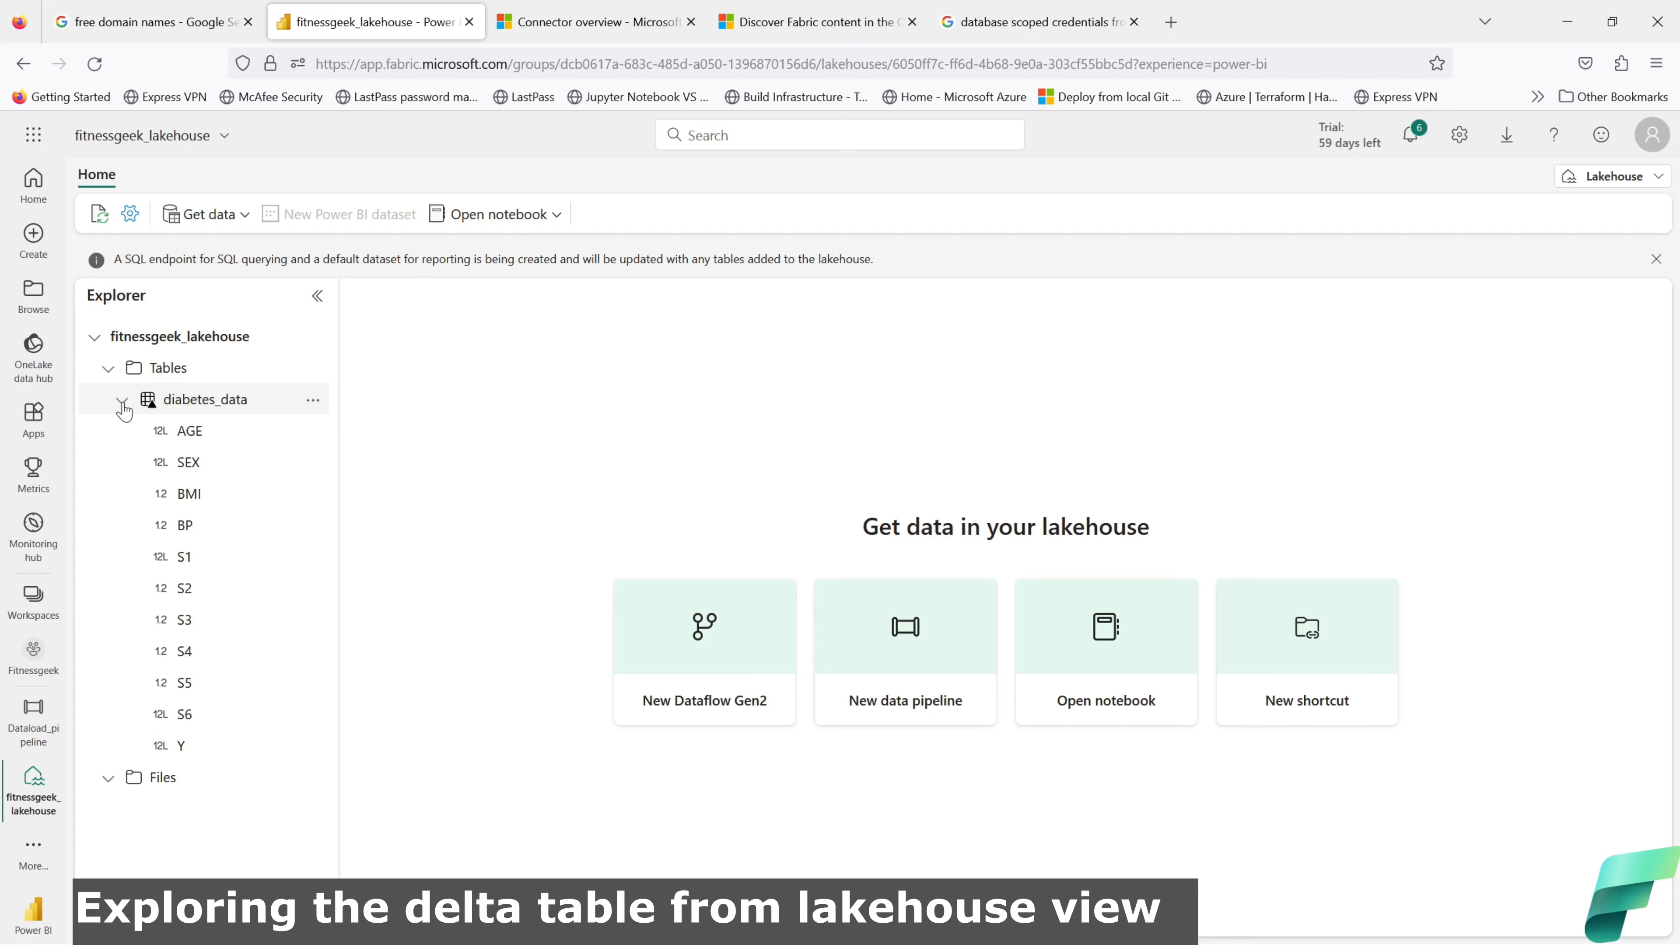
left_click(123, 404)
left_click(313, 401)
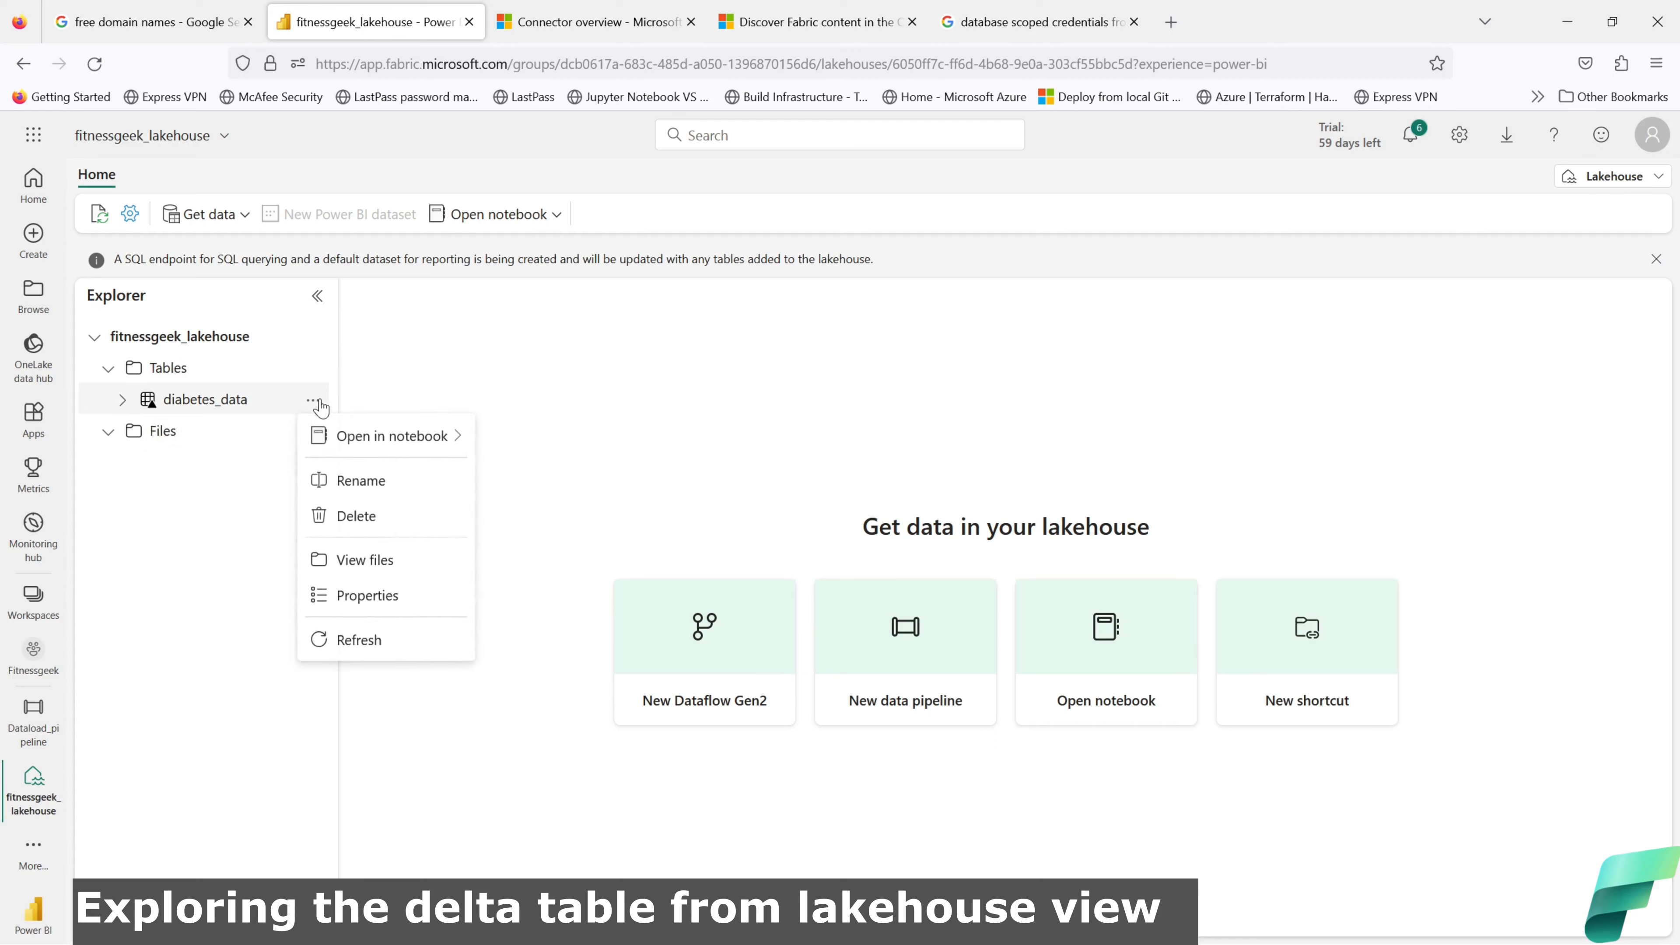
mouse_move(396, 444)
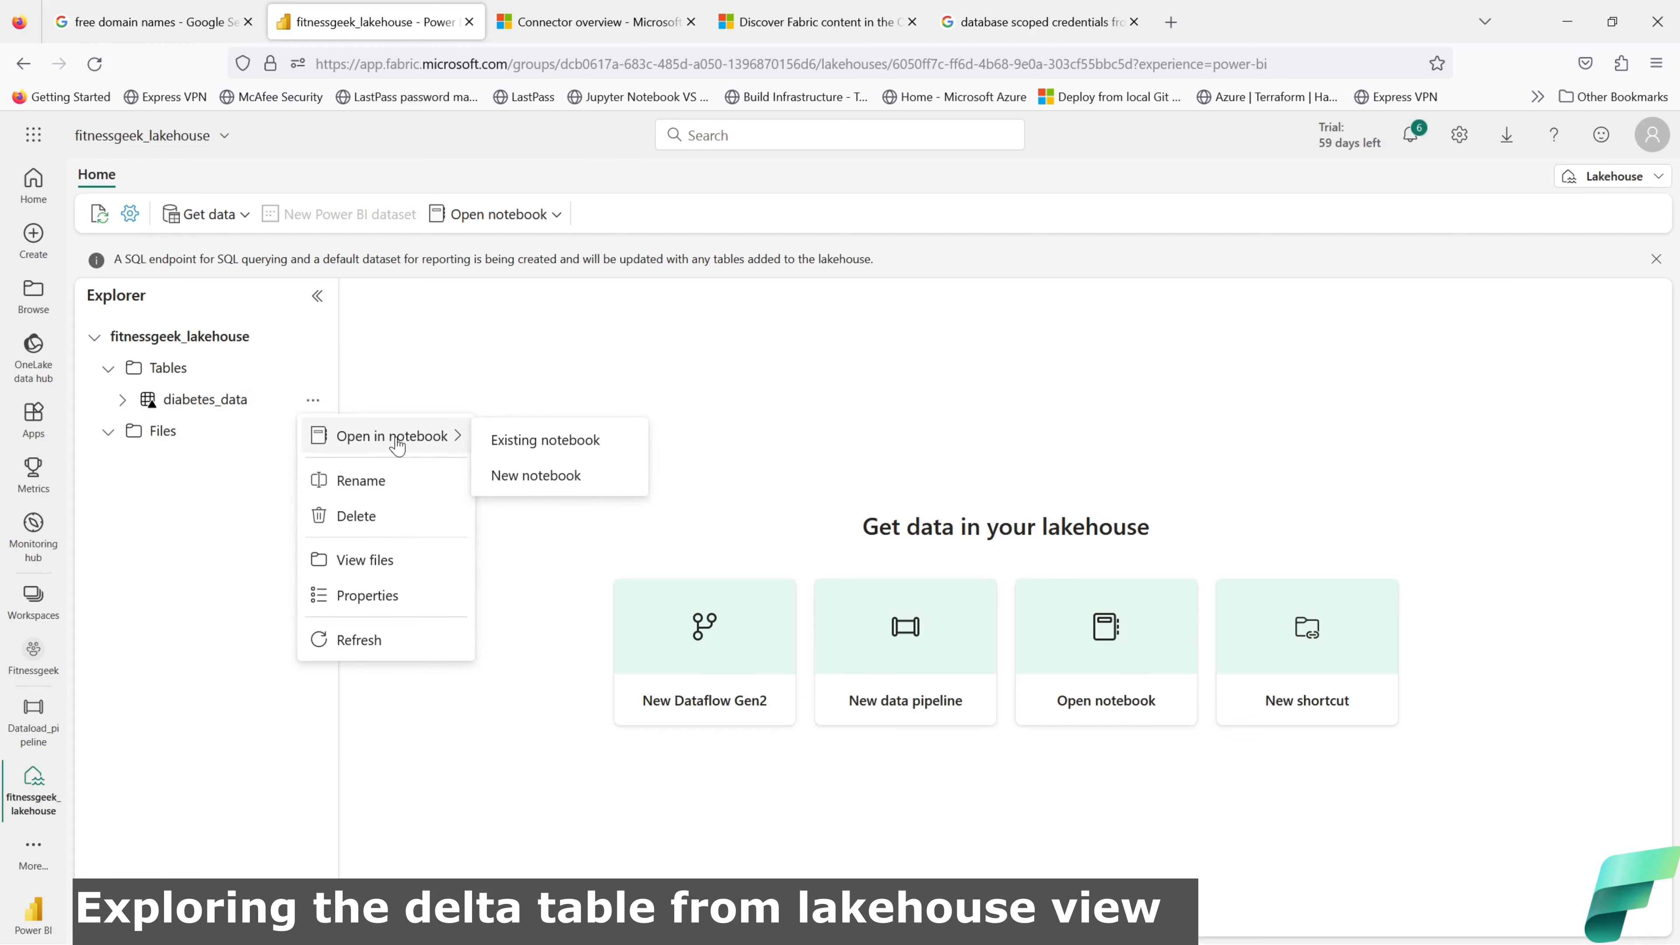
left_click(123, 400)
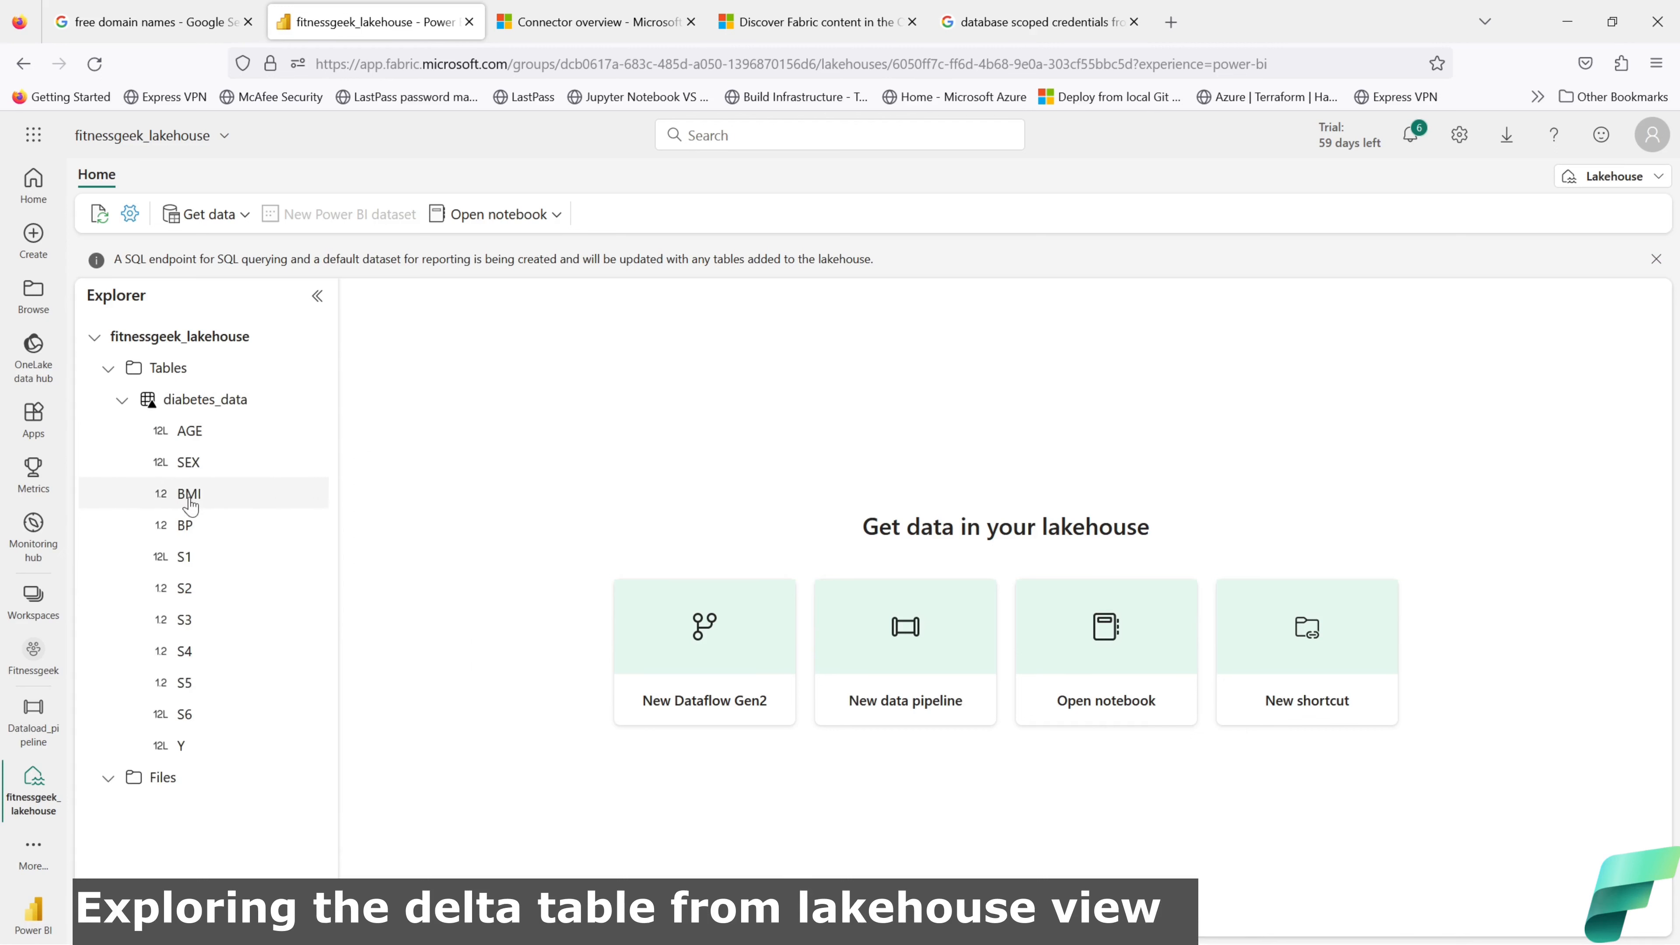
left_click(123, 400)
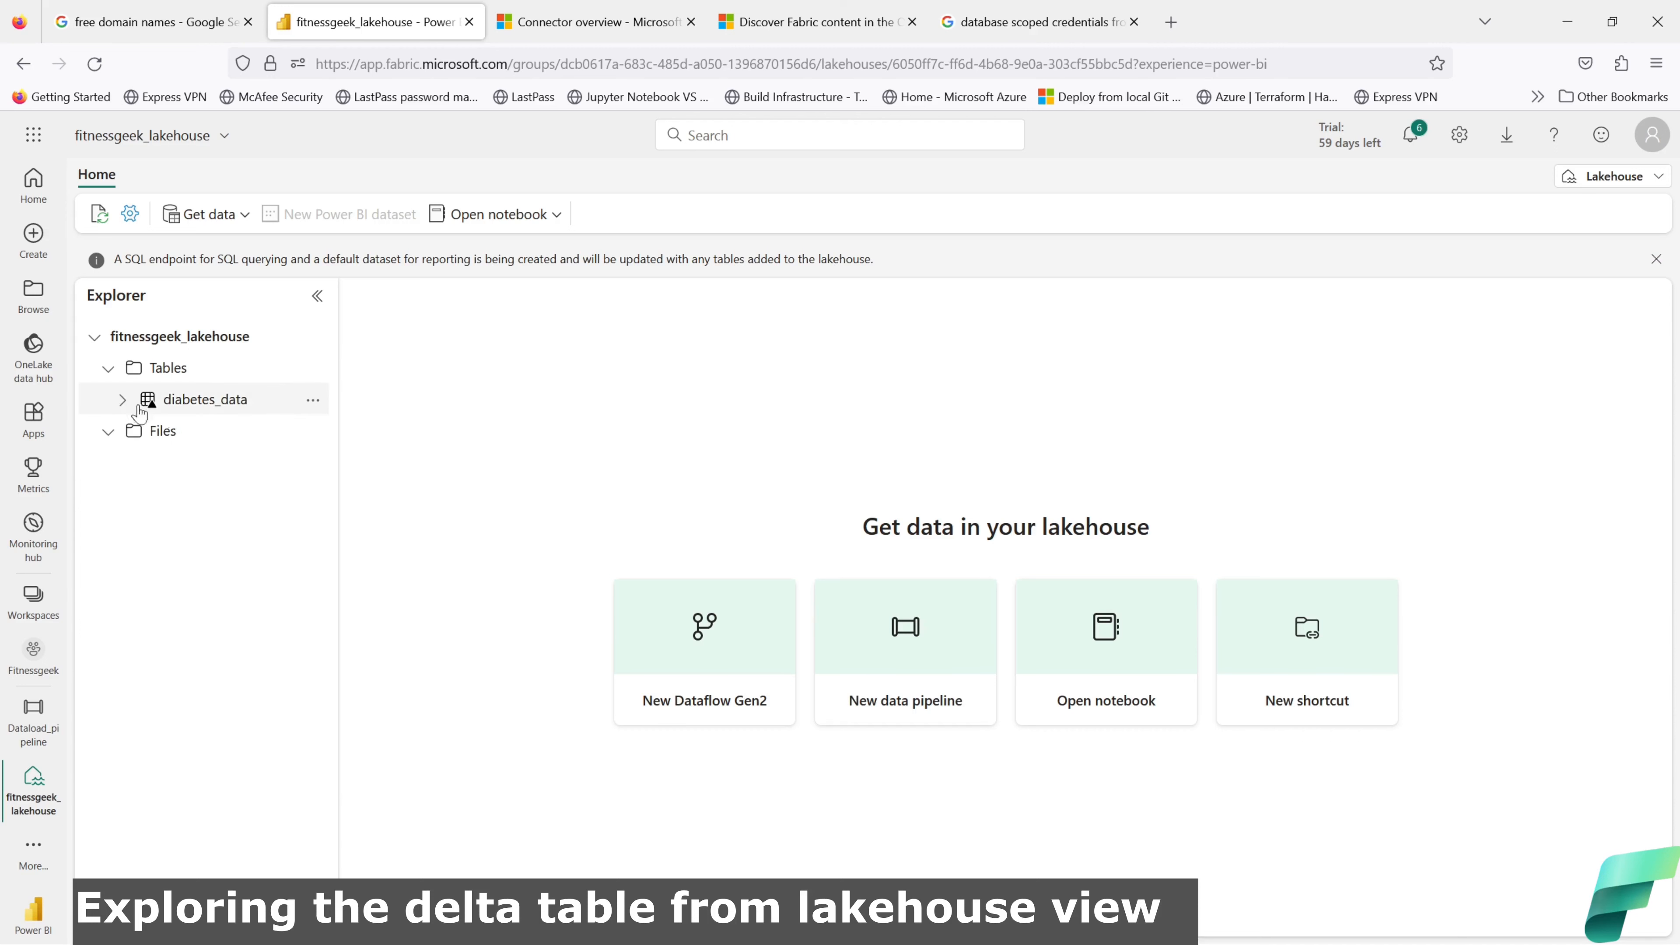
left_click(313, 400)
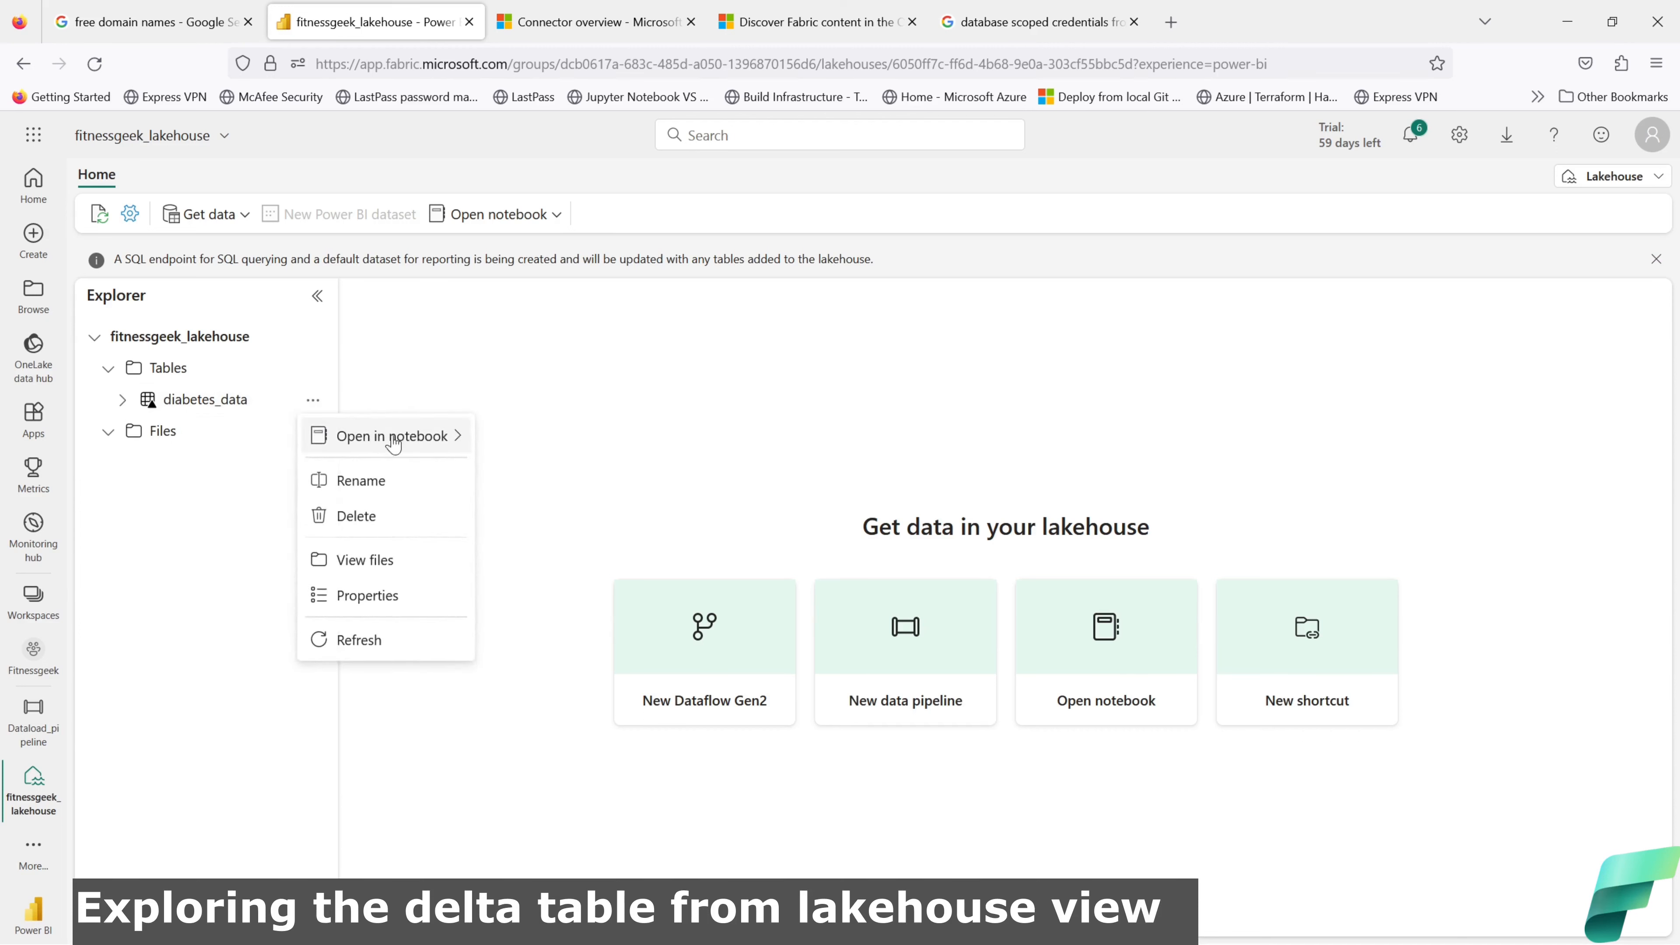
mouse_move(446, 448)
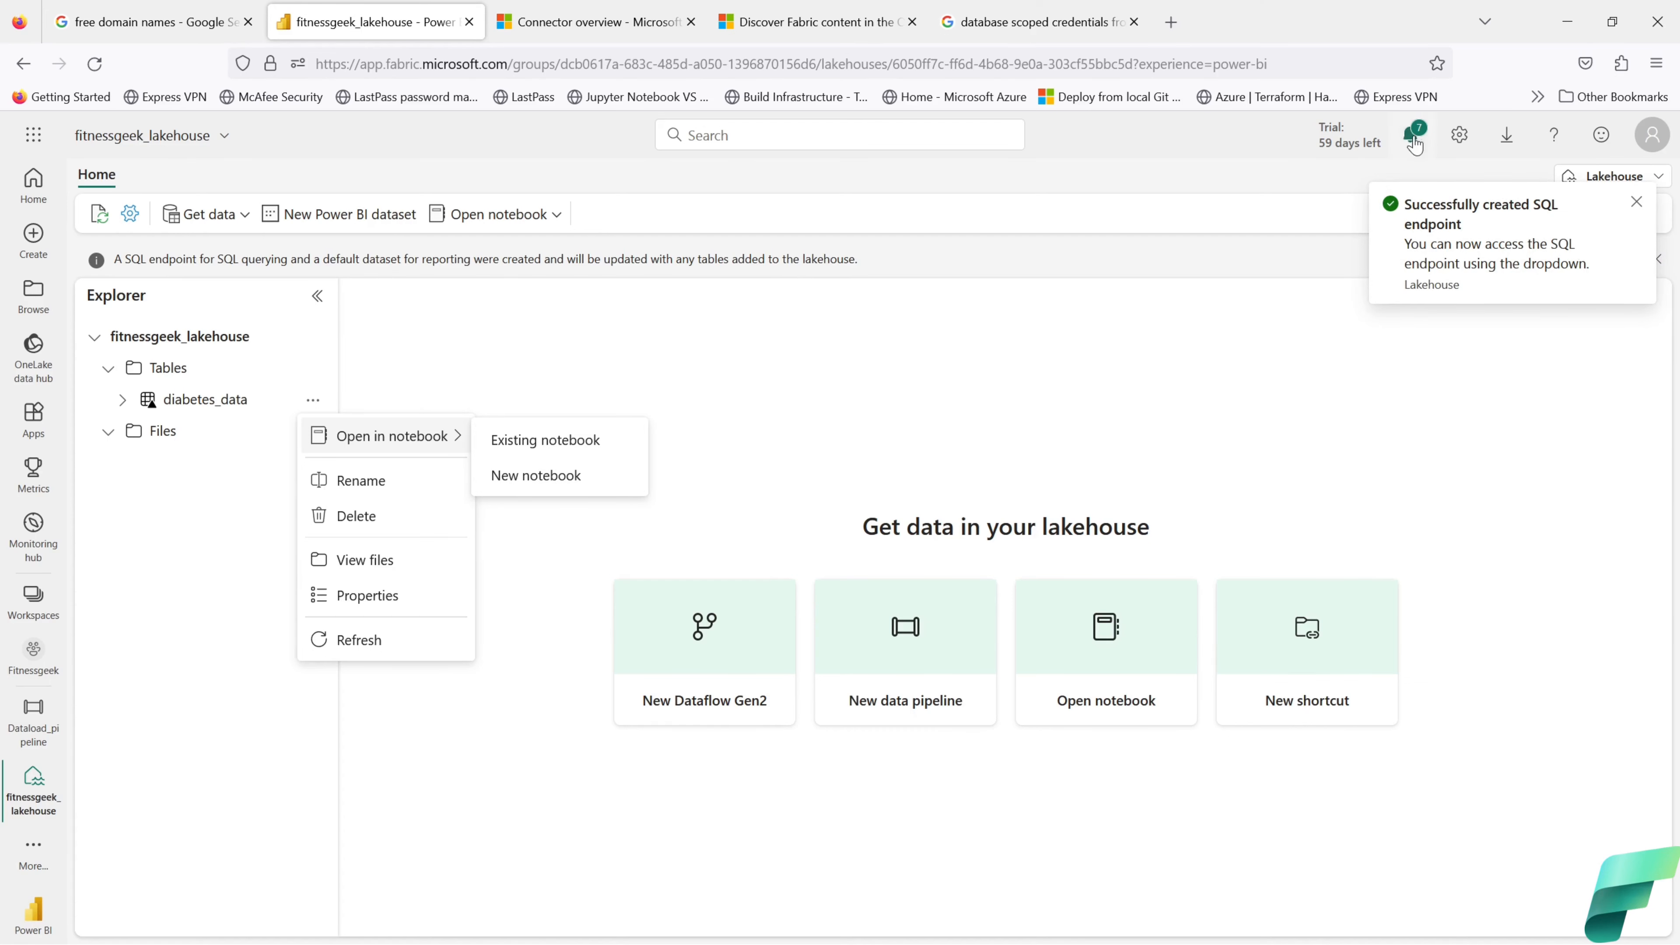
Step: Check notifications, then refresh the diabetes_data table and recheck its columns
left_click(1415, 139)
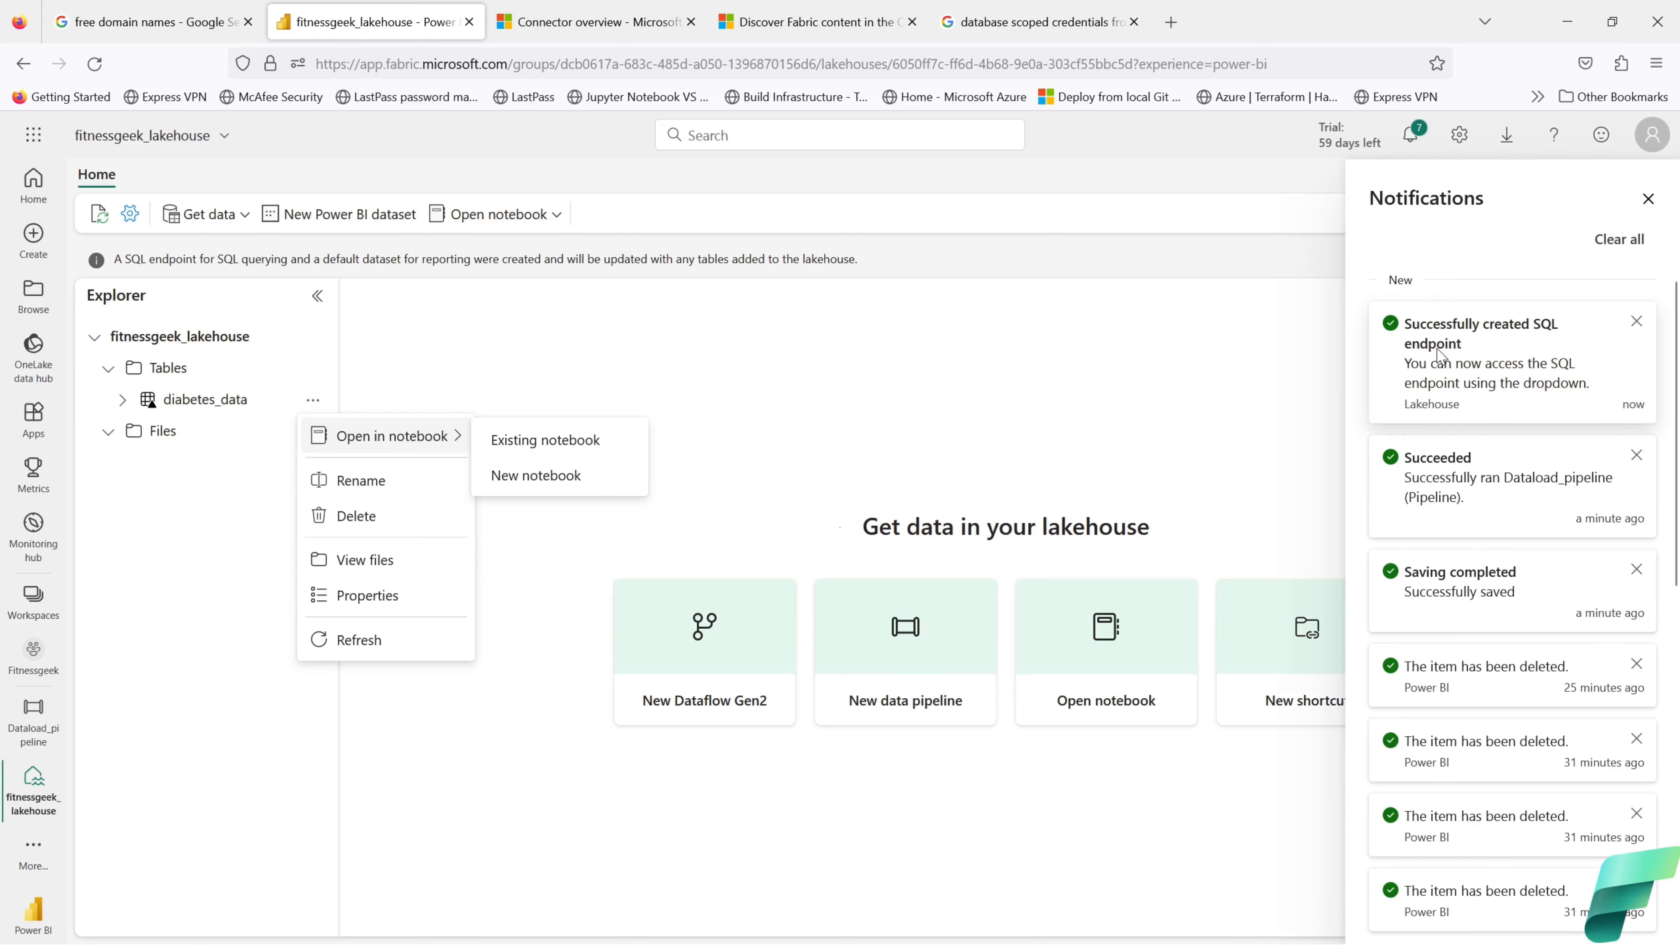
left_click(1649, 199)
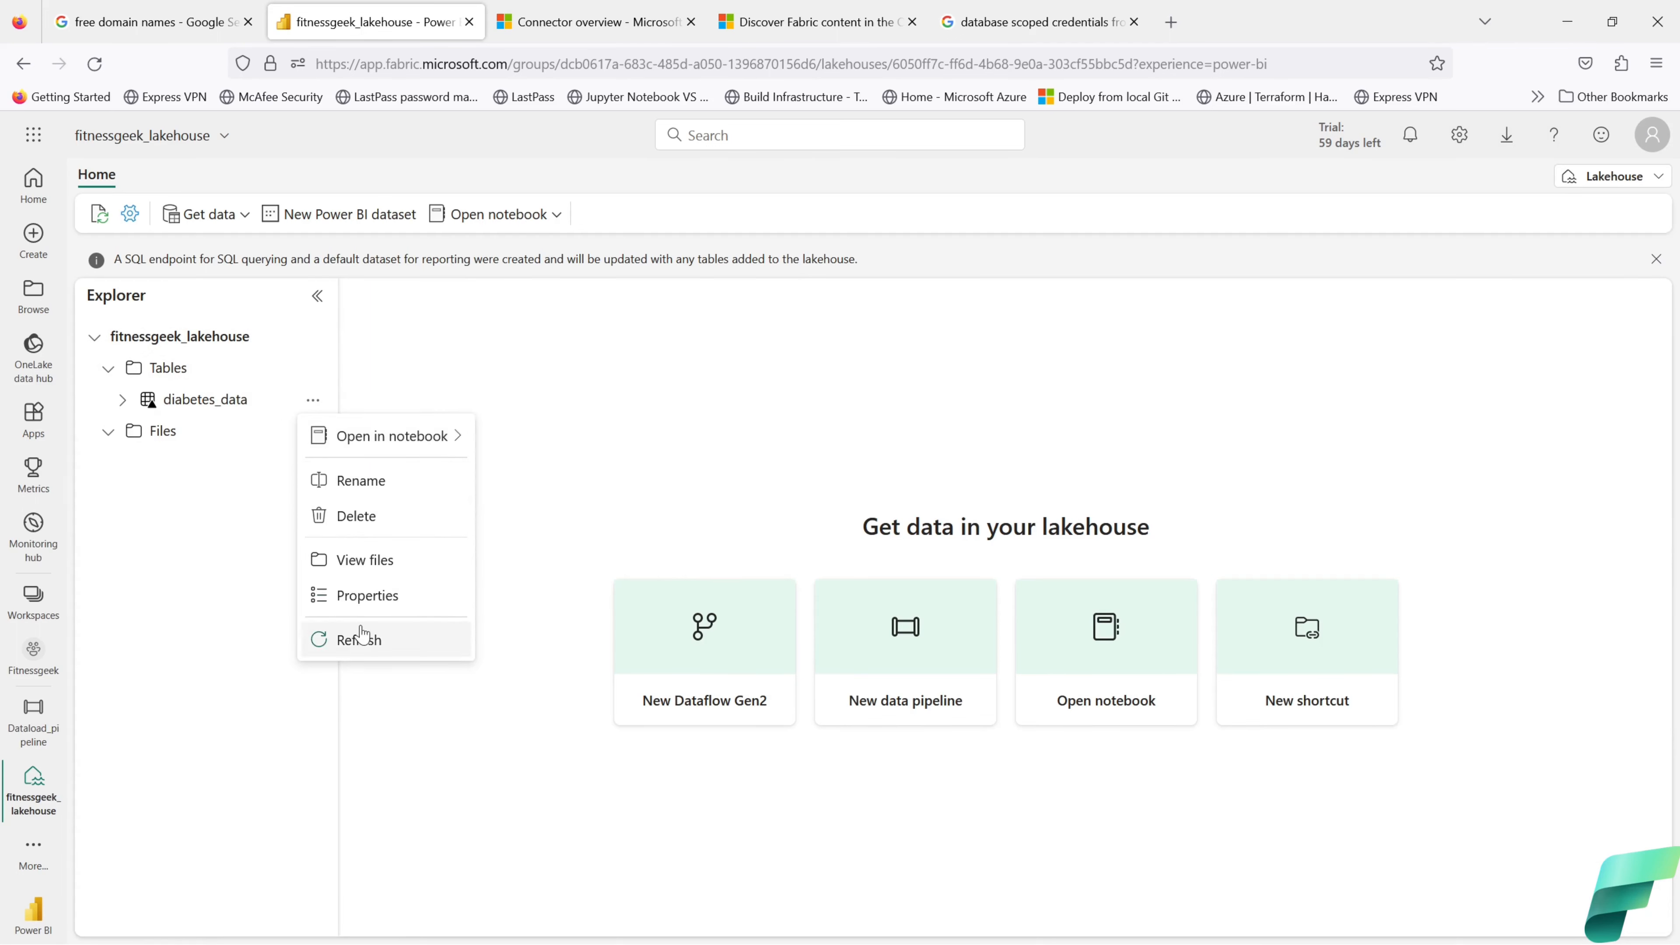
left_click(360, 639)
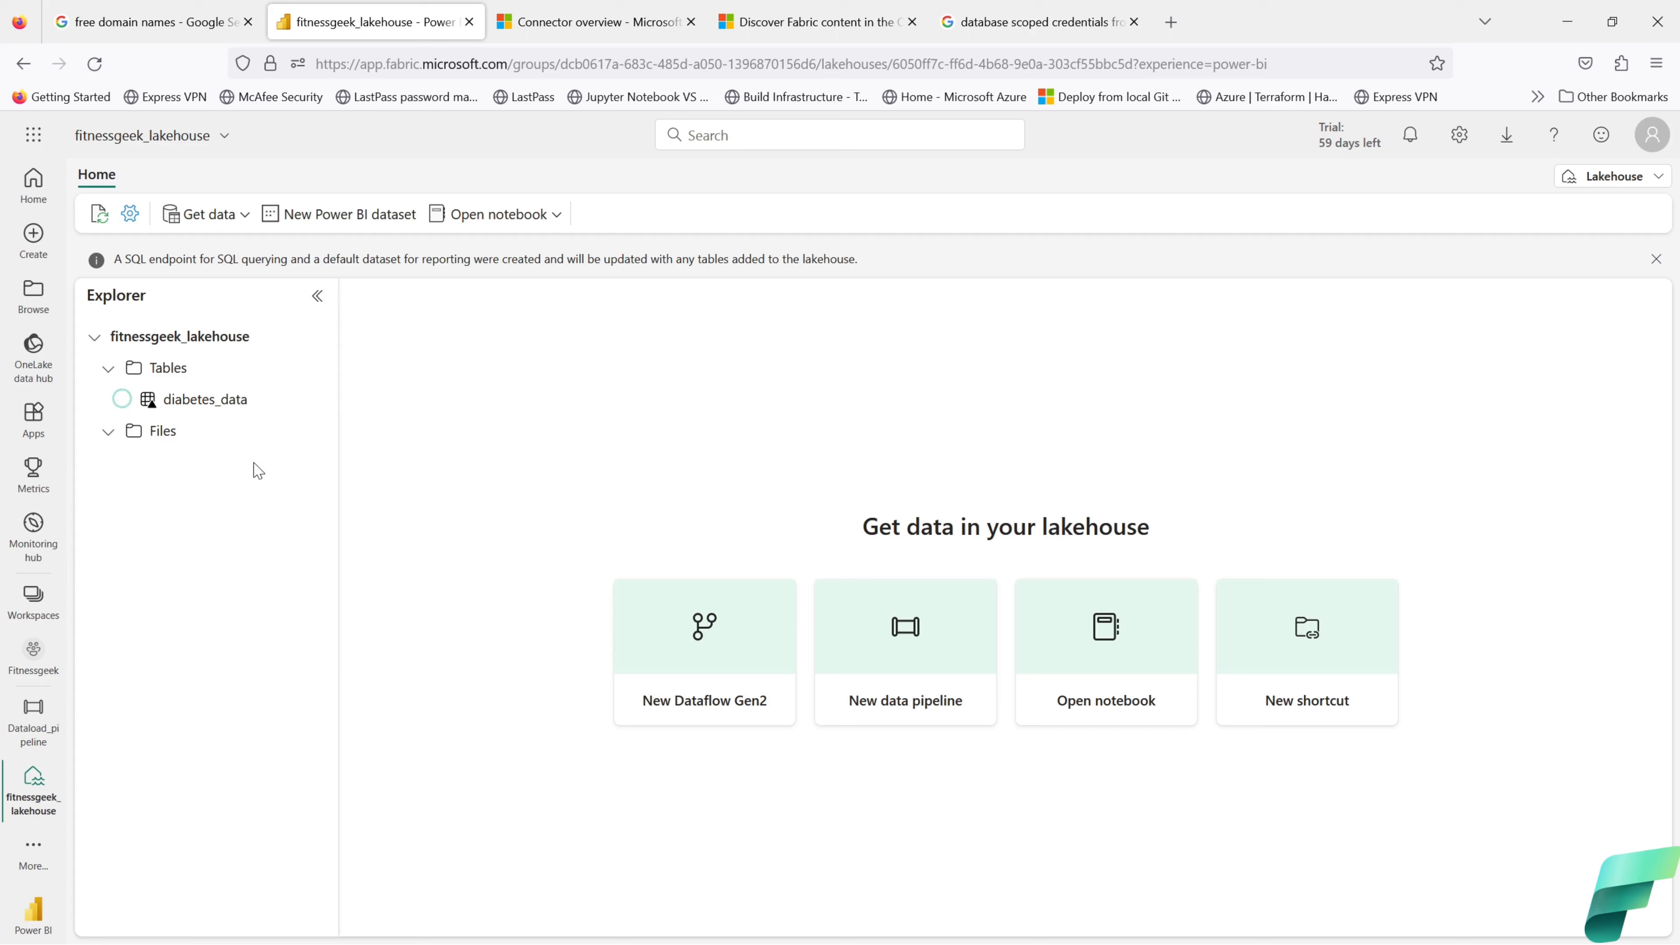
left_click(120, 402)
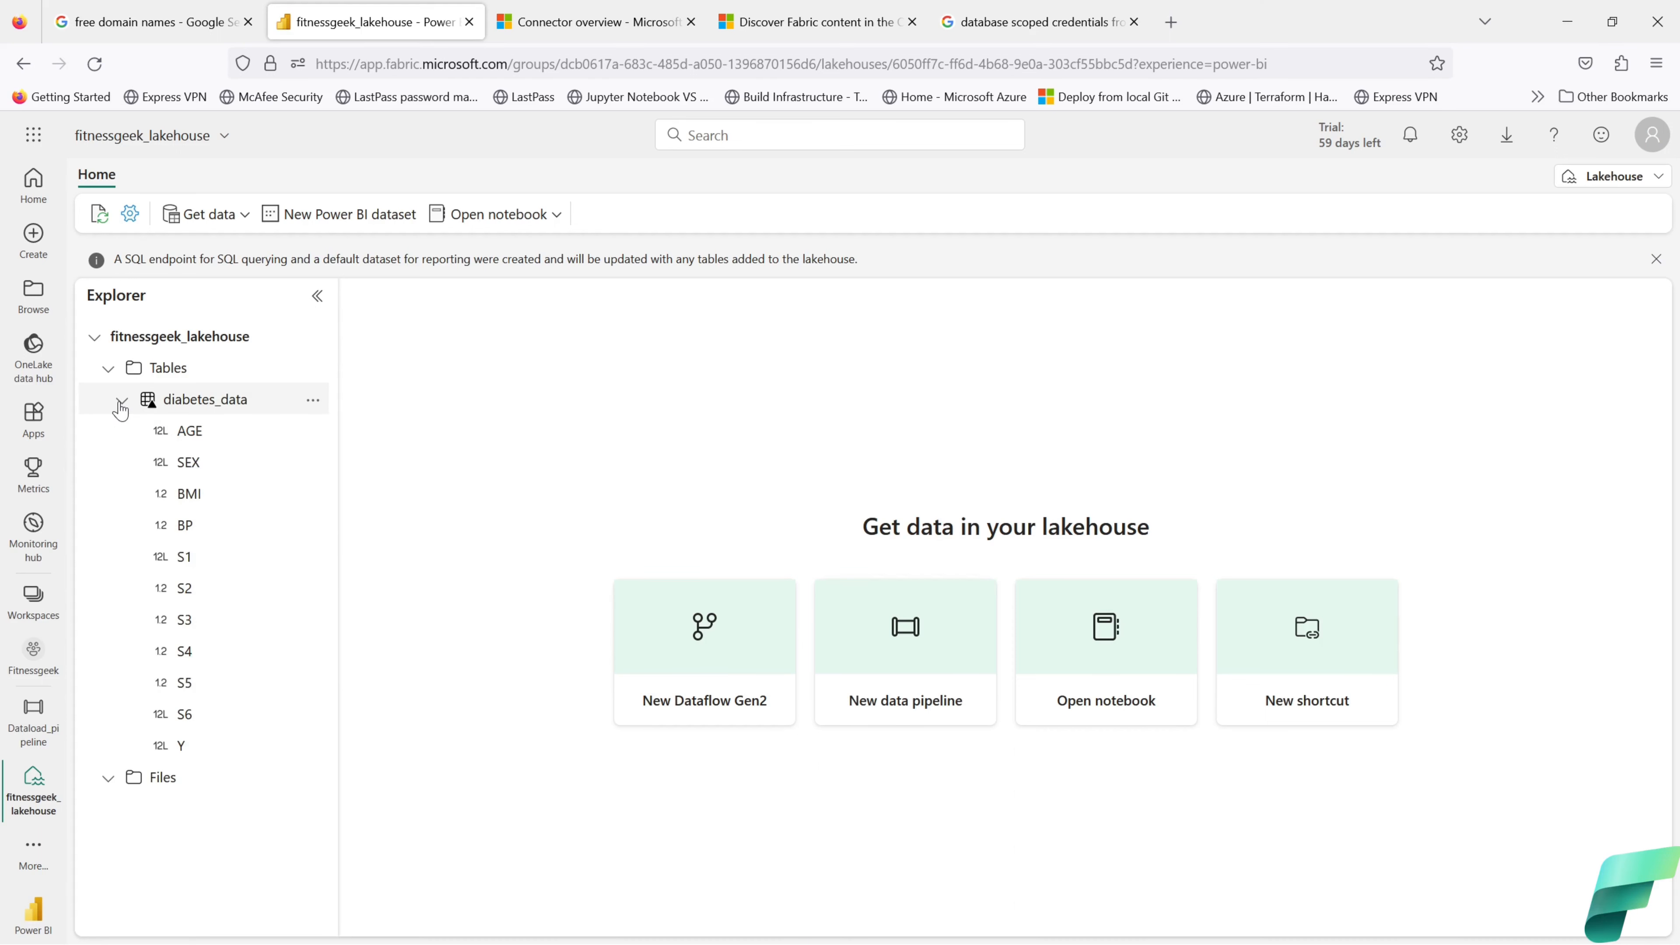
left_click(120, 402)
left_click(313, 400)
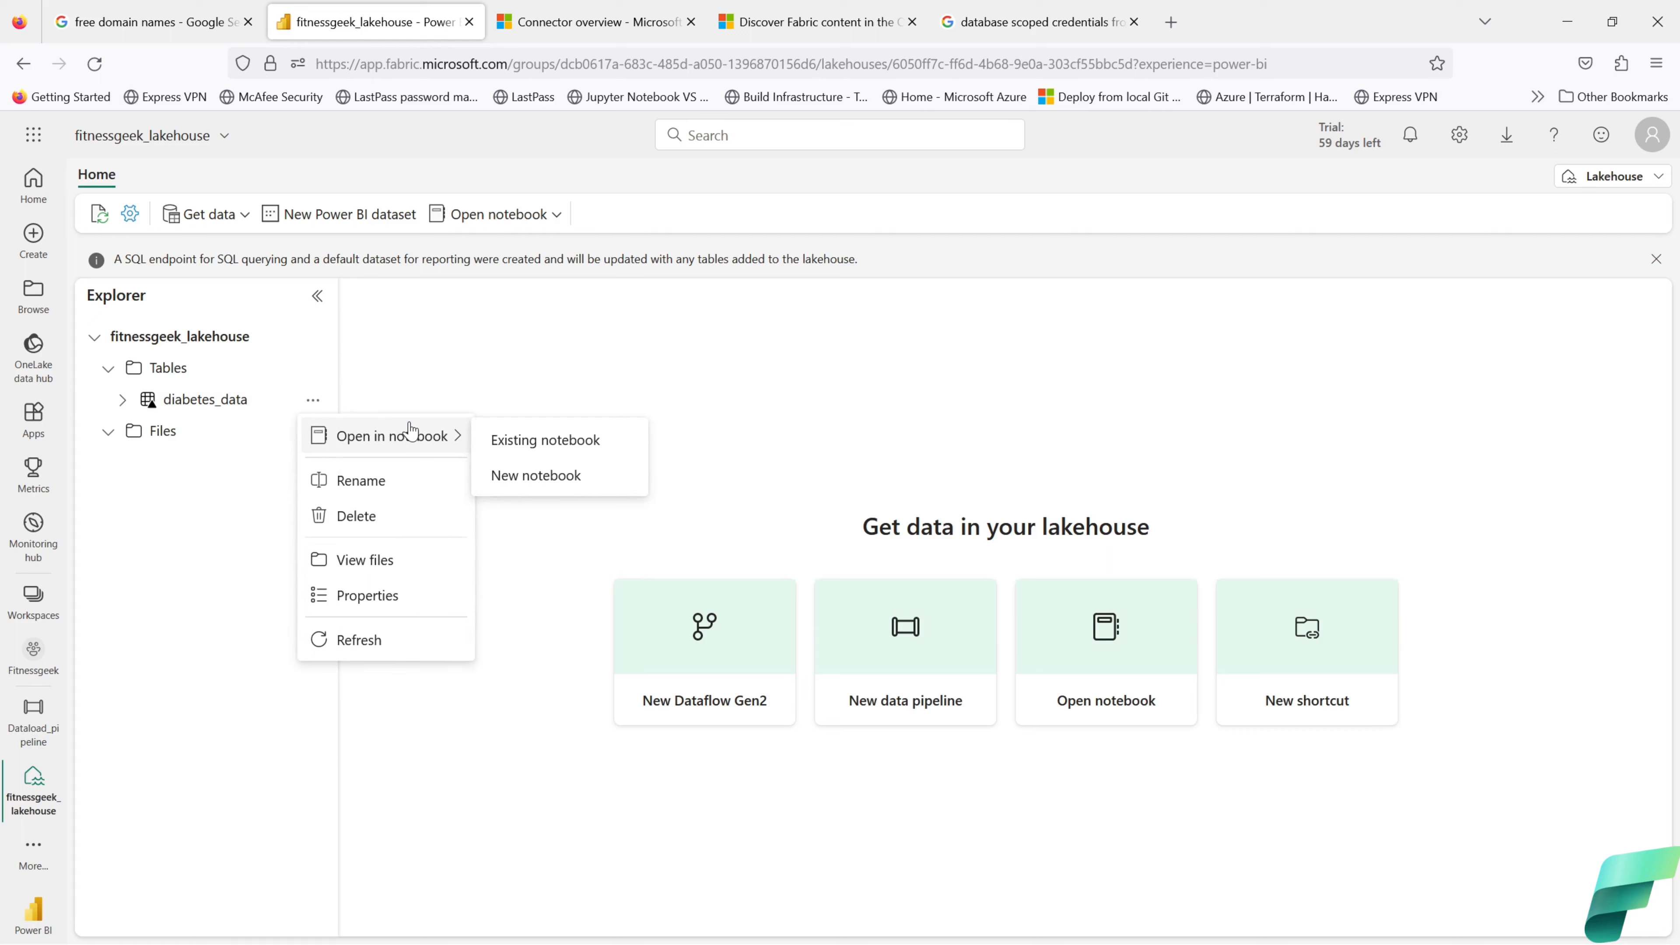
left_click(187, 568)
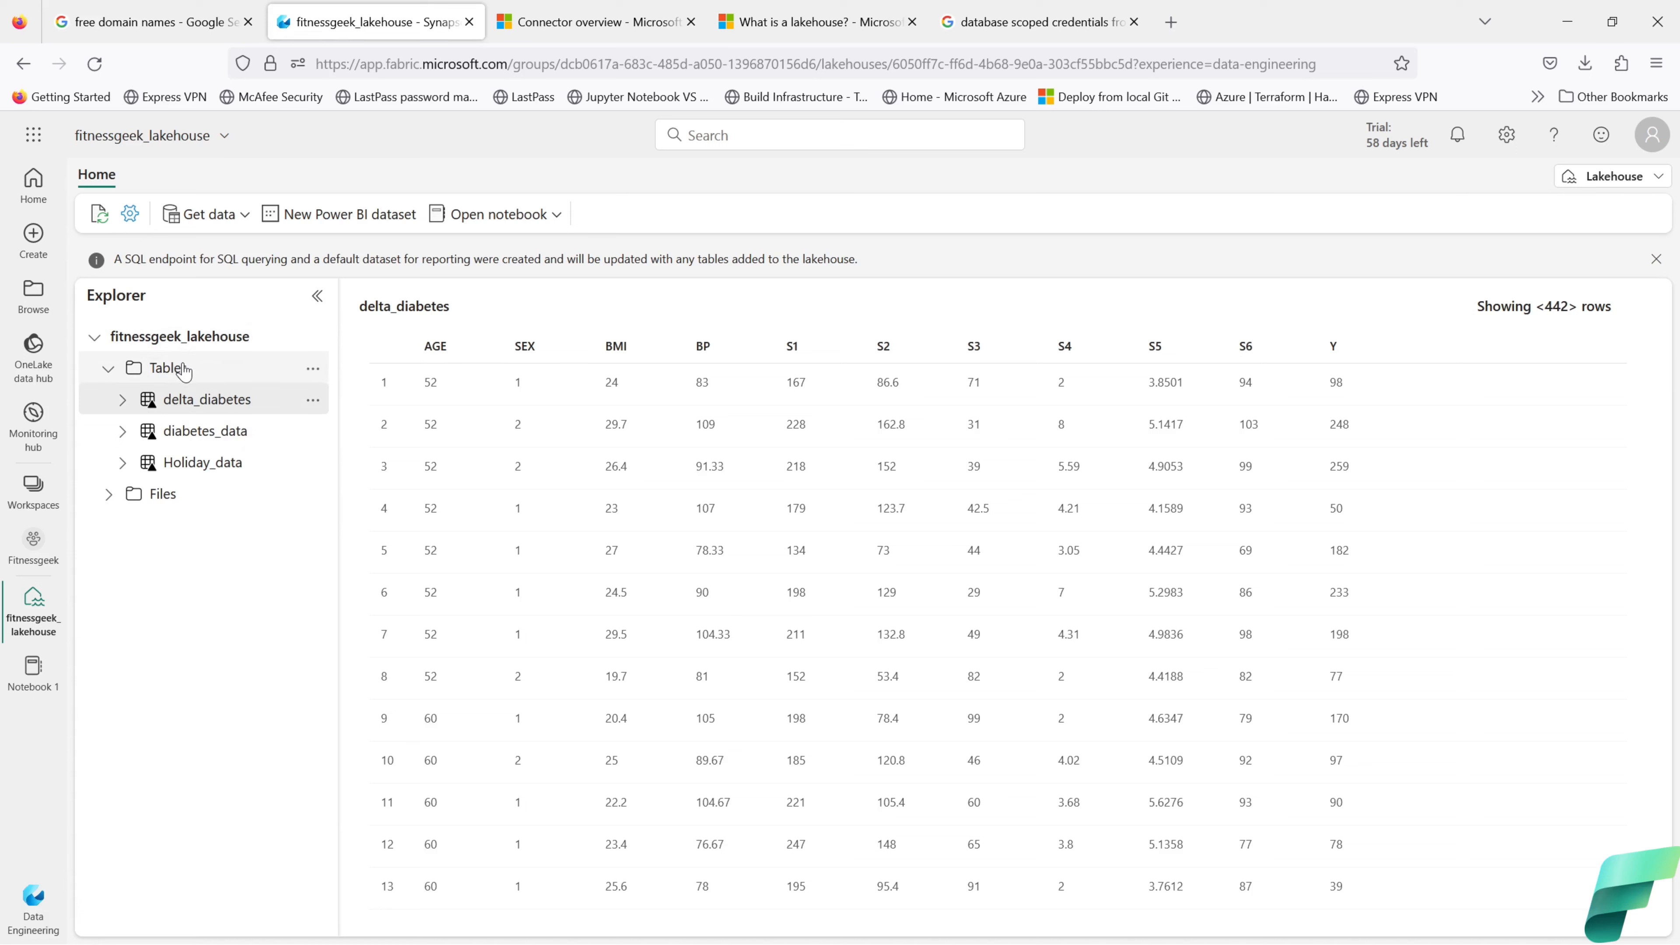
Step: Preview the rows of the diabetes_data table, then the Holiday_data table
left_click(211, 437)
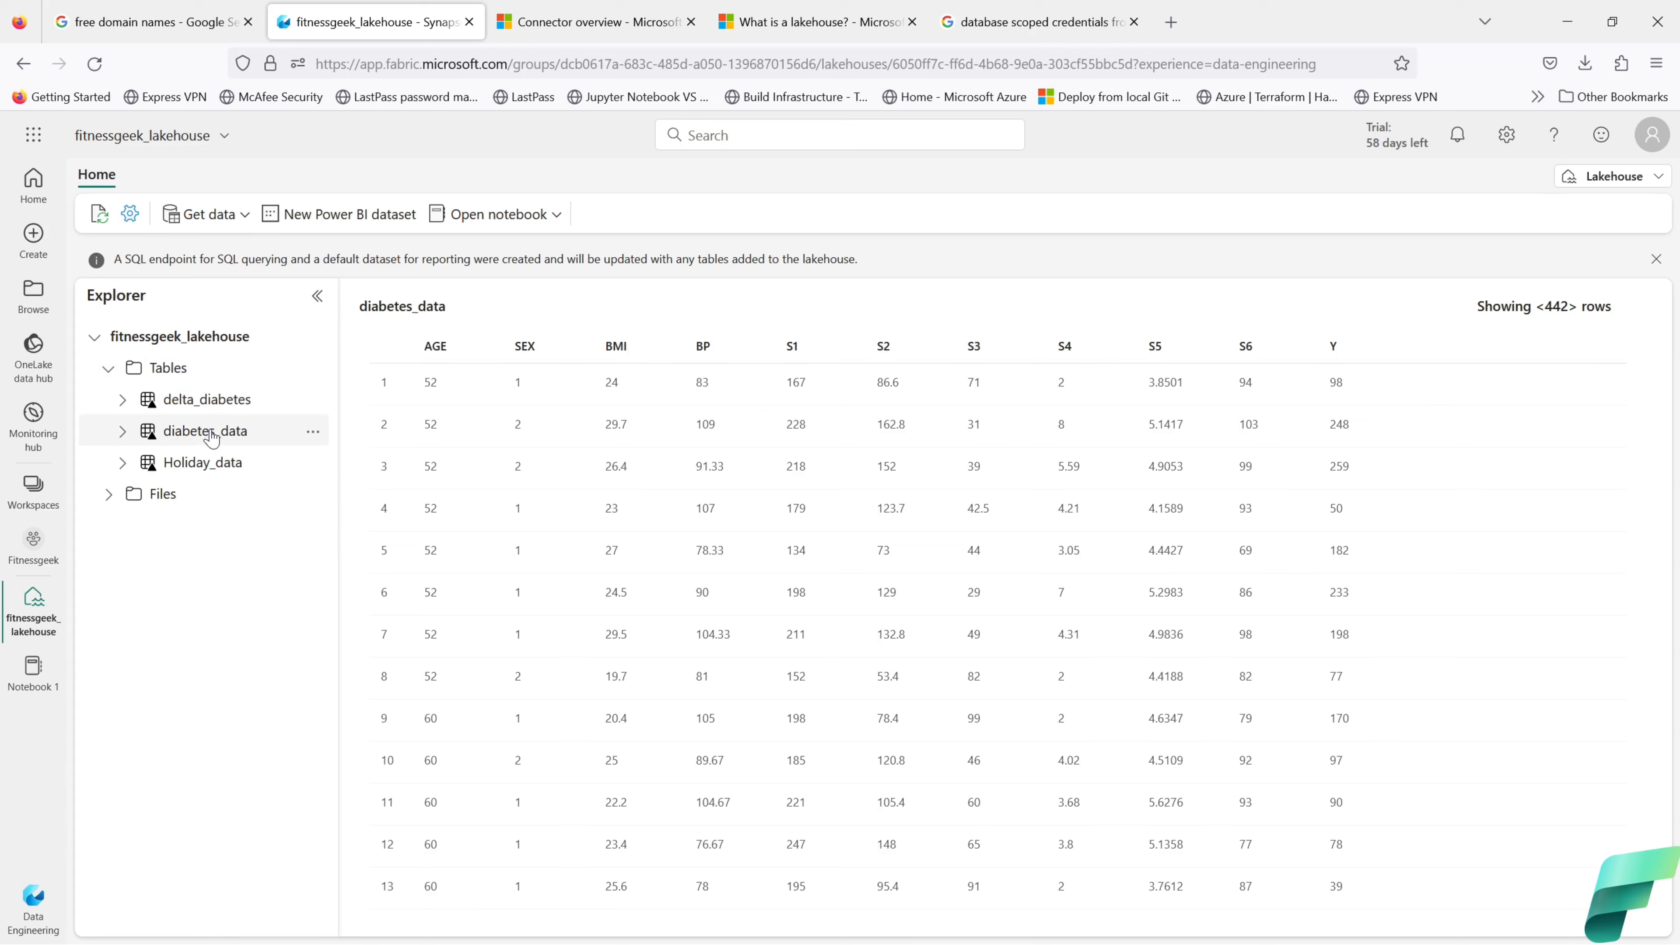
left_click(211, 470)
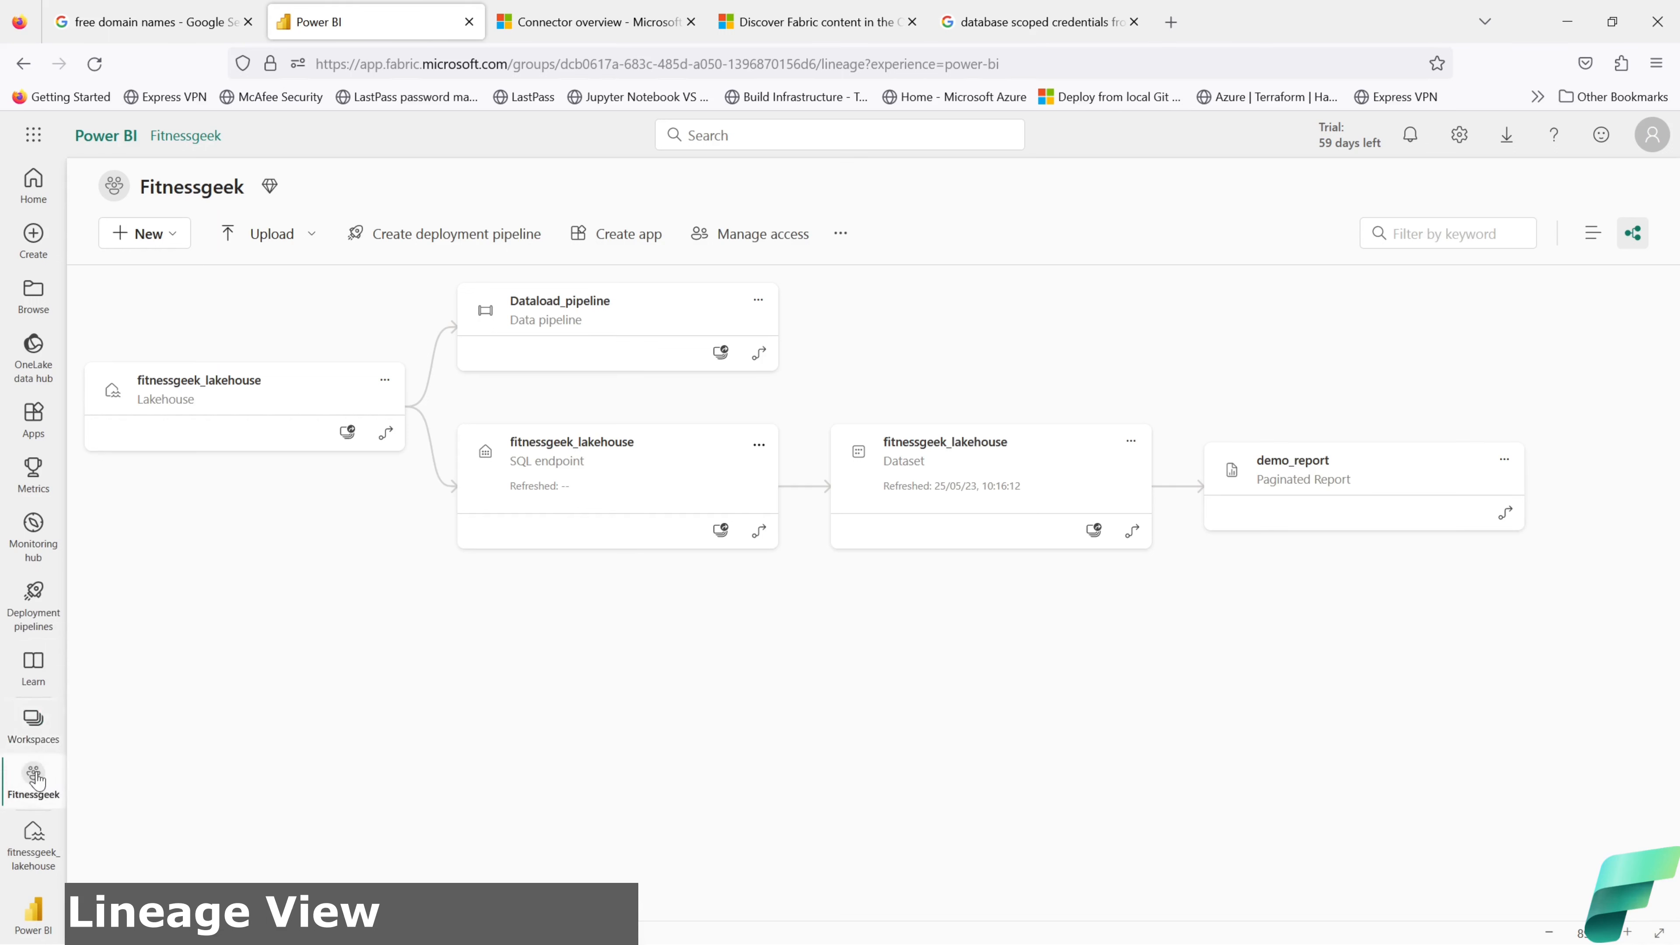
Step: Switch to the Fitnessgeek workspace, review its access list, and show more workspace options
left_click(33, 741)
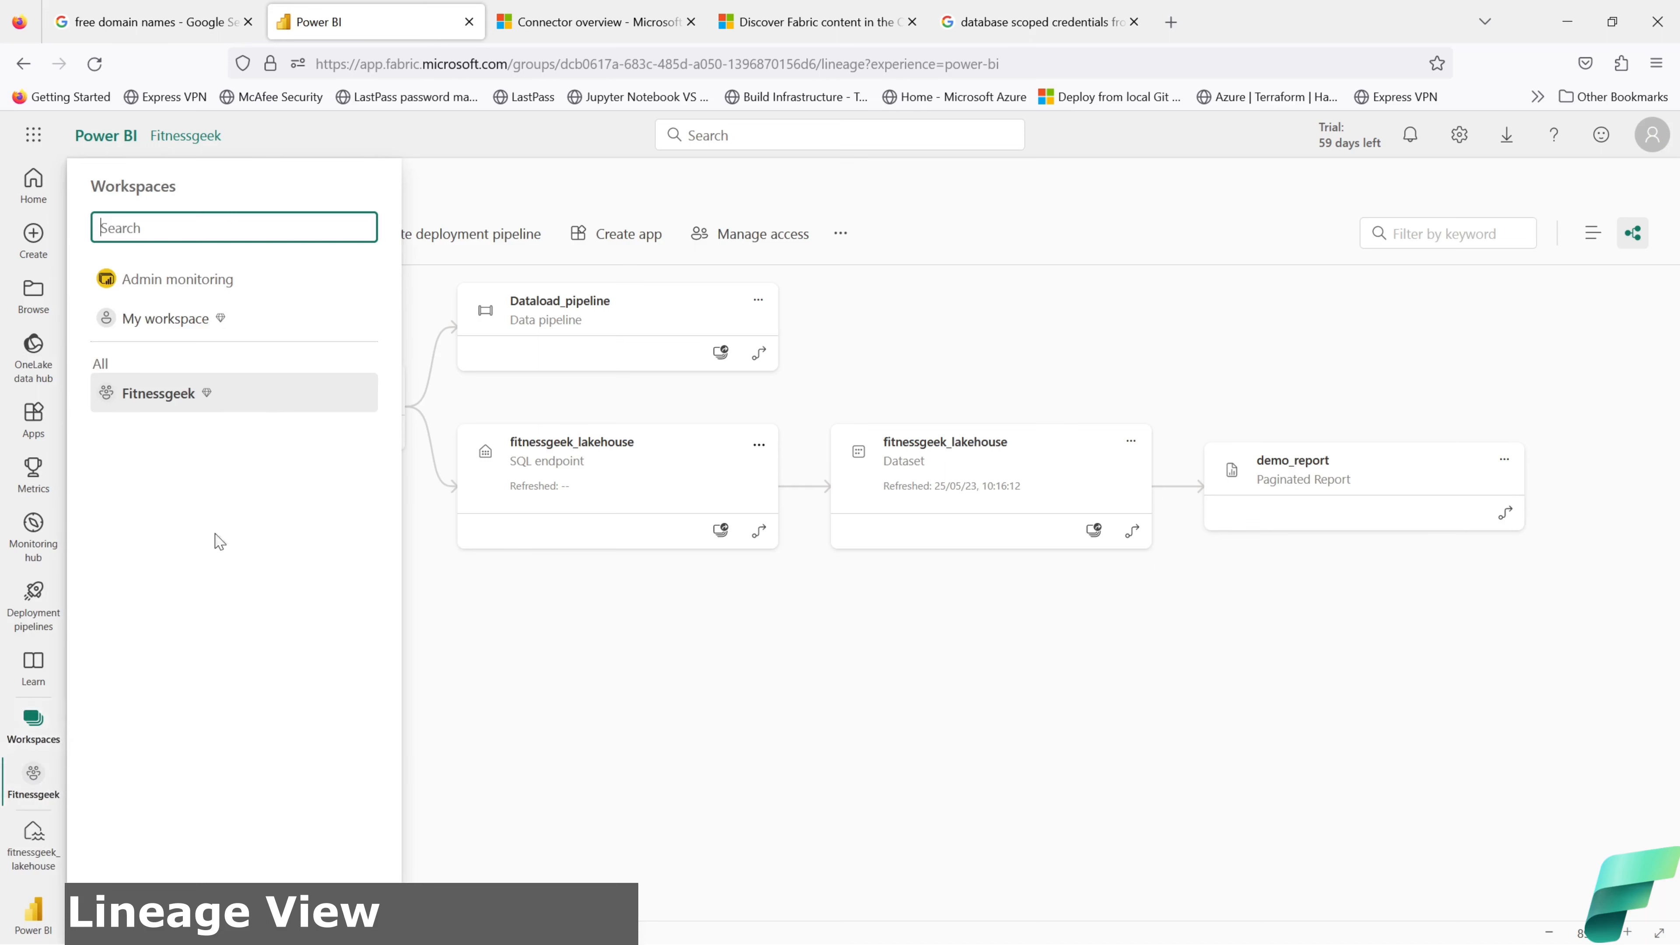
left_click(145, 399)
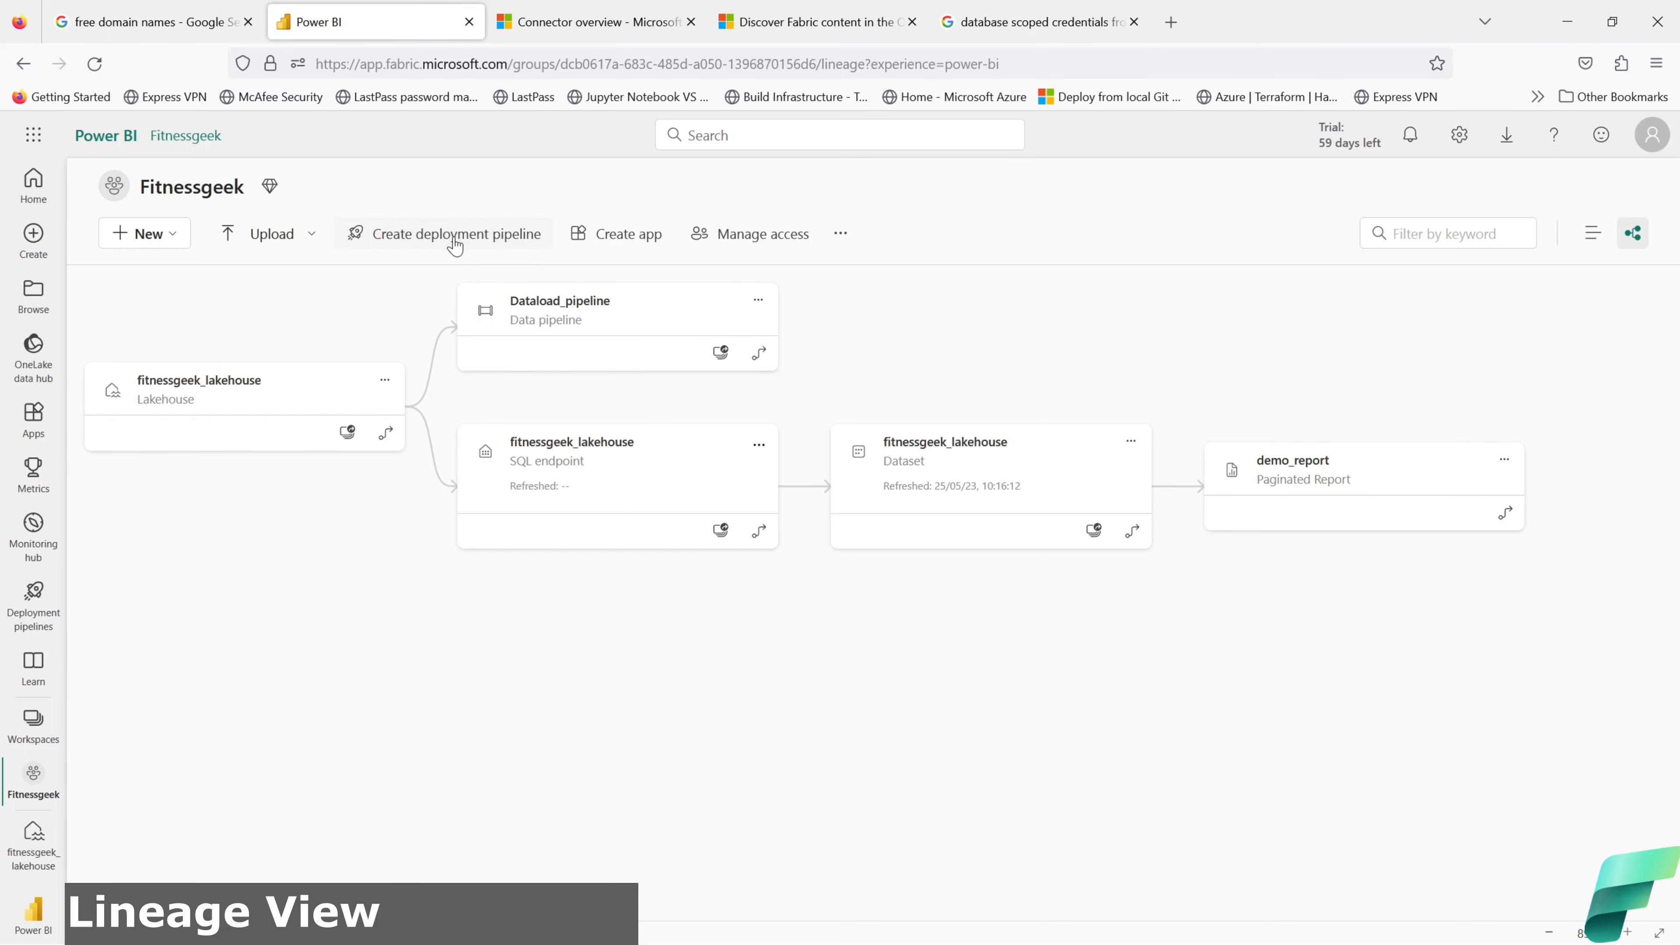
left_click(713, 251)
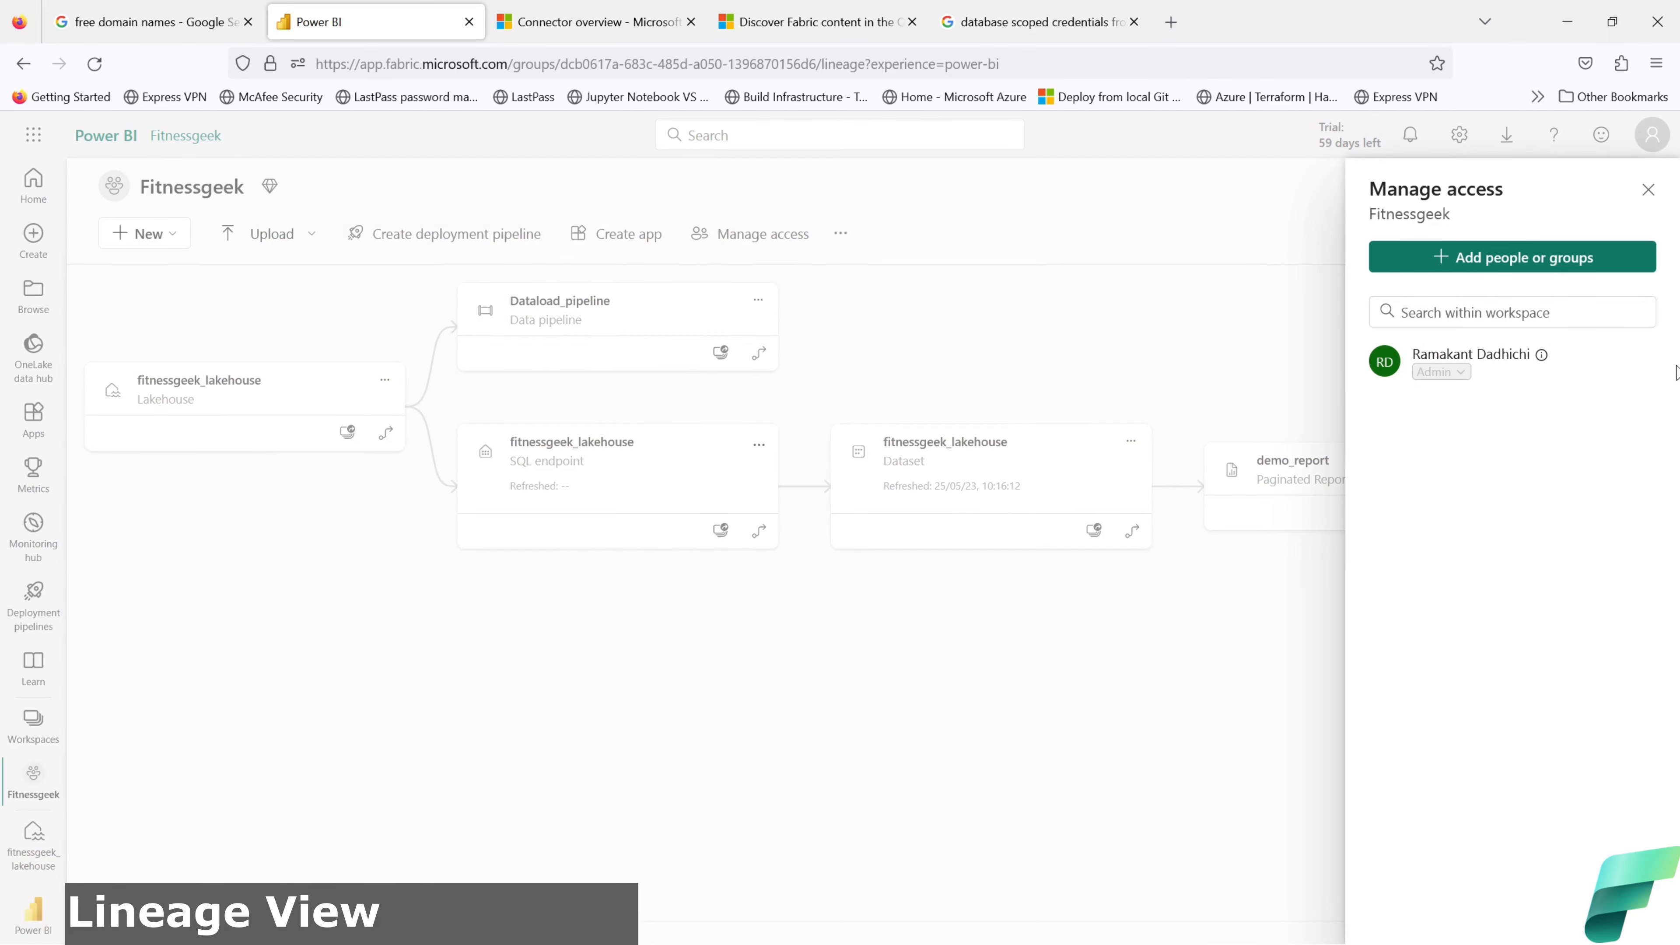
left_click(1648, 192)
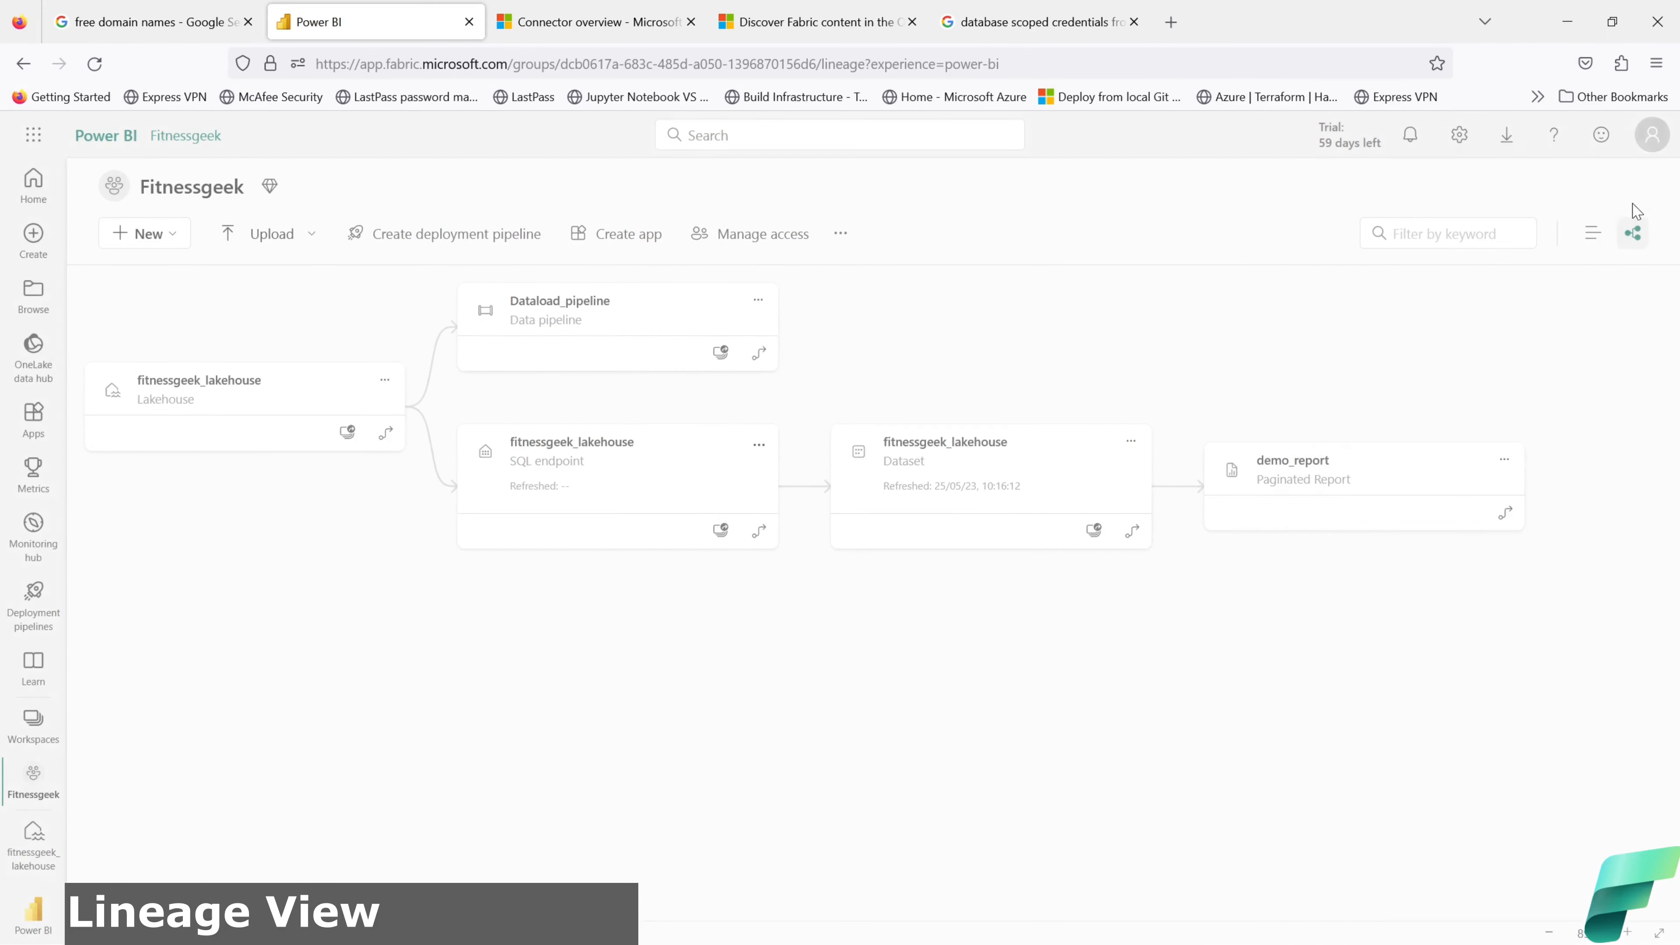
left_click(842, 234)
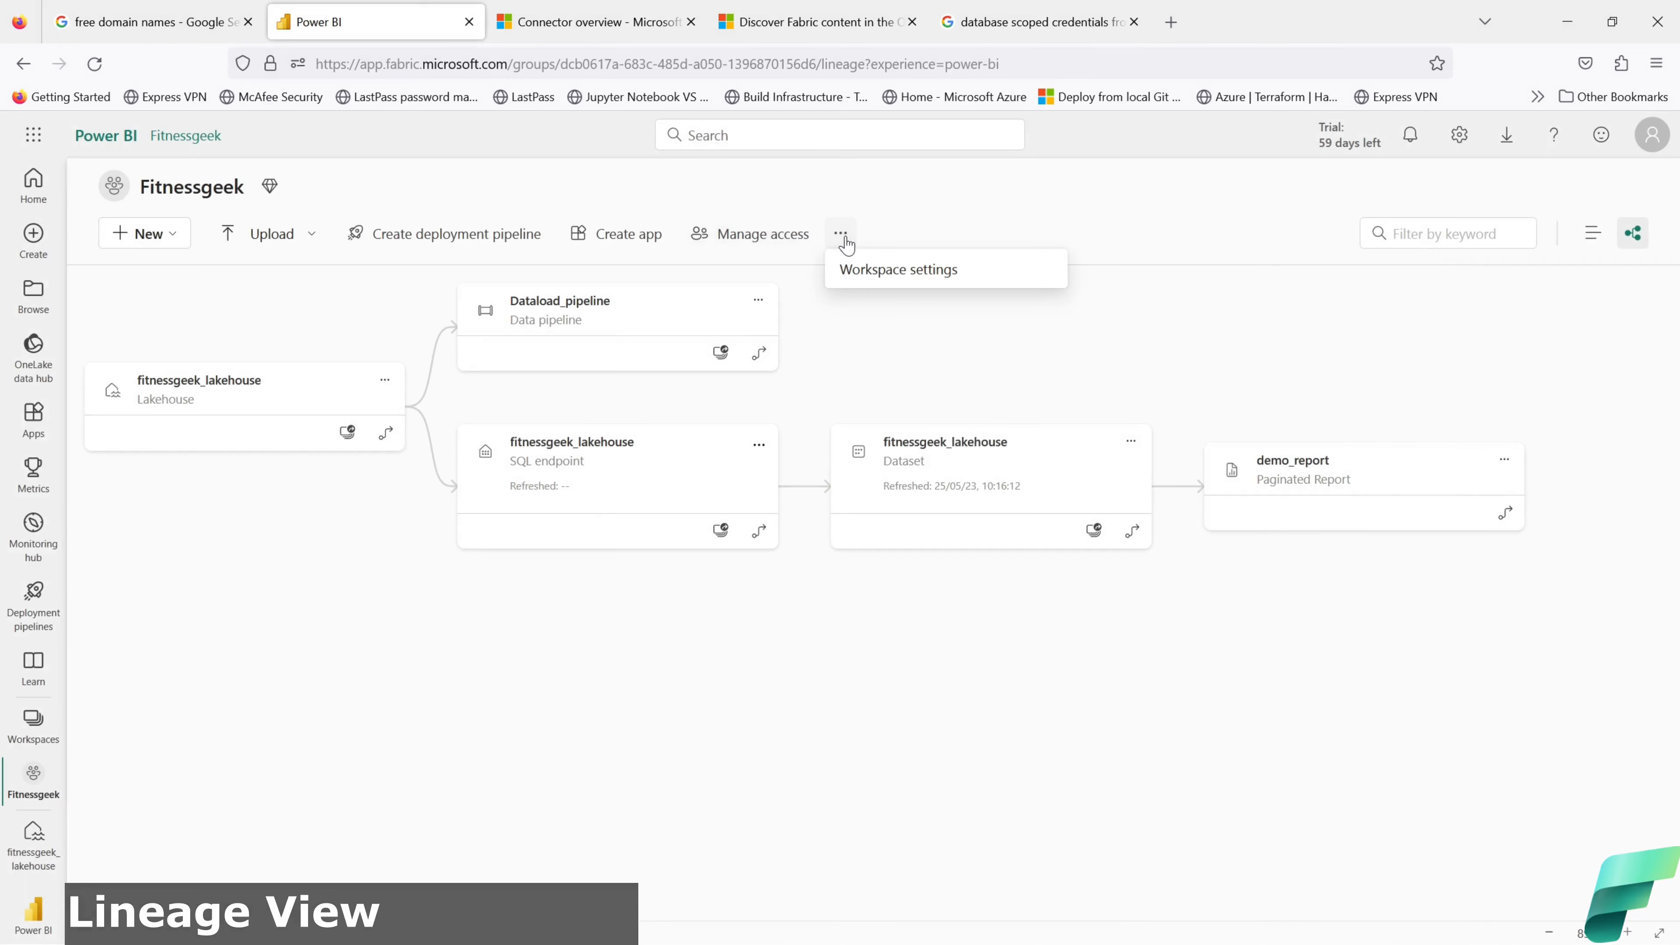
left_click(873, 277)
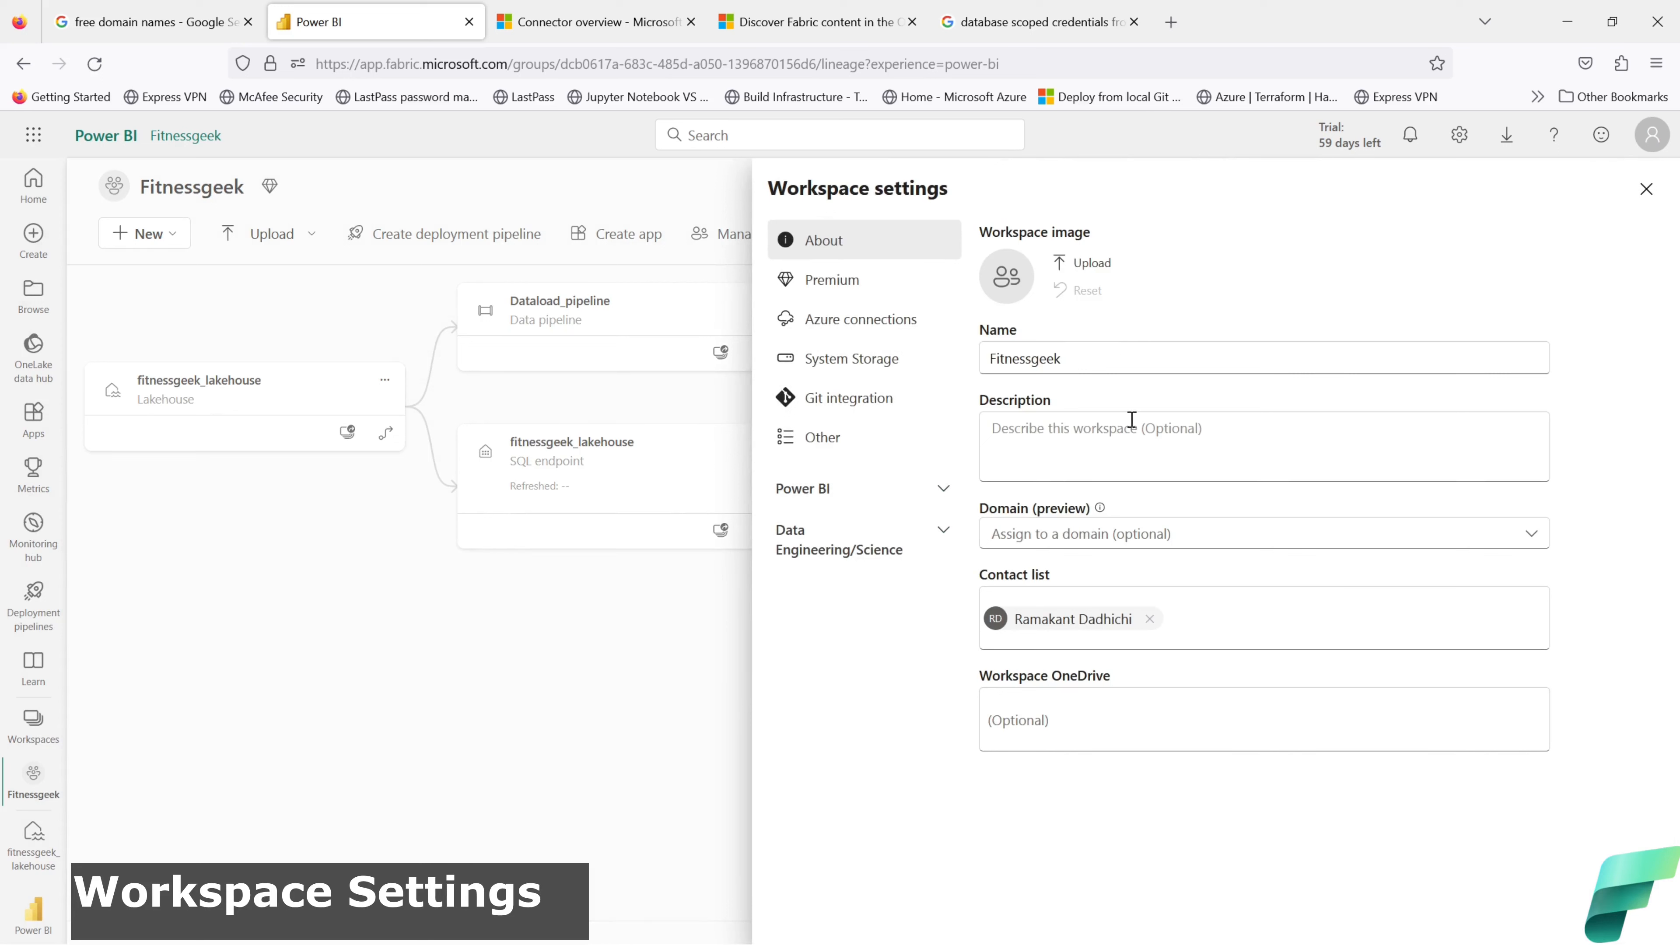
left_click(827, 290)
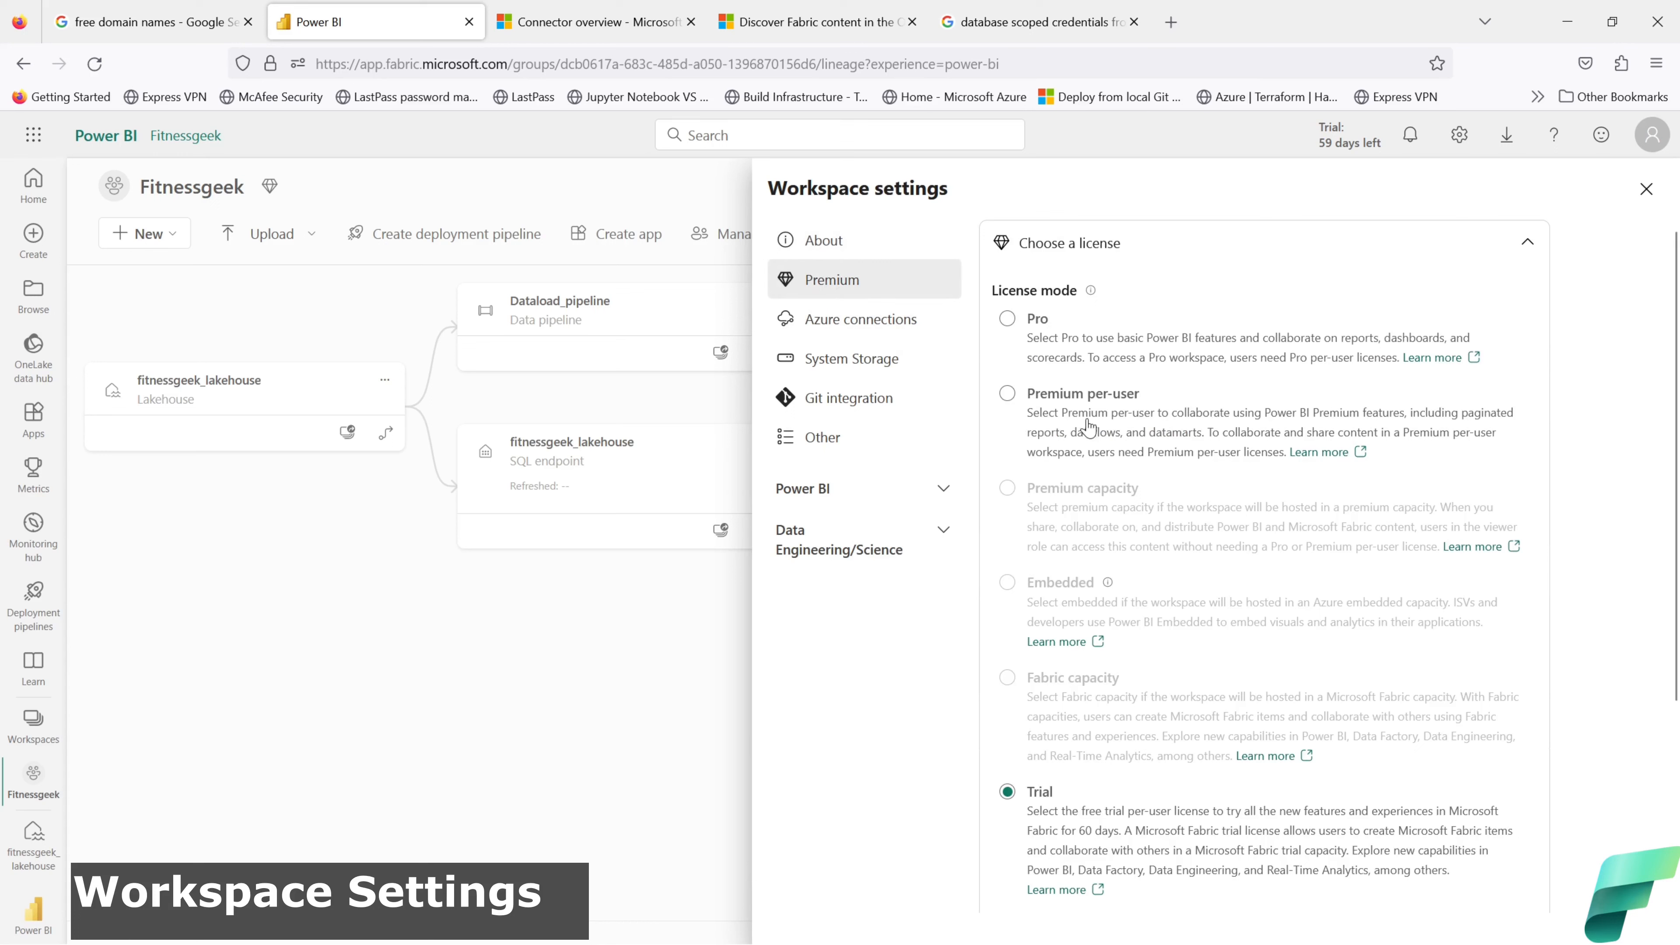
left_click(885, 327)
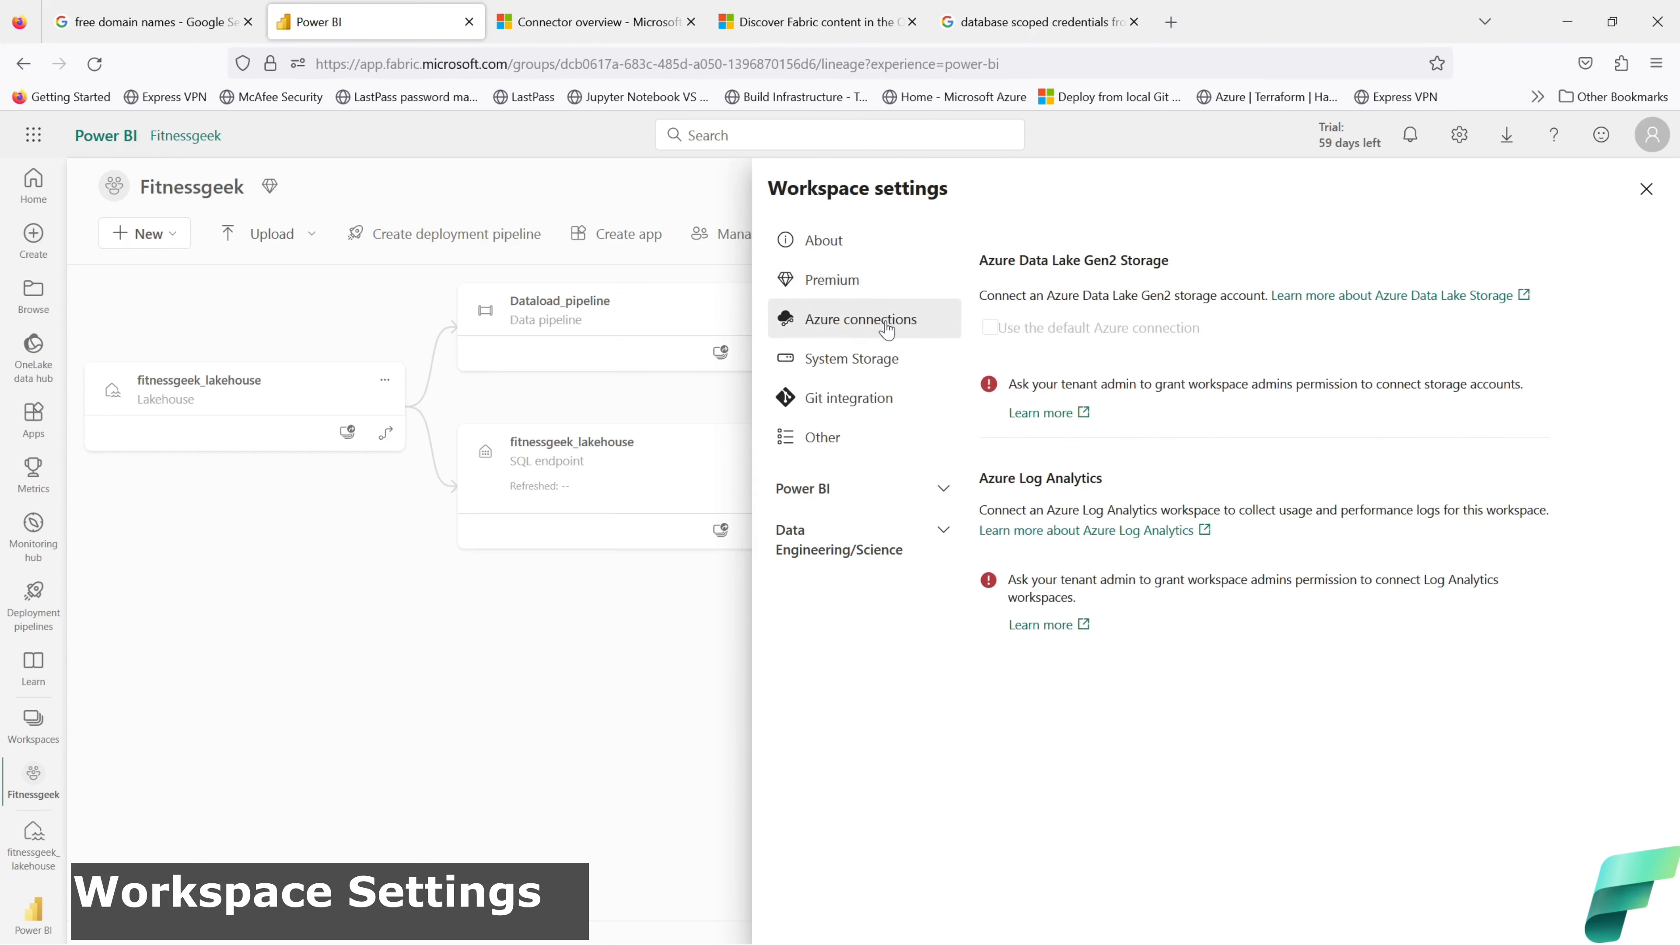
left_click_drag(1170, 264, 979, 270)
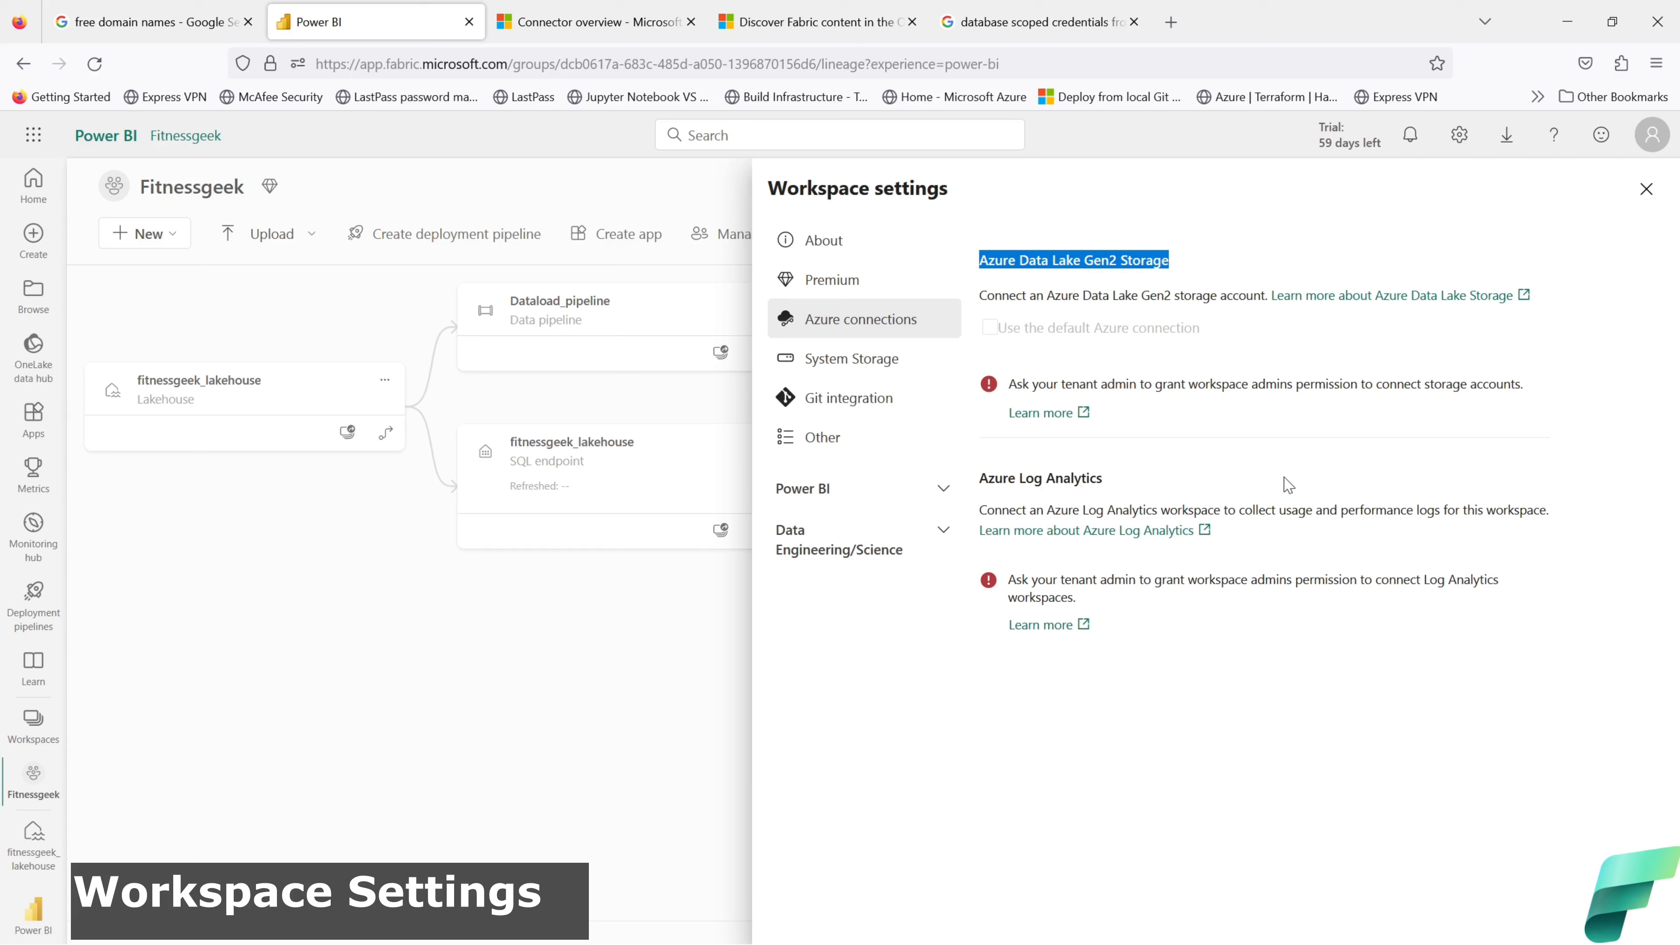
Step: Check system storage showing 9 GB available, then move to Git integration
left_click(852, 364)
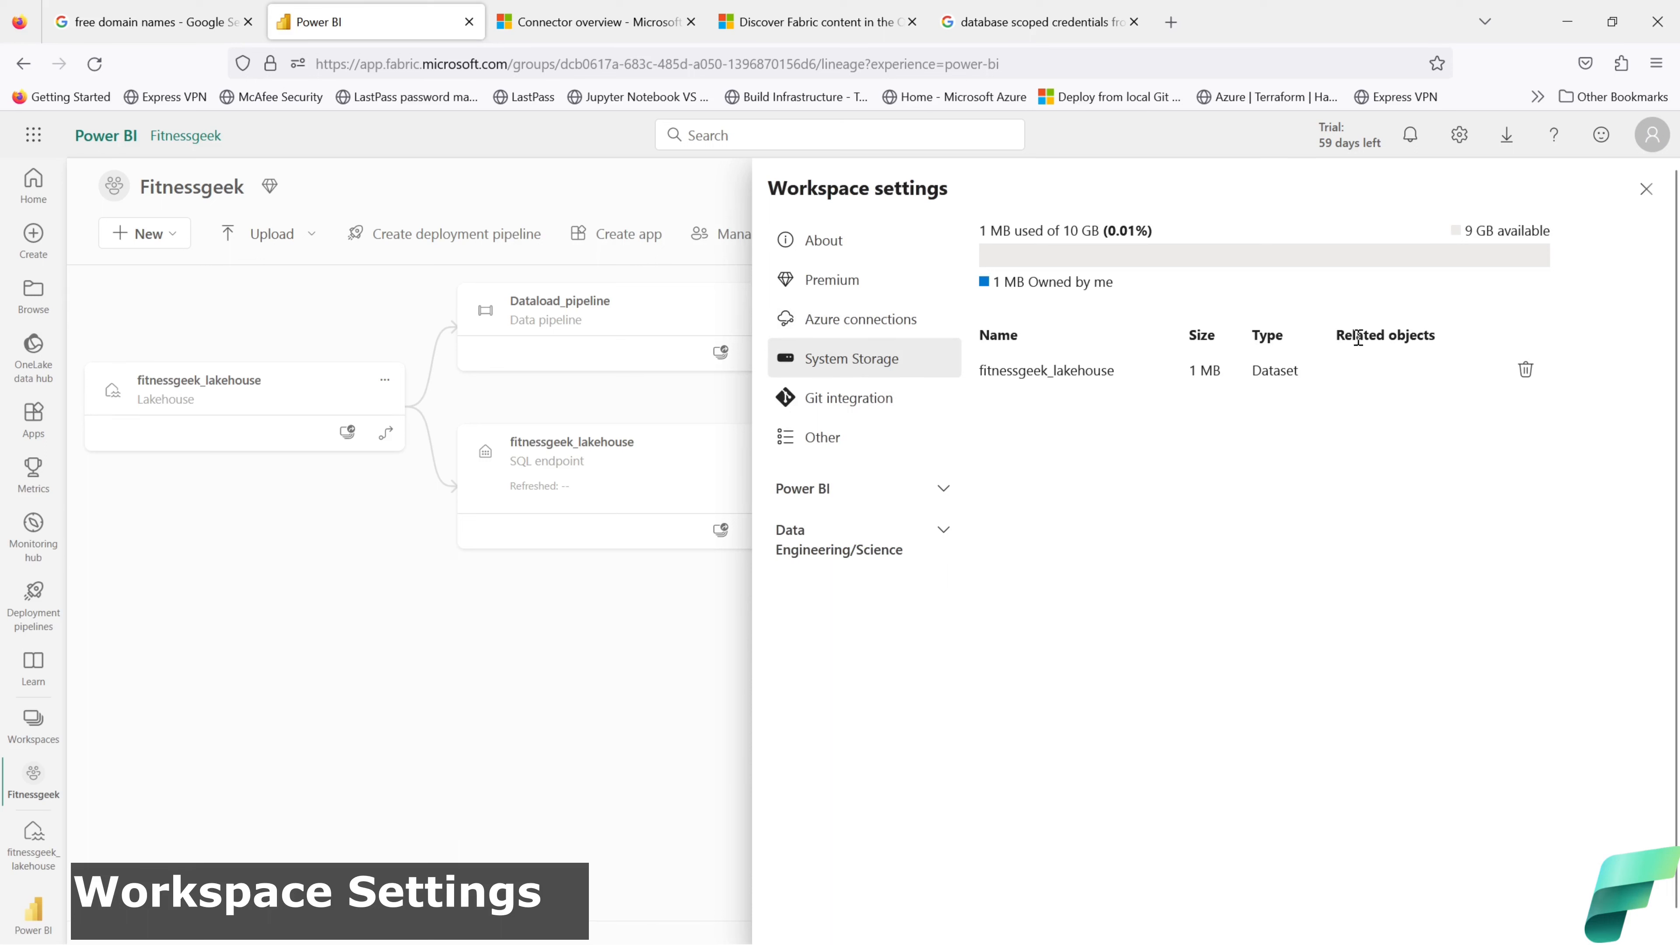
left_click_drag(1563, 231, 1467, 229)
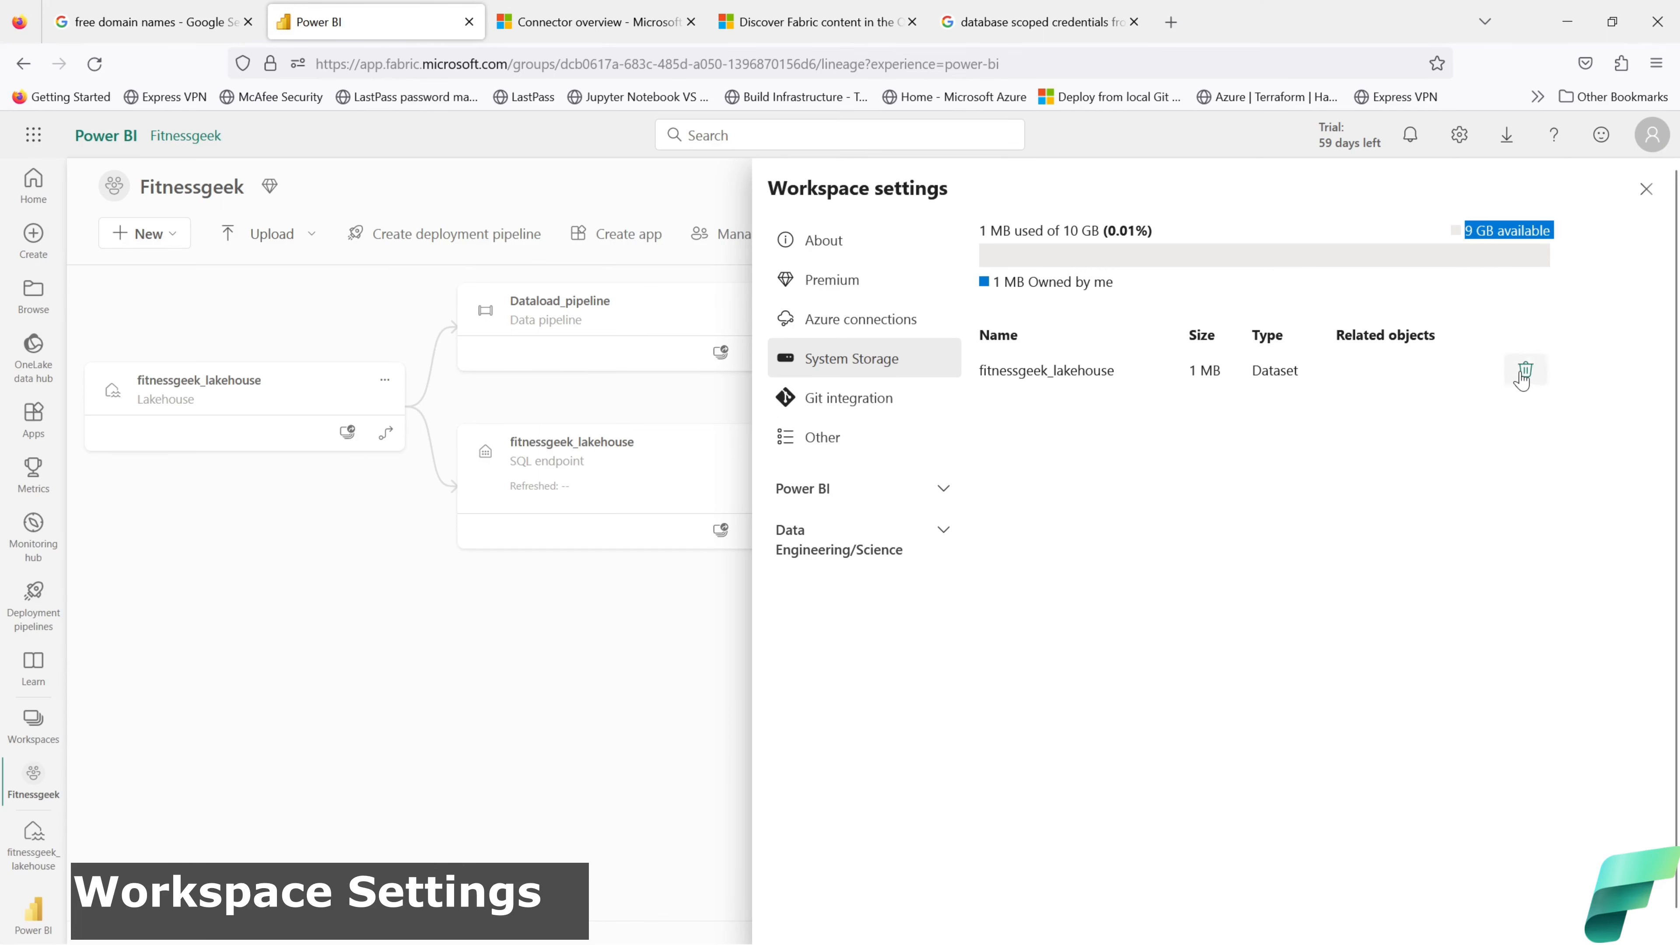
left_click(873, 400)
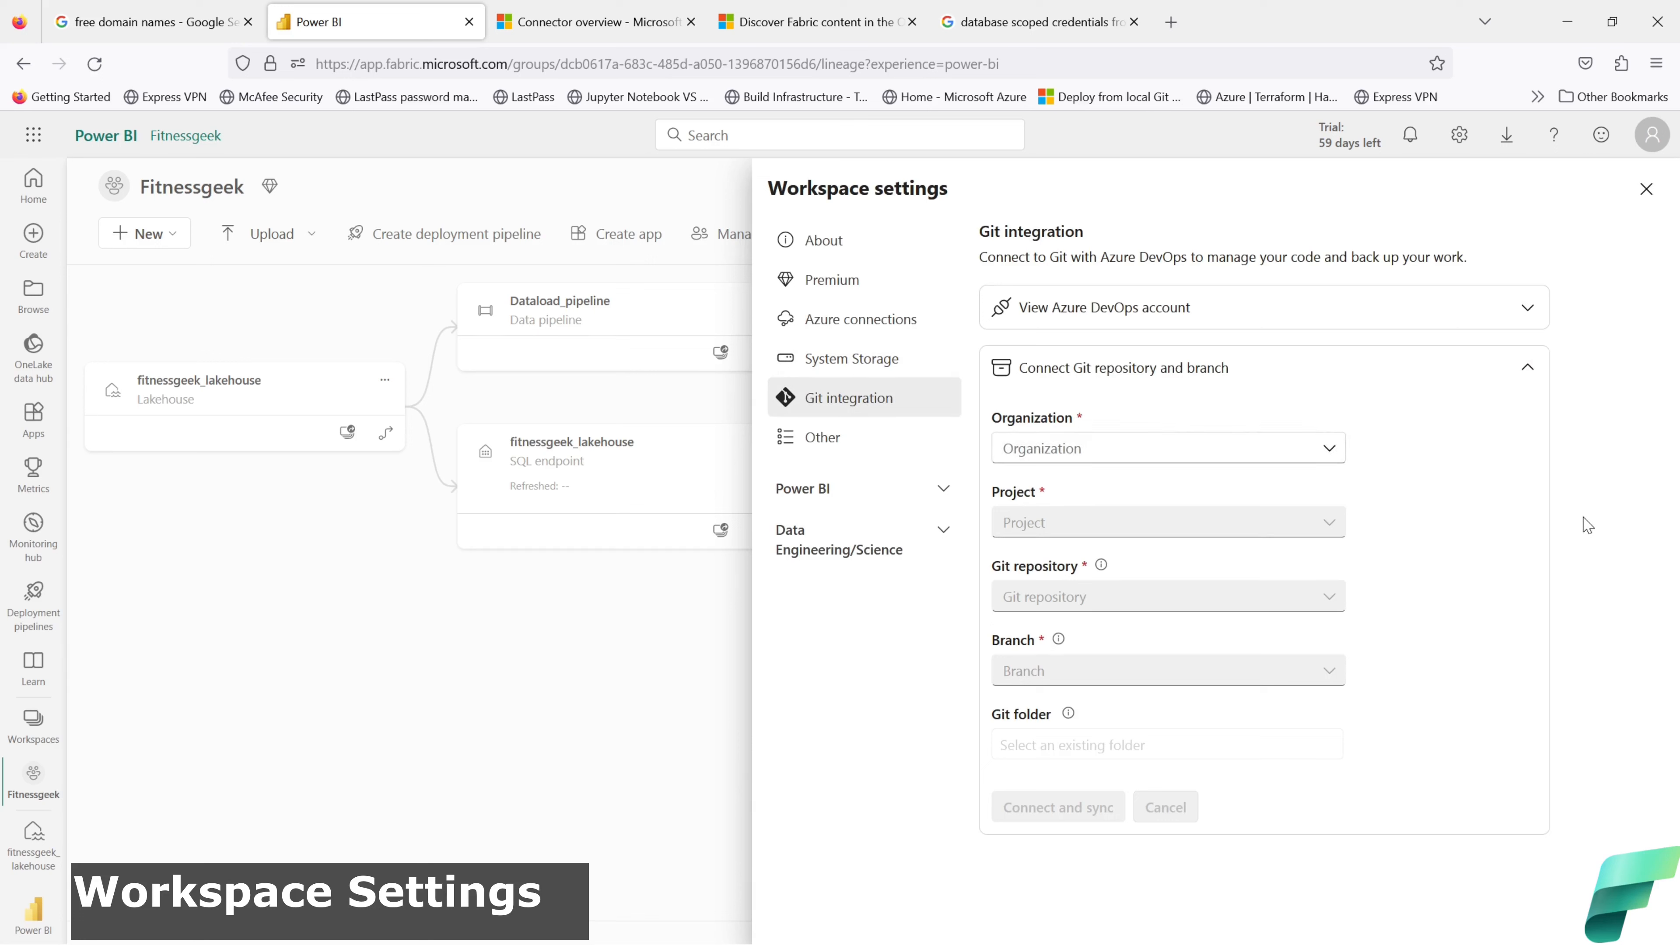
Step: Expand and collapse the Azure DevOps account details twice, then view the Other settings page
left_click(1482, 318)
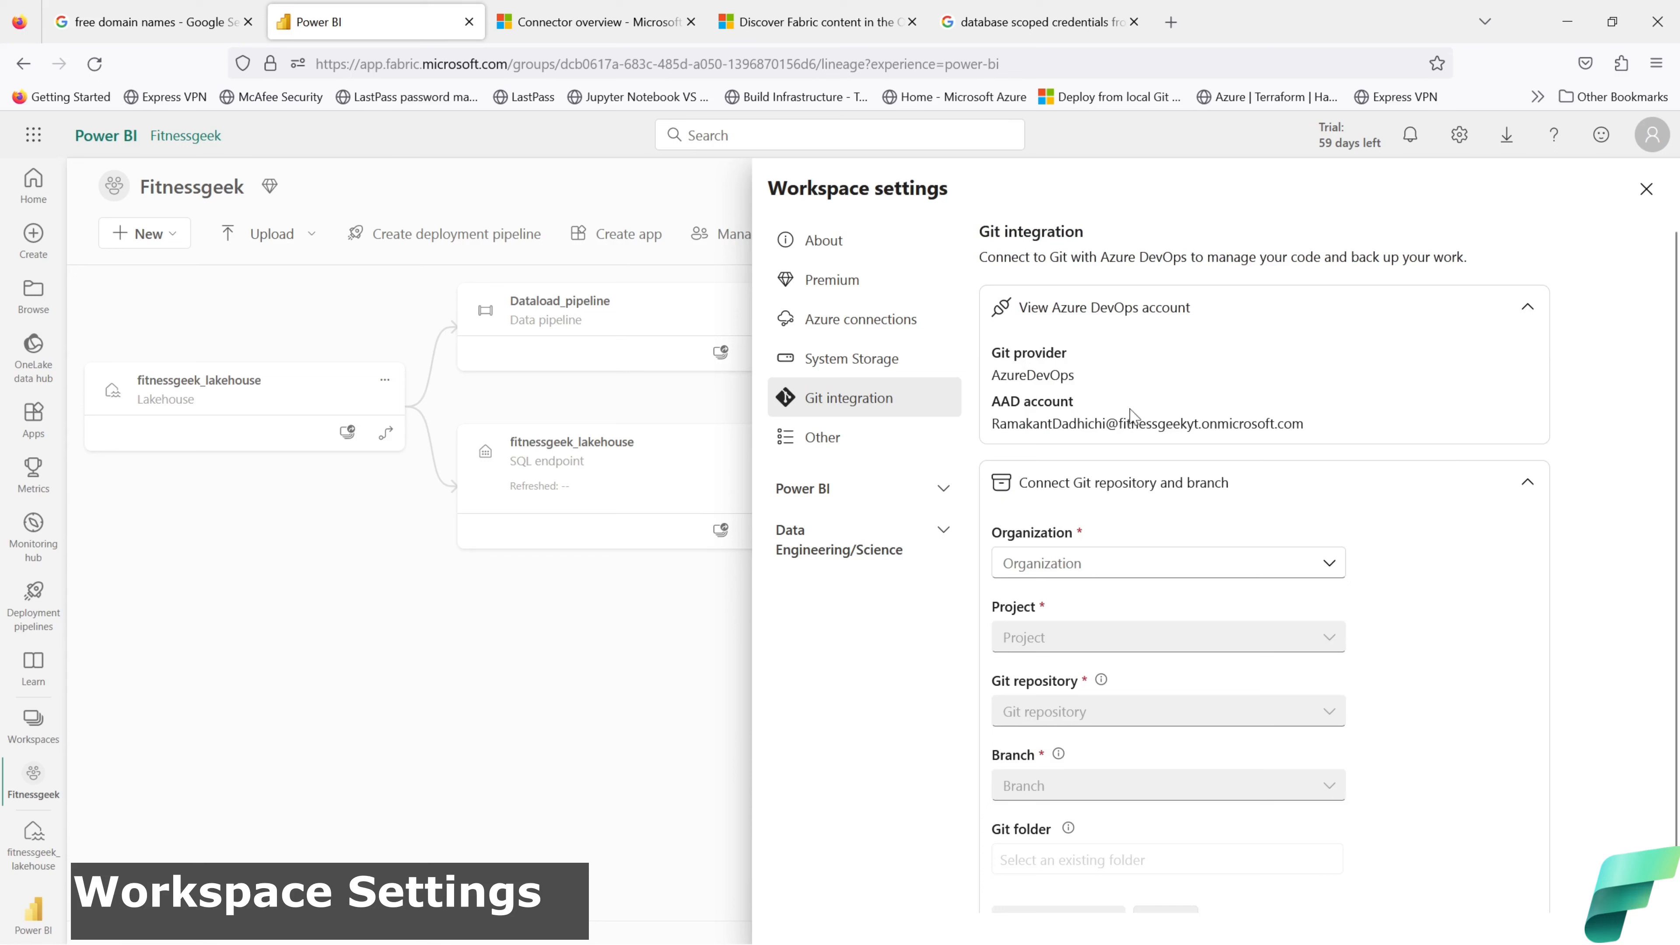
left_click(1528, 308)
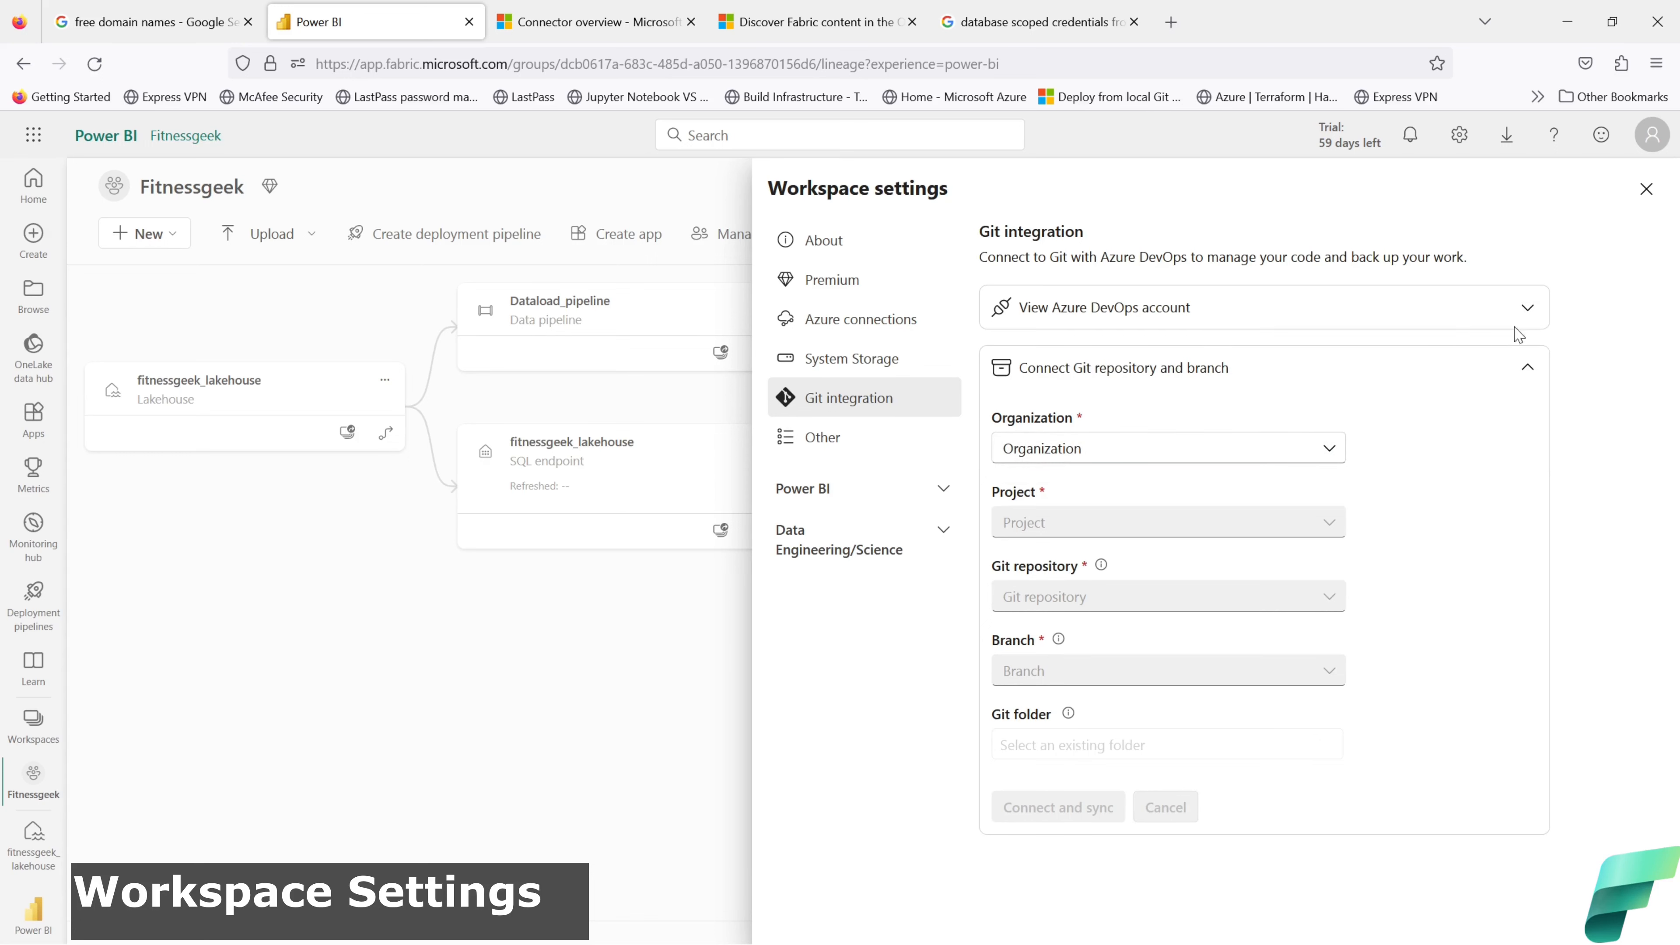
left_click(1527, 308)
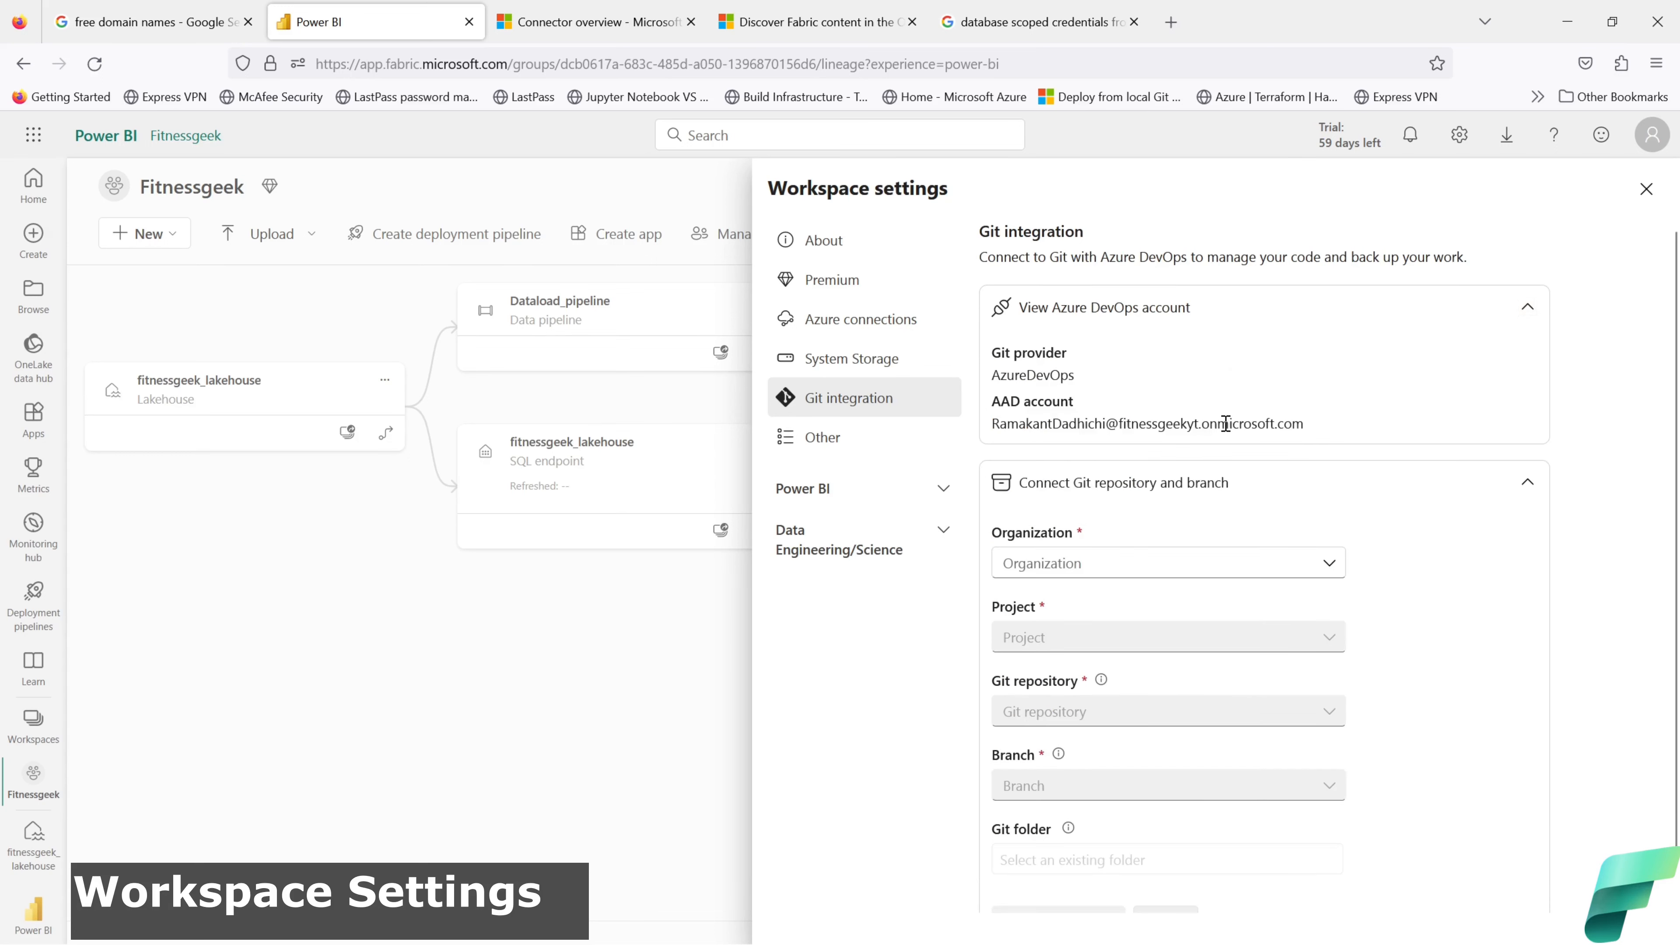
left_click(1528, 308)
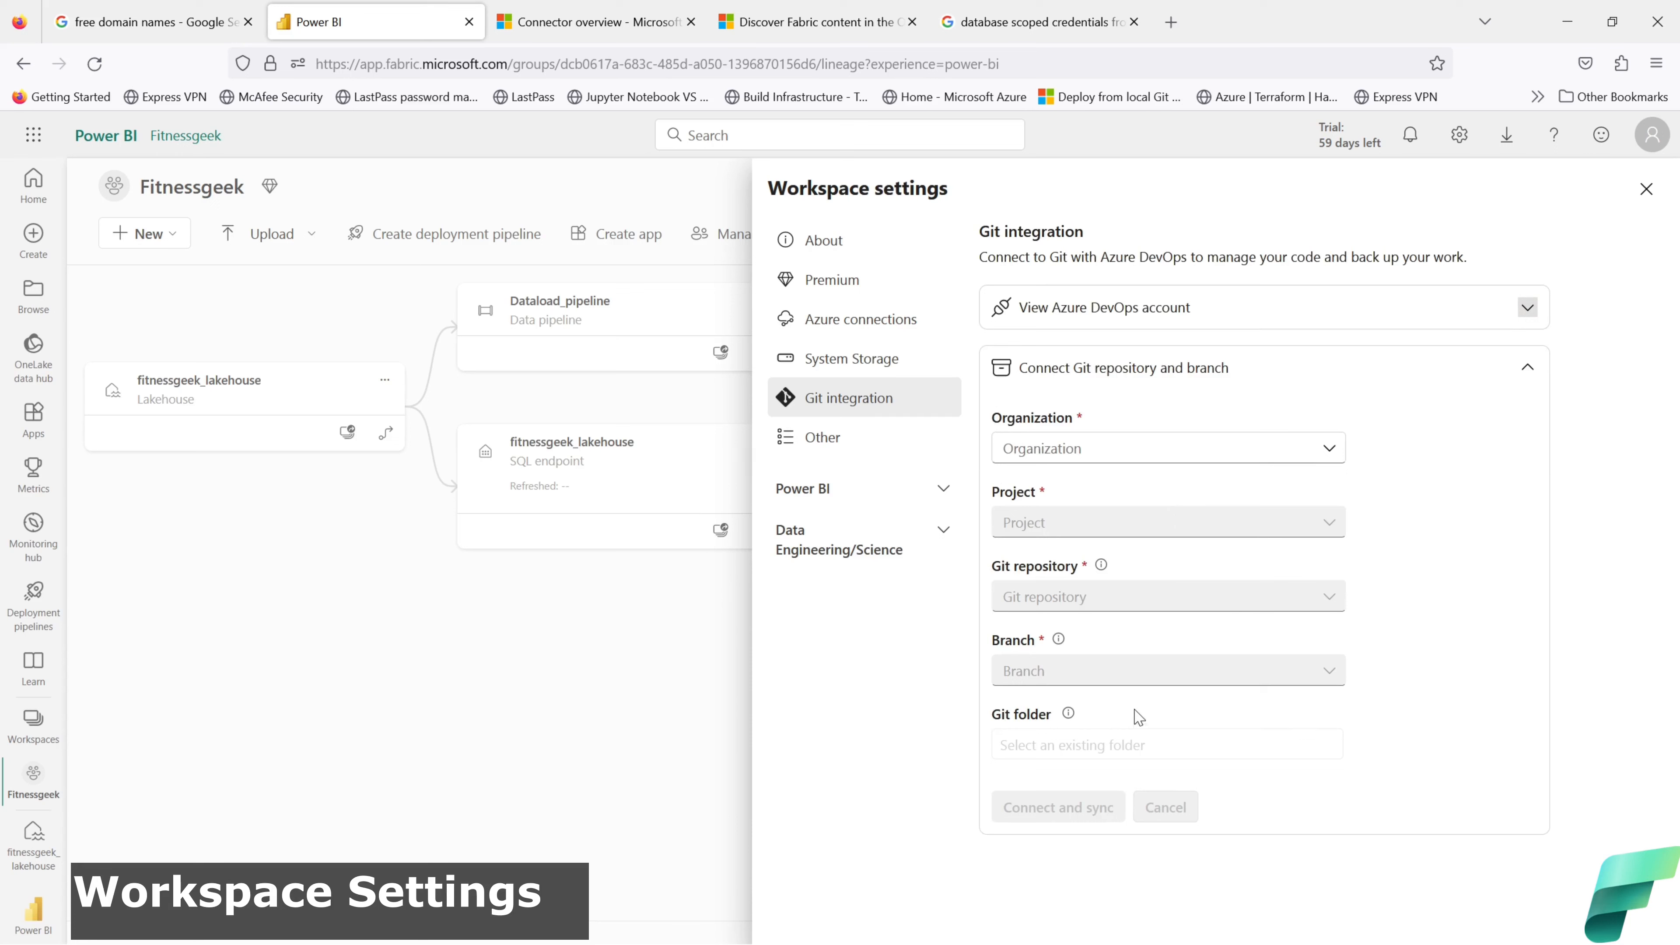
left_click(813, 443)
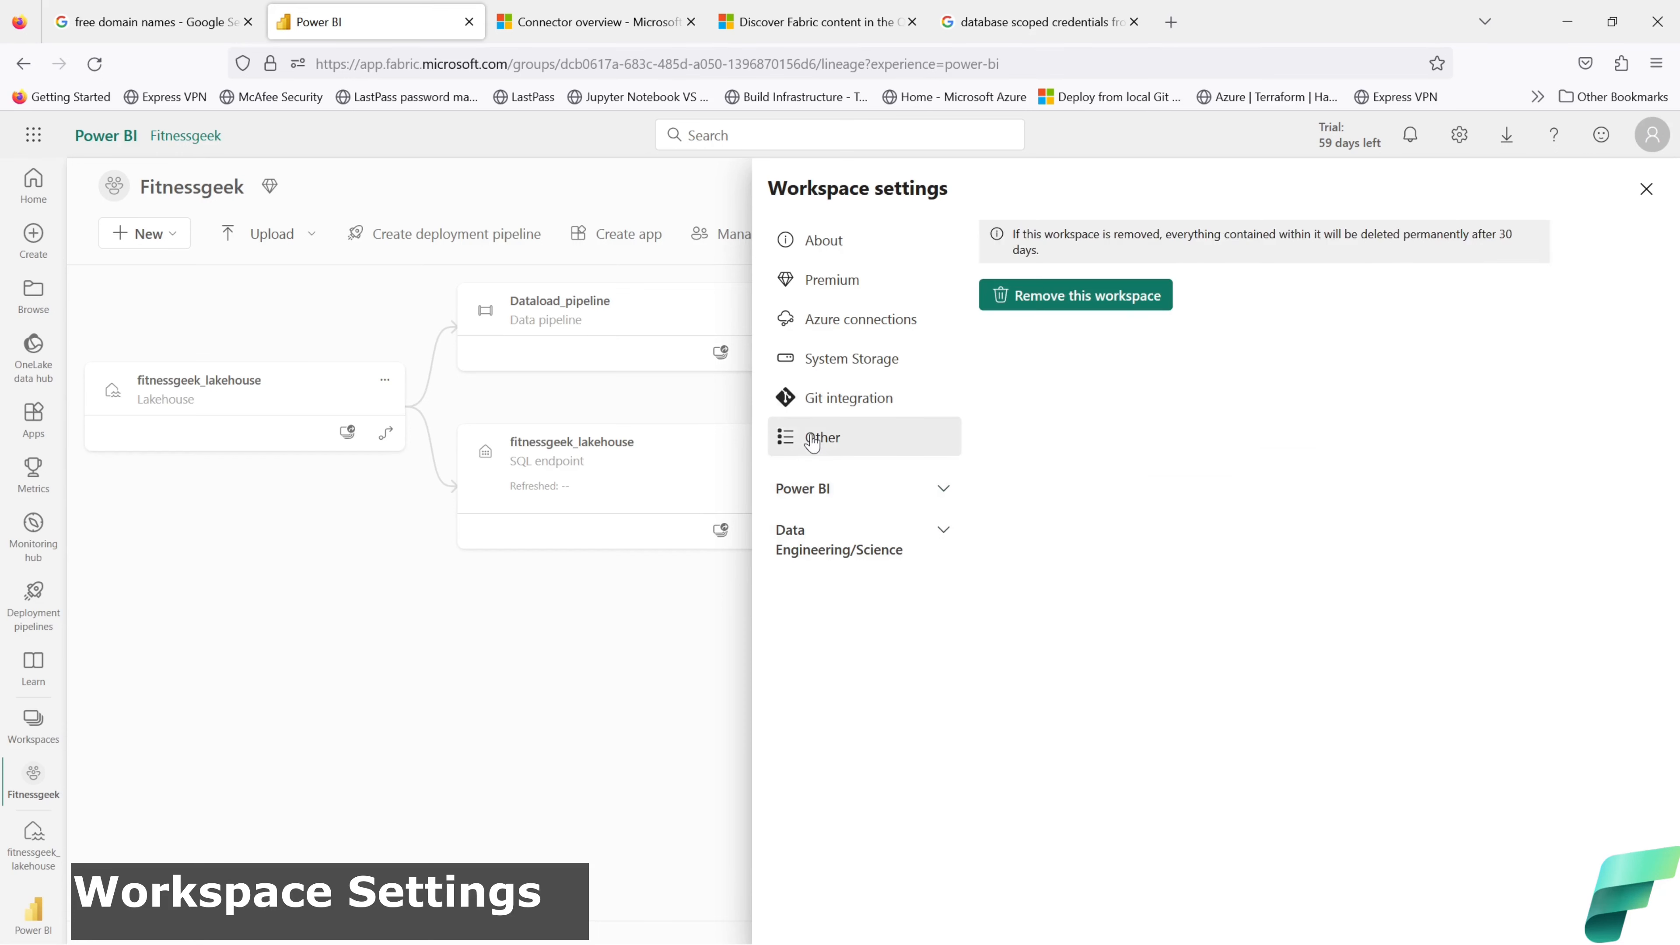
Step: Open Data Engineering/Science Spark compute settings and look through the Starter pool configuration
left_click(946, 493)
left_click(948, 501)
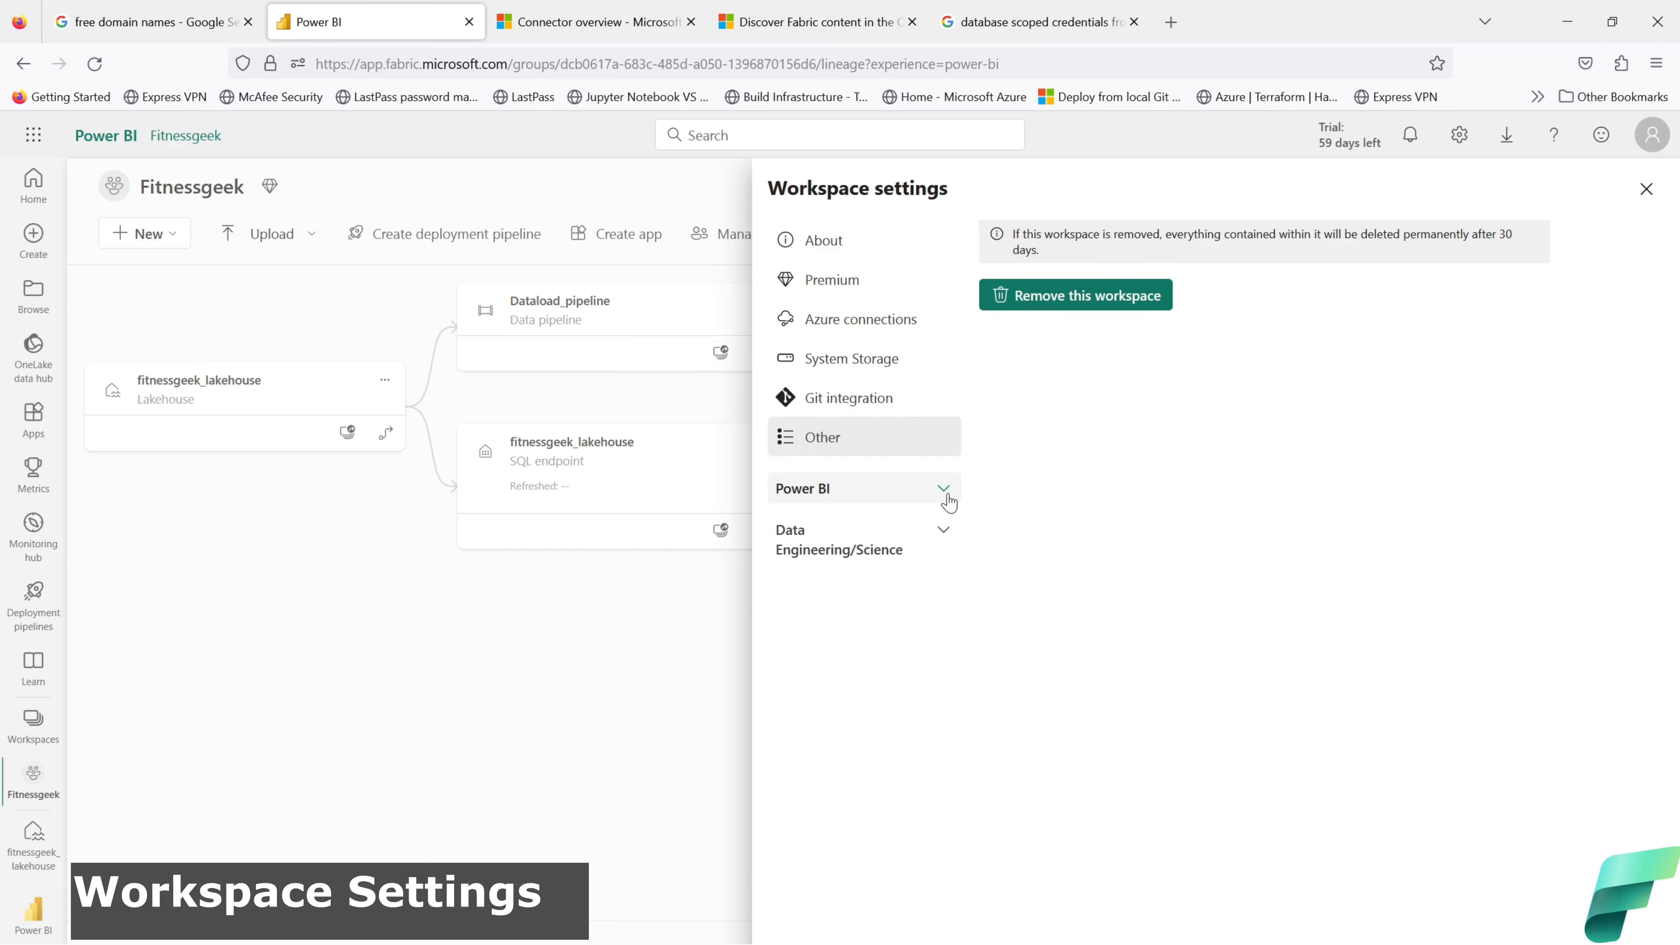
left_click(942, 541)
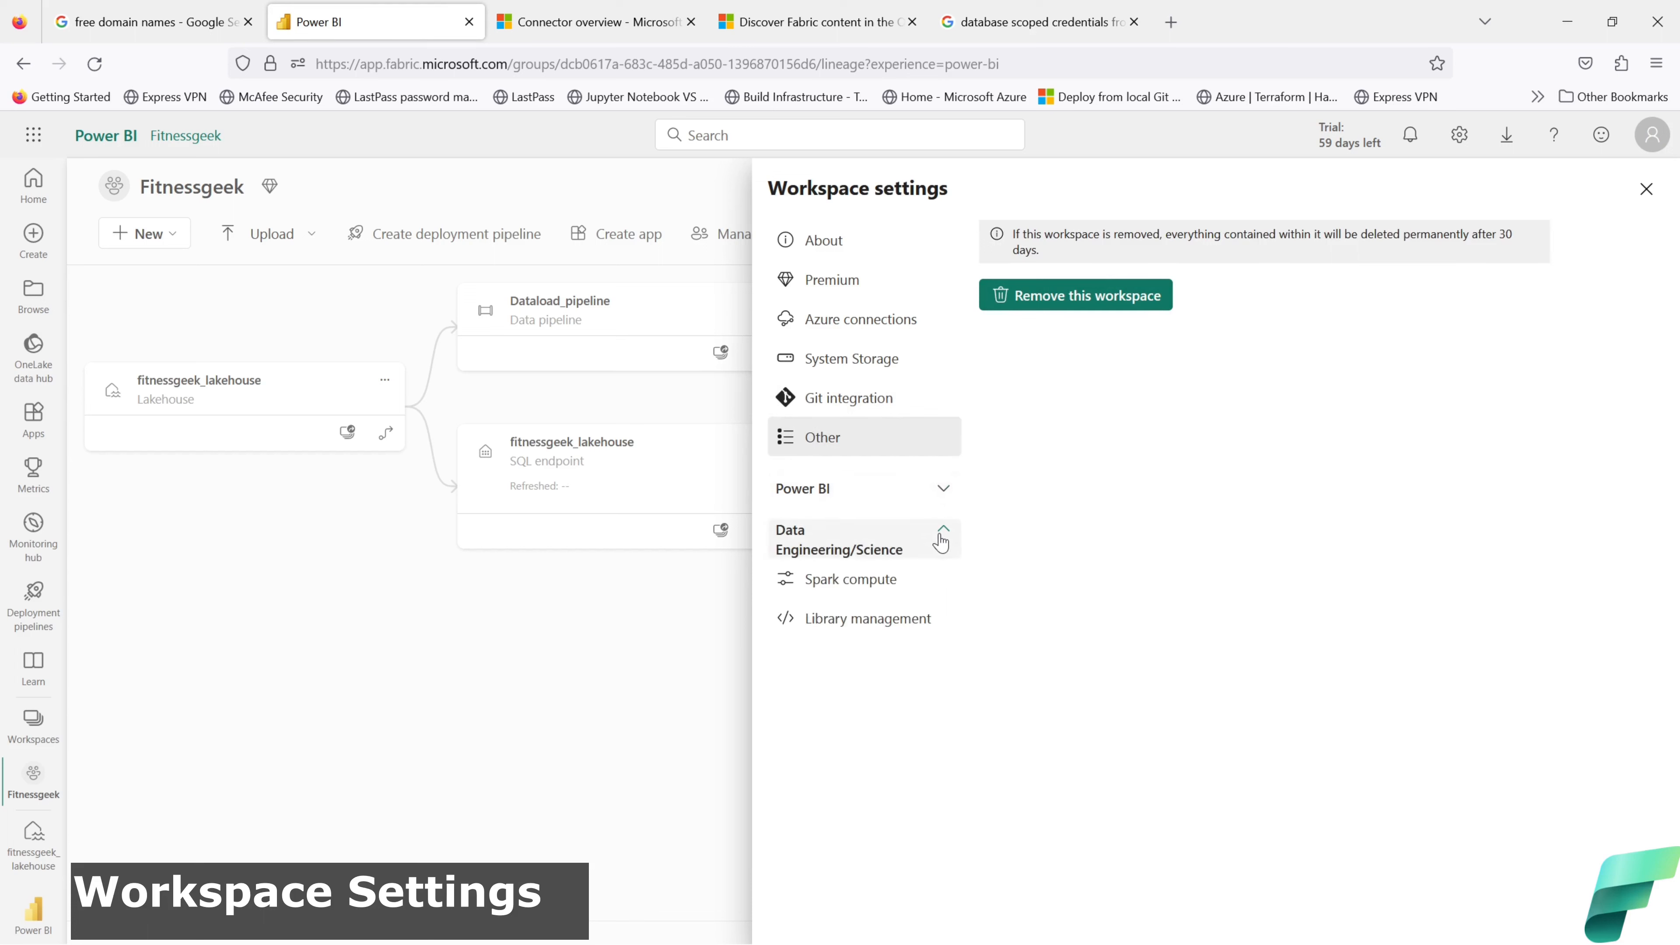
left_click(877, 586)
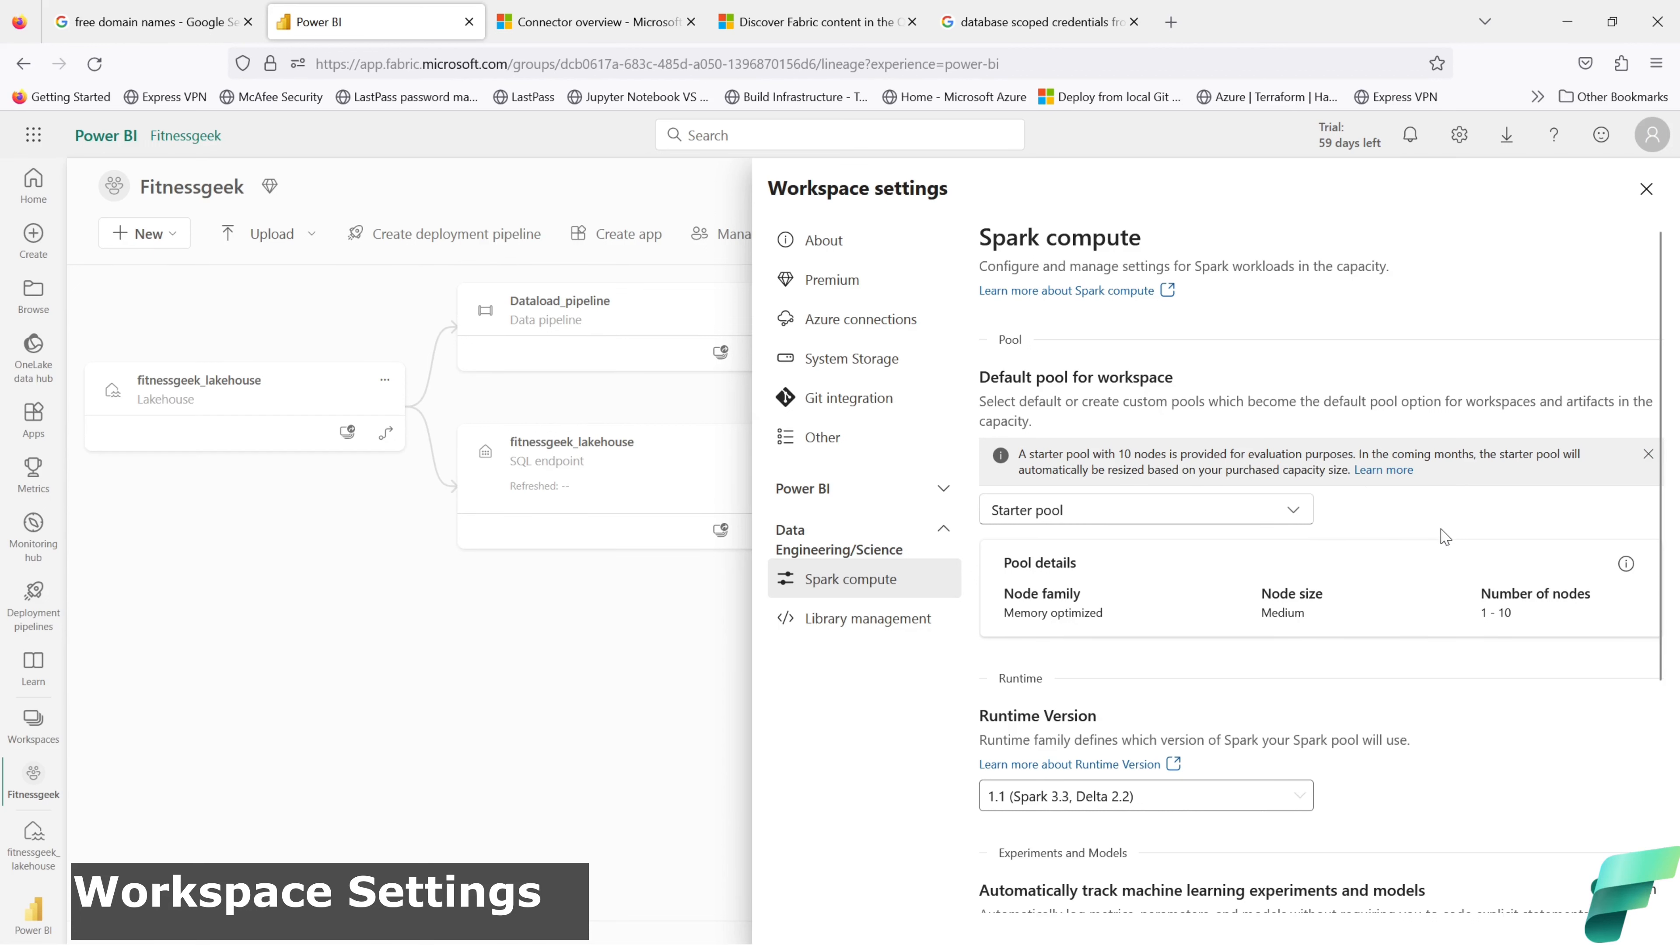
scroll(1444, 533, "down", 2)
scroll(1444, 537, "down", 3)
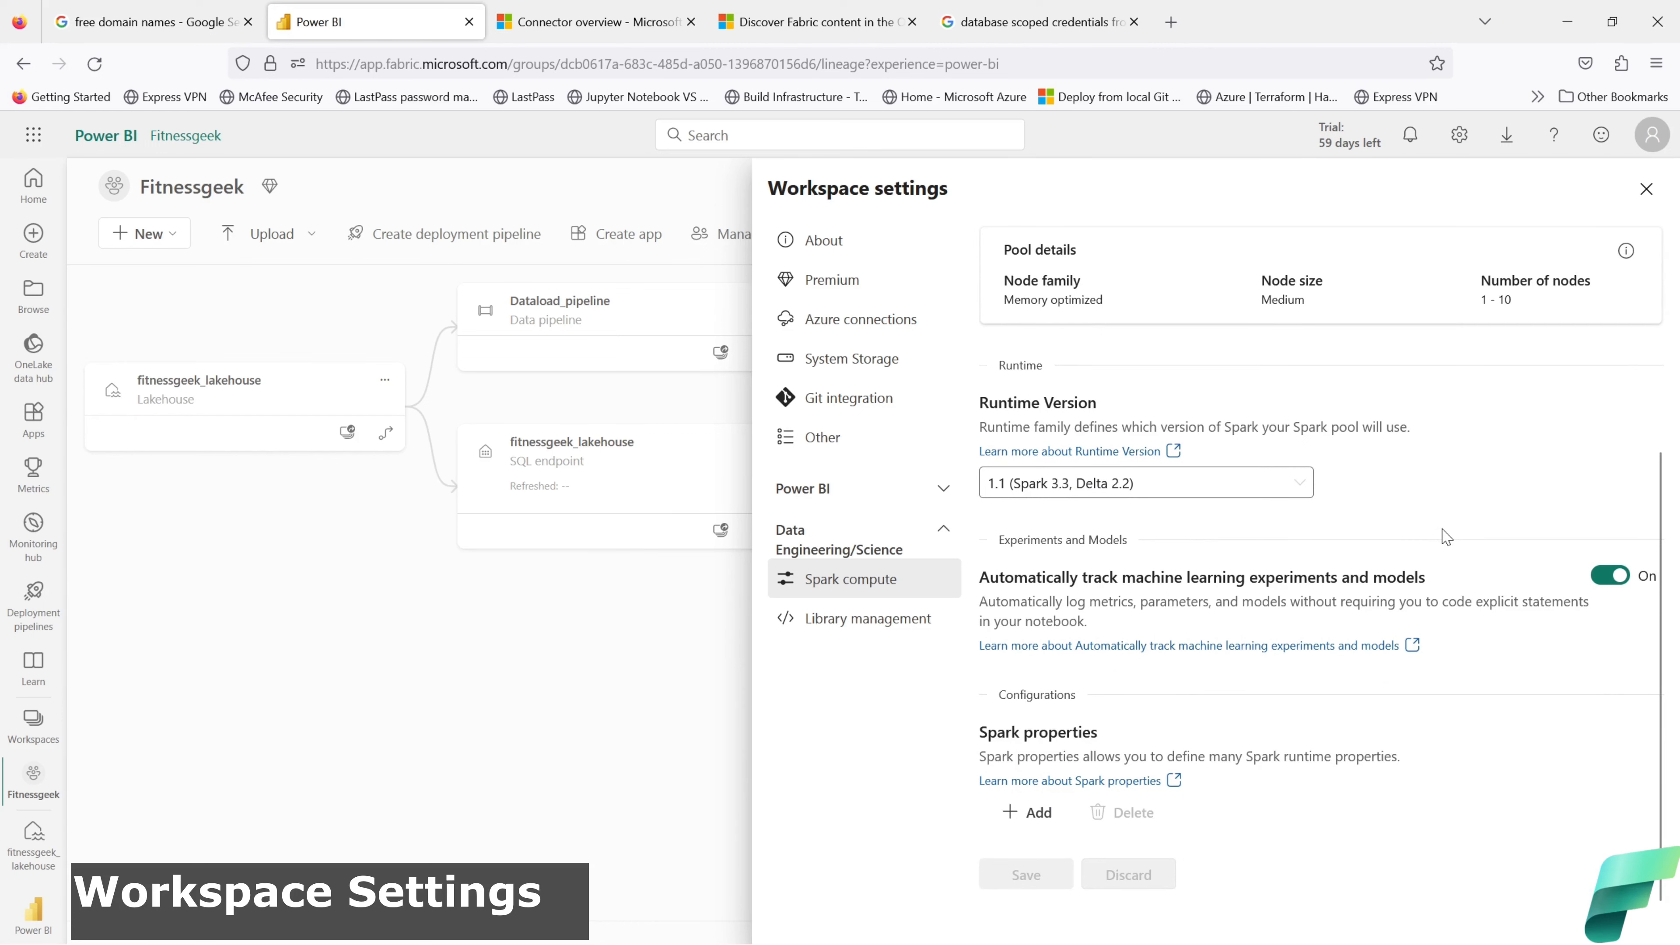
scroll(1444, 536, "up", 3)
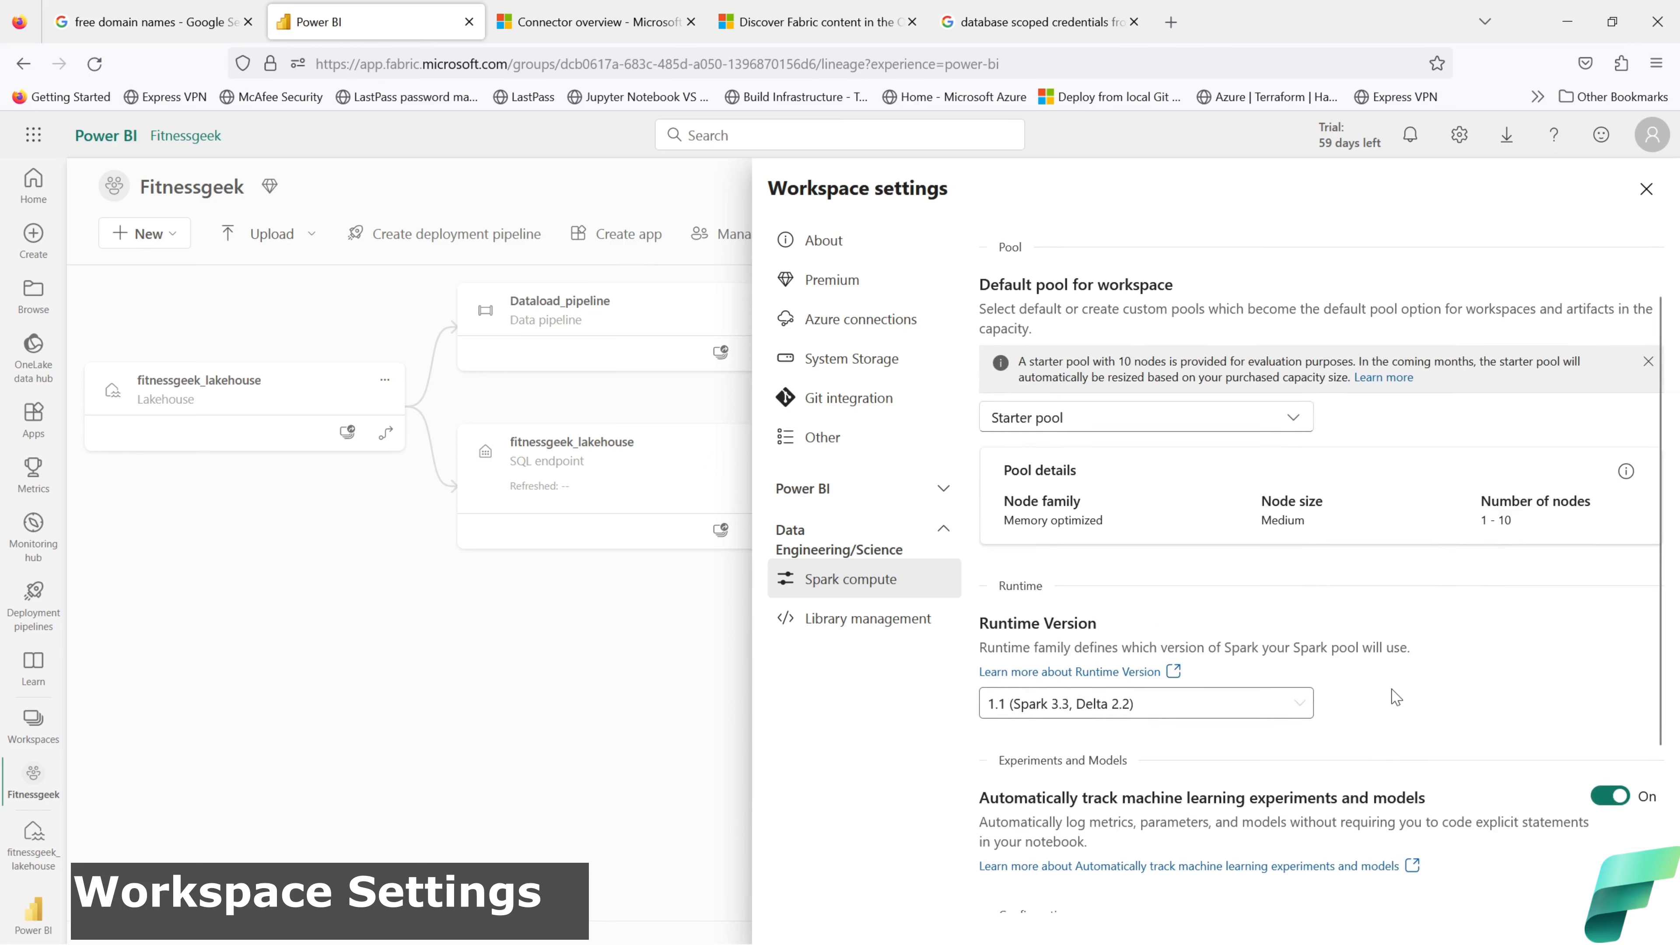
Step: Check the runtime version list (1.1, Spark 3.3, Delta 2.2), then open Library management
left_click(1299, 707)
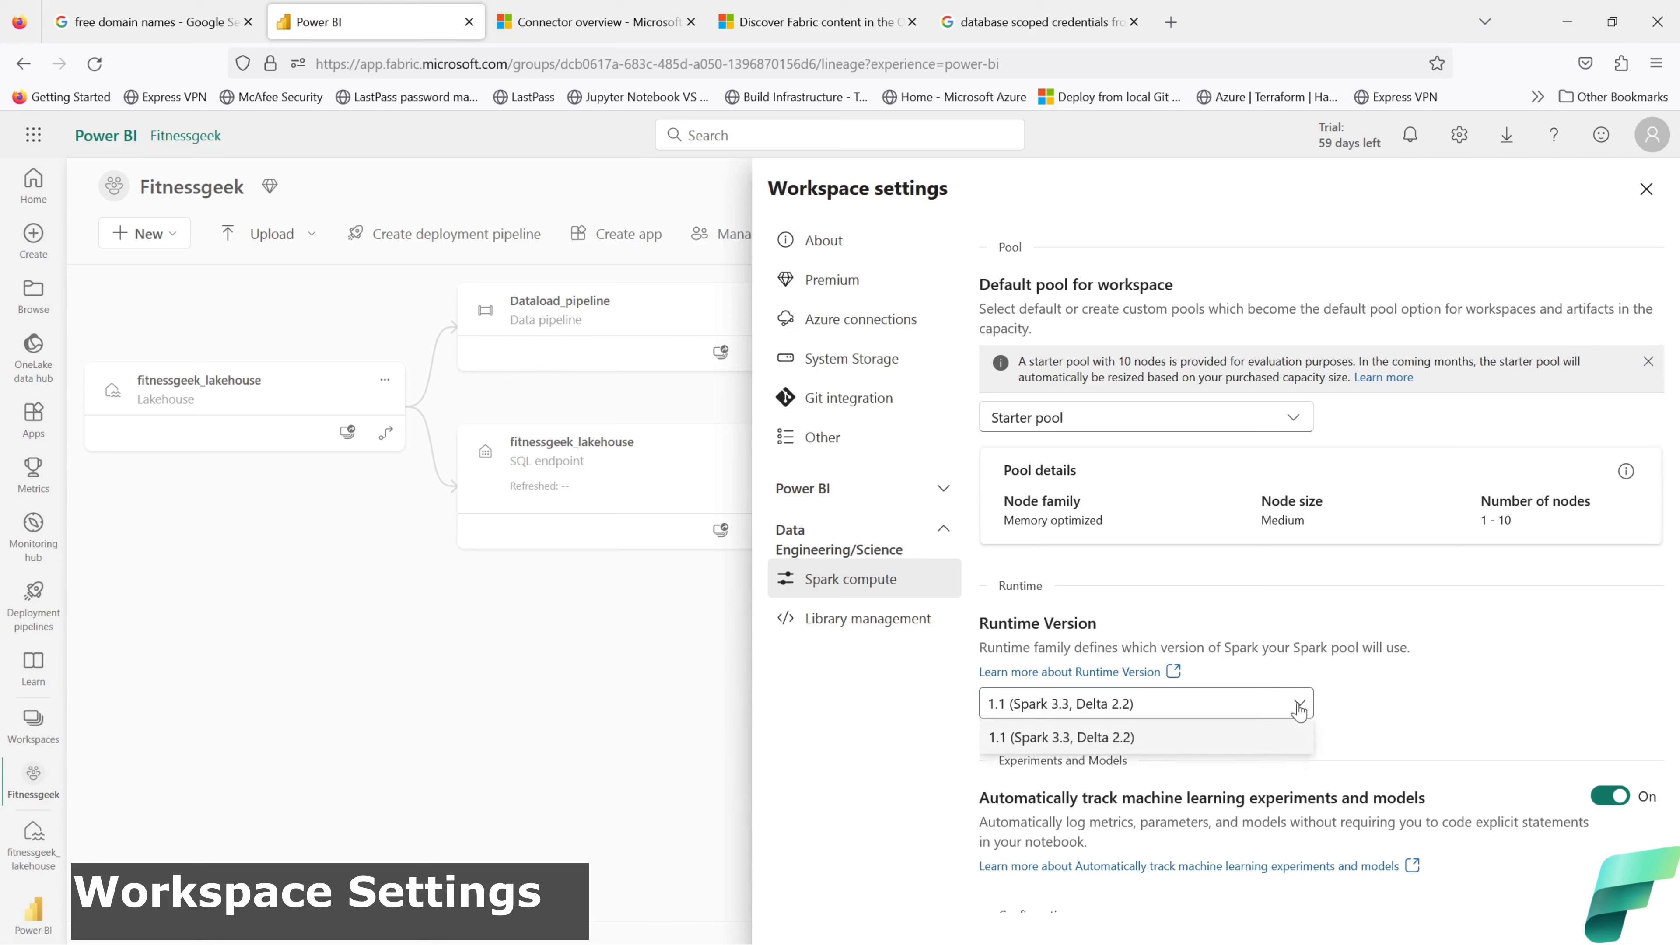
left_click(1299, 706)
left_click(1299, 707)
left_click(1299, 707)
left_click(889, 629)
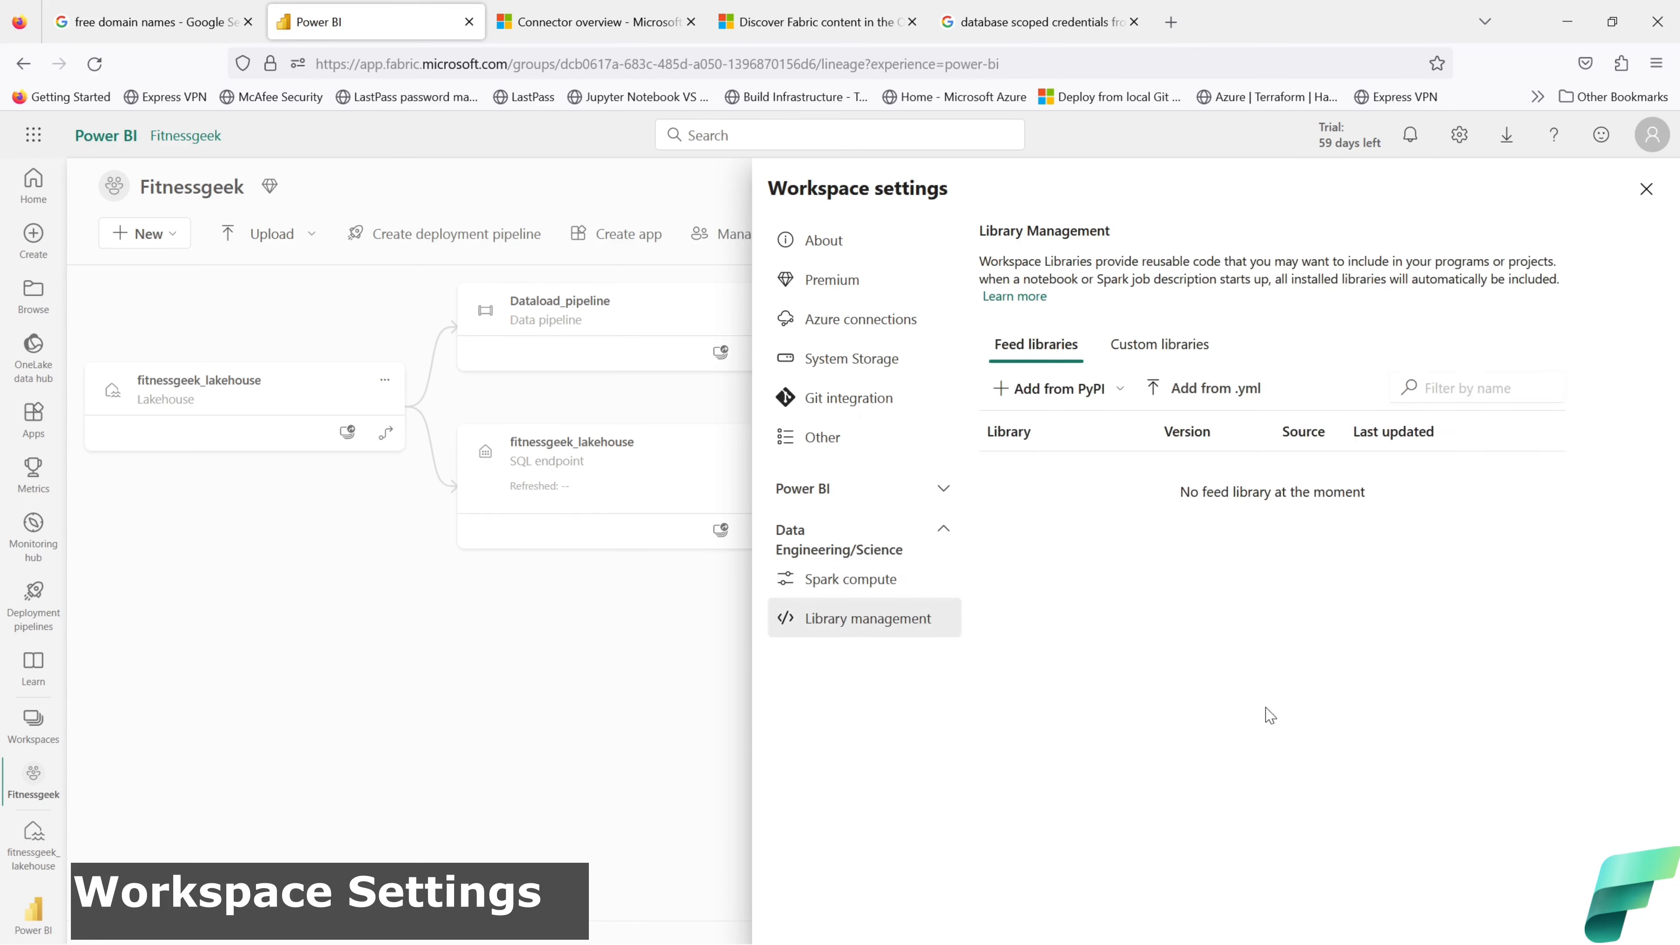
Step: Glance at custom libraries, then return to the Spark compute settings and scroll through them
left_click(1159, 348)
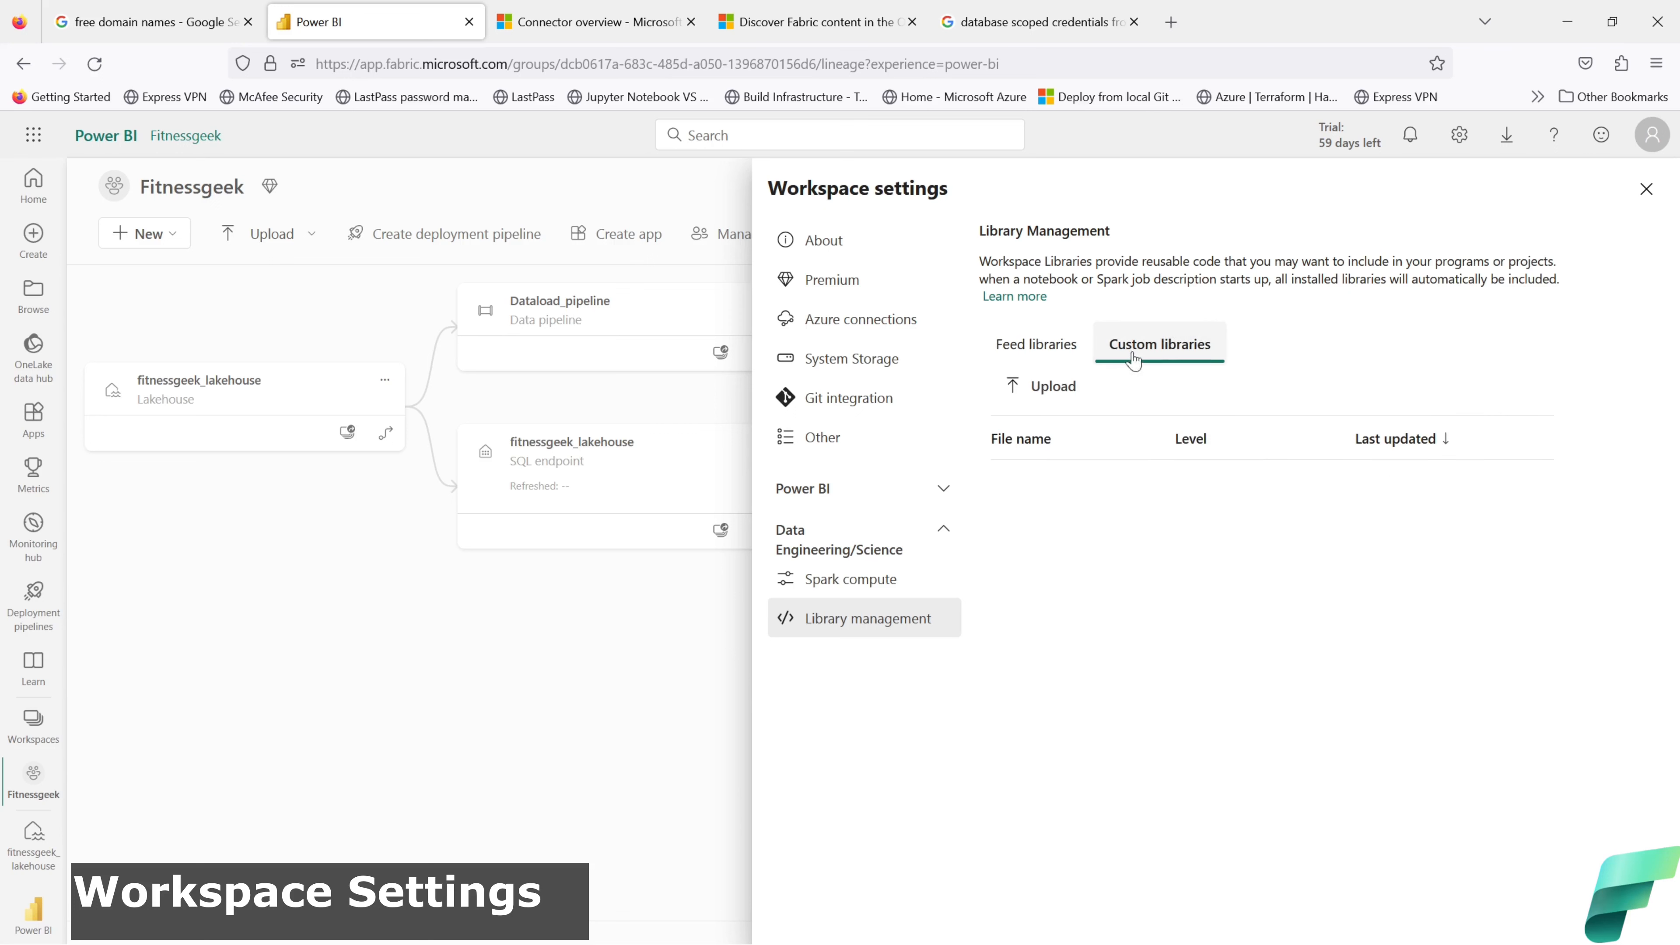
left_click(1062, 355)
left_click(863, 580)
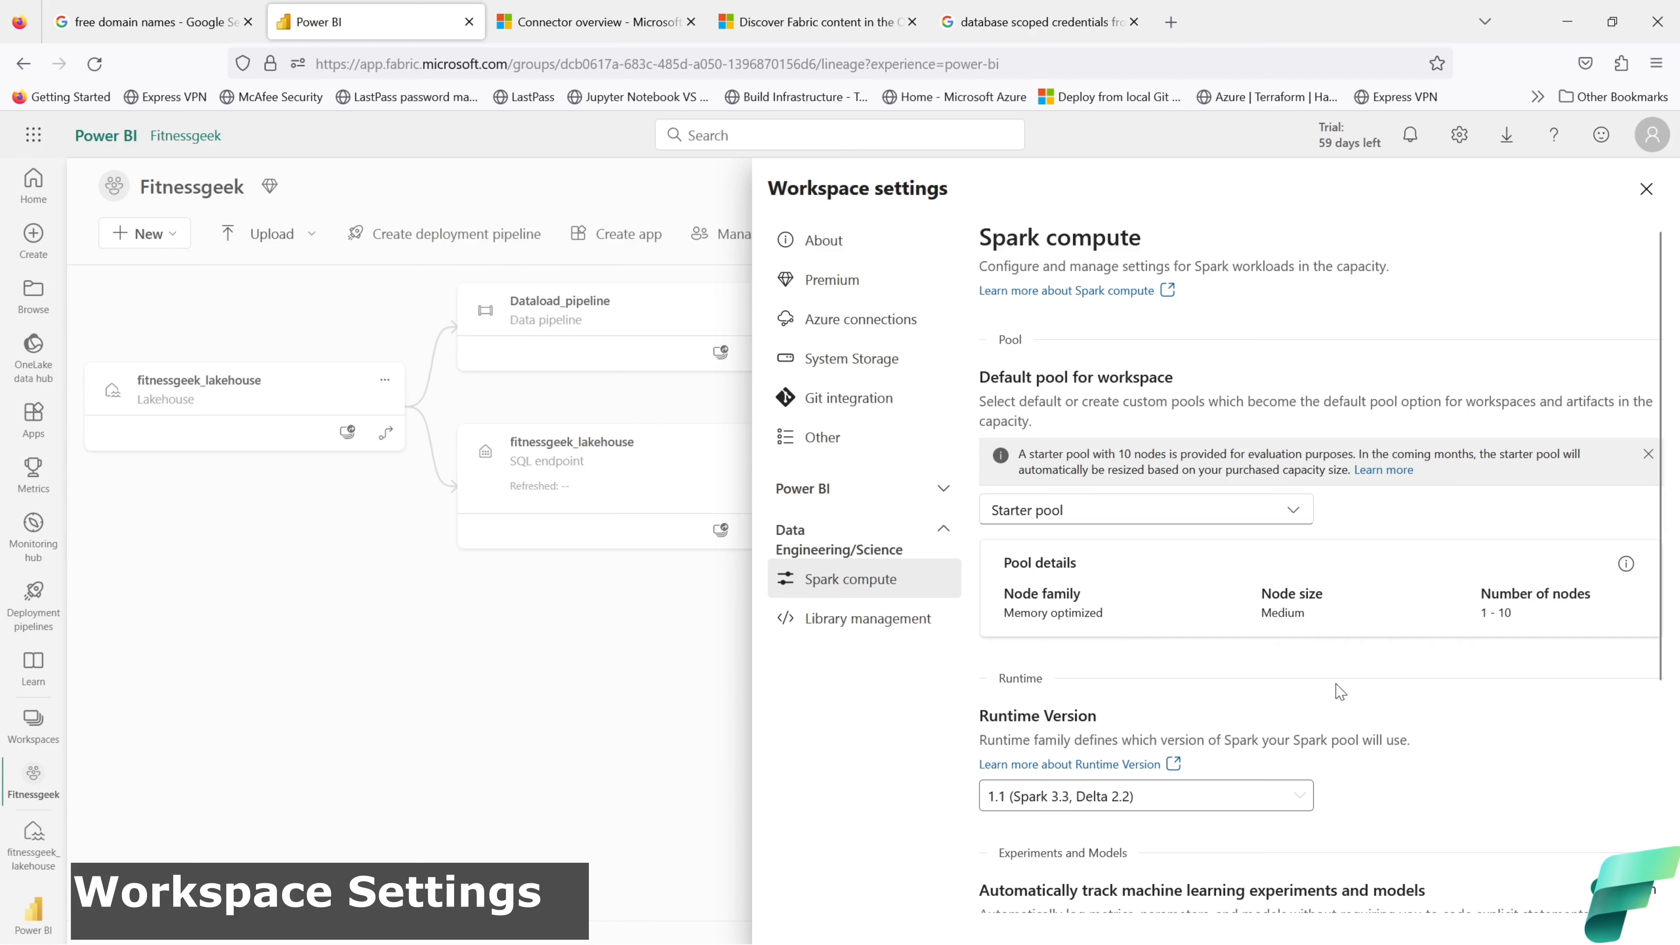
scroll(1382, 708, "down", 5)
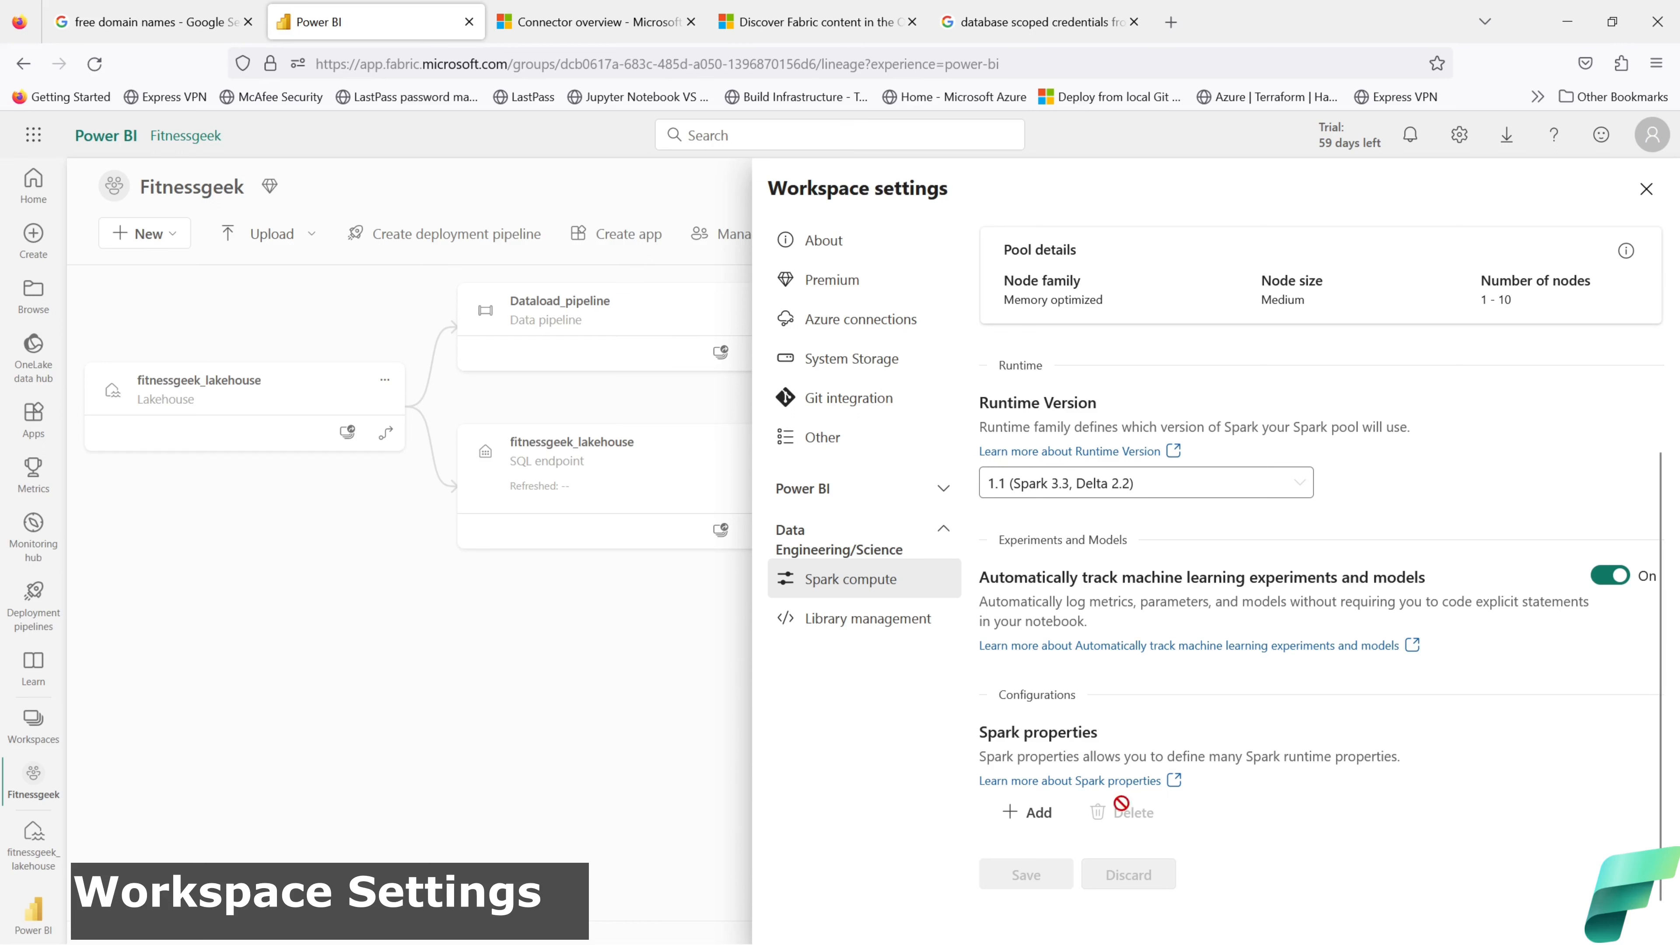
scroll(1039, 817, "up", 1)
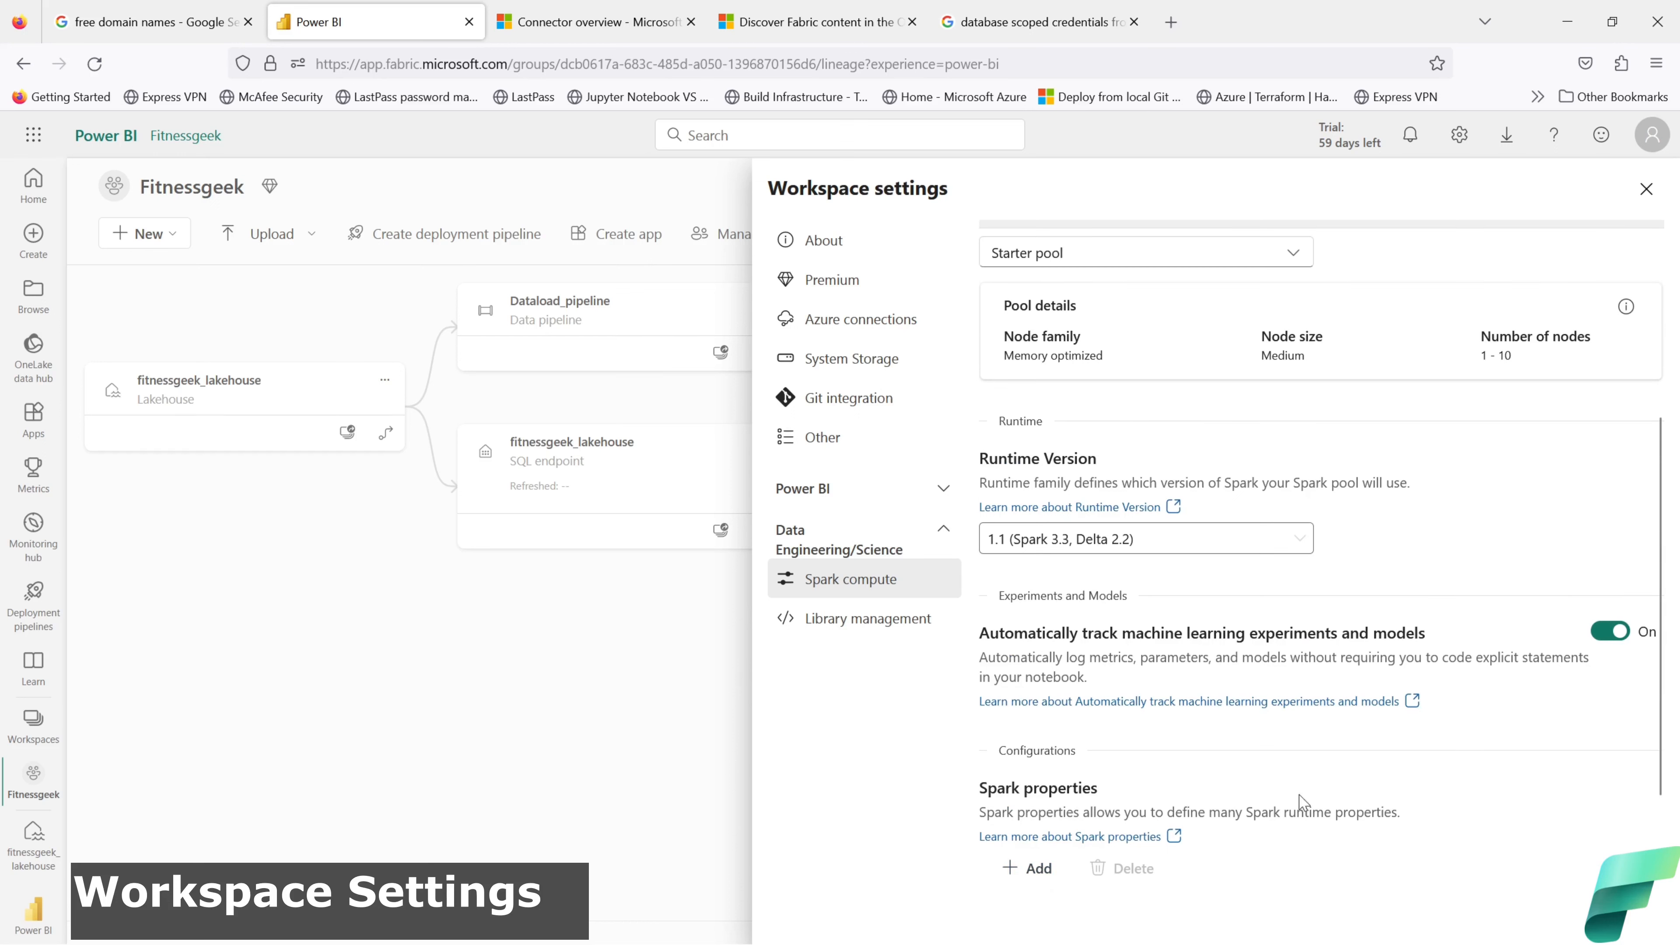
Step: Add and remove a Spark property row, note Memory optimized Medium nodes, and list default pools
left_click(1026, 868)
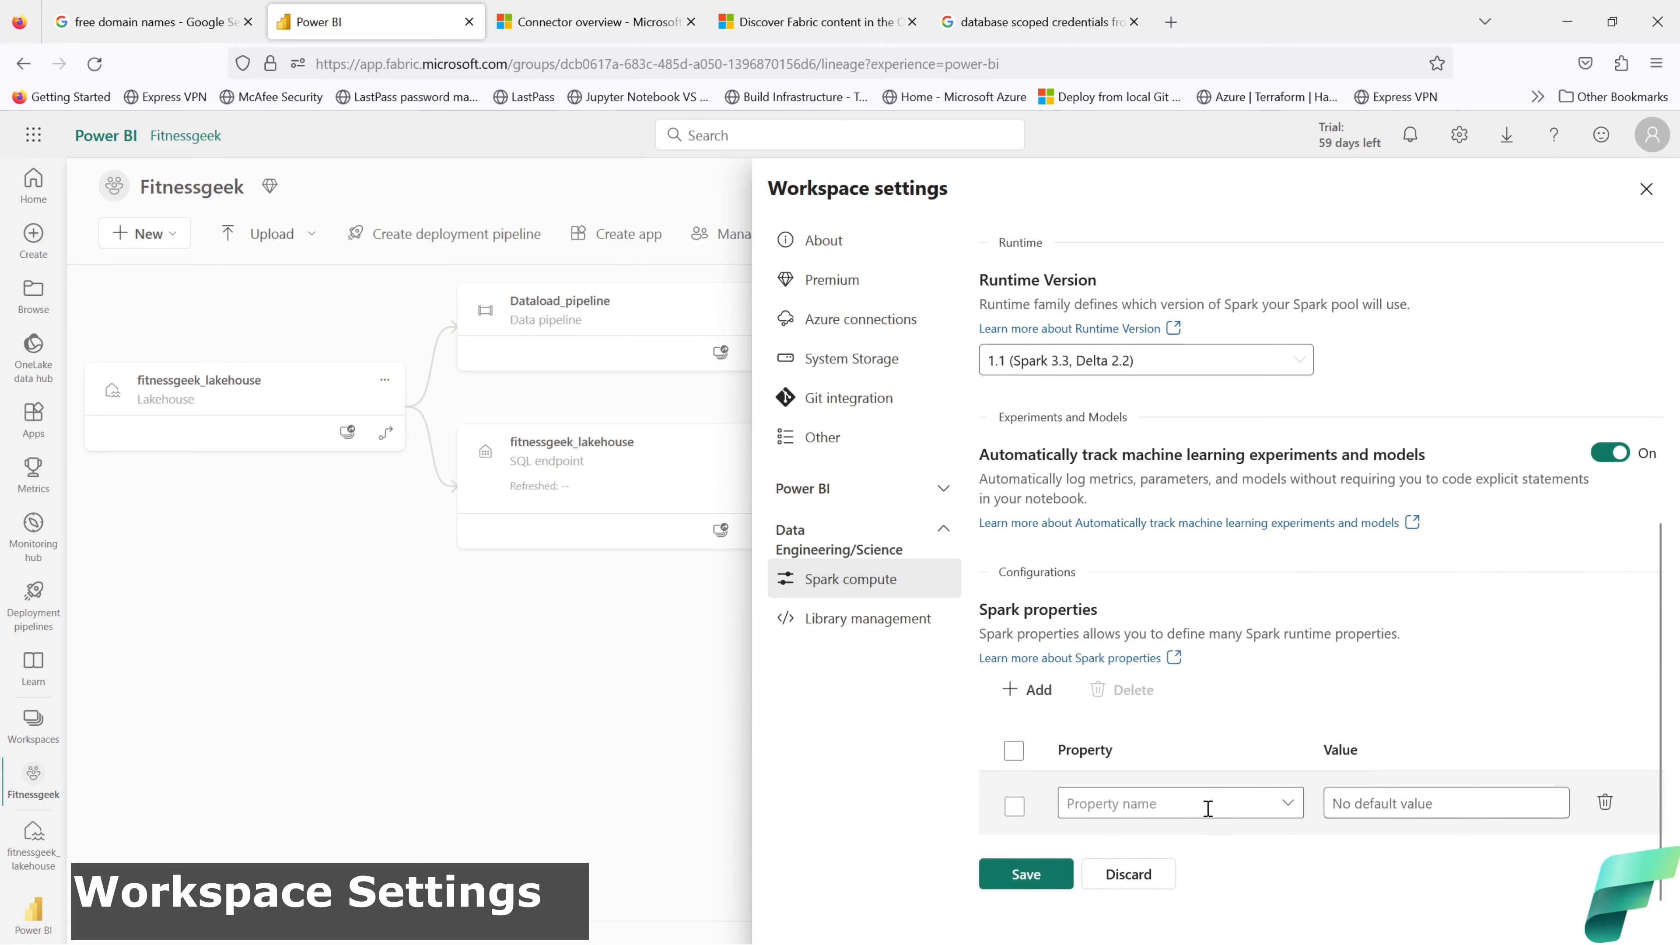
left_click(1607, 805)
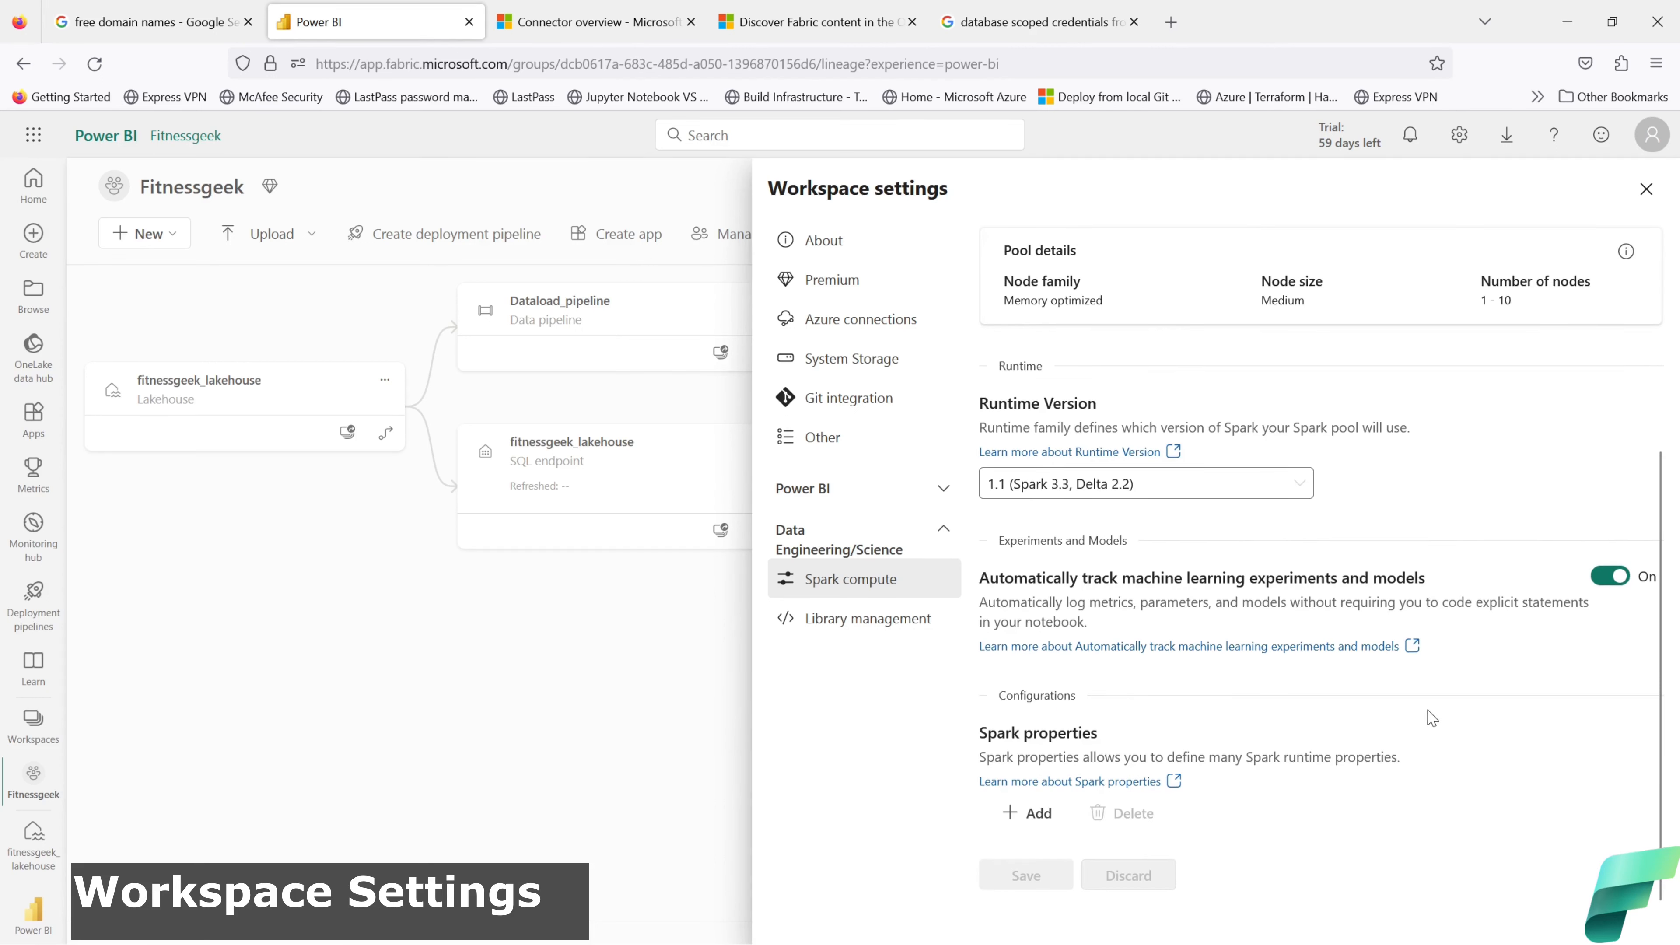
scroll(1431, 718, "up", 4)
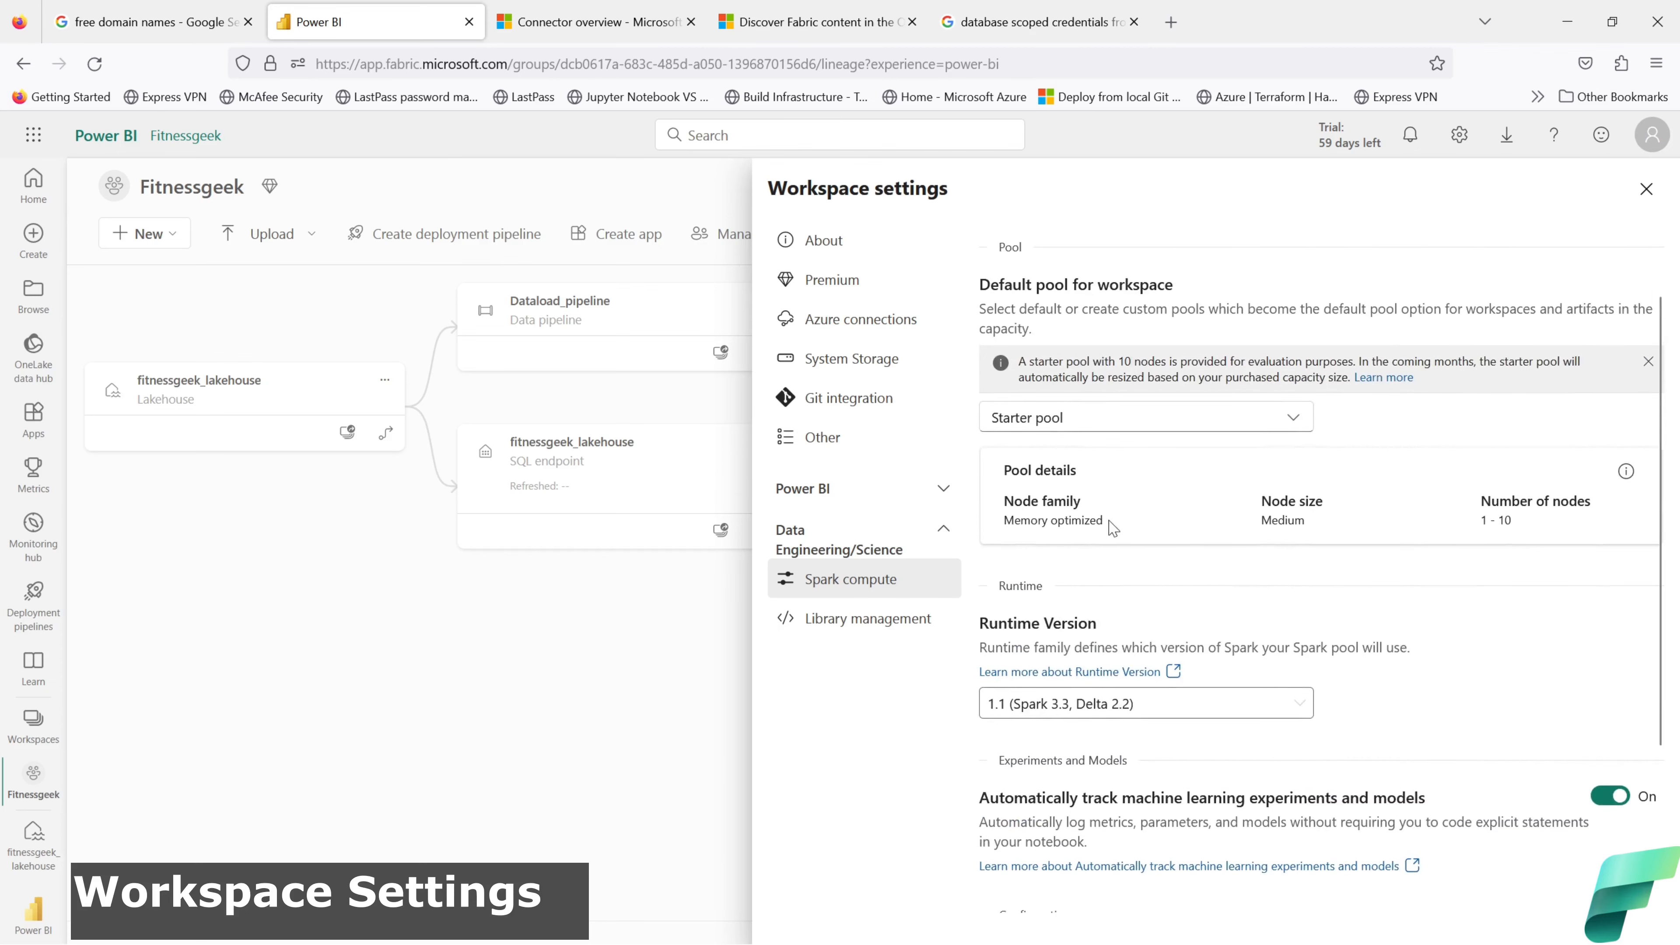
left_click_drag(1115, 523, 1007, 523)
left_click_drag(1316, 524, 1259, 523)
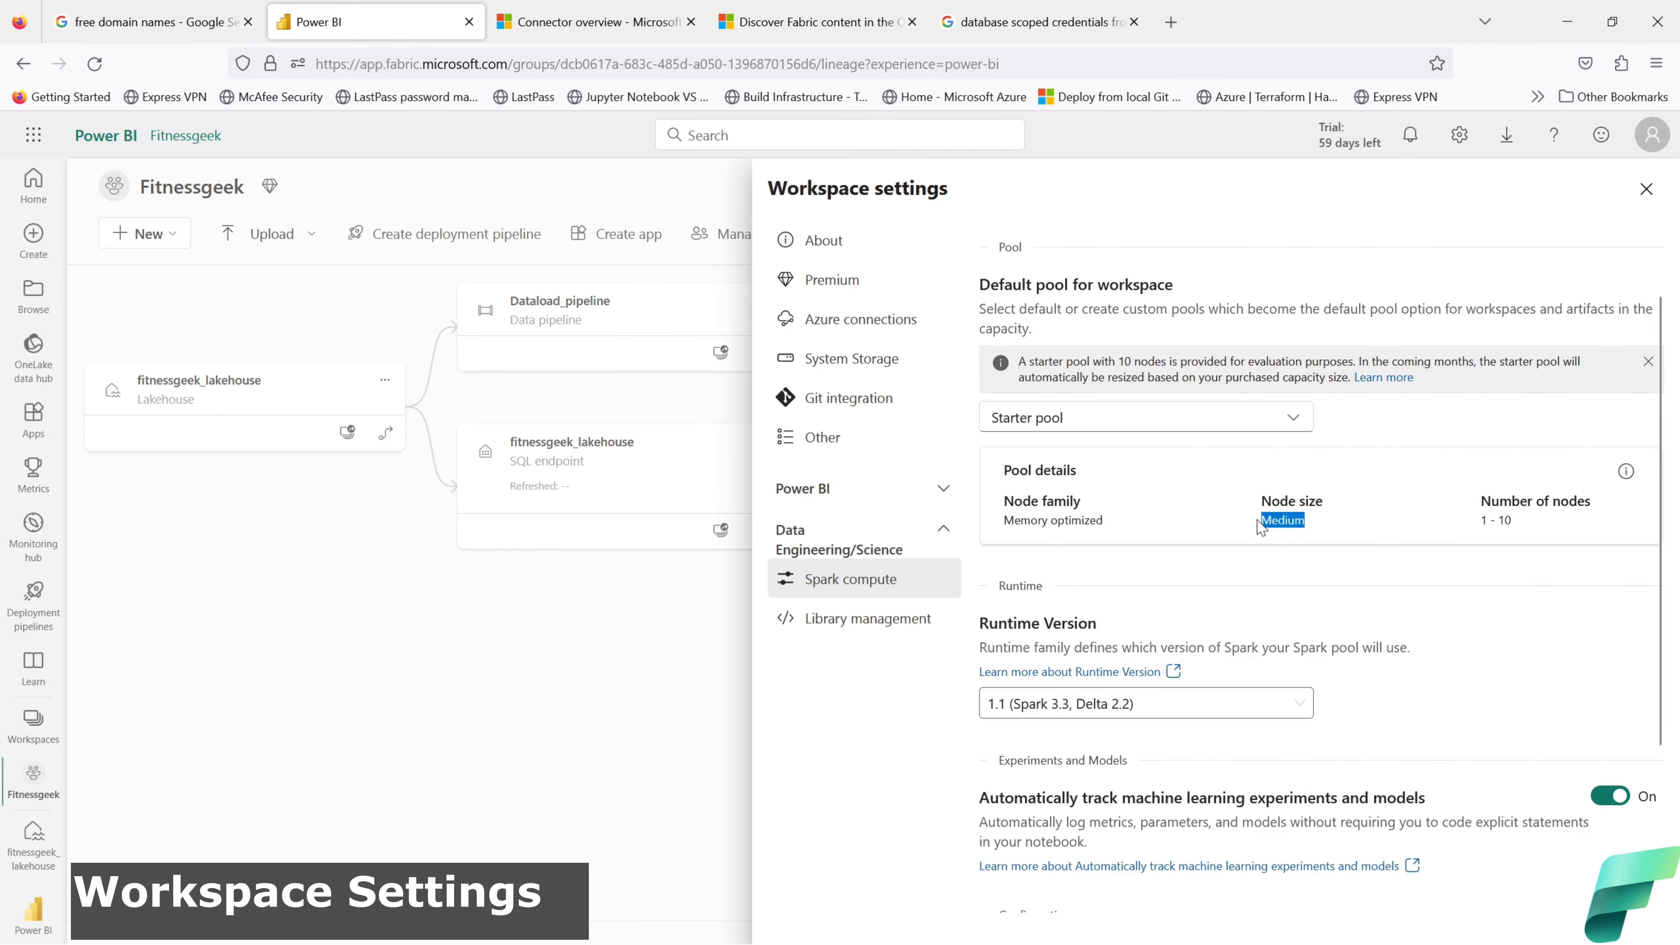
left_click(1292, 420)
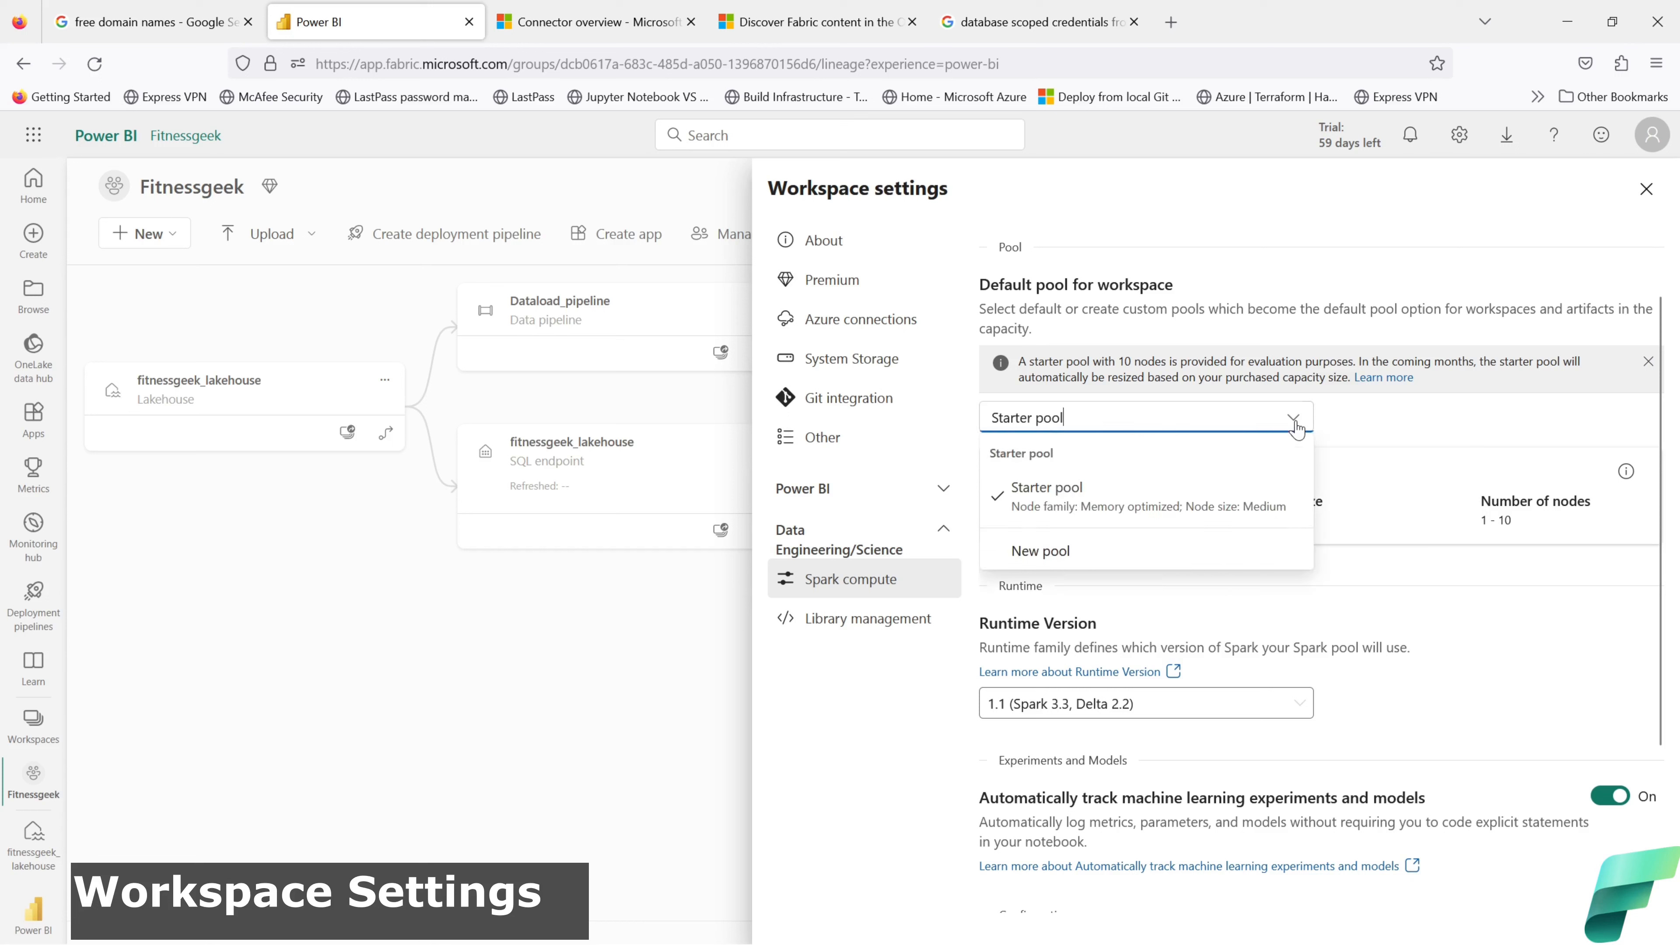
Step: Start a new Spark pool named 'test' with Memory optimized family and Small node size
left_click(1095, 565)
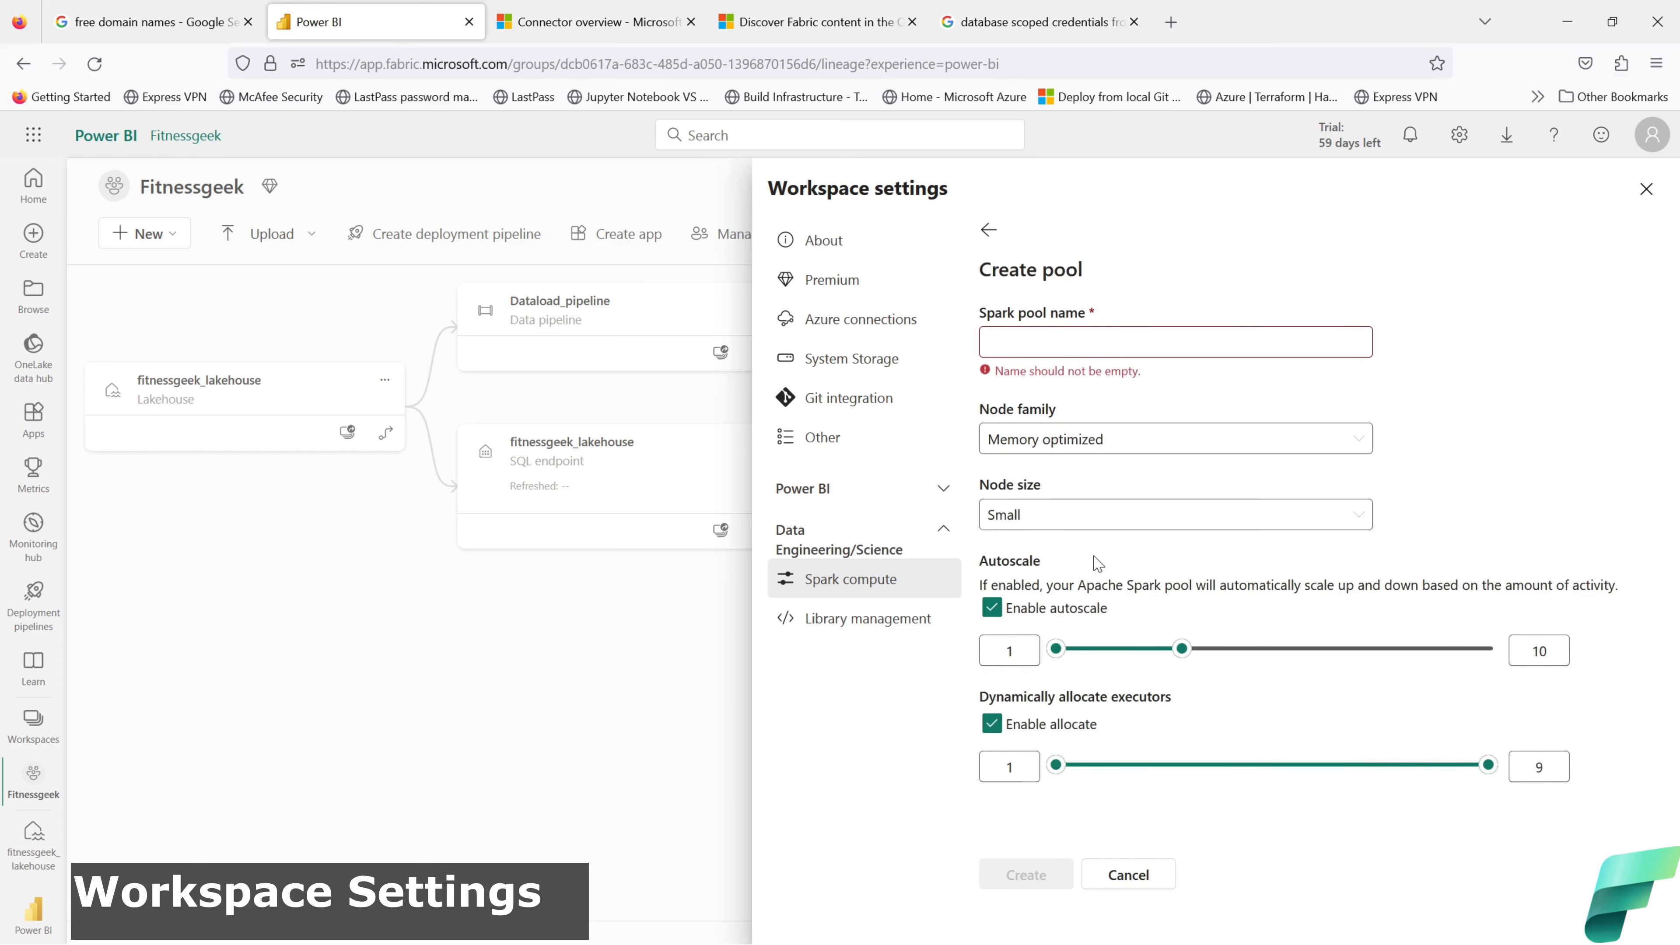
left_click(1076, 352)
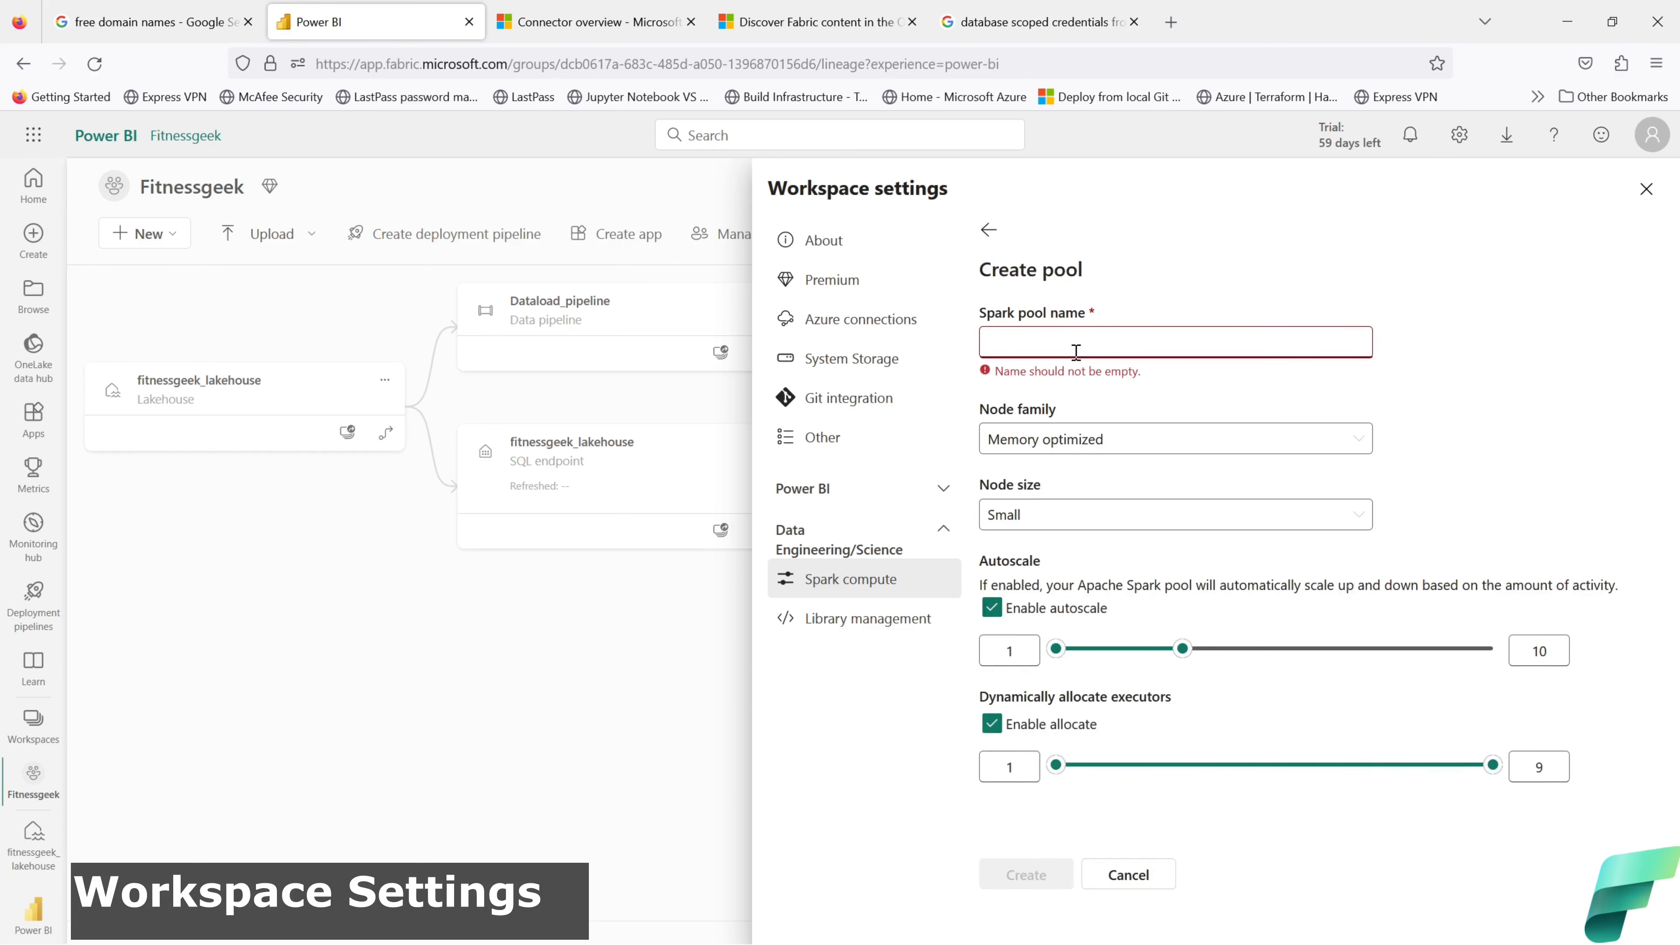
type("test")
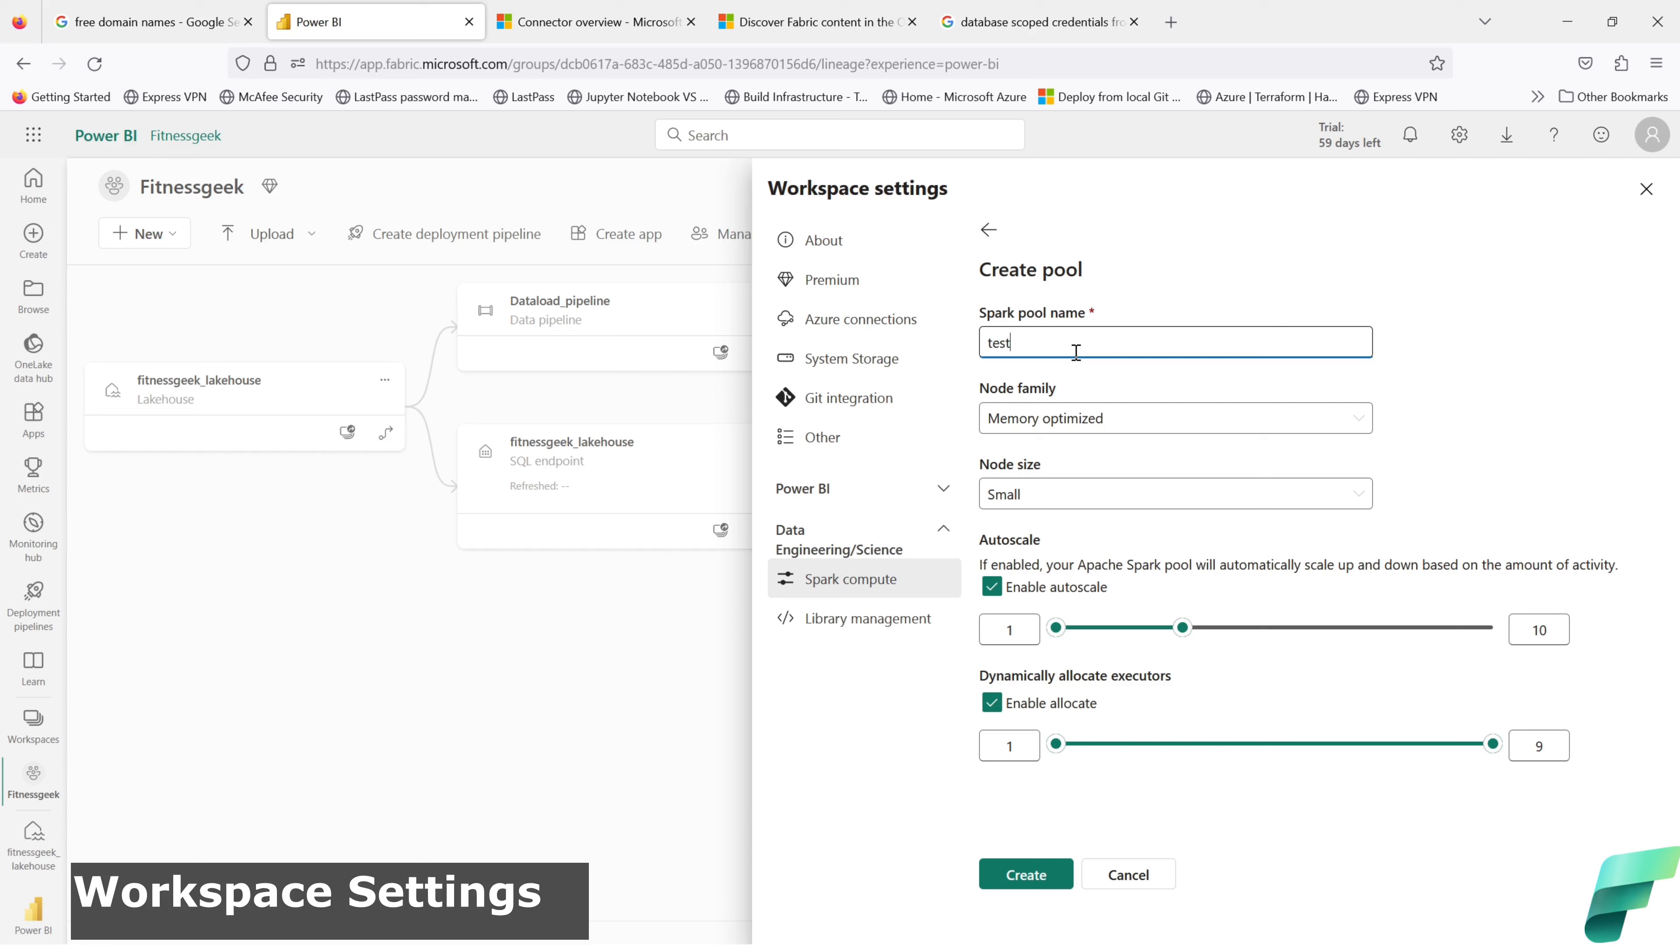
left_click(1127, 428)
left_click(1127, 429)
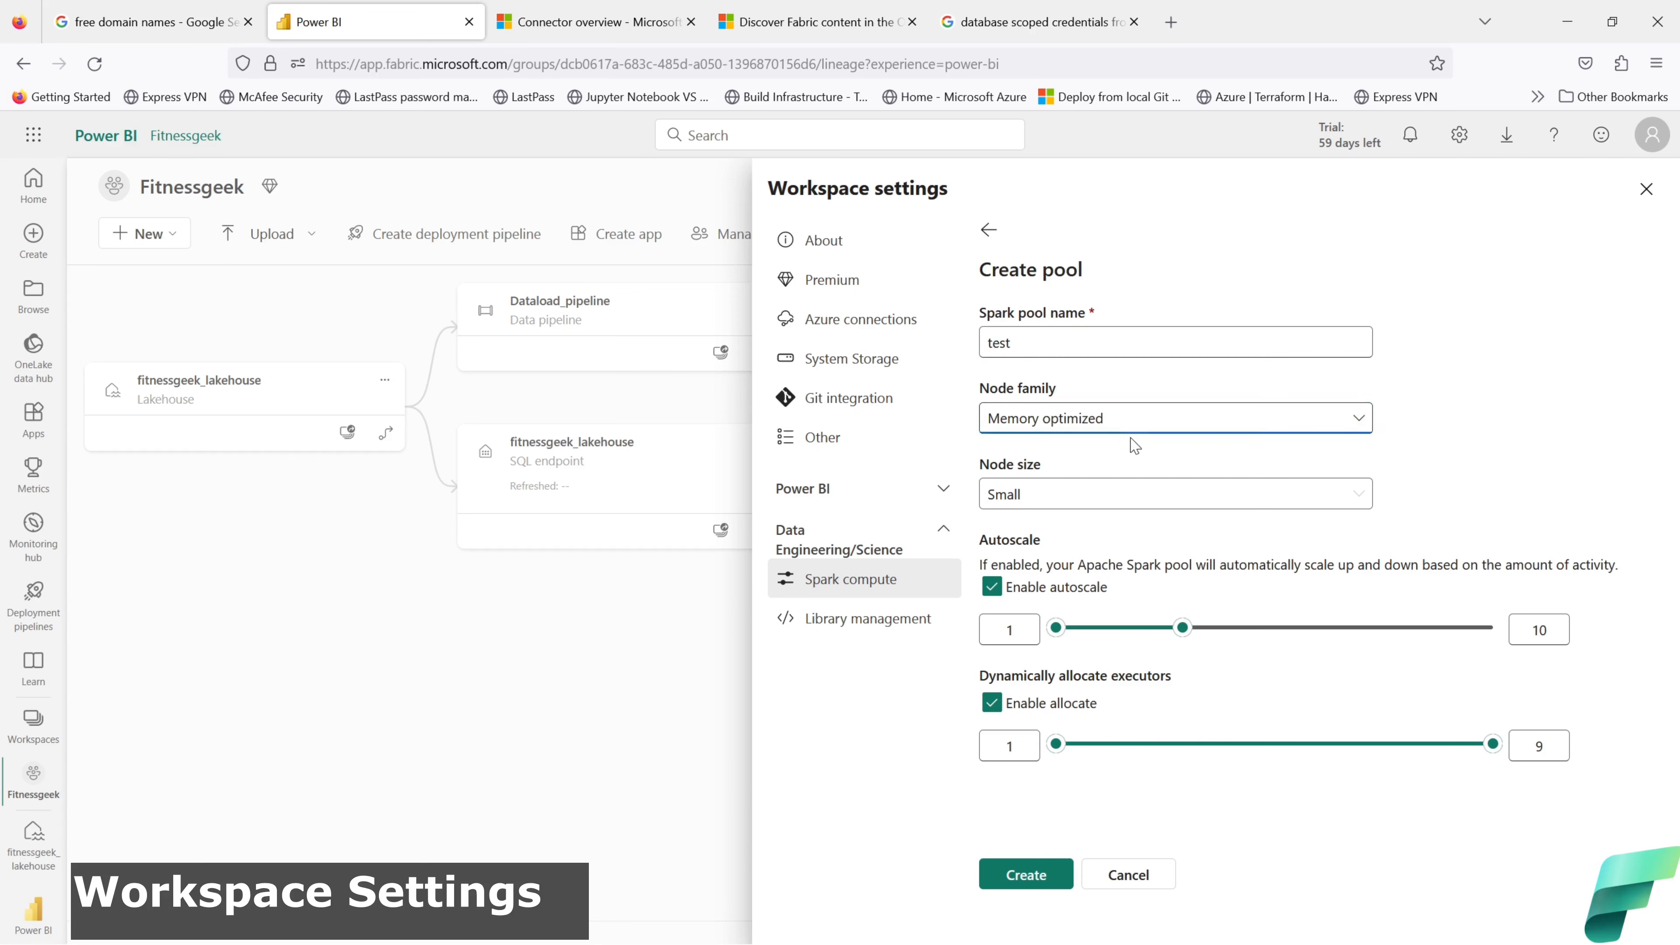
left_click(1096, 510)
left_click(1099, 527)
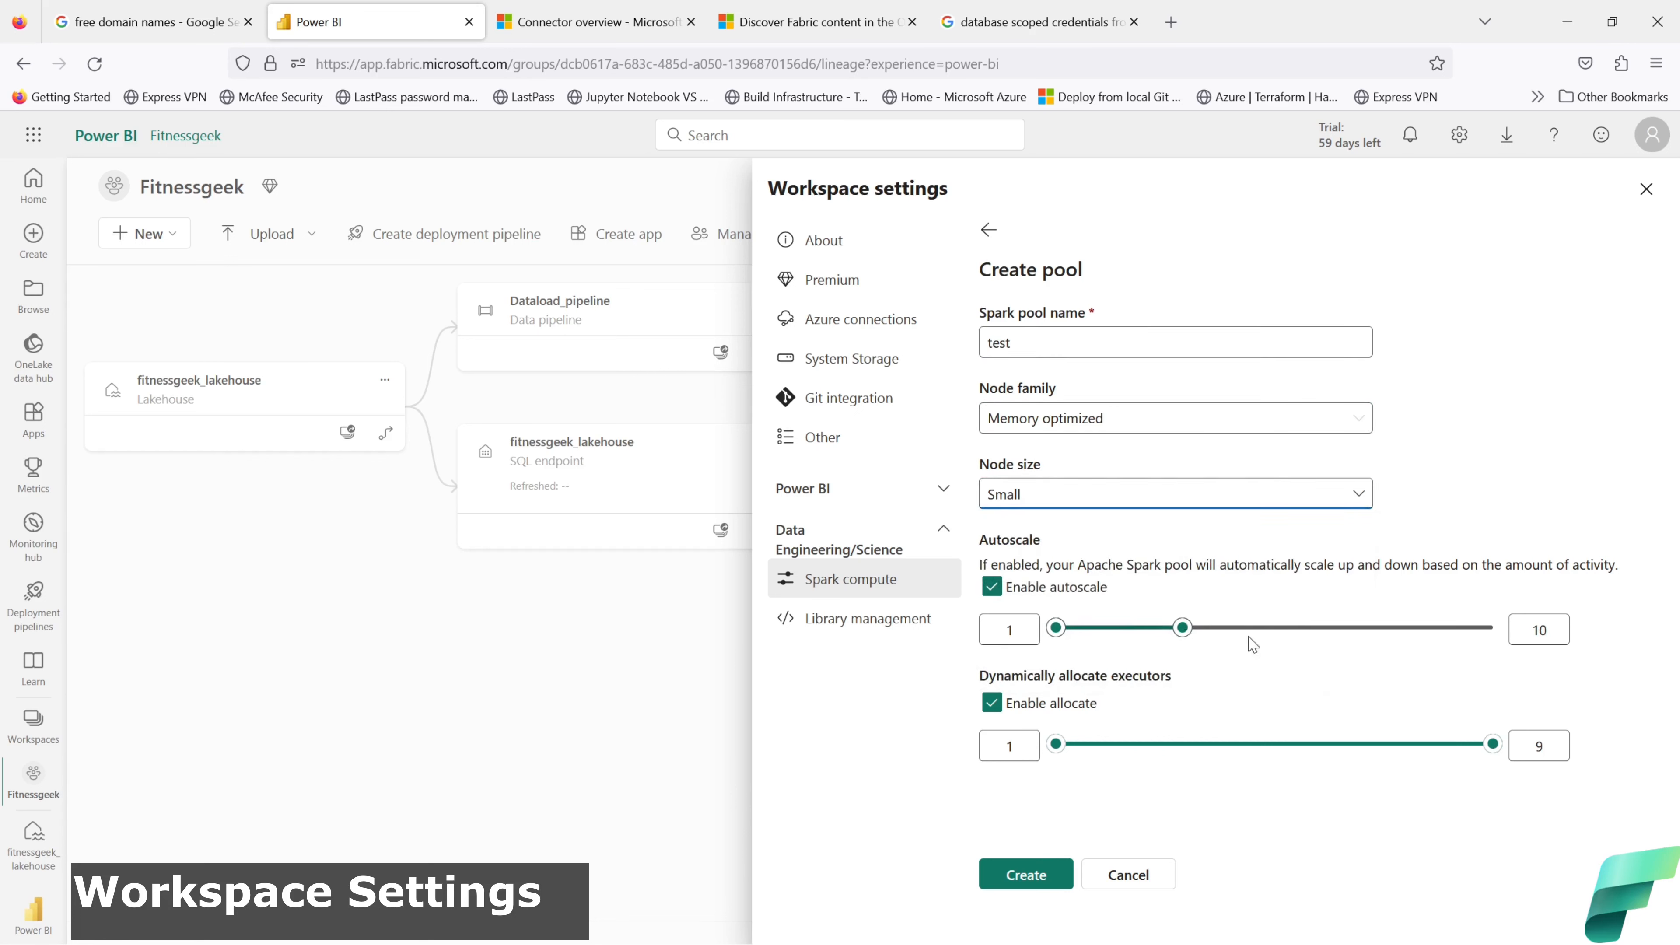
Step: Toggle autoscale off and on, cancel the test pool, and close workspace settings
left_click(992, 587)
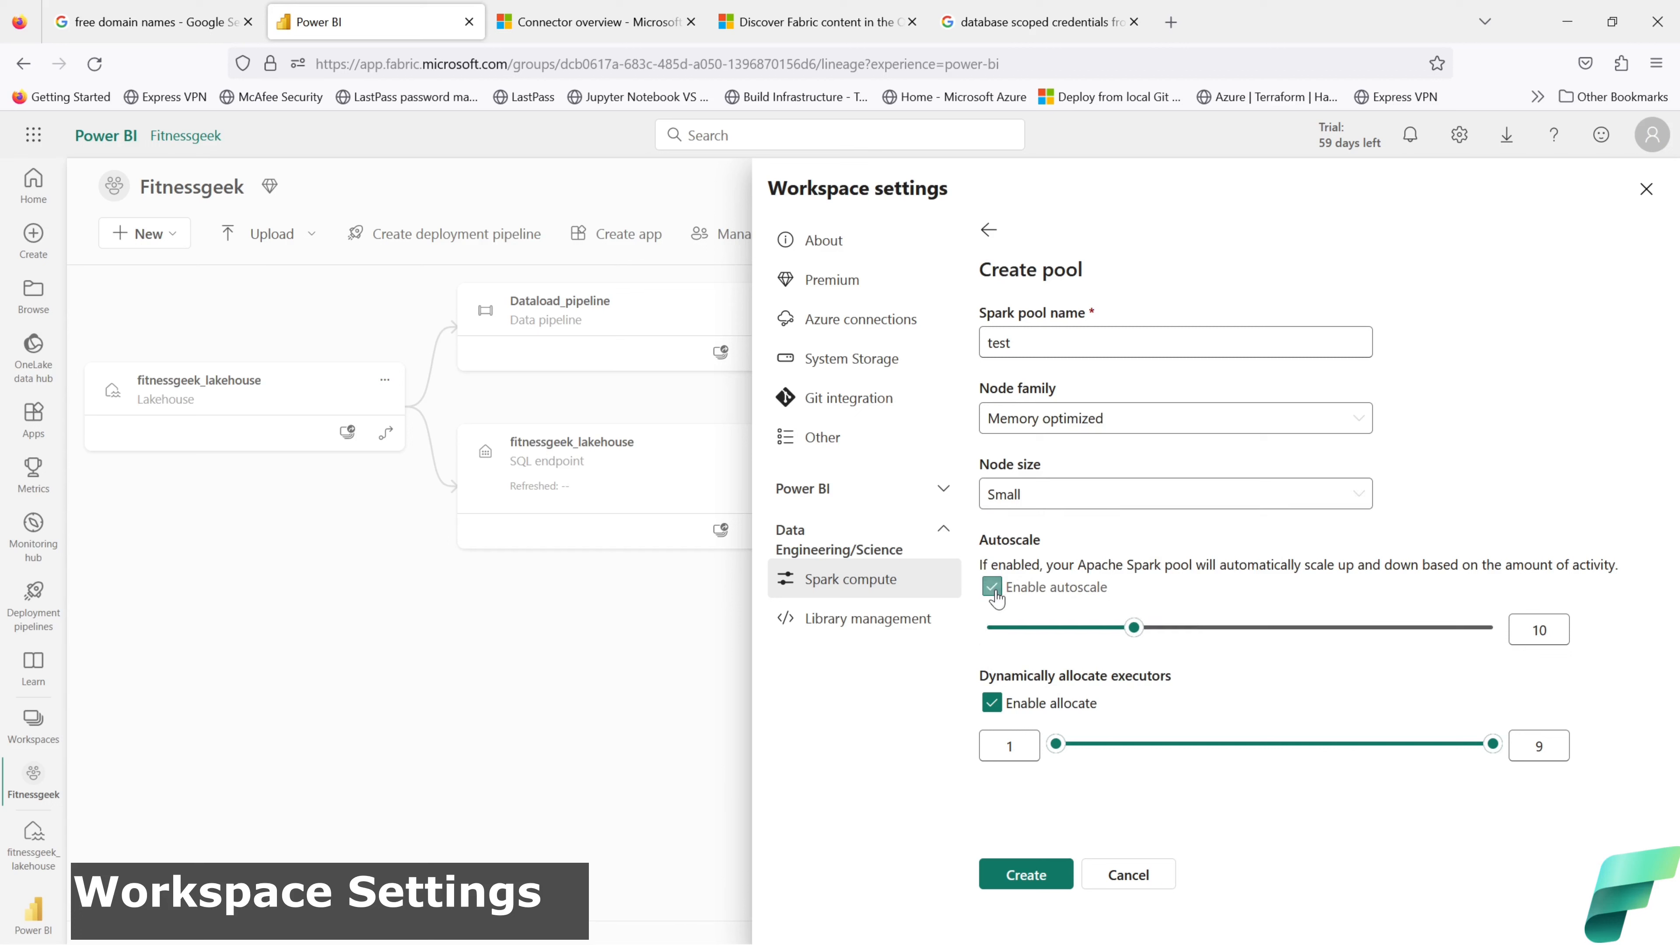
left_click(994, 589)
left_click(994, 591)
left_click(993, 592)
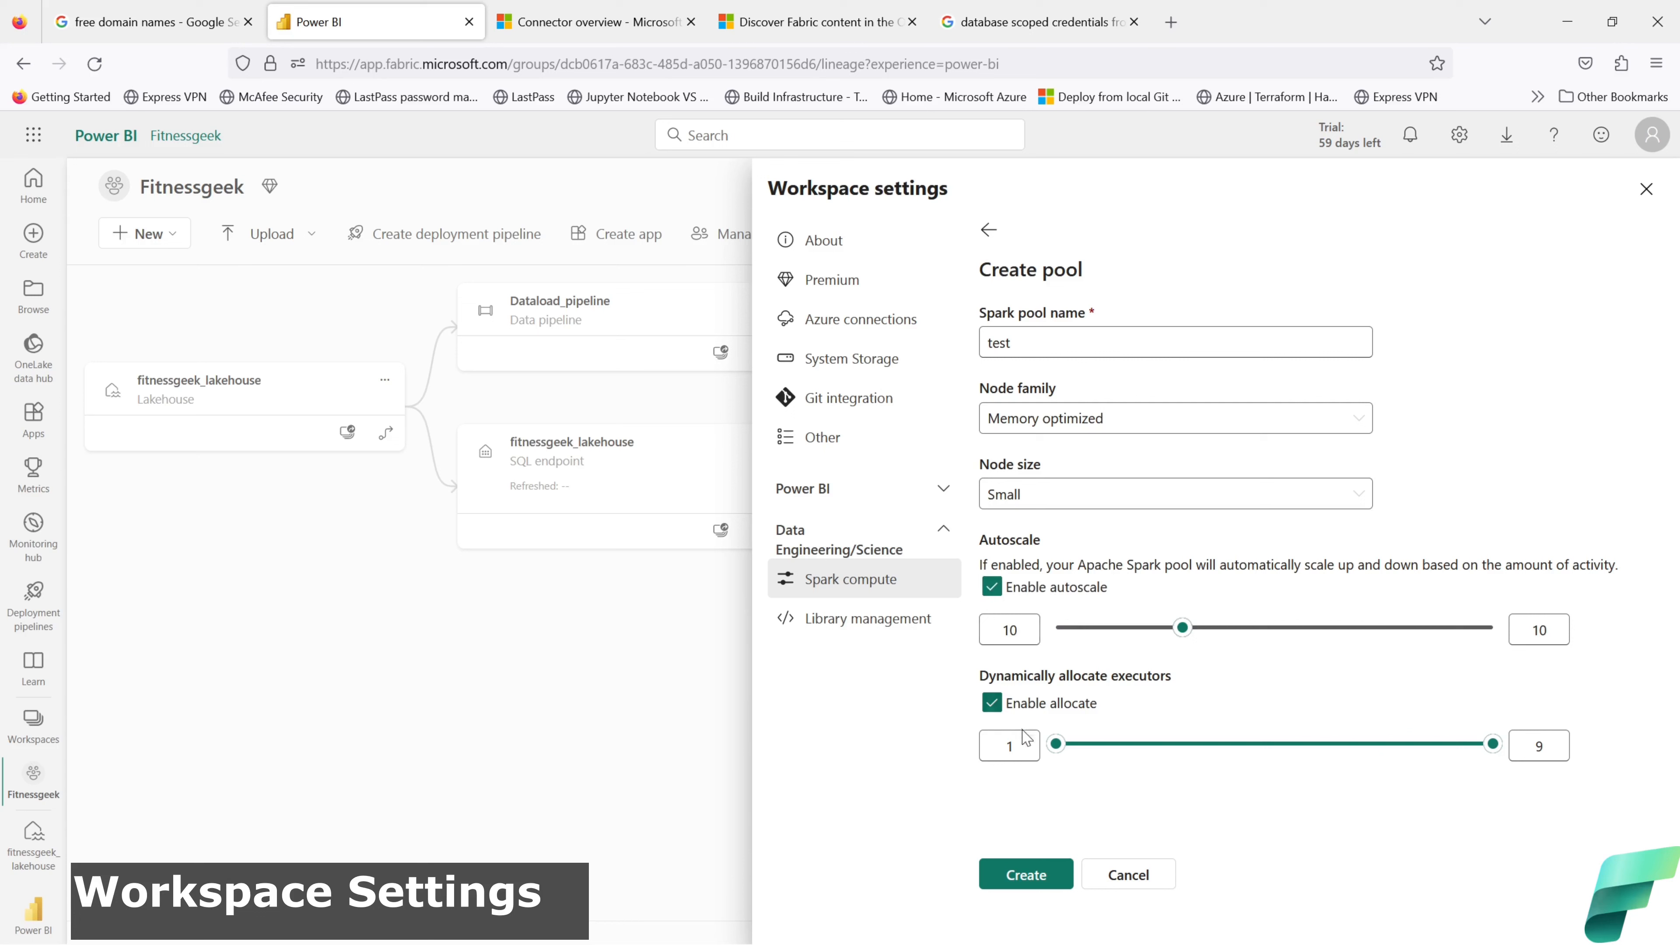
left_click(1129, 877)
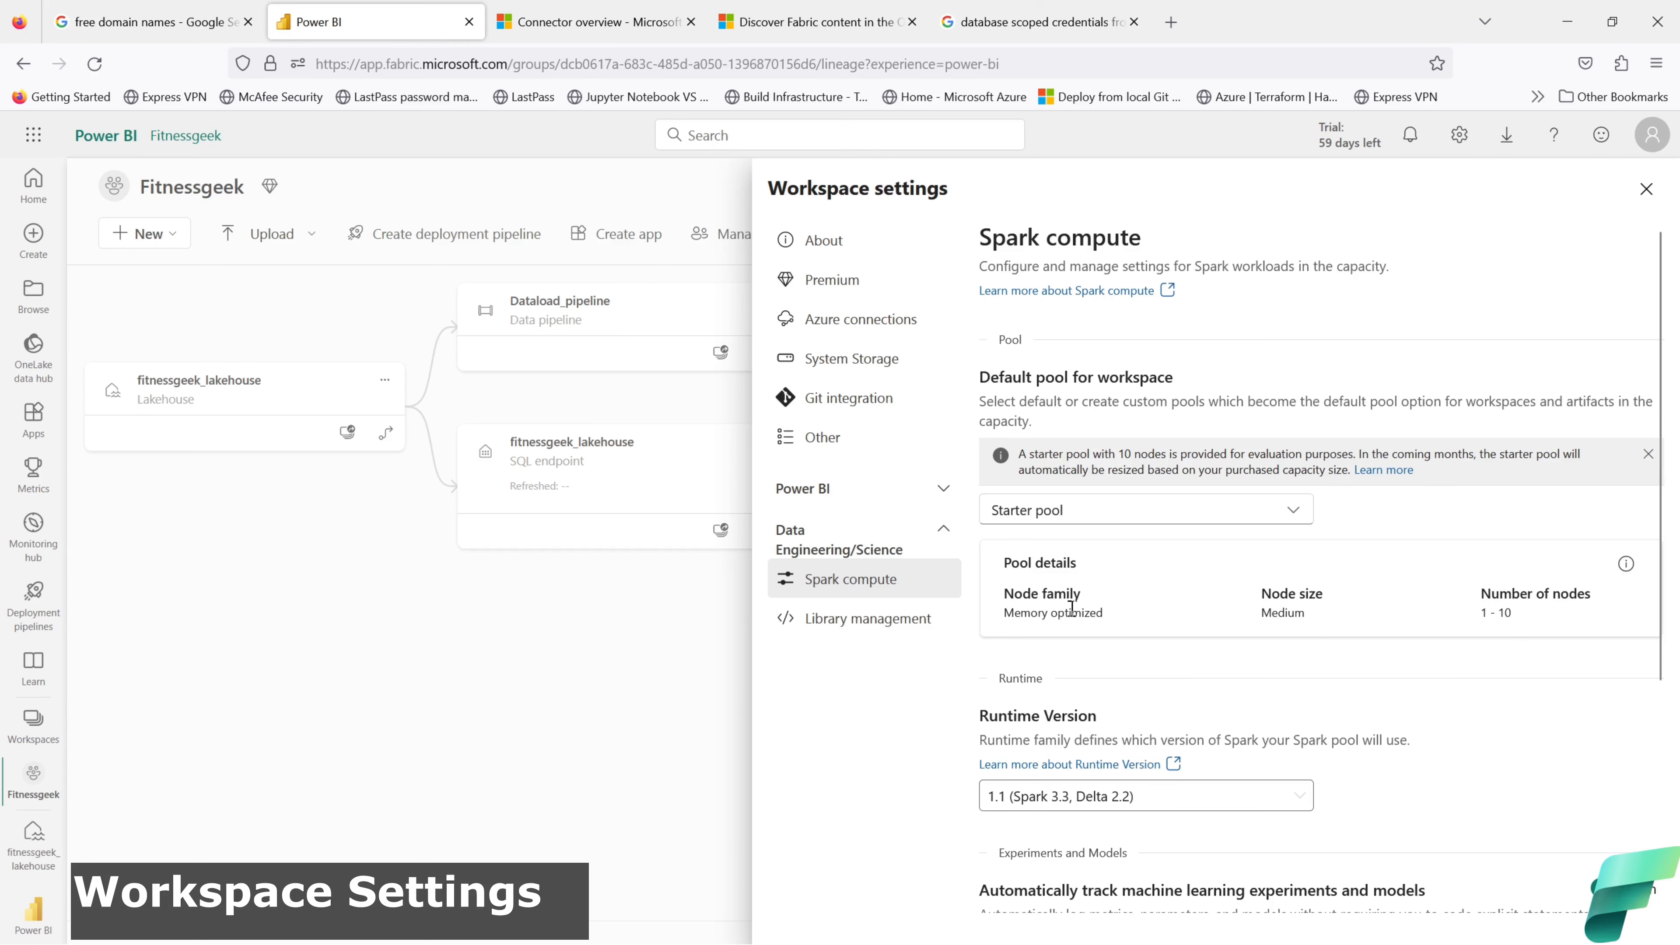
scroll(1313, 652, "down", 5)
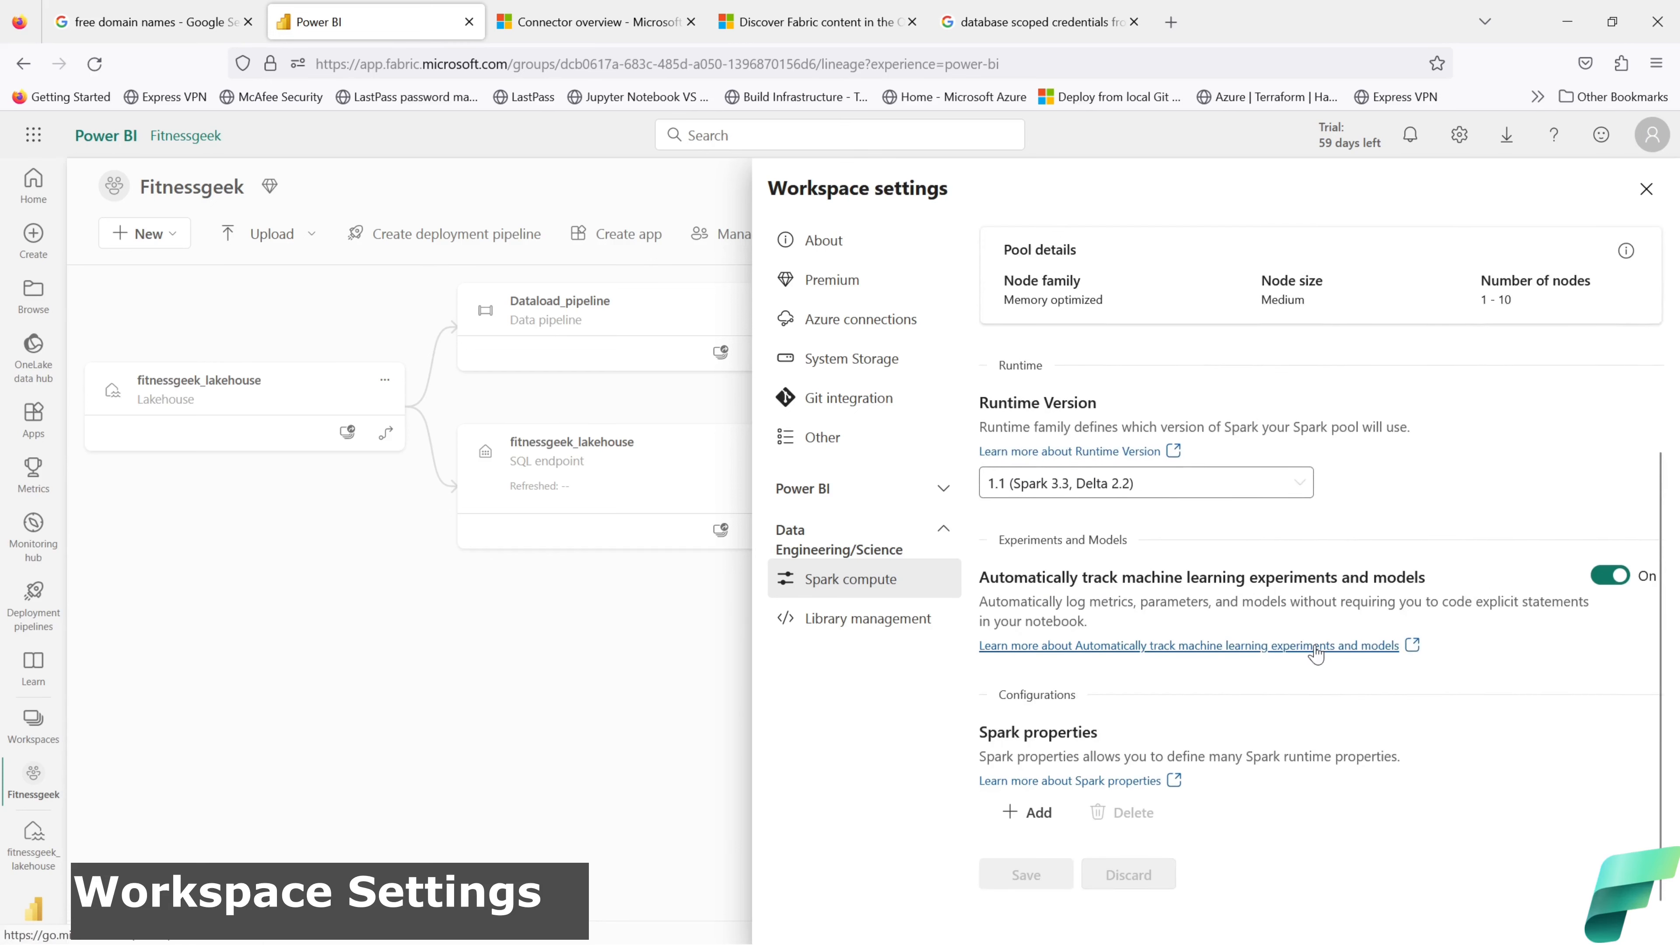
scroll(1317, 652, "up", 5)
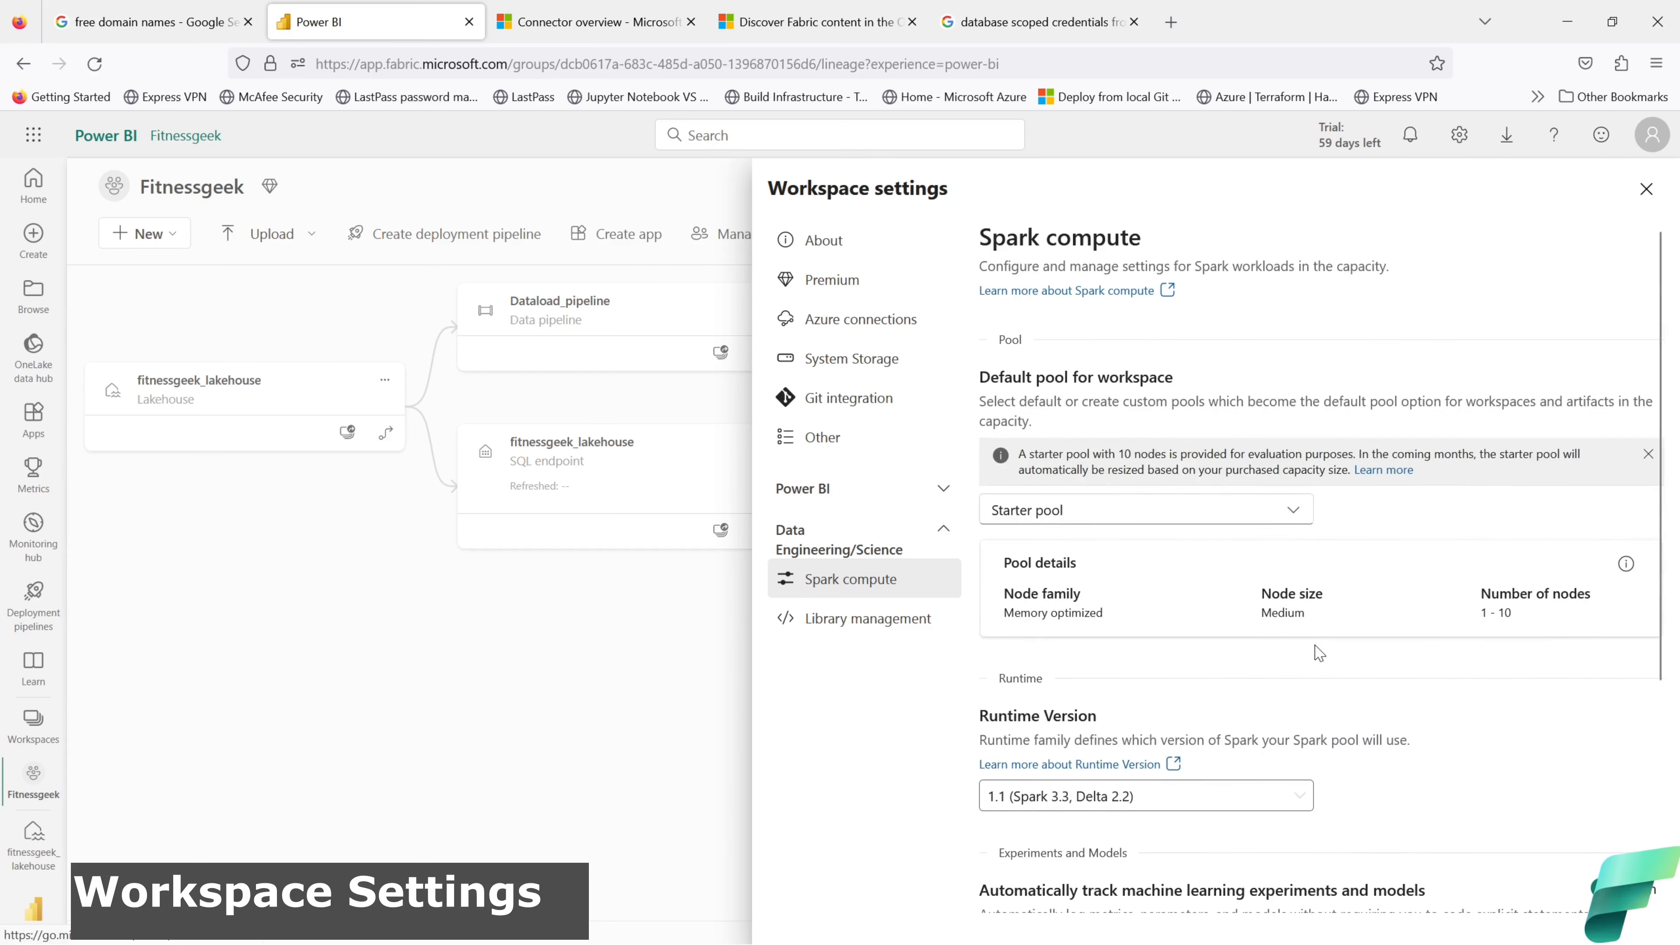
left_click(1647, 192)
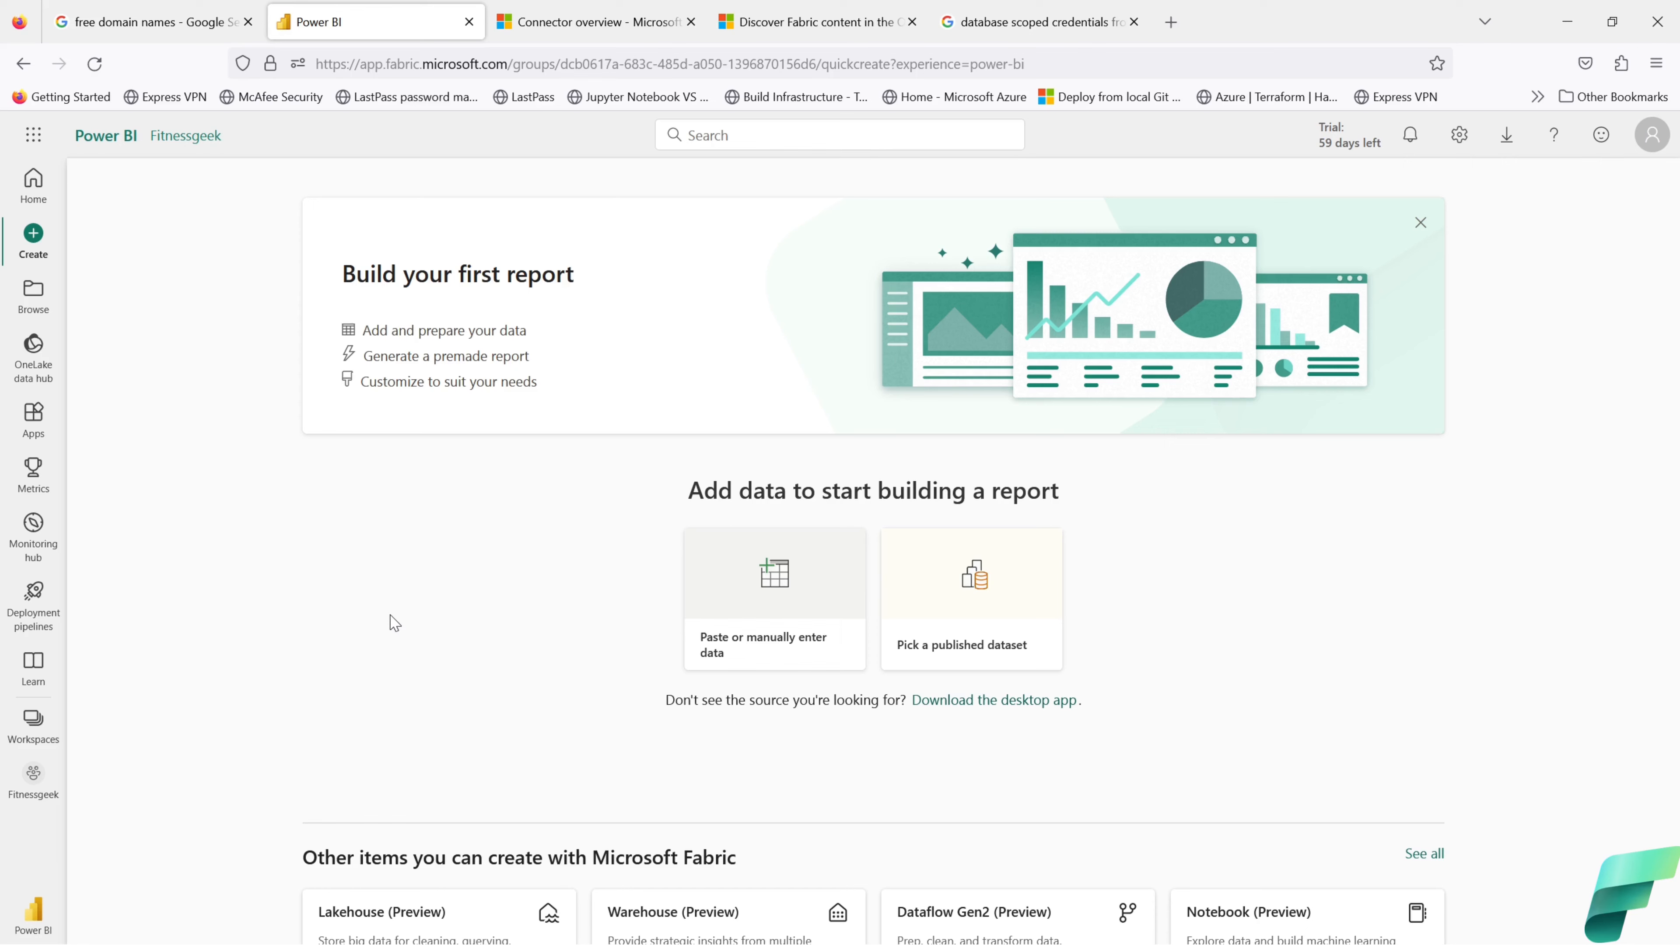
Step: Choose the published fitnessgeek_lakehouse dataset and generate a report with Auto-create report
left_click(970, 589)
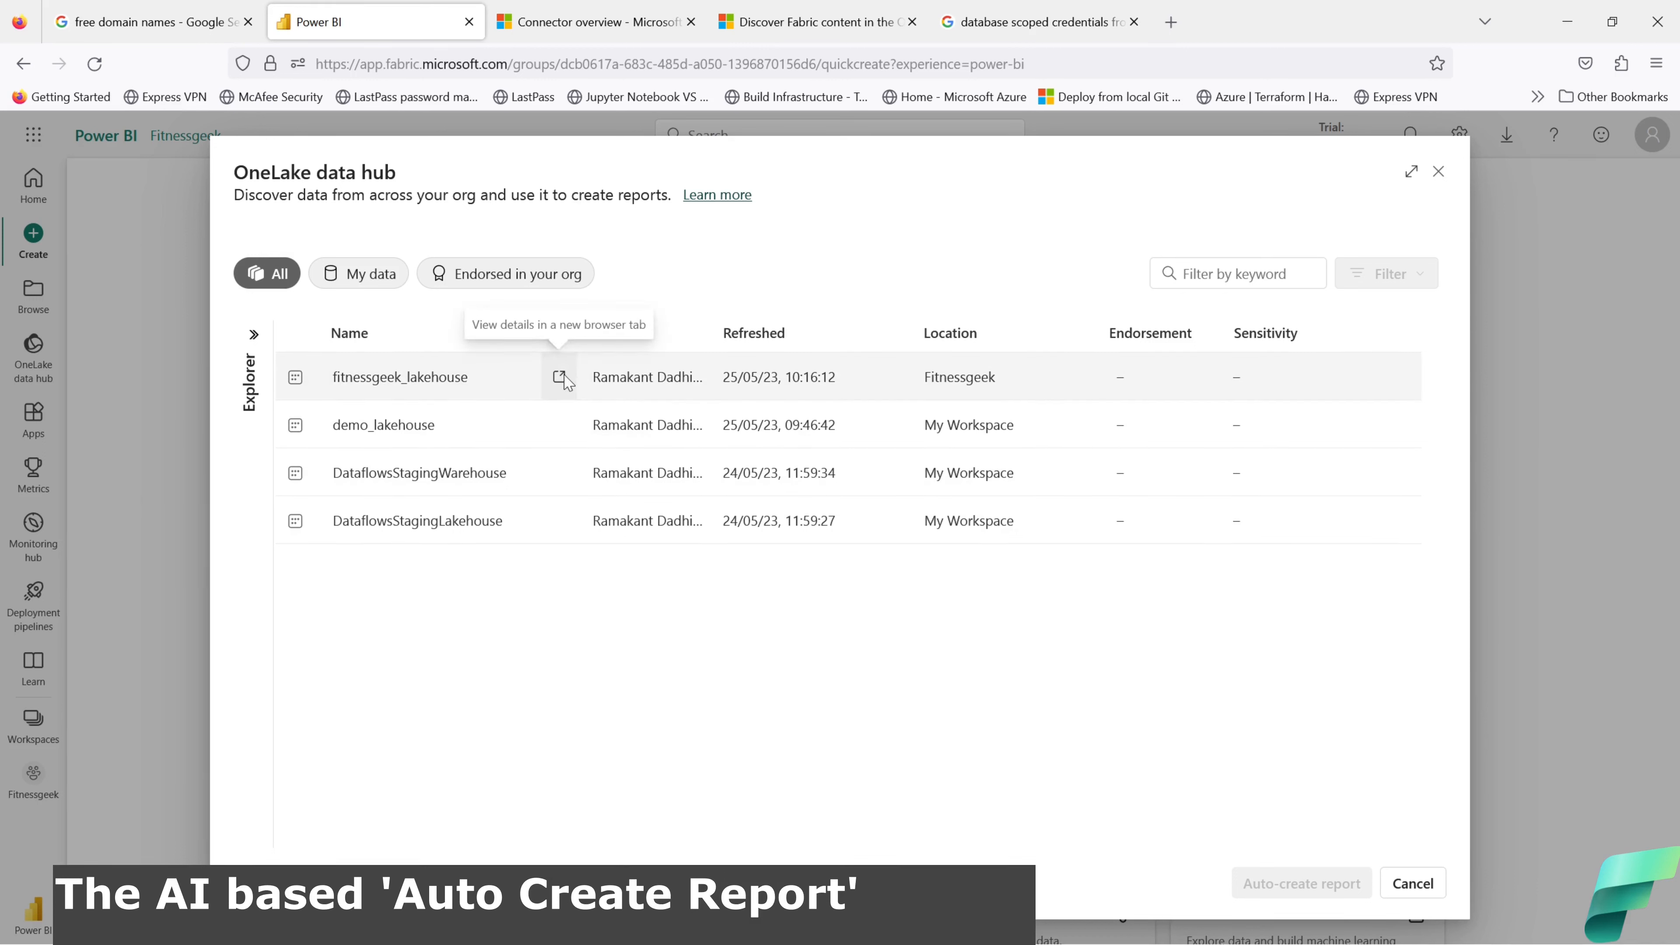
left_click(396, 387)
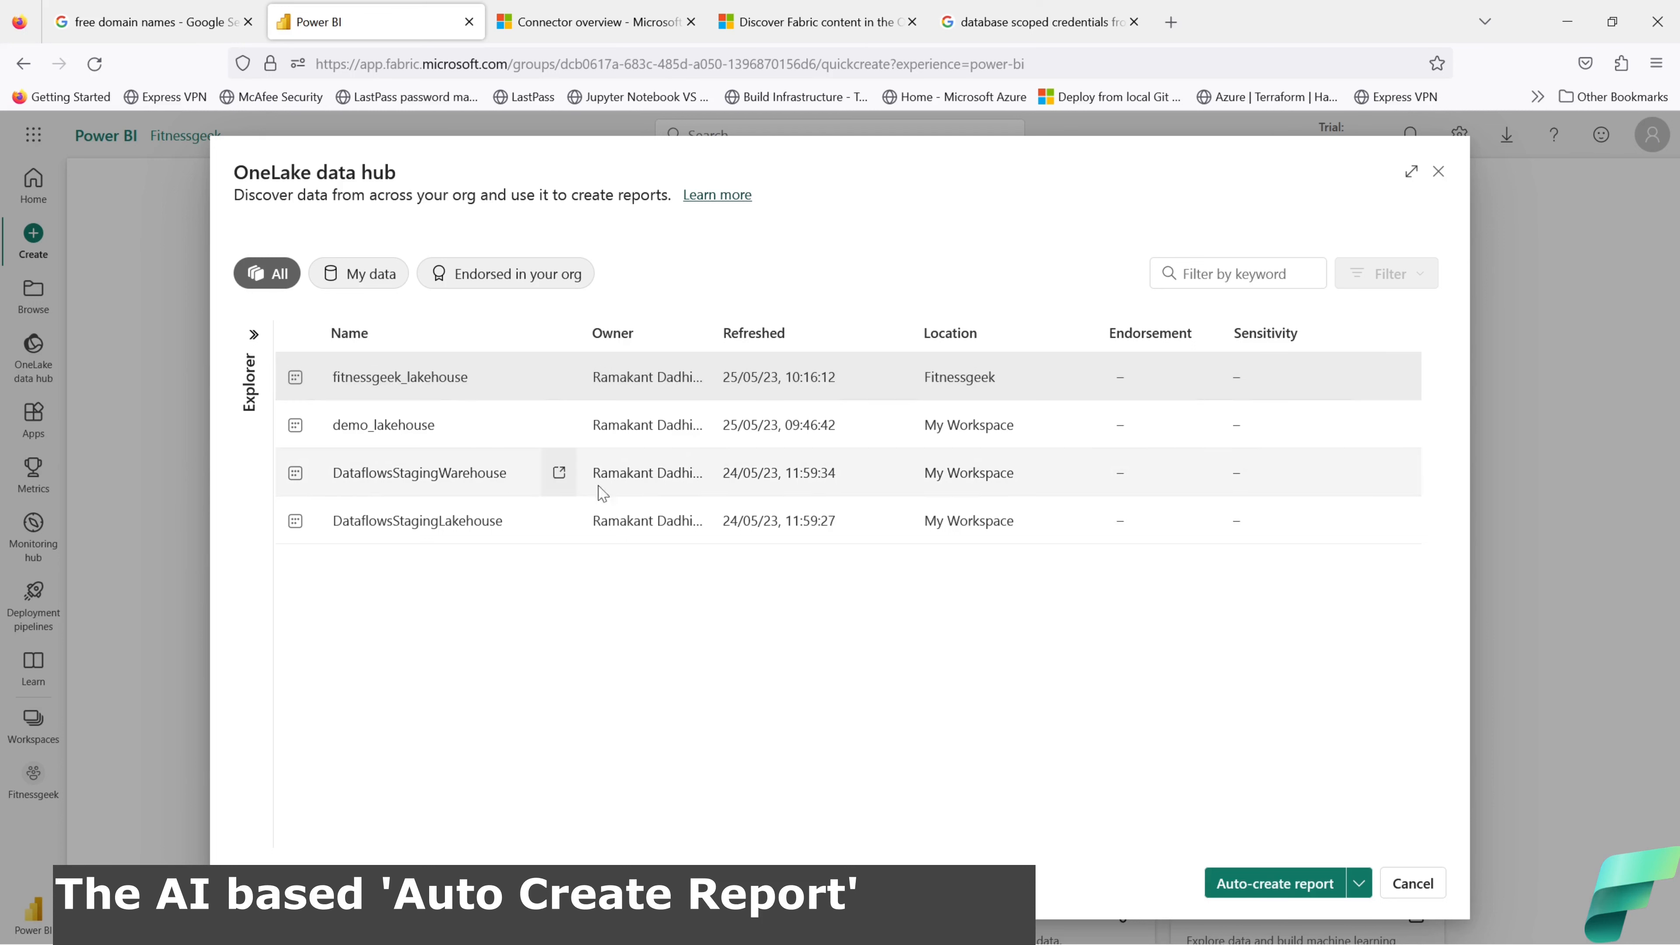
left_click(1357, 894)
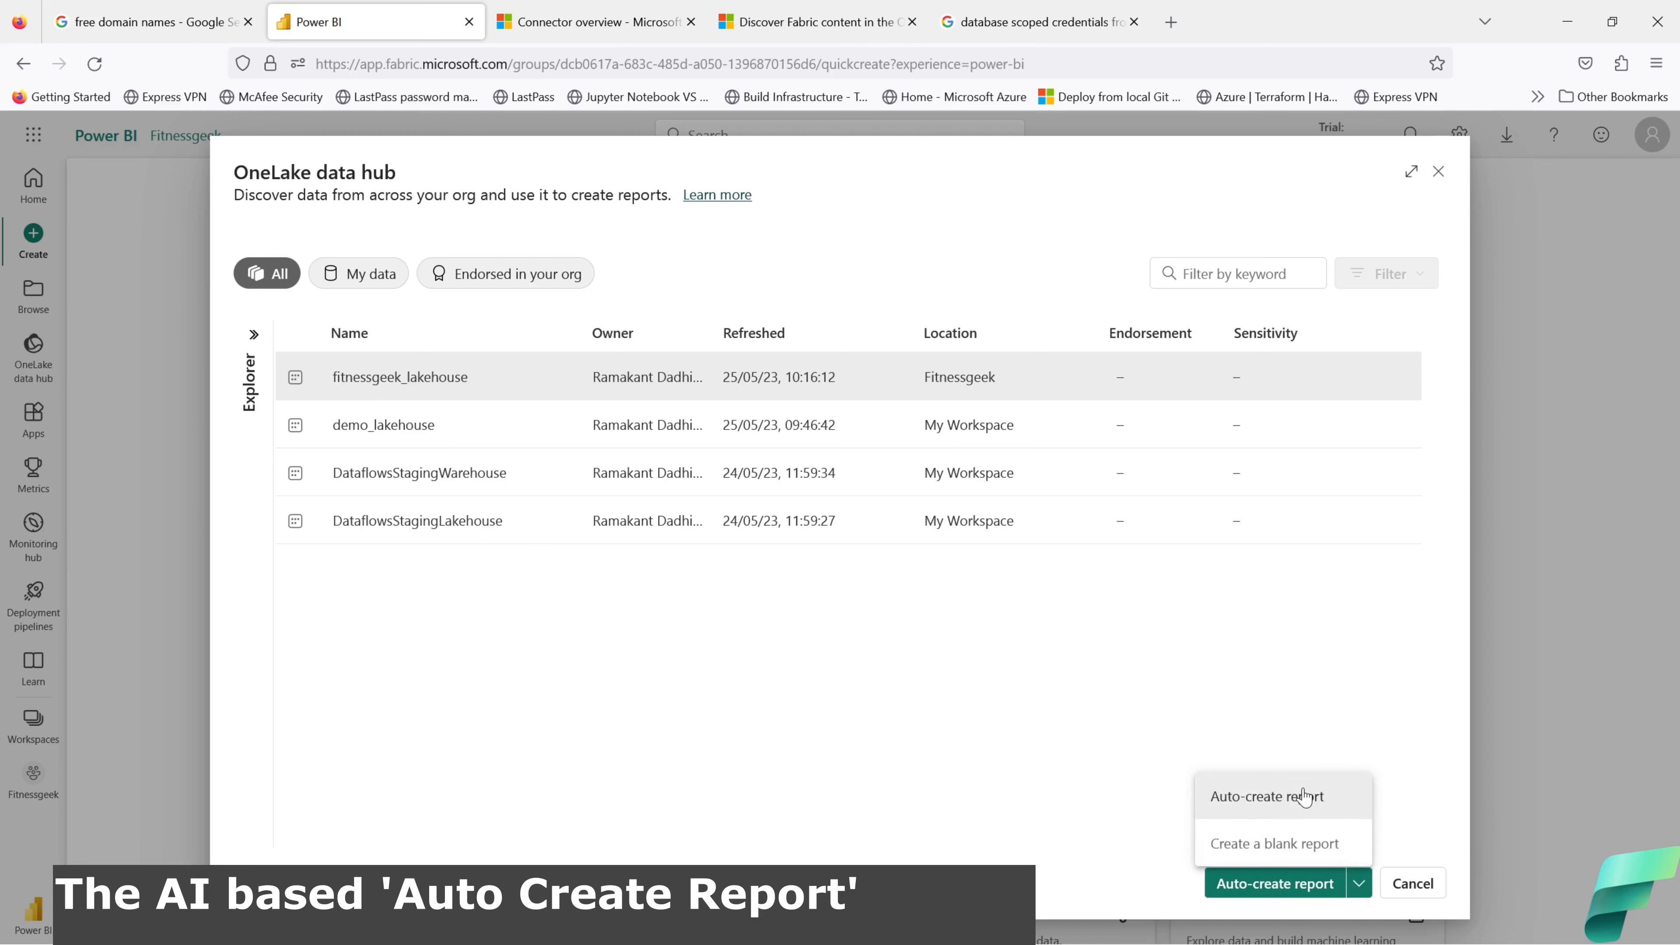
left_click(1276, 799)
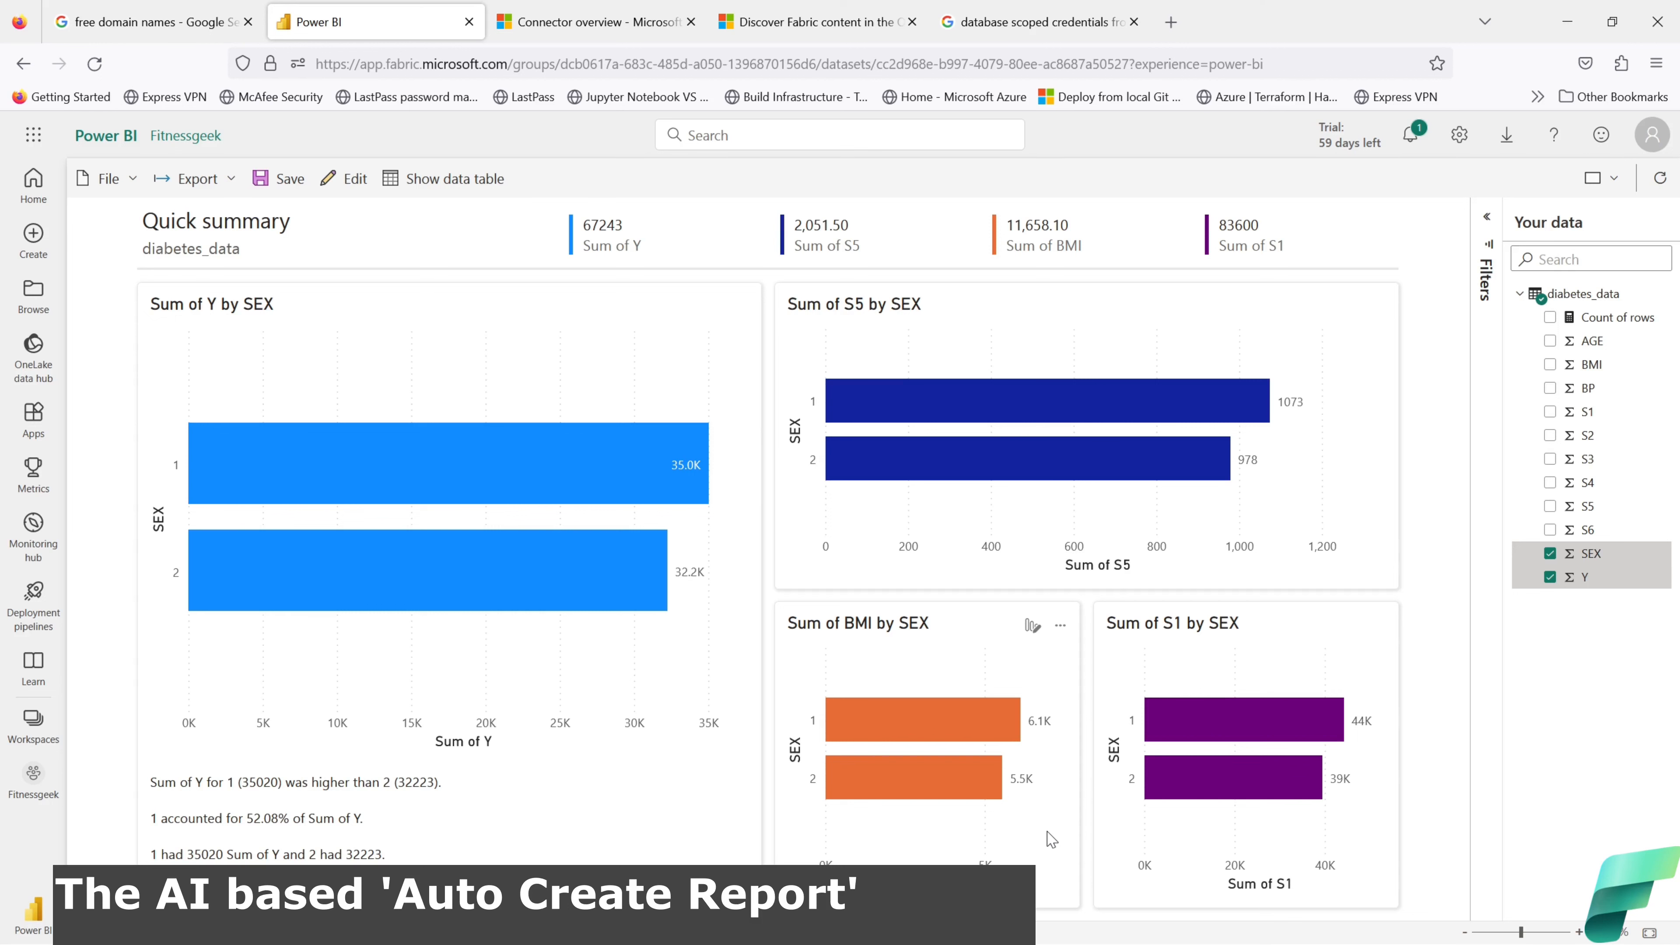
Step: Show the report's Filters pane and the filters for the Sum of Y by SEX chart
left_click(1488, 222)
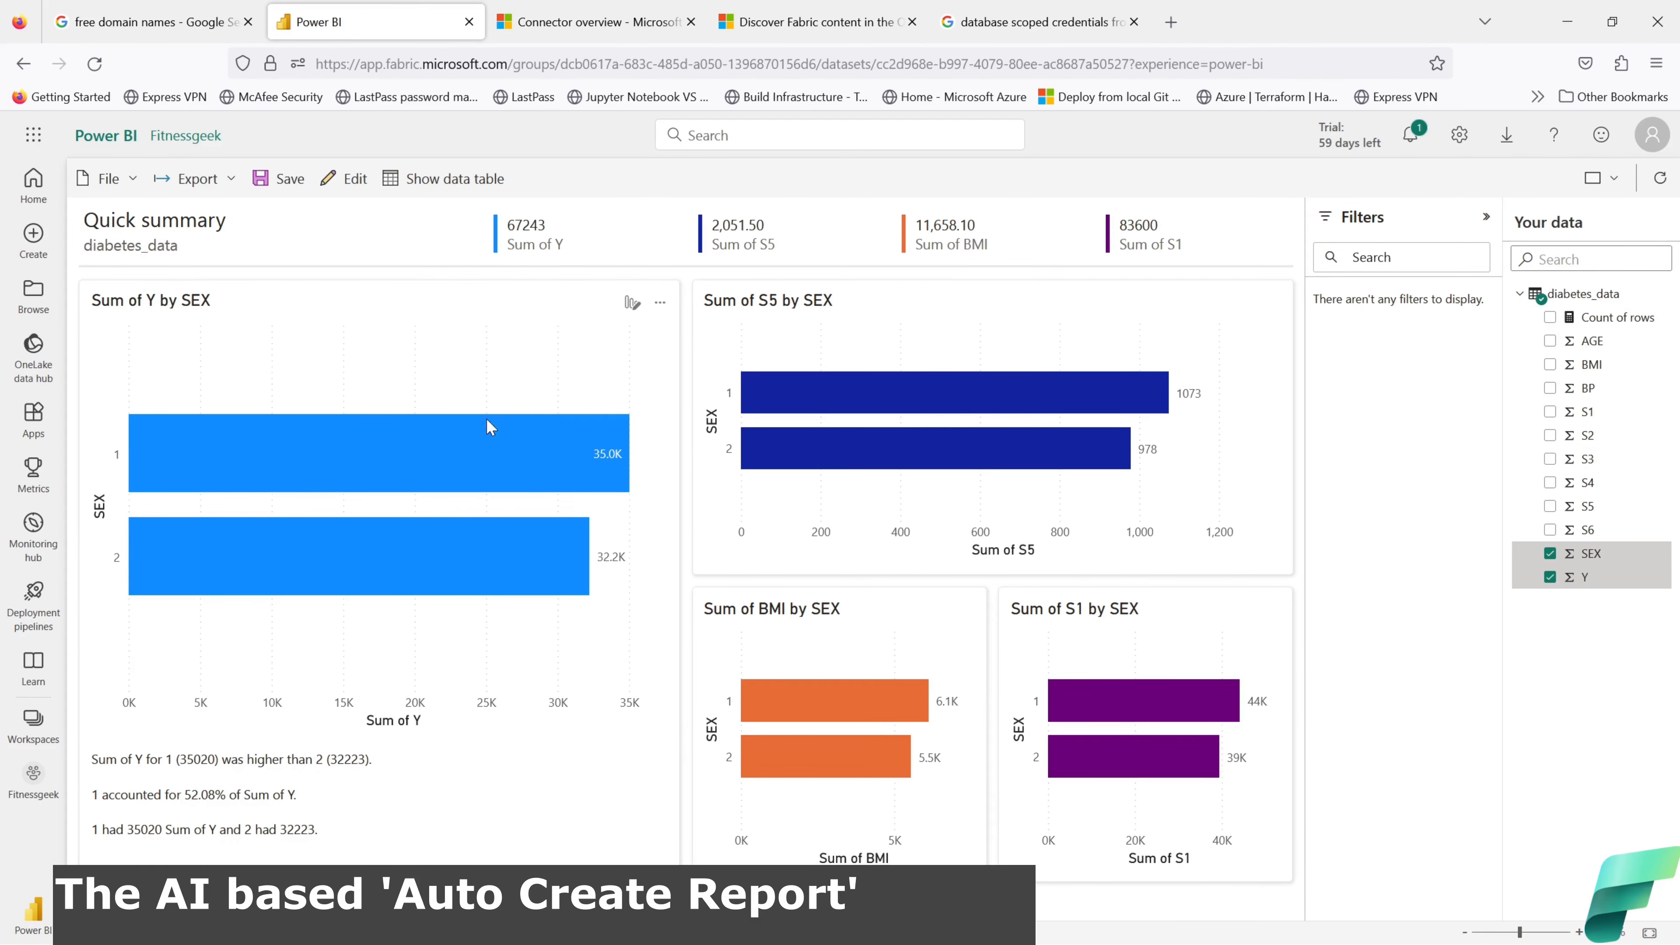
left_click(344, 359)
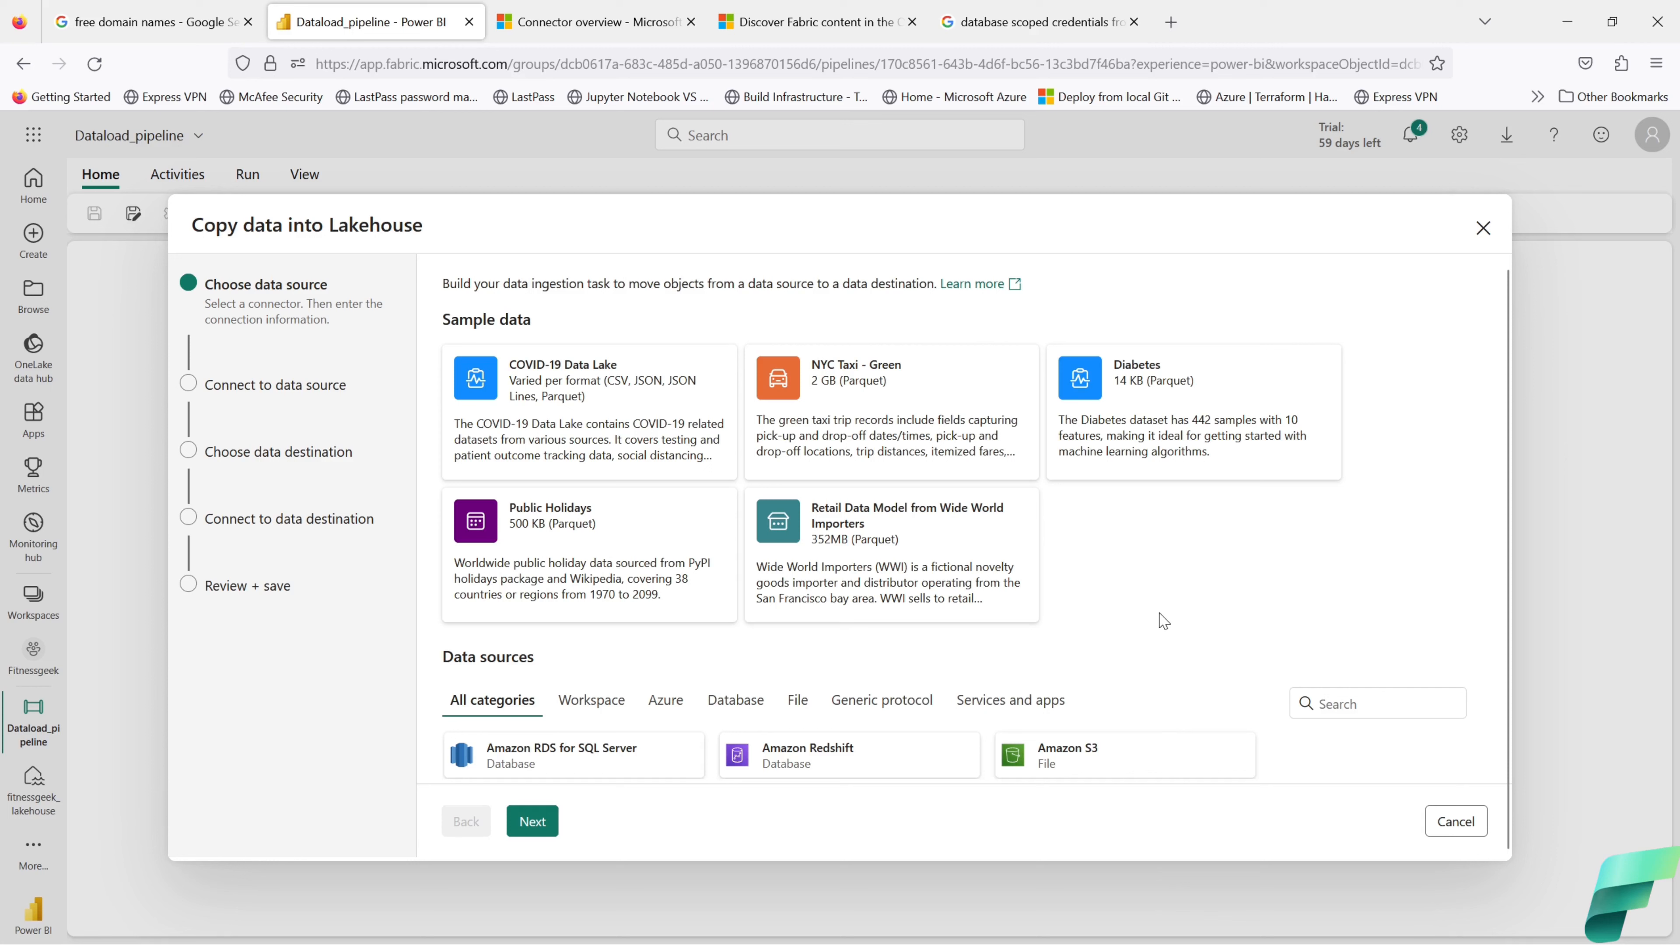
Step: Select the Diabetes sample card as the copy source in the pipeline wizard
left_click(1170, 395)
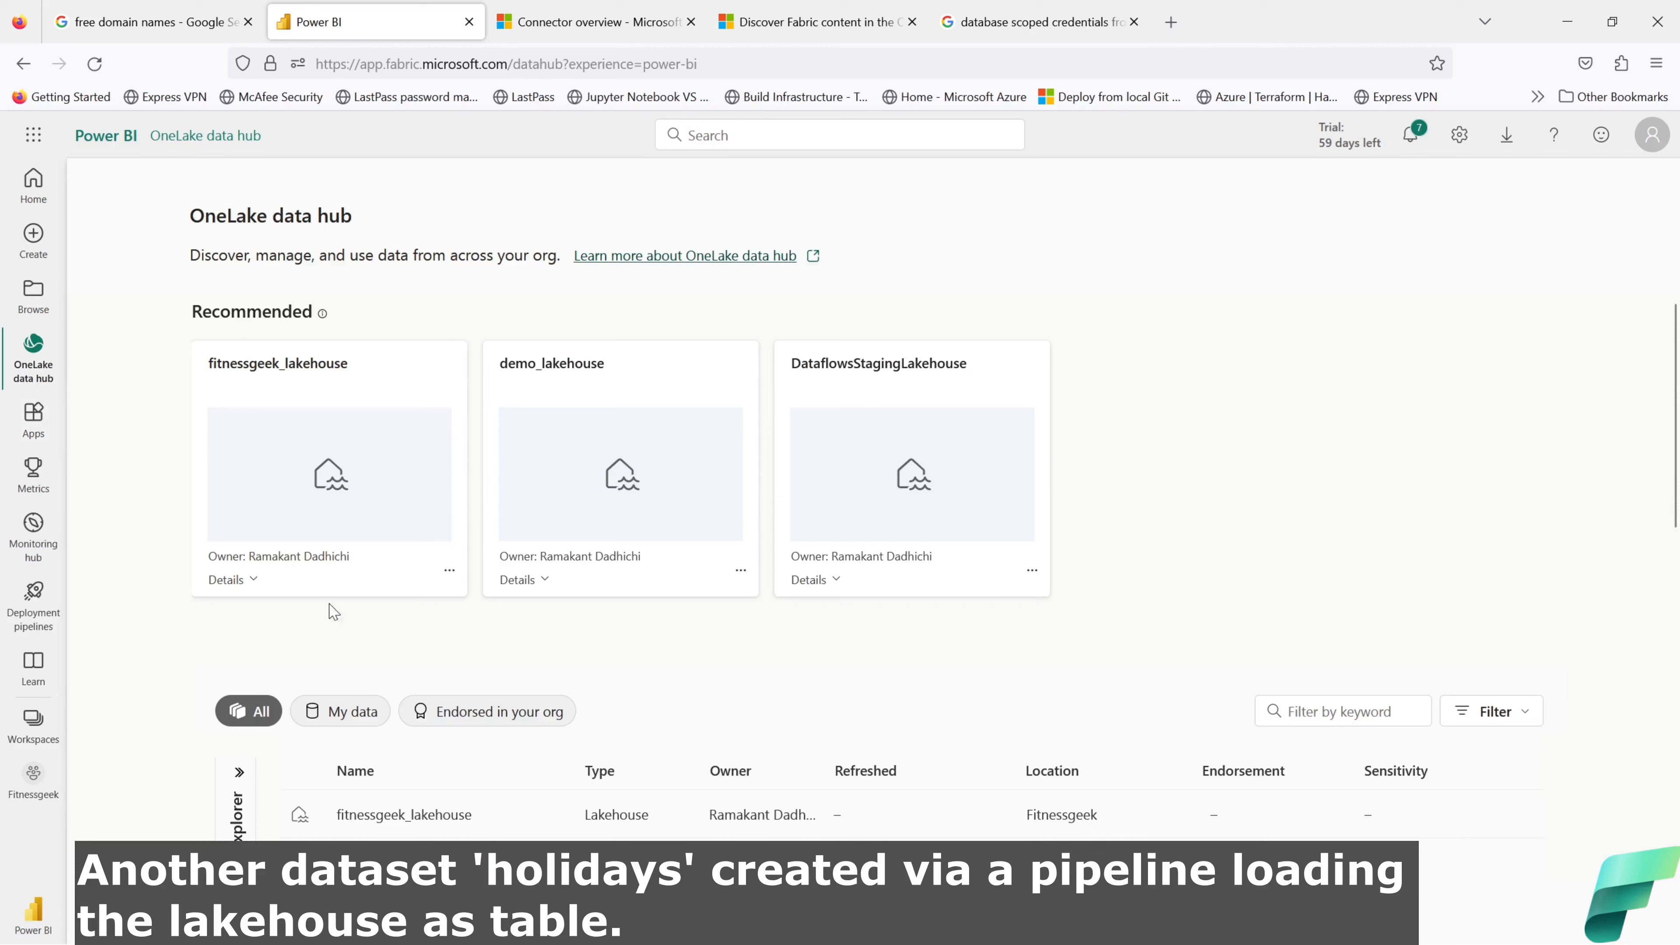
Step: Compare details of fitnessgeek_lakehouse, demo_lakehouse and DataflowsStagingLakehouse, then open fitnessgeek_lakehouse's page
left_click(254, 581)
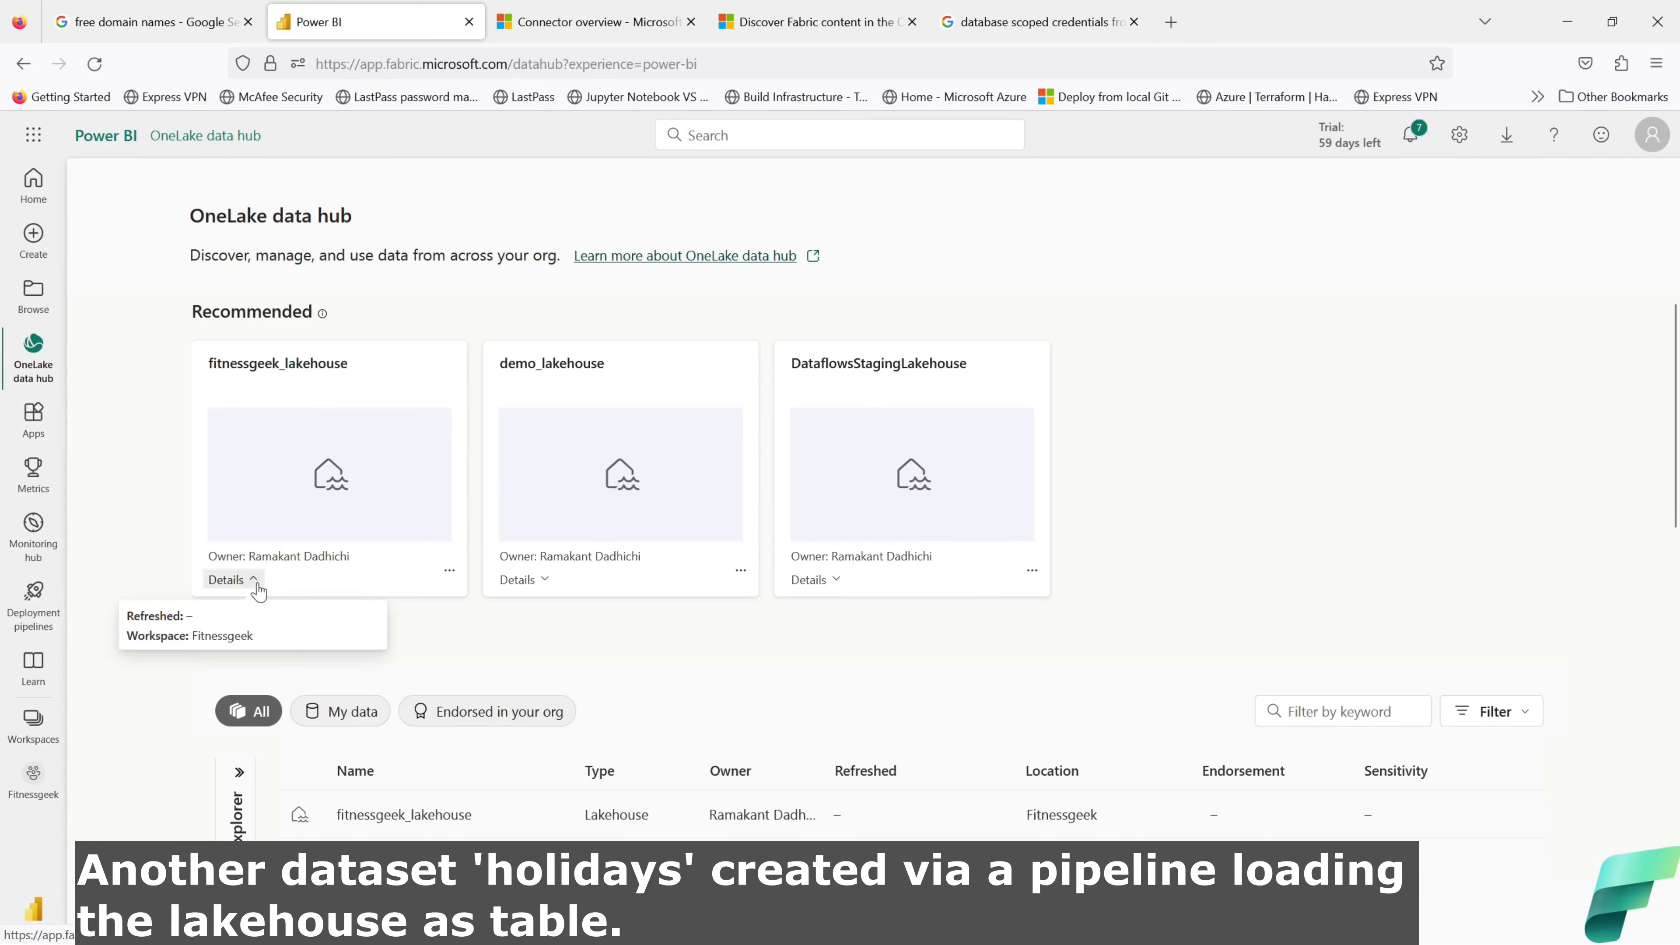
left_click(255, 582)
left_click(532, 583)
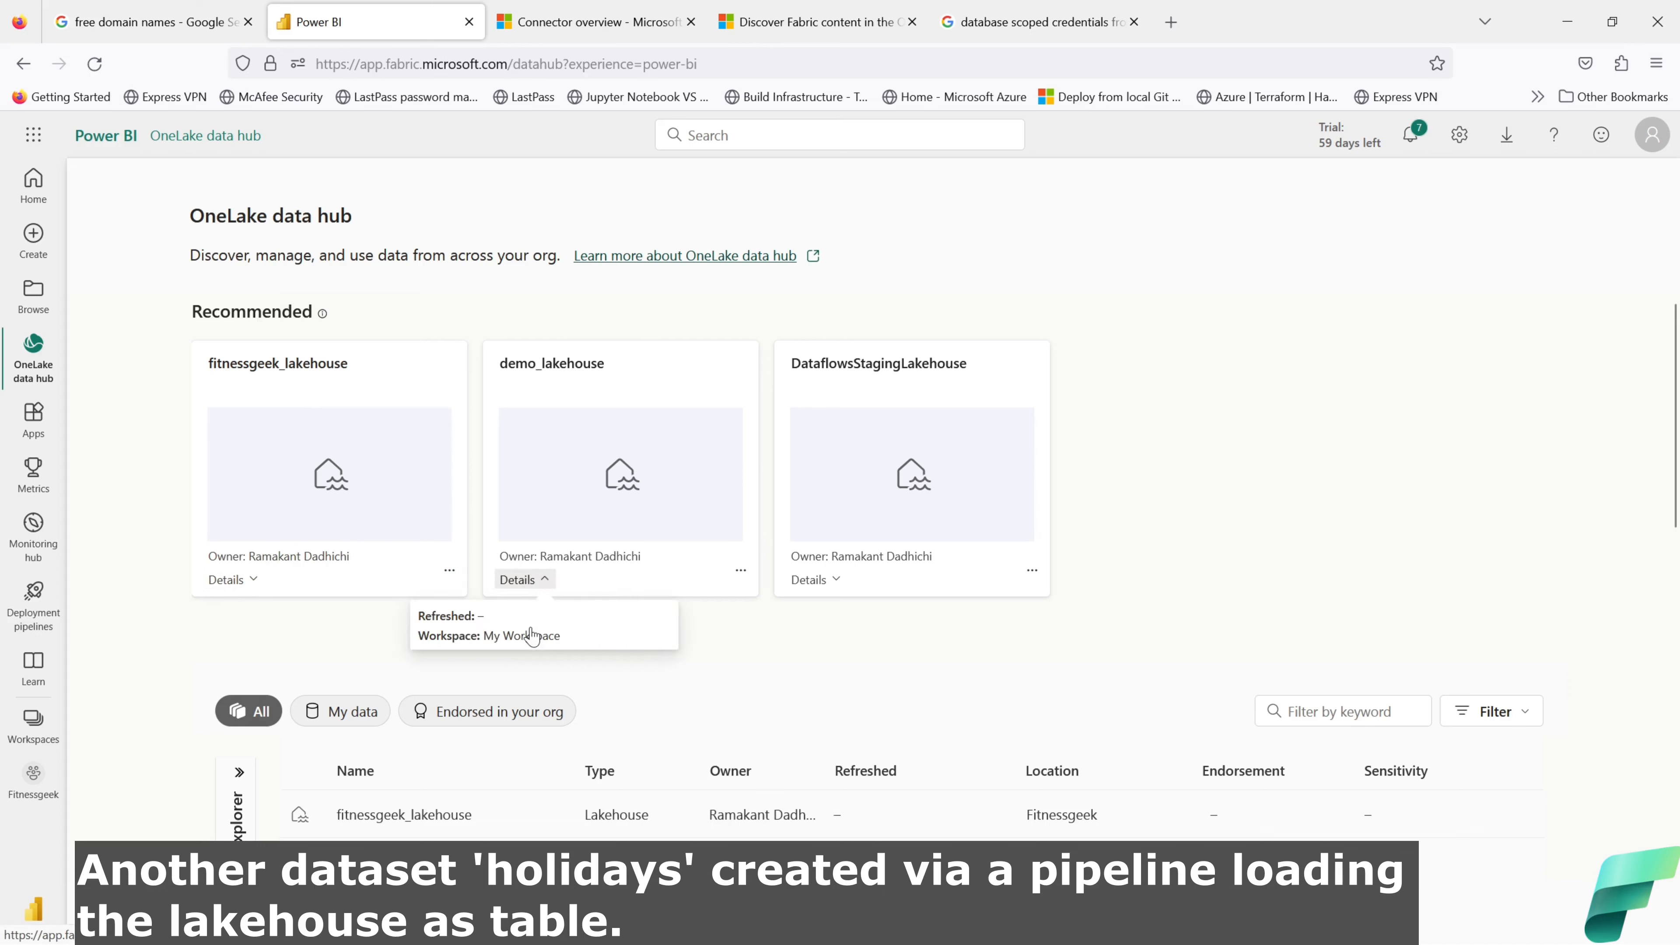
left_click(820, 584)
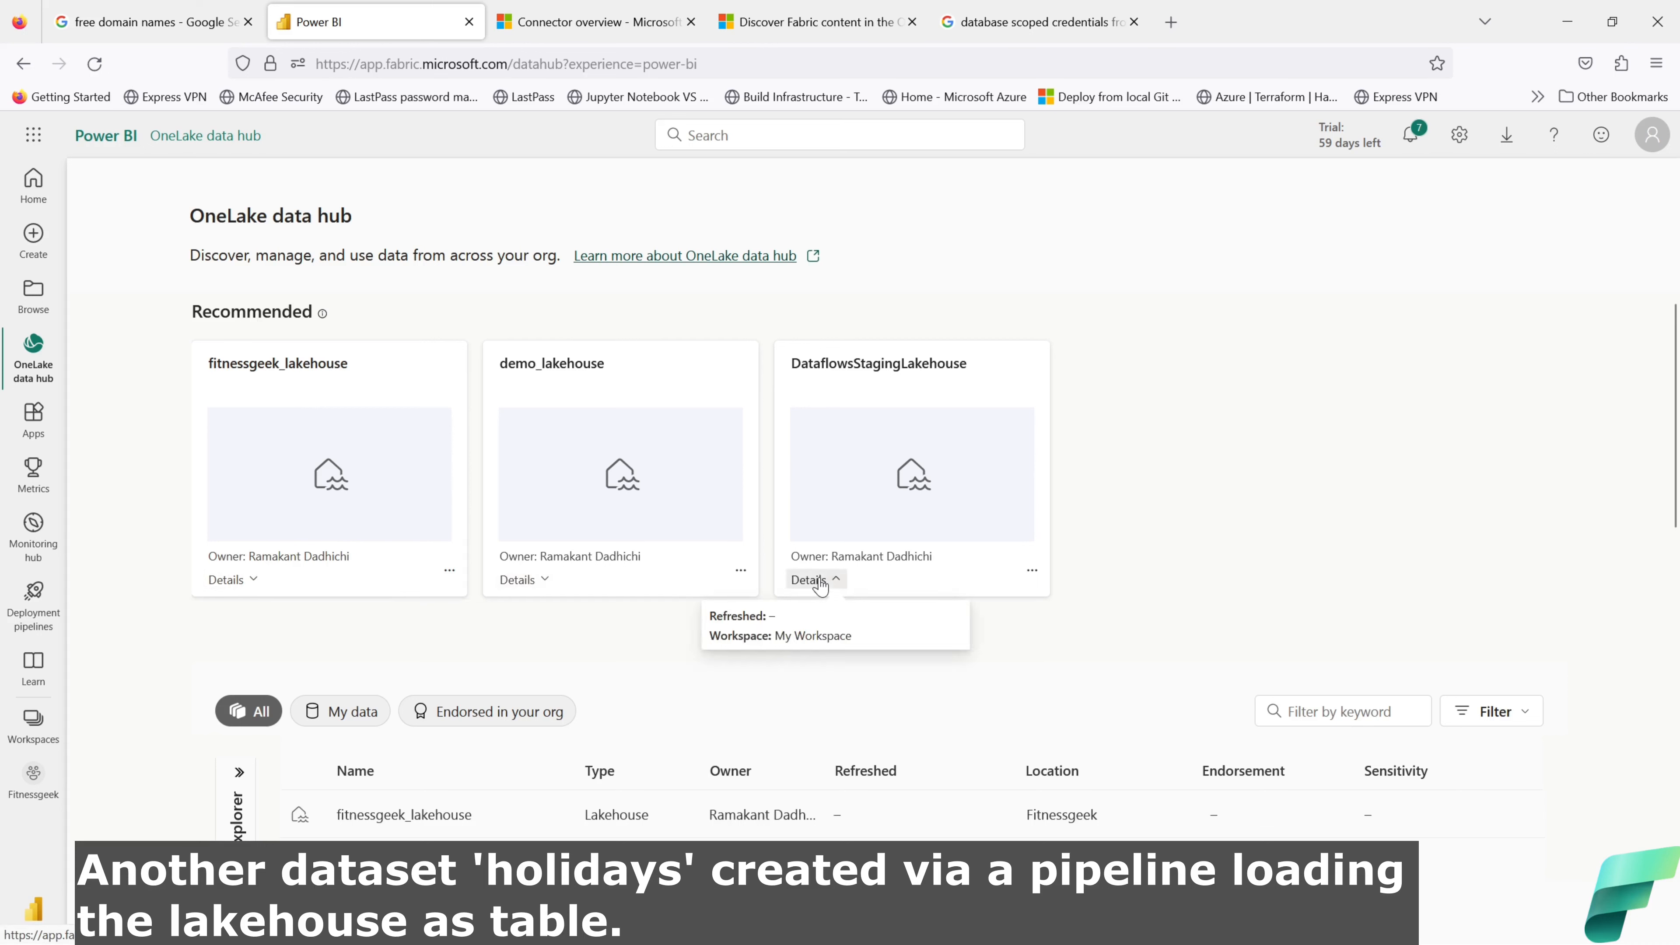
left_click(317, 556)
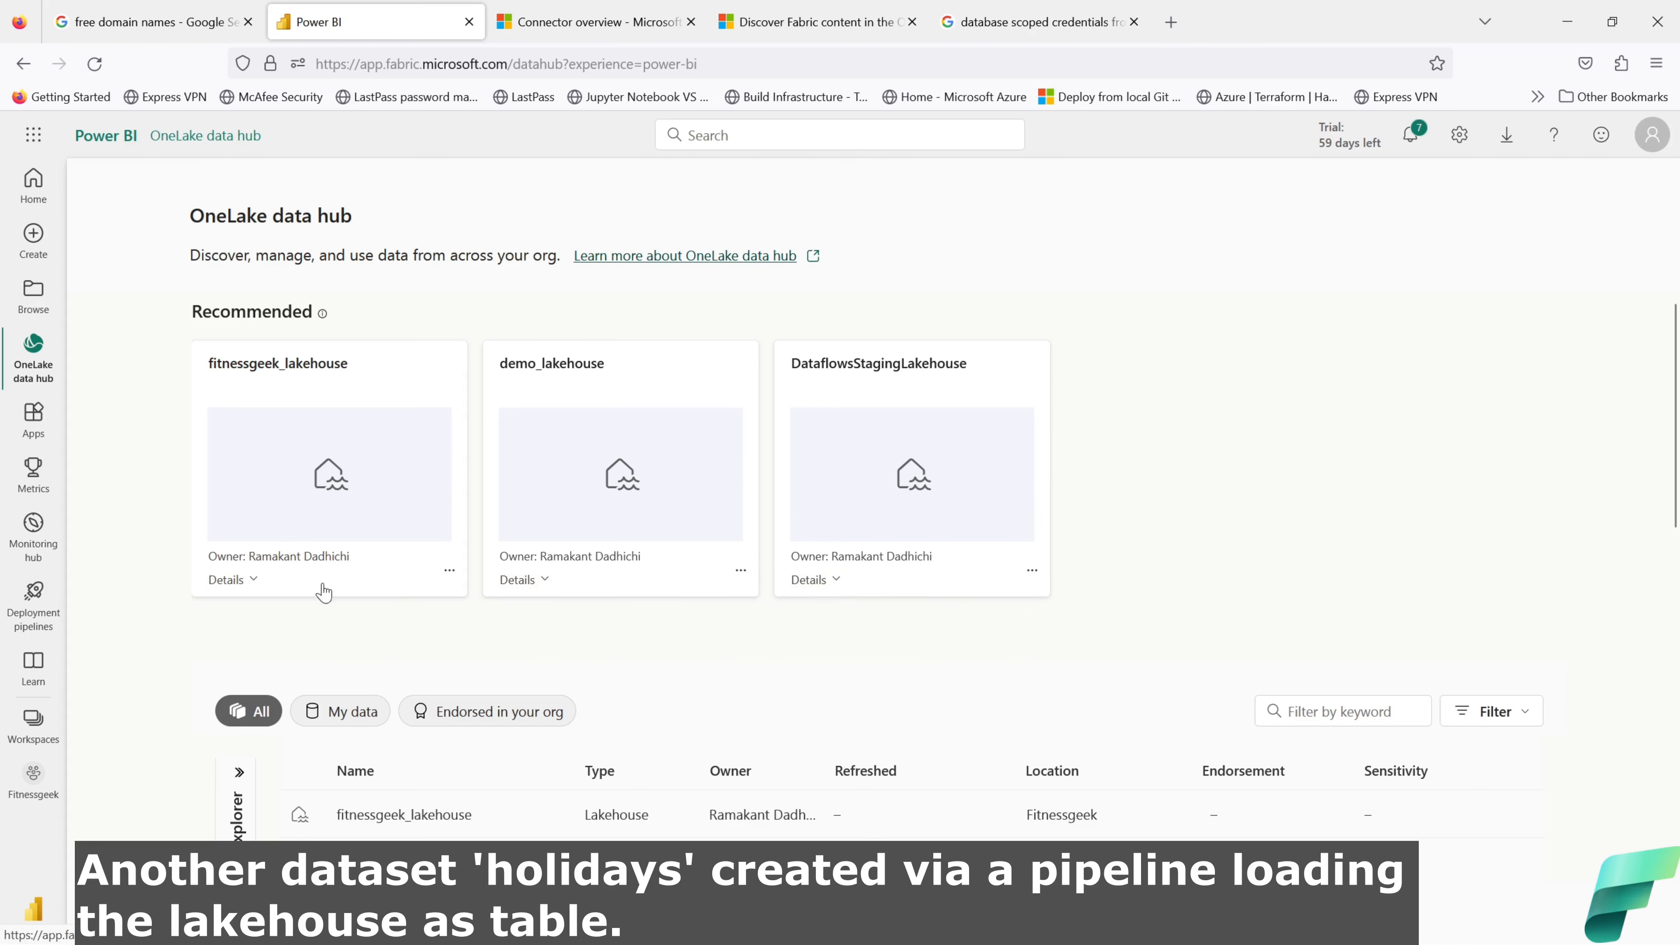
left_click(421, 818)
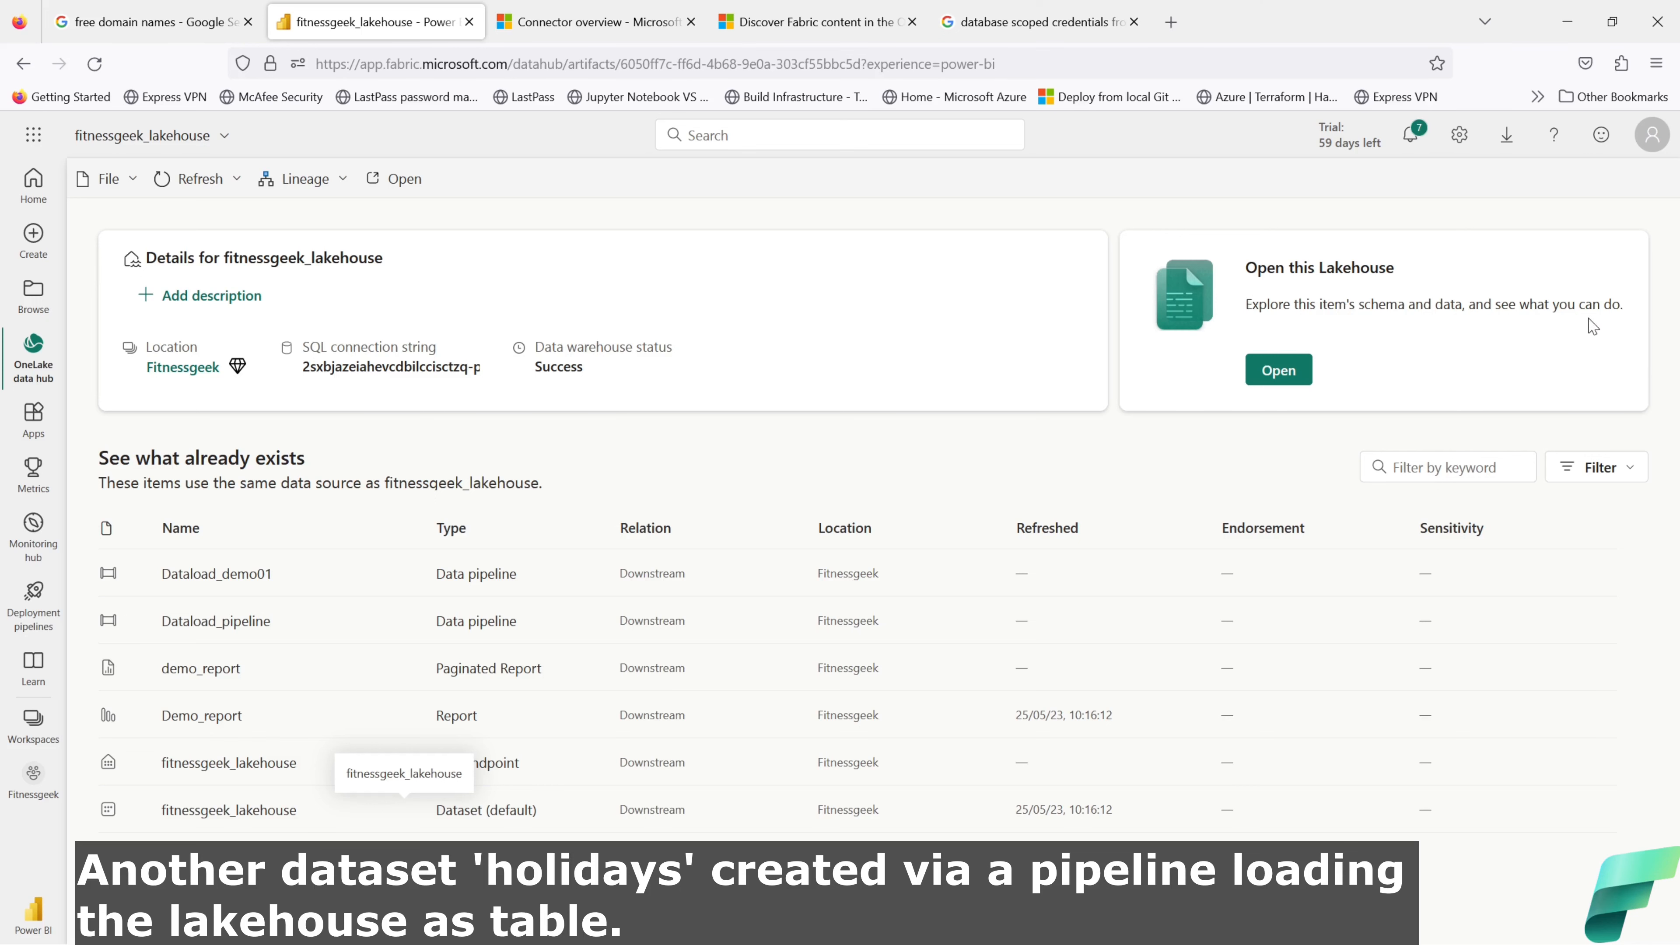
Step: Open fitnessgeek_lakehouse, inspect Unidentified > Holiday_data > _delta_log, and refresh the table listing
left_click(1286, 372)
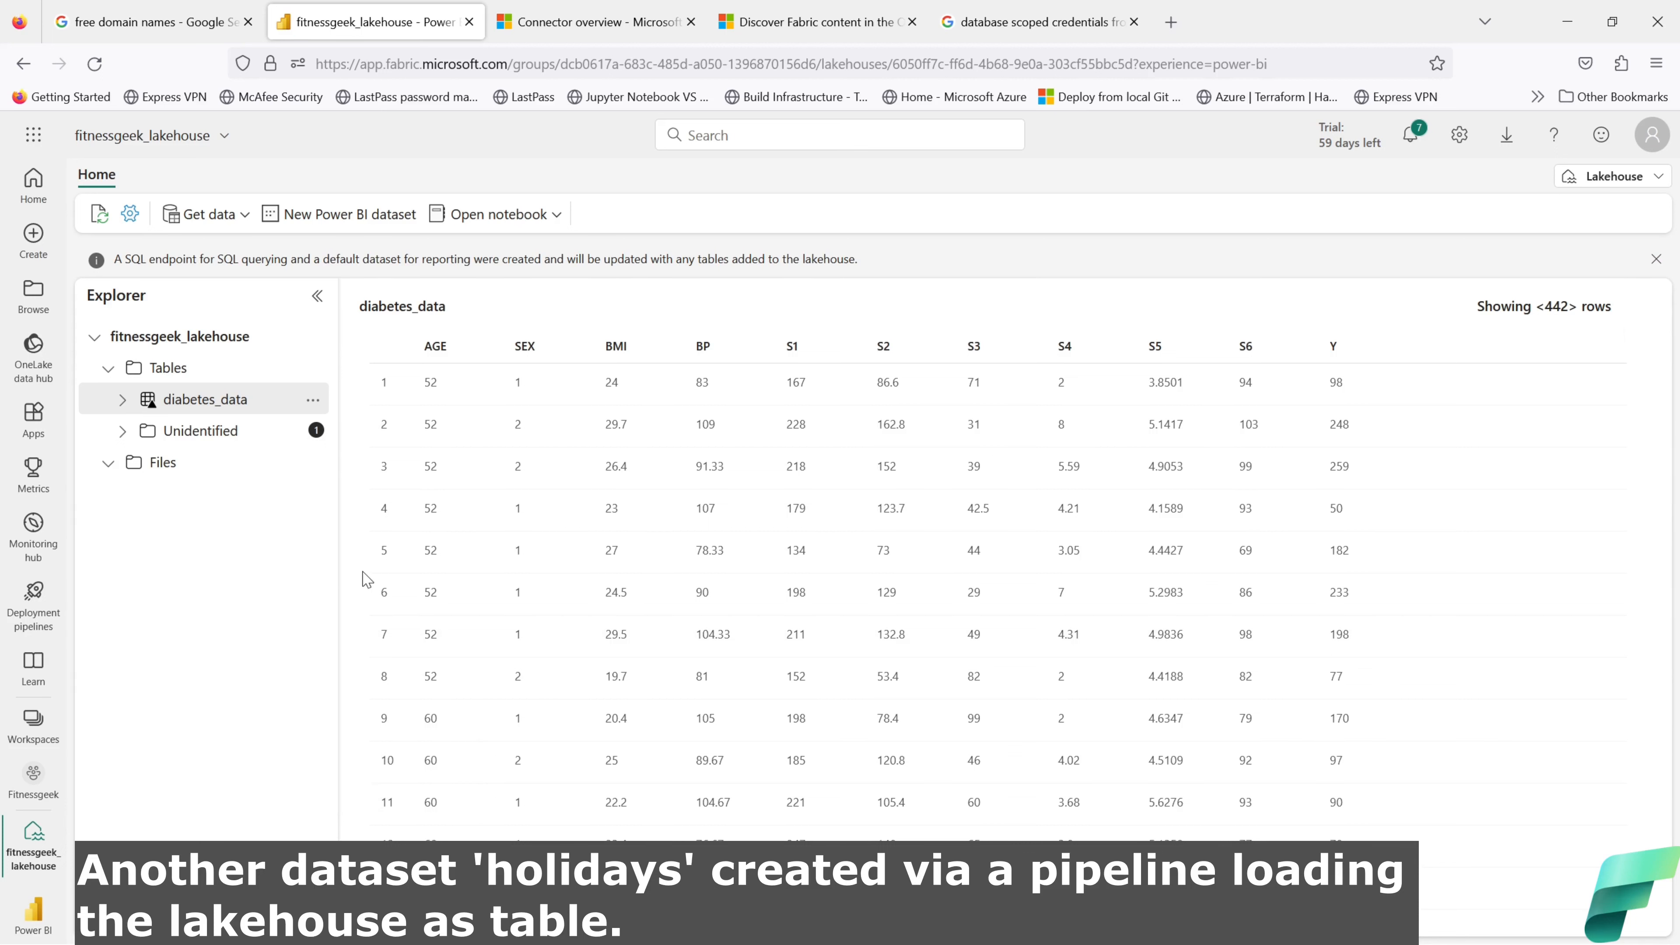
left_click(123, 432)
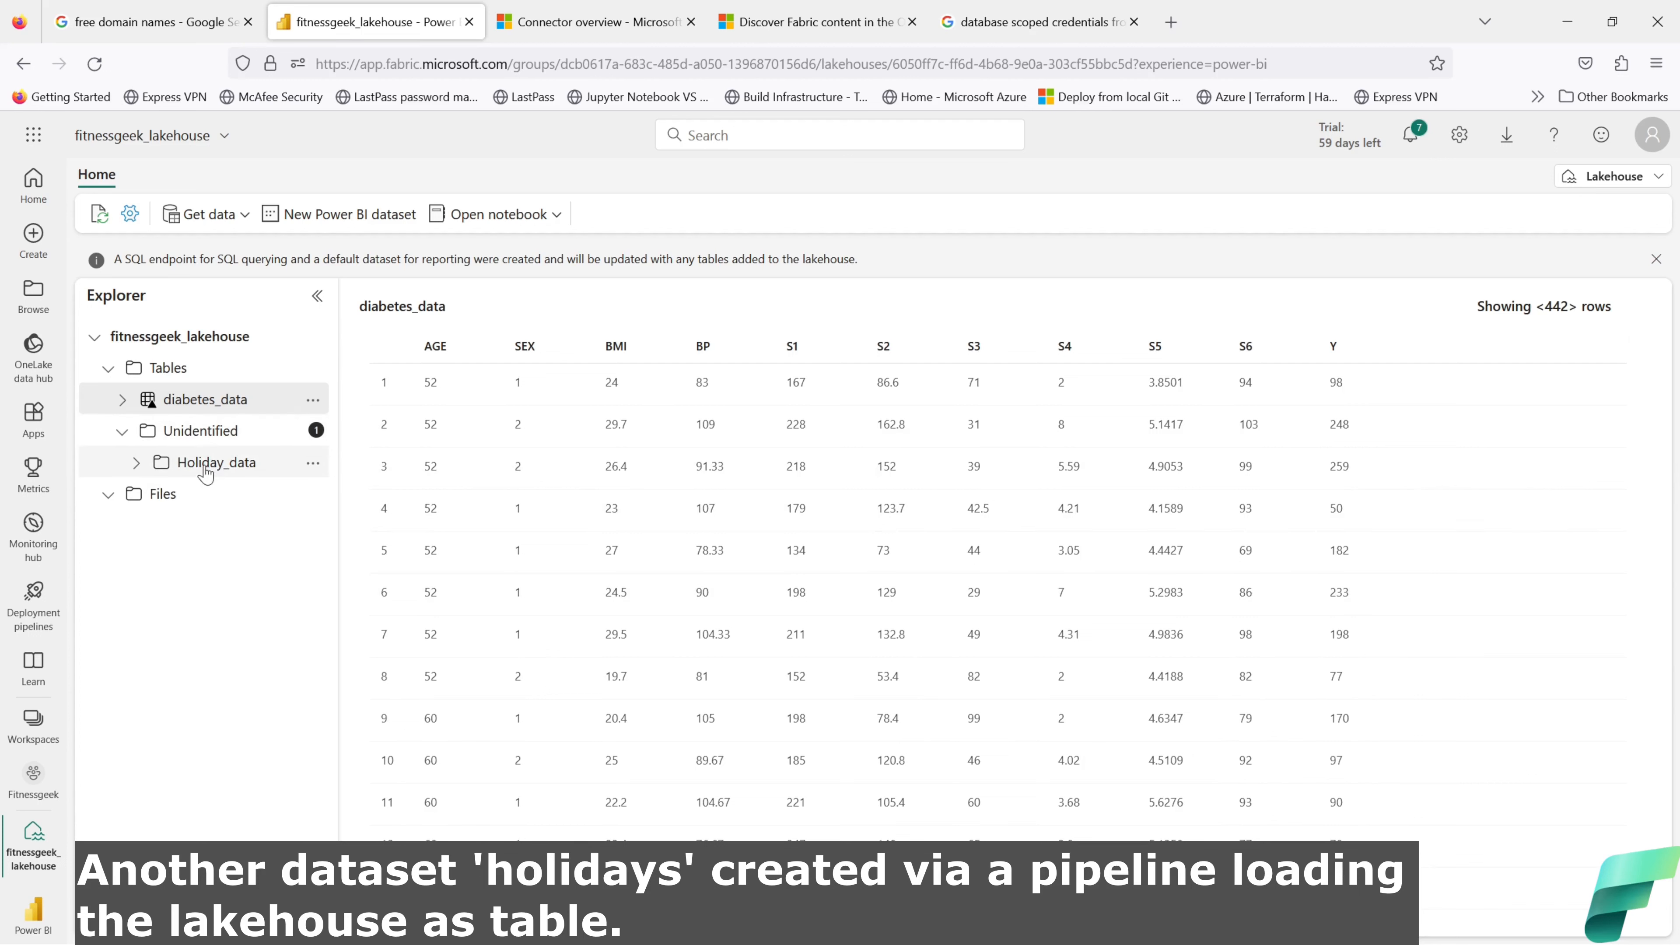
left_click(136, 463)
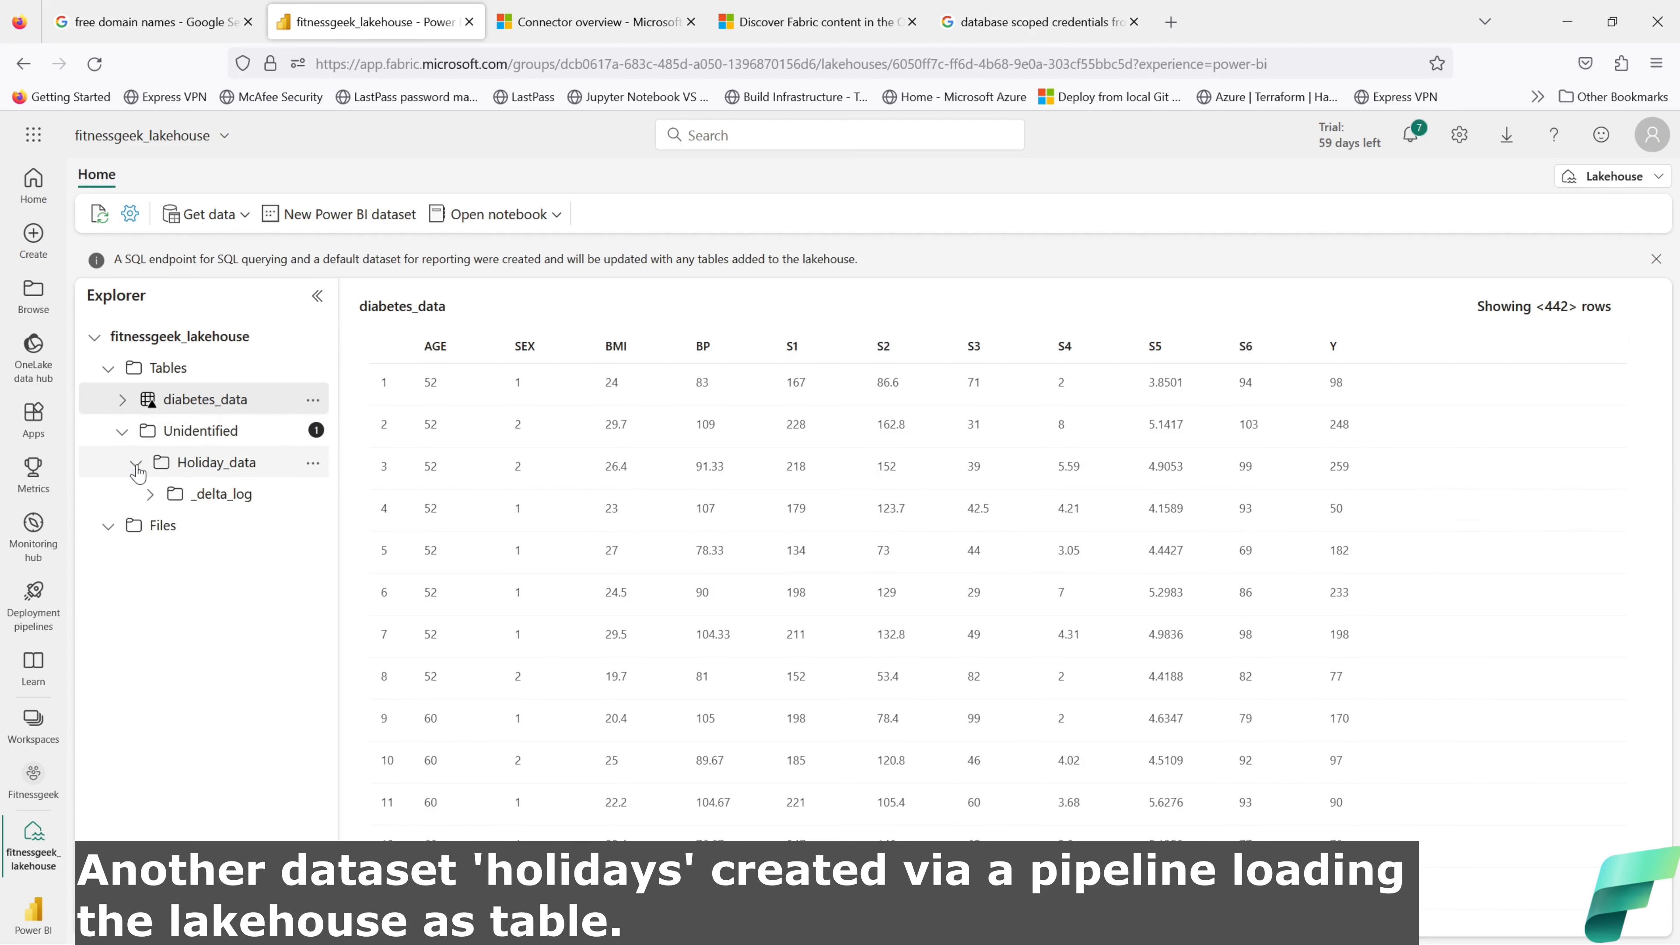
left_click(151, 495)
left_click(287, 432)
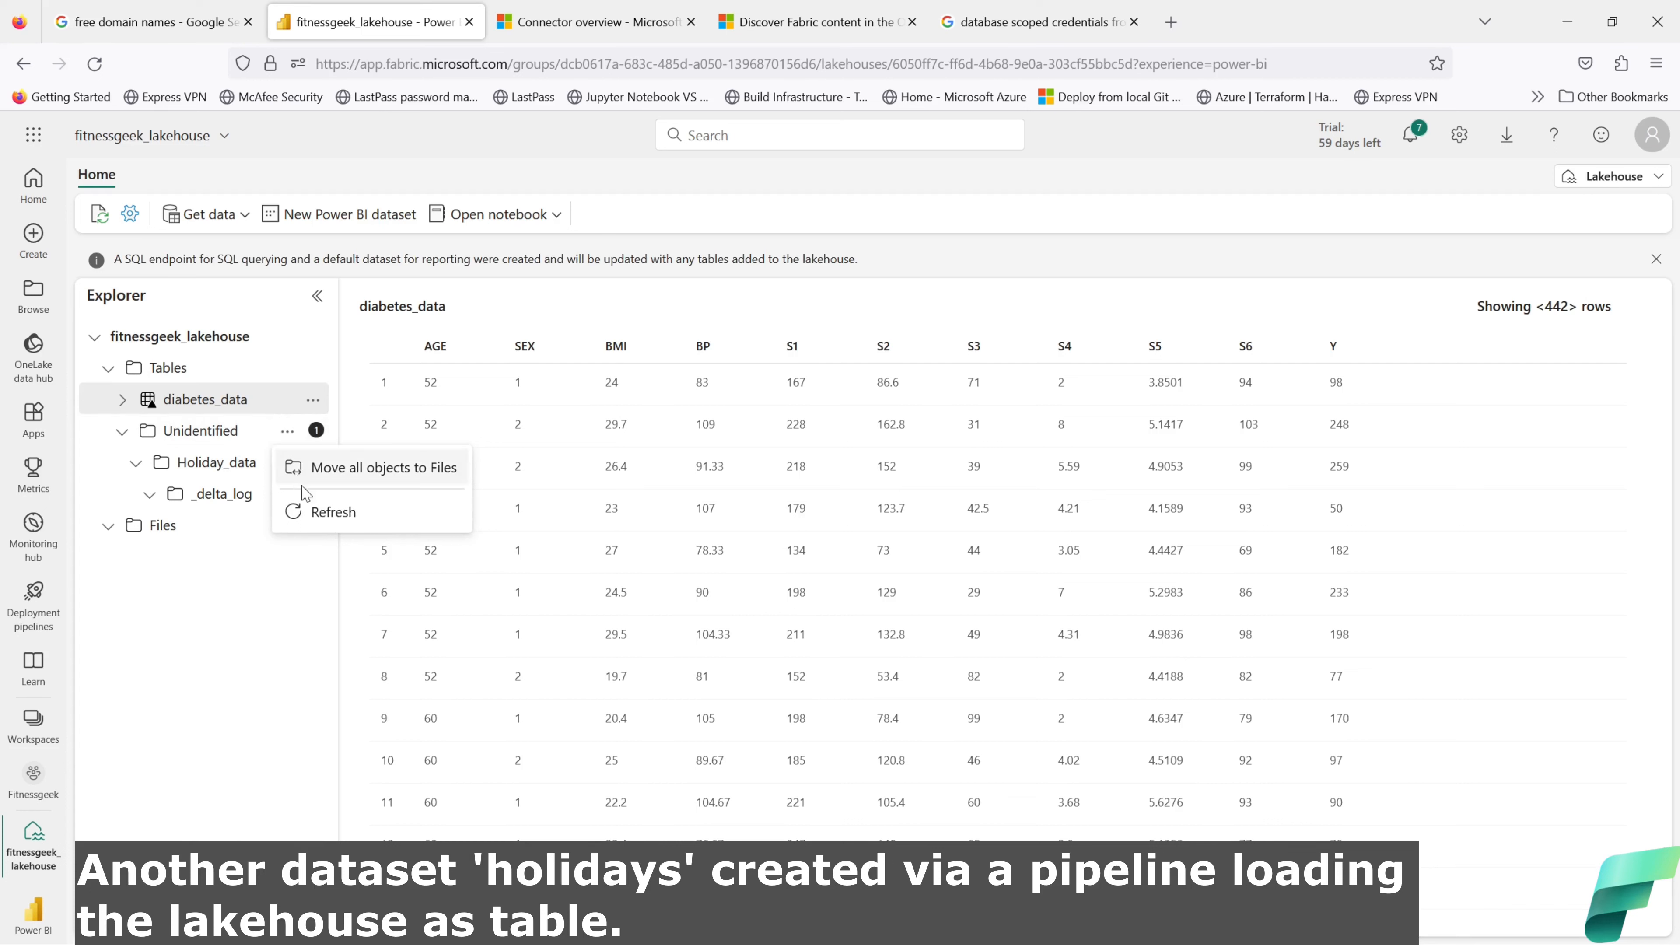
left_click(310, 511)
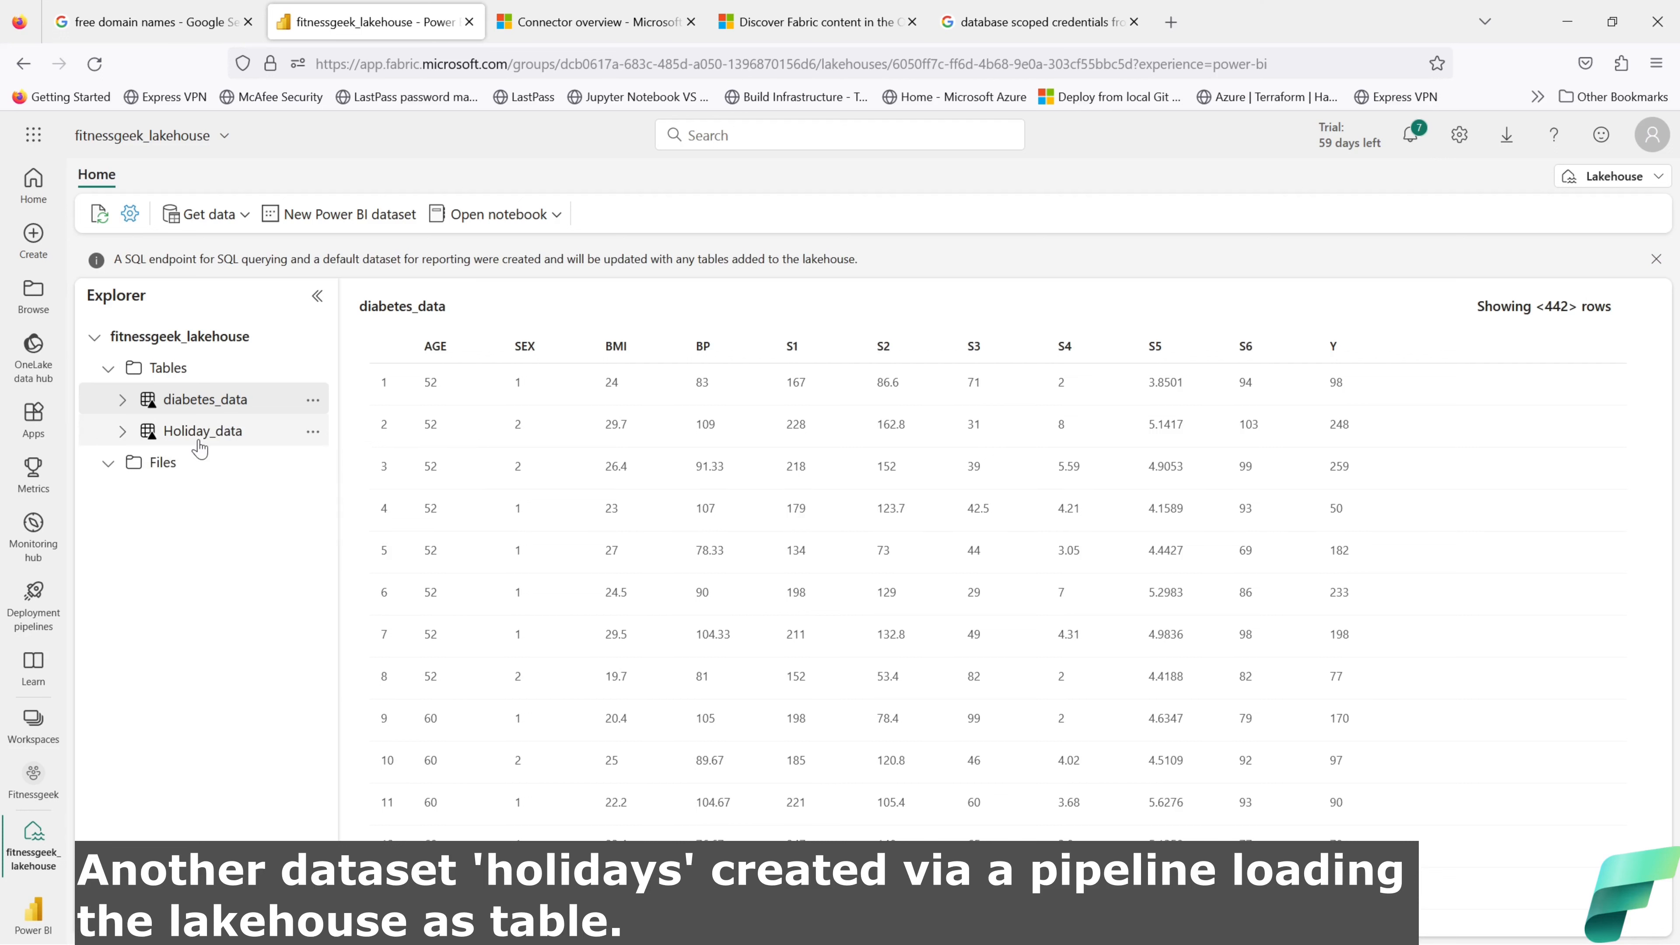
Step: Preview Holiday_data, widen its date, country, holiday and isPaidTimeOff columns, then return to the OneLake data hub
left_click(198, 441)
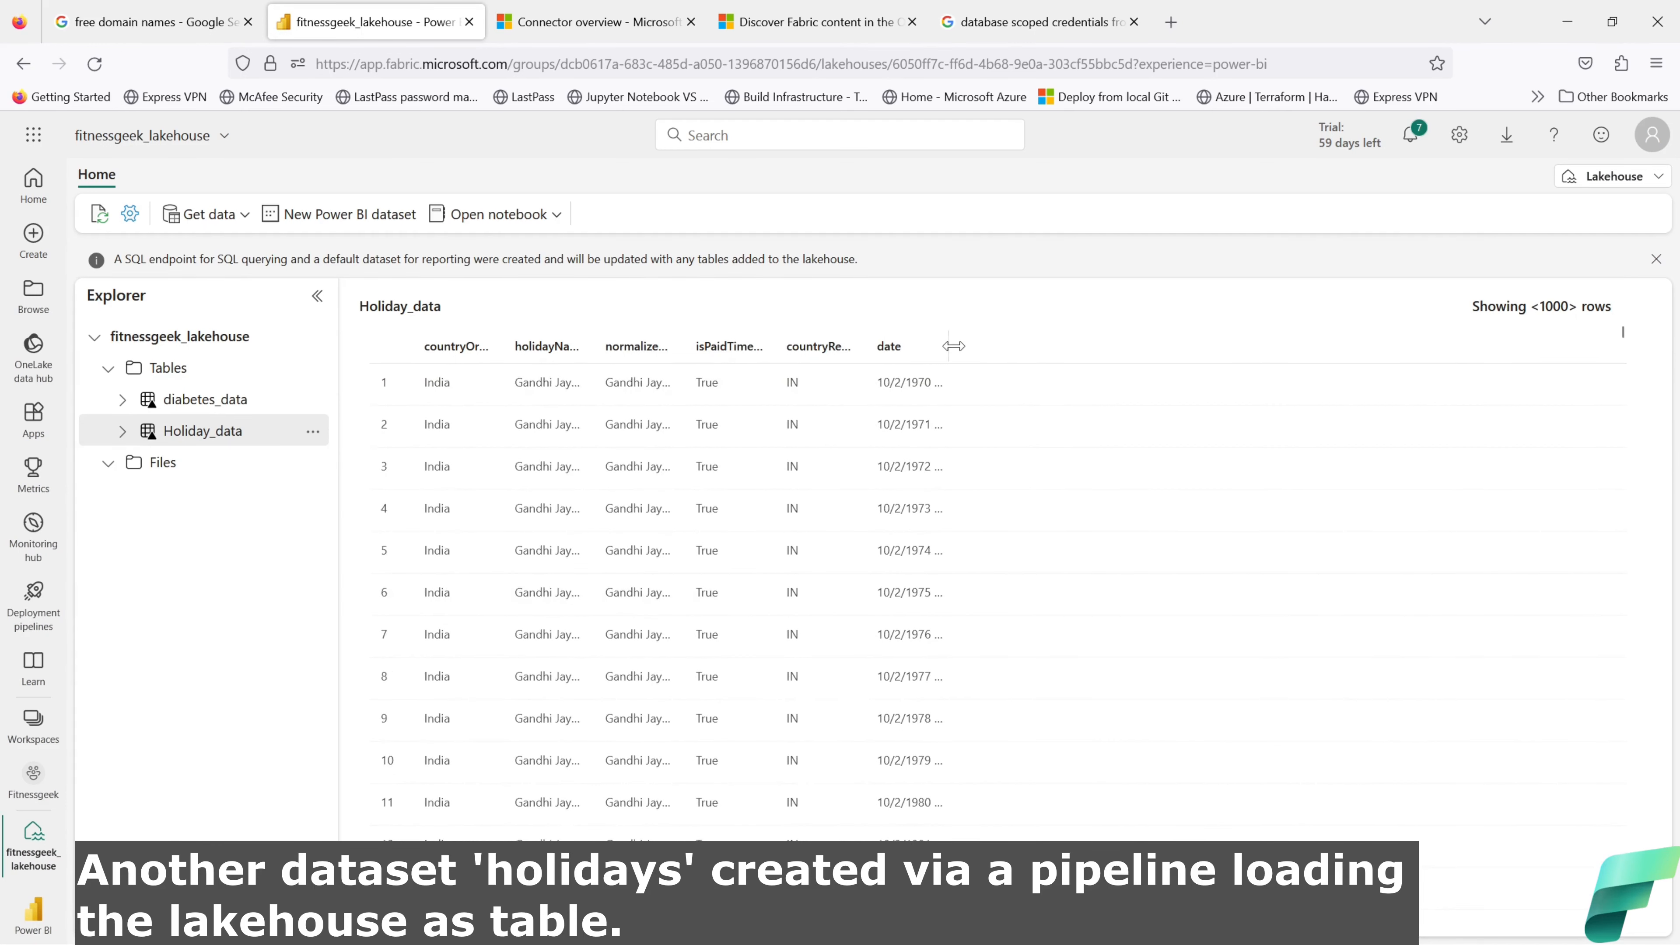
left_click_drag(950, 346, 1095, 346)
left_click_drag(877, 347, 956, 346)
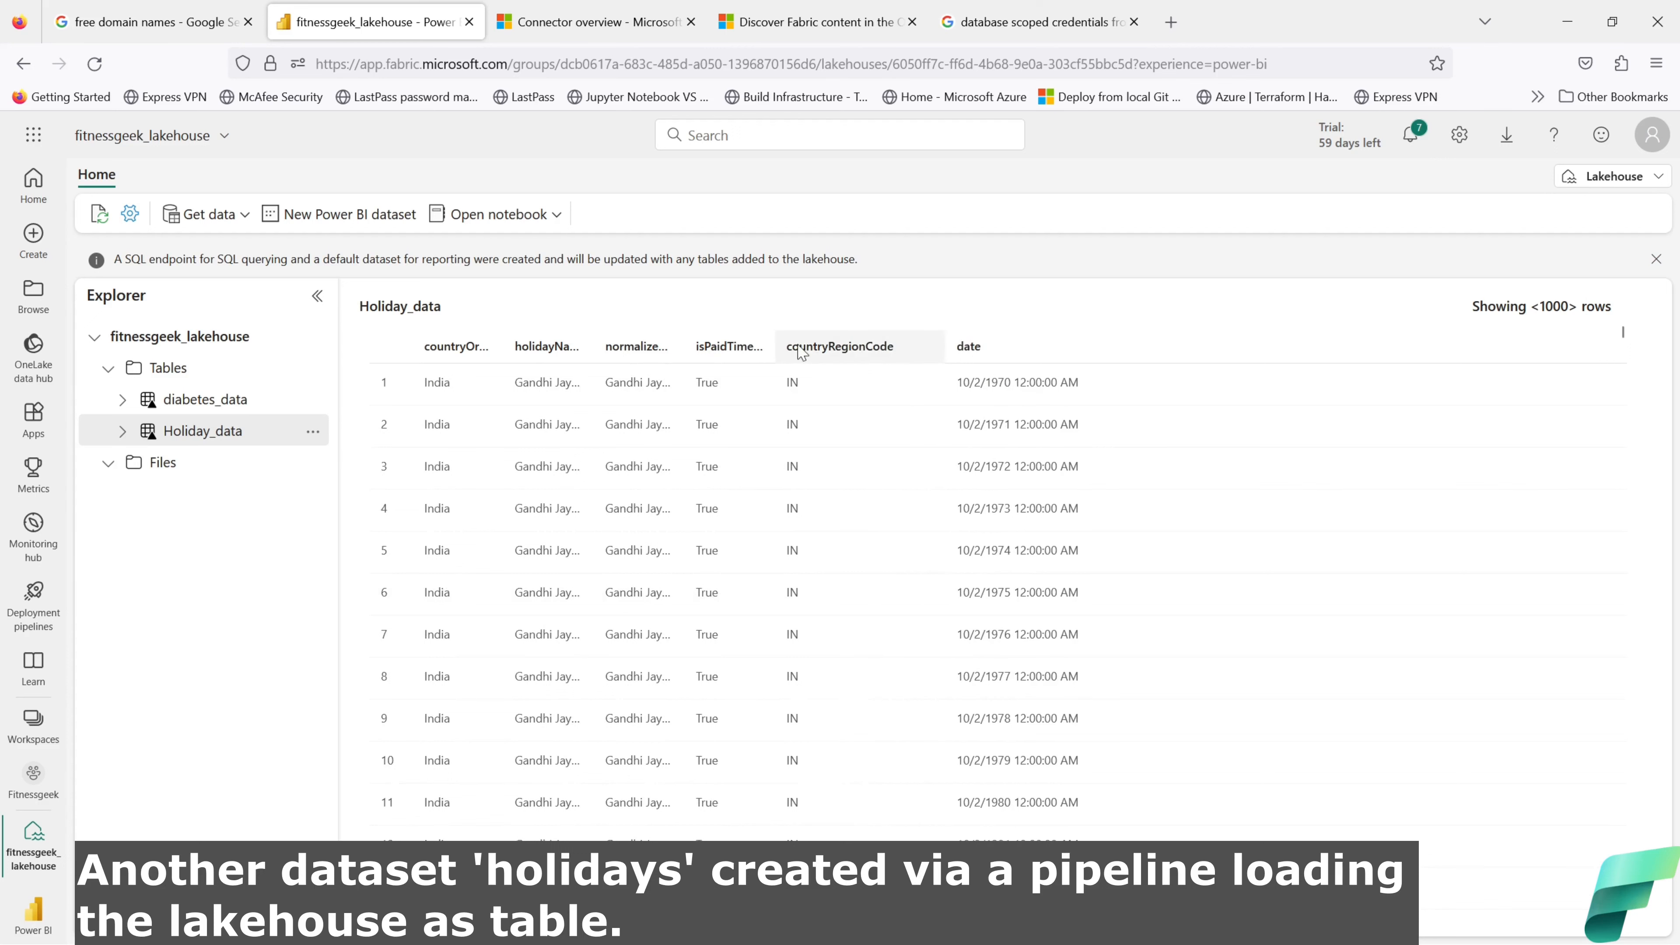
left_click_drag(777, 346, 880, 347)
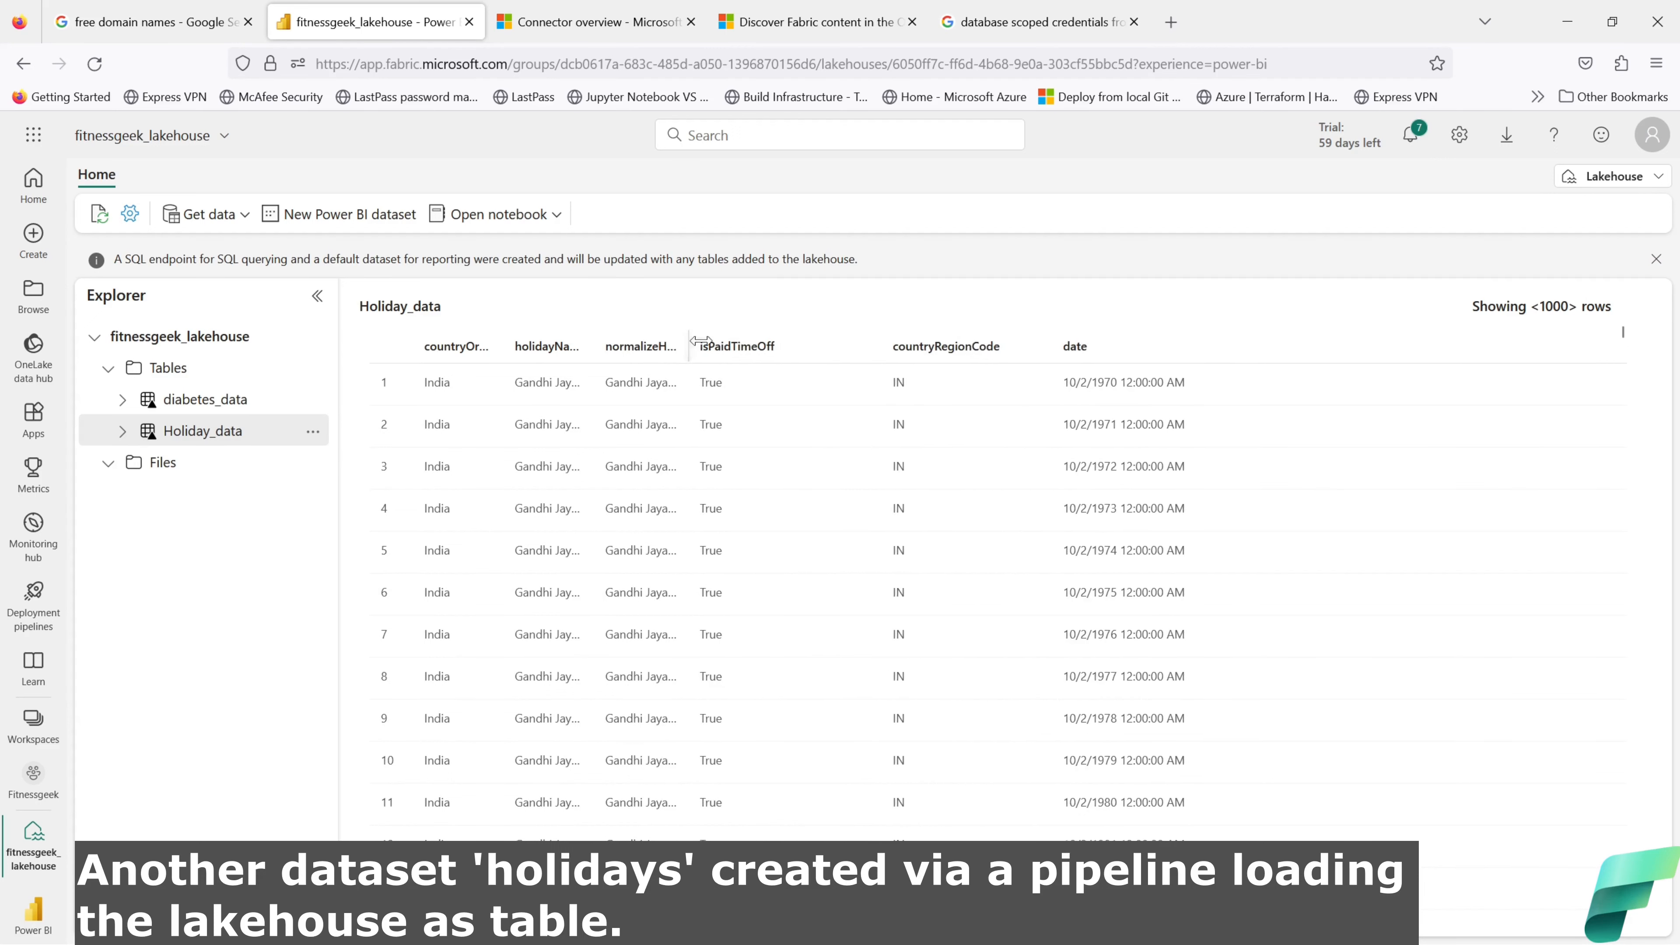
left_click_drag(686, 347, 747, 346)
left_click_drag(594, 339, 670, 340)
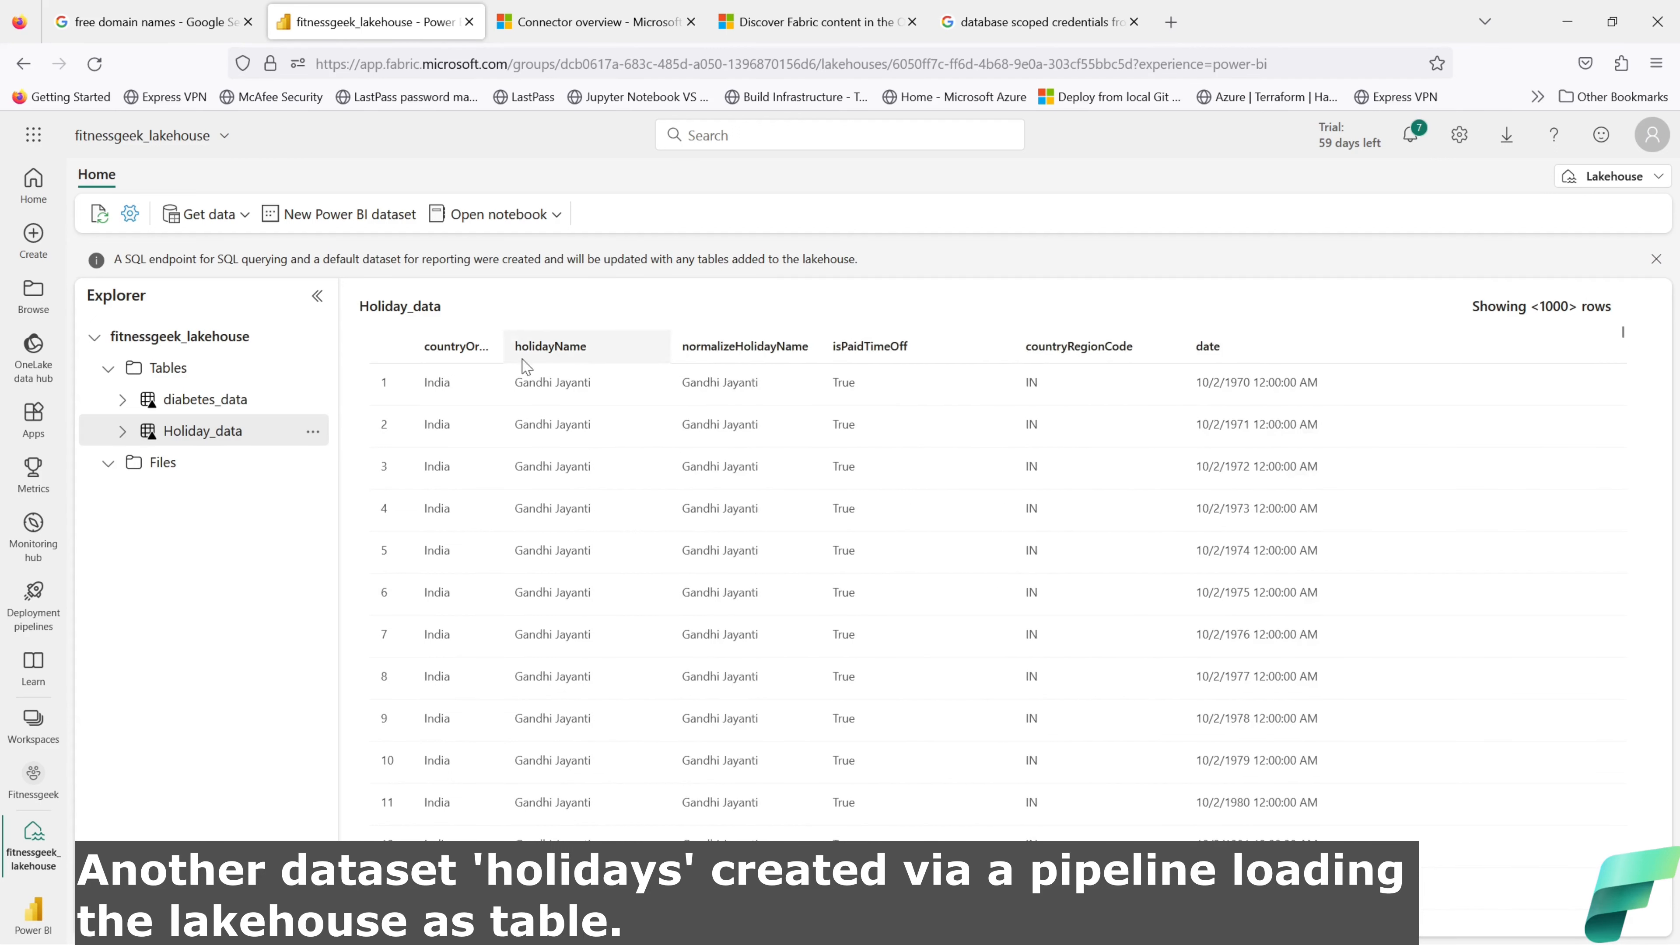
left_click_drag(516, 351, 597, 363)
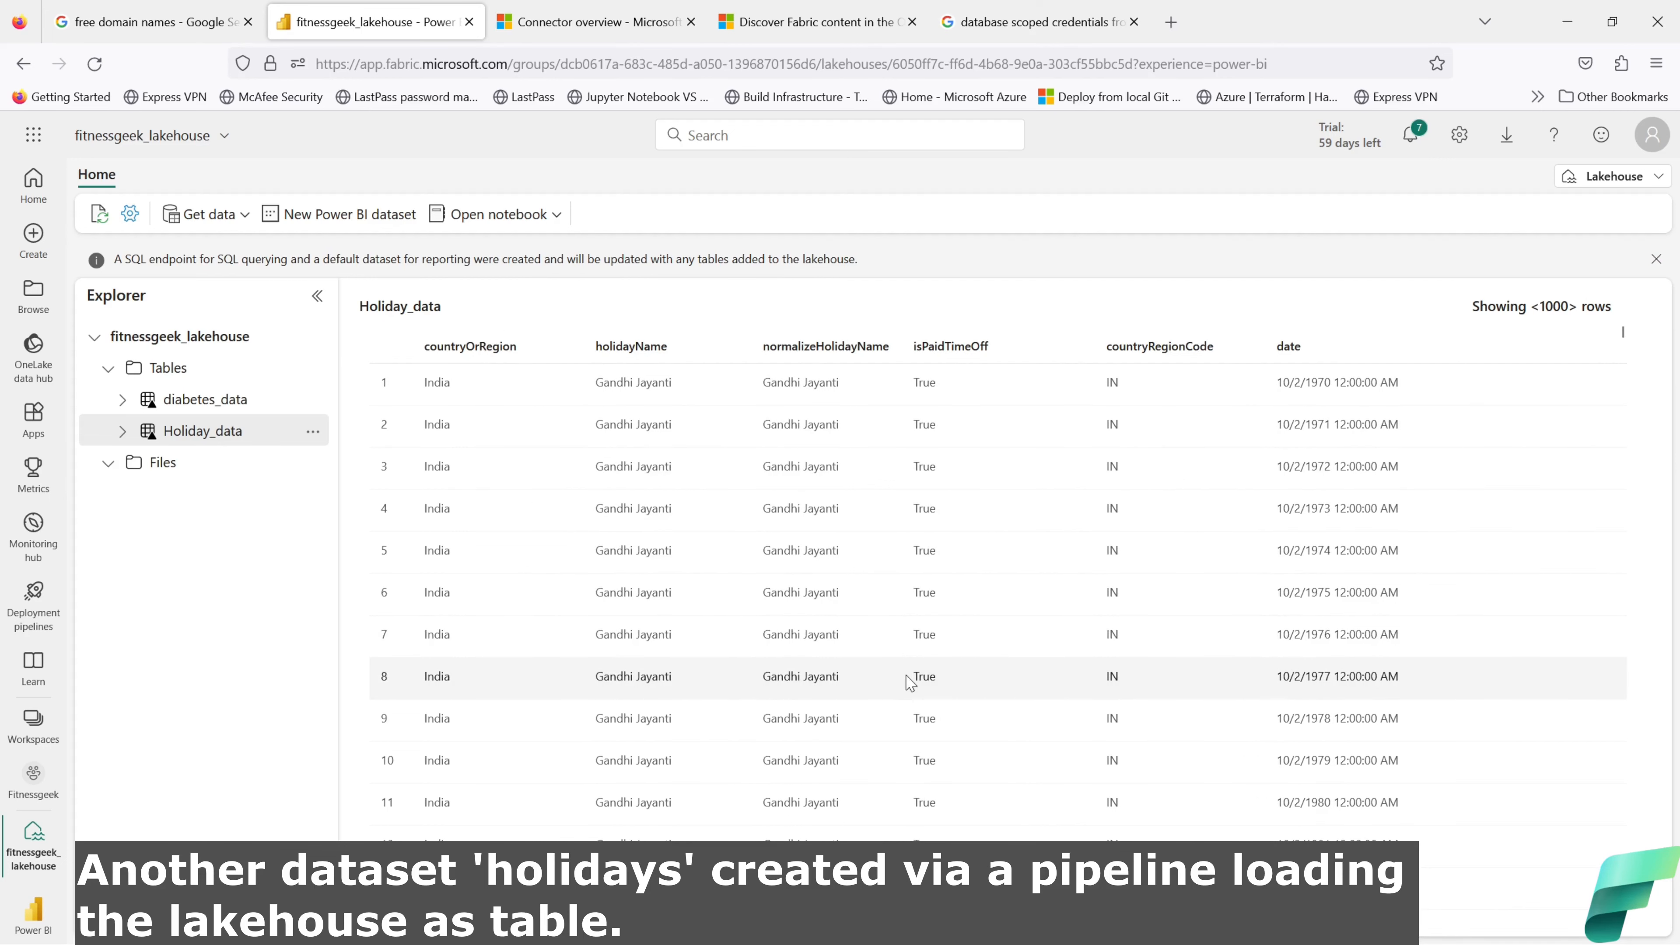
scroll(916, 689, "down", 5)
scroll(925, 707, "up", 5)
scroll(920, 700, "down", 5)
scroll(920, 702, "up", 5)
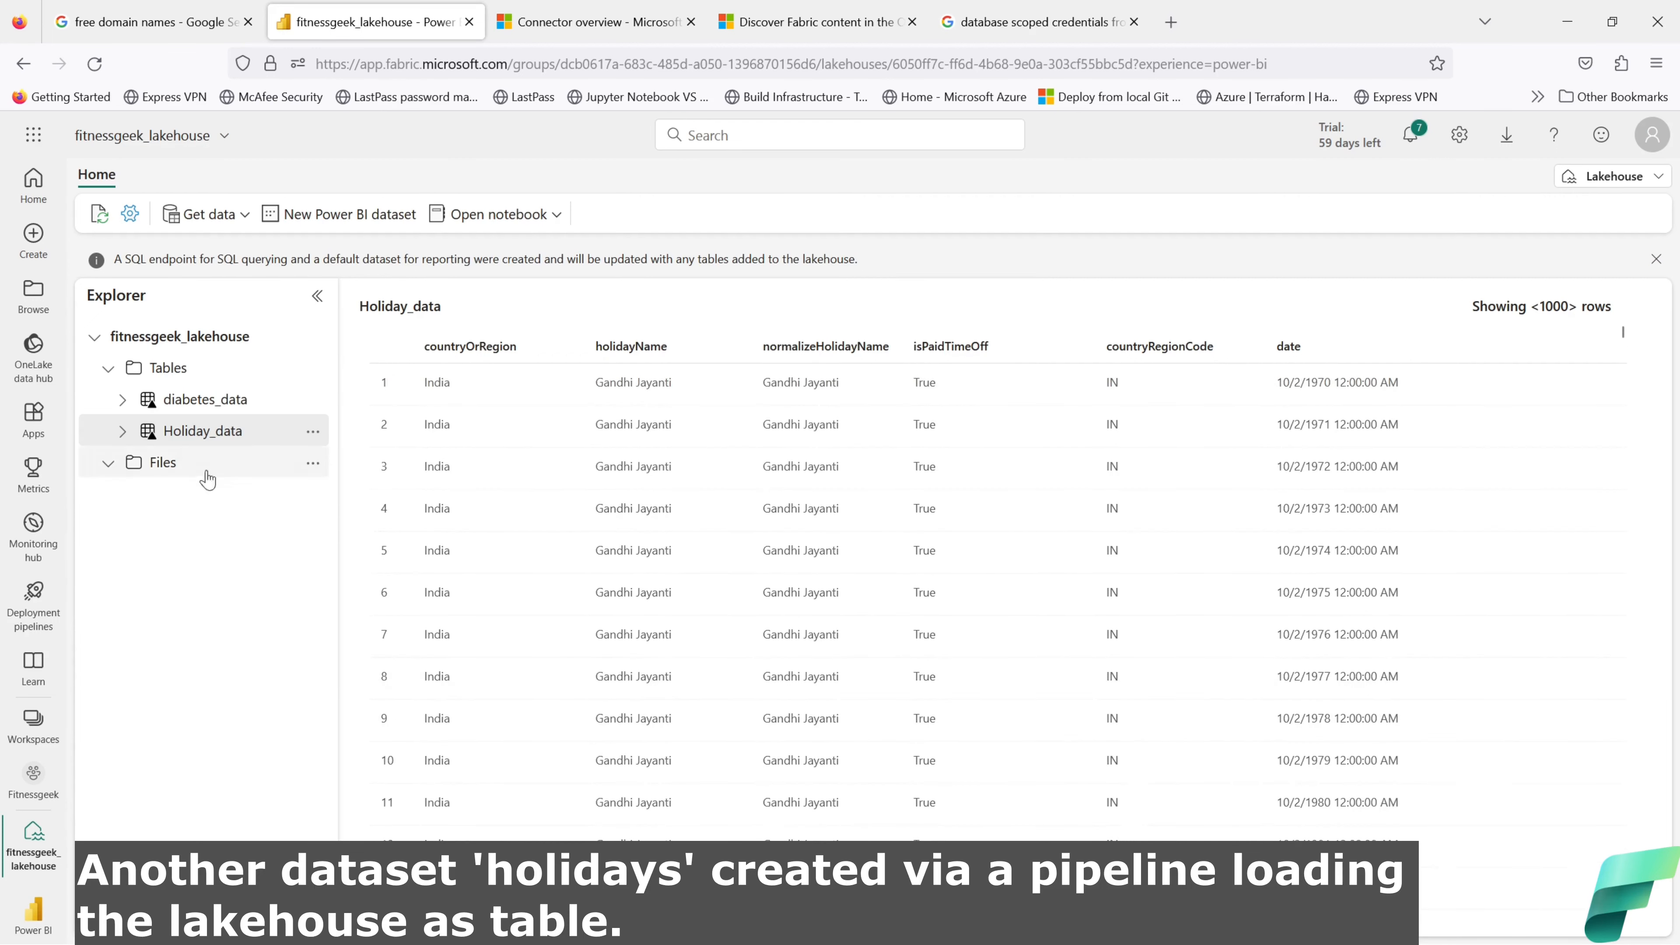
left_click(42, 361)
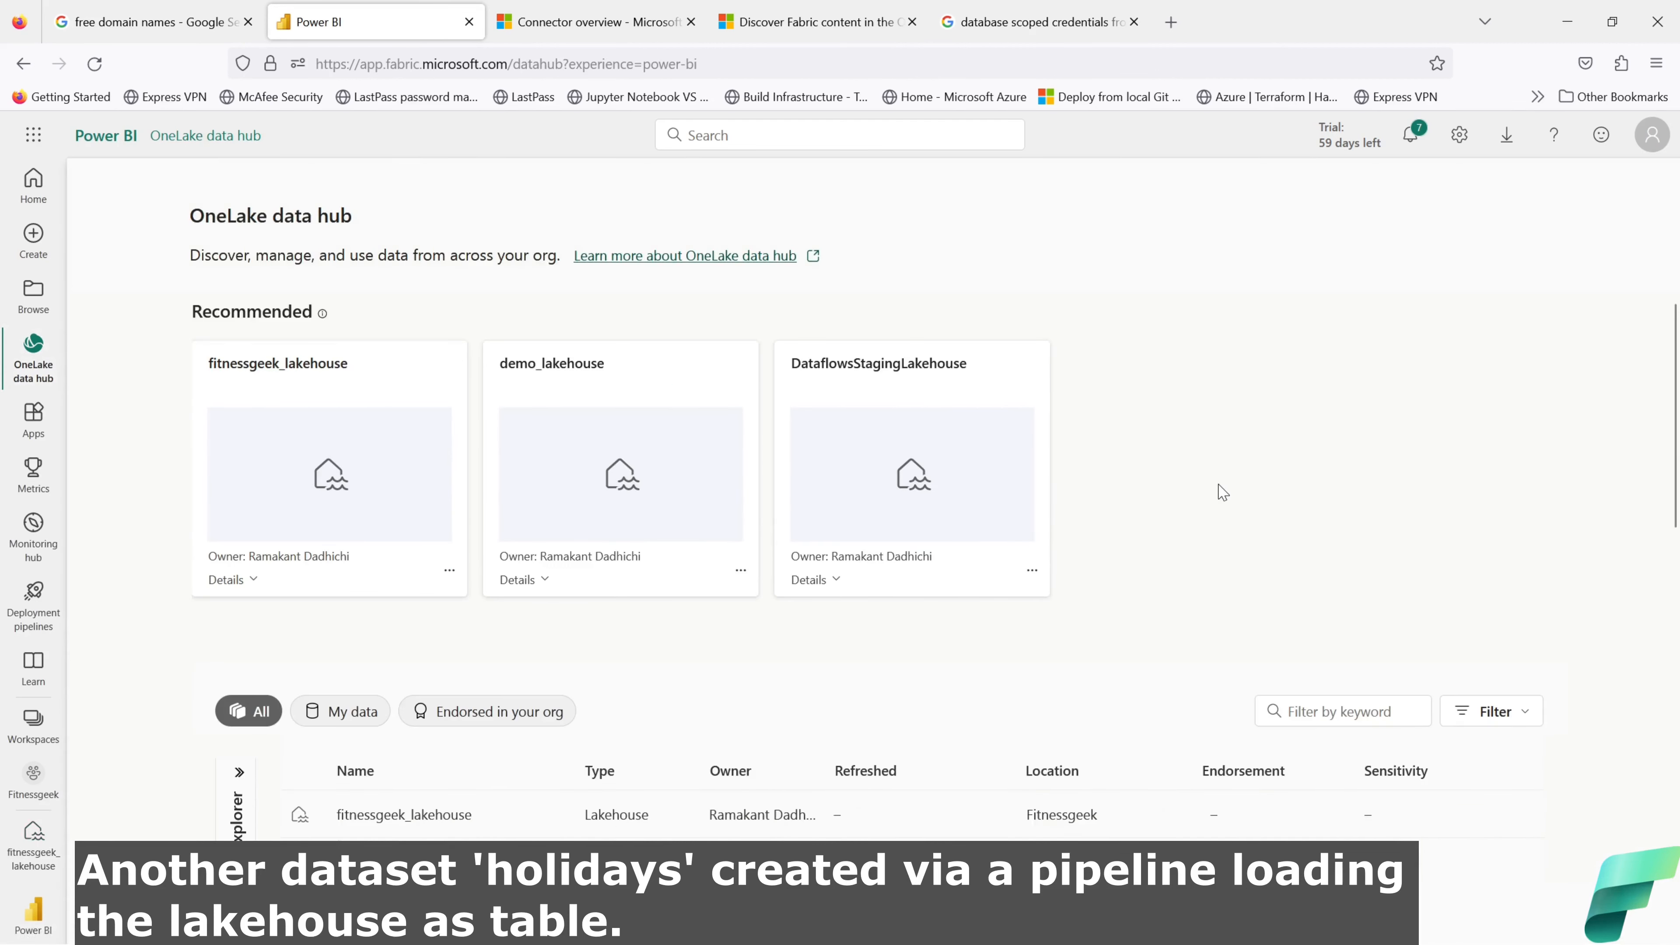
Step: Filter the data hub to My data and view fitnessgeek_lakehouse's lineage
left_click(530, 812)
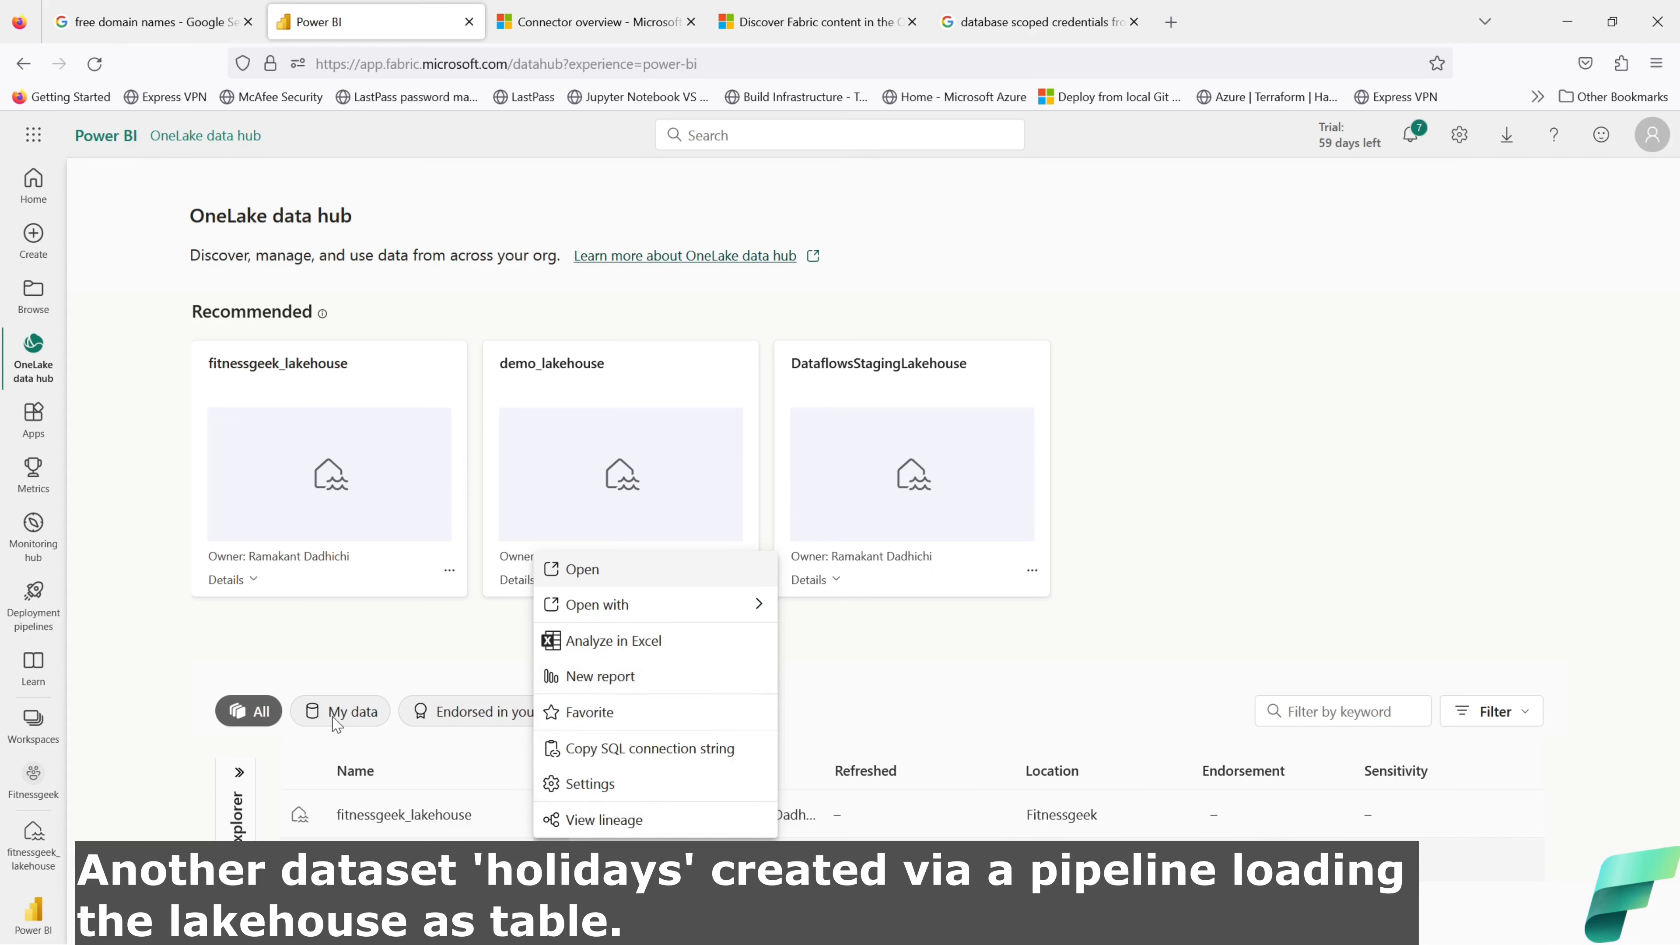
left_click(946, 629)
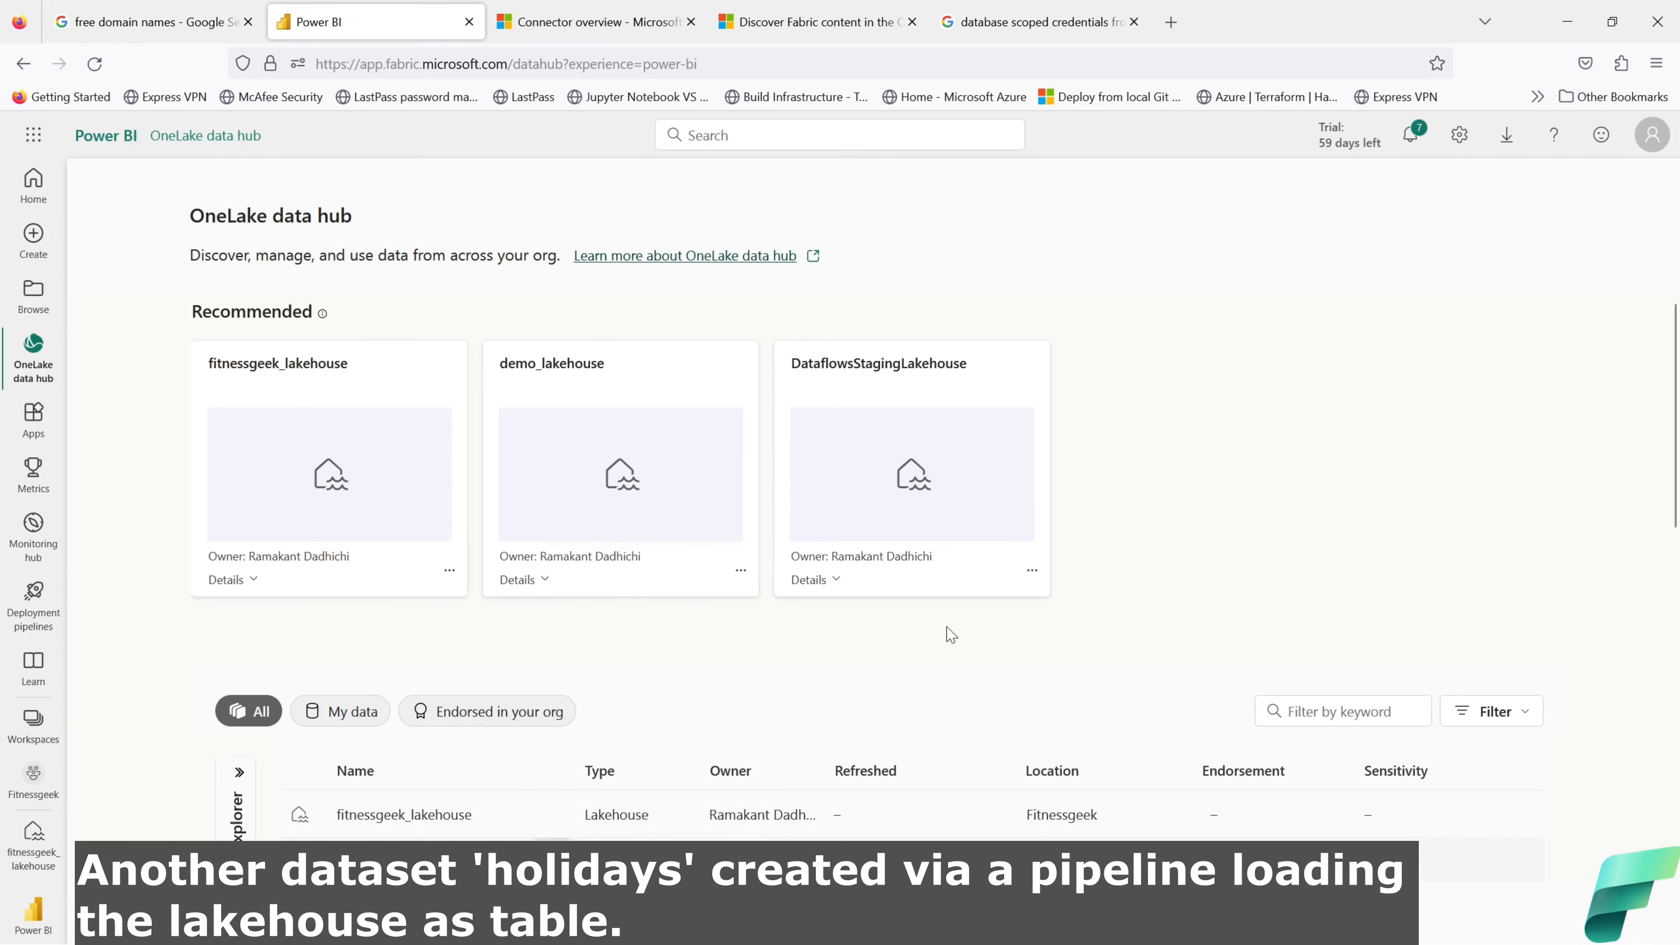
left_click(311, 715)
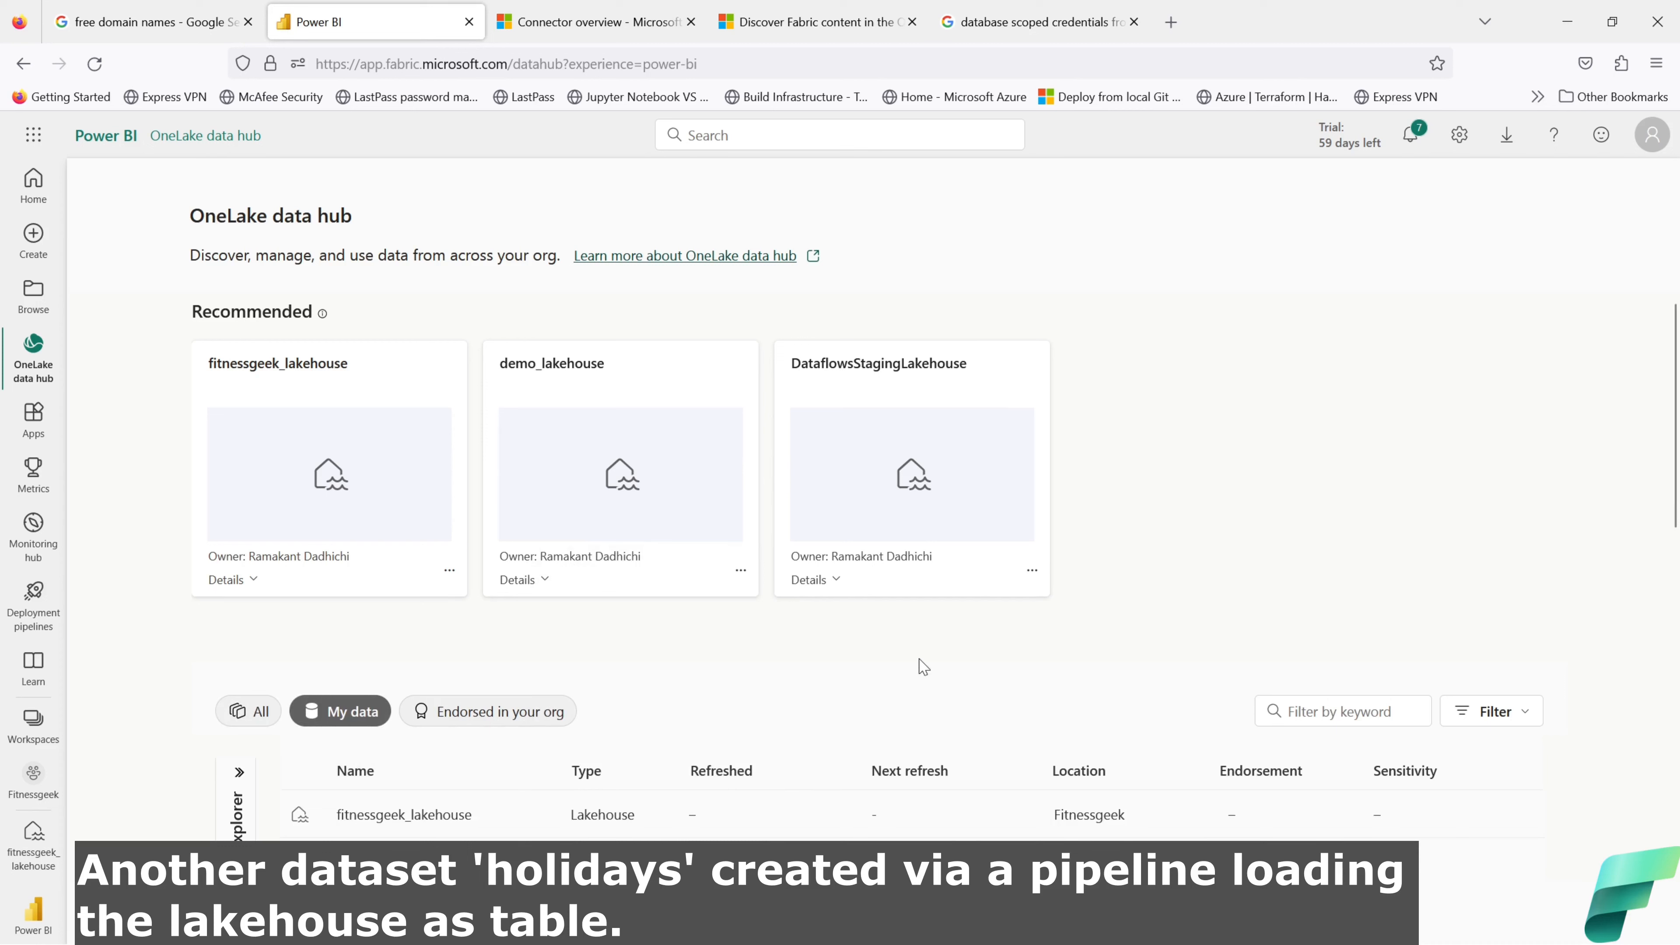
left_click(516, 814)
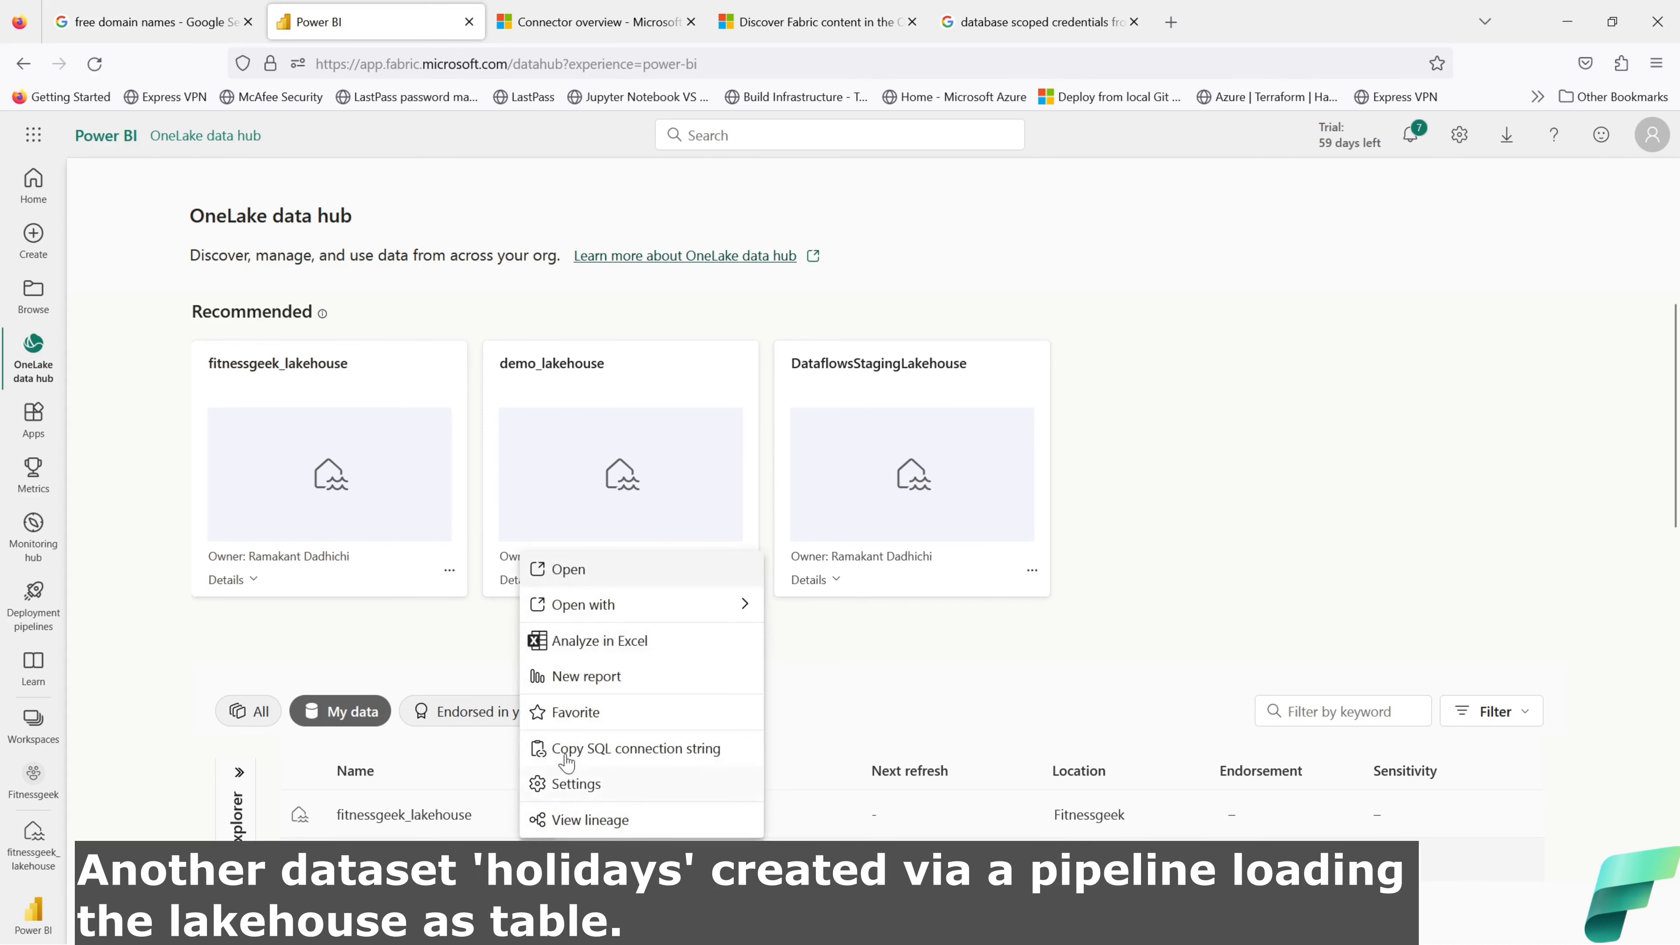
left_click(520, 816)
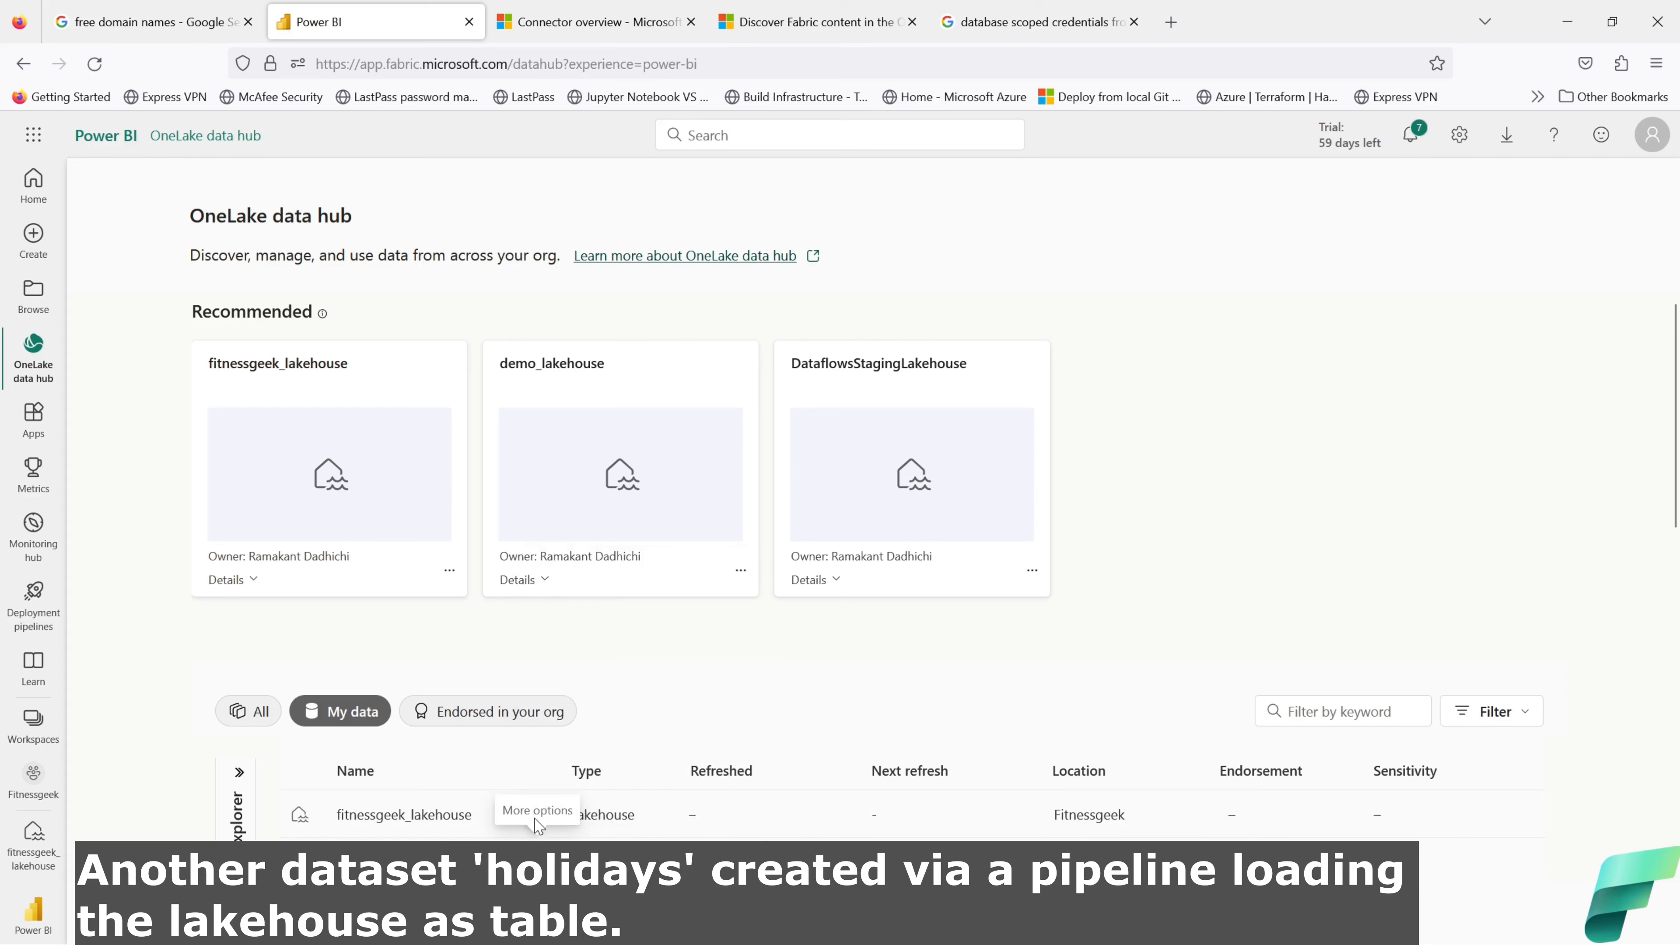
left_click(537, 815)
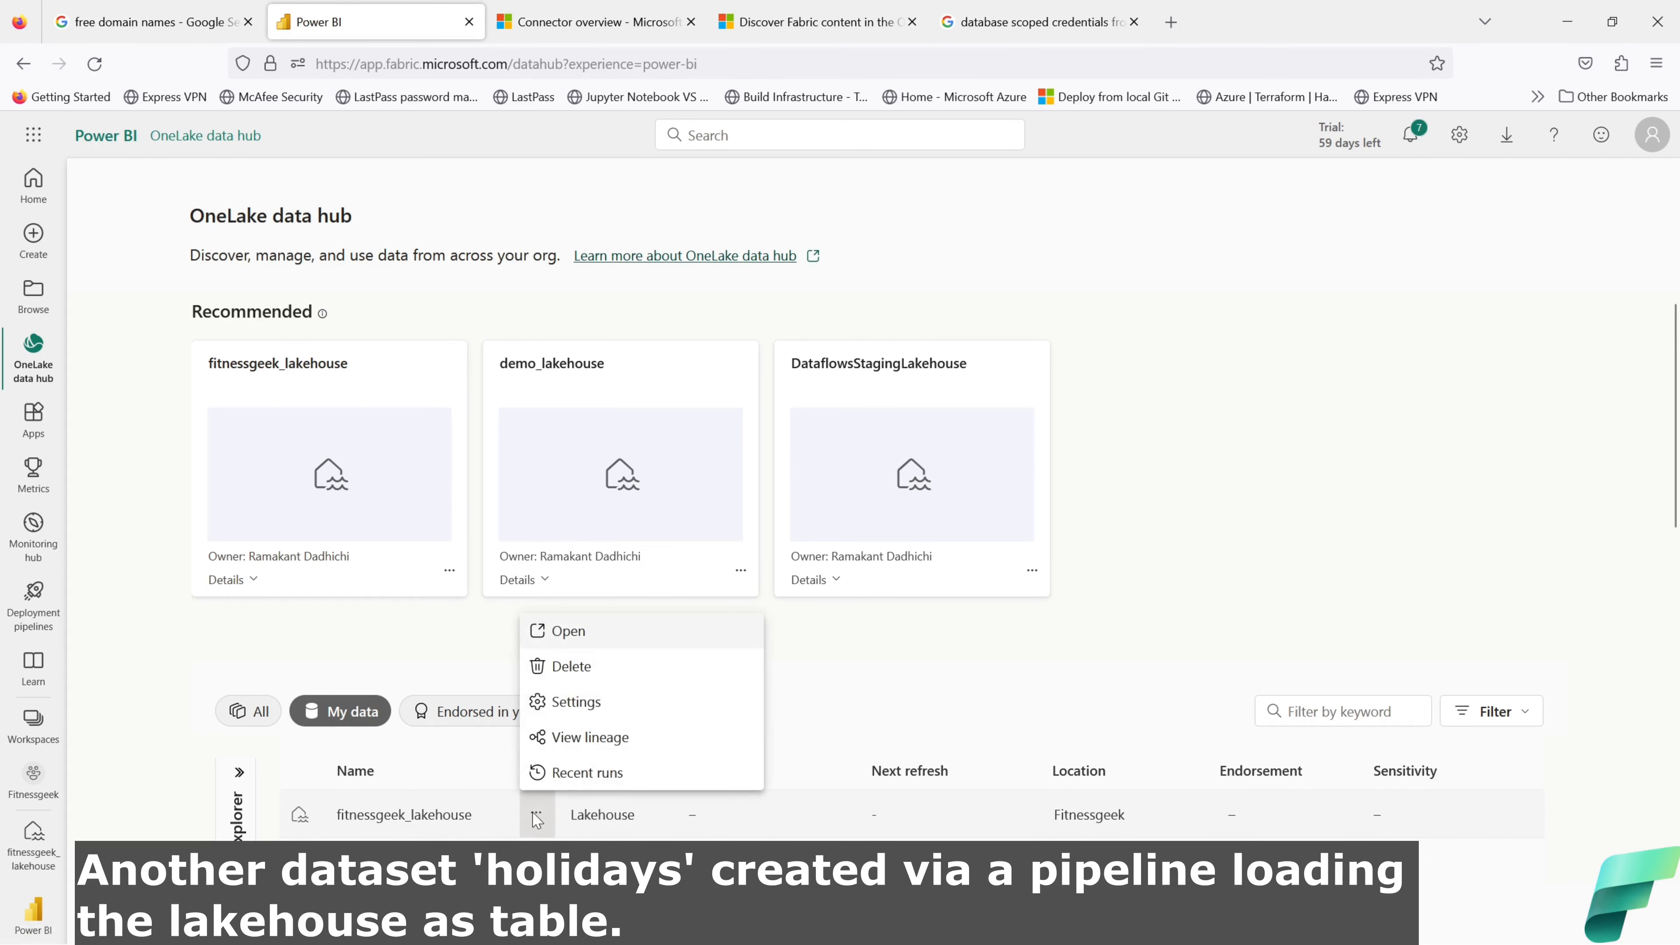
left_click(585, 748)
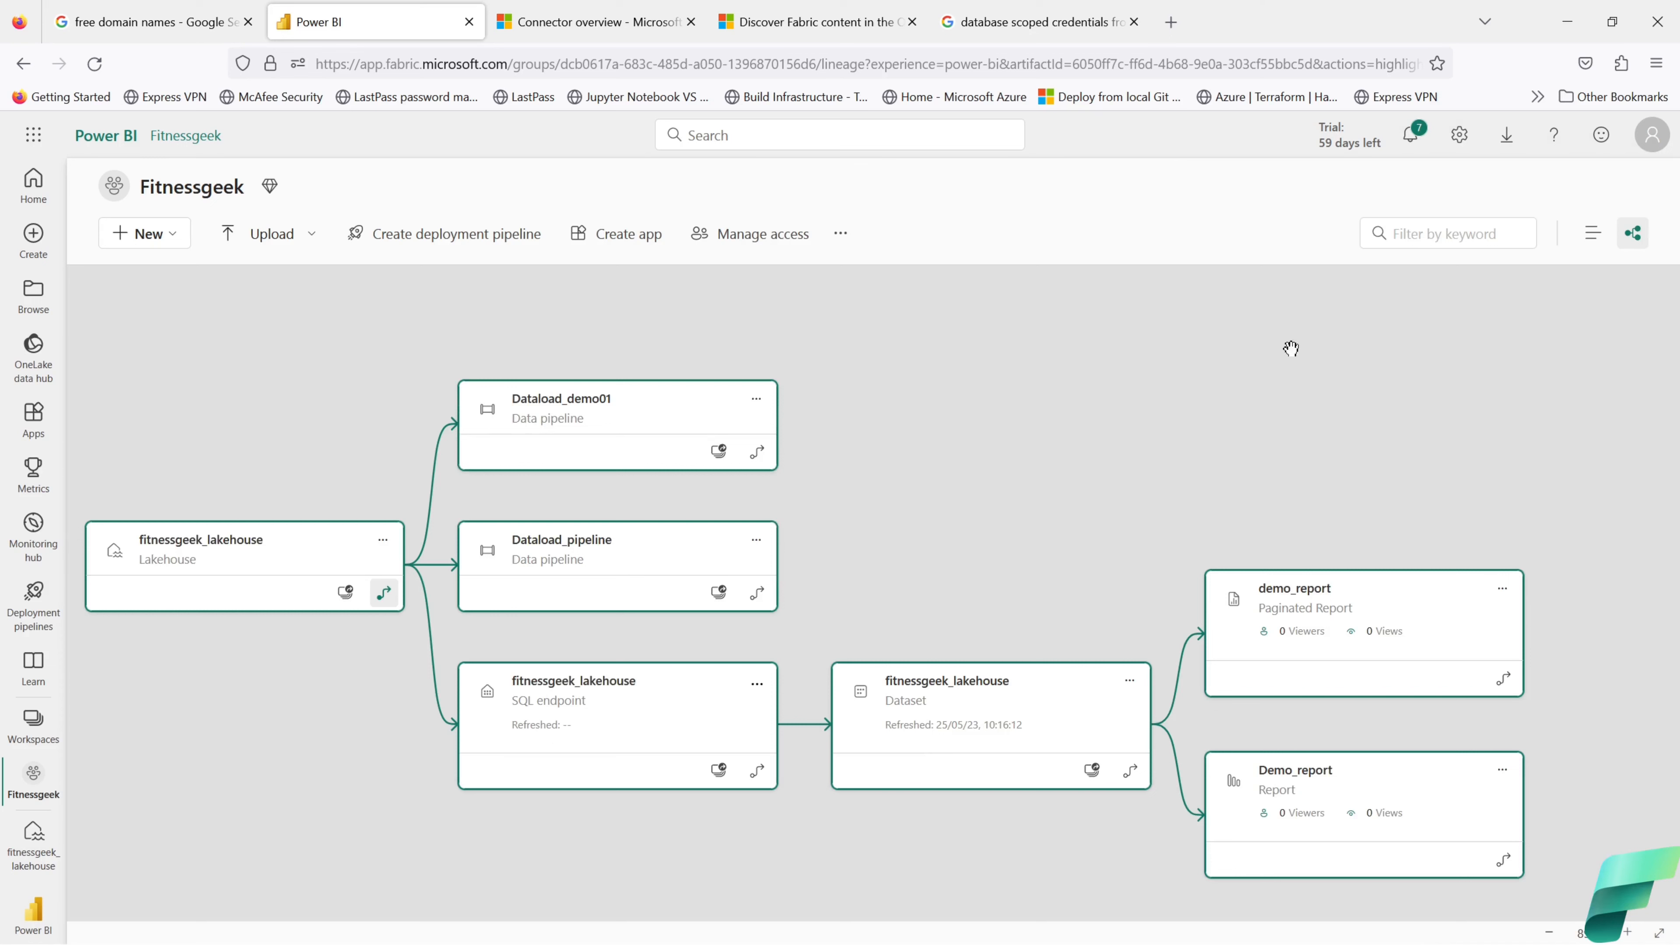
Step: Switch the Fitnessgeek workspace to list view, then start a report from a published dataset
left_click(1595, 235)
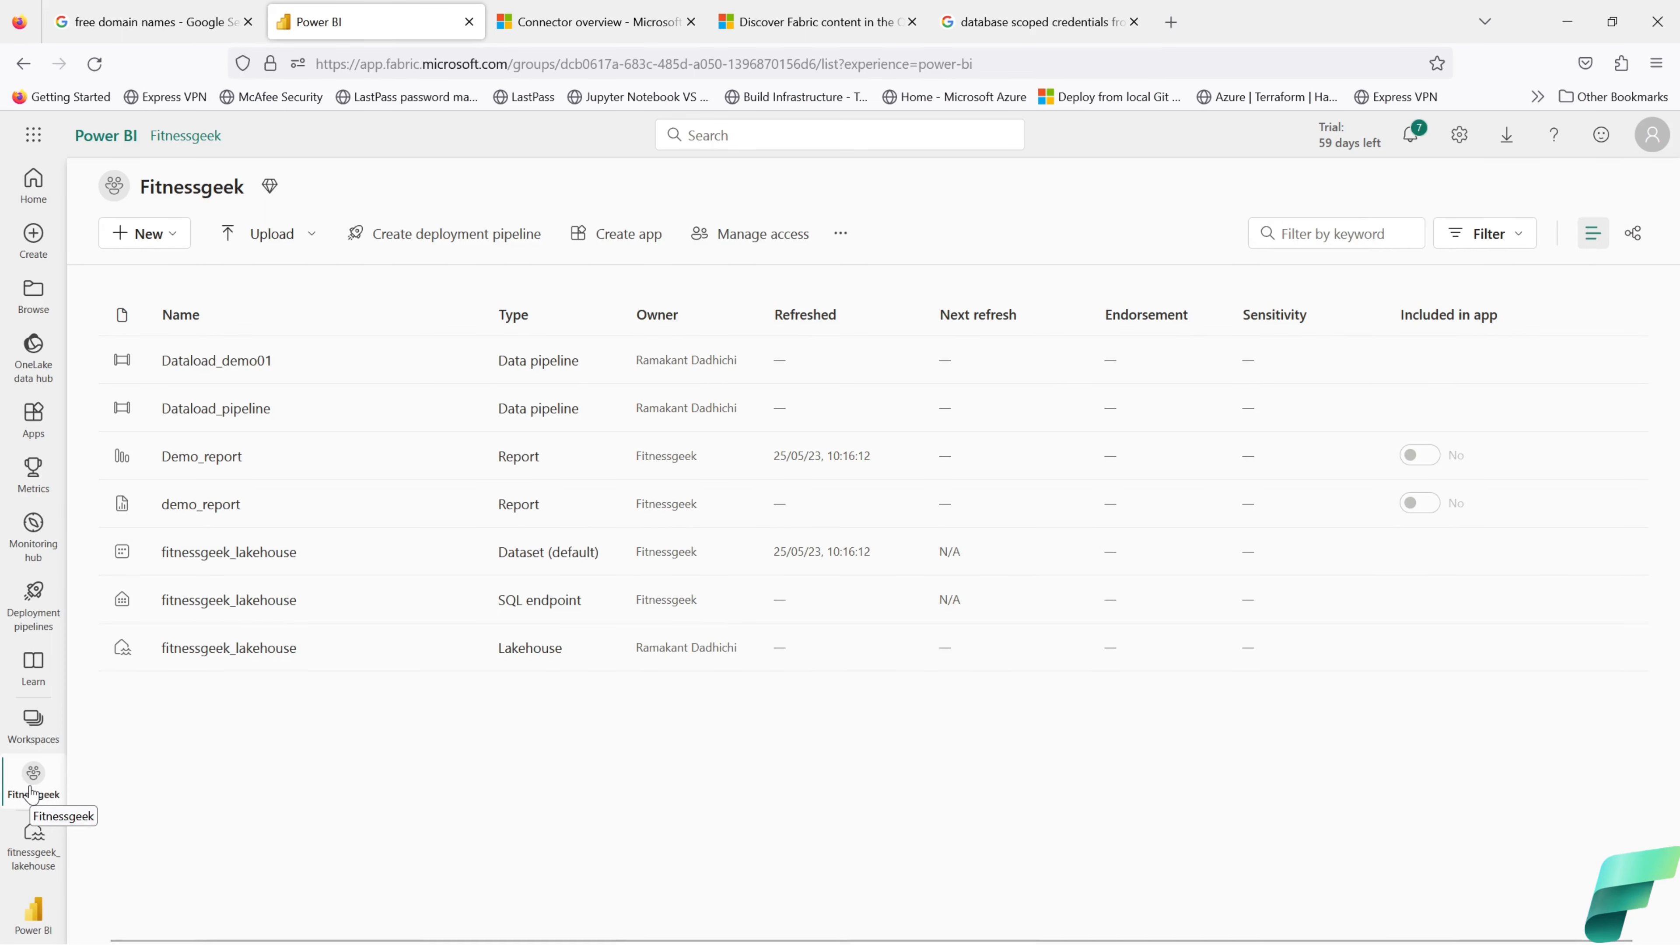
left_click(36, 245)
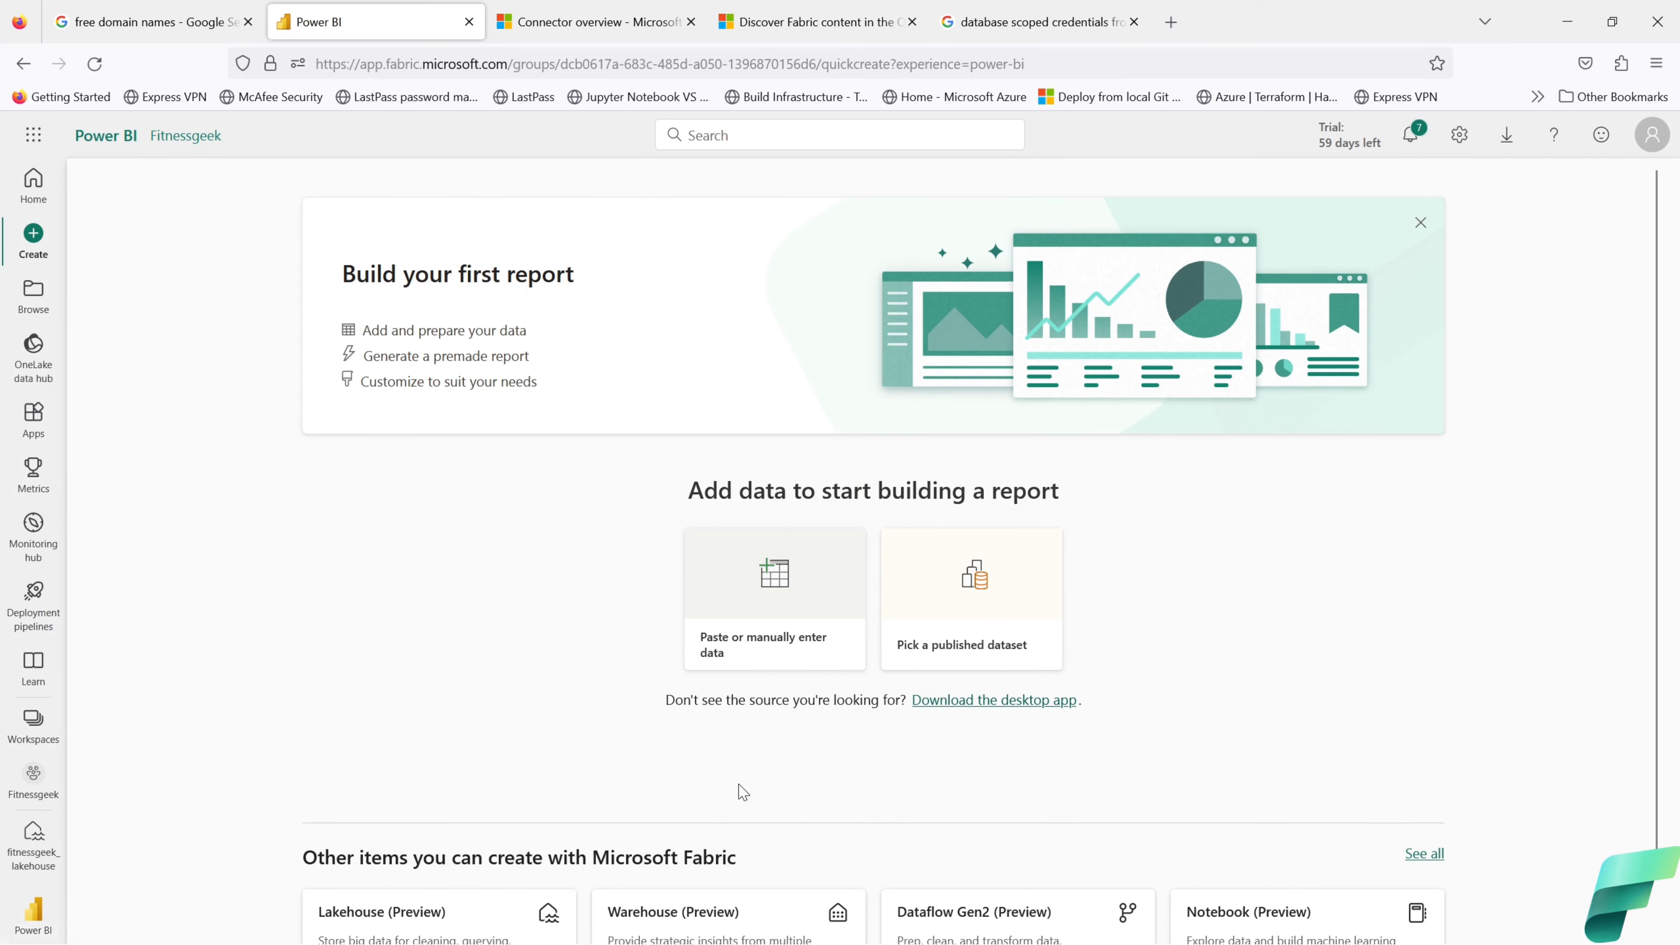
scroll(739, 792, "down", 1)
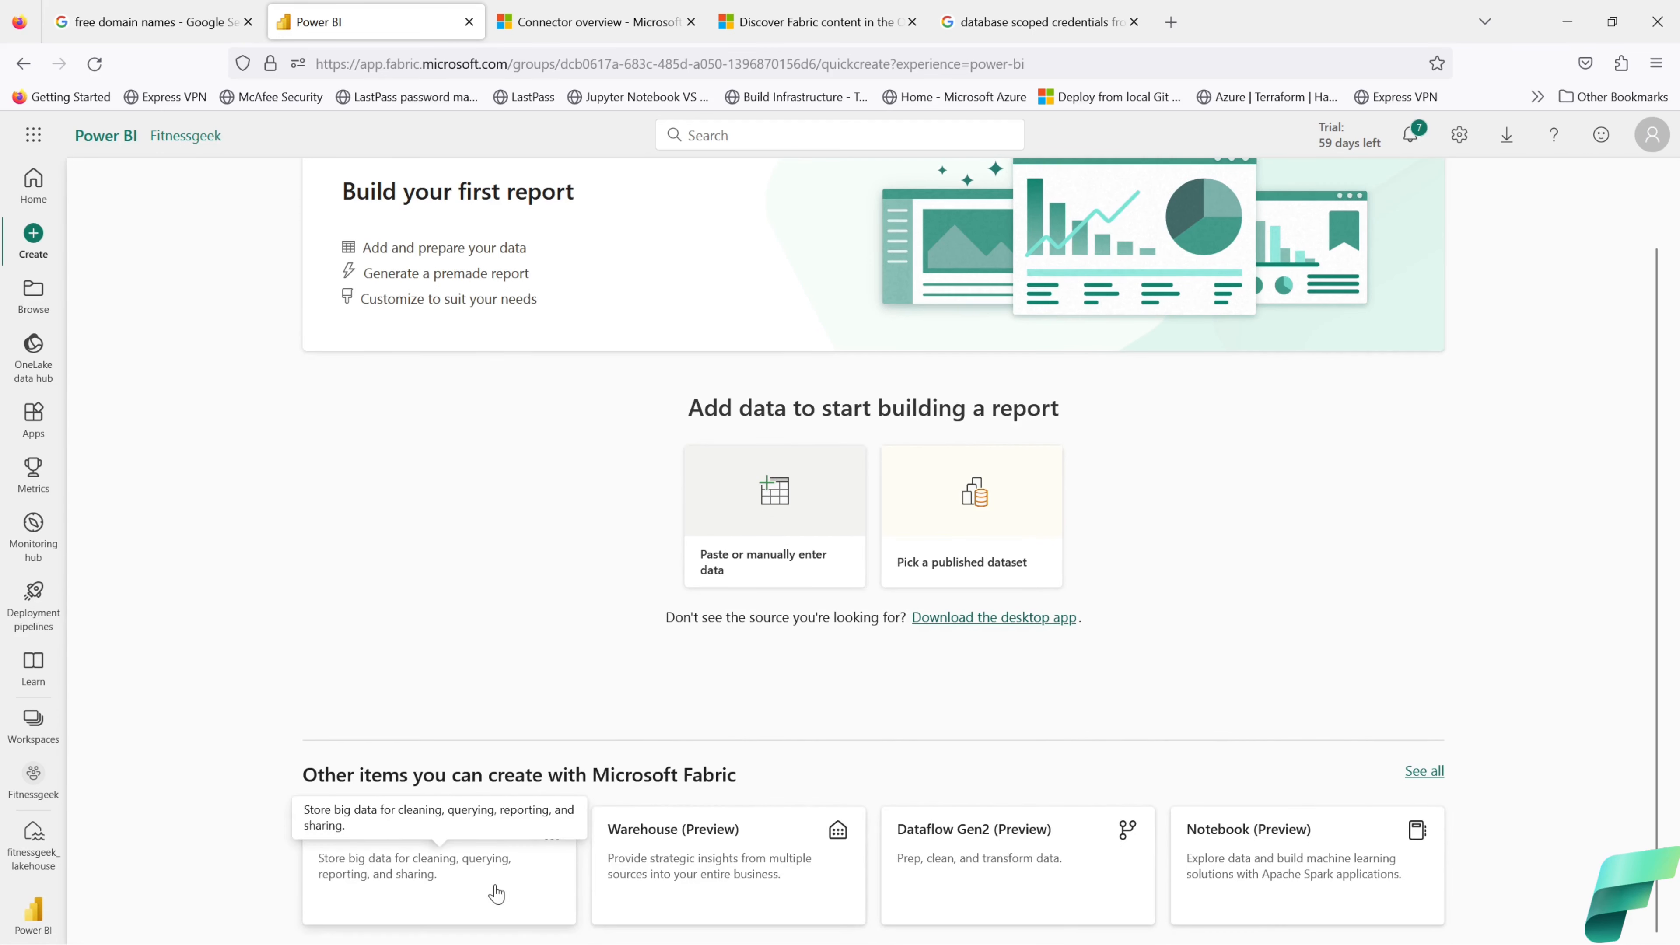
scroll(506, 619, "up", 1)
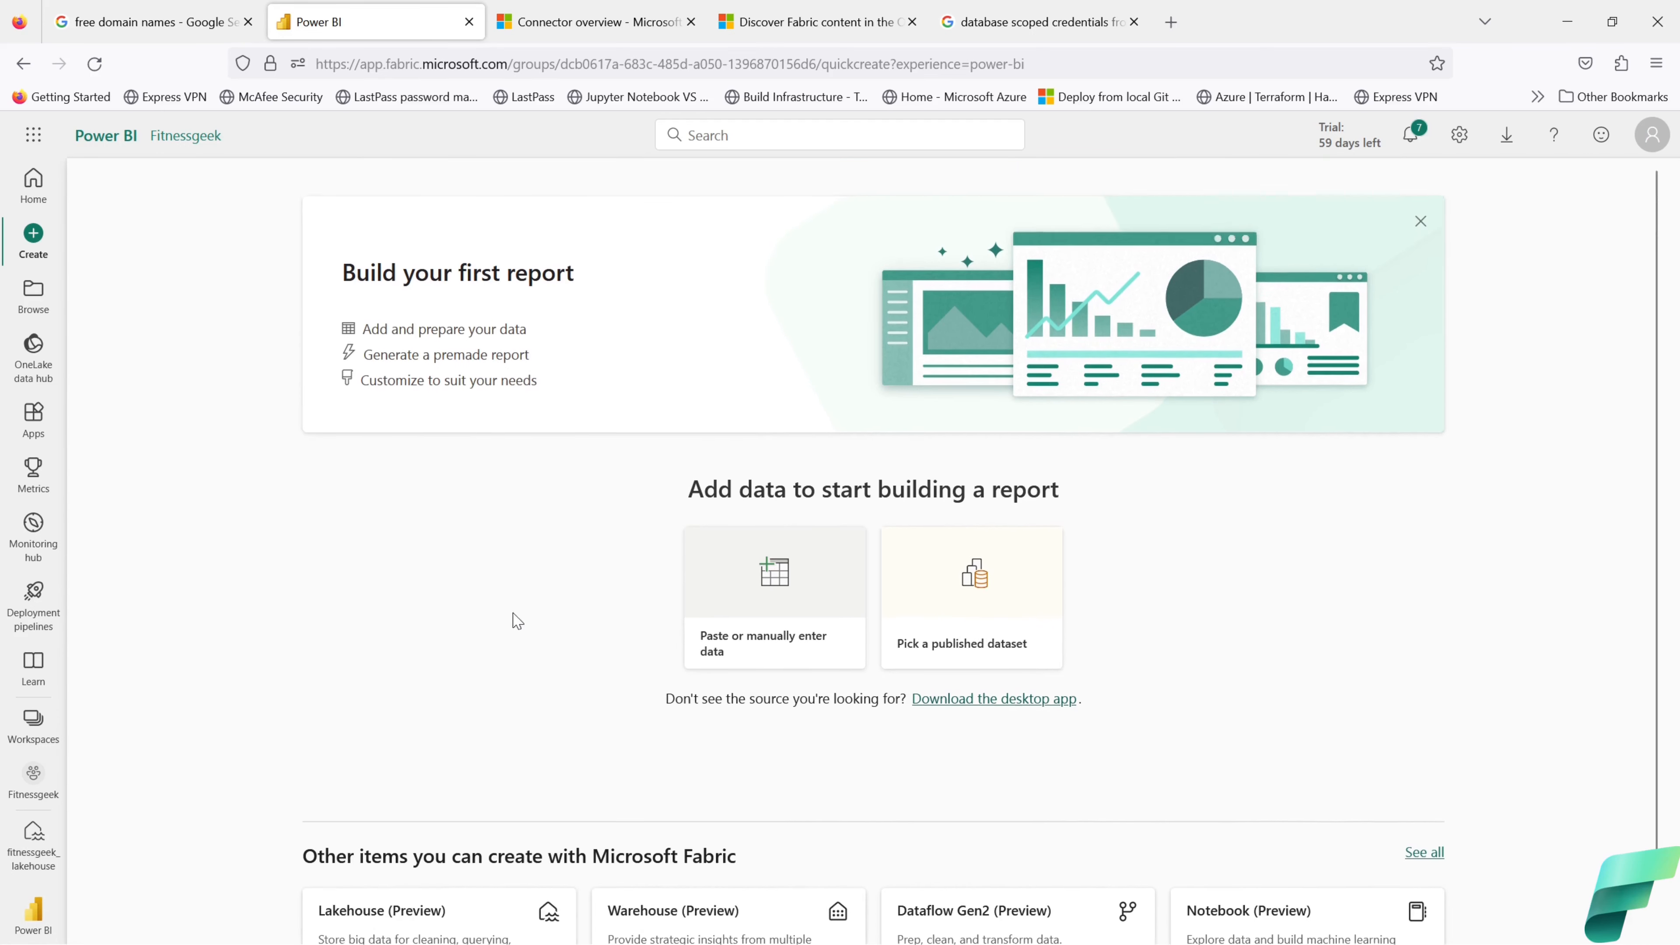
left_click(1001, 613)
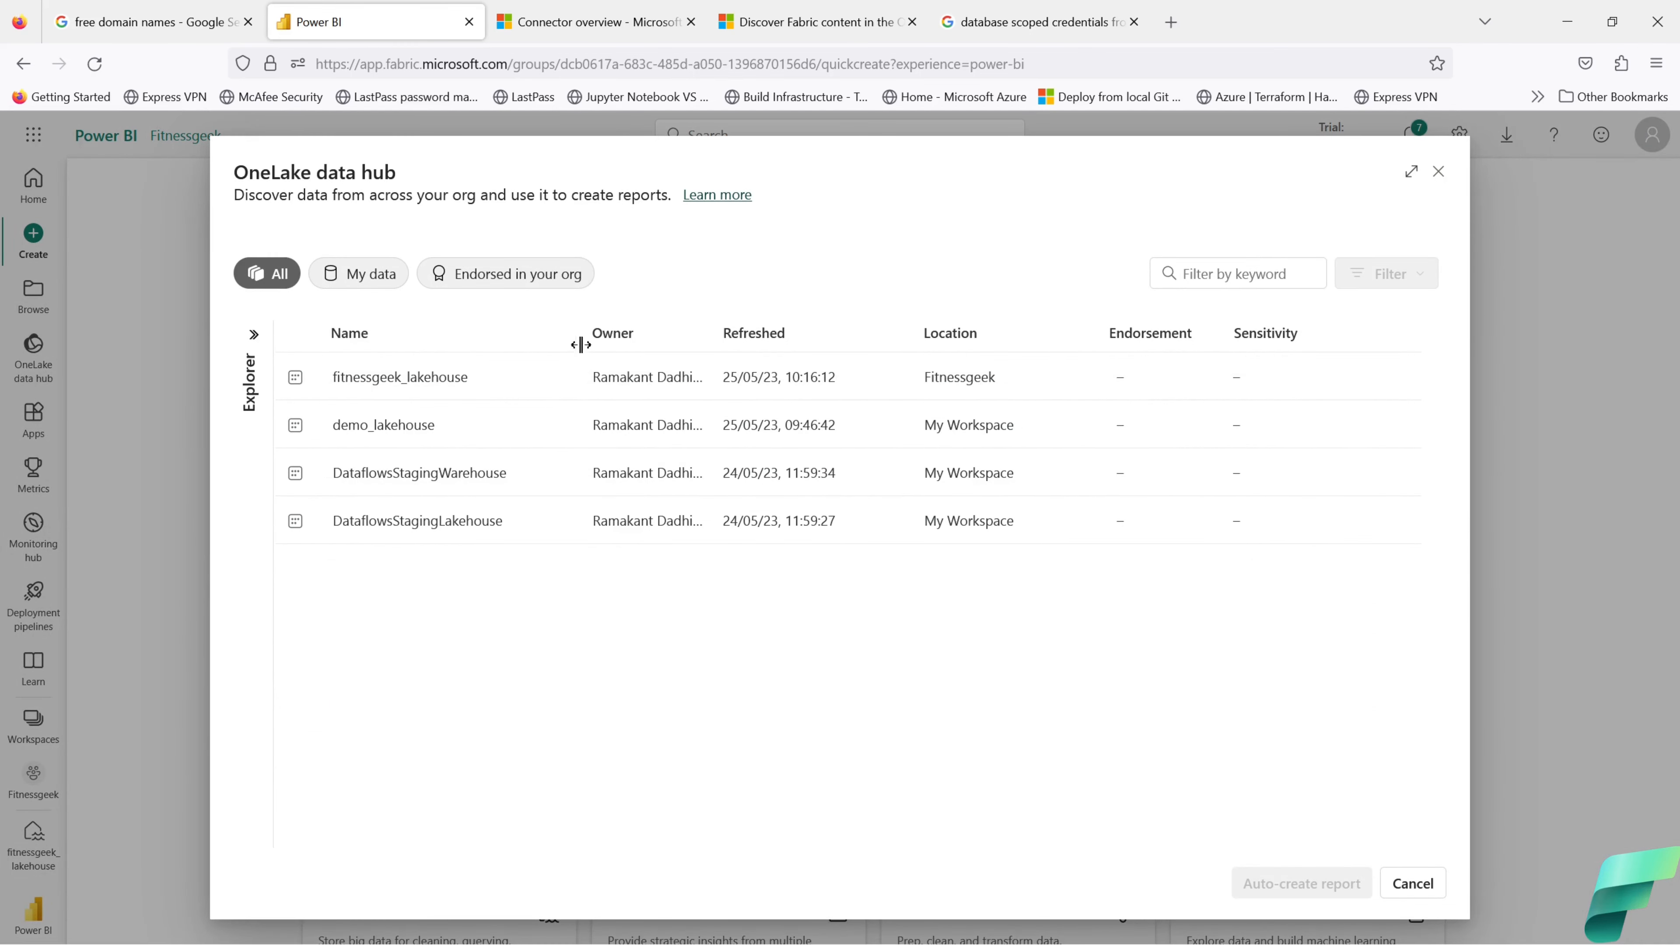
Step: Choose fitnessgeek_lakehouse and auto-create a report with pre-selected data
left_click_drag(581, 335, 732, 331)
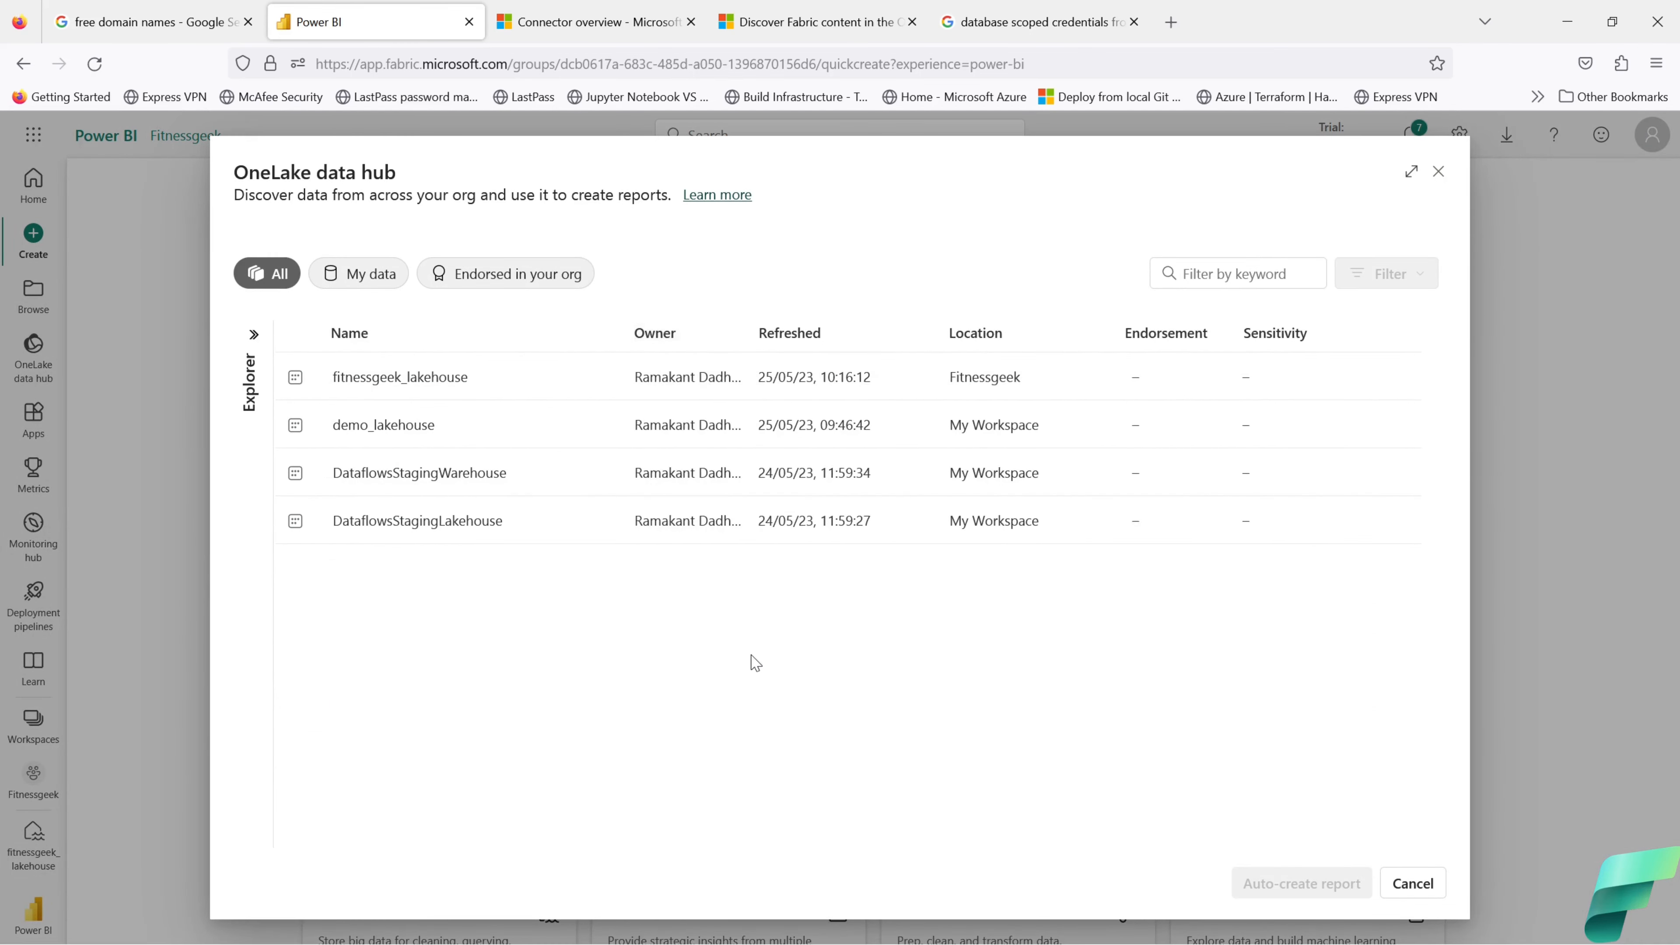
left_click(473, 384)
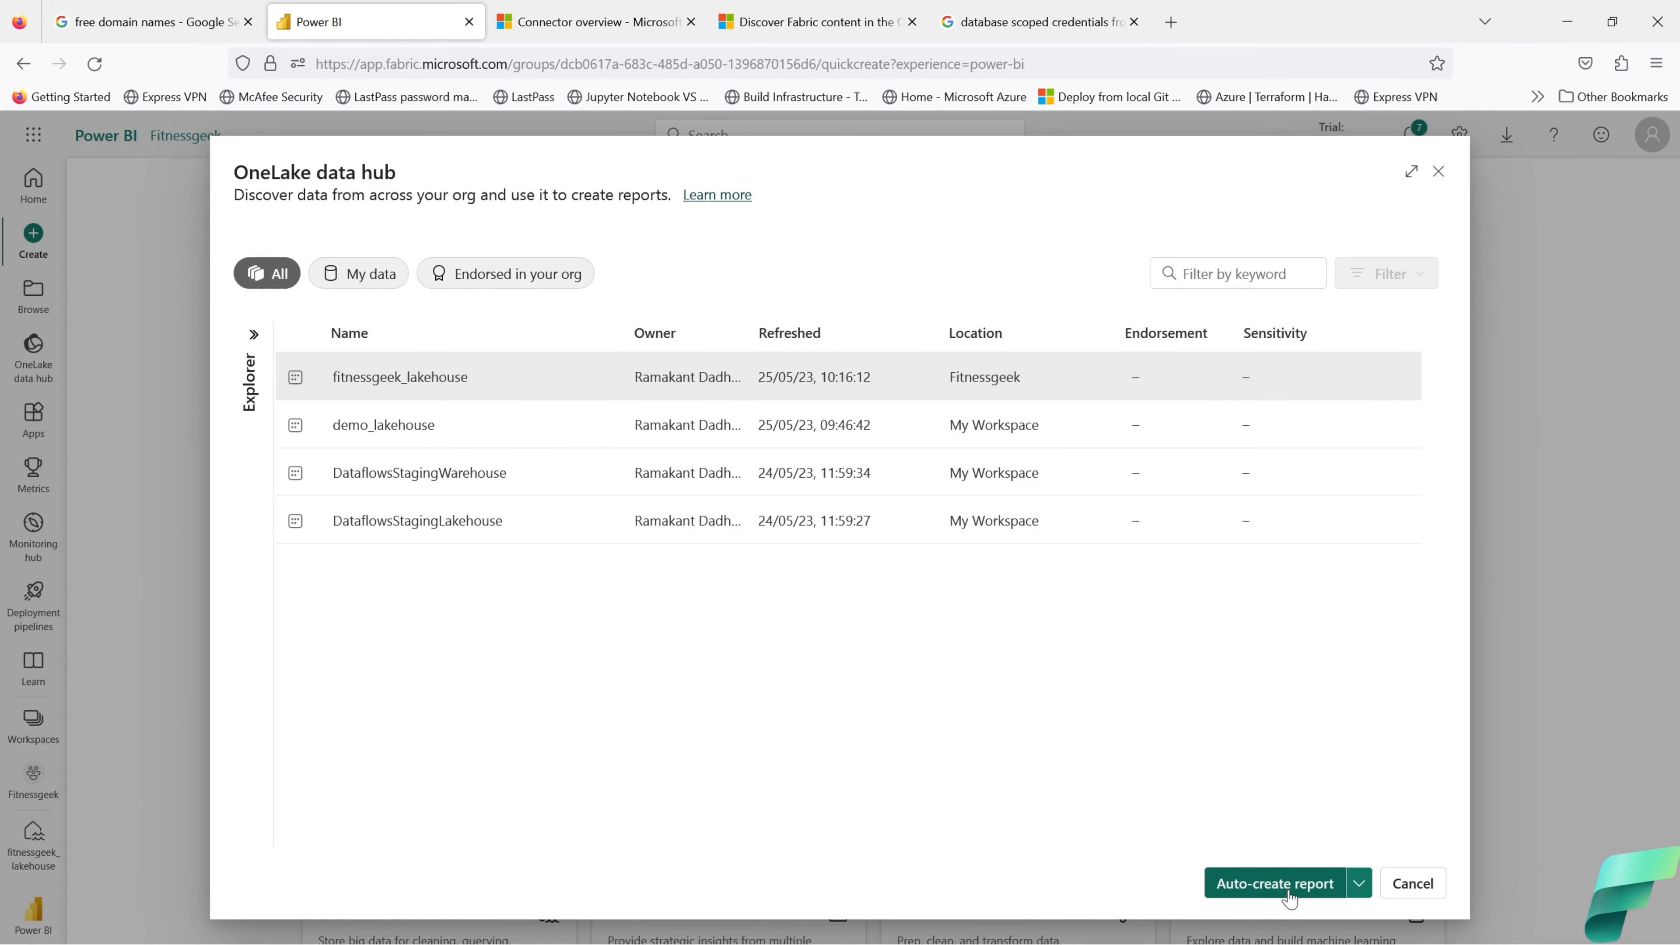
left_click(1289, 899)
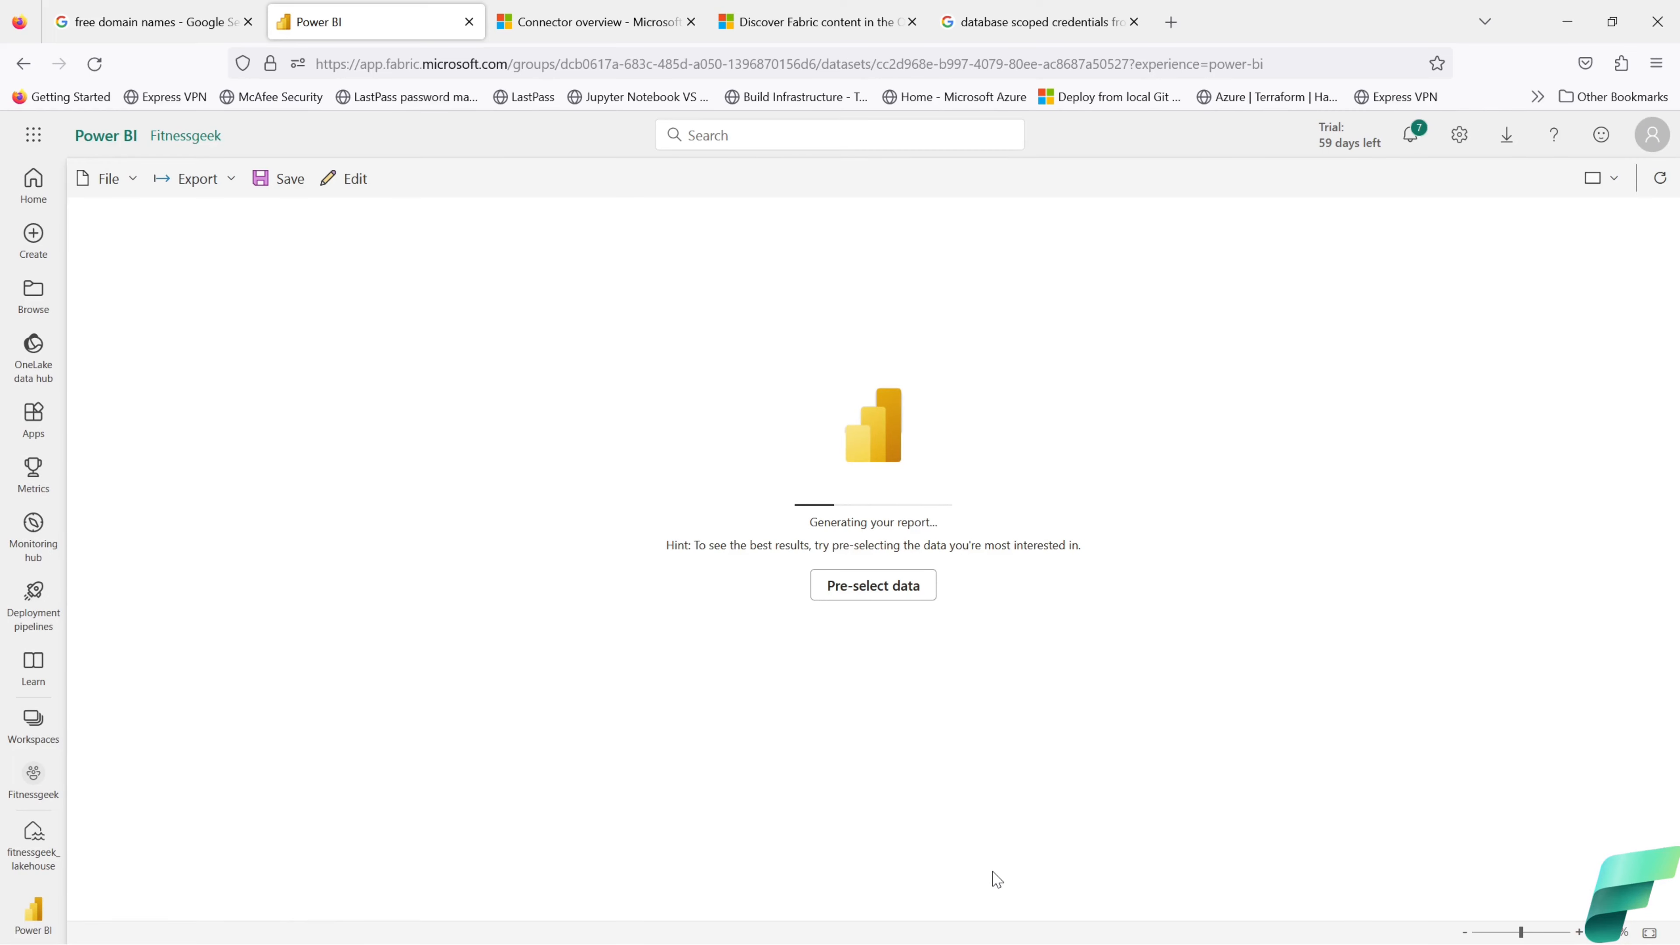
left_click(872, 597)
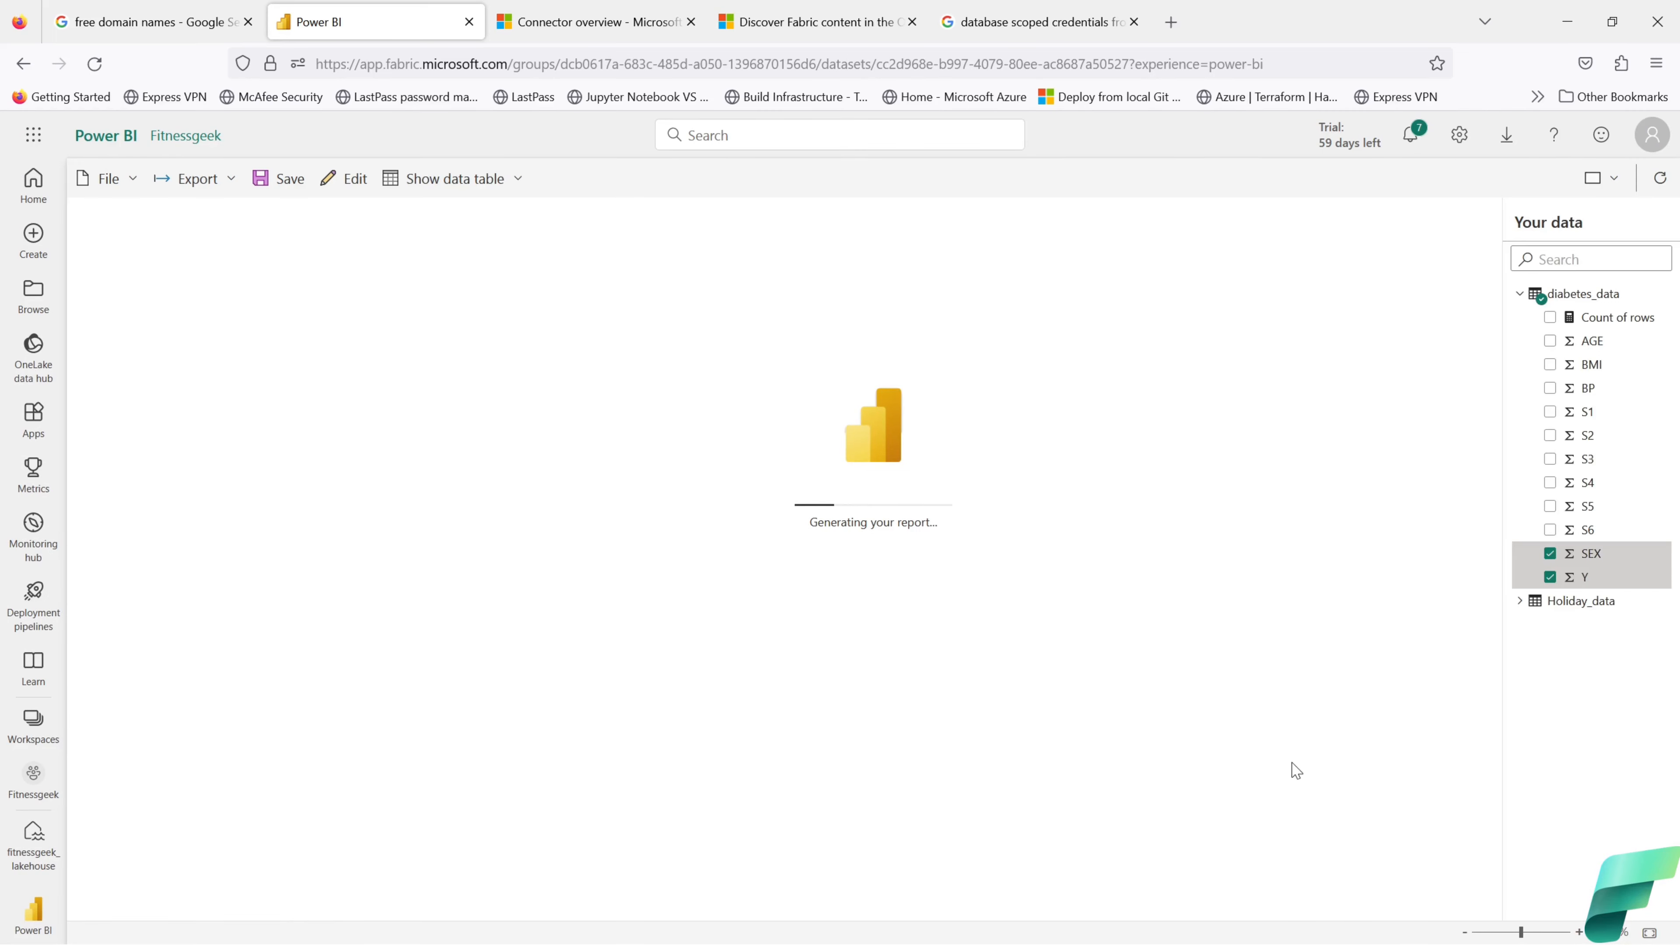
Step: Drop SEX and add Holiday_data's Count, countryOrRegion, countryRegionCode, date and holidayName, dismissing errors
left_click(1550, 554)
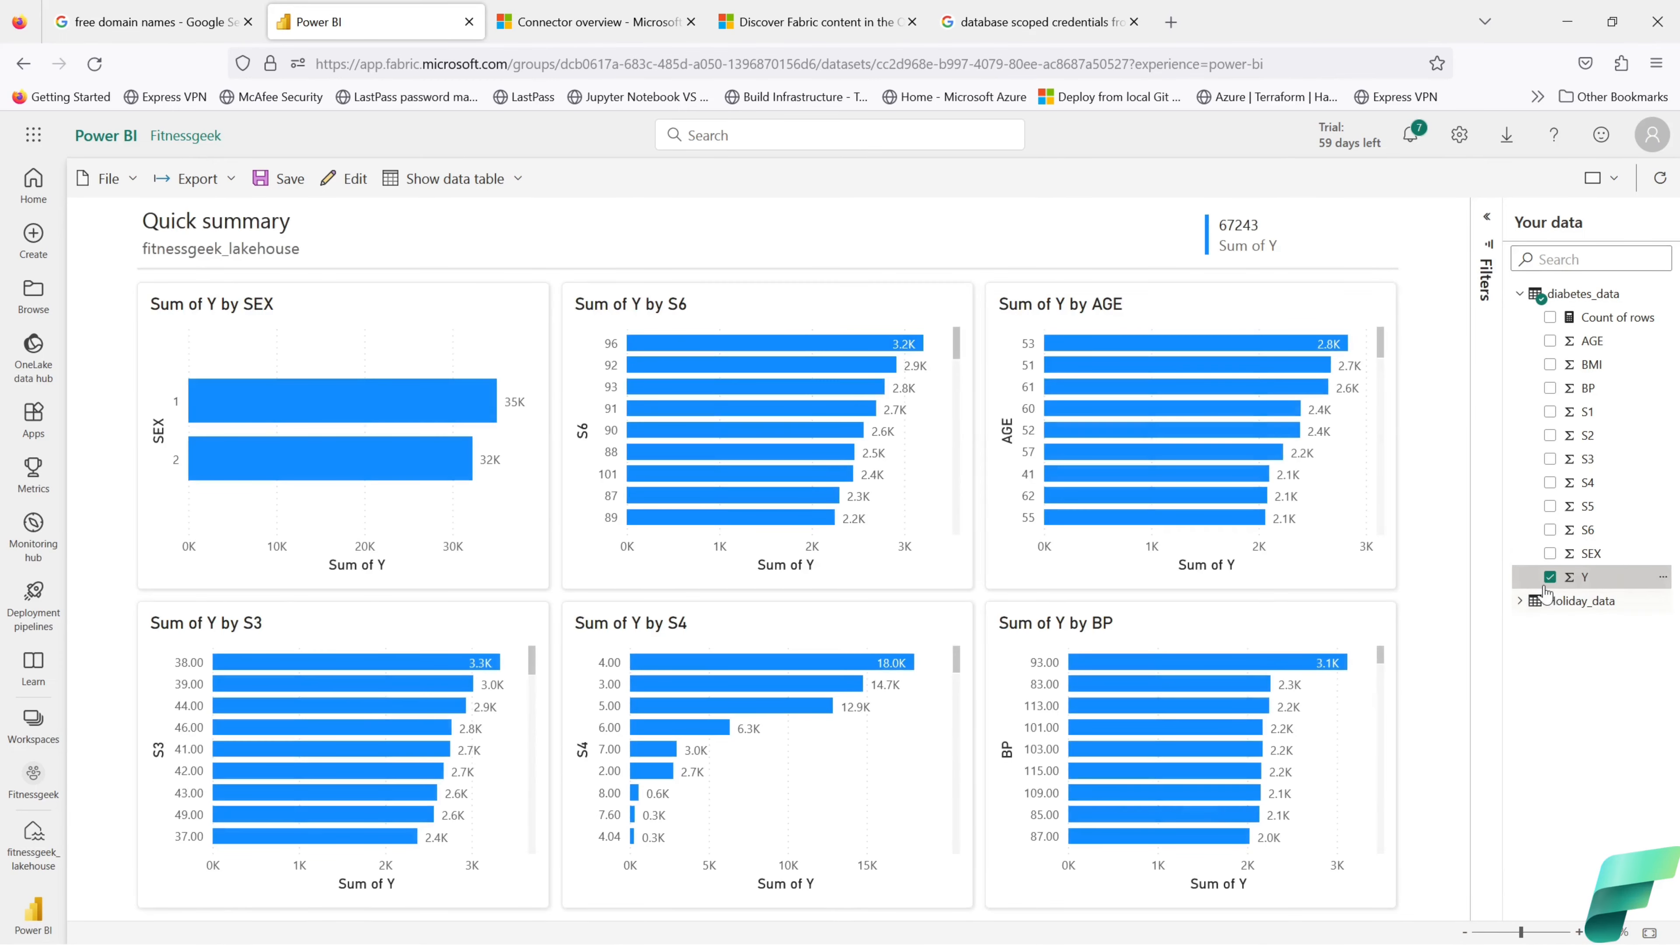
left_click(1522, 602)
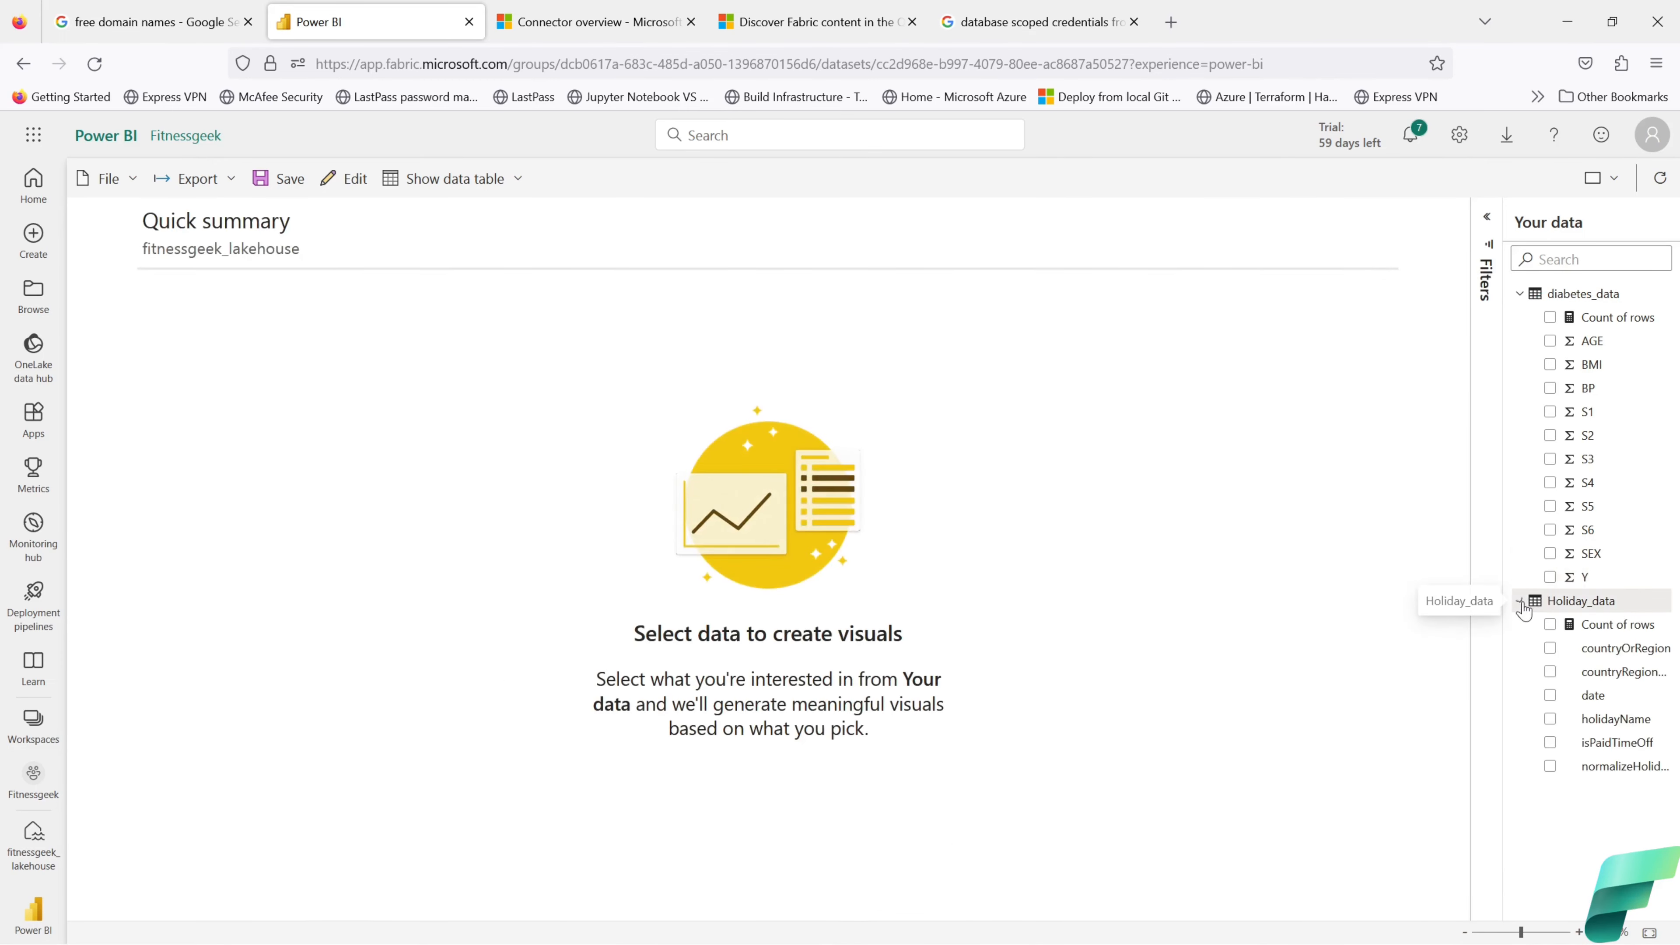
left_click(1550, 625)
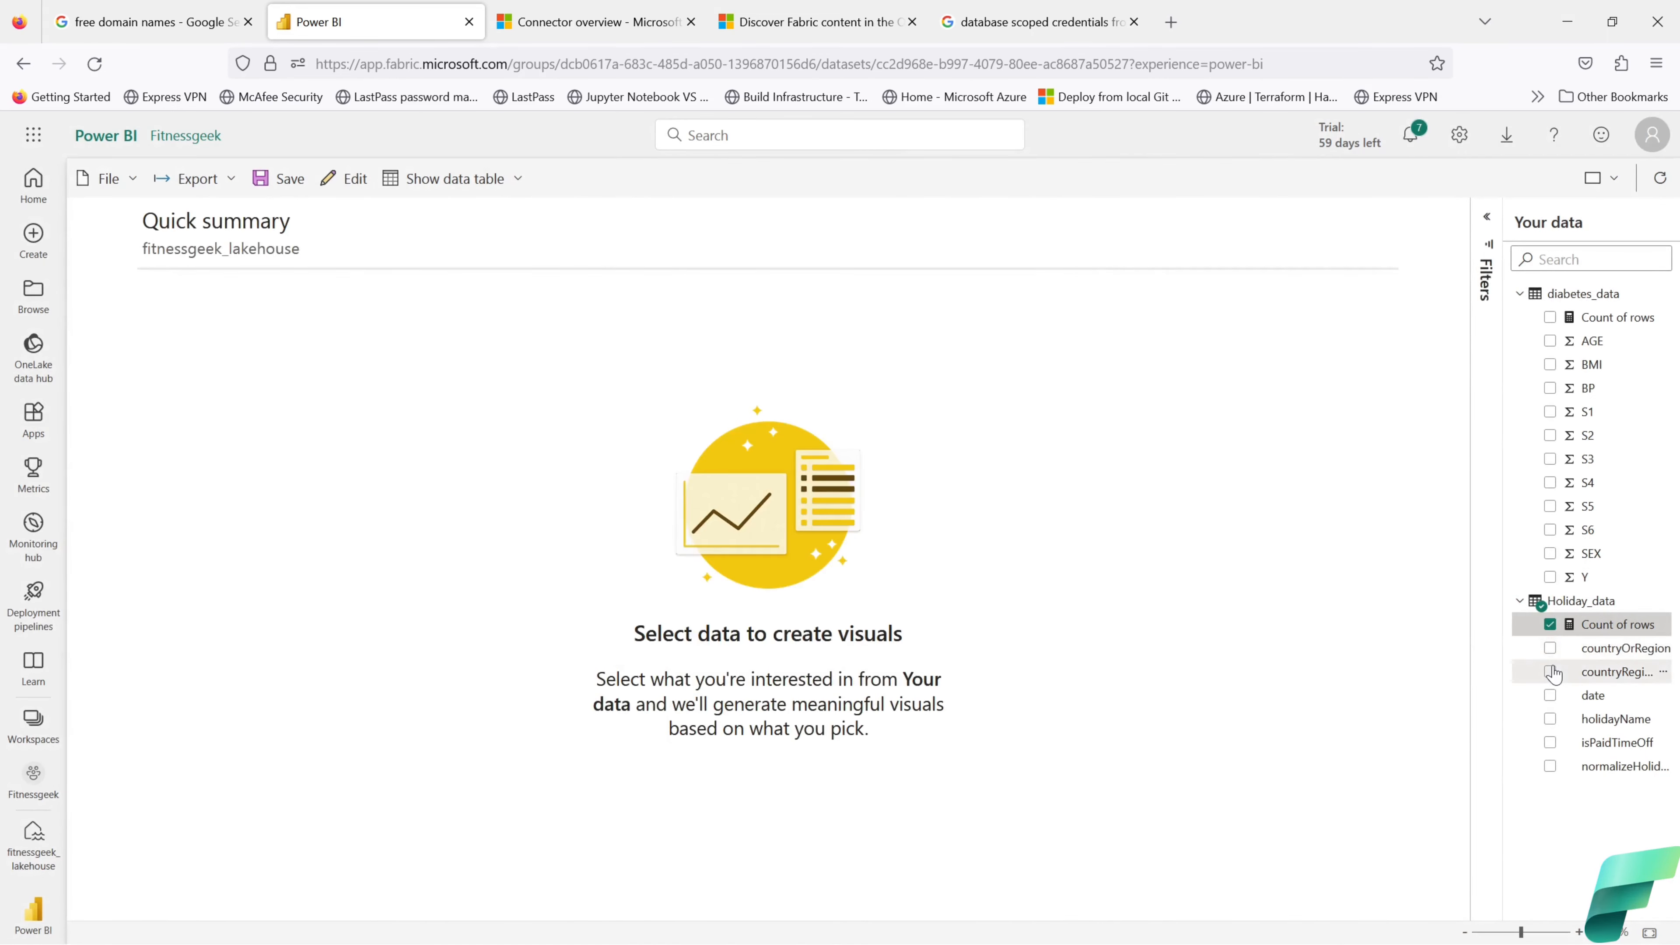
left_click(1550, 648)
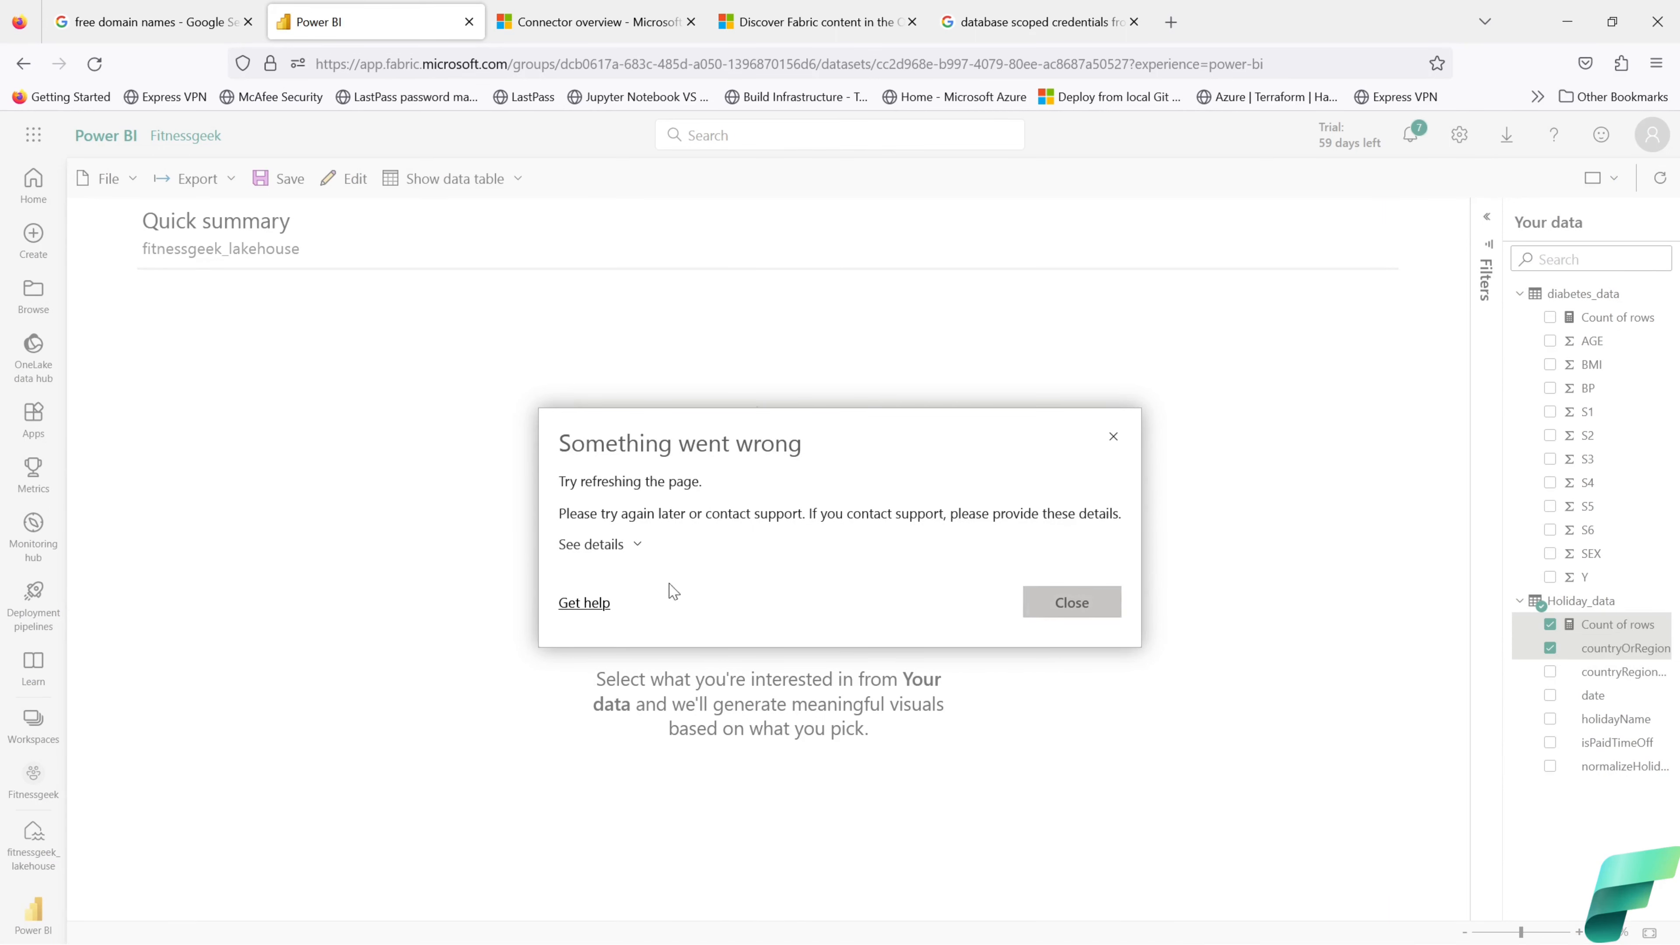
left_click(632, 545)
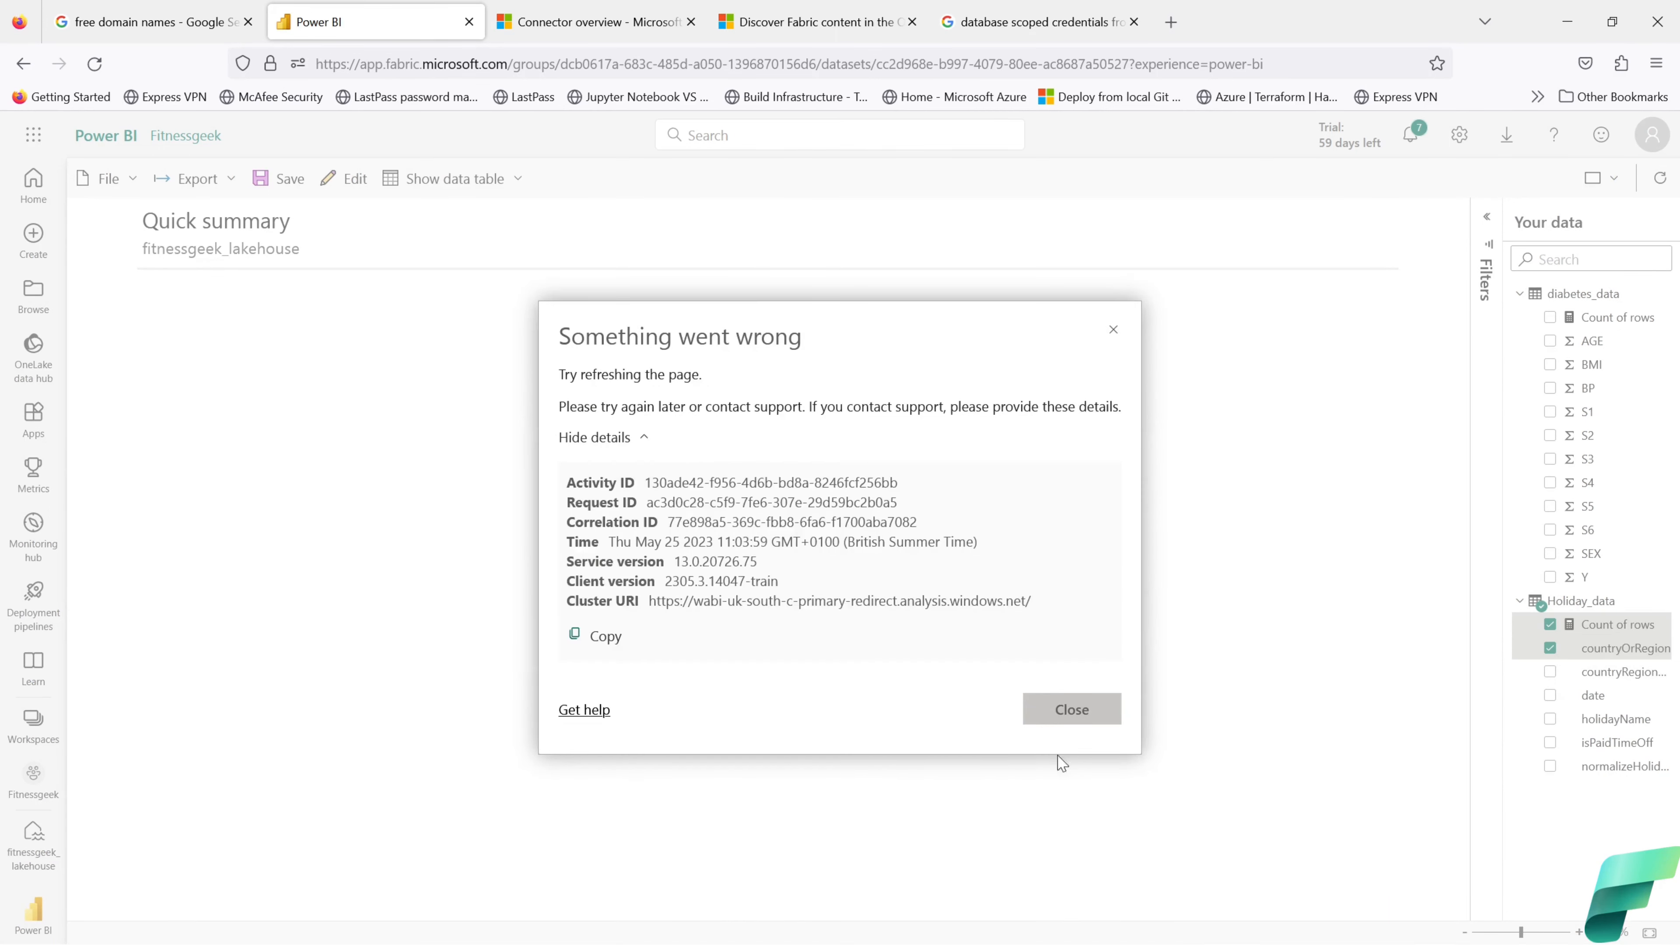
left_click(1070, 709)
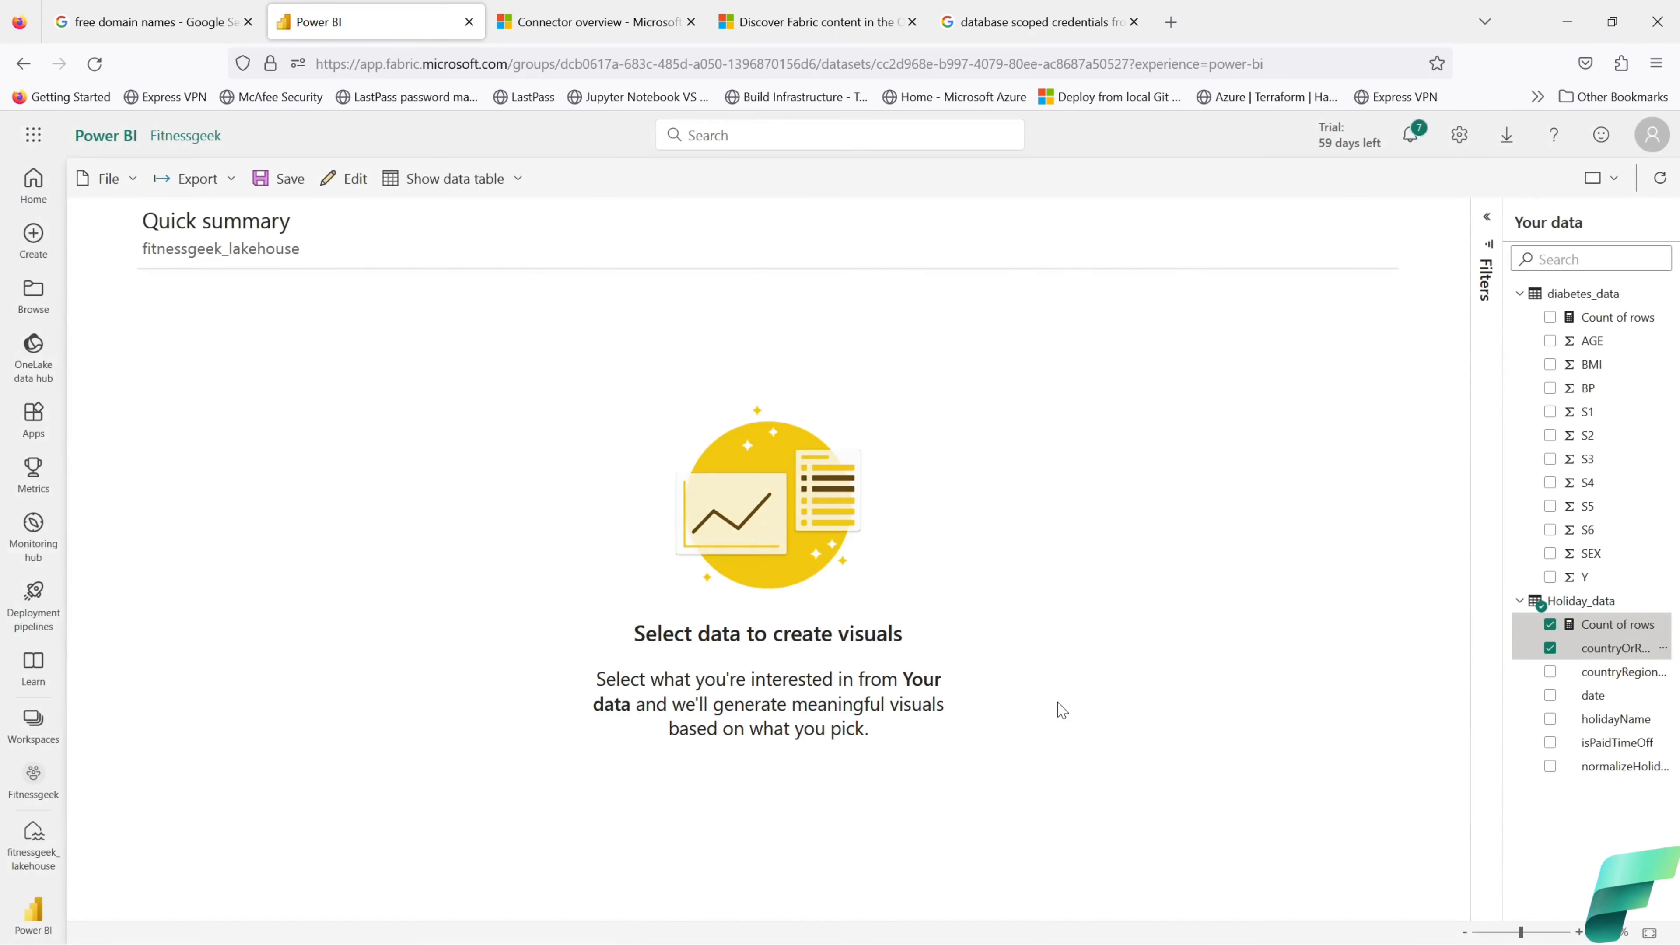
left_click(1550, 671)
left_click(1550, 695)
left_click(1550, 719)
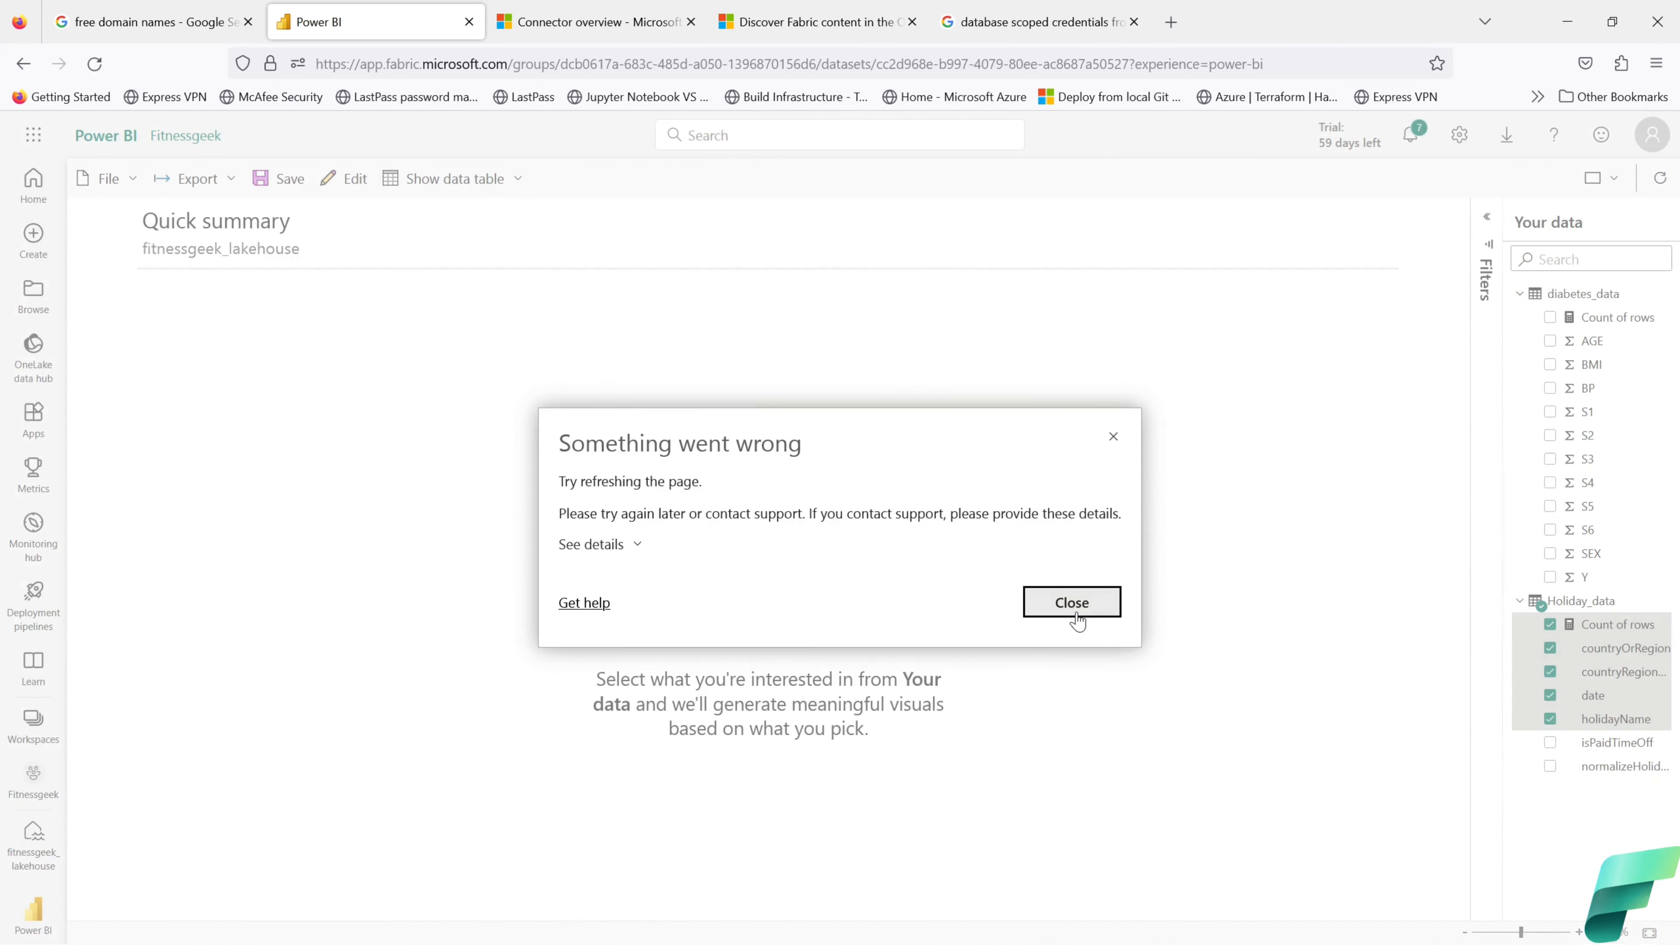
left_click(1077, 621)
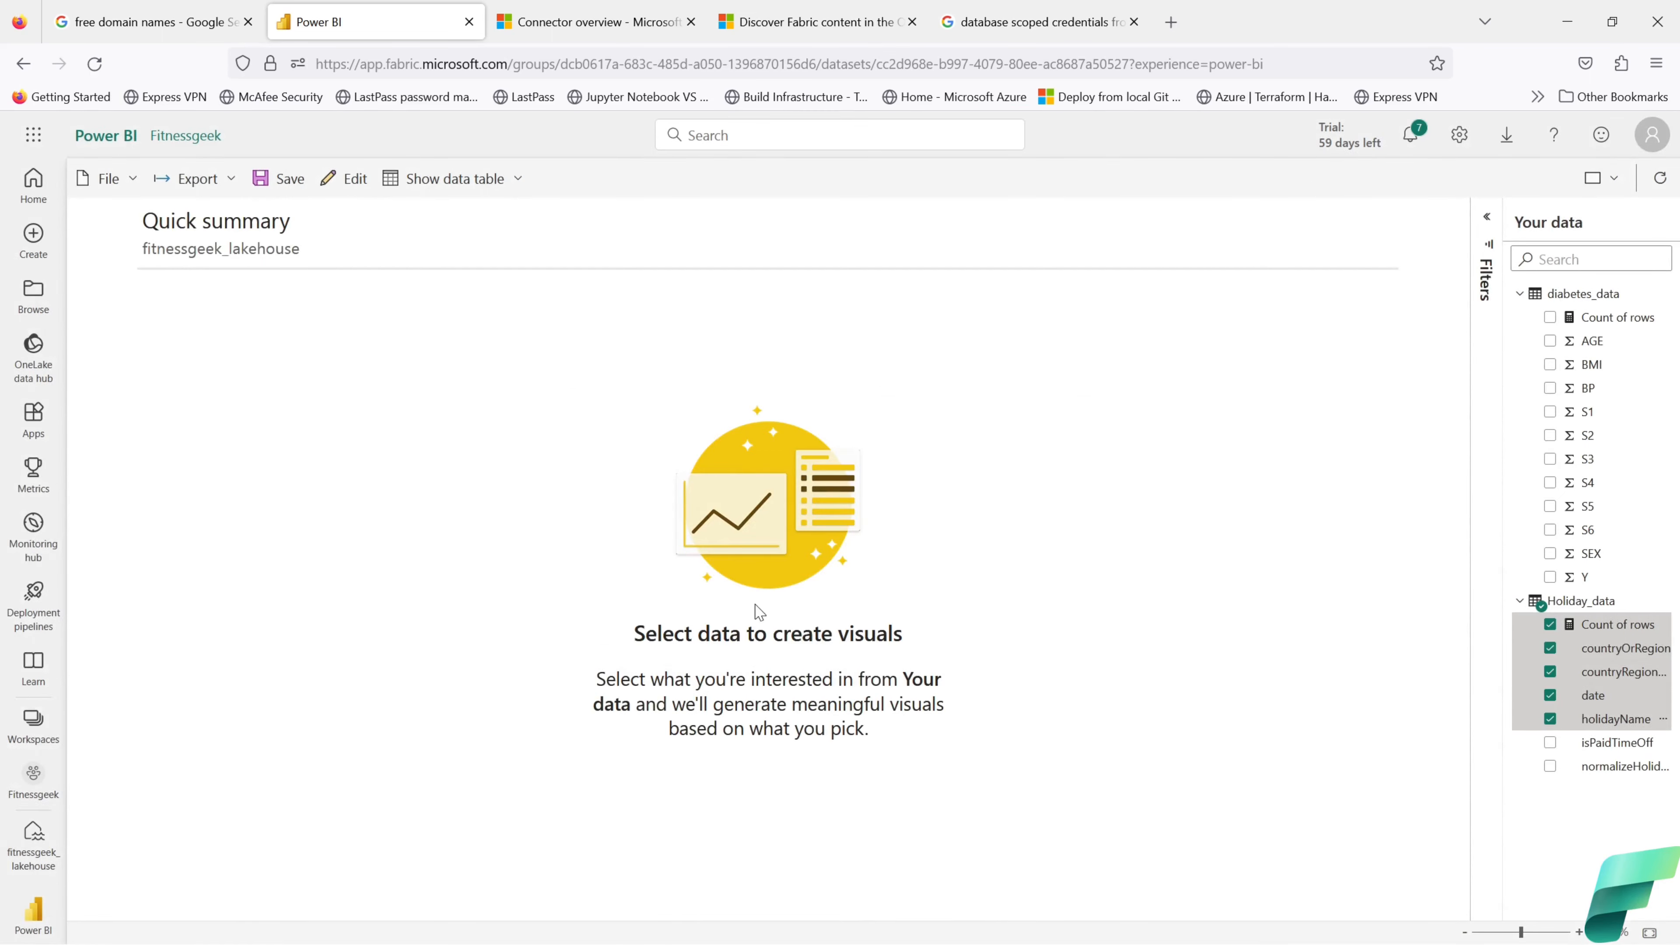
Step: Reload the page and add a table visual with all six Holiday_data fields
key("F5")
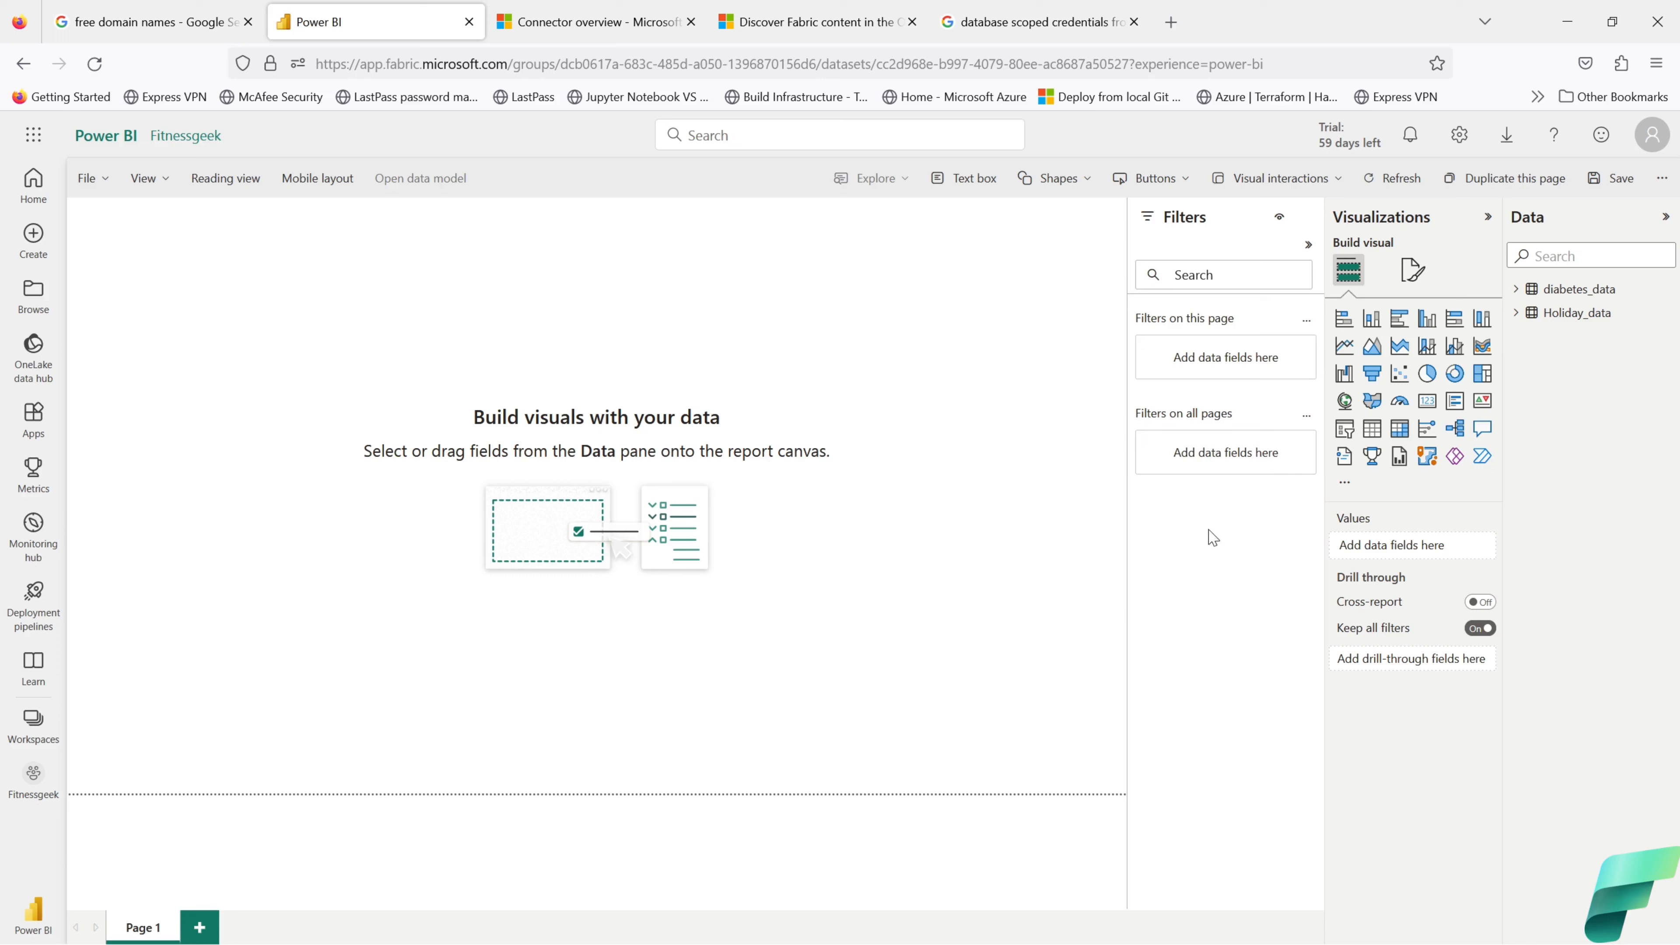
left_click(1362, 435)
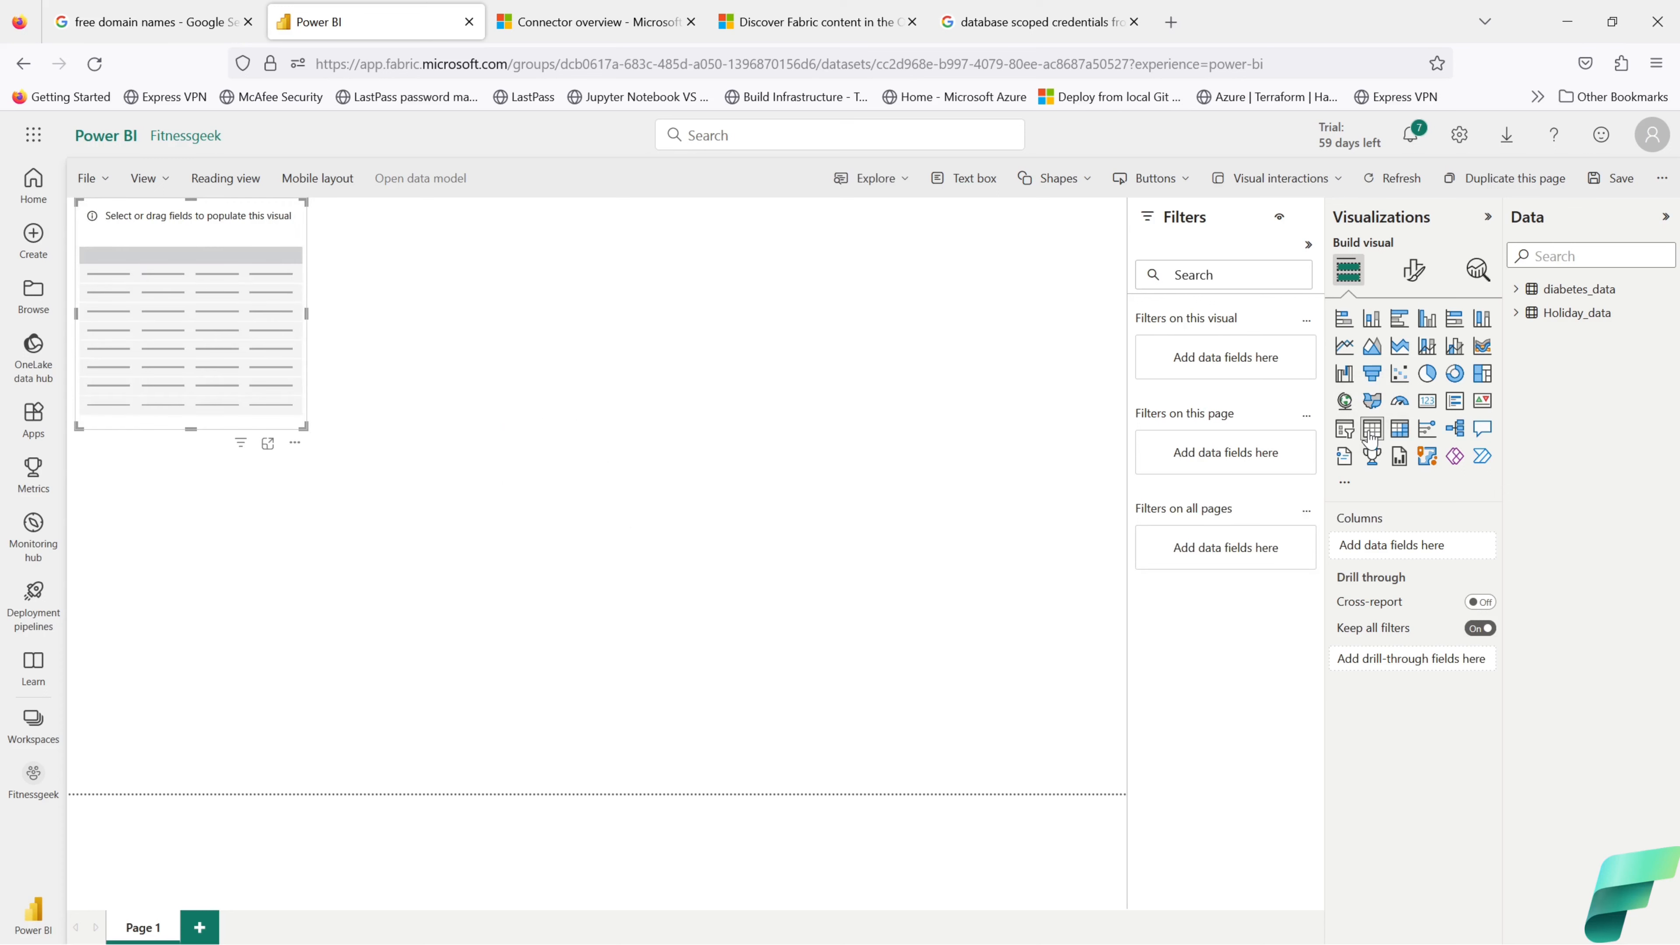
left_click(1524, 318)
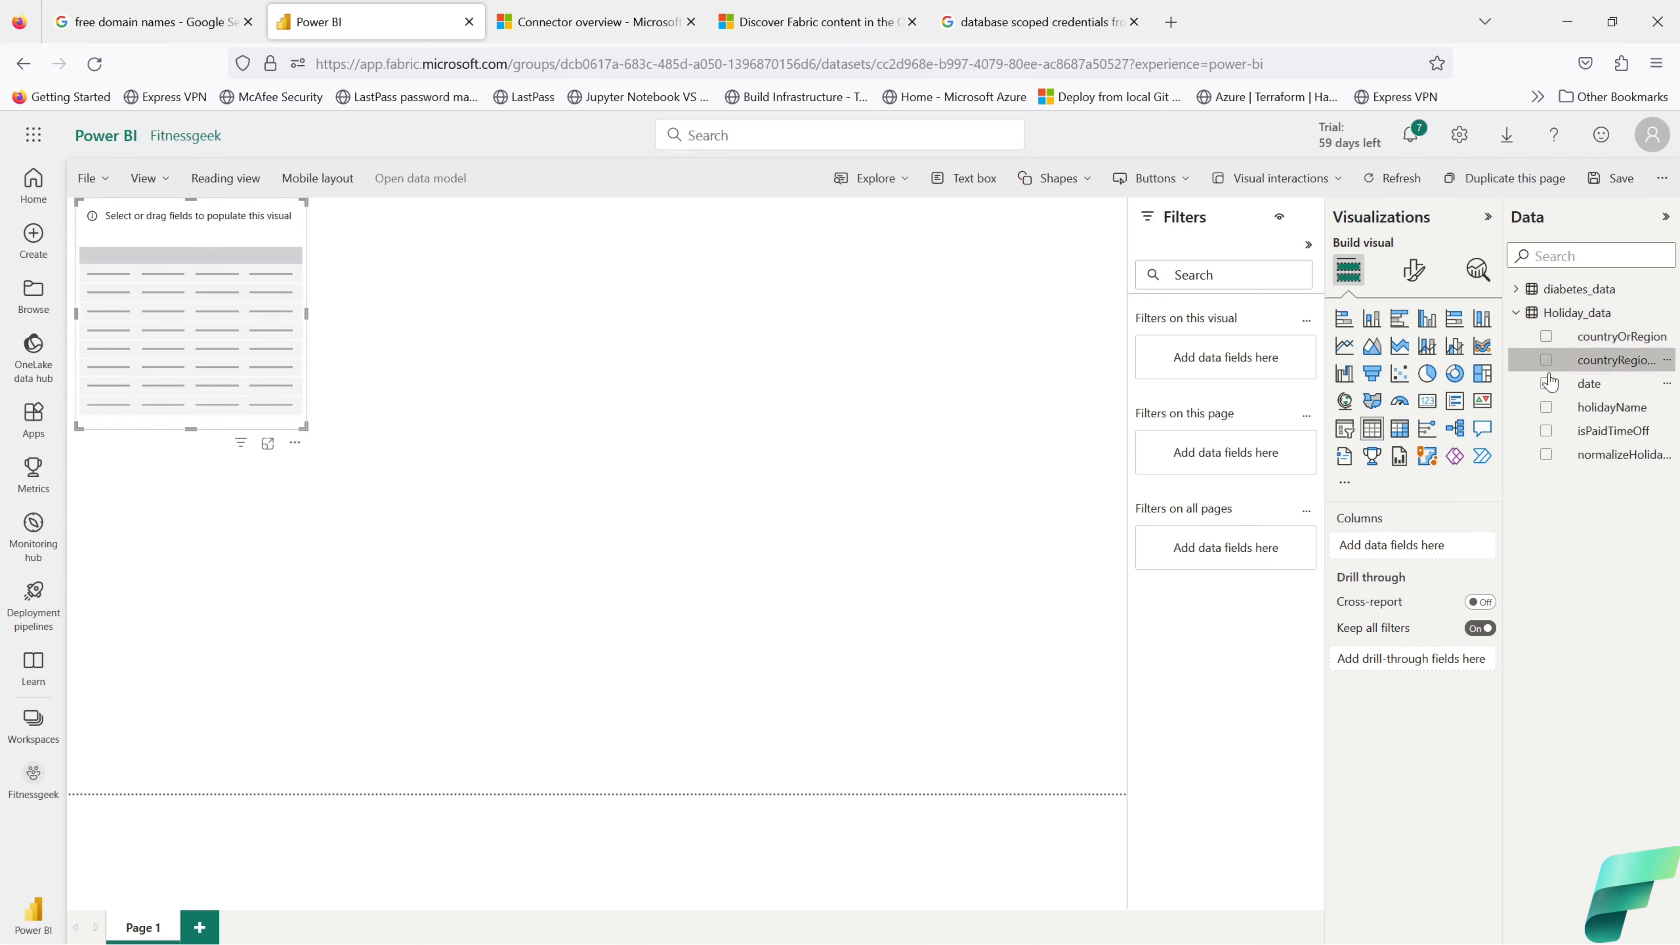
left_click(1547, 338)
left_click(1547, 360)
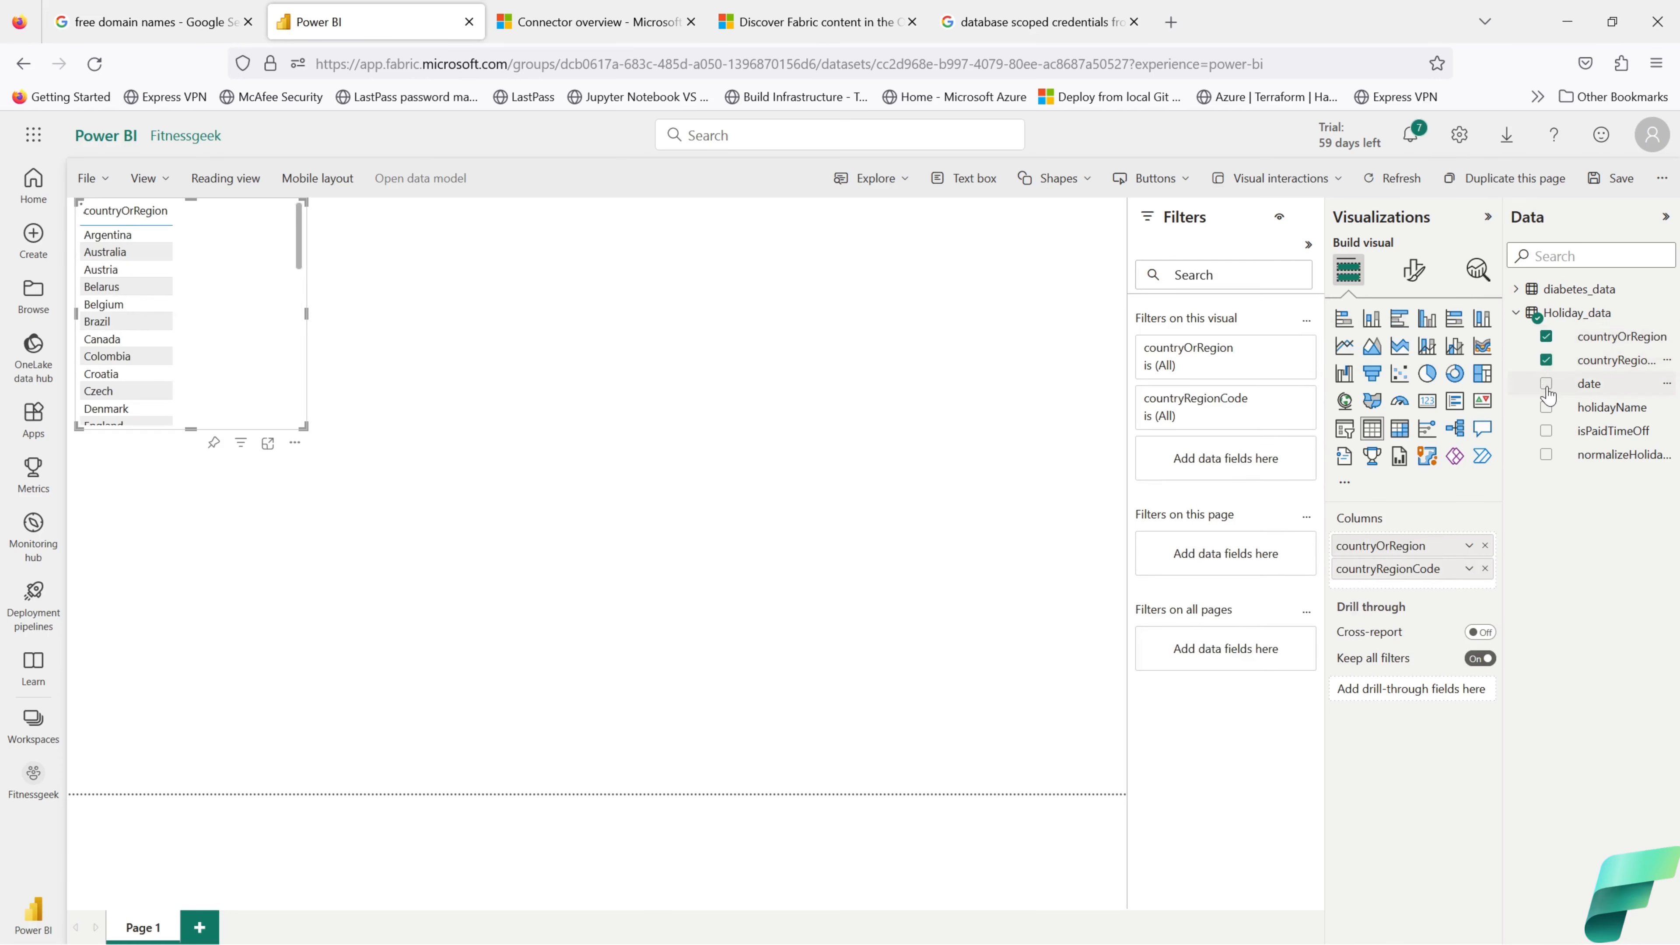
left_click(1547, 384)
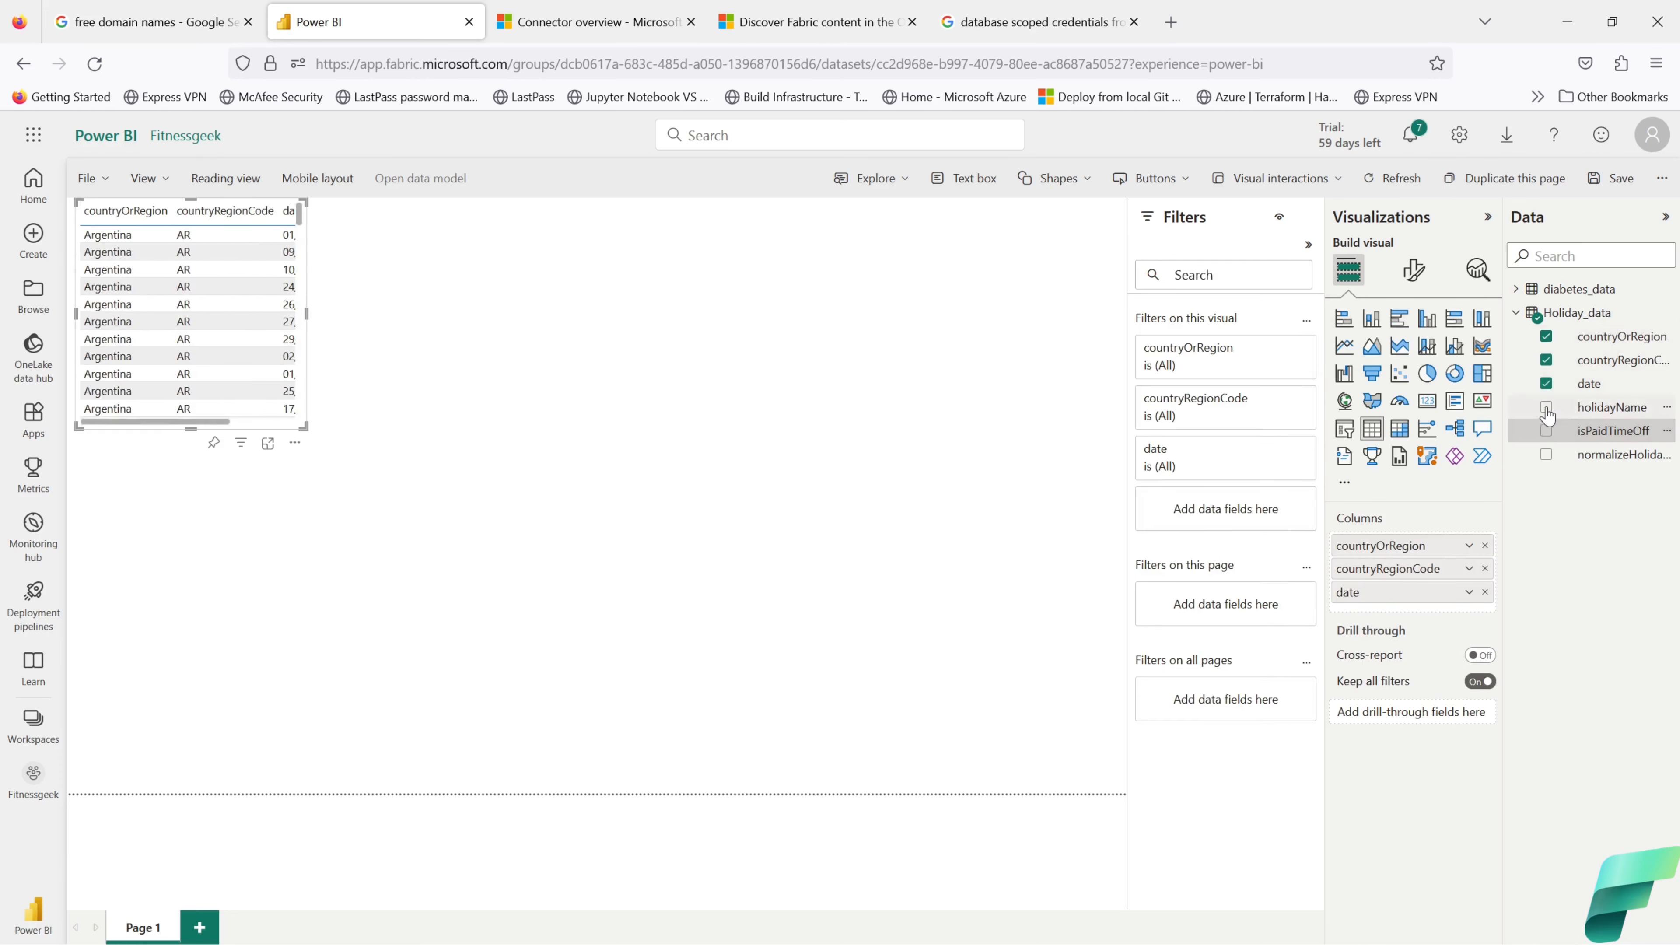
left_click(1546, 407)
left_click(1546, 454)
left_click(1547, 431)
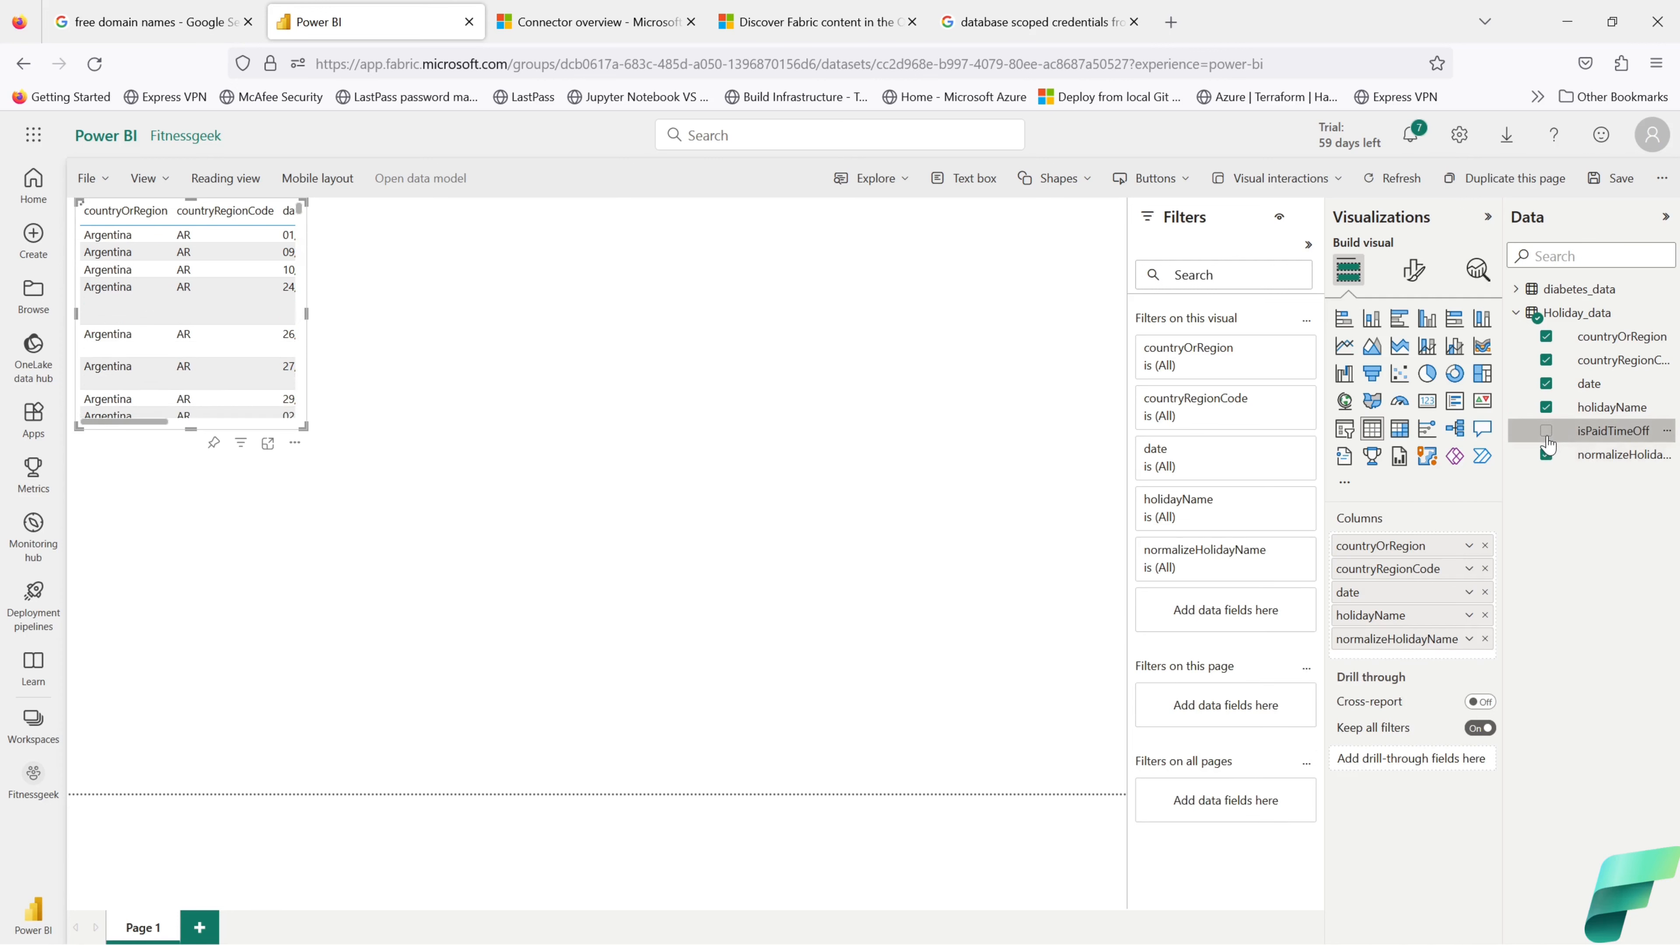
Step: Enlarge the Holiday_data table visual so every column shows
left_click_drag(305, 427, 913, 719)
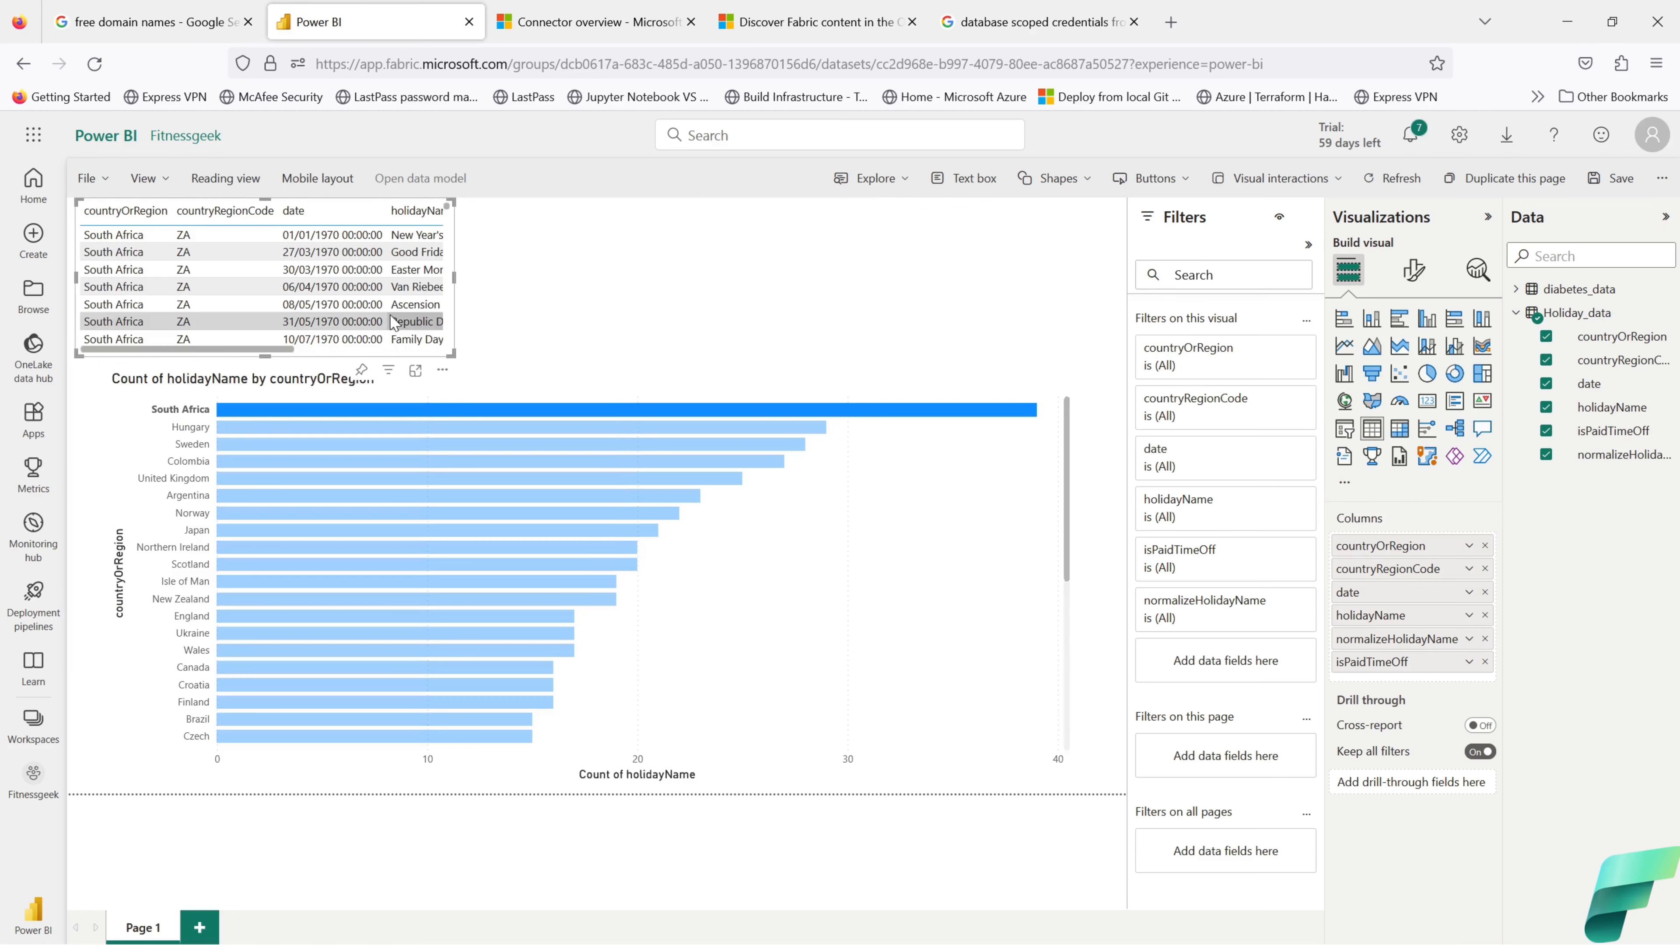
scroll(393, 322, "down", 5)
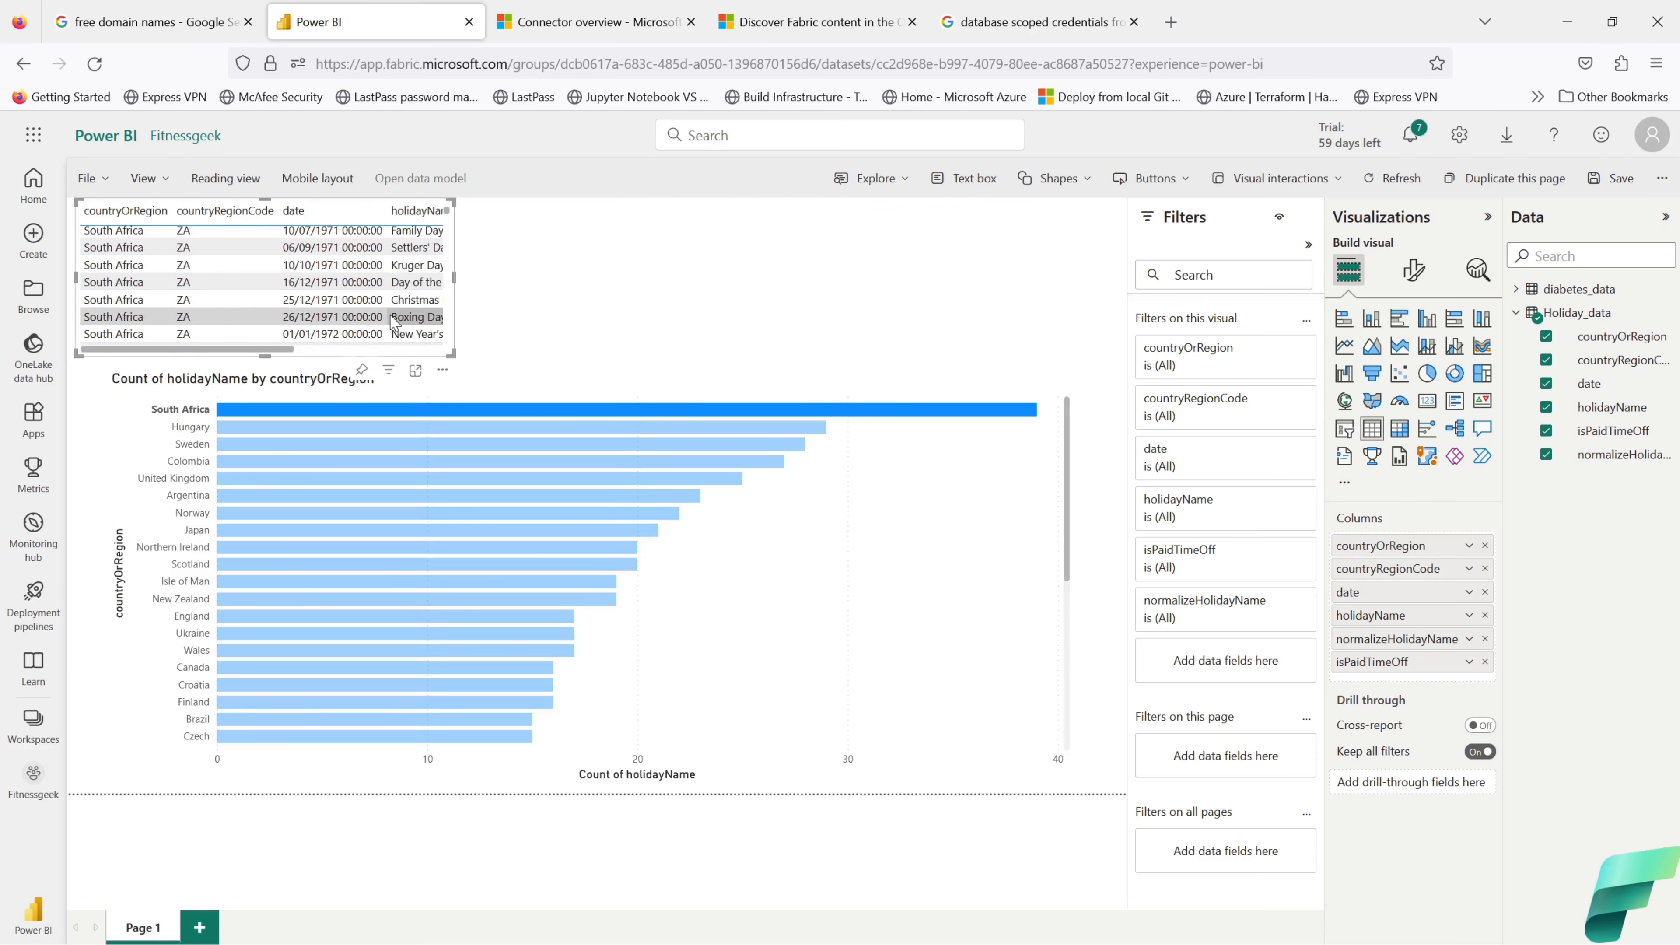
scroll(393, 323, "down", 8)
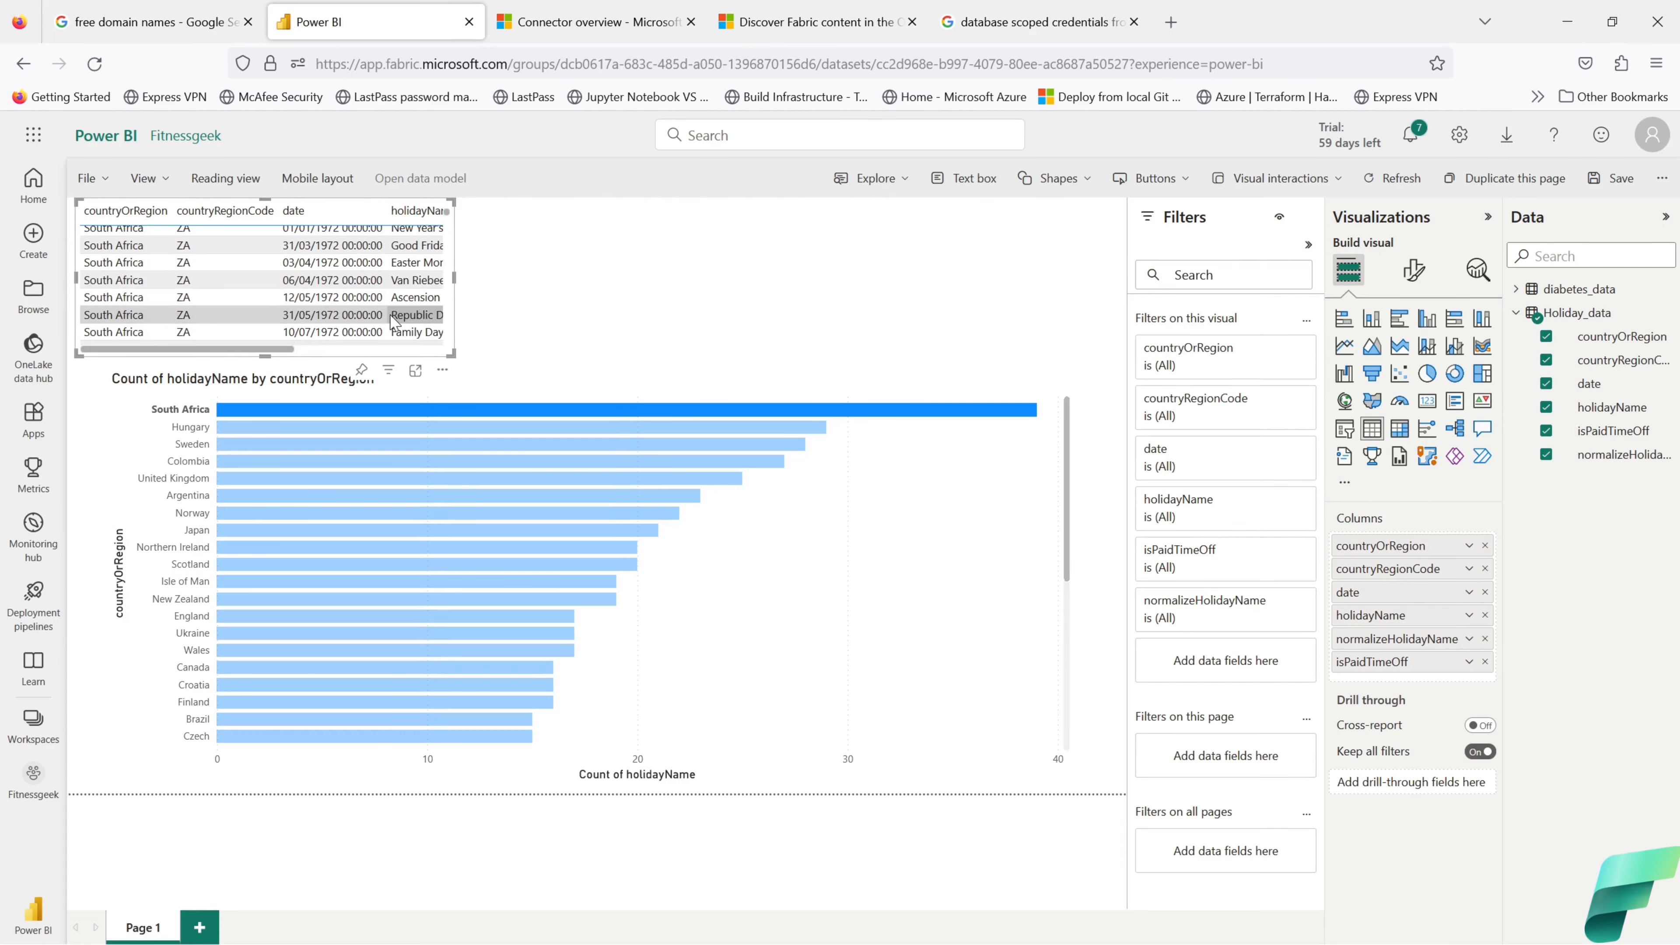
left_click(599, 331)
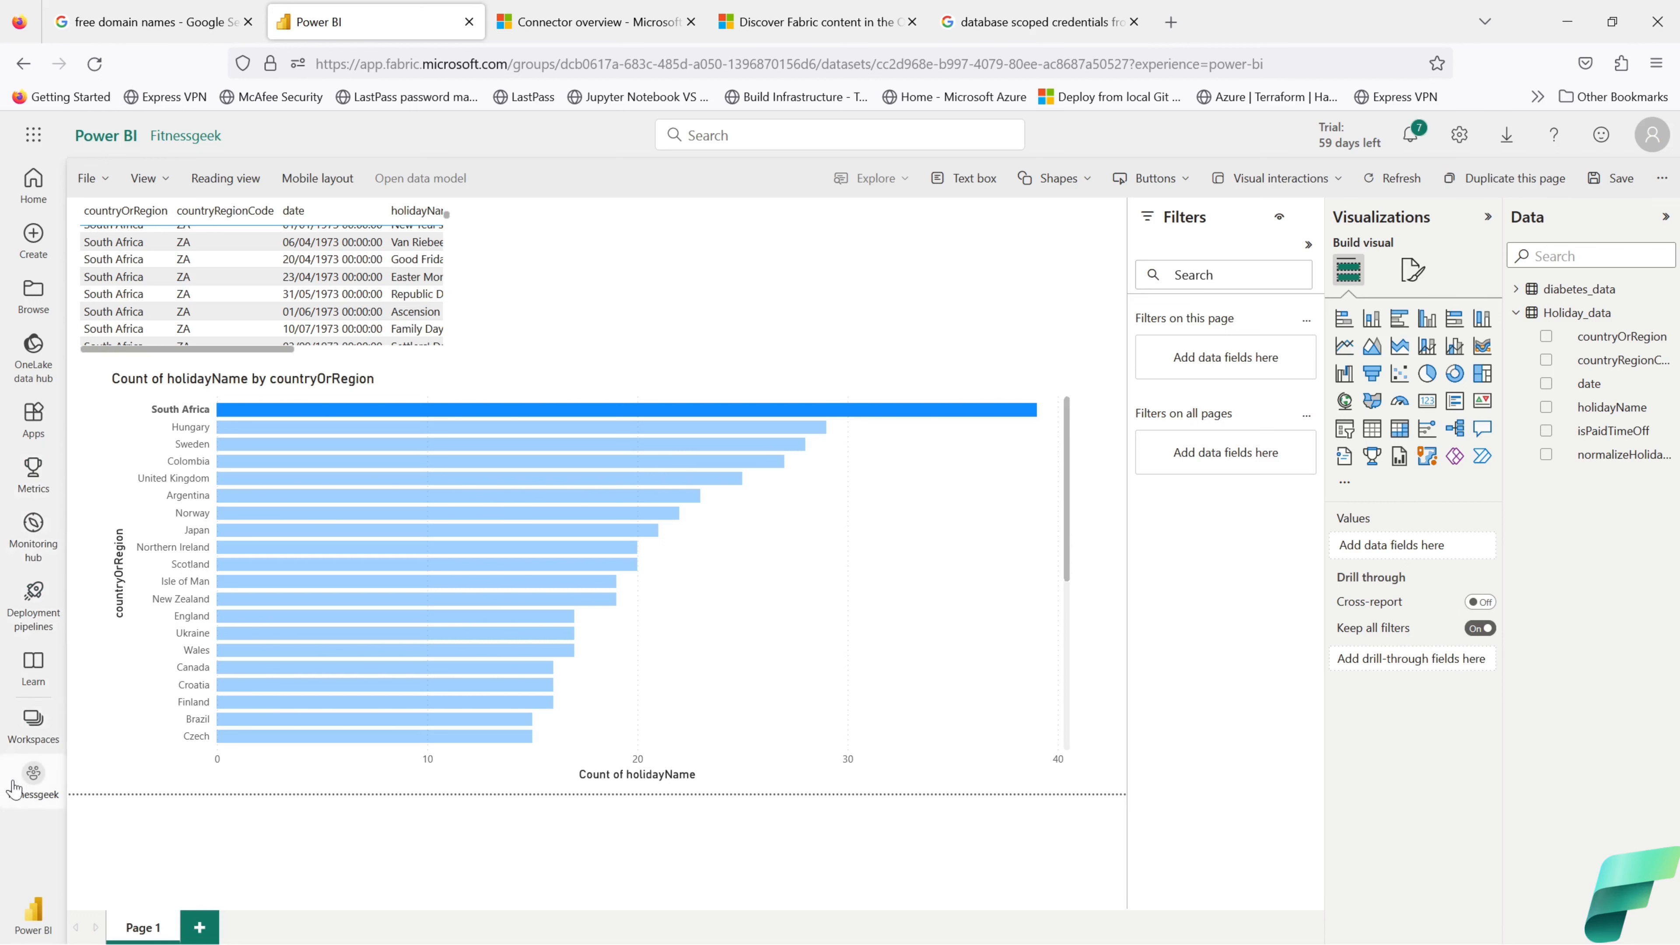
Step: Save the report as 'testreport' in Fitnessgeek when switching to the Data Engineering experience
left_click(35, 922)
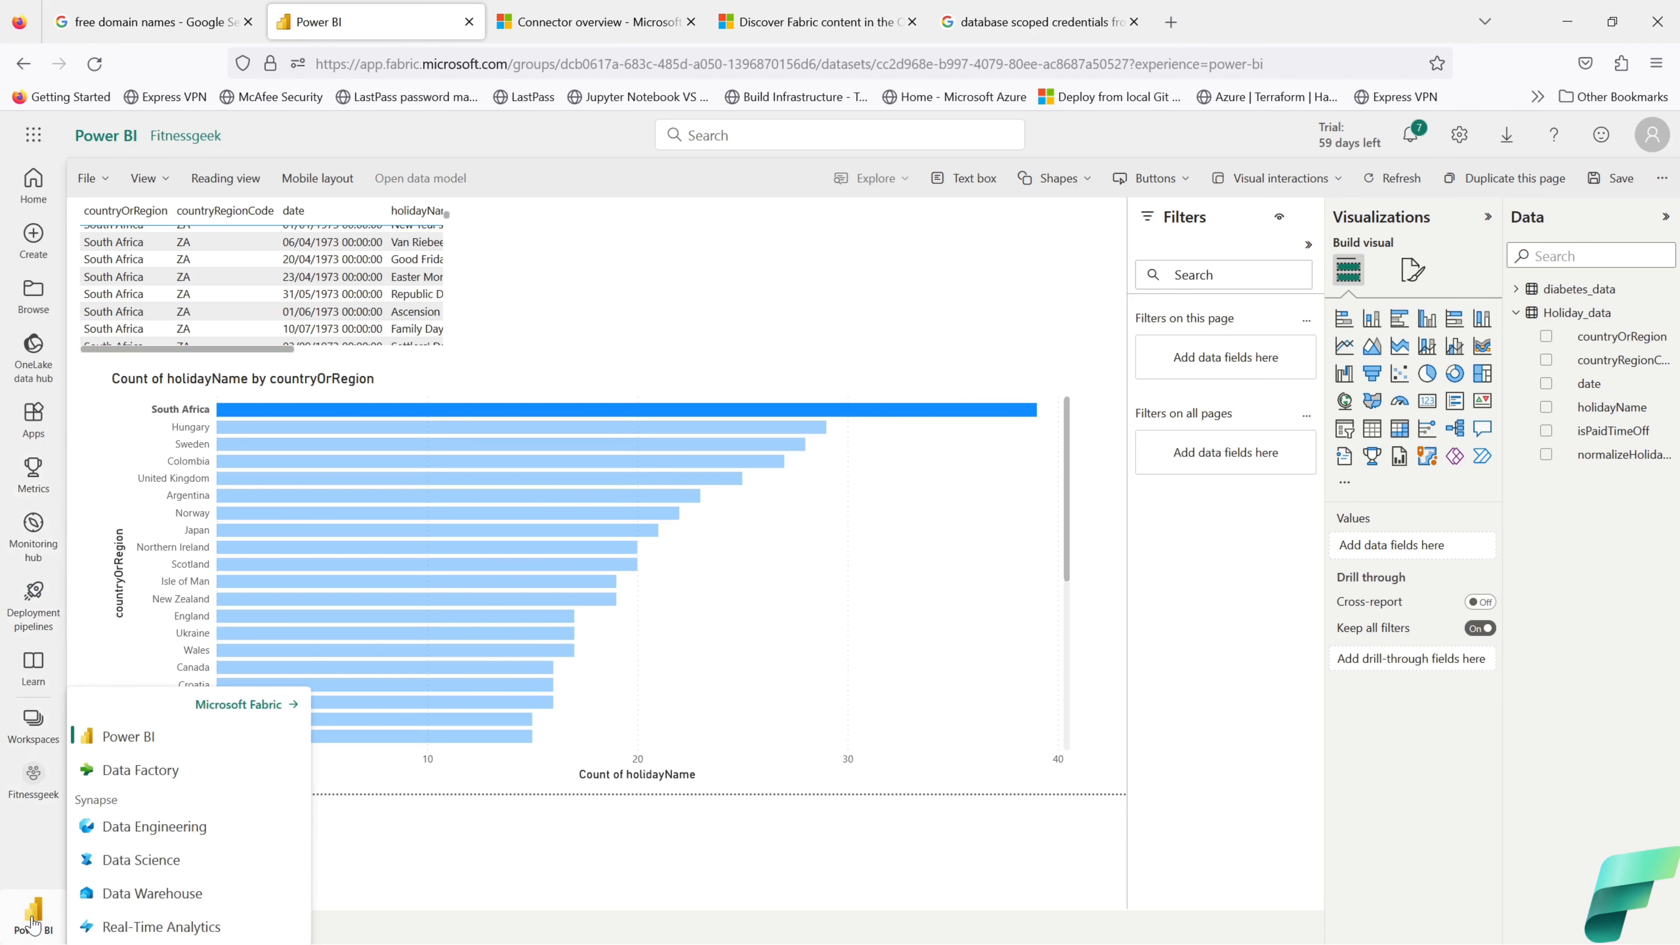
left_click(118, 828)
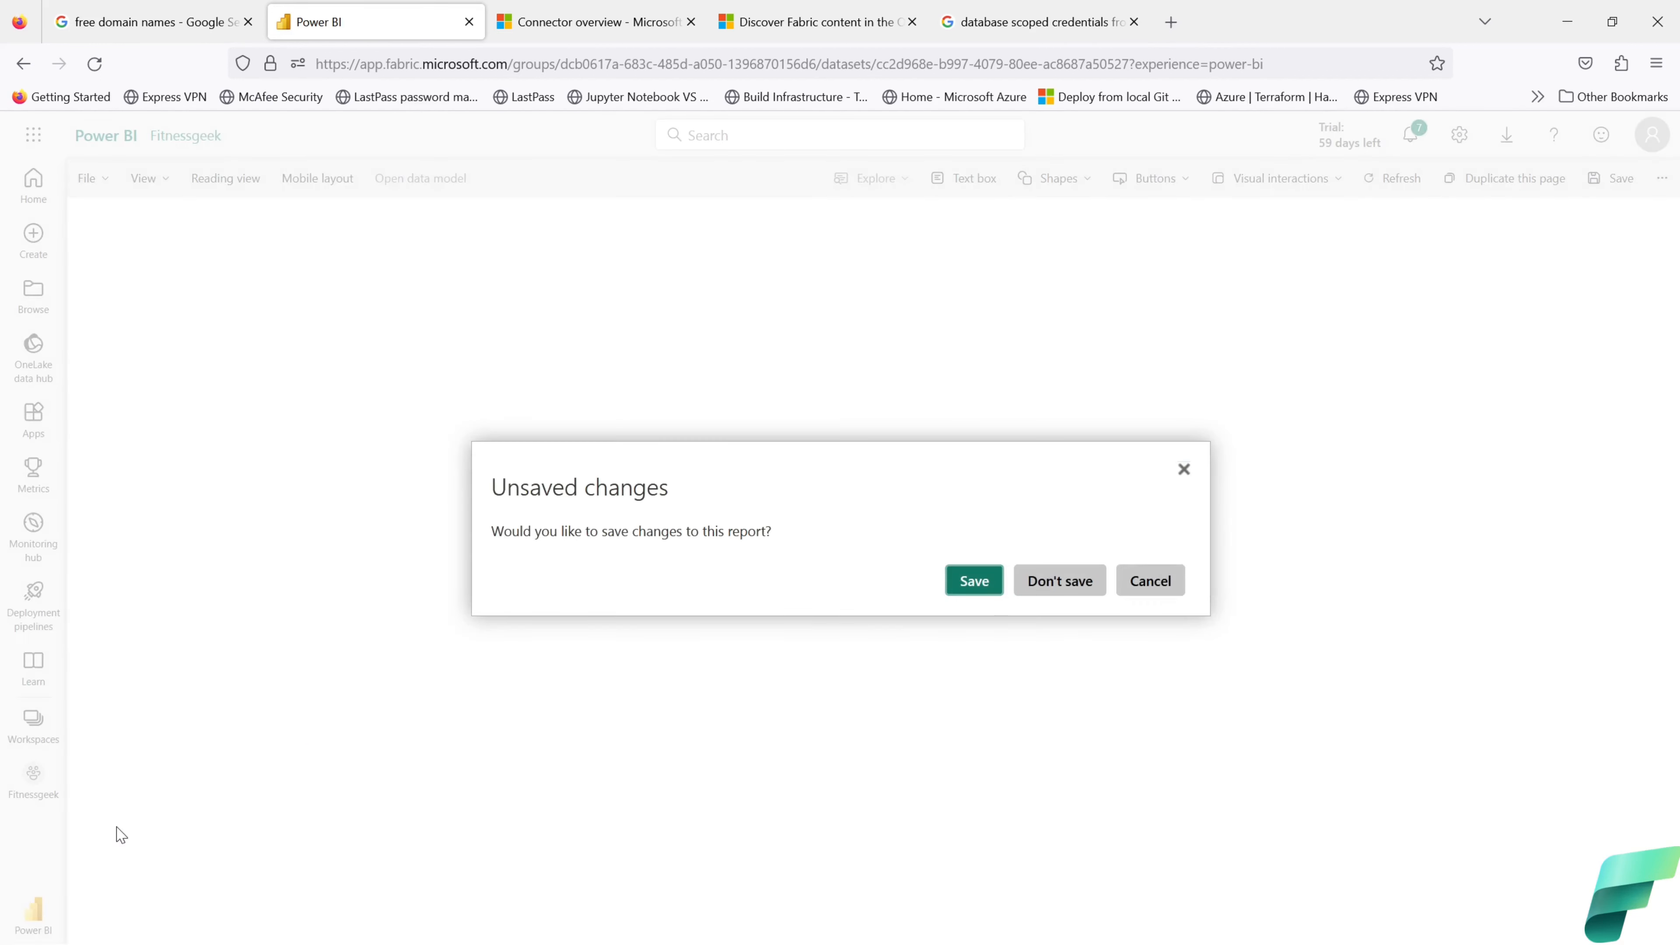
left_click(975, 582)
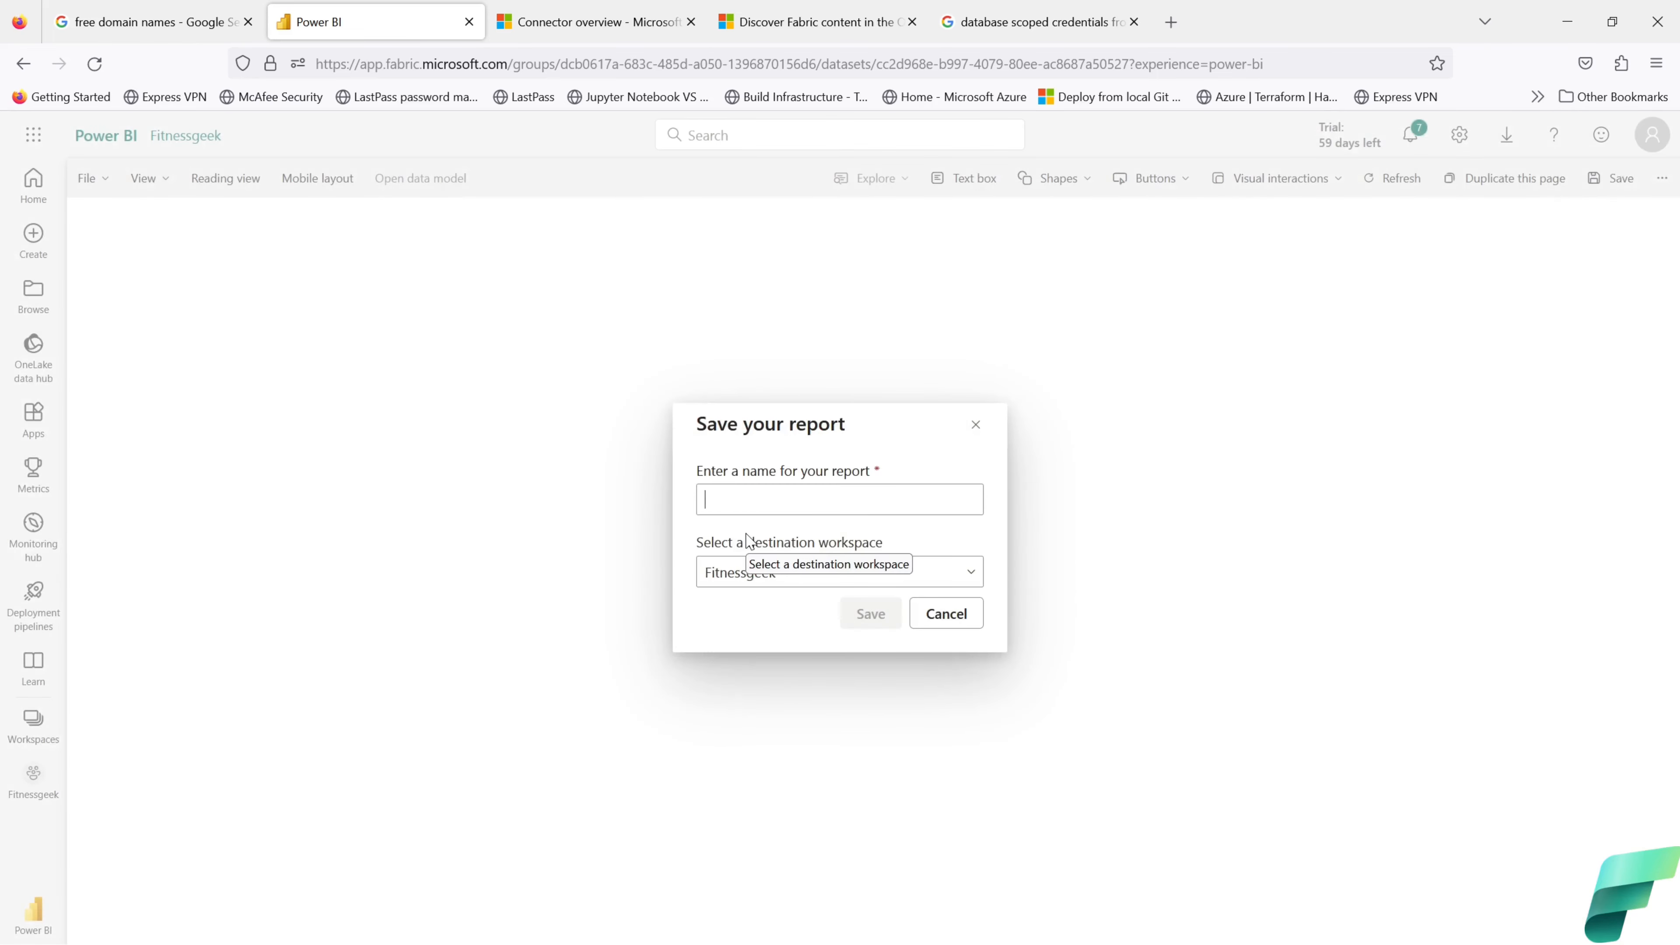
type("testreport")
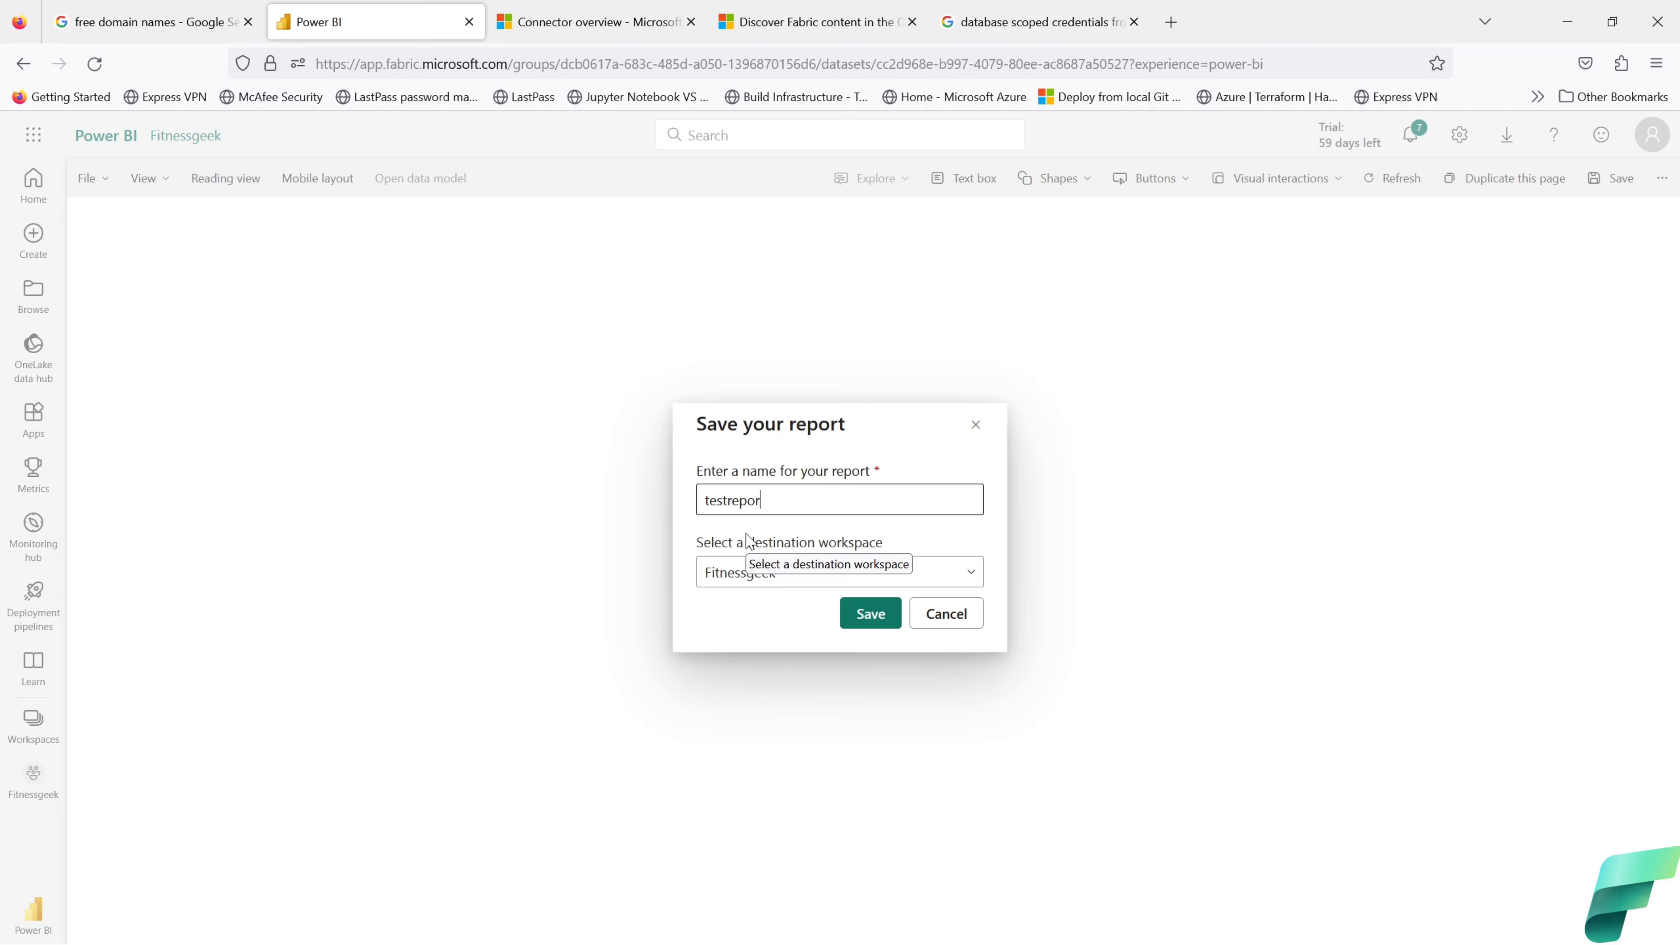
left_click(867, 613)
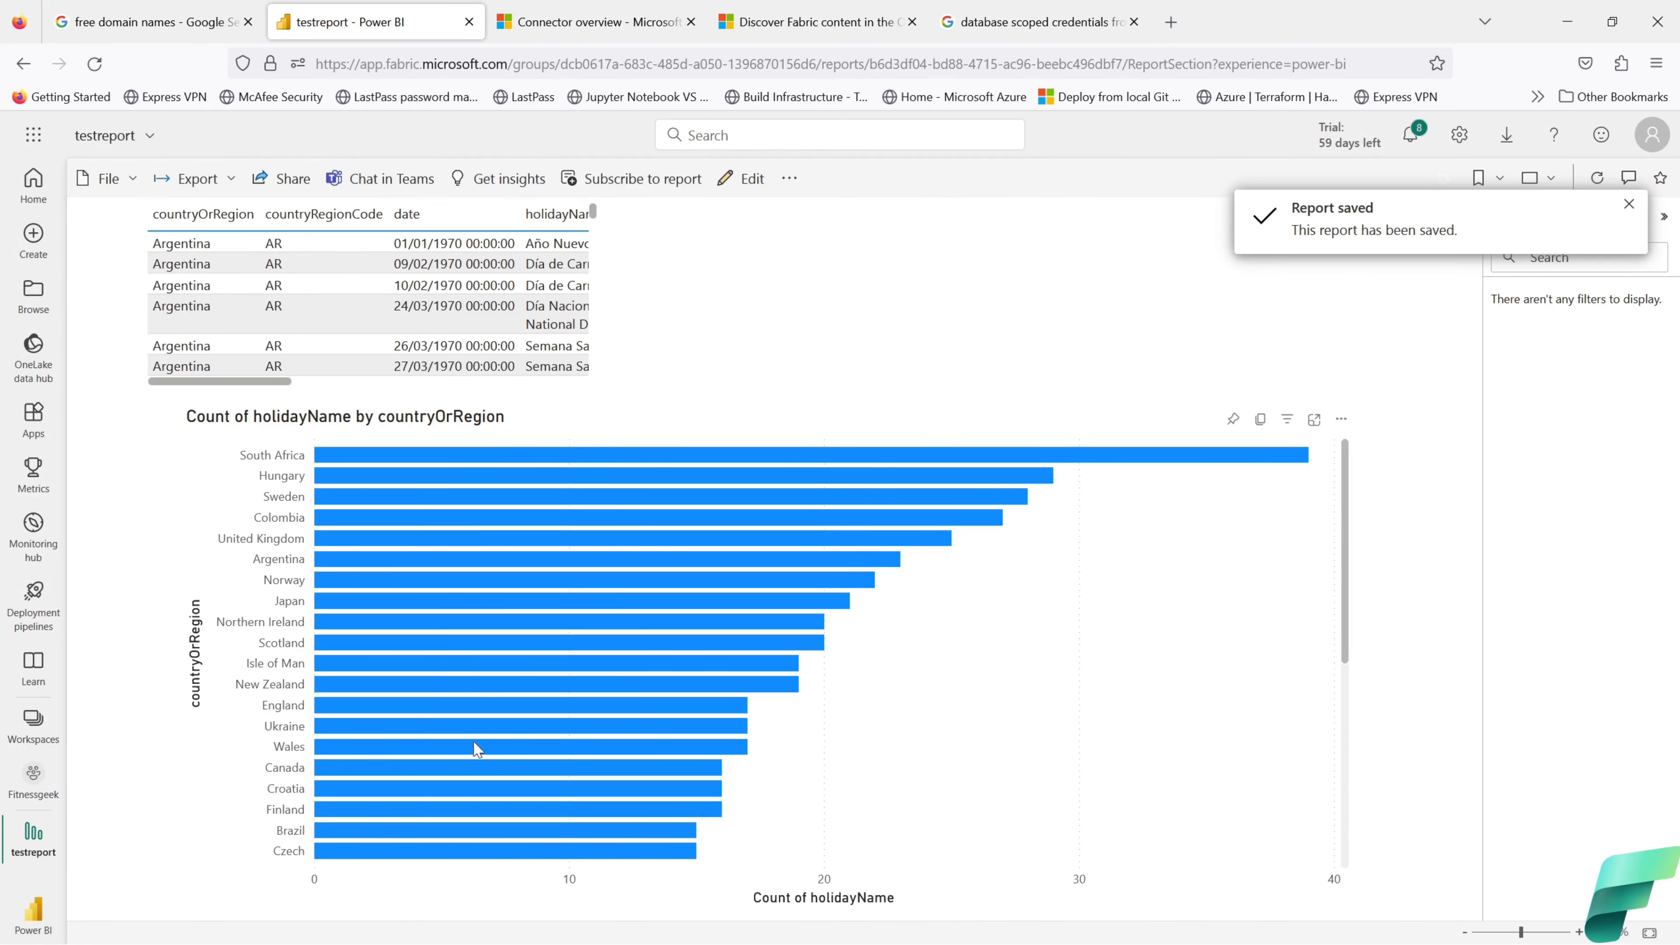
left_click(33, 920)
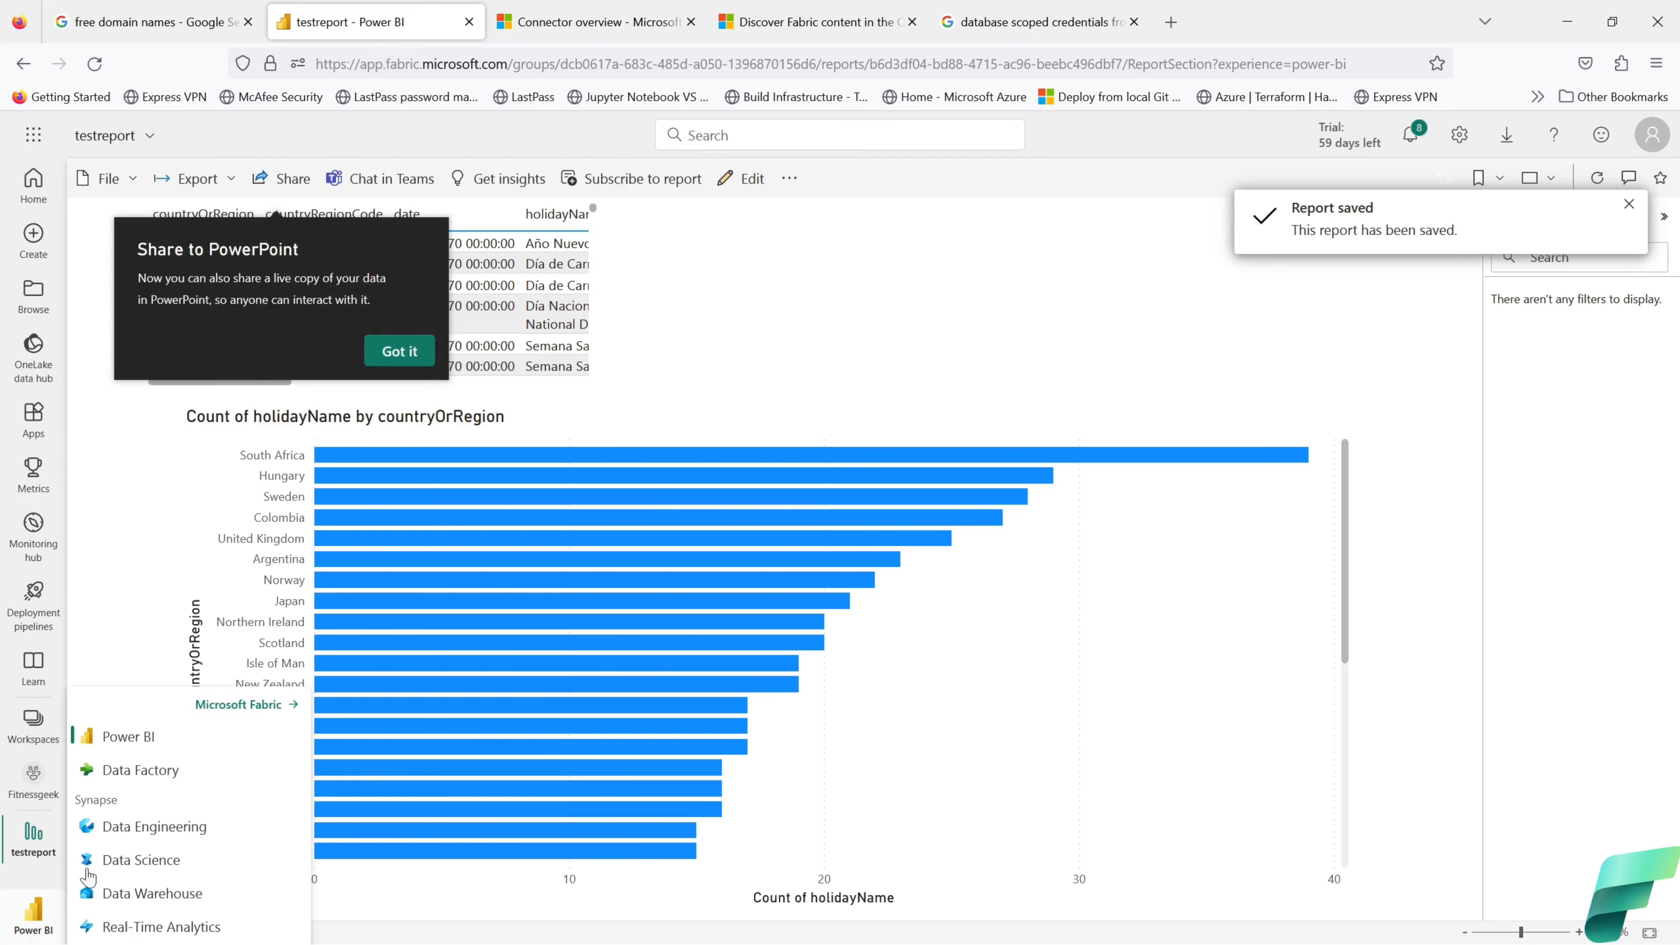
Step: Switch to Data Engineering and create a new PySpark notebook from the Notebook (Preview) card
left_click(124, 826)
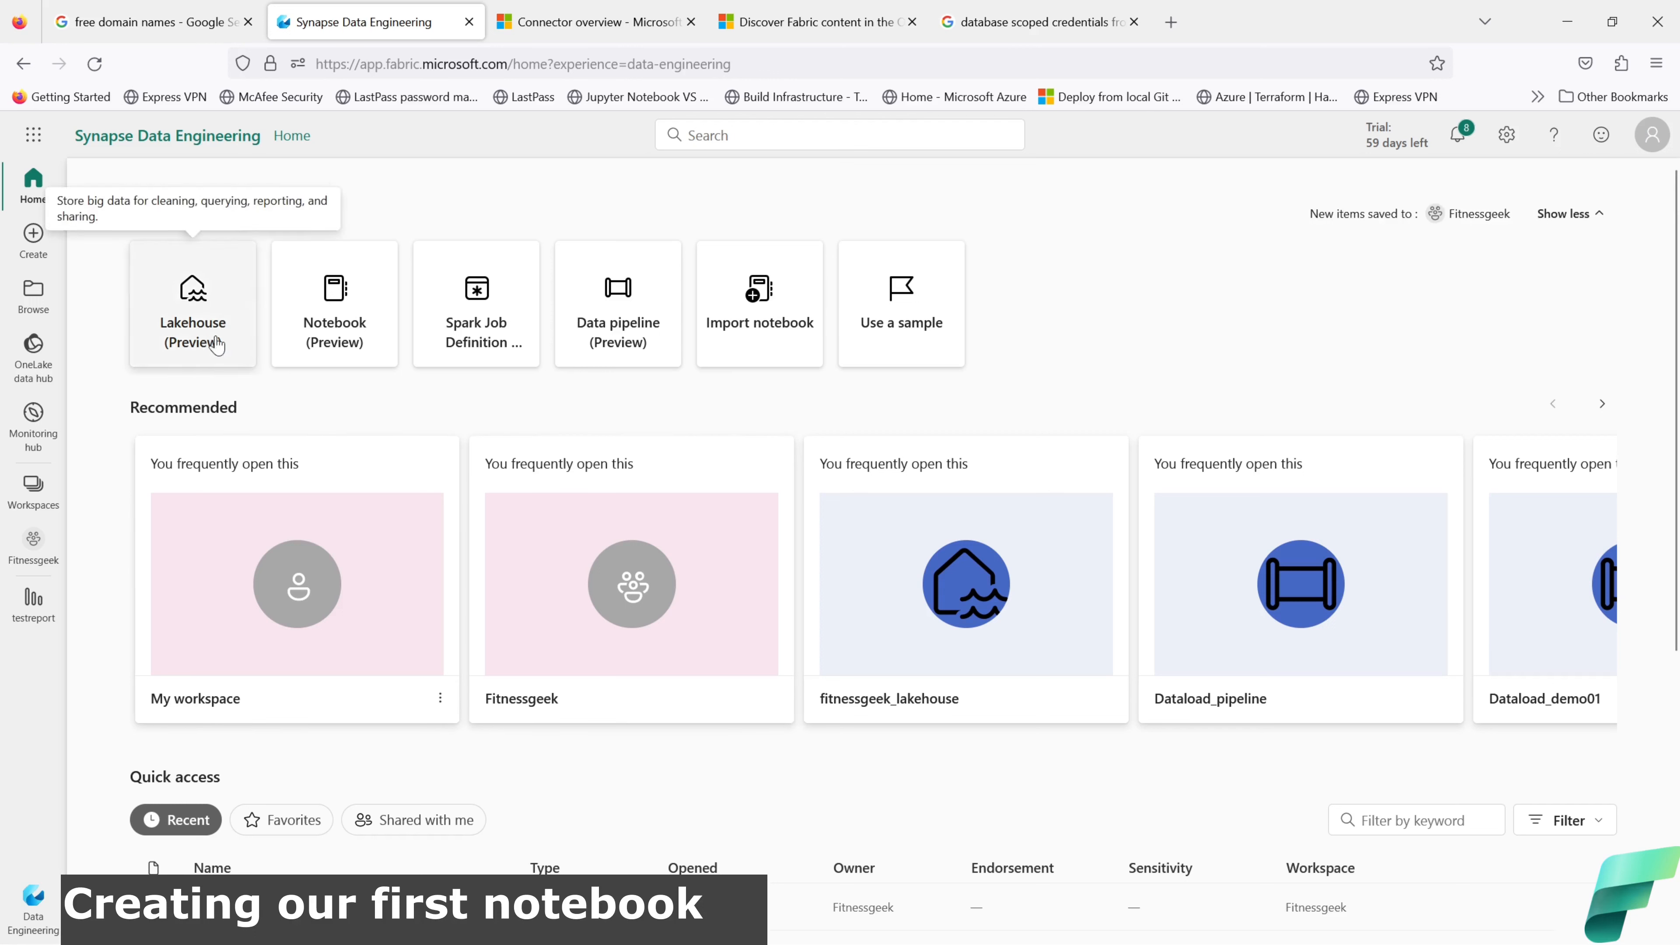
left_click(327, 346)
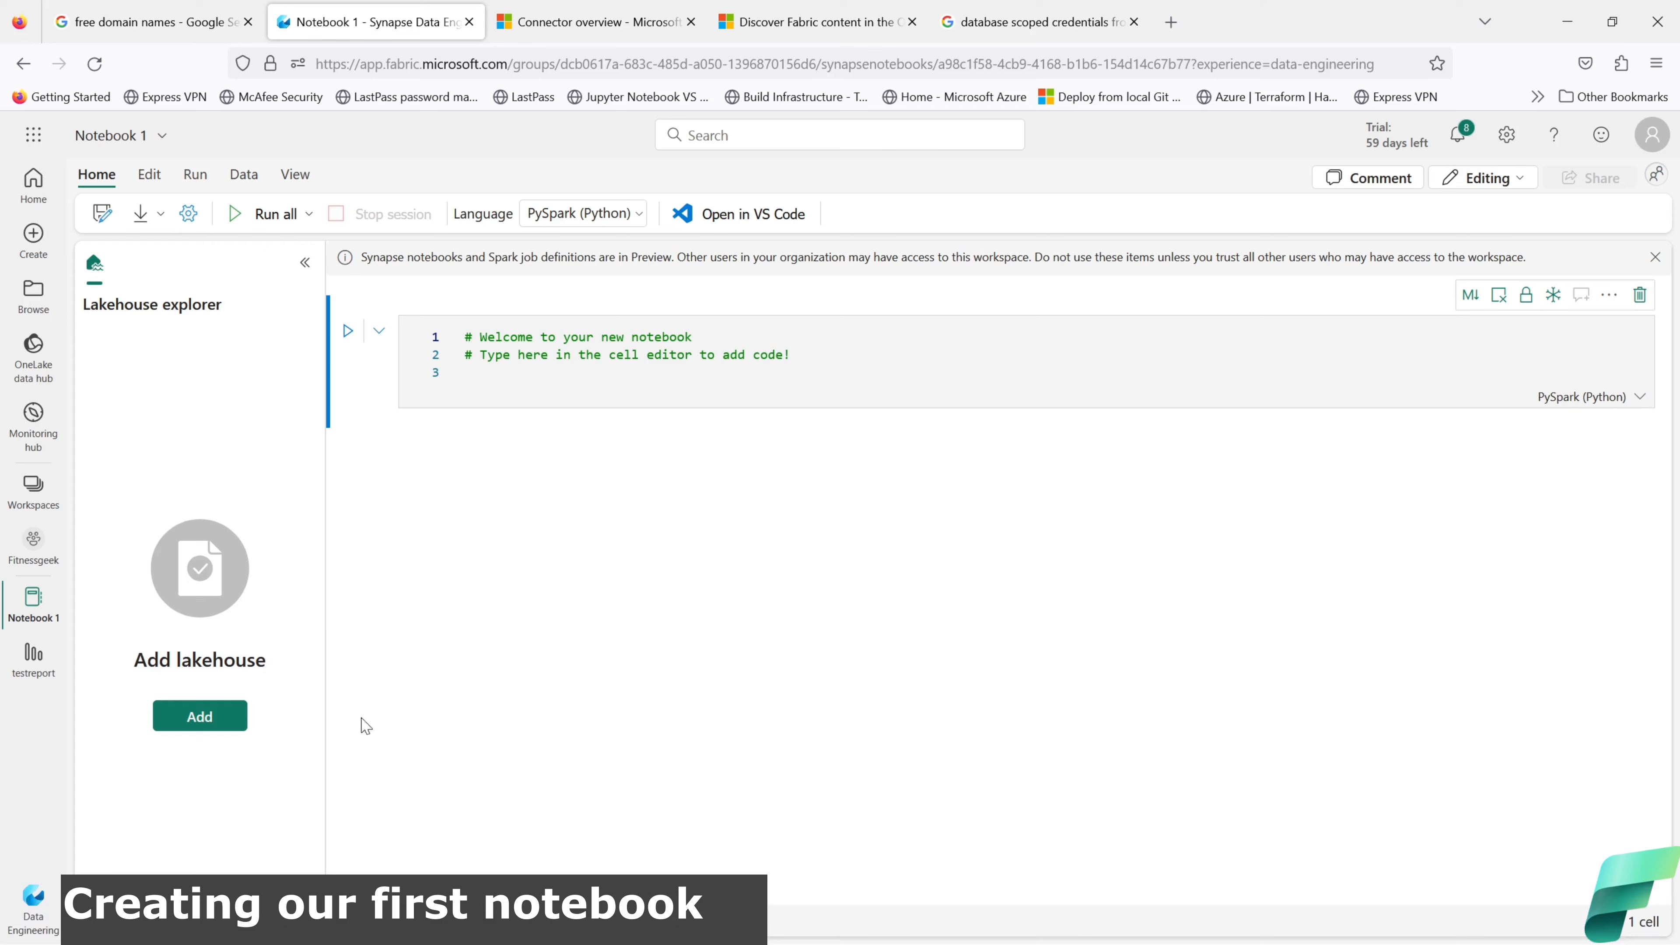
Step: Attach the existing fitnessgeek_lakehouse to Notebook 1 from the OneLake data hub
left_click(211, 716)
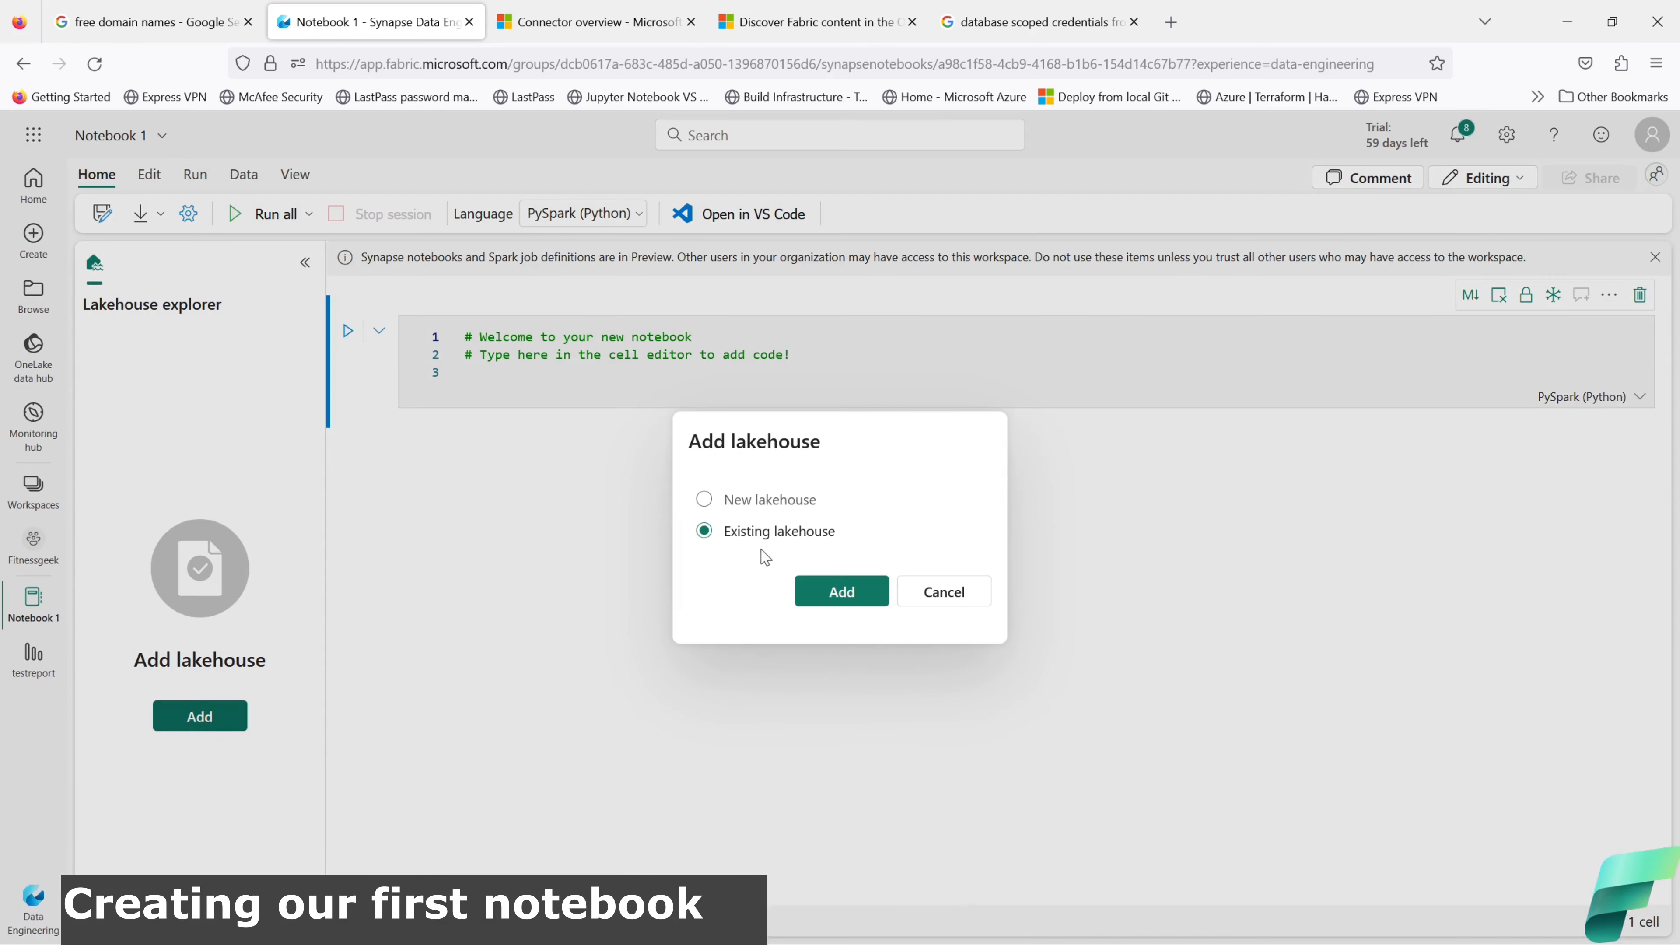
left_click(825, 608)
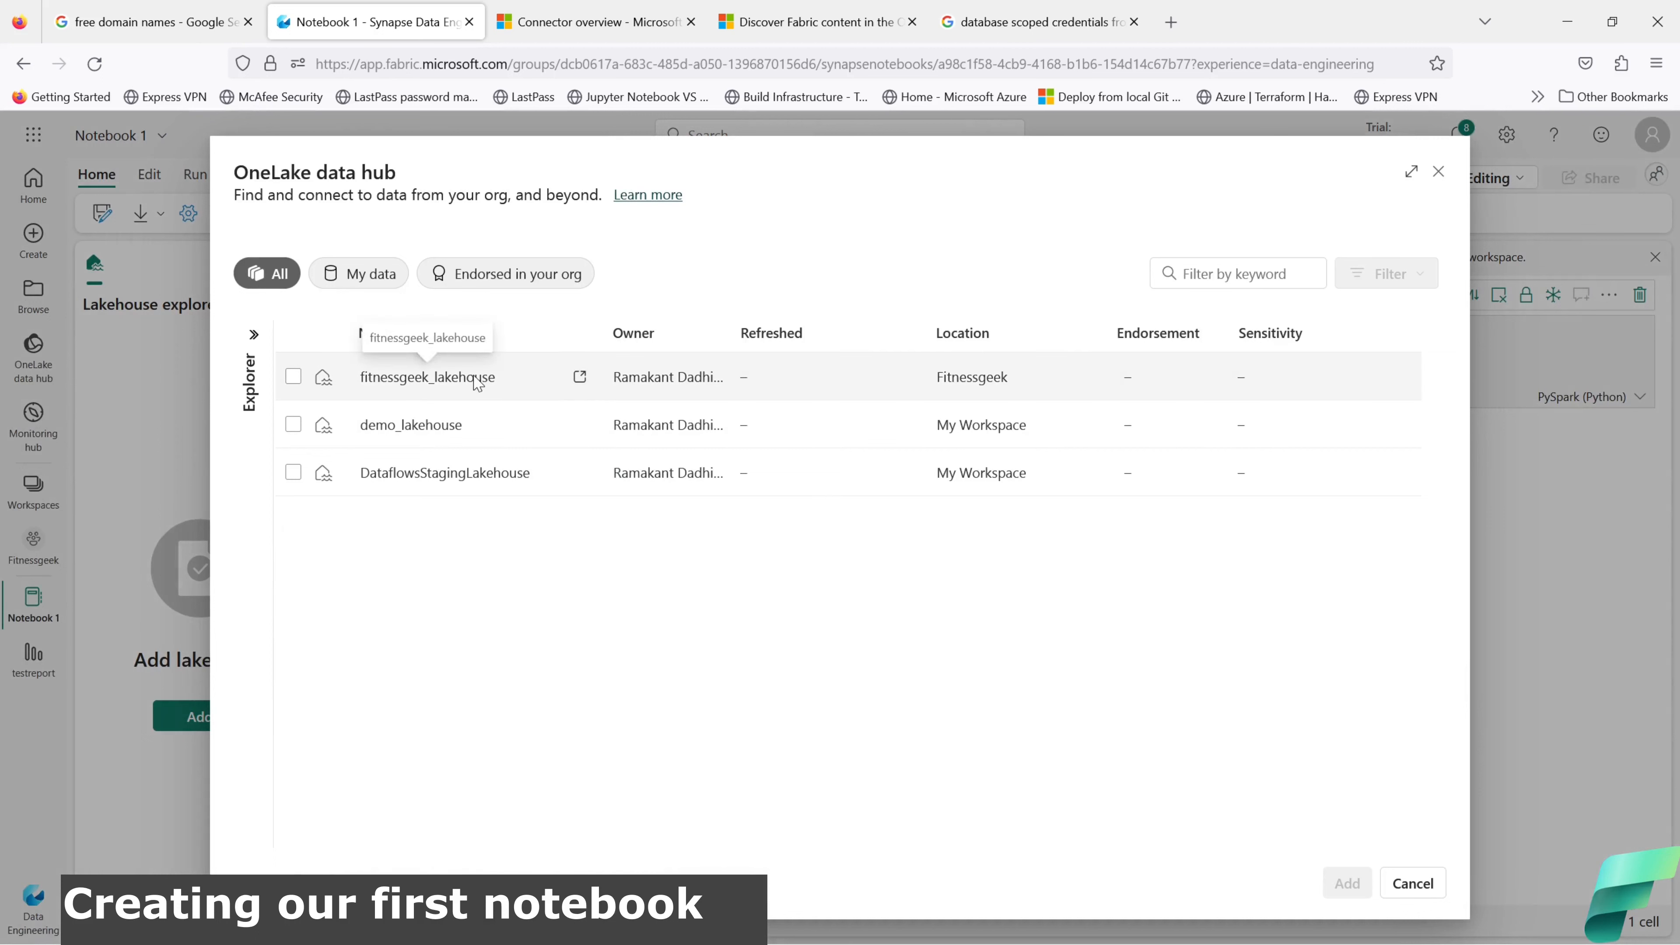
left_click(293, 376)
left_click(1345, 883)
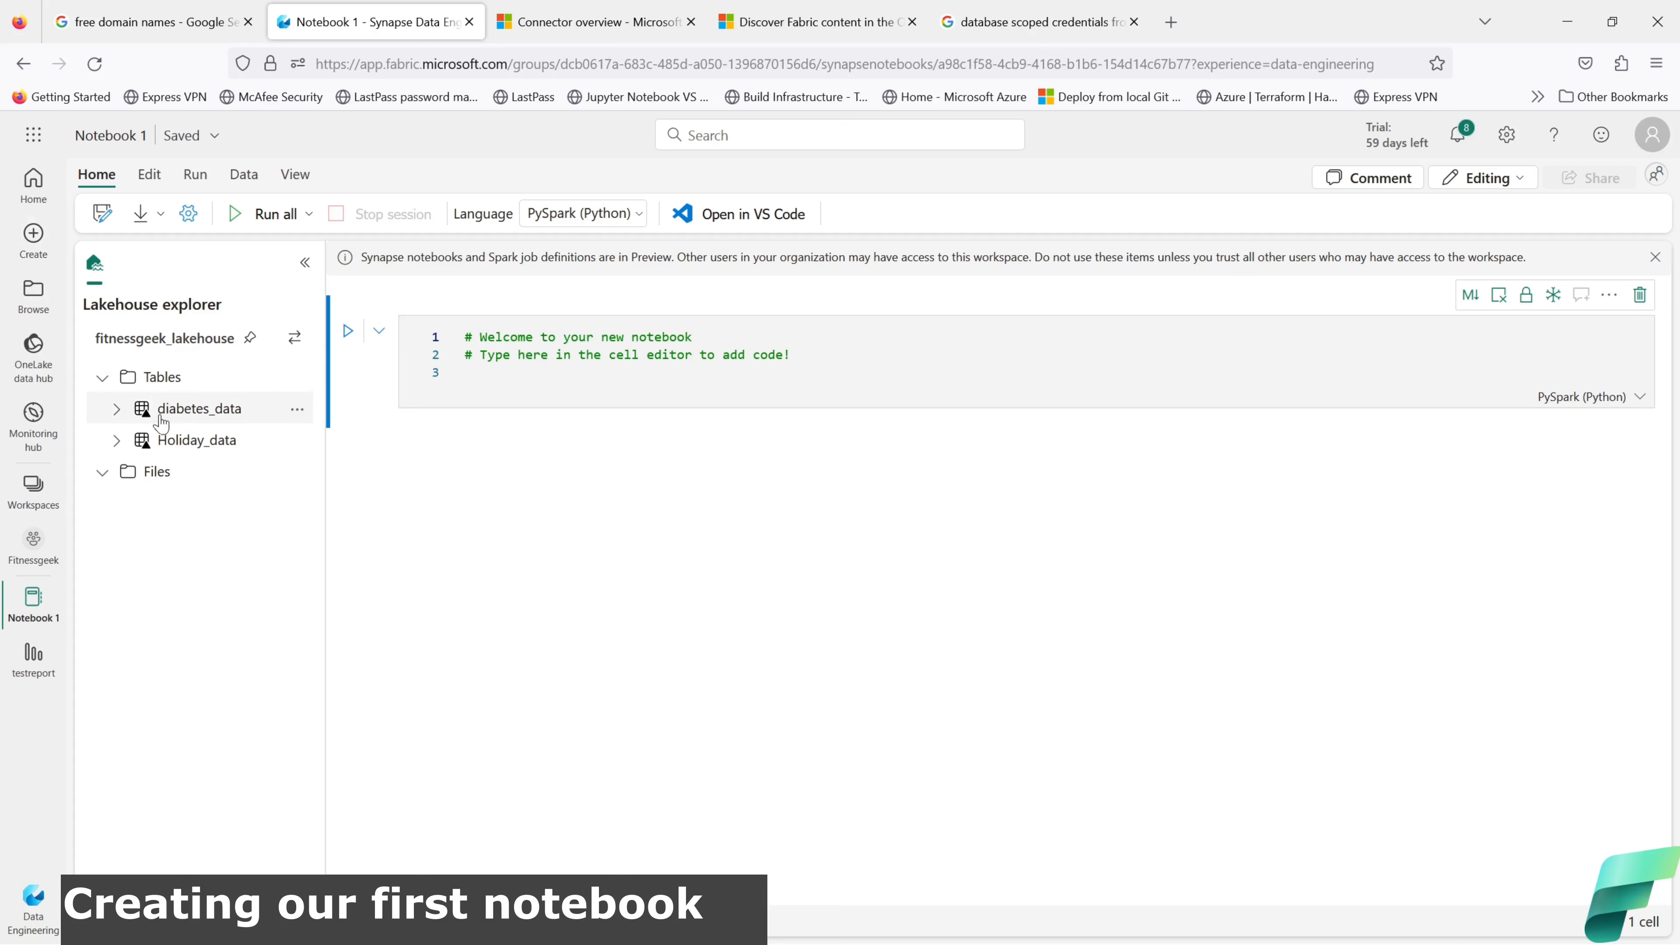
Step: Generate a Spark cell loading 1000 rows of diabetes_data and run it
left_click(299, 417)
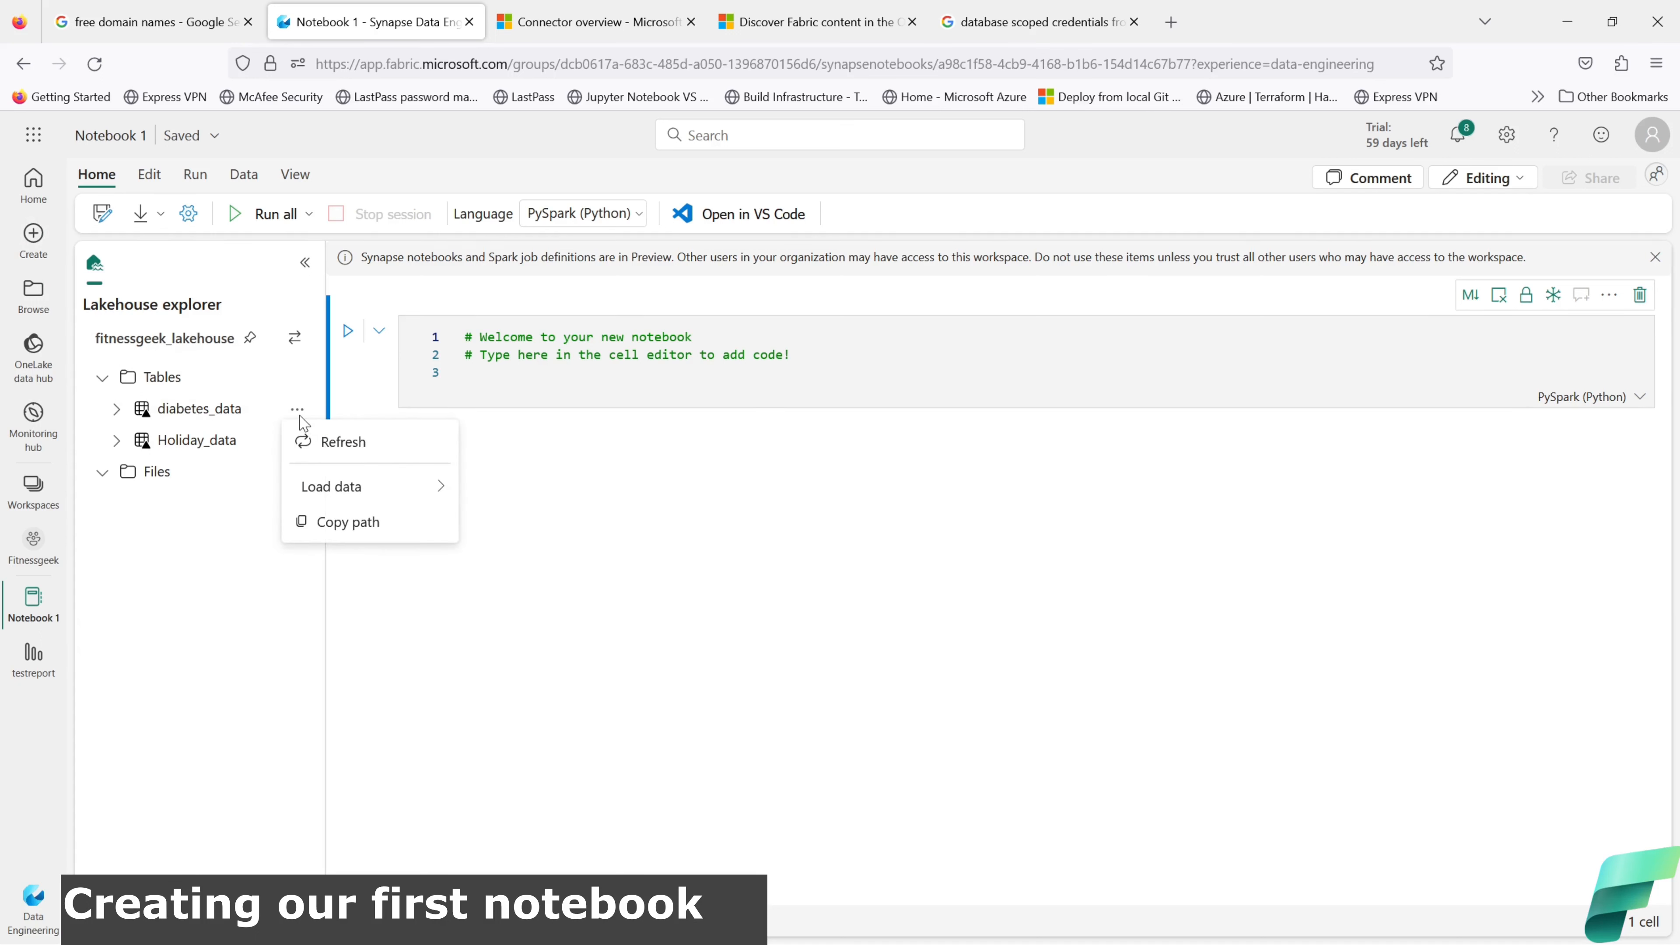
mouse_move(405, 492)
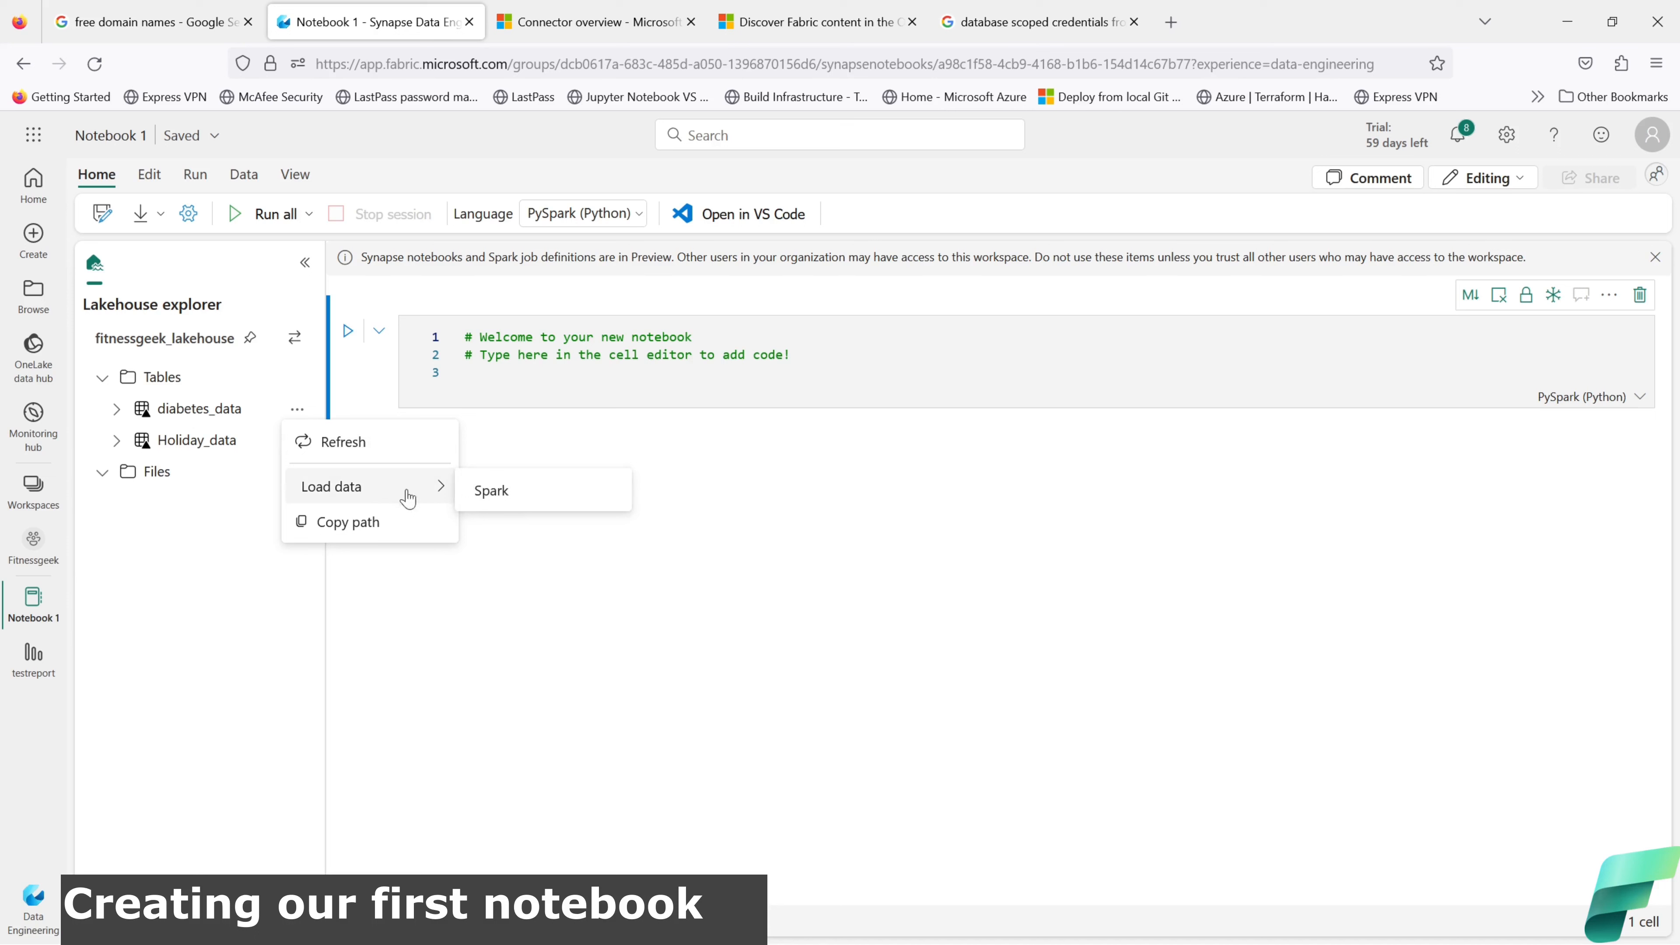
left_click(486, 505)
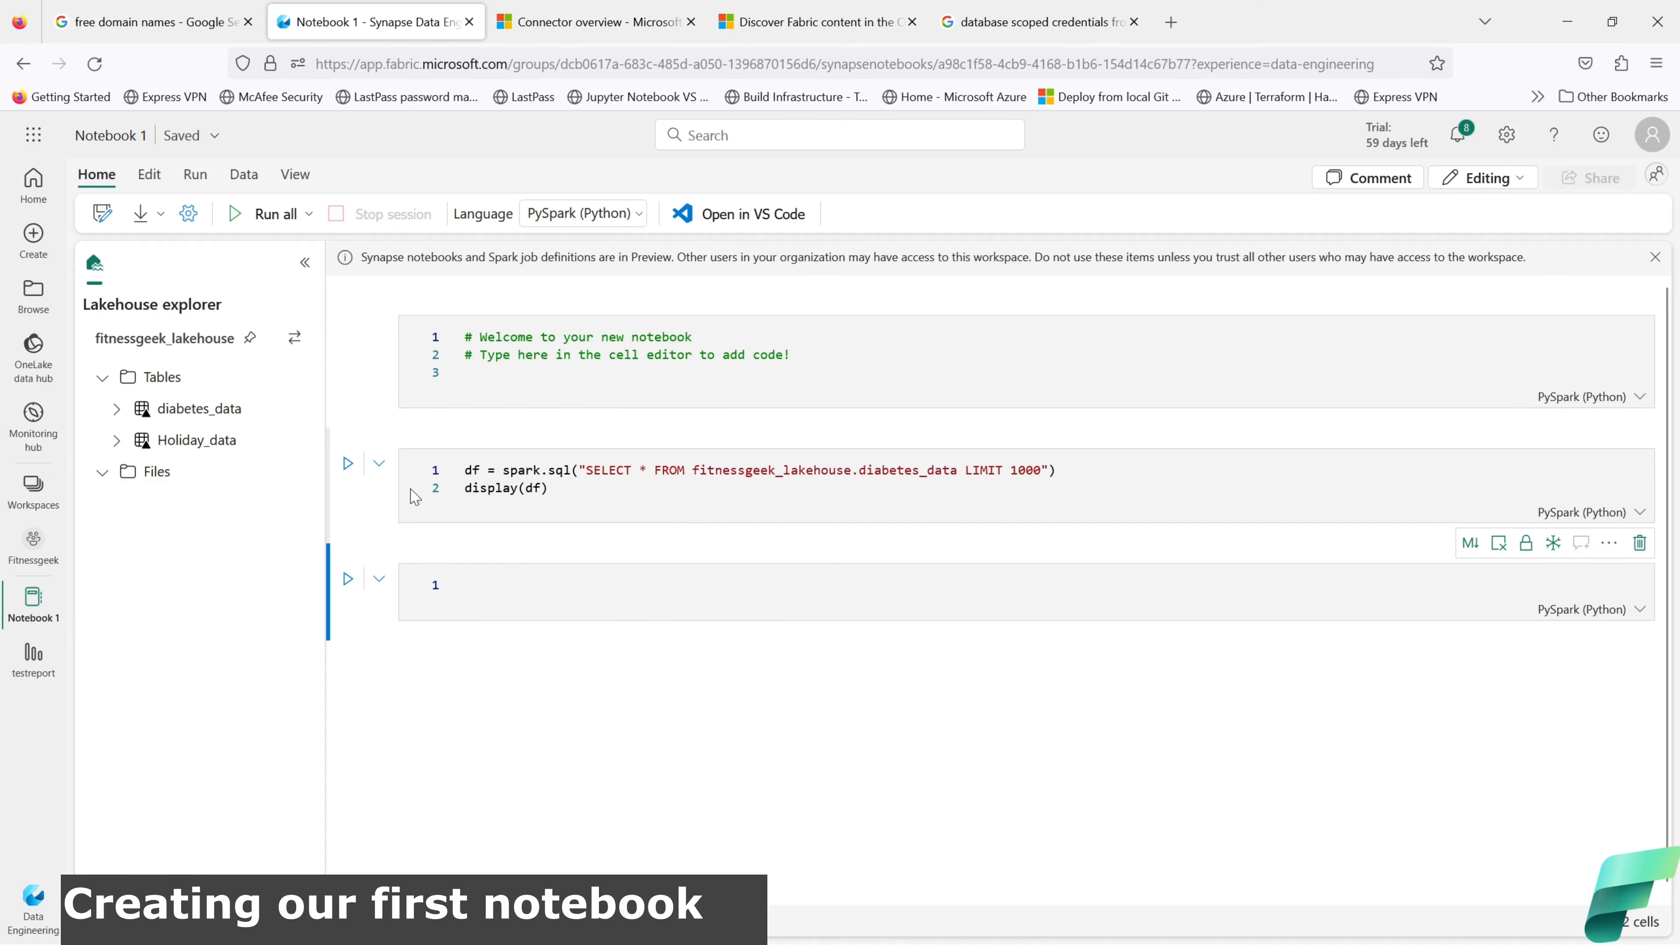
left_click(347, 463)
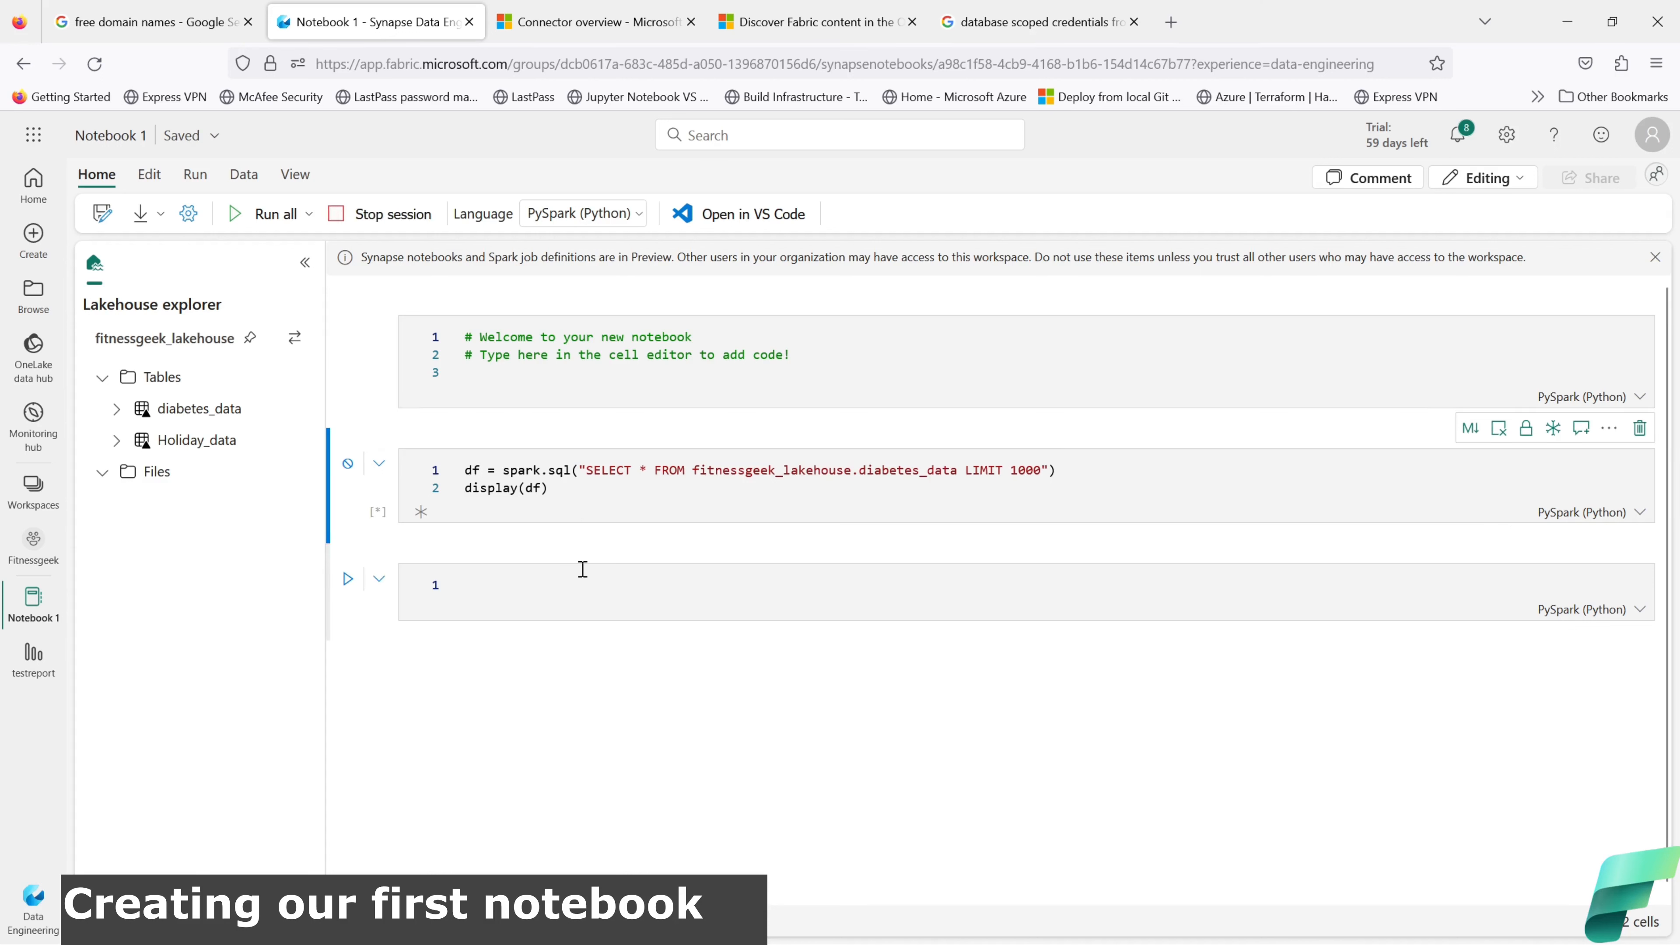
mouse_move(582, 575)
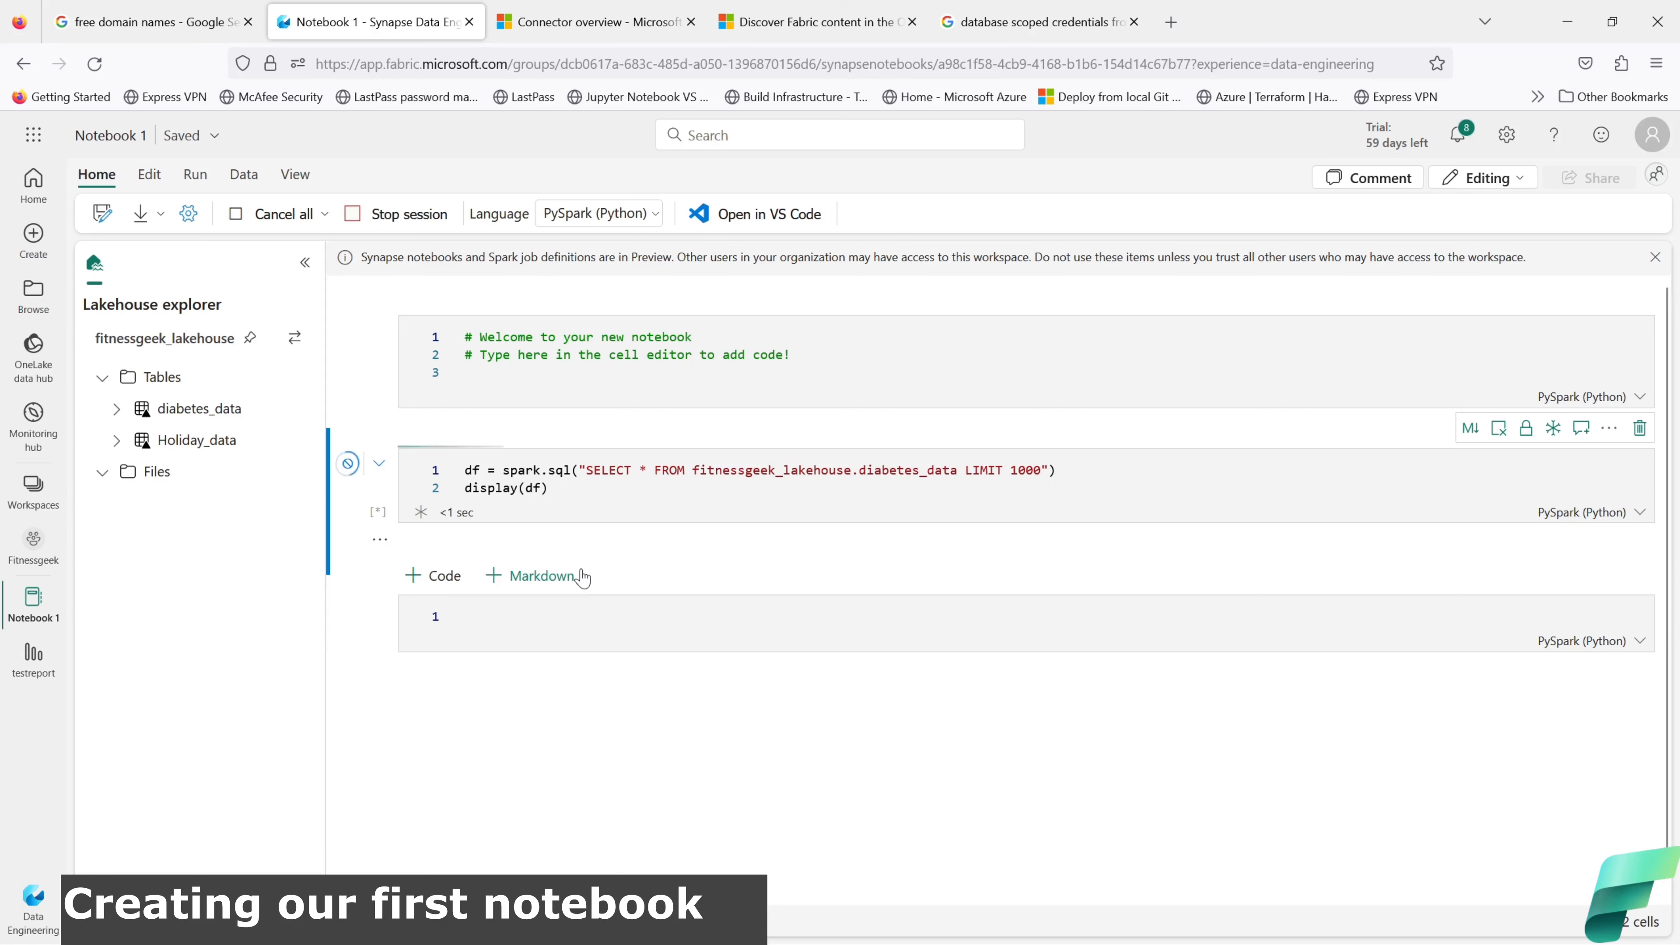
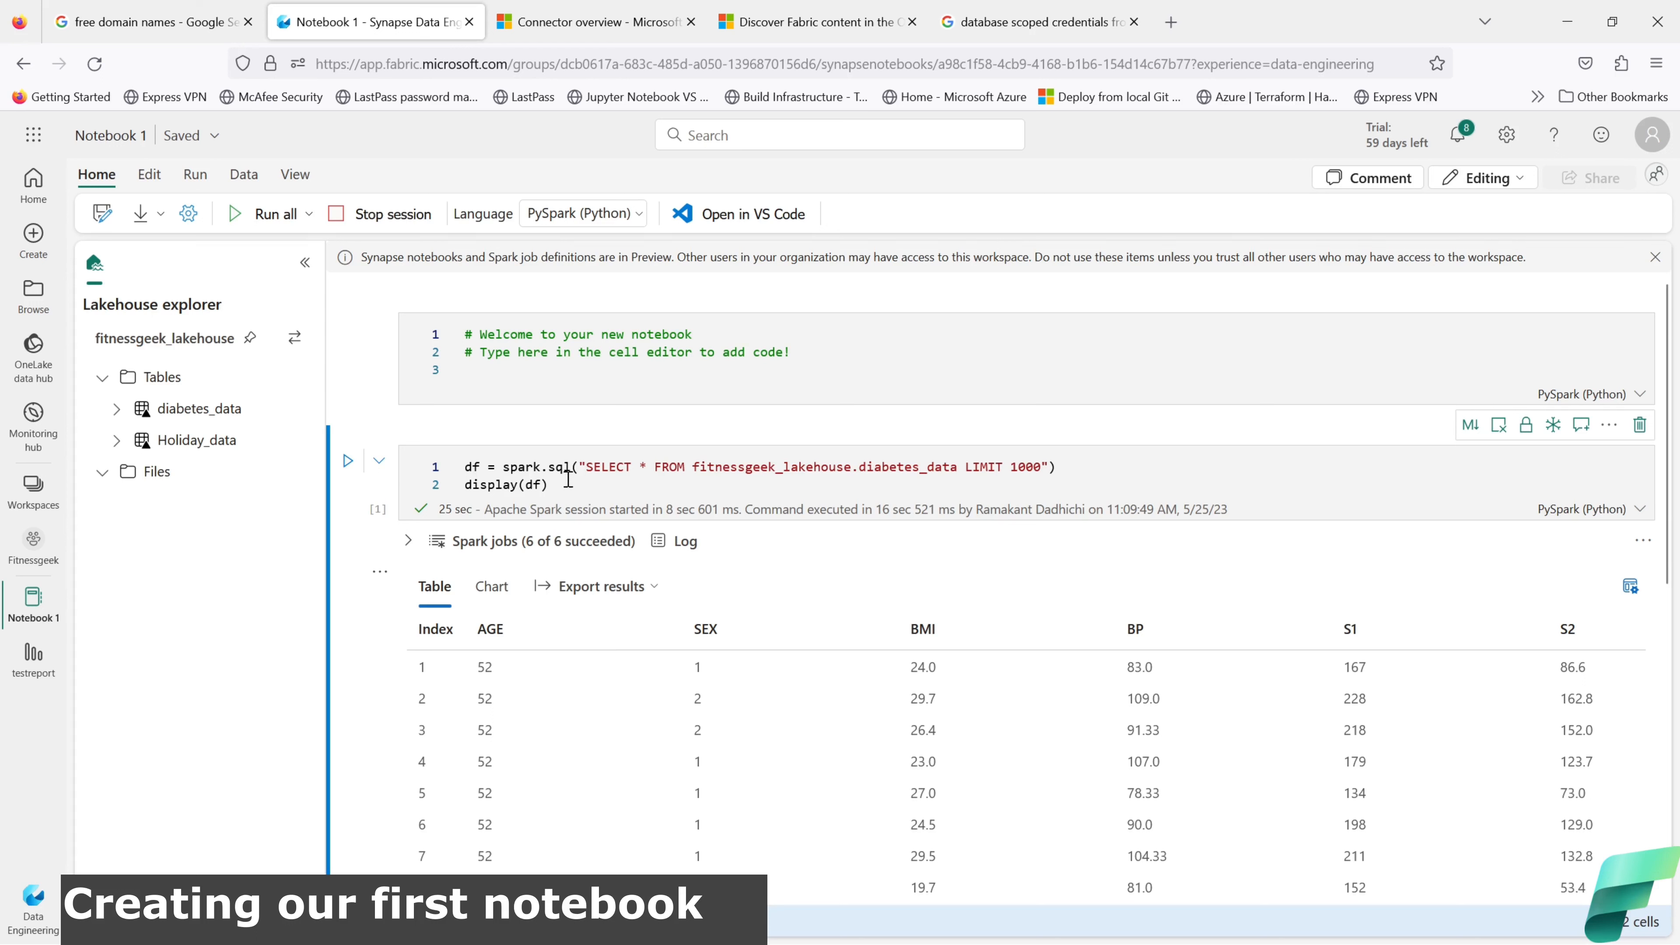
Step: Export the diabetes_data query results as CSV (untitled.csv), then show the Files folder's path options
left_click_drag(574, 466, 548, 466)
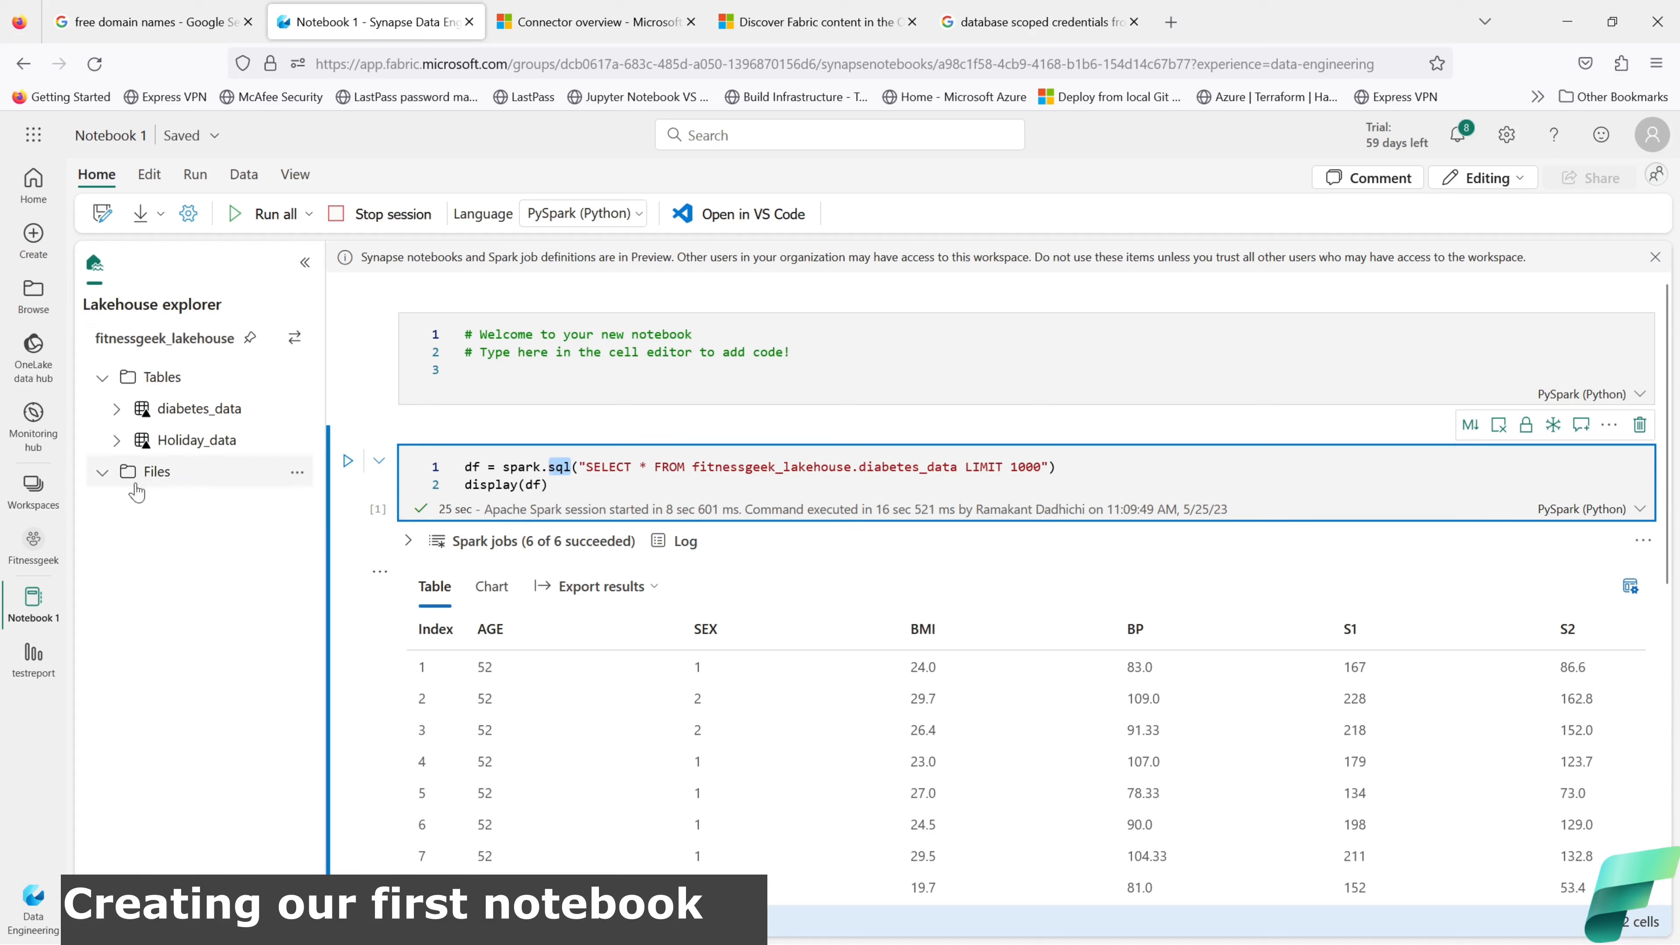
left_click(102, 472)
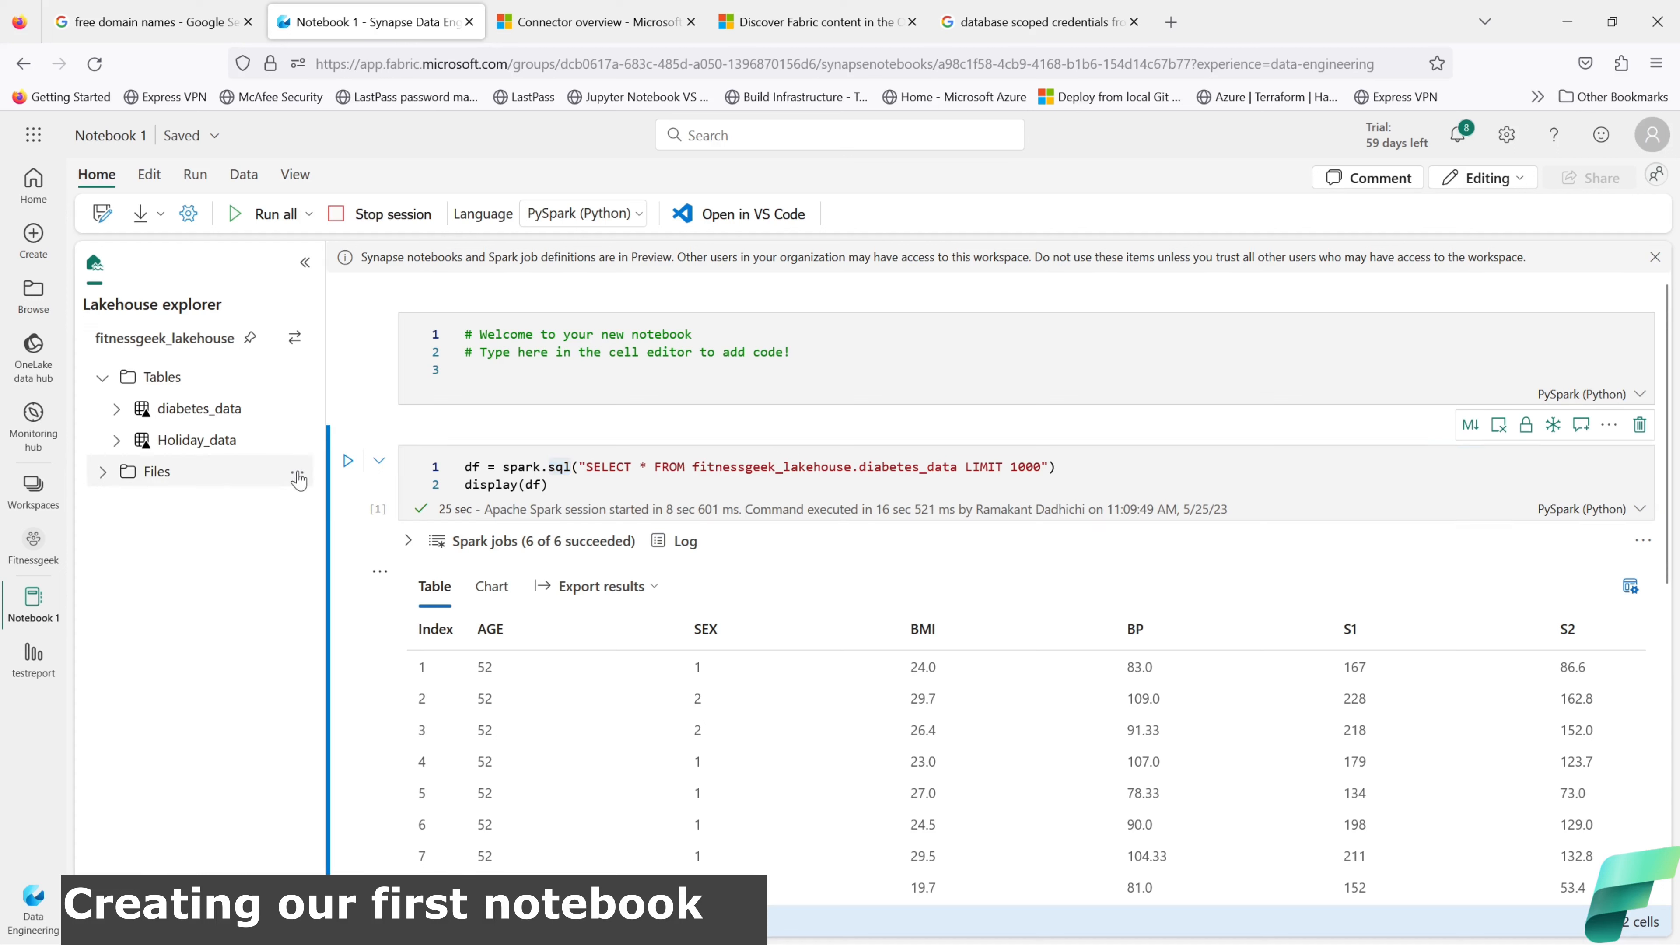
left_click(598, 590)
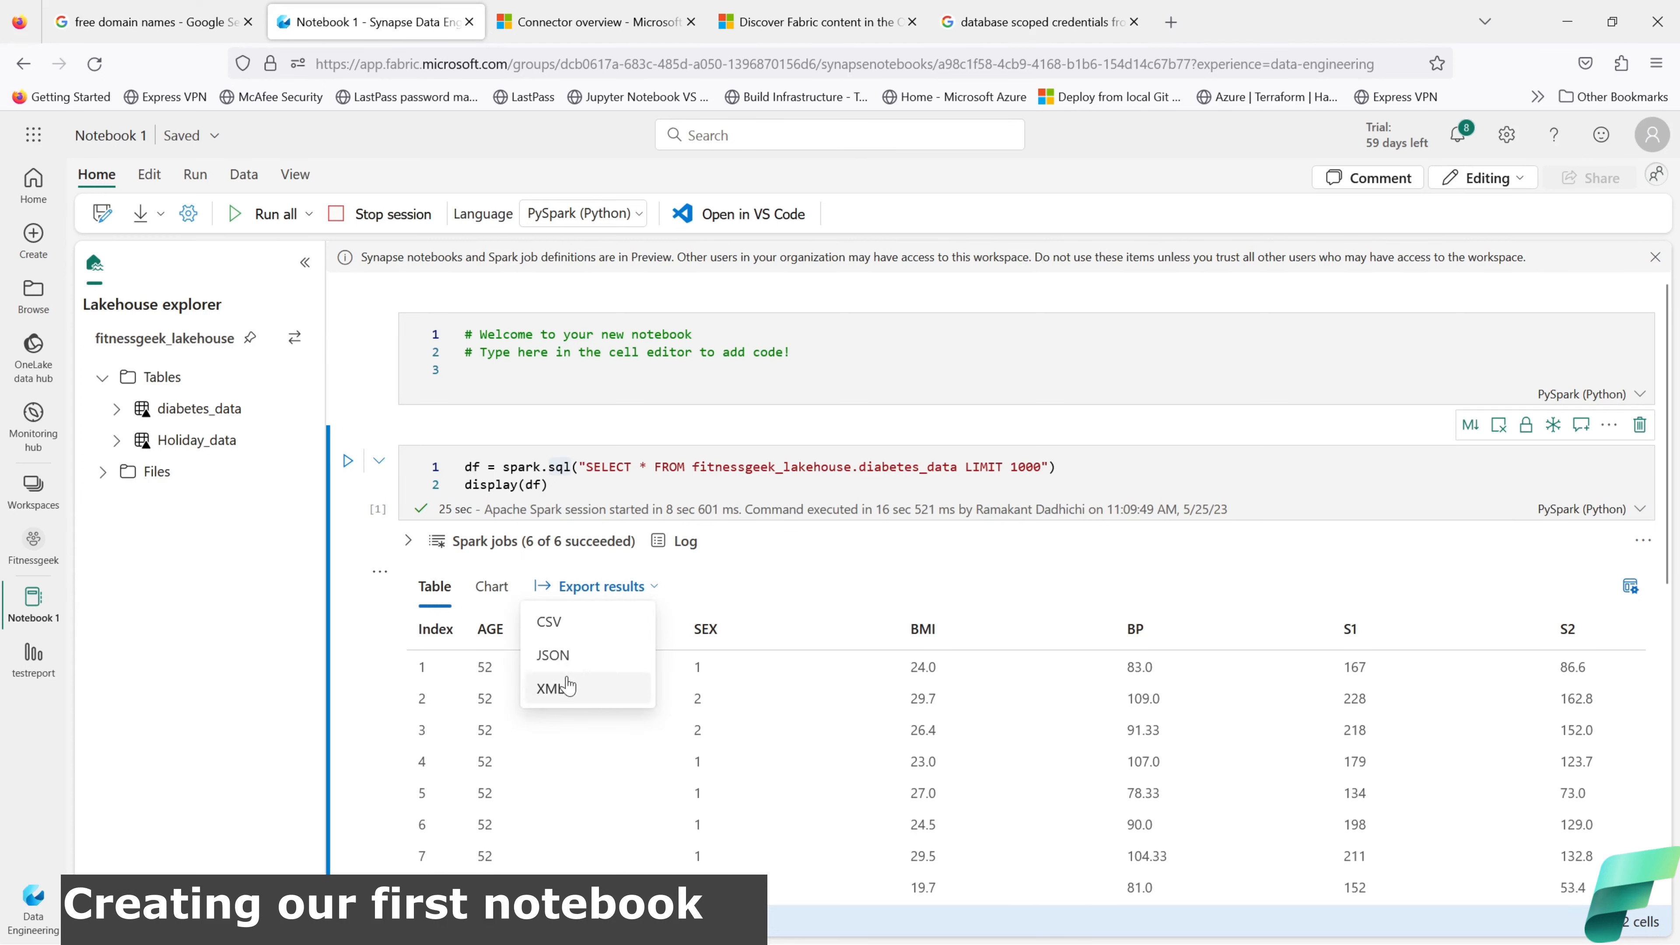
left_click(556, 624)
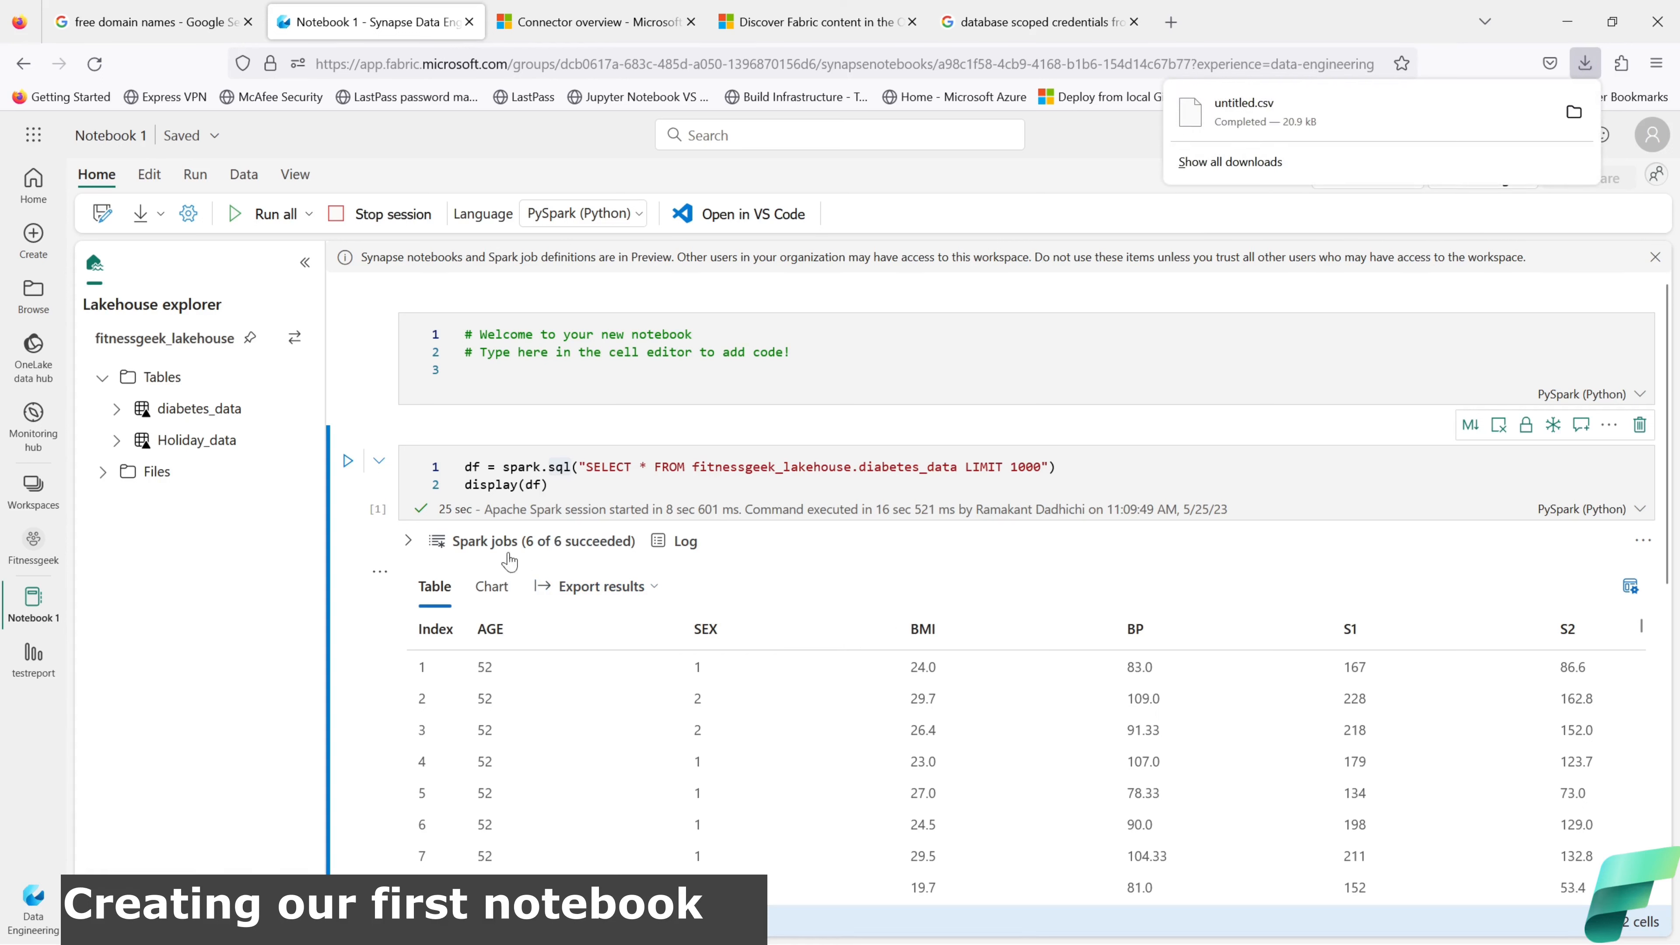
left_click(296, 474)
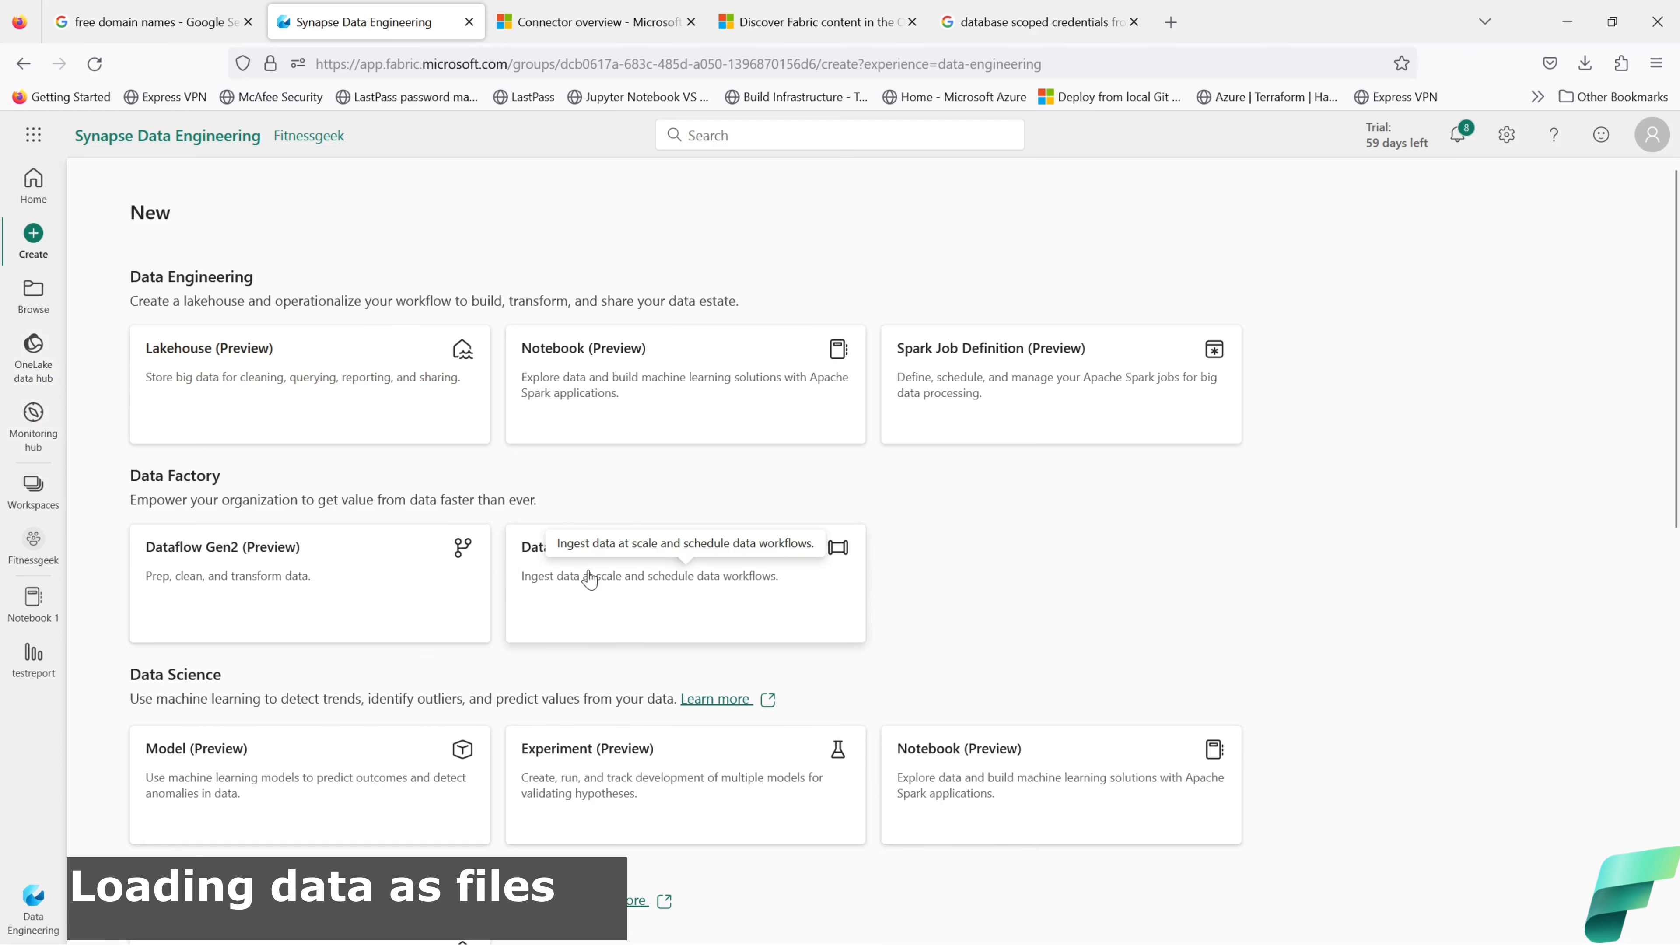
Step: Create a data pipeline named csv_dataload, replacing the default pipeline1 name
left_click(630, 608)
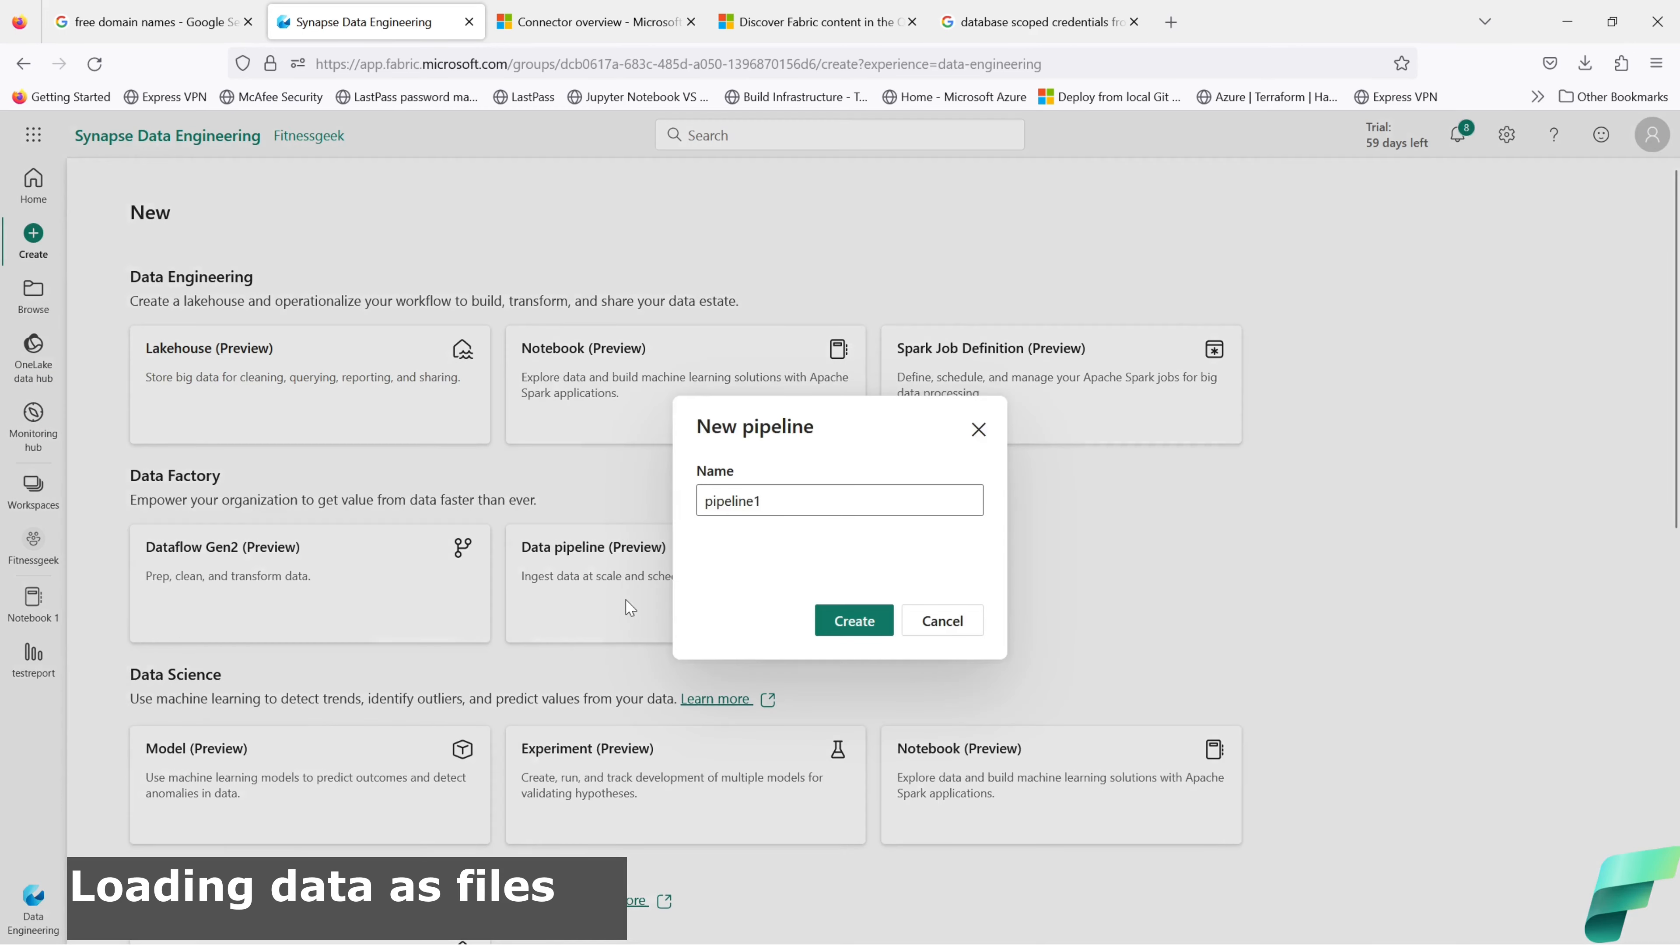
left_click(781, 502)
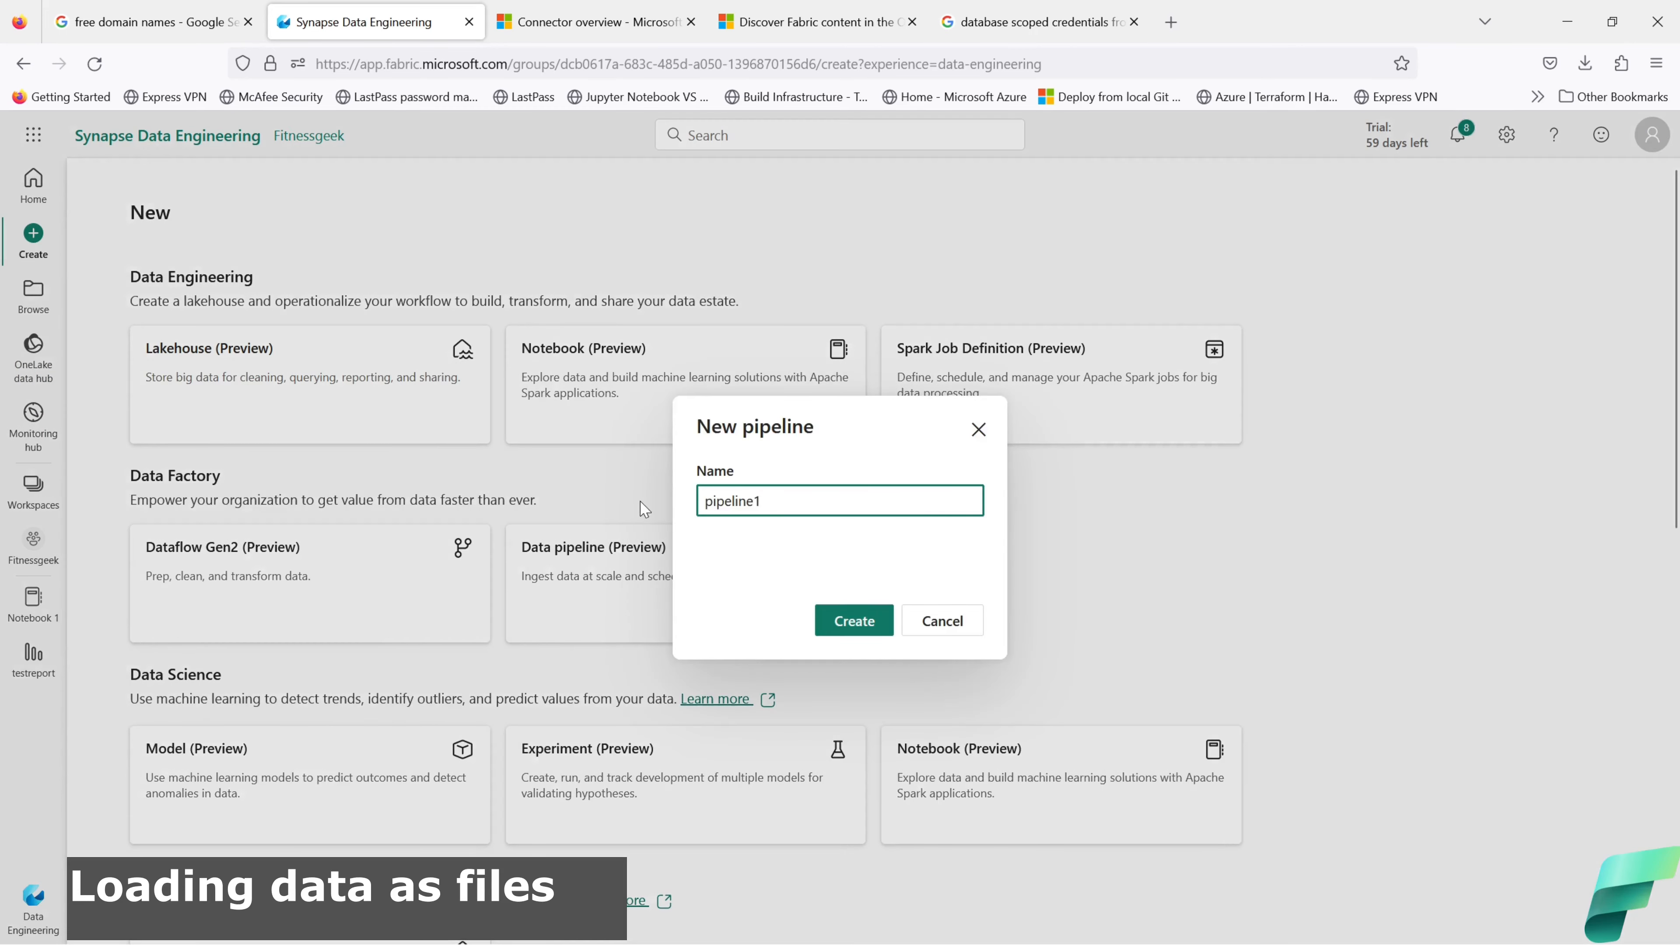
left_click_drag(768, 499, 697, 501)
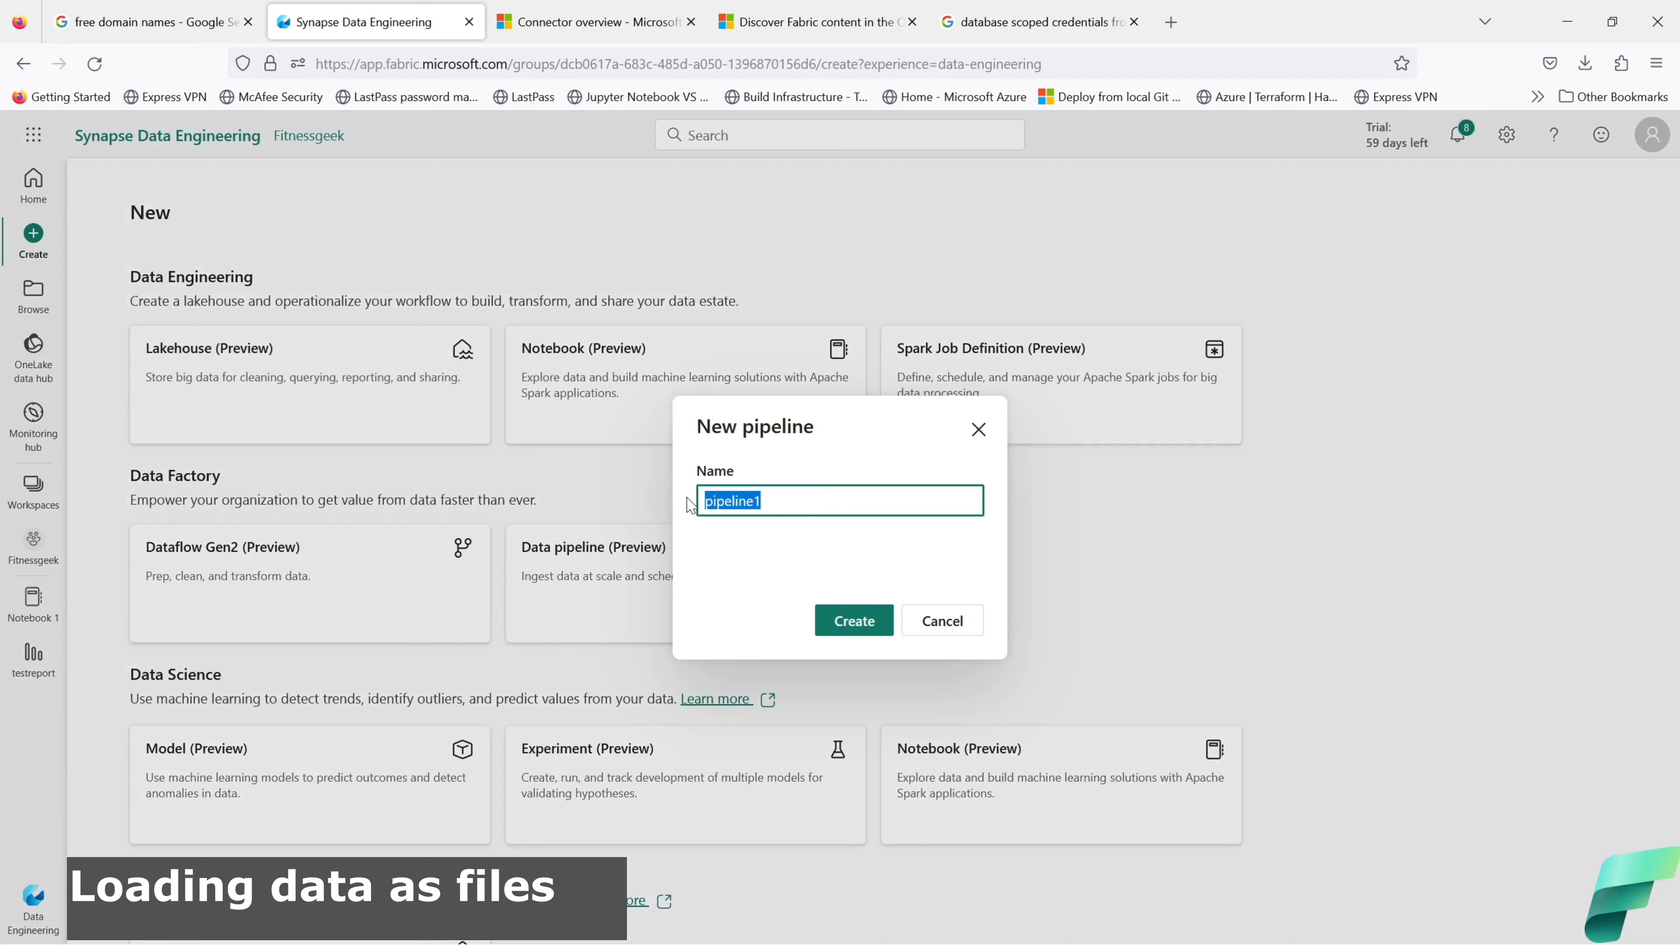
type("csv_dataload")
left_click(864, 624)
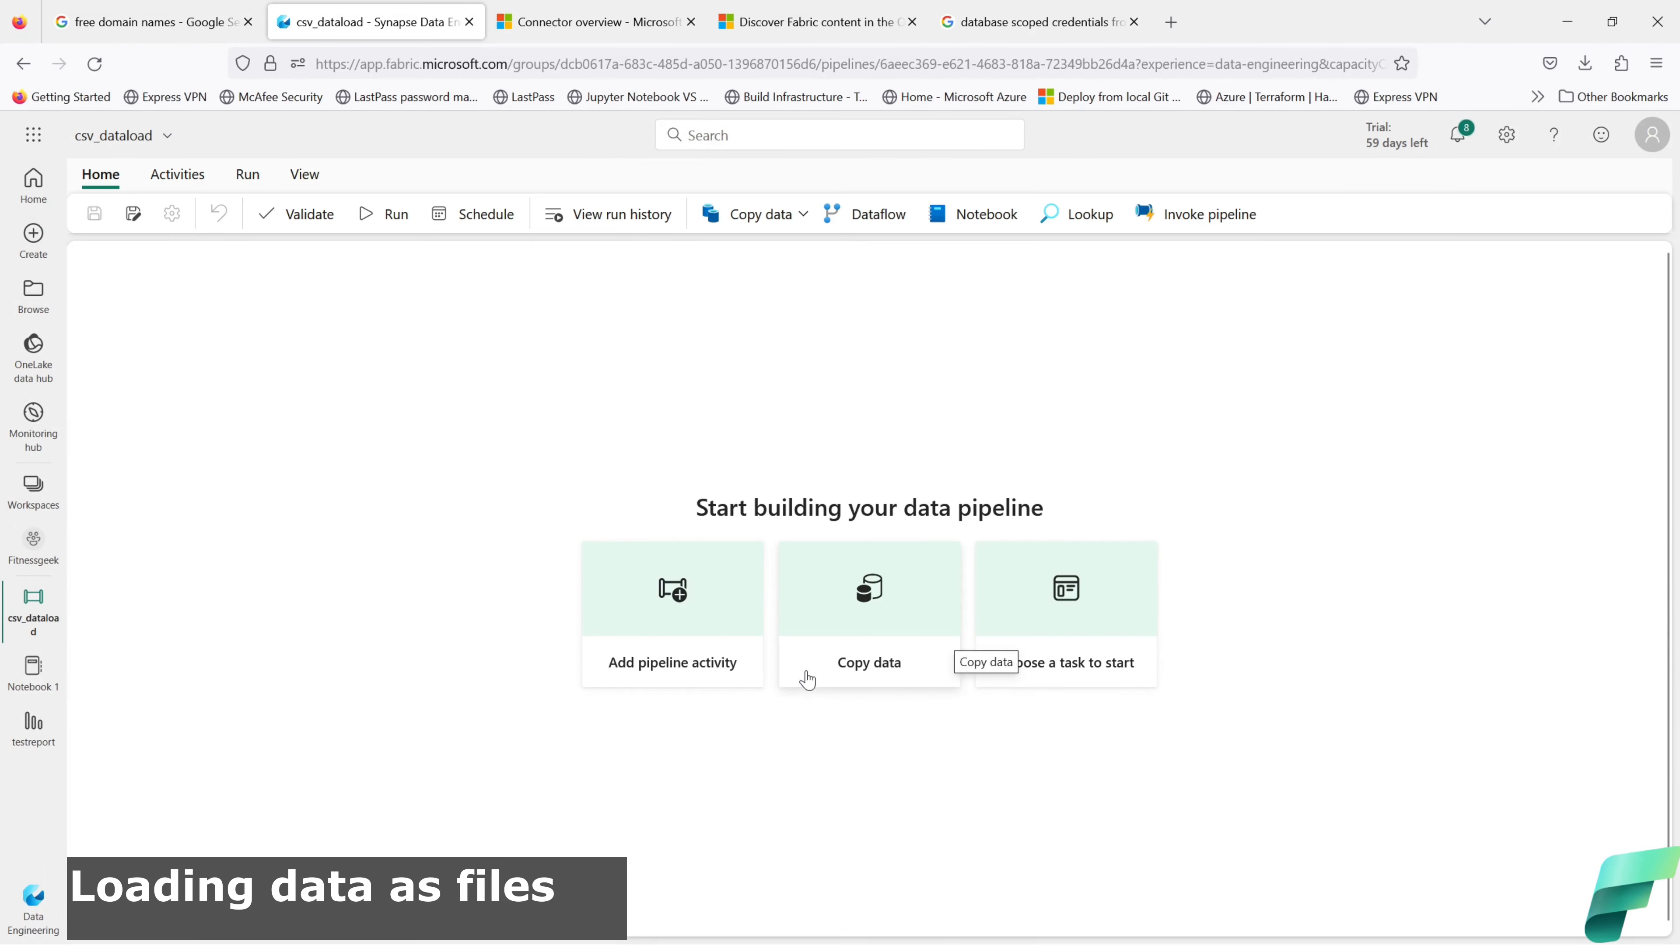
left_click(1081, 689)
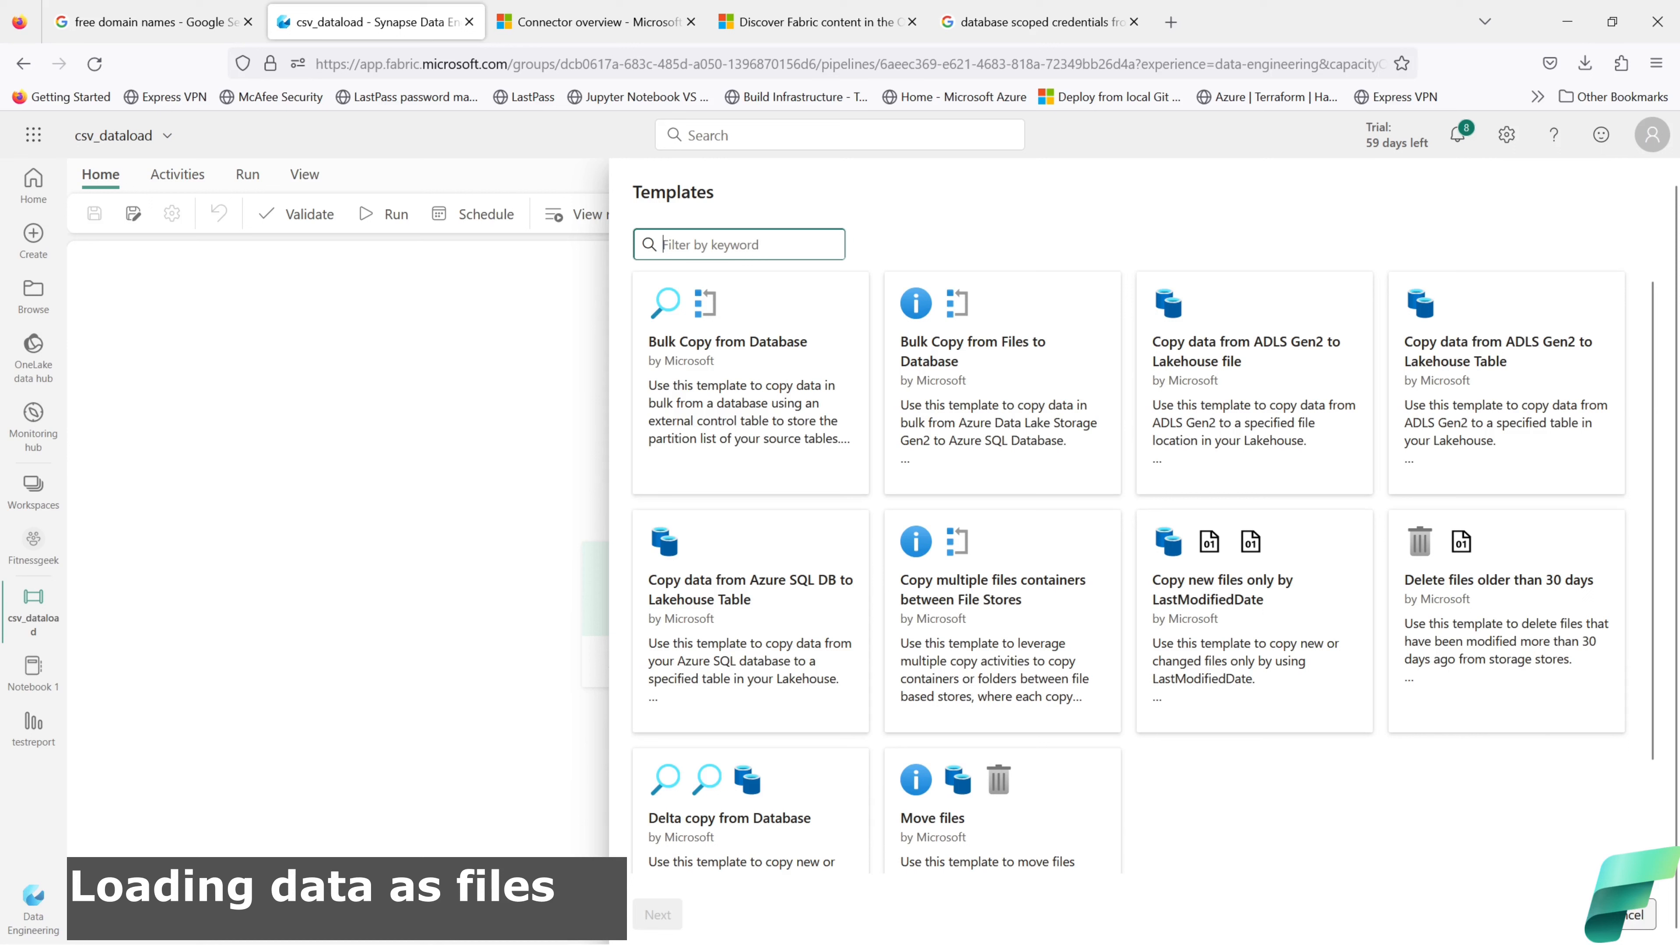
left_click(1633, 915)
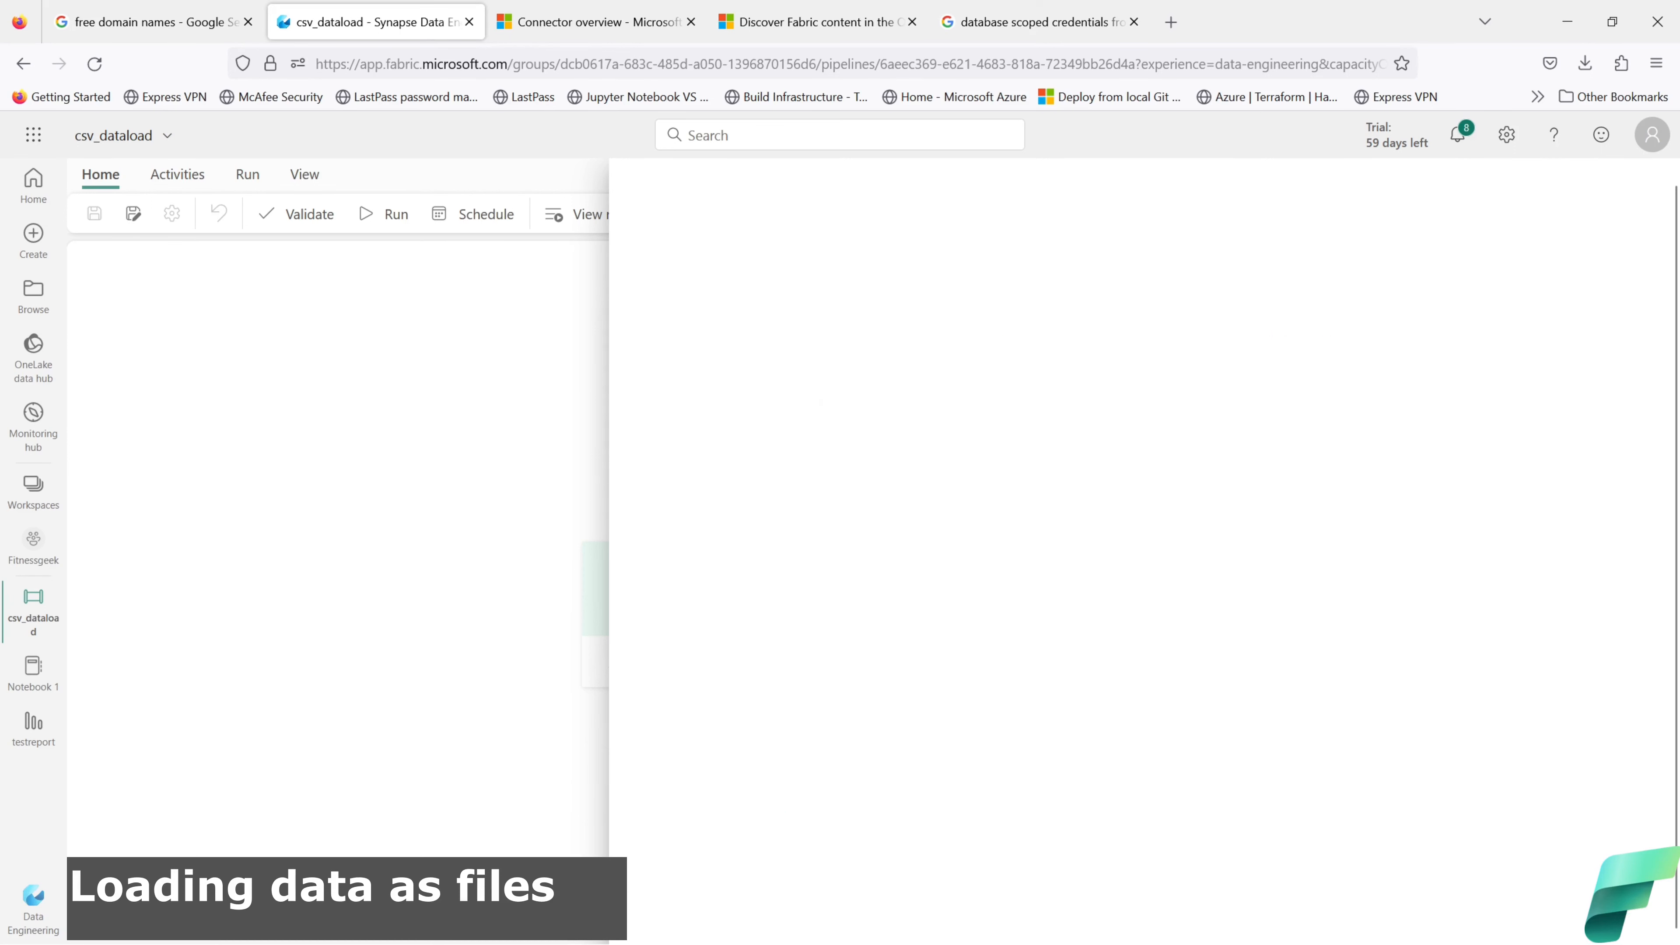
left_click(865, 613)
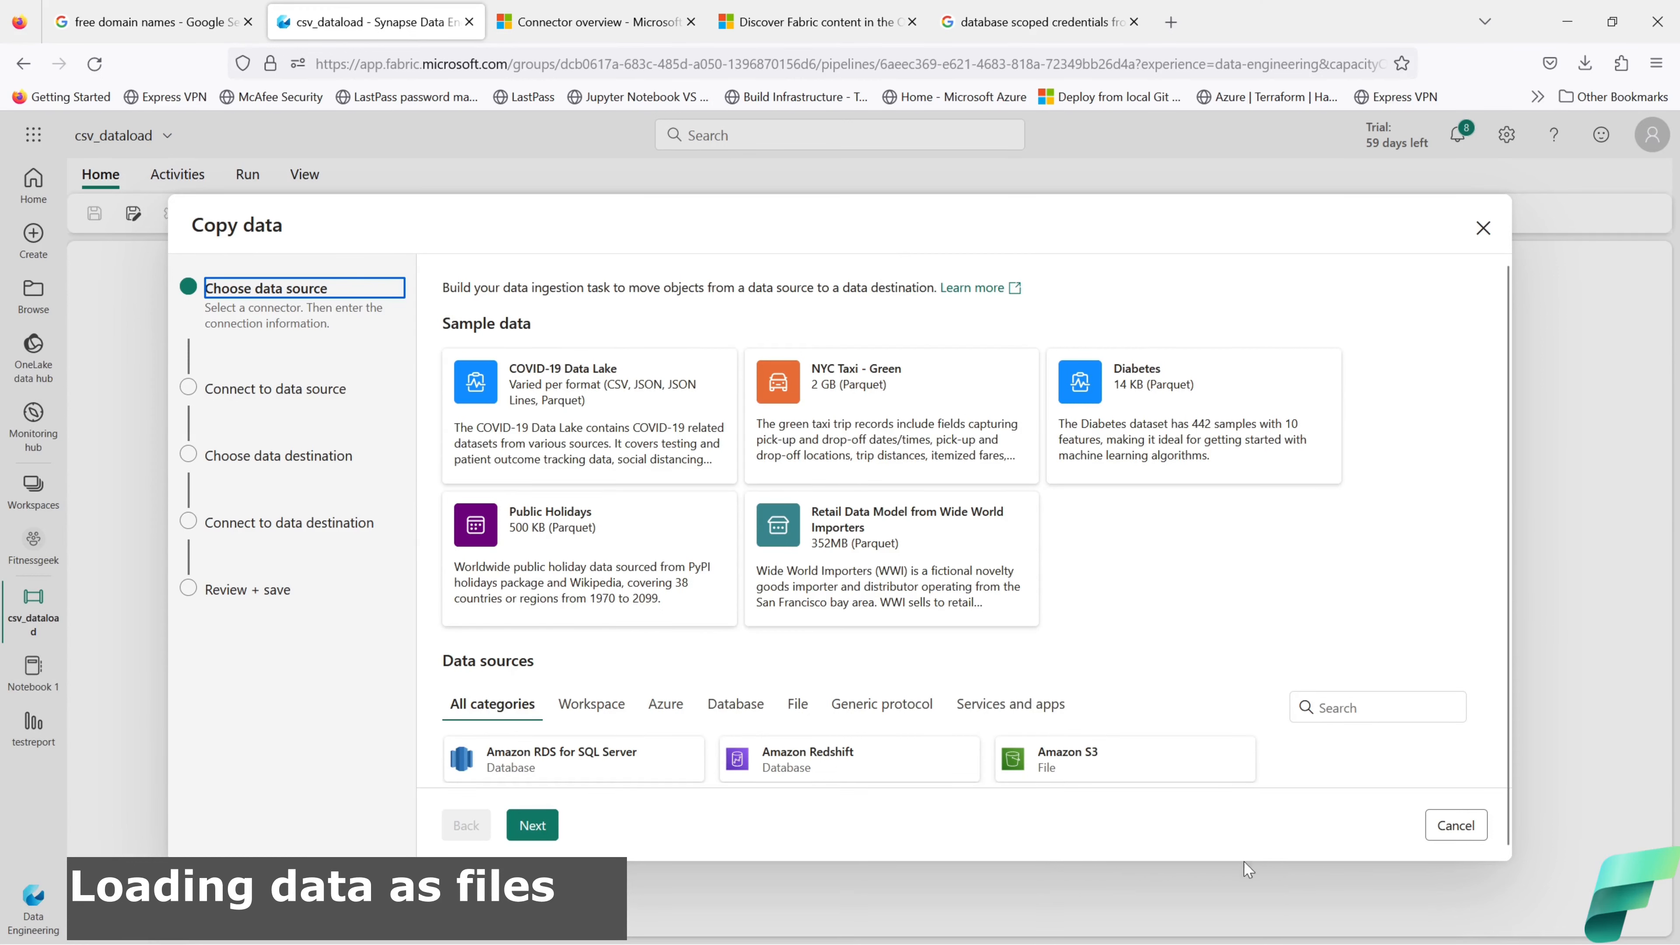
left_click(1456, 830)
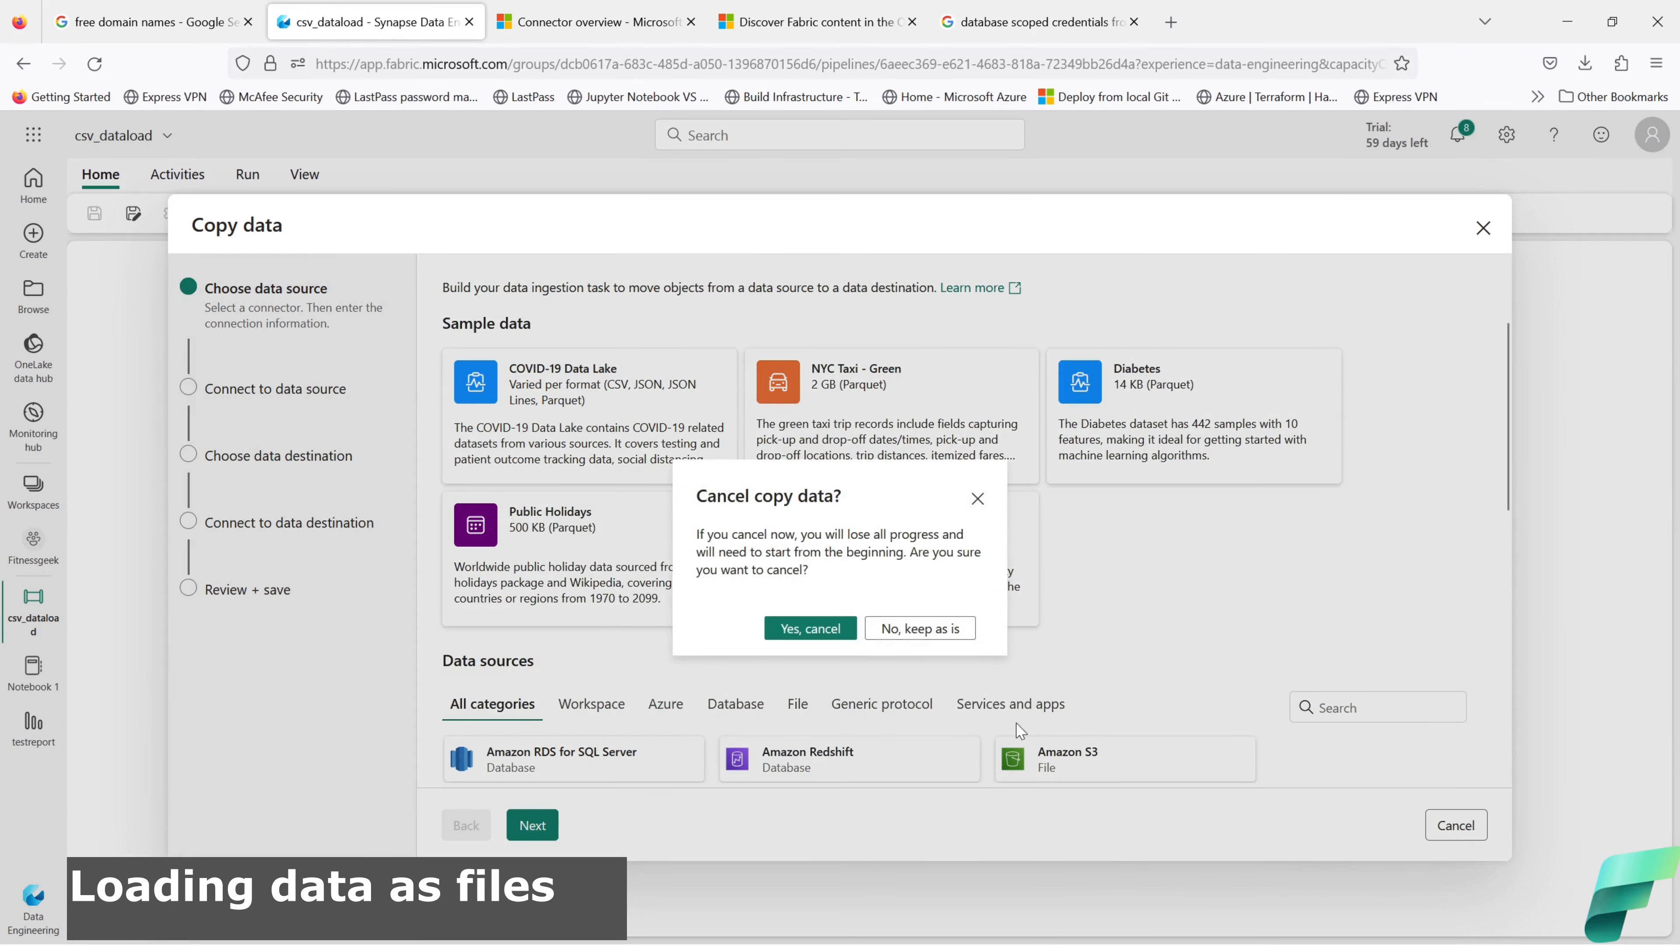
left_click(845, 632)
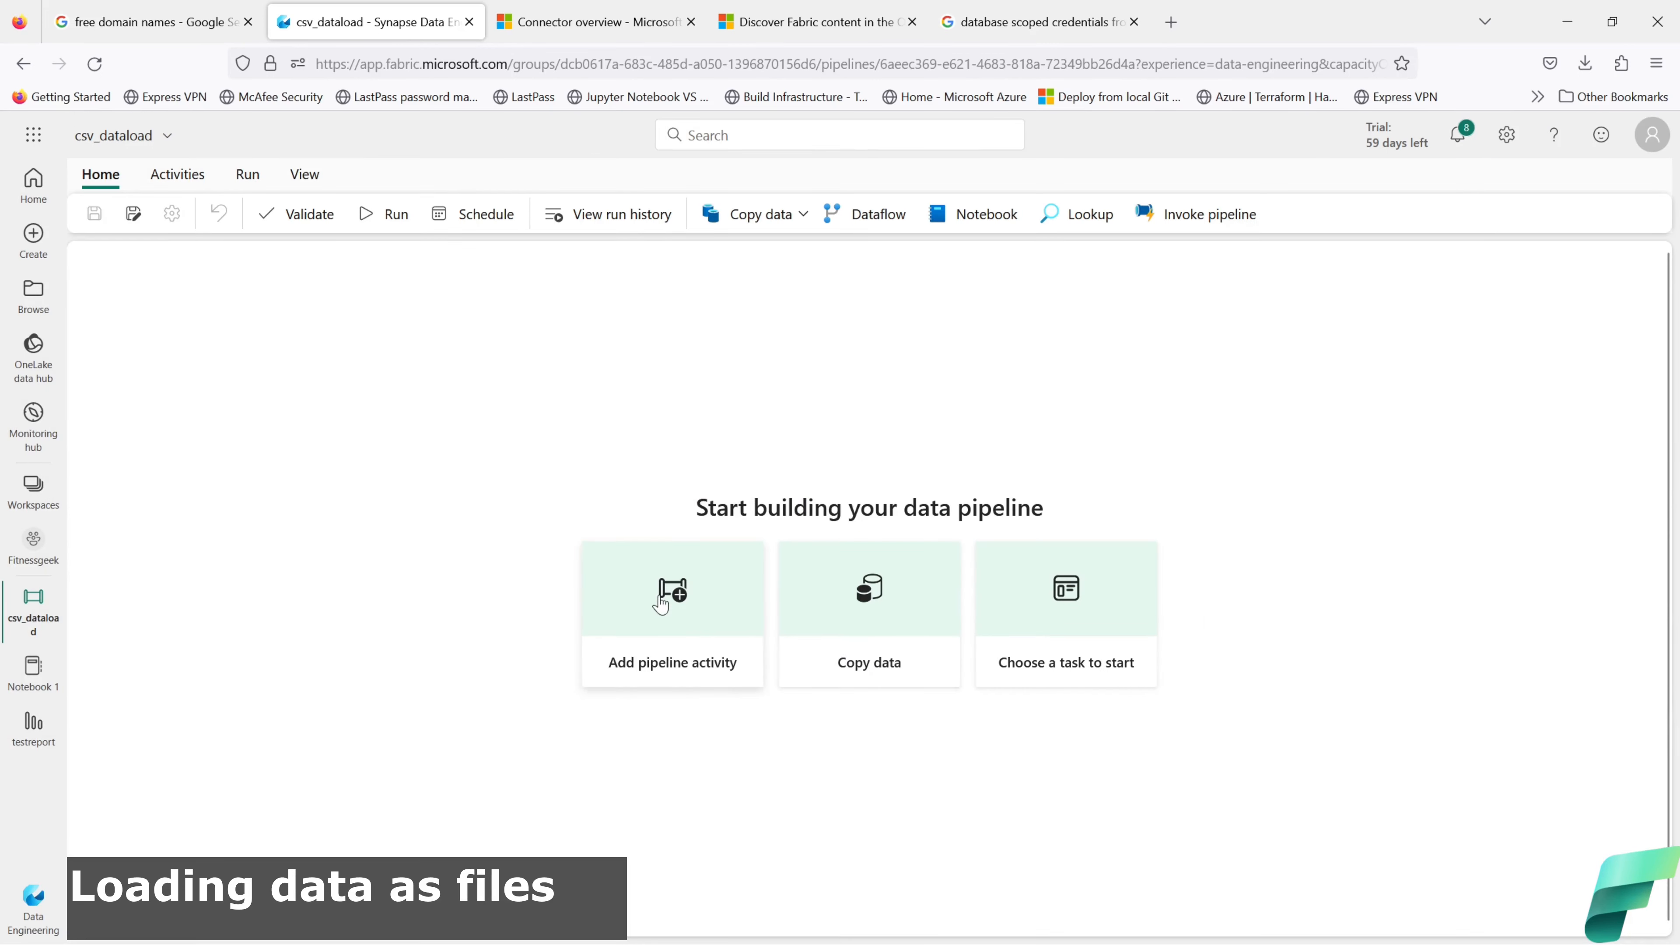
left_click(661, 603)
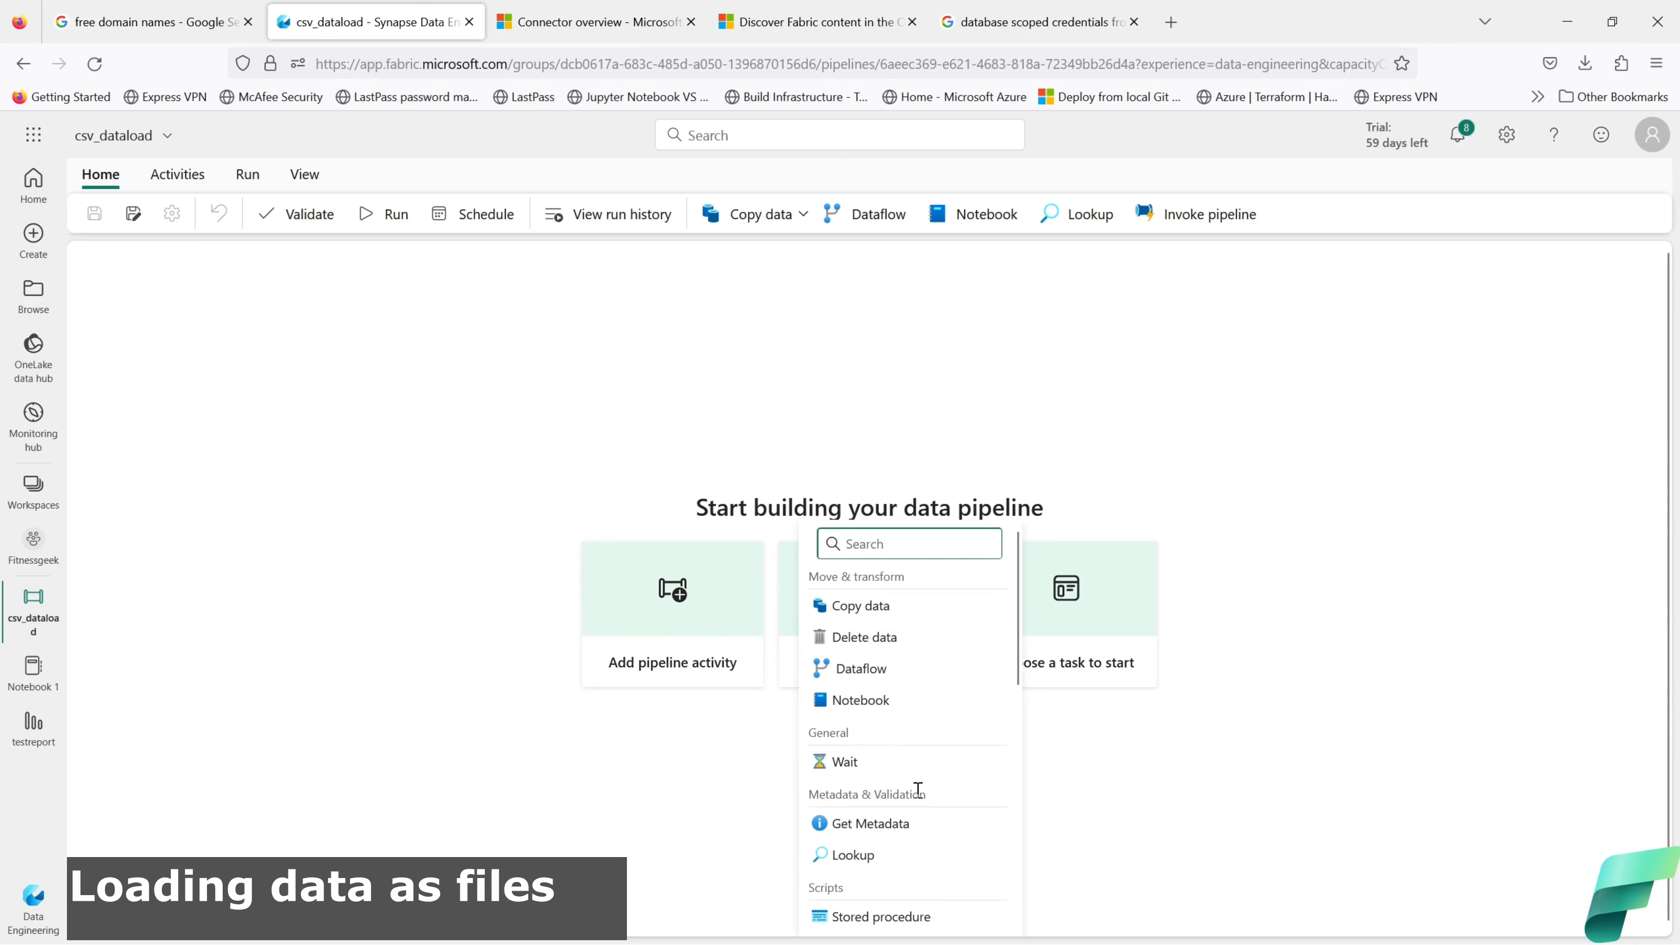
scroll(918, 789, "down", 3)
scroll(919, 798, "down", 3)
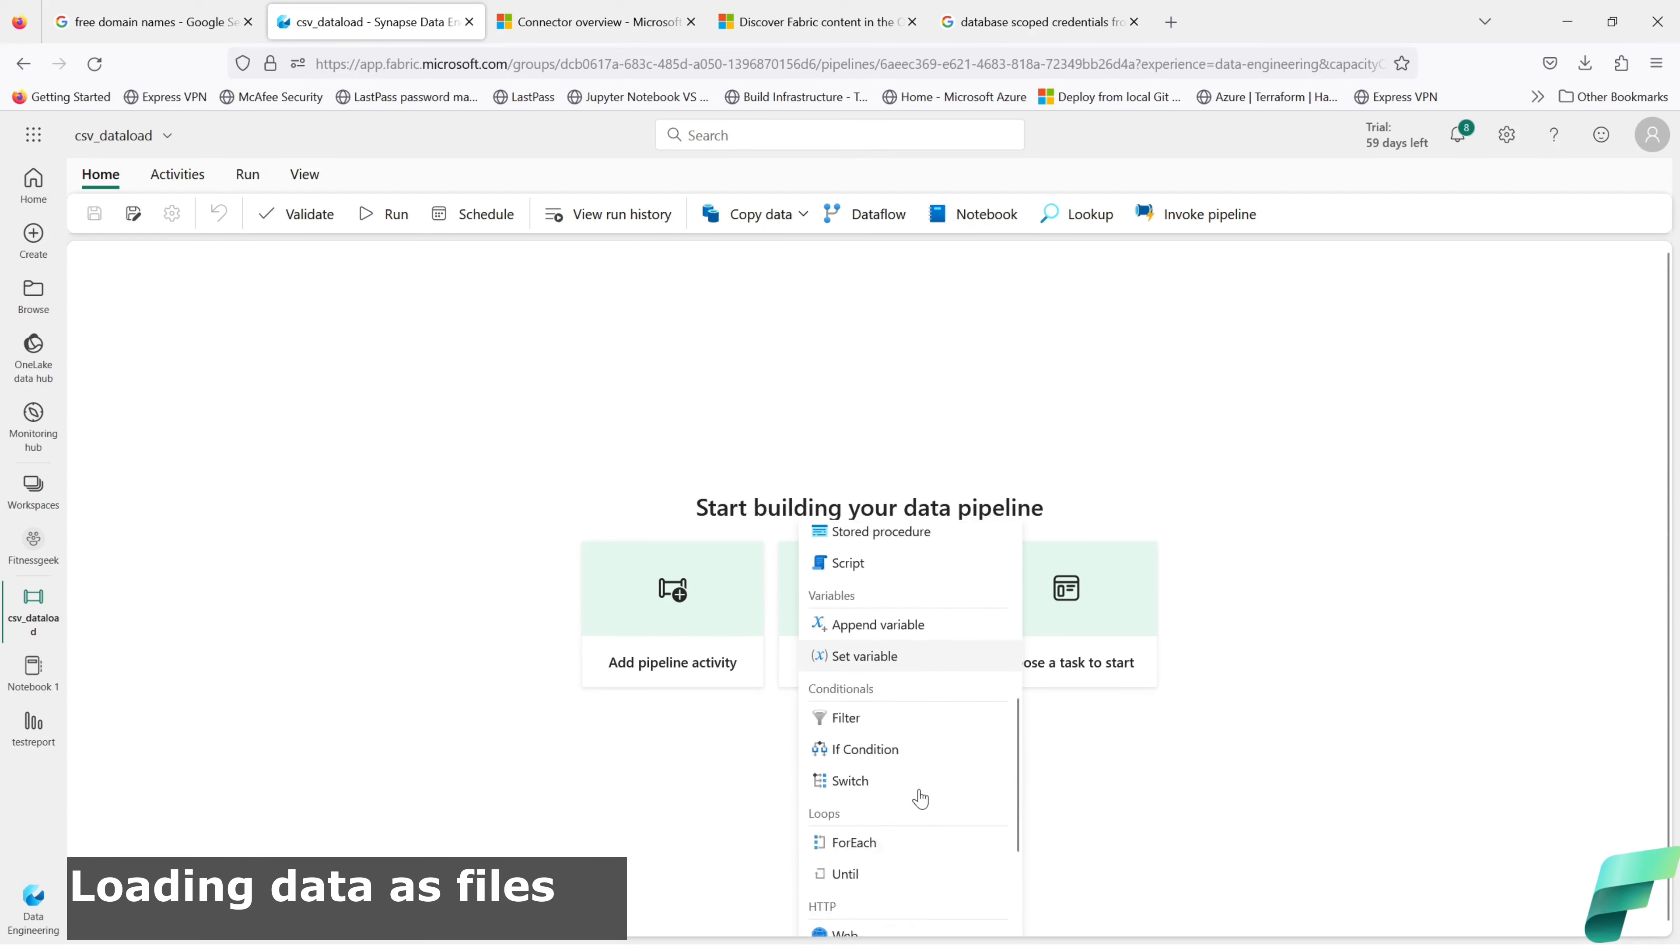
scroll(923, 797, "down", 1)
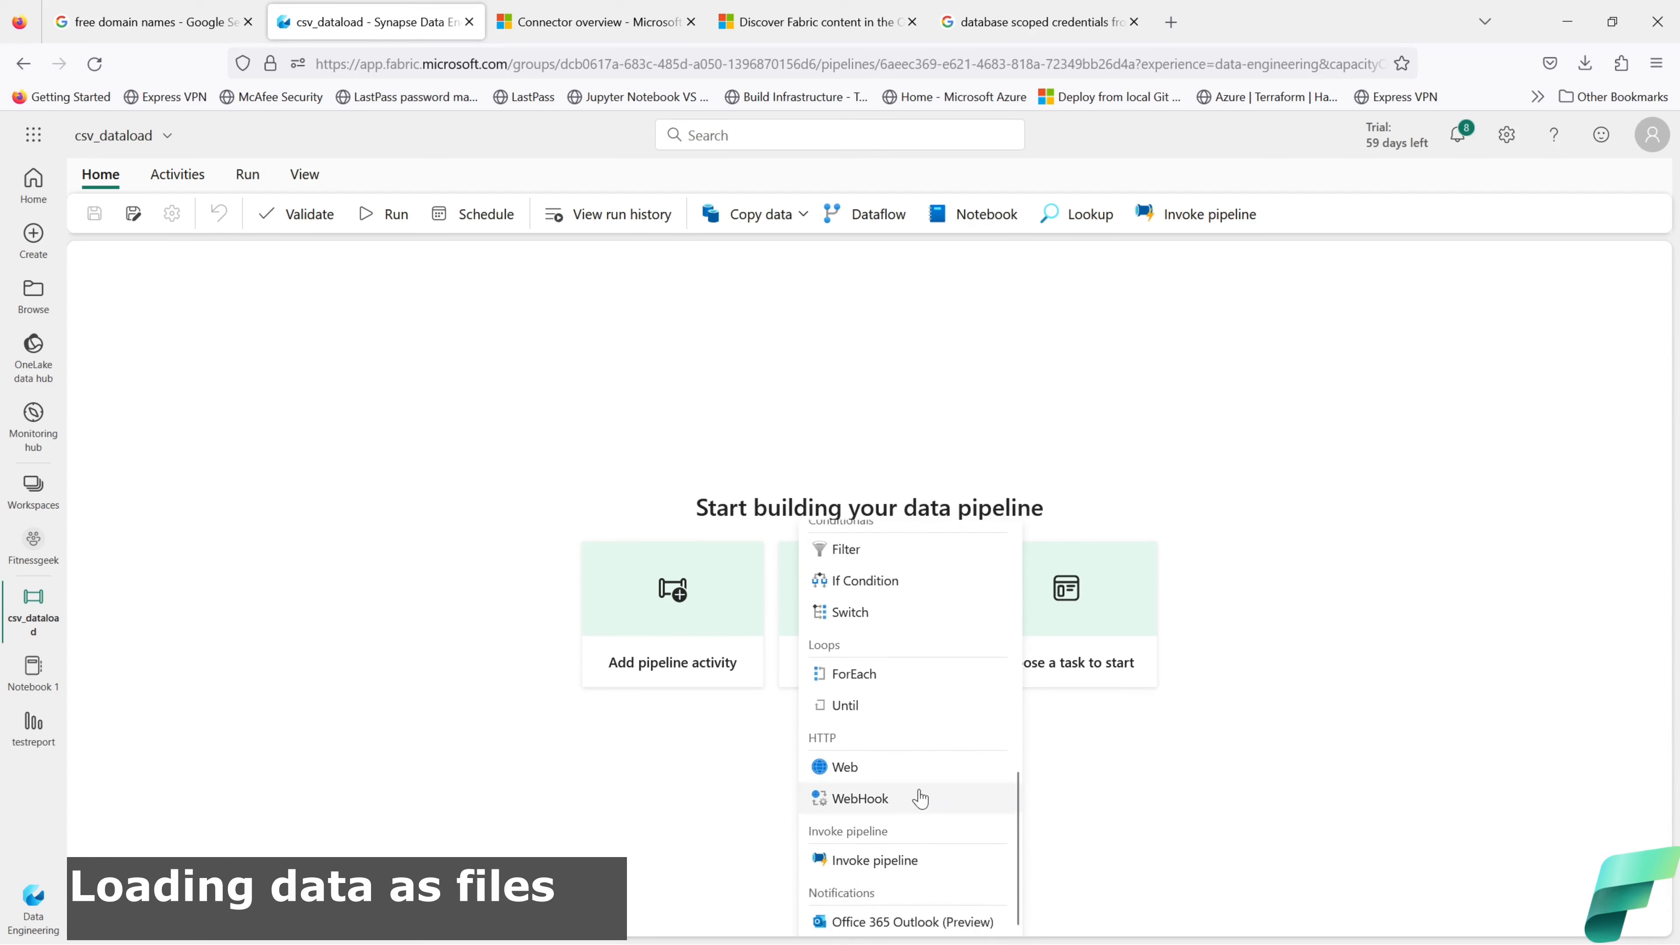
scroll(923, 797, "up", 5)
scroll(921, 797, "up", 2)
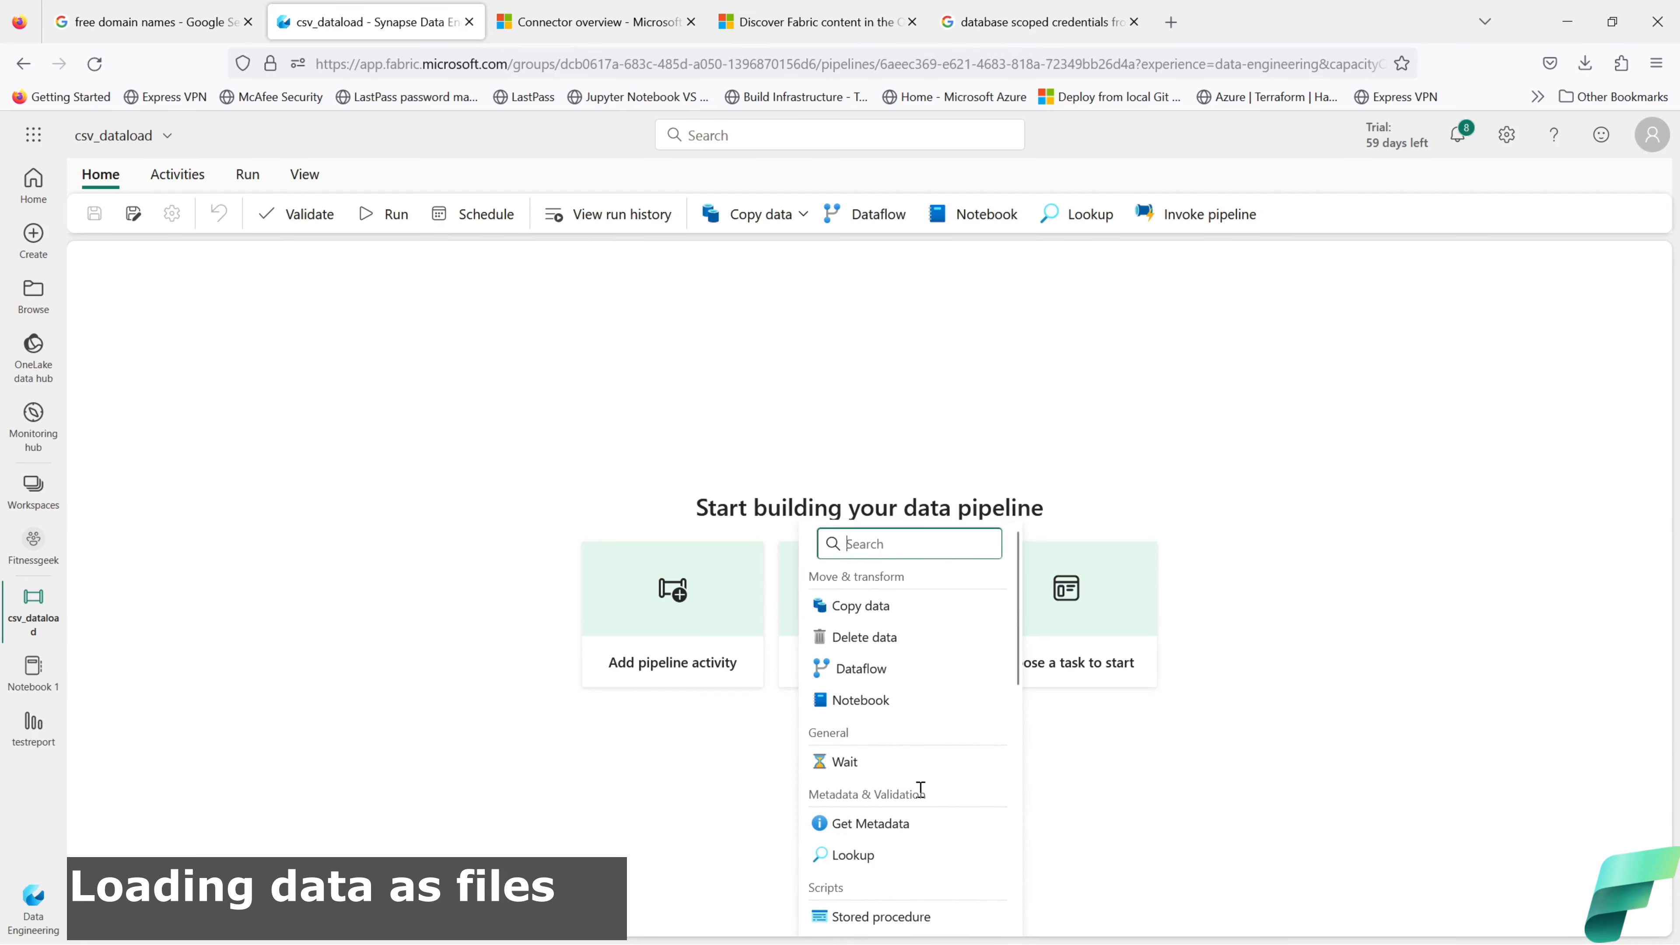
left_click(682, 606)
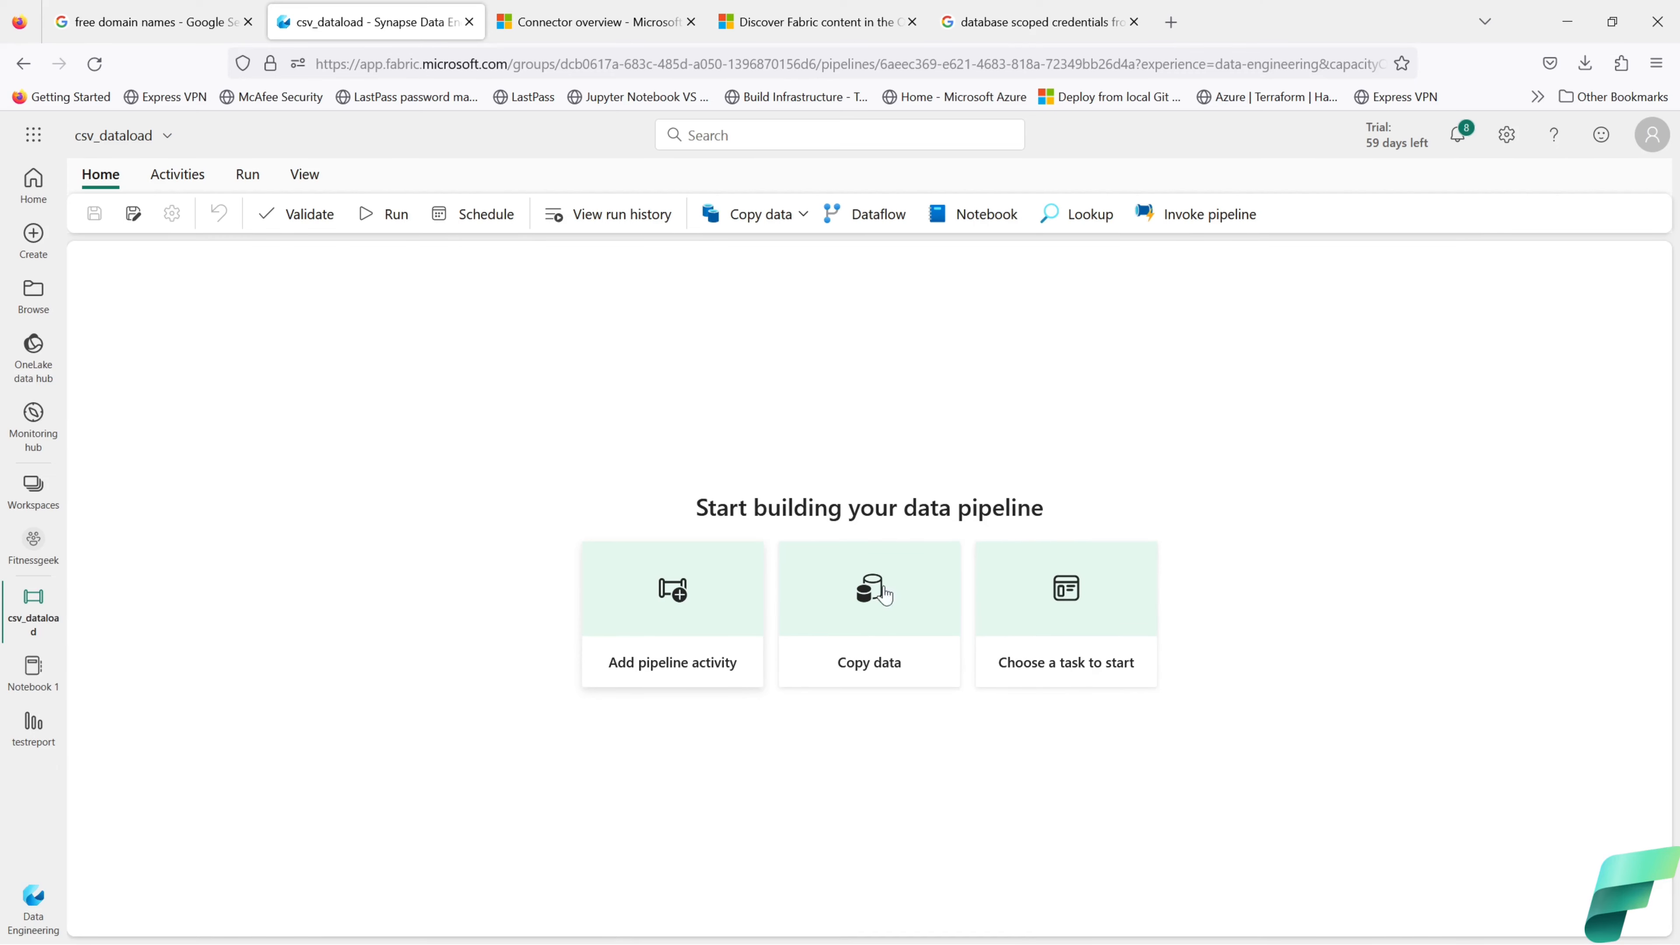
Step: Start the Copy data wizard with the COVID-19 Data Lake sample as the source
left_click(874, 645)
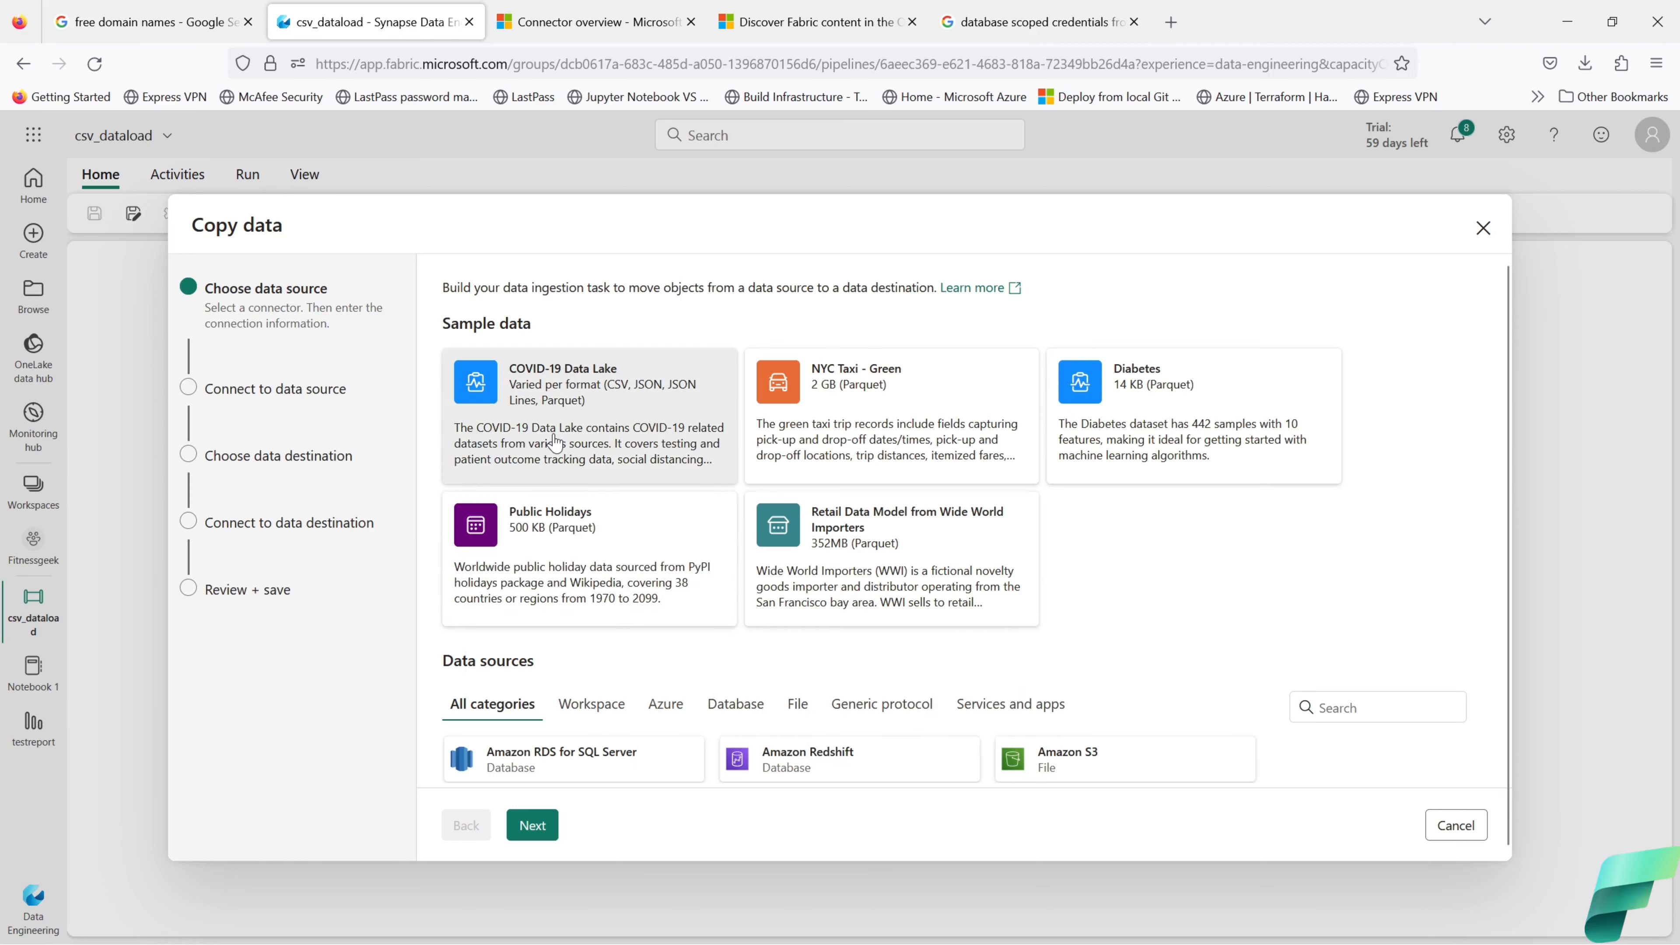
left_click(532, 825)
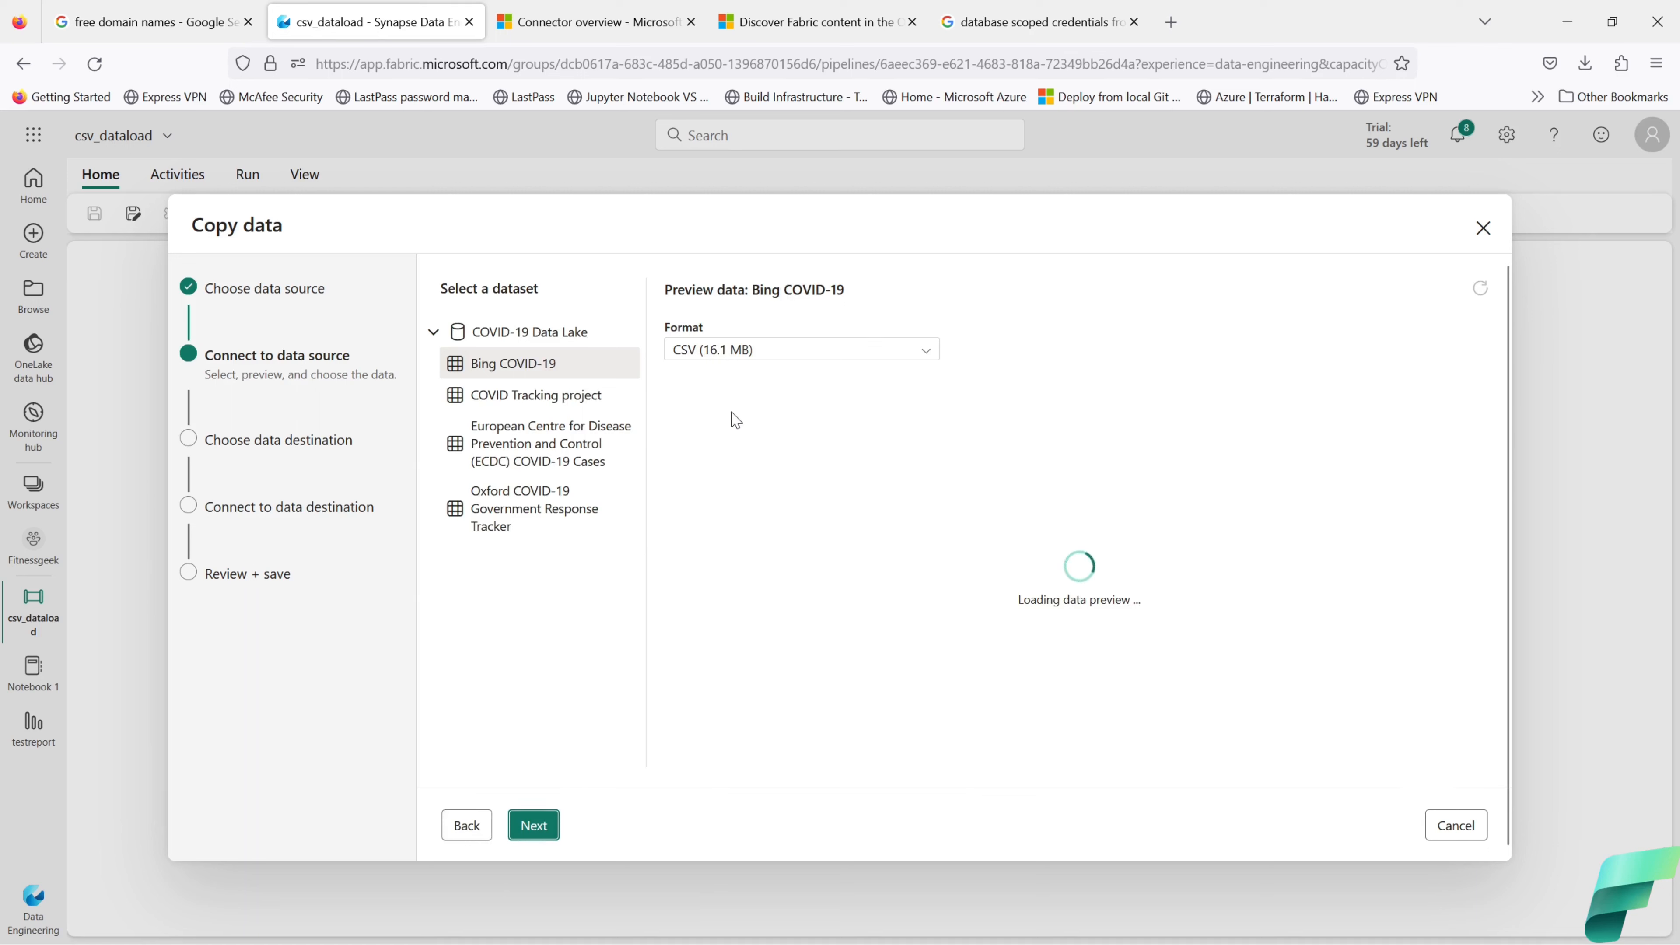
left_click(546, 836)
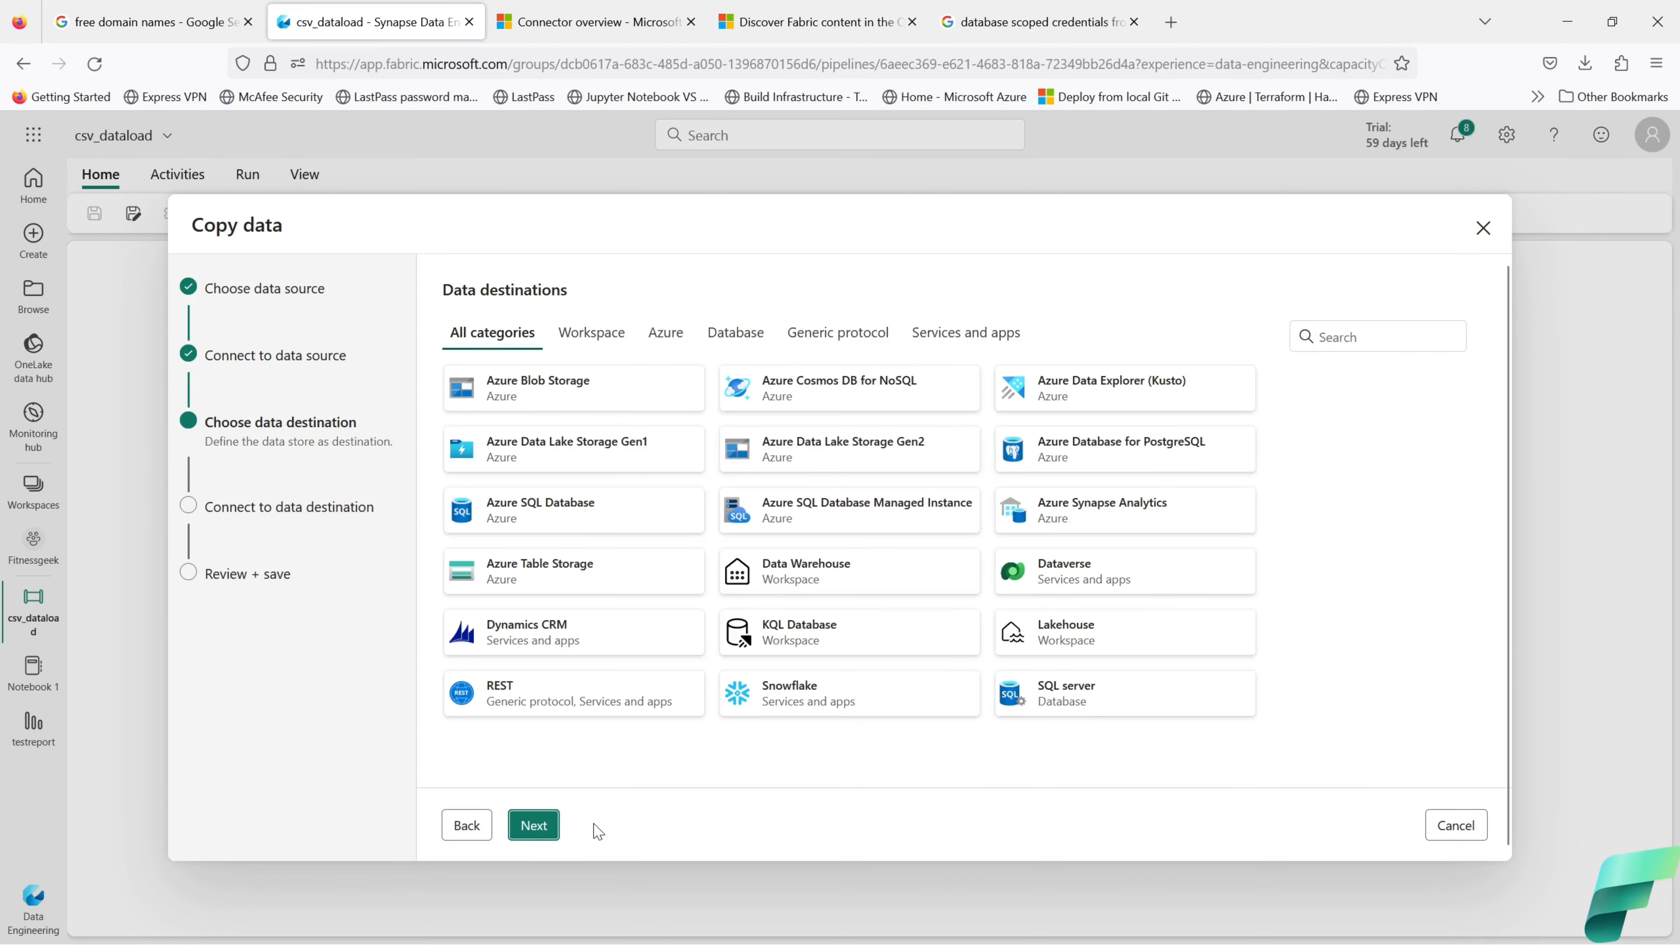
Step: Choose a Workspace Lakehouse destination and select the existing fitnessgeek_lakehouse
left_click(591, 332)
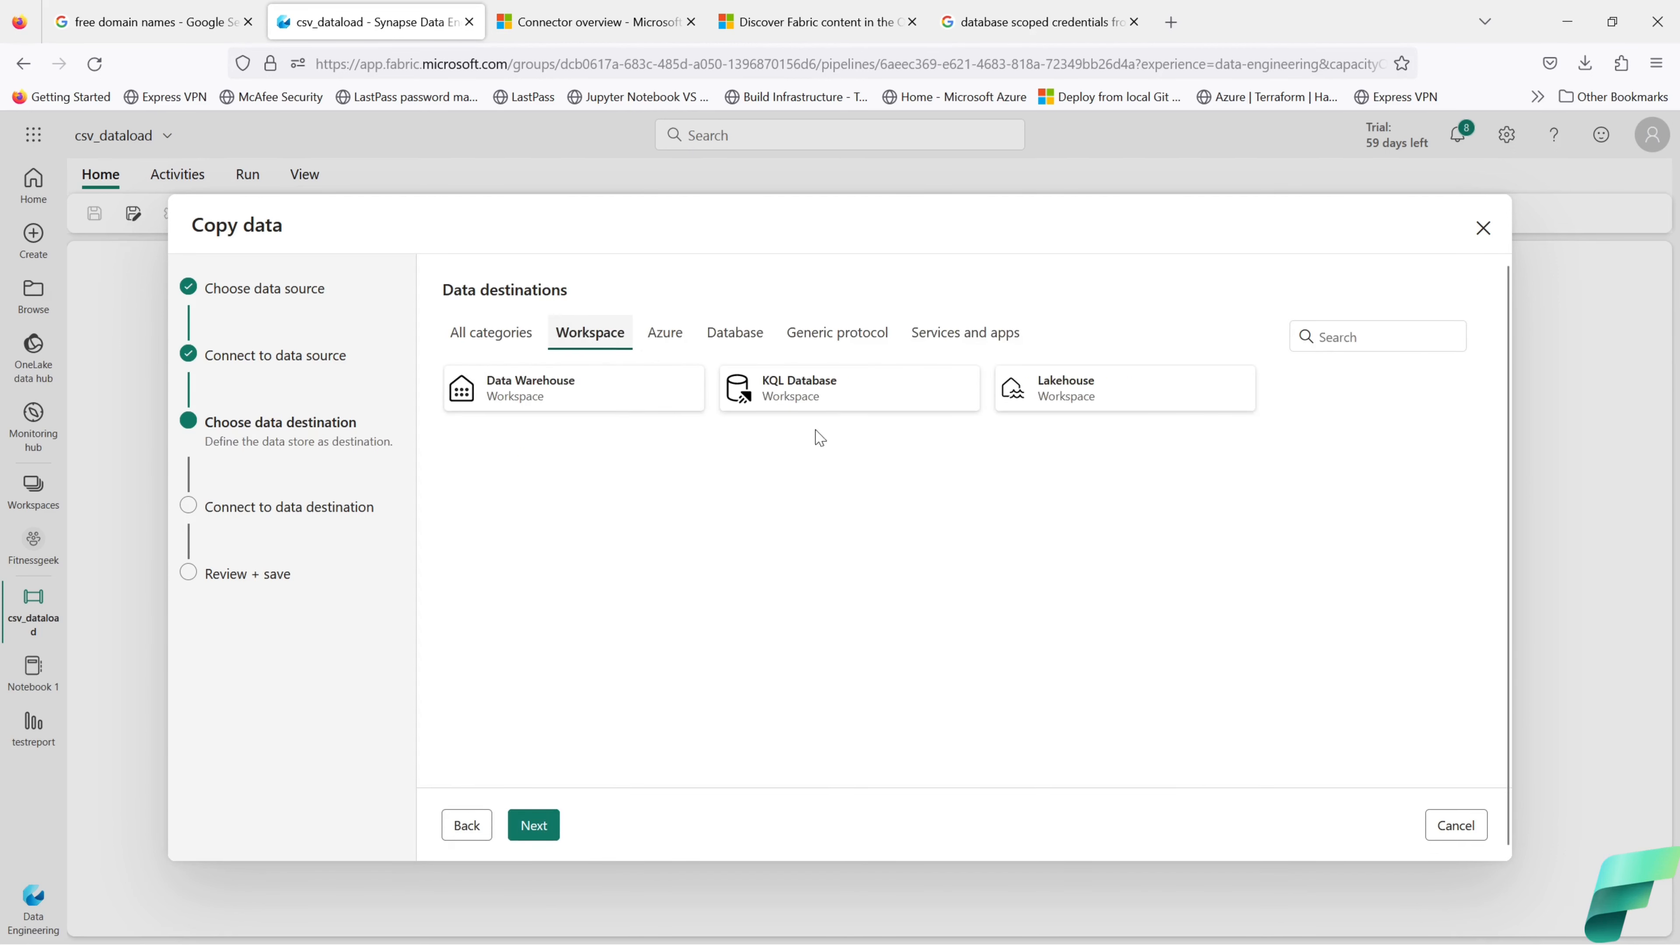
left_click(1054, 404)
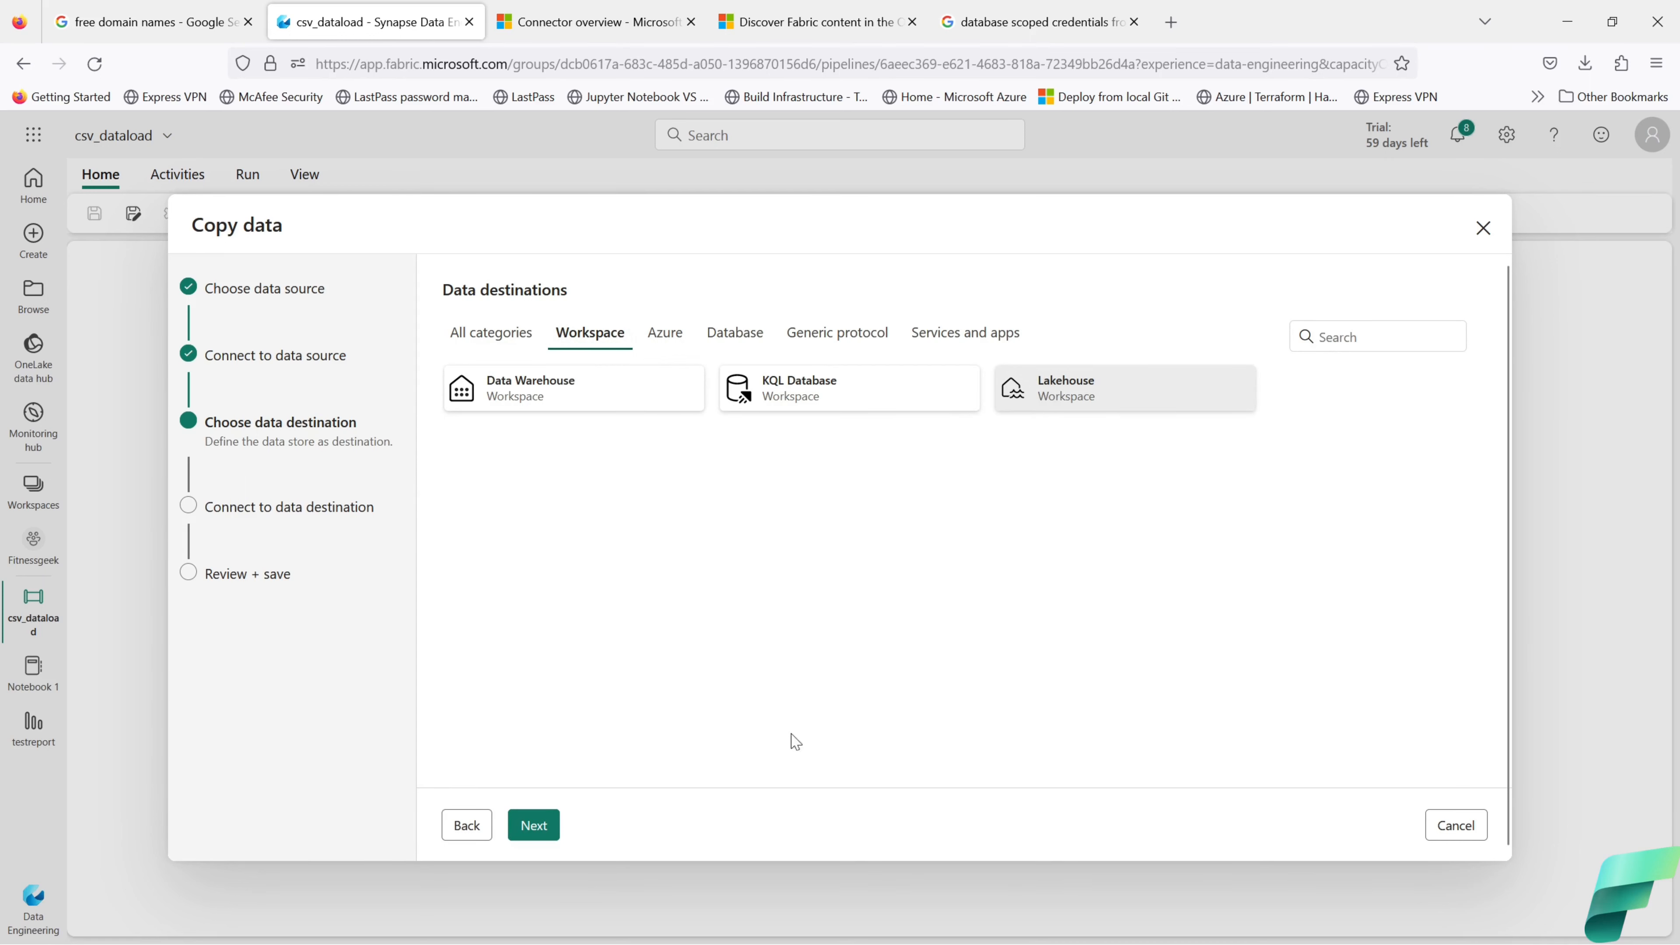
left_click(534, 826)
left_click(868, 356)
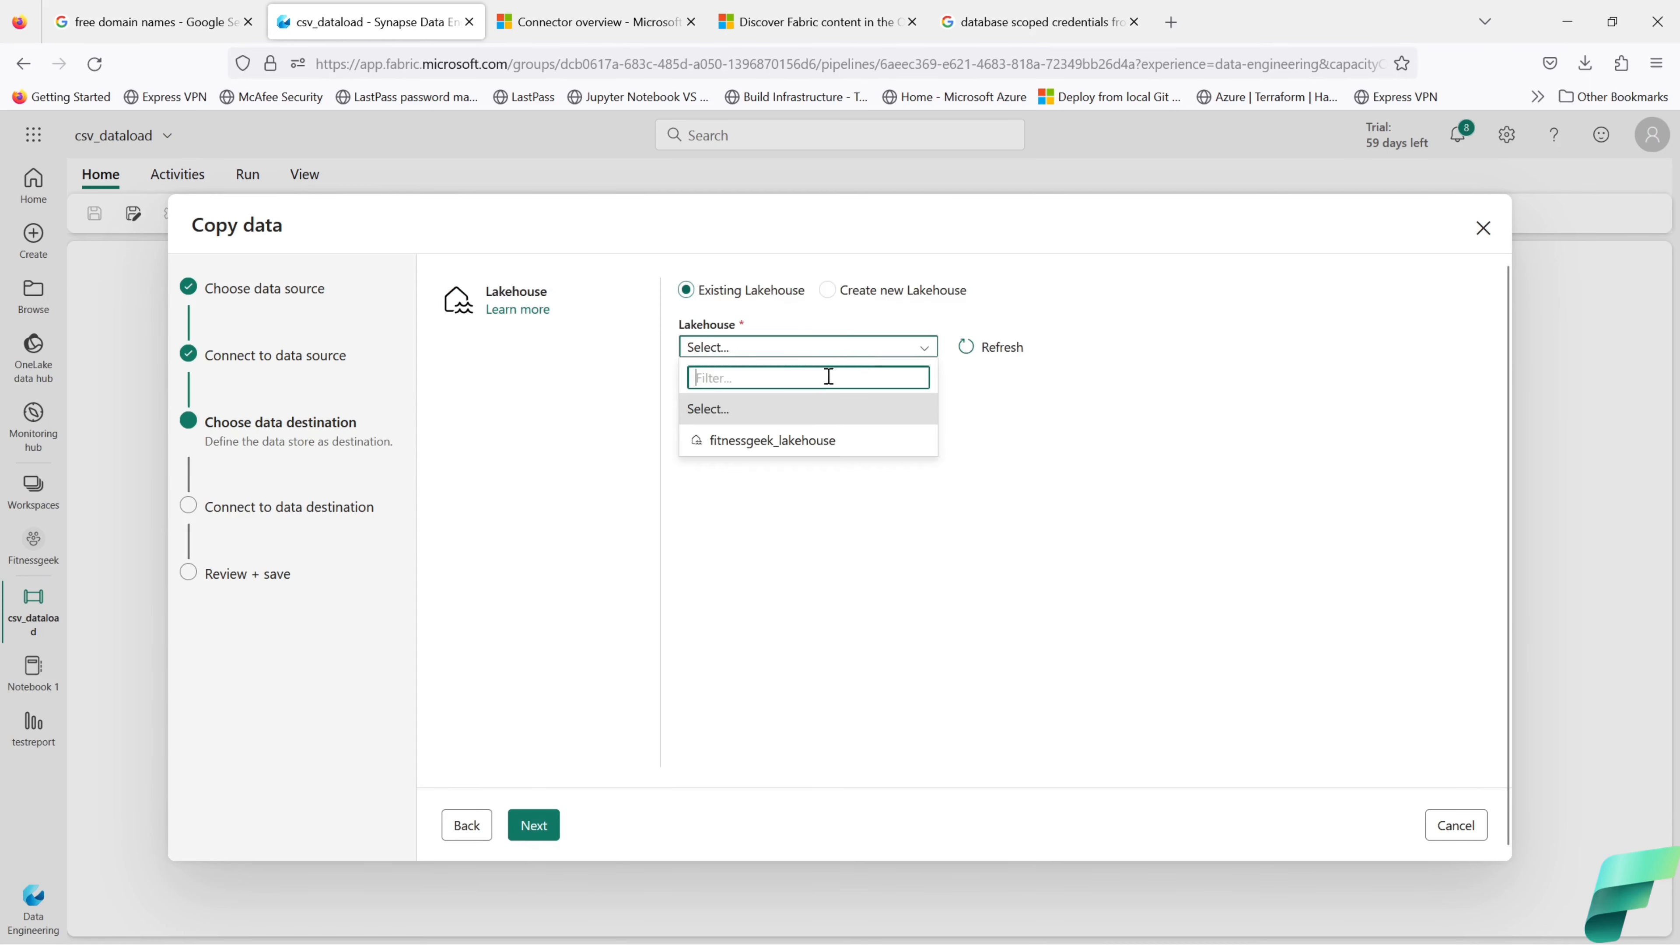
left_click(768, 442)
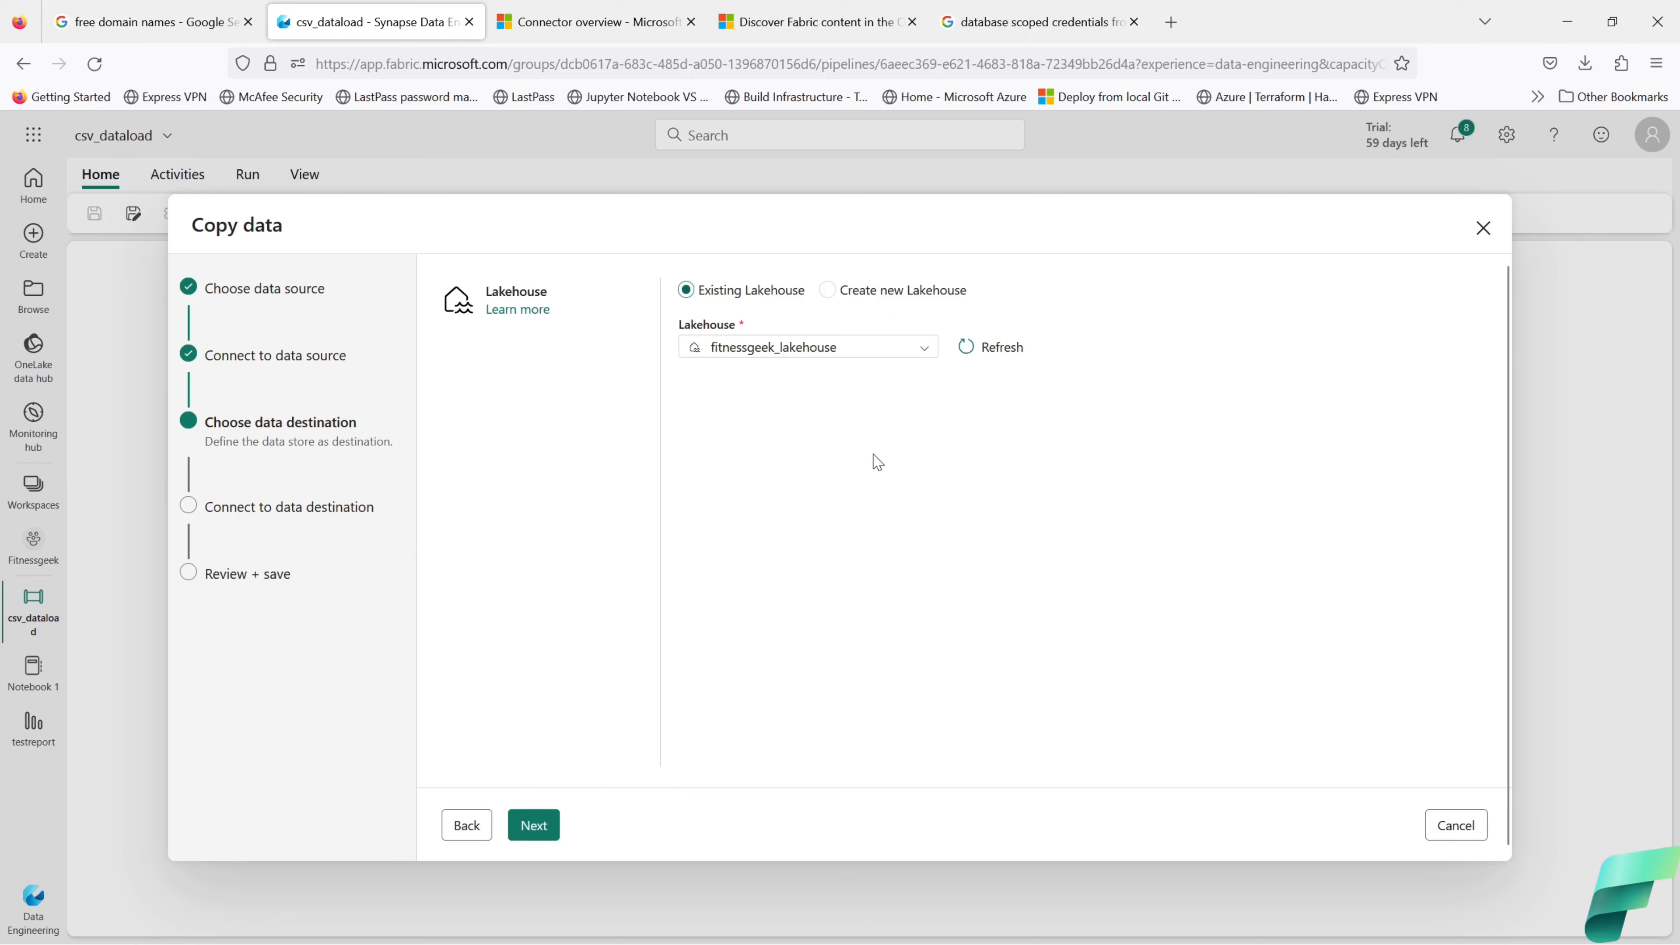
Step: Edit the destination table name from fg.covid_data to covid_data, clearing the invalid-name error
left_click(544, 825)
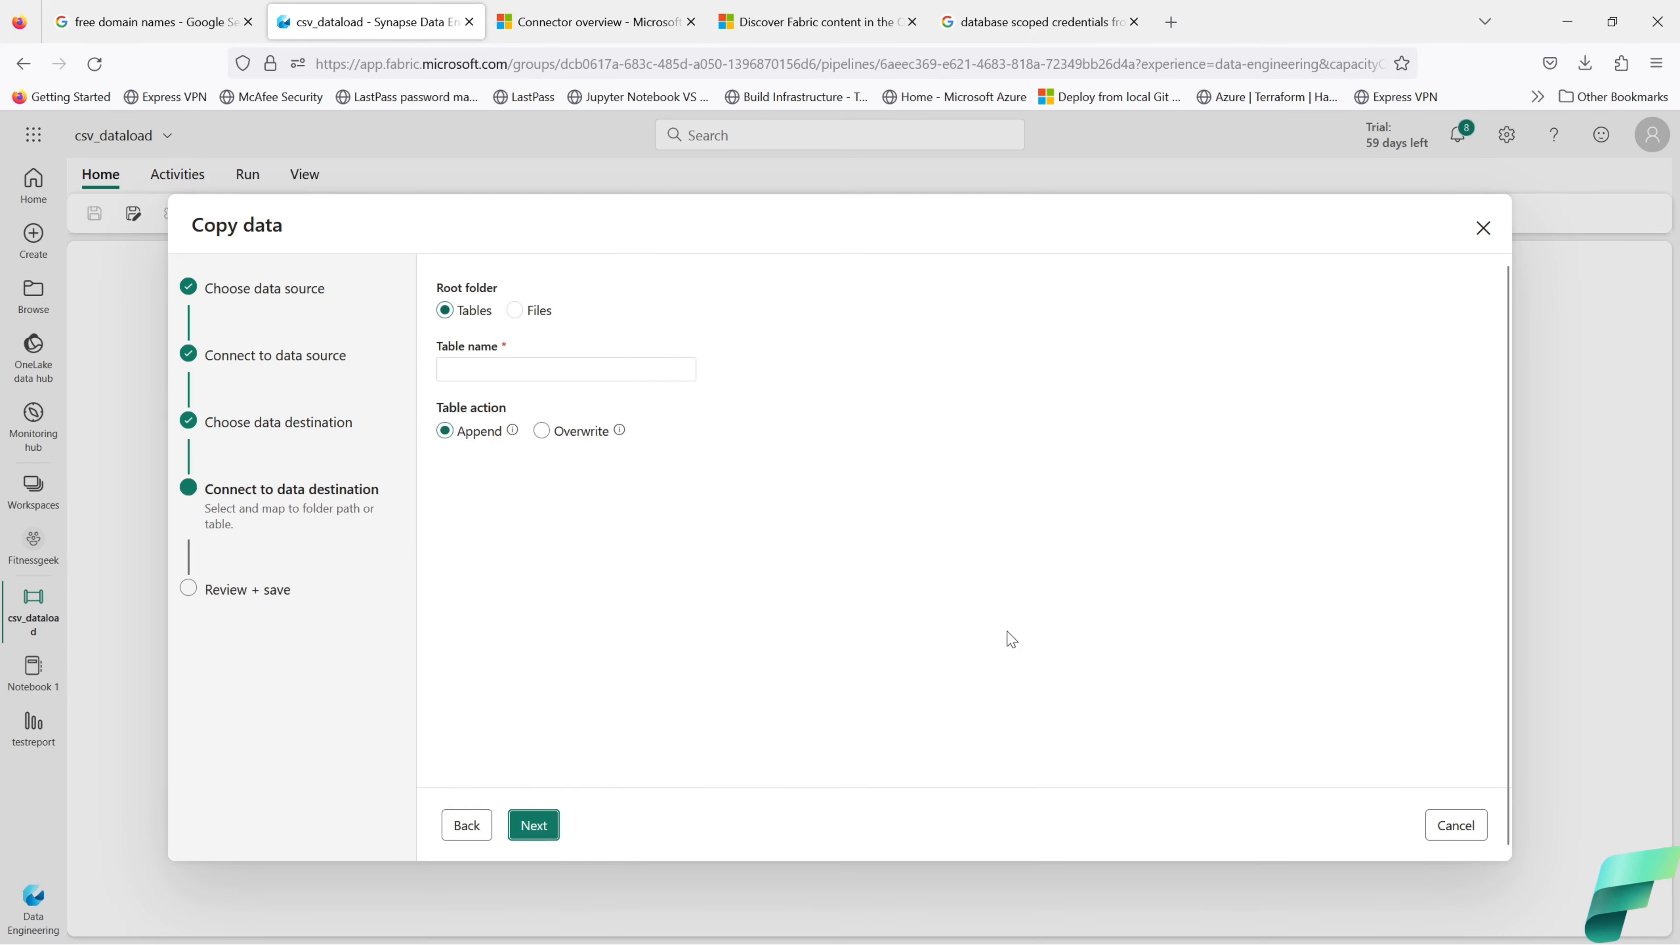
left_click(479, 368)
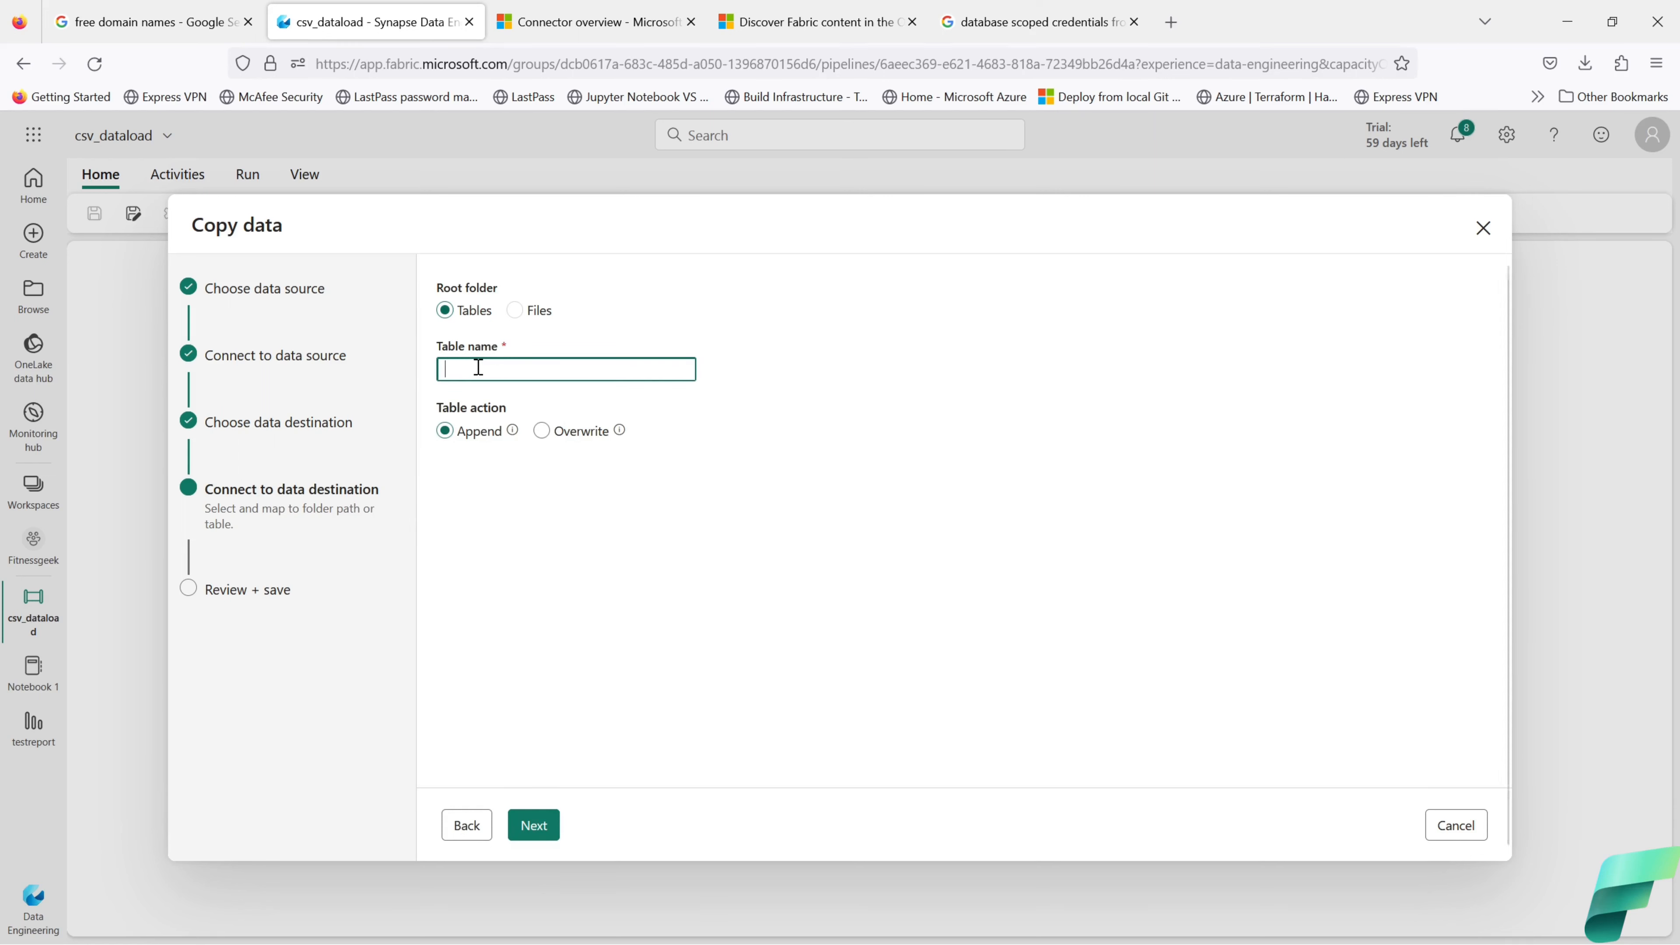
type("covid-")
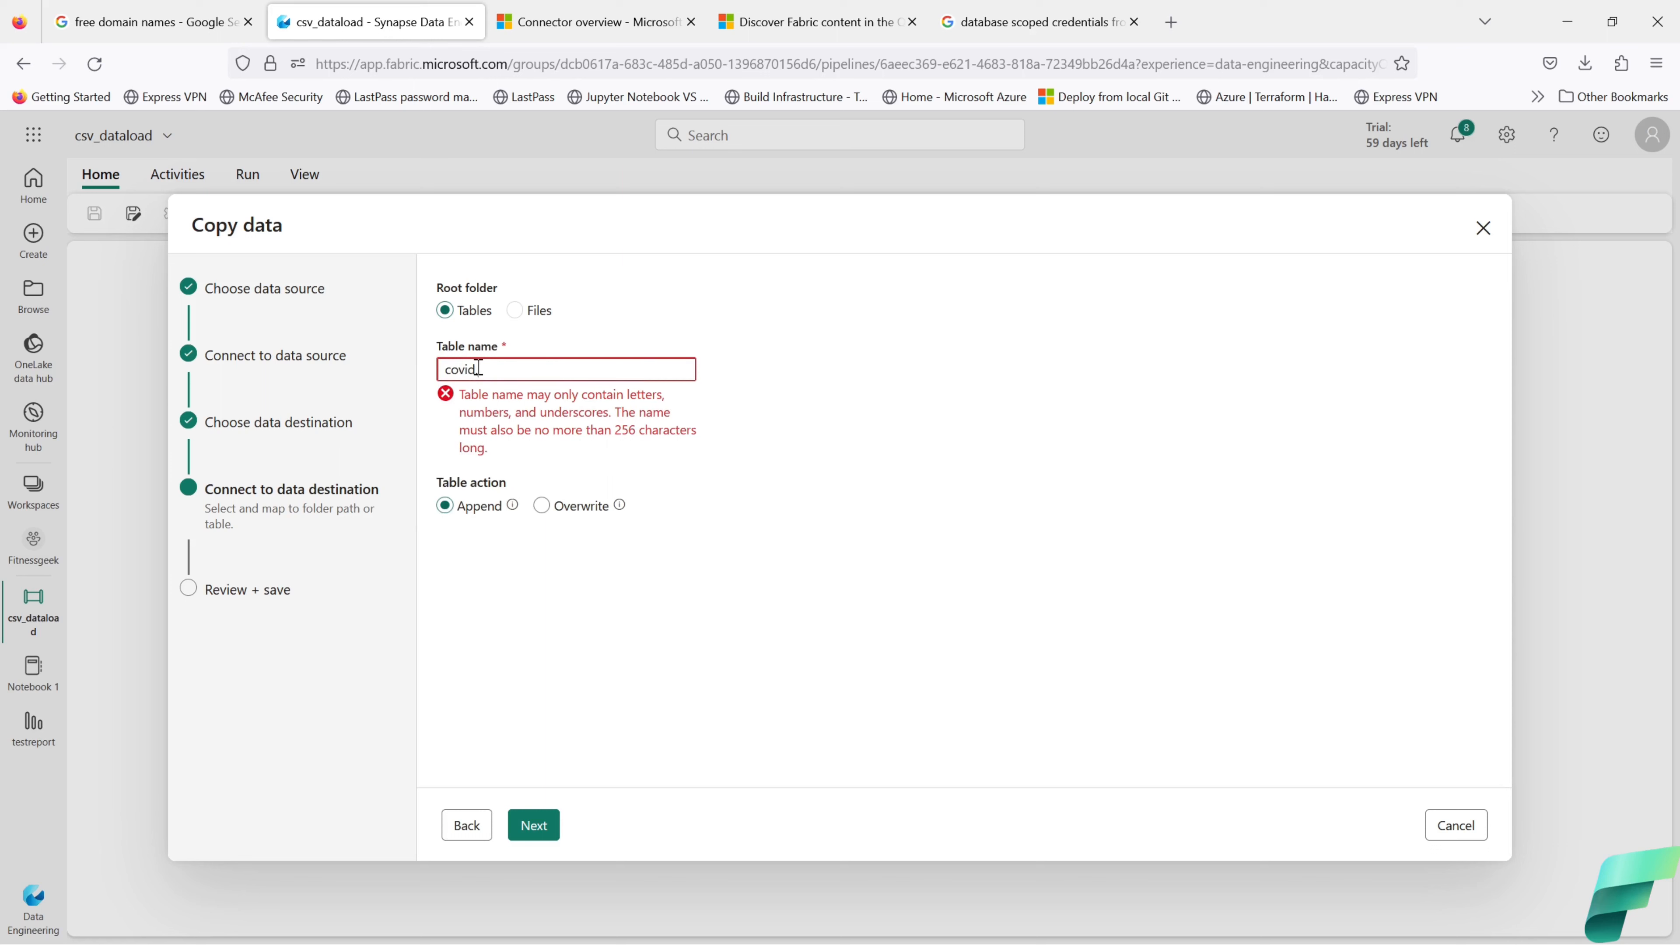
key("BackSpace")
key("BackSpace")
key("BackSpace")
key("BackSpace")
key("BackSpace")
key("BackSpace")
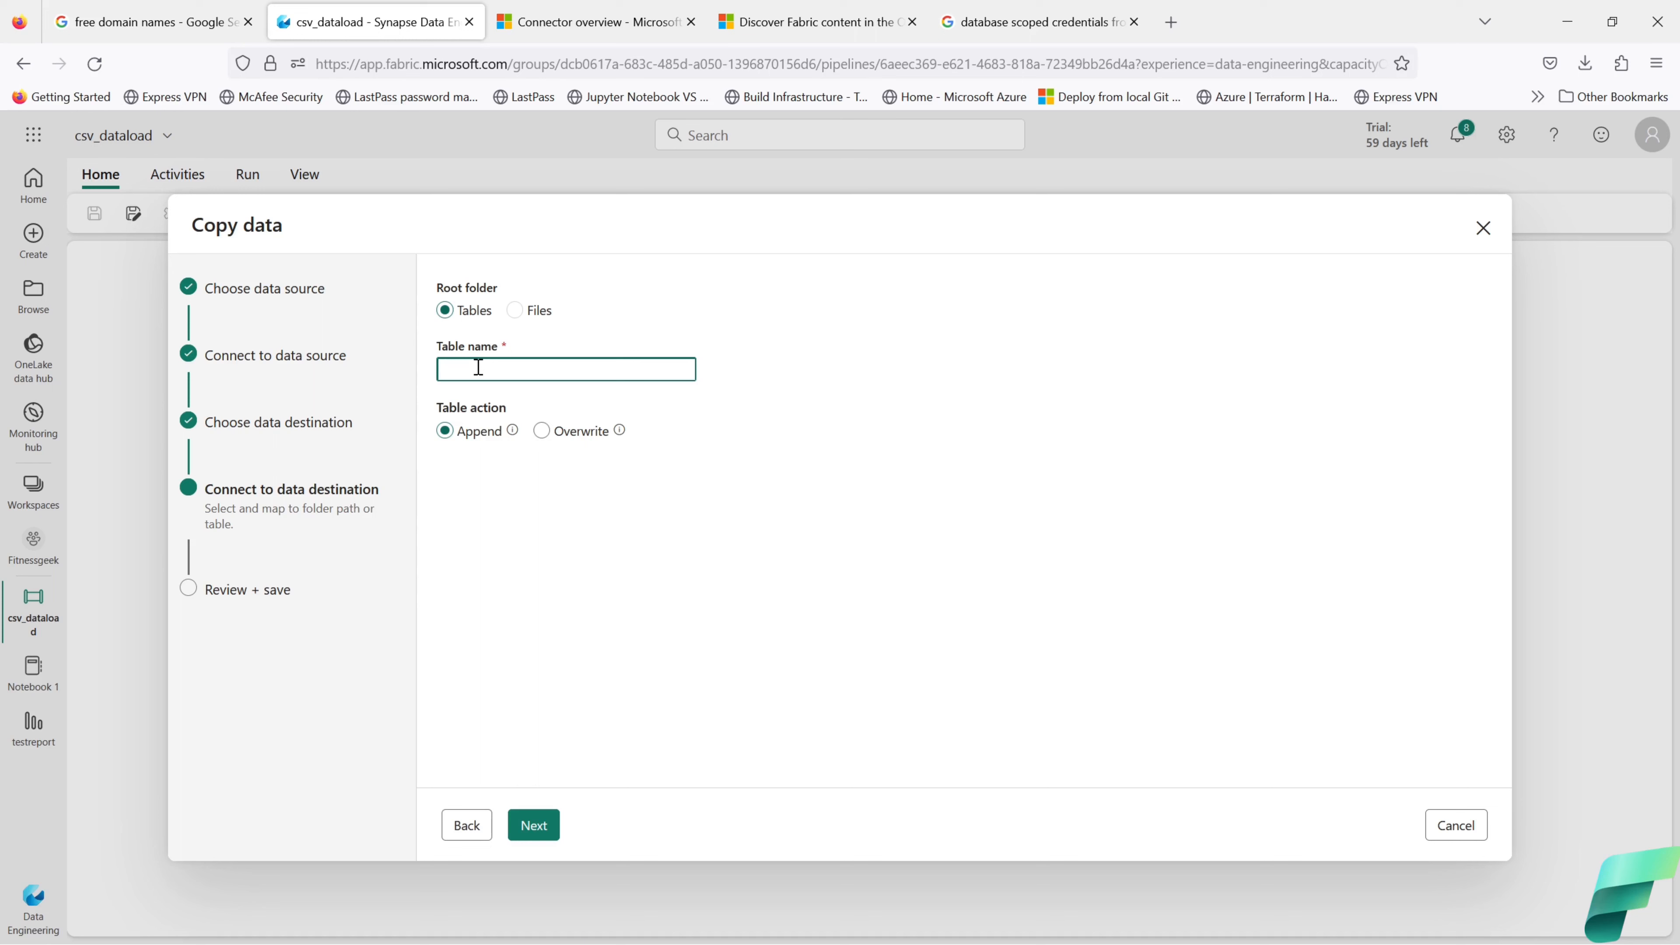
type("f")
type(".covid_data")
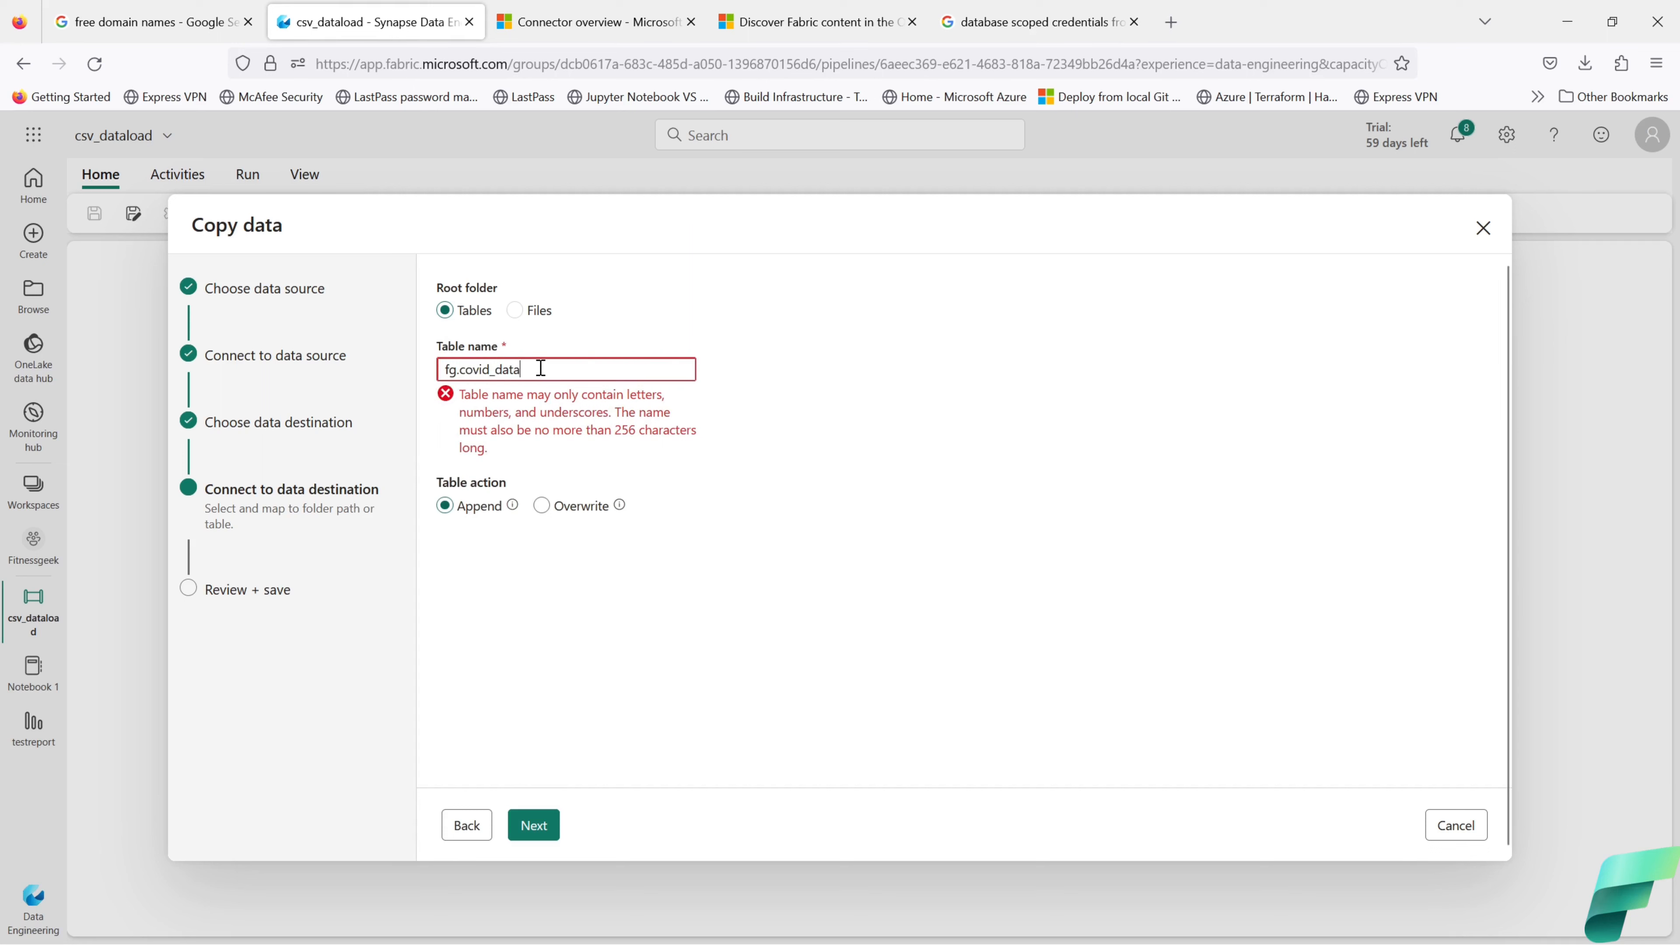
left_click_drag(541, 368, 447, 368)
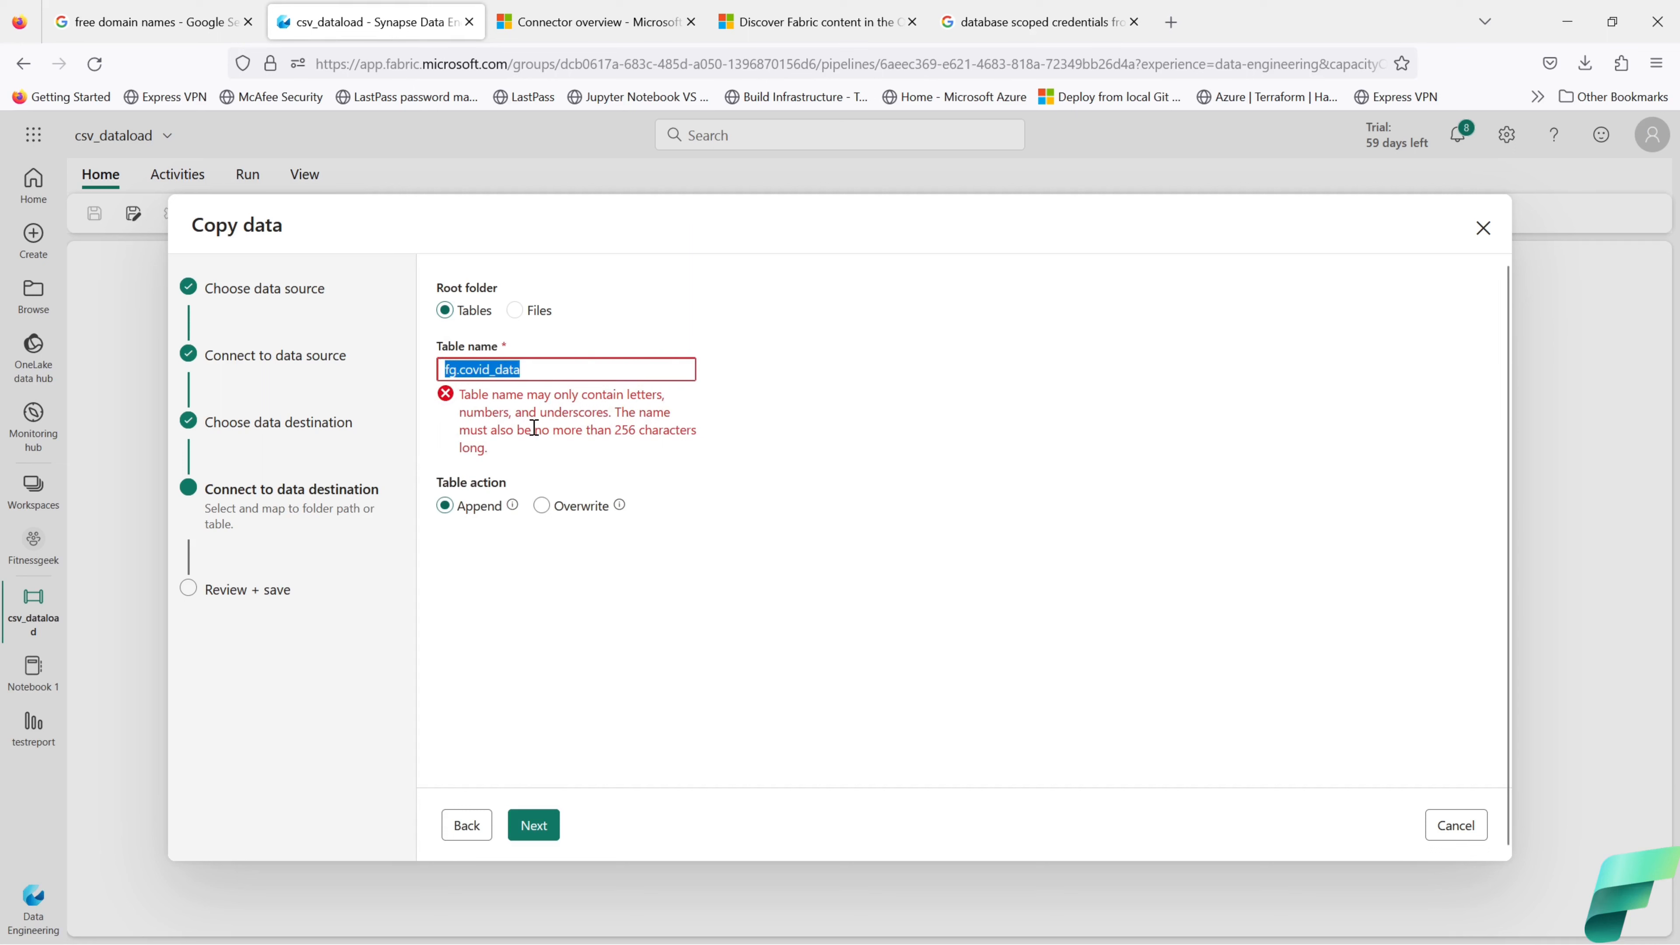
left_click(495, 410)
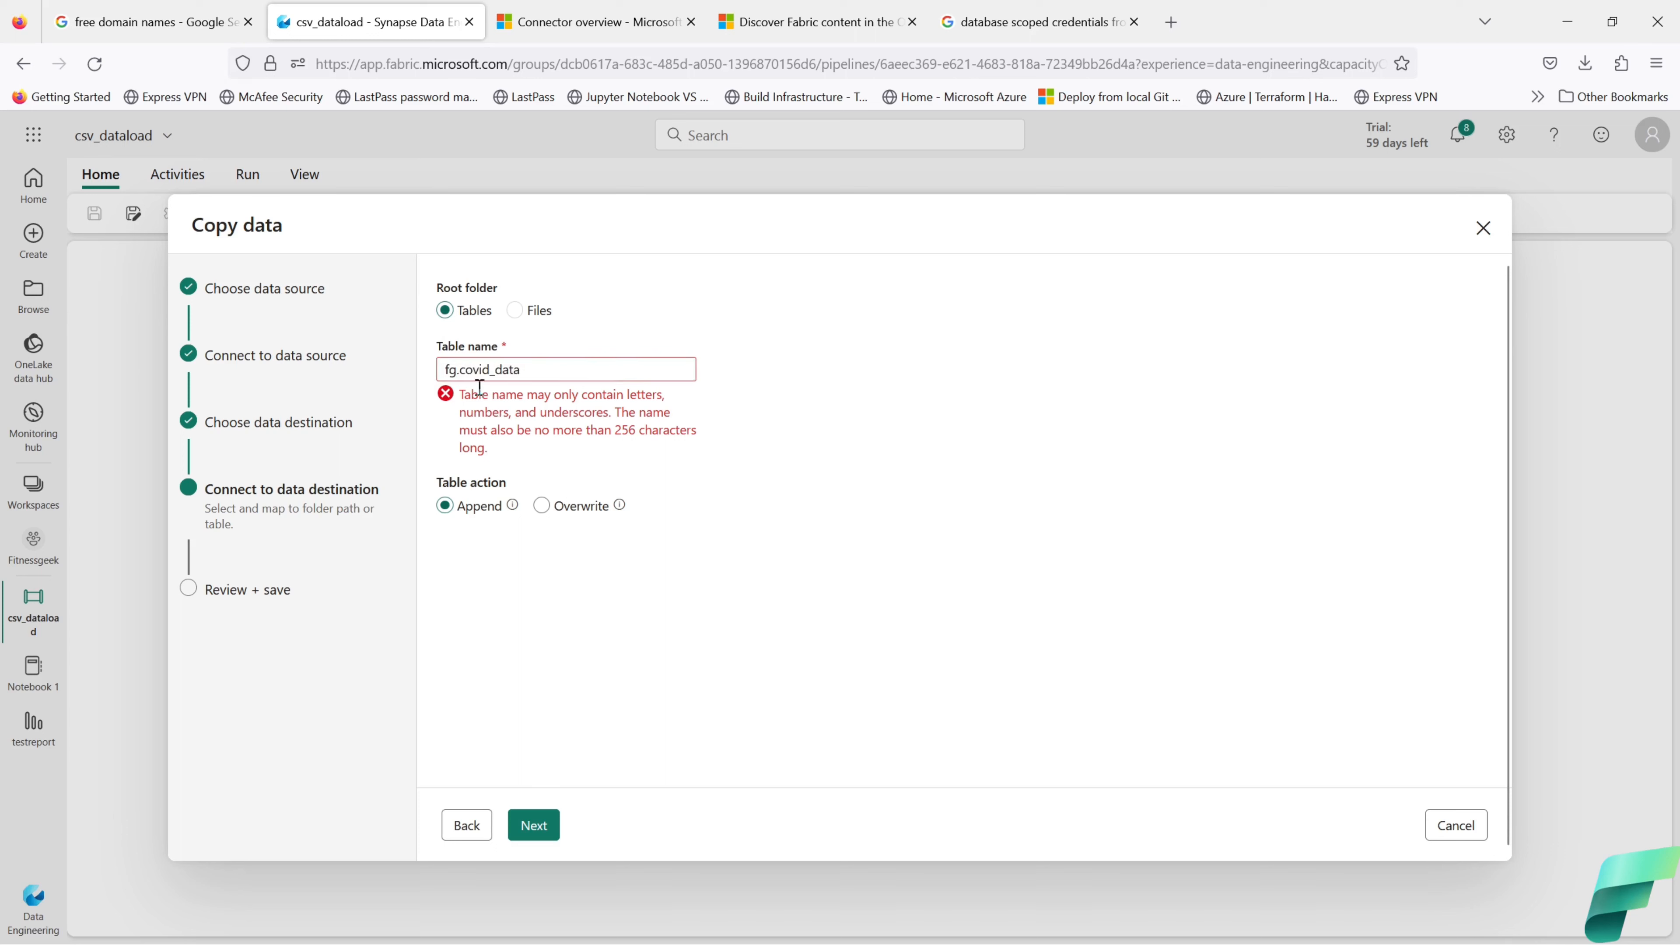
double_click(462, 370)
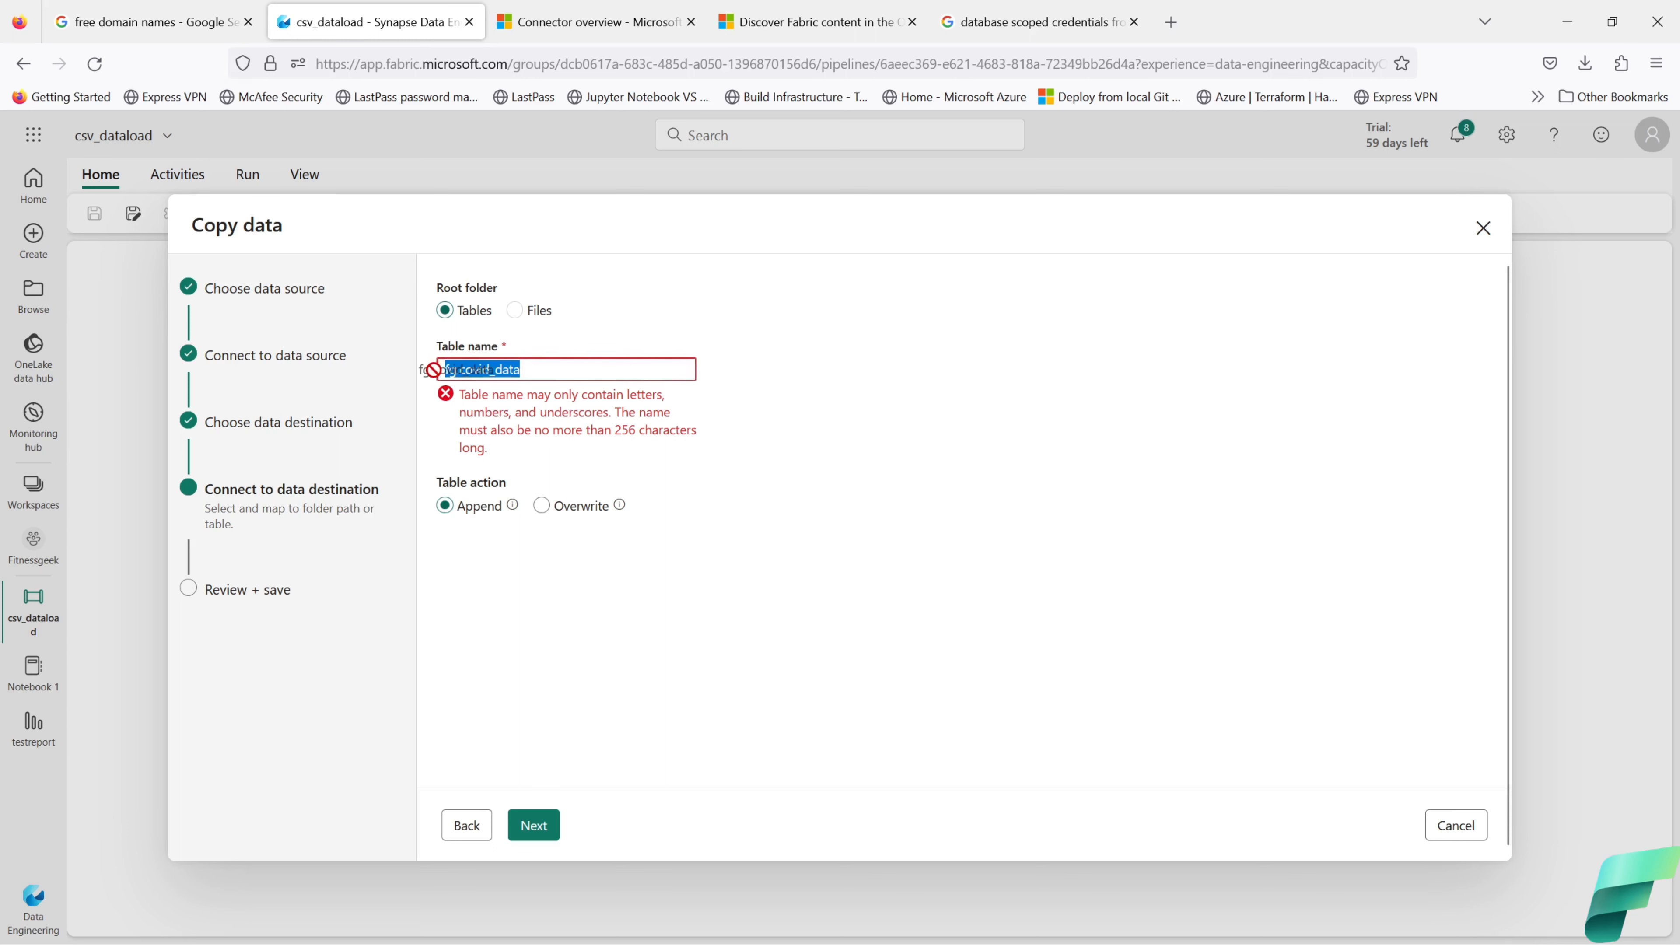
left_click(462, 370)
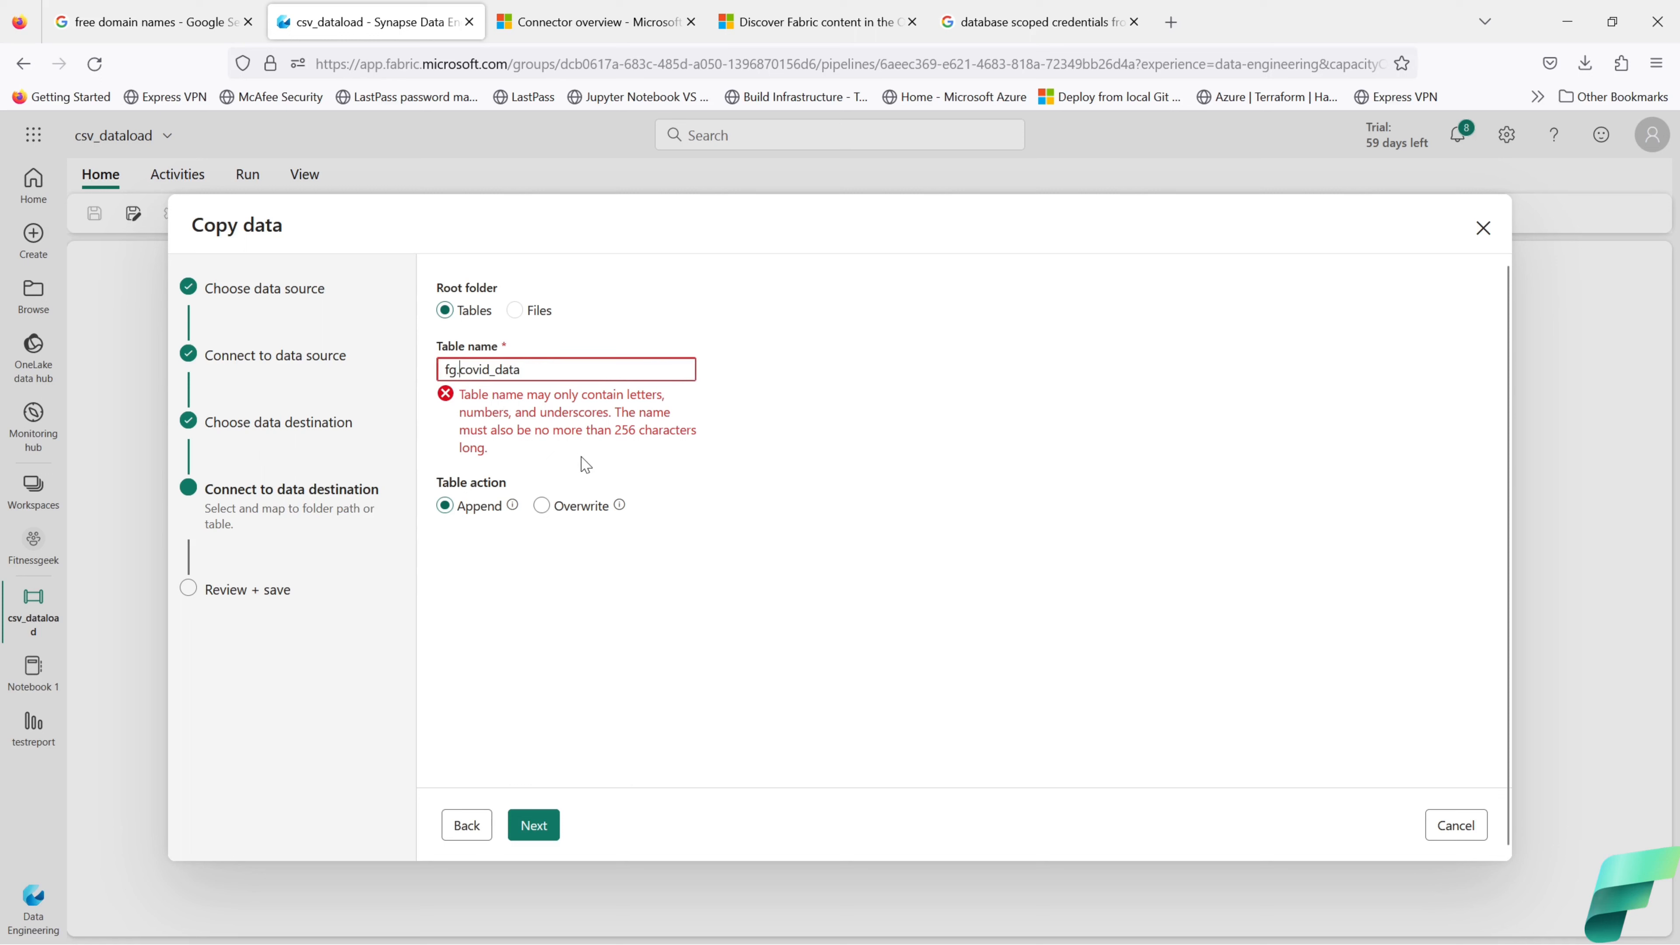
key("BackSpace")
key("BackSpace")
key("BackSpace")
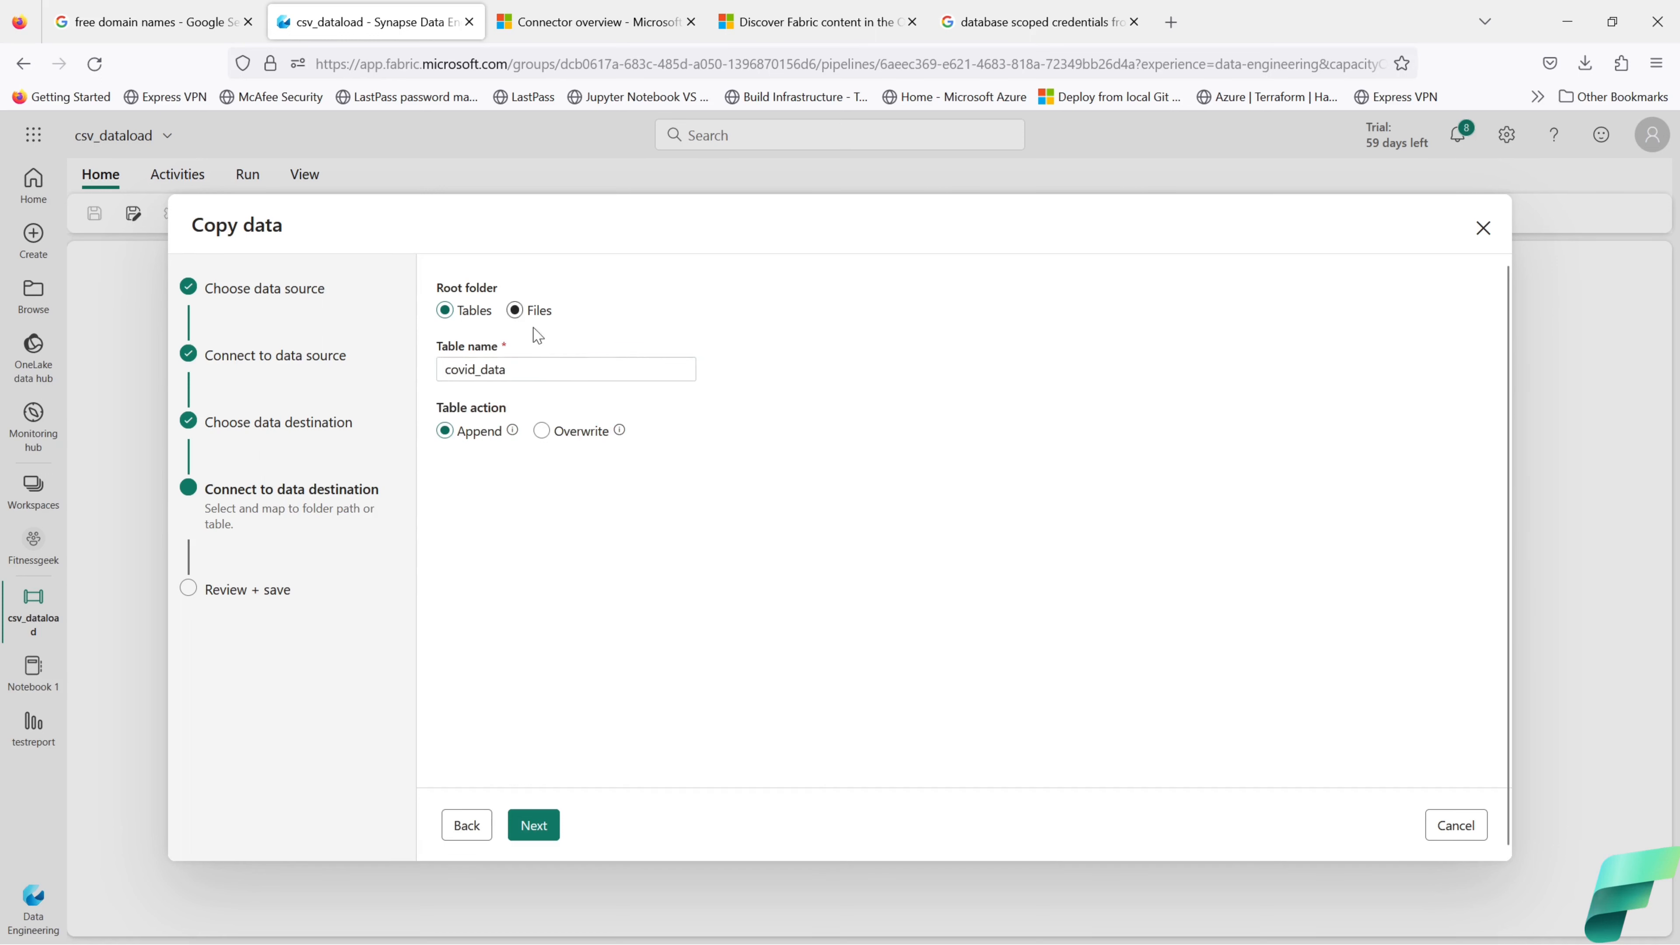
Step: Write to lakehouse Files as covid_data.csv in the root folder, with copy behavior None
left_click(515, 310)
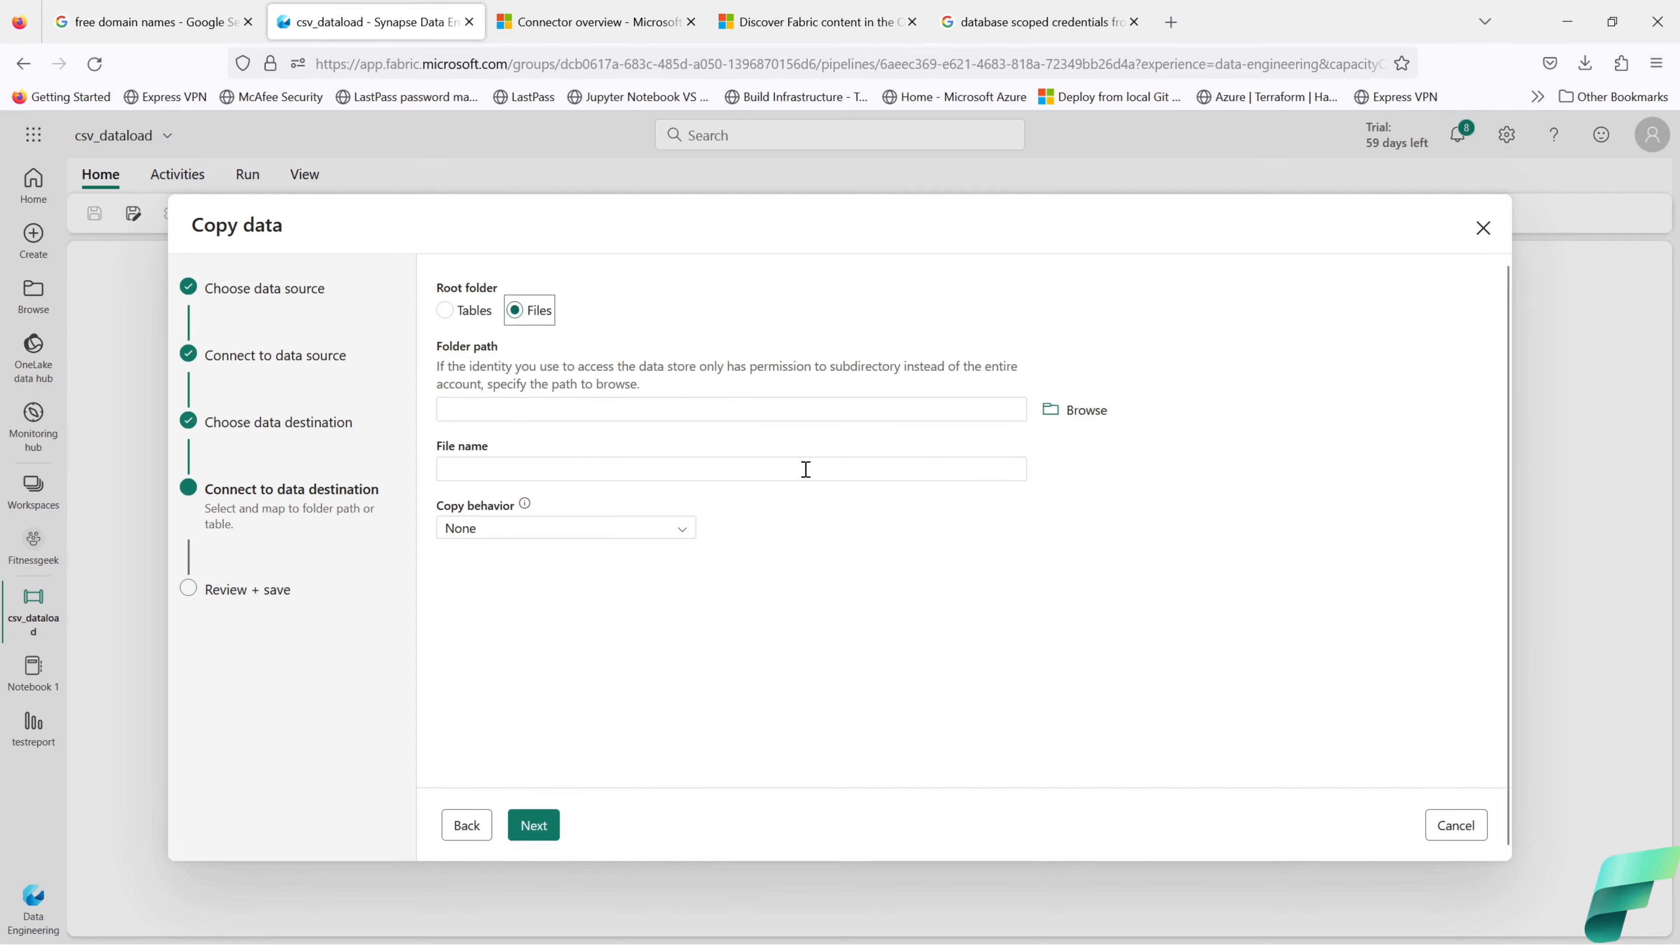
left_click(1055, 416)
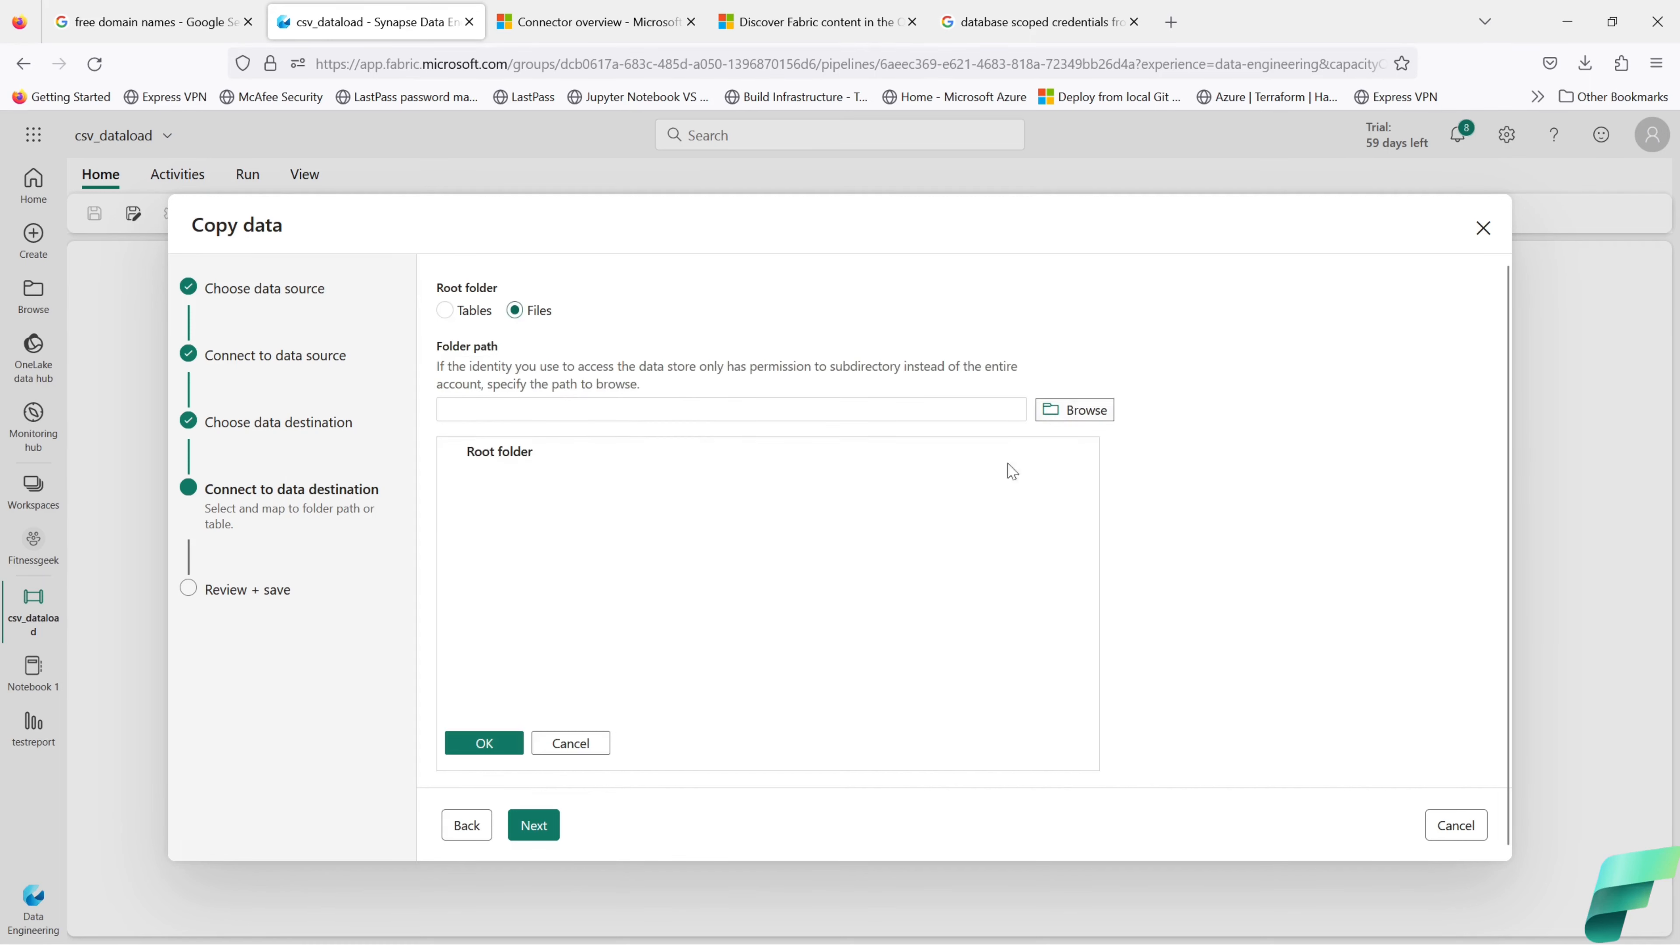
left_click(510, 744)
left_click(507, 408)
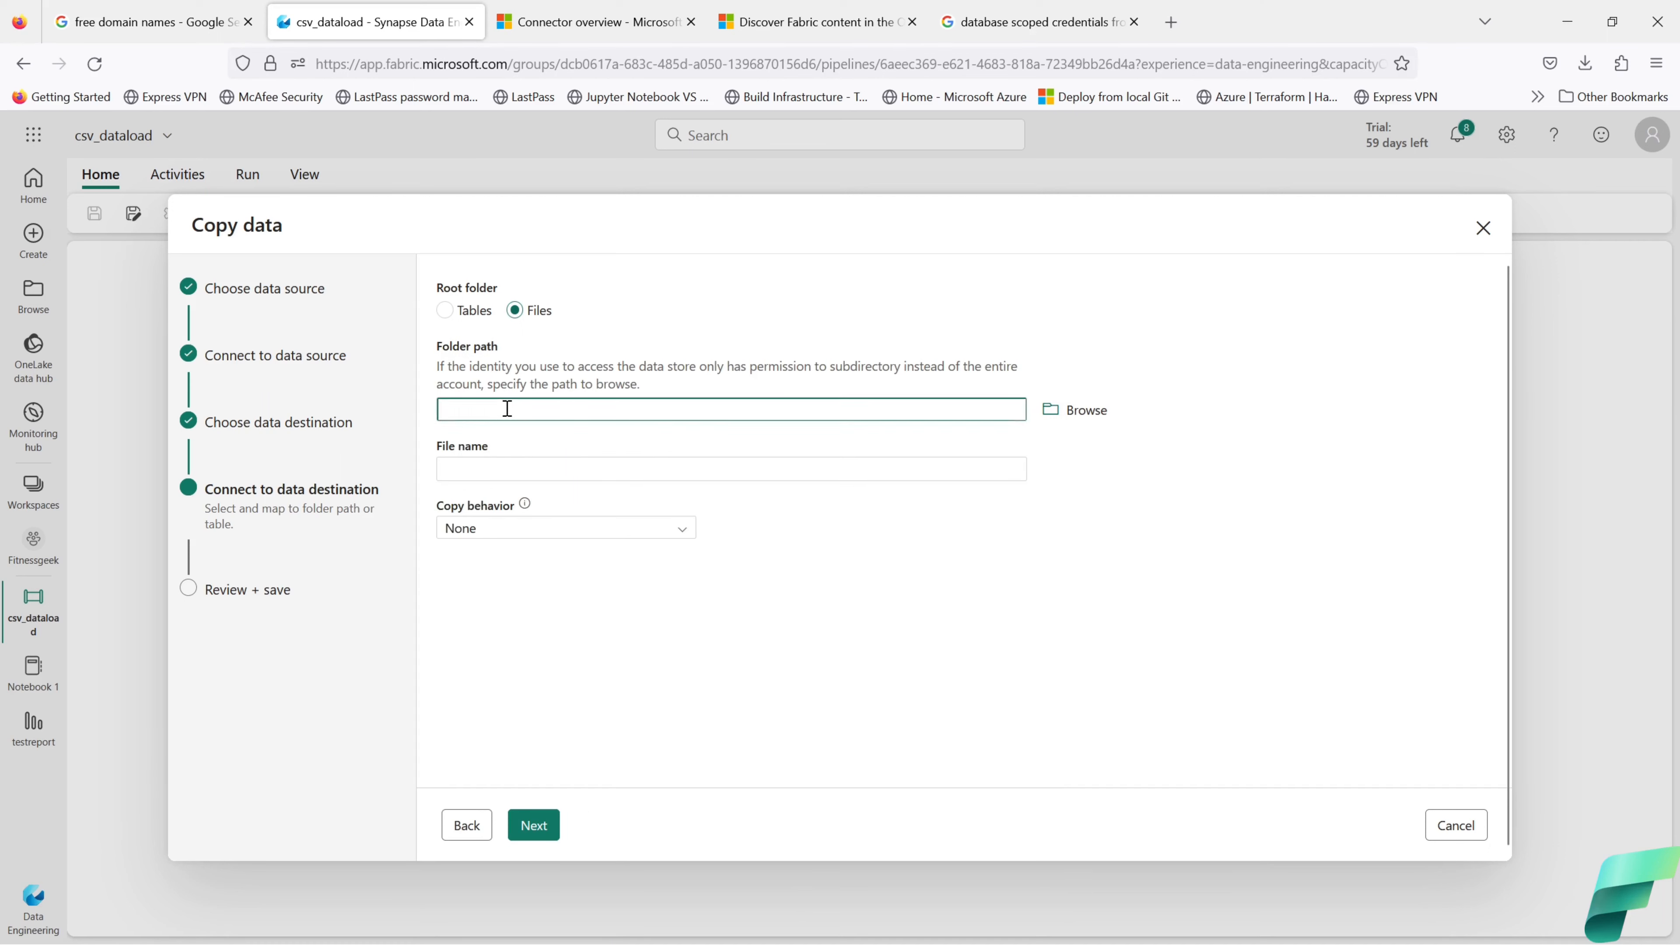
left_click(510, 470)
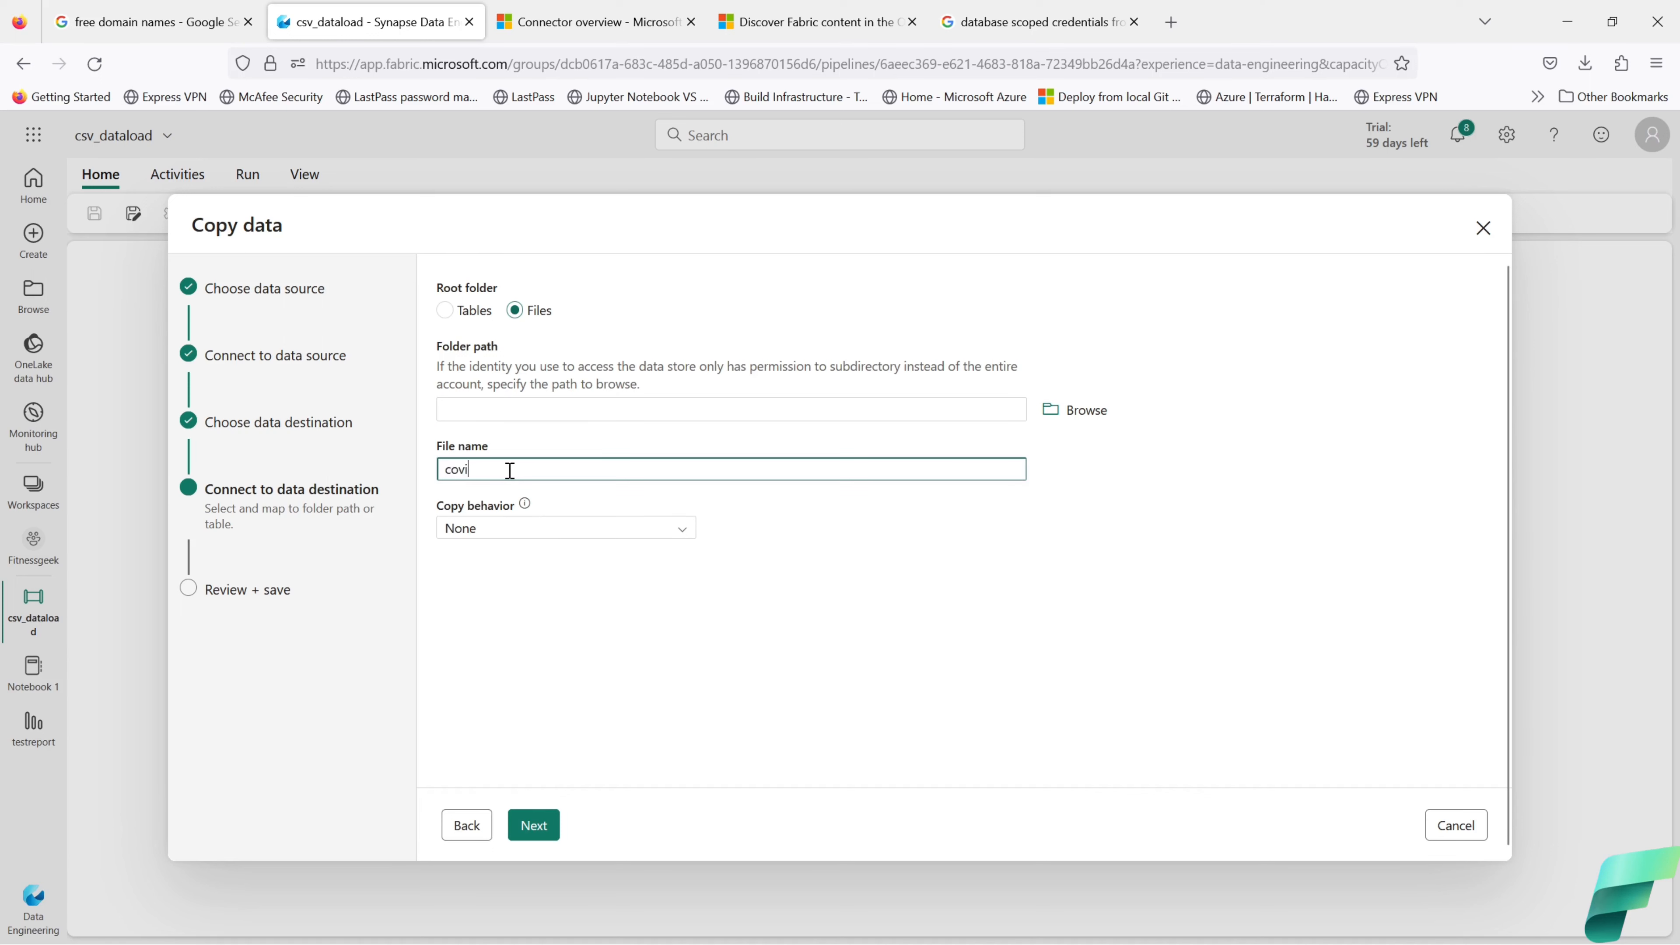
type("covid_data")
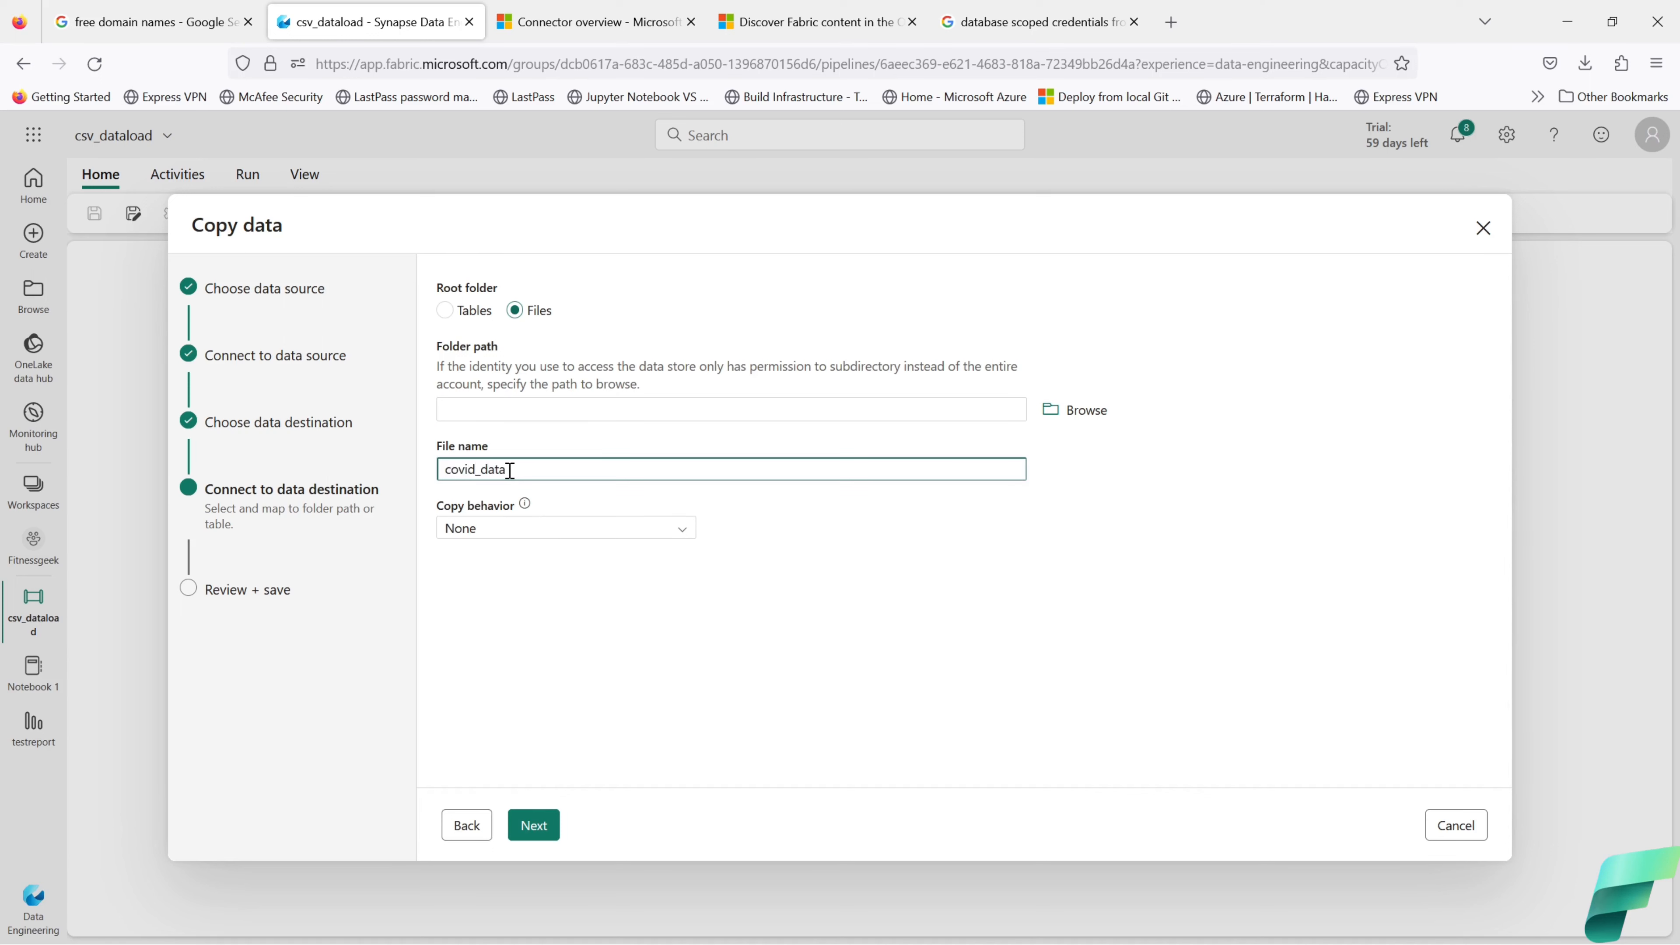
left_click(524, 506)
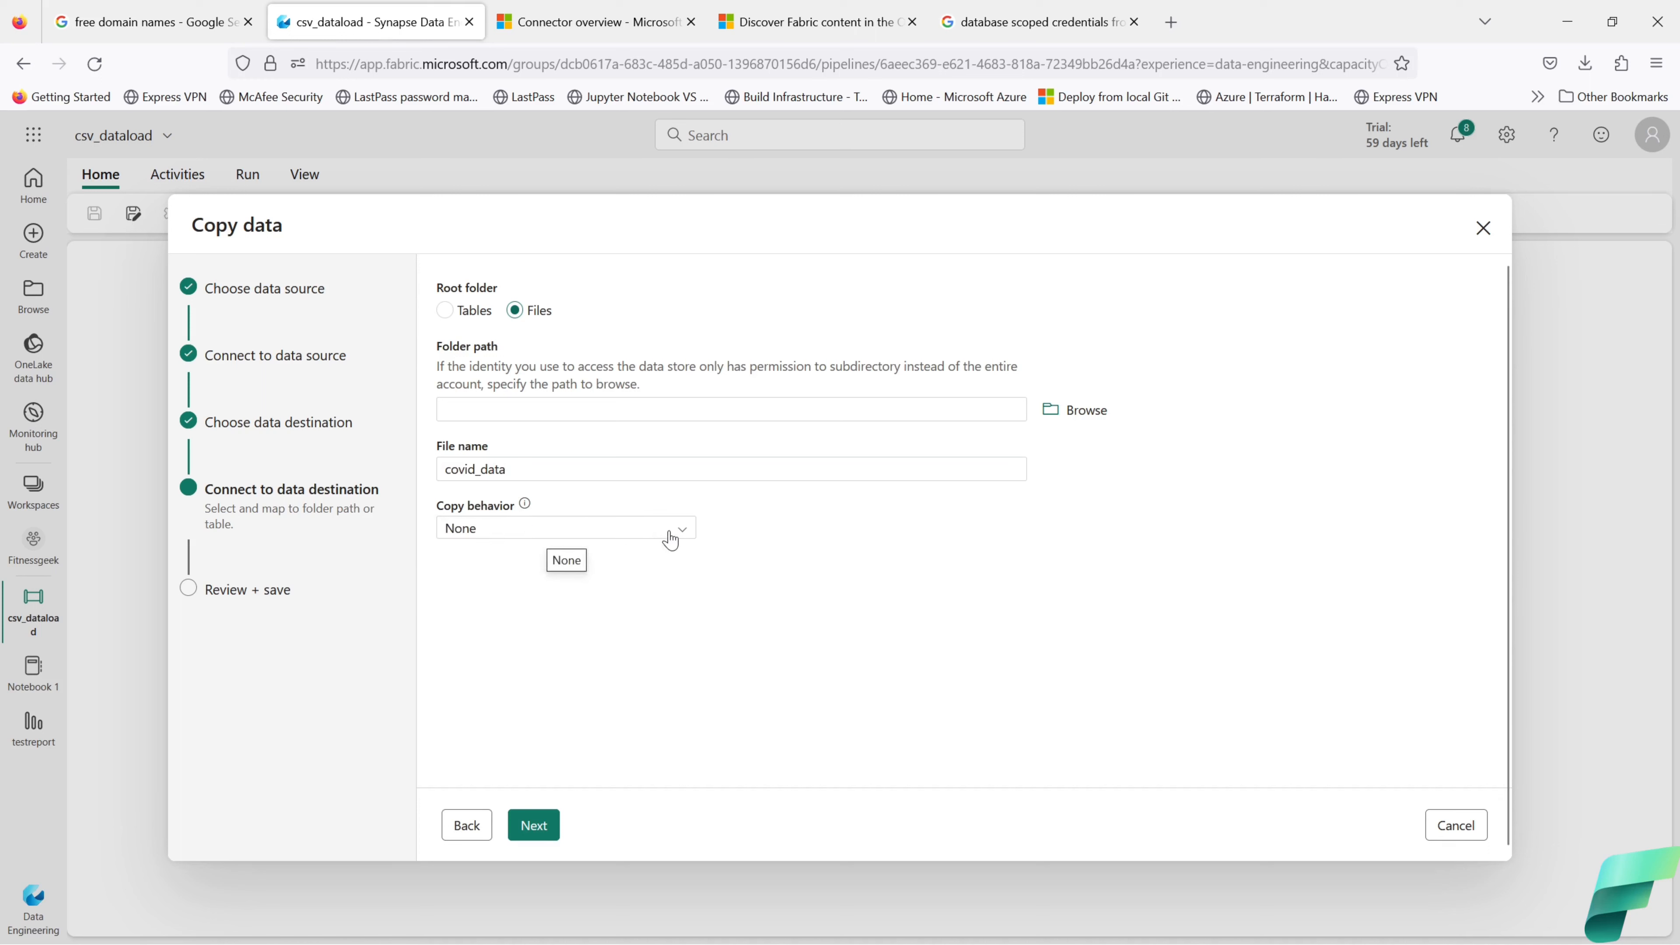
left_click(633, 467)
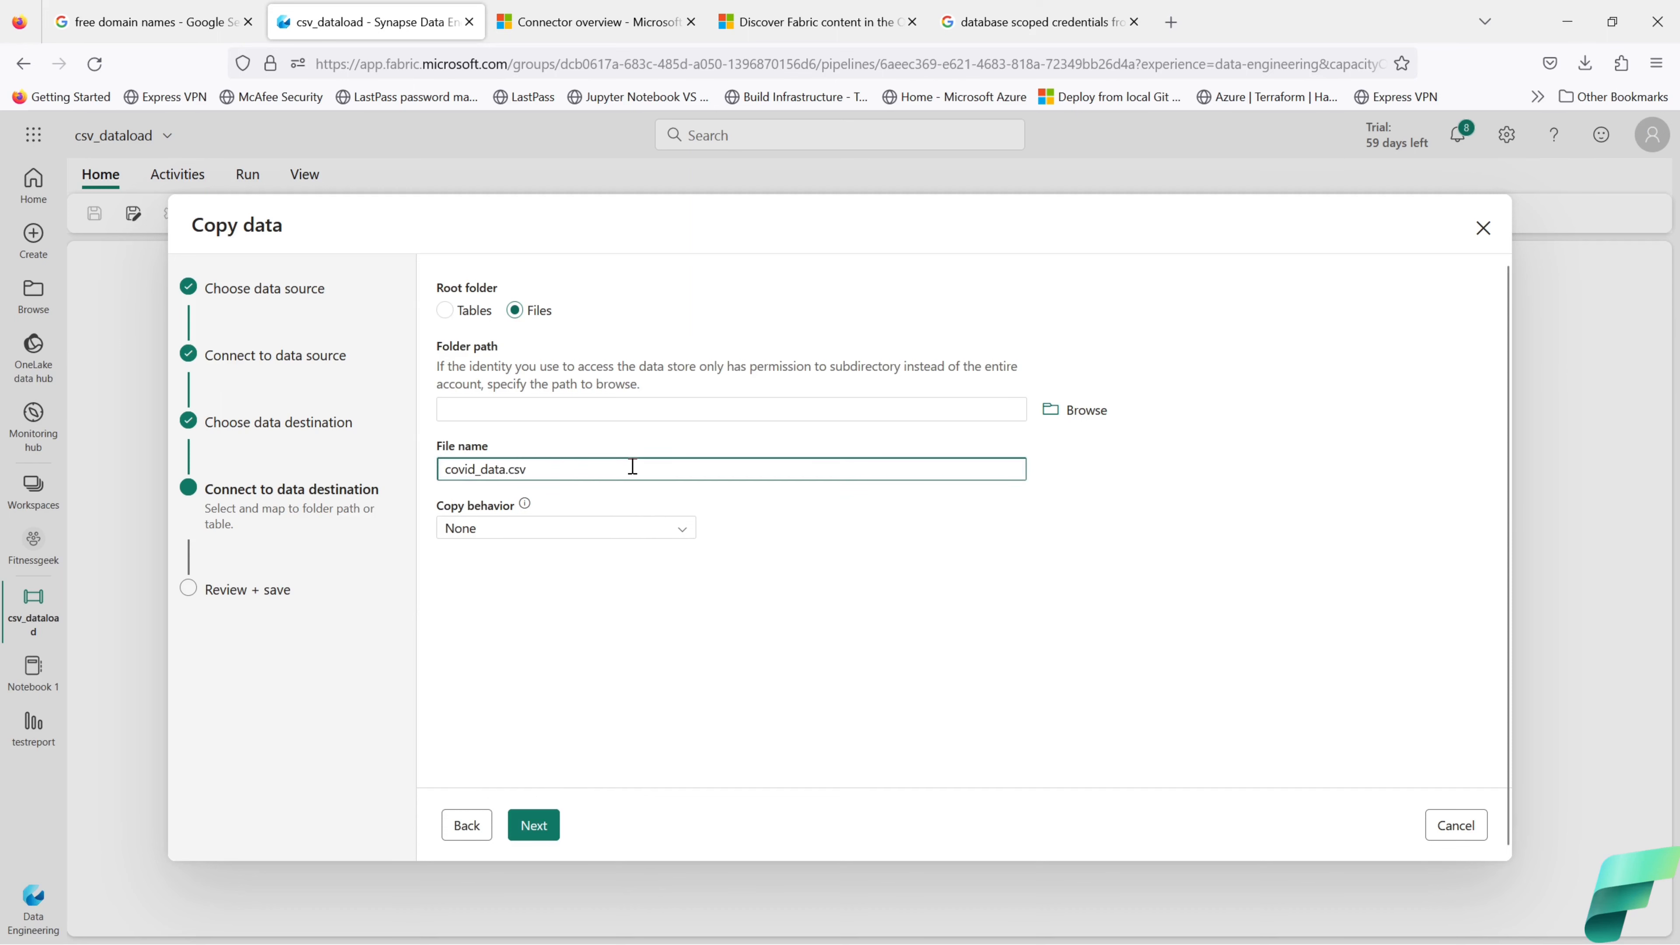
left_click(638, 536)
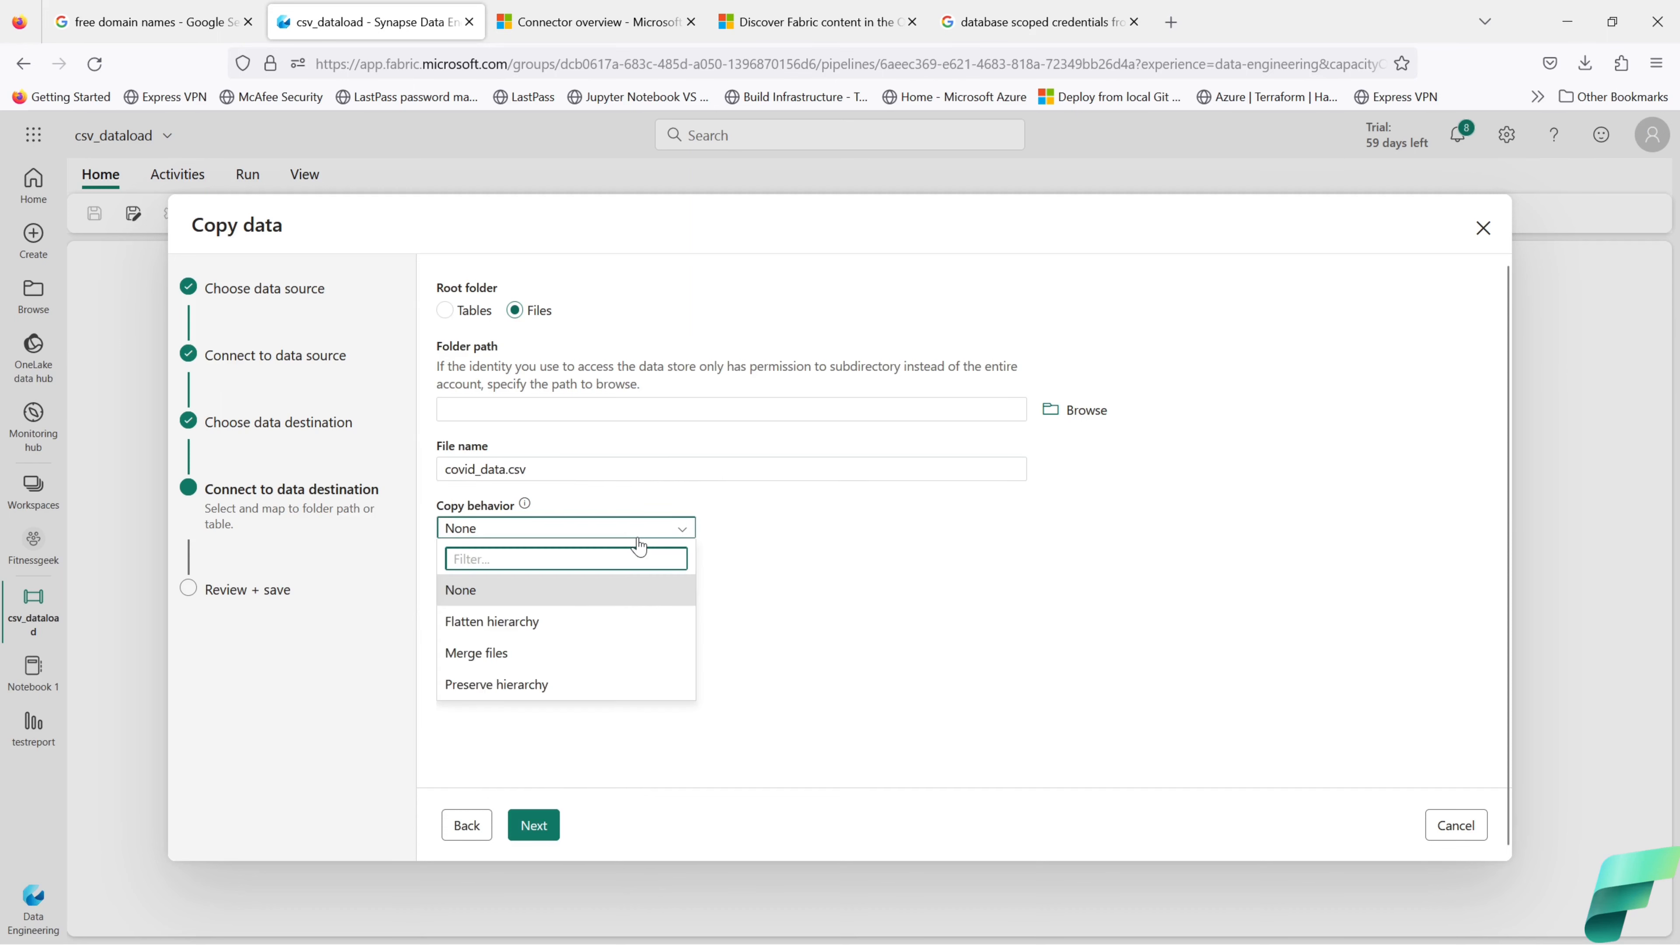
left_click(835, 581)
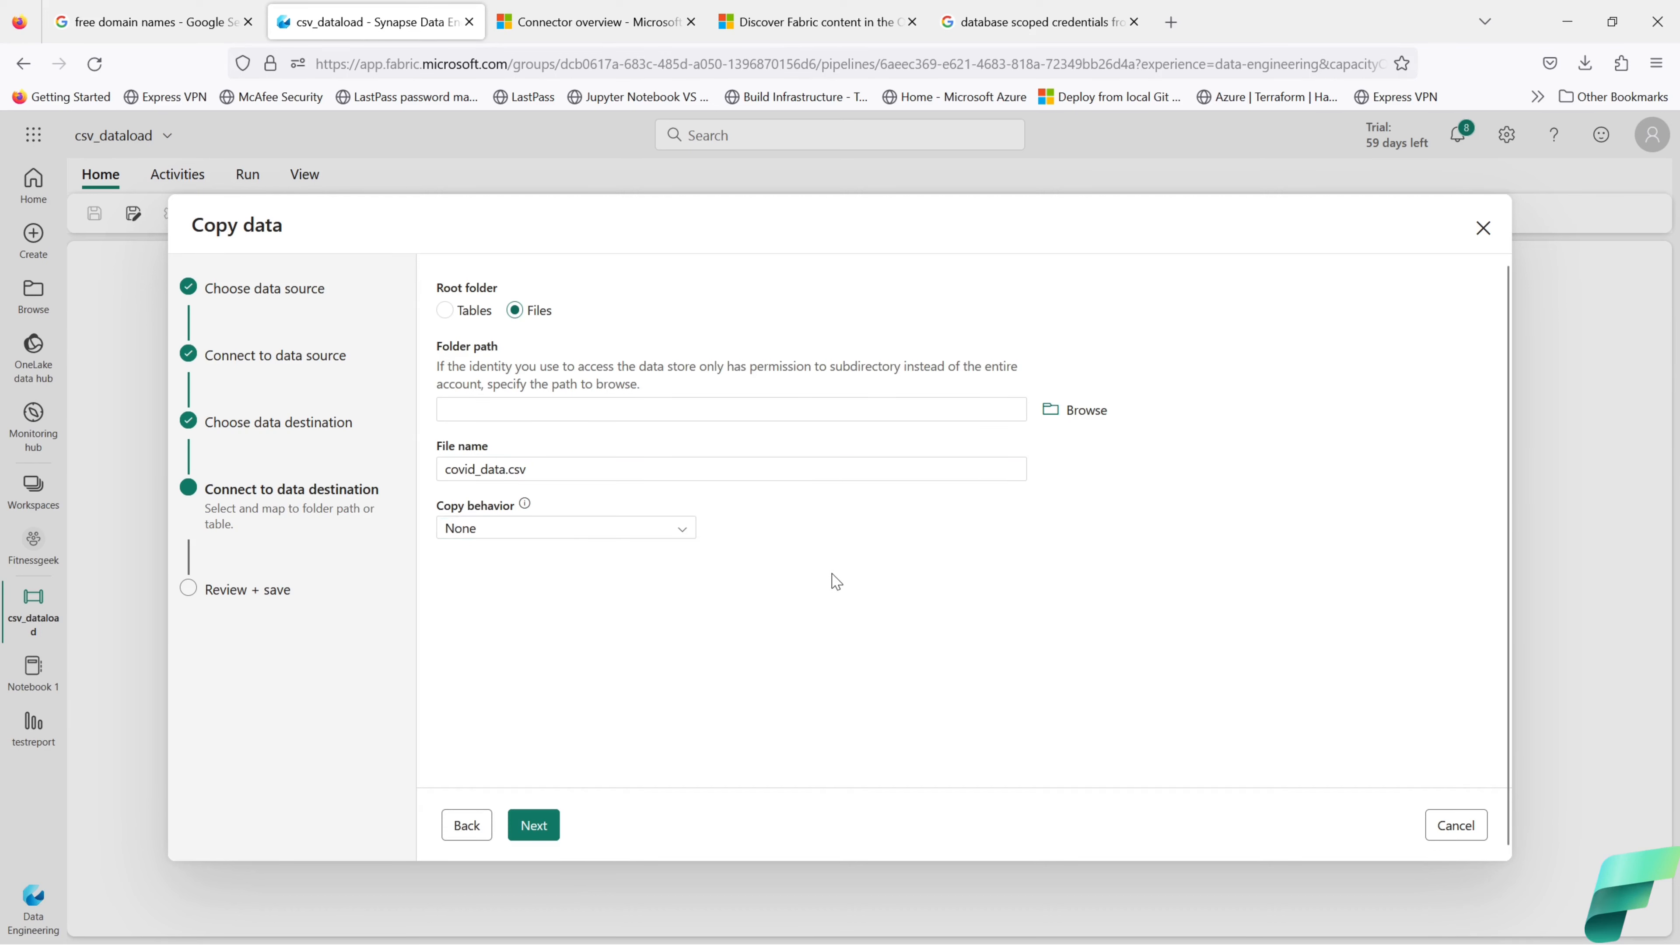
Step: Keep the DelimitedText file format and, on the review page, start the transfer immediately
left_click(543, 828)
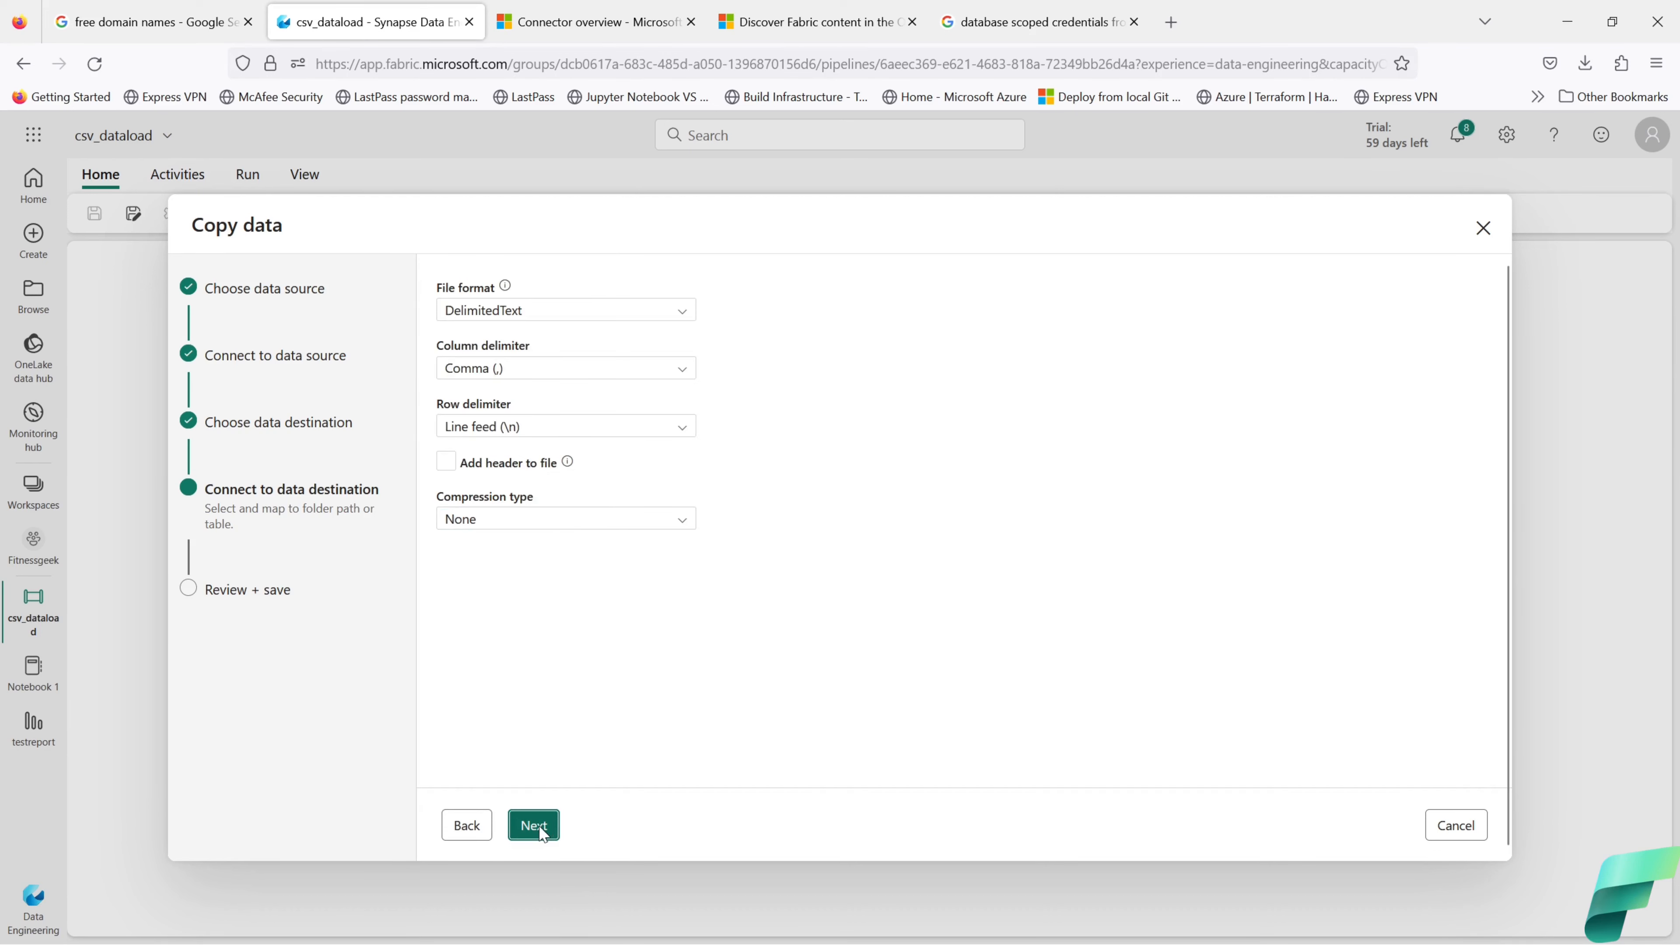
left_click(660, 325)
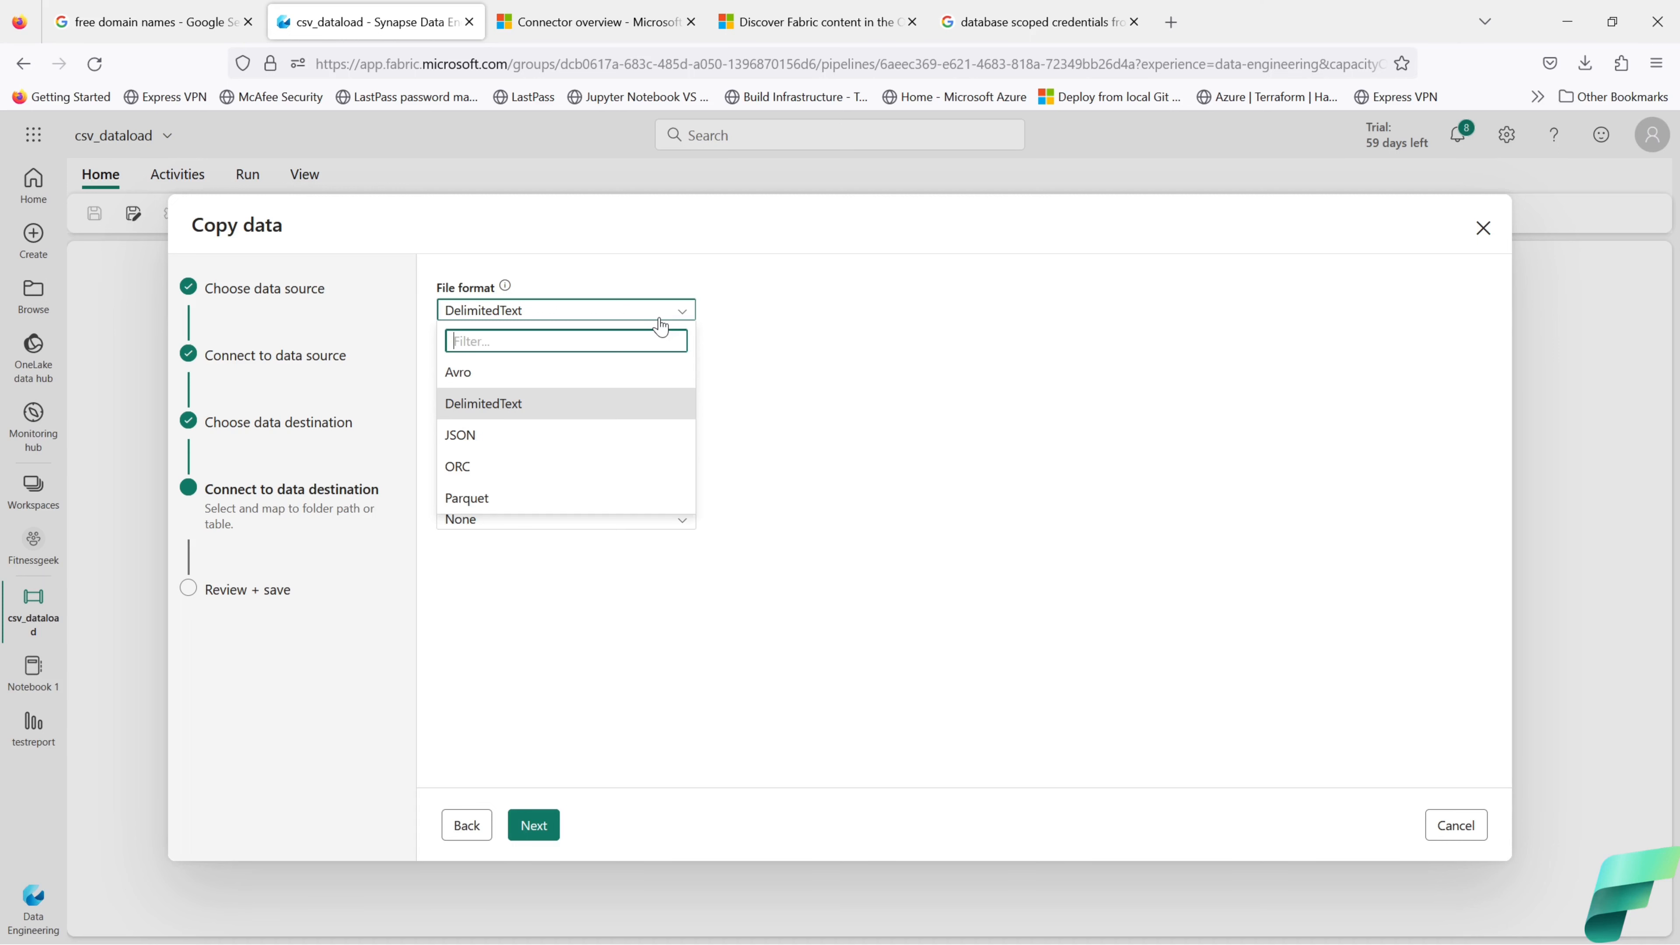
left_click(819, 333)
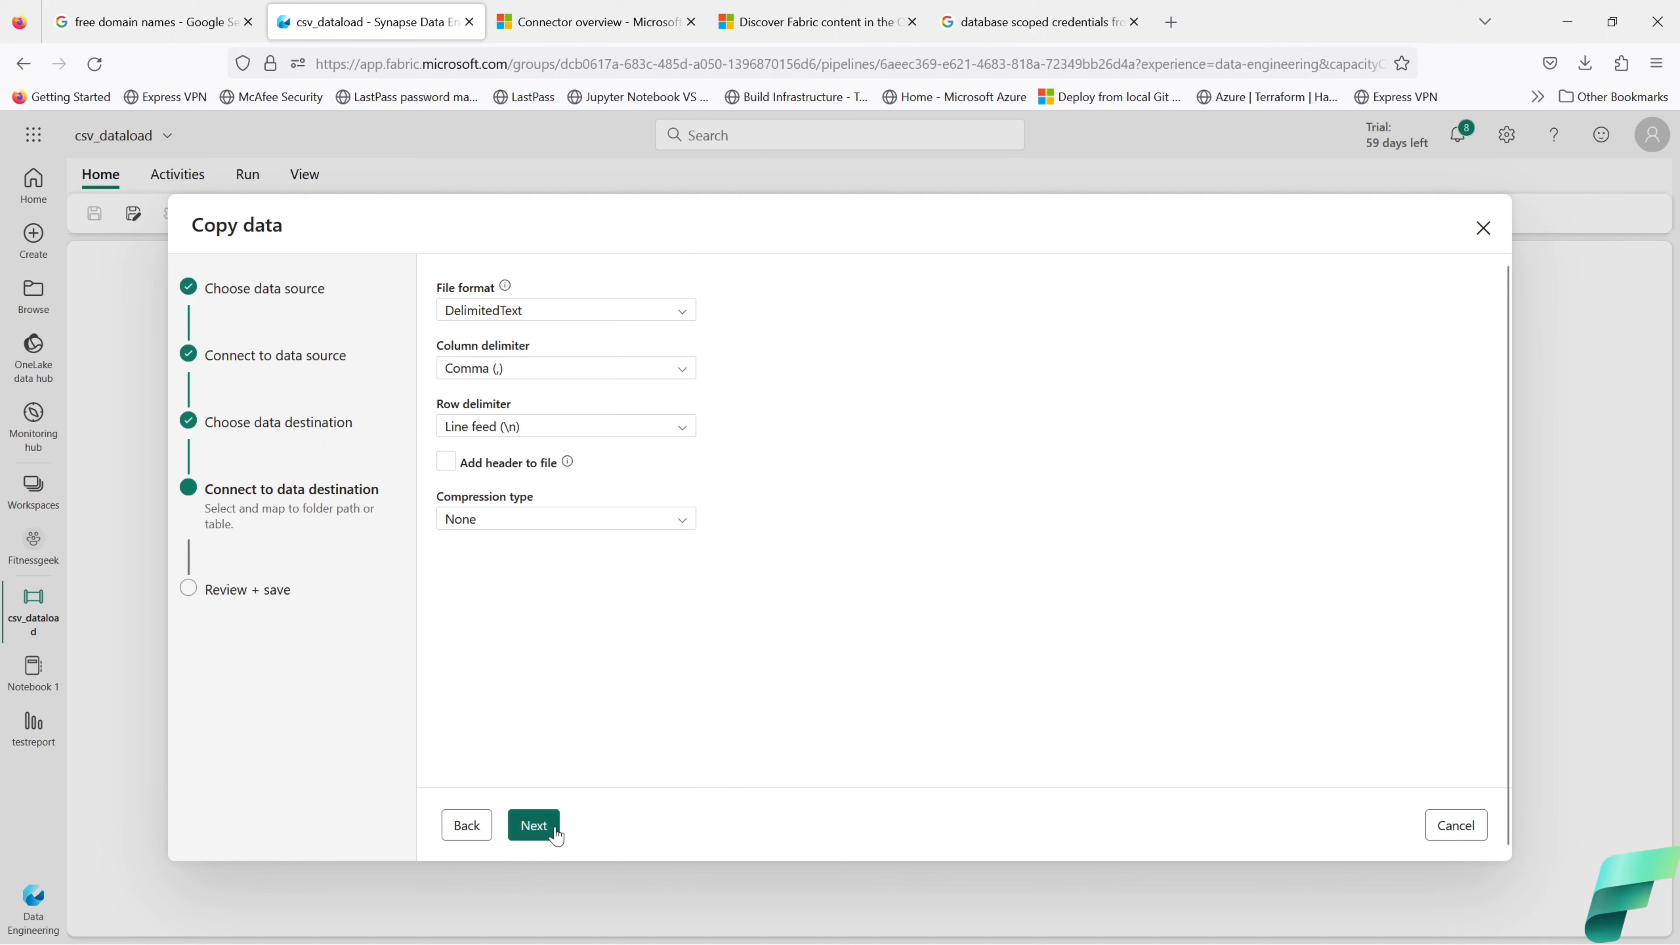
left_click(534, 825)
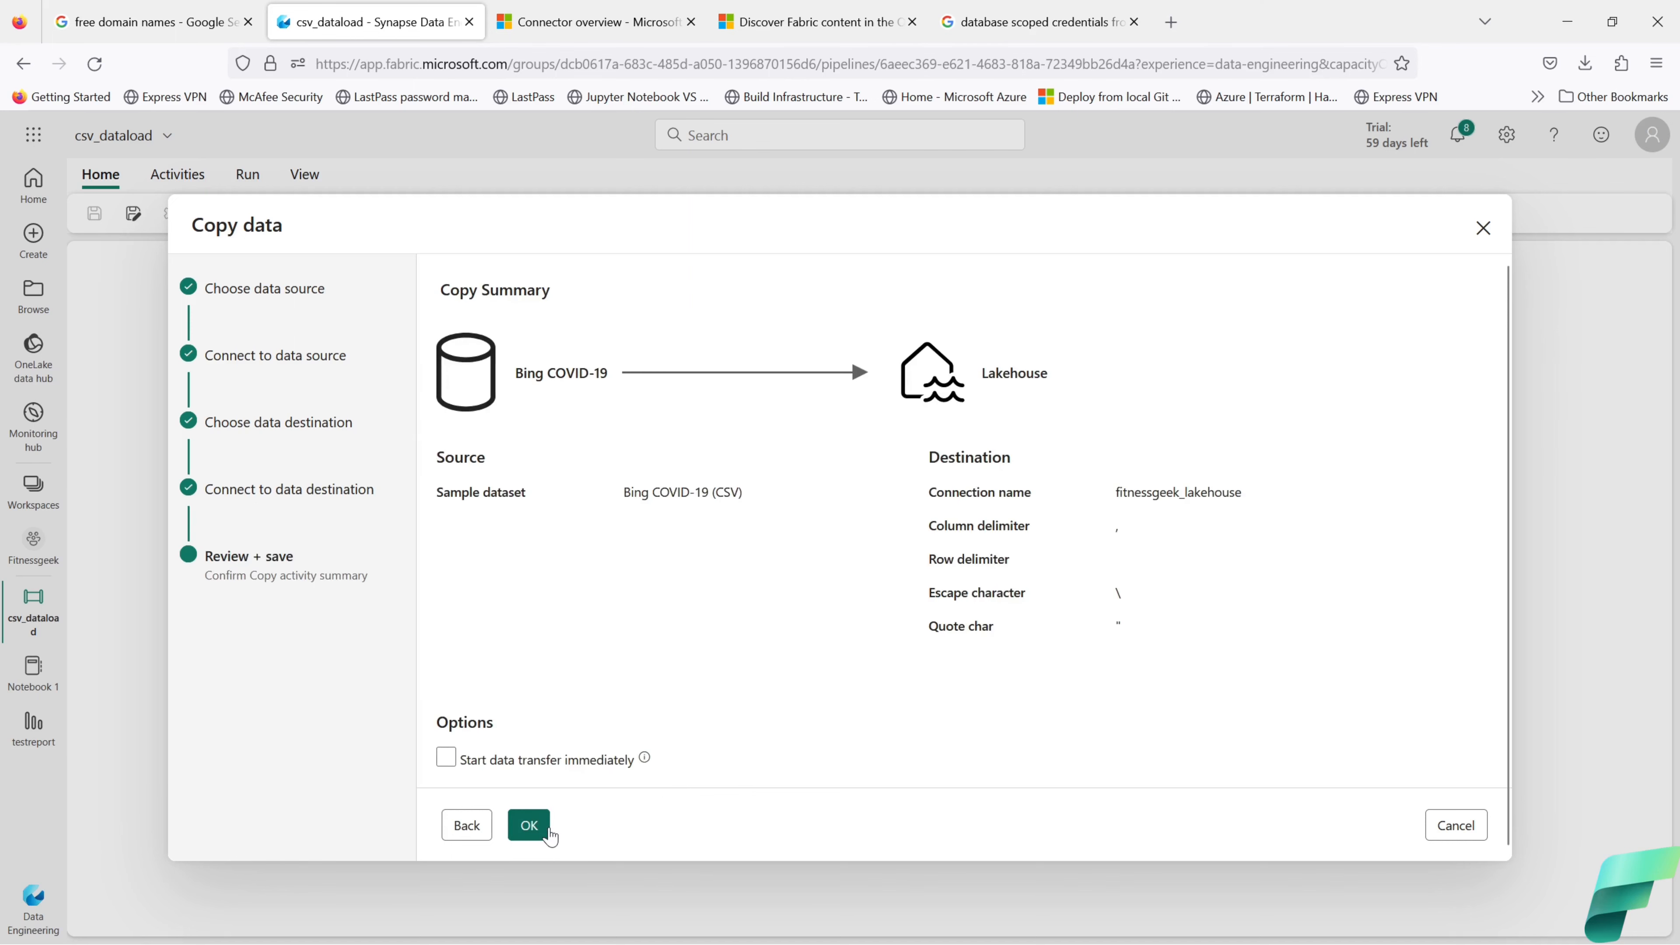
left_click(446, 756)
Step: Save and run csv_dataload, then confirm in the run details that Copy_oz7 succeeded
left_click(551, 827)
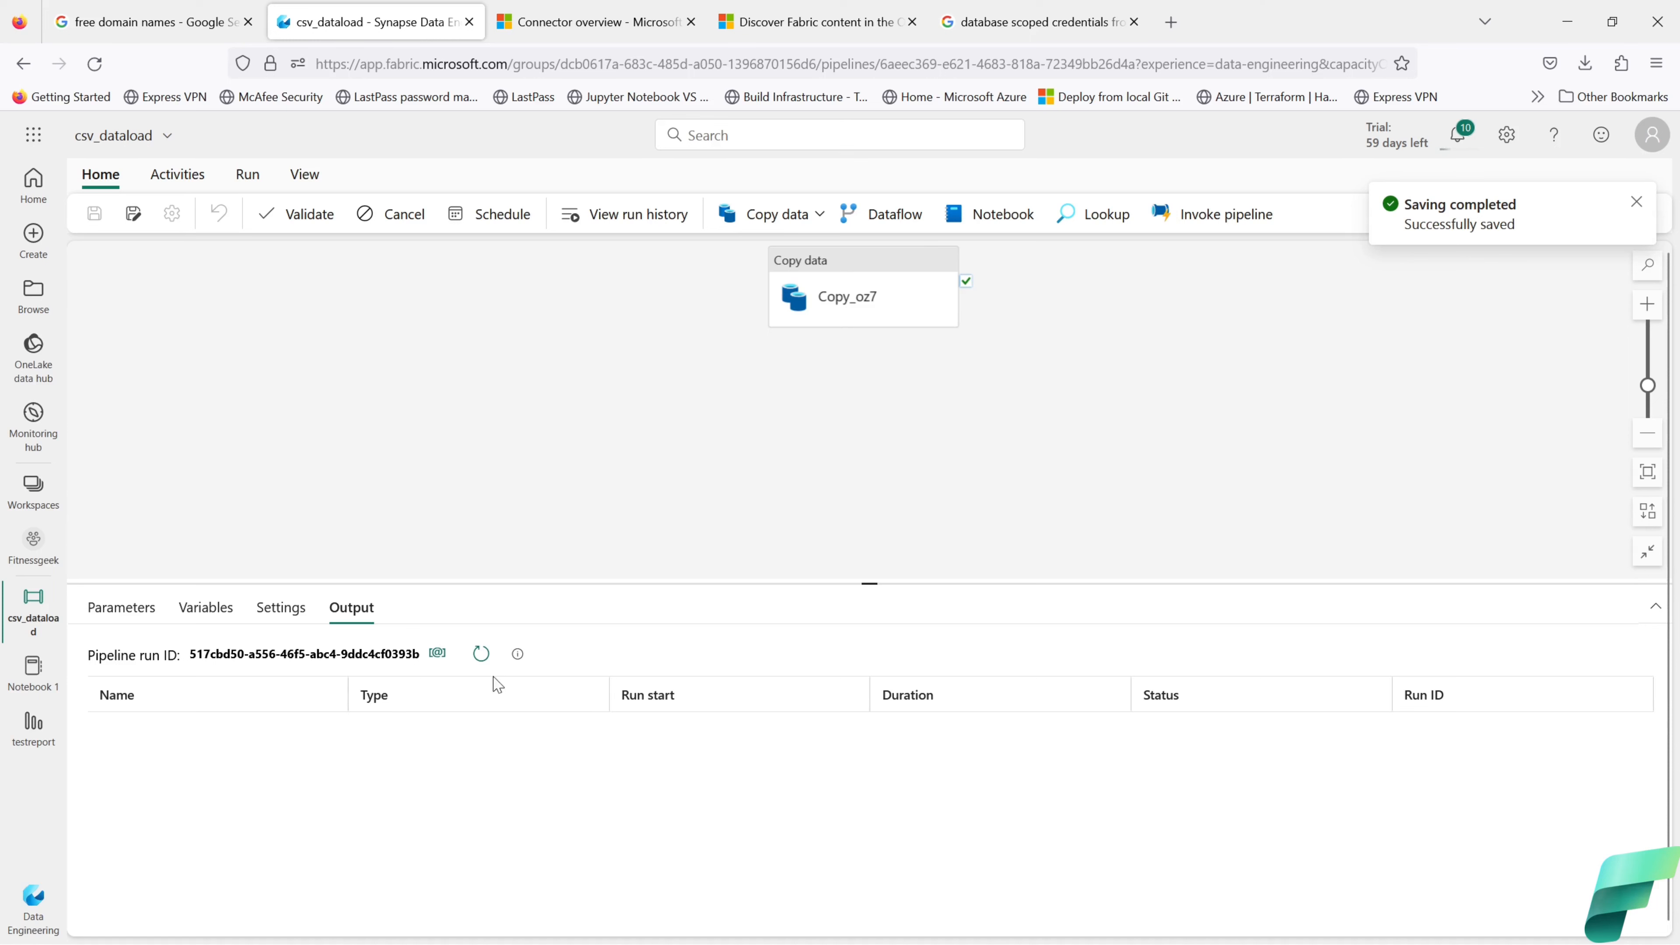
left_click(481, 654)
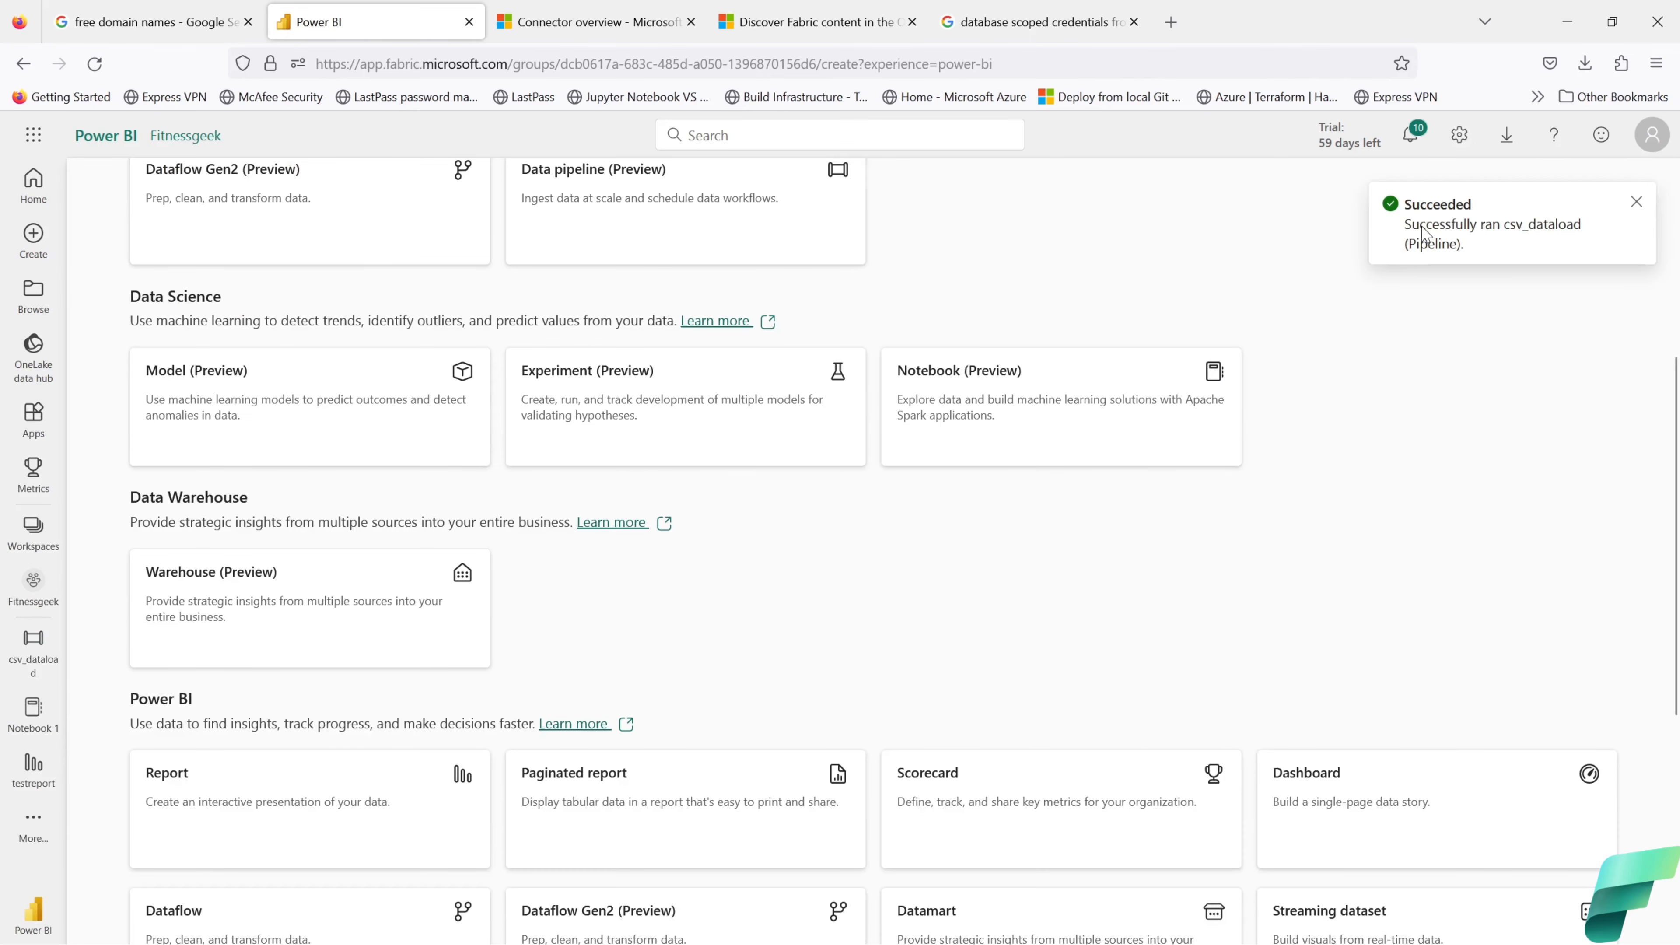
left_click(1413, 139)
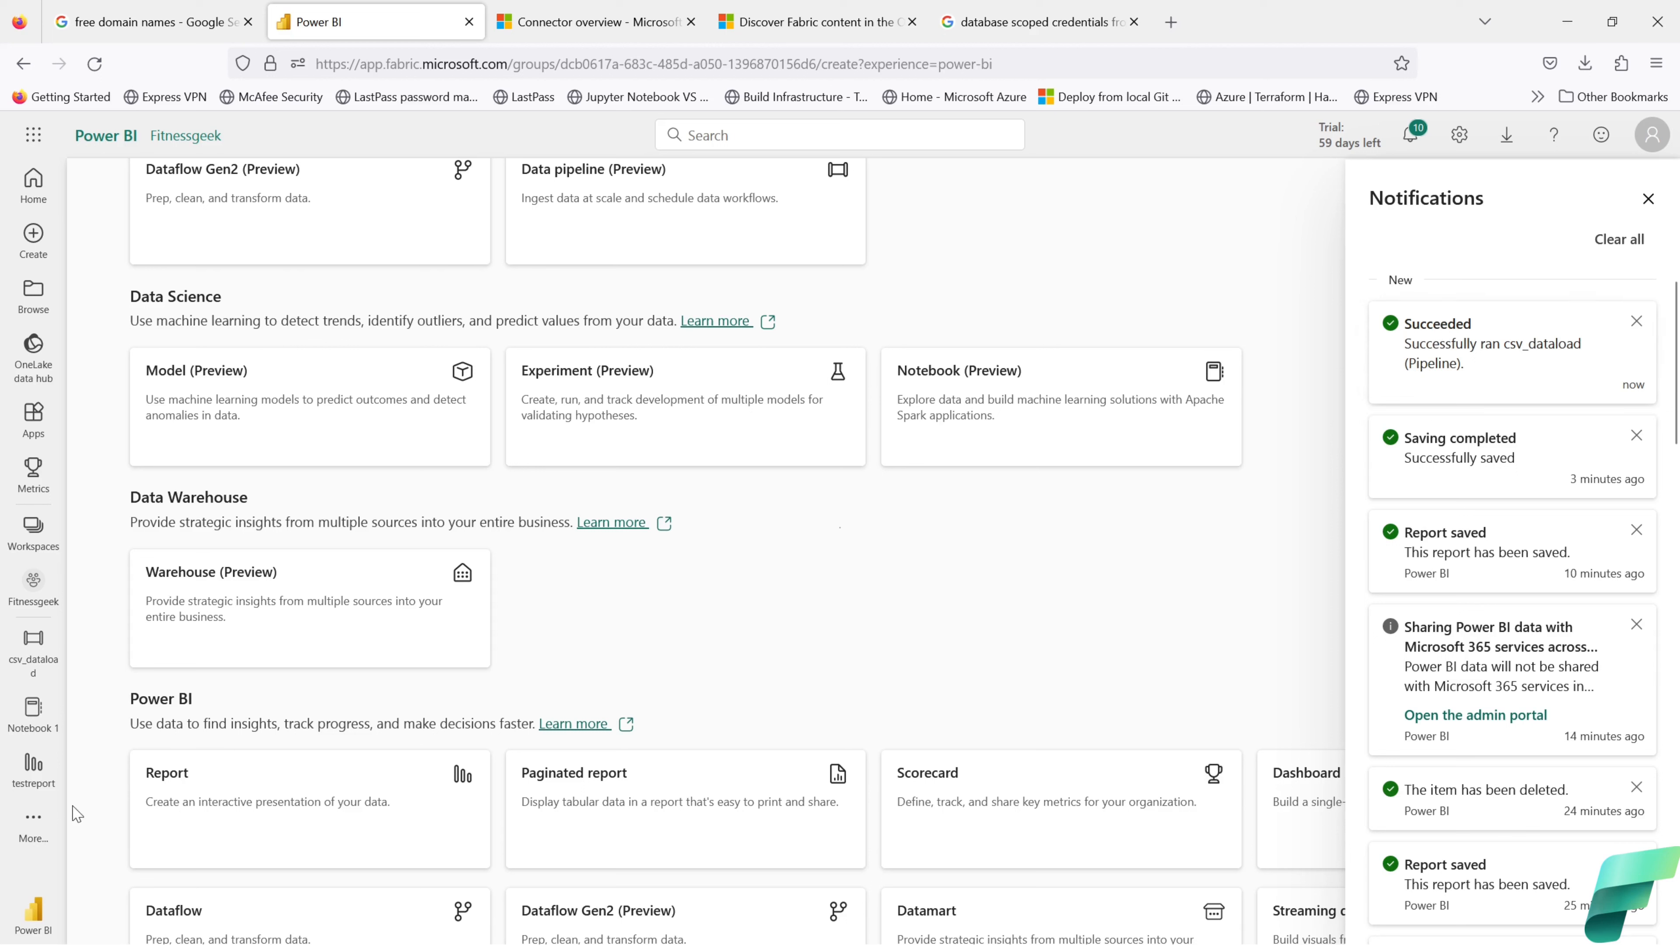
key("Escape")
left_click(33, 657)
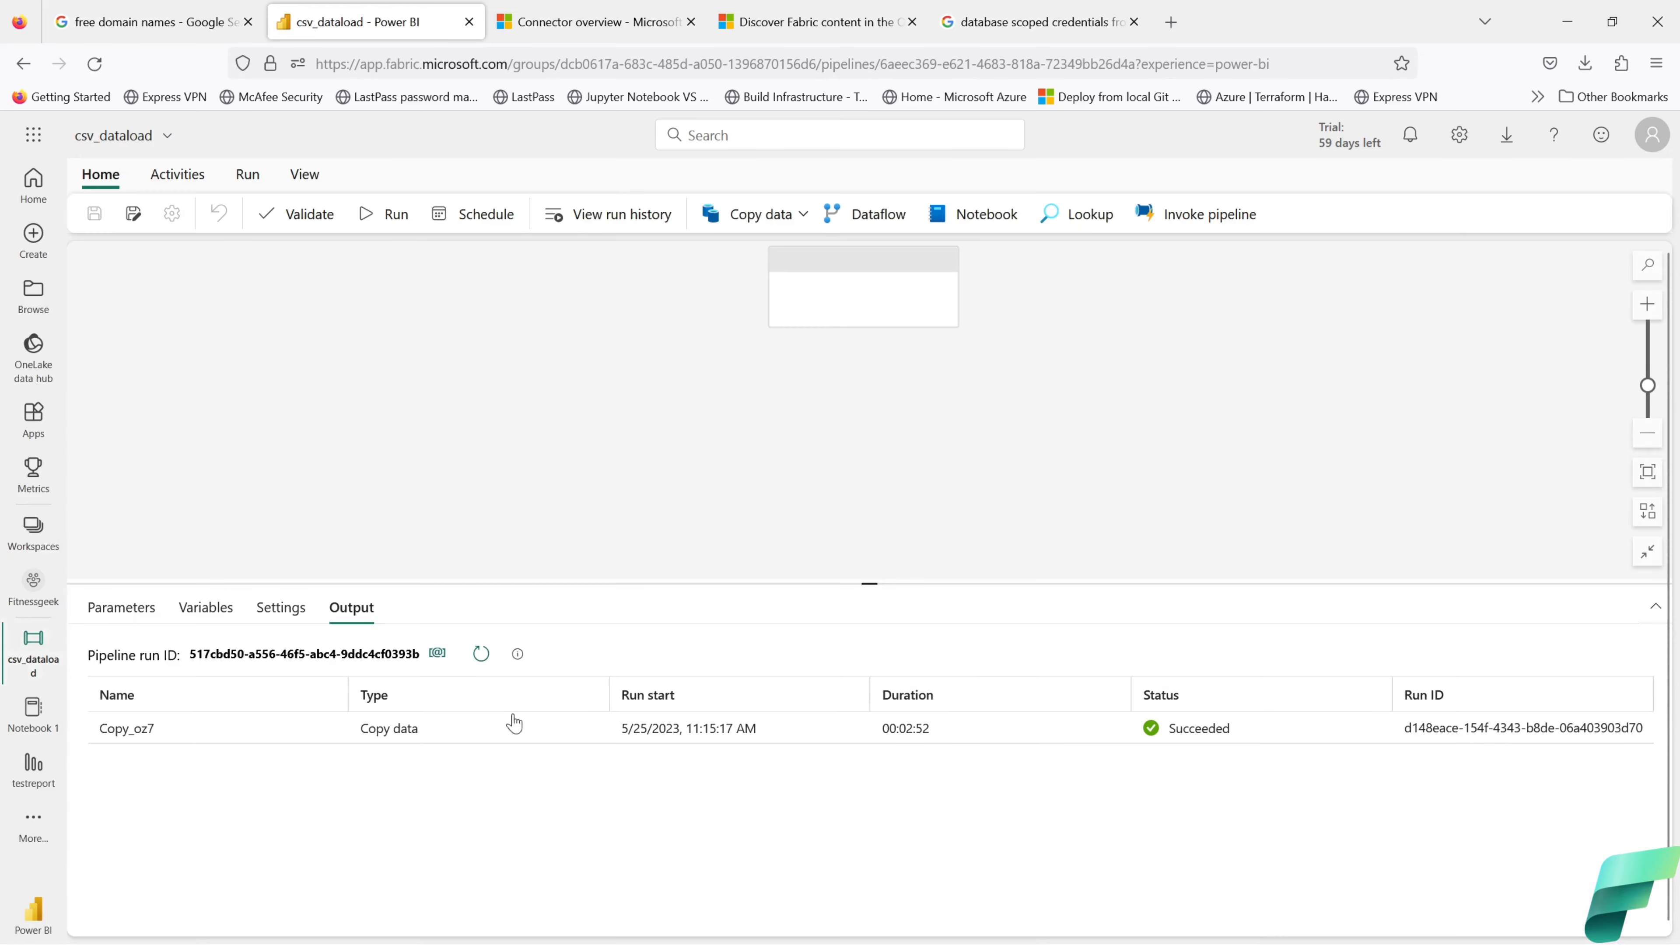
left_click(333, 728)
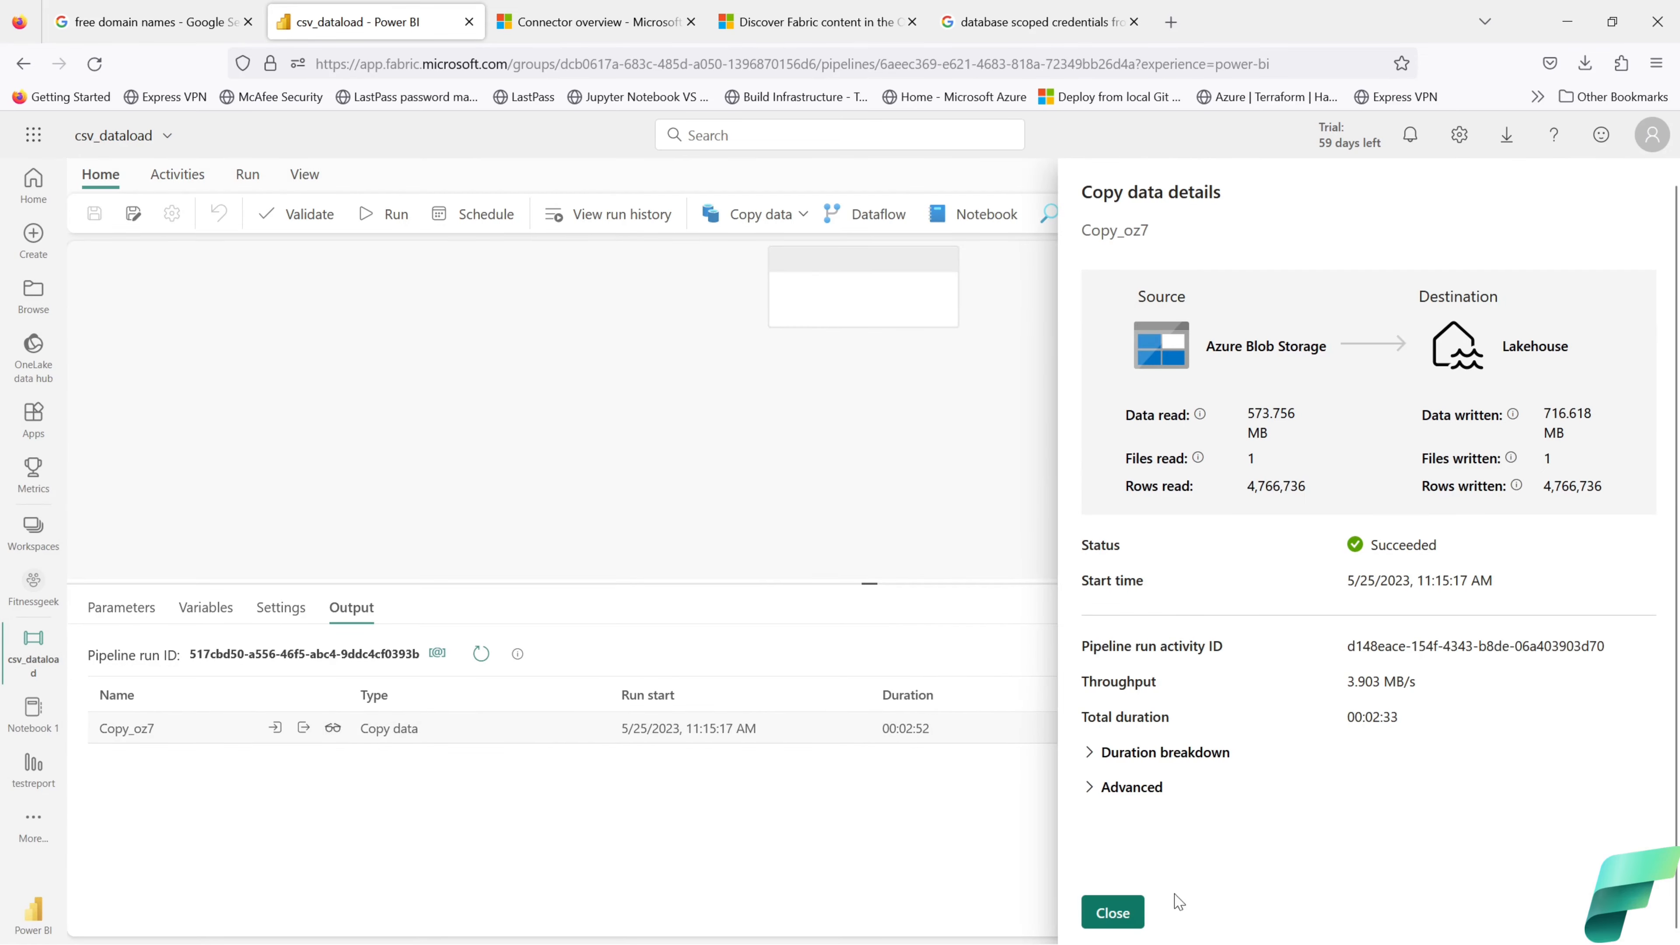
left_click(1117, 917)
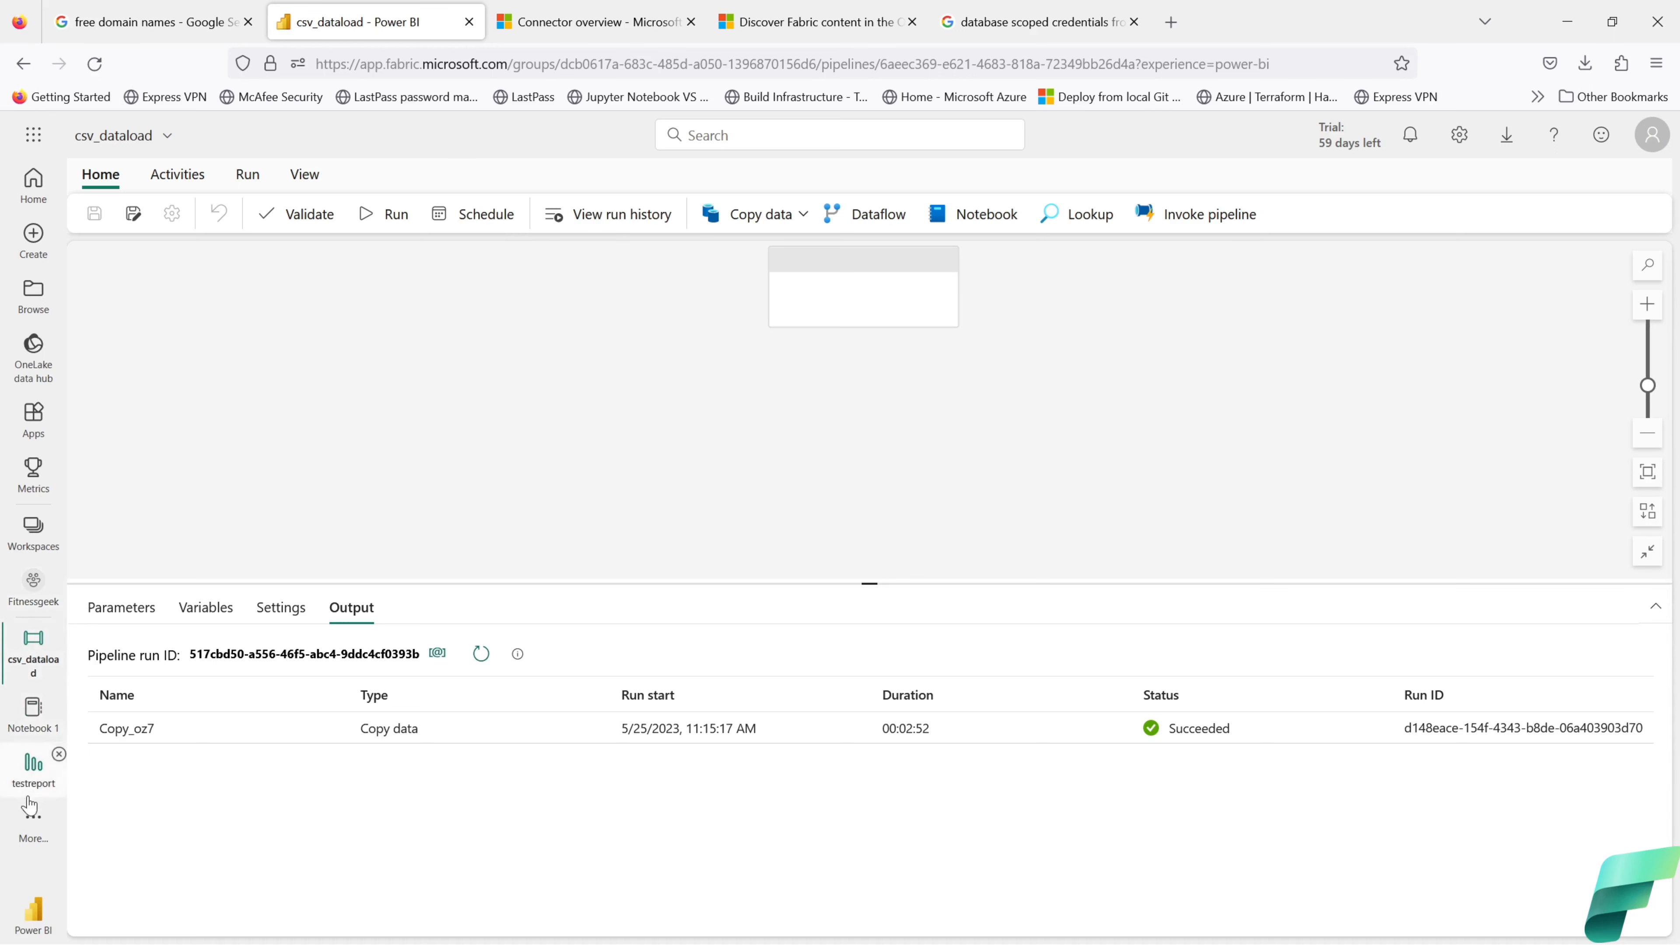
left_click(30, 821)
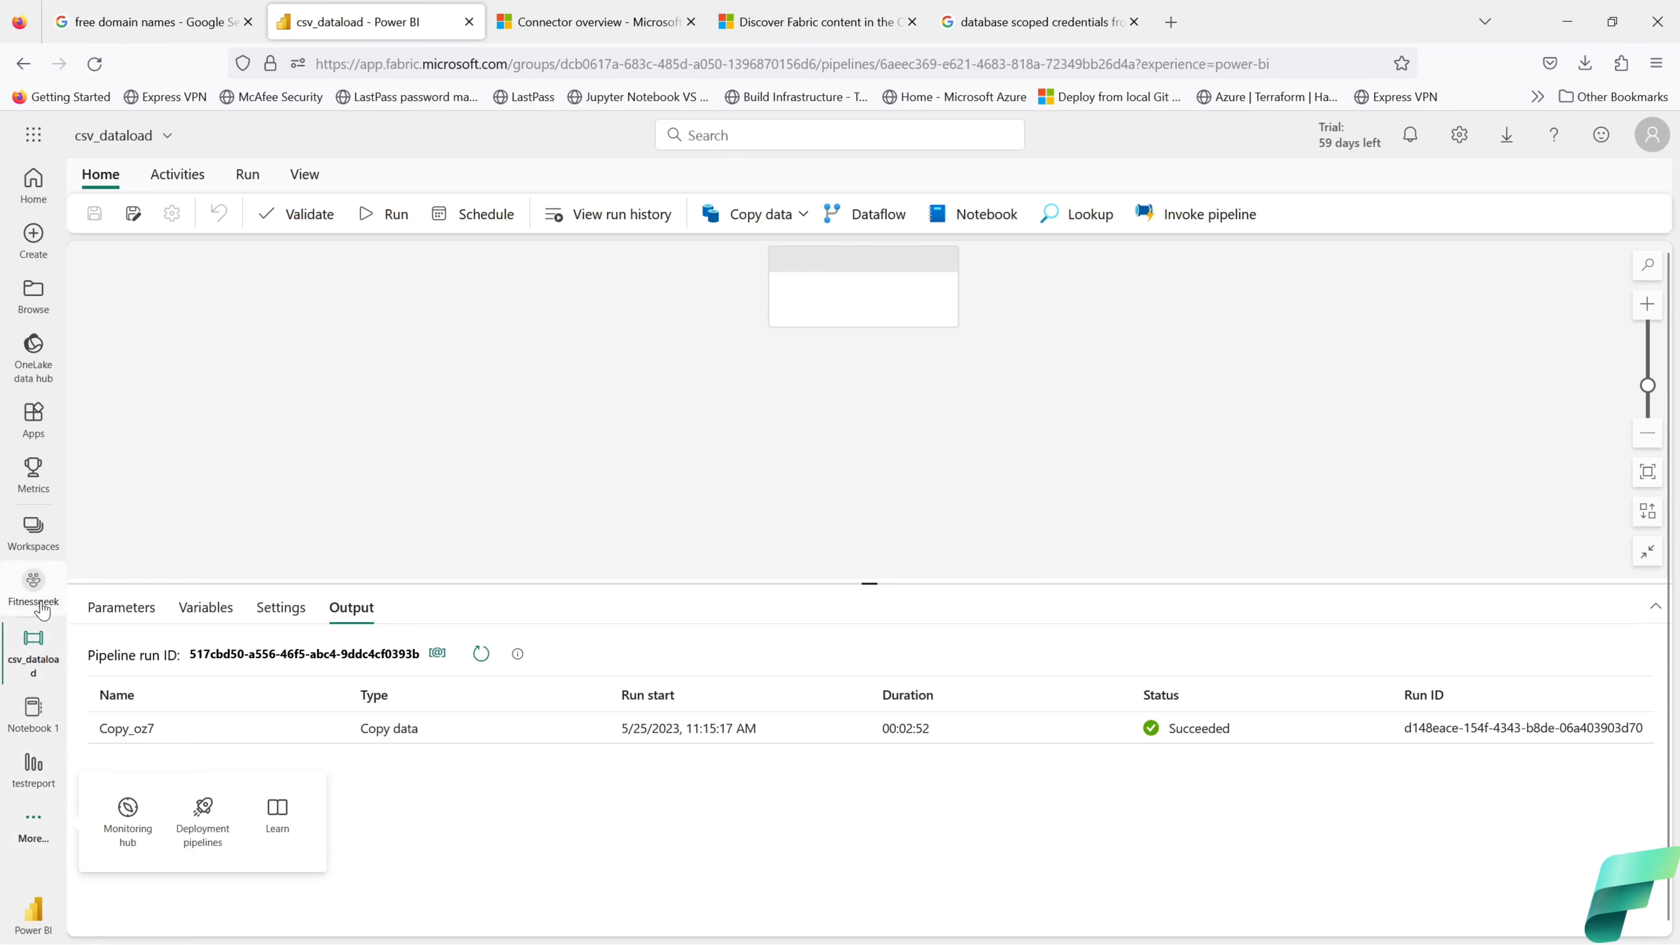
Step: Open fitnessgeek_lakehouse from the OneLake data hub and refresh its Files folder
left_click(34, 372)
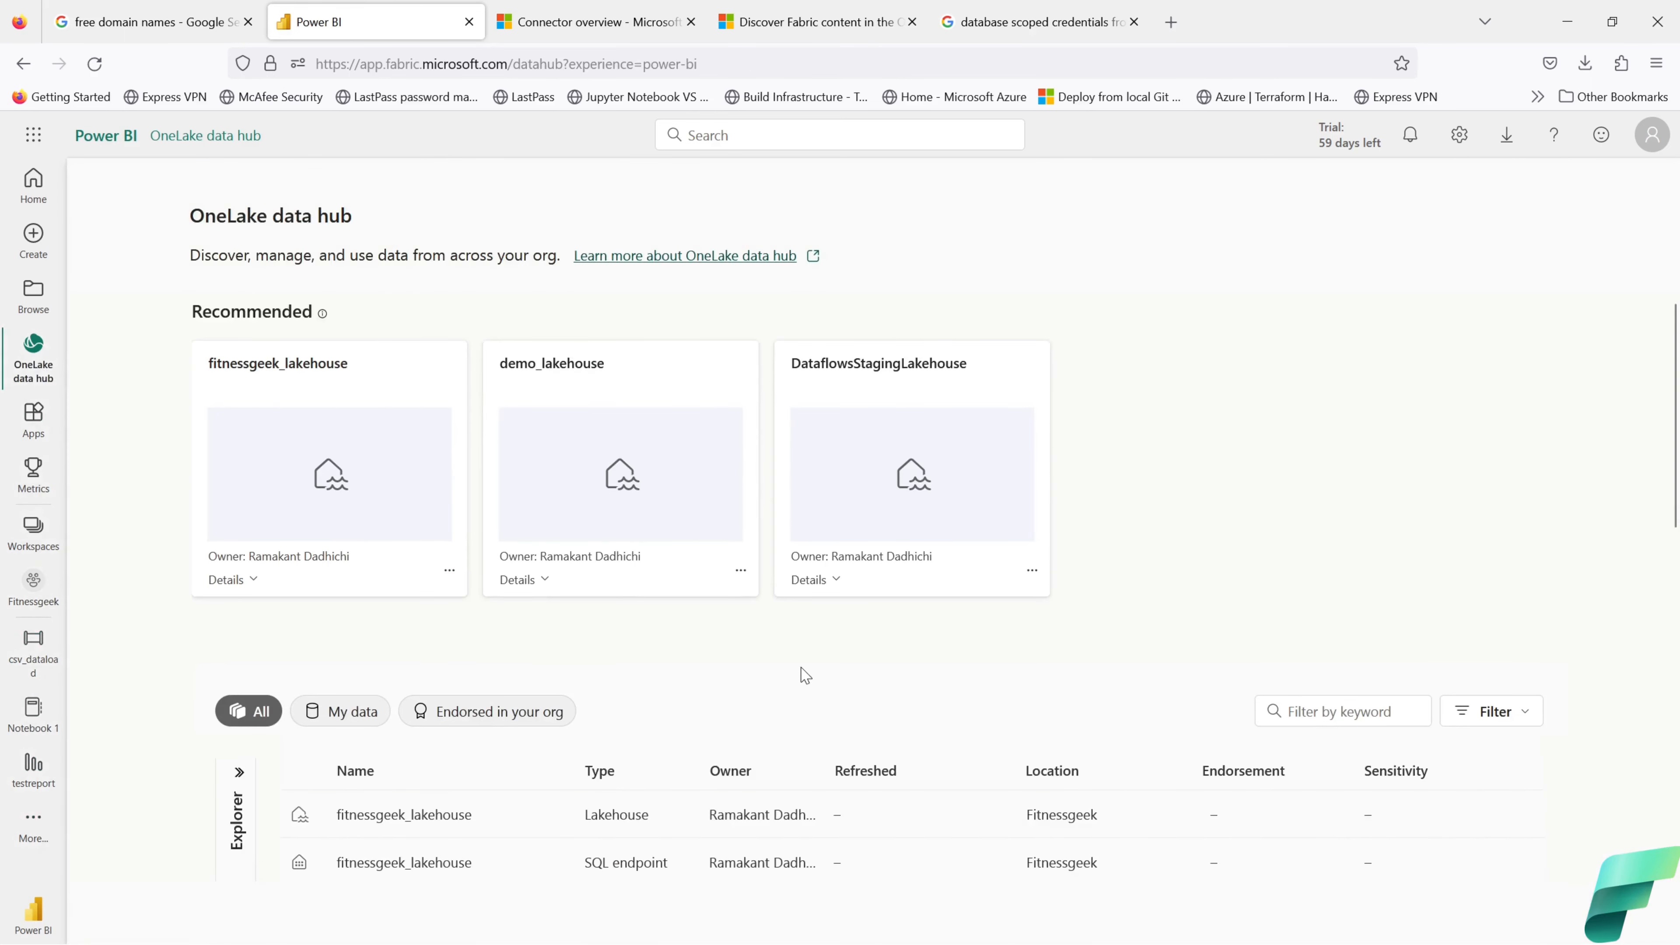
left_click(325, 364)
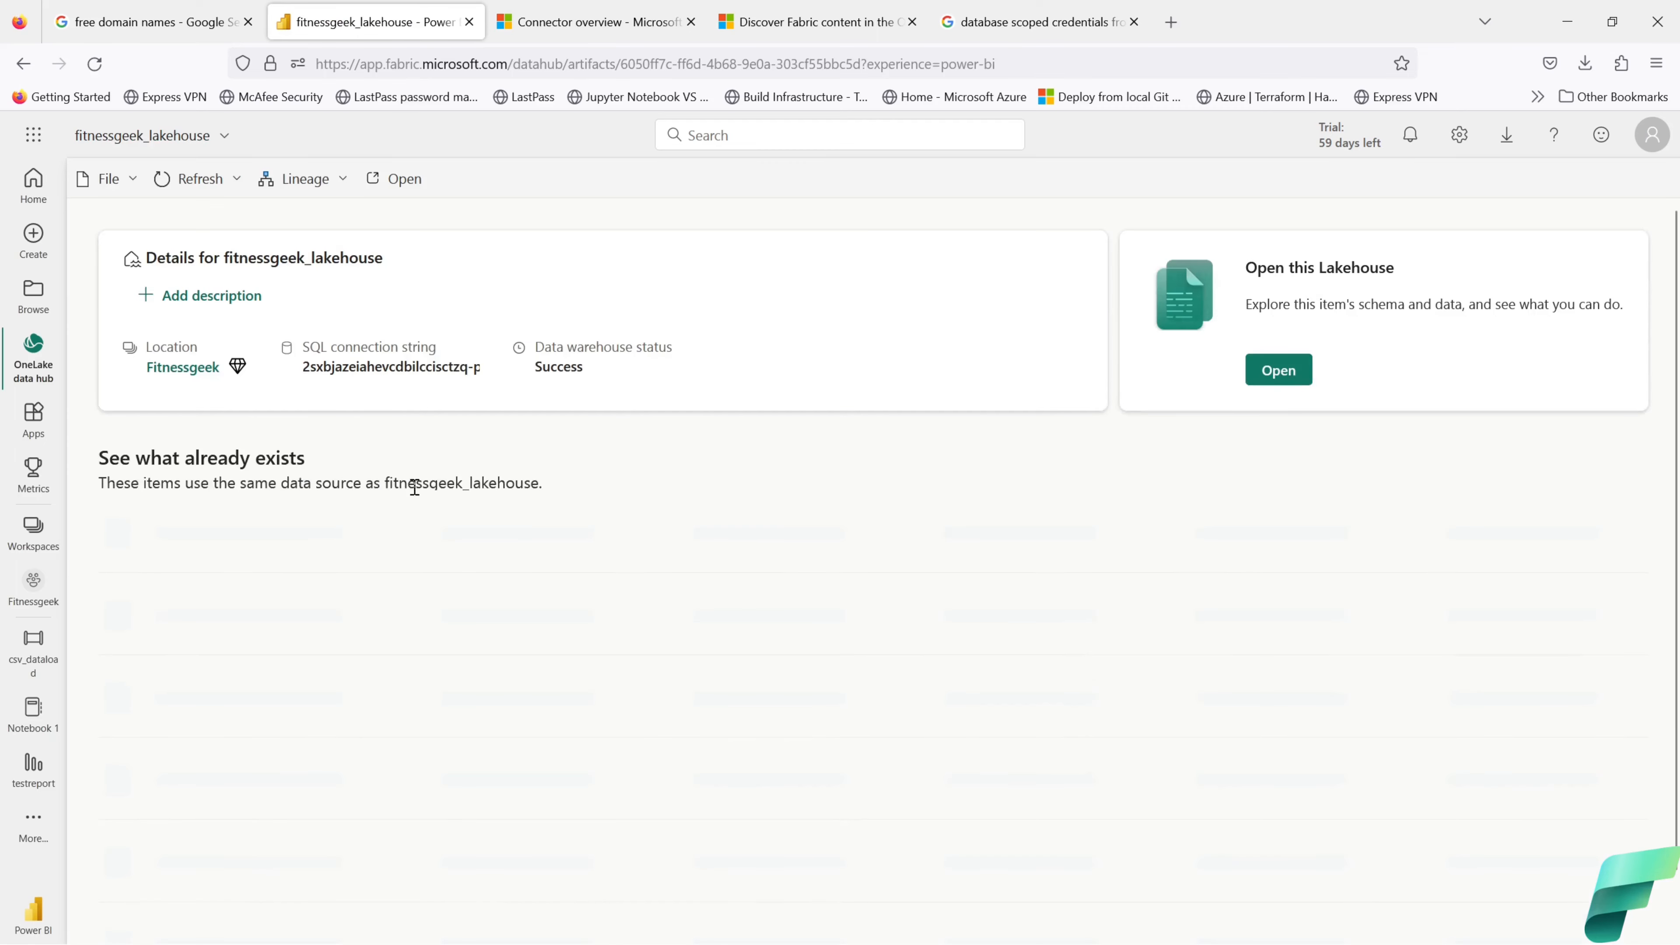
left_click(1279, 371)
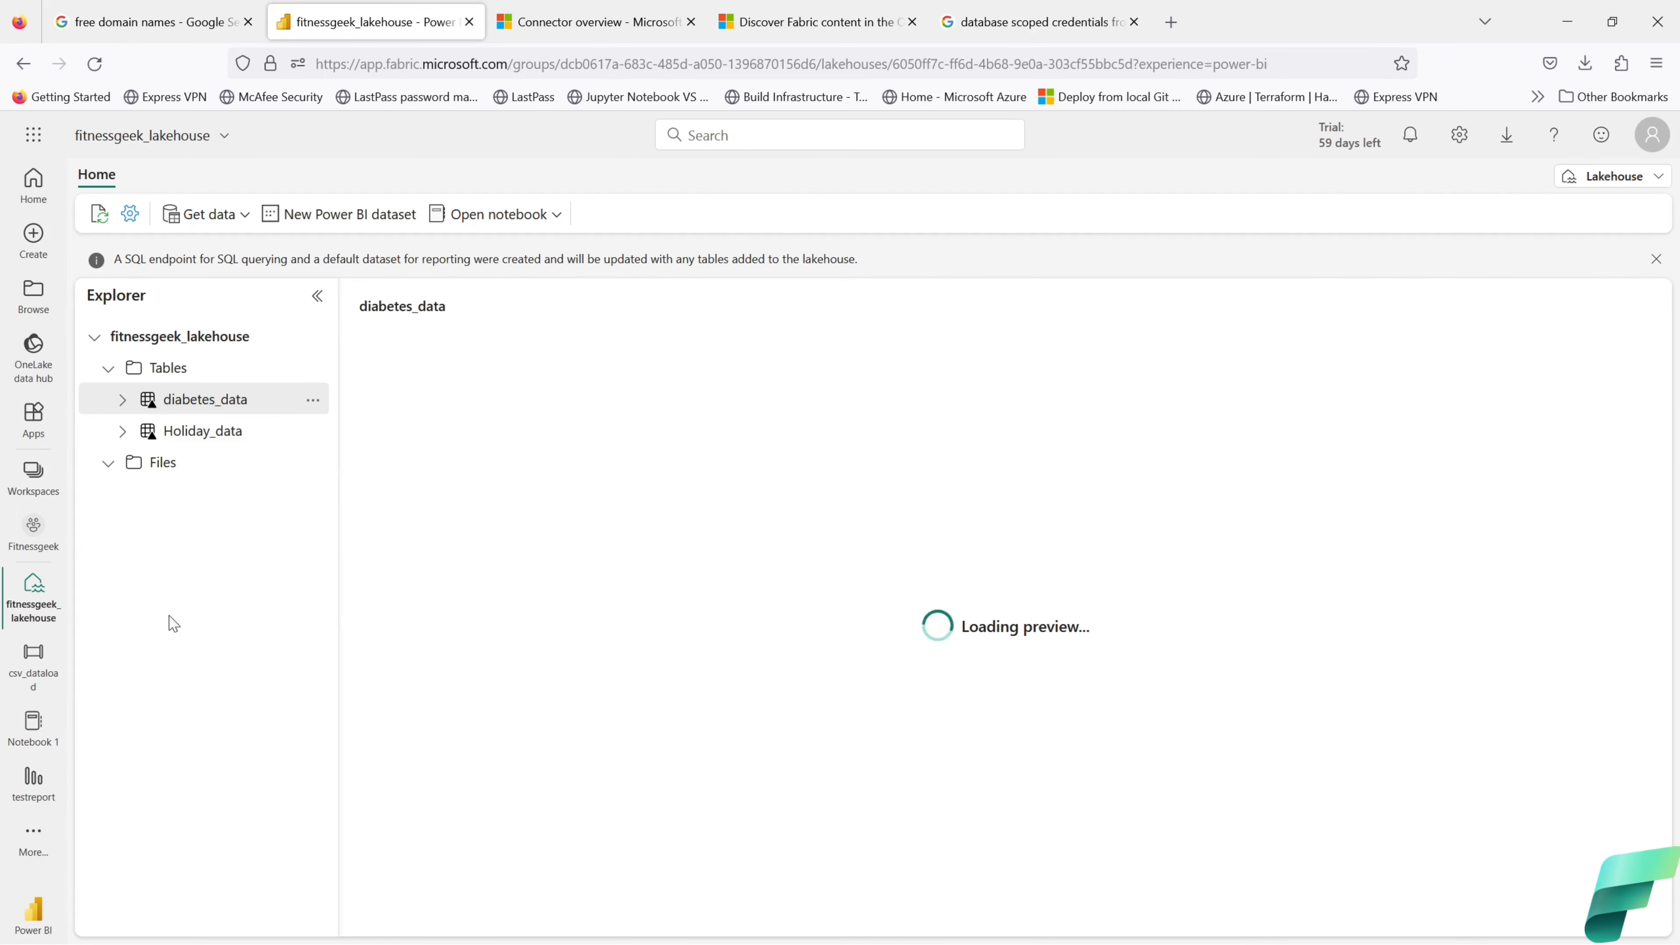
left_click(109, 465)
left_click(109, 472)
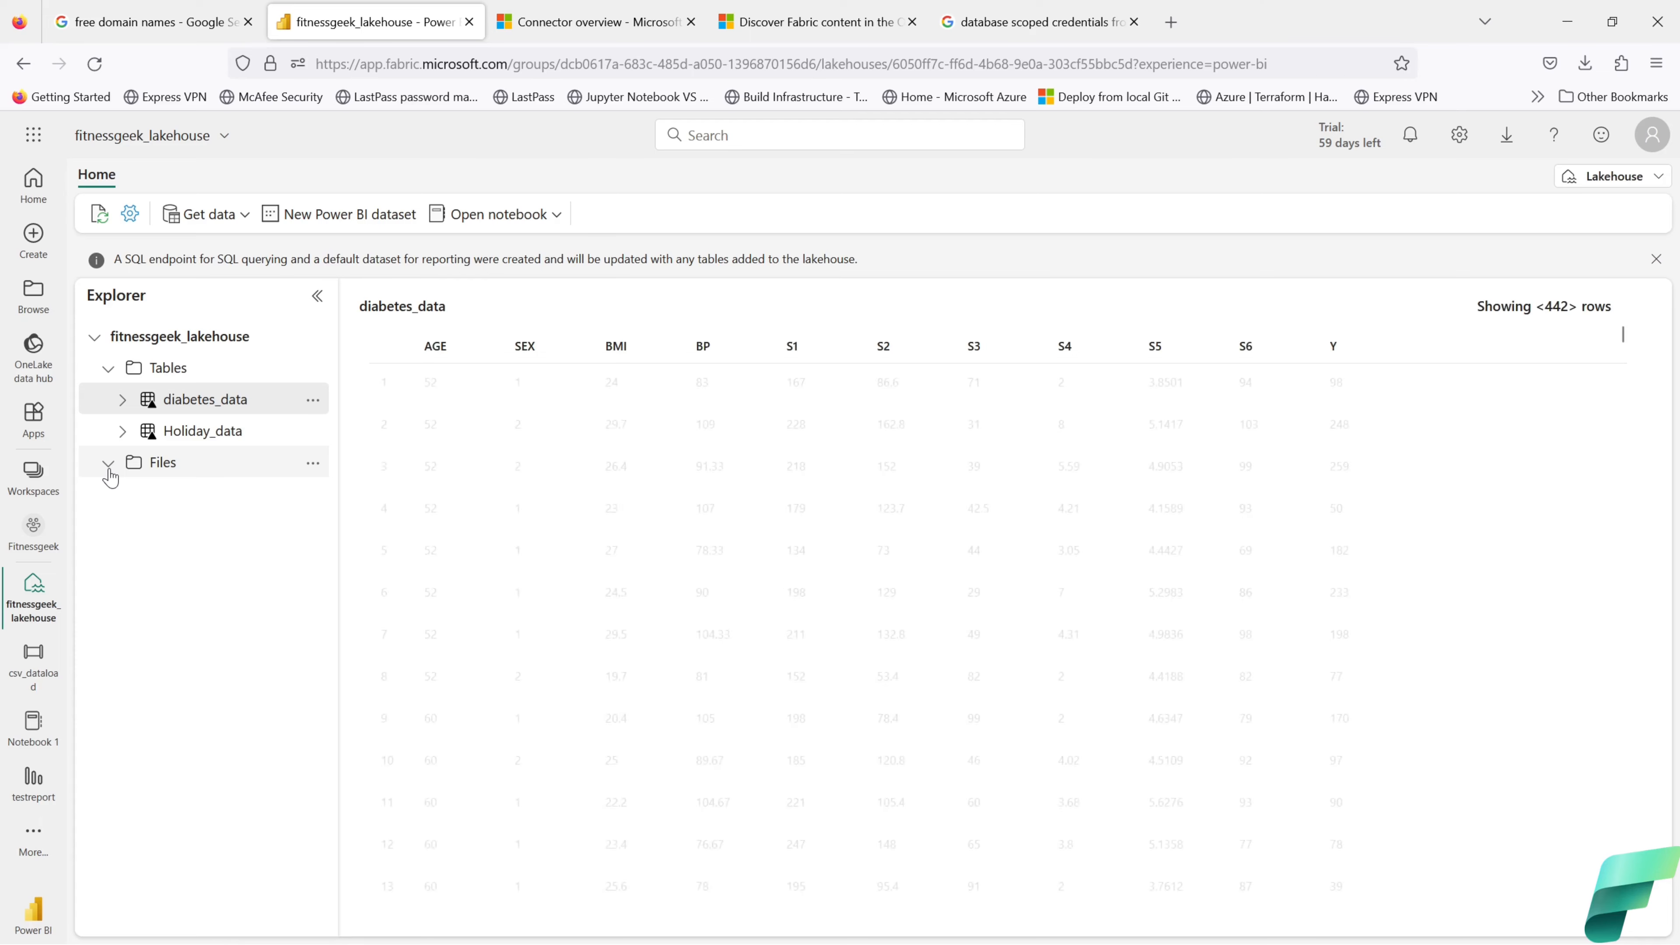
left_click(109, 471)
left_click(310, 466)
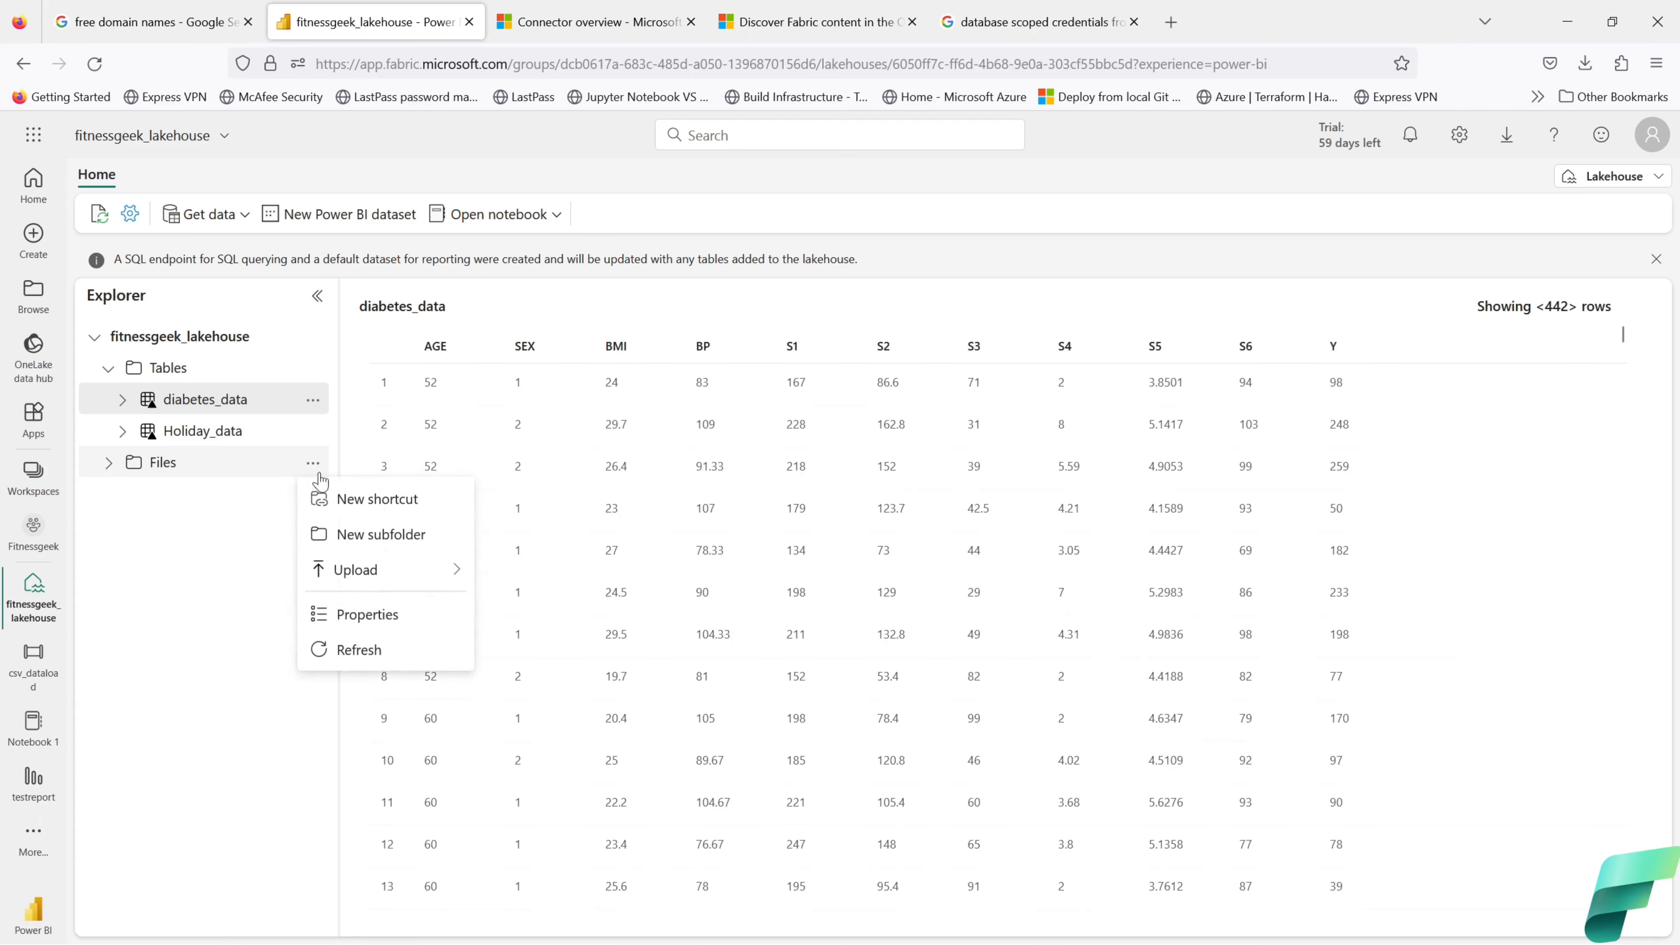
left_click(359, 649)
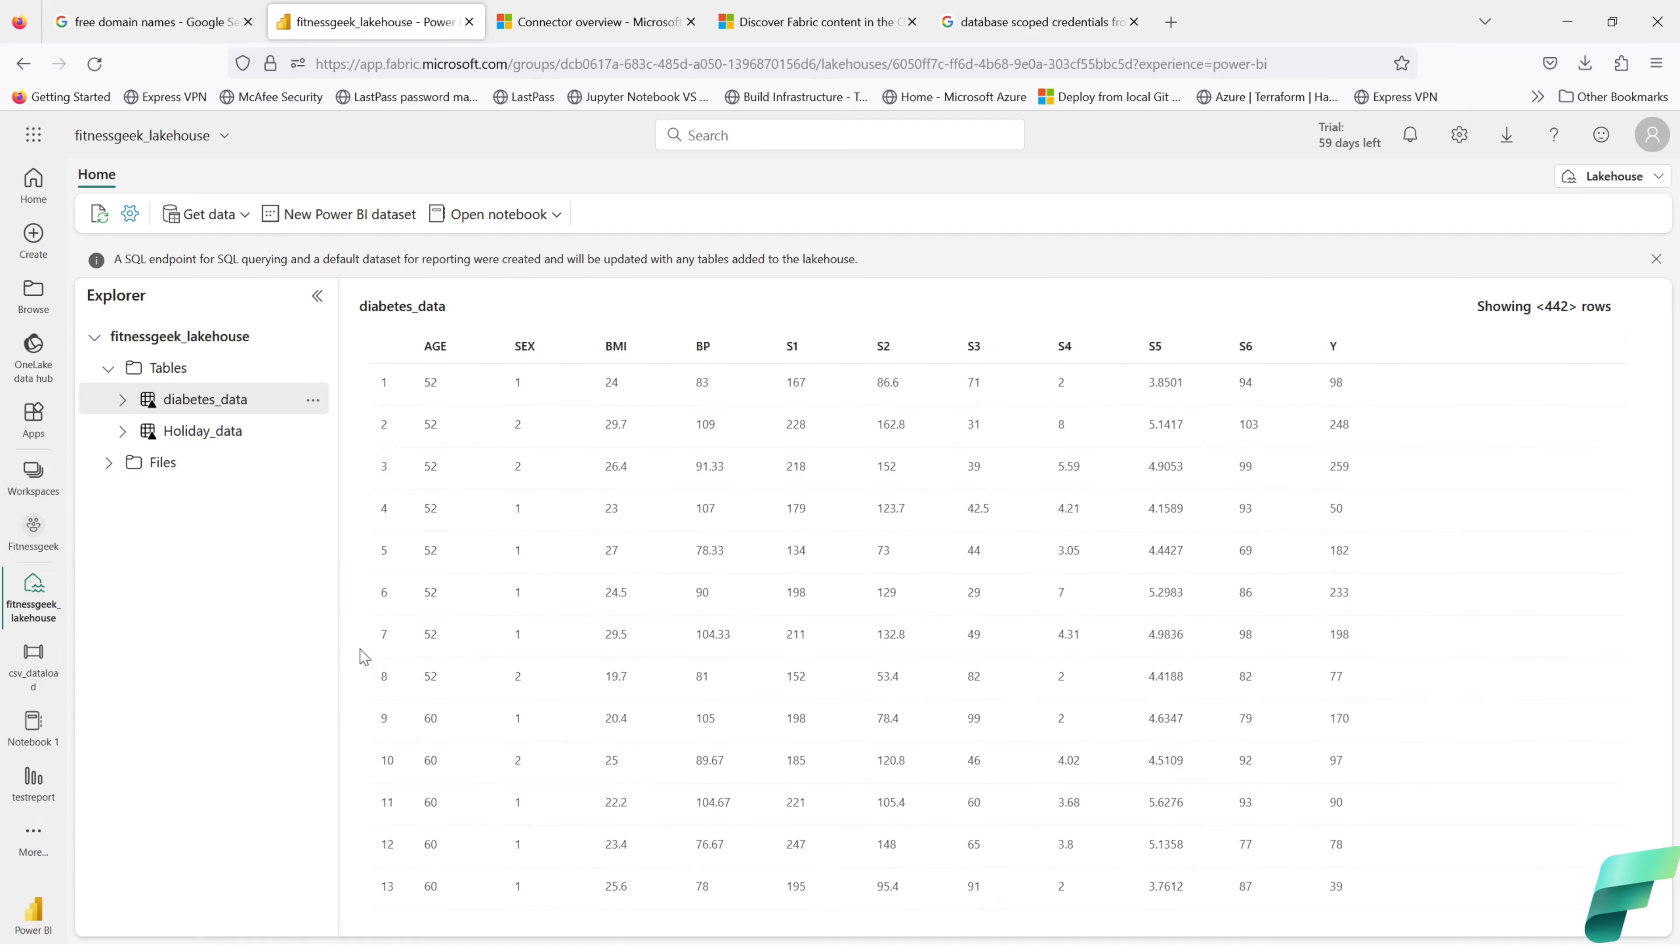
left_click(109, 471)
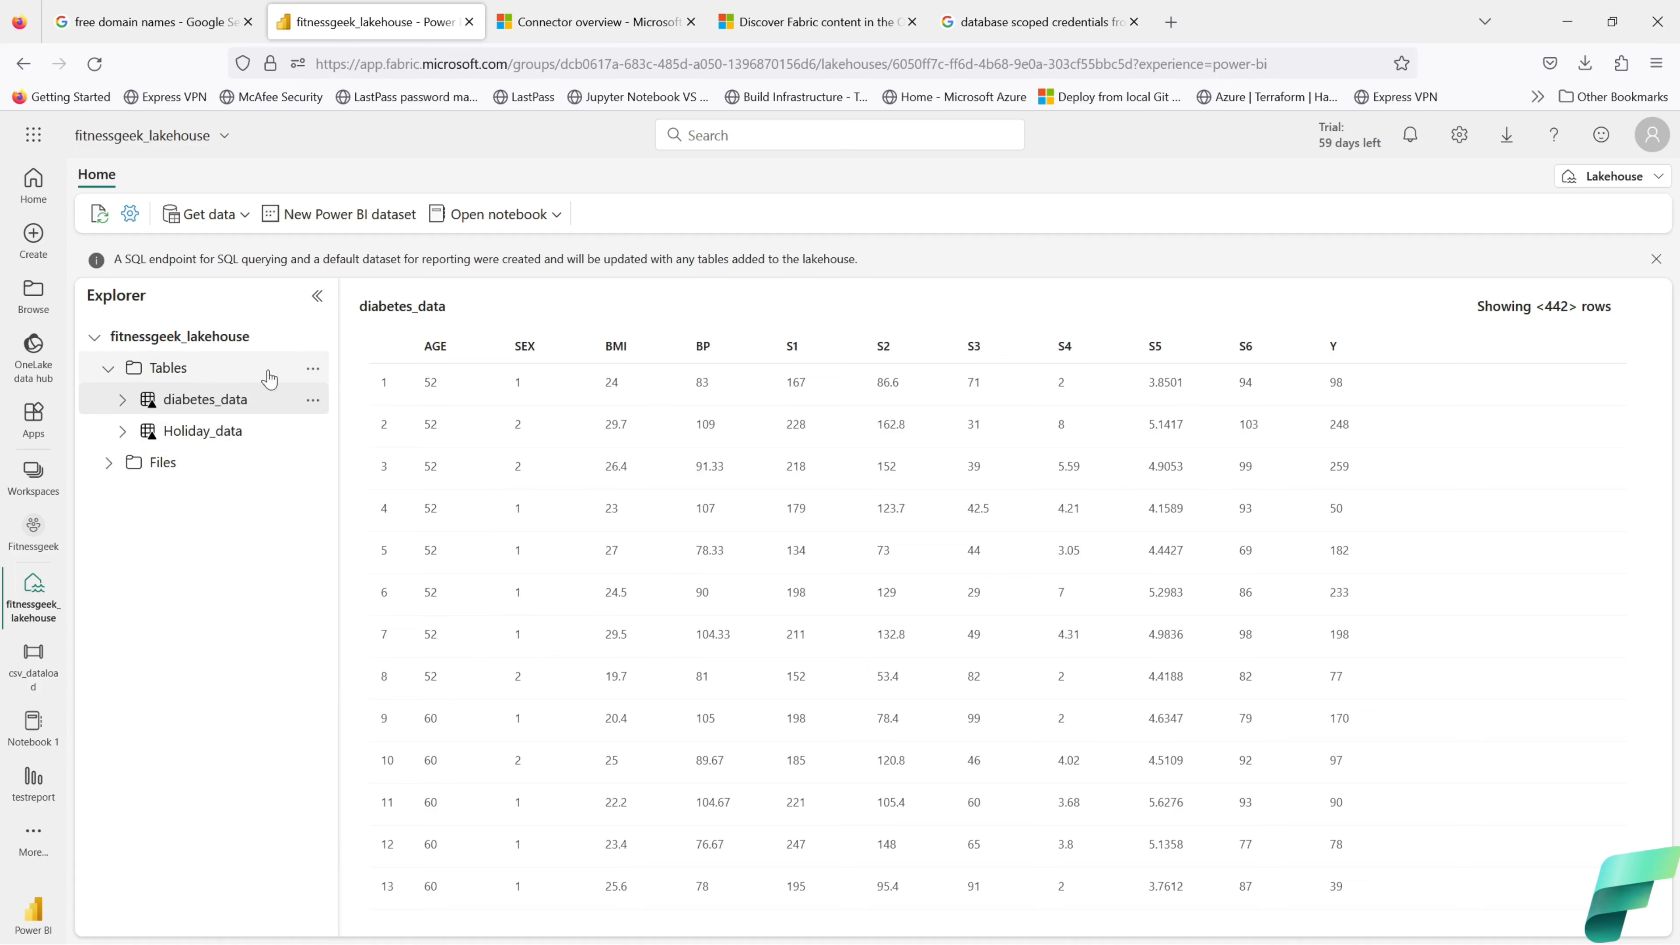
Step: Refresh the lakehouse Tables and Files again, then expand Files to show the new data
left_click(312, 368)
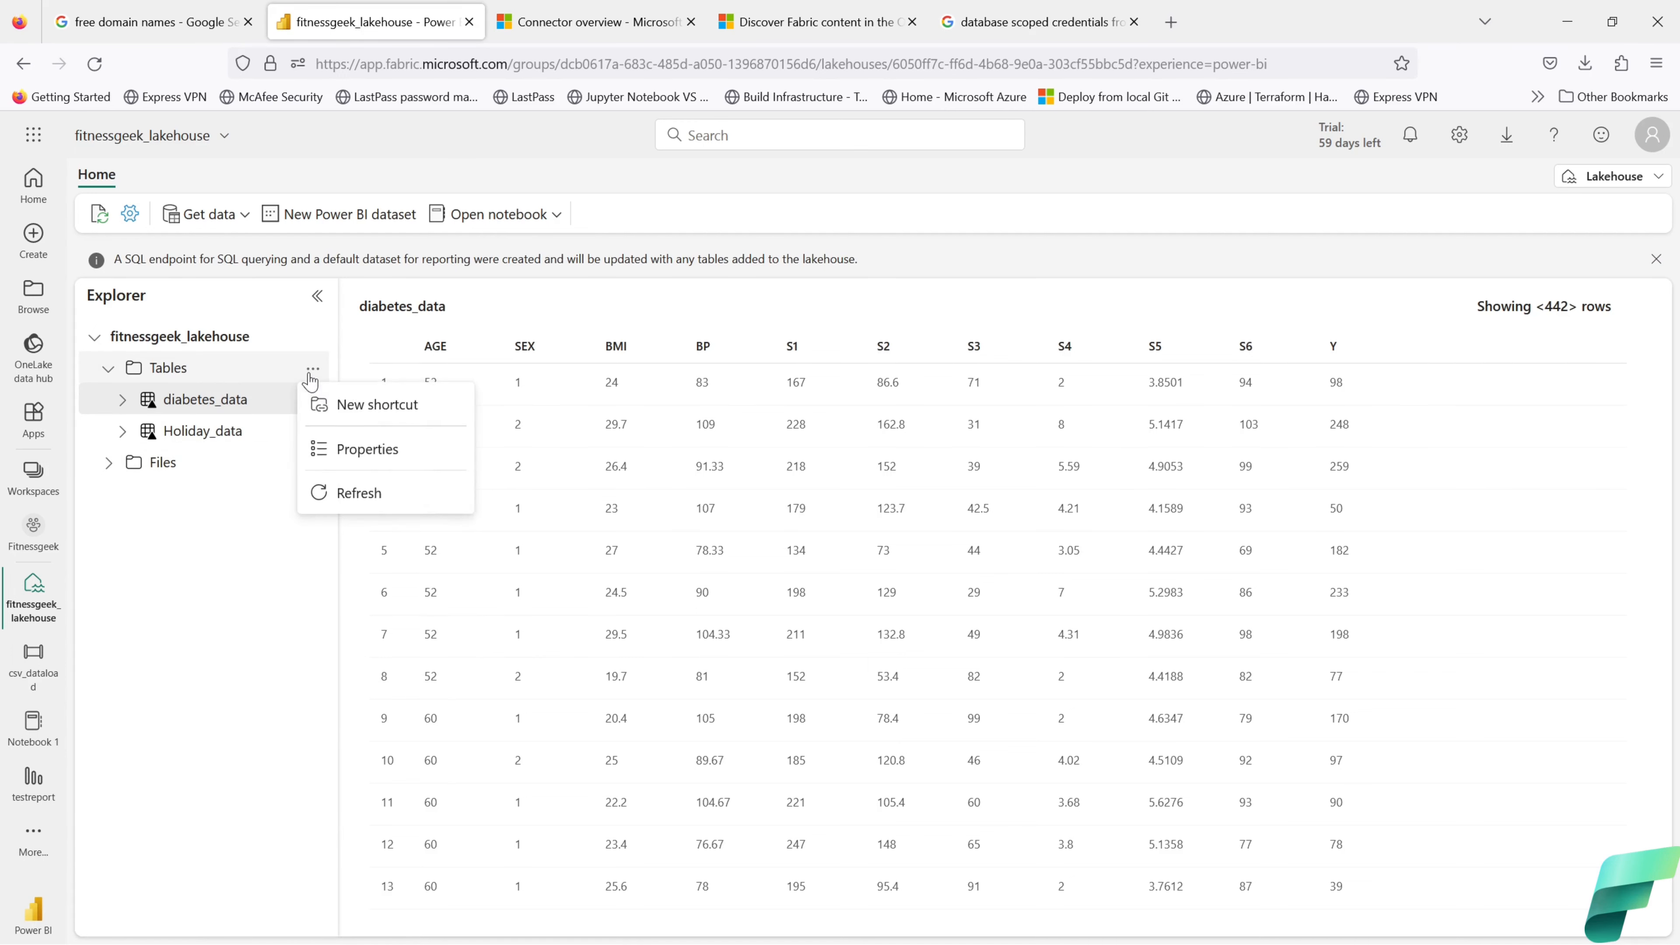
left_click(345, 507)
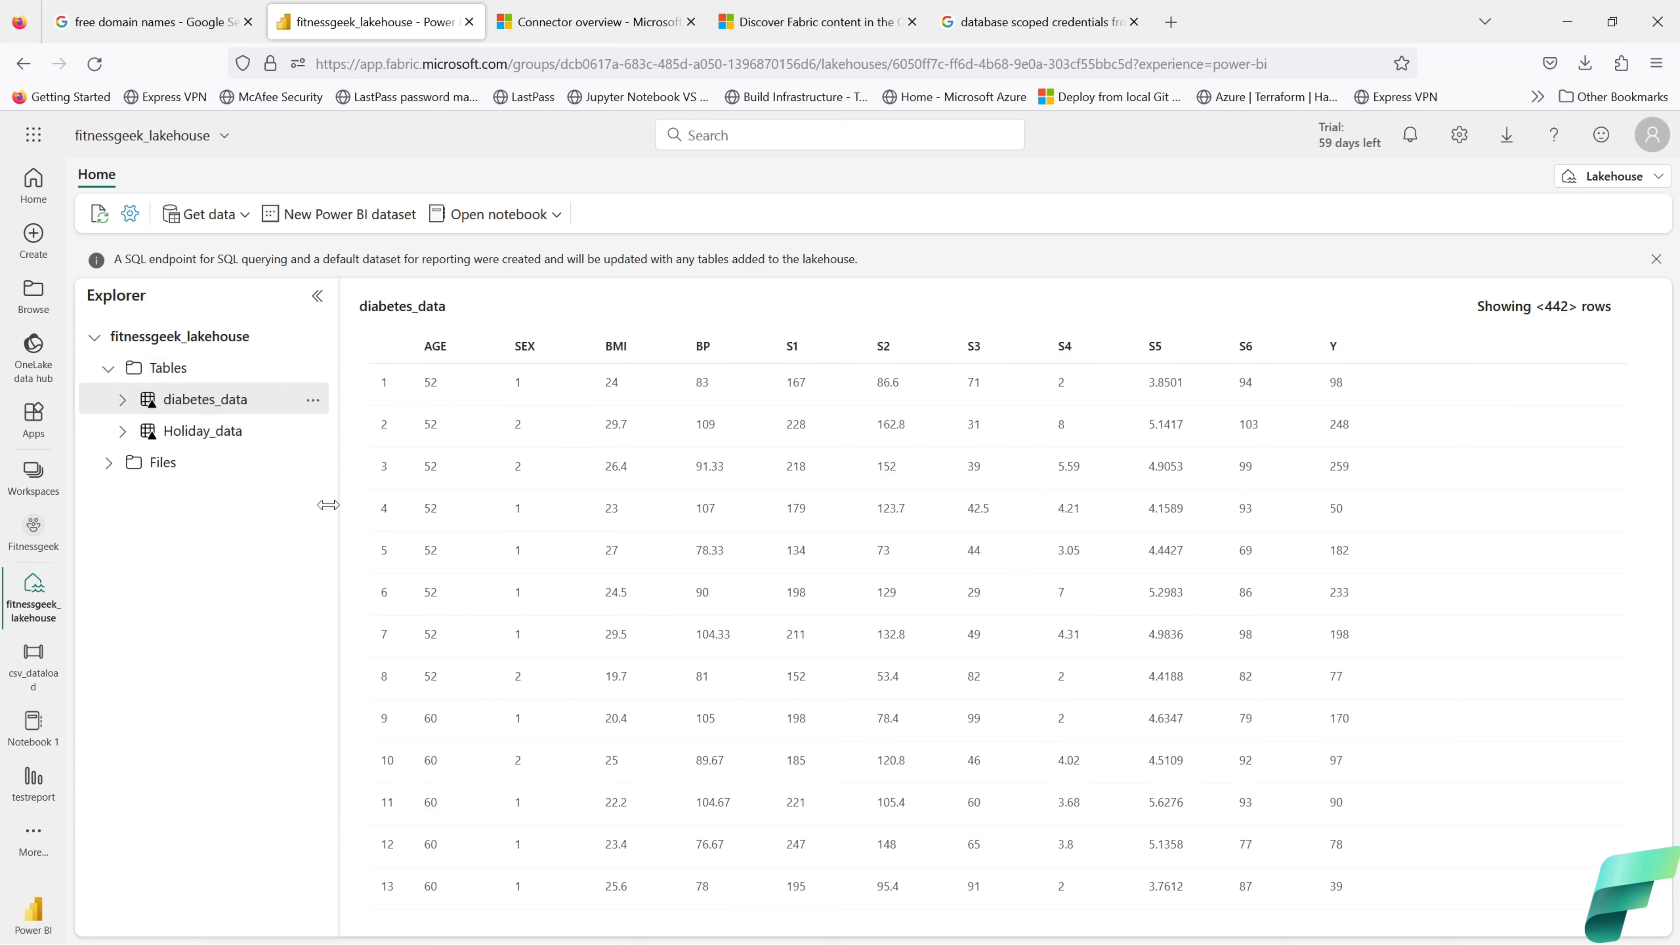
left_click(313, 463)
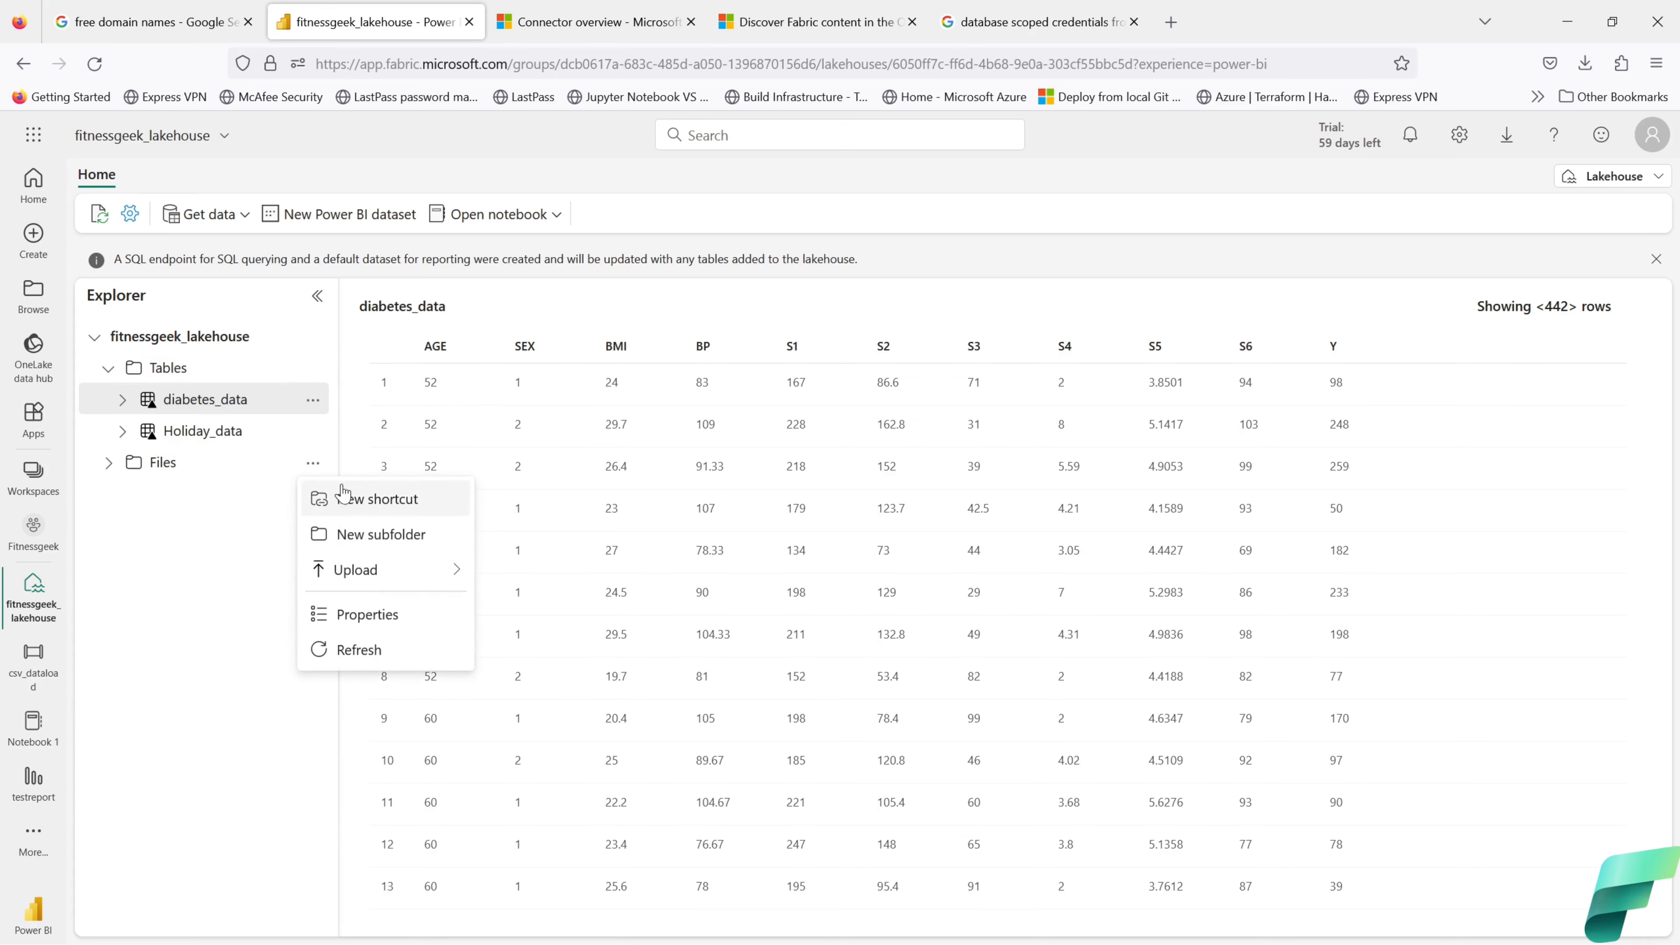
left_click(359, 651)
left_click(107, 465)
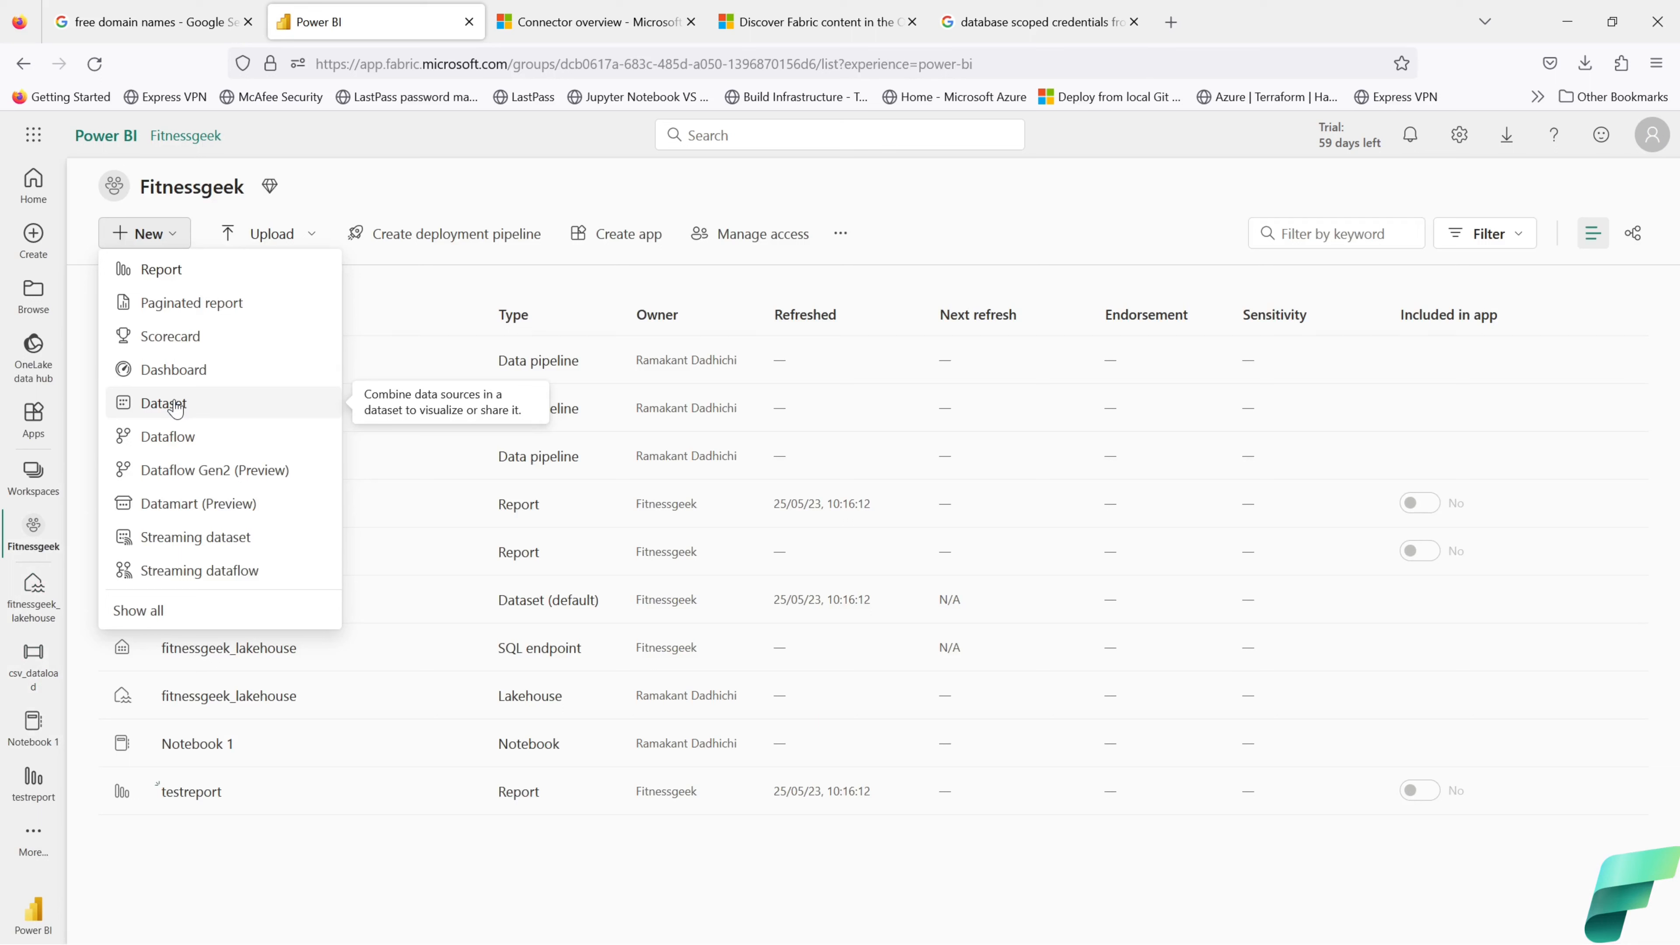
Step: Start creating a new dataset from the Fitnessgeek workspace's New menu
left_click(326, 176)
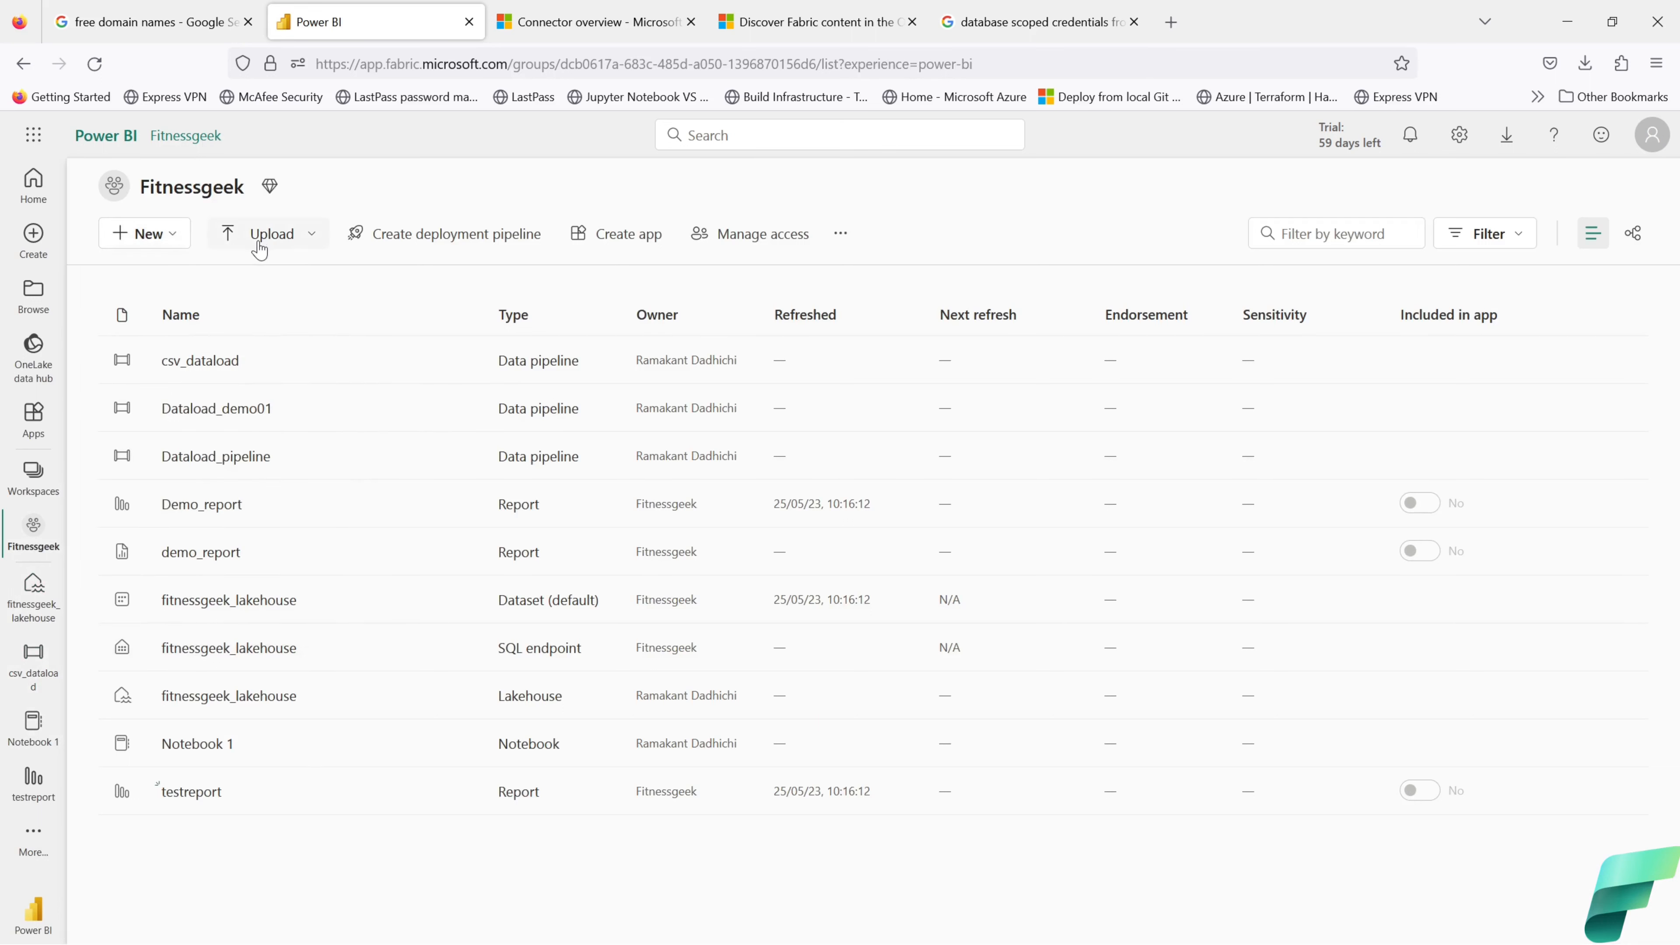
left_click(259, 240)
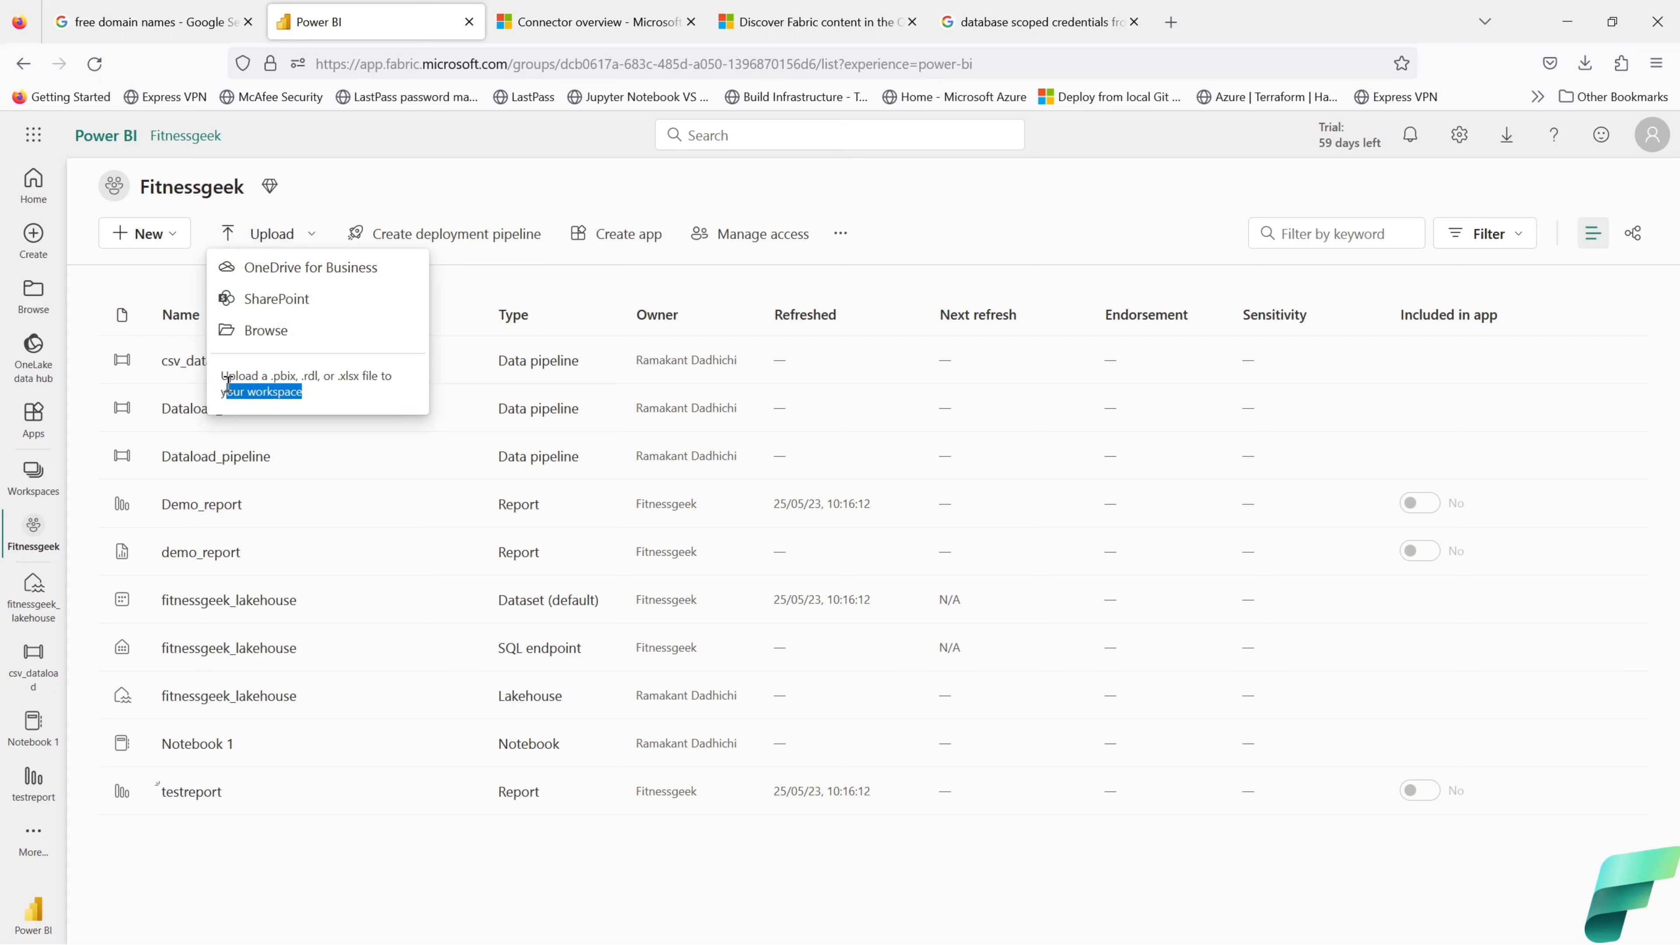
triple_click(296, 395)
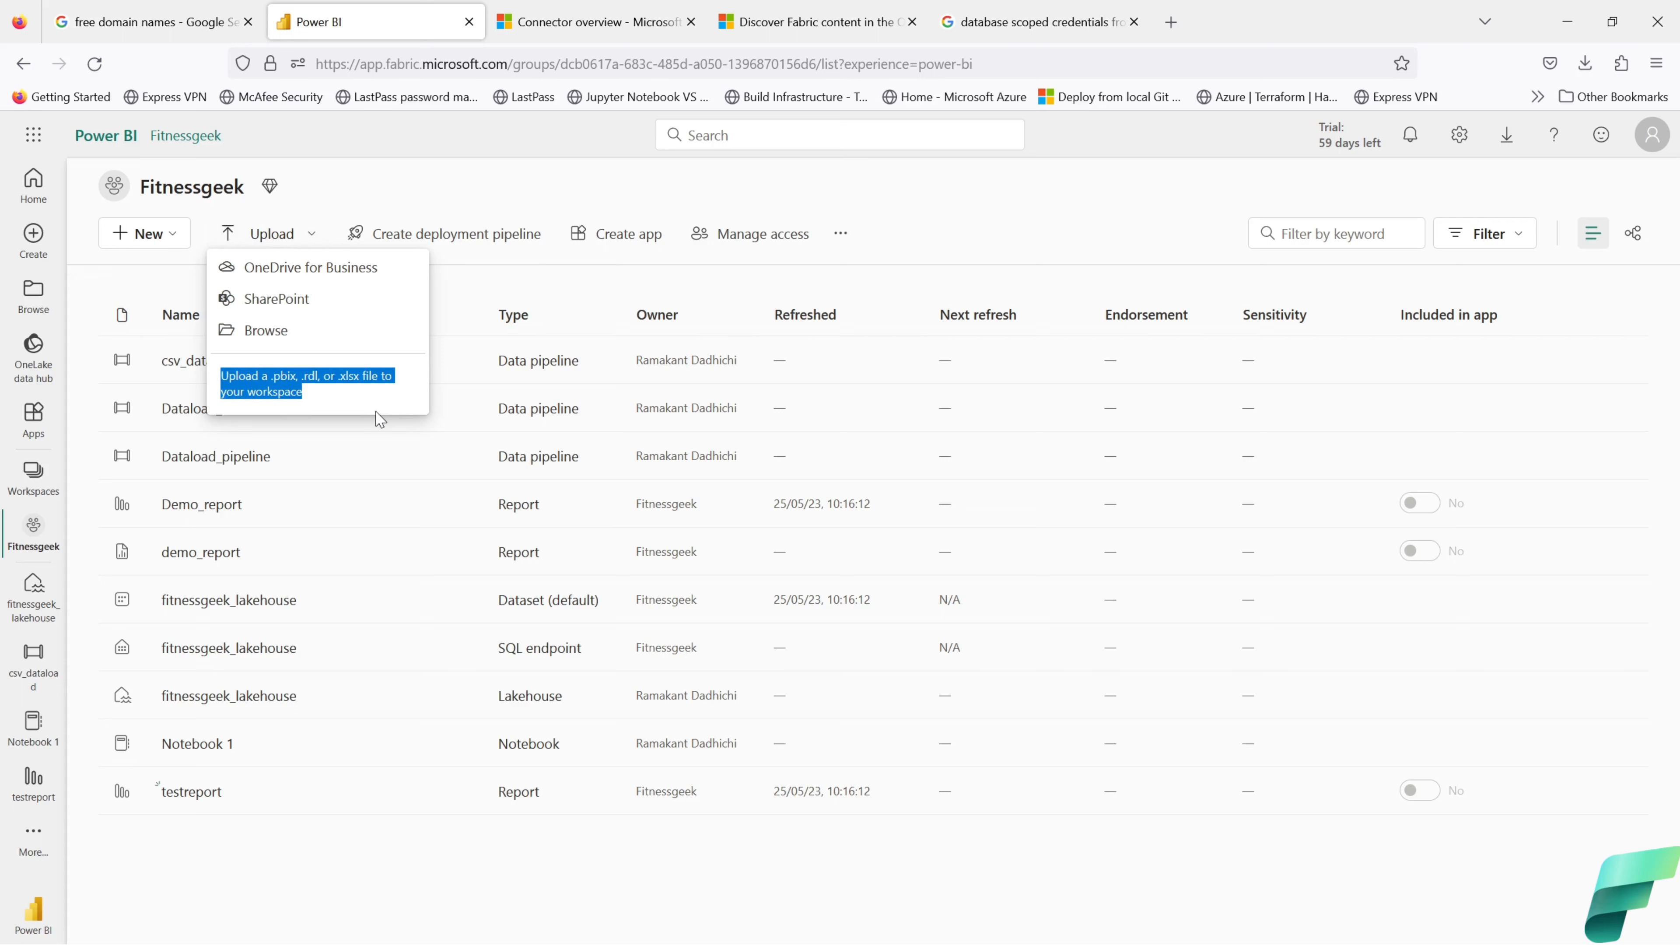
left_click(155, 246)
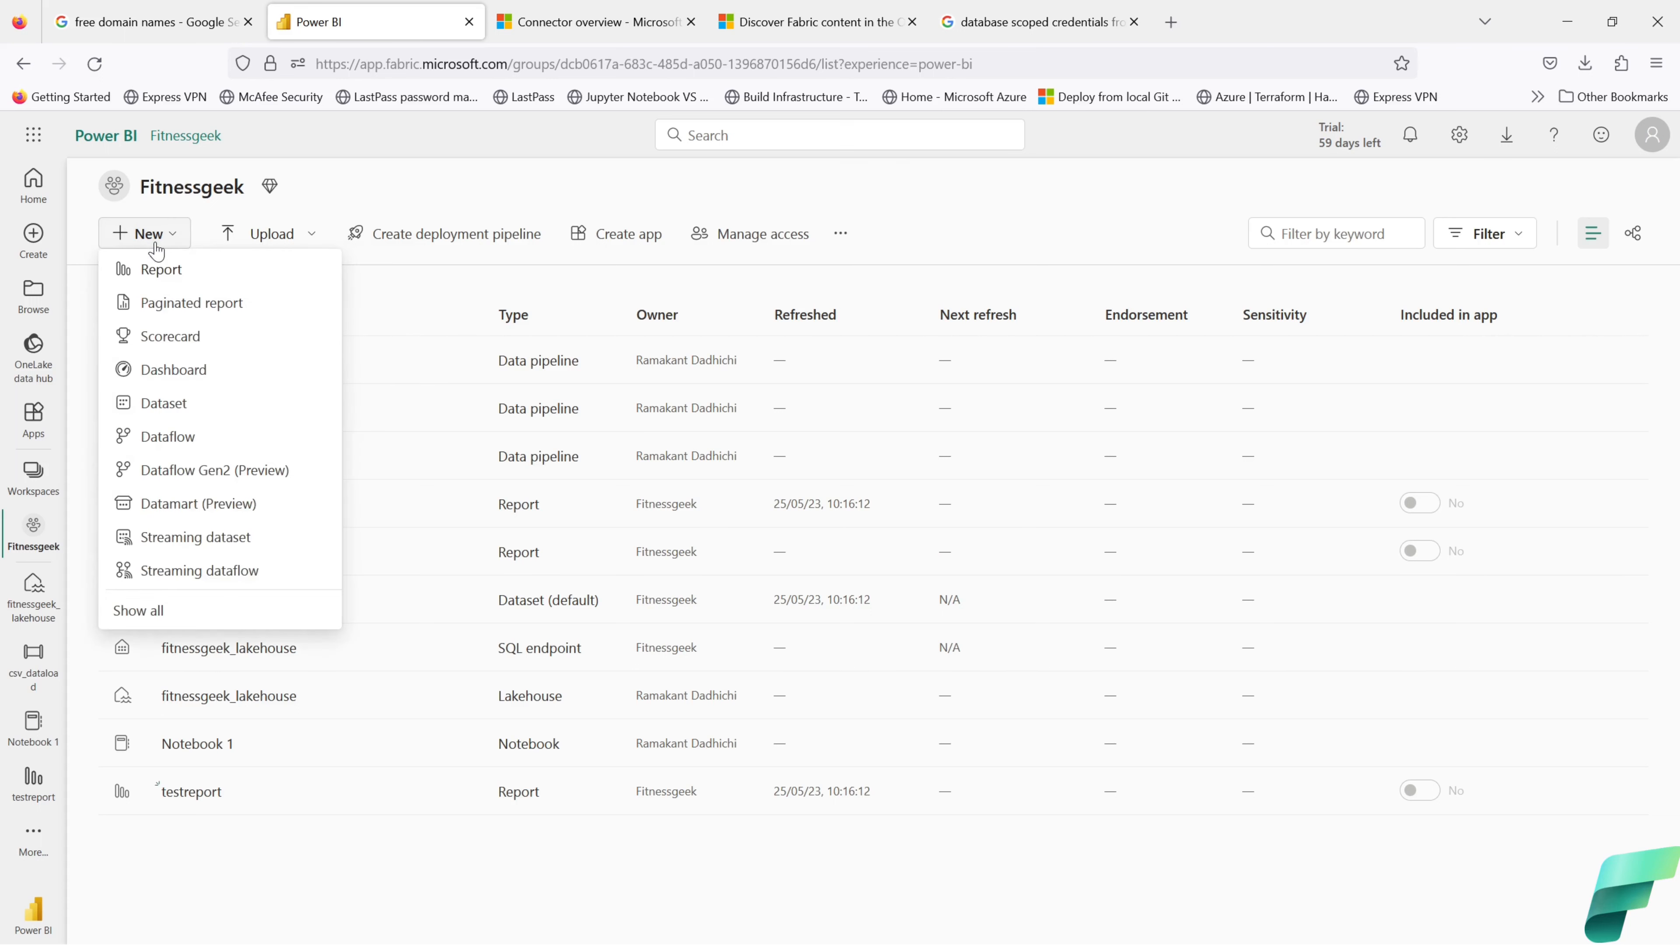
left_click(180, 409)
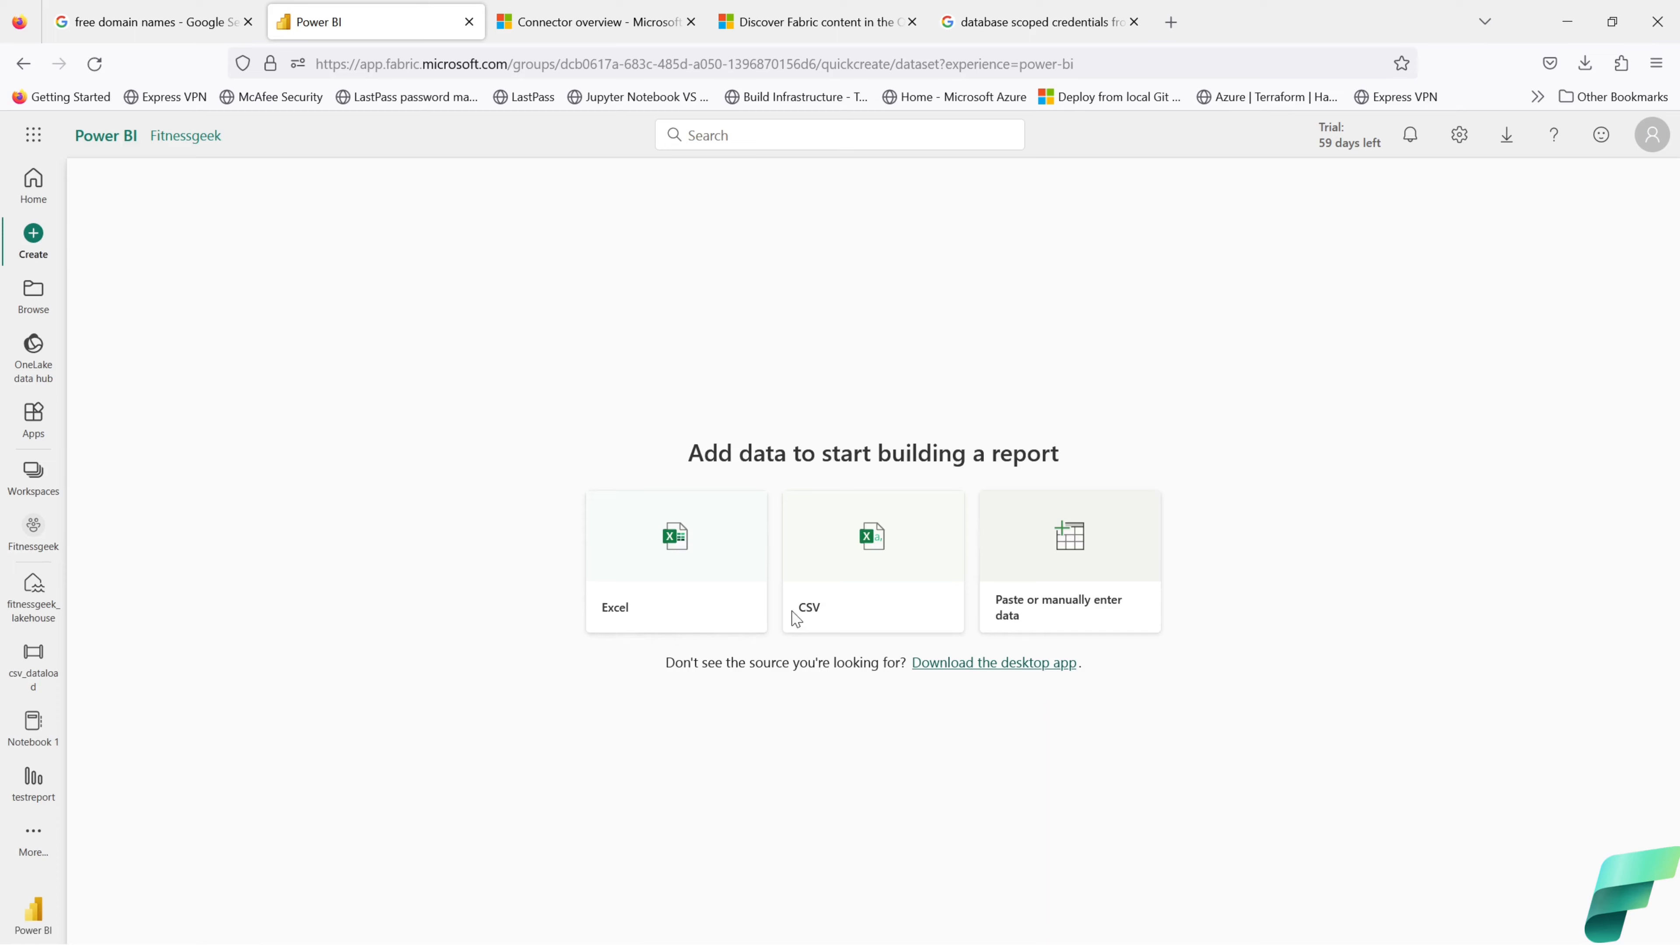
Step: Use Downloads\untitled.csv from this device as the dataset's CSV source
left_click(859, 581)
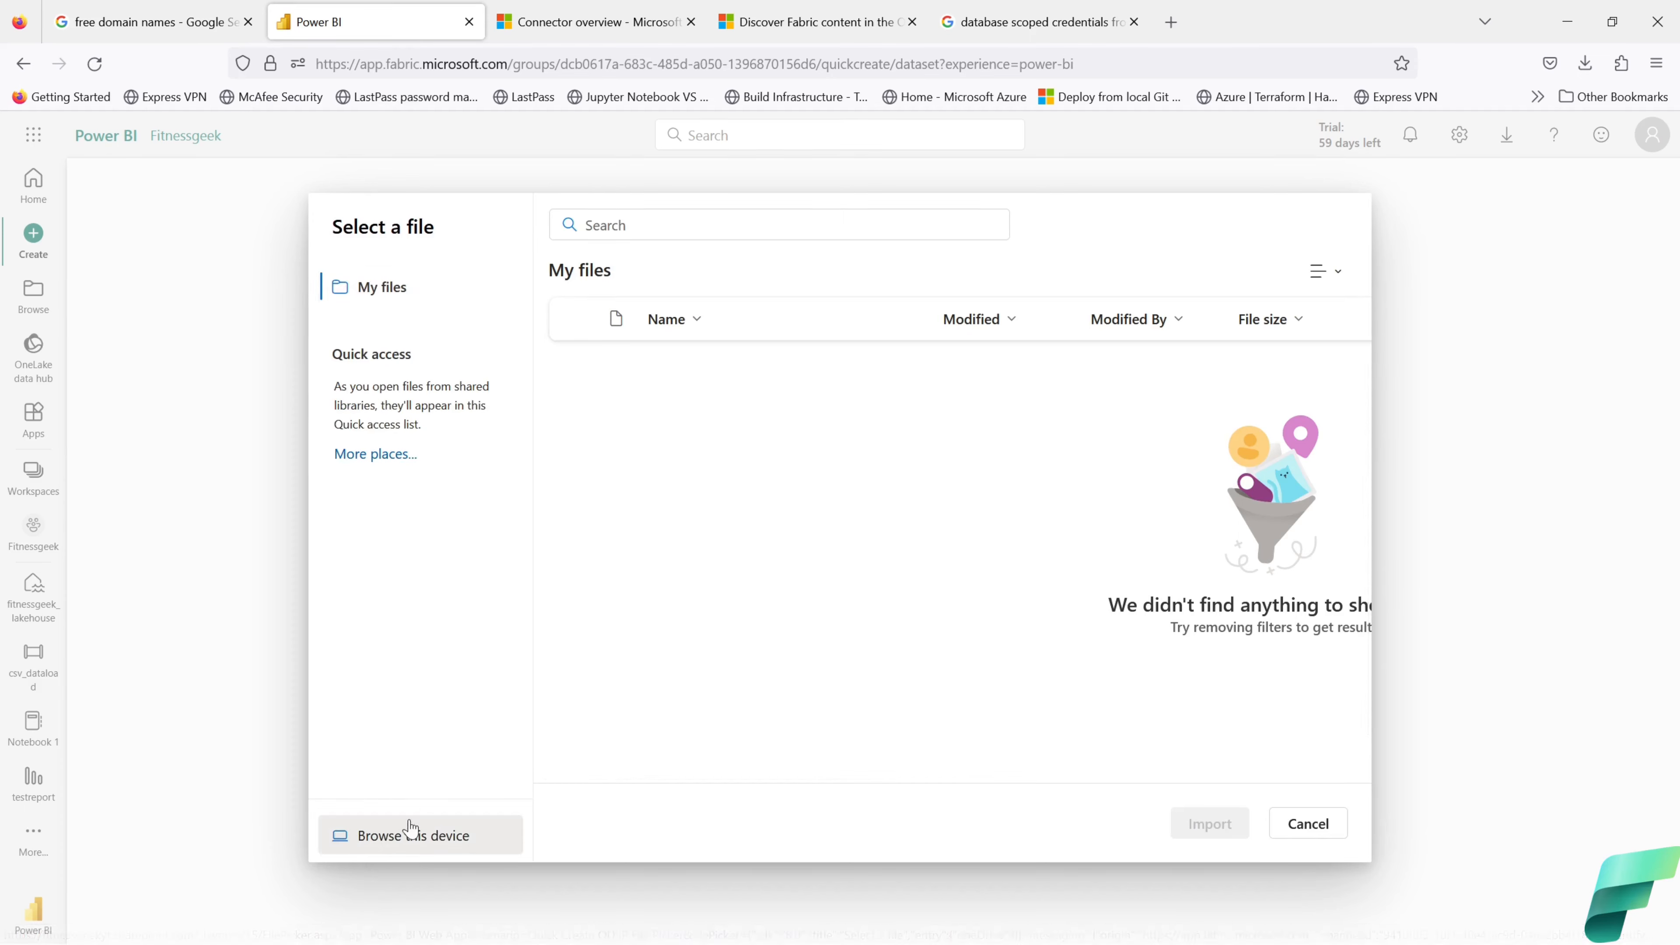
left_click(421, 836)
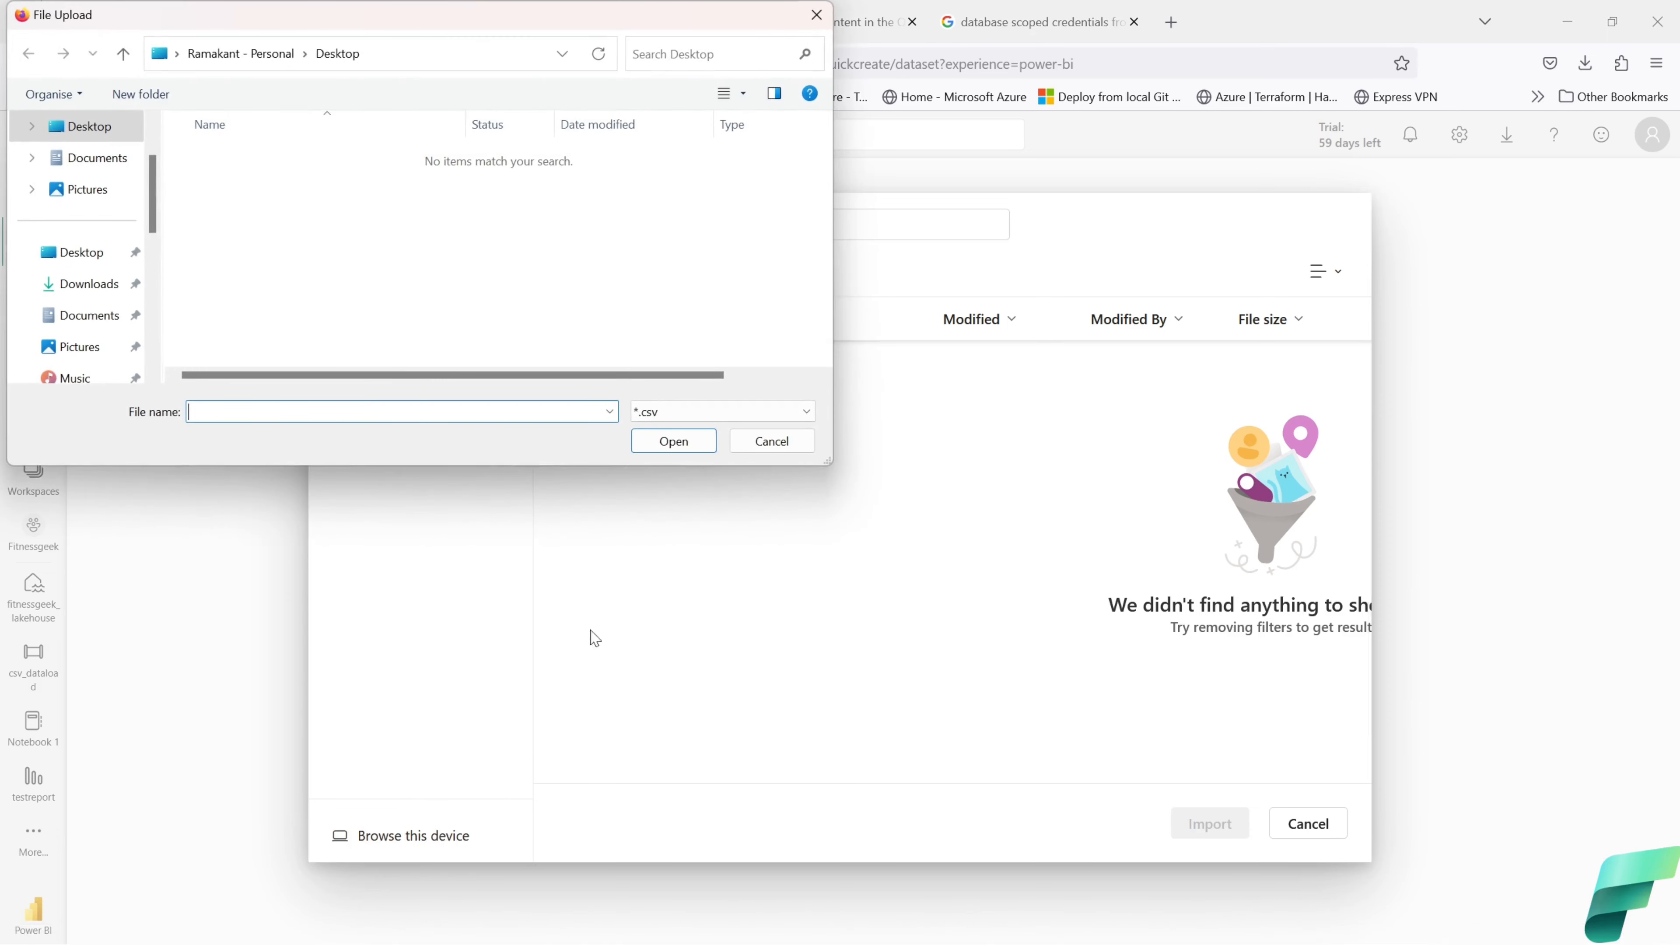
scroll(82, 281, "up", 1)
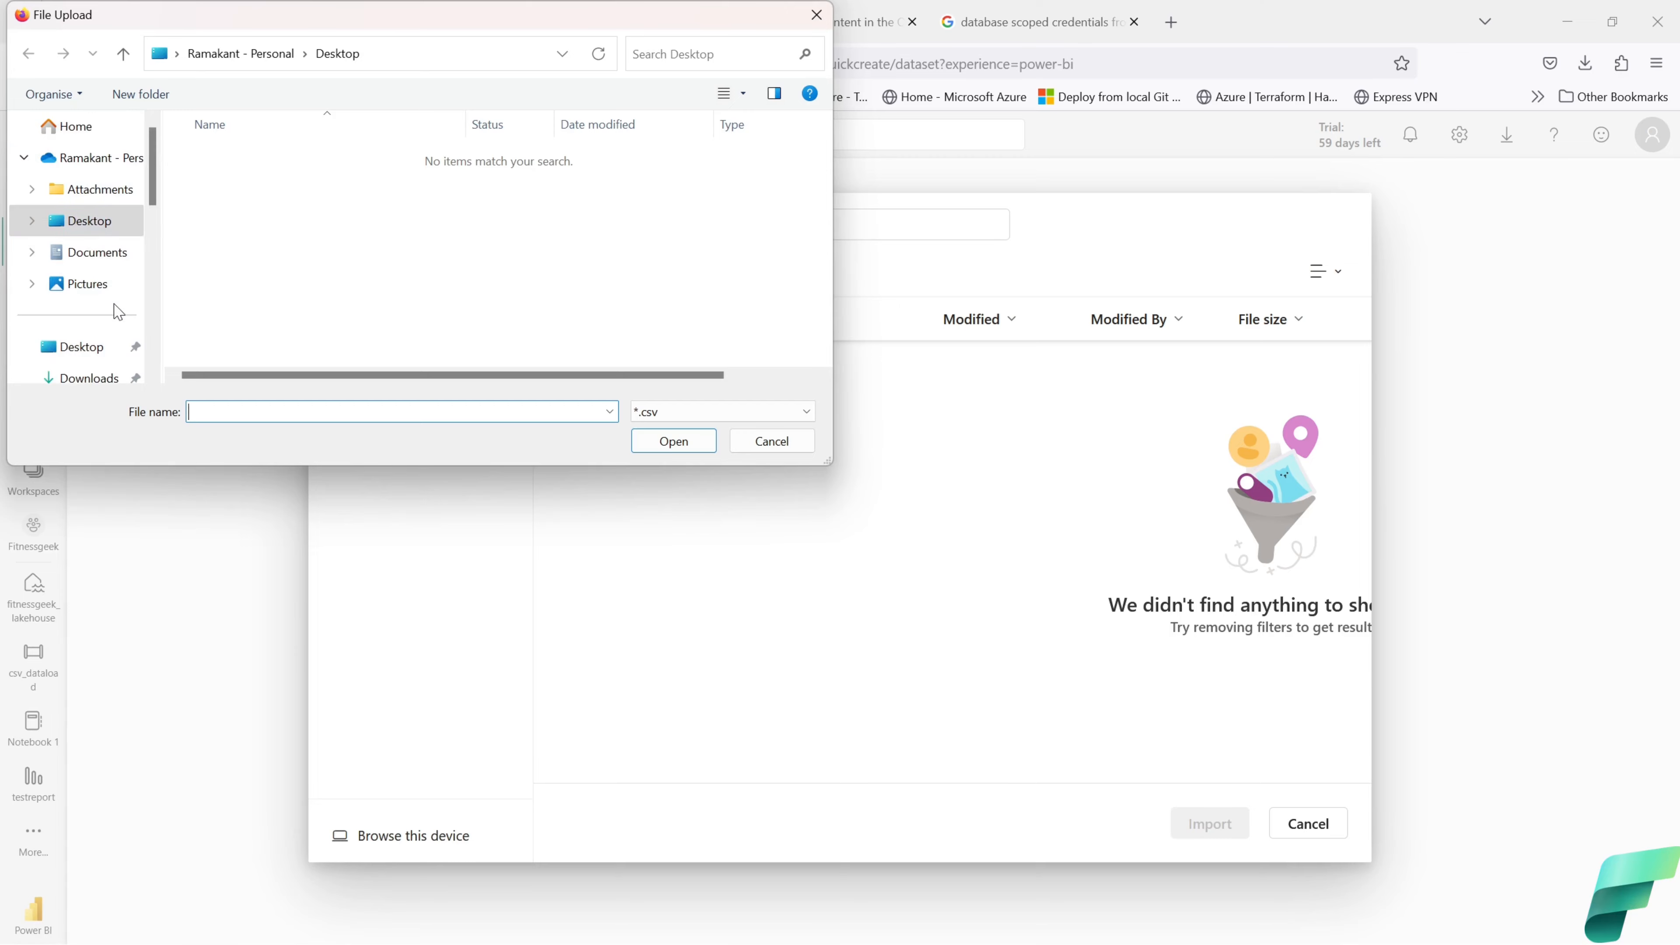
left_click(95, 380)
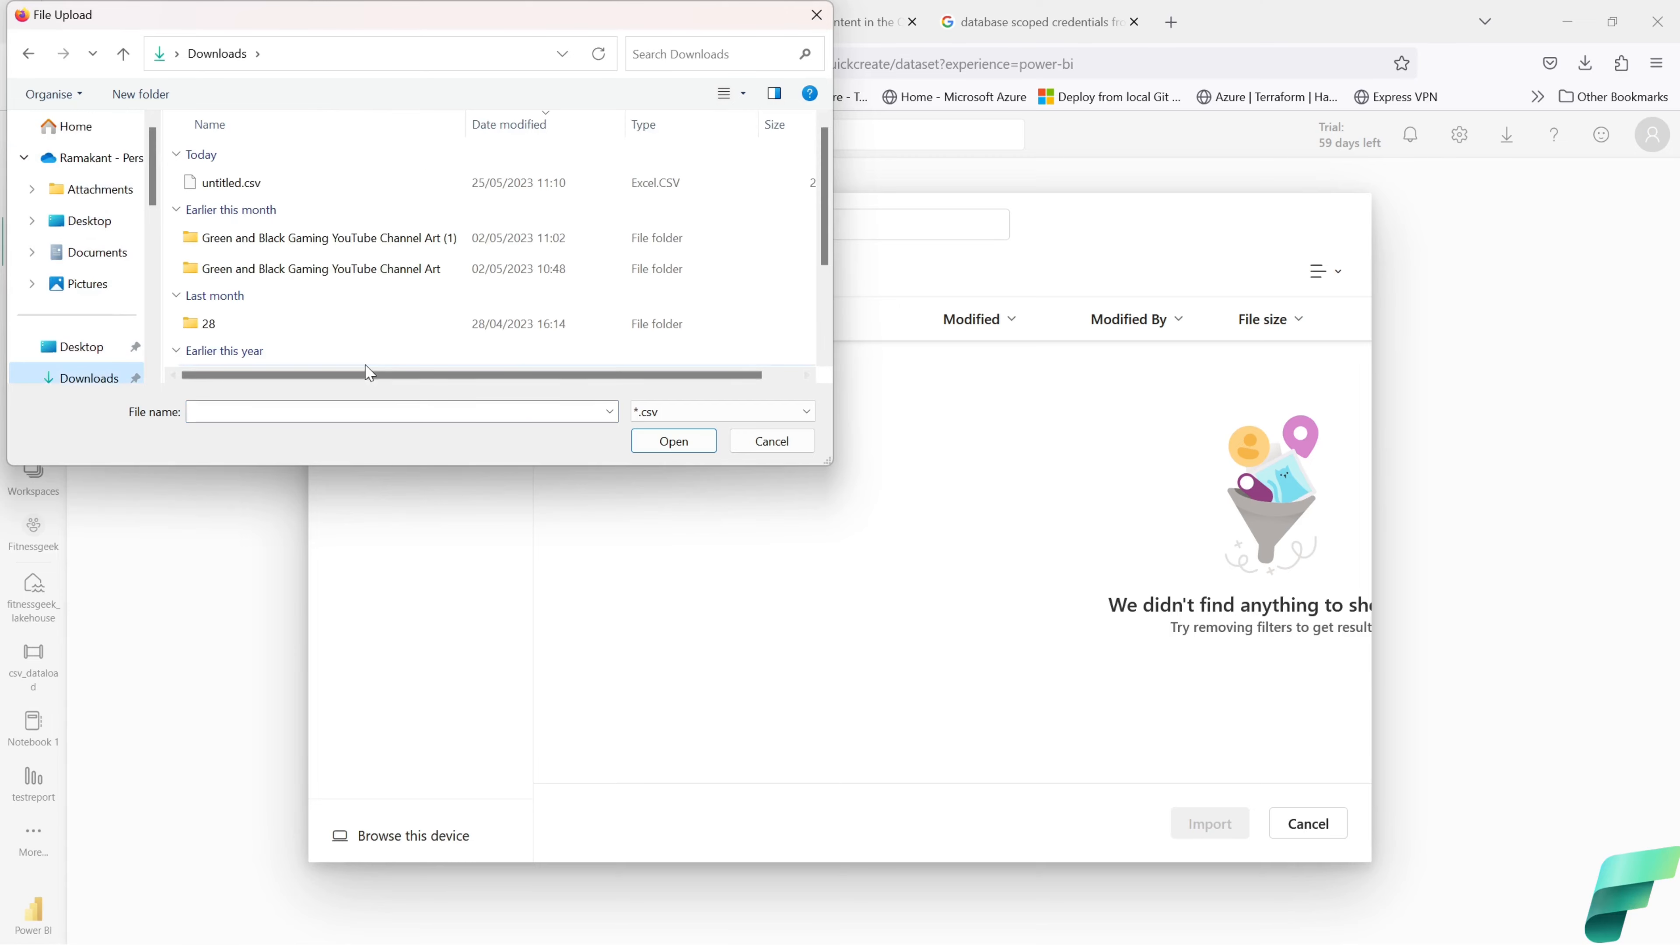
left_click(268, 186)
left_click(636, 450)
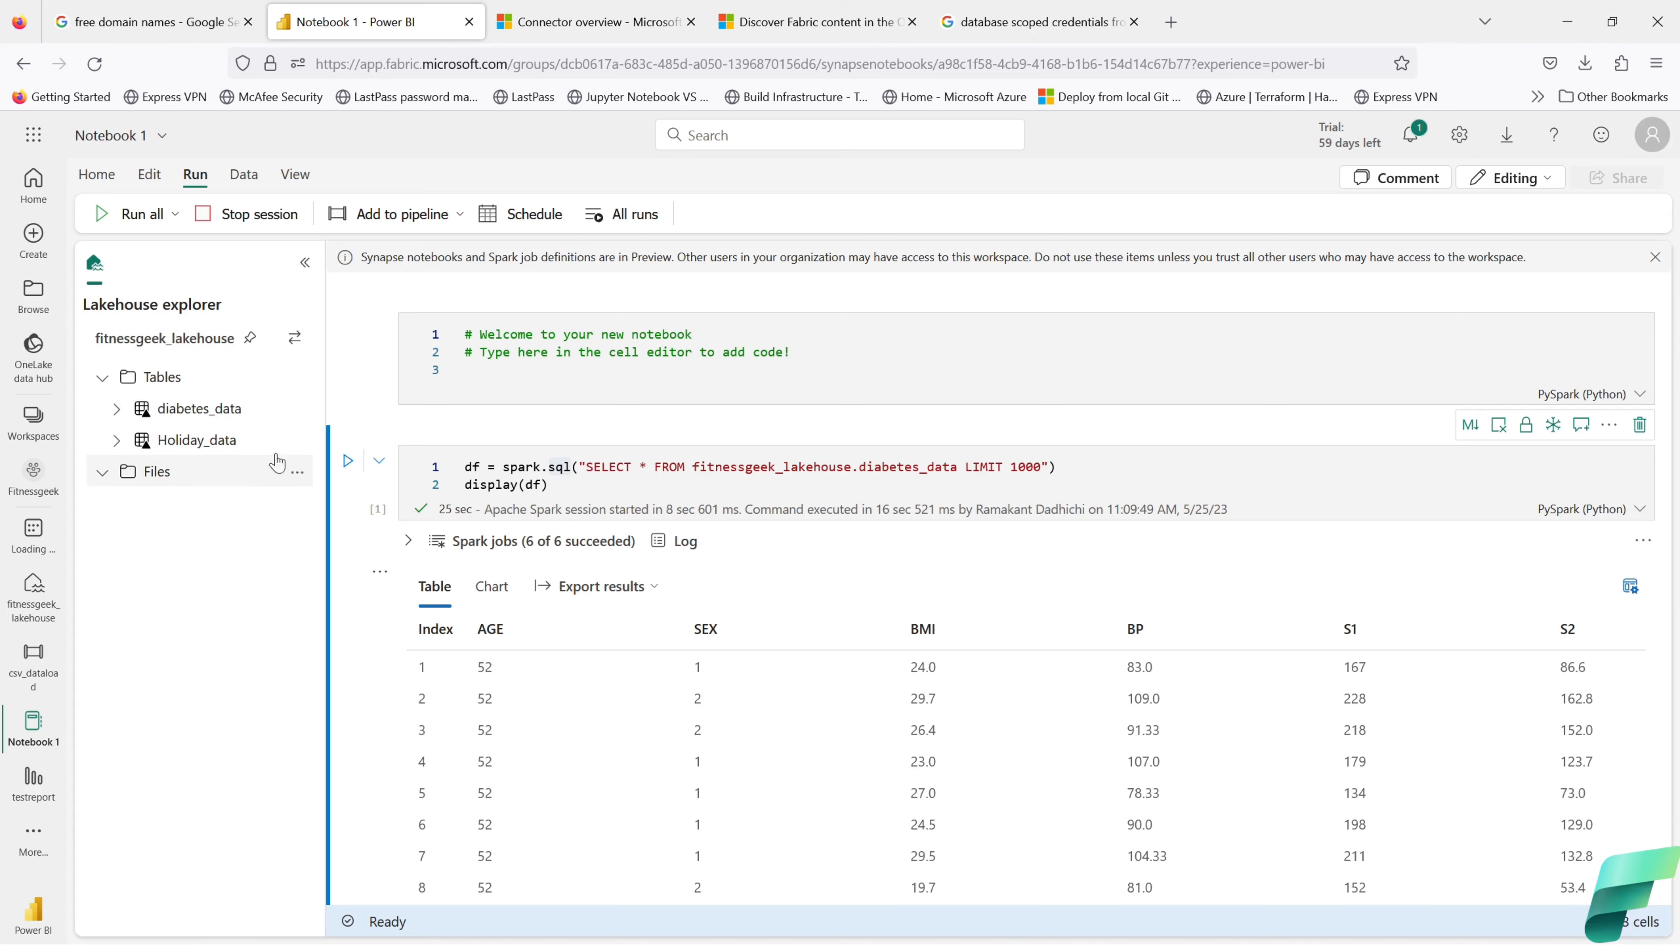
Step: Load Holiday_data into a new Spark cell in Notebook 1 and run it
left_click(297, 440)
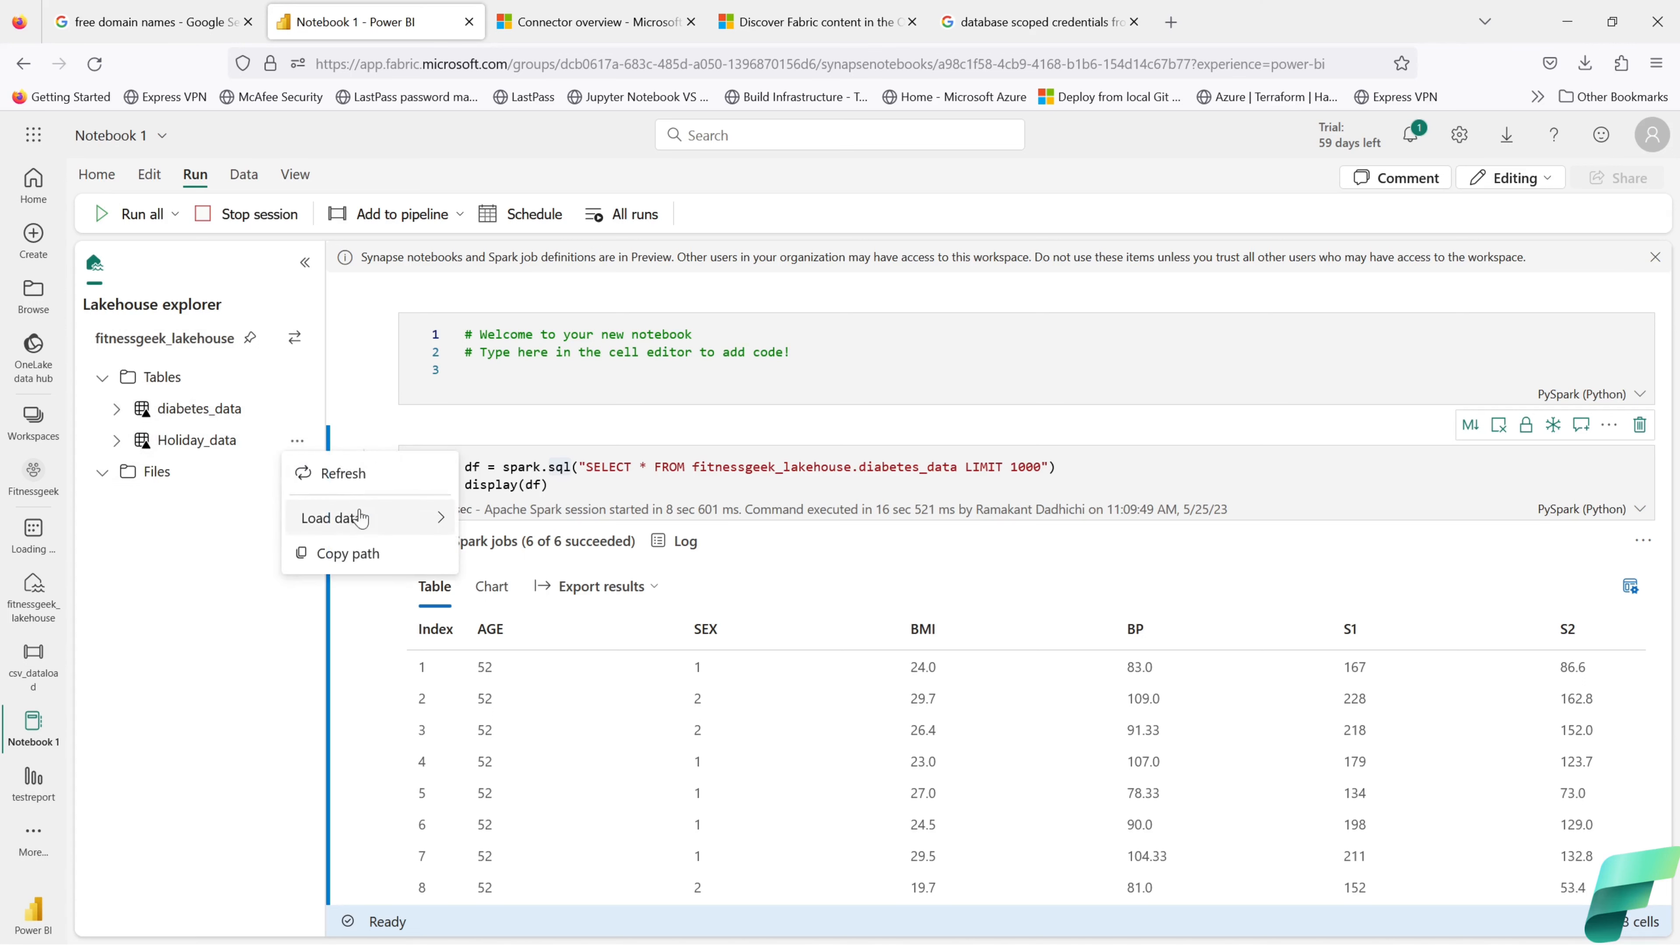
mouse_move(397, 519)
left_click(489, 524)
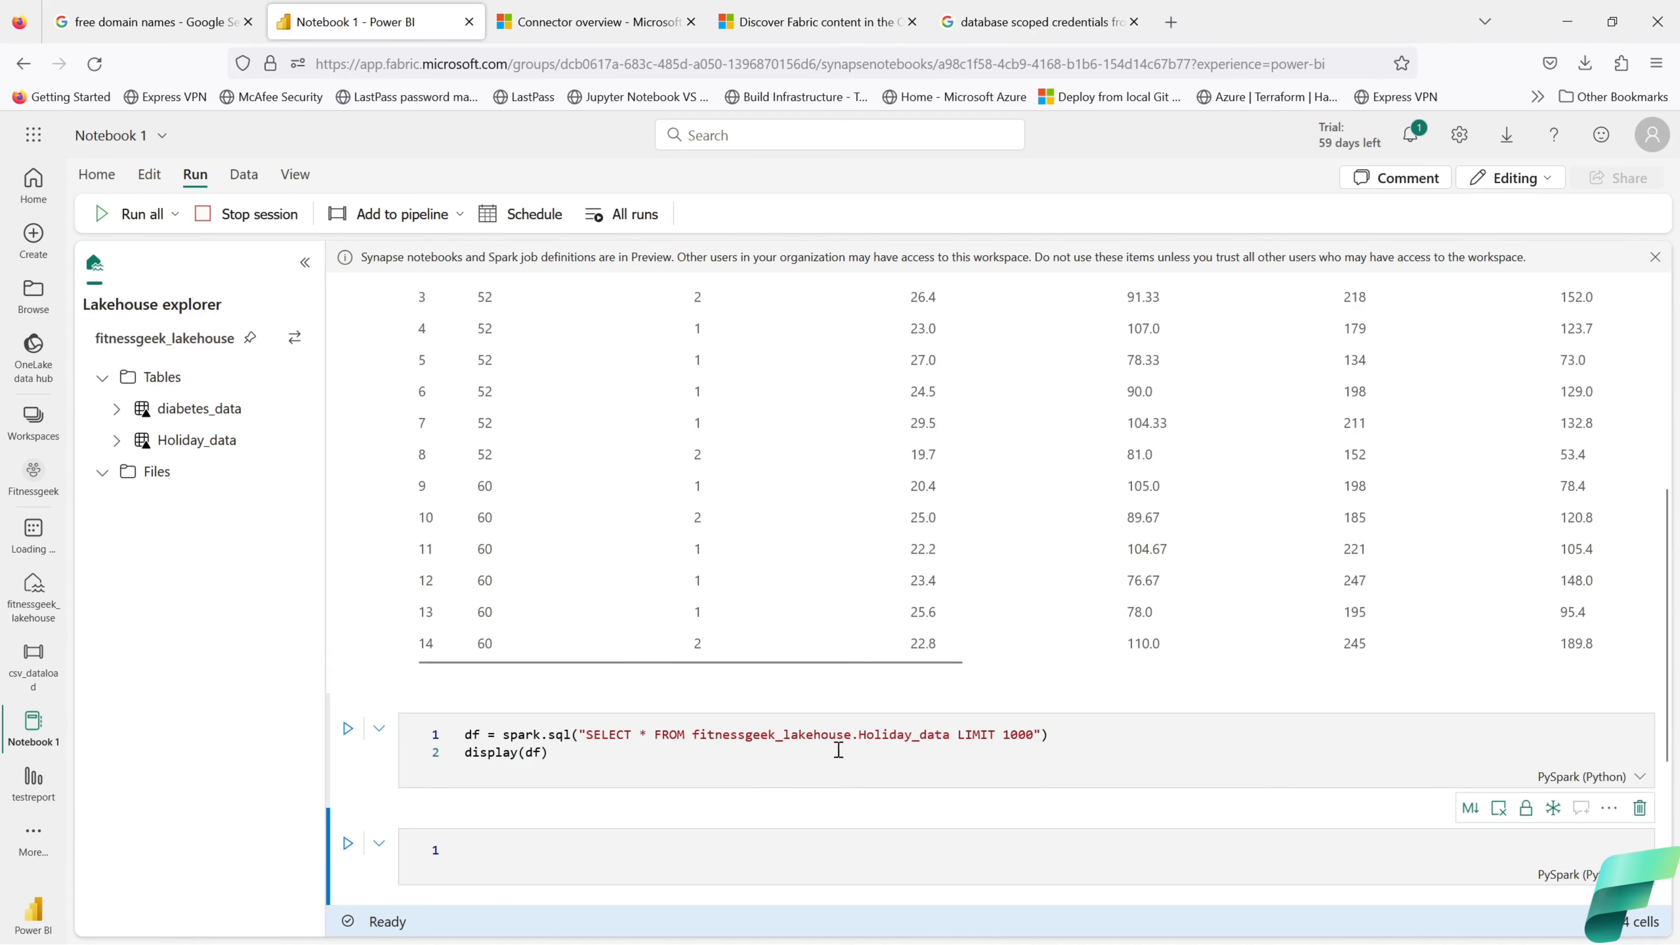
left_click(347, 728)
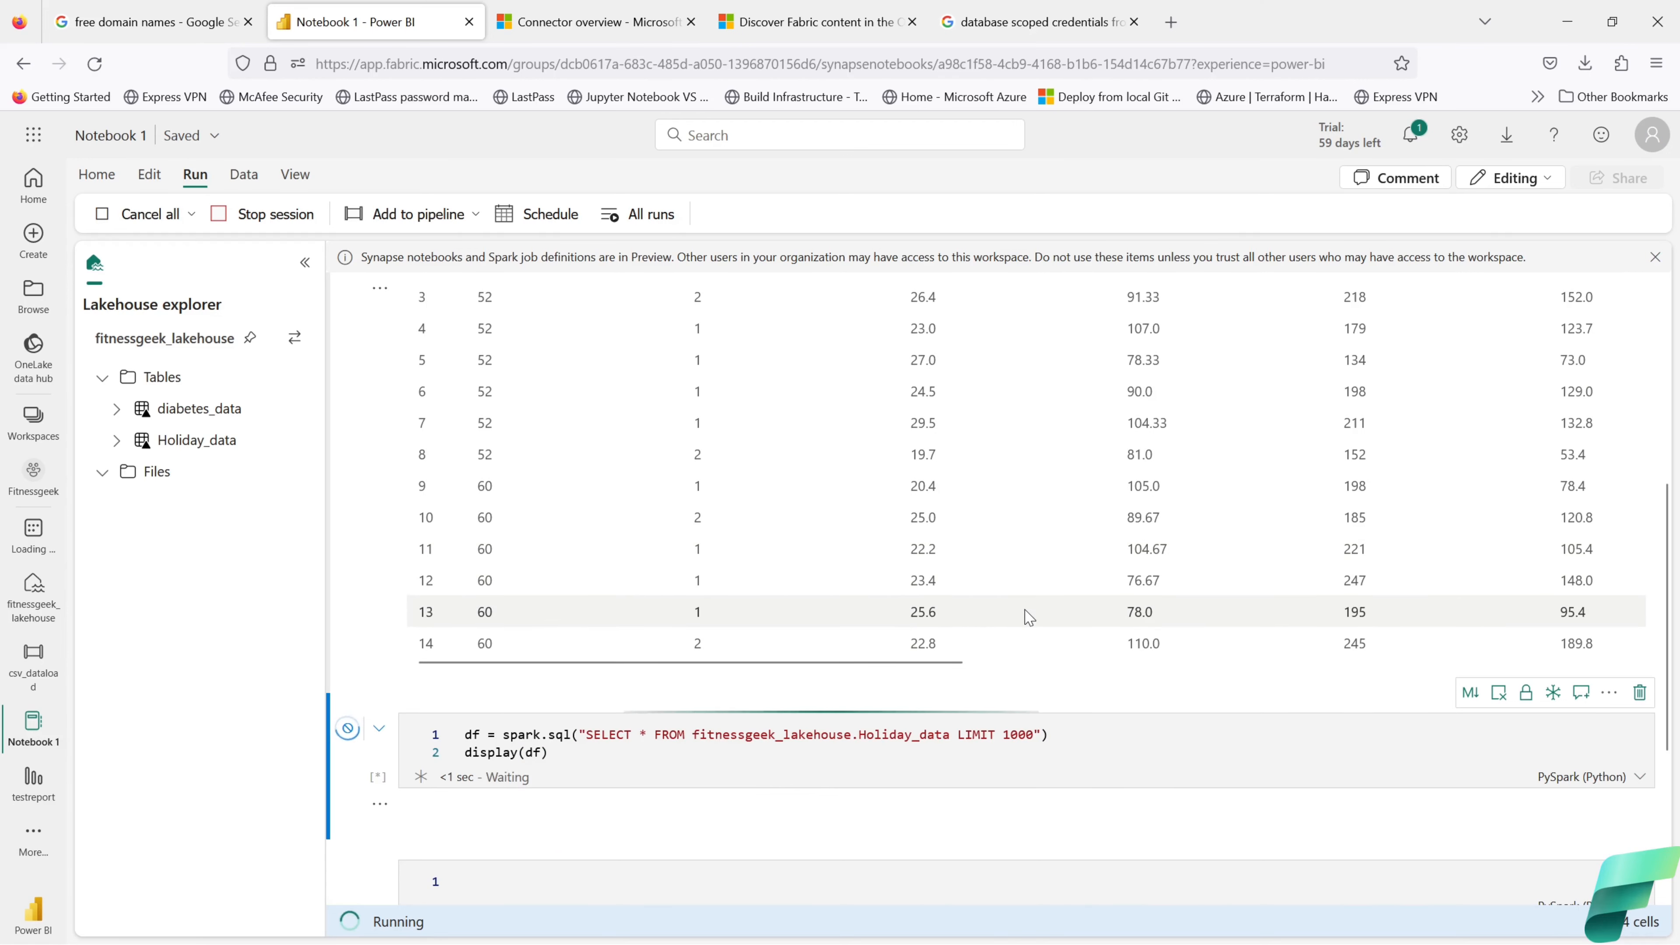
scroll(1019, 612, "down", 3)
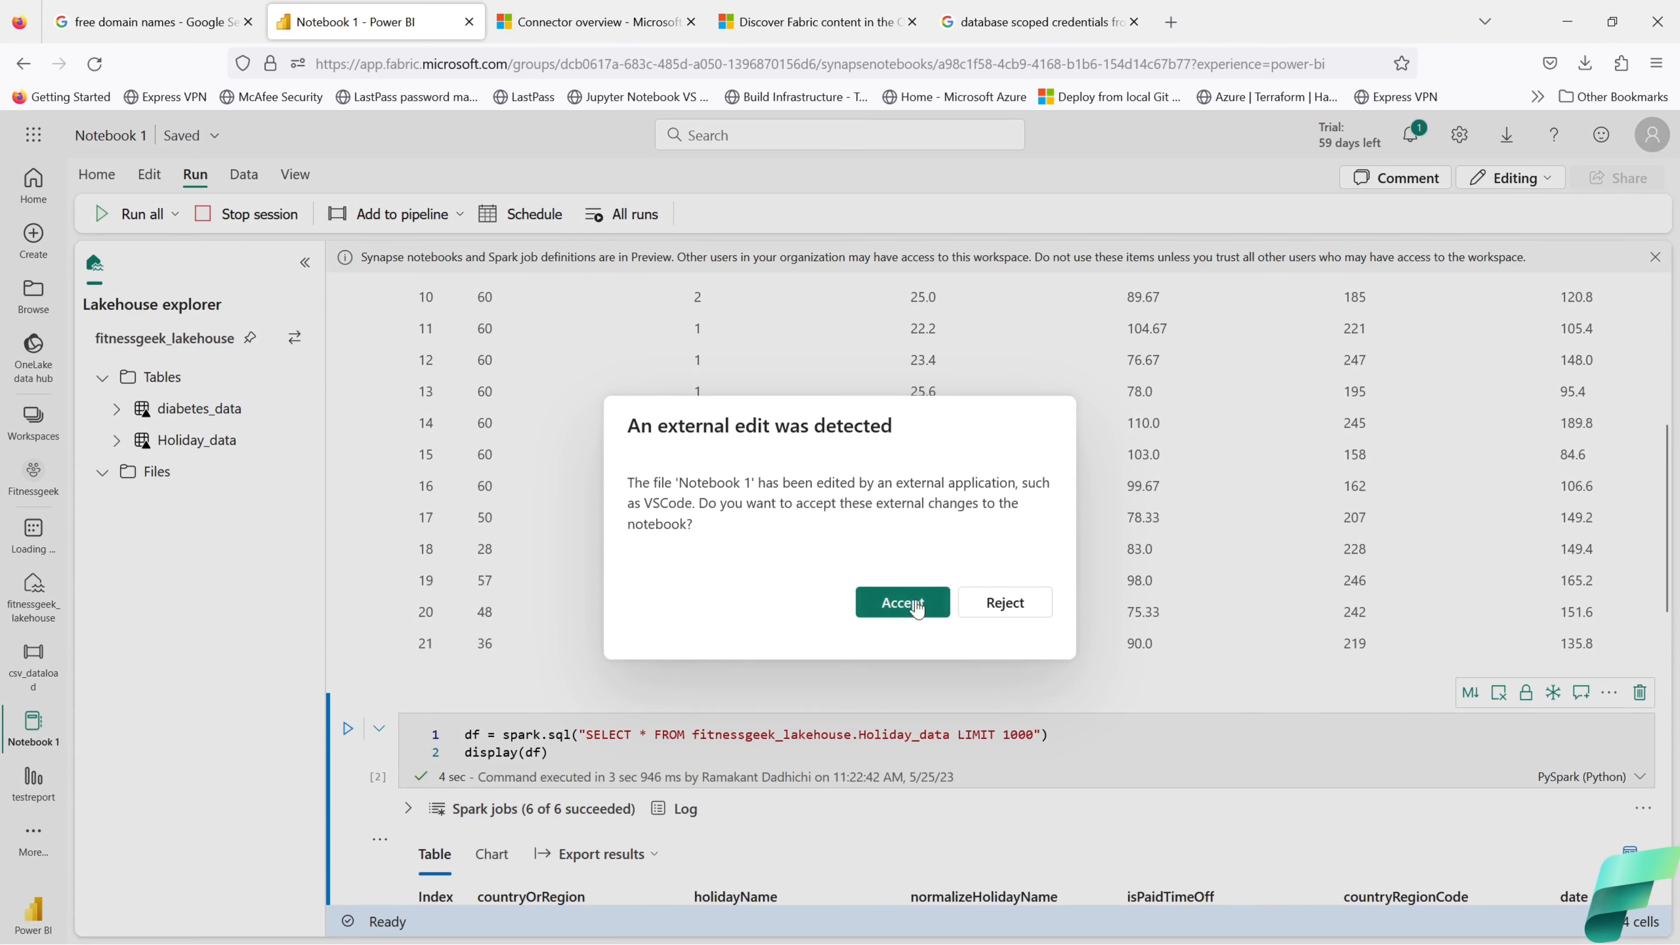
Step: Accept the external notebook changes, rerun the Holiday_data query, then reject later external edits
left_click(904, 605)
scroll(831, 735, "up", 8)
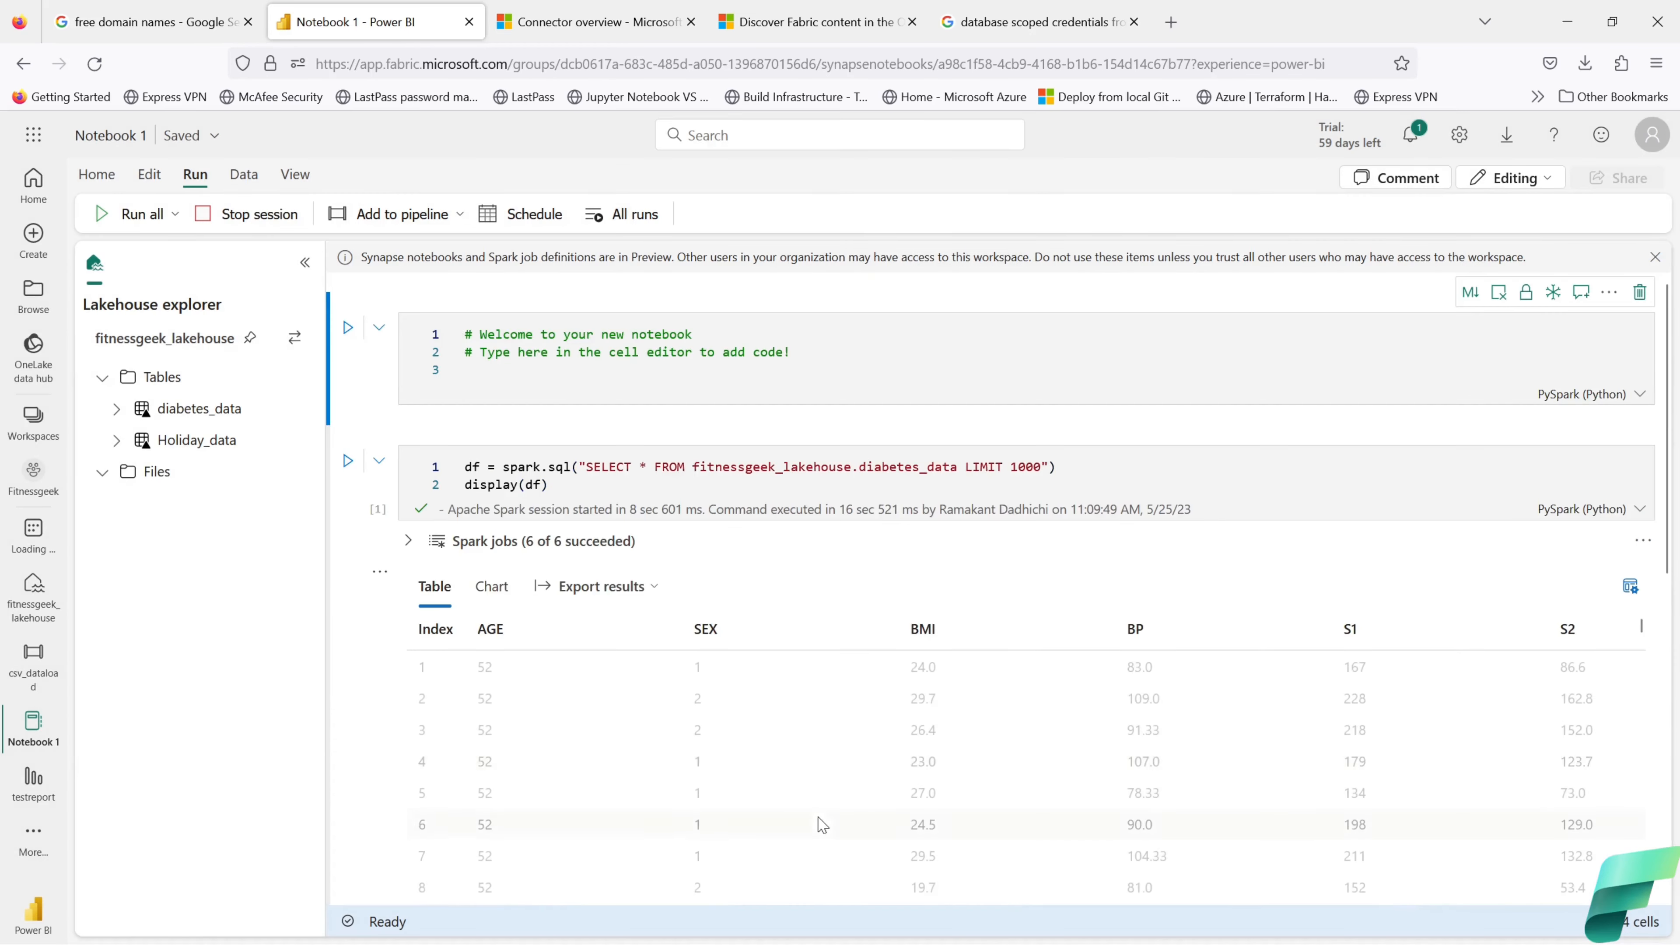
scroll(898, 774, "down", 8)
scroll(1412, 753, "down", 1)
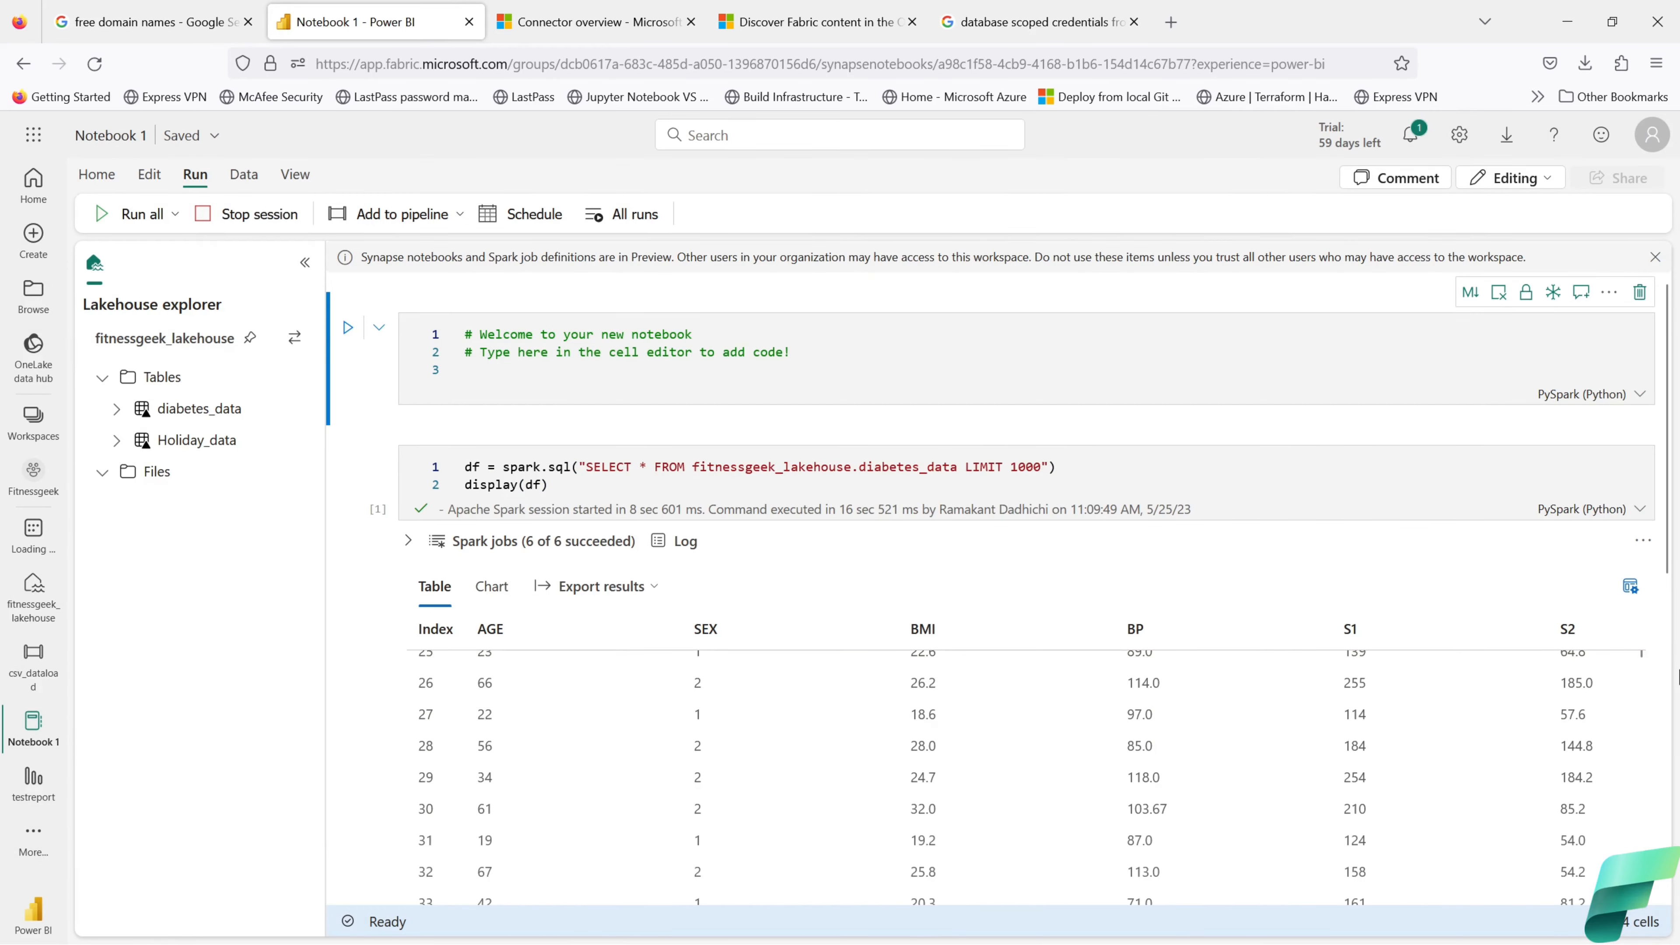
left_click_drag(1668, 499, 1668, 861)
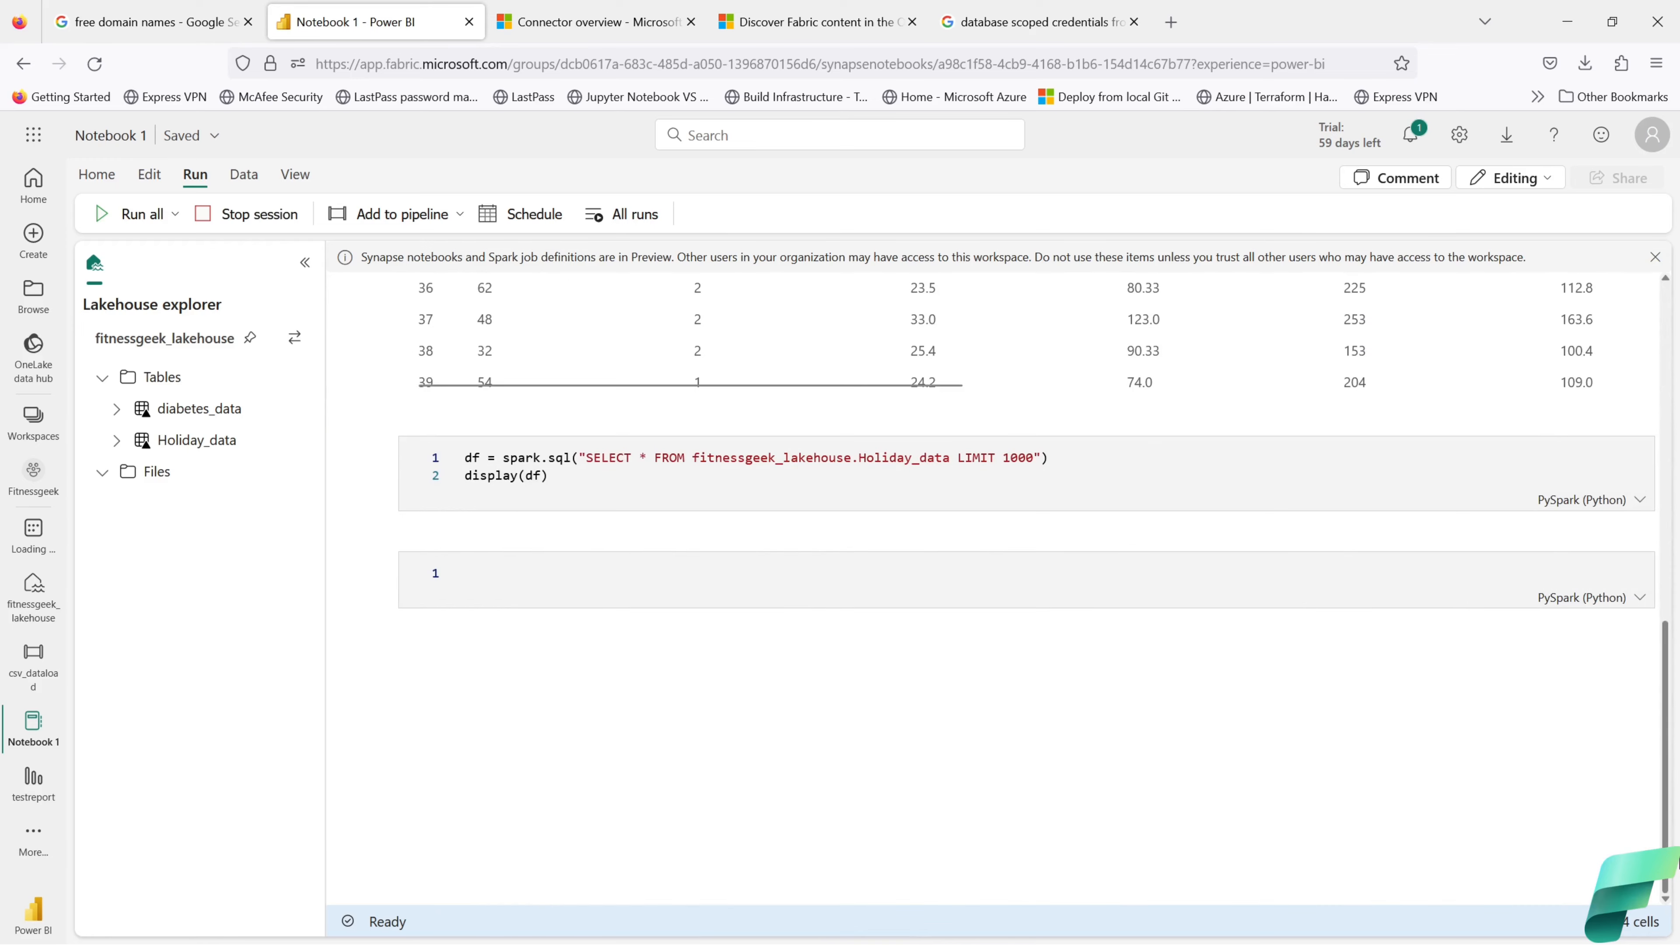
left_click(608, 480)
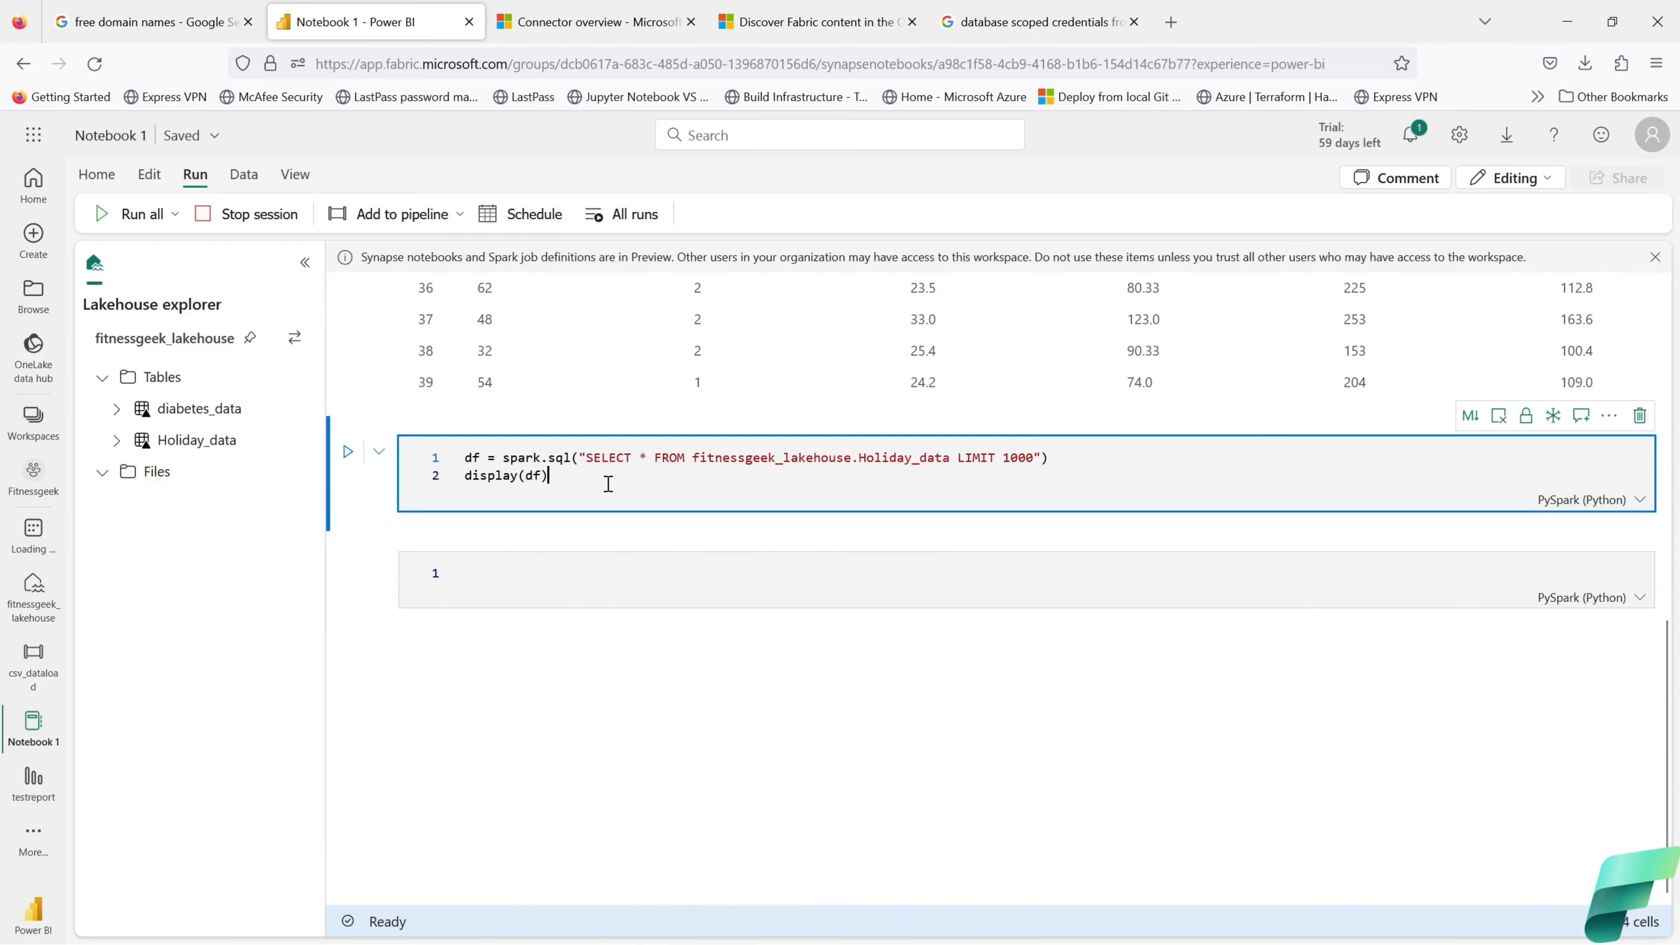
left_click(348, 452)
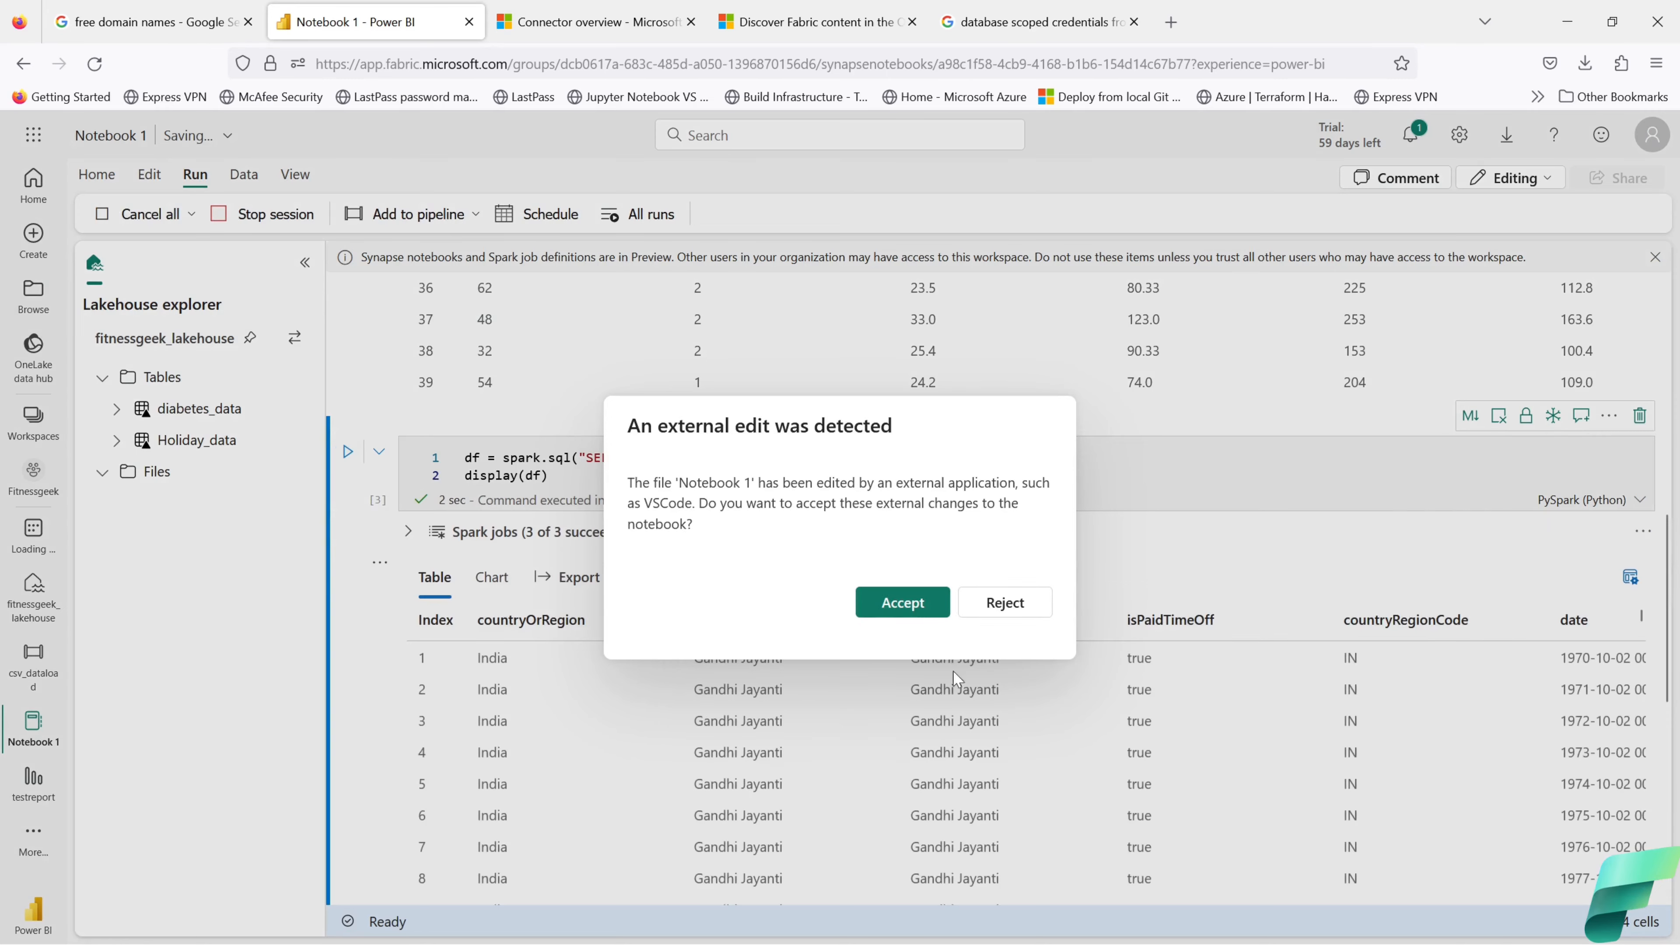
left_click(1005, 603)
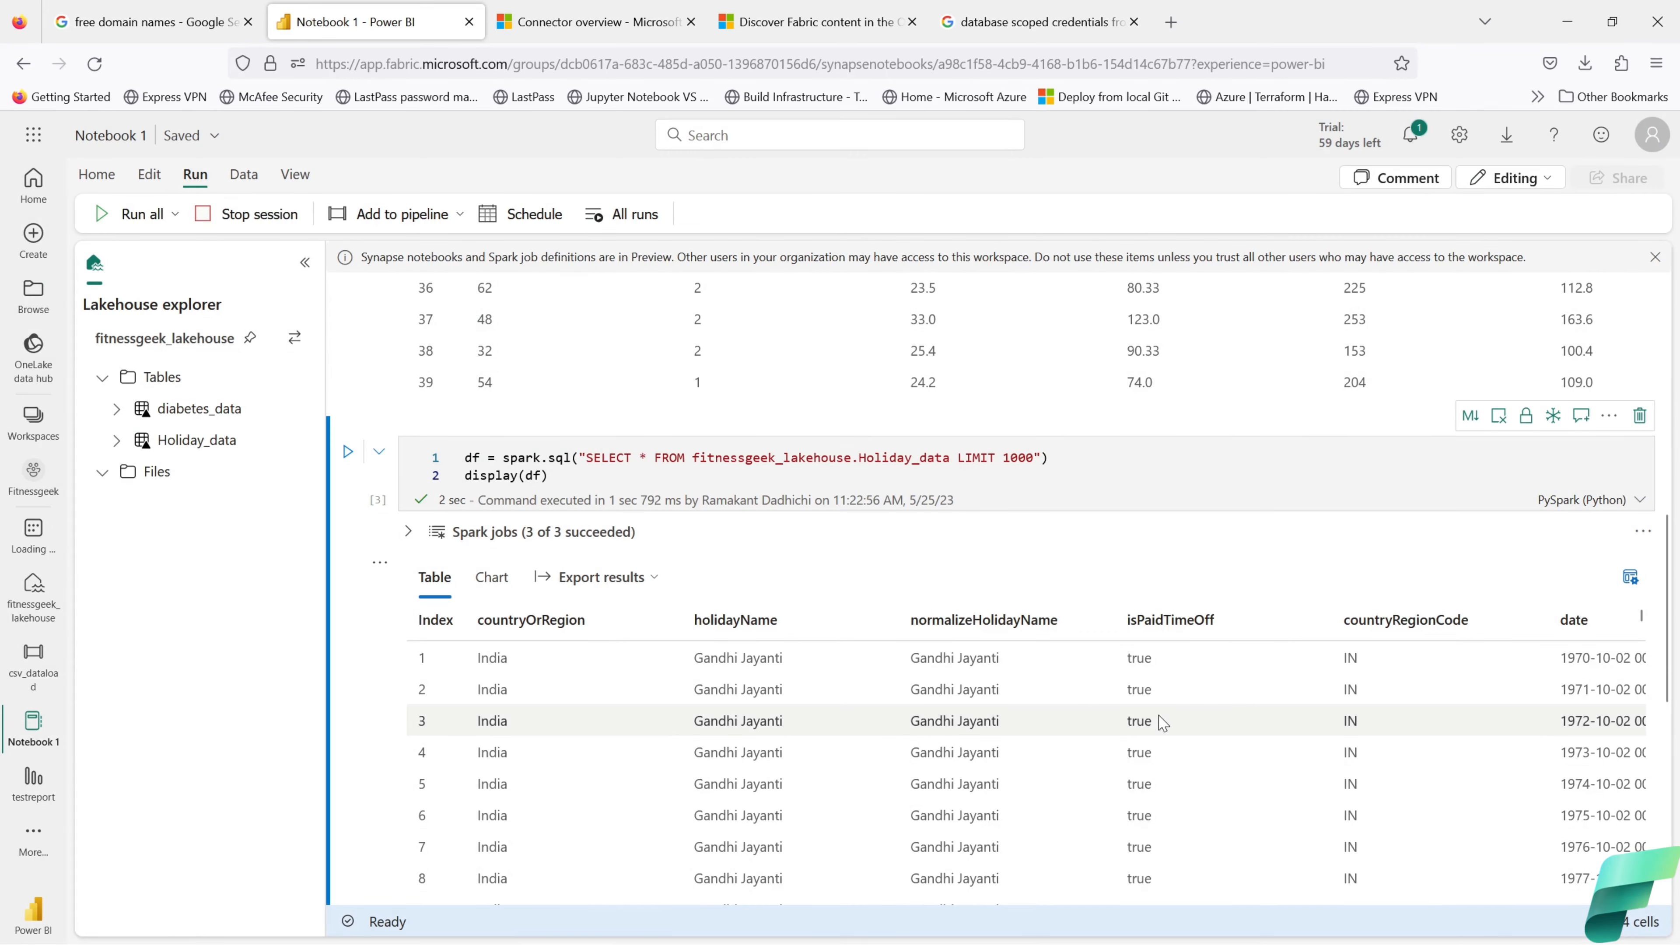
scroll(1168, 723, "down", 5)
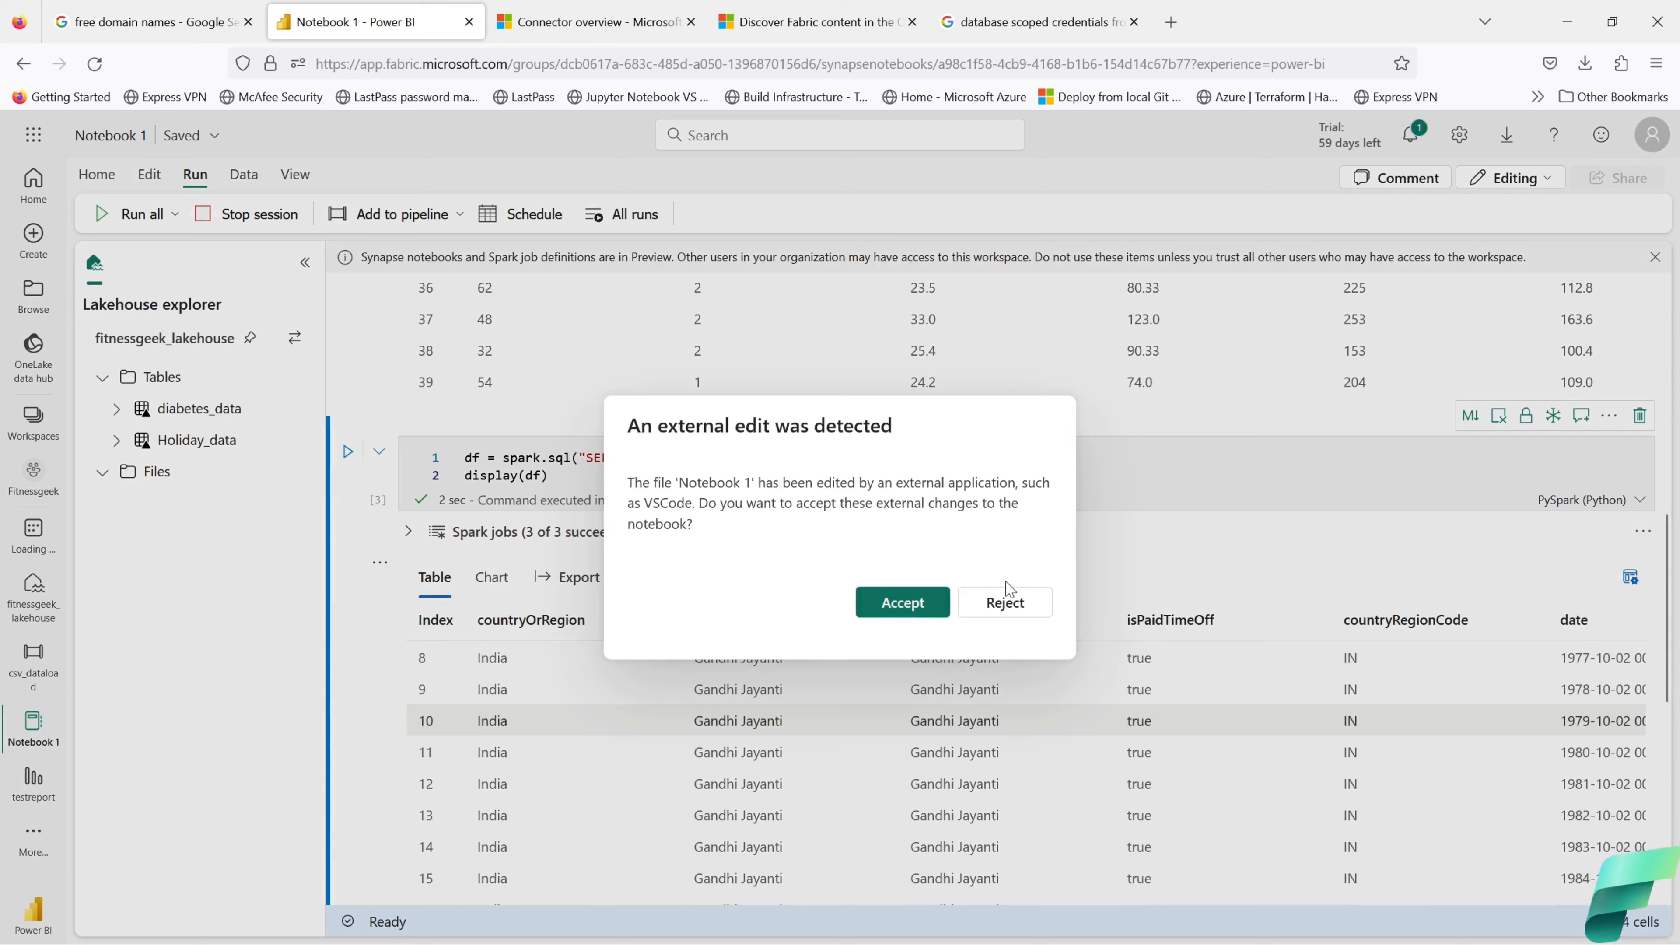
left_click(1005, 599)
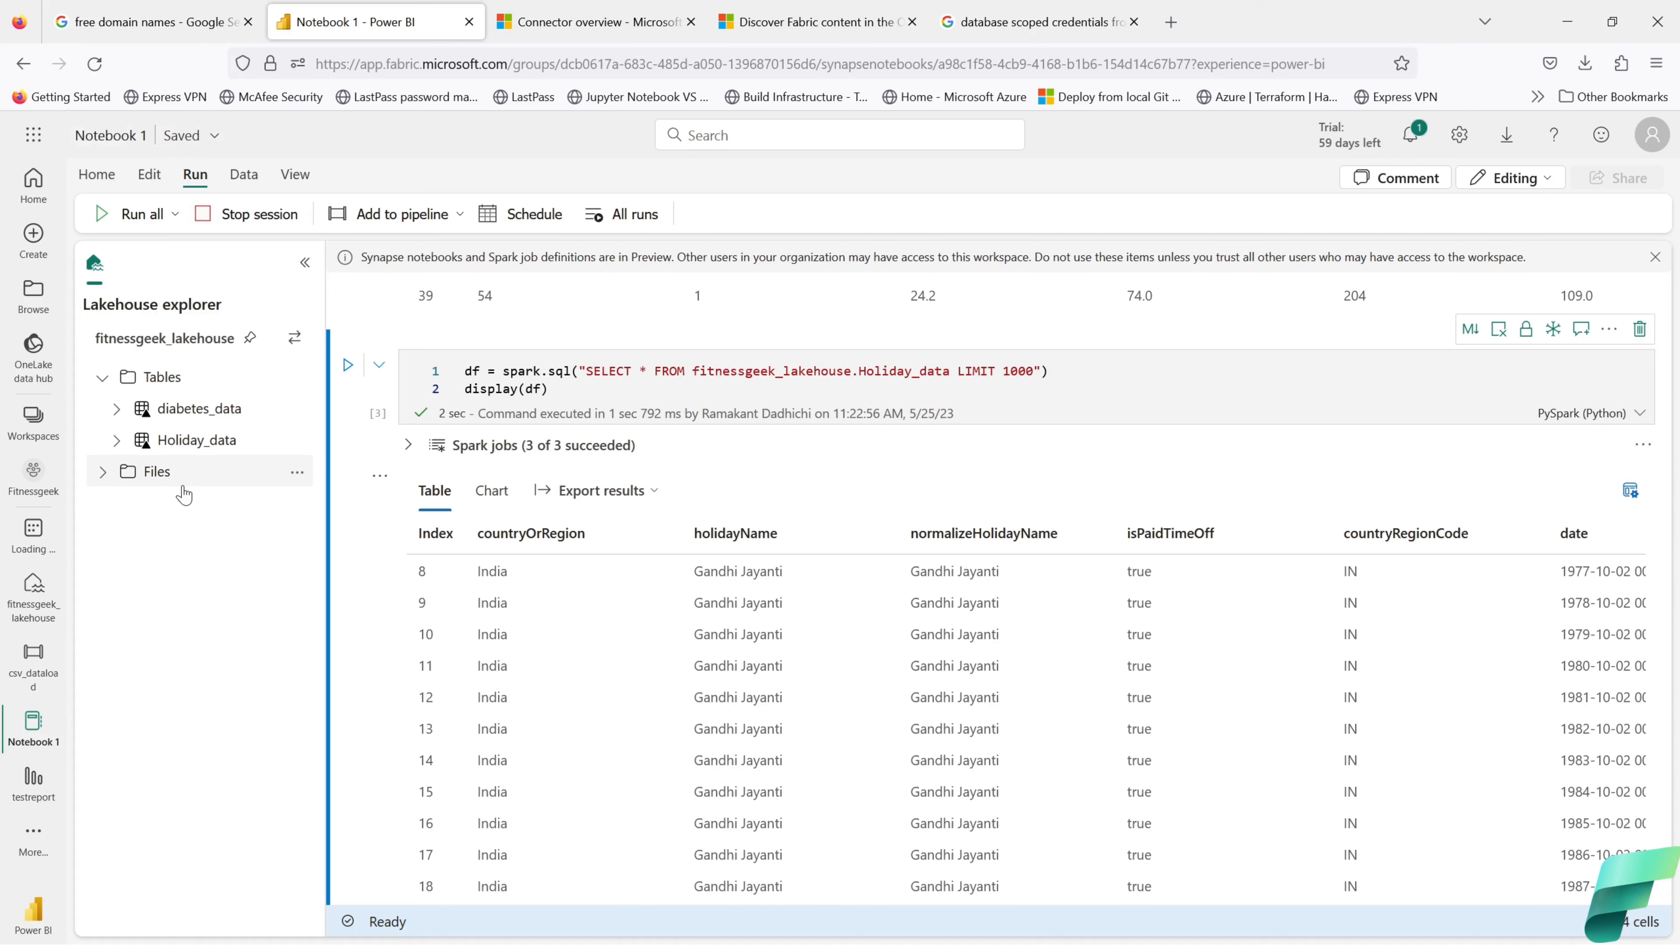
Step: Show the Recent items list under Browse, sorted ascending by Type
left_click(34, 354)
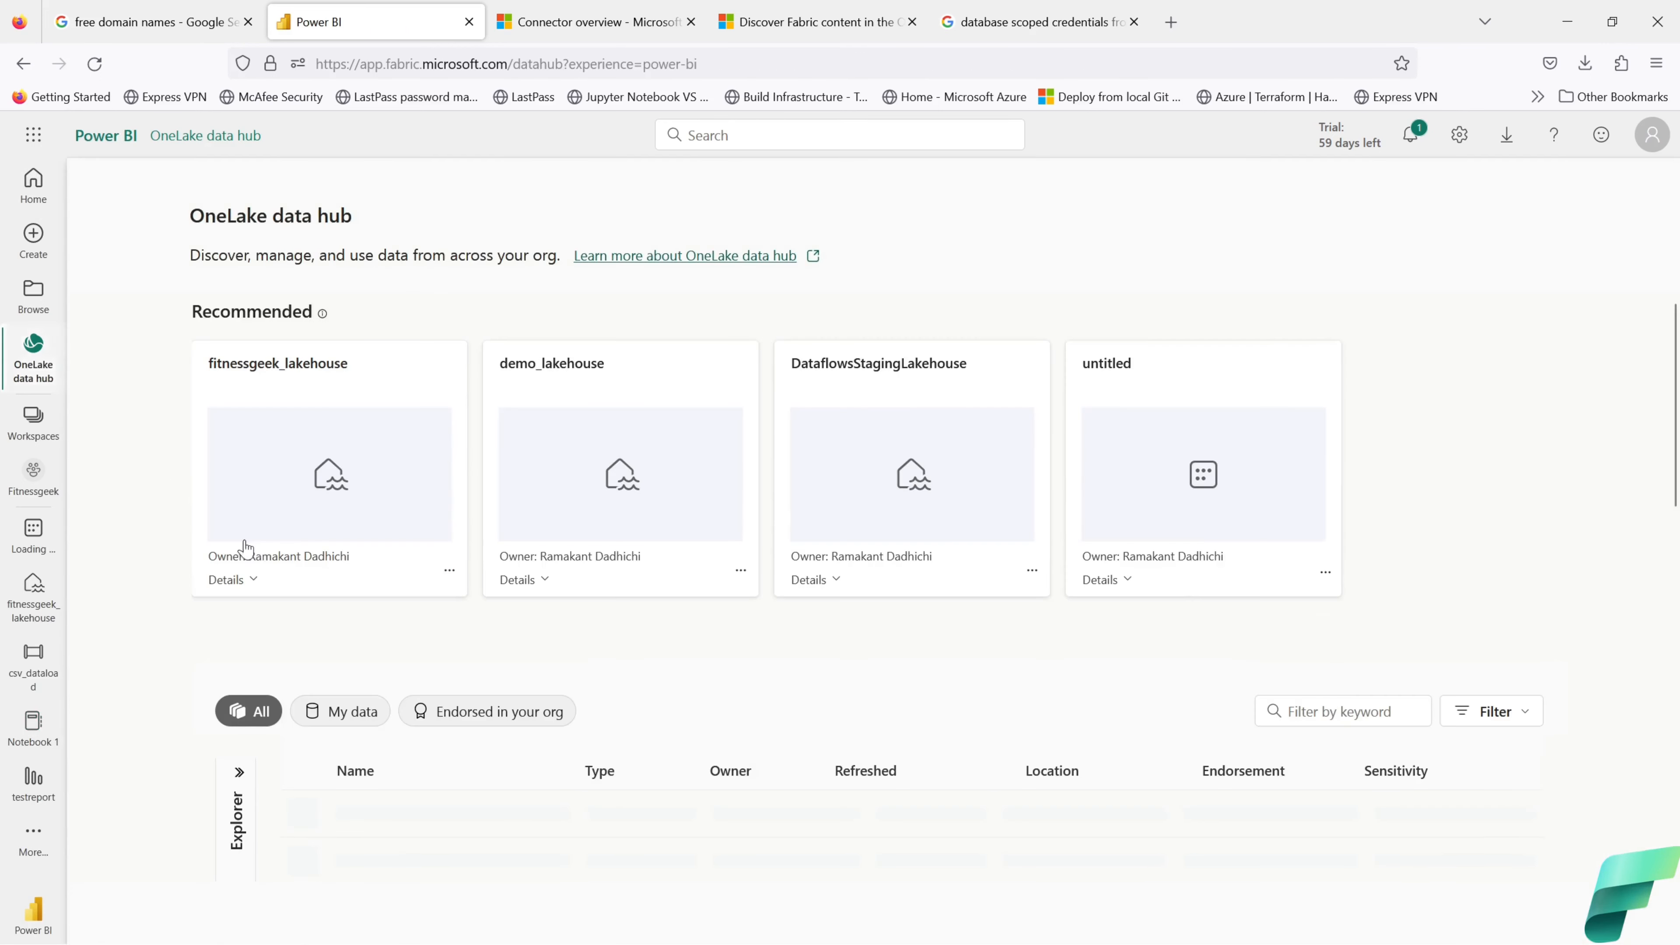
left_click(39, 295)
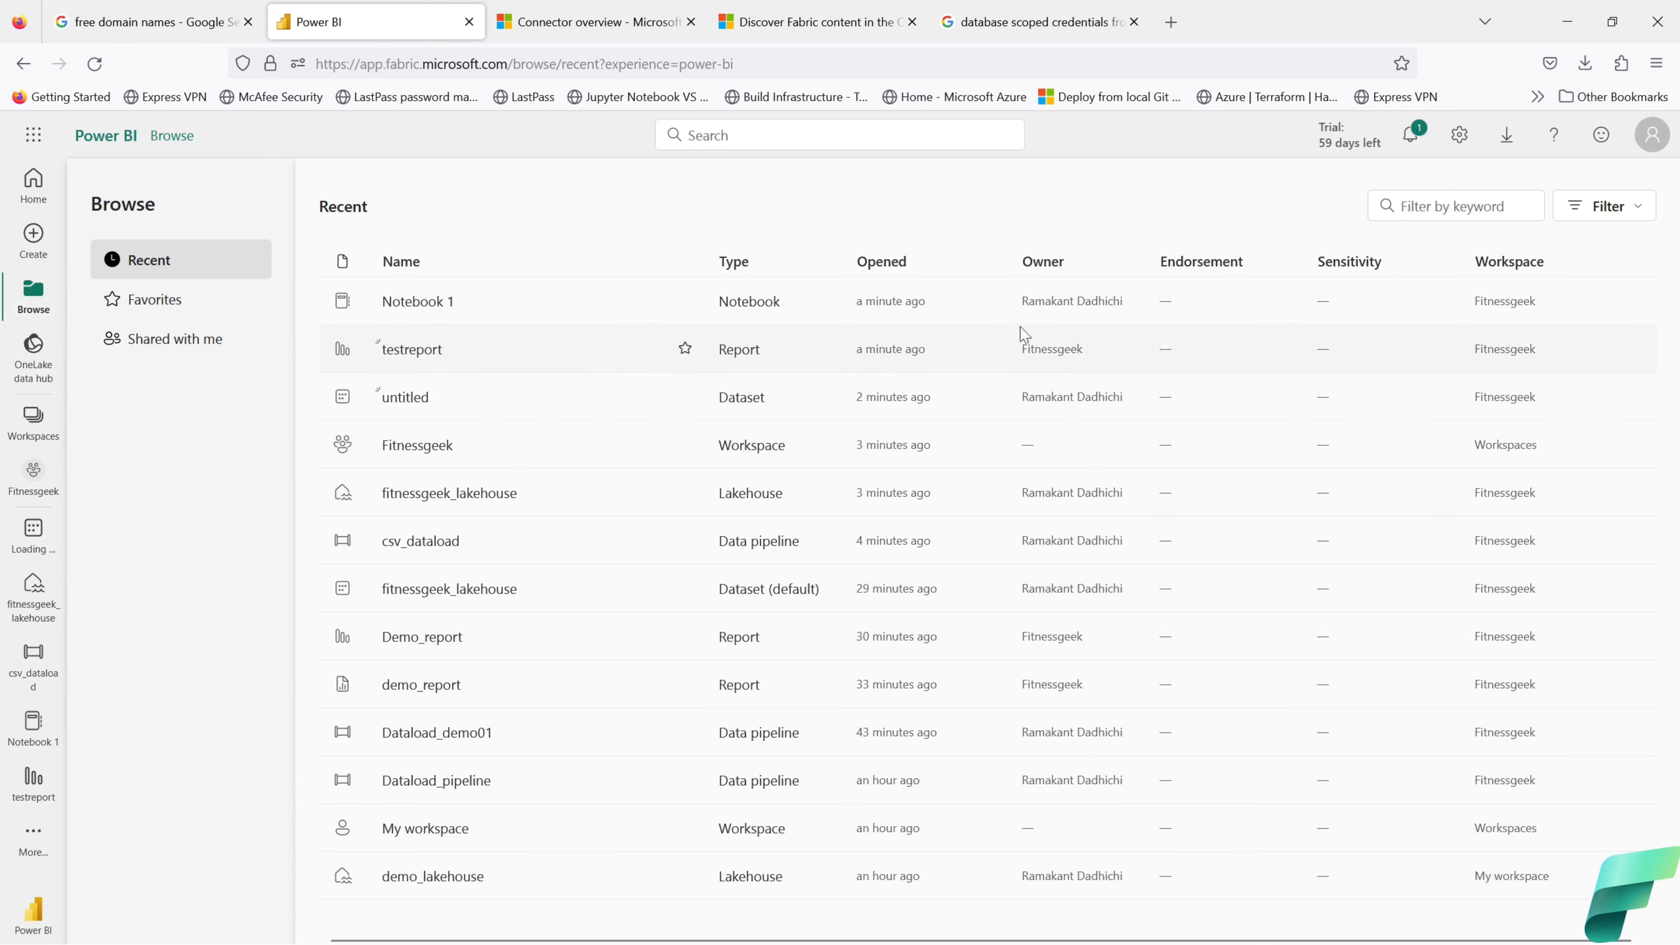
left_click(738, 268)
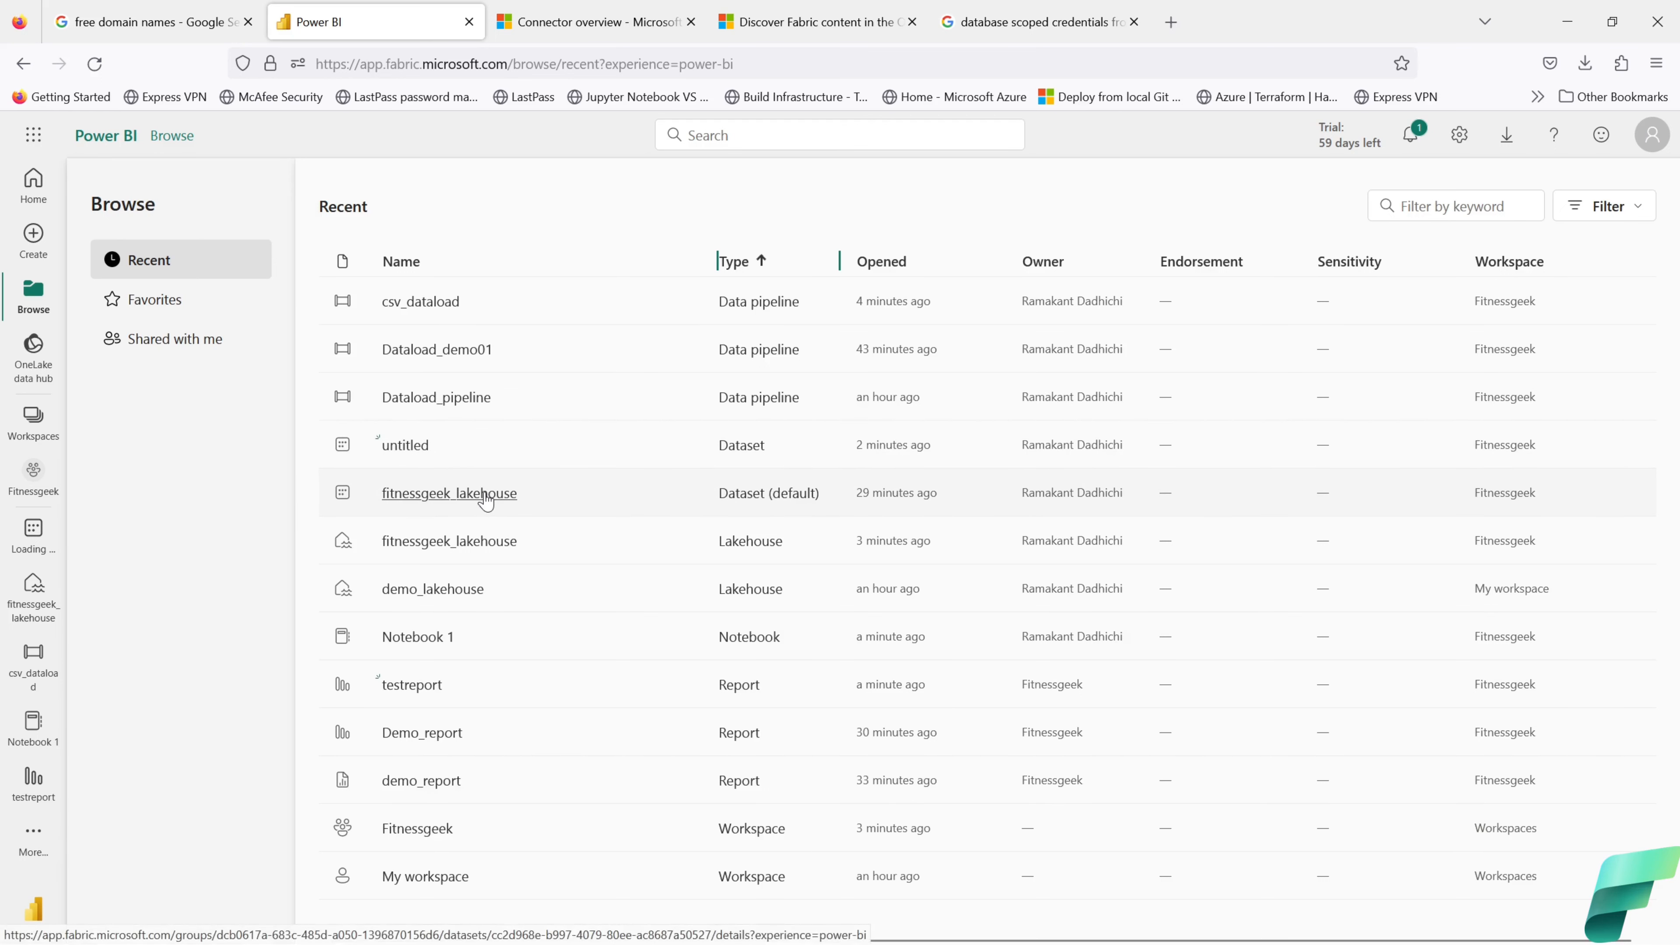
Step: Open fitnessgeek_lakehouse and bring up the Upload files panel for its Files folder
left_click(459, 554)
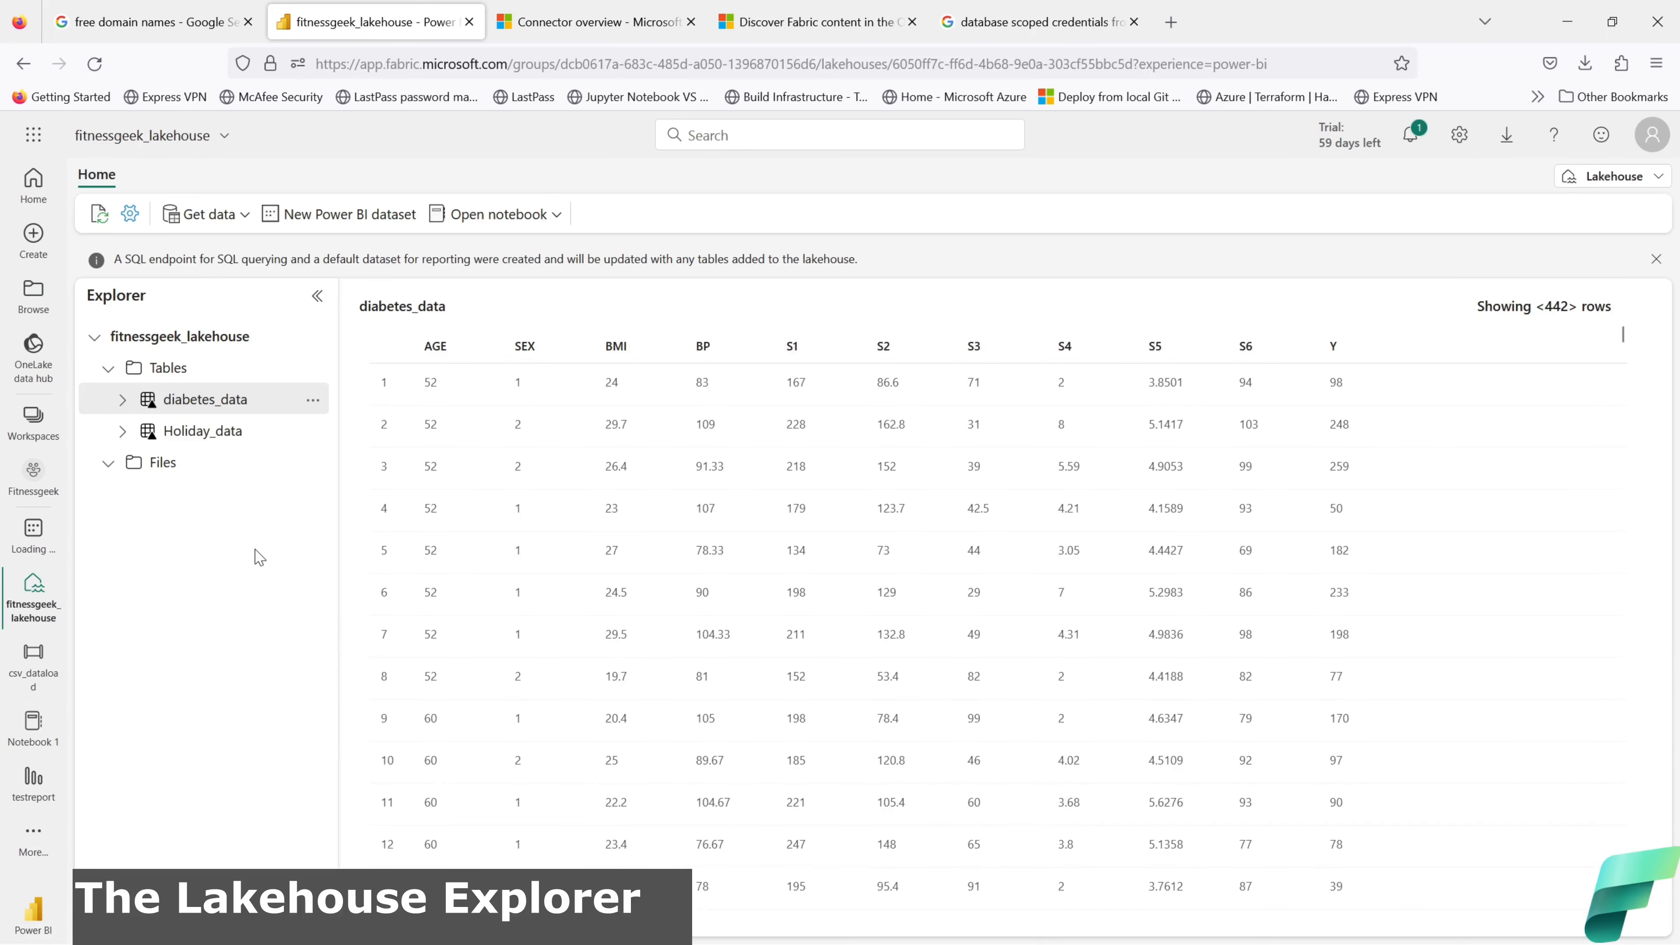
left_click(109, 465)
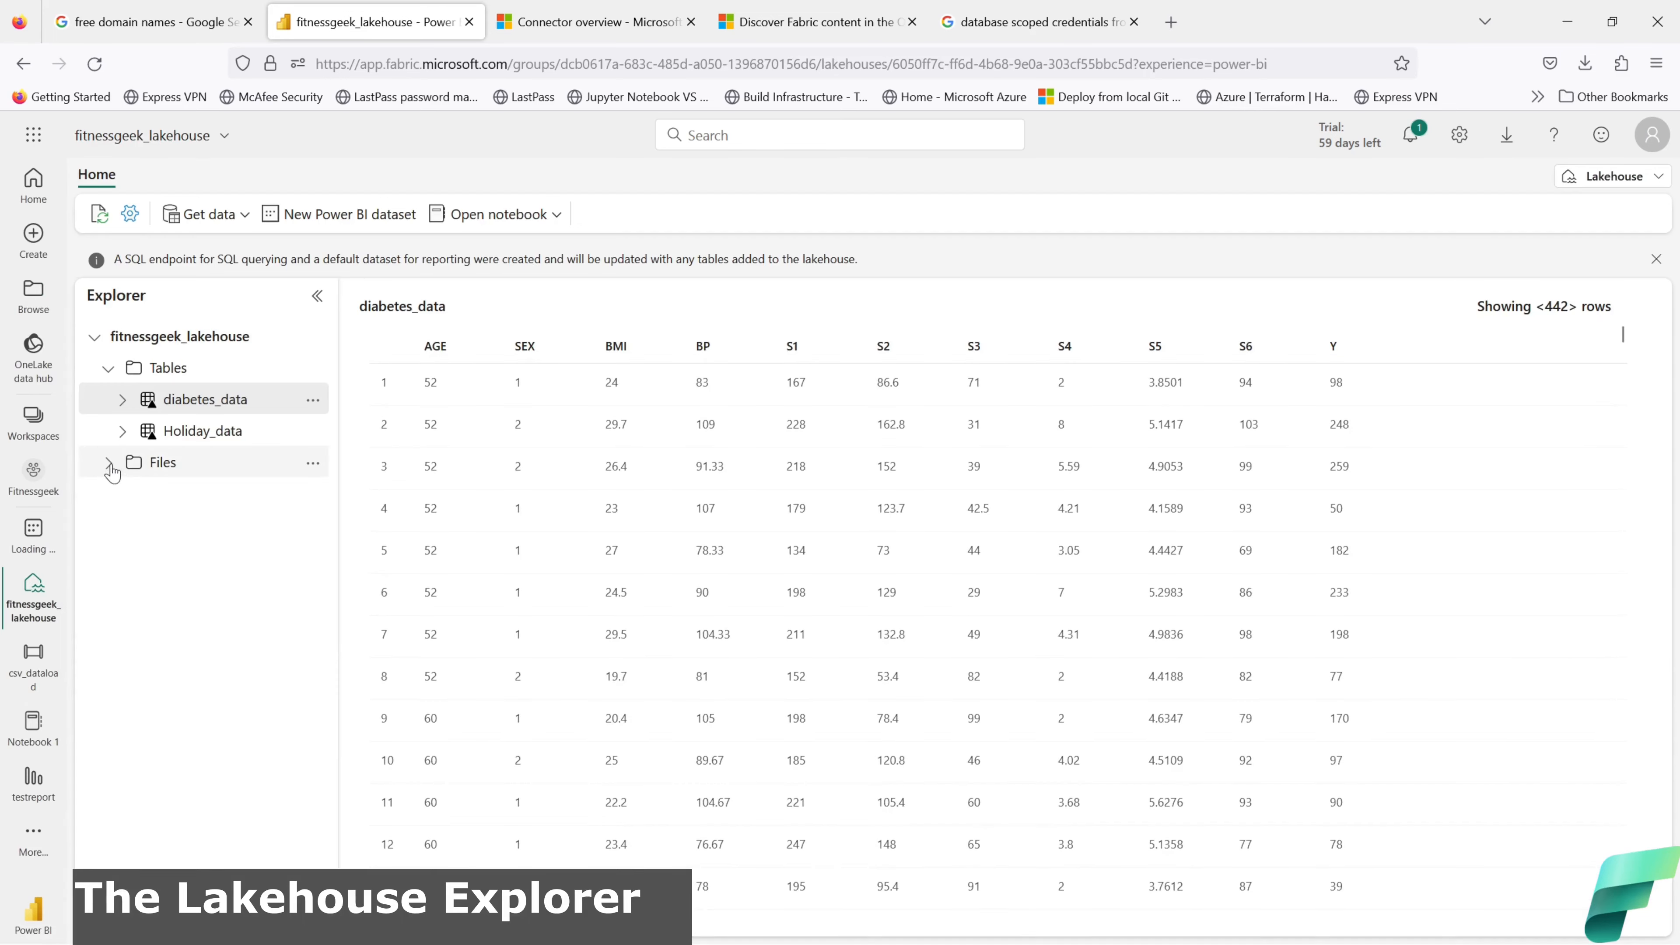
left_click(110, 465)
left_click(313, 464)
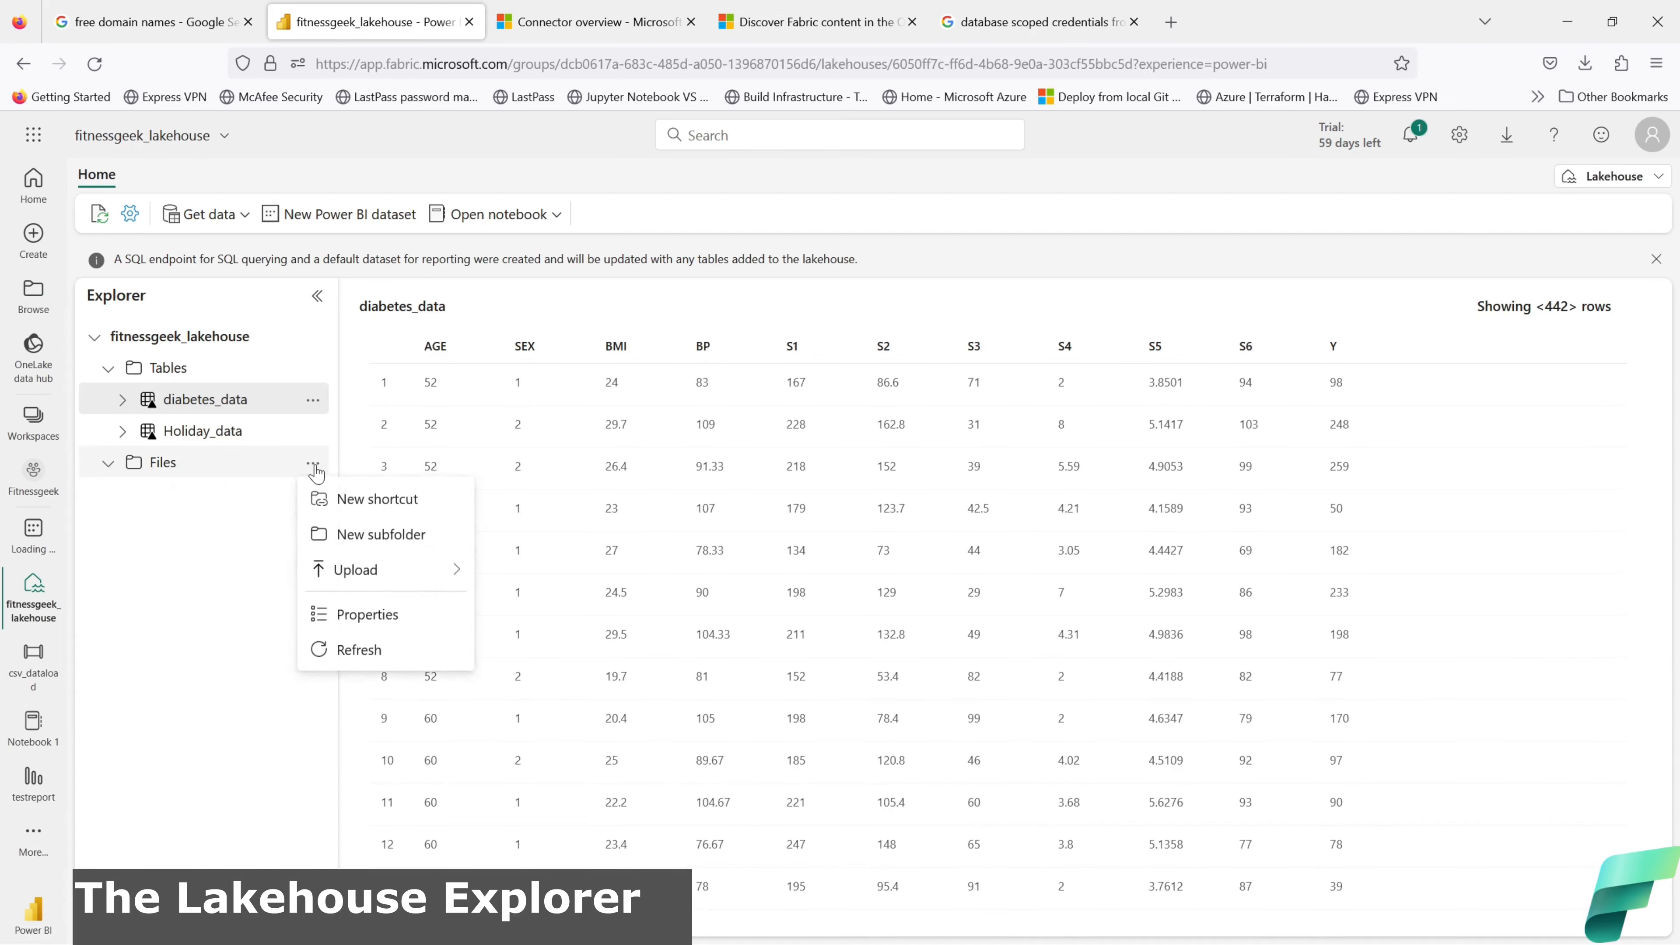
mouse_move(368, 572)
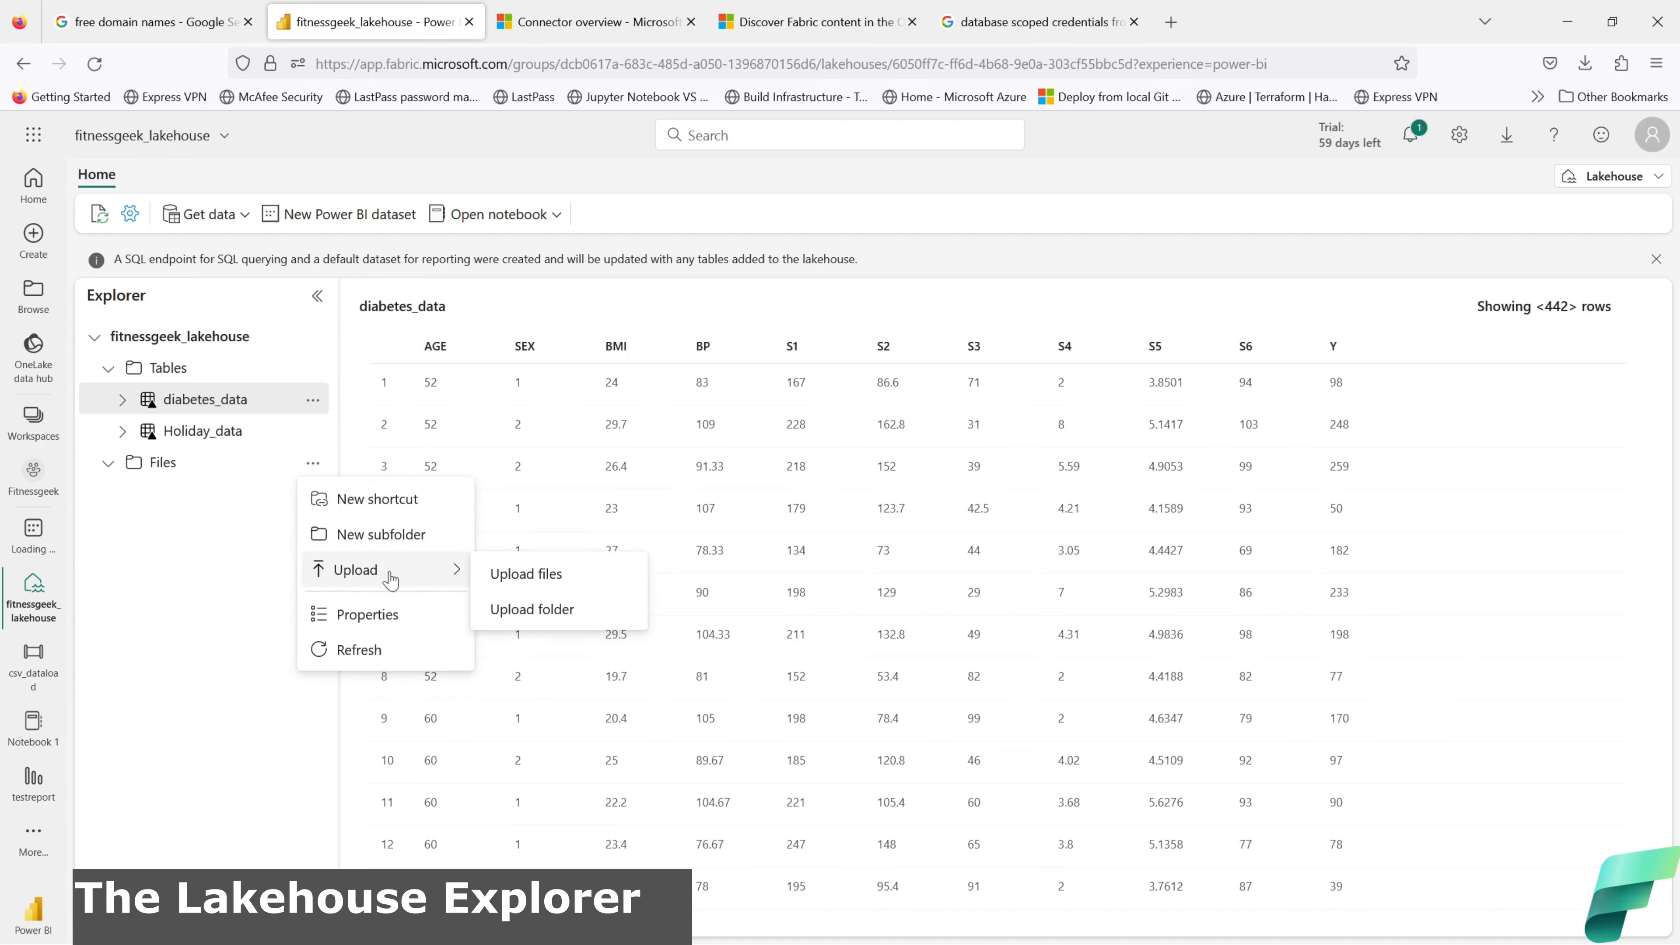
left_click(525, 573)
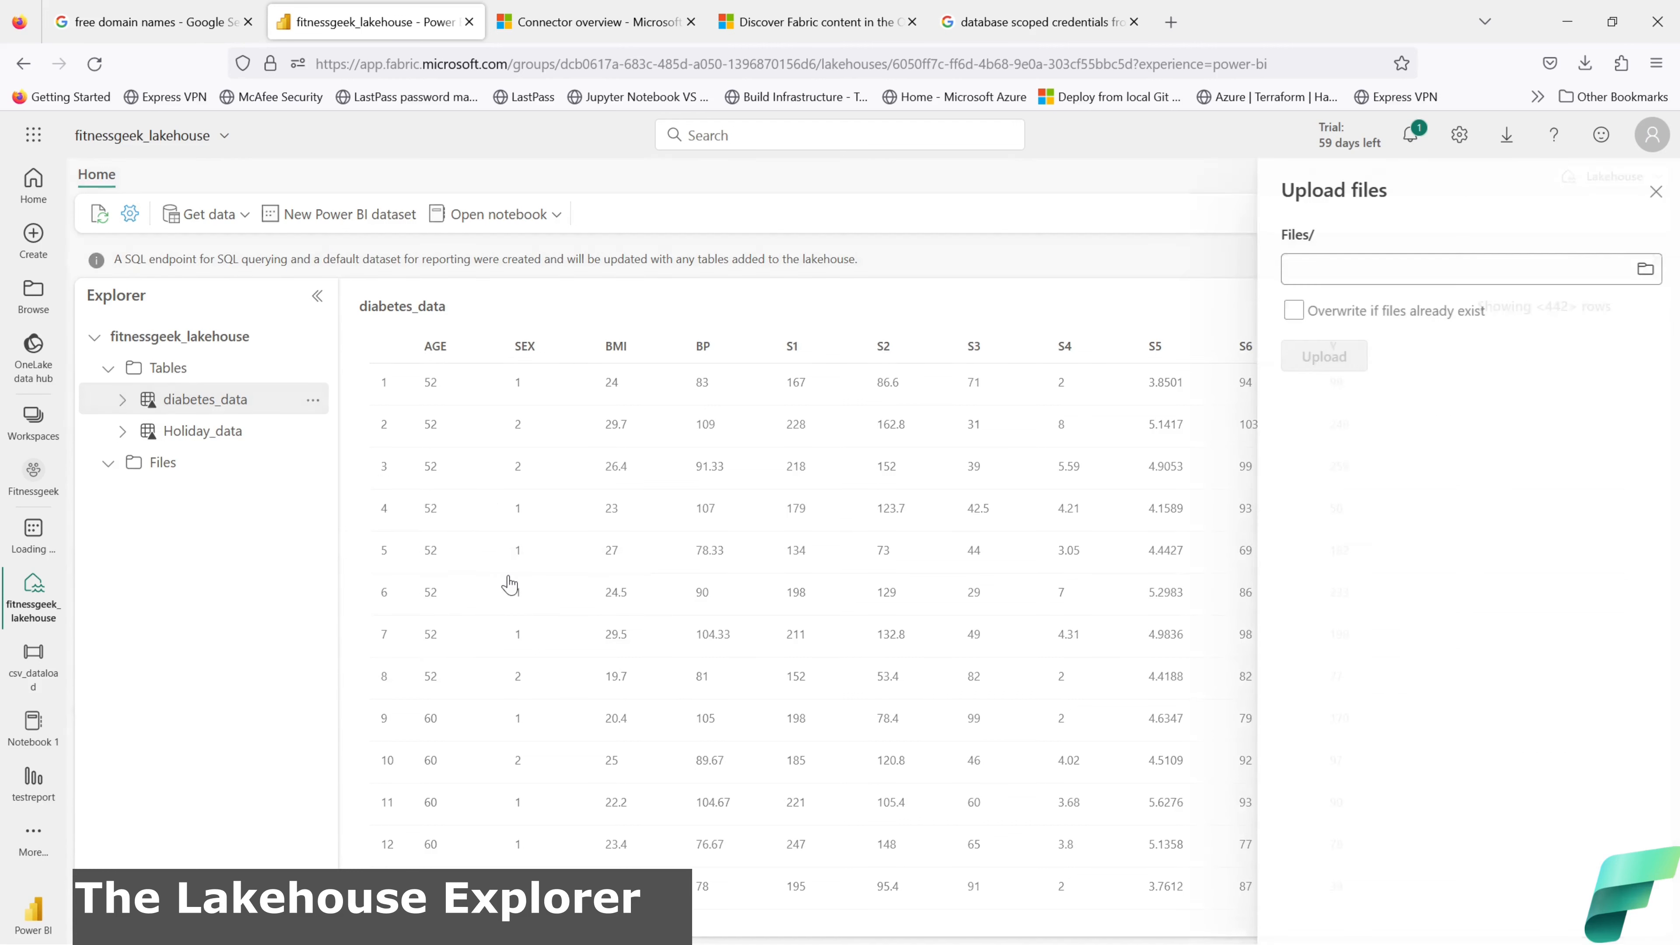
Step: Pick untitled.csv from Downloads, upload it to Files, and close the upload panel
left_click(1642, 269)
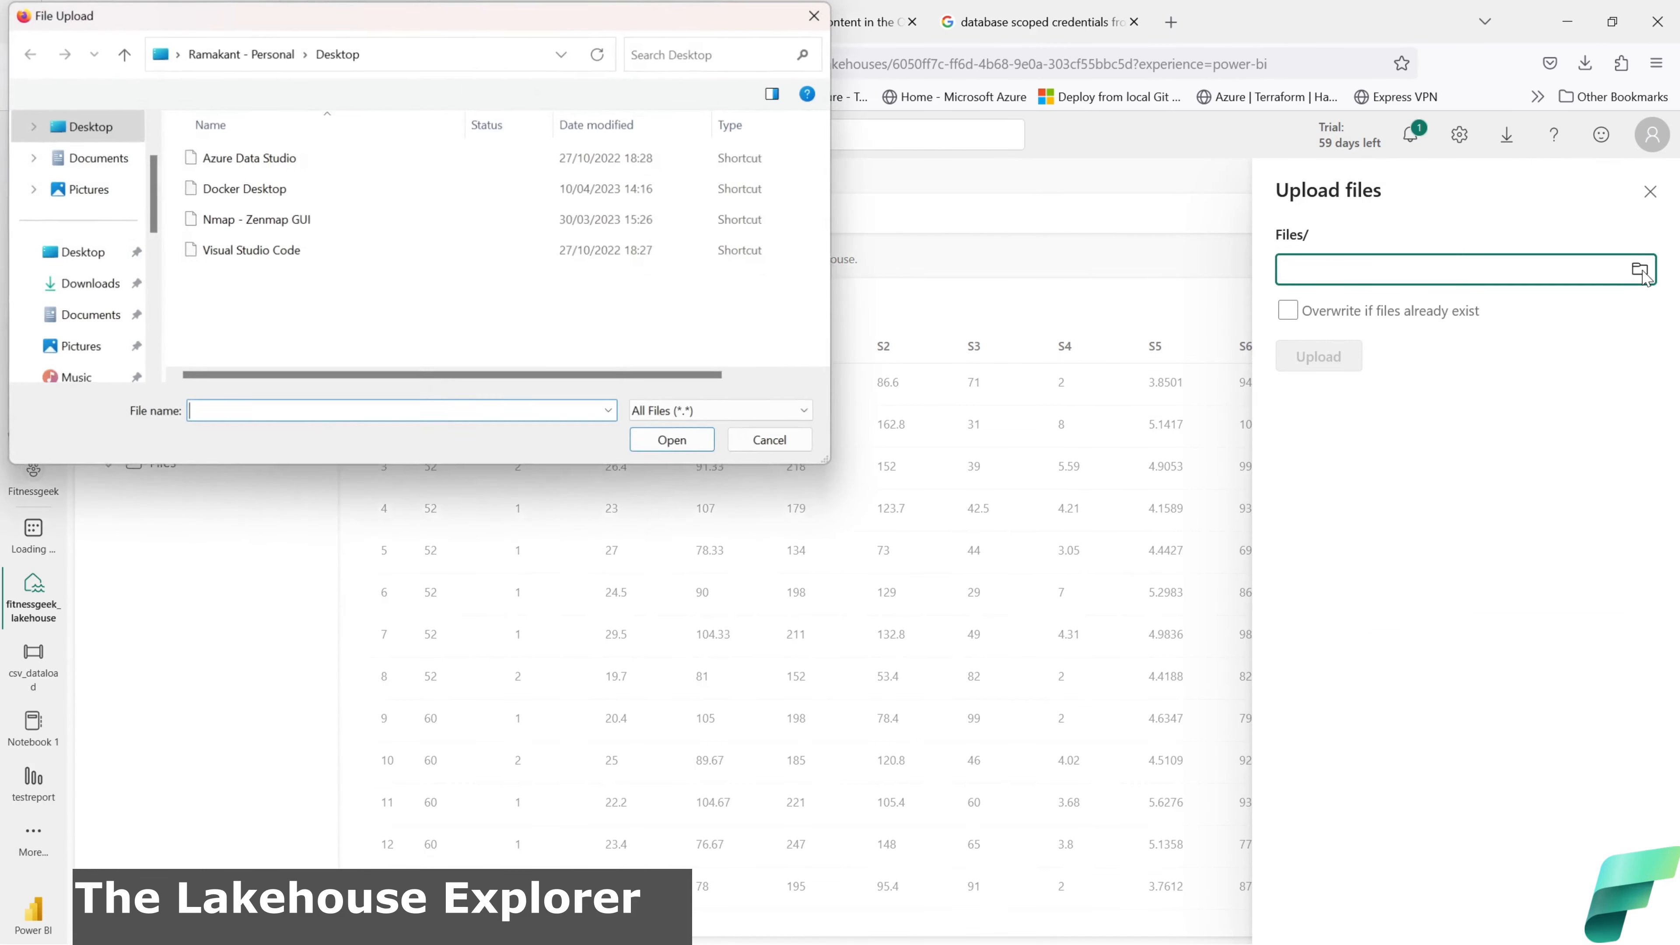
scroll(89, 238, "up", 1)
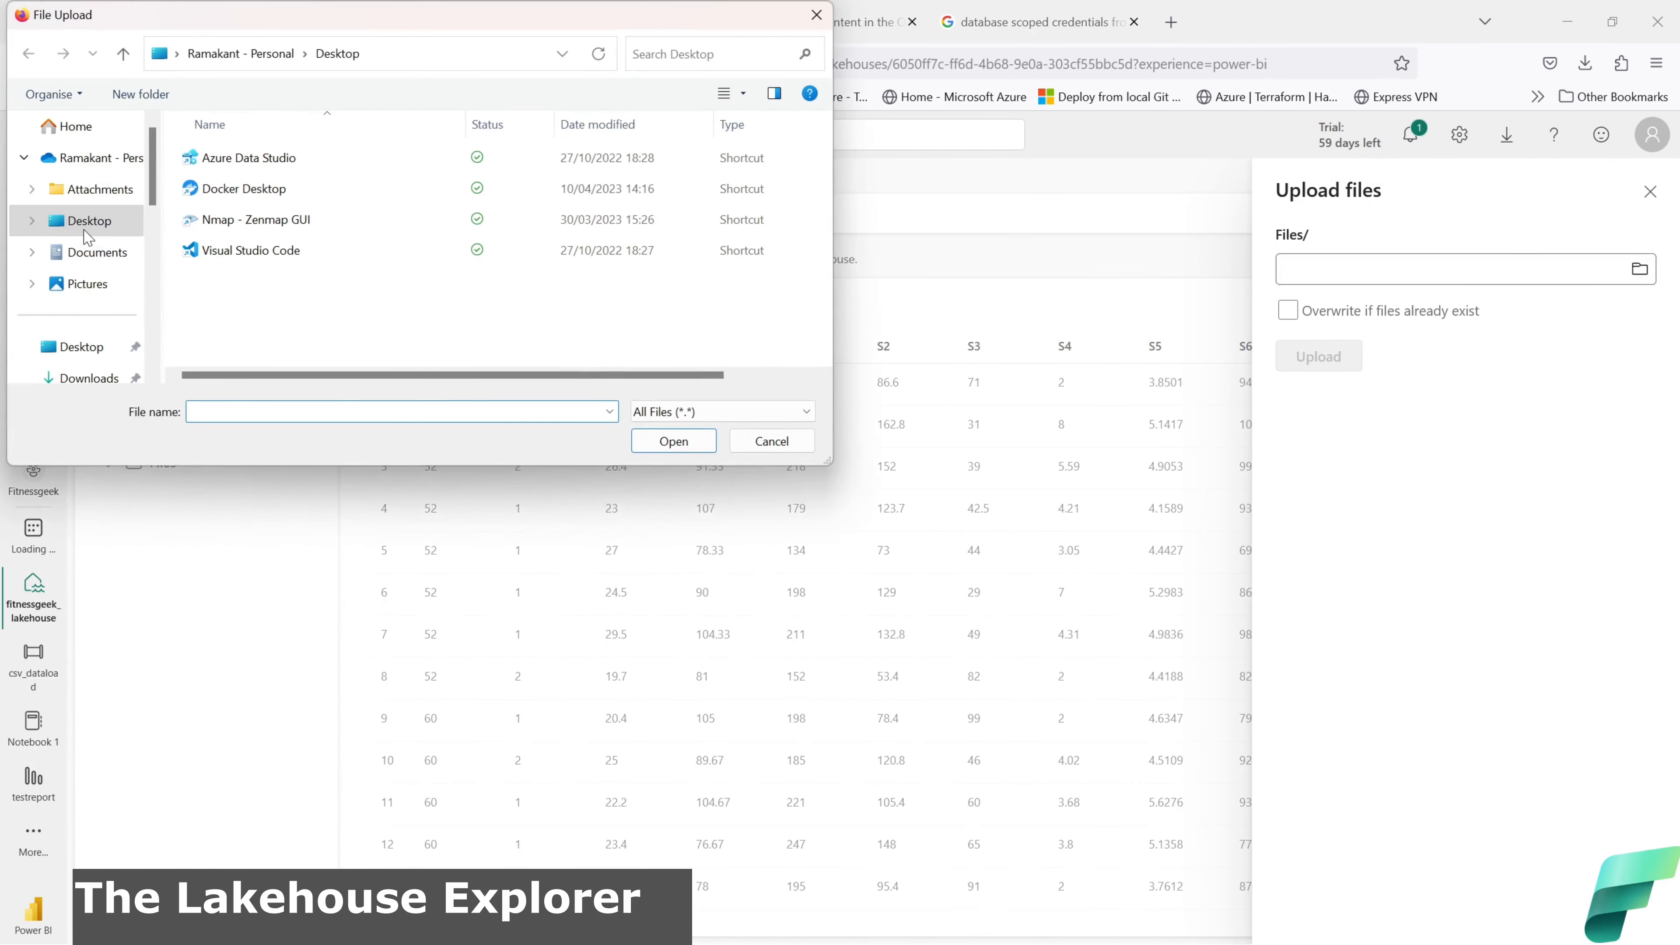
scroll(98, 251, "down", 1)
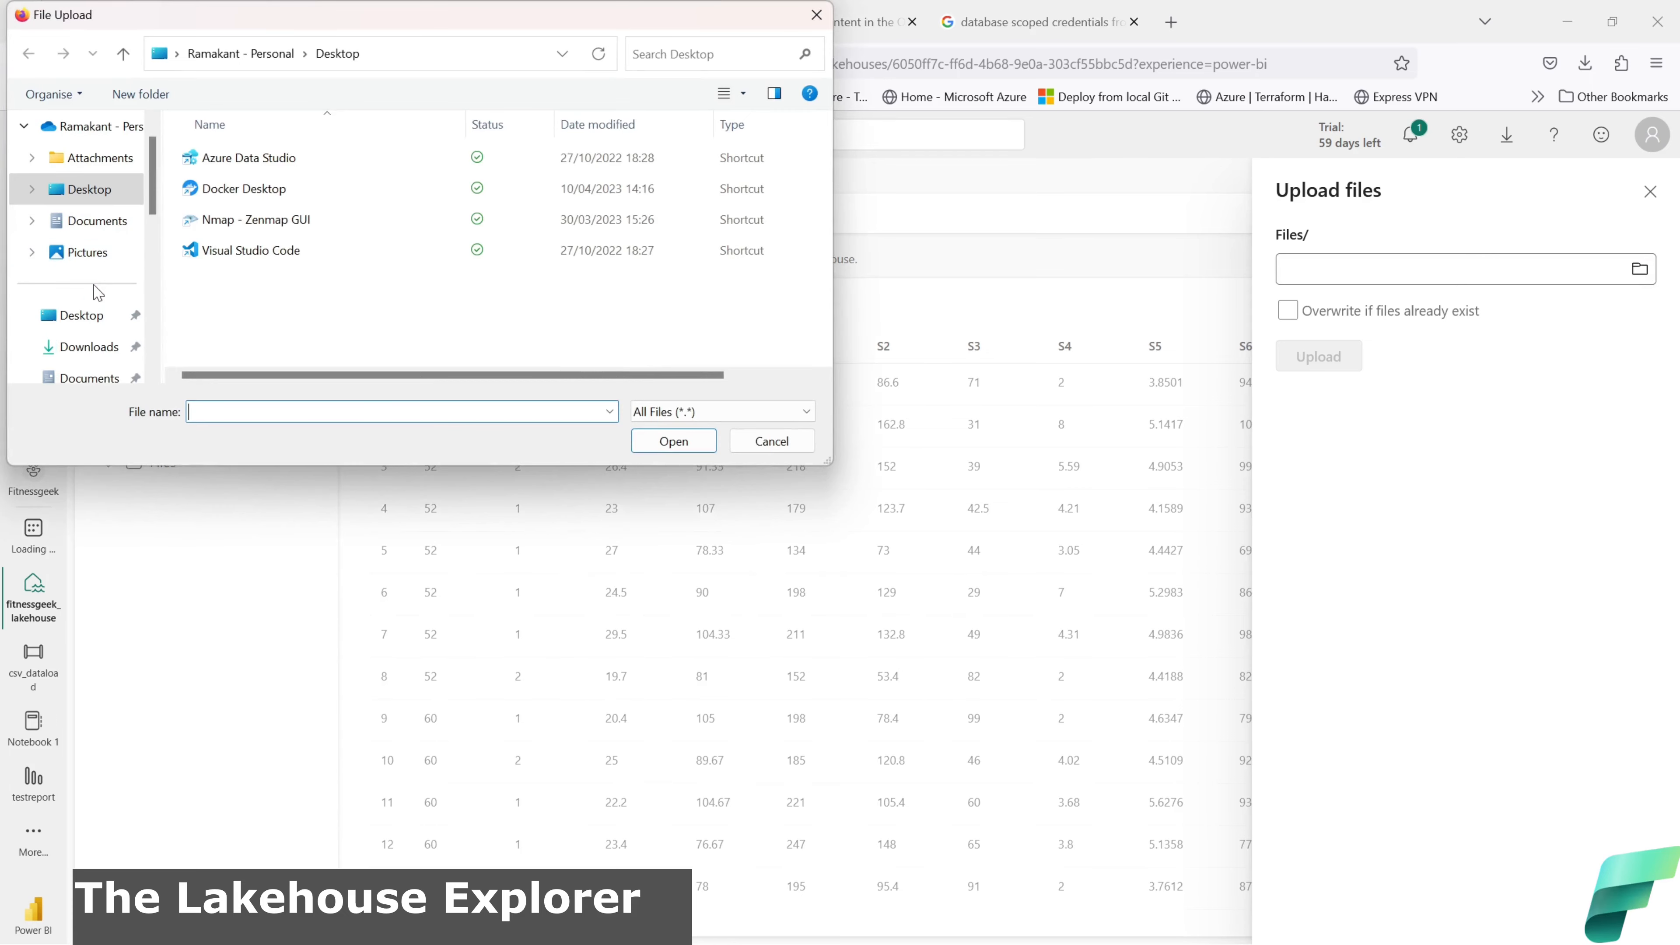
left_click(89, 347)
left_click(246, 188)
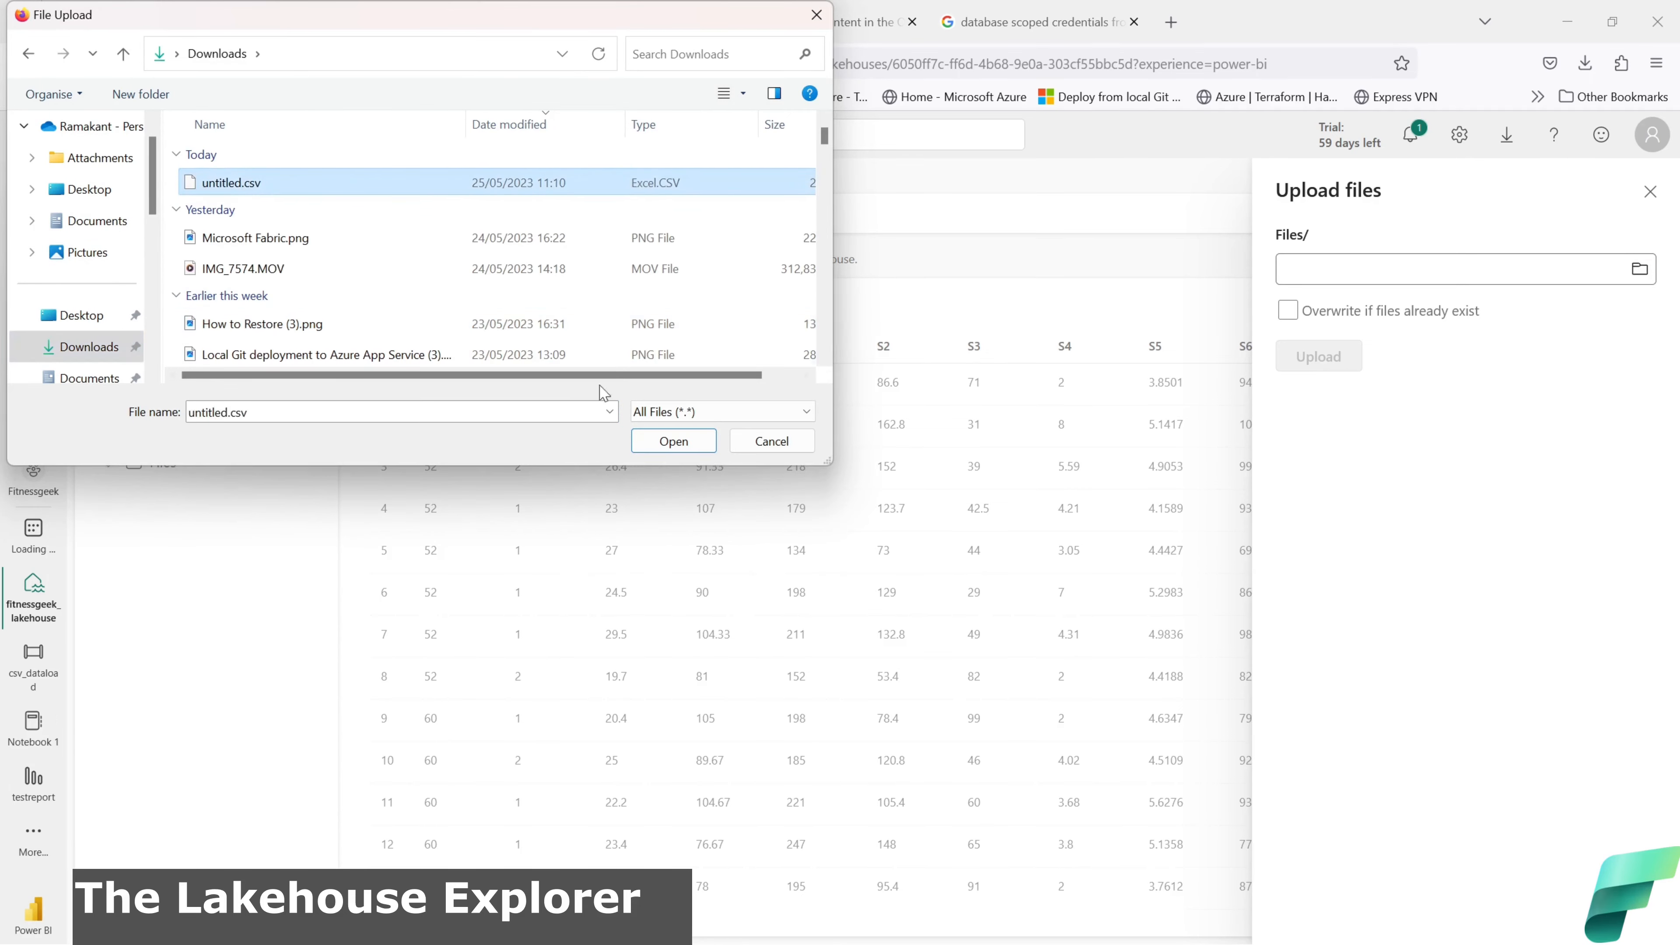
left_click(670, 442)
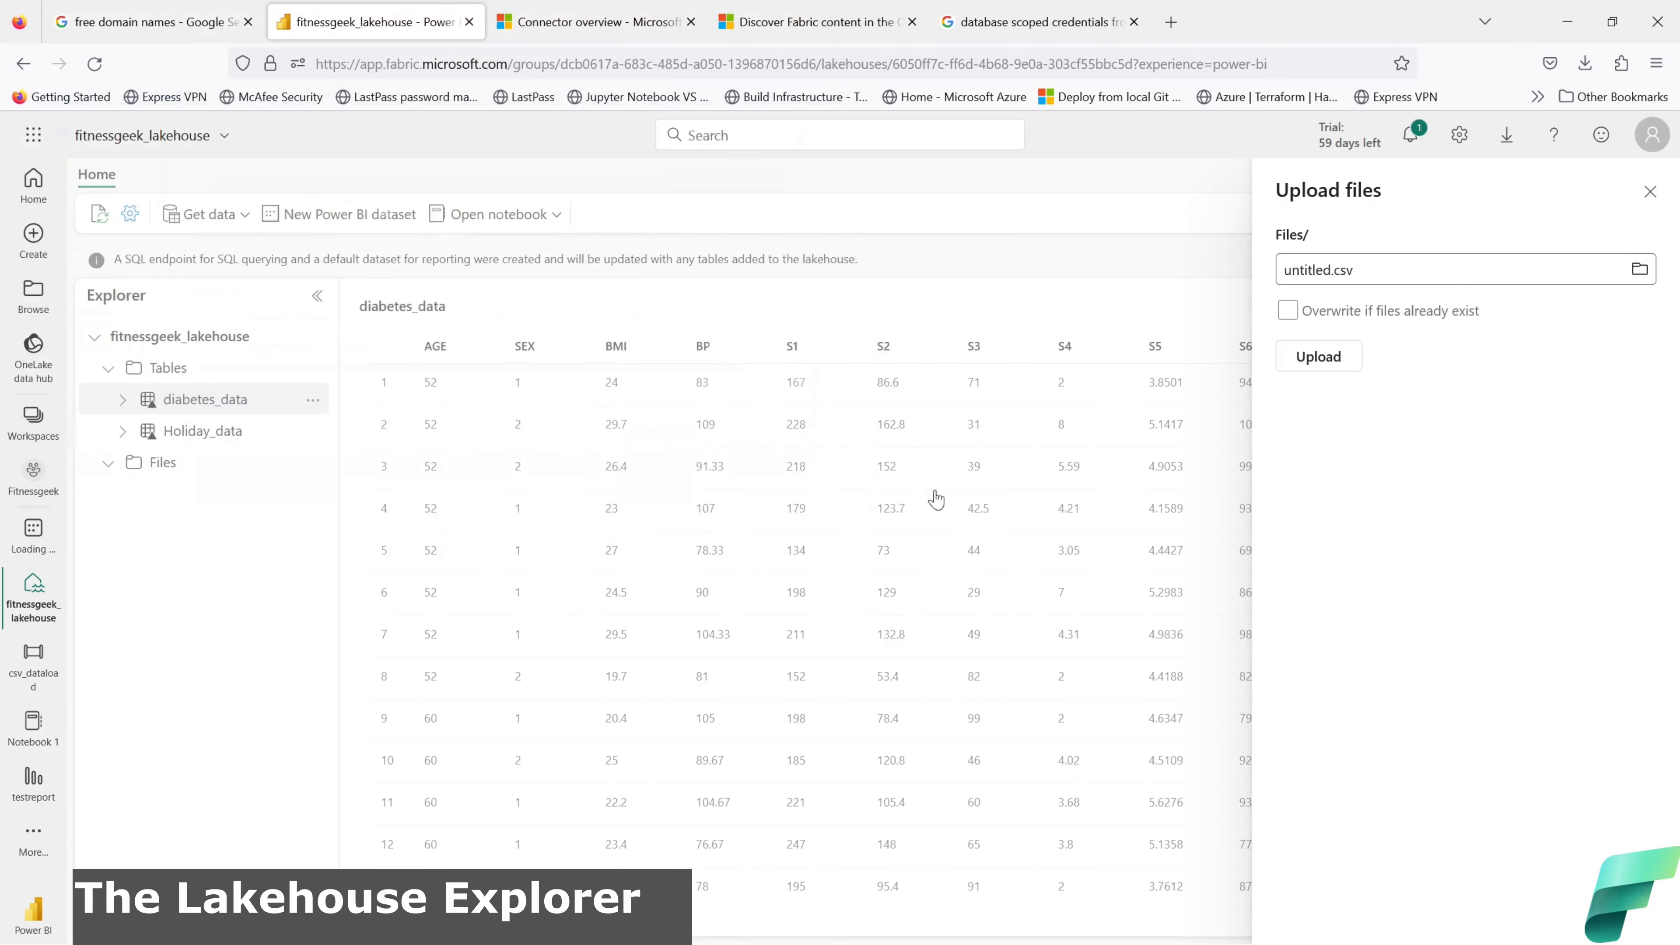
left_click(1343, 369)
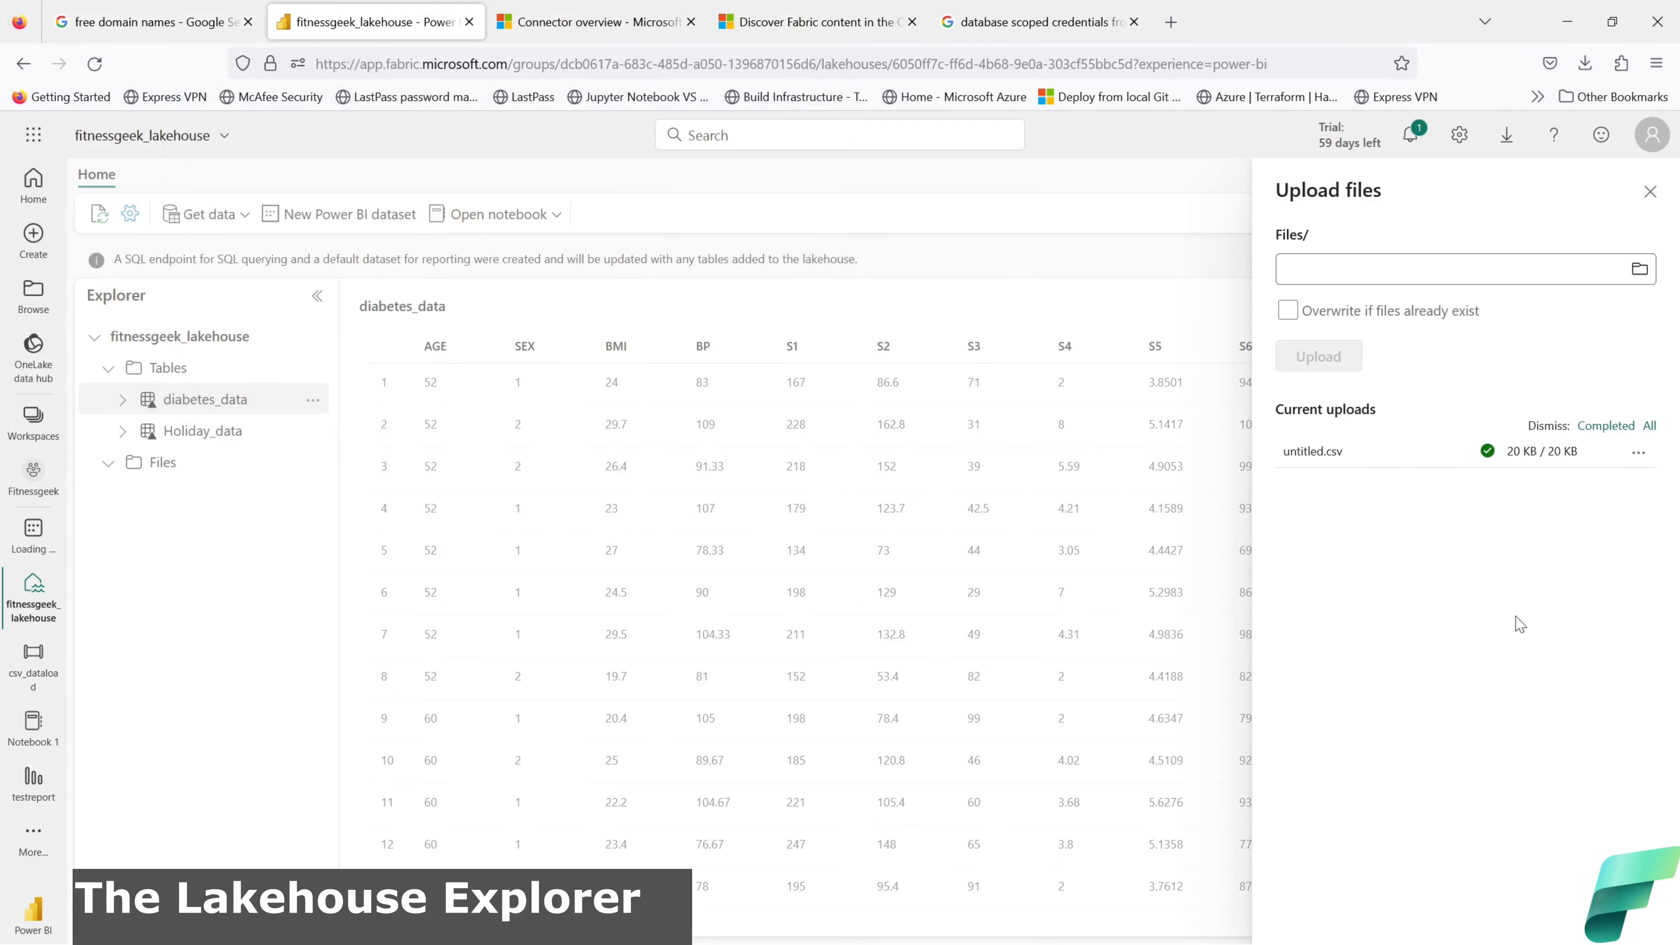
left_click(1651, 191)
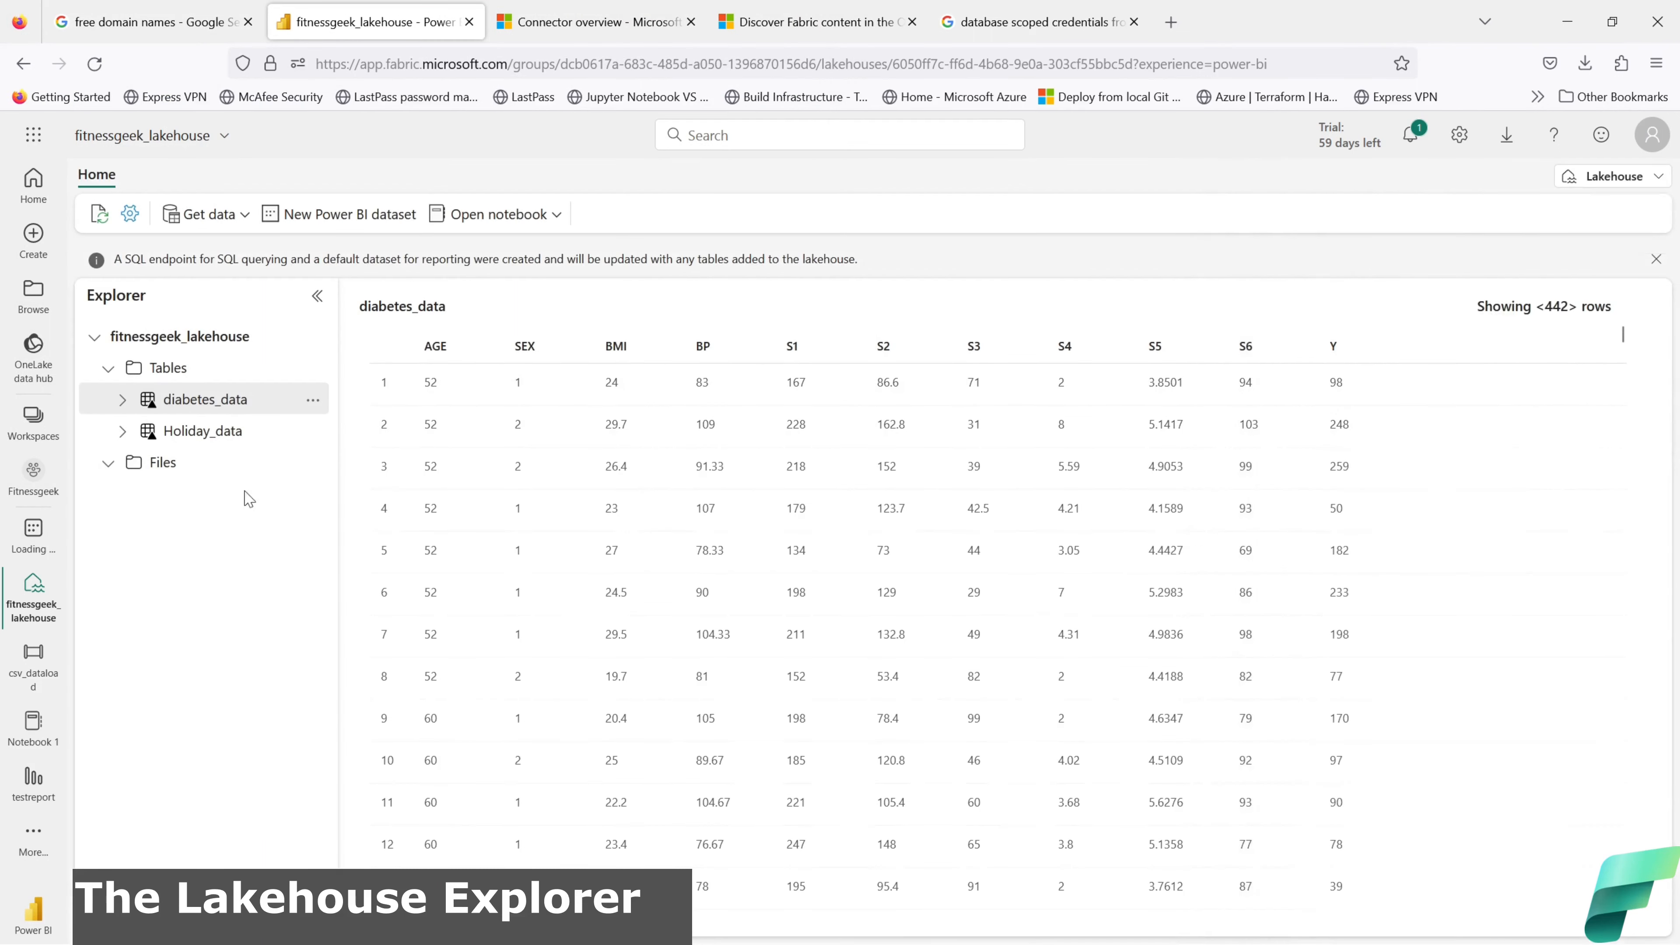
left_click(312, 463)
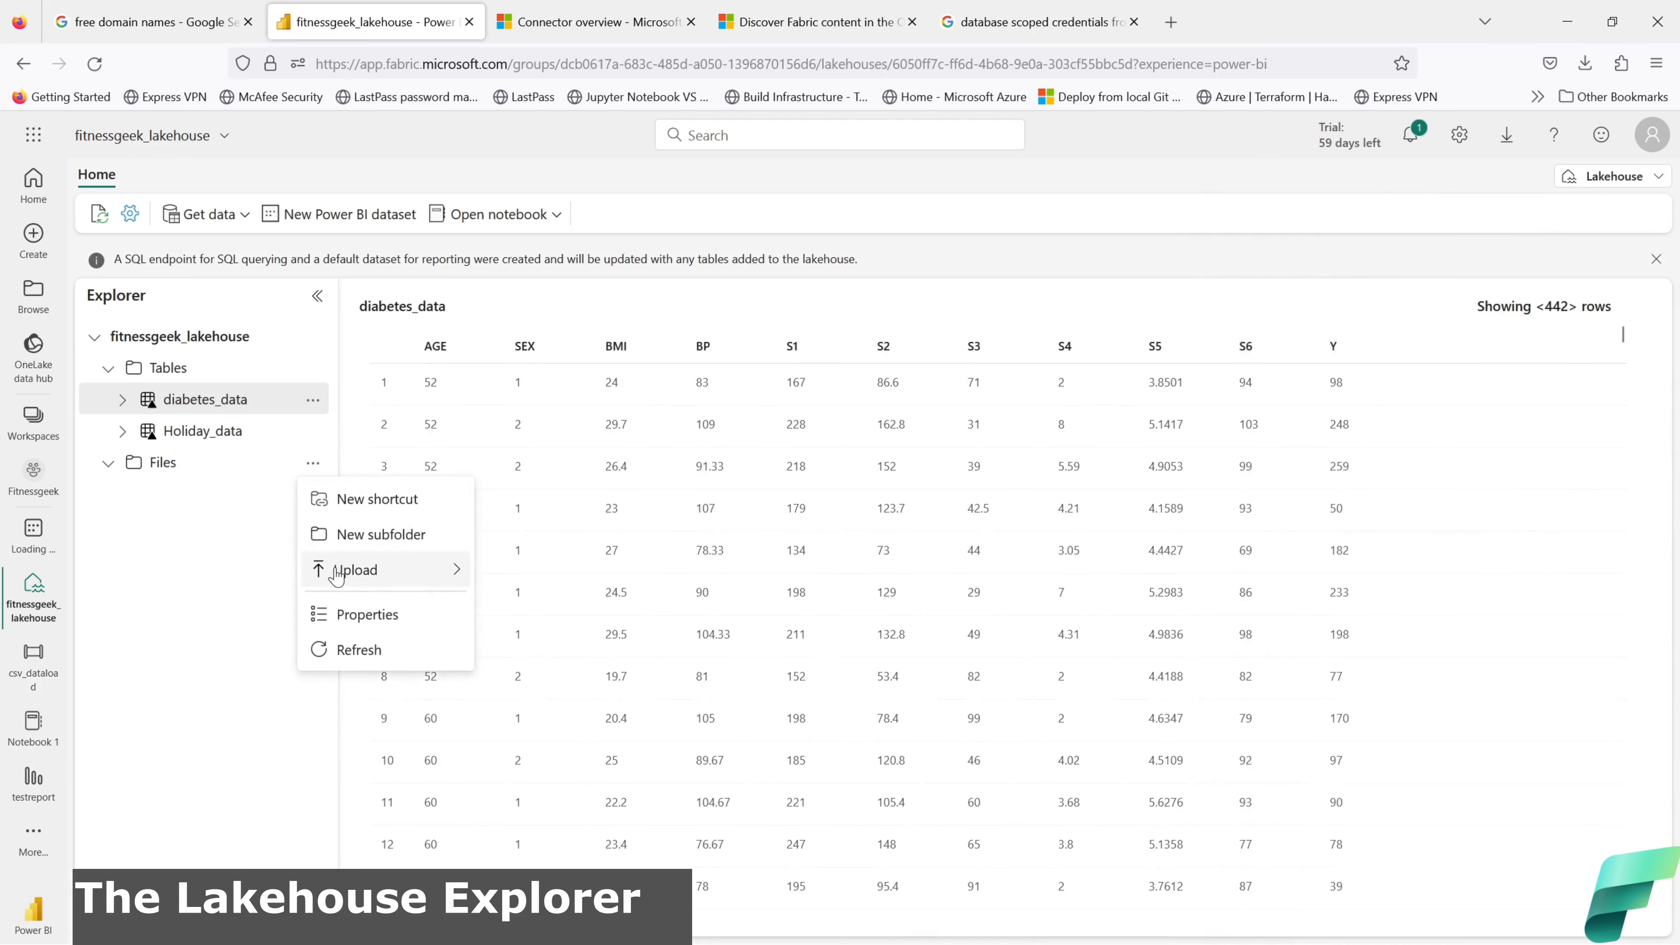
left_click(354, 647)
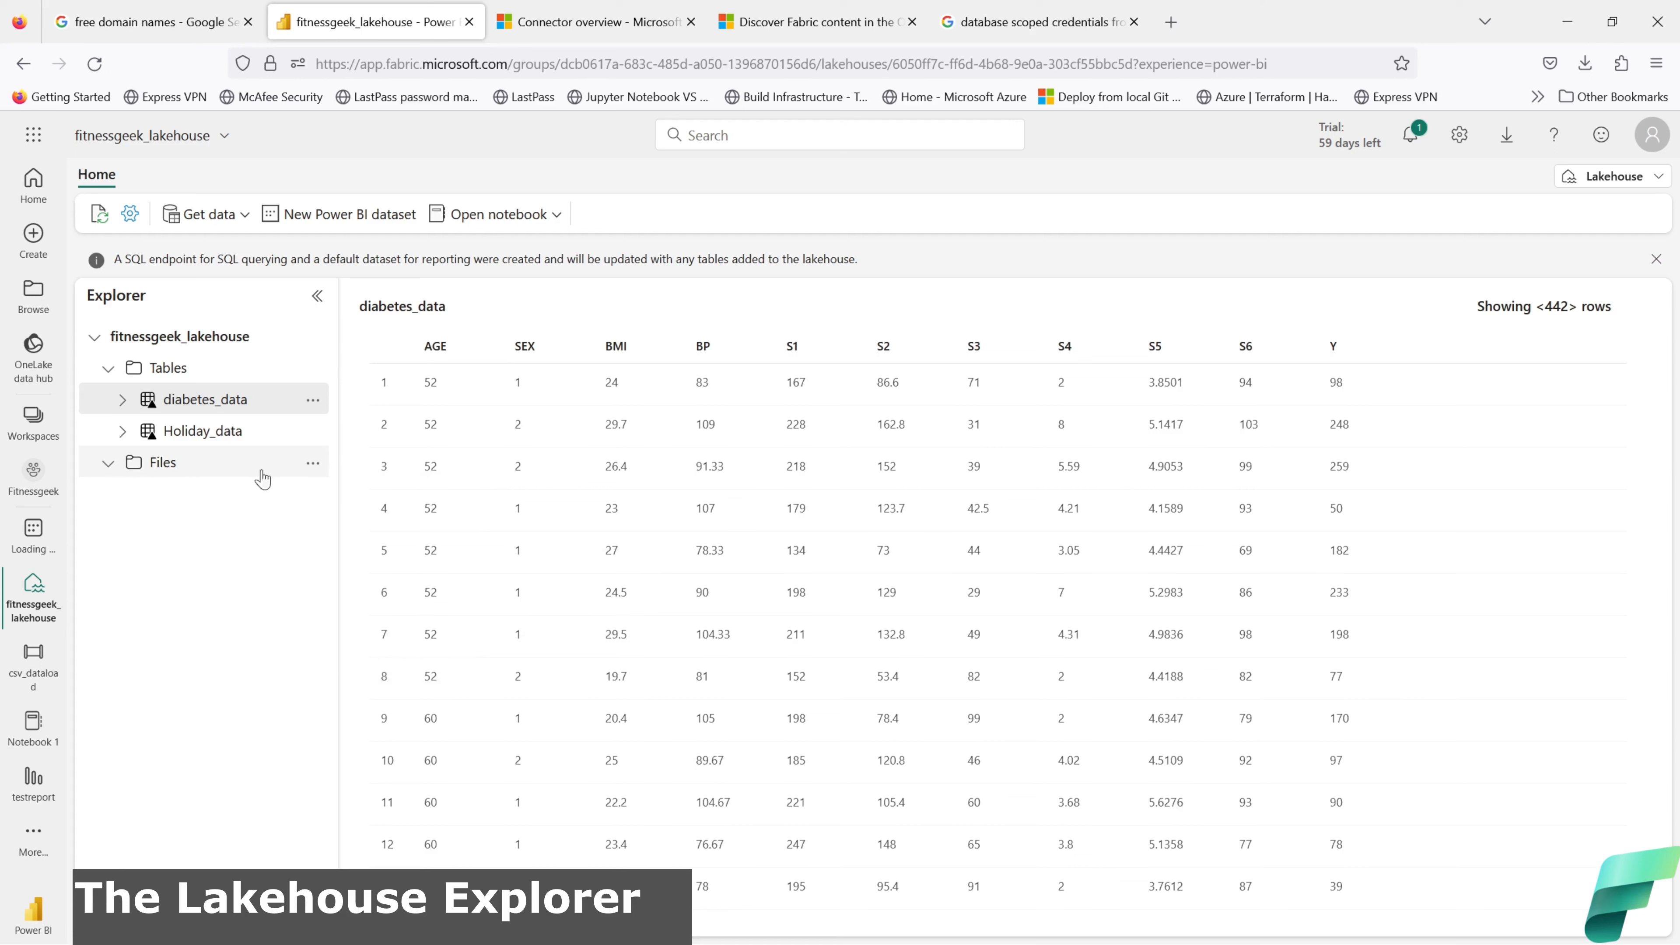
left_click(313, 465)
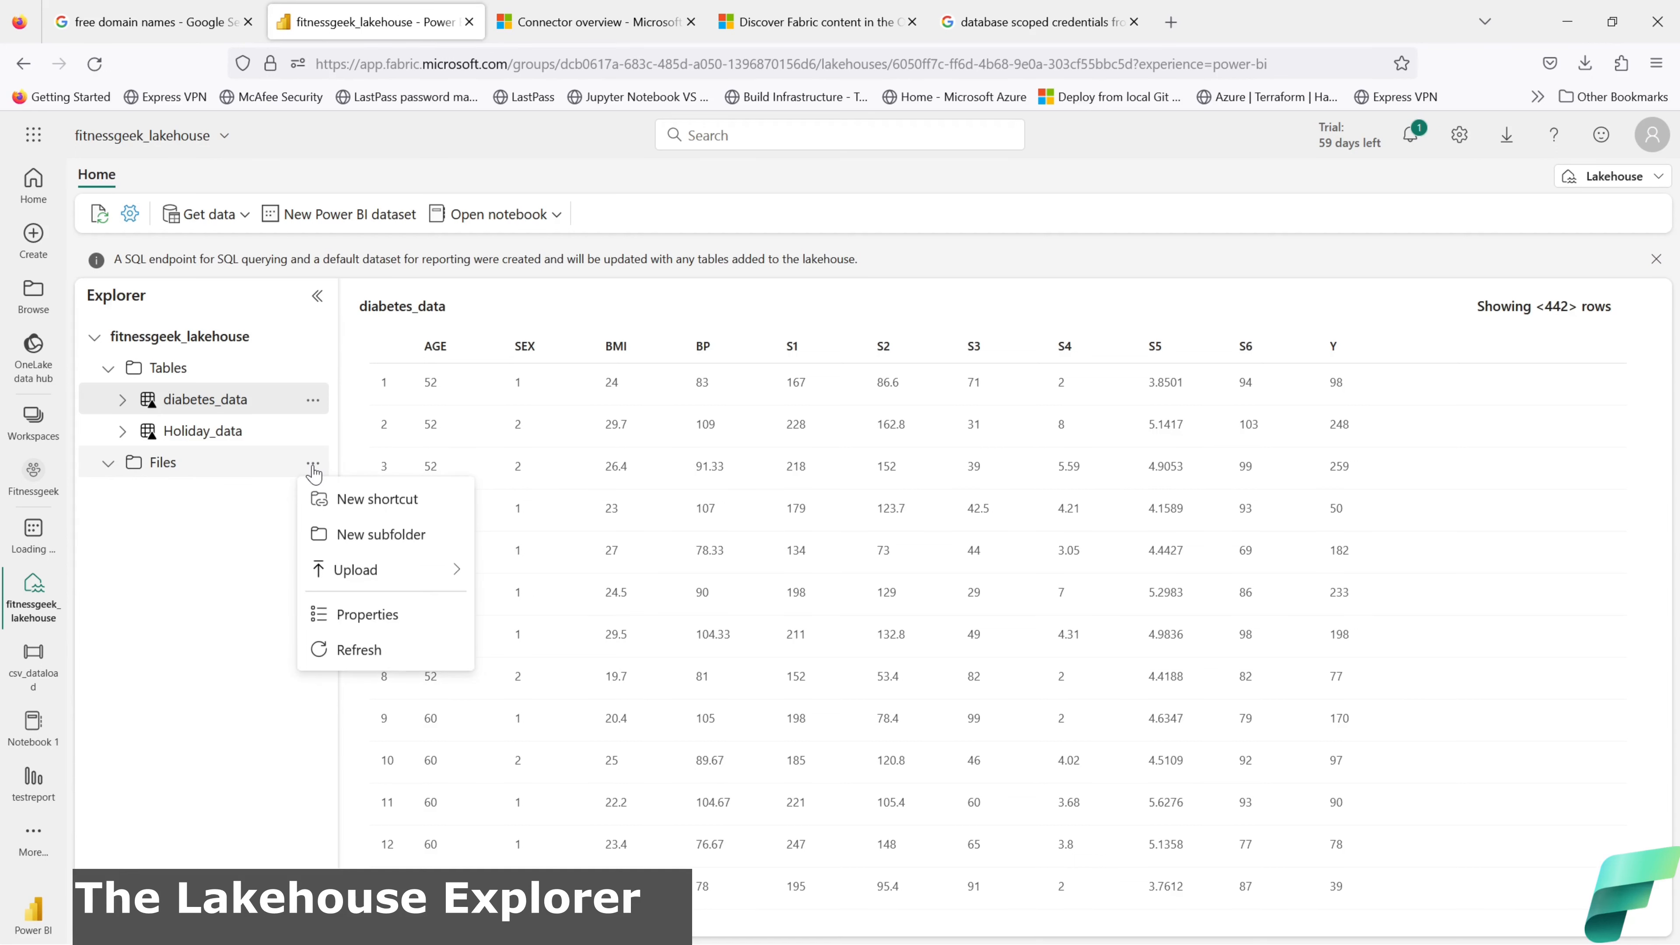
left_click(350, 649)
left_click(94, 64)
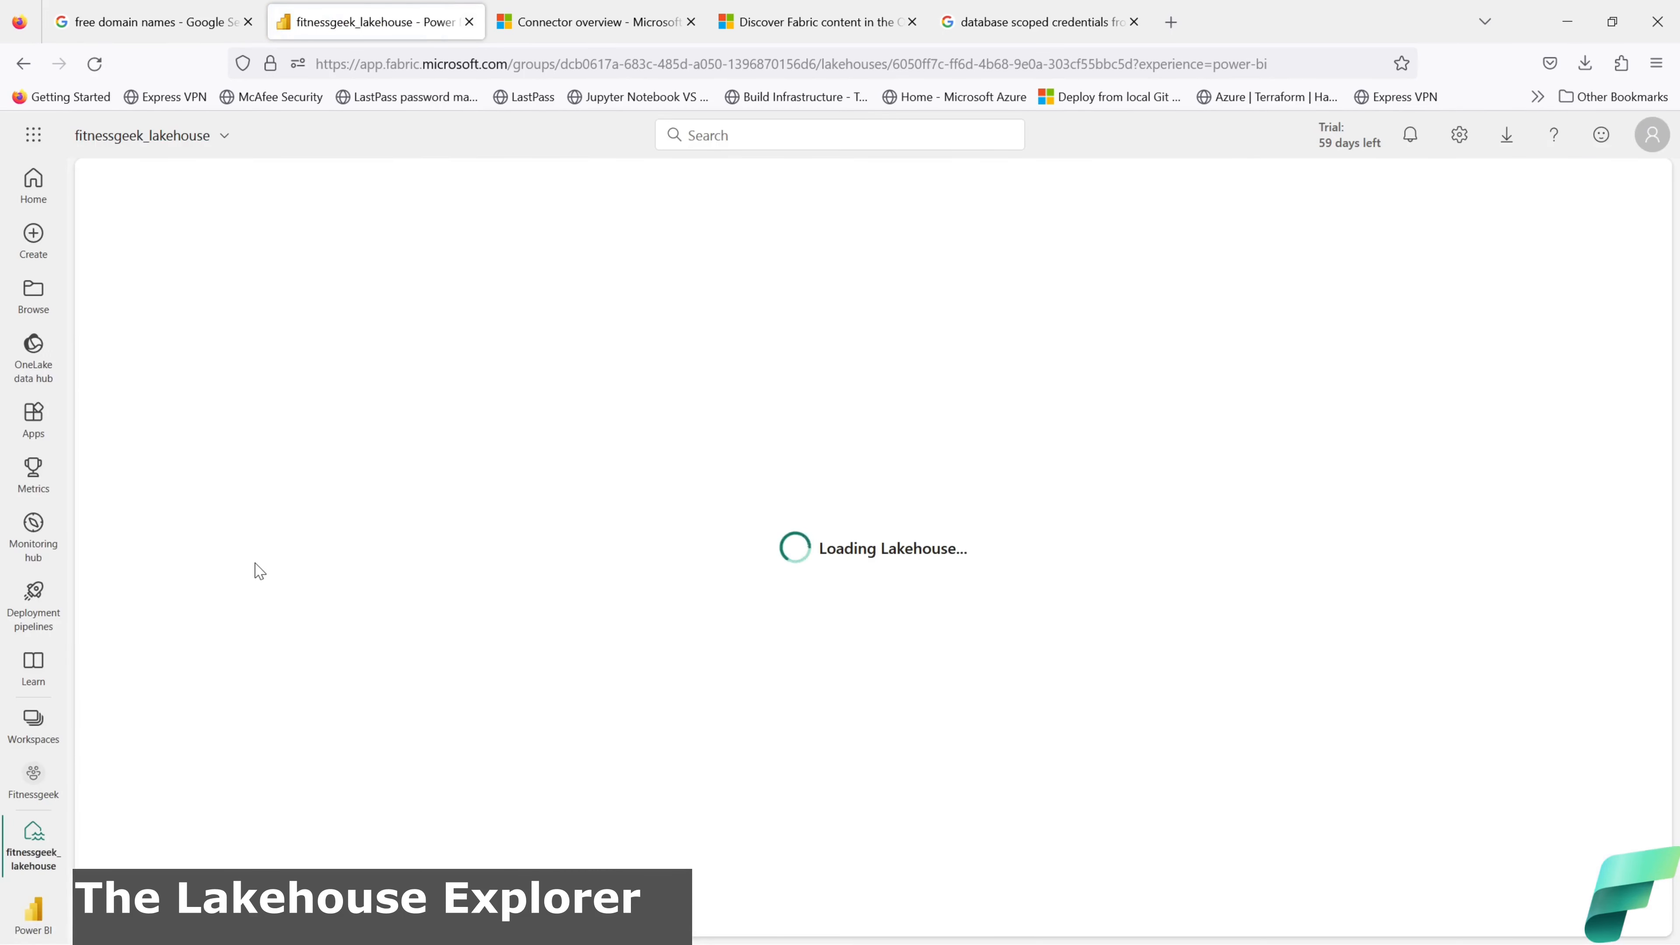
left_click(313, 463)
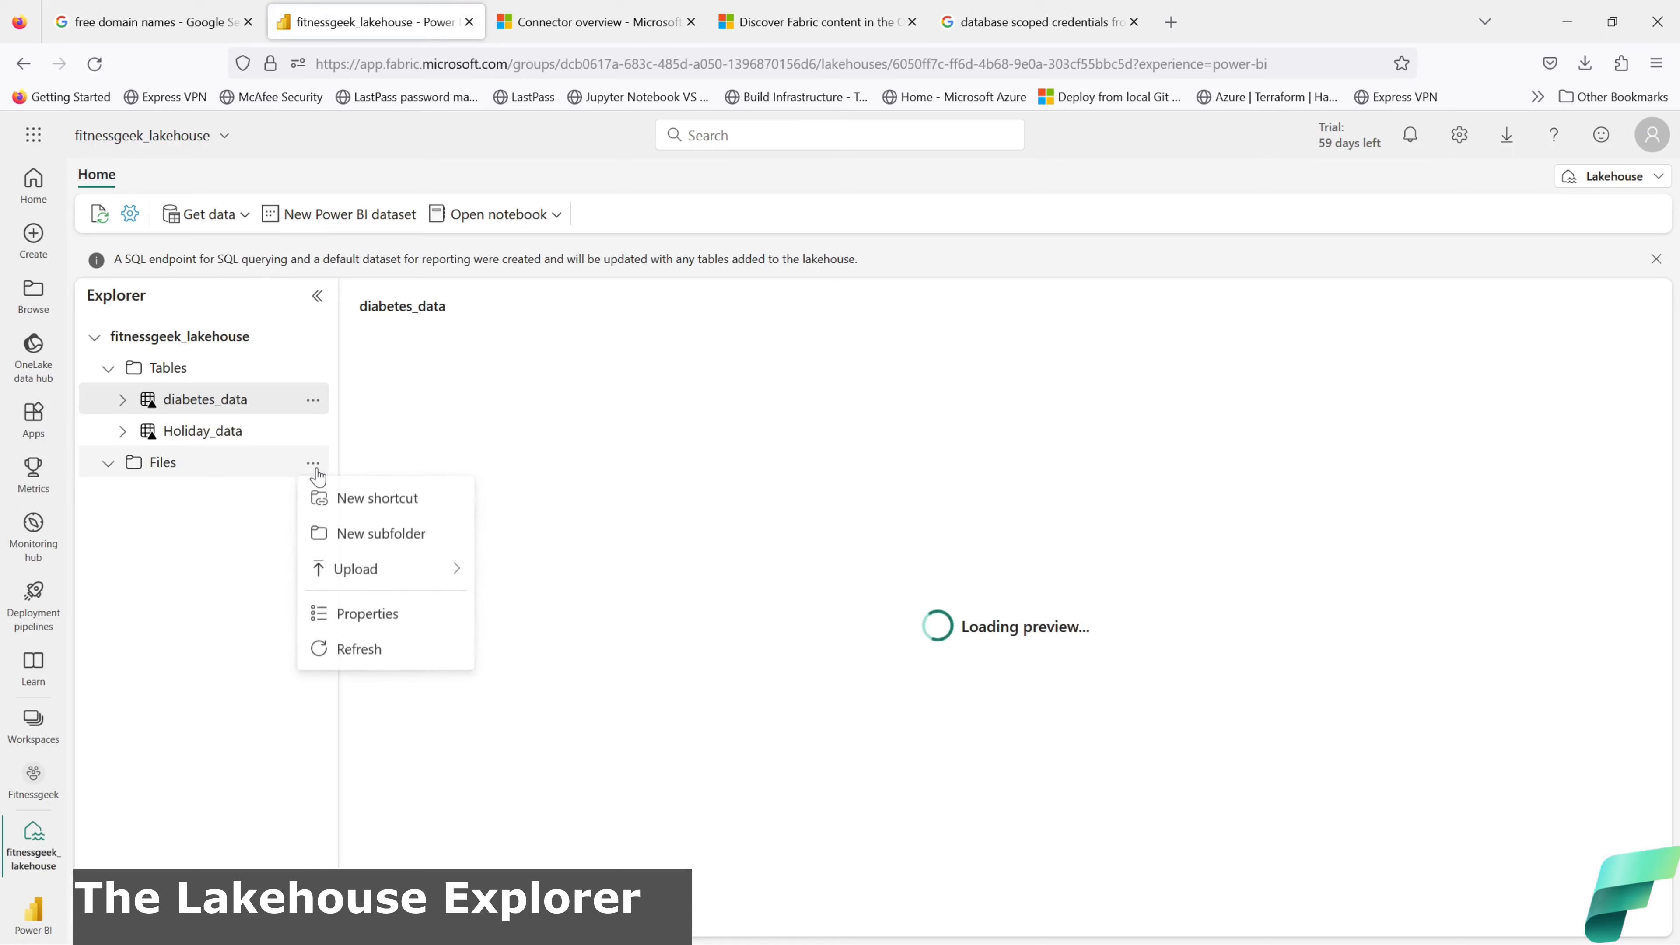
left_click(357, 652)
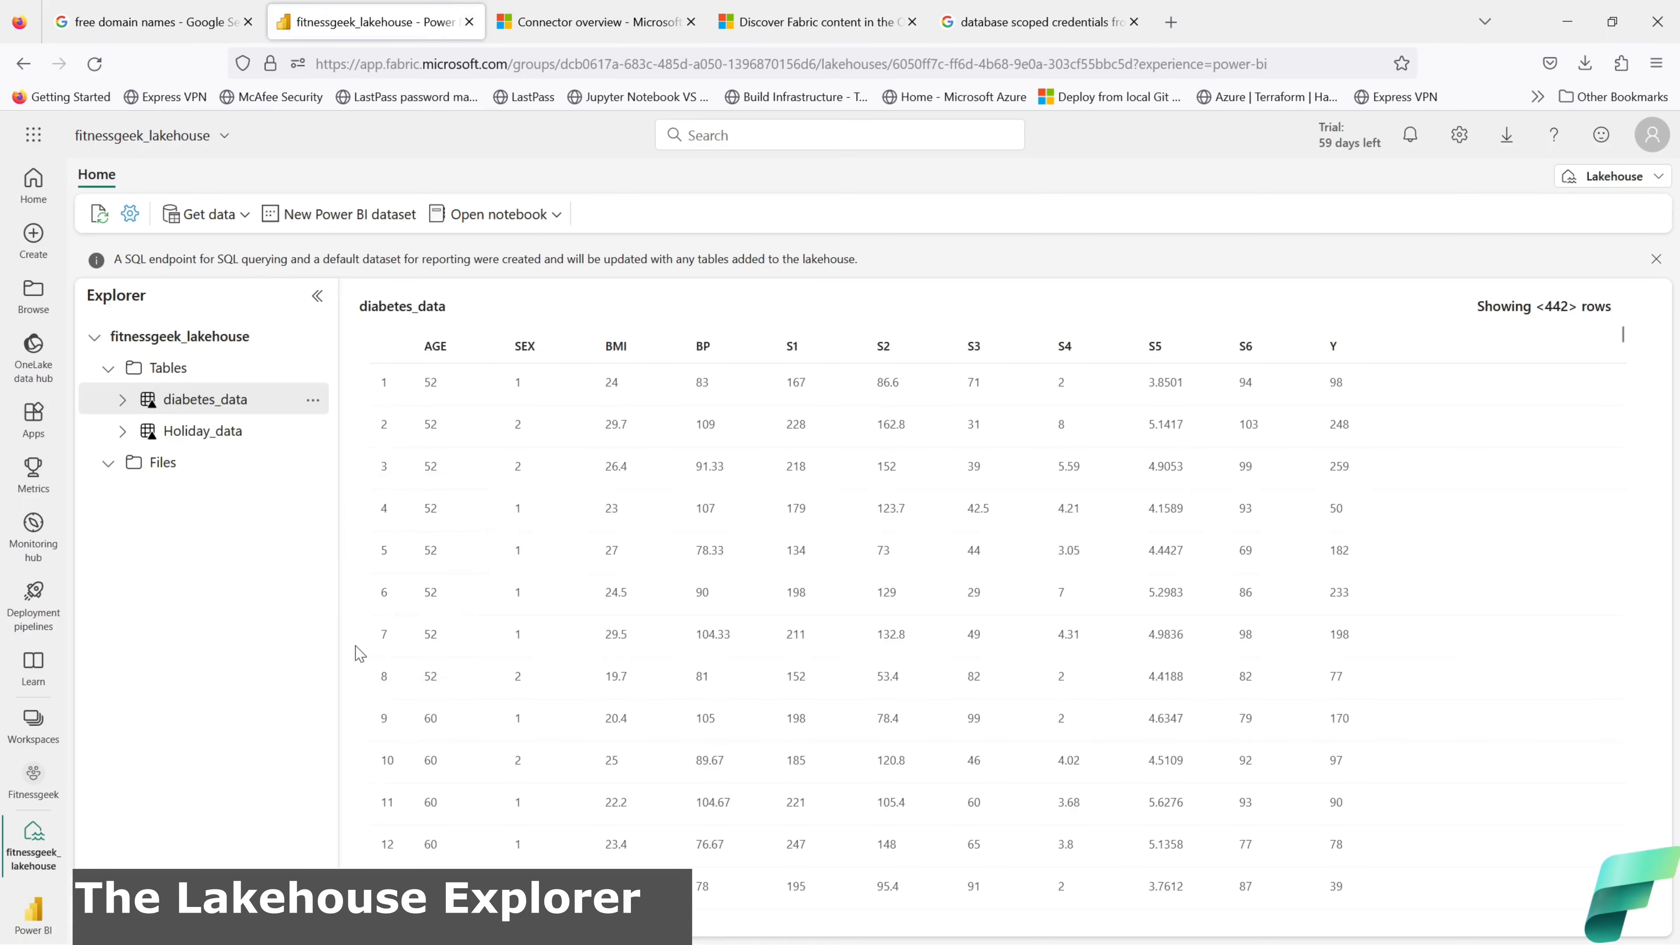
left_click(111, 464)
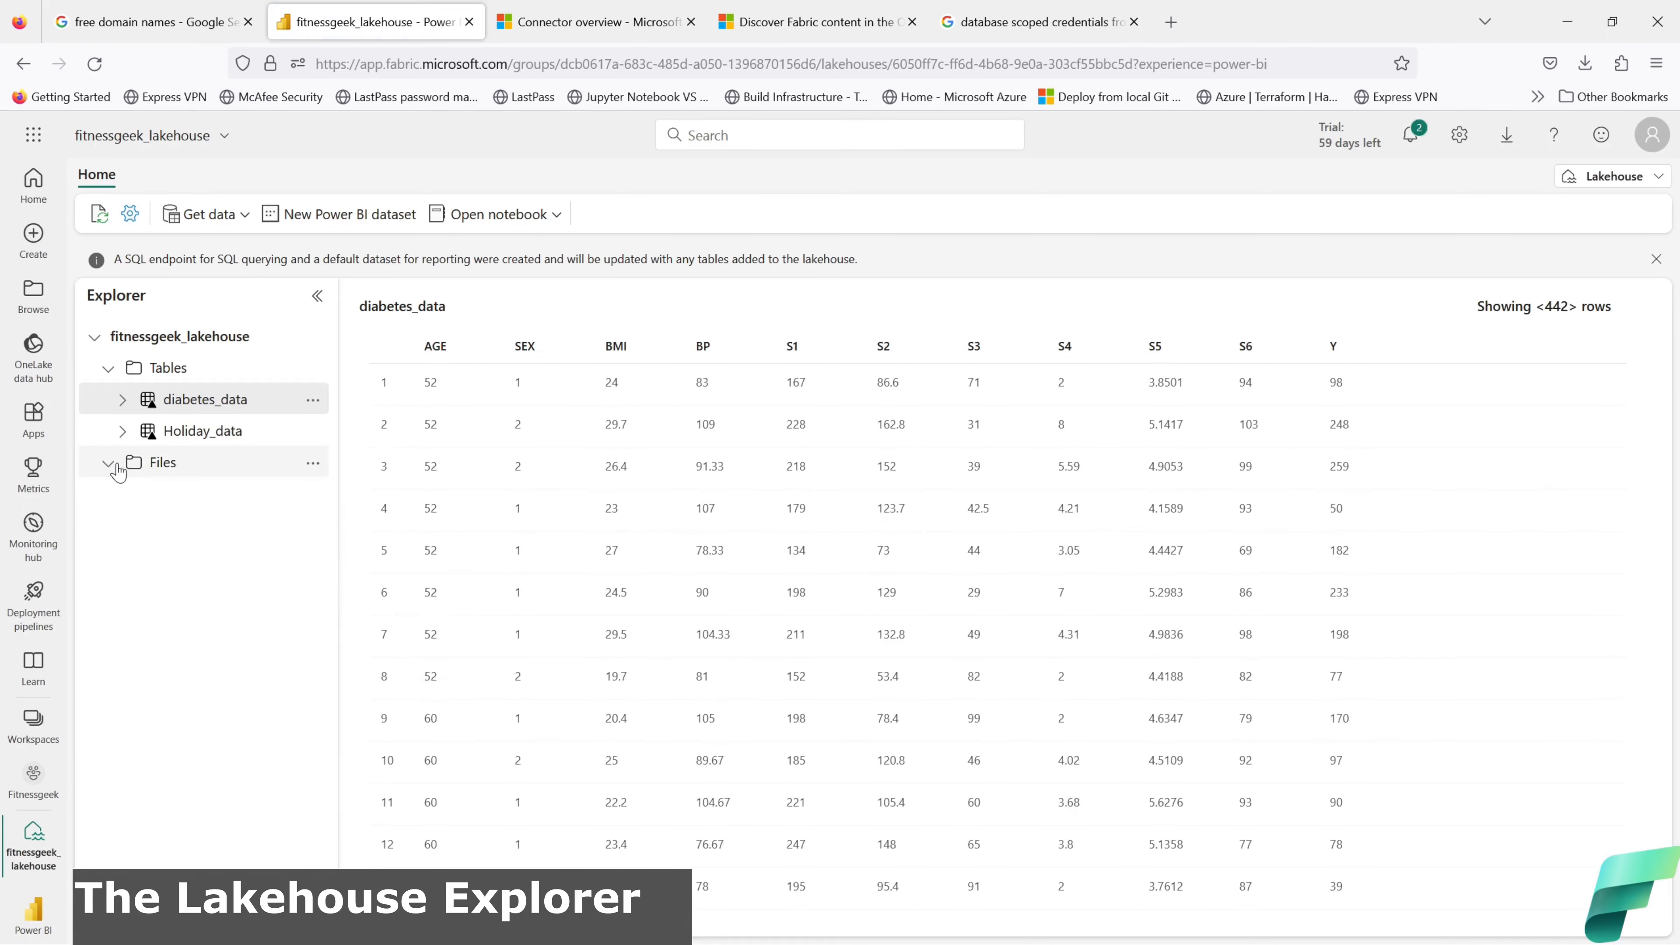
left_click(100, 219)
left_click(123, 431)
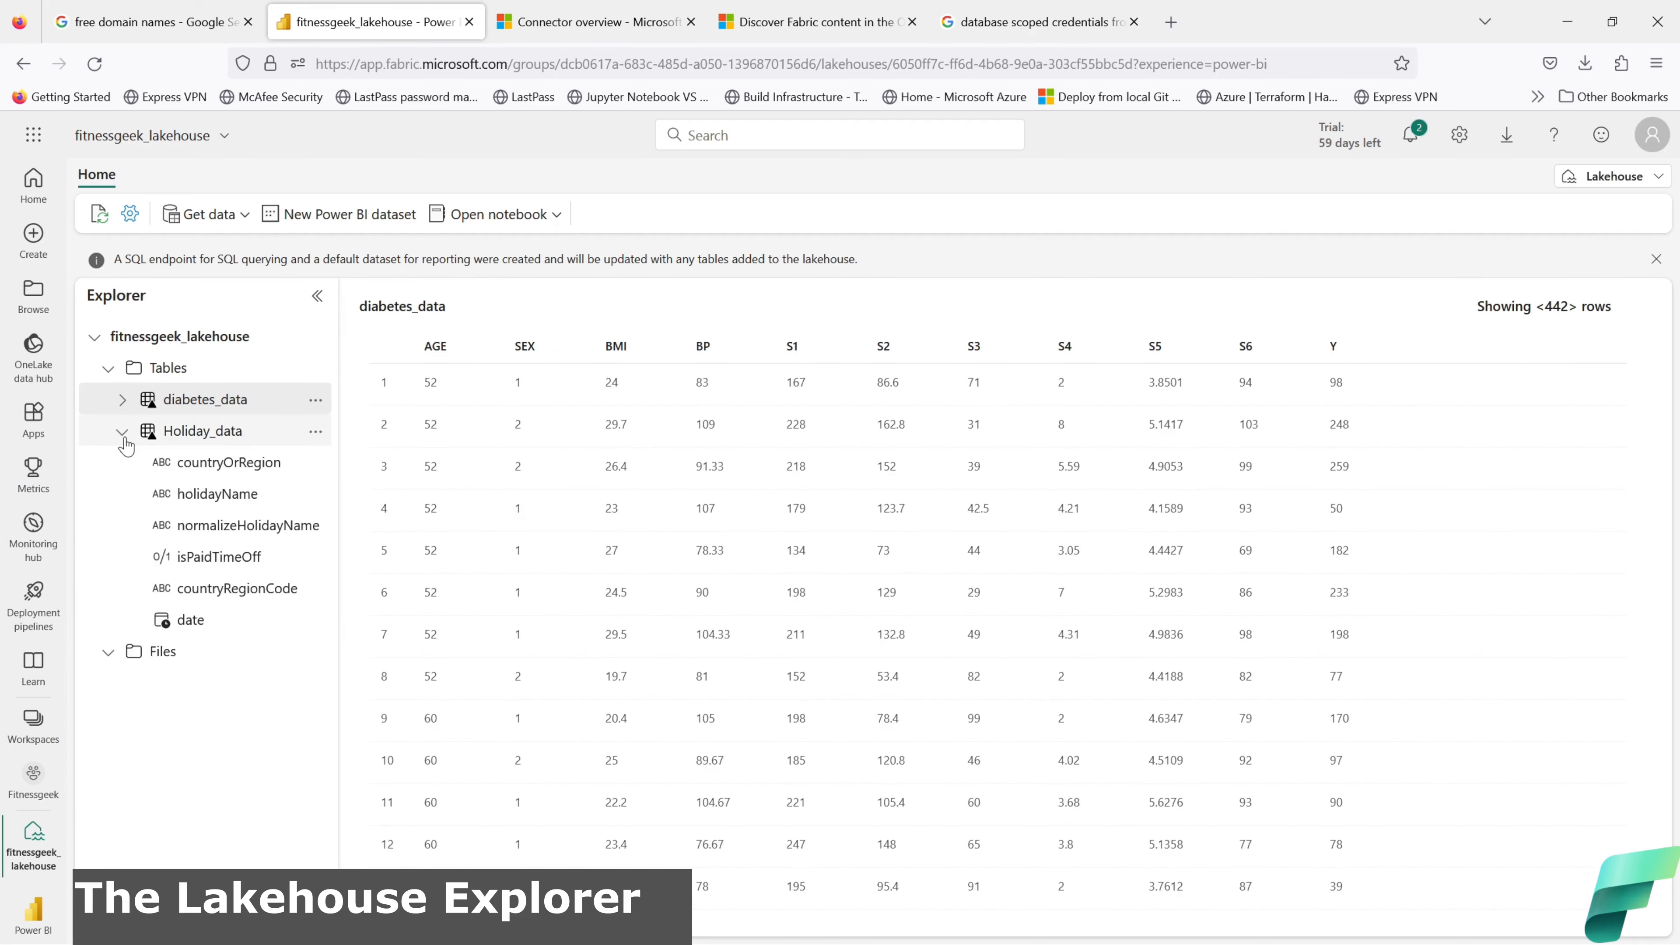
left_click(123, 432)
left_click(123, 400)
left_click(123, 400)
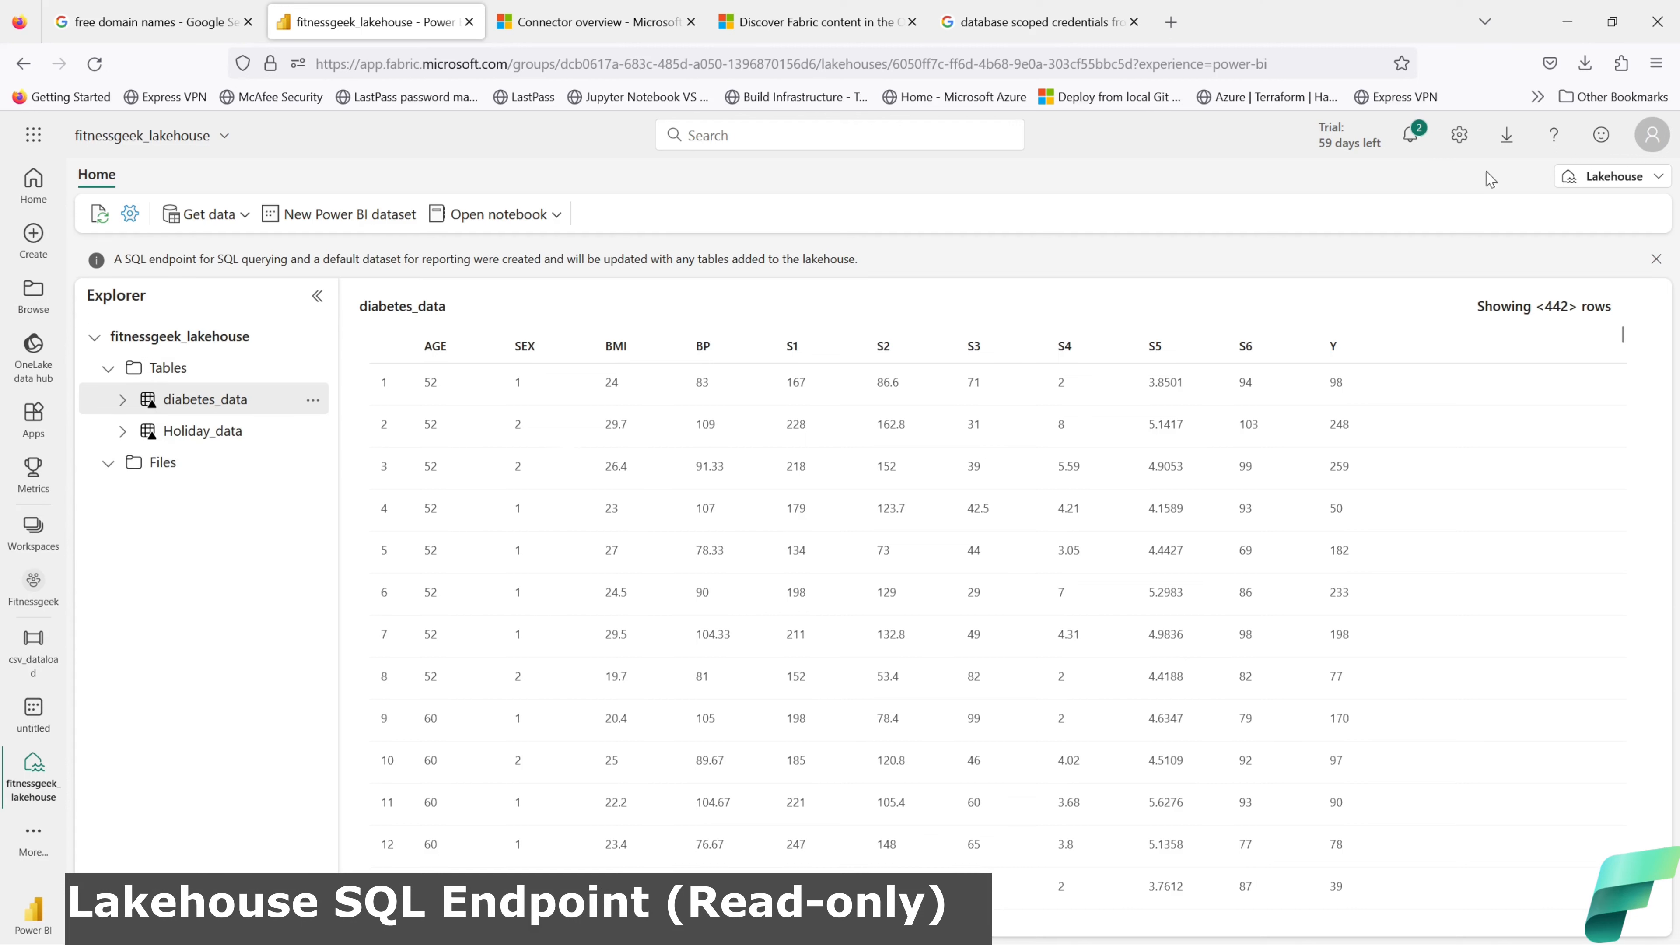
Step: Switch the lakehouse to its SQL endpoint and browse the Schemas and Security nodes
left_click(1660, 177)
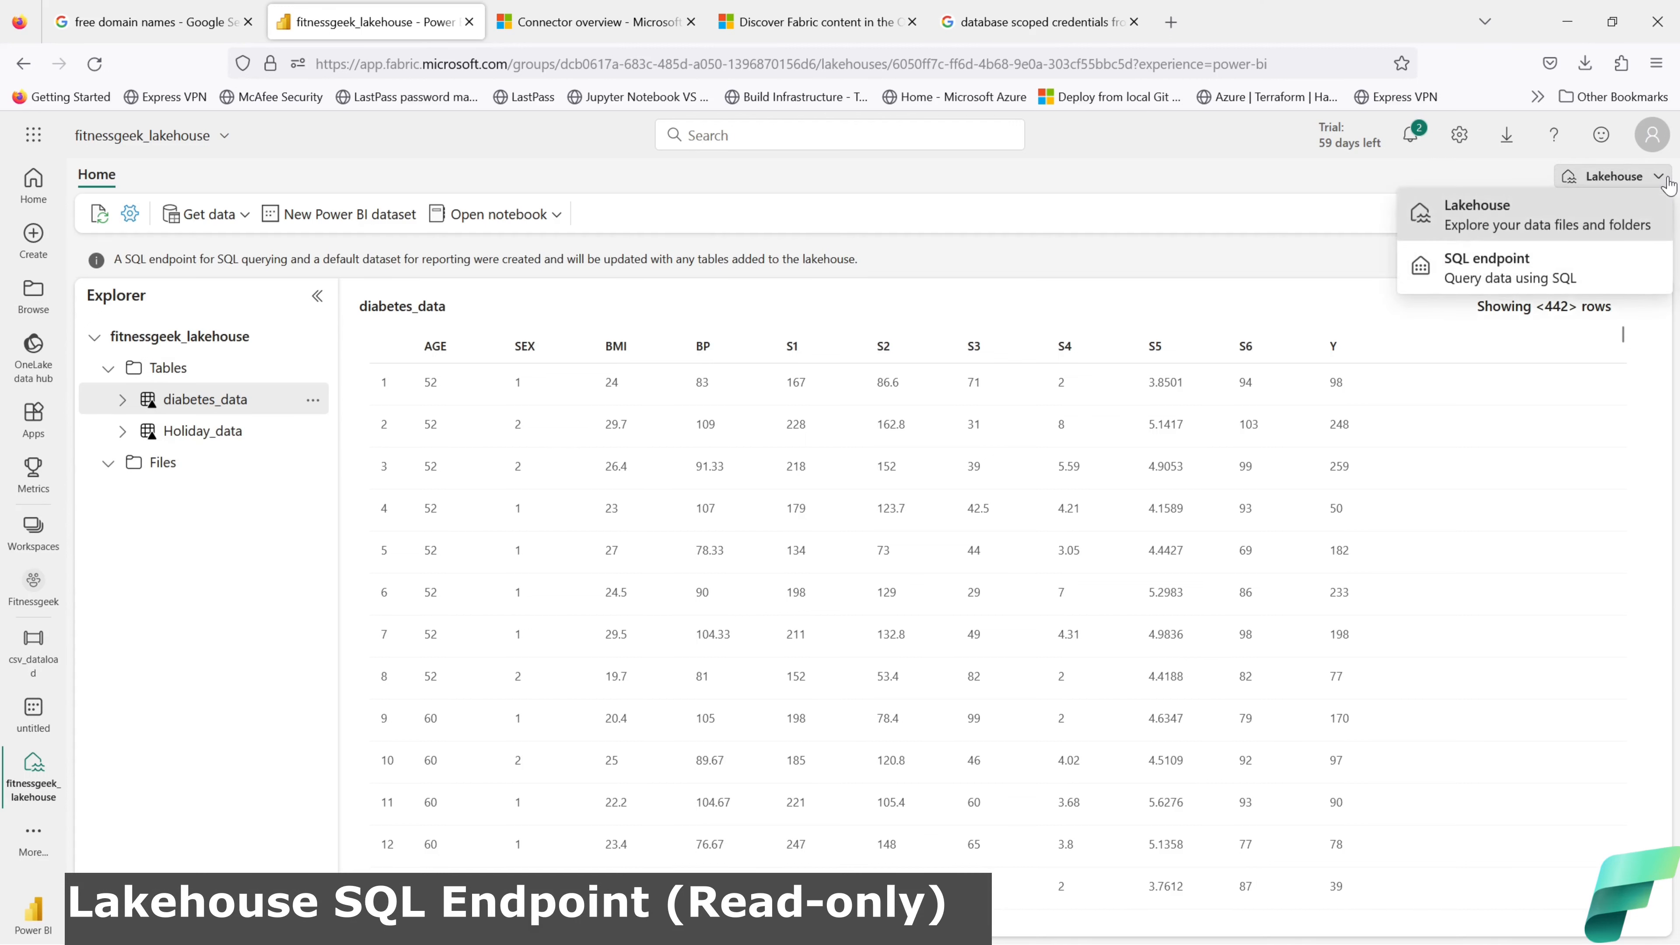
left_click(1509, 268)
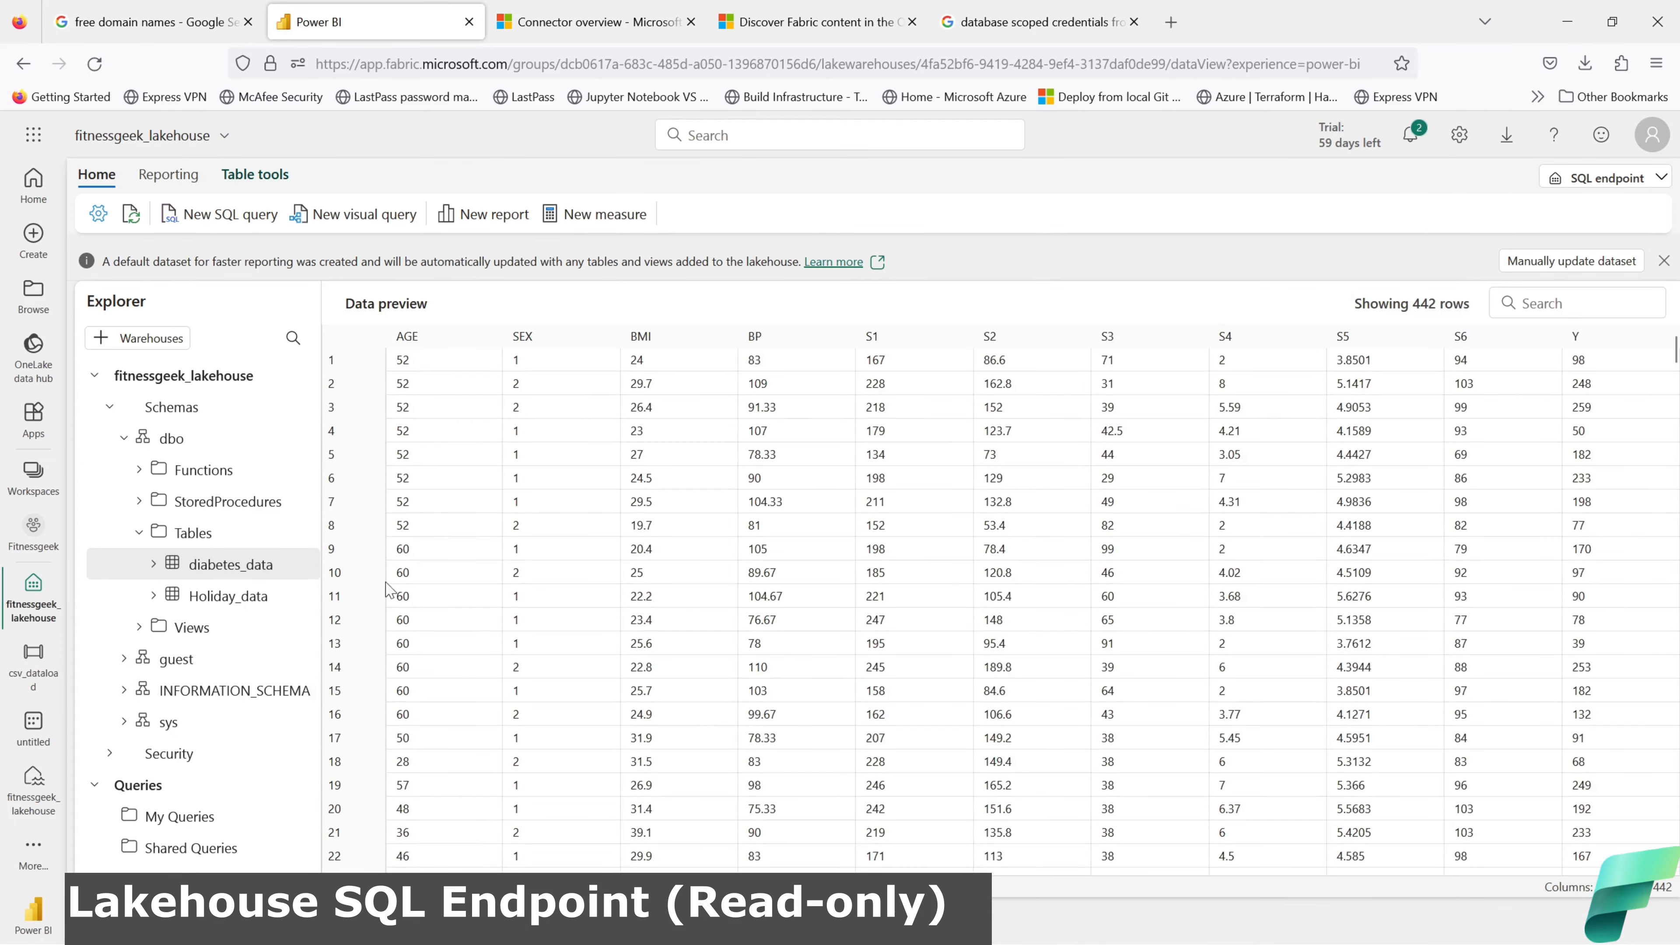
left_click(110, 409)
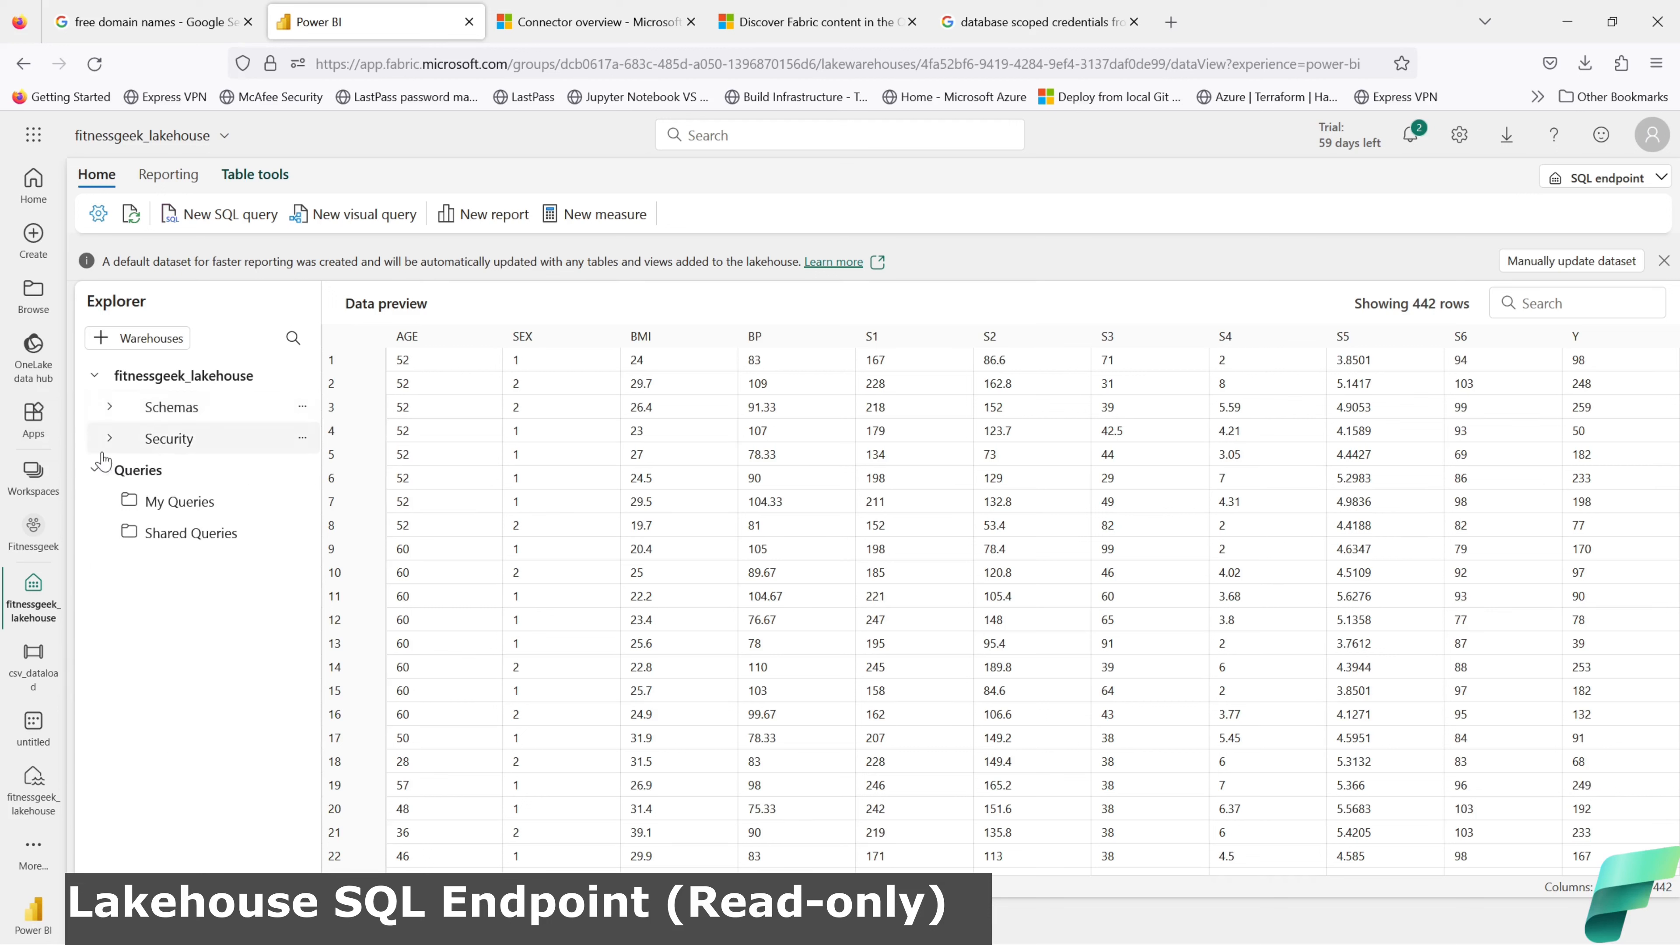
left_click(110, 440)
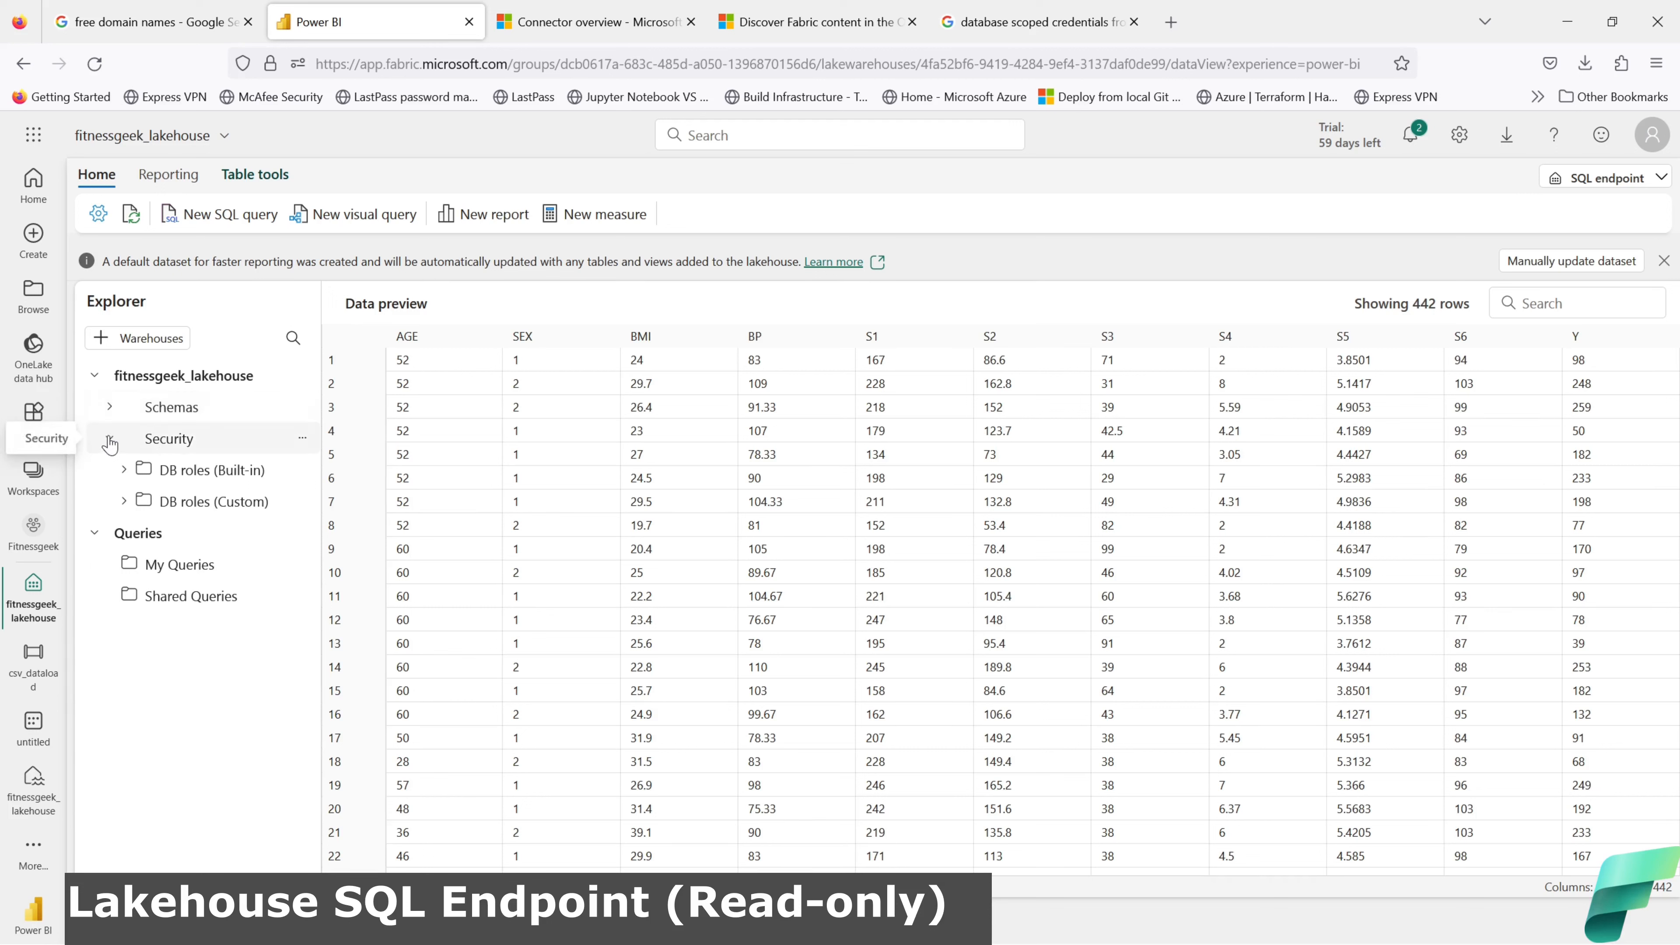
left_click(110, 440)
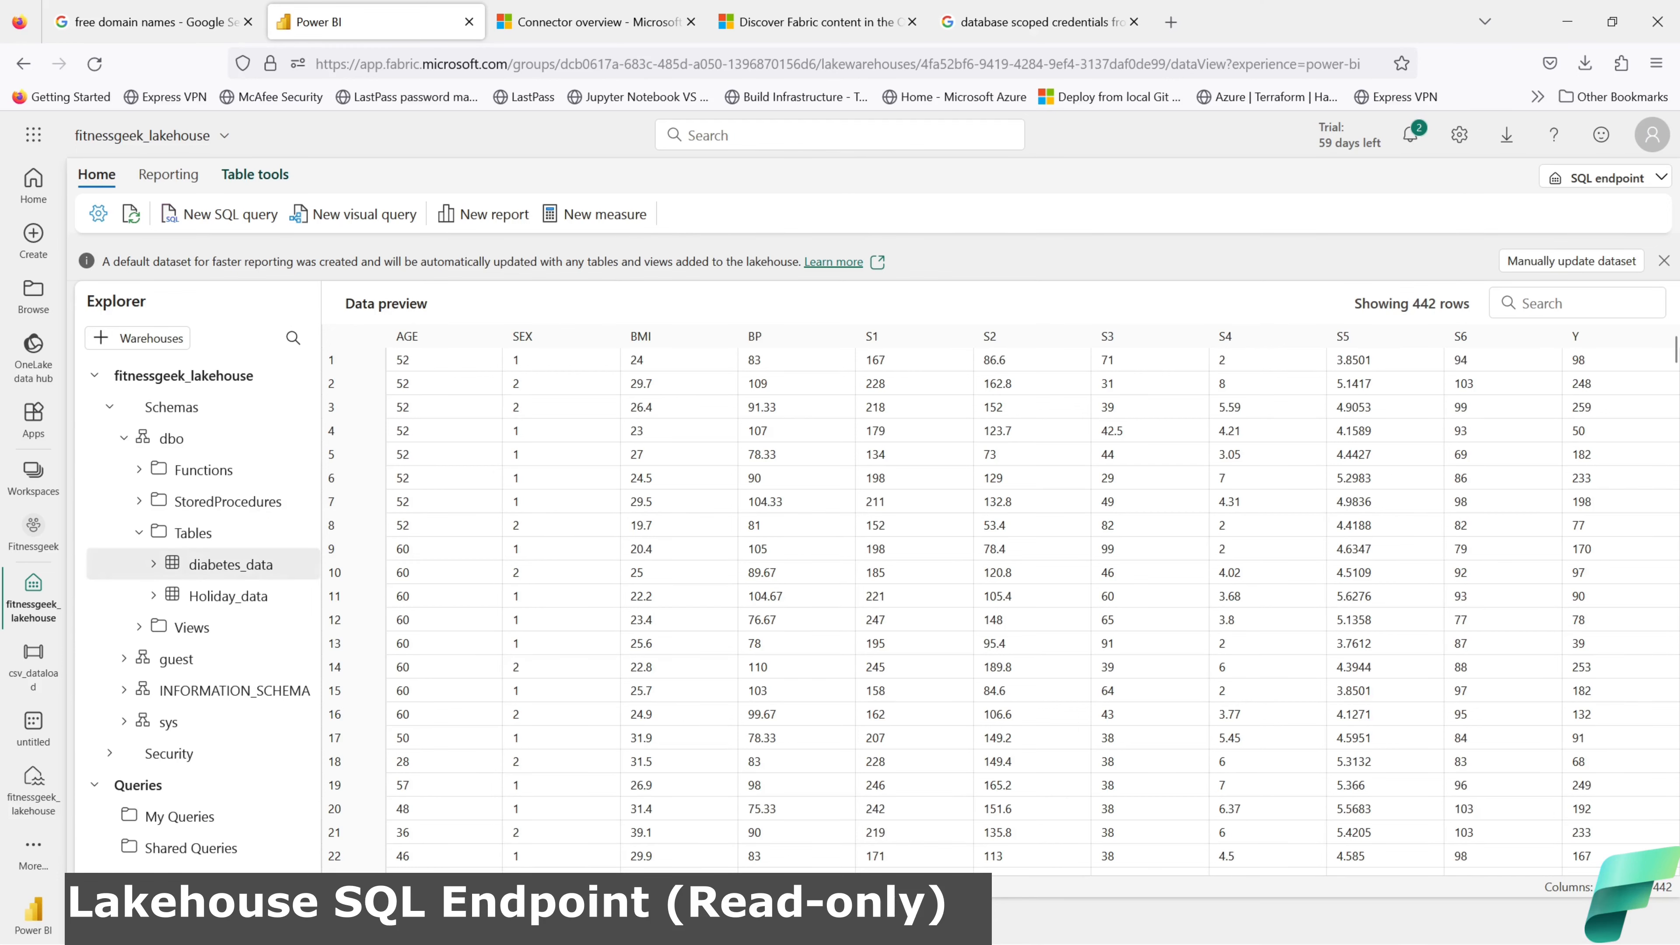
Step: Return to the Lakehouse view, expand Files, and show the workspaces list
key("alt+Tab")
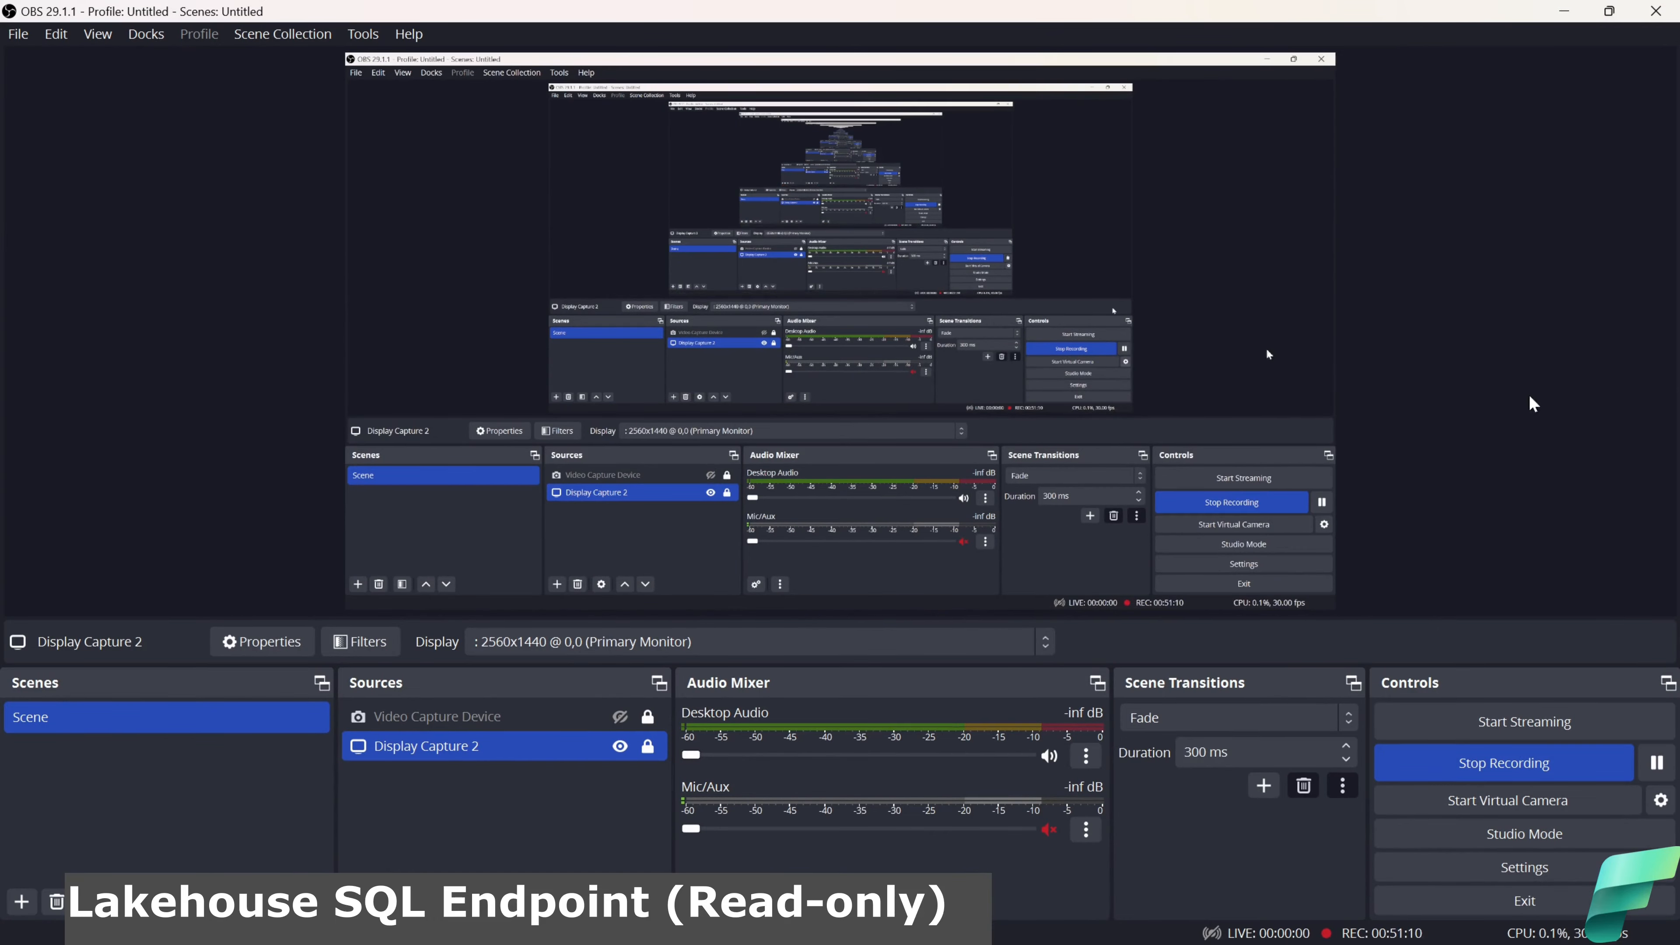
left_click(1565, 12)
left_click(1621, 179)
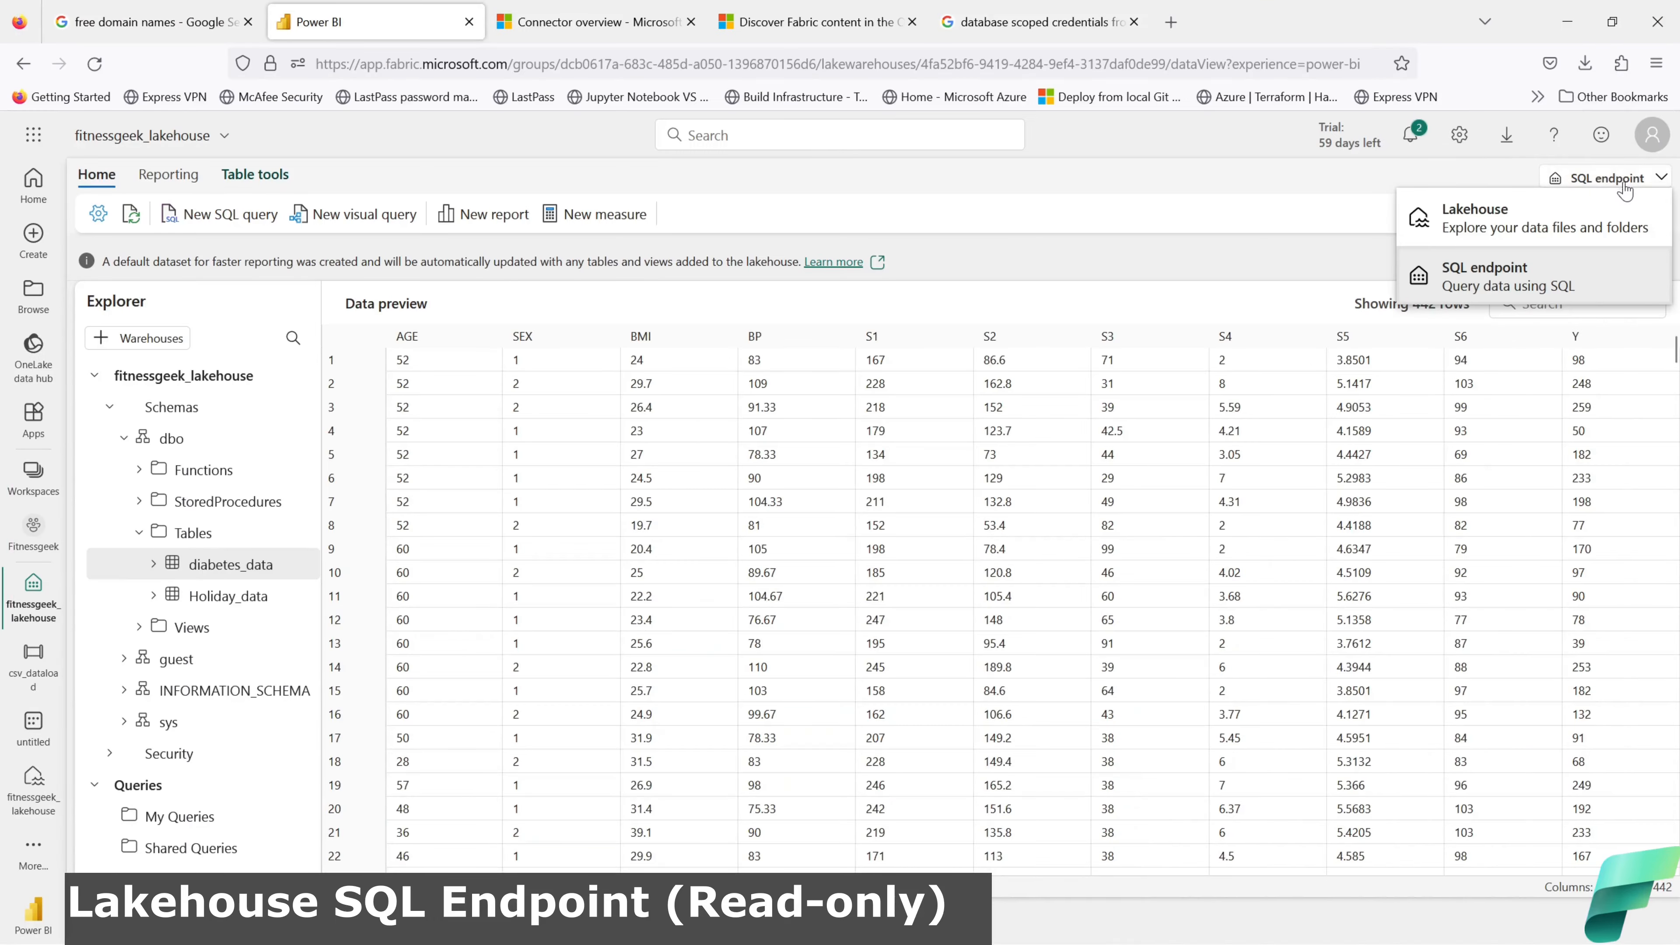
left_click(1515, 218)
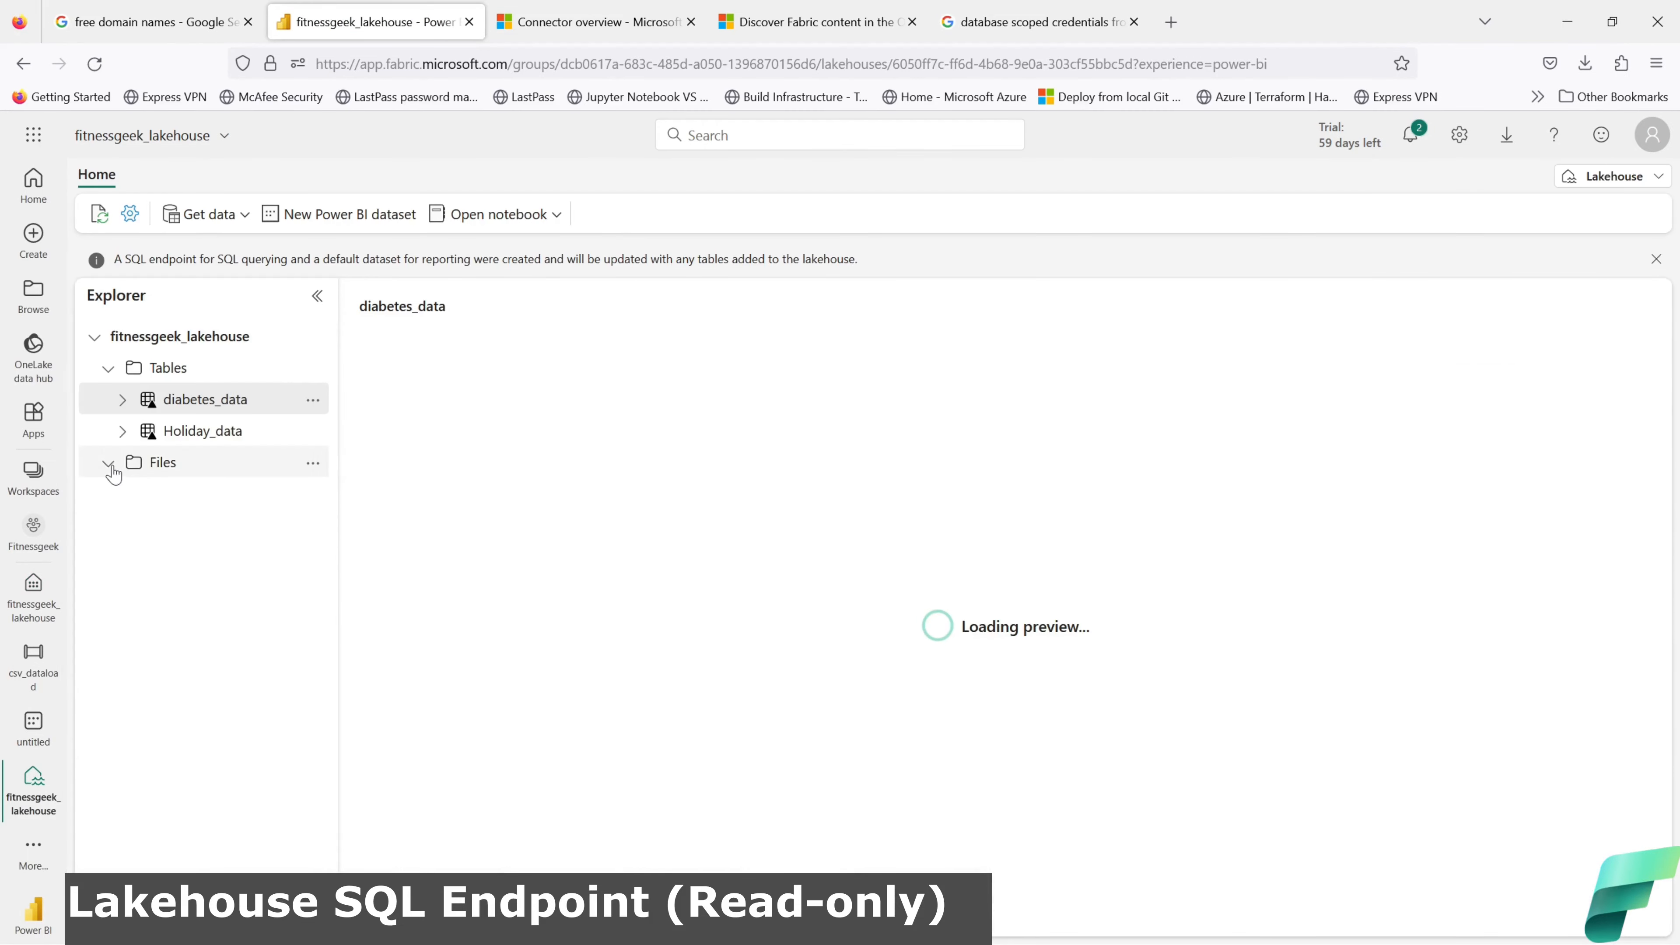
left_click(109, 463)
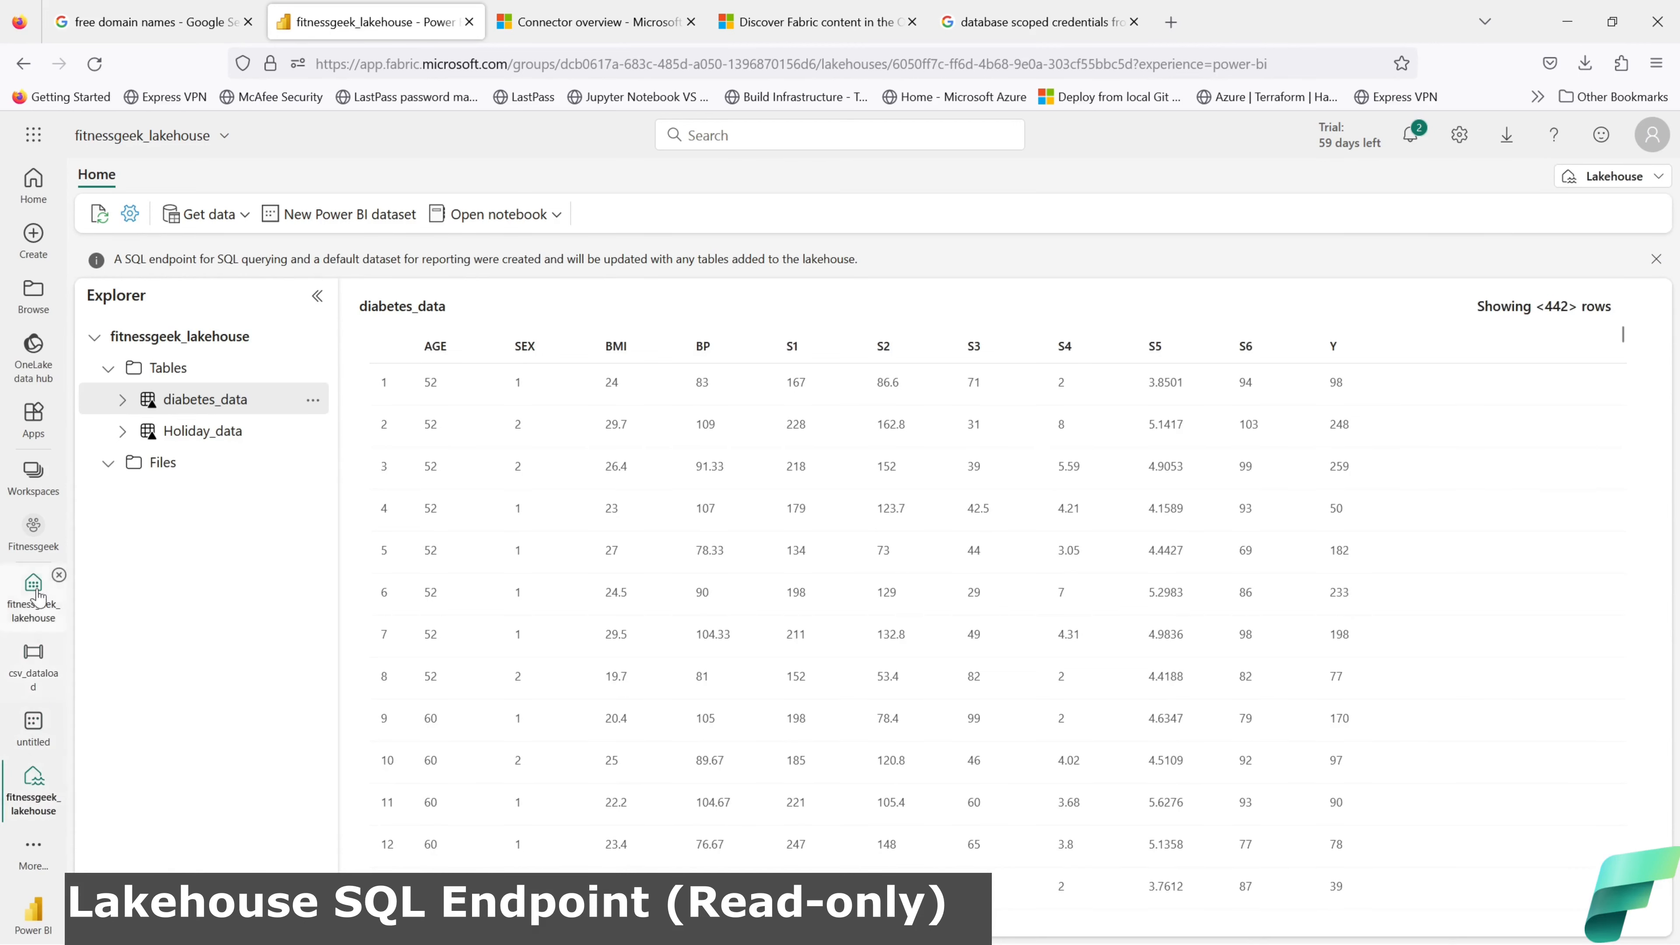
left_click(33, 475)
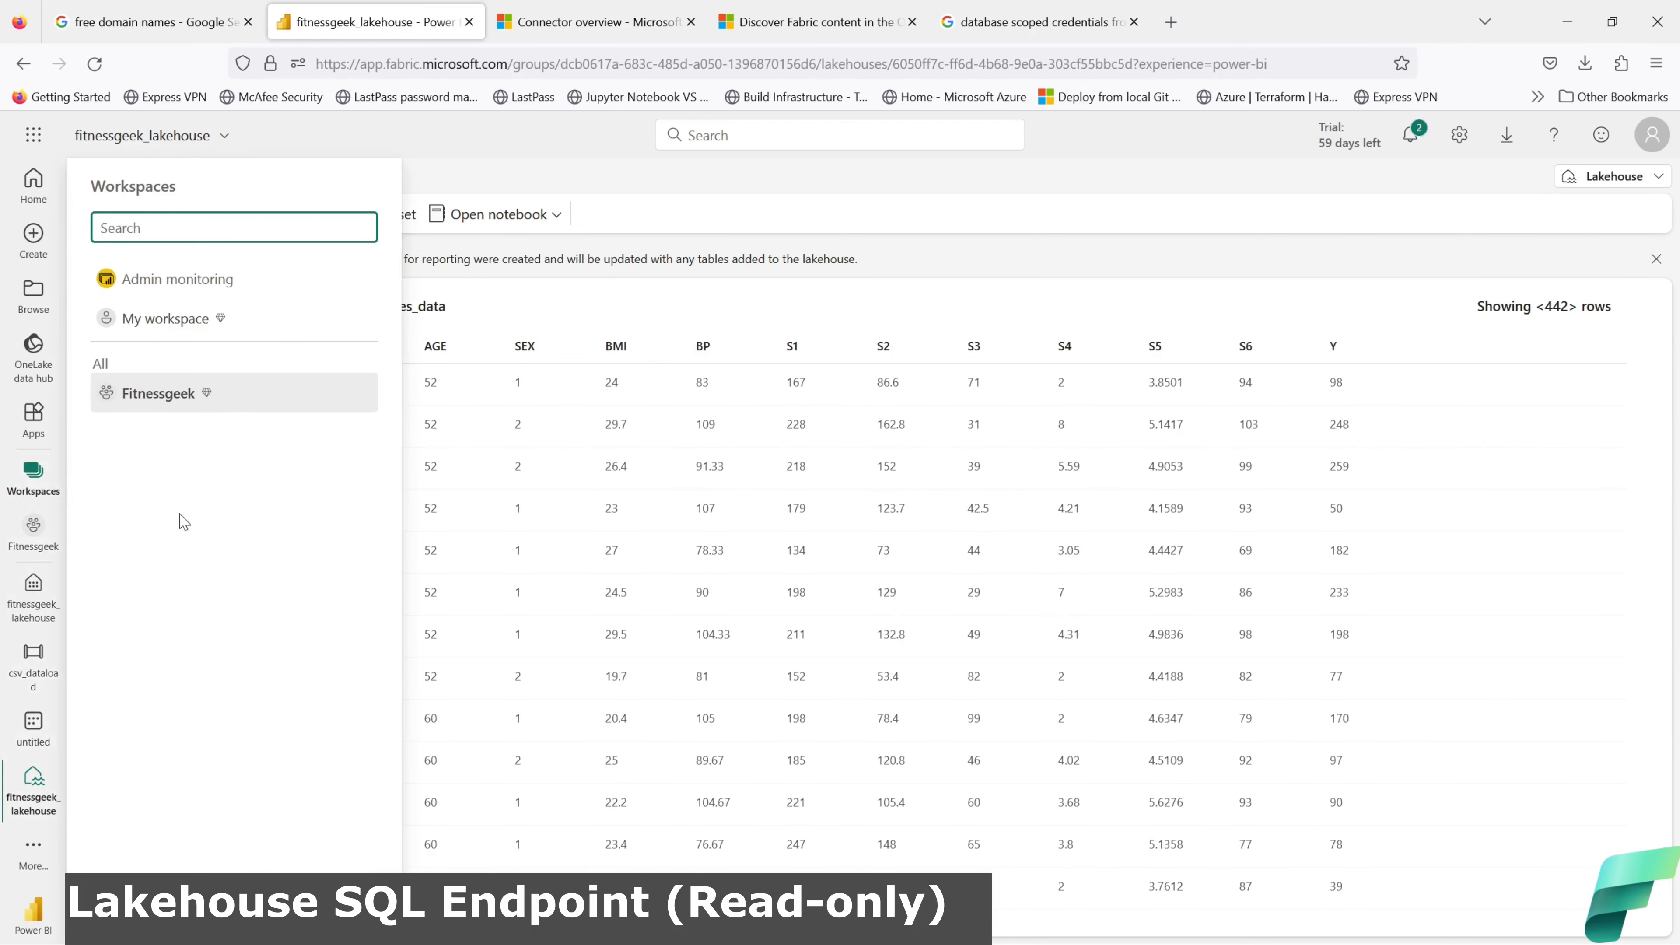
Step: Go through My workspace and the OneLake data hub to open fitnessgeek_lakehouse
left_click(157, 320)
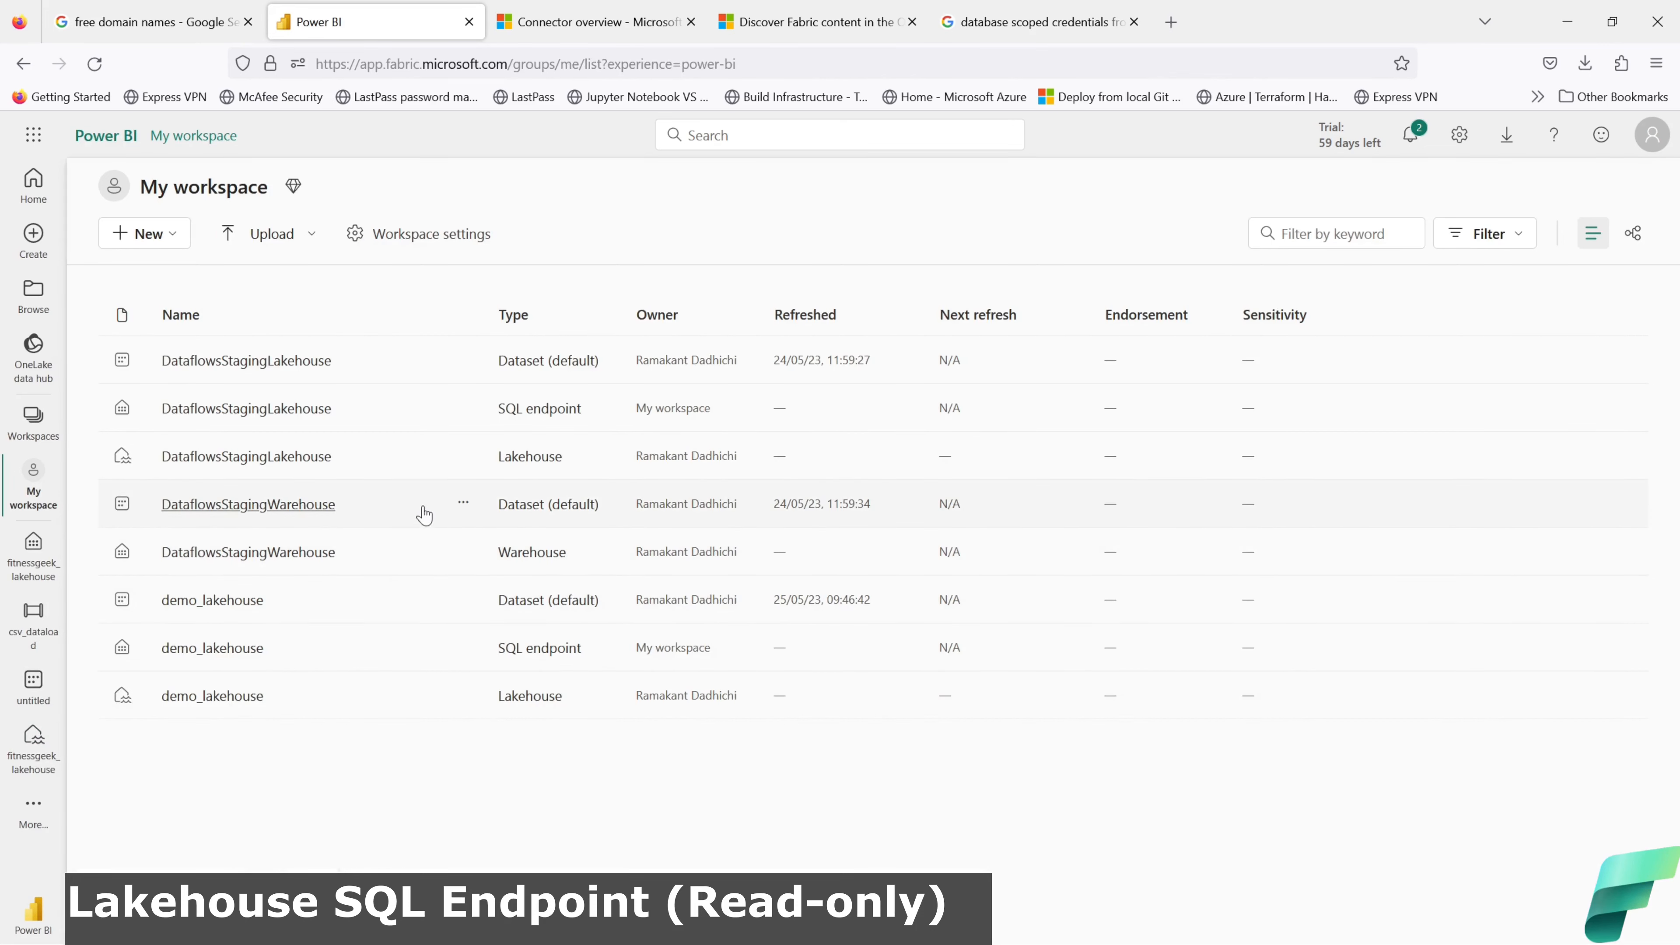
left_click(36, 368)
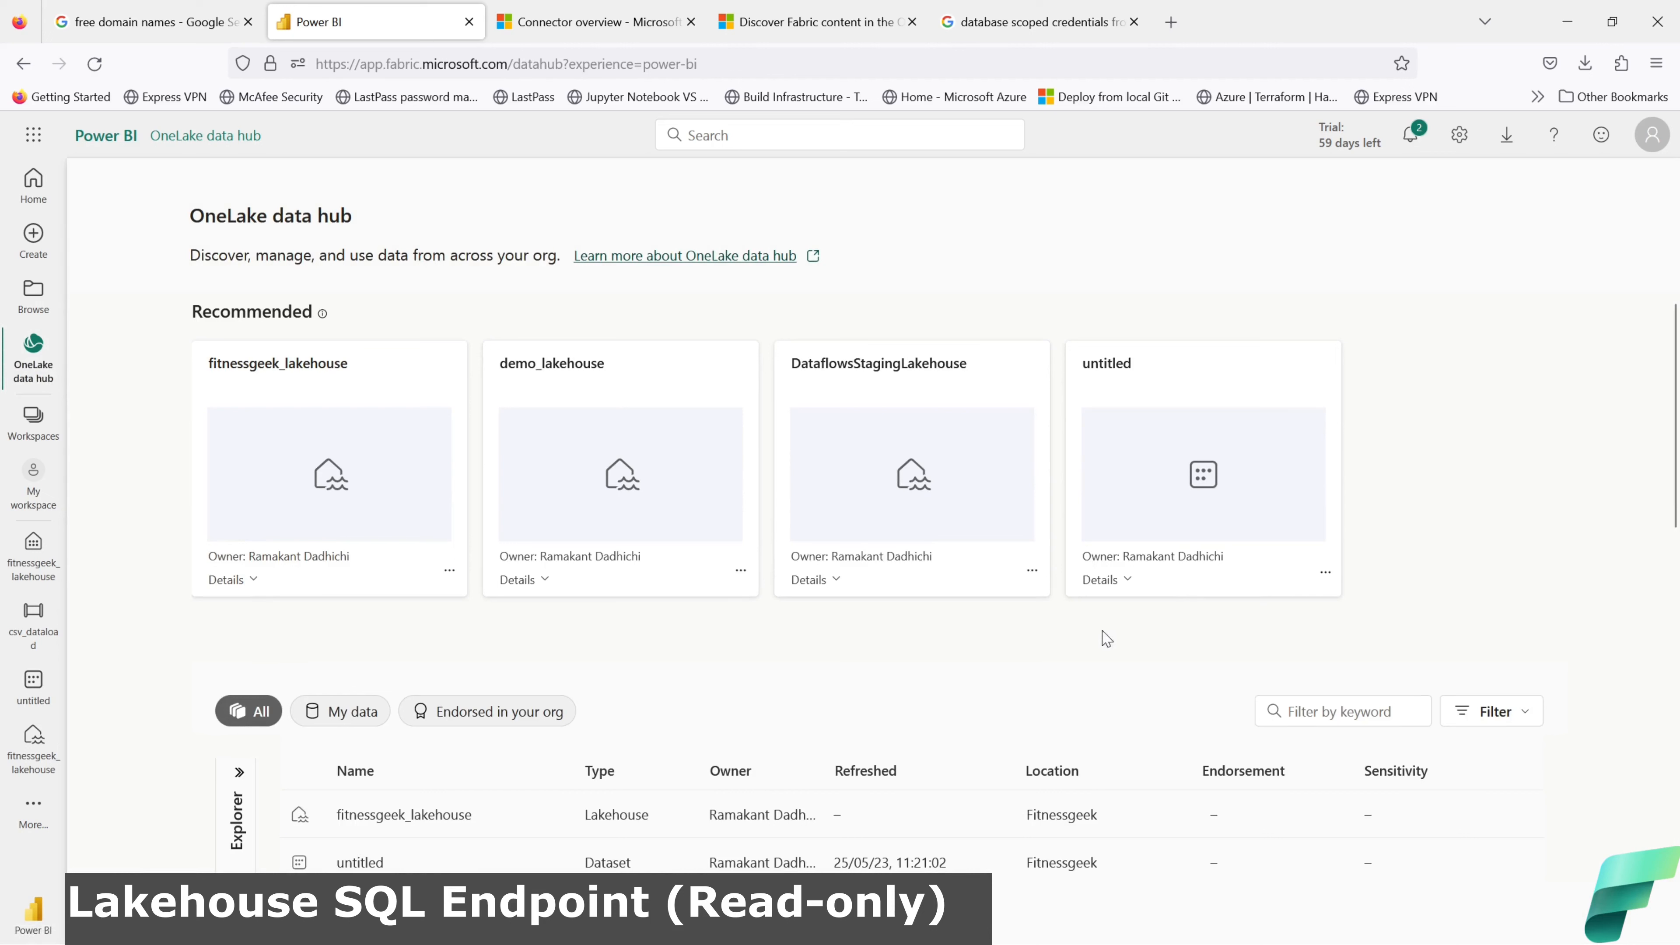
left_click(1106, 583)
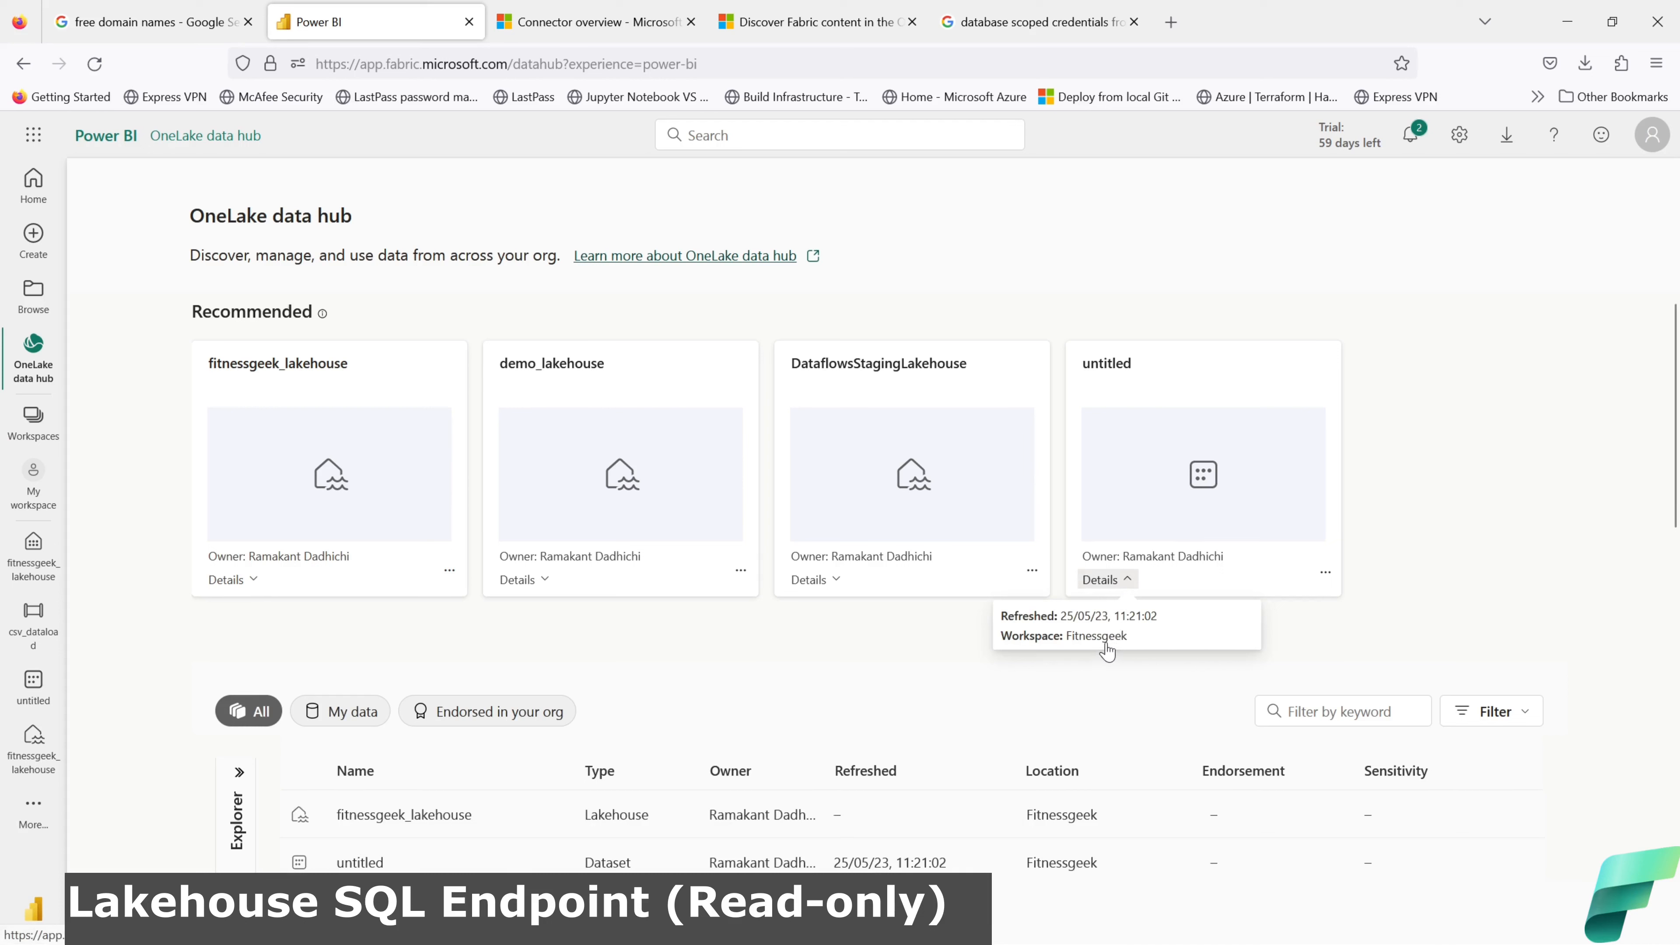
left_click(947, 647)
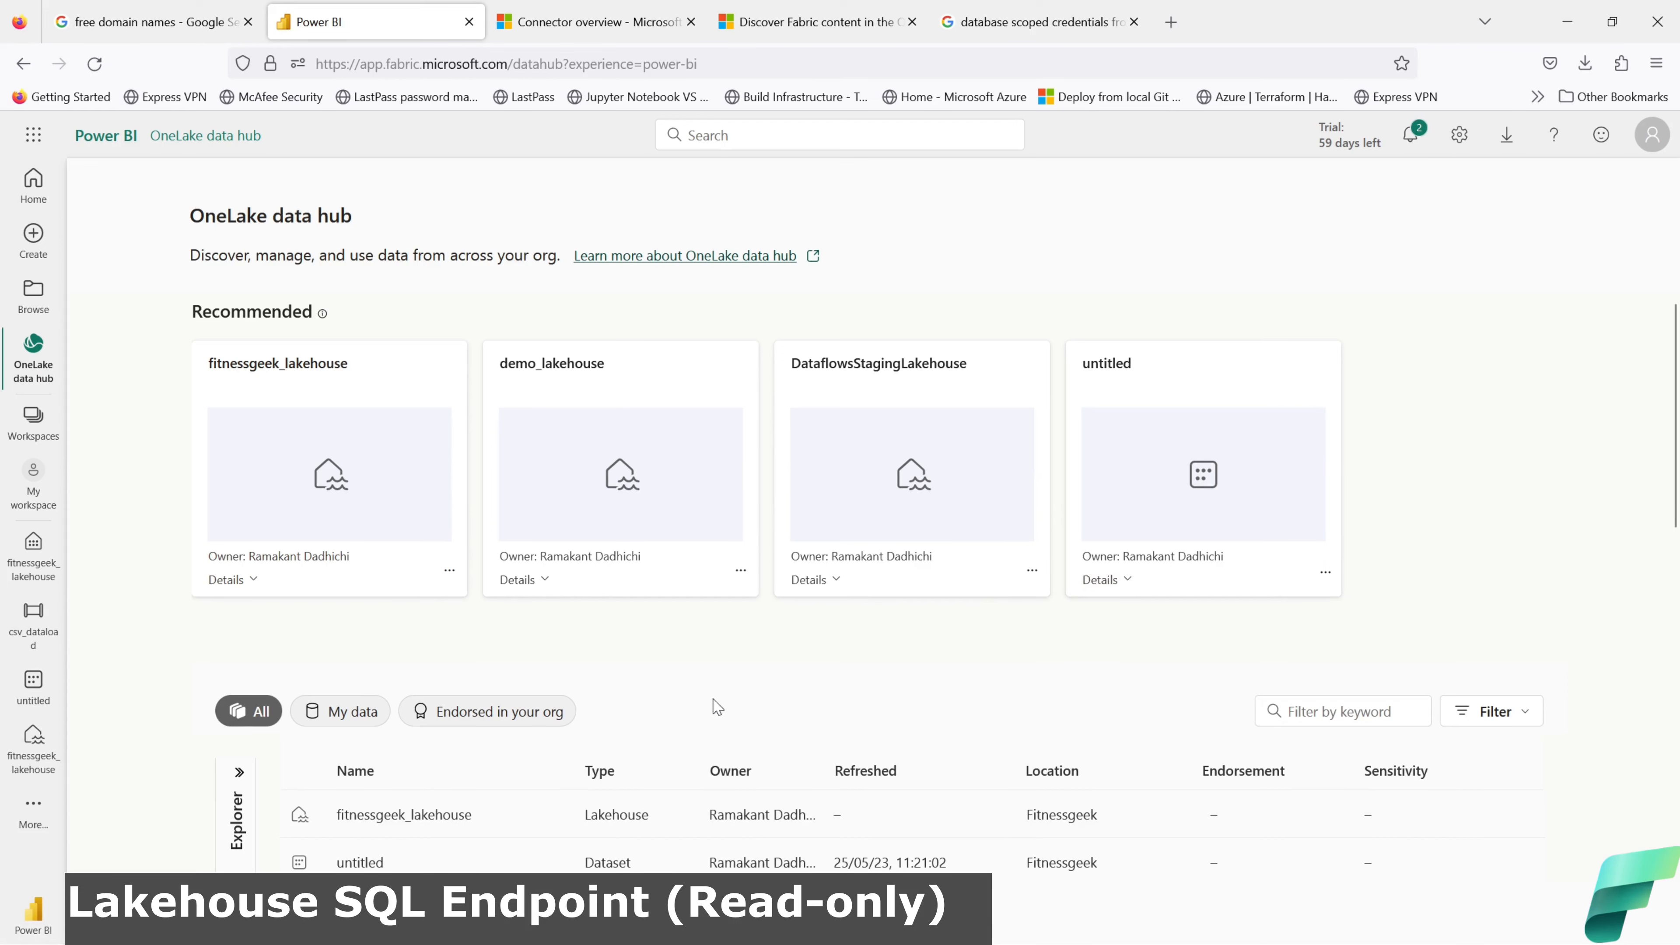
left_click(562, 369)
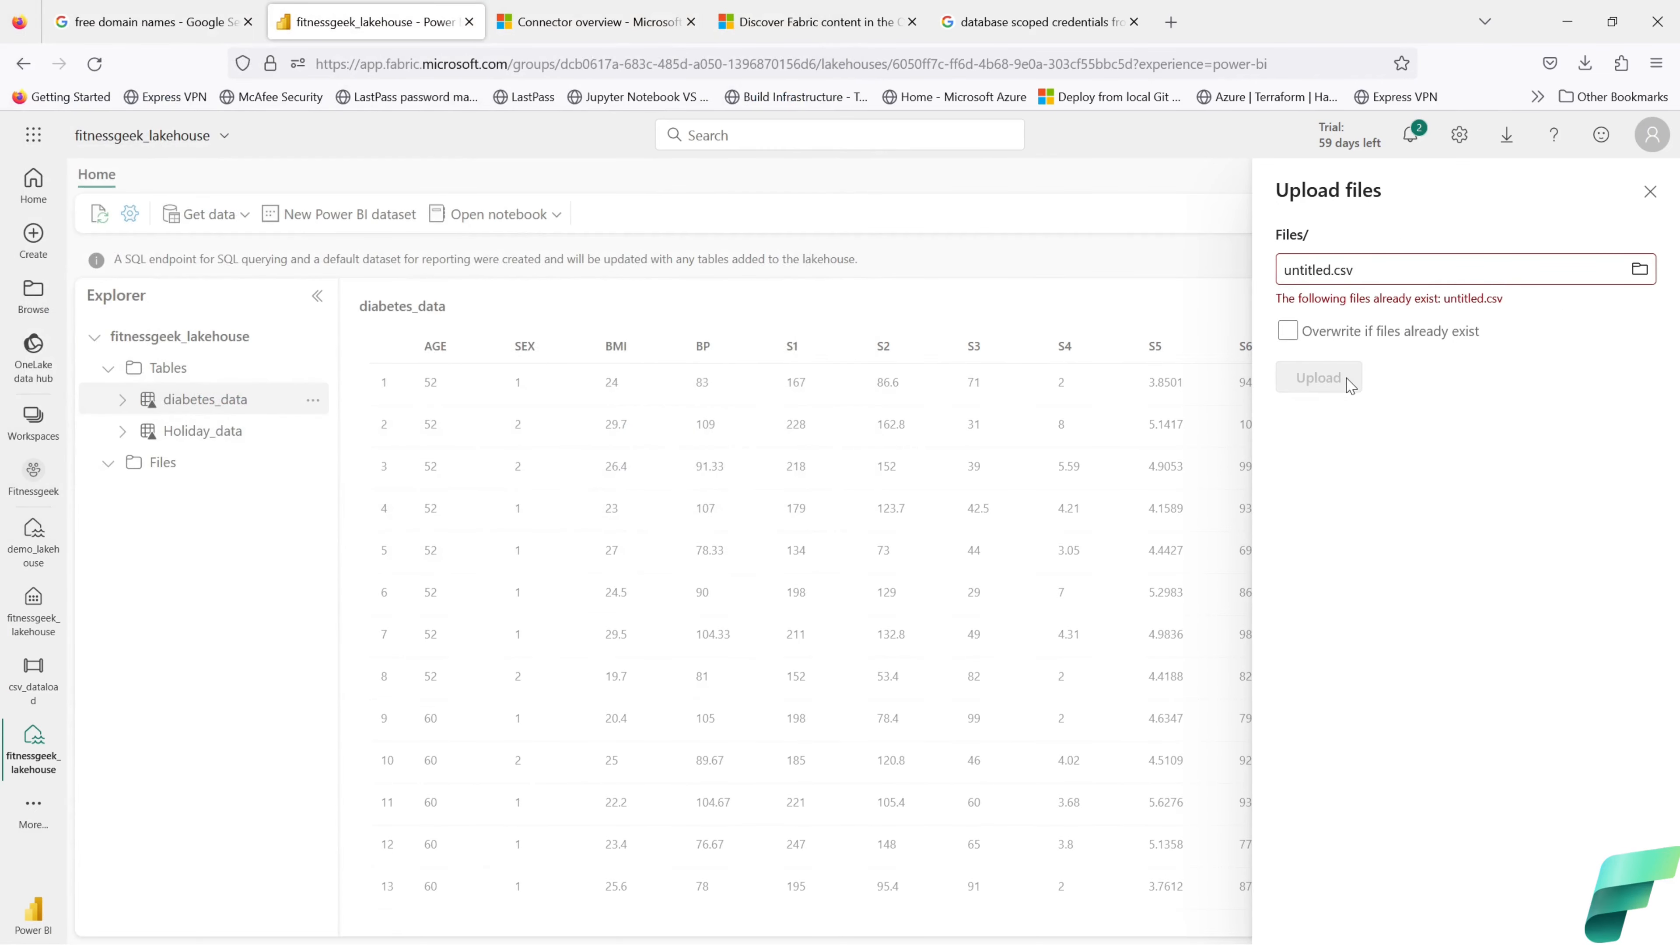
Step: Upload untitled.csv with 'Overwrite if files already exist' ticked, then close the panel
left_click(1287, 335)
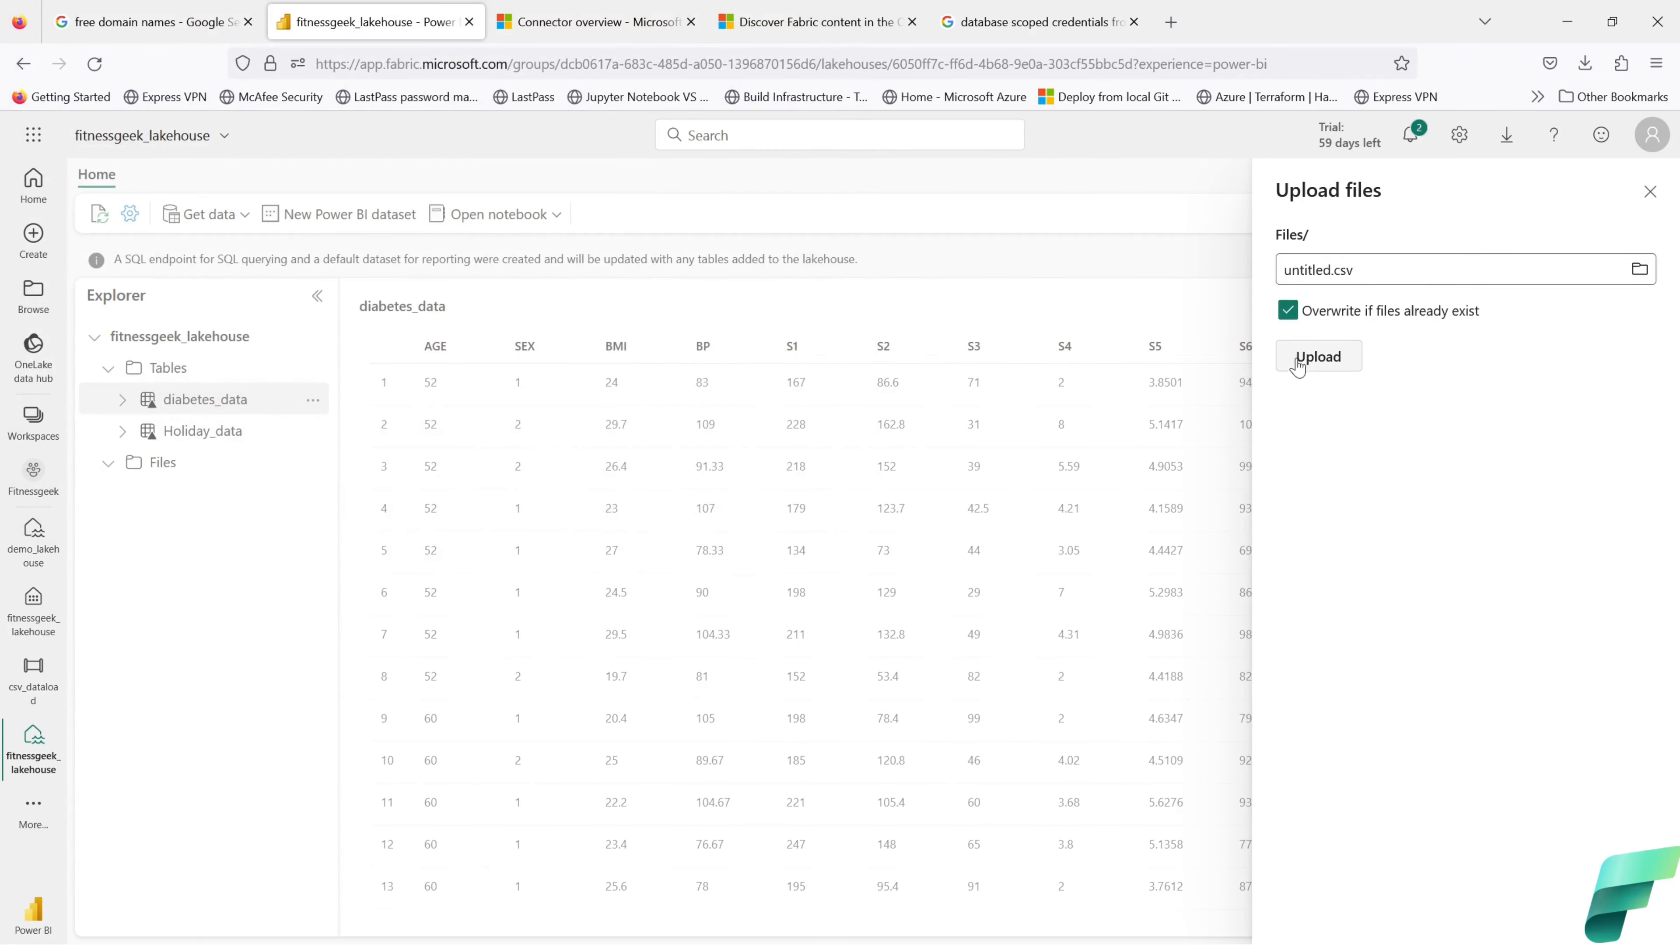
left_click(1306, 360)
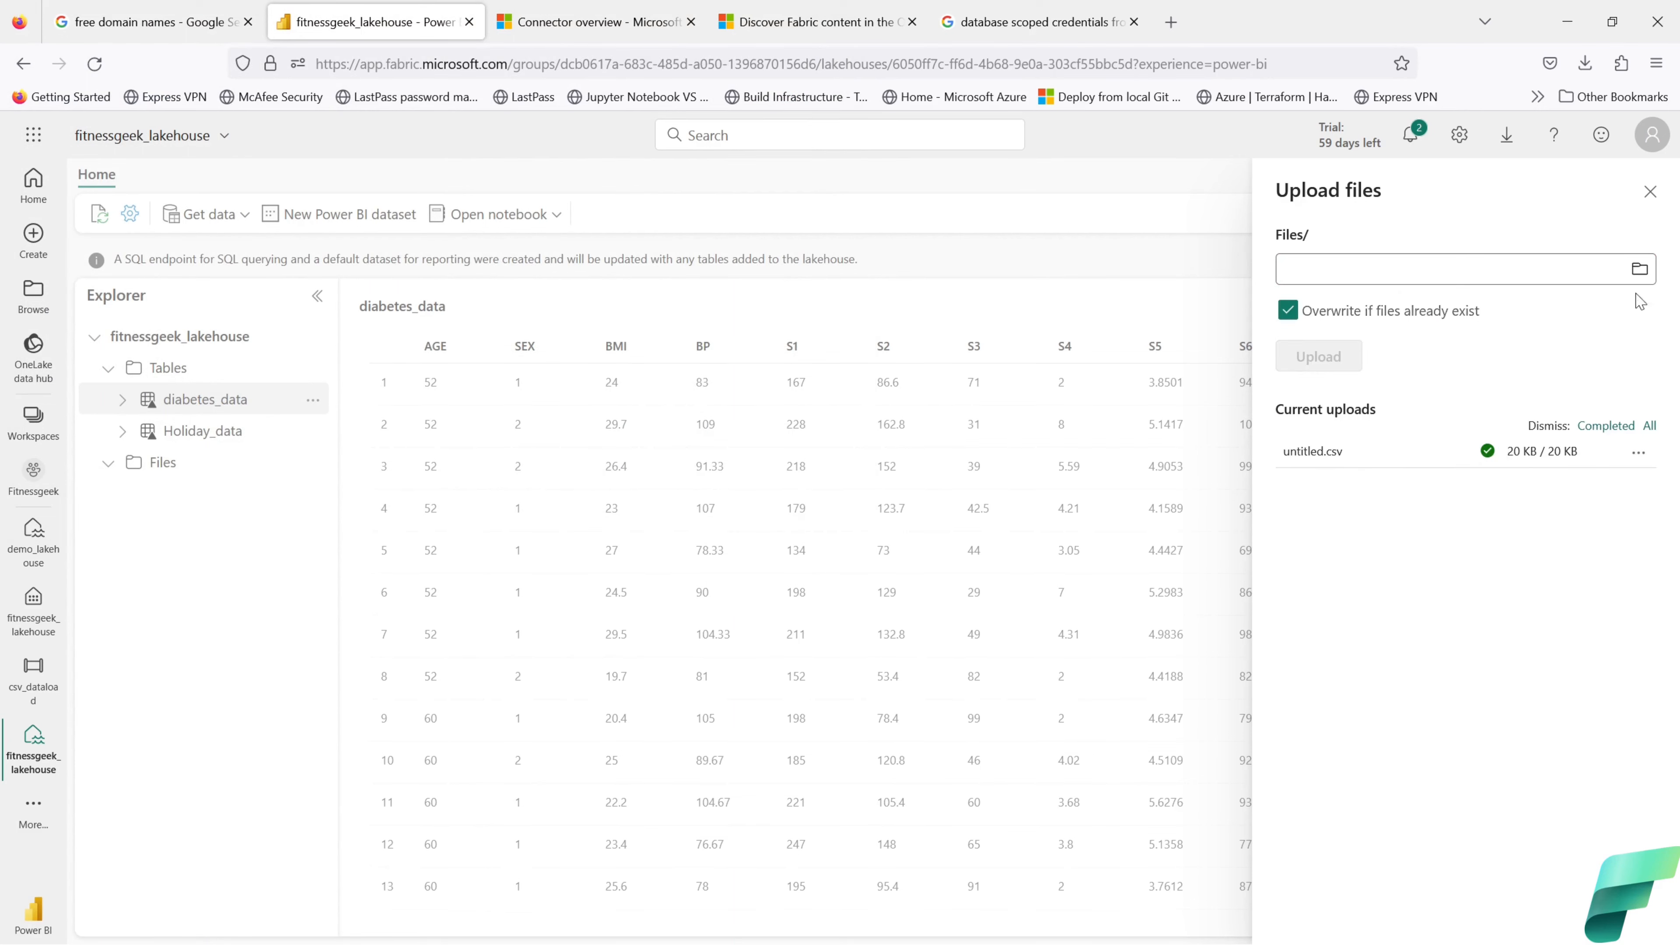
left_click(1650, 192)
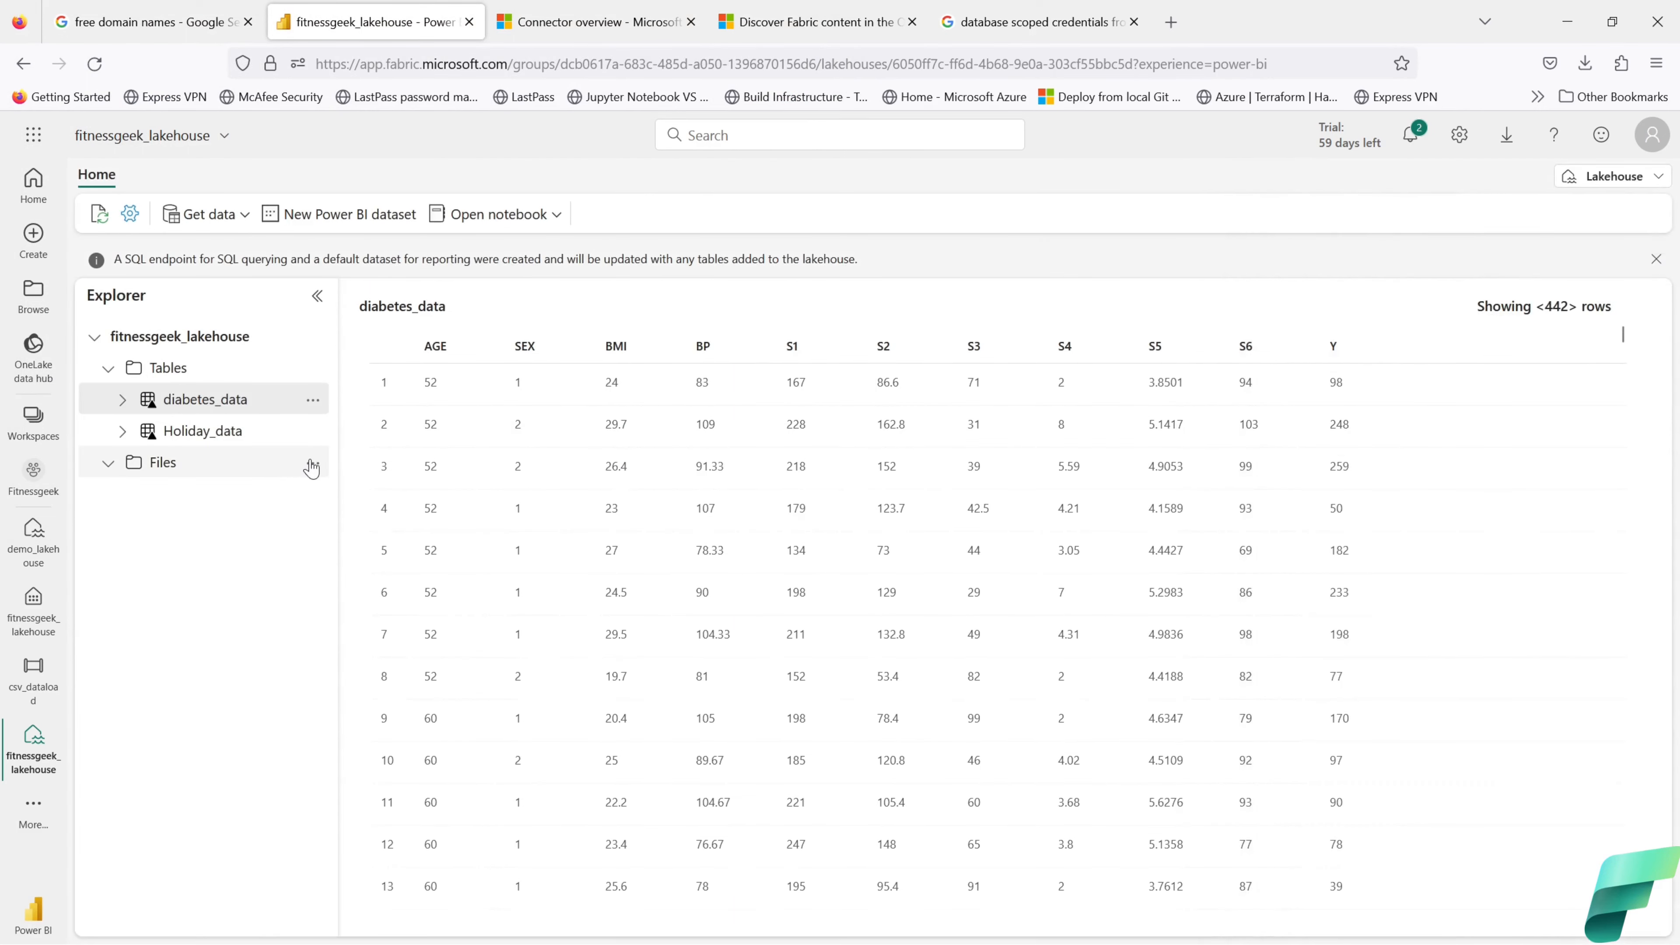
Step: Refresh the lakehouse Files folder and show Notebook 1's language choices
left_click(312, 463)
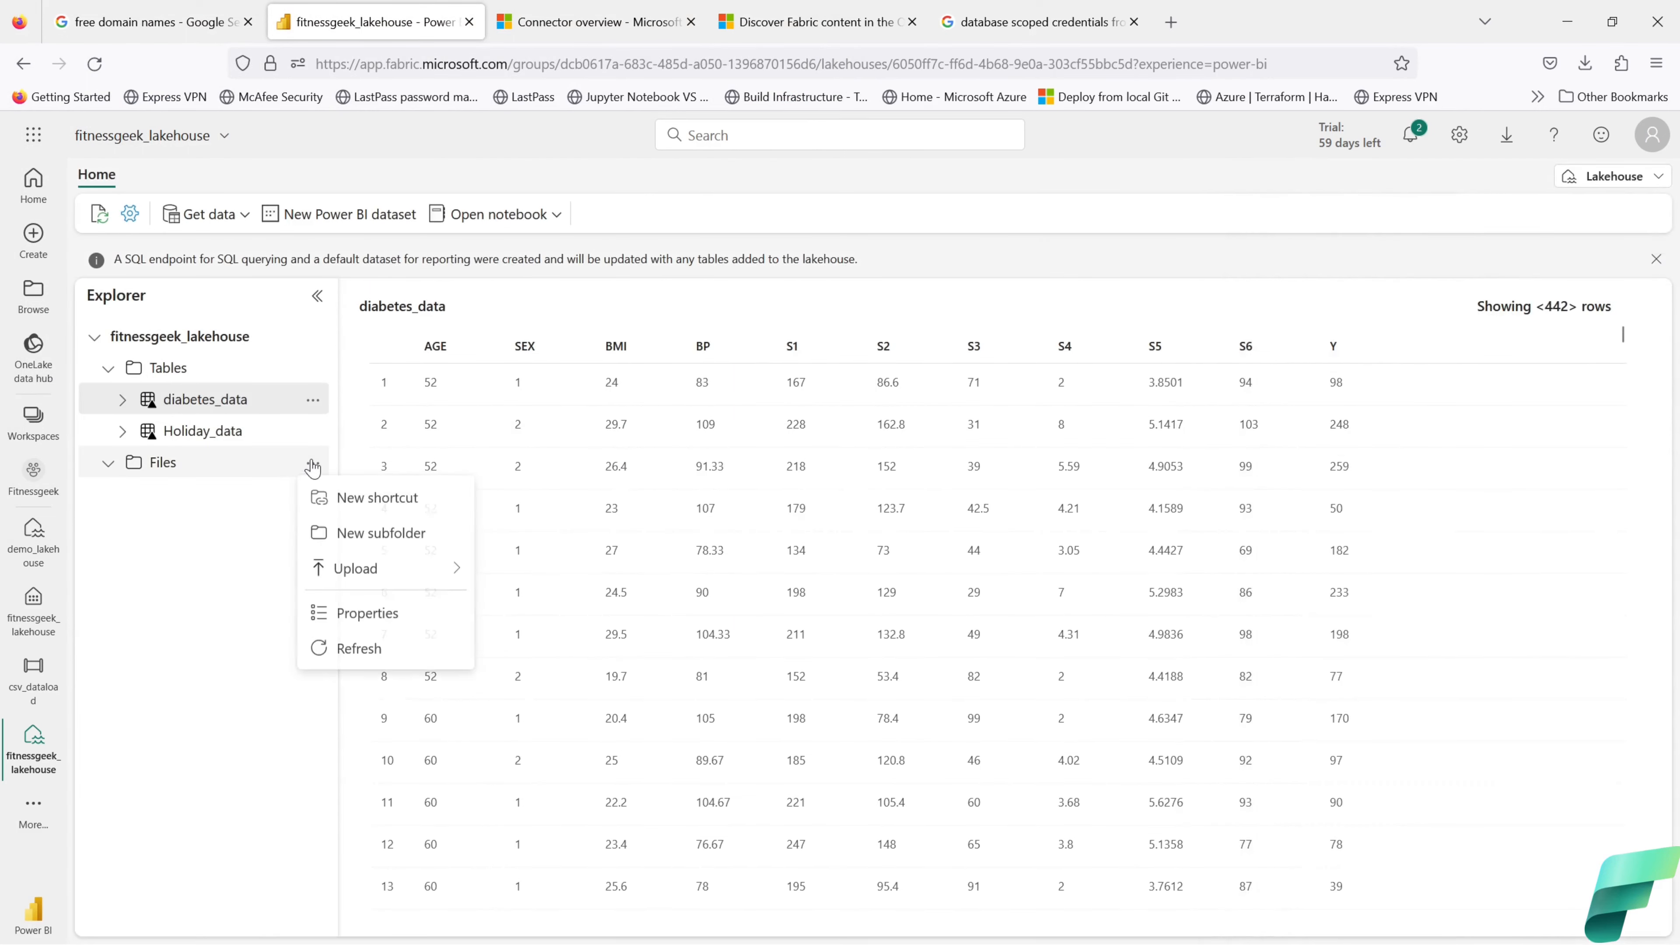
left_click(353, 652)
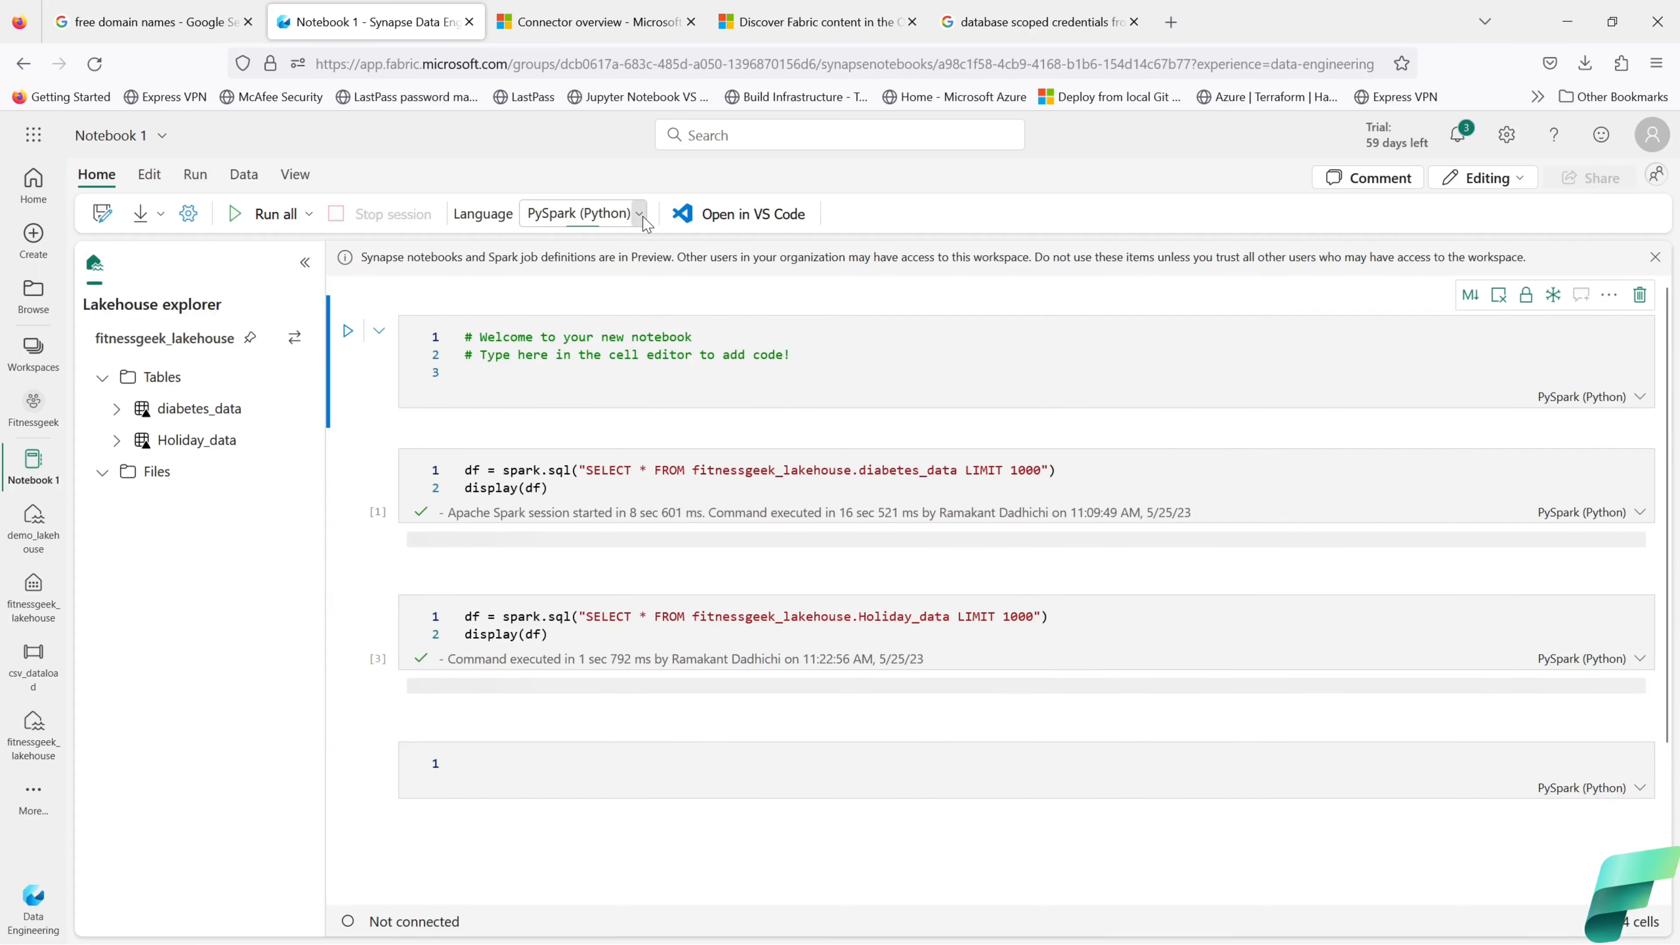
left_click(641, 216)
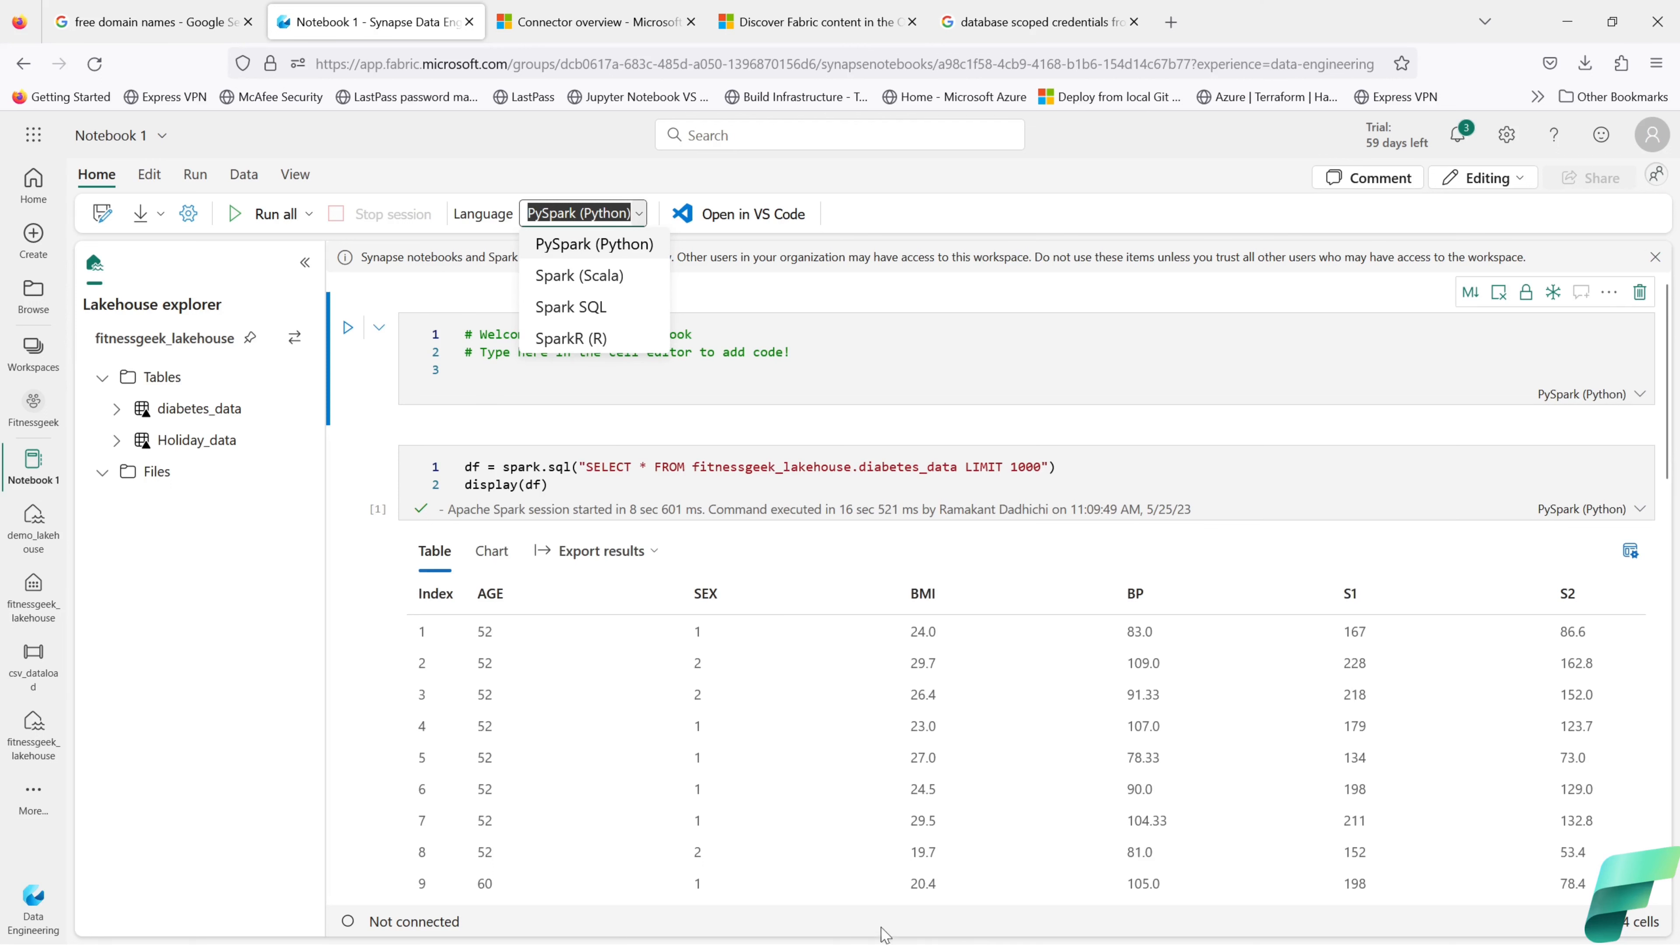
Step: Refresh the Files folder in Notebook 1's Lakehouse explorer and select it
scroll(971, 718, "down", 7)
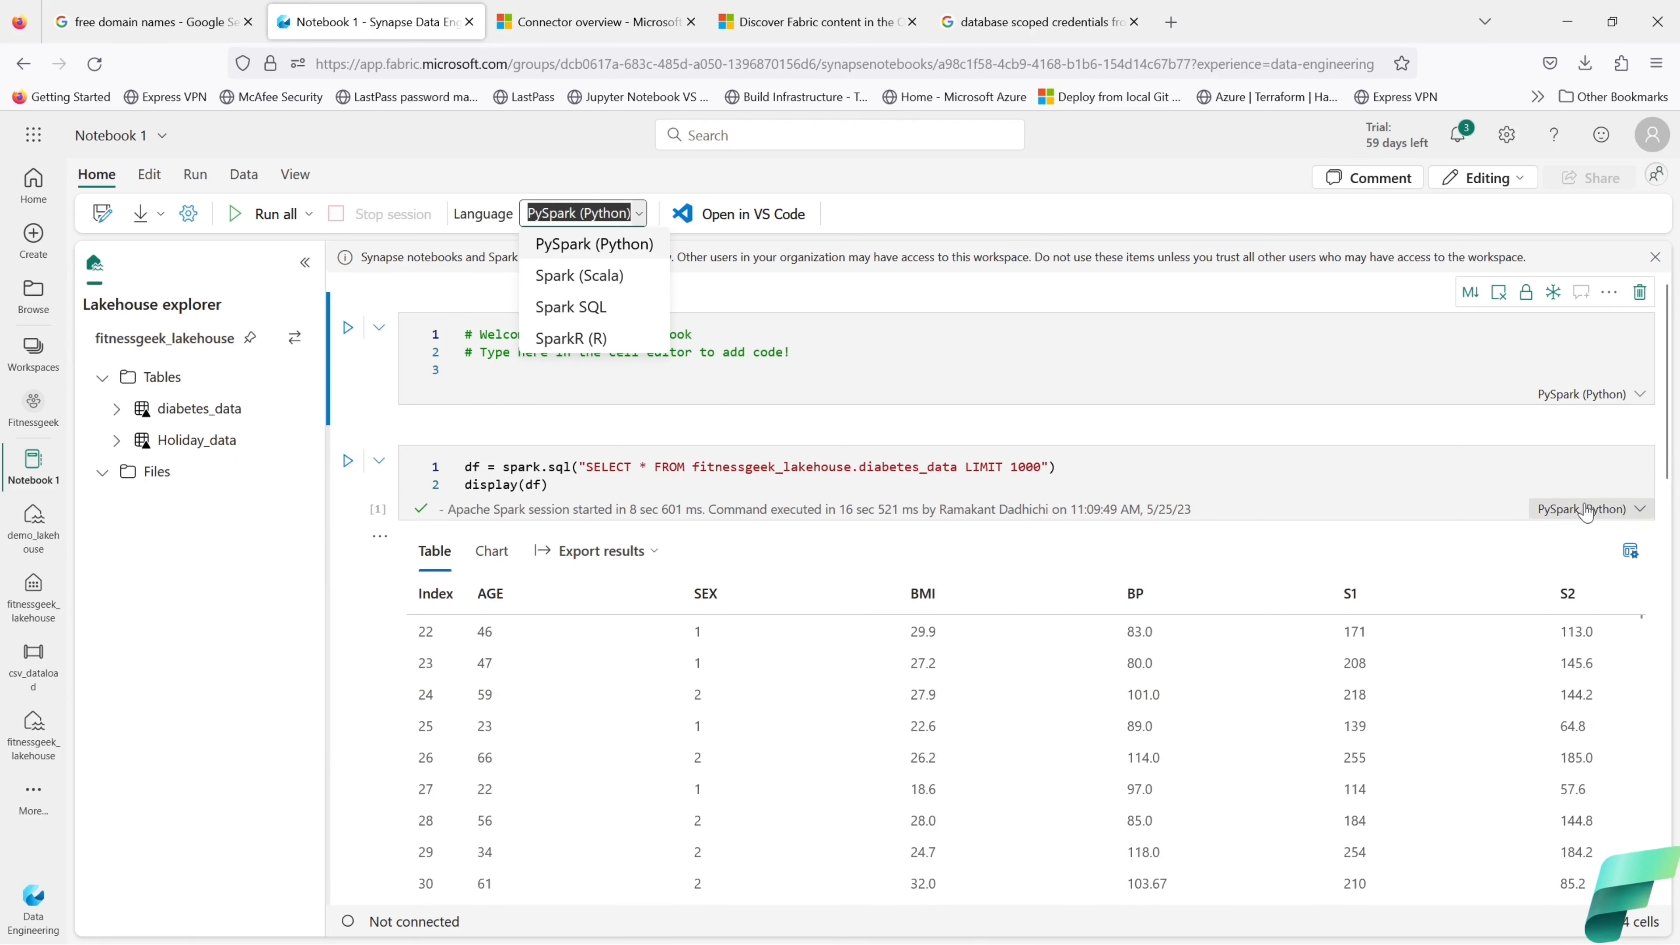
scroll(1578, 433, "down", 1)
scroll(1581, 427, "down", 10)
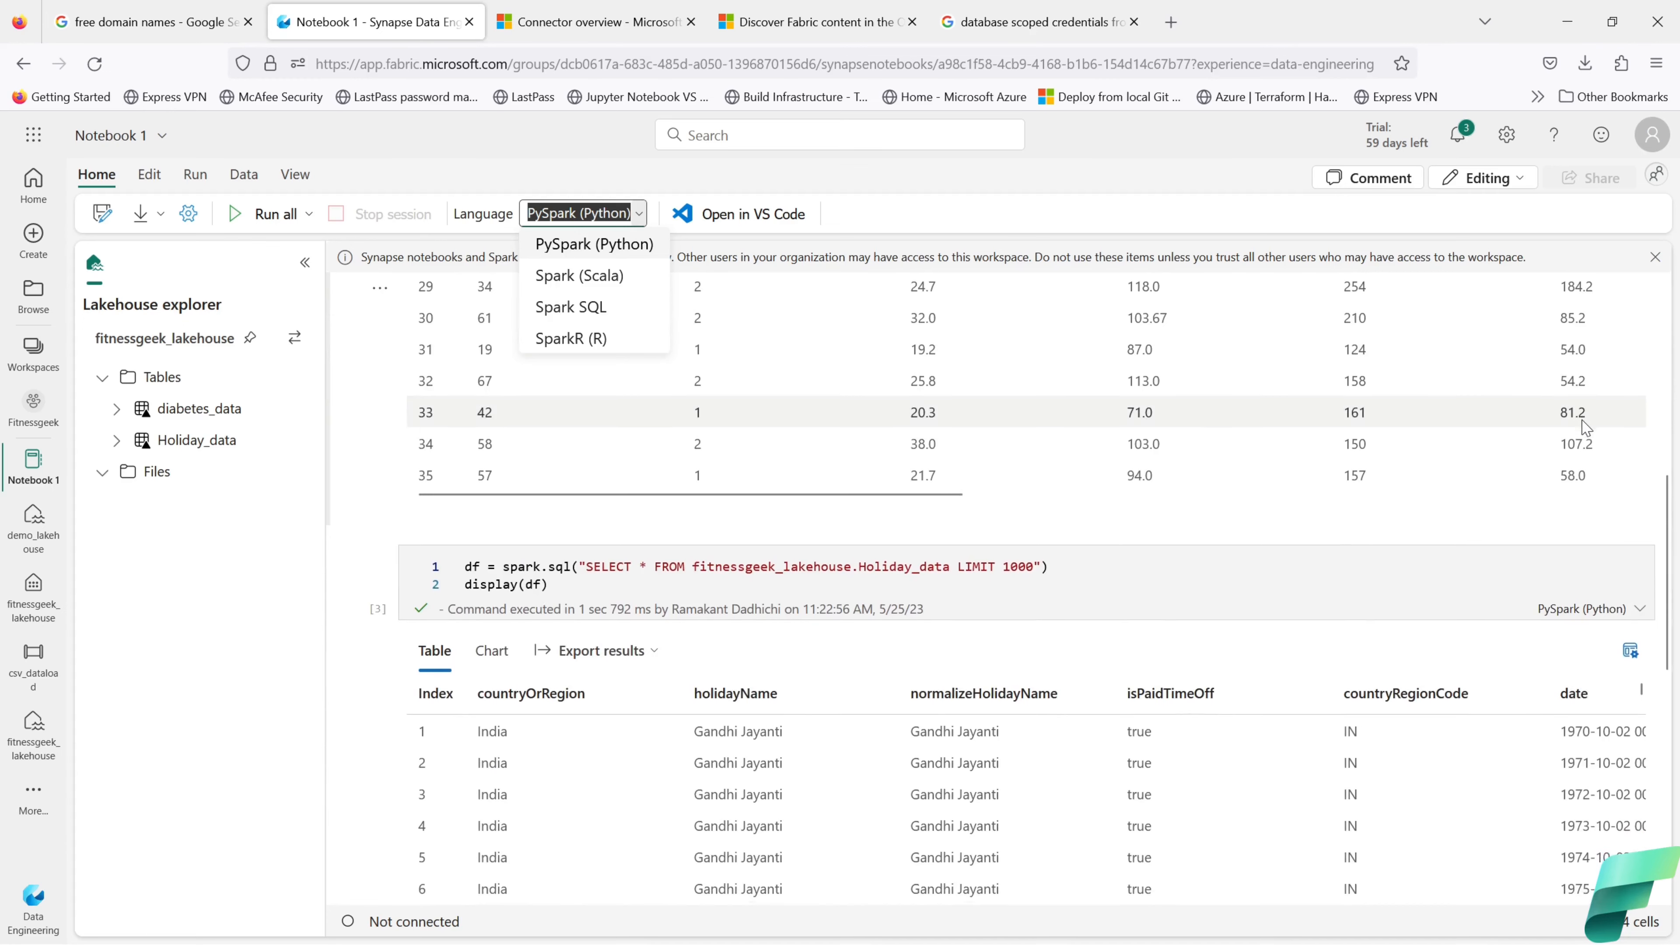
left_click(295, 475)
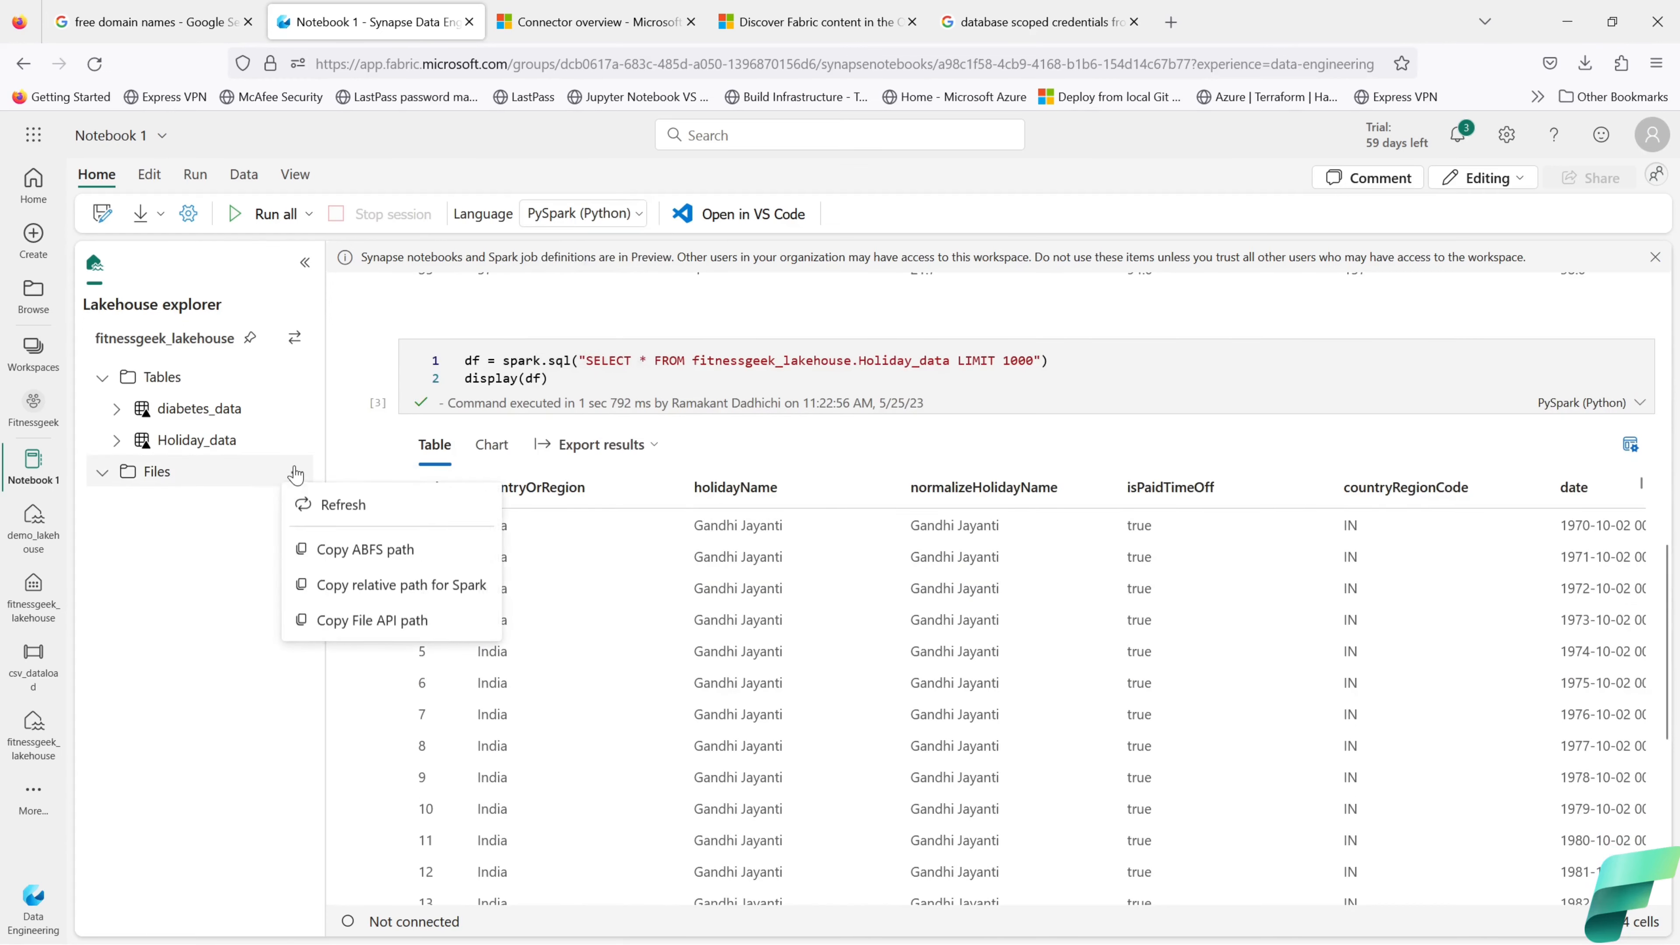
left_click(321, 515)
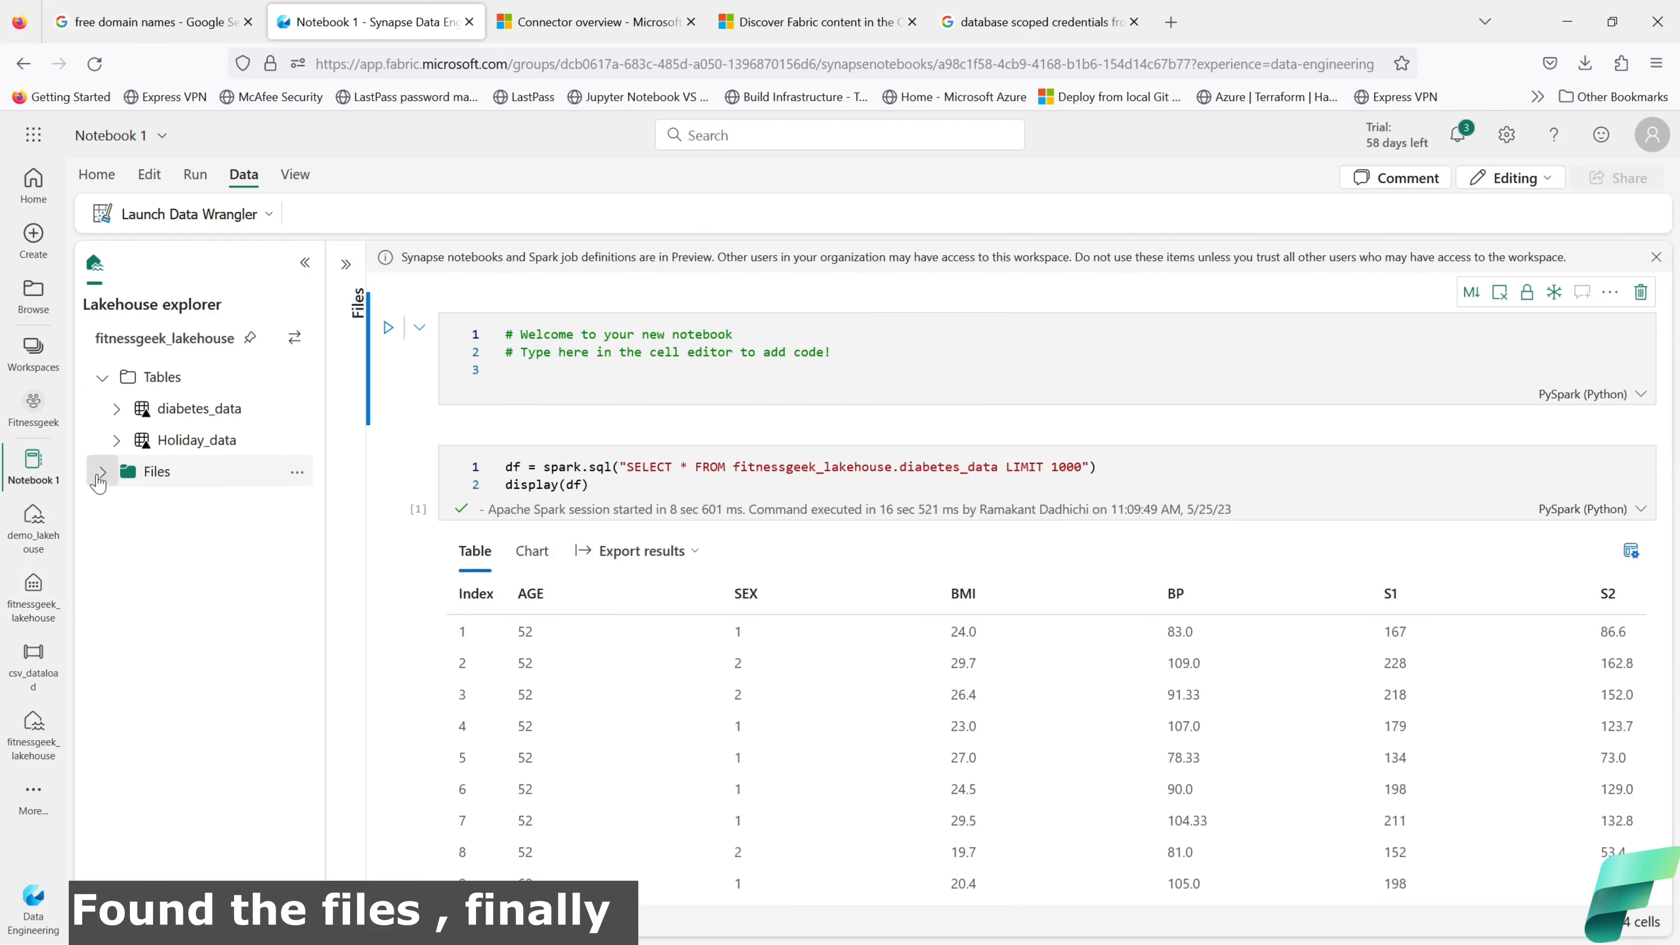
left_click(100, 471)
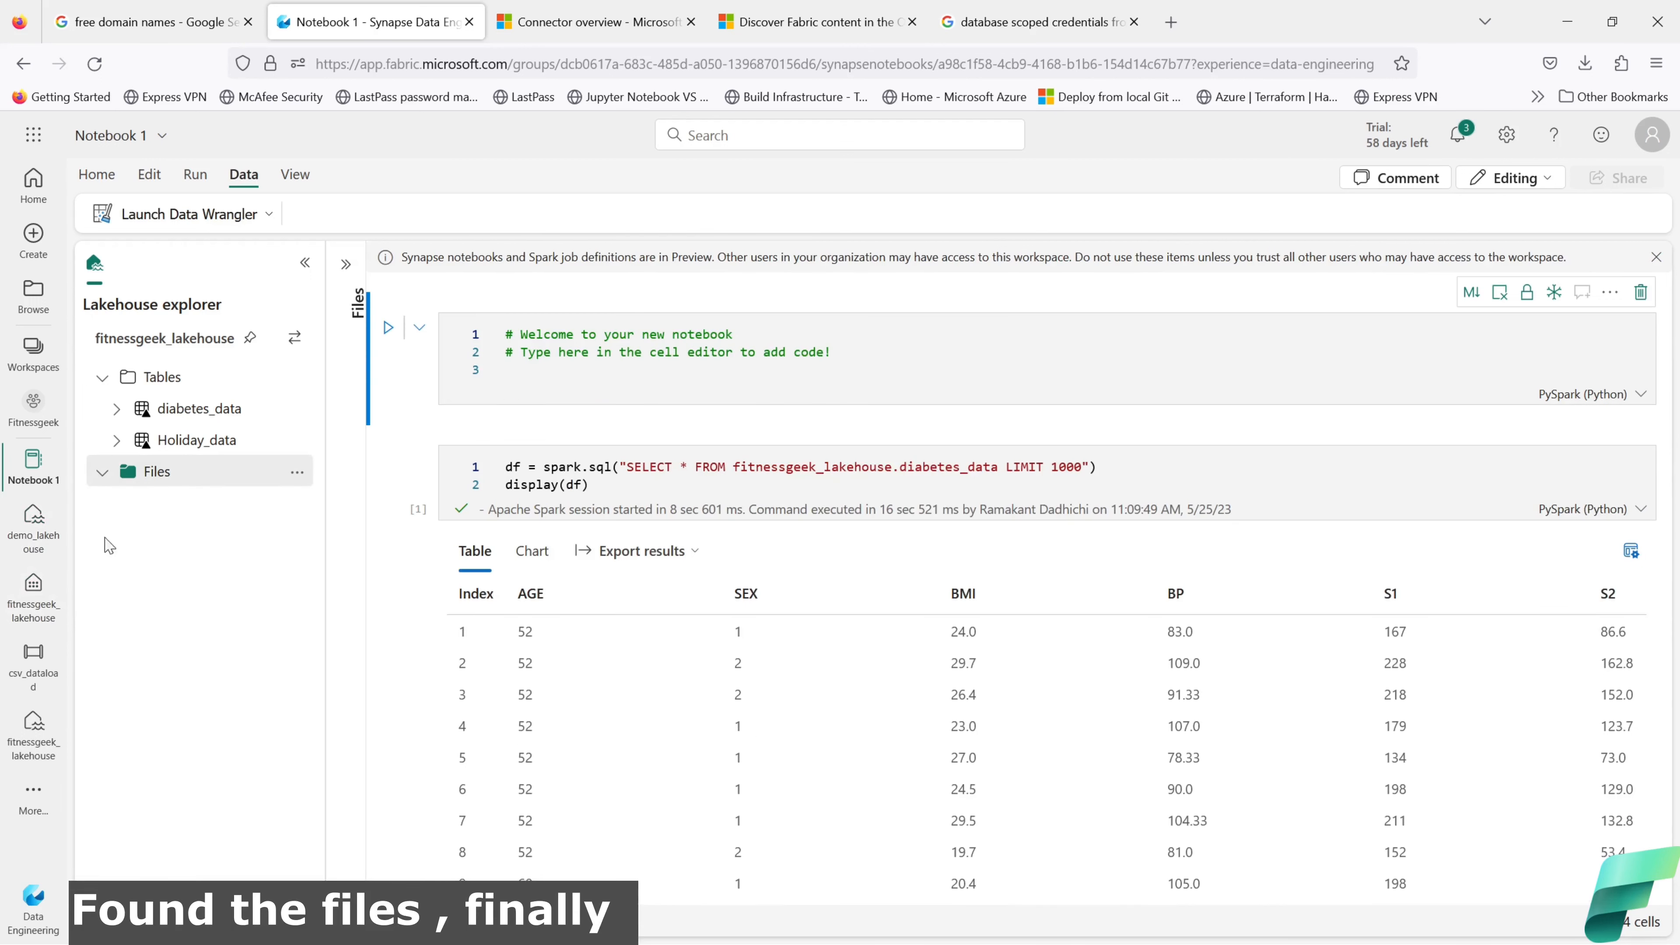
left_click(297, 474)
left_click(245, 541)
Step: Generate a Load data > Pandas cell for covid_data.csv from the lakehouse files list
left_click(346, 264)
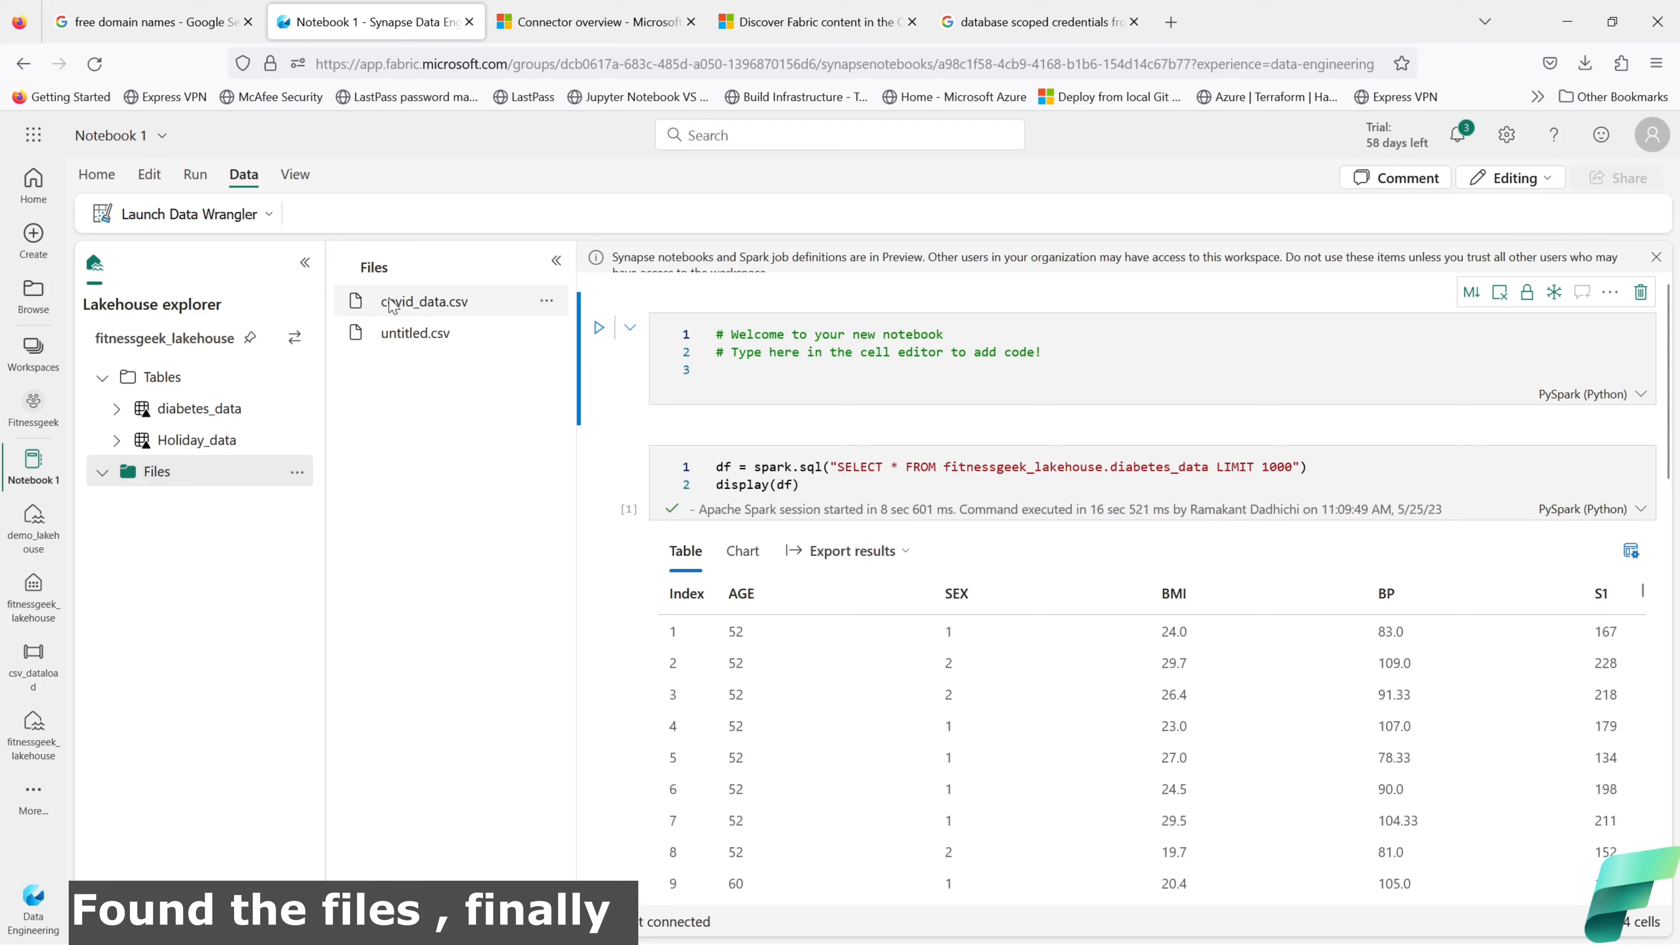
left_click(546, 301)
mouse_move(581, 331)
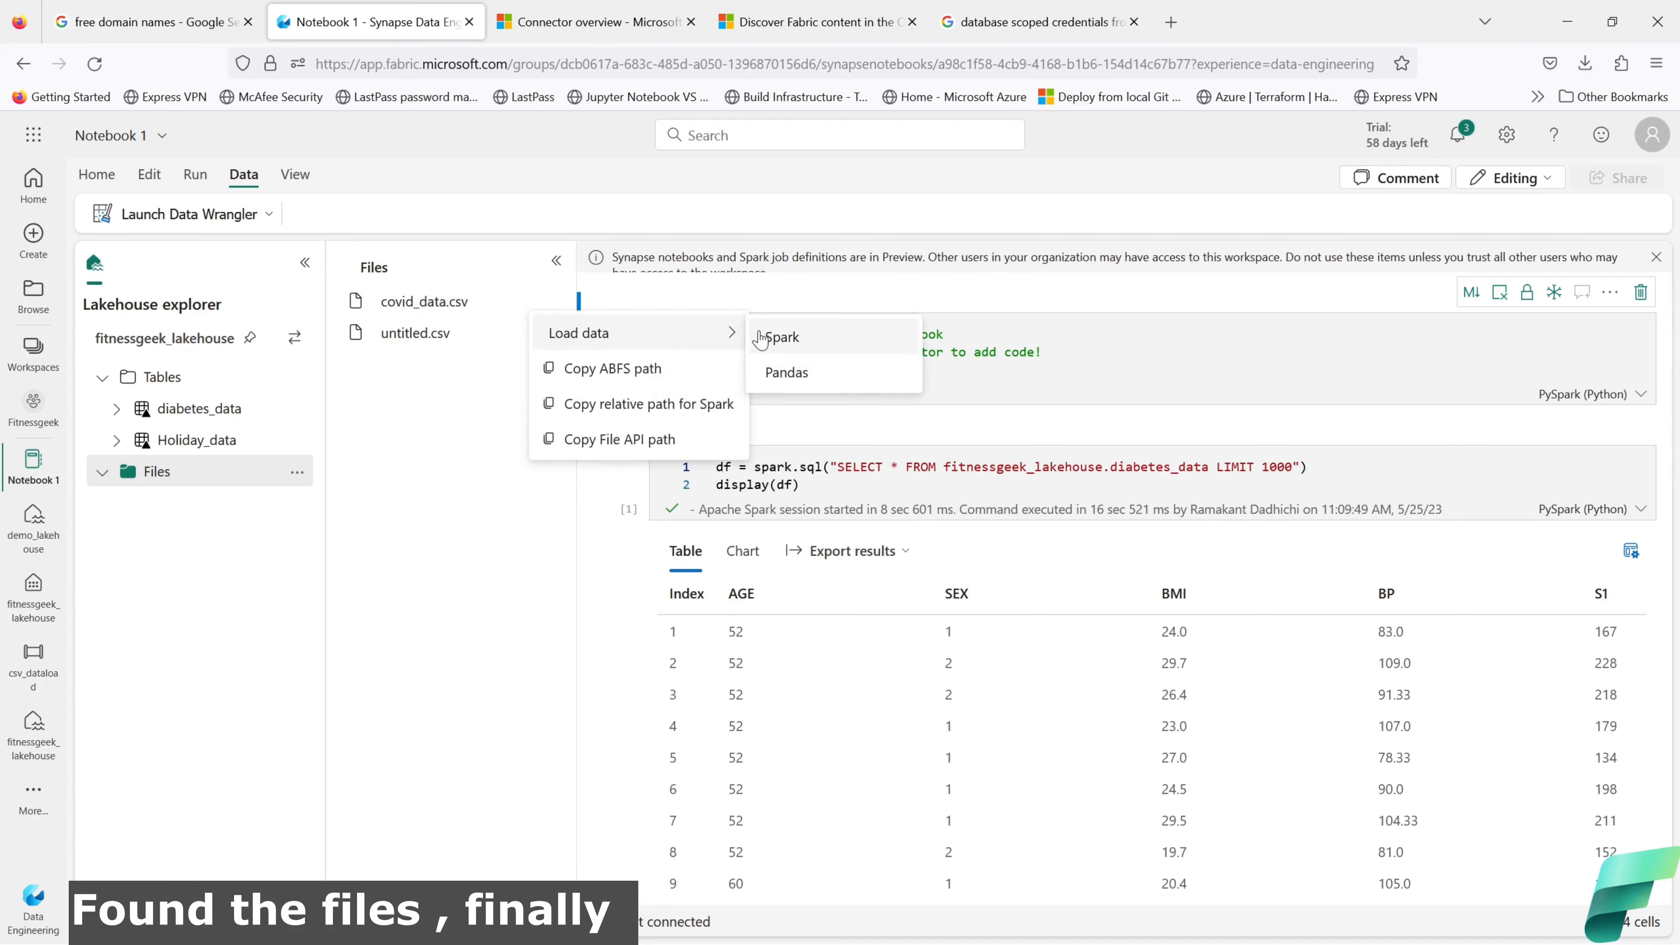
left_click(793, 376)
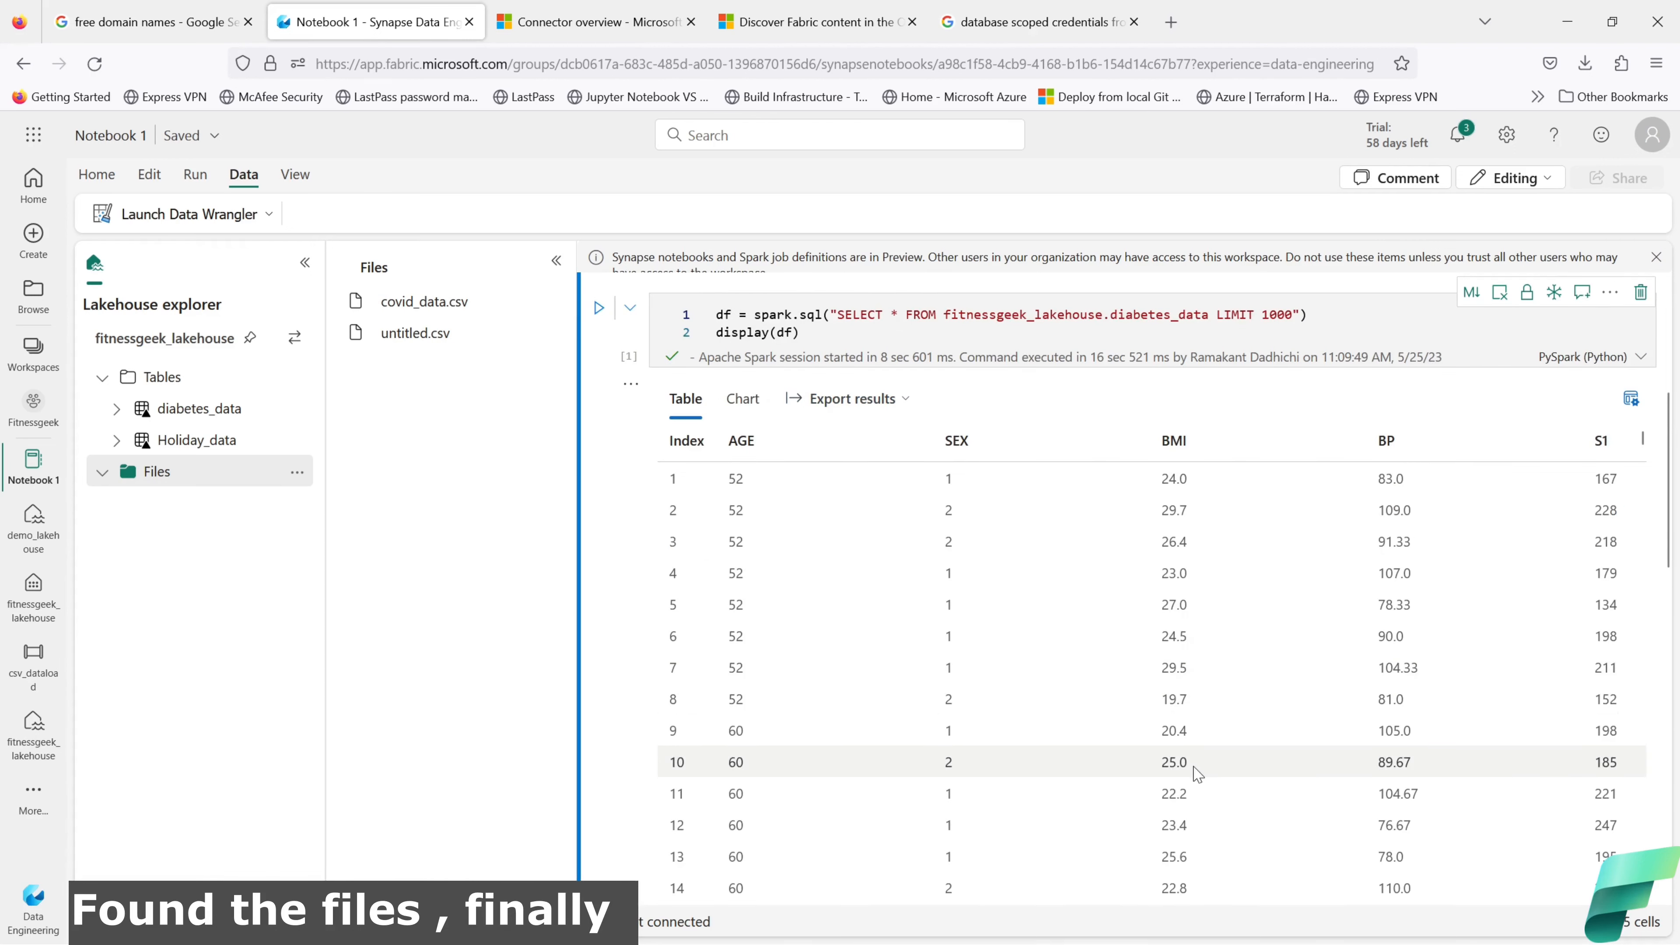
scroll(1204, 766, "up", 5)
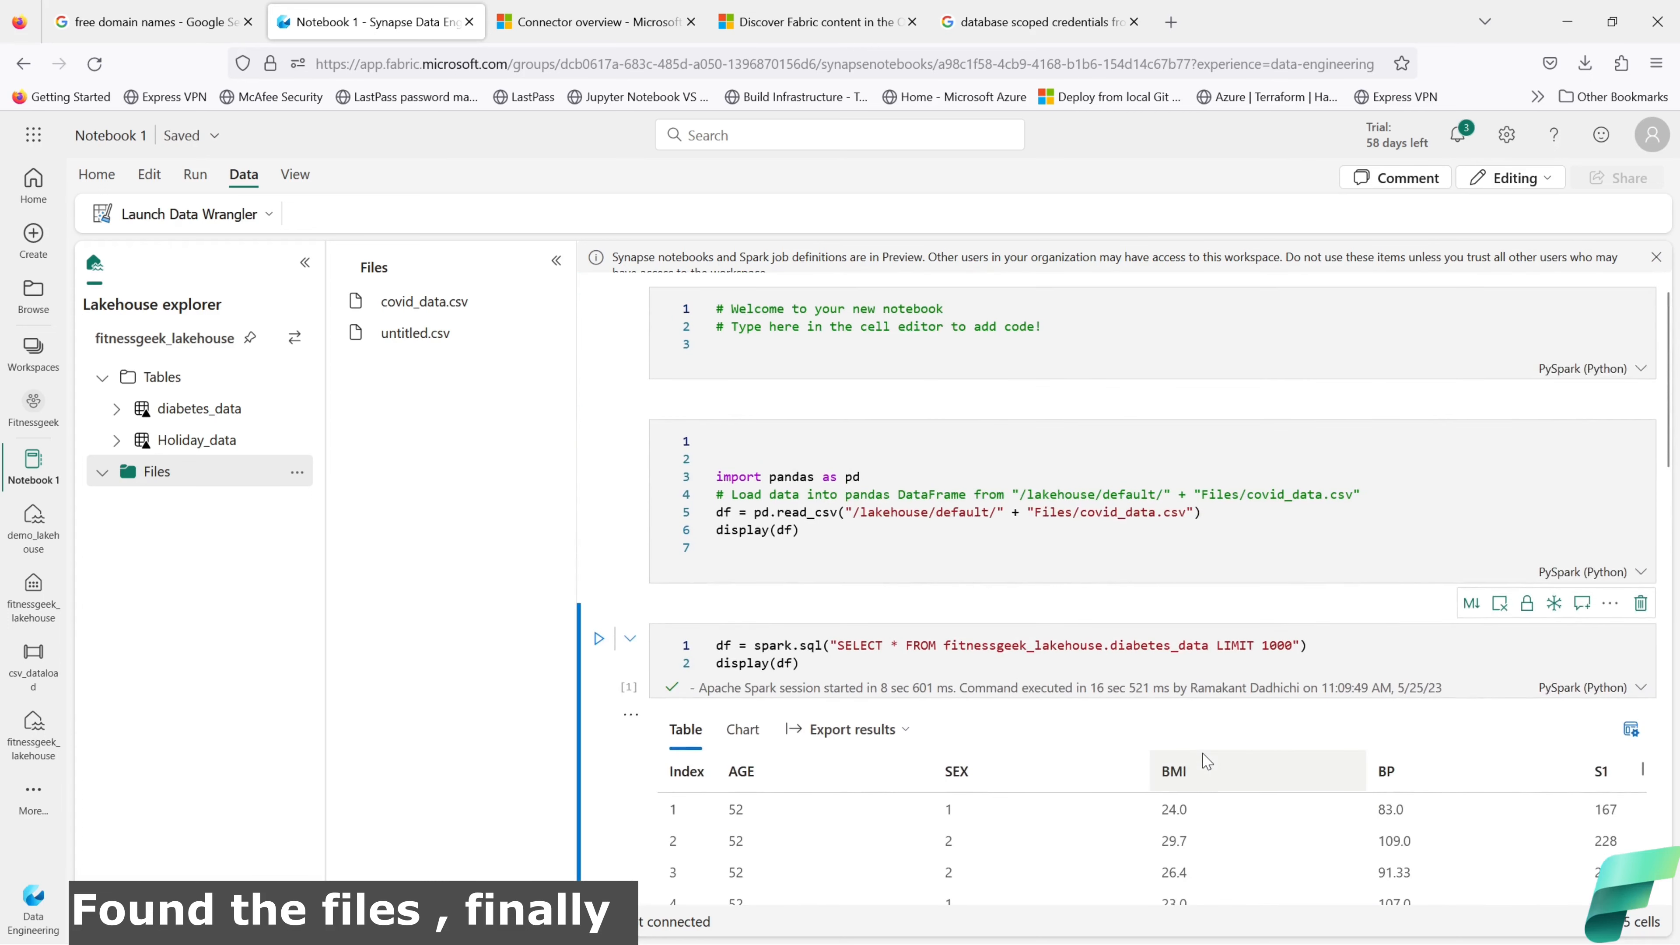
scroll(1204, 761, "up", 1)
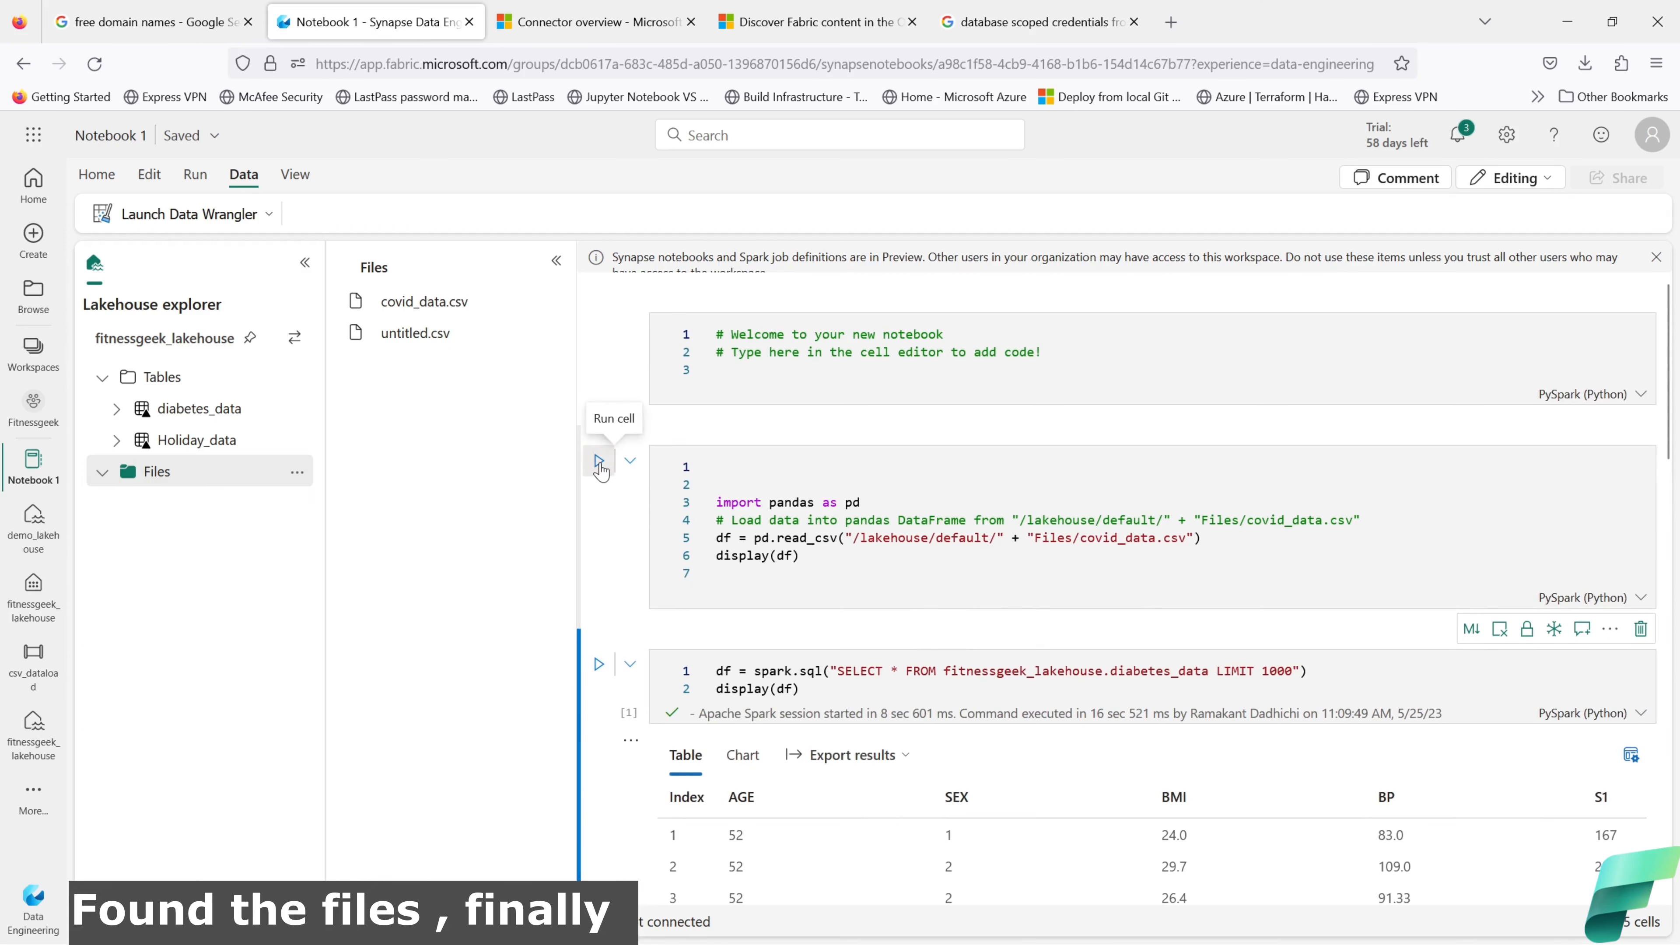
Step: Run the covid_data.csv pandas cell, answering external-change prompts and checking notifications
left_click(599, 462)
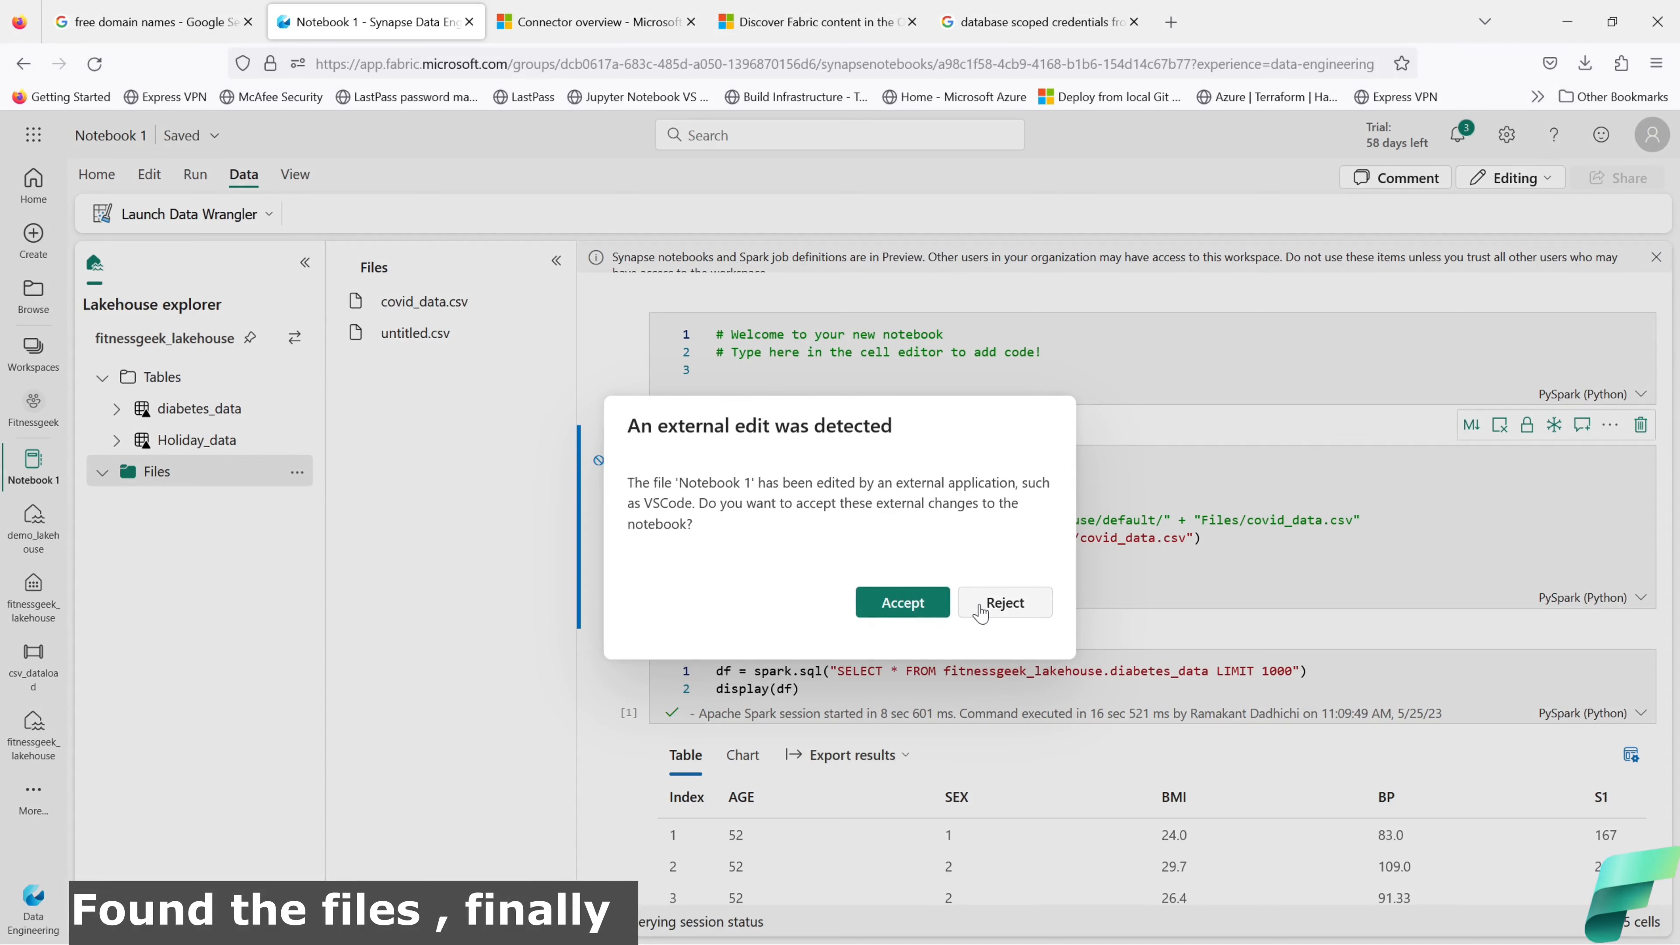
left_click(1004, 602)
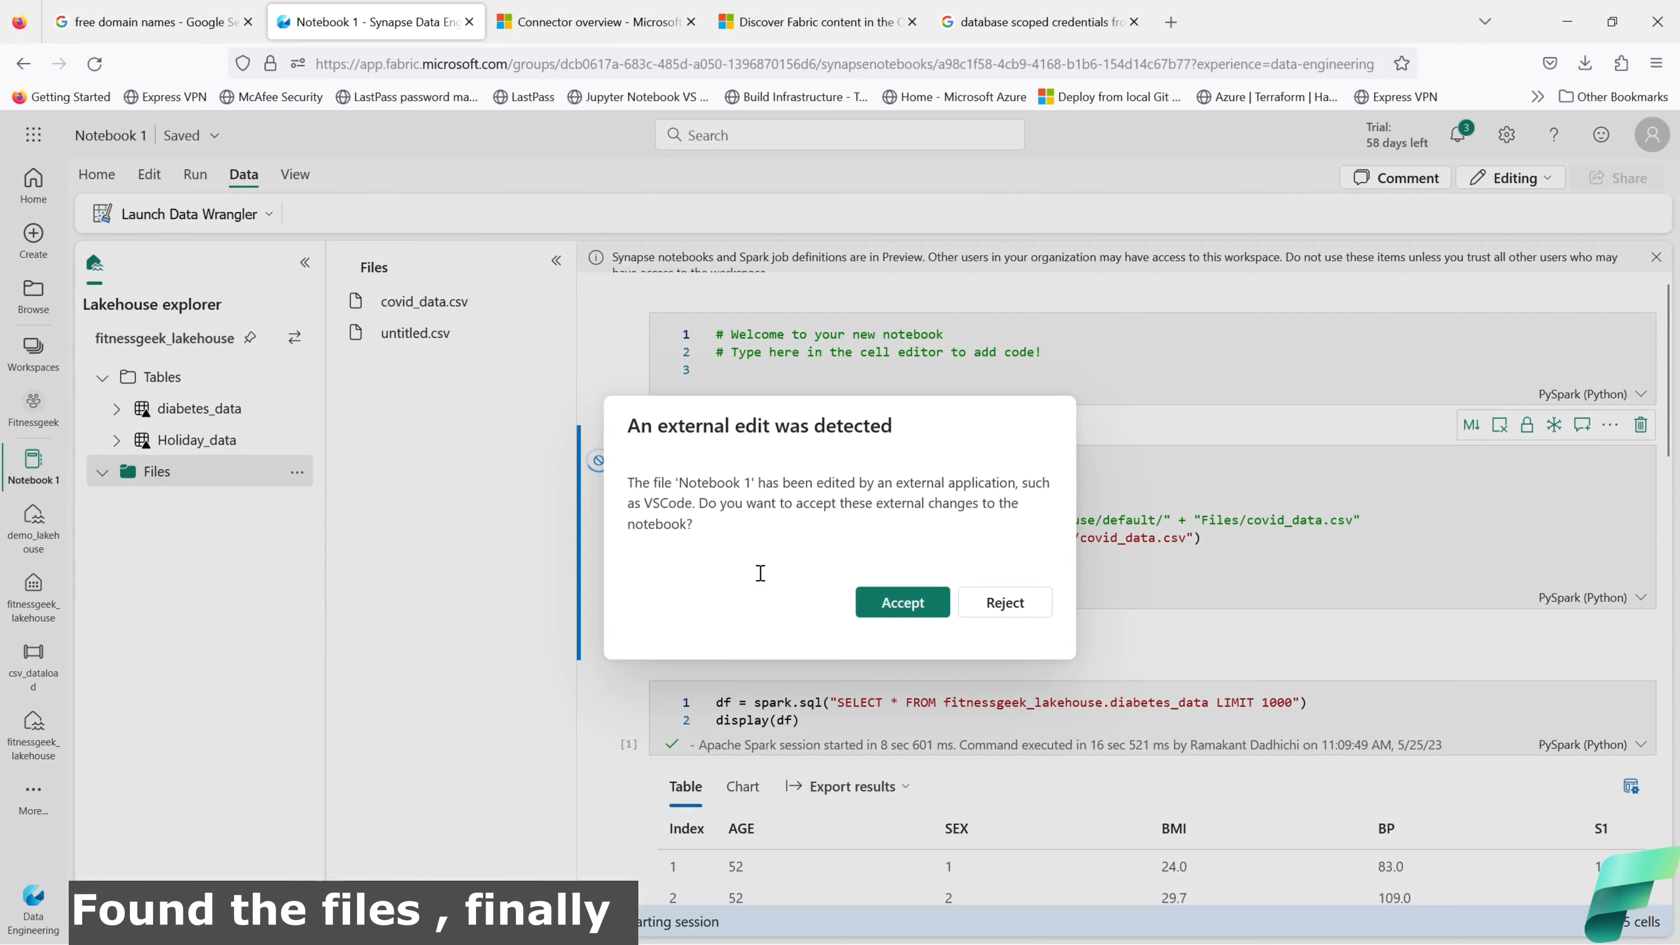
left_click(972, 606)
left_click(1005, 605)
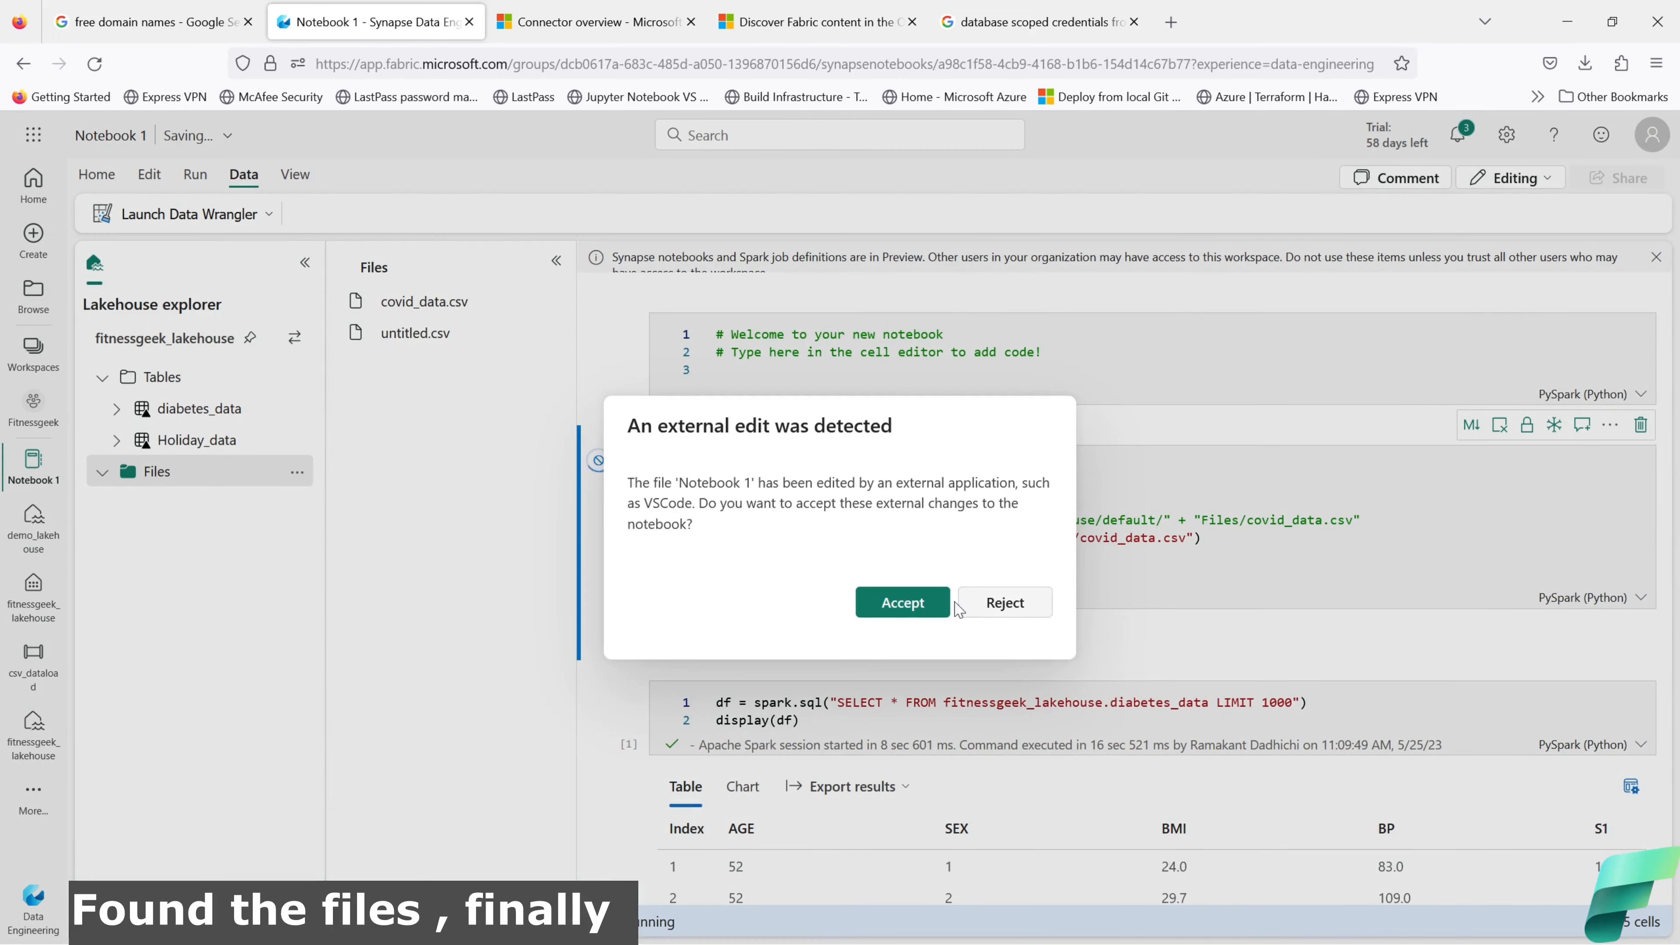
left_click(900, 602)
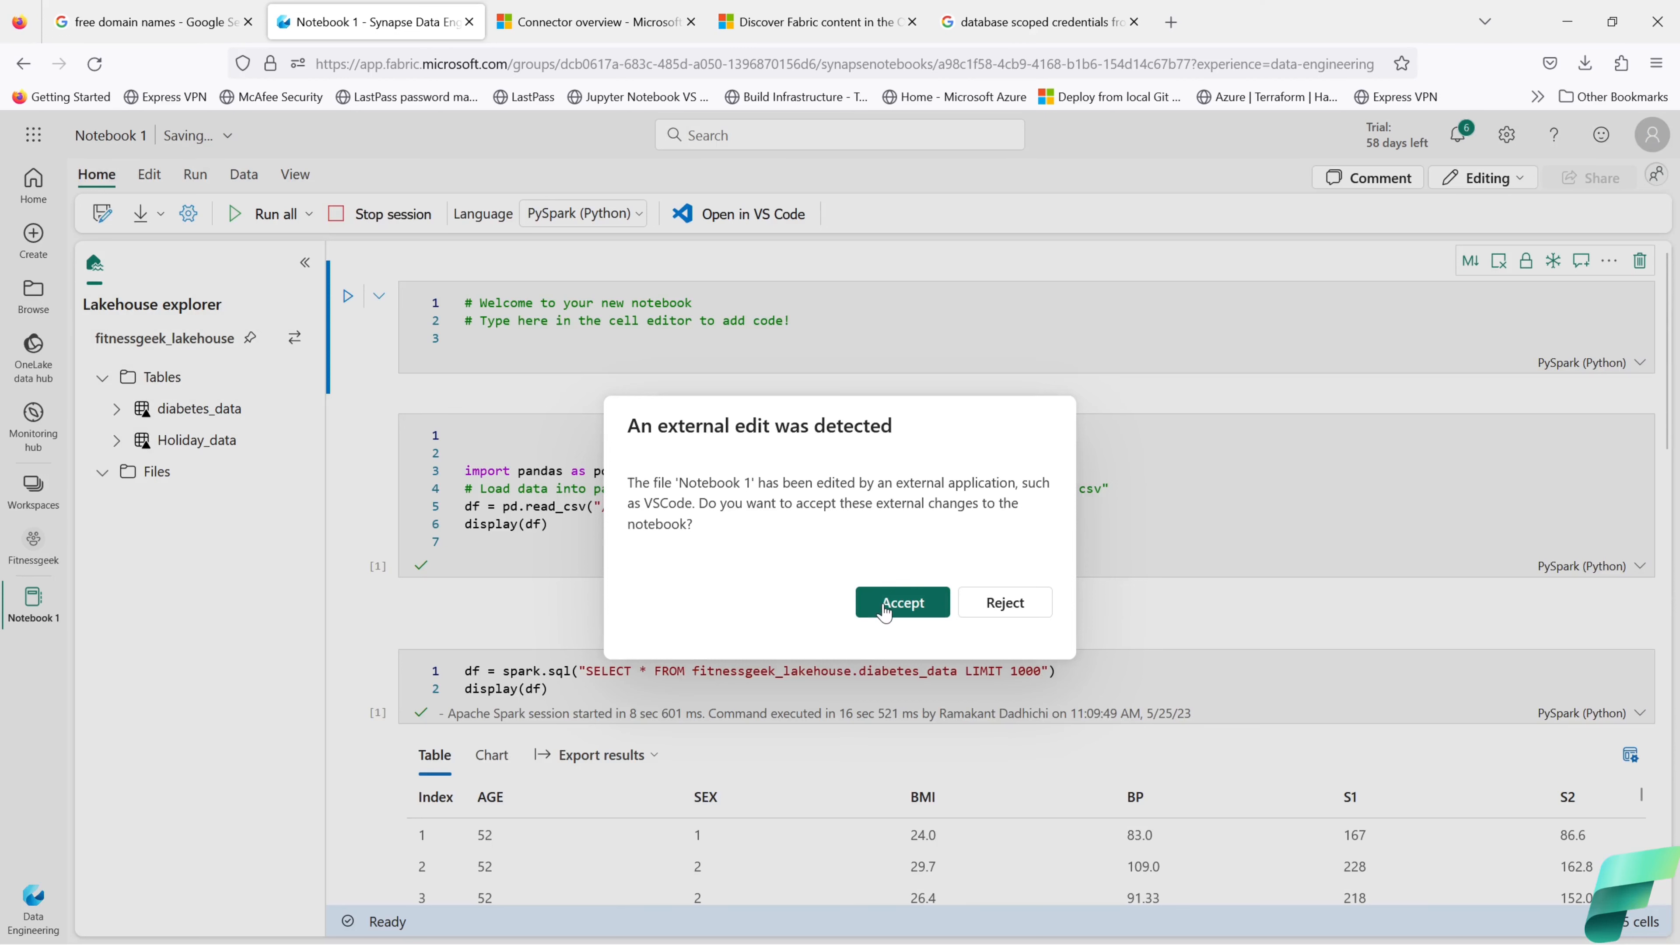
left_click(886, 605)
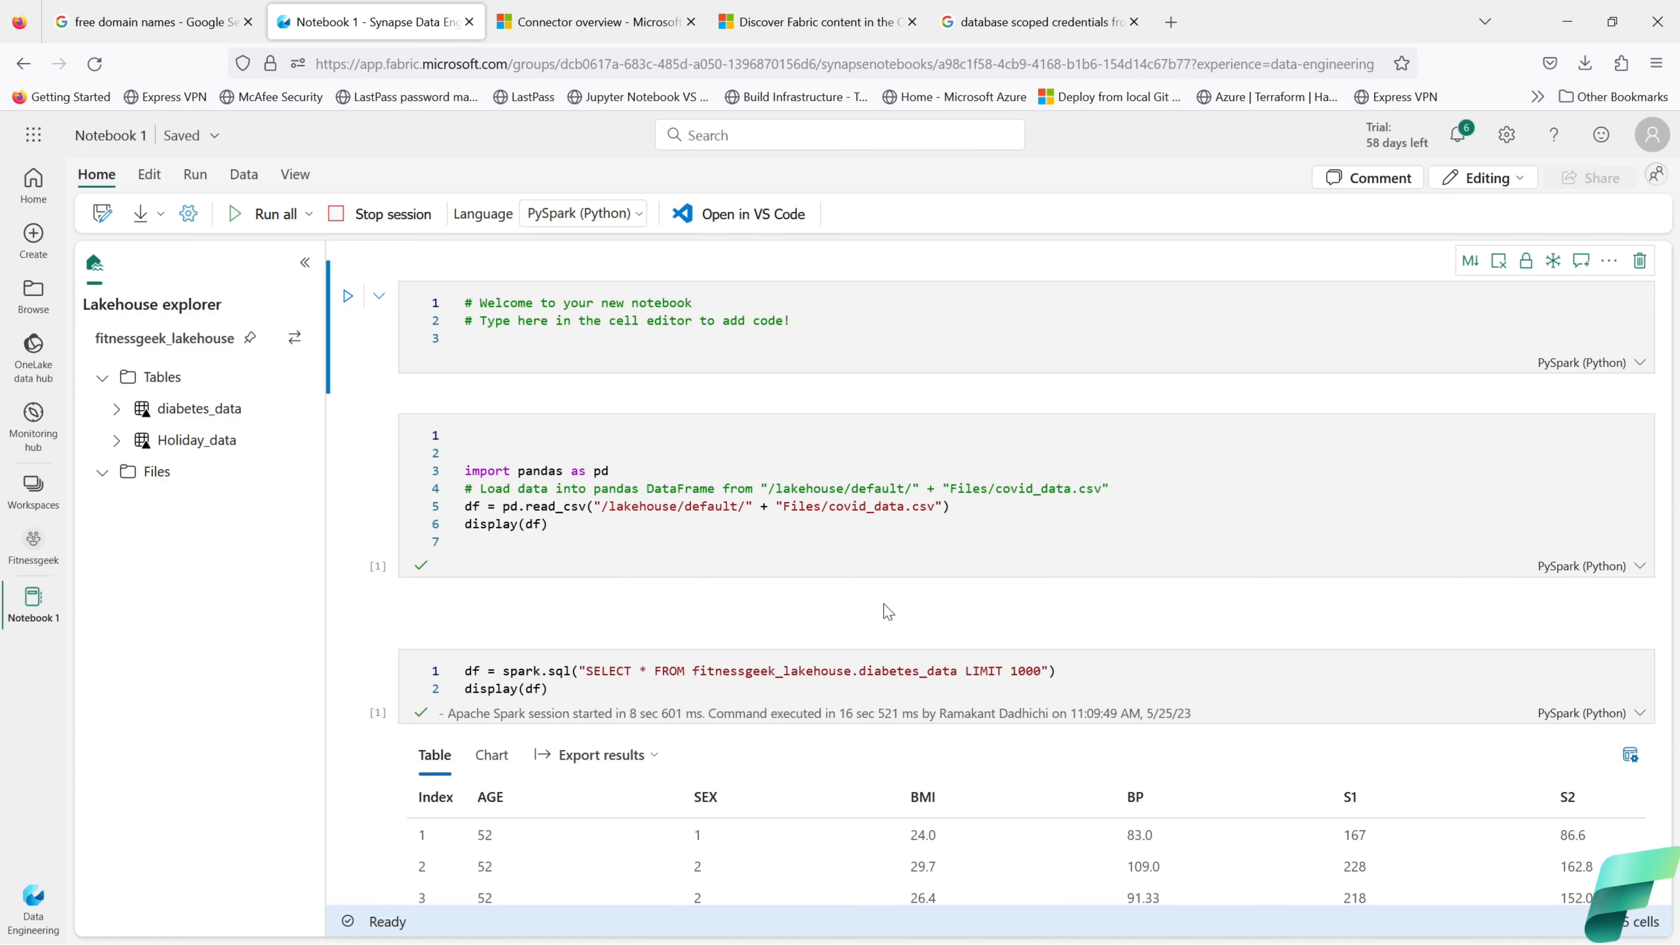
left_click(1459, 135)
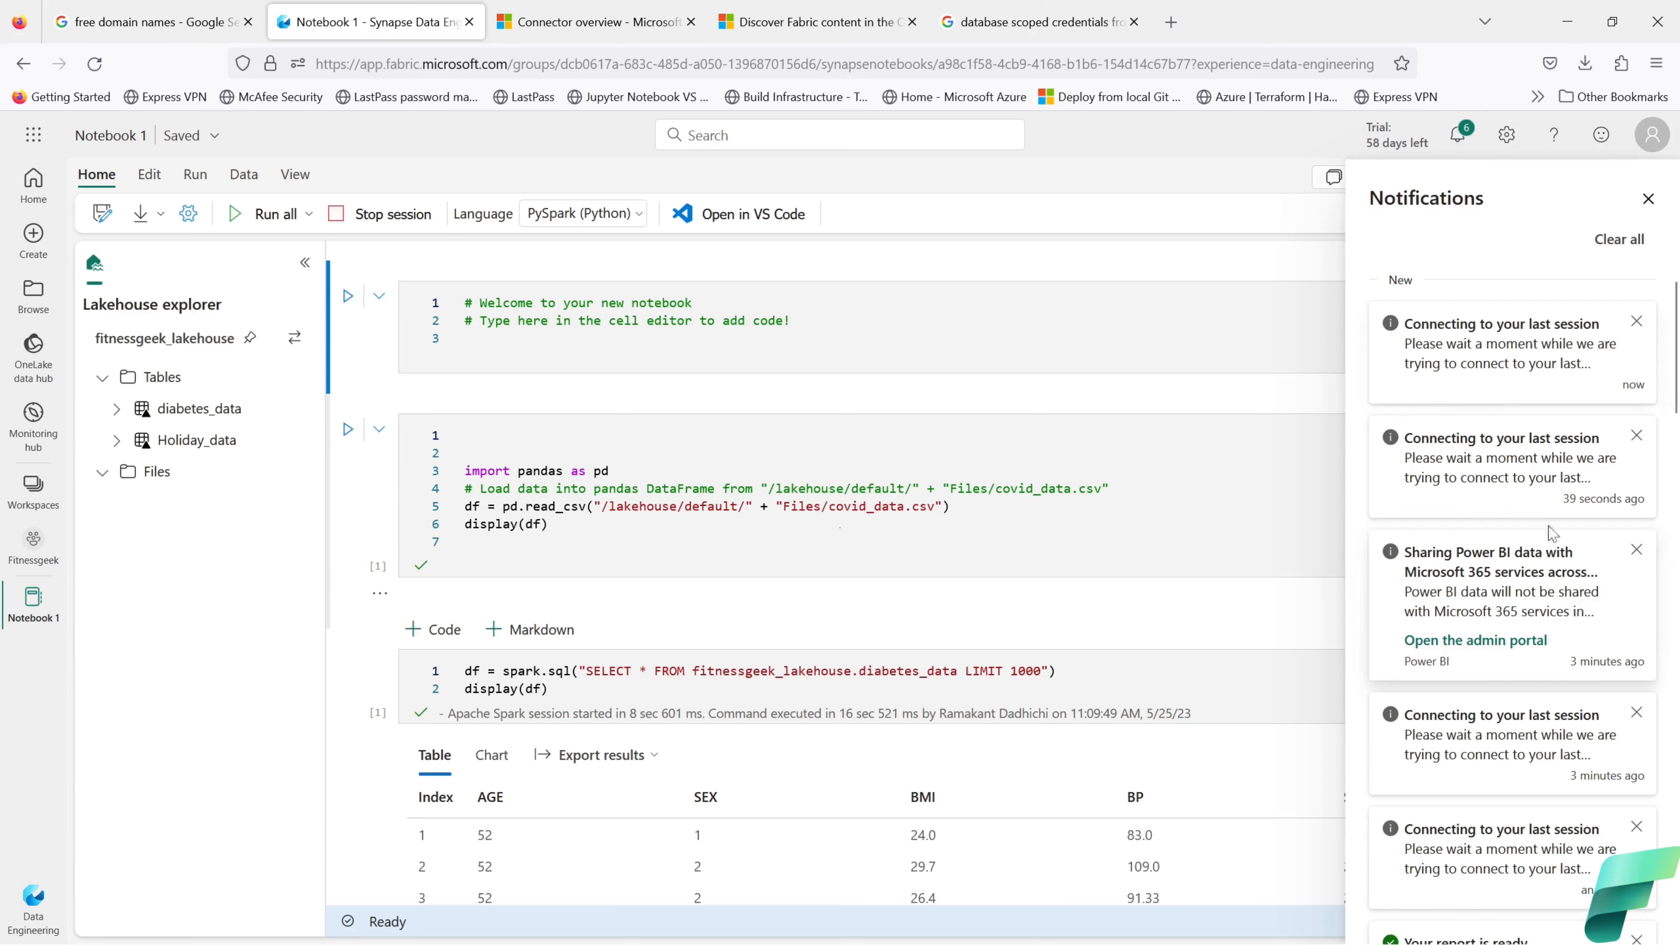
left_click(1647, 199)
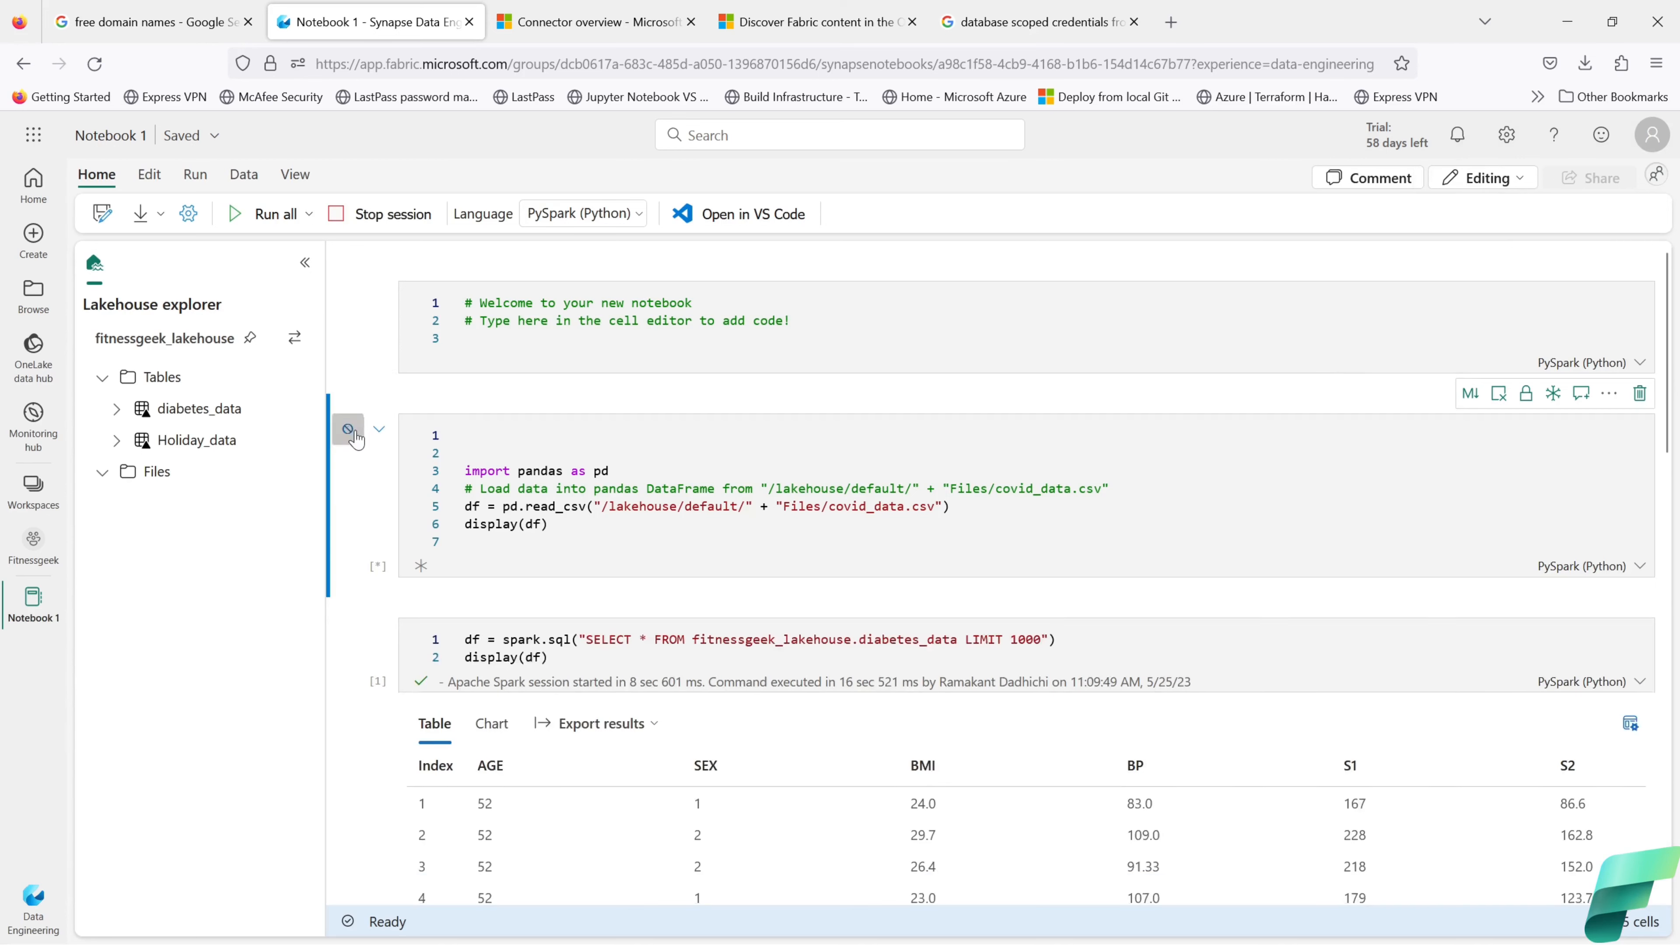
Step: Rerun the pandas cell to display covid_data.csv rows, rejecting external notebook changes
left_click(348, 431)
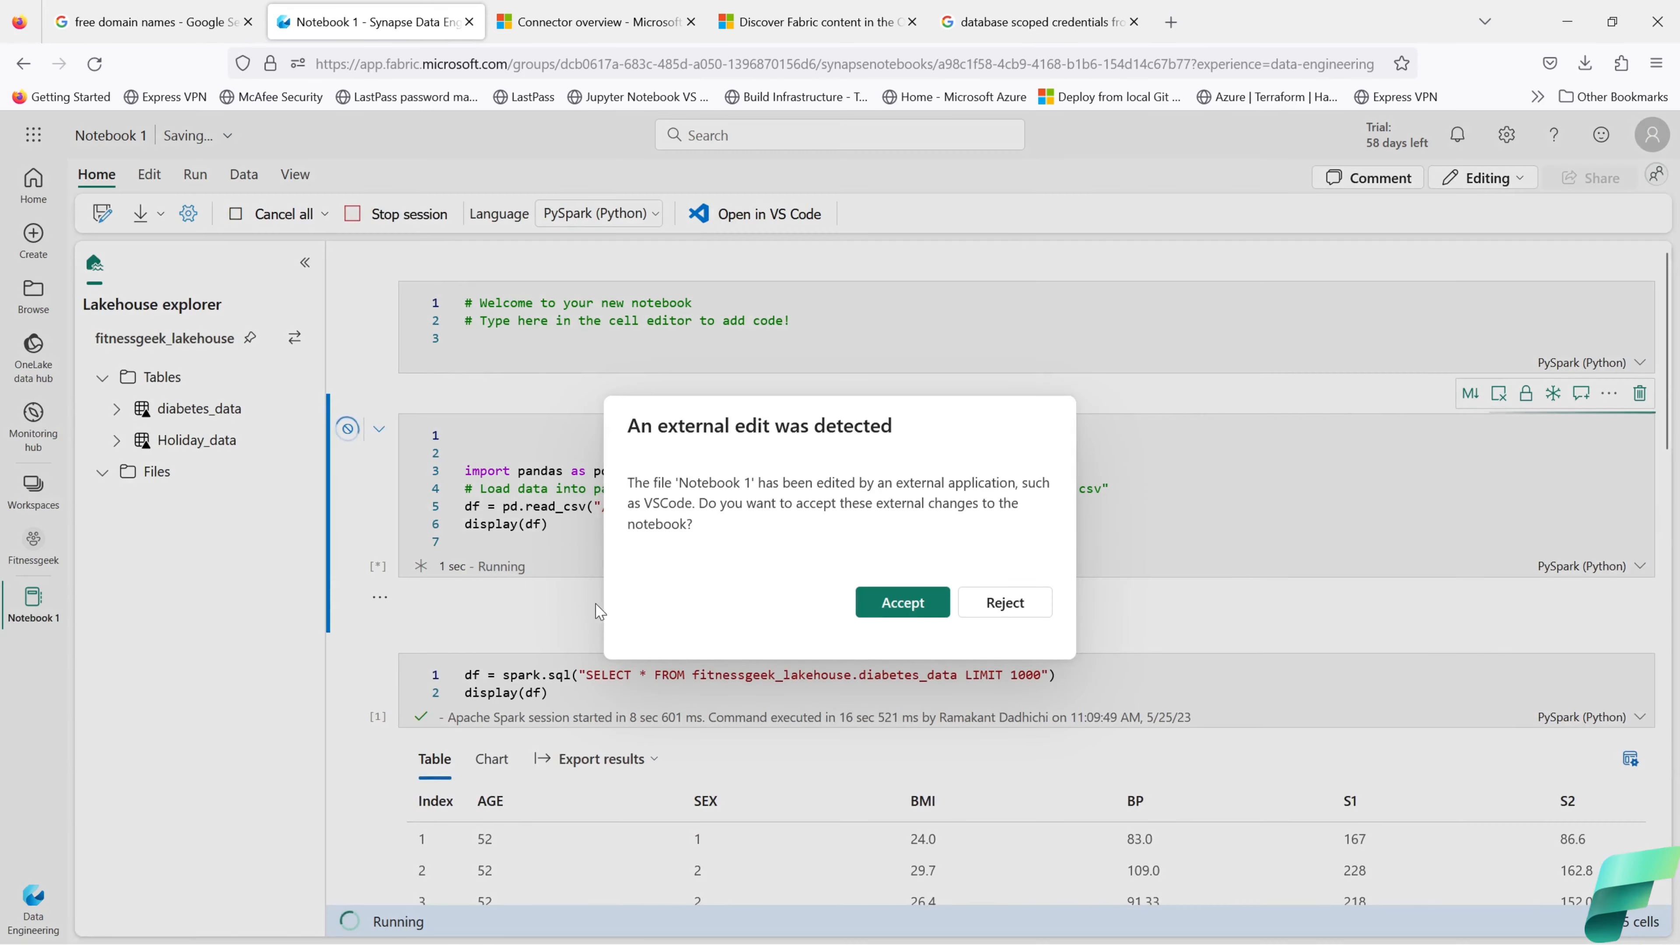
left_click(874, 602)
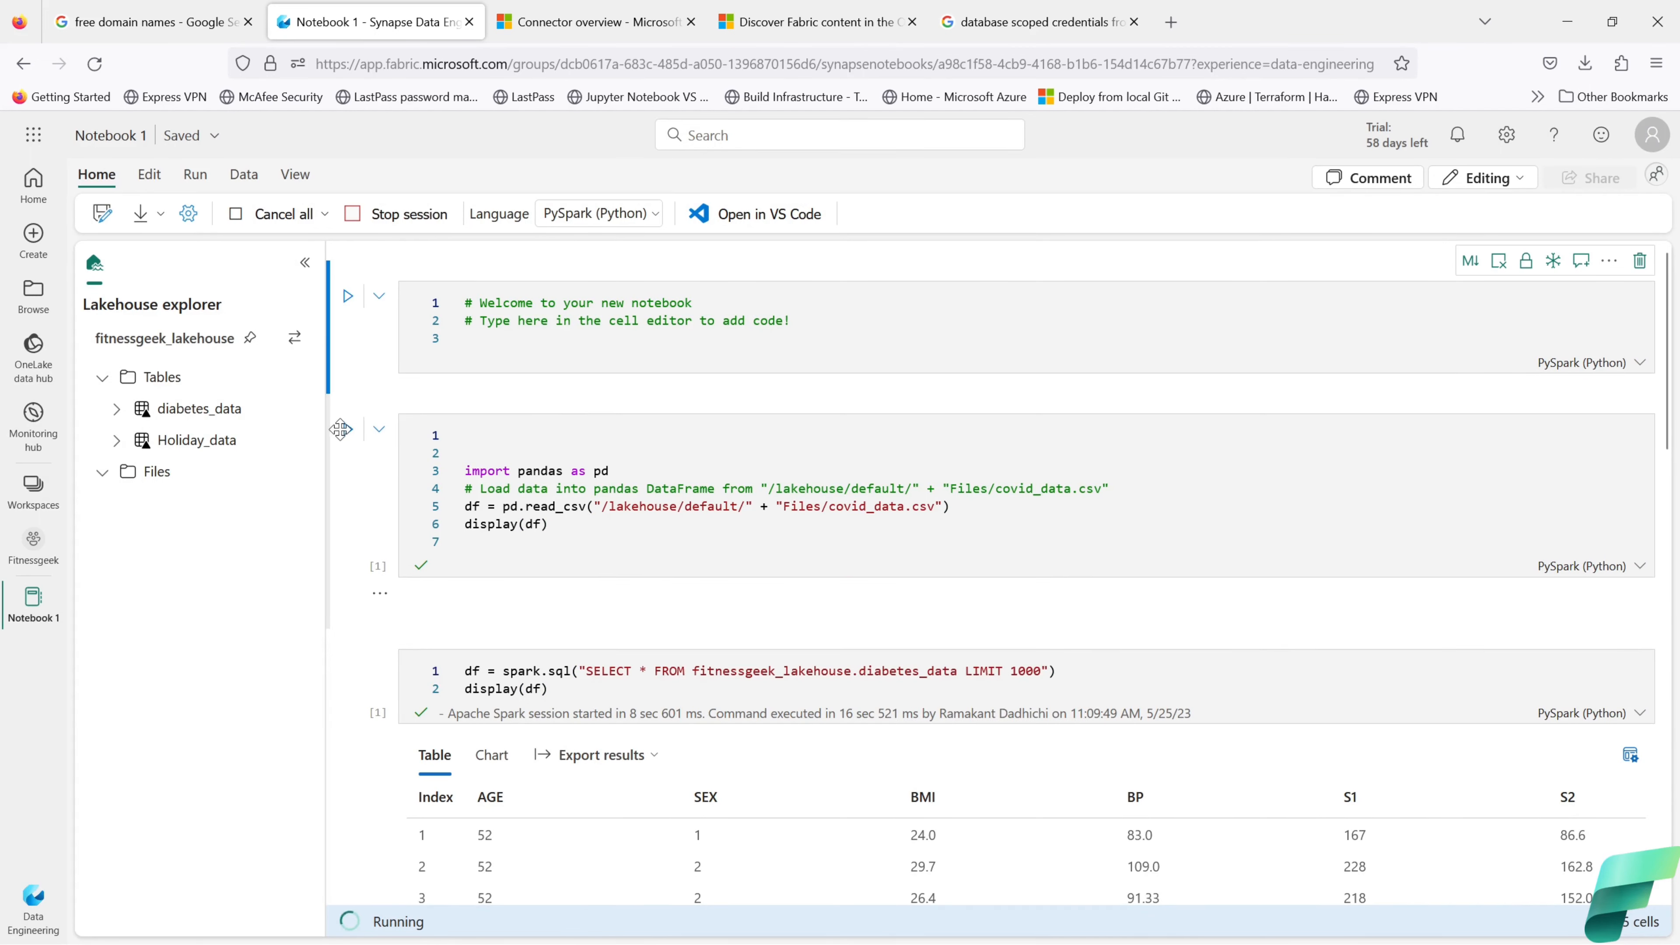
left_click(348, 430)
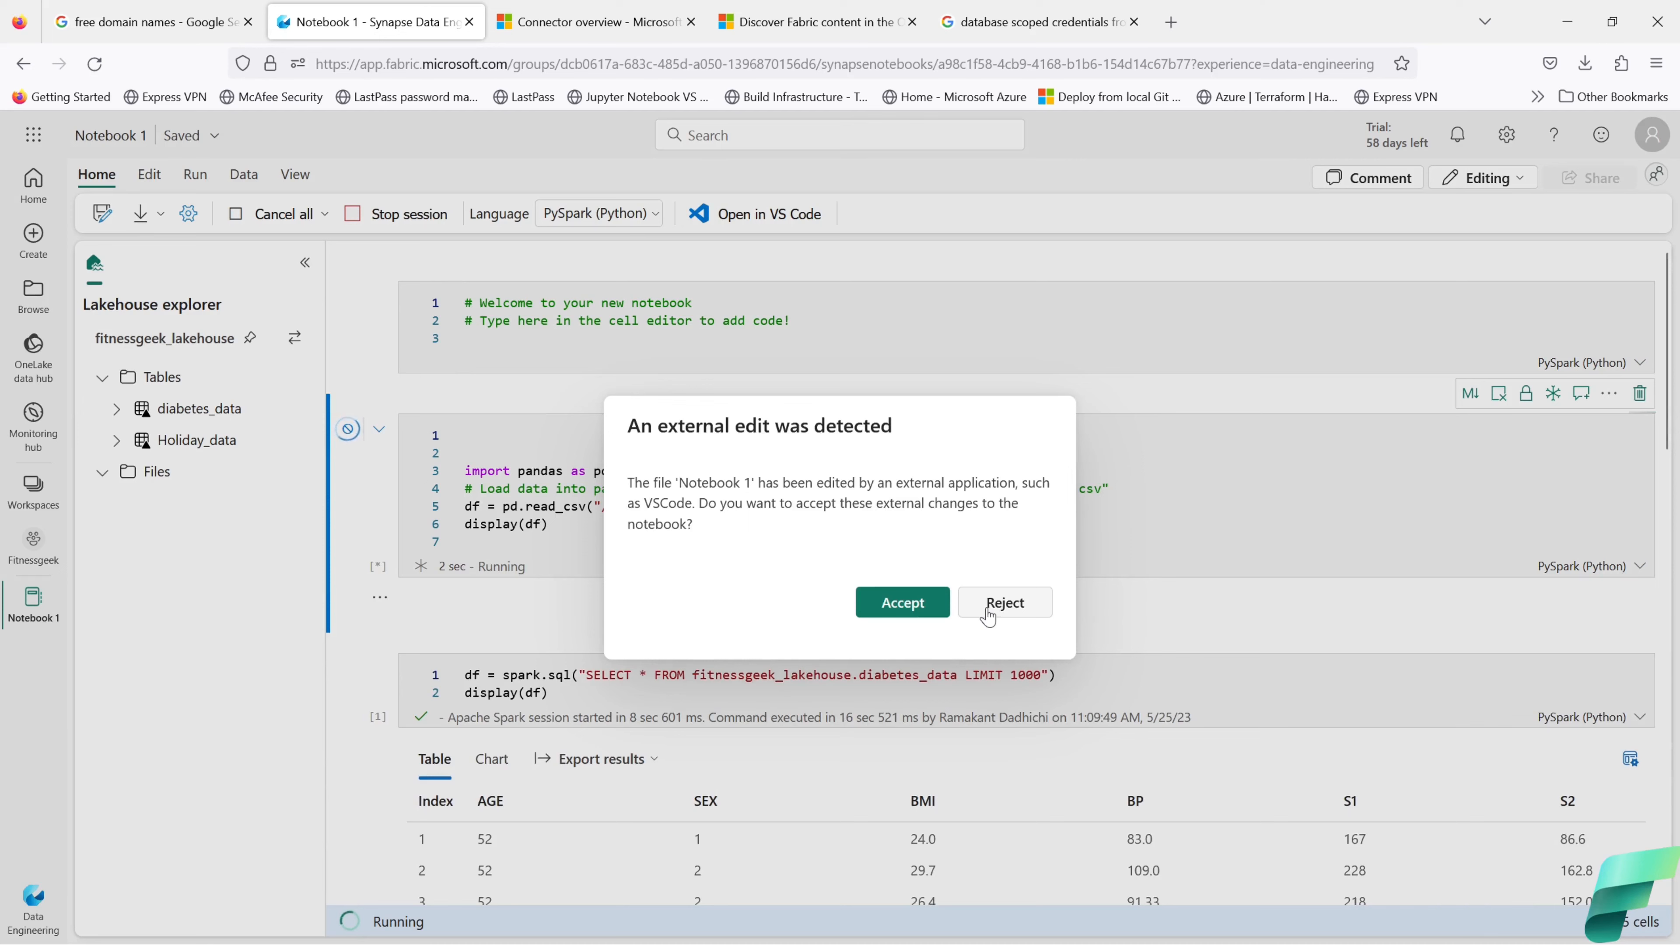
left_click(988, 613)
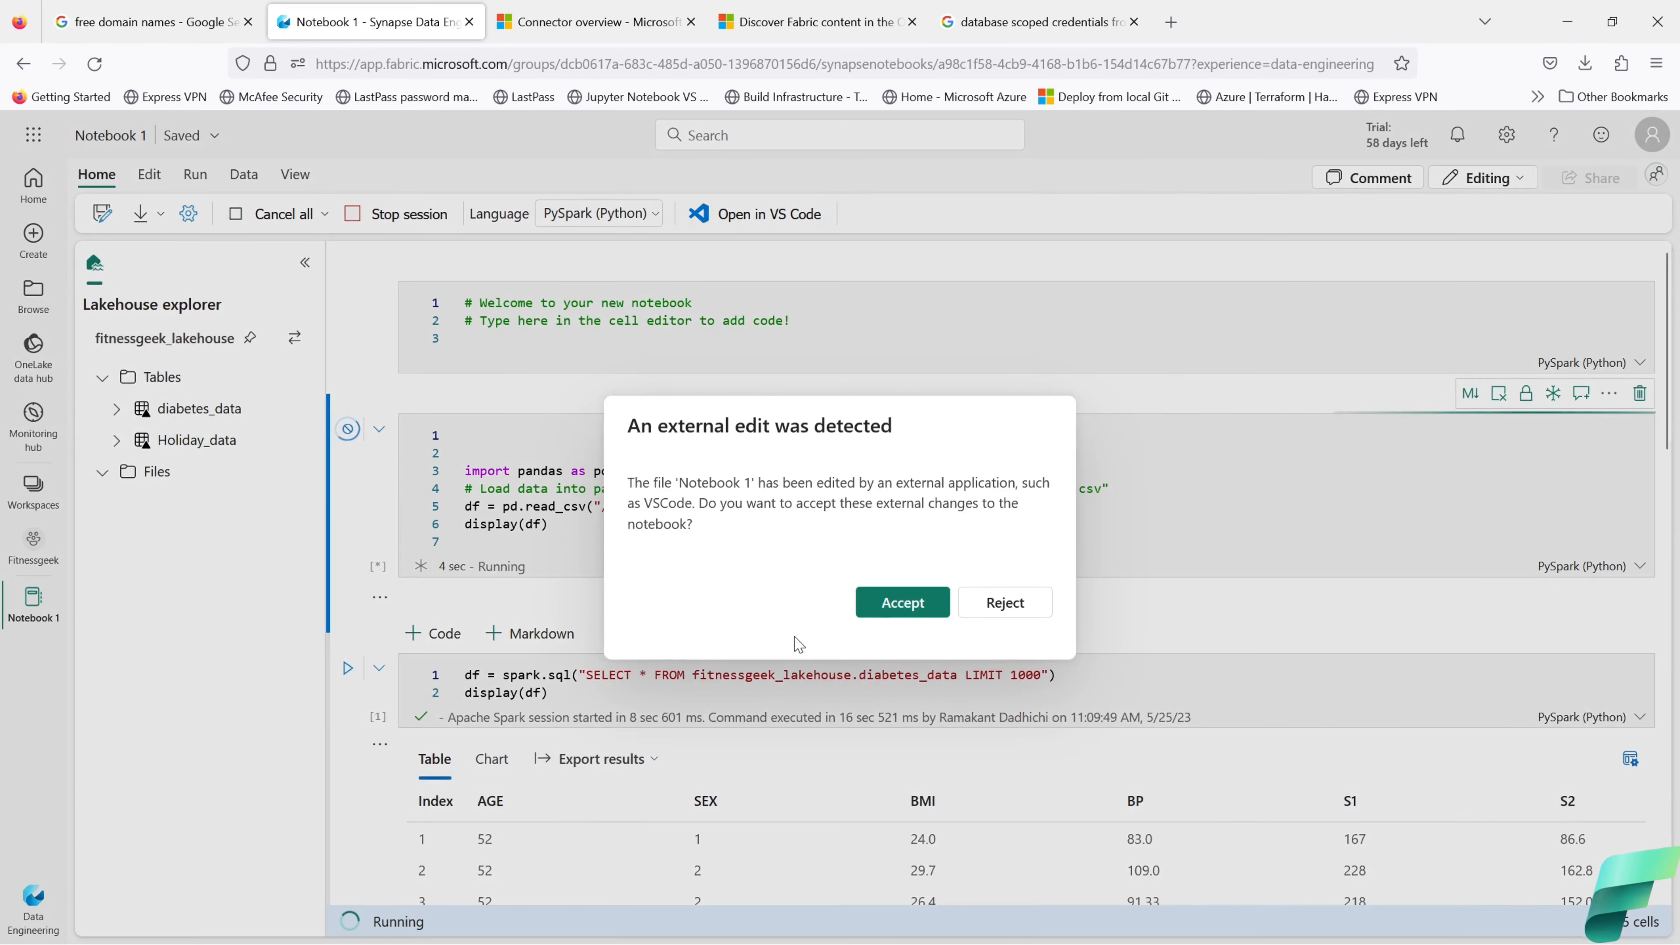
left_click(1002, 602)
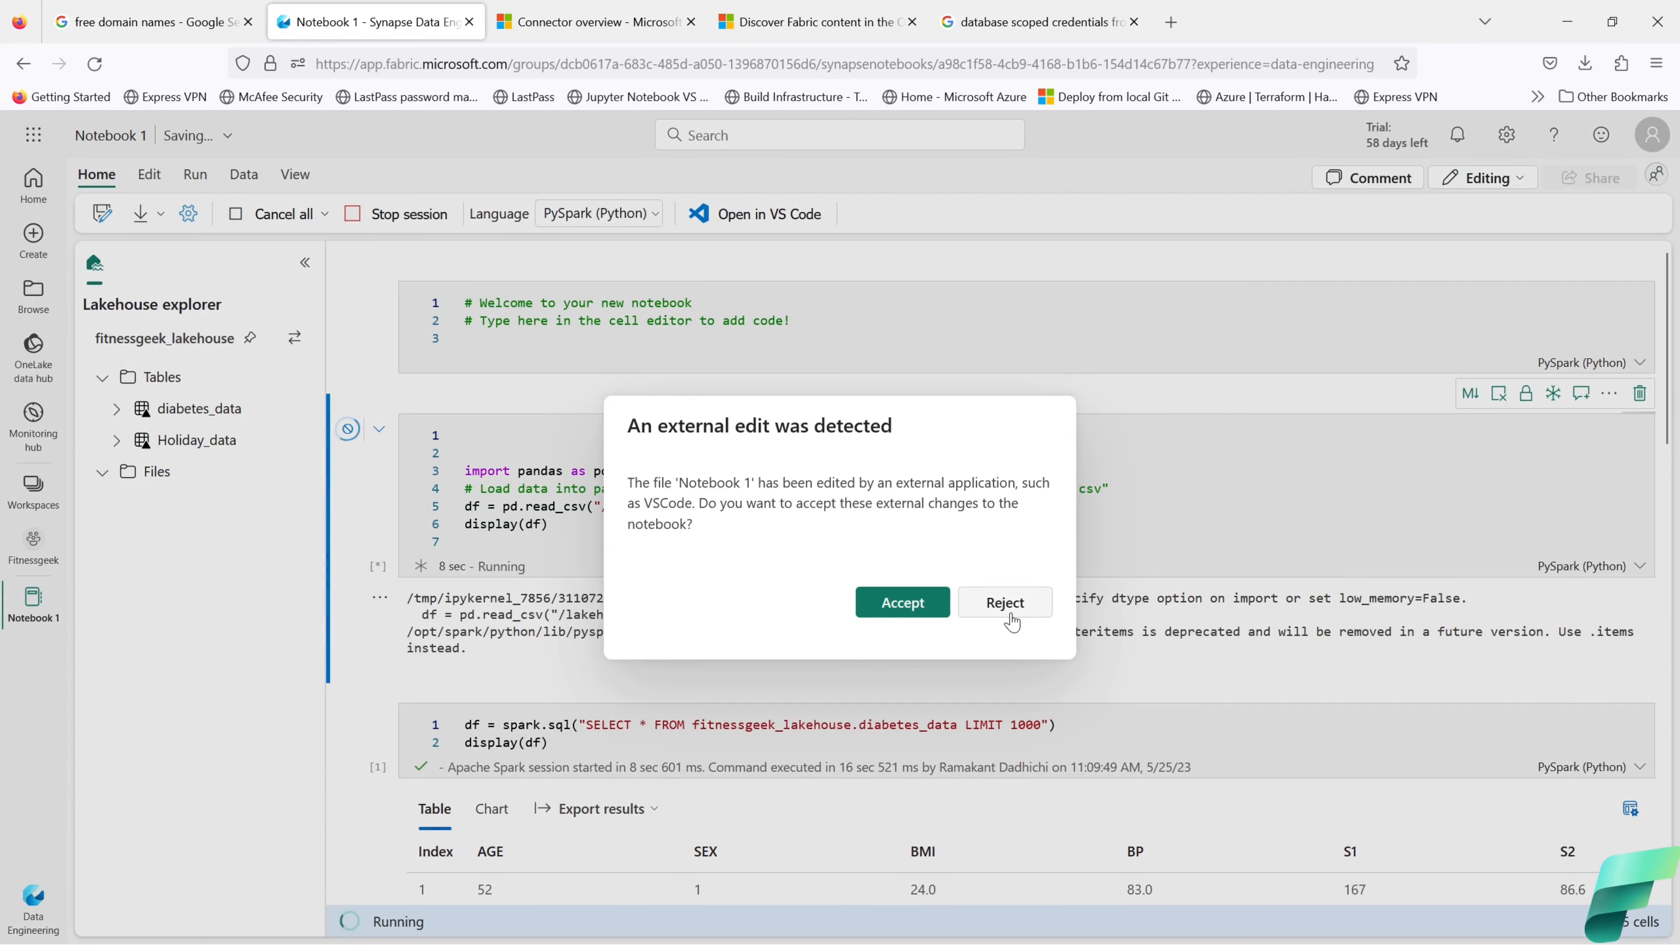
left_click(1011, 616)
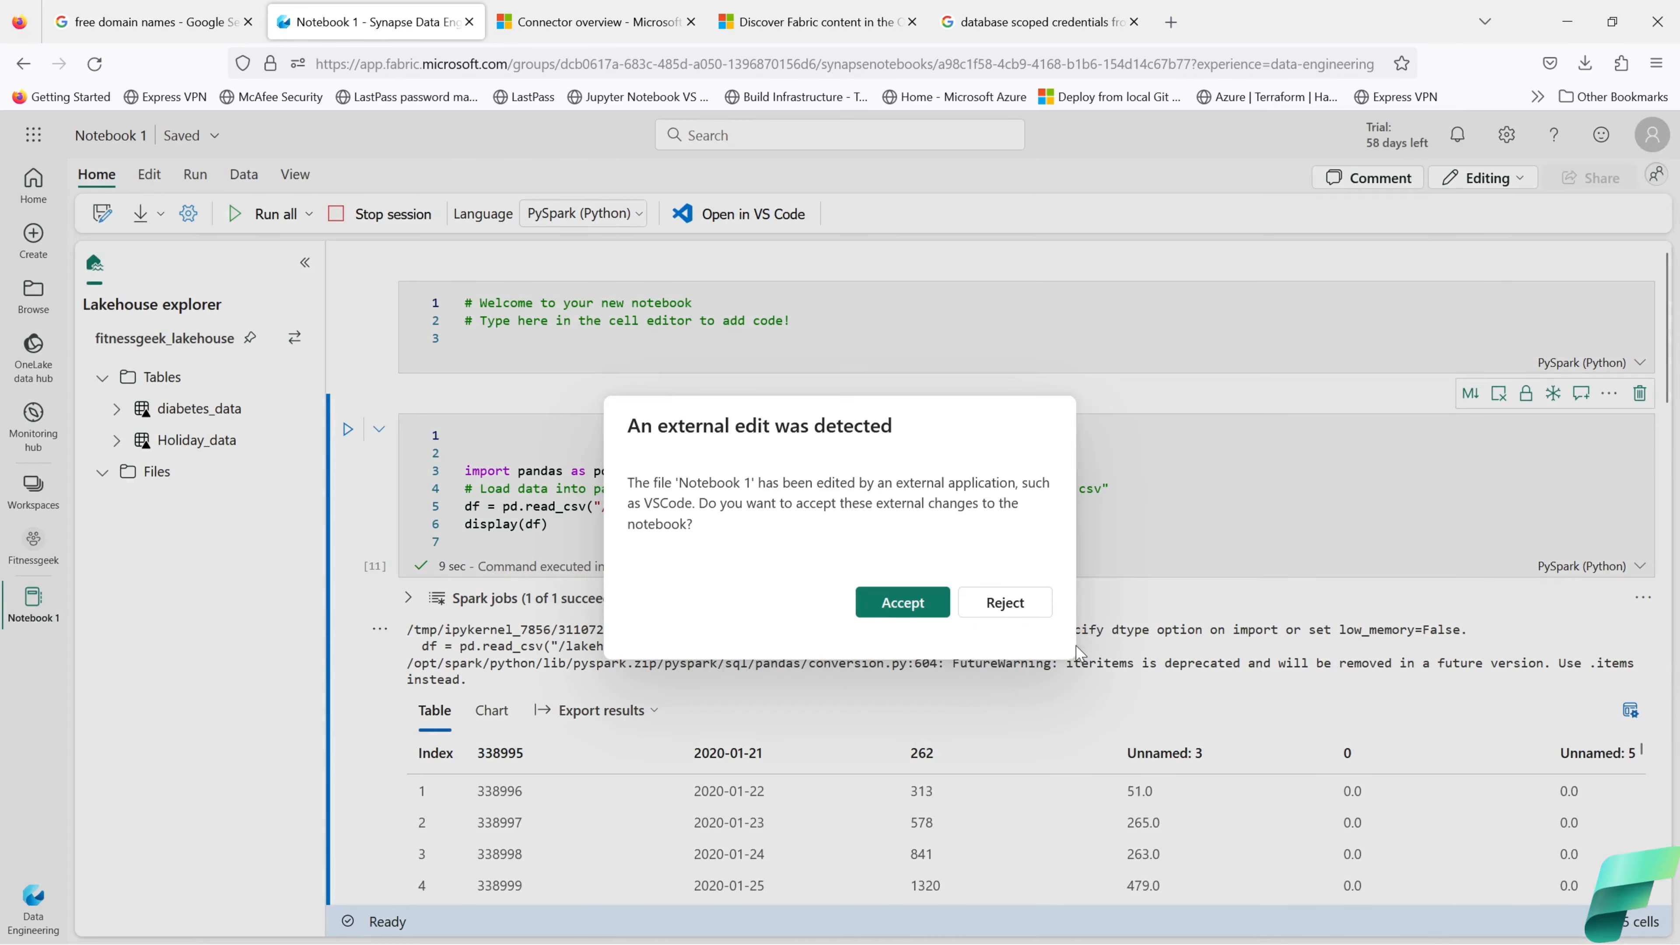
left_click(1002, 603)
left_click(1005, 606)
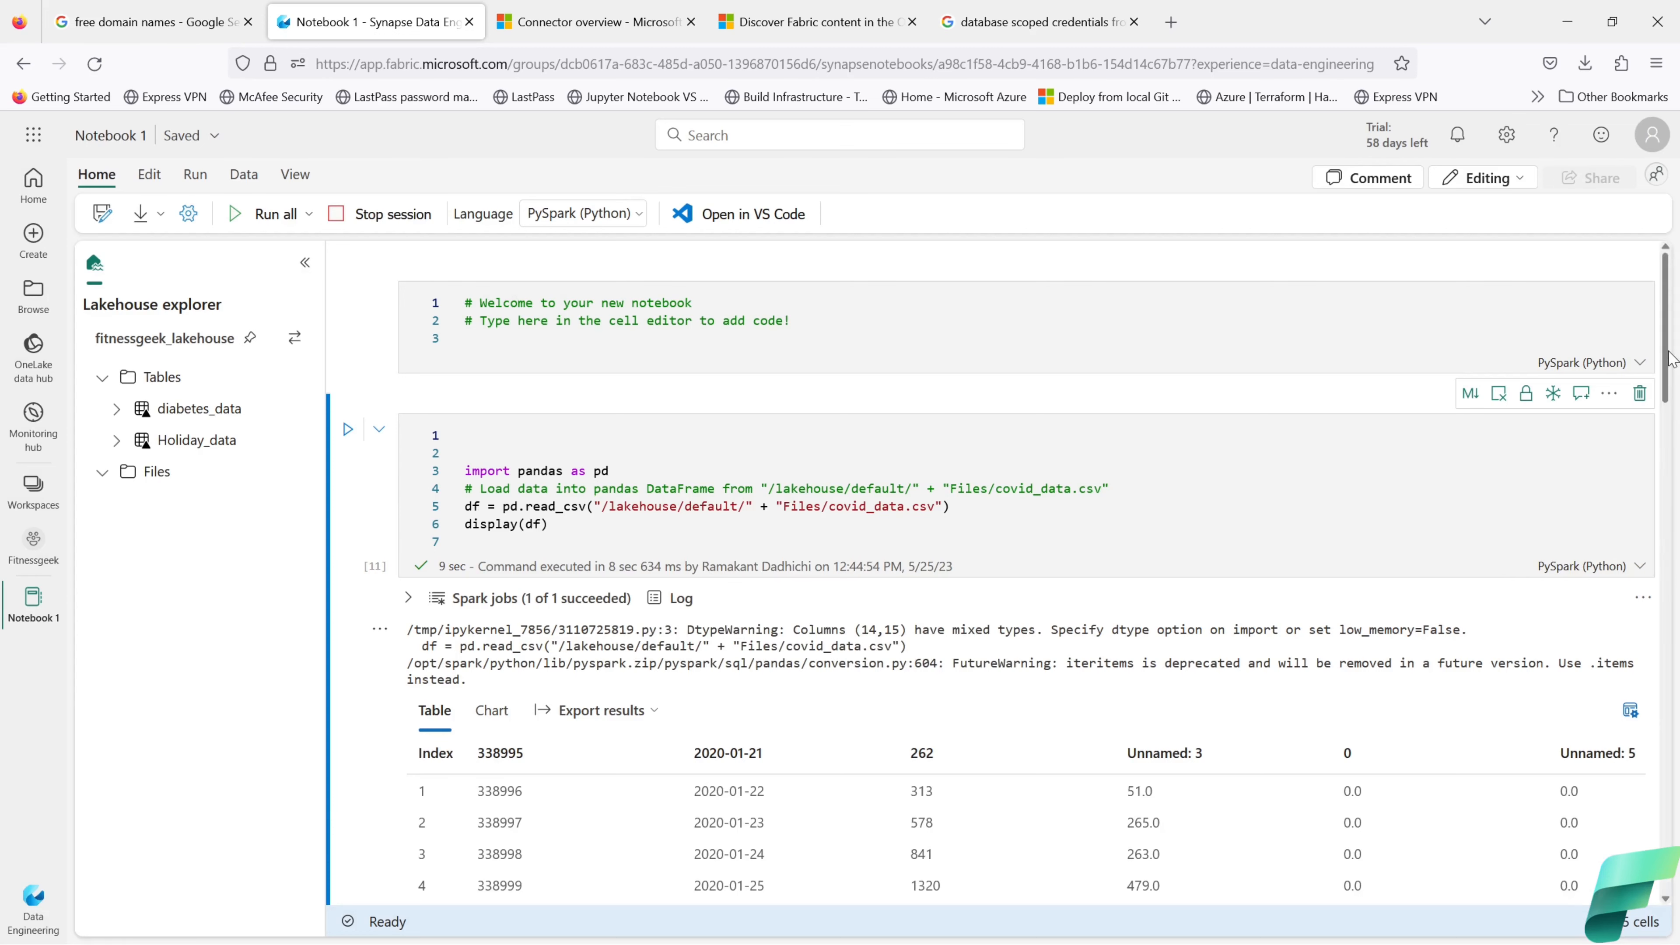
Step: List the lakehouse files, view untitled.csv's load options, and reject external notebook edits
left_click_drag(1671, 296, 1673, 324)
scroll(1674, 325, "up", 2)
left_click(171, 481)
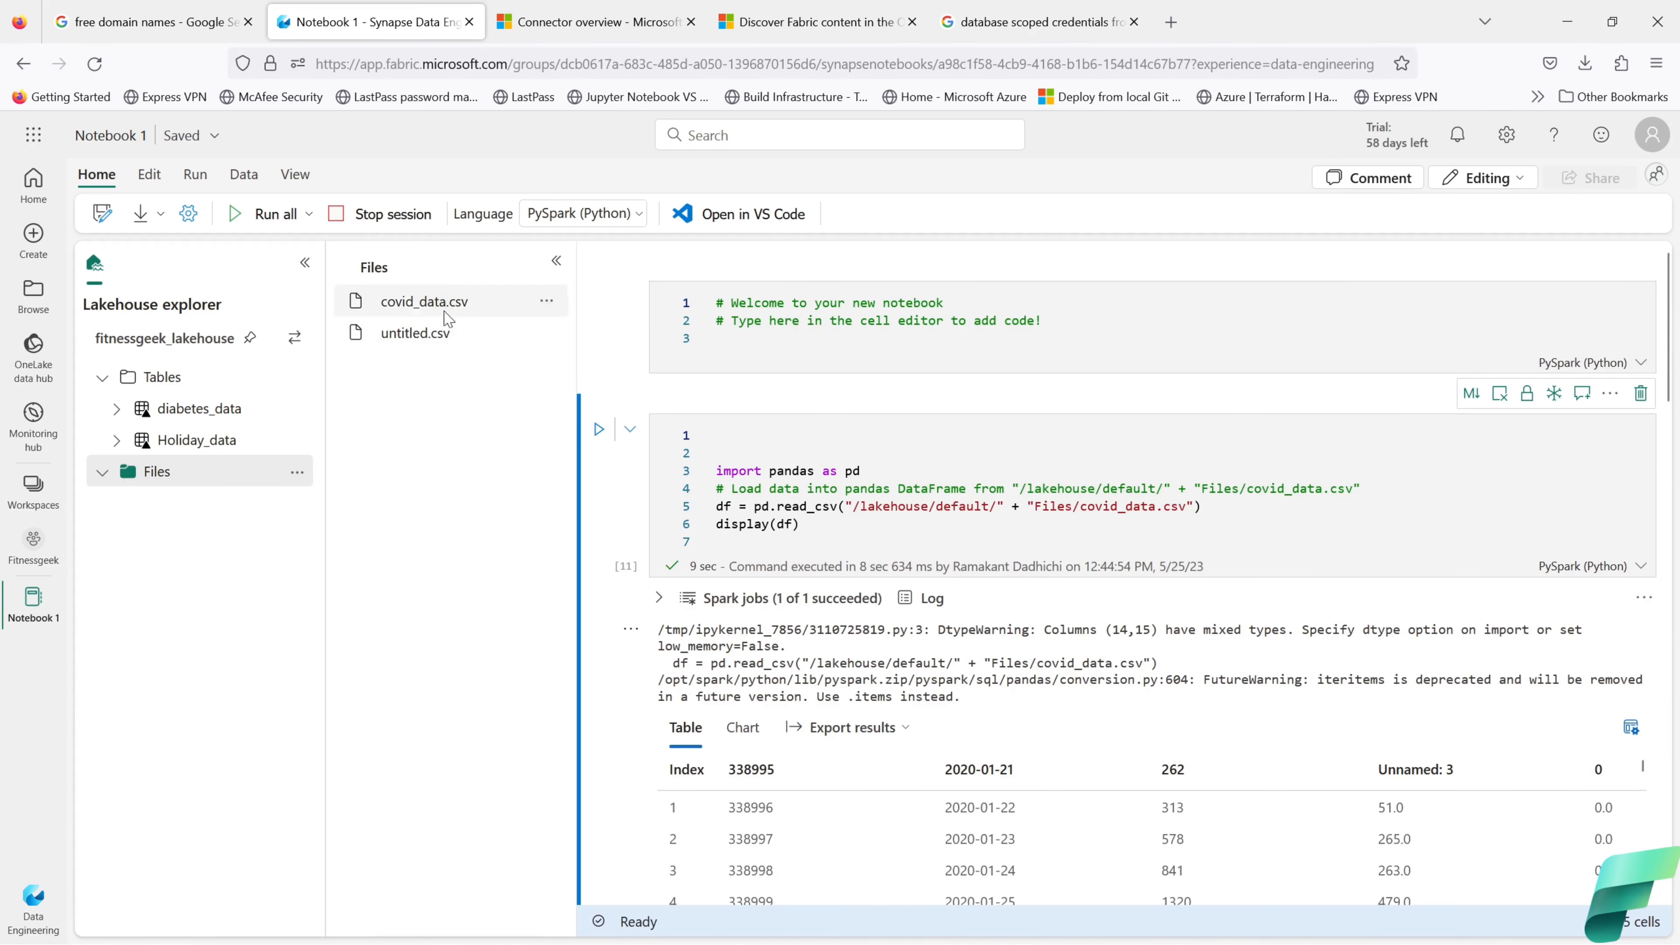
left_click(102, 477)
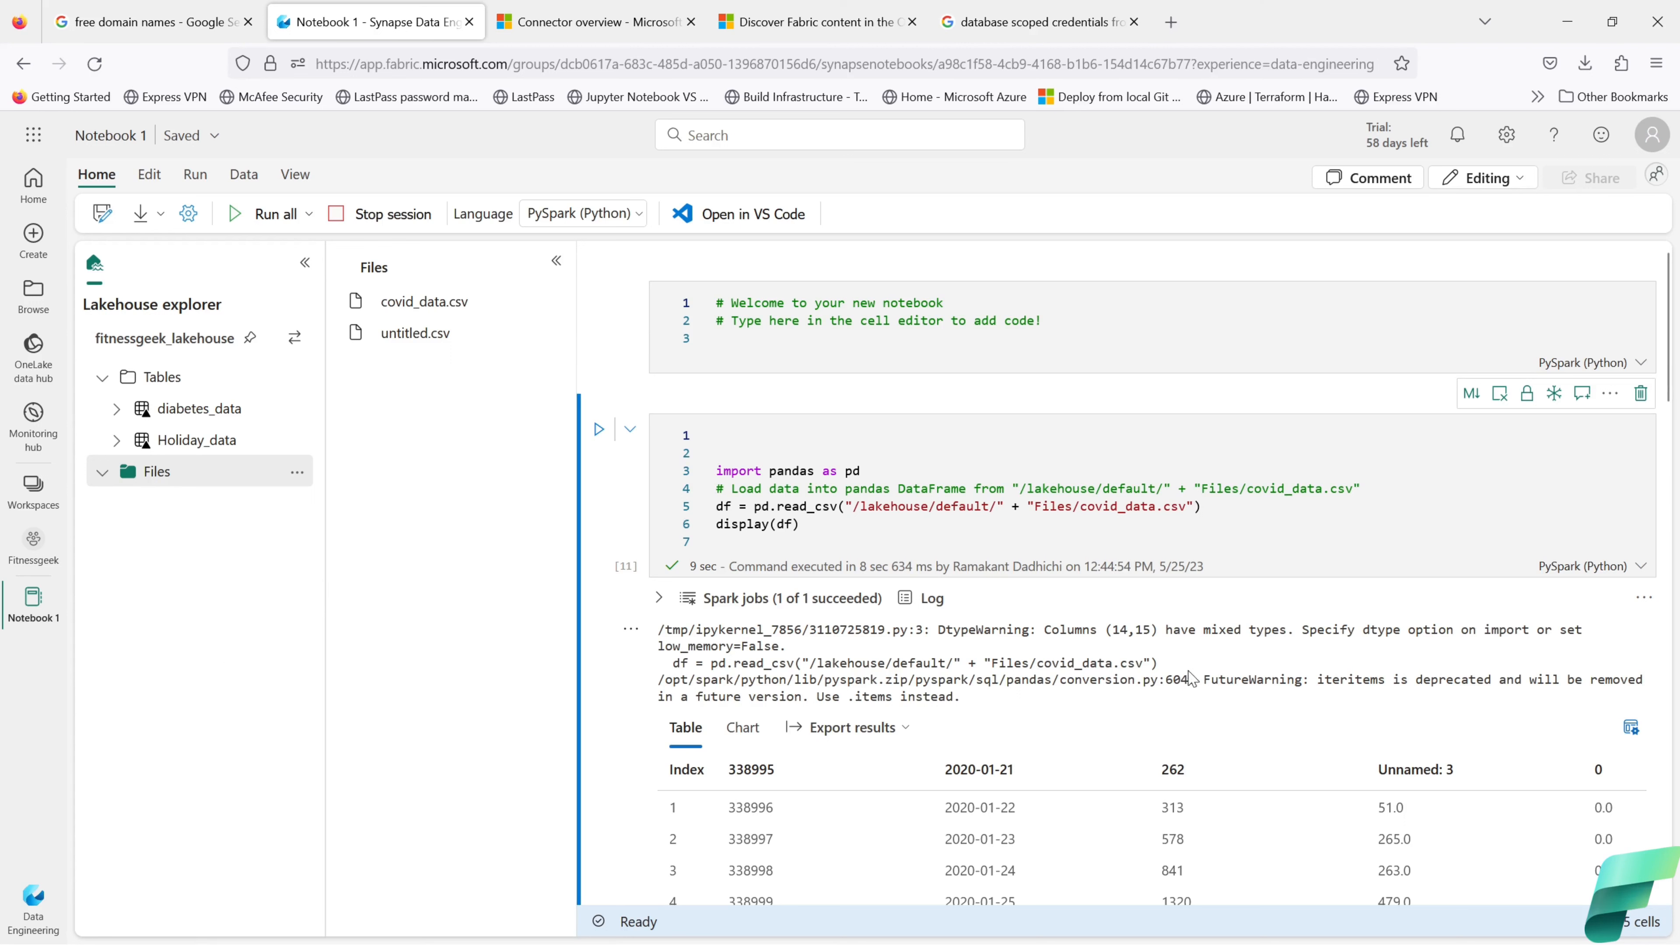
scroll(1226, 678, "down", 2)
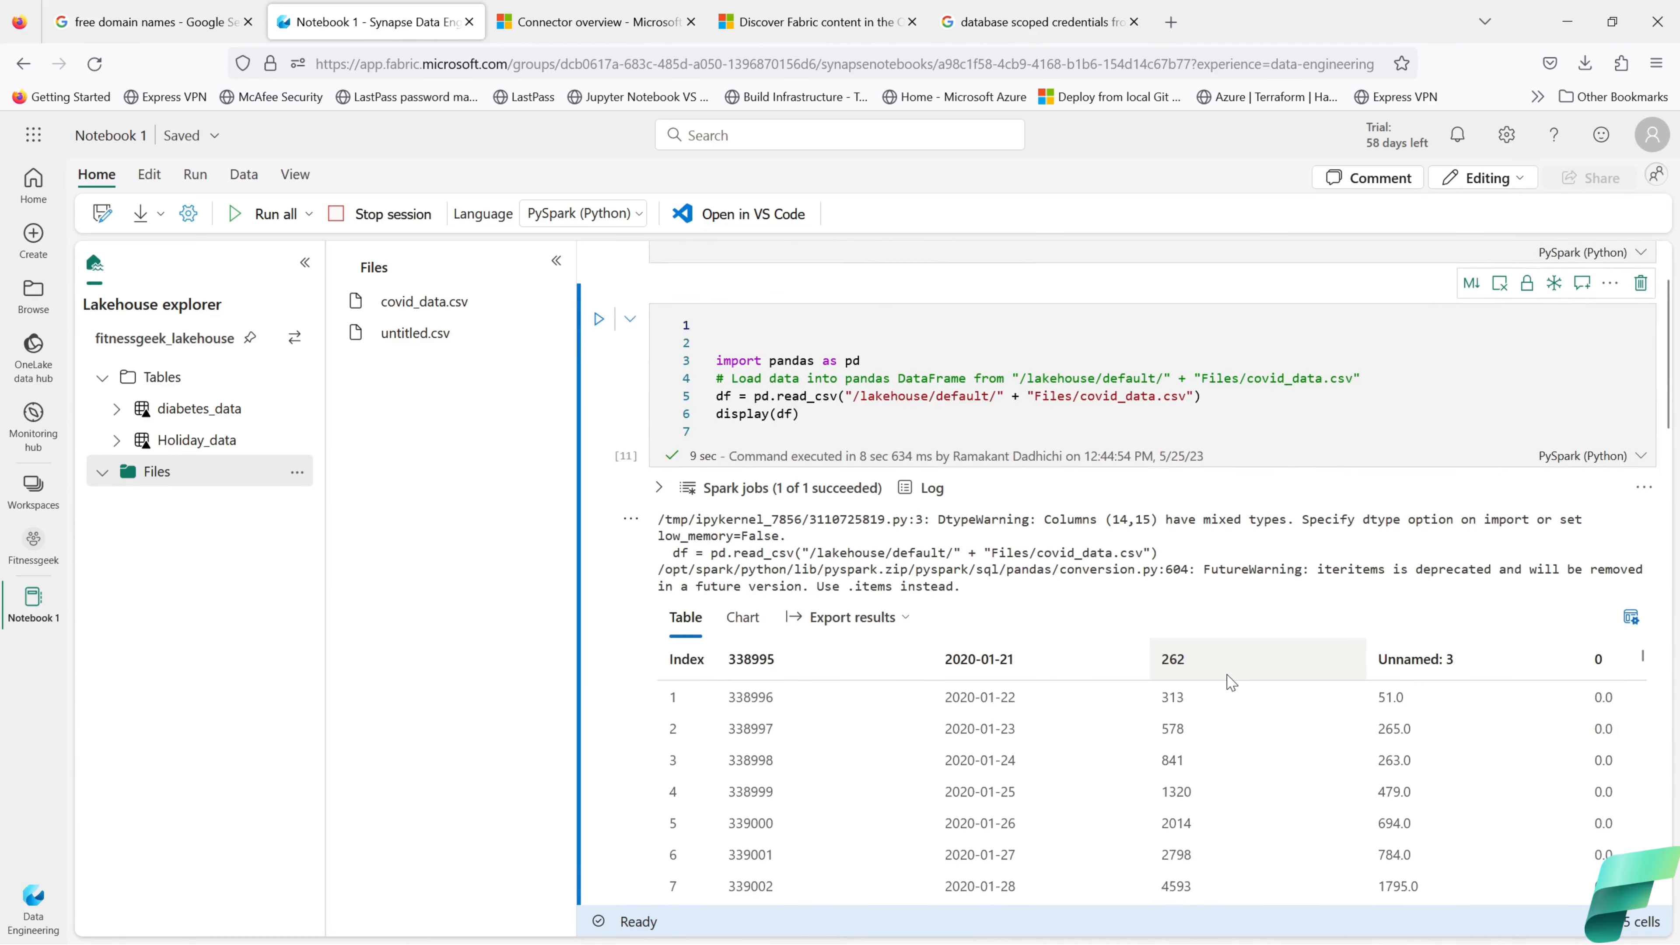
left_click(547, 333)
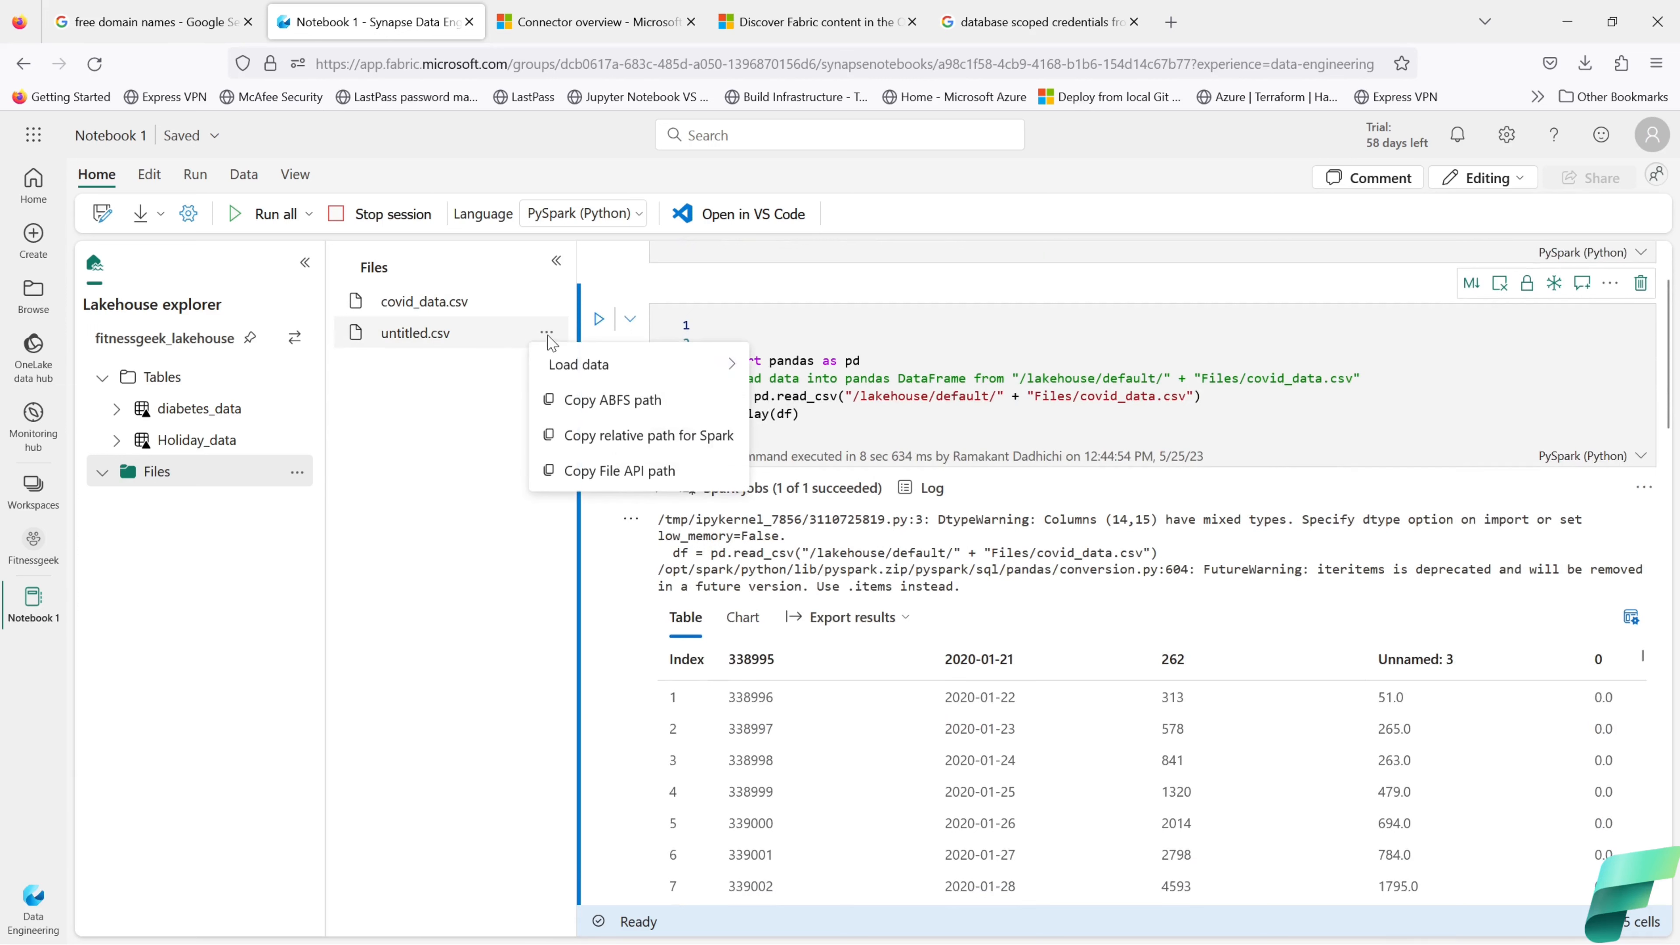
mouse_move(559, 364)
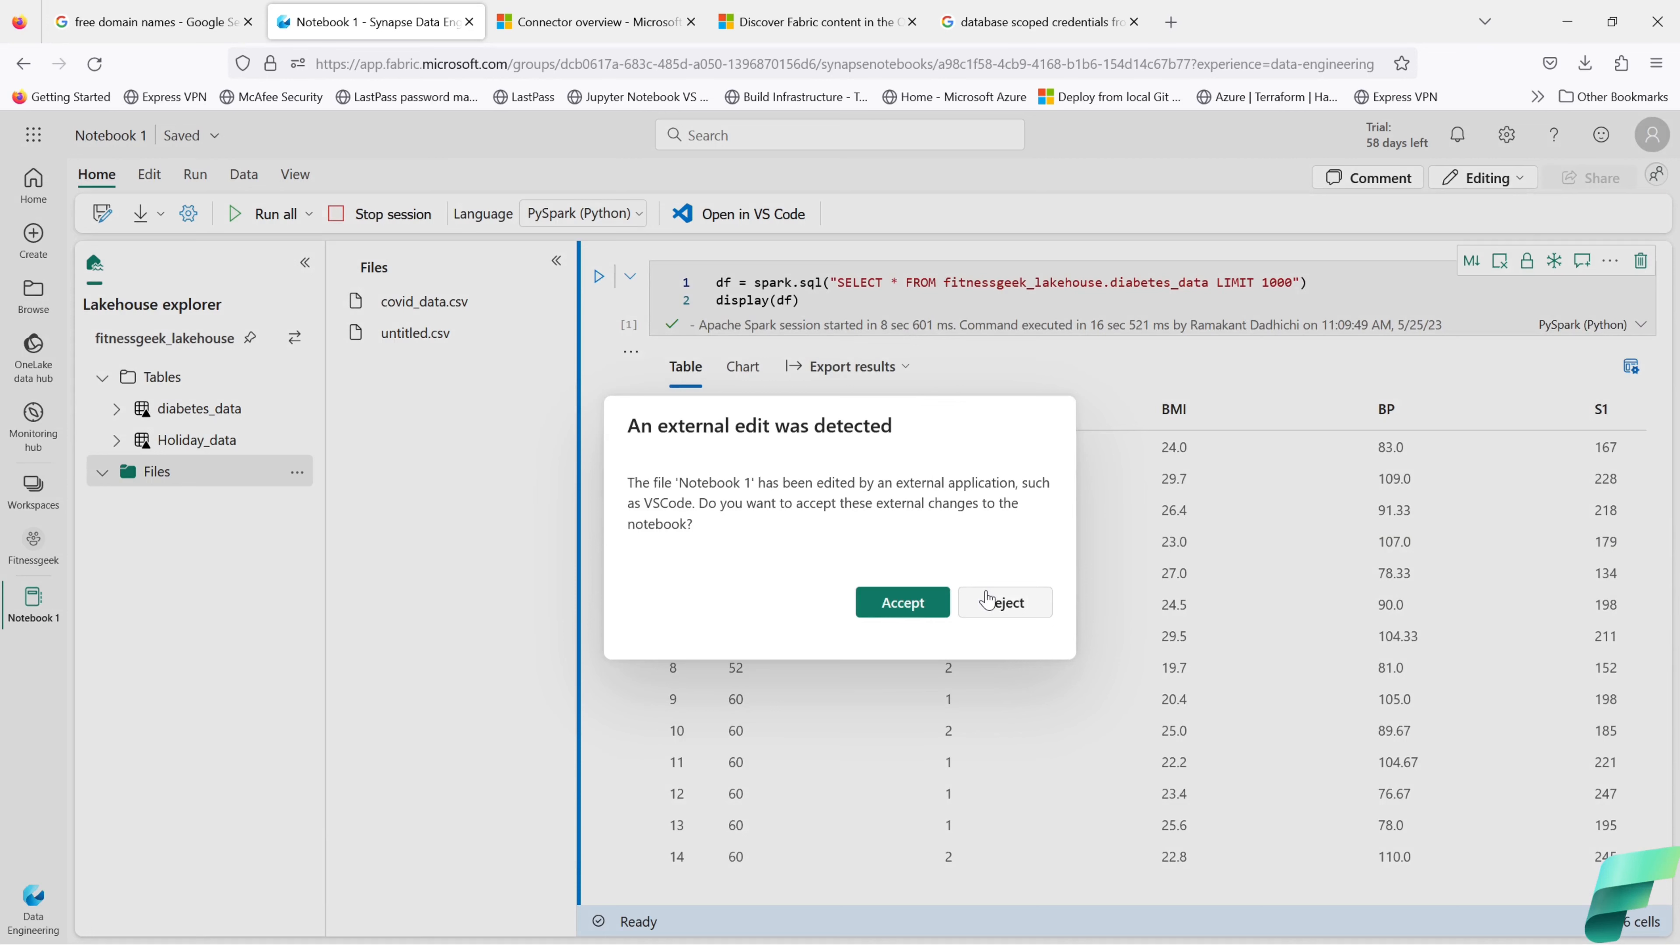
left_click(987, 609)
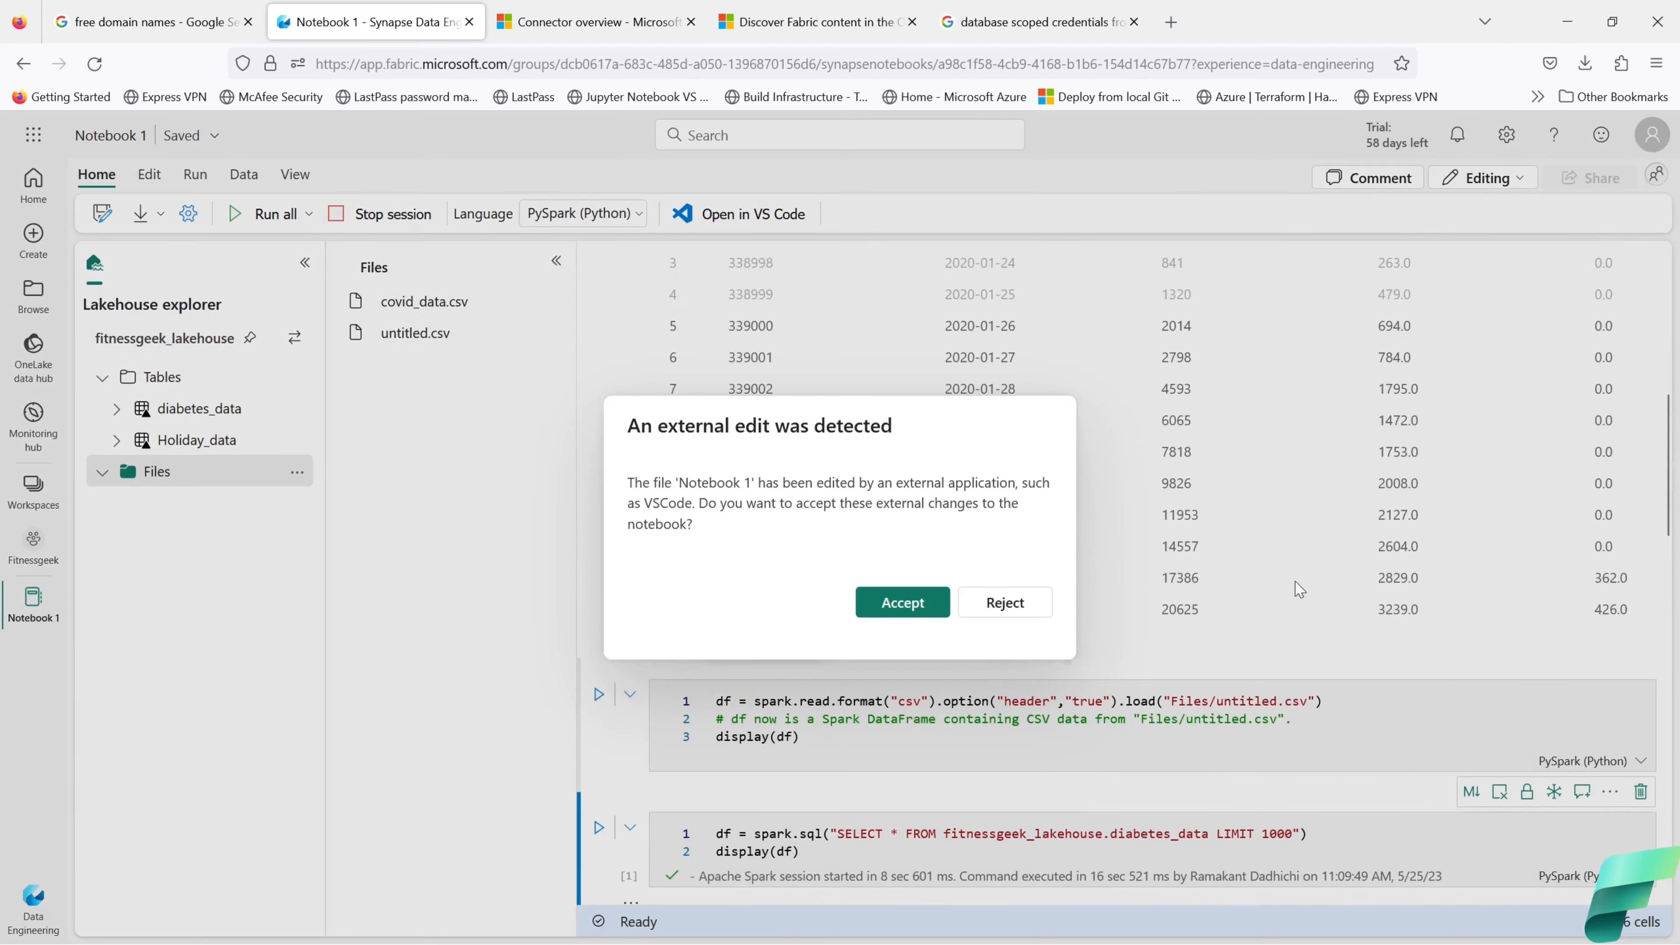
left_click(1016, 602)
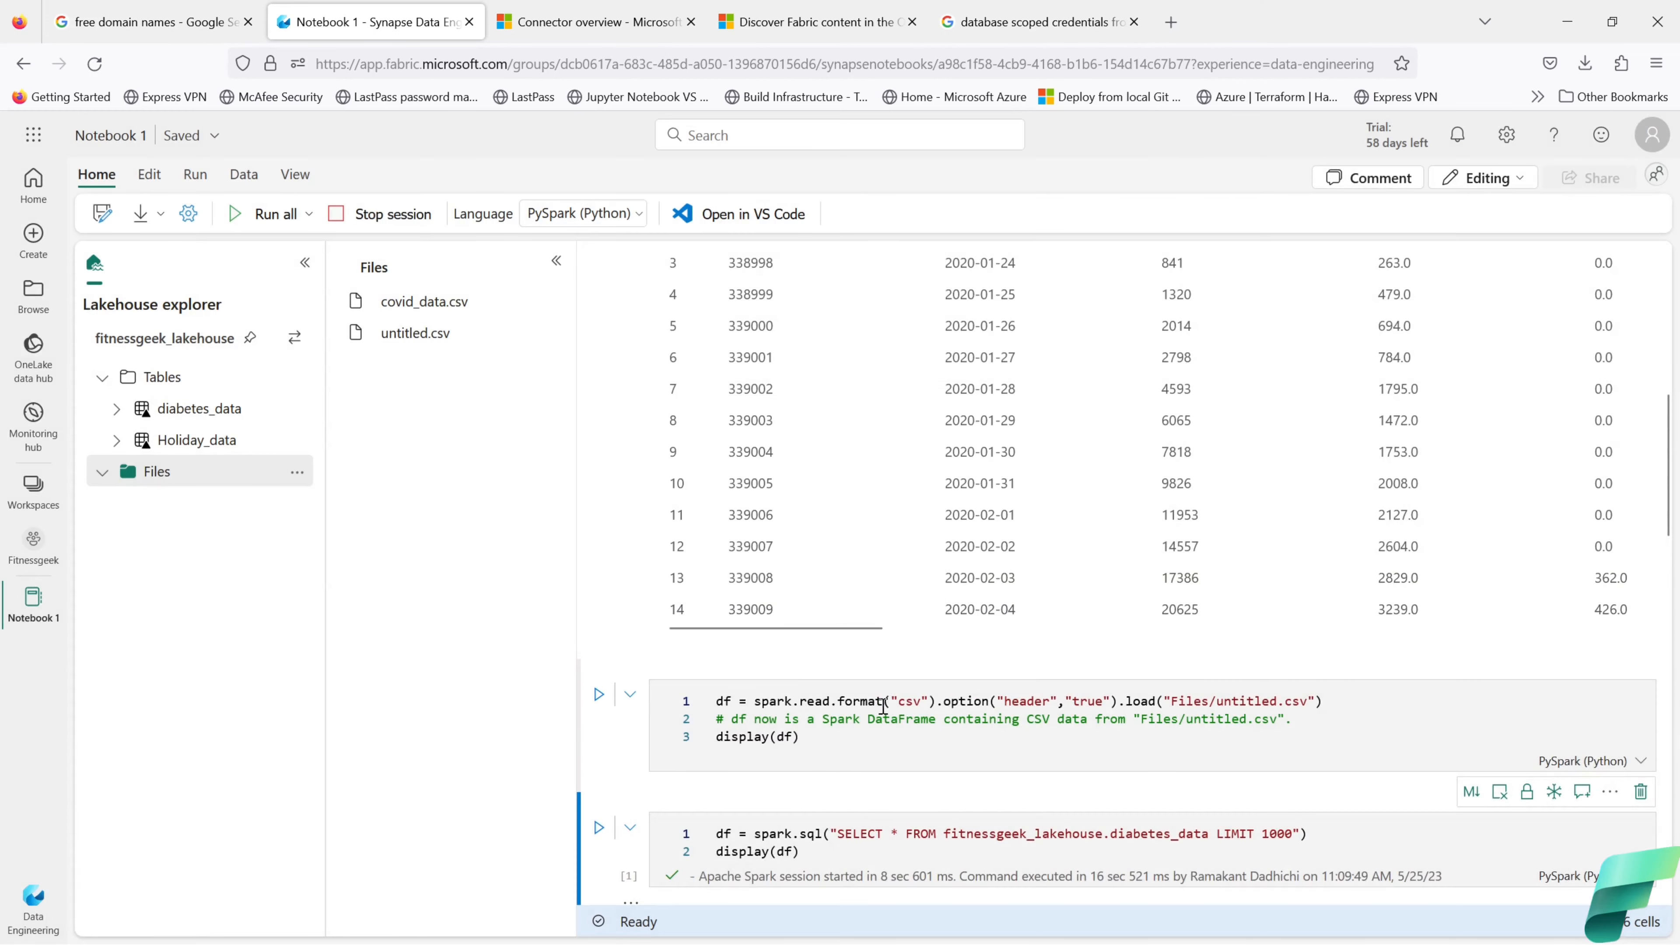
Step: Run the spark.read.format cell reading Files/untitled.csv, rejecting the external edit prompts
left_click_drag(885, 700, 761, 701)
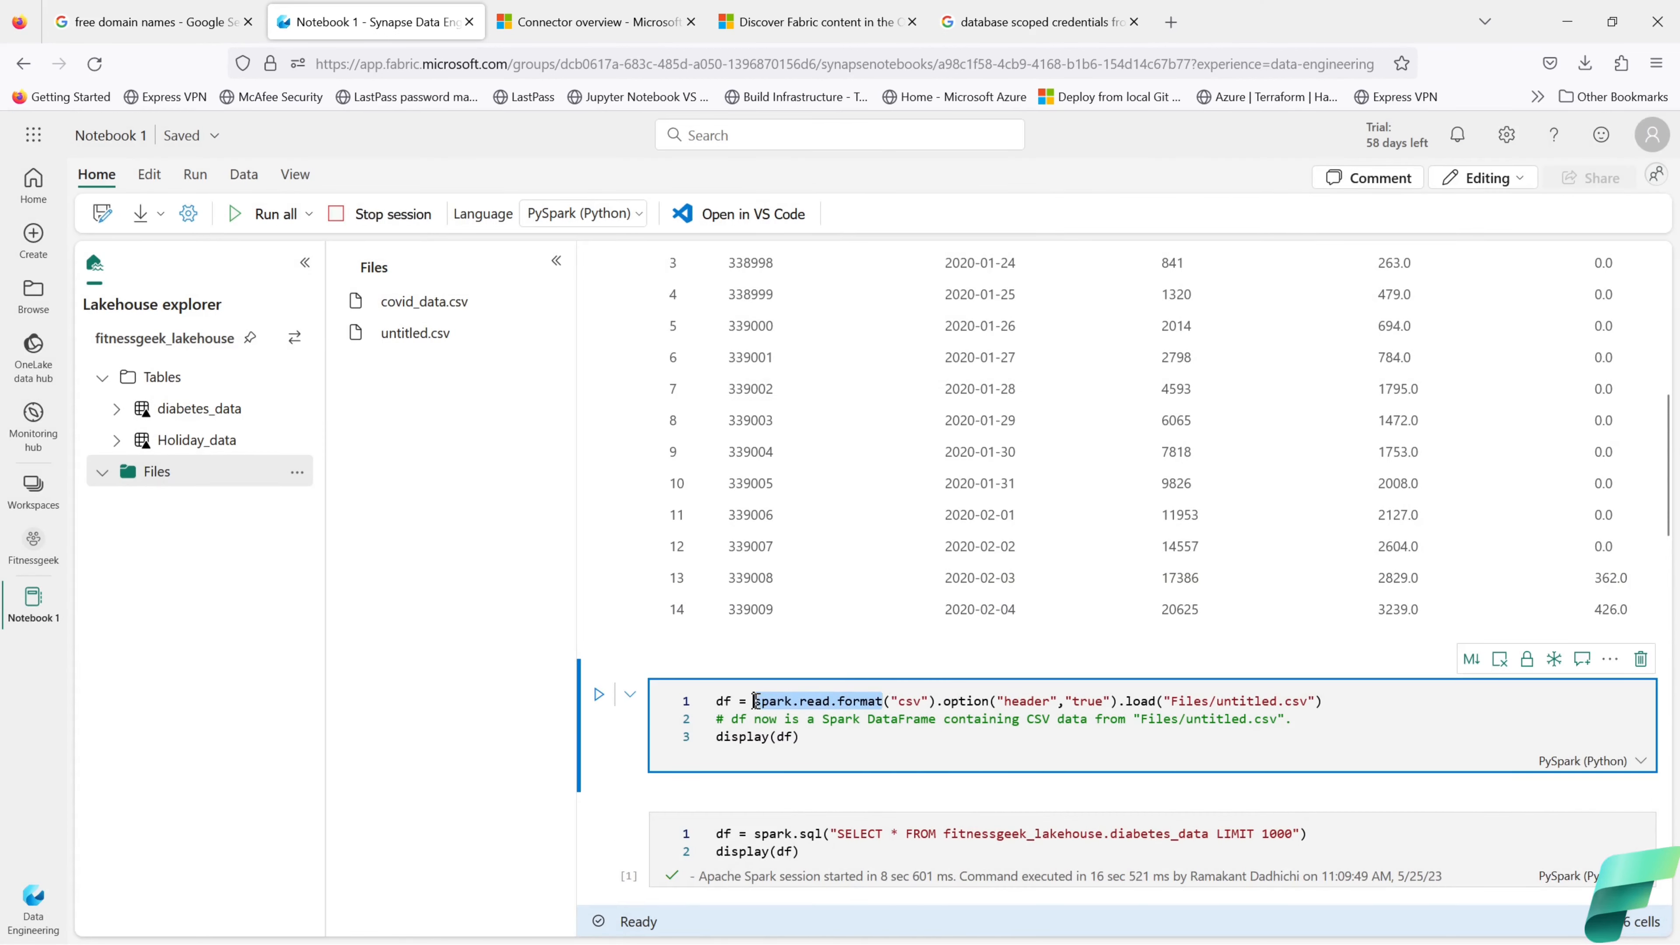
left_click(868, 749)
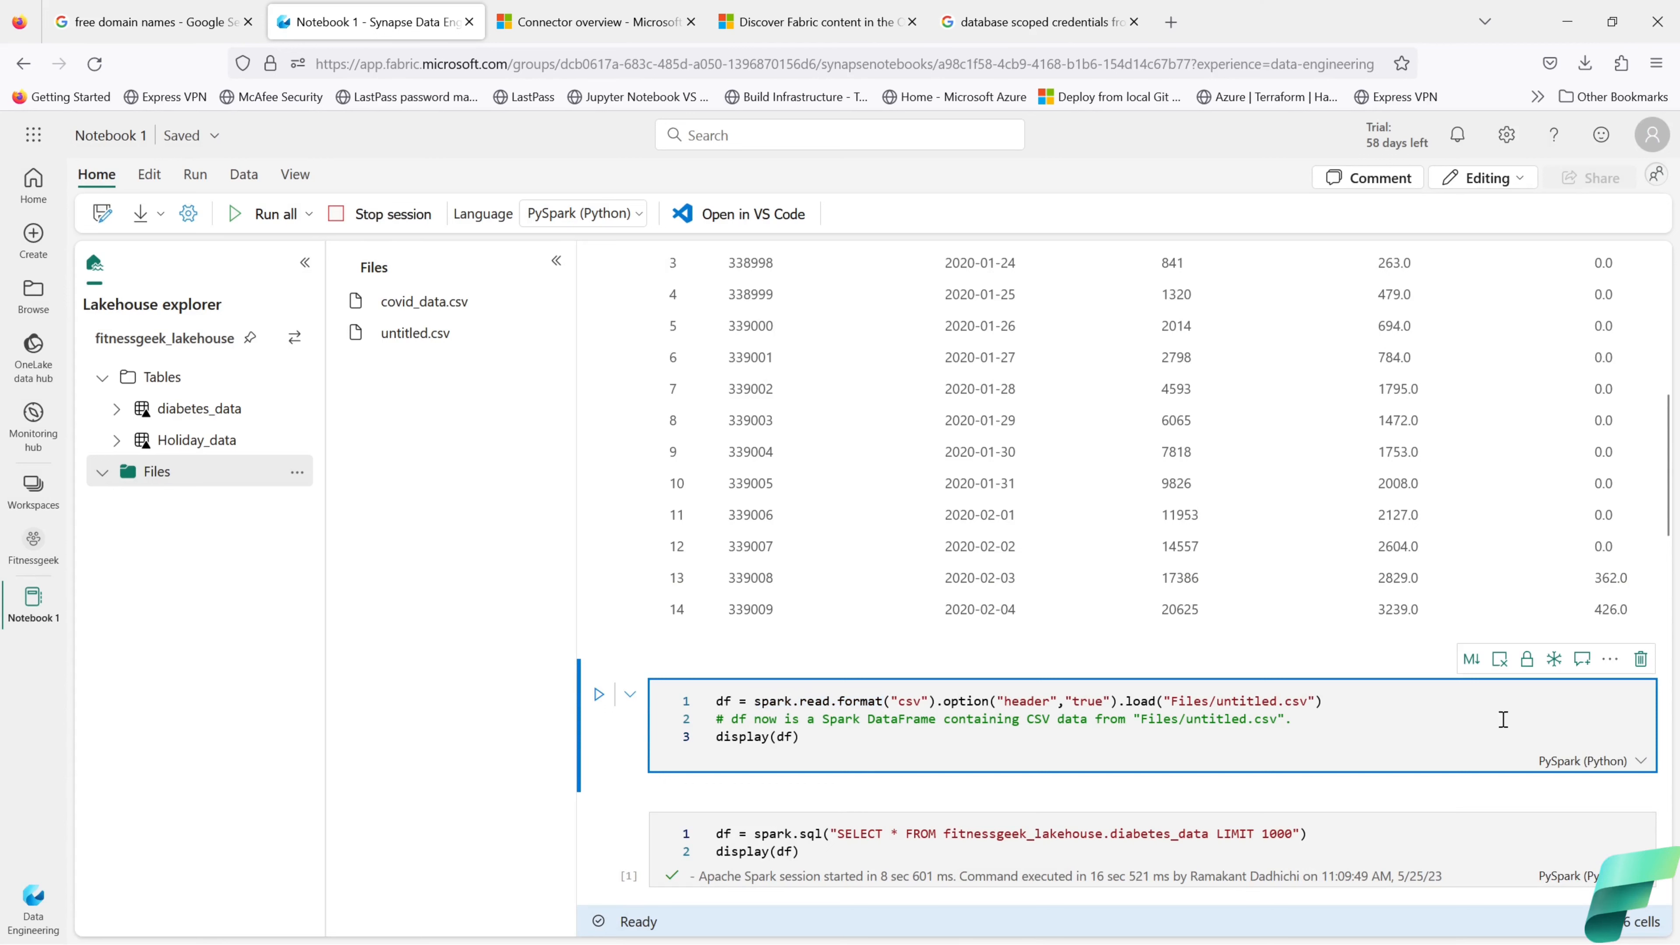
left_click(599, 693)
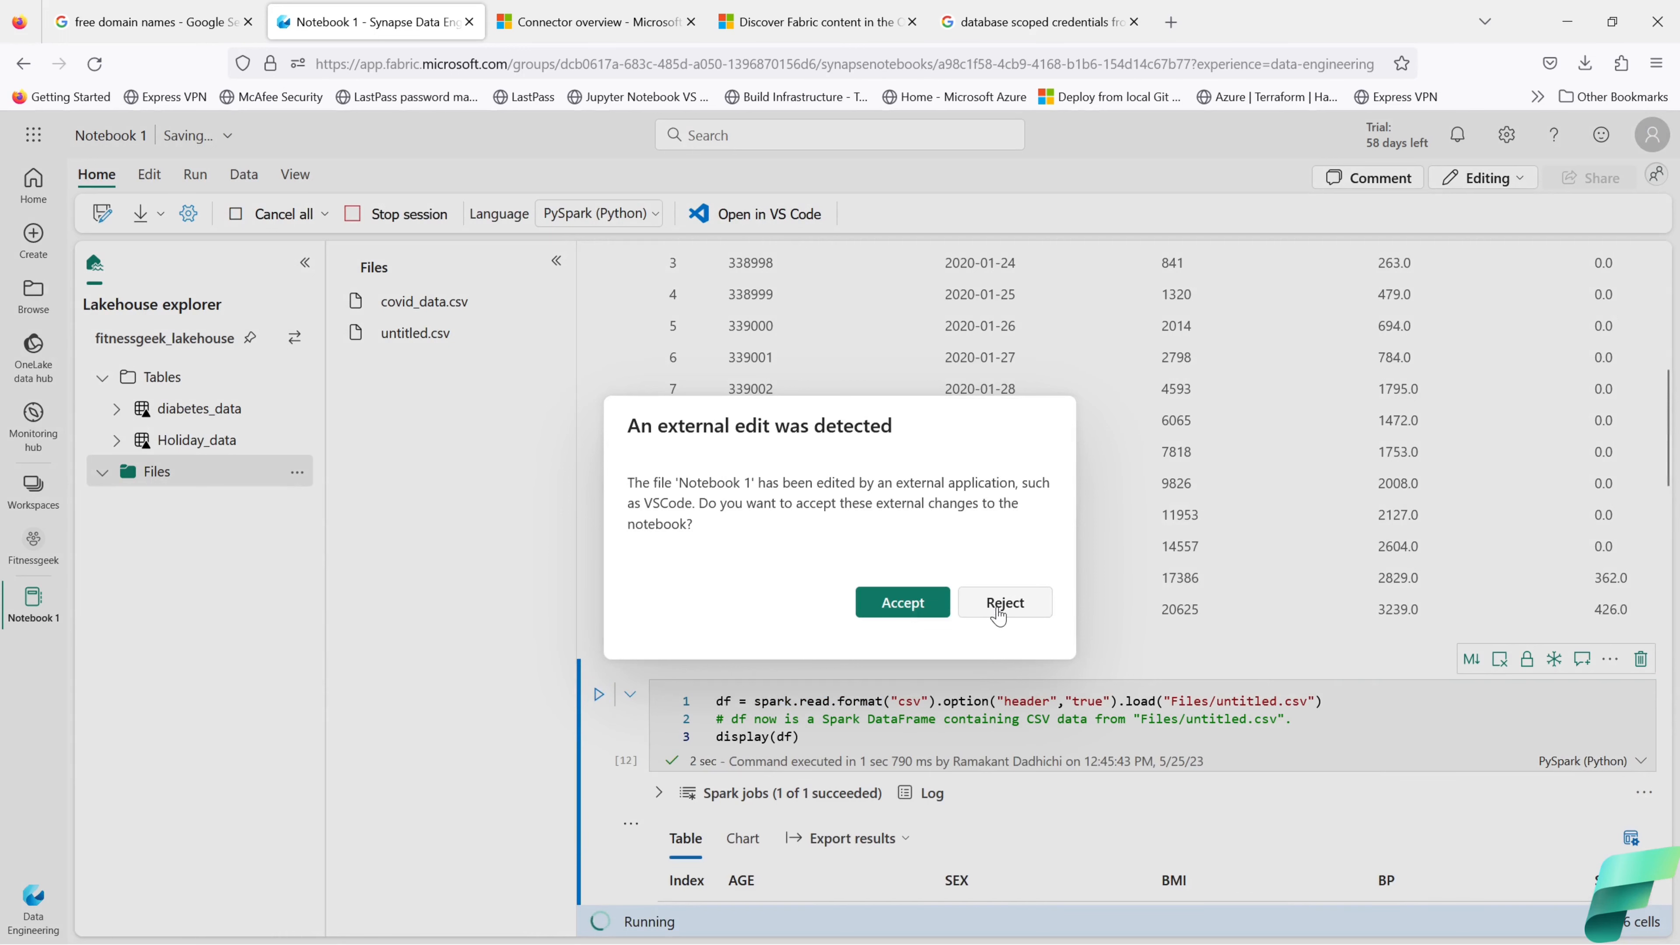
left_click(1002, 602)
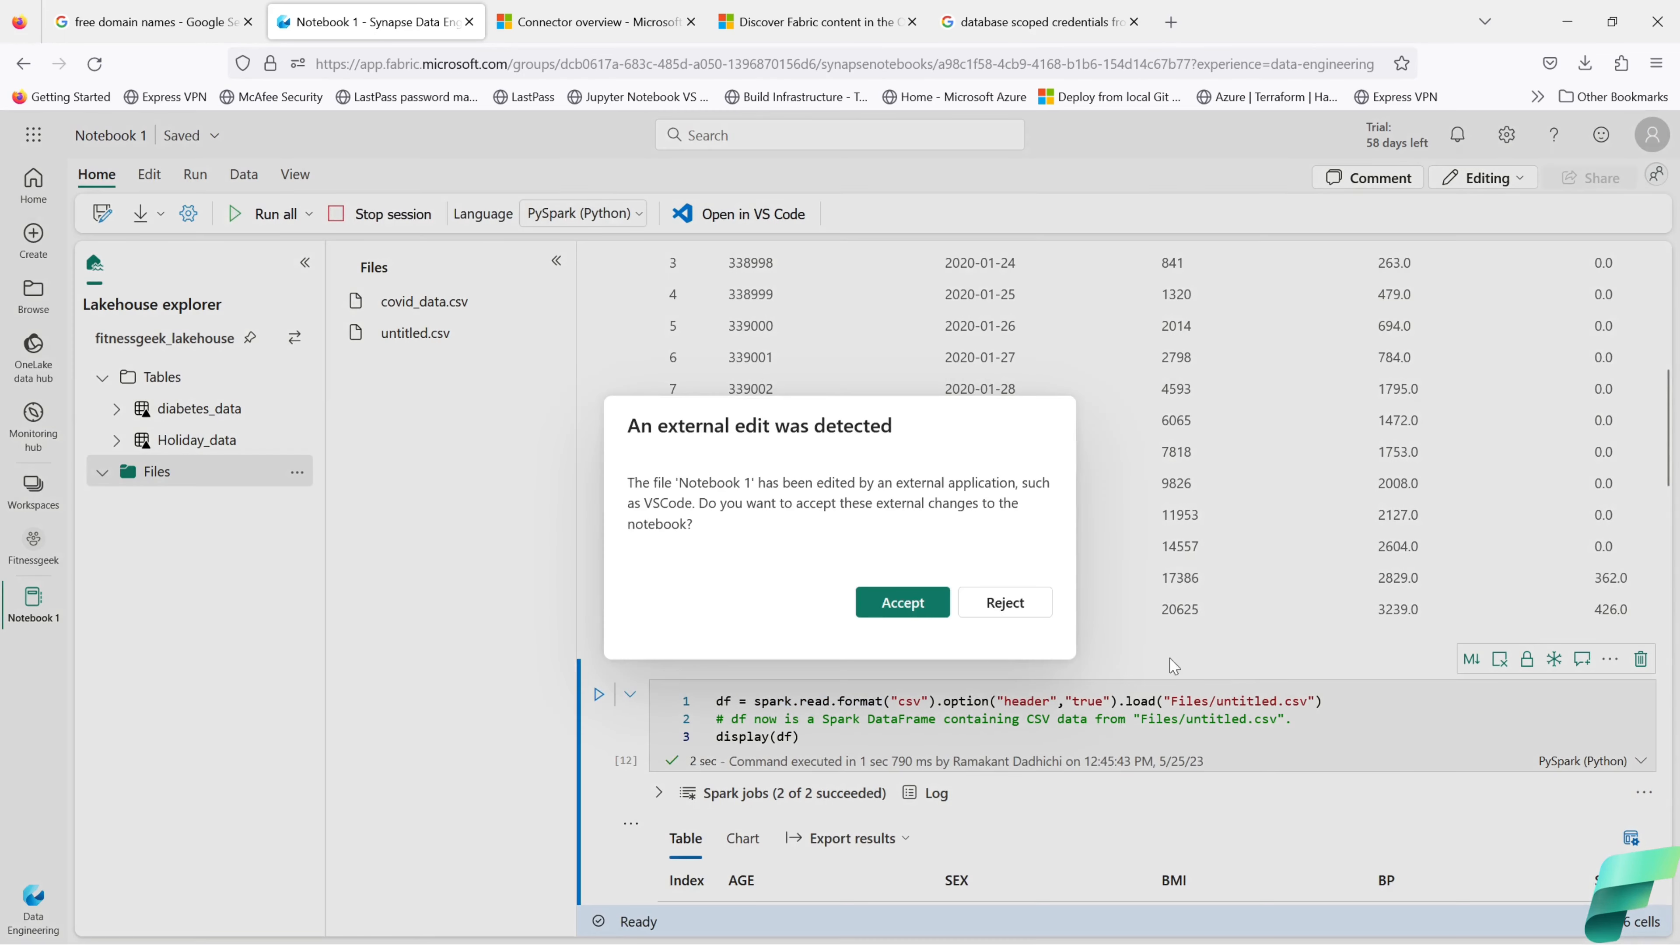
left_click(999, 600)
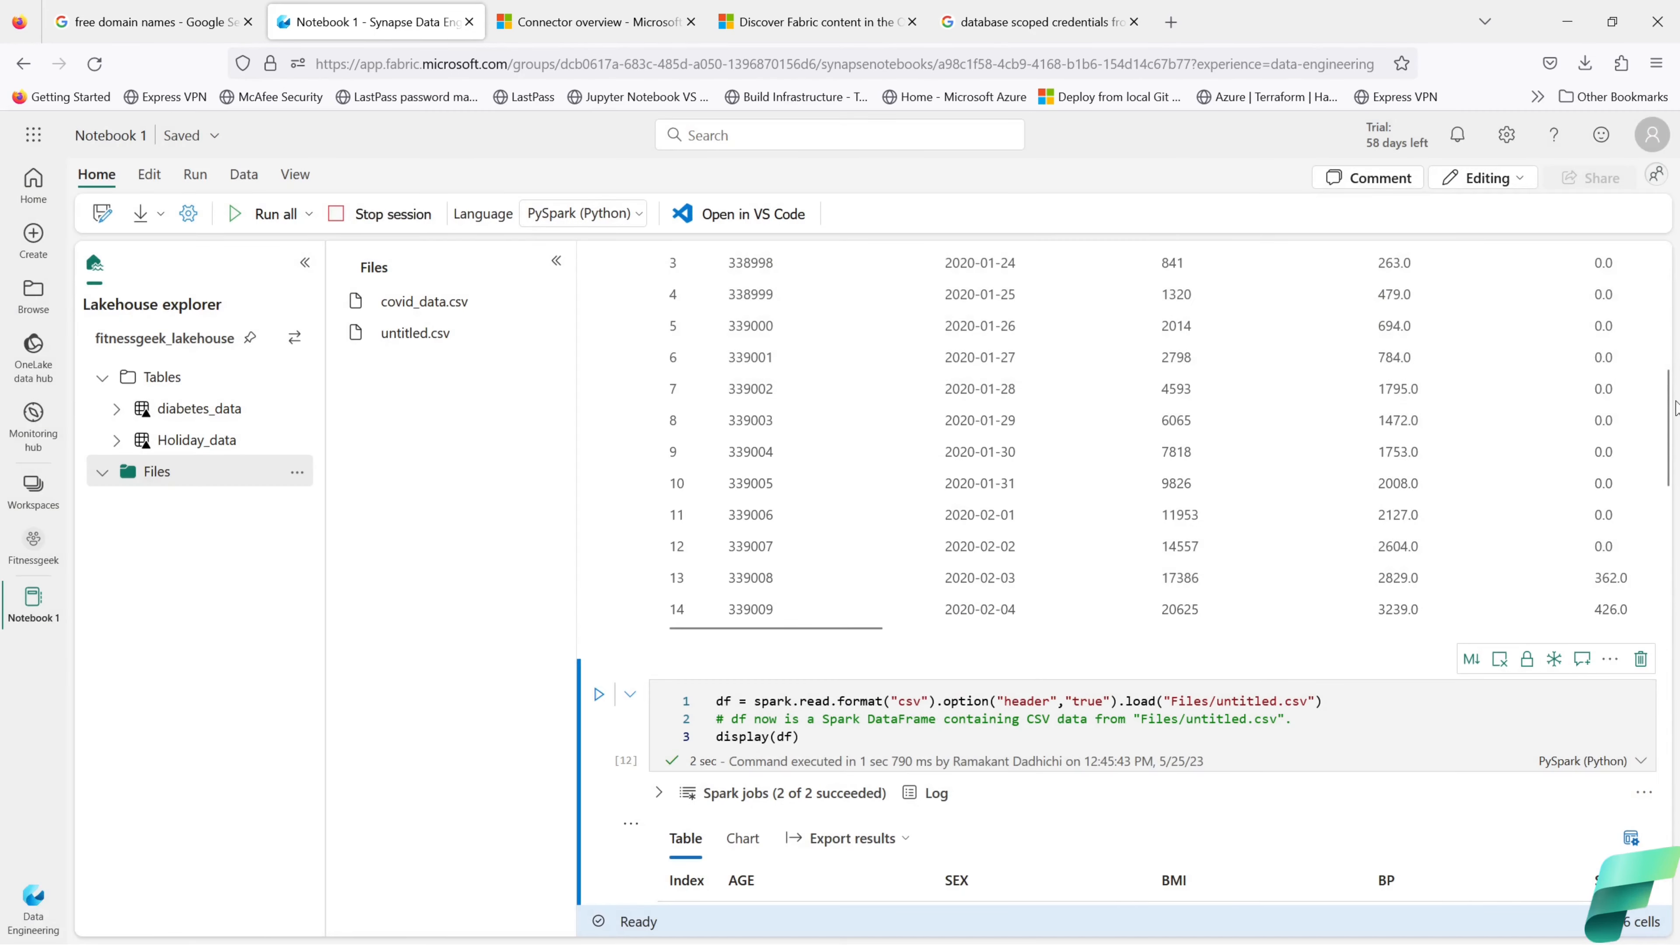
left_click_drag(1672, 395, 1679, 467)
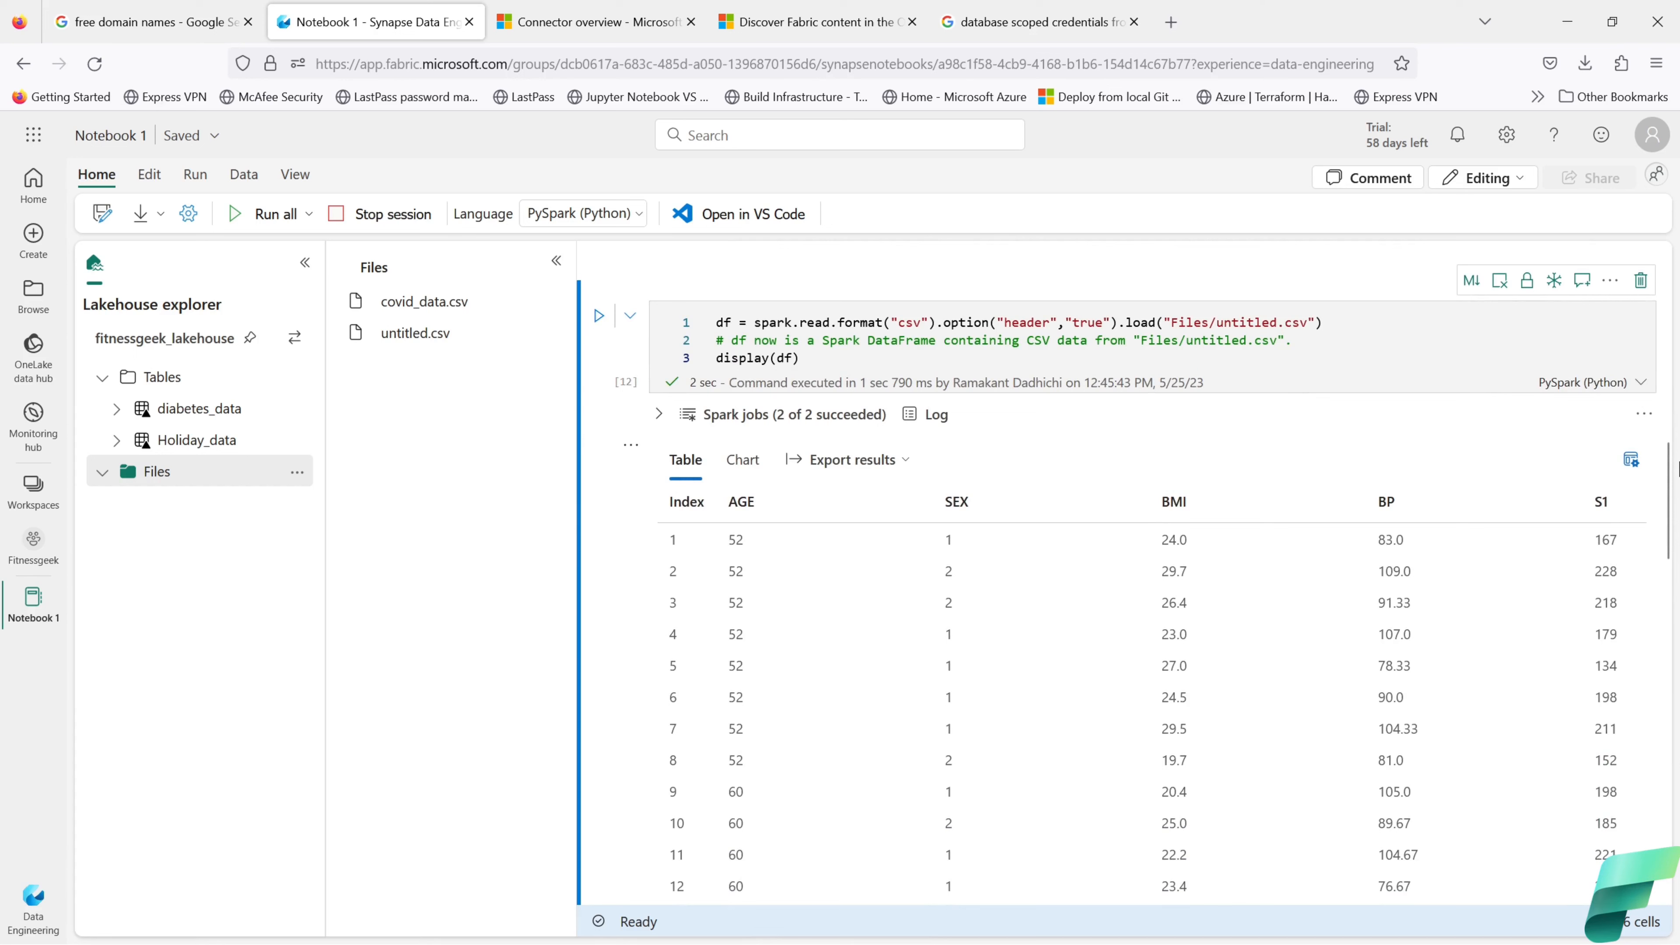
Step: Open the notebook in VS Code, installing the Synapse VS Code extension, then return to Firefox
left_click(779, 224)
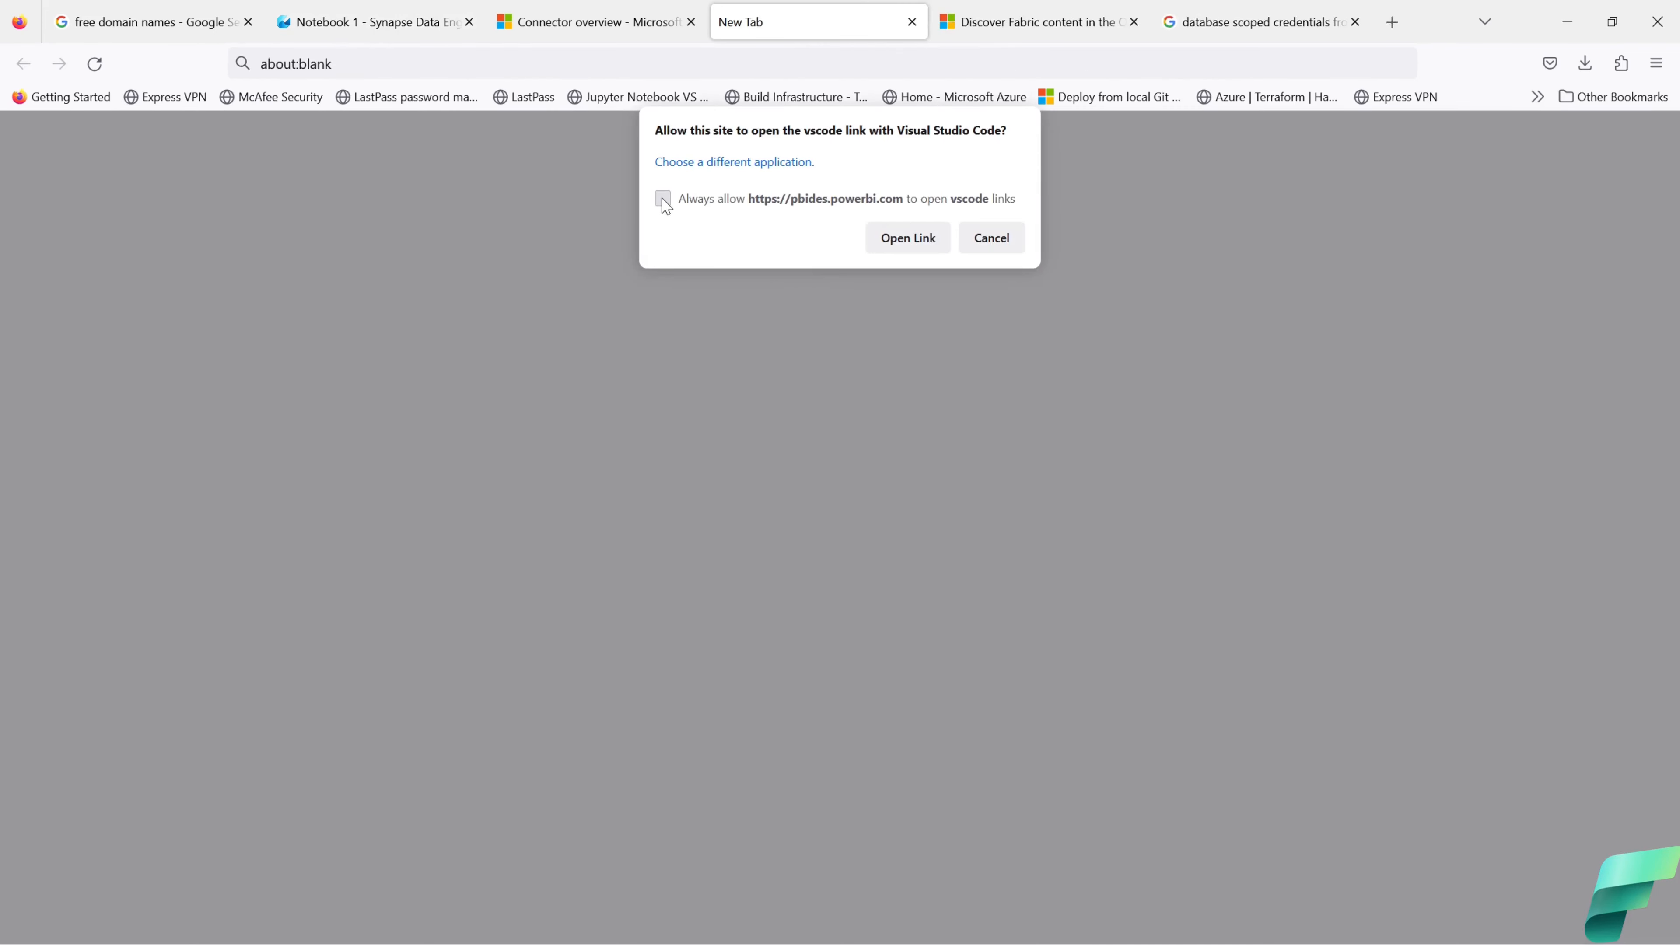
left_click(663, 200)
left_click(901, 247)
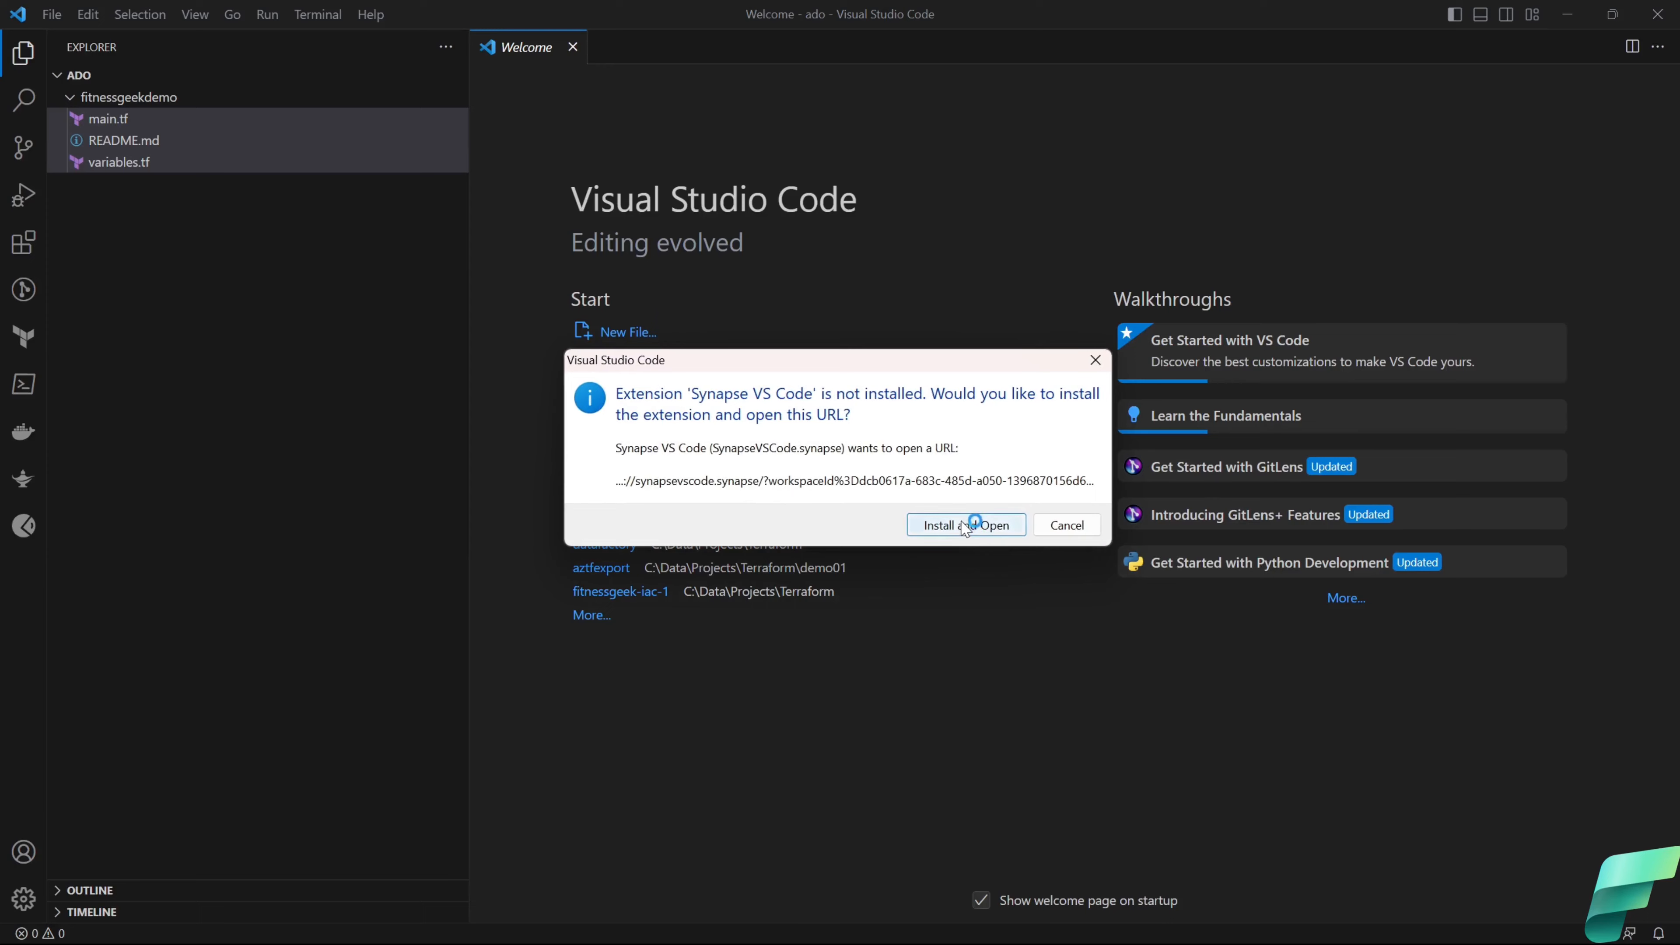
left_click(966, 527)
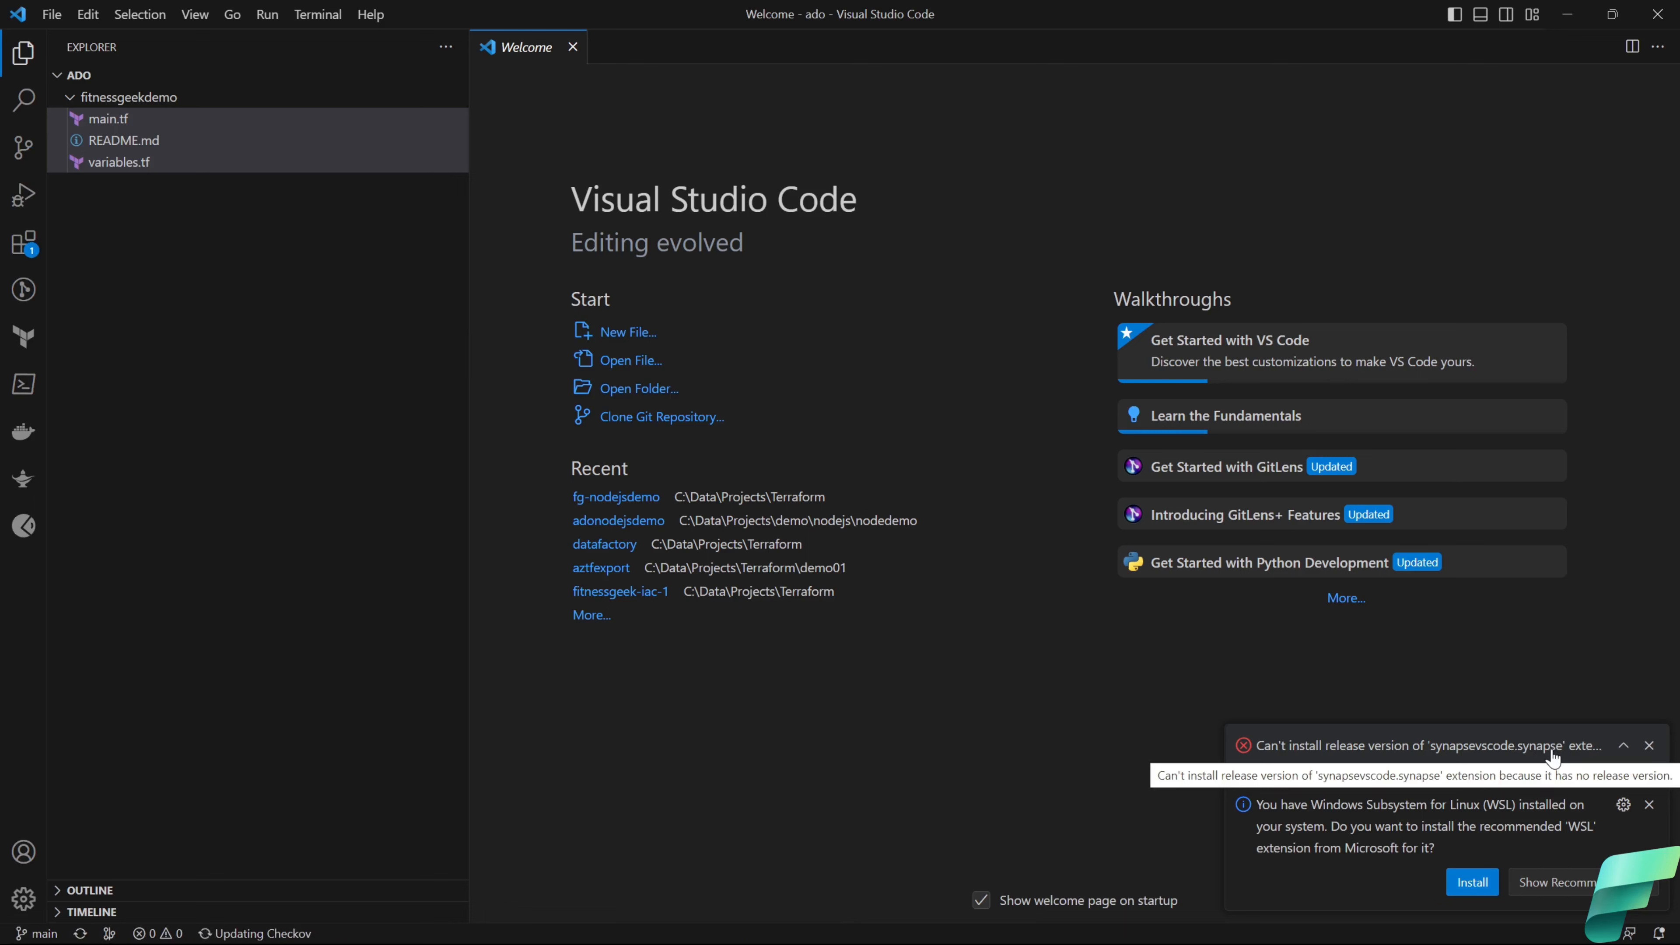
left_click(1018, 929)
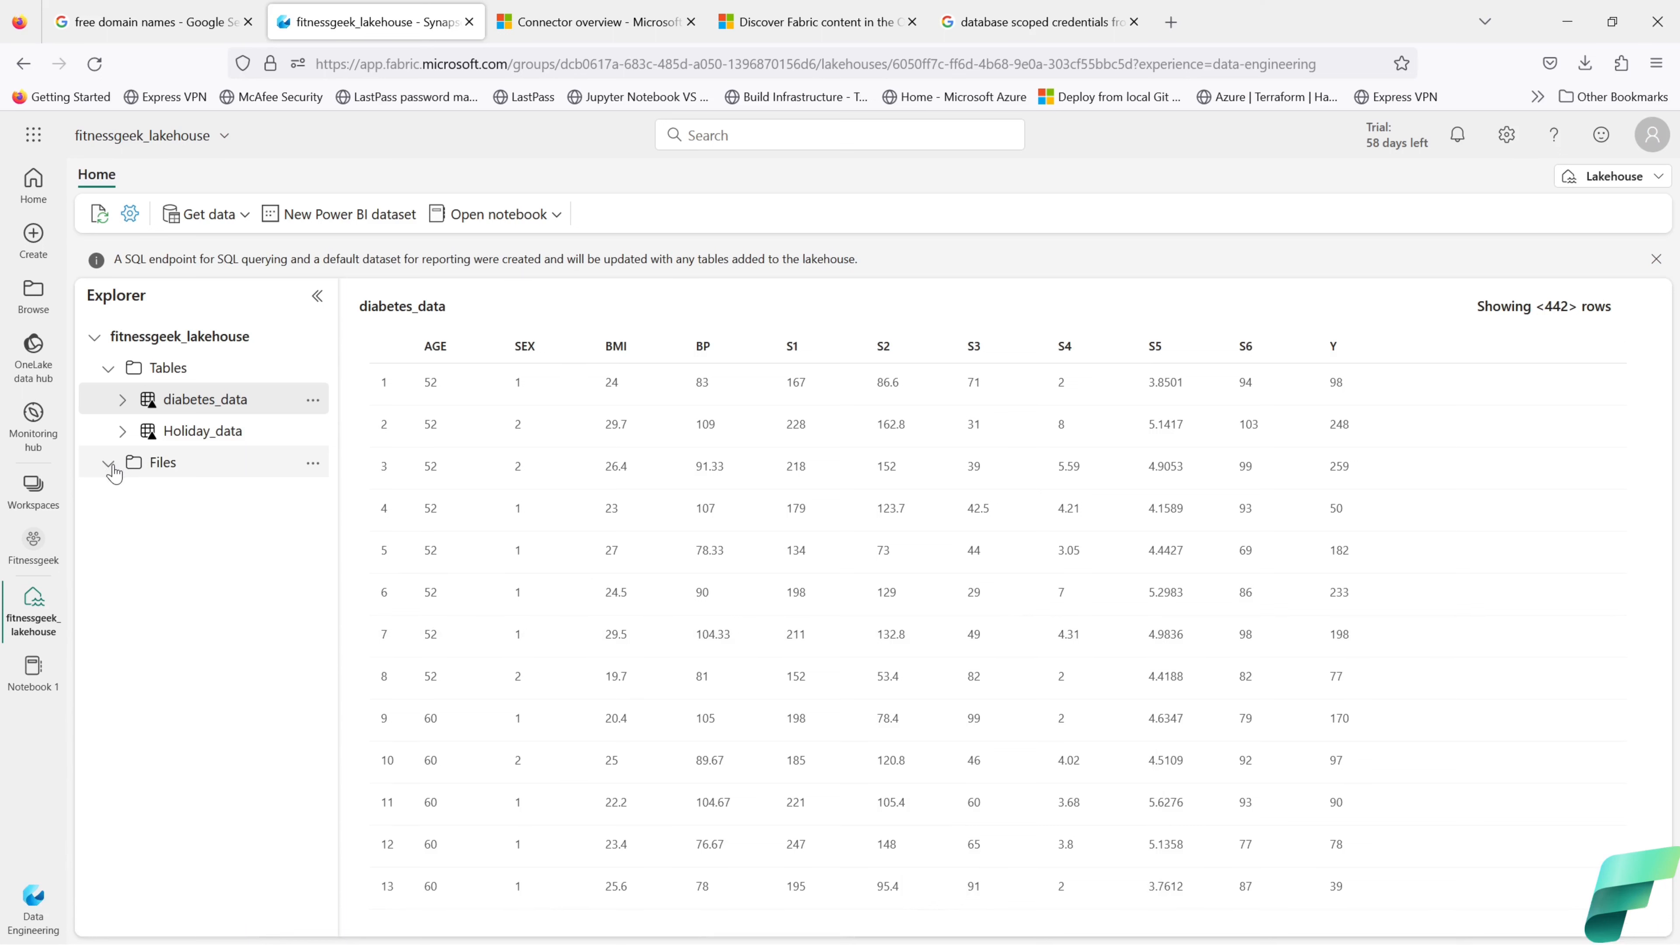
Step: Refresh the lakehouse Files folder and list its files
left_click(313, 464)
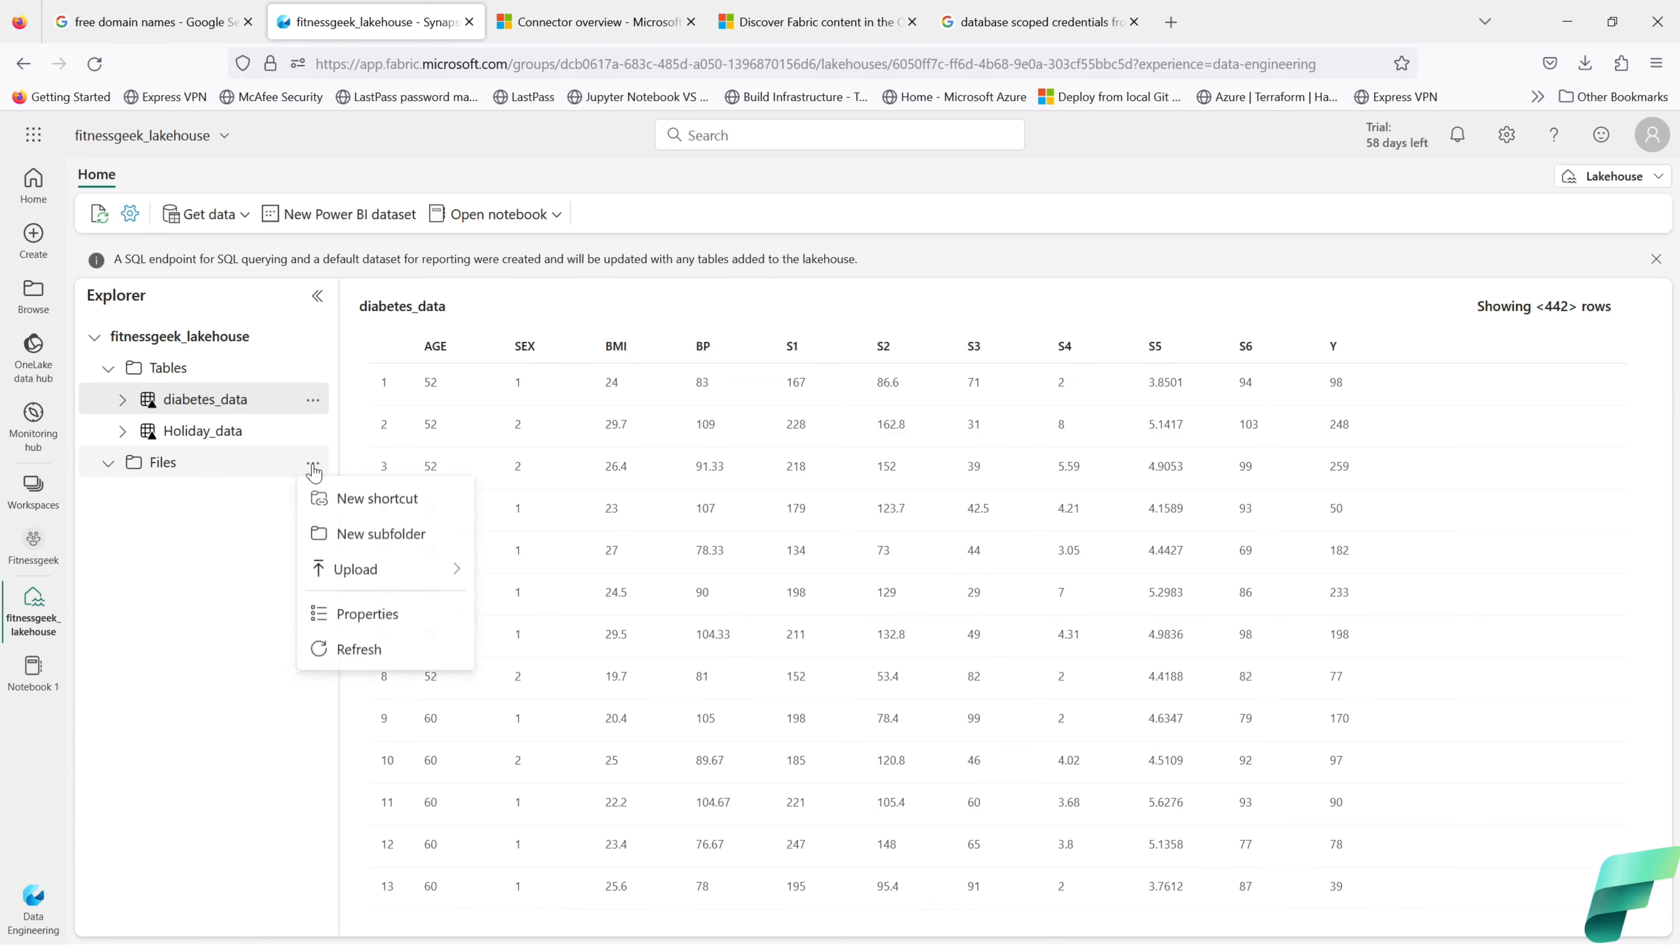
left_click(341, 651)
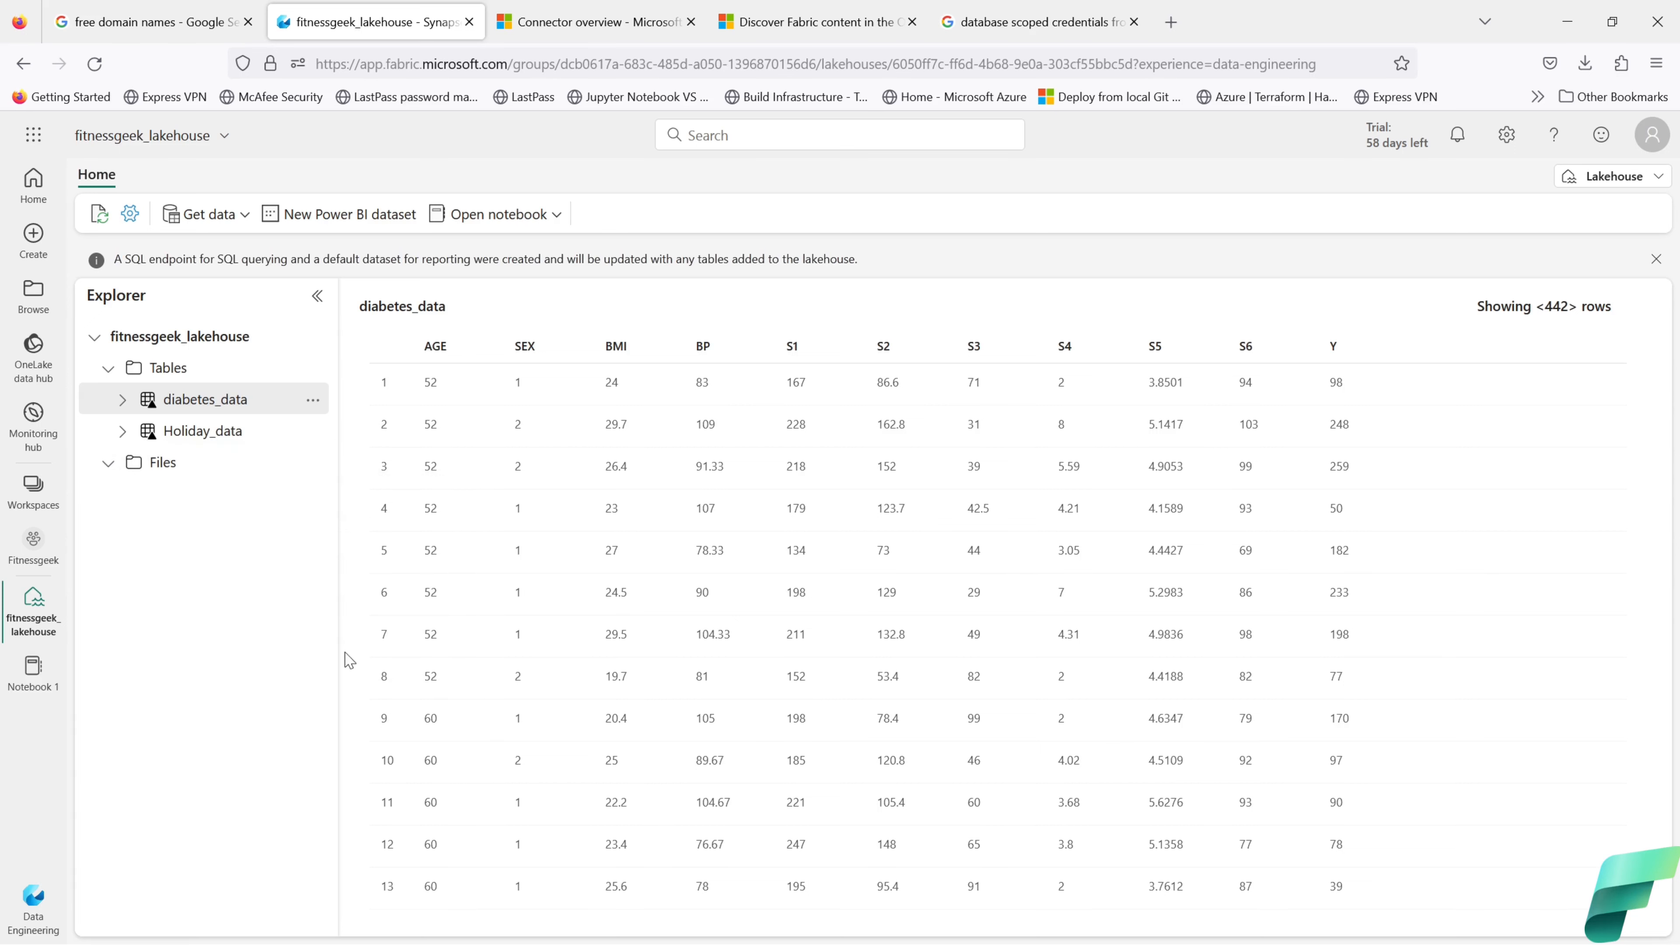
left_click(107, 464)
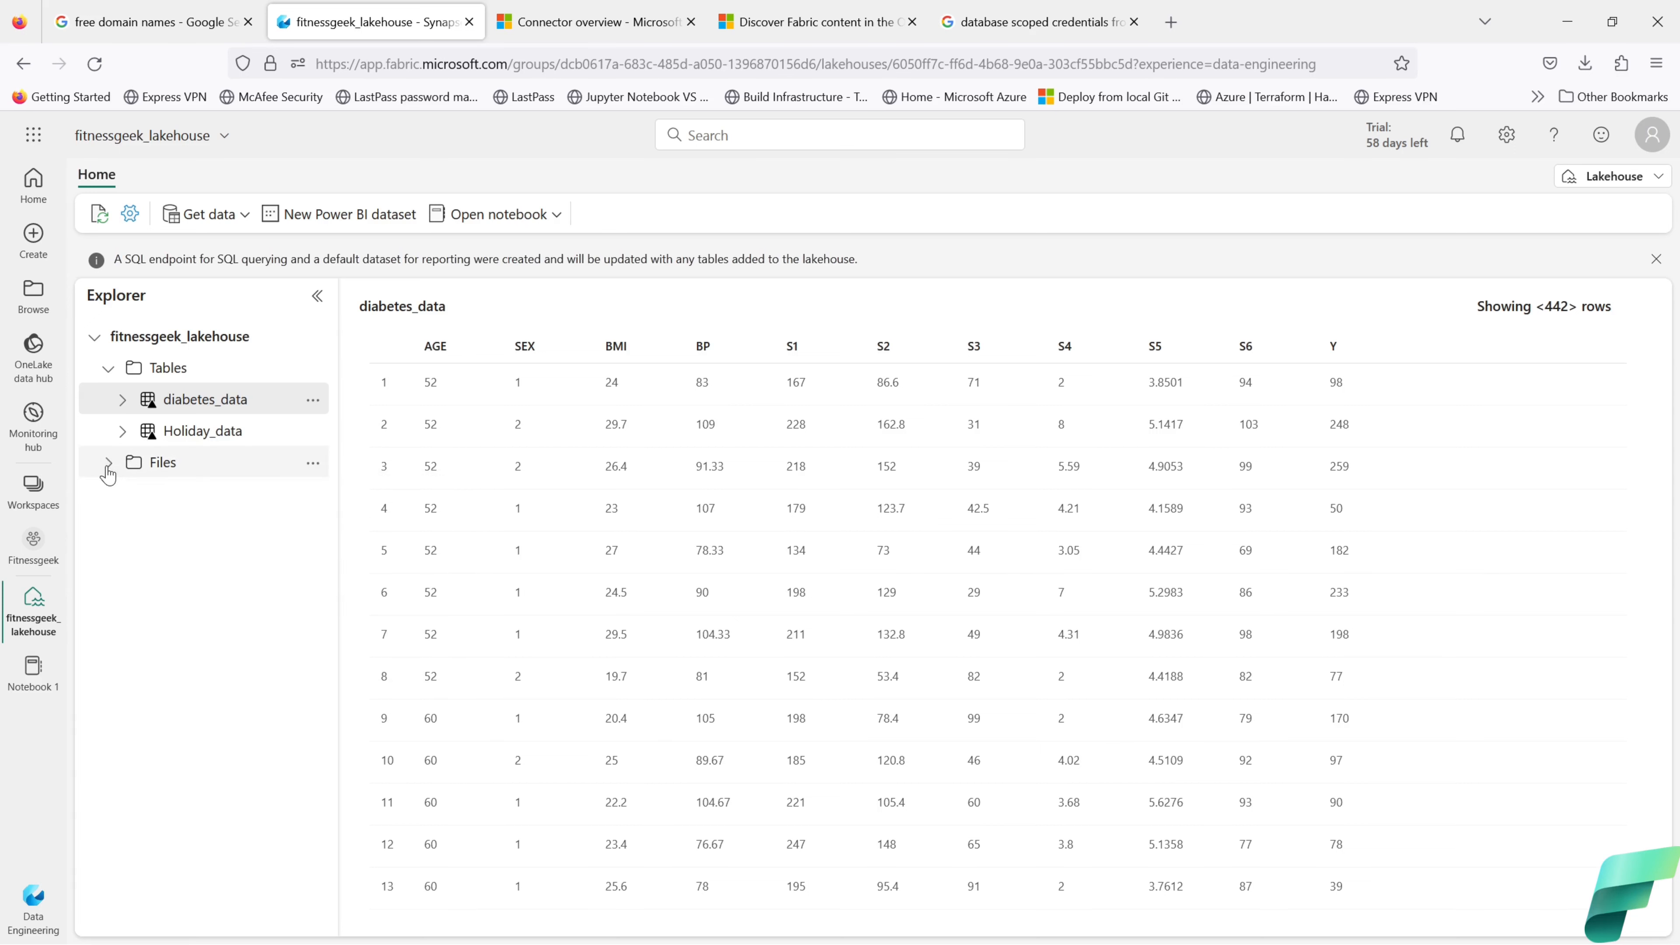
left_click(157, 464)
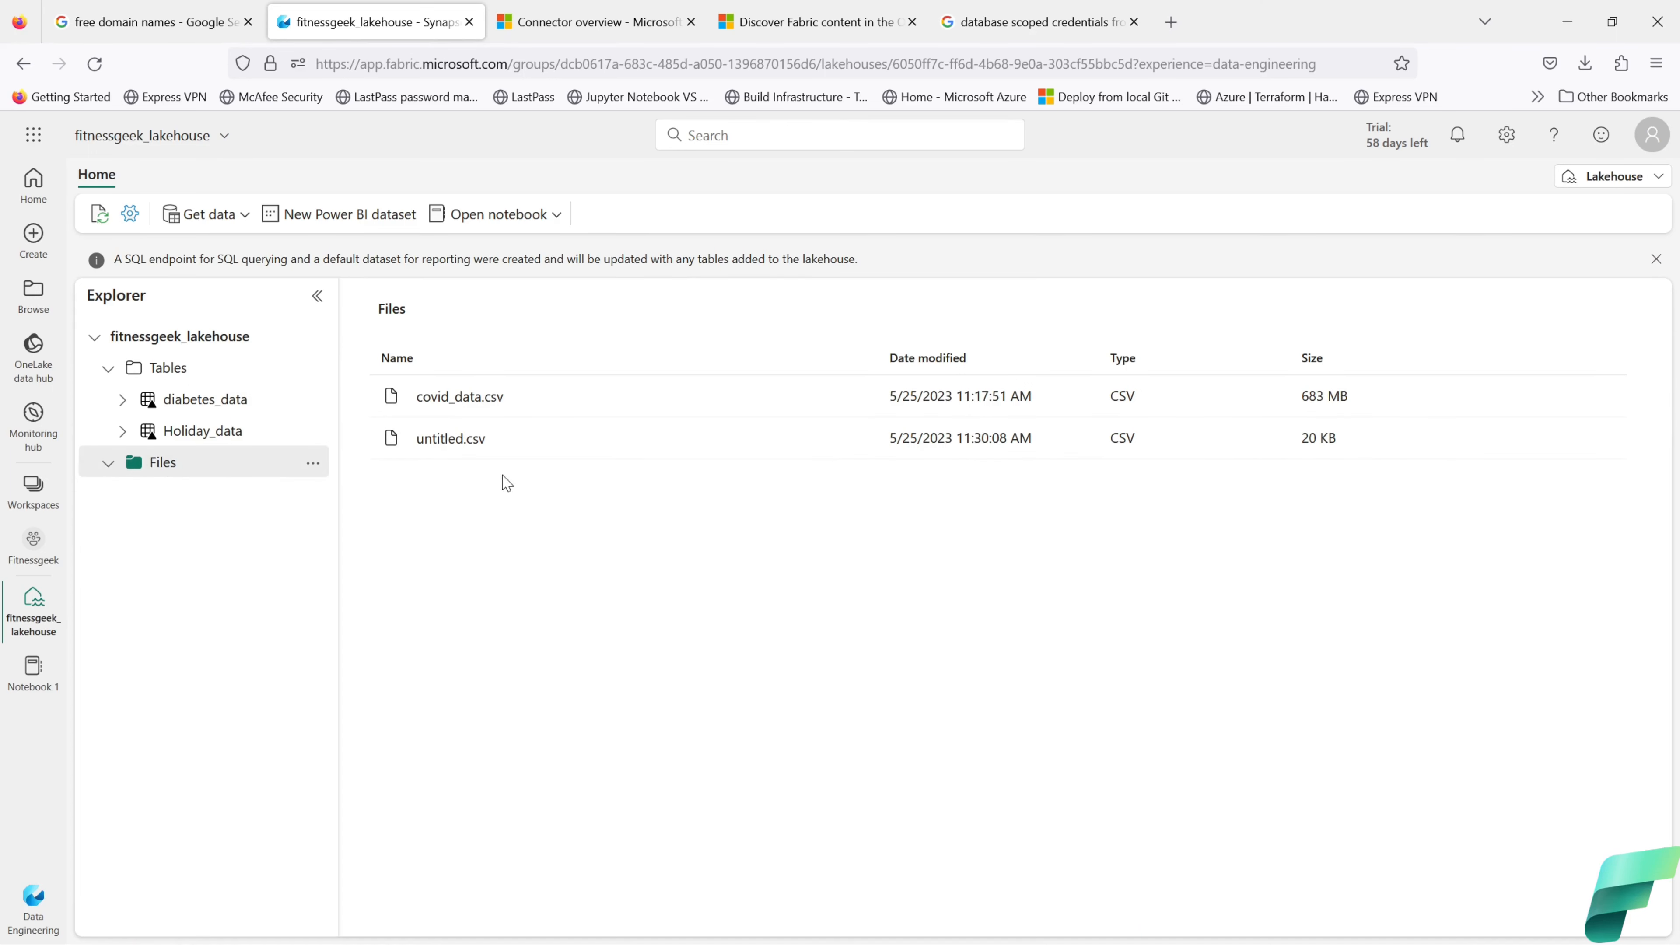
Step: Choose Load to Tables on untitled.csv to start loading it into a lakehouse table
left_click(860, 438)
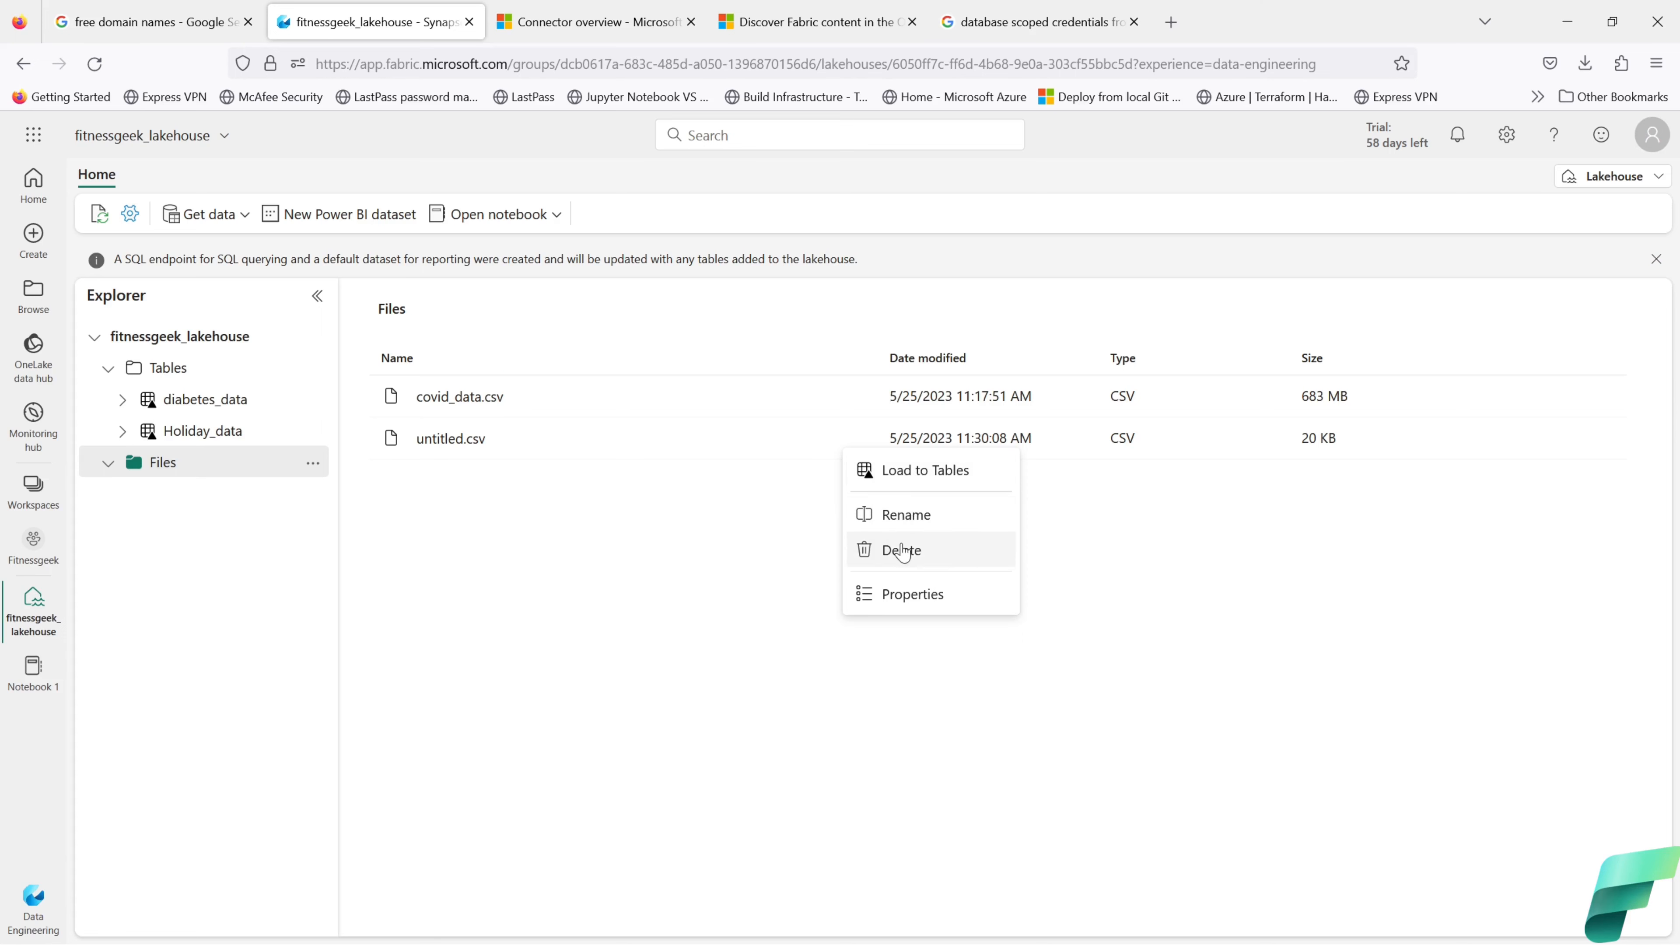
left_click(860, 396)
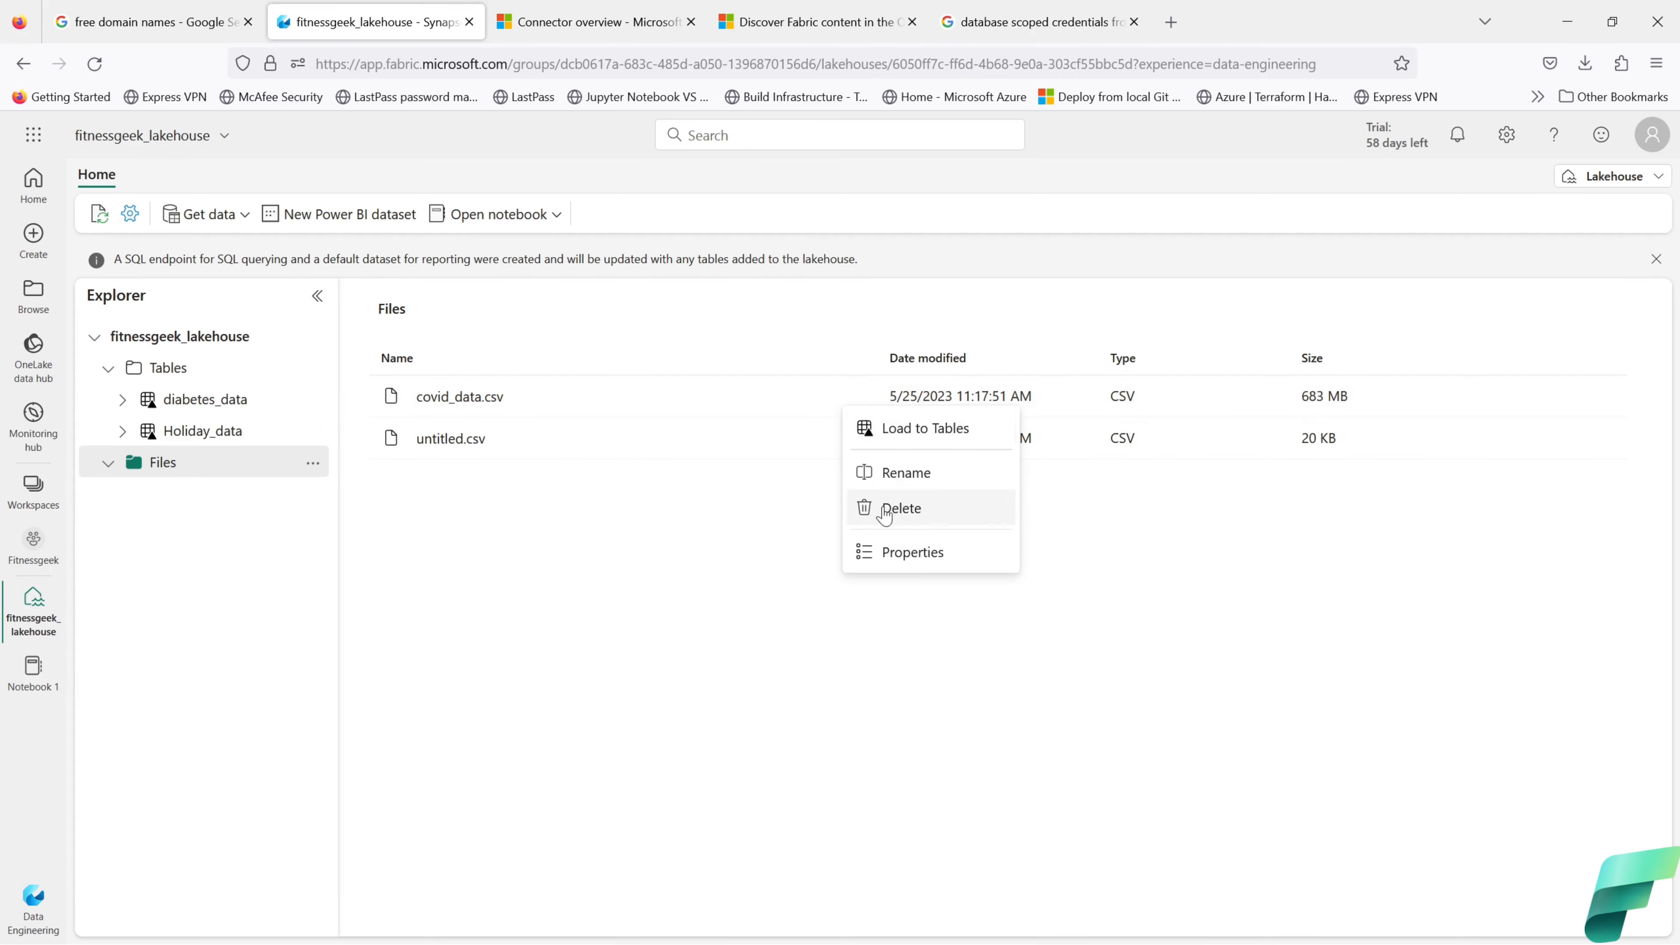
left_click(721, 527)
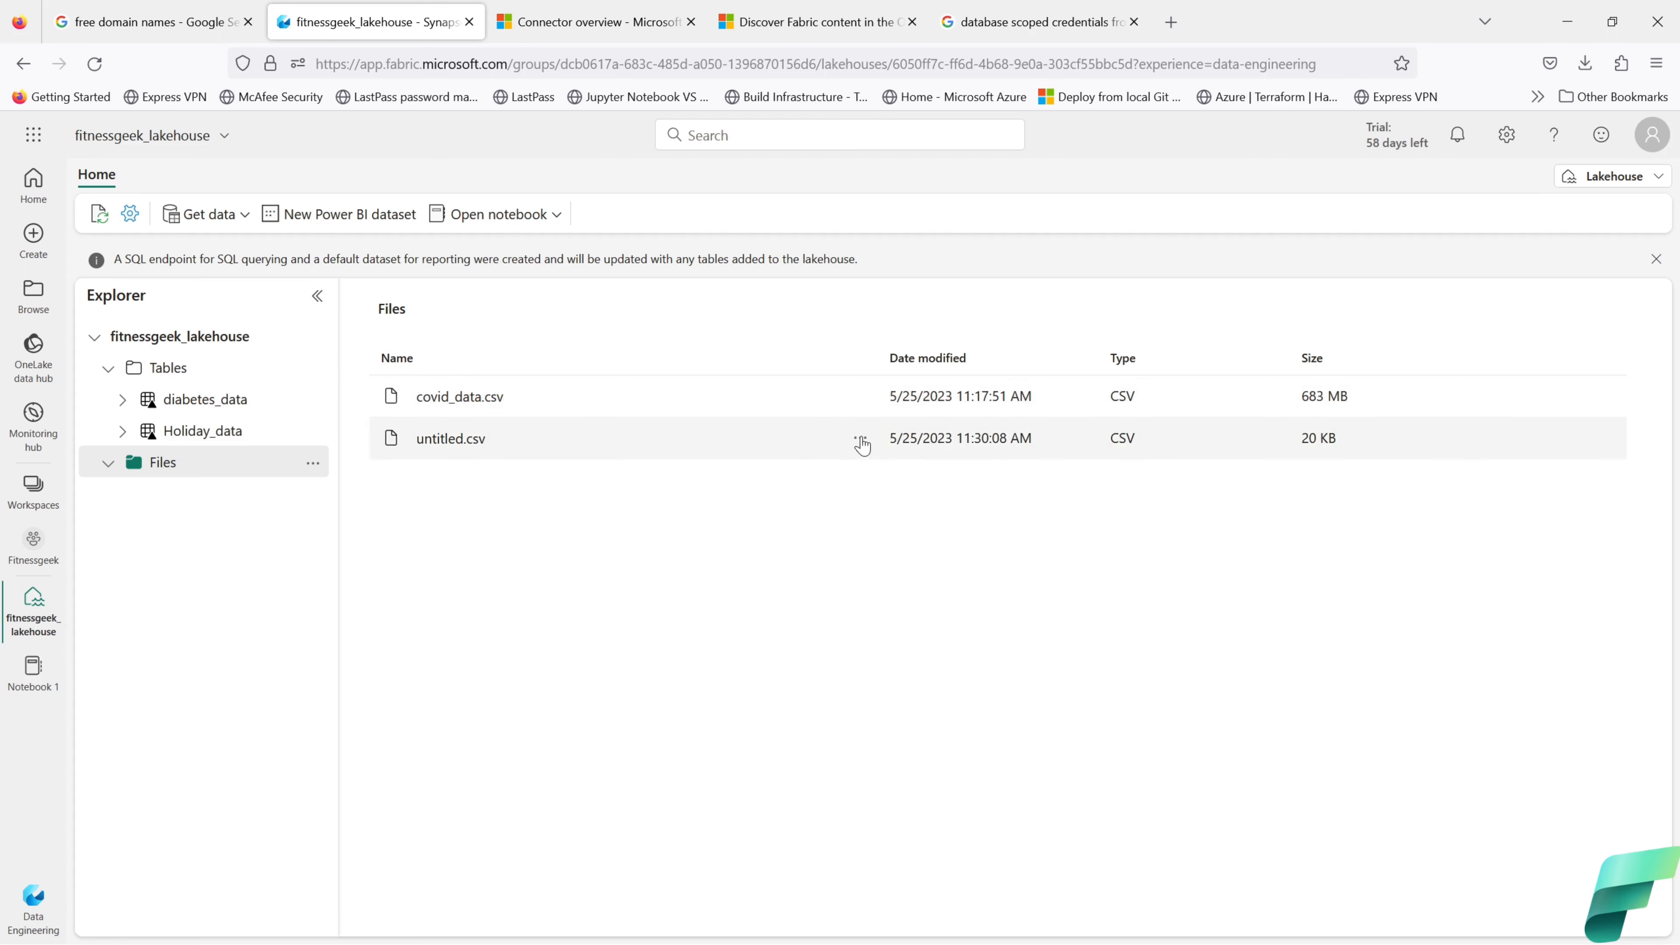
left_click(860, 439)
left_click(885, 471)
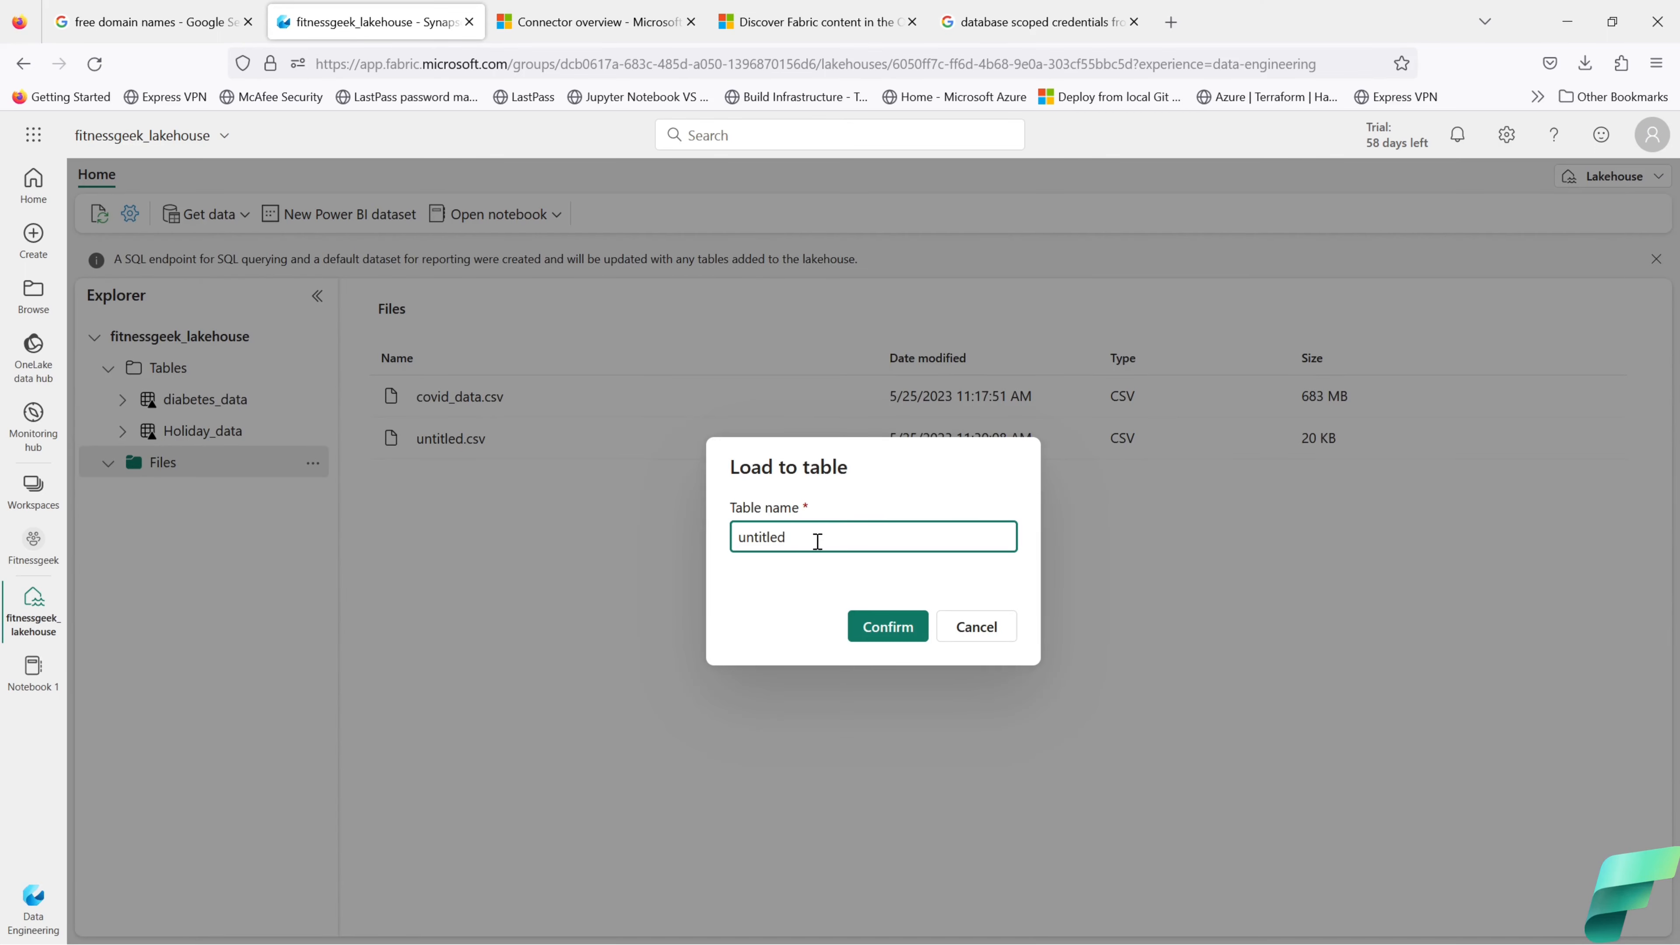
Step: Load untitled.csv into a new lakehouse table named delta_diabetes
left_click_drag(818, 541, 694, 543)
type("delat_")
key("BackSpace")
key("BackSpace")
key("BackSpace")
type("ta_diabetes")
left_click(897, 631)
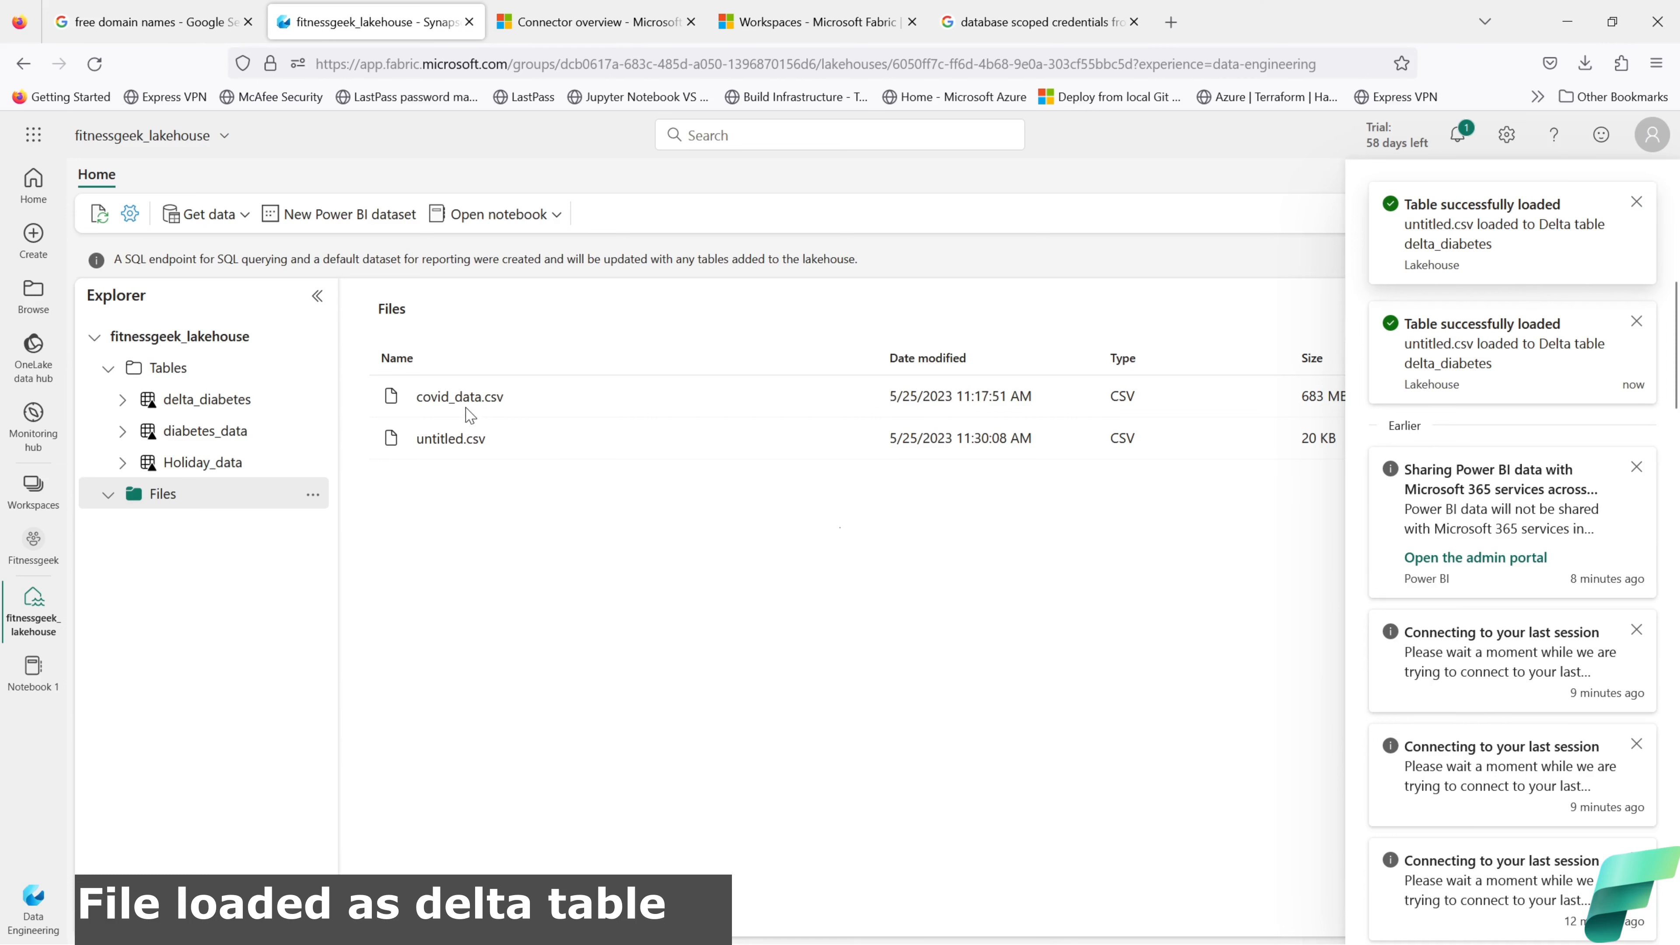
Step: Dismiss the notifications and preview the 442-row delta_diabetes table
left_click(455, 576)
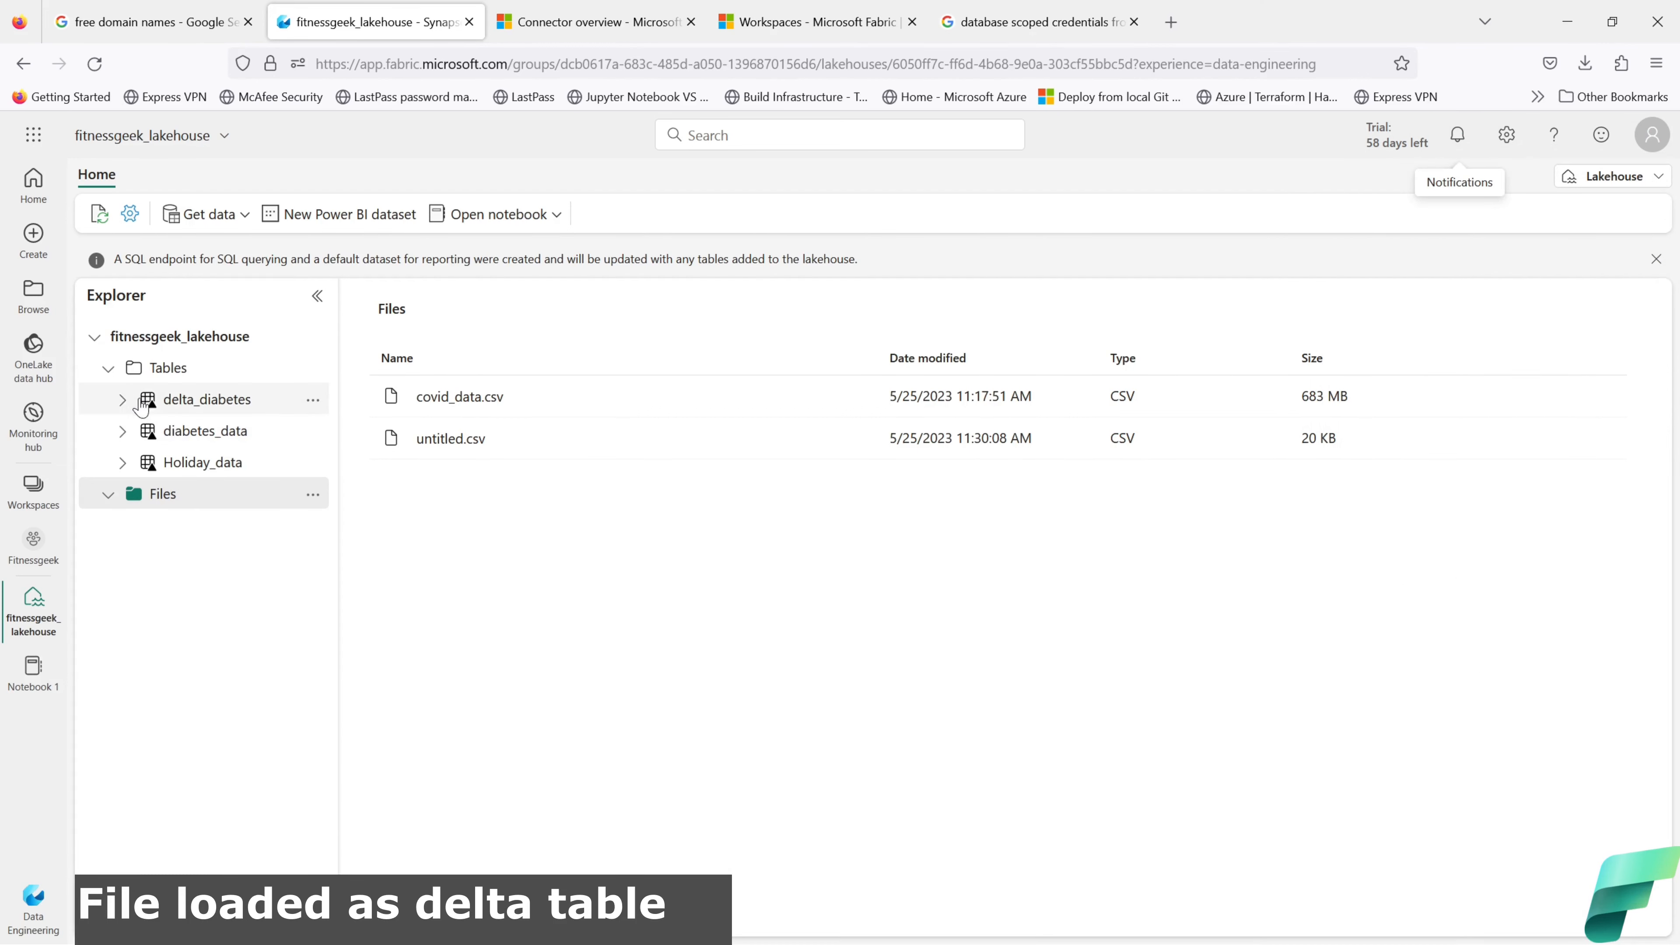
left_click(313, 402)
mouse_move(334, 438)
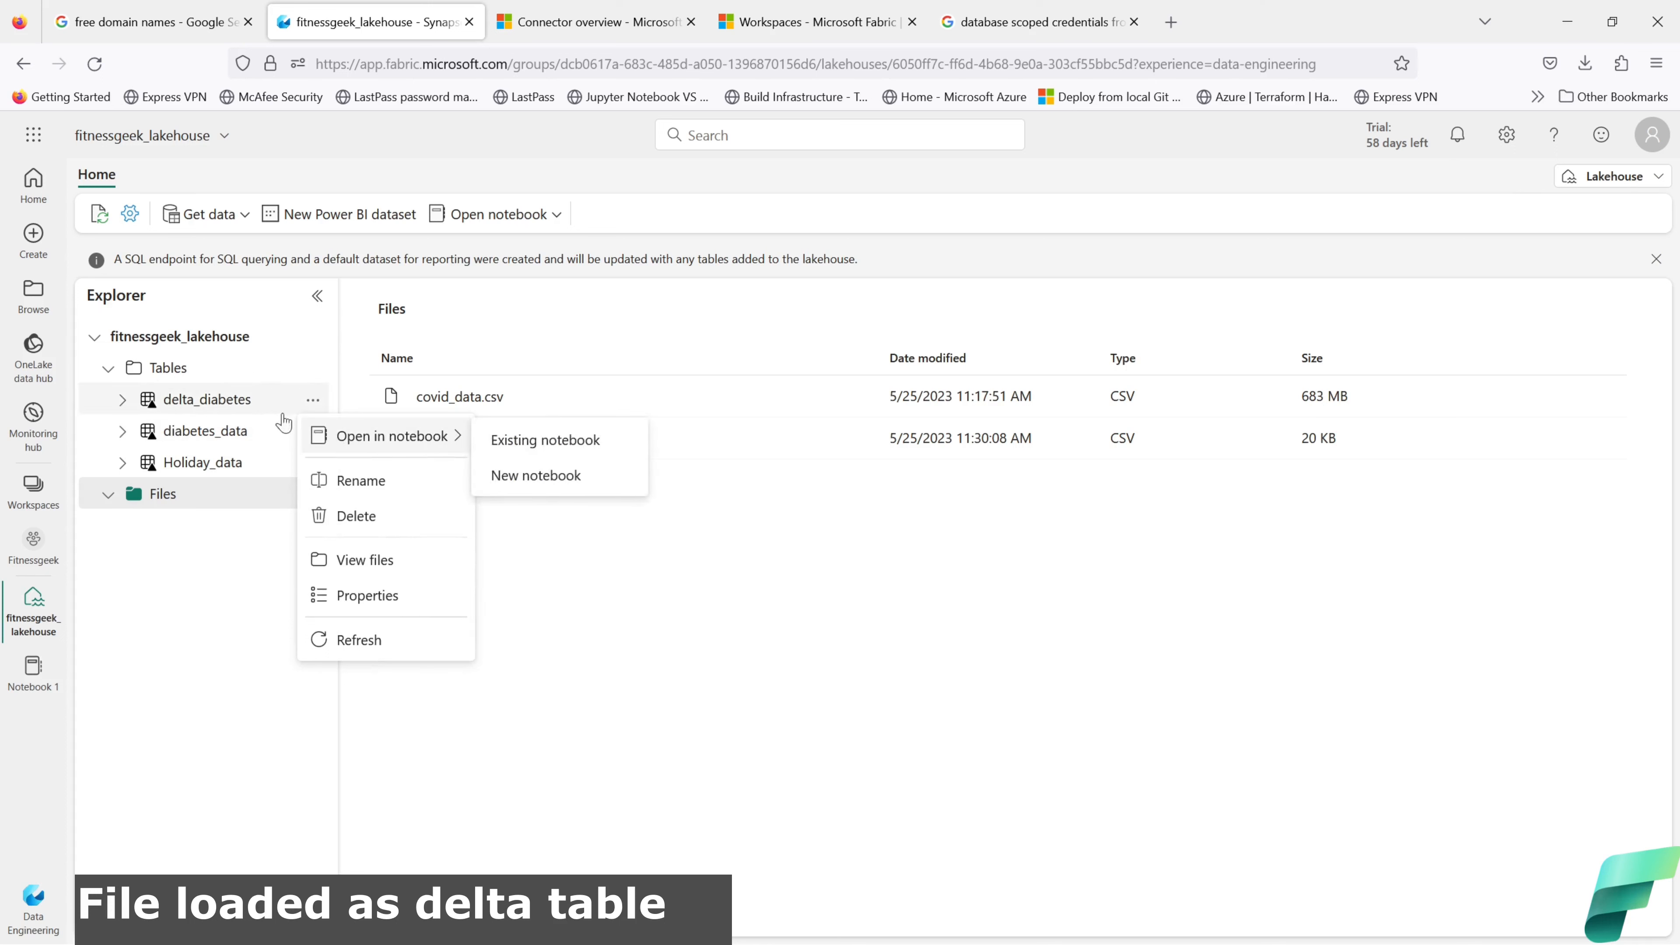
left_click(225, 400)
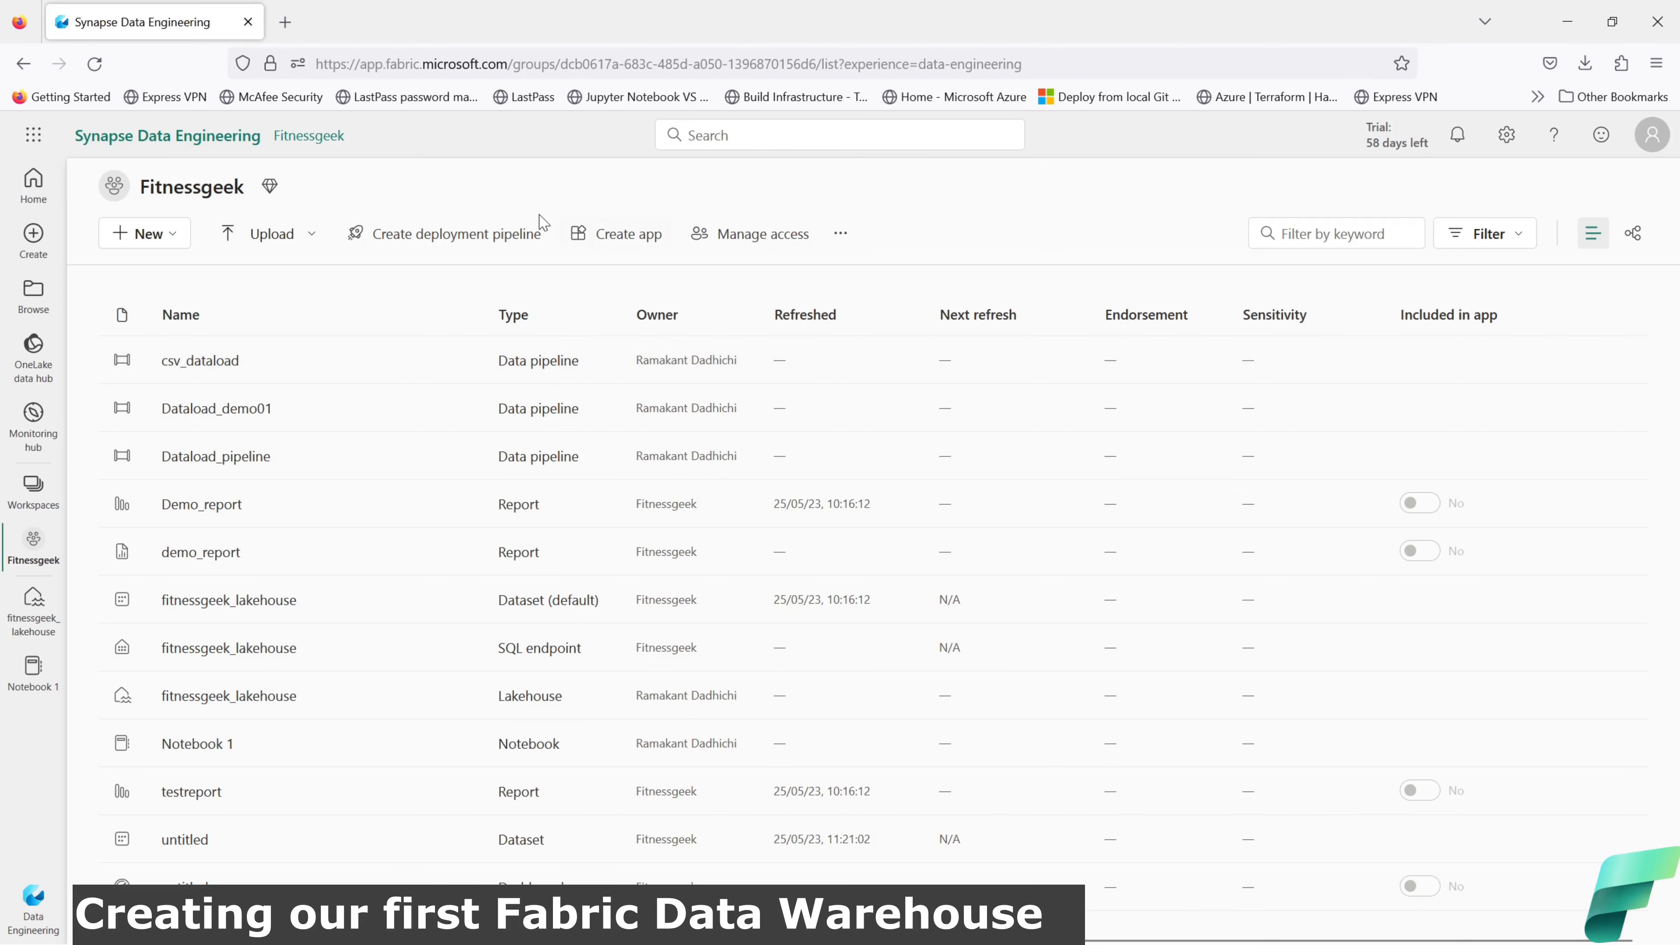
Step: Start a new warehouse and enter the name fitnessgeek_warehouse
left_click(149, 233)
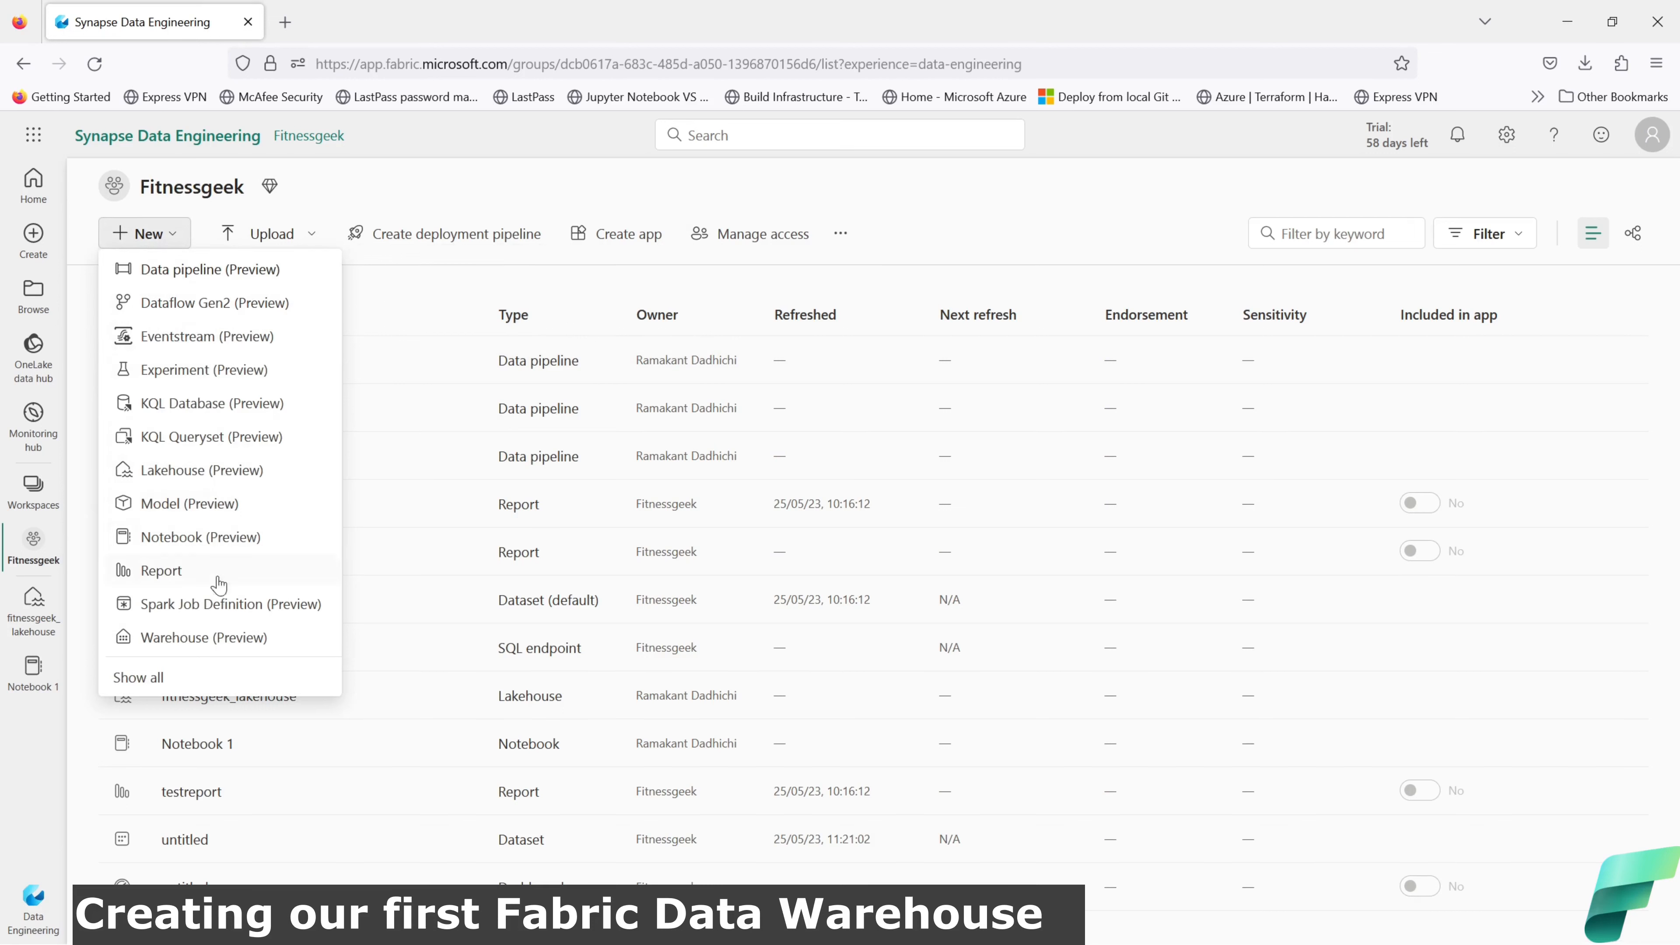
left_click(190, 638)
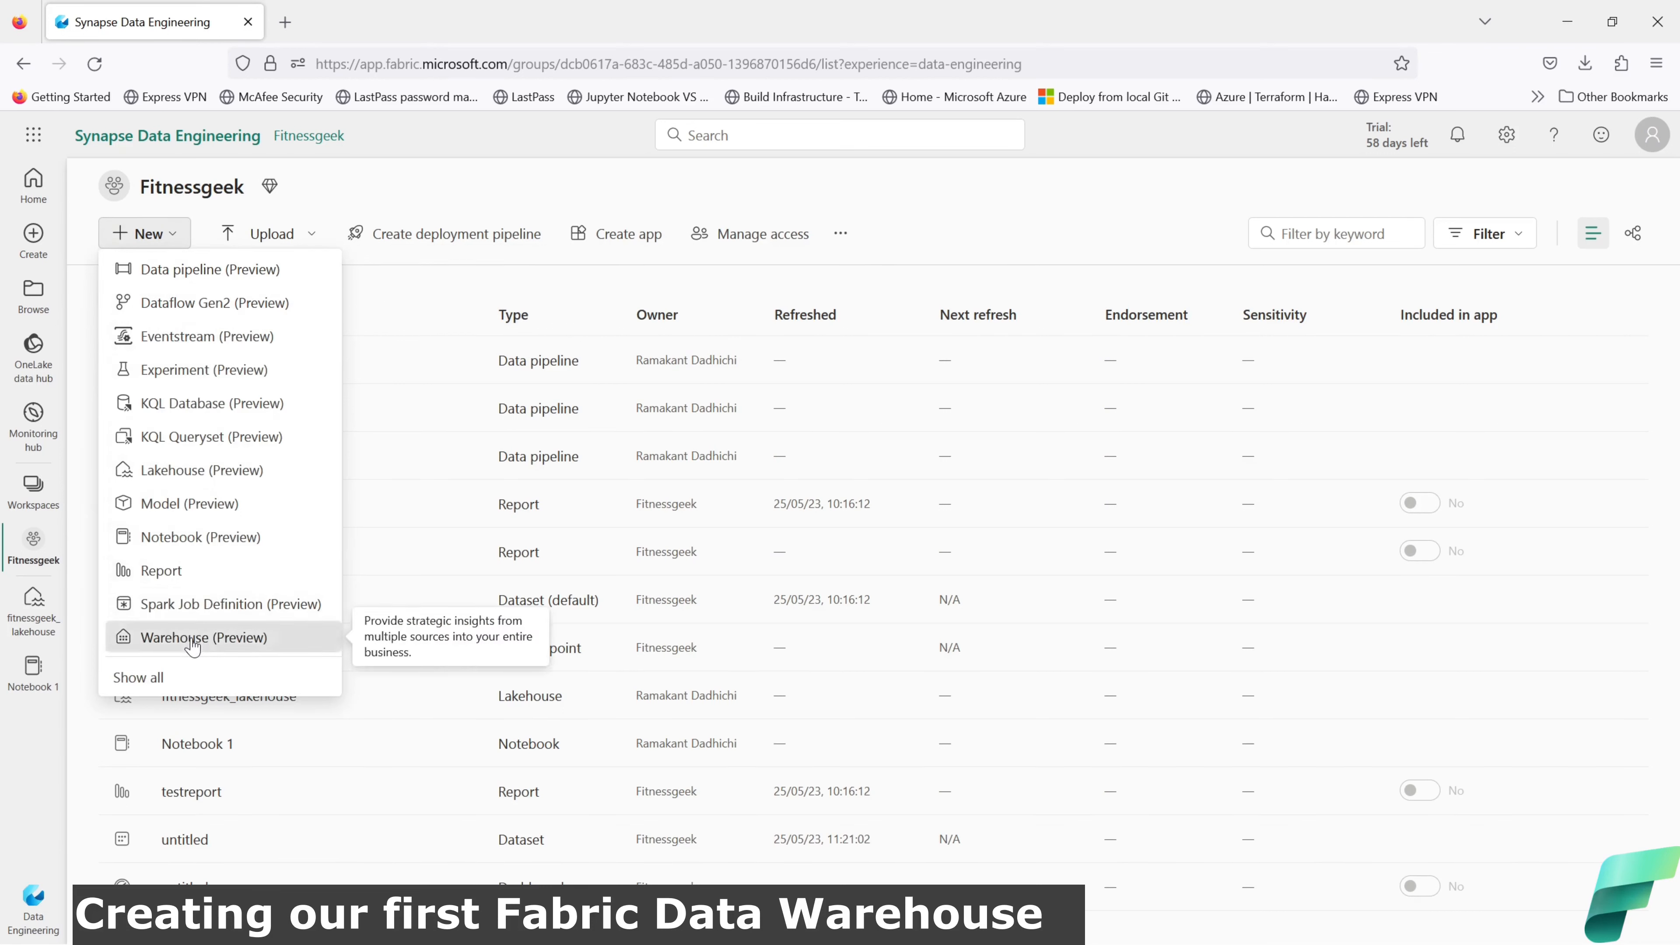
left_click(755, 504)
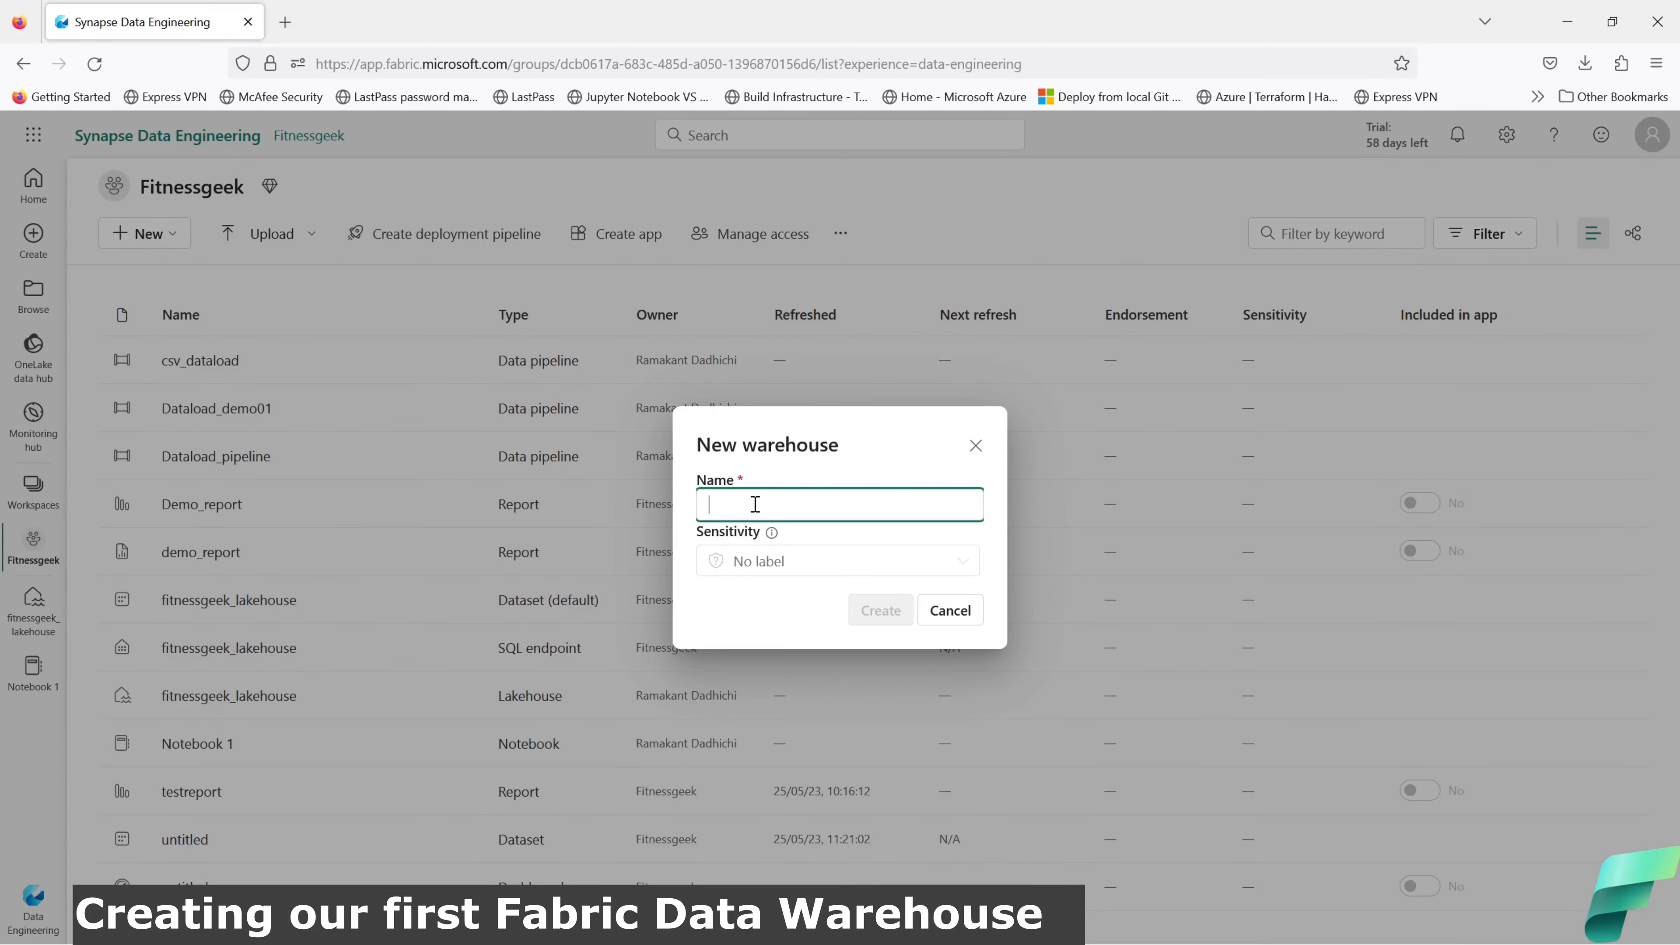
type("fitness")
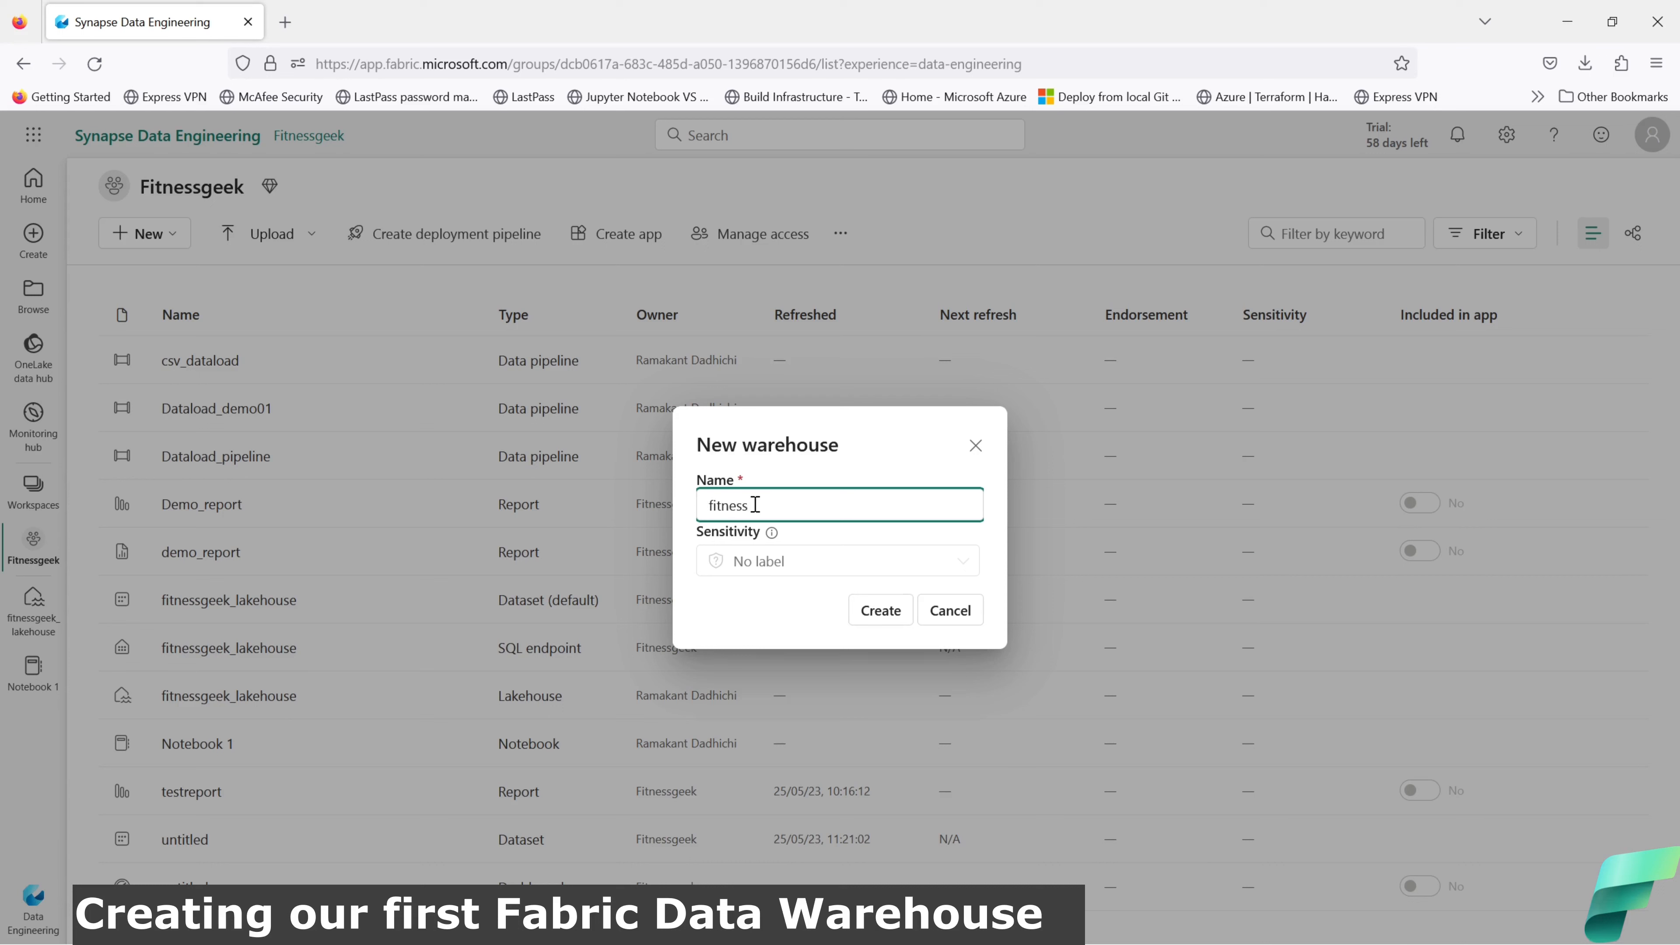
type("geek_")
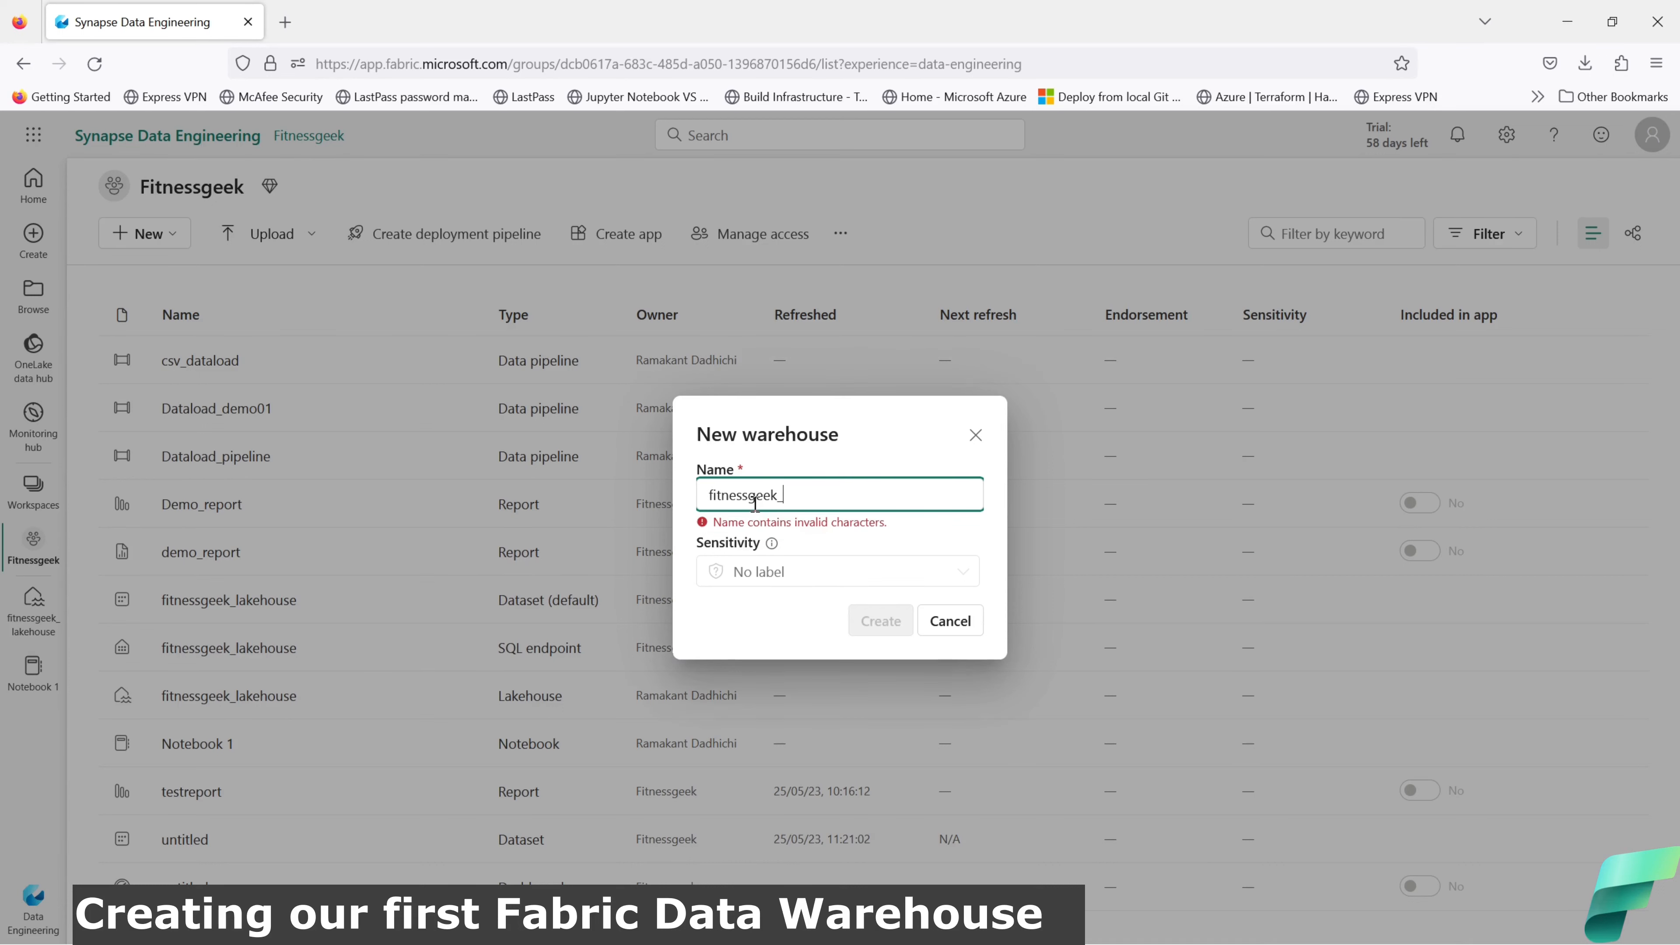
type("warehouse")
Step: Remove the invalid underscore so the name reads fitnessgeekwarehouse, then create the warehouse
left_click(786, 501)
key("BackSpace")
type("-")
key("BackSpace")
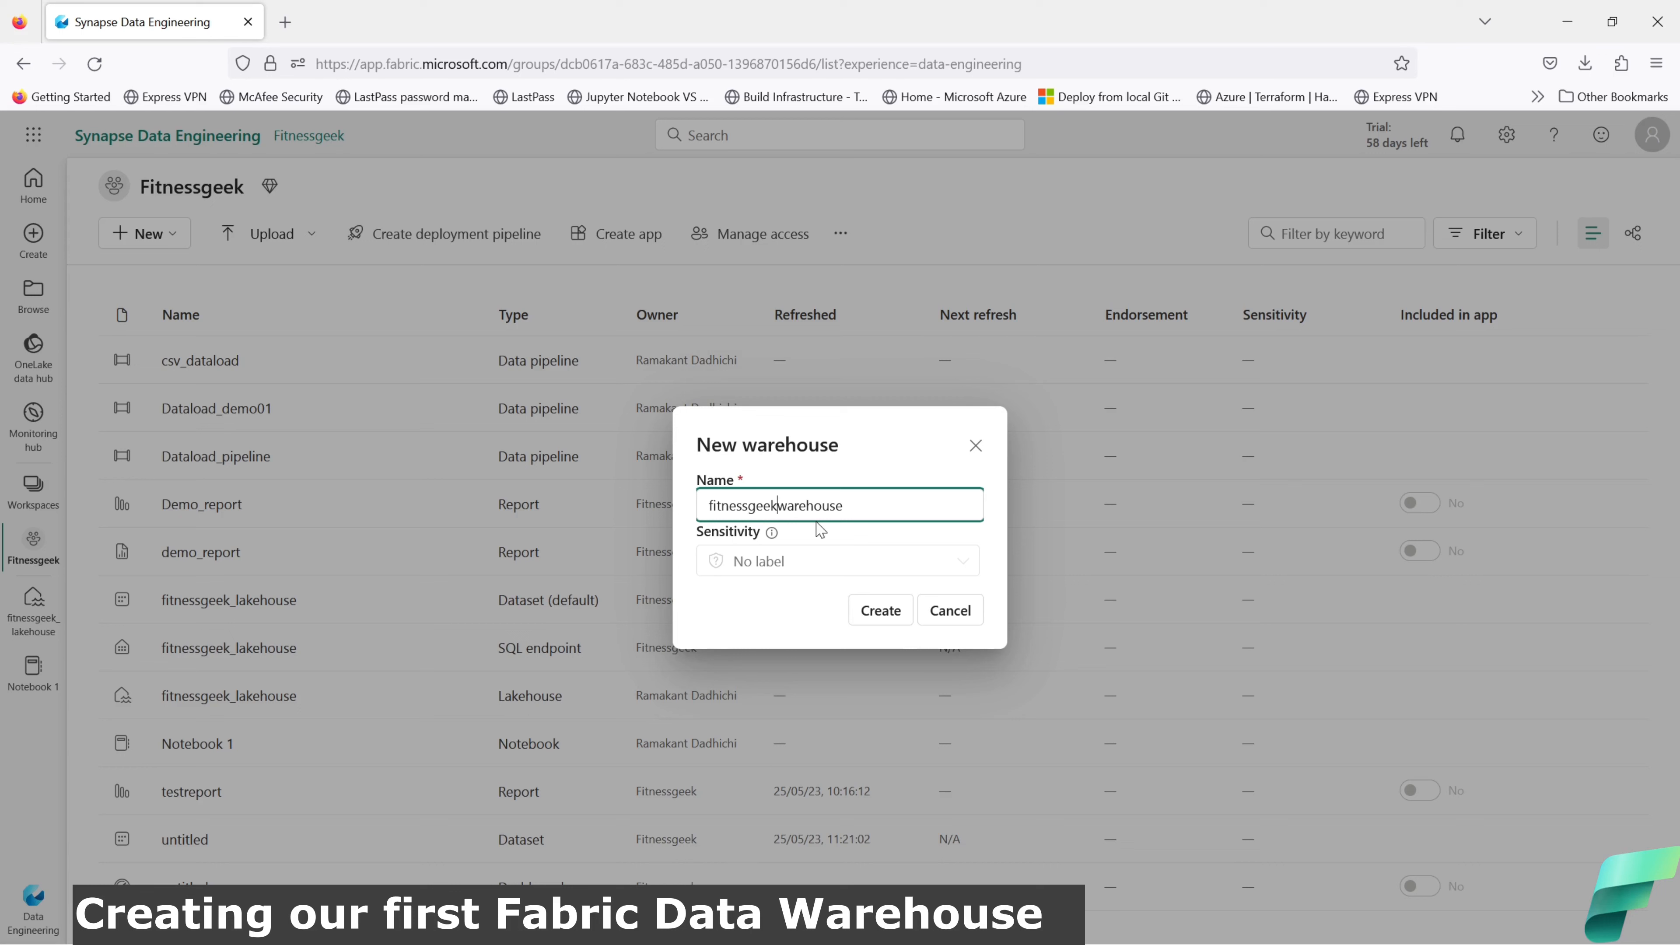
type("-")
key("BackSpace")
left_click(754, 580)
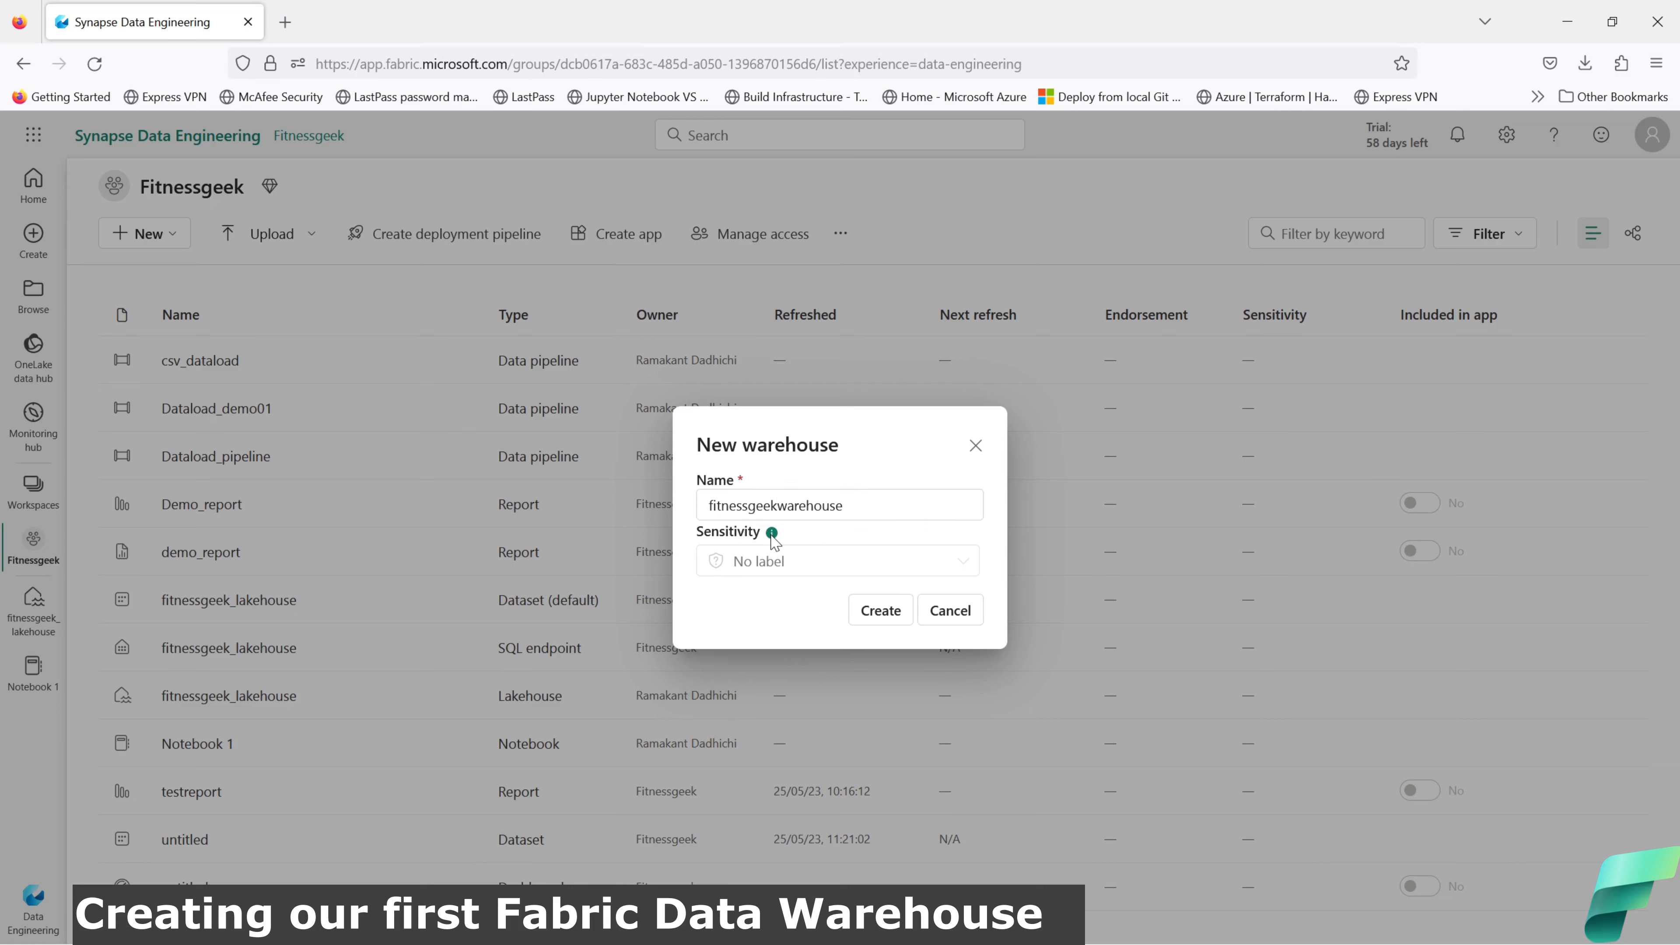
mouse_move(769, 537)
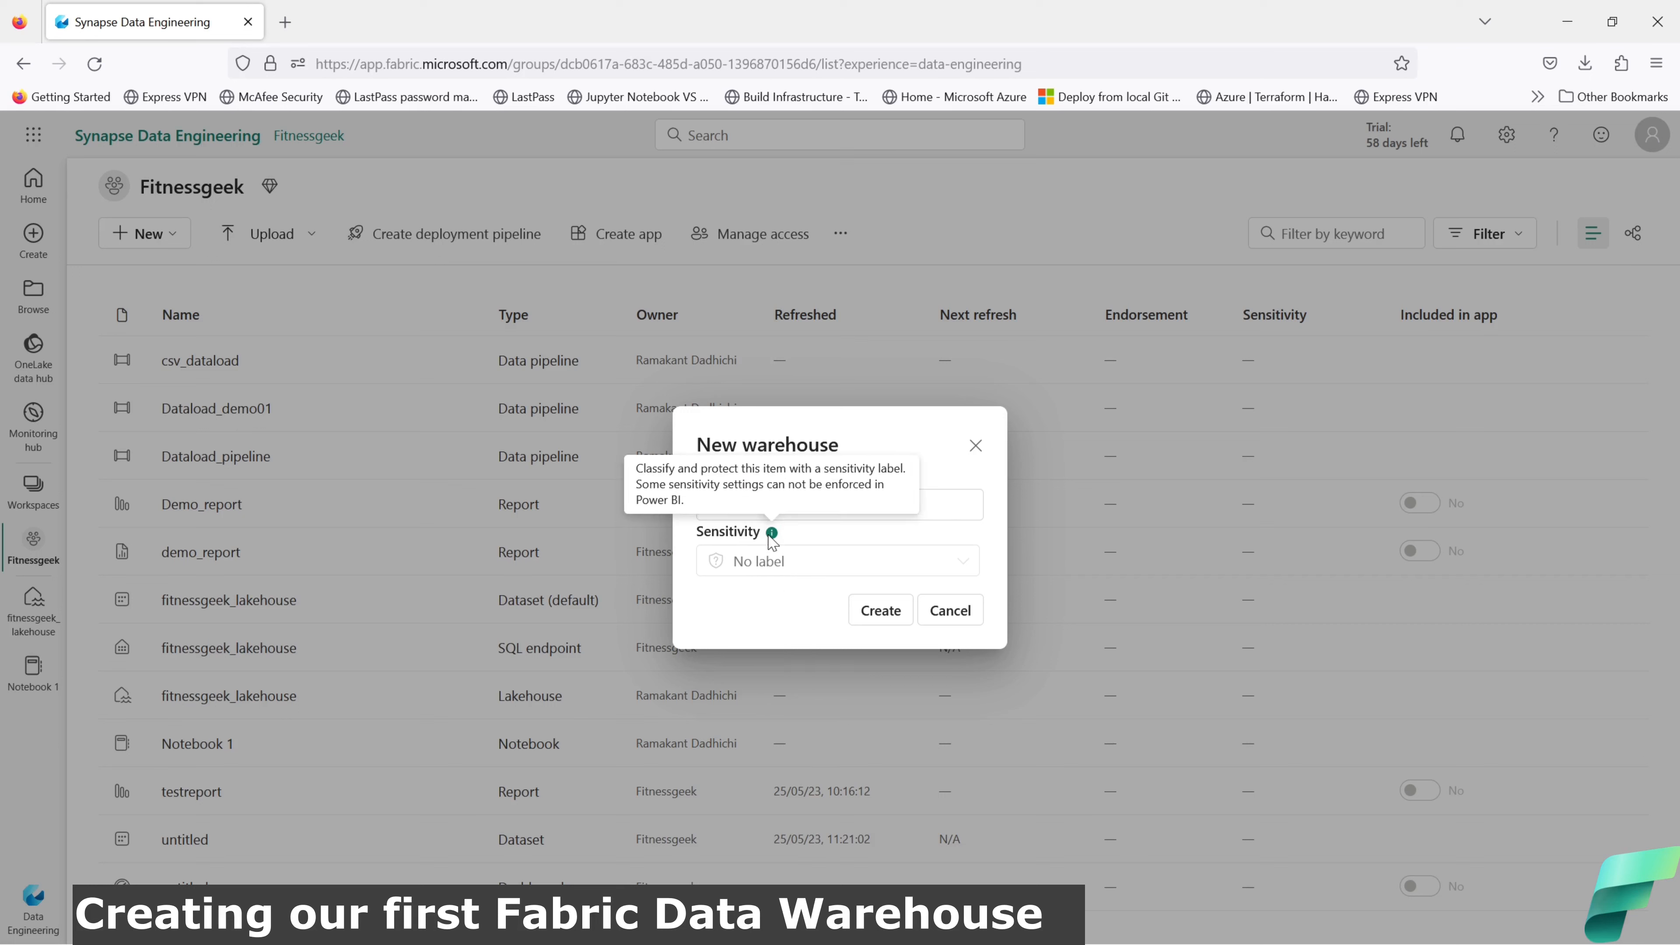
left_click(877, 615)
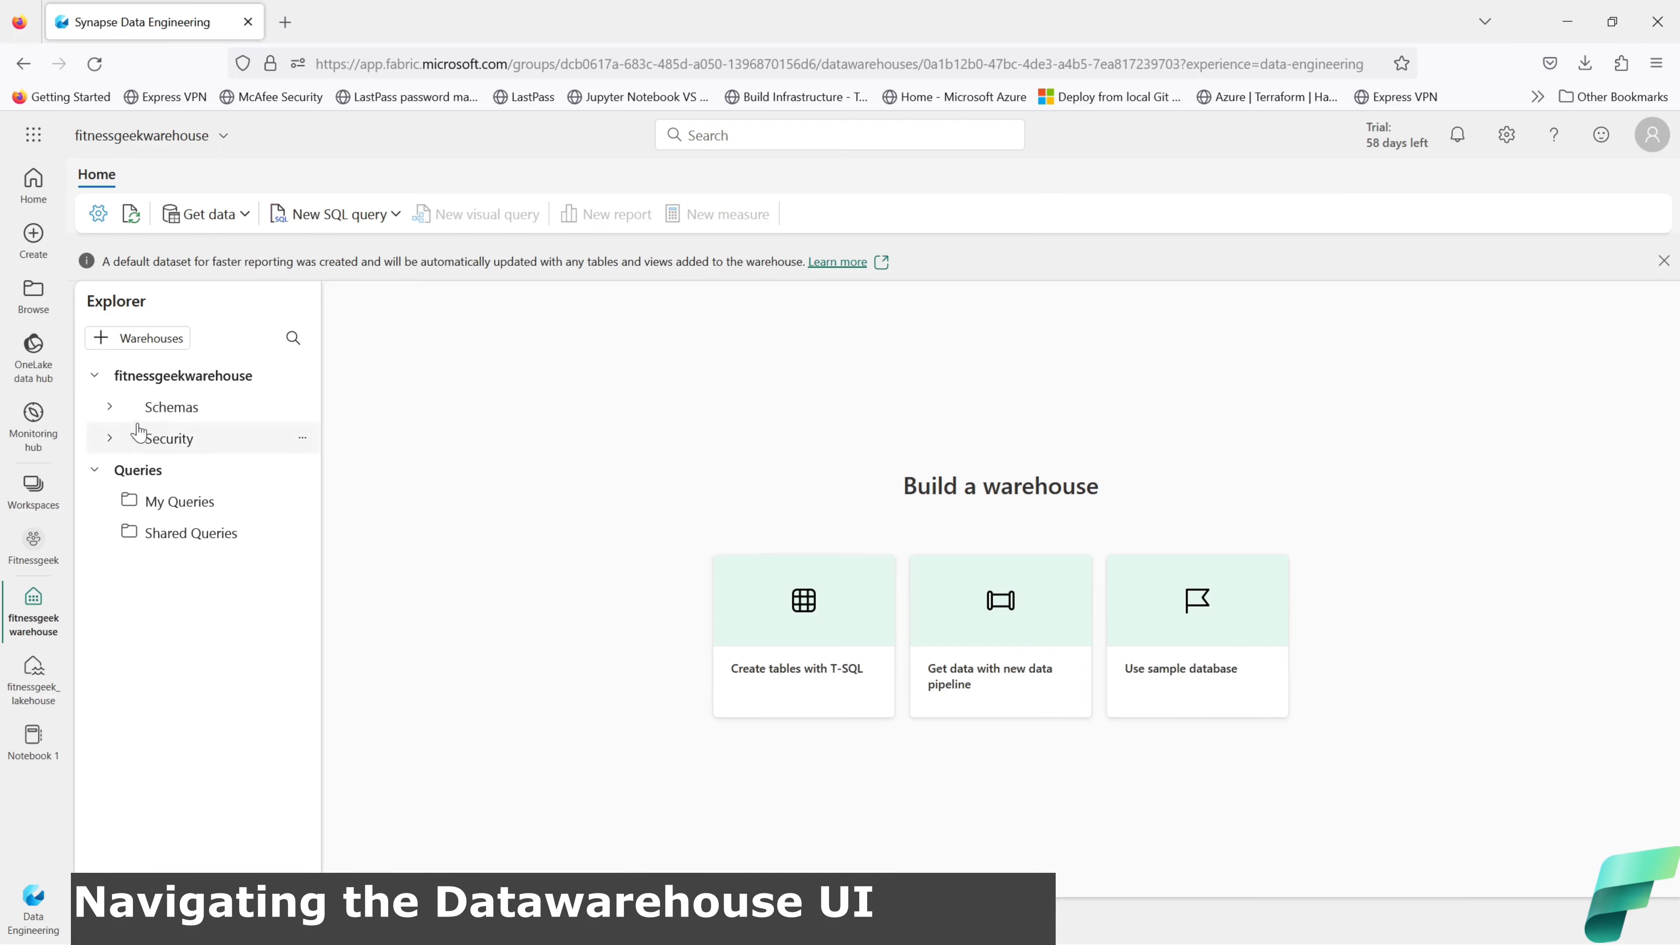
Step: Expand Schemas and Security in Explorer, then review the warehouse's Settings About details
left_click(109, 410)
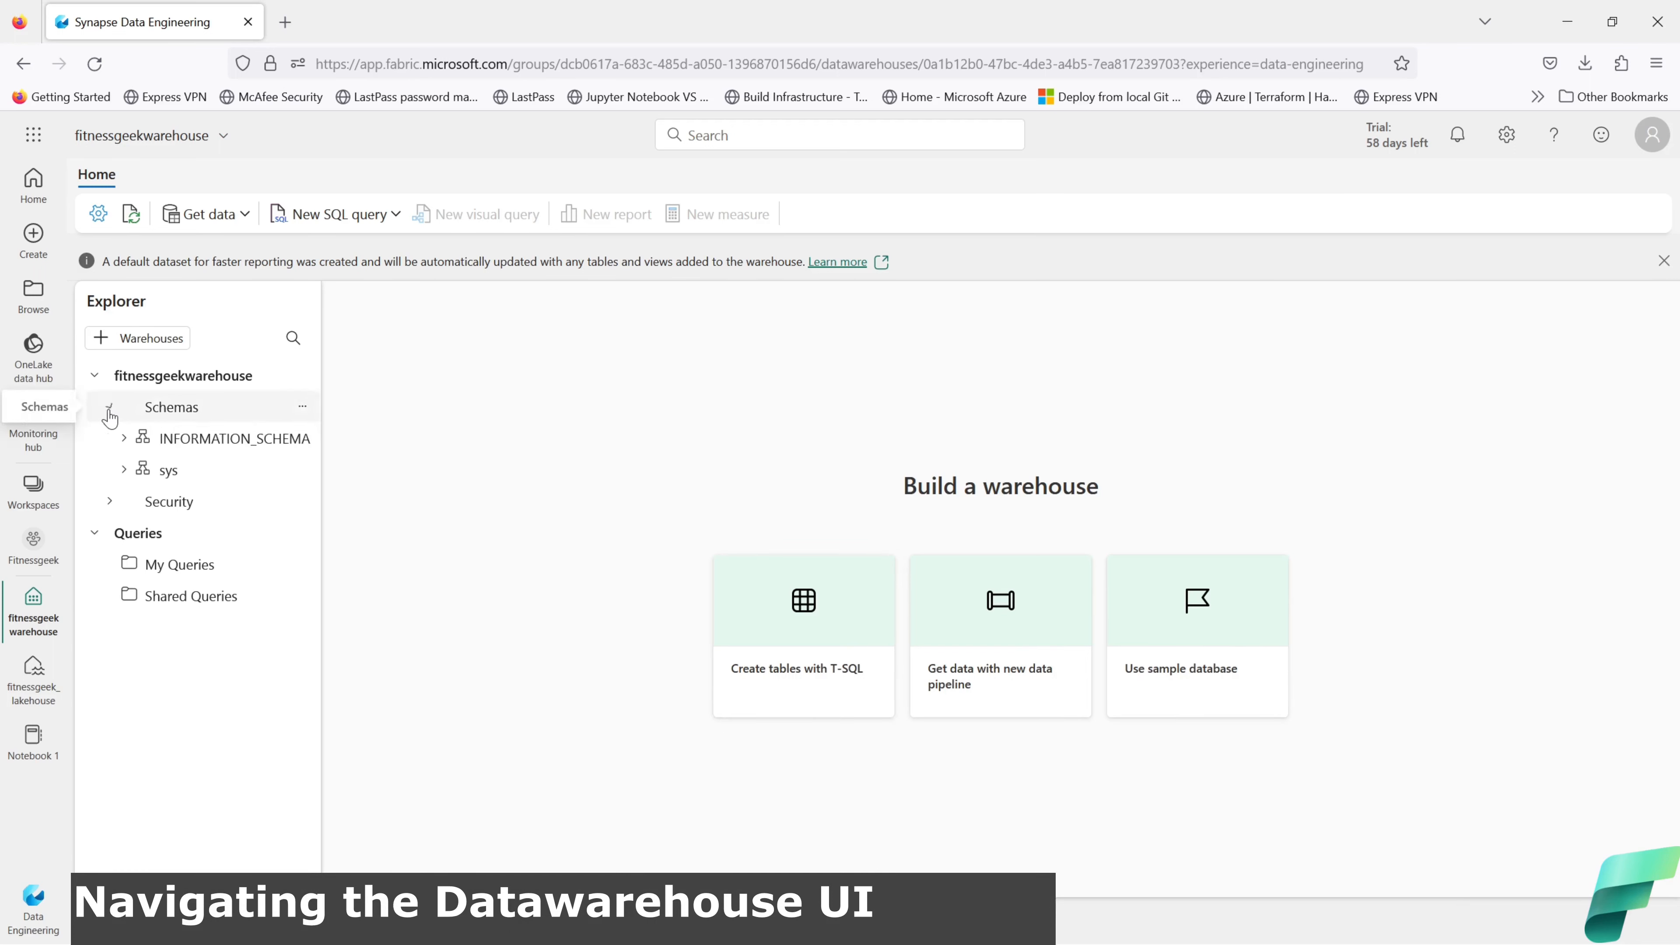
left_click(111, 503)
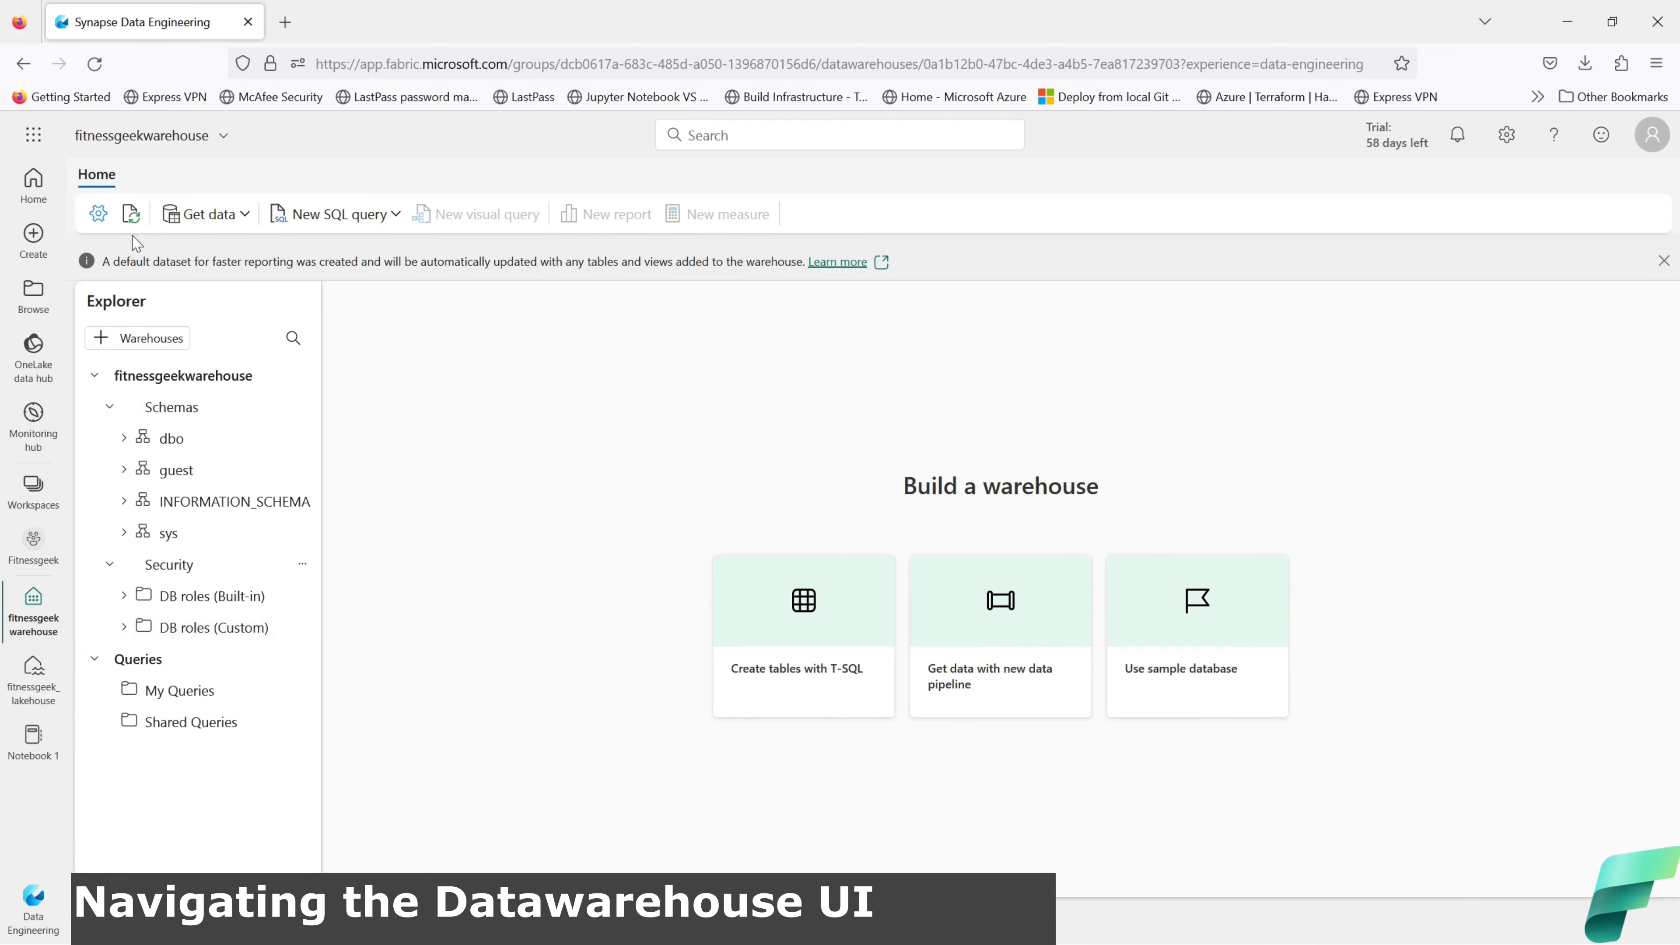
left_click(99, 214)
left_click(98, 216)
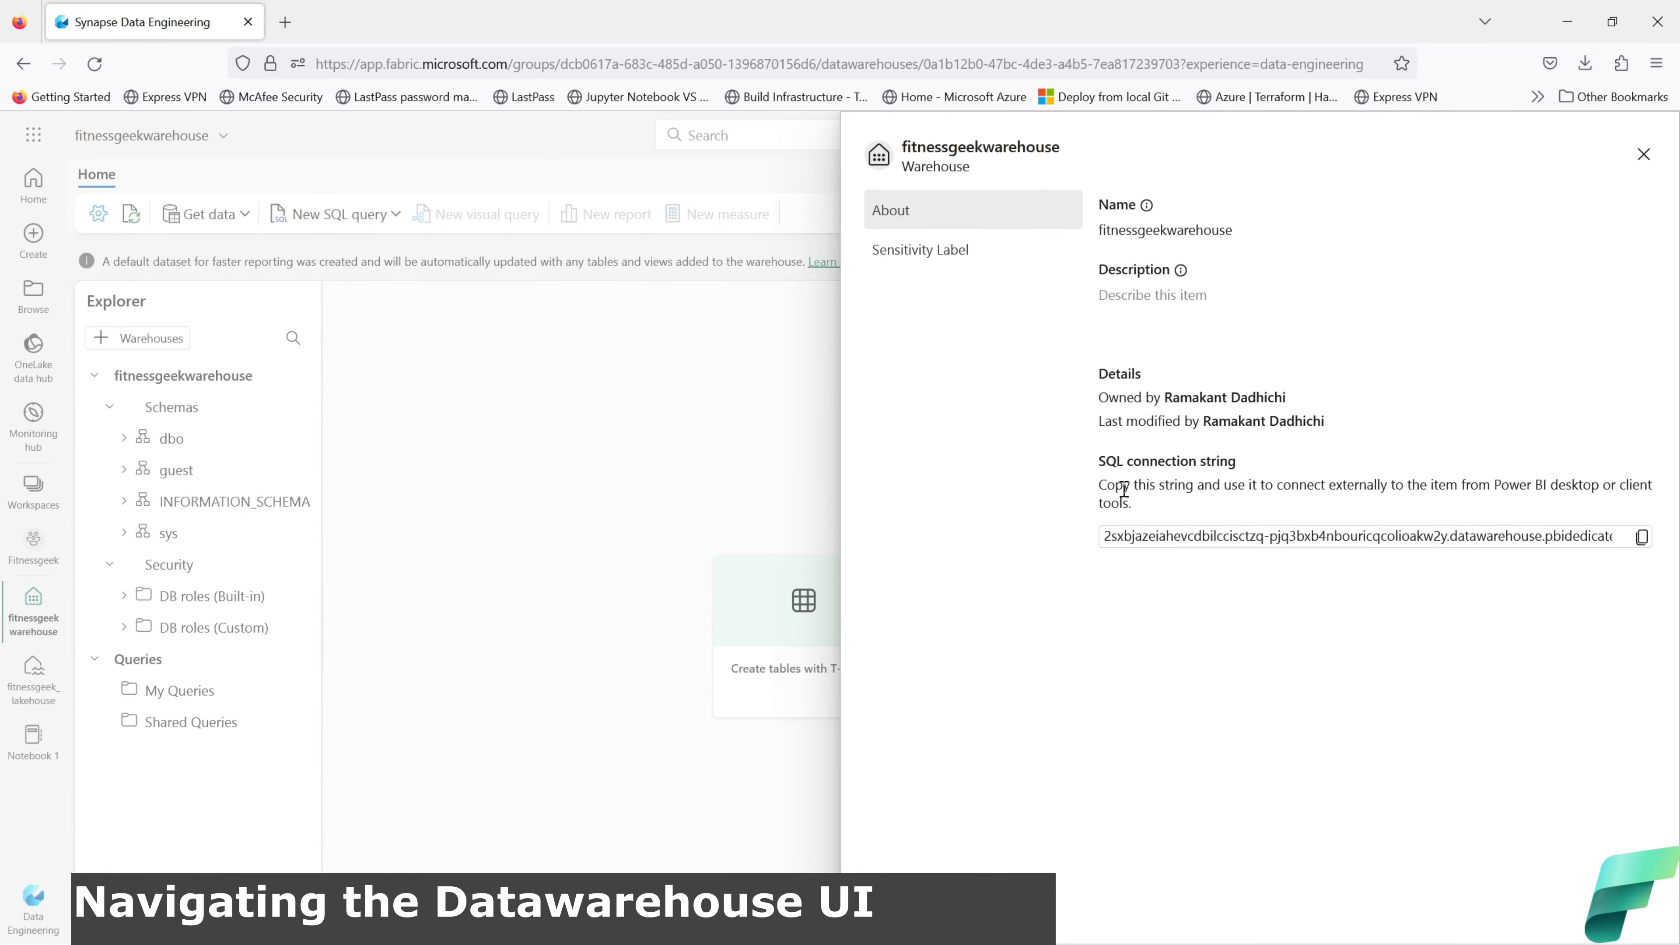
left_click_drag(1135, 504, 1097, 499)
left_click(1095, 570)
left_click(1644, 155)
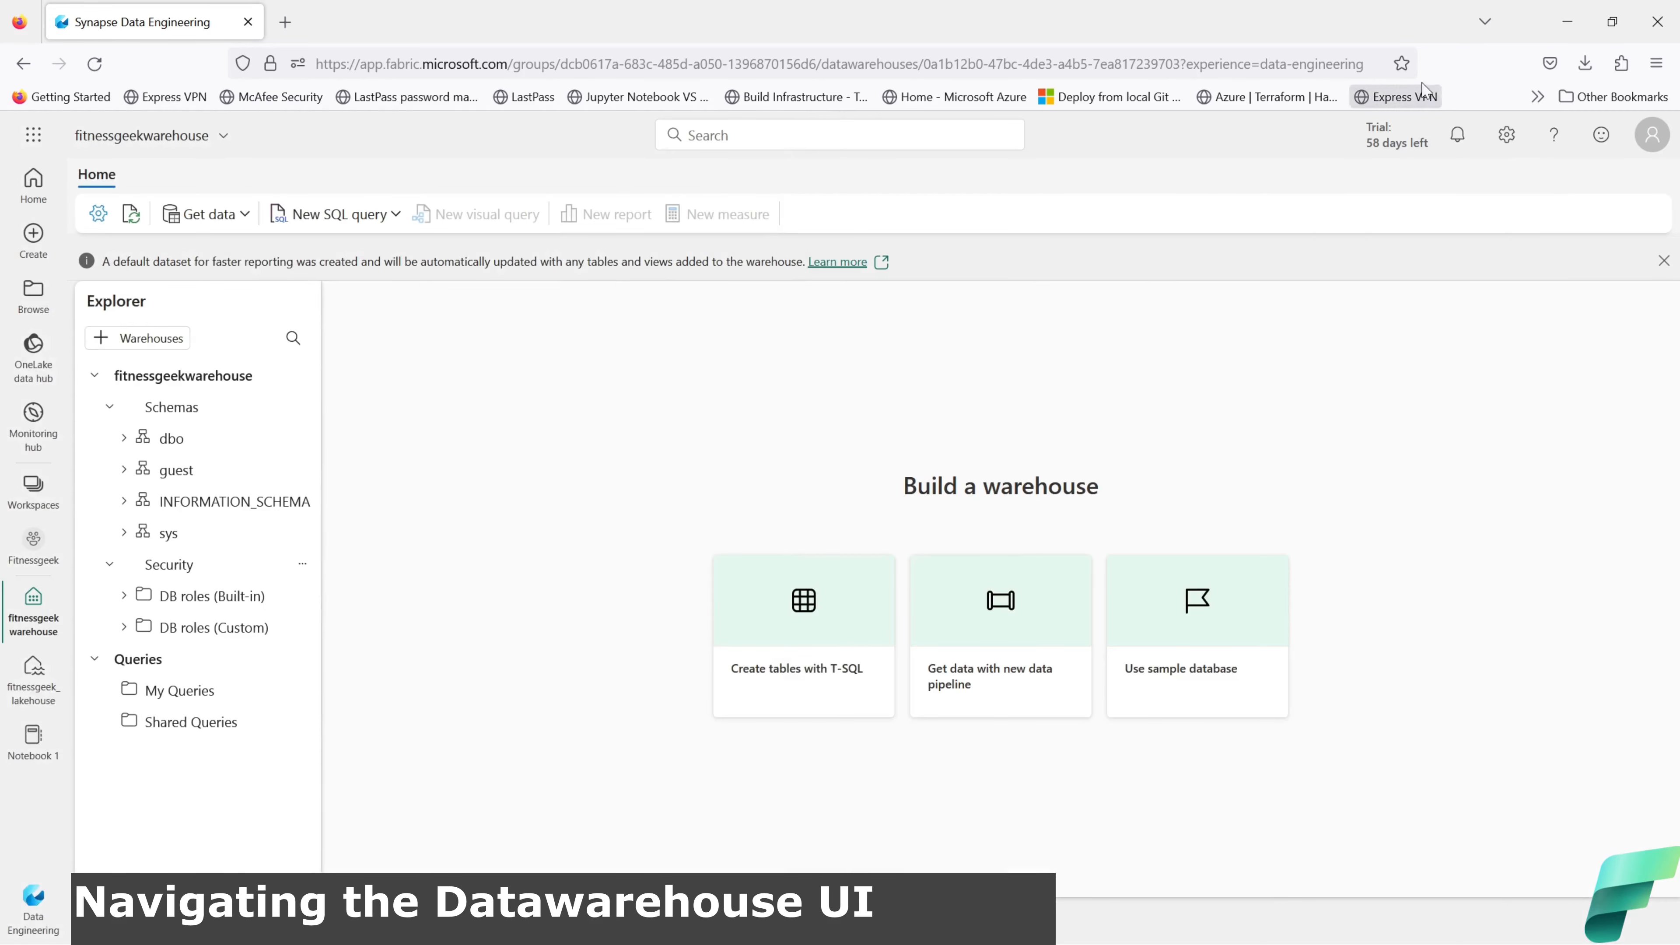
Step: Check the Get data and New SQL query dropdowns, then open the Schemas folder's options
left_click(245, 219)
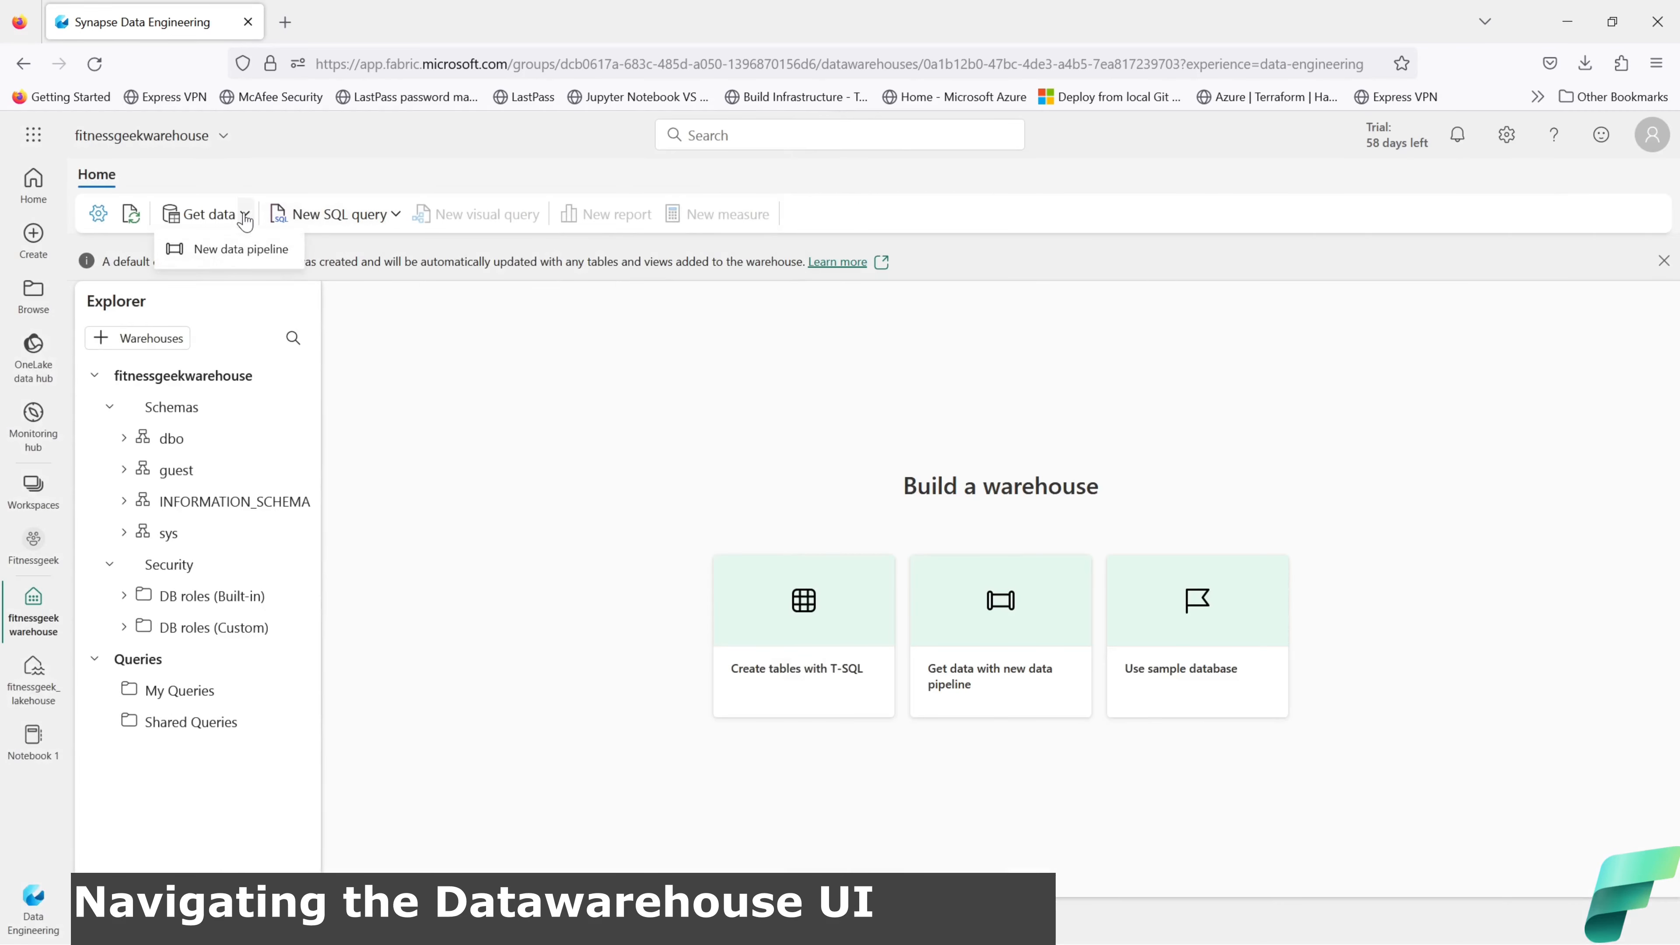
left_click(245, 218)
left_click(395, 214)
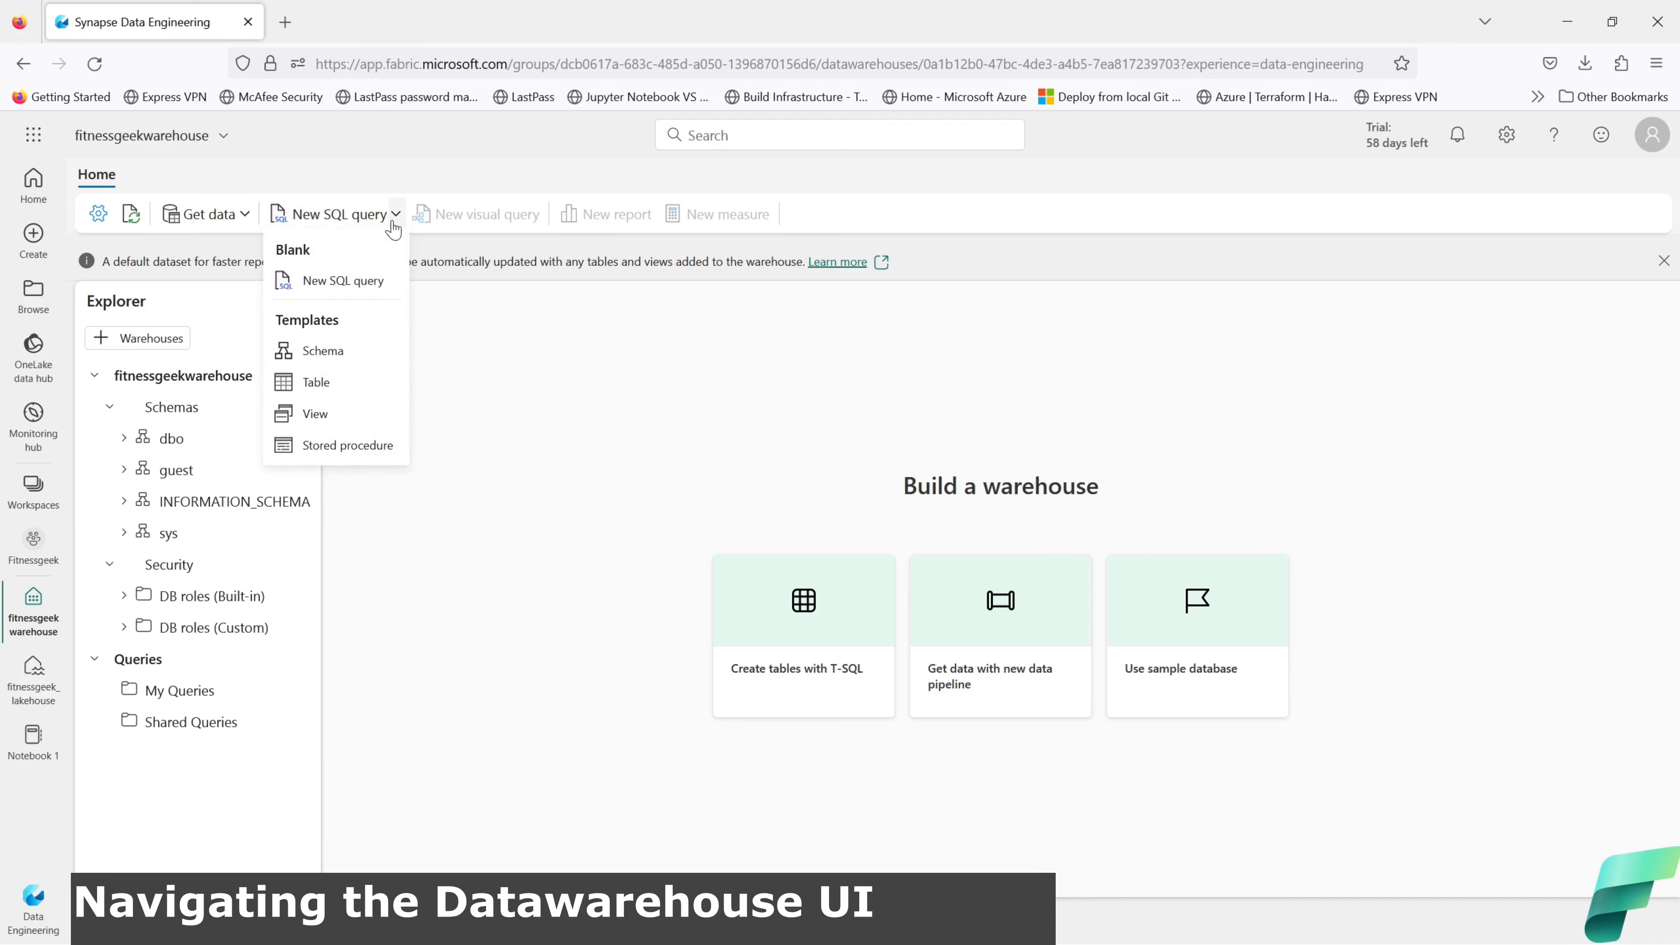
left_click(394, 219)
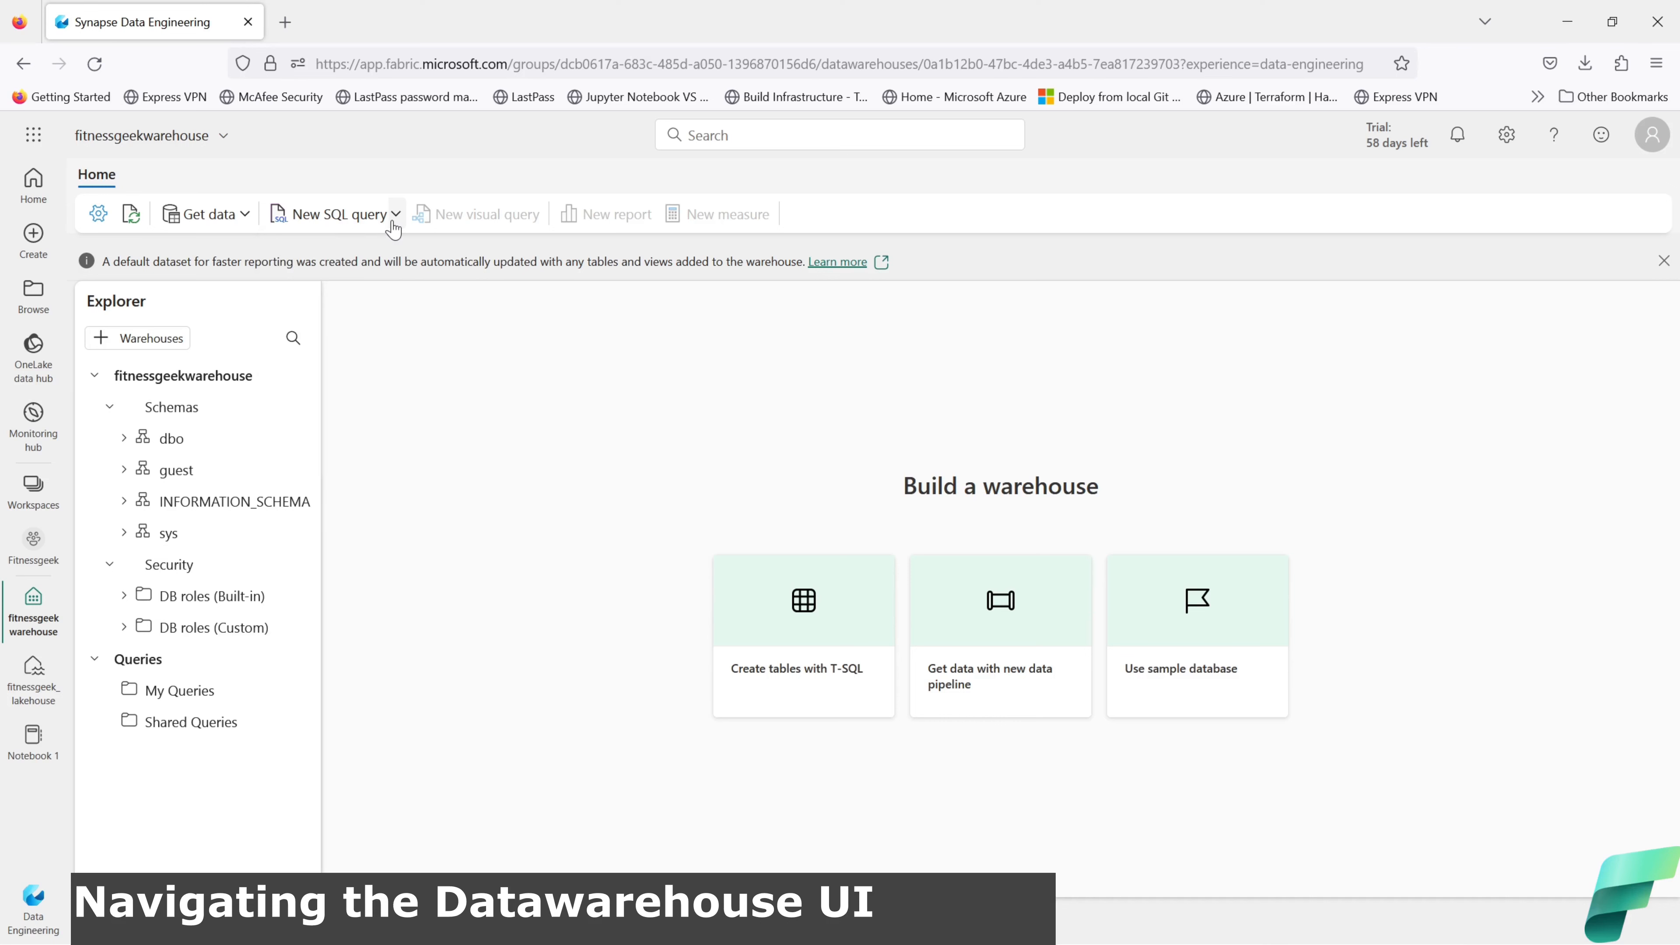
left_click(301, 413)
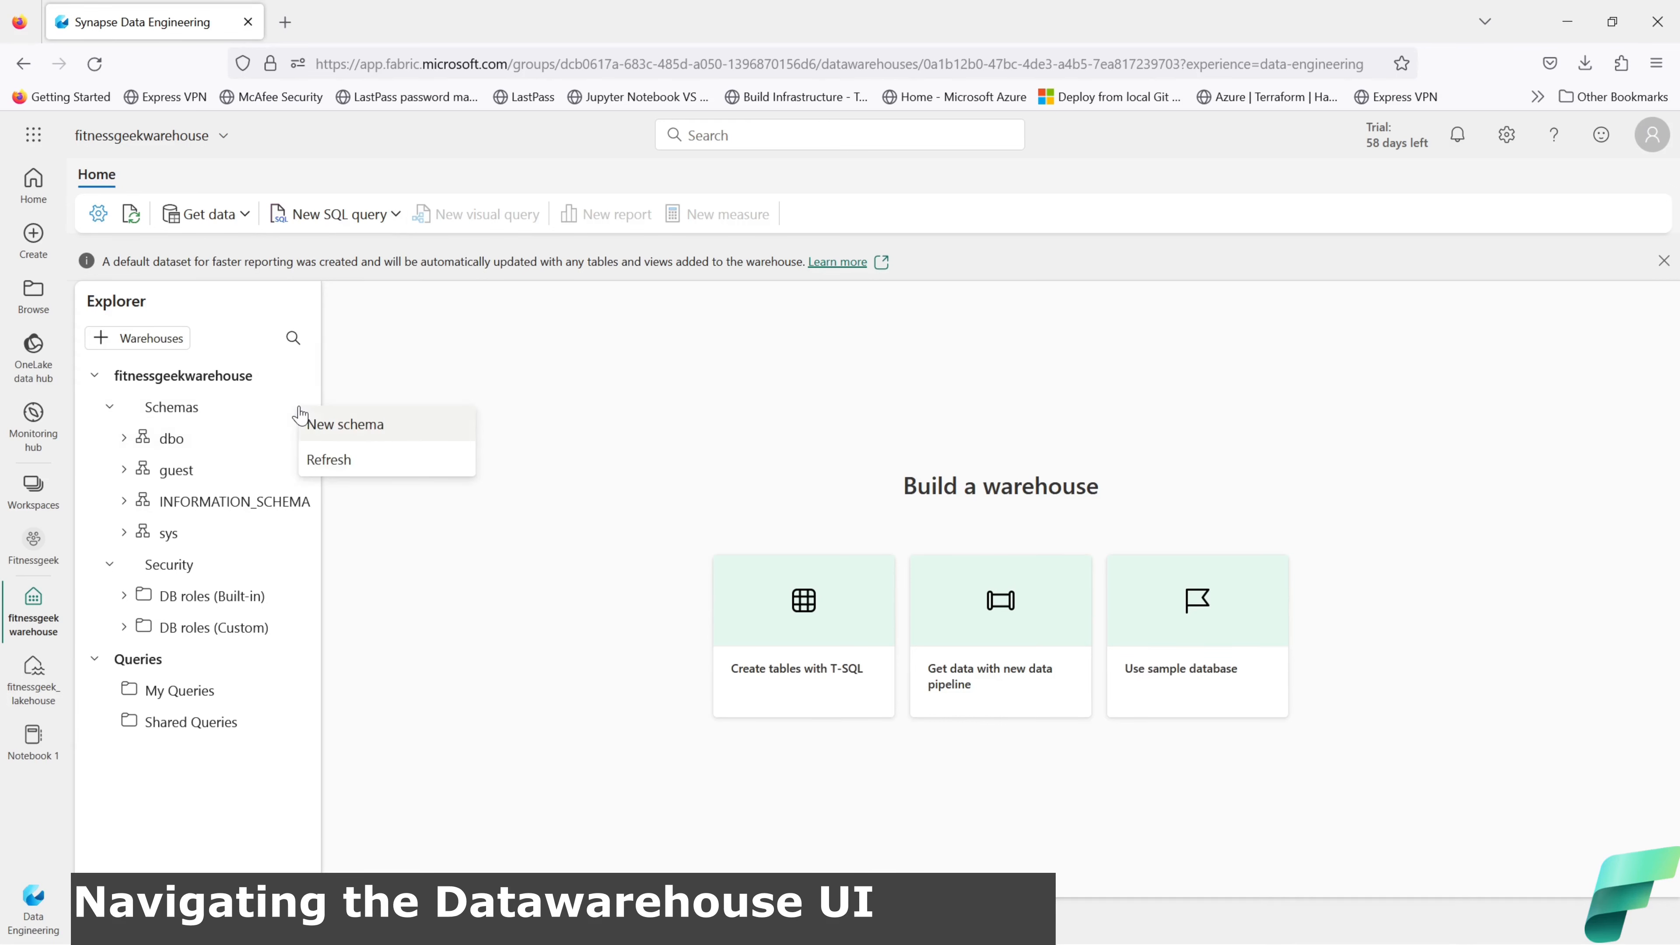
Step: Run a CREATE SCHEMA script that names the new schema product
left_click(348, 433)
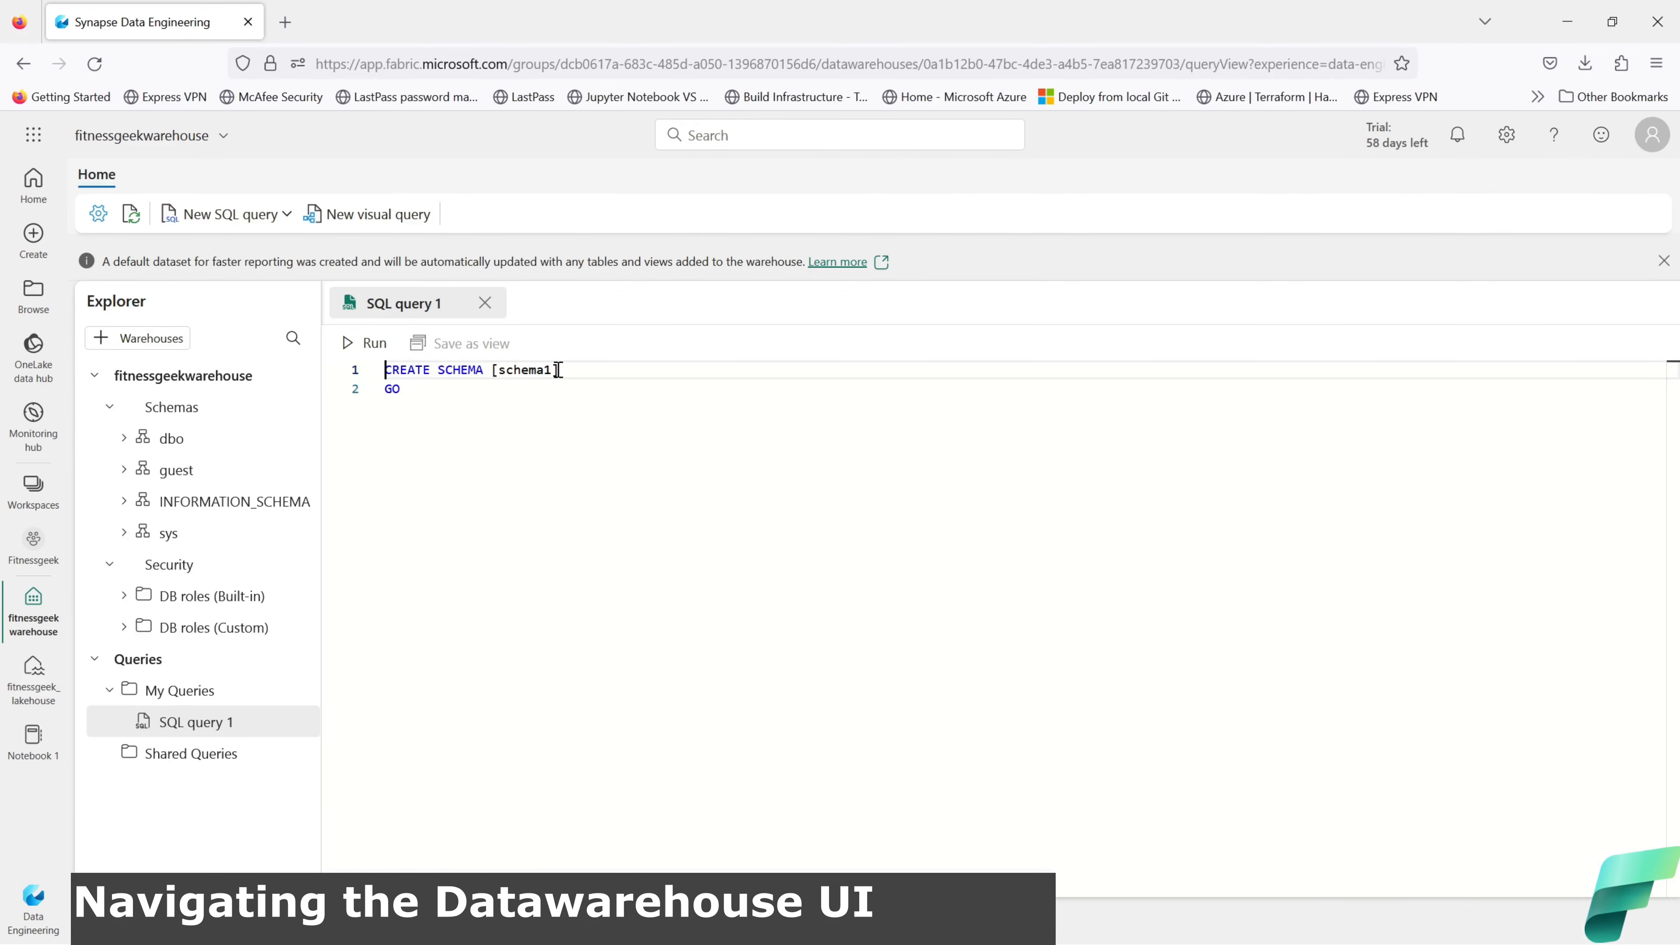
left_click_drag(554, 371, 498, 371)
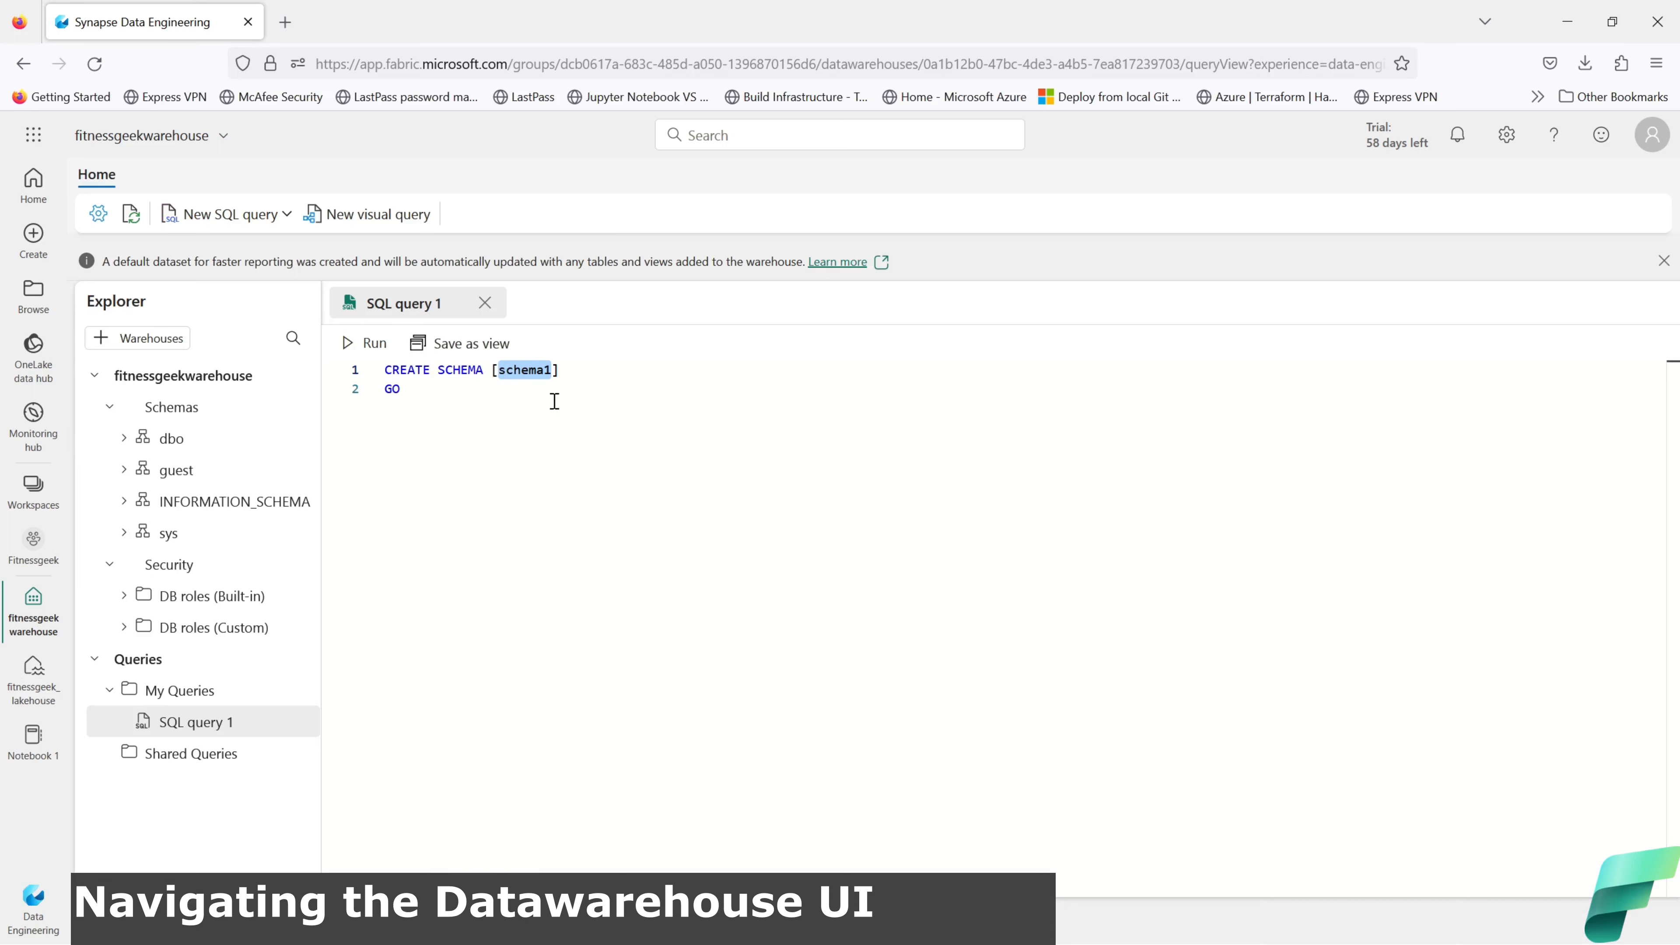
type("prd")
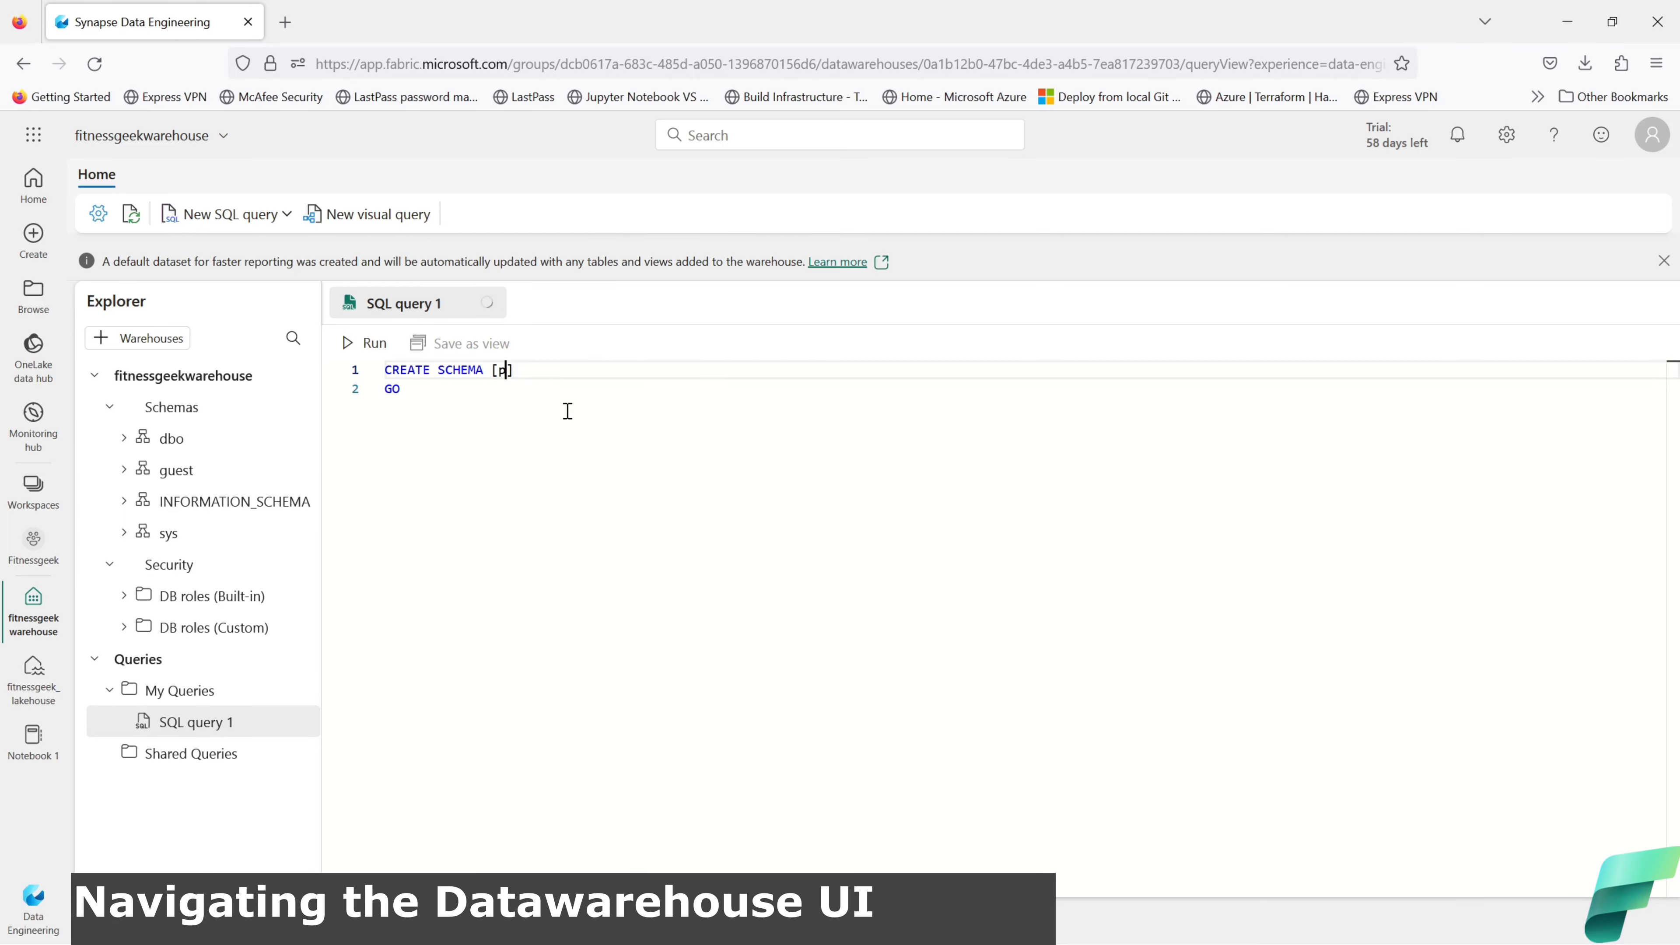
key("BackSpace")
type("oduct")
left_click(366, 343)
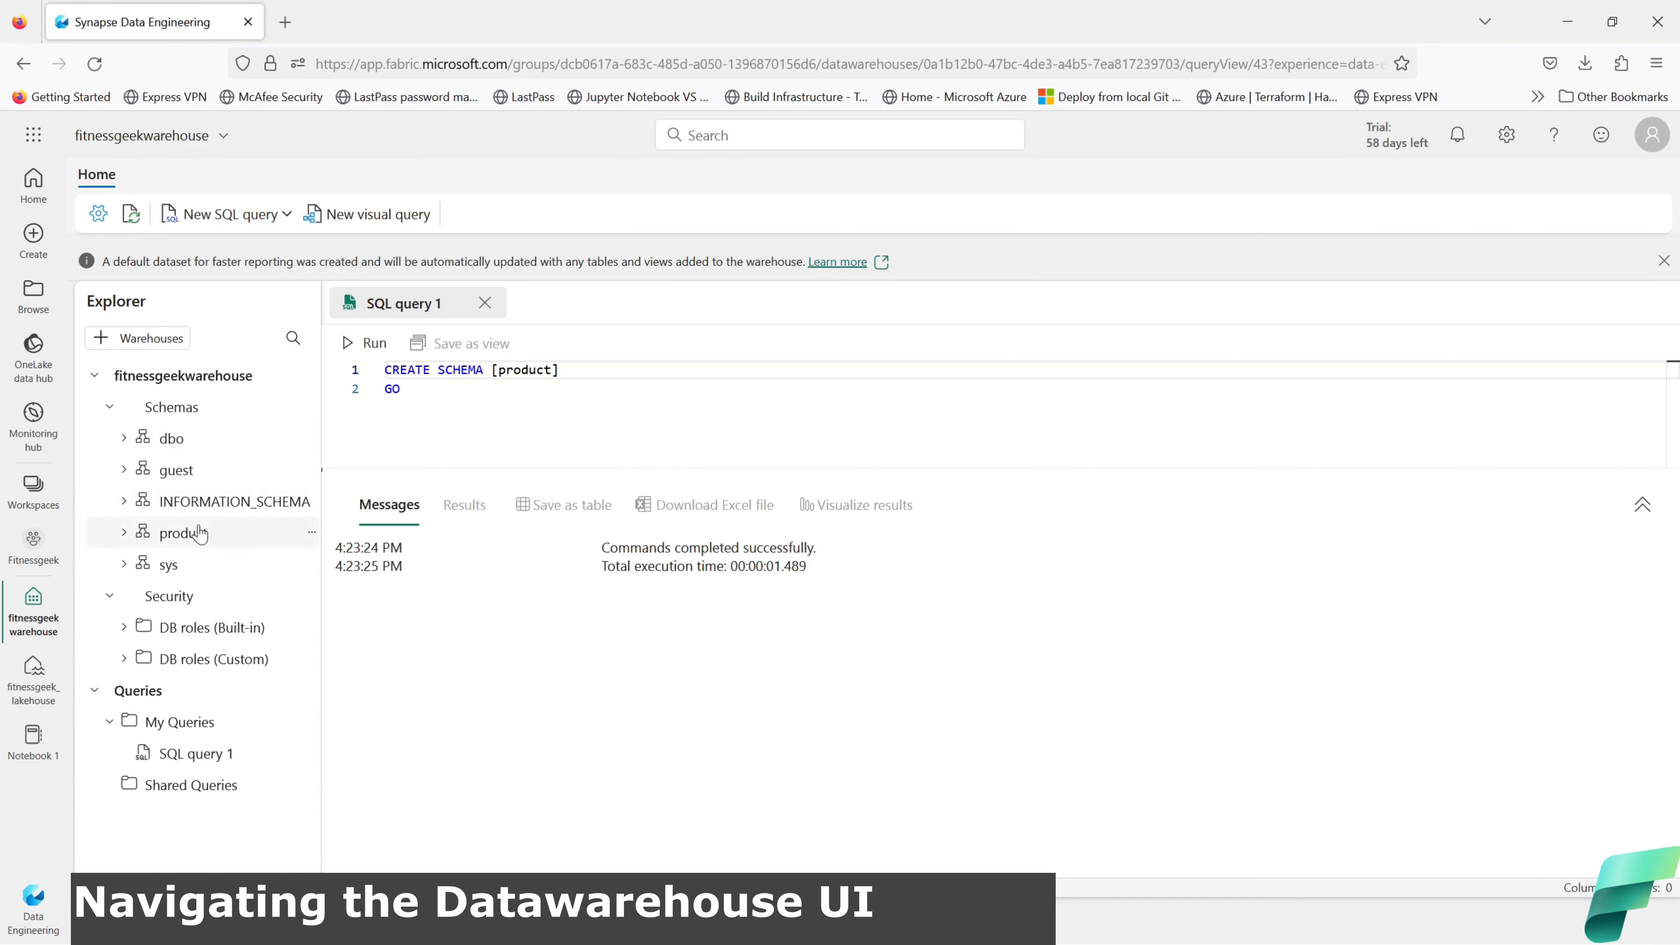
Step: Check the new product schema in Explorer and close SQL query 1
left_click(125, 533)
left_click(125, 534)
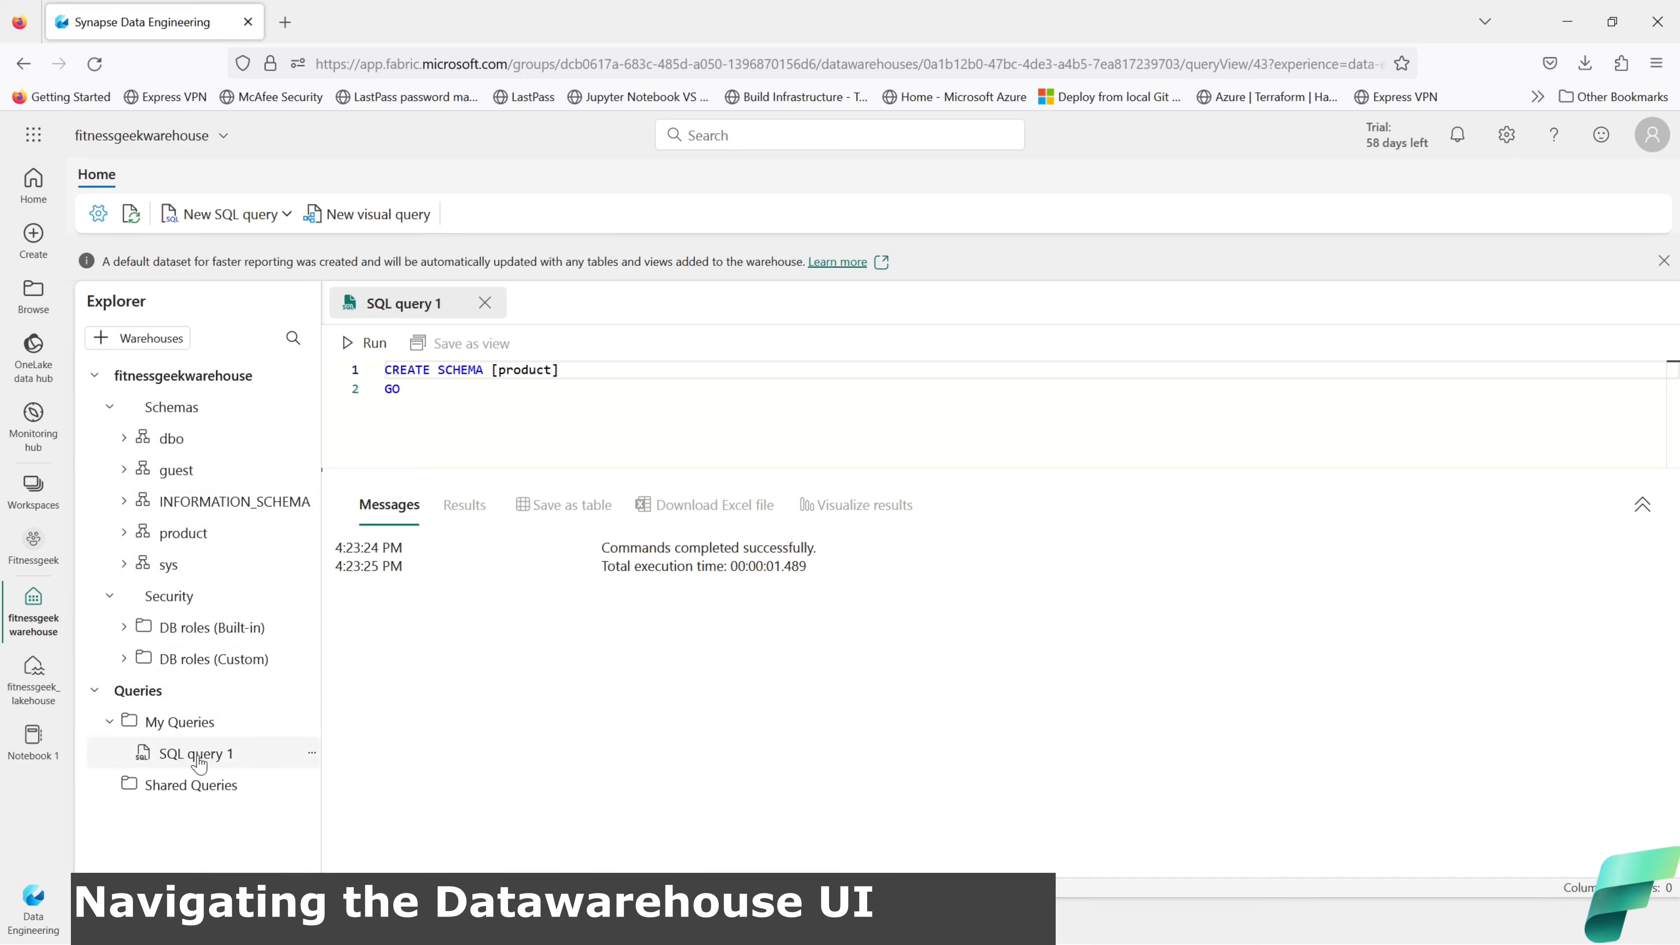
left_click(486, 304)
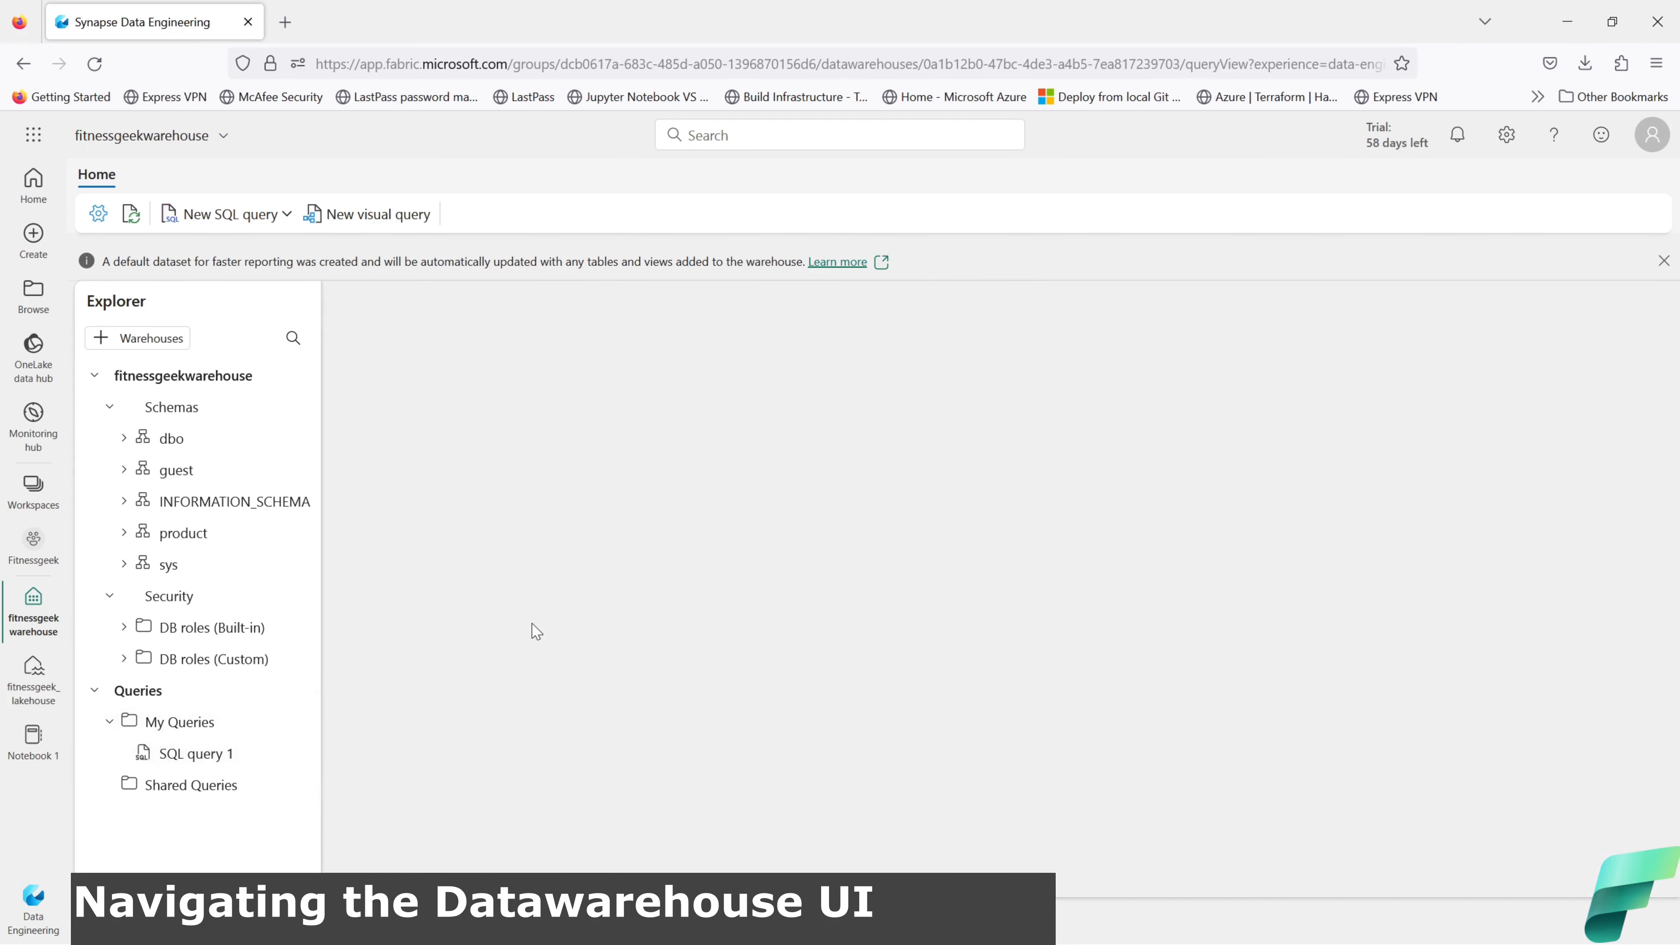
left_click(411, 224)
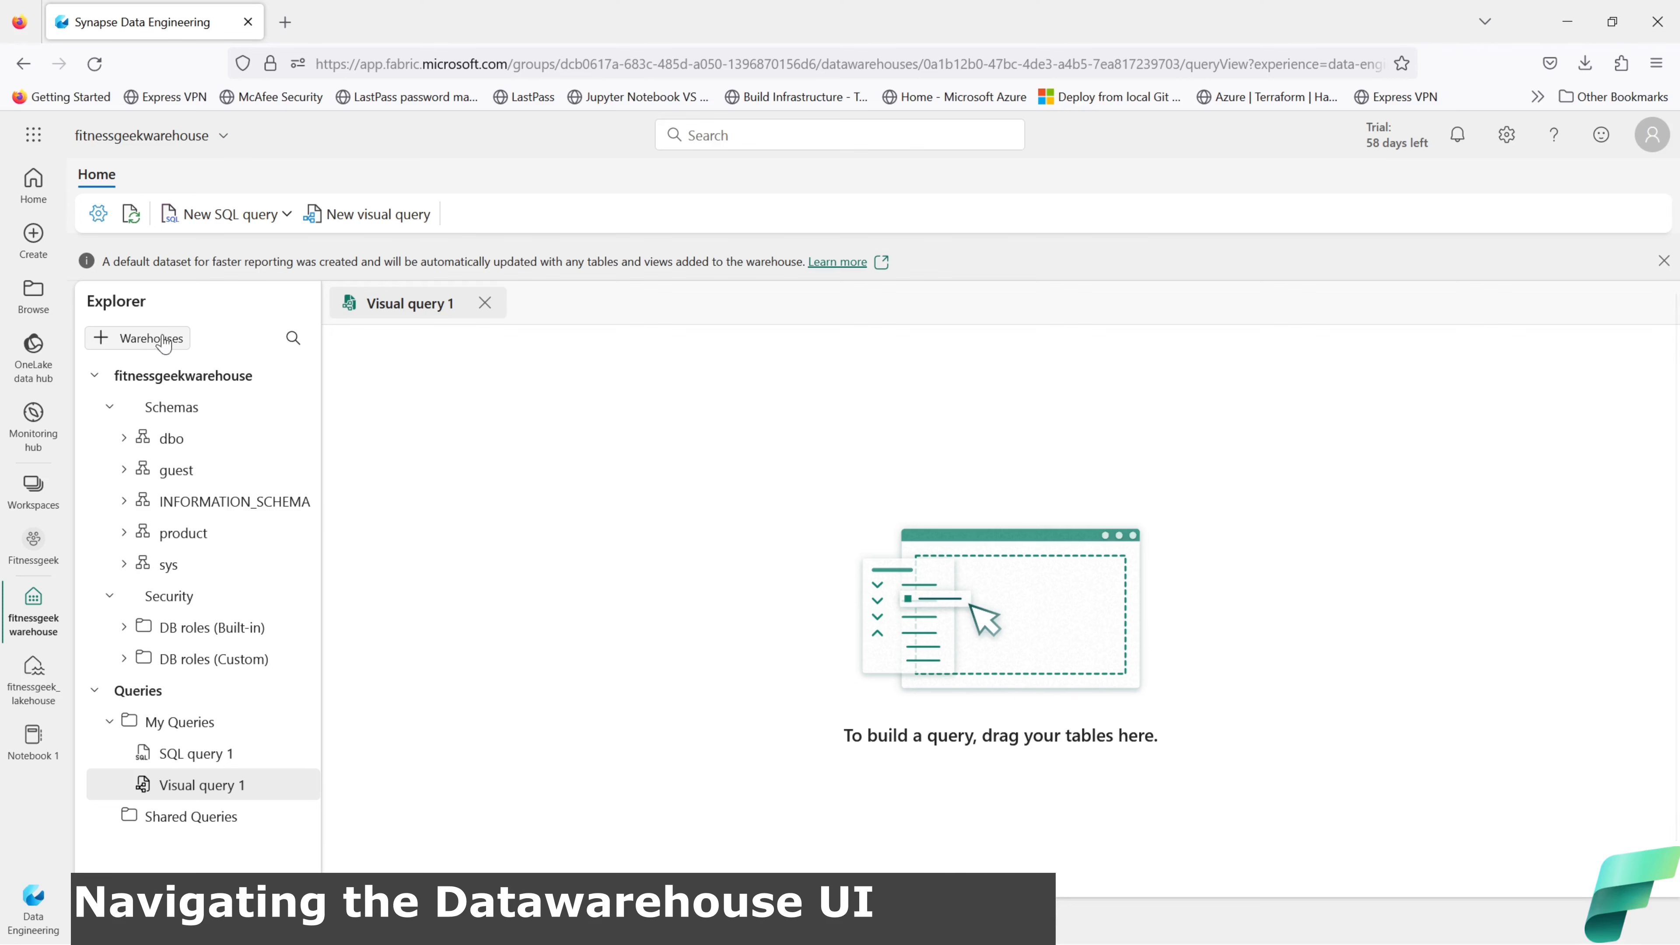
left_click(137, 340)
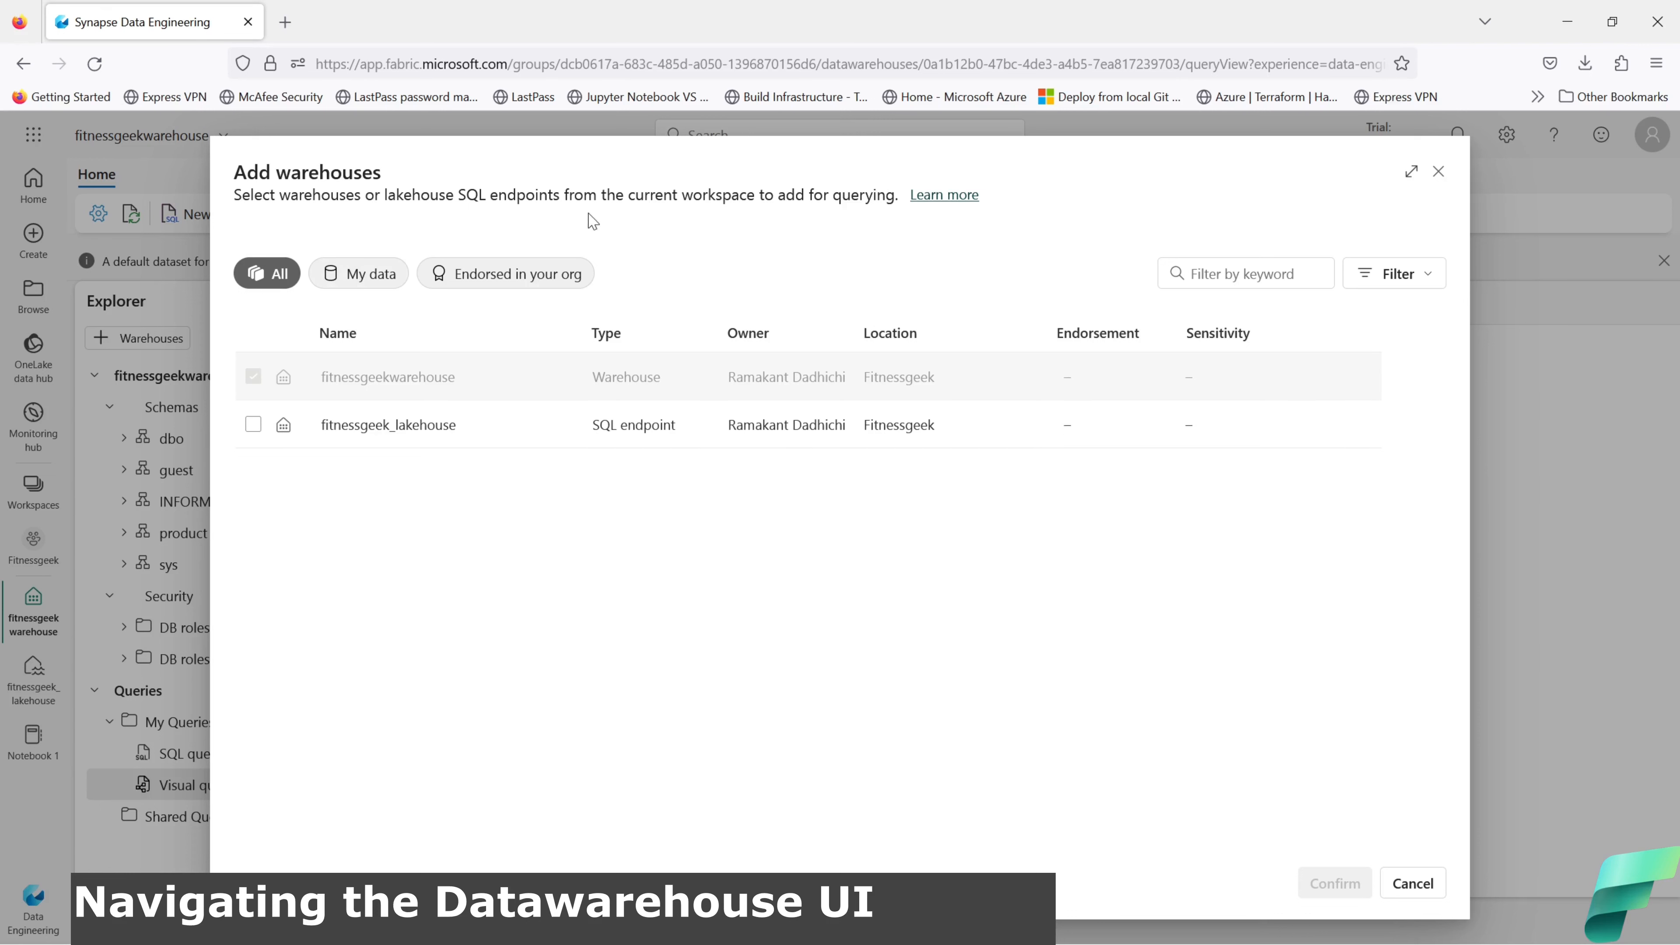
left_click(1439, 173)
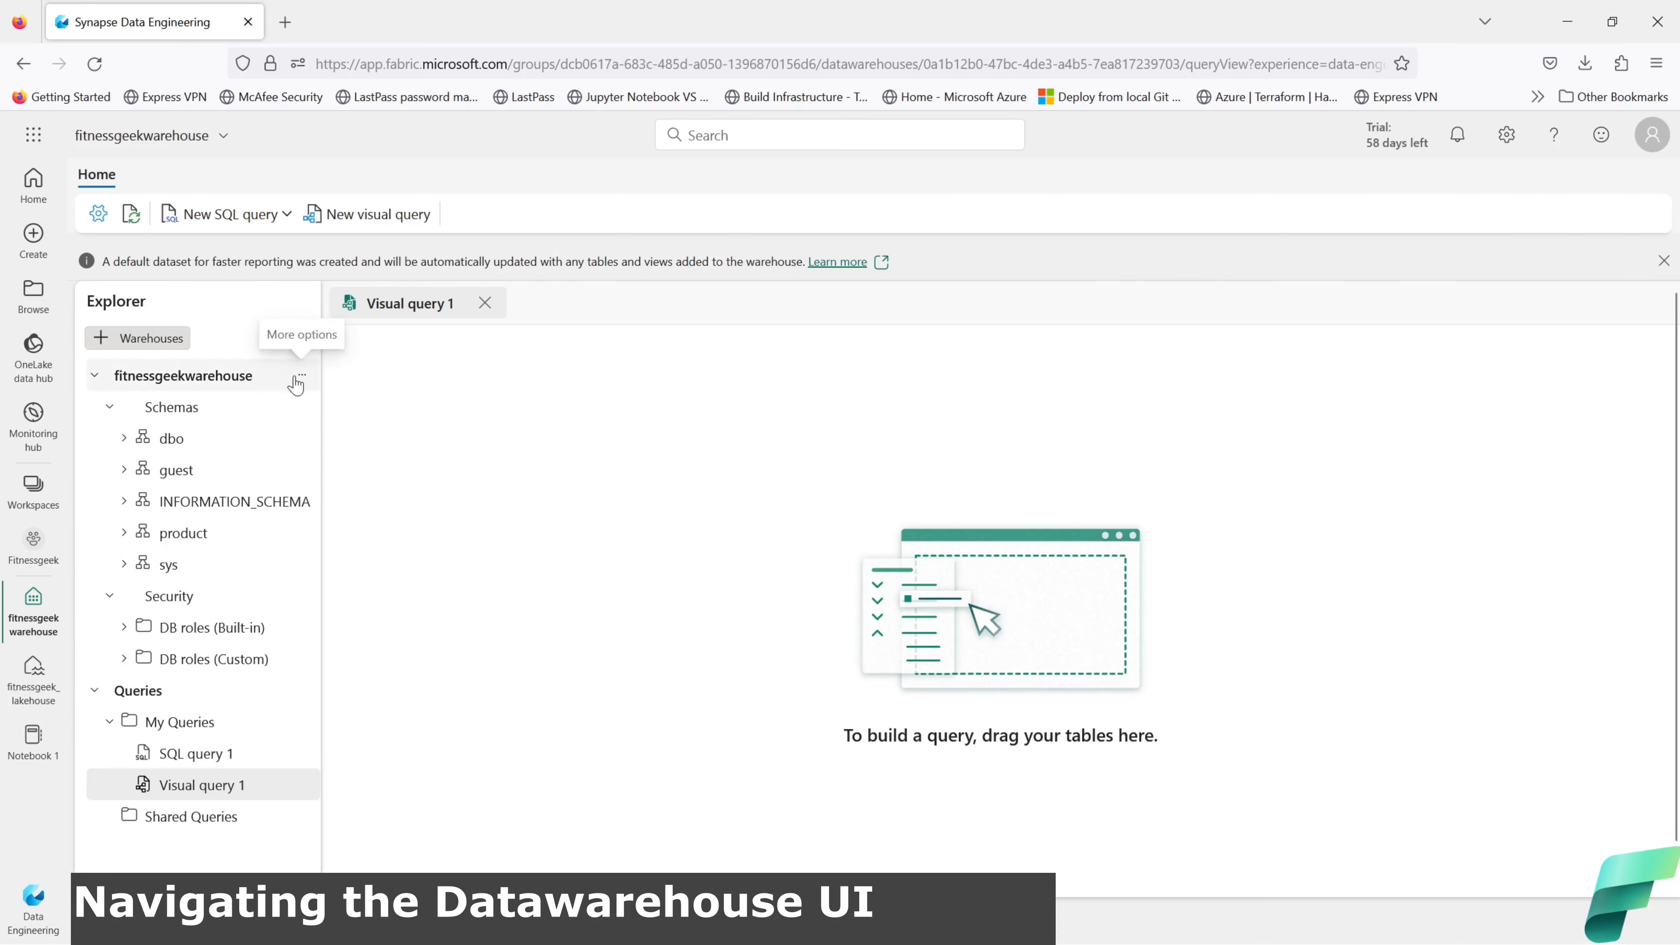
left_click(302, 381)
left_click(319, 400)
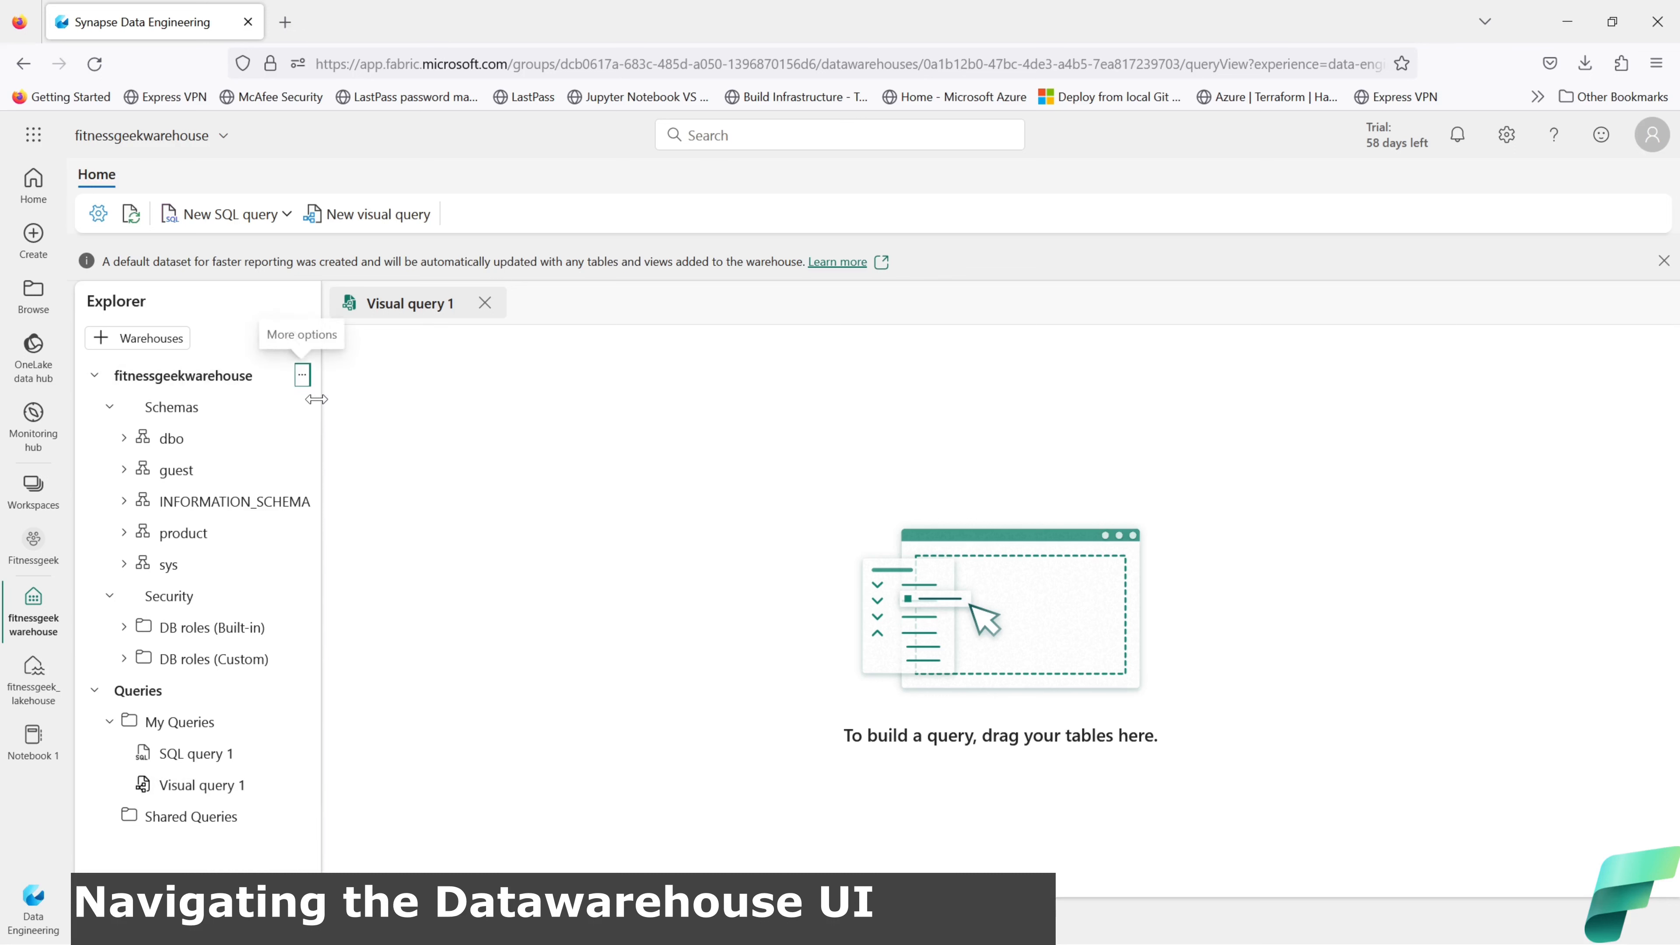
left_click(485, 303)
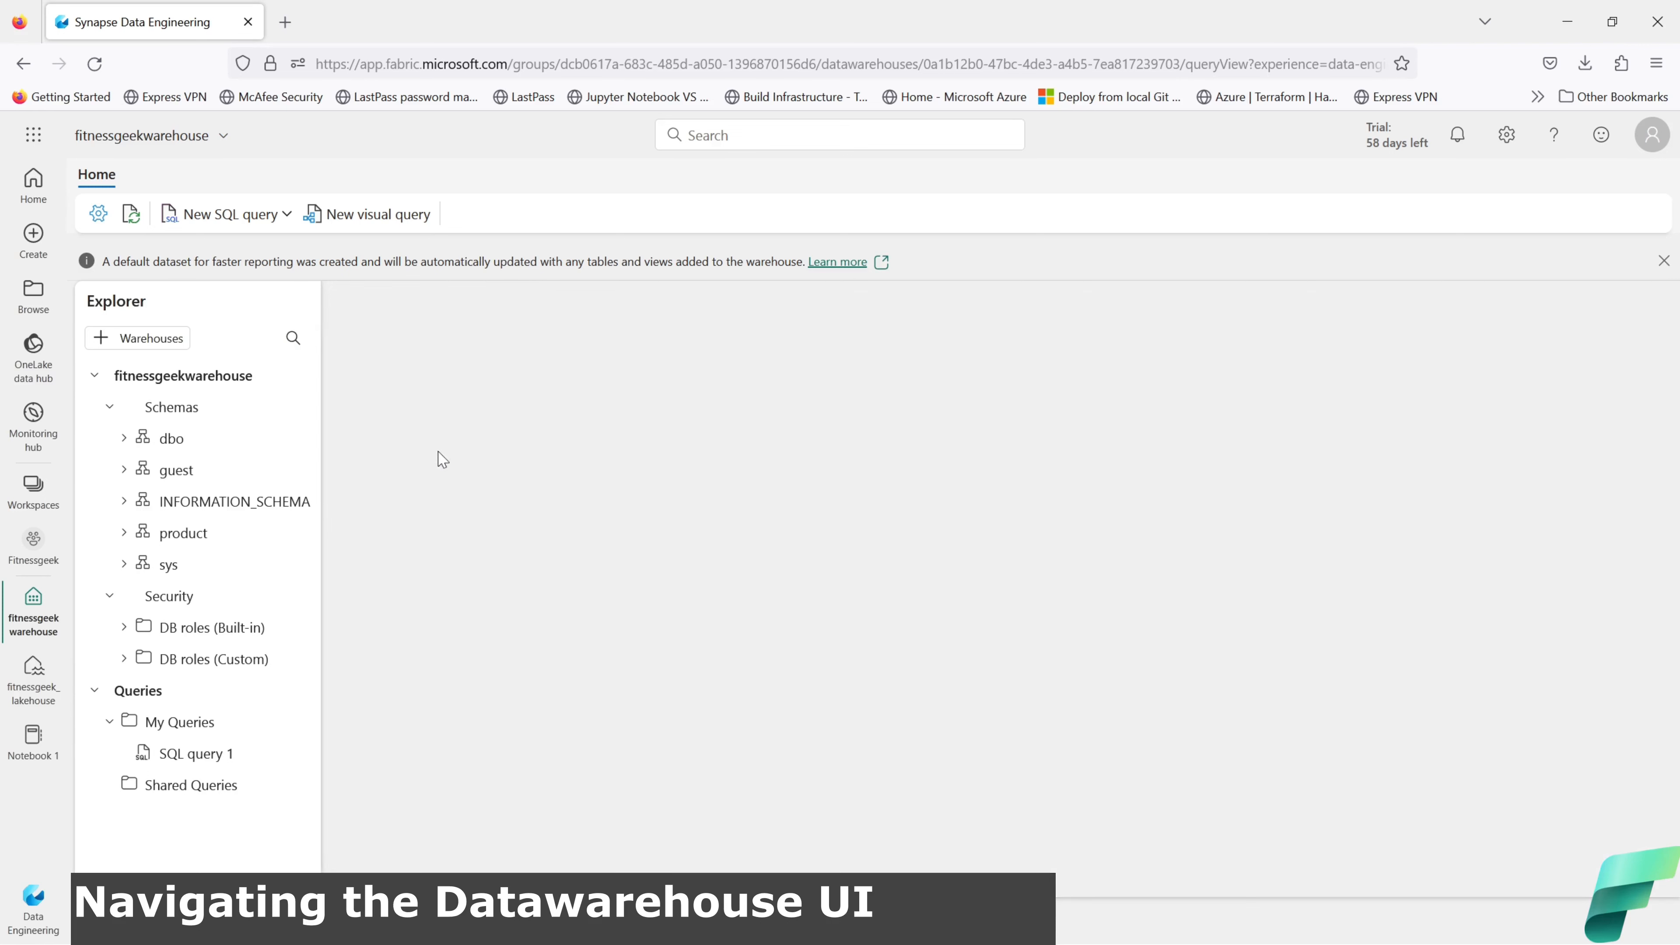
Step: Collapse Security, refresh the warehouse, and preview then close the Table query template
left_click(110, 598)
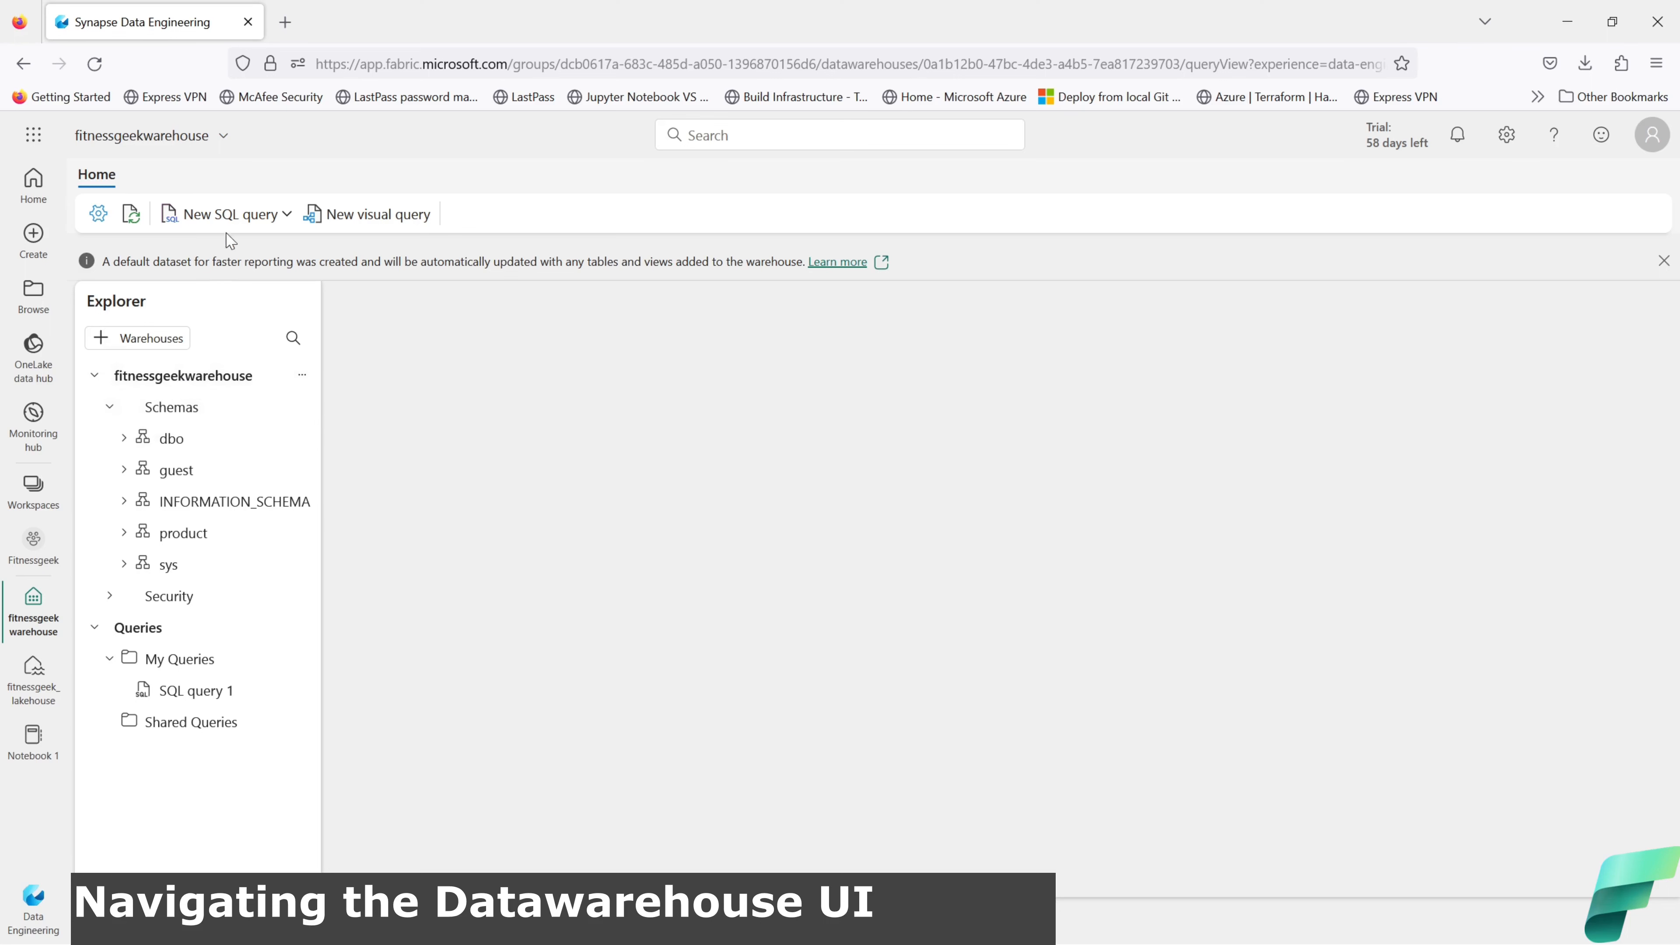
left_click(133, 223)
left_click(287, 216)
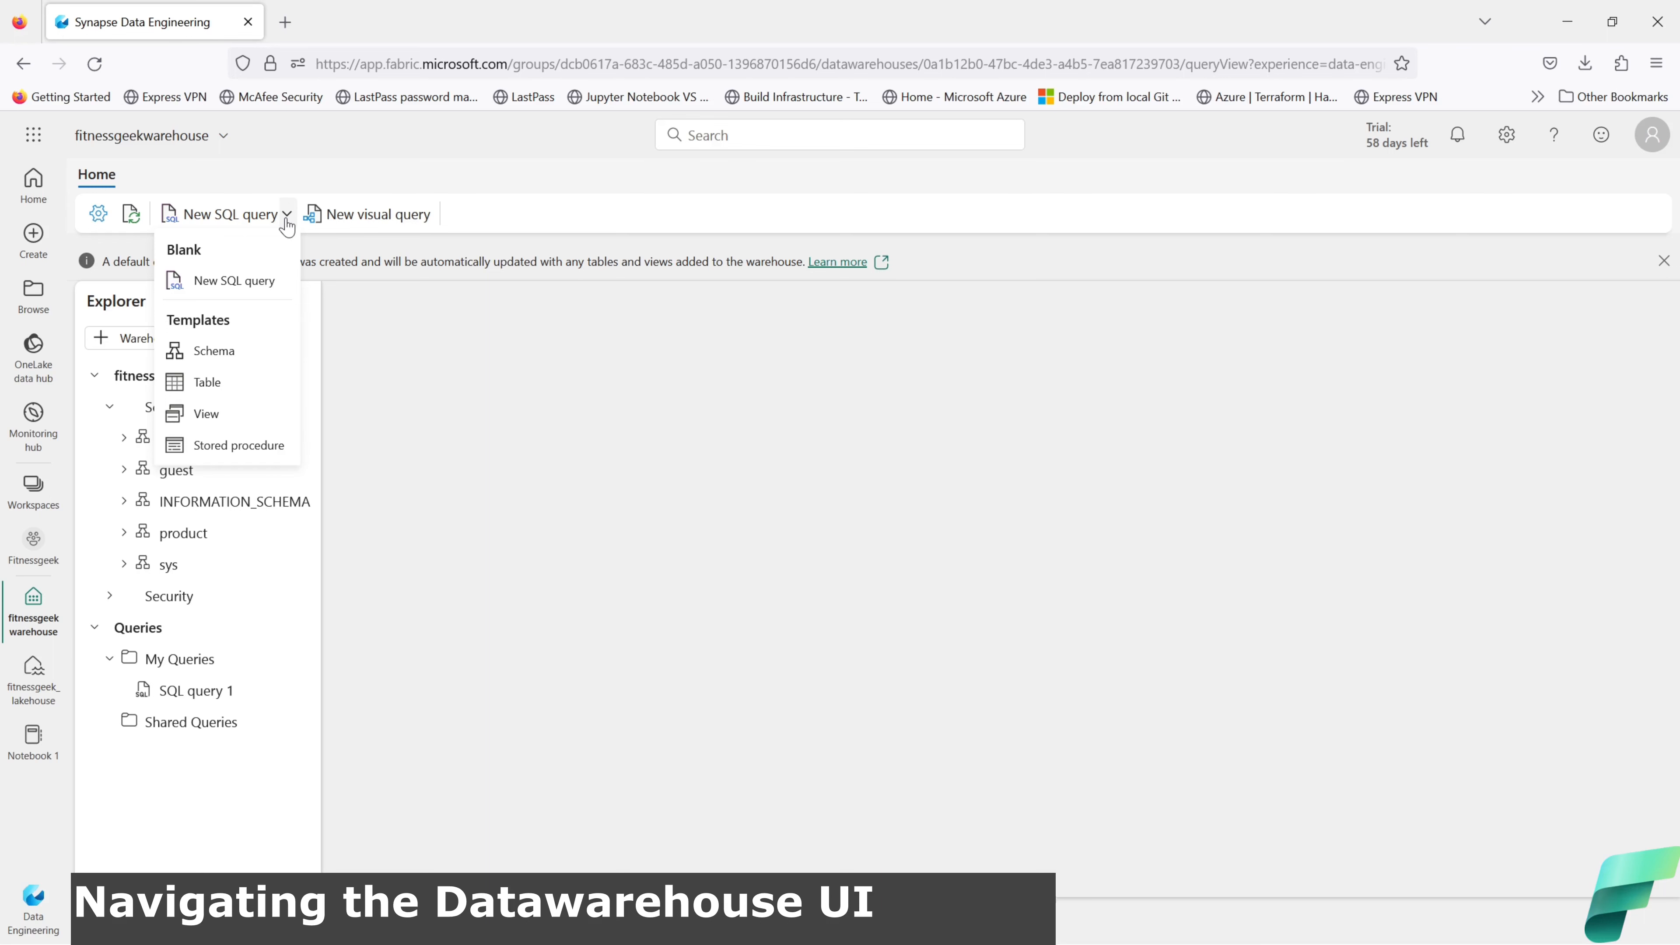
left_click(207, 383)
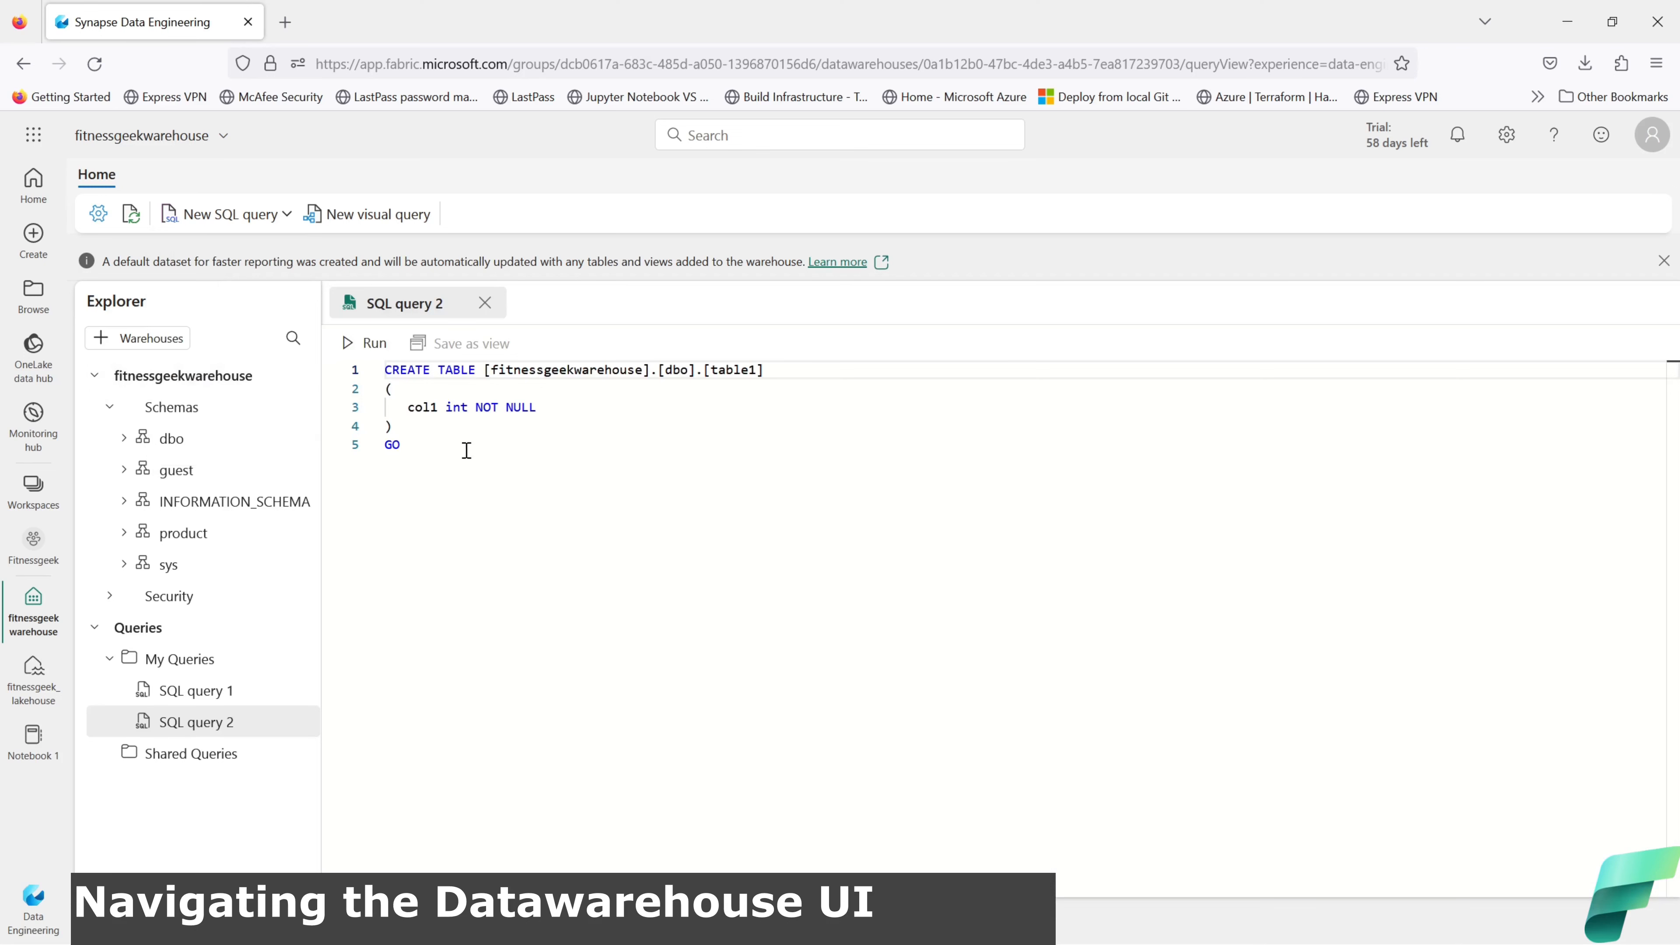
left_click(484, 303)
Step: Preview the View and Stored procedure query templates, closing each query tab afterwards
left_click(286, 213)
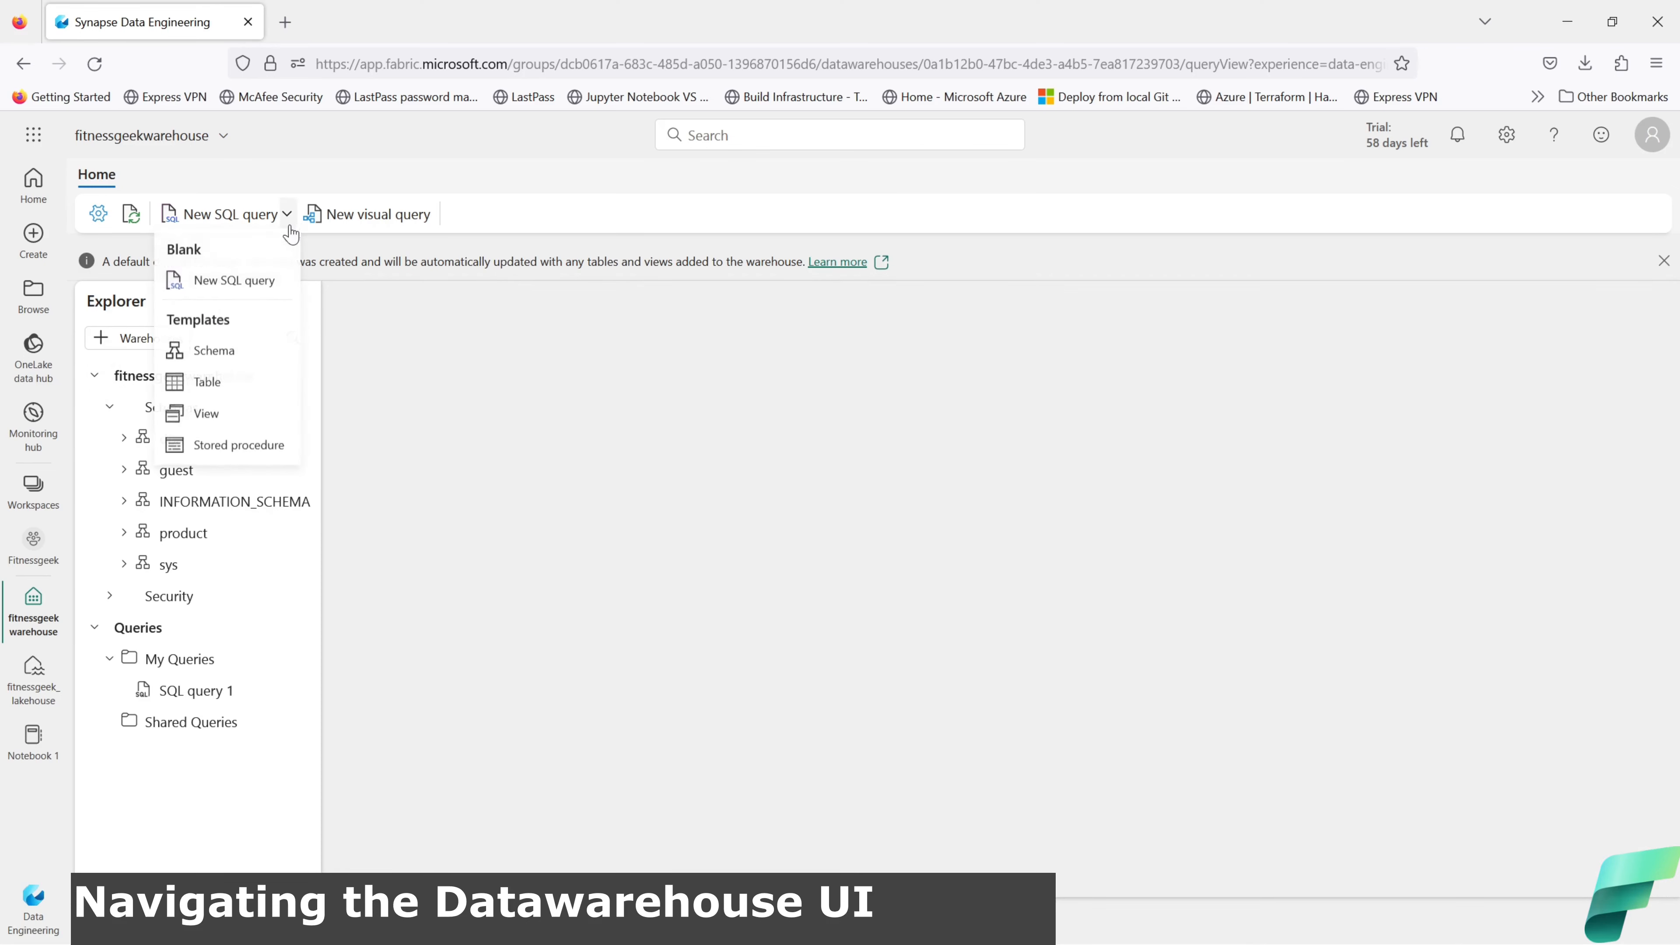
left_click(231, 435)
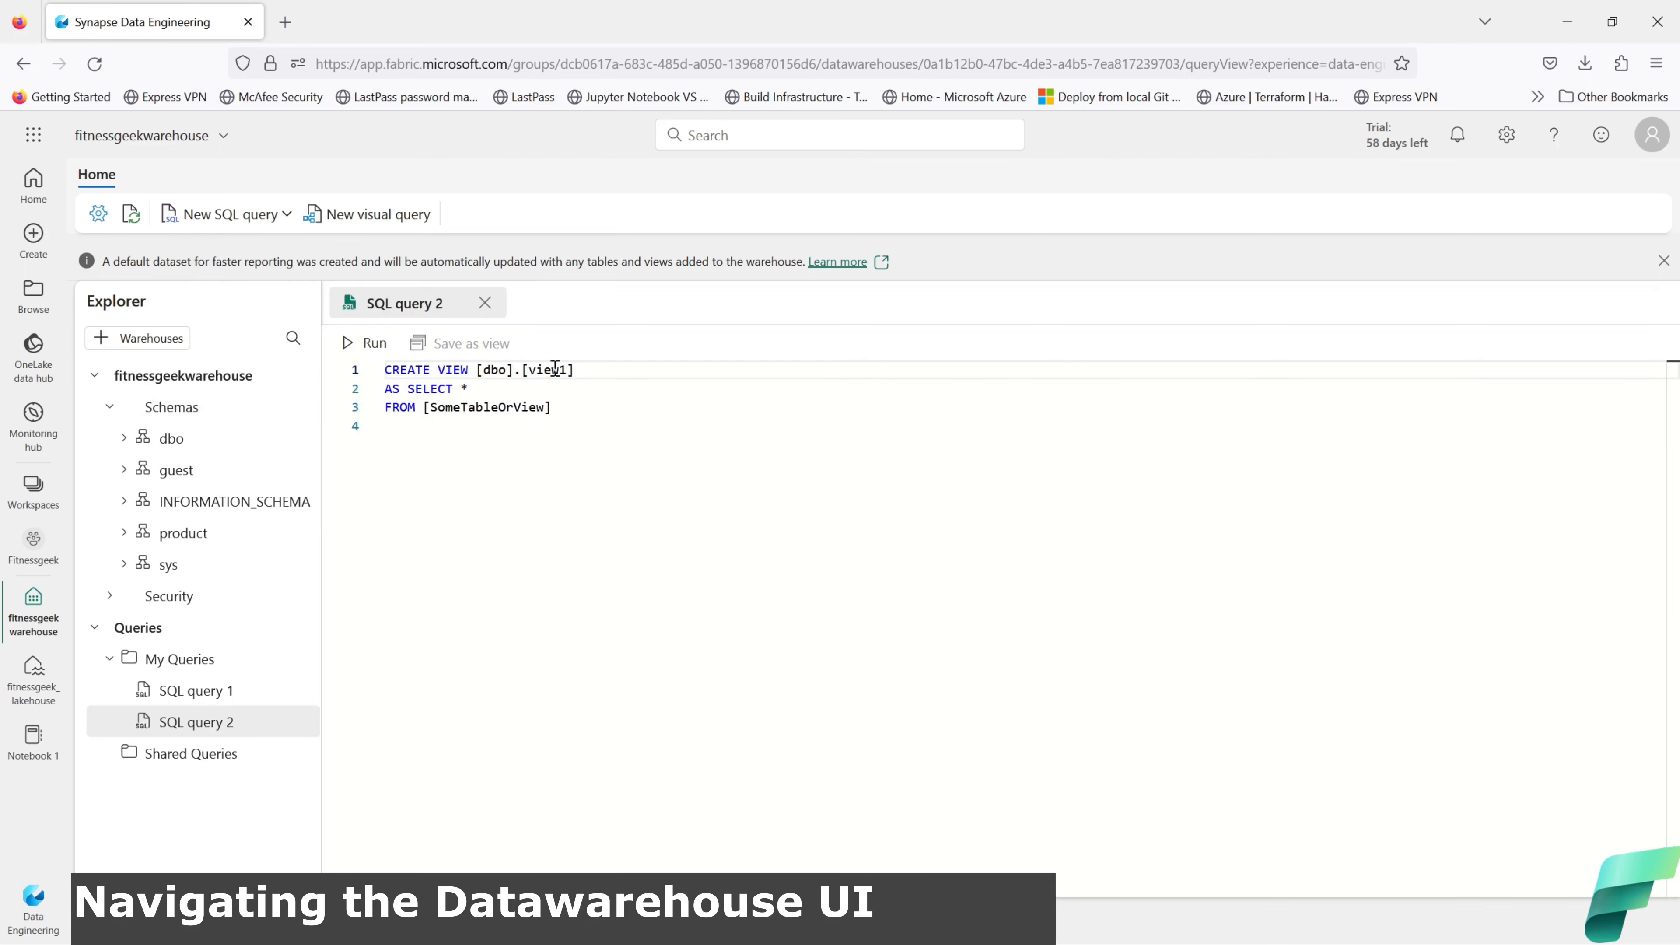
left_click(485, 303)
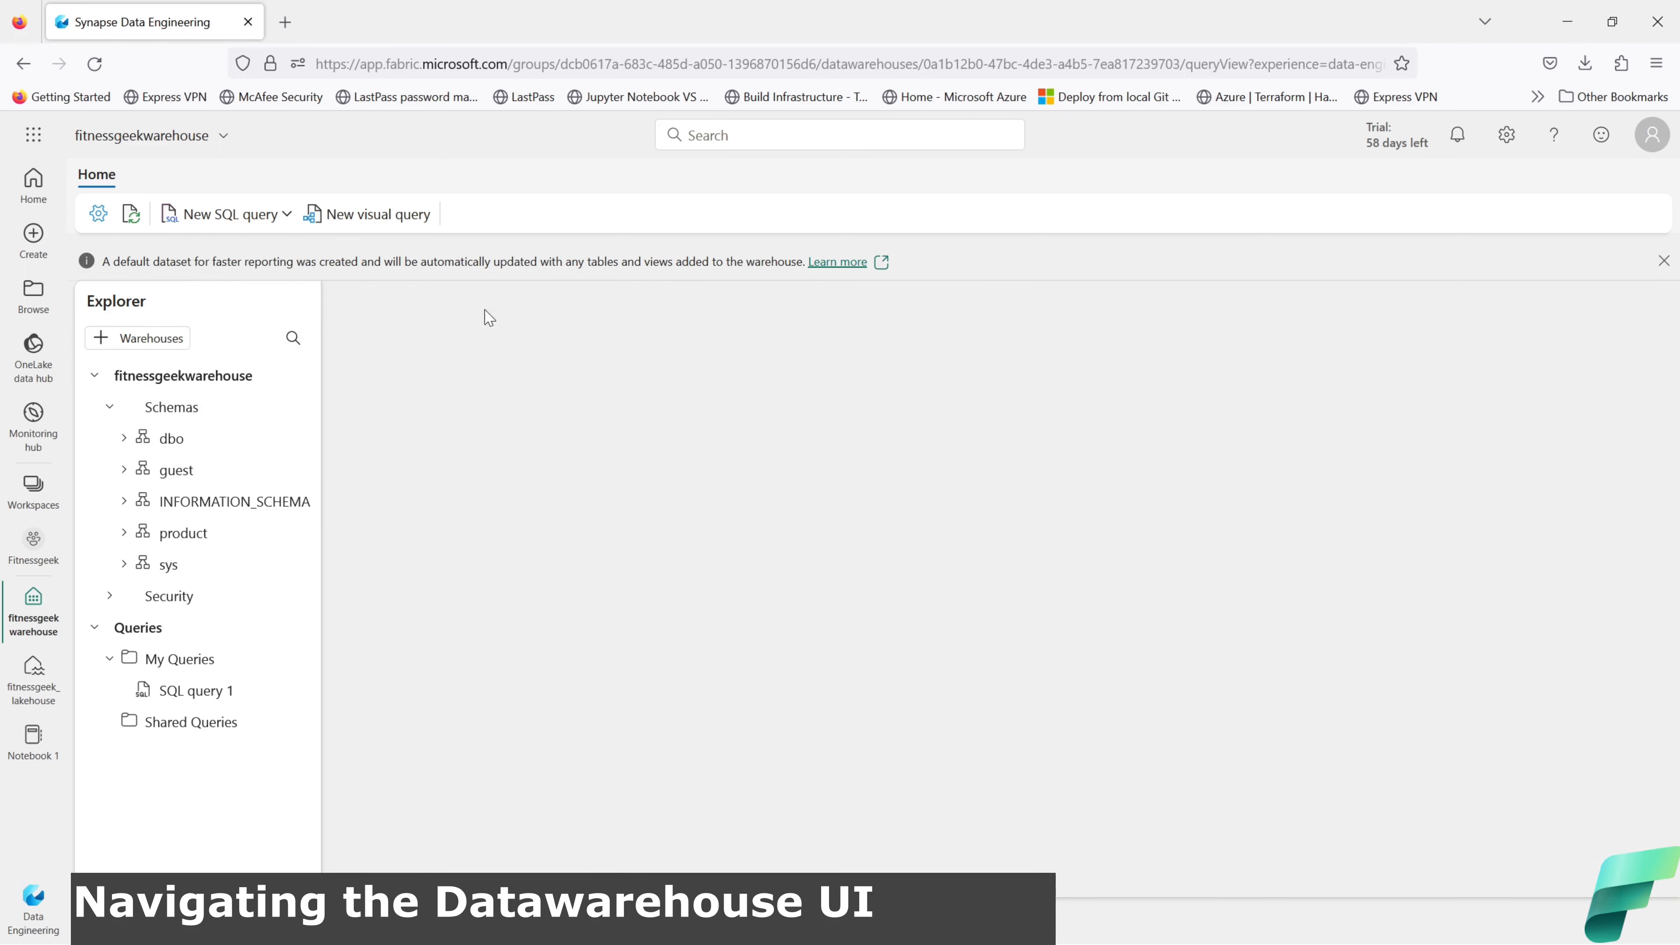
left_click(287, 224)
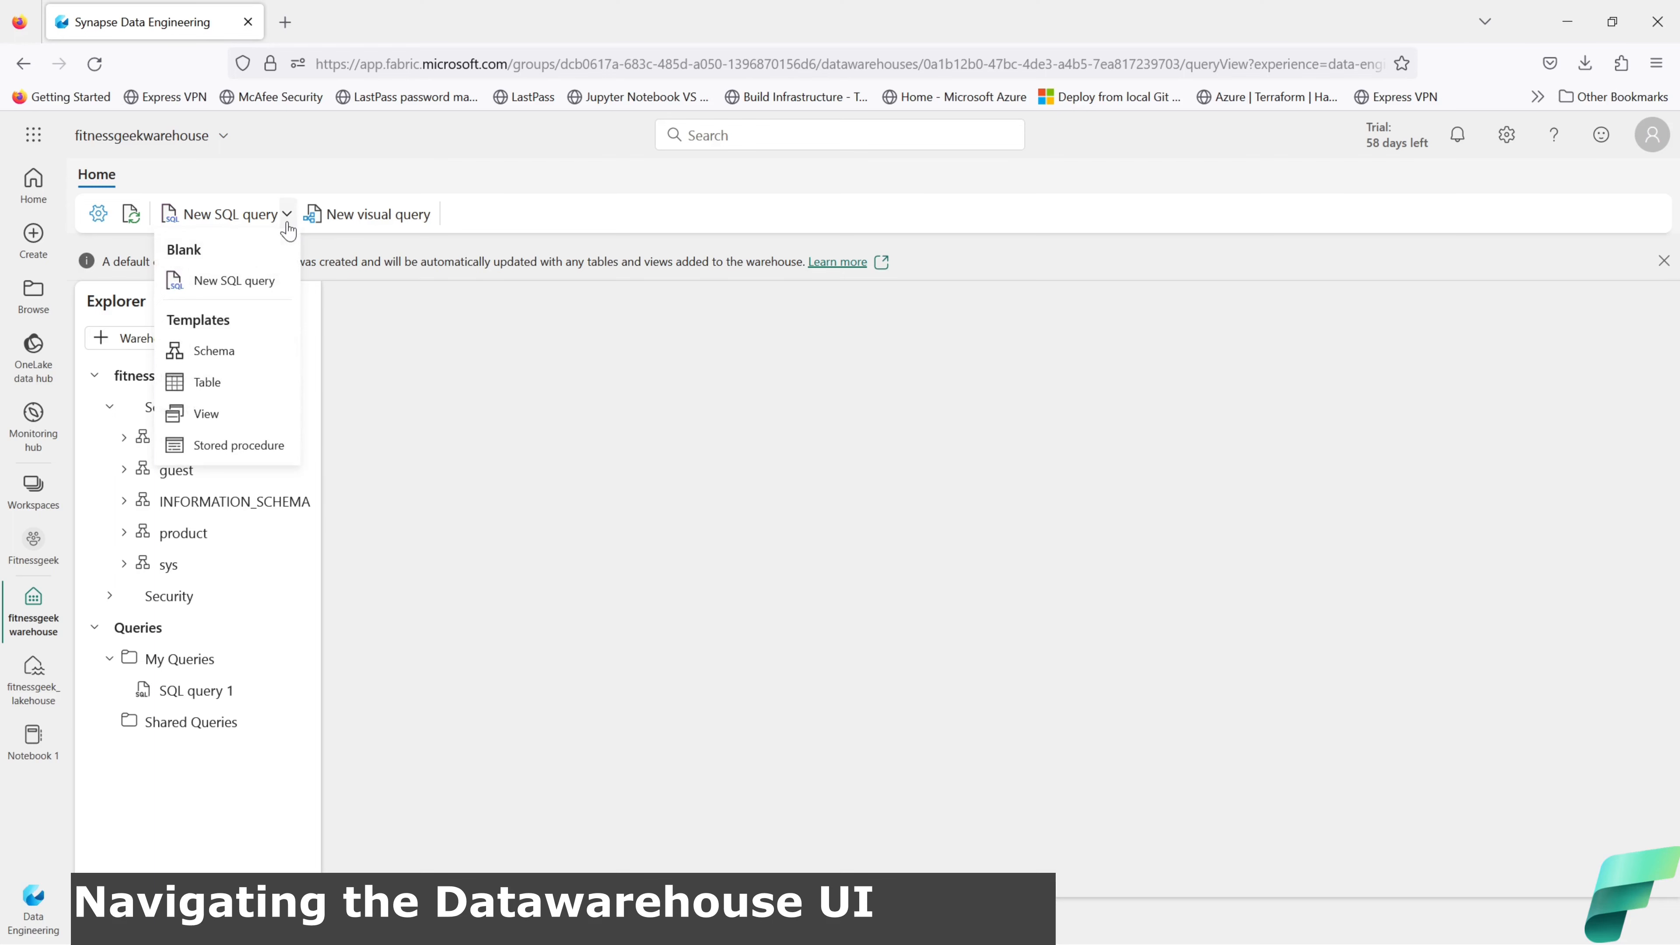
left_click(243, 445)
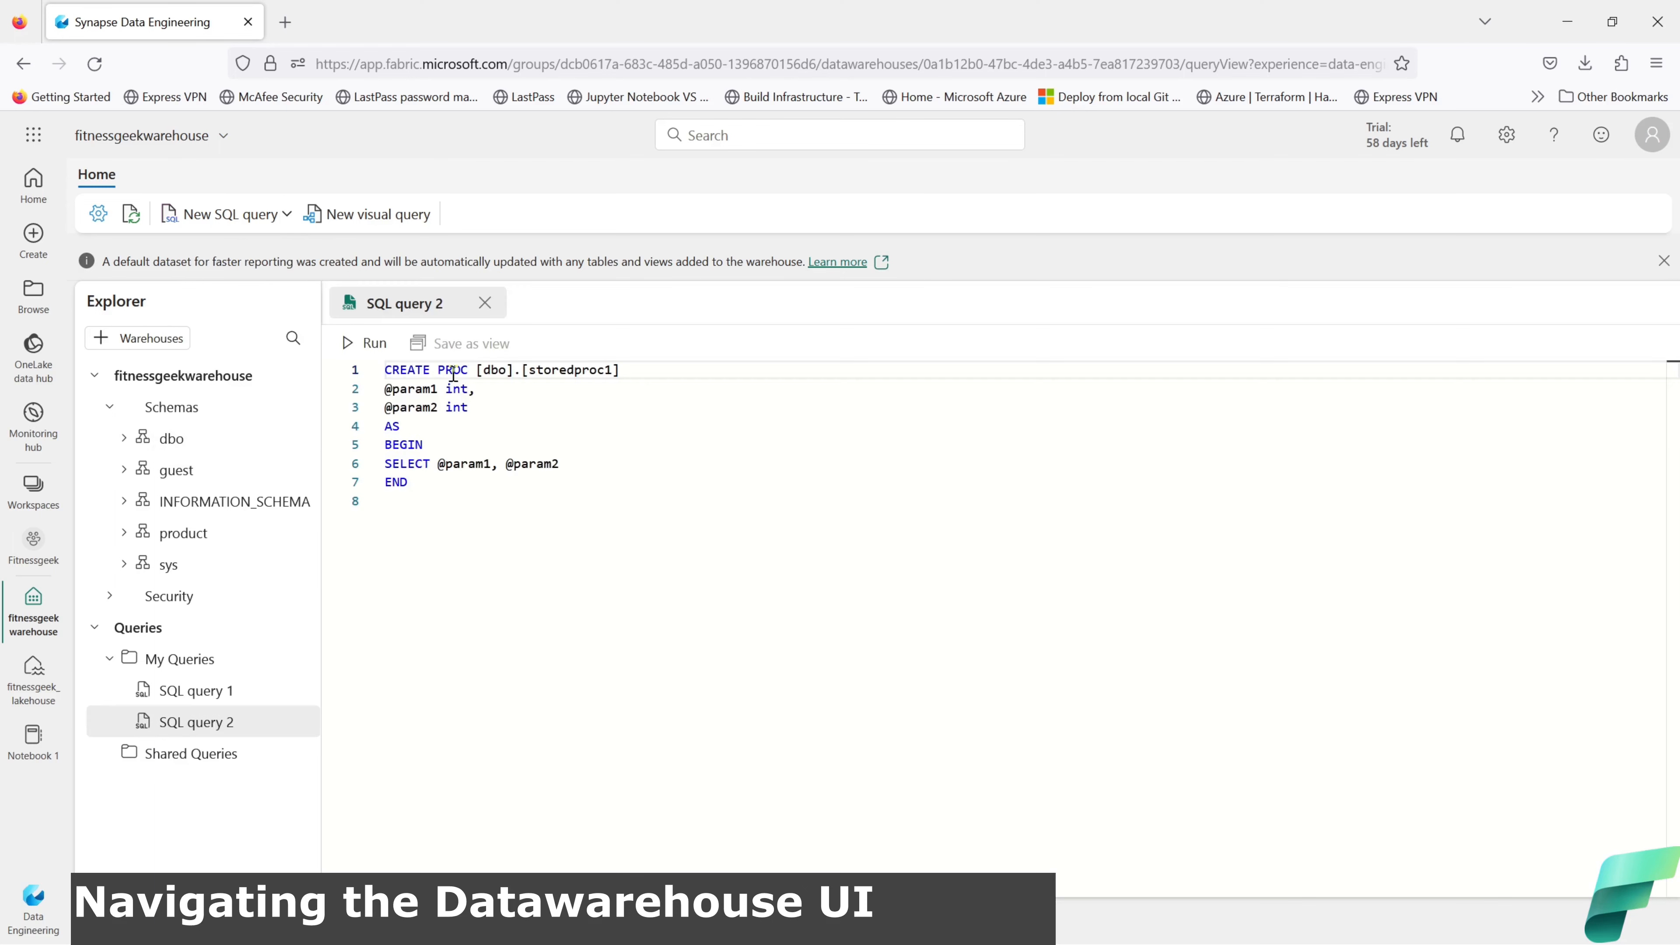
left_click_drag(431, 501, 389, 374)
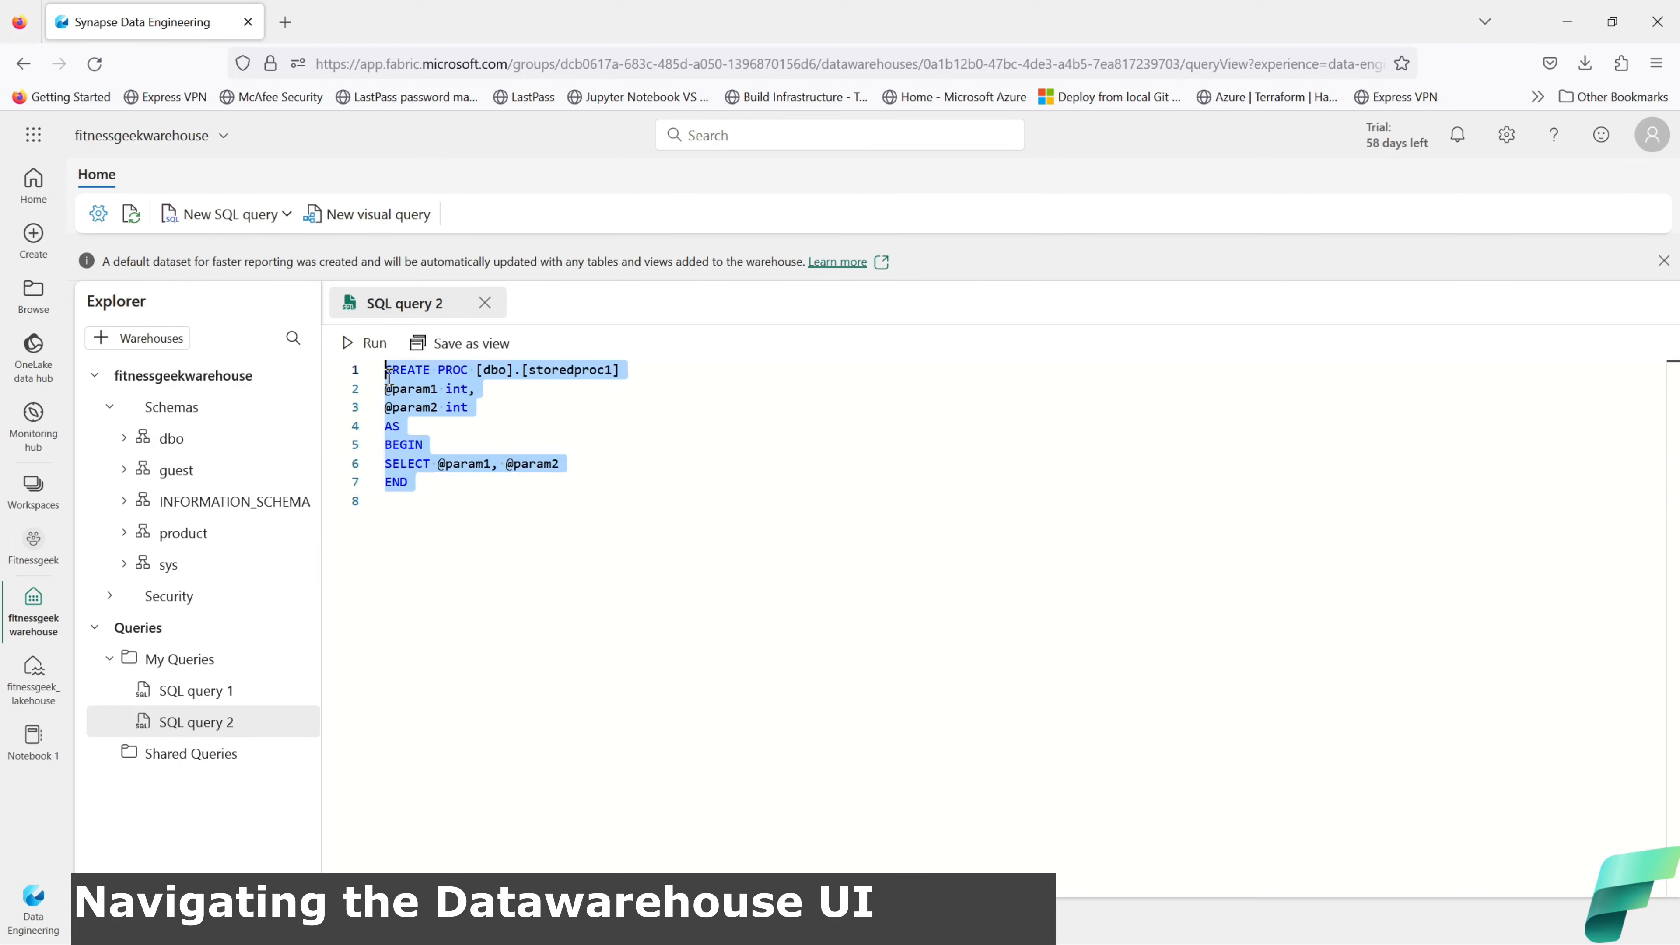
left_click(485, 304)
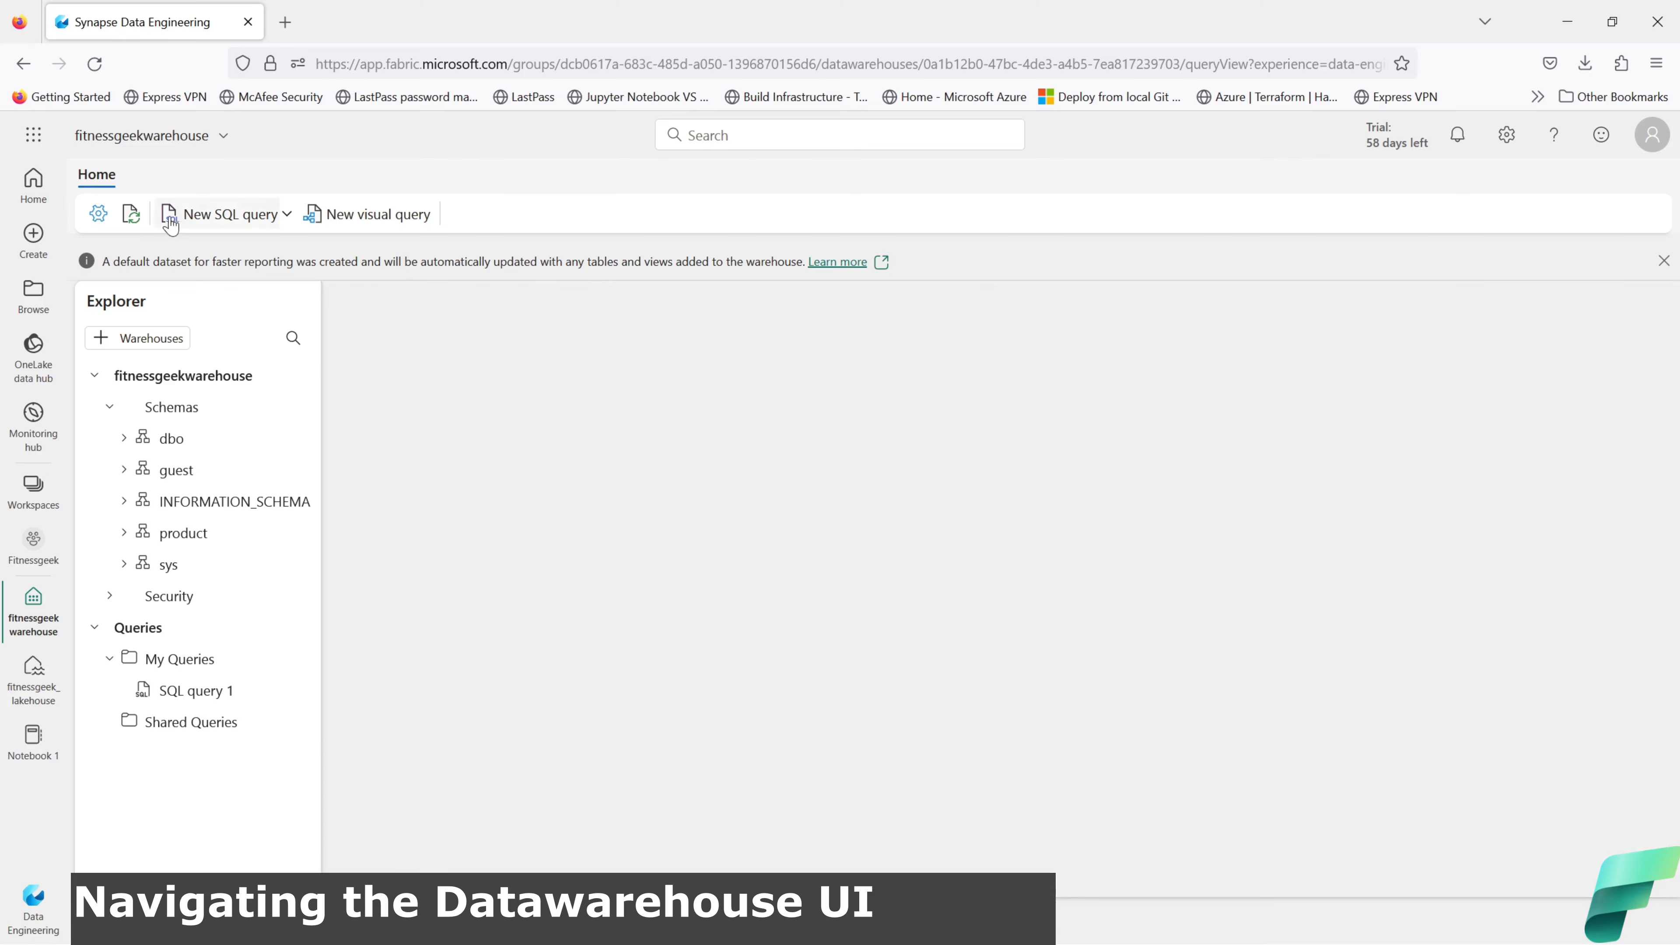
Step: Open and close the warehouse Settings, then bring up the Explorer search box
left_click(98, 213)
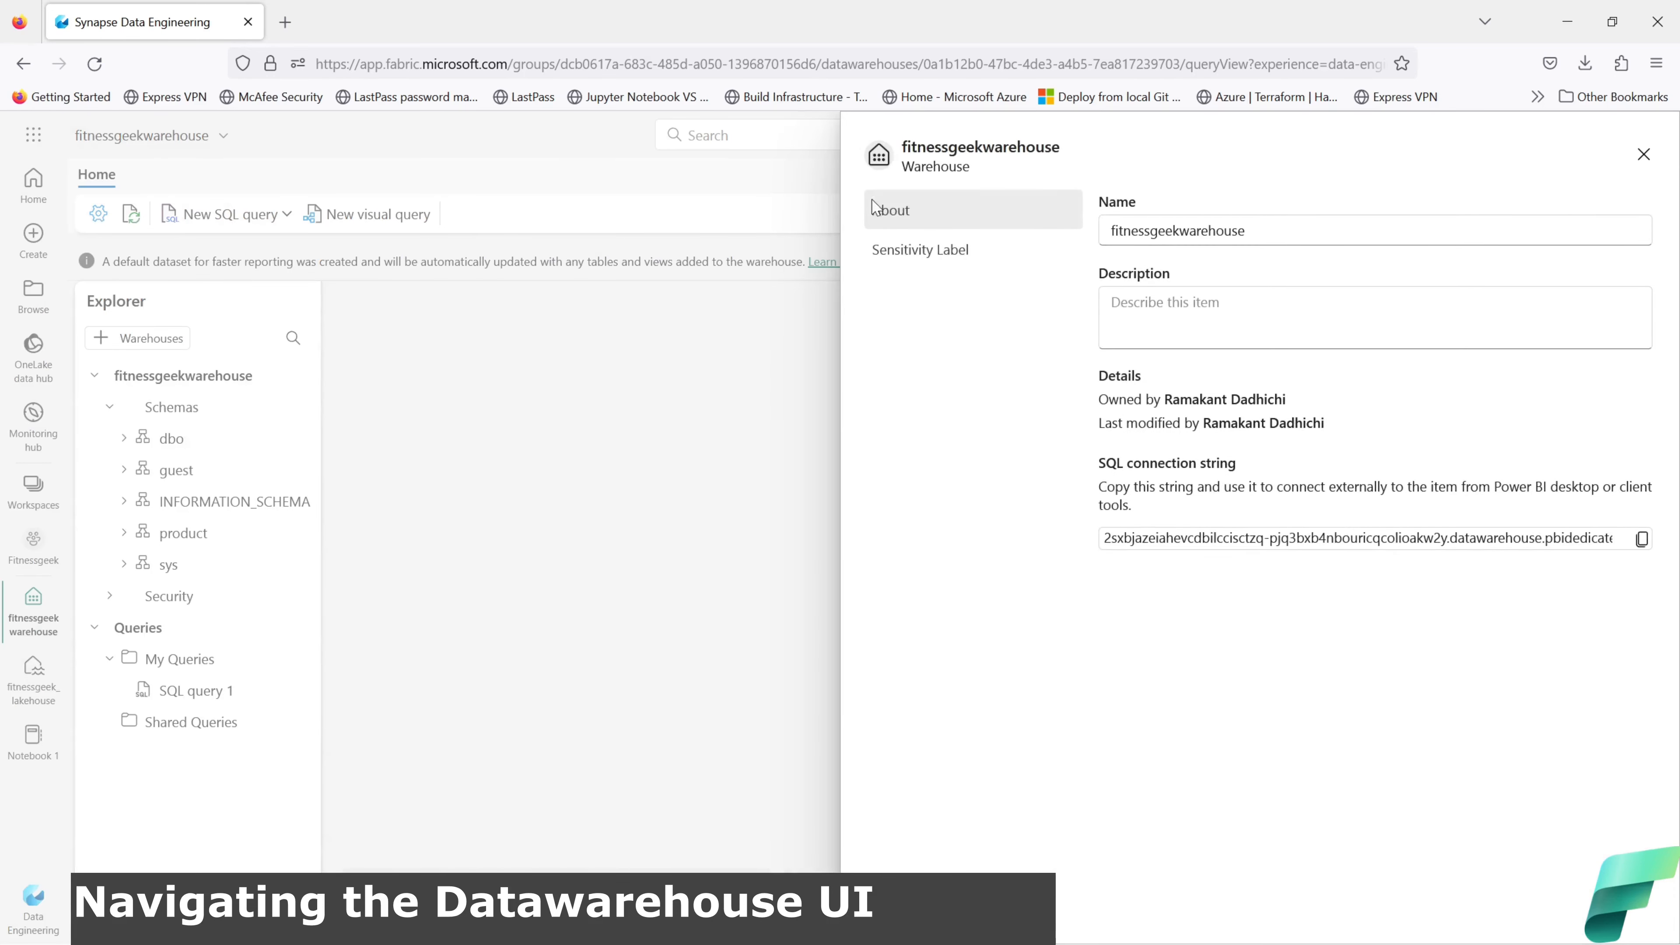
left_click(1644, 156)
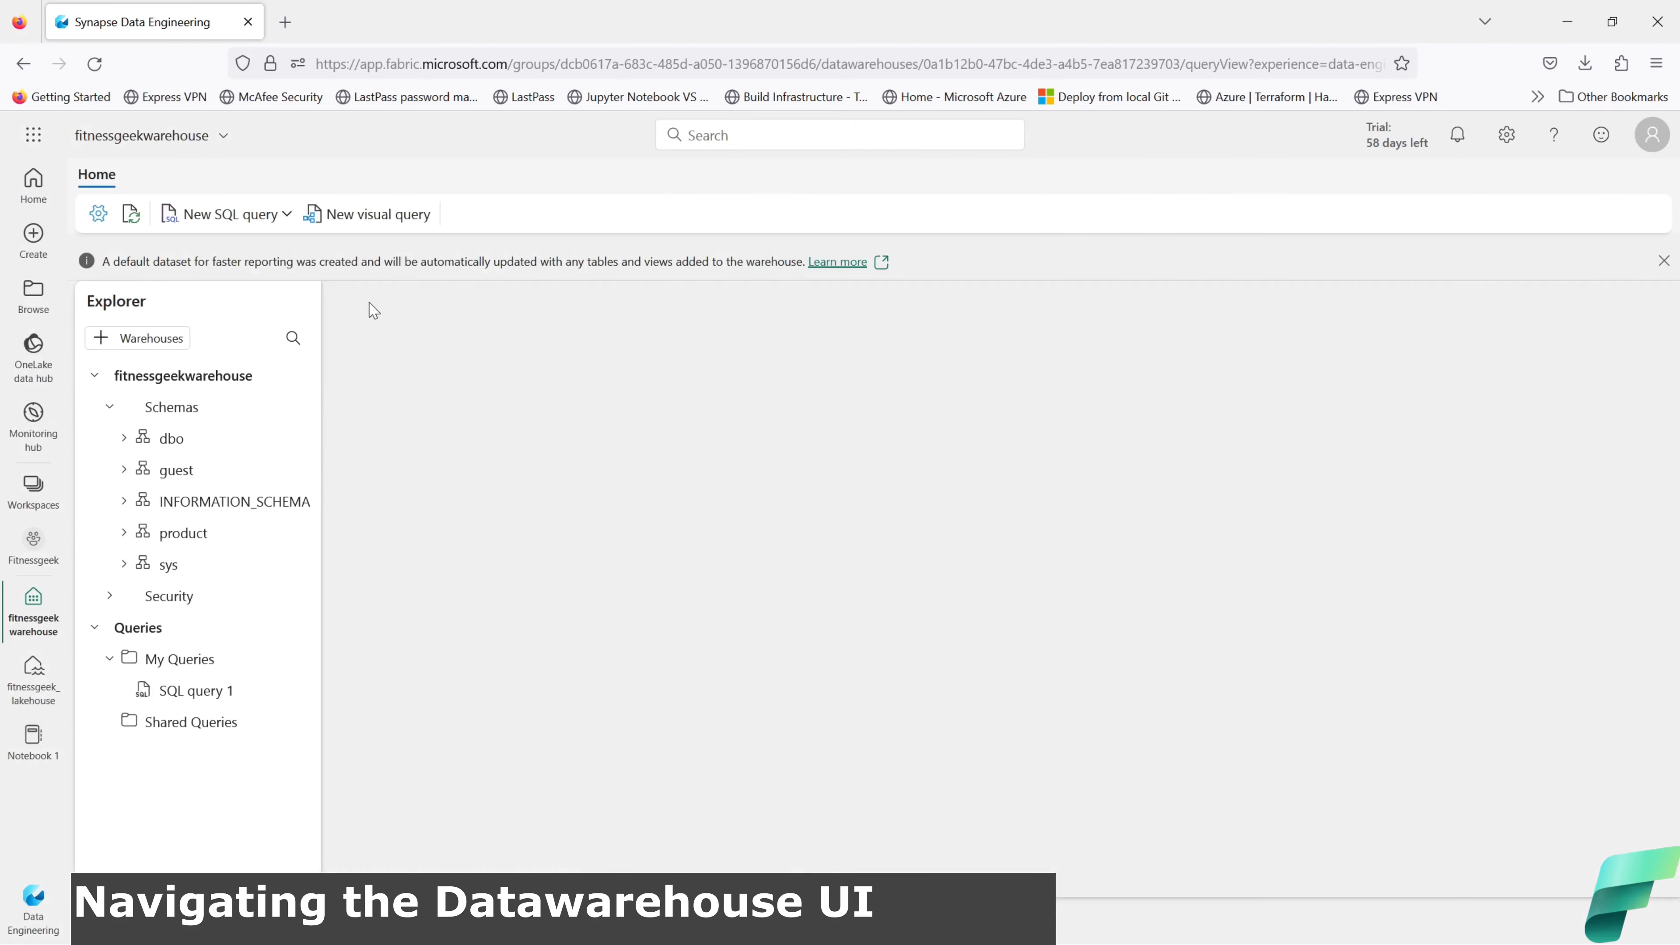
left_click(294, 339)
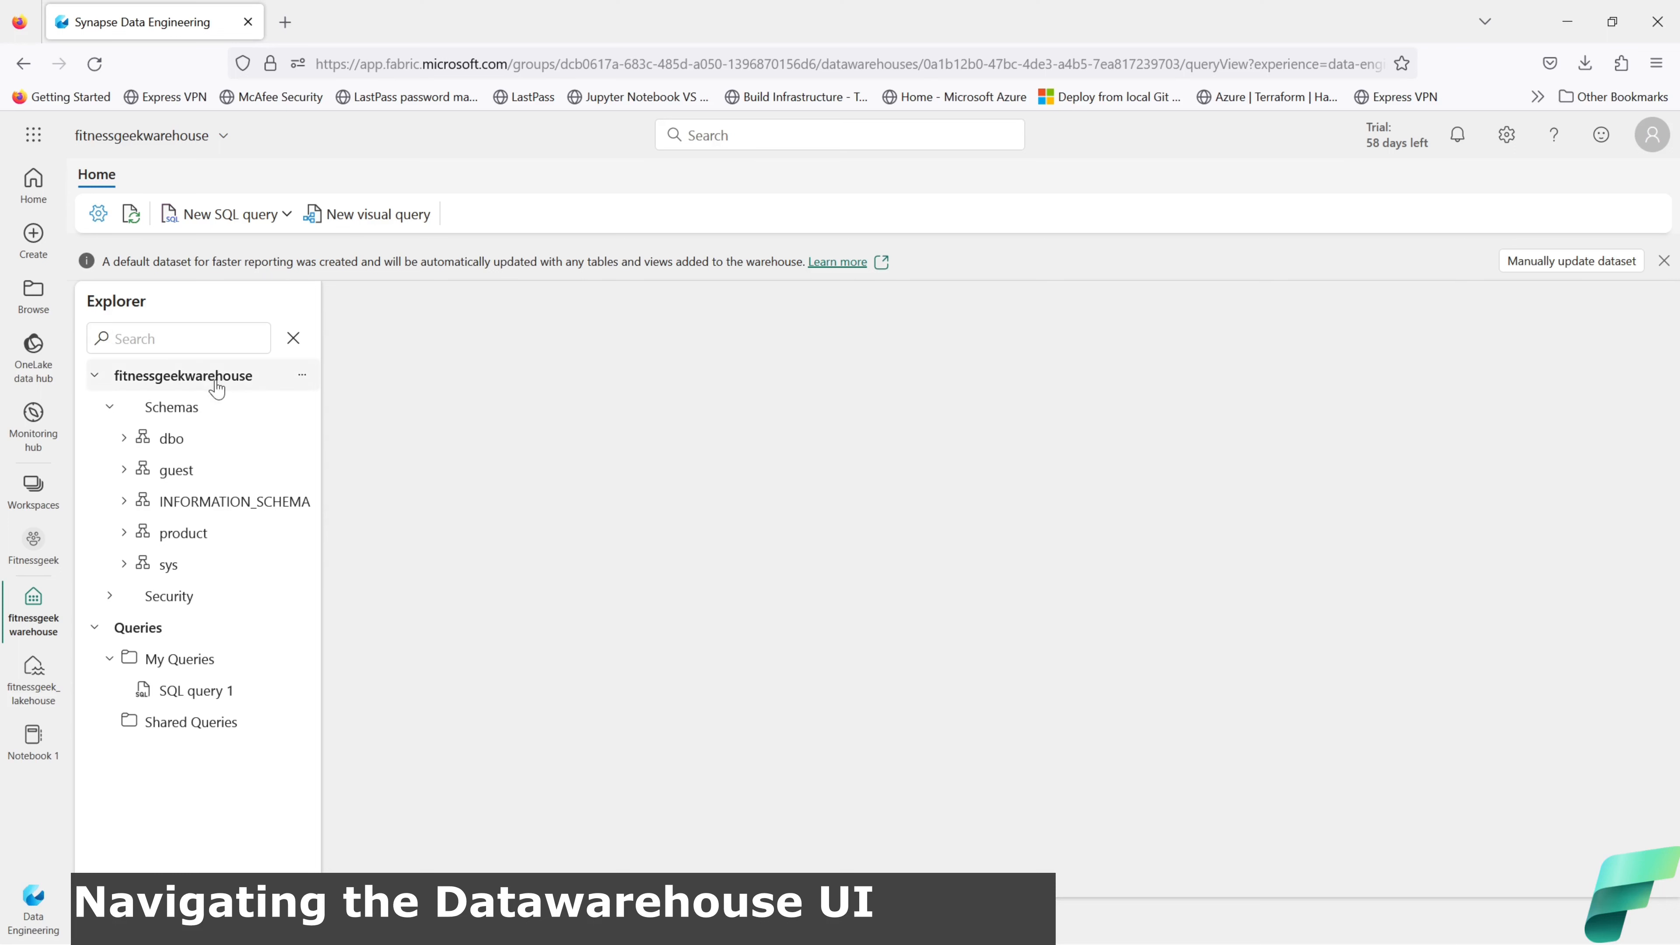
Step: Check the warehouse and product schema options menus, then switch to the Model view
left_click(304, 377)
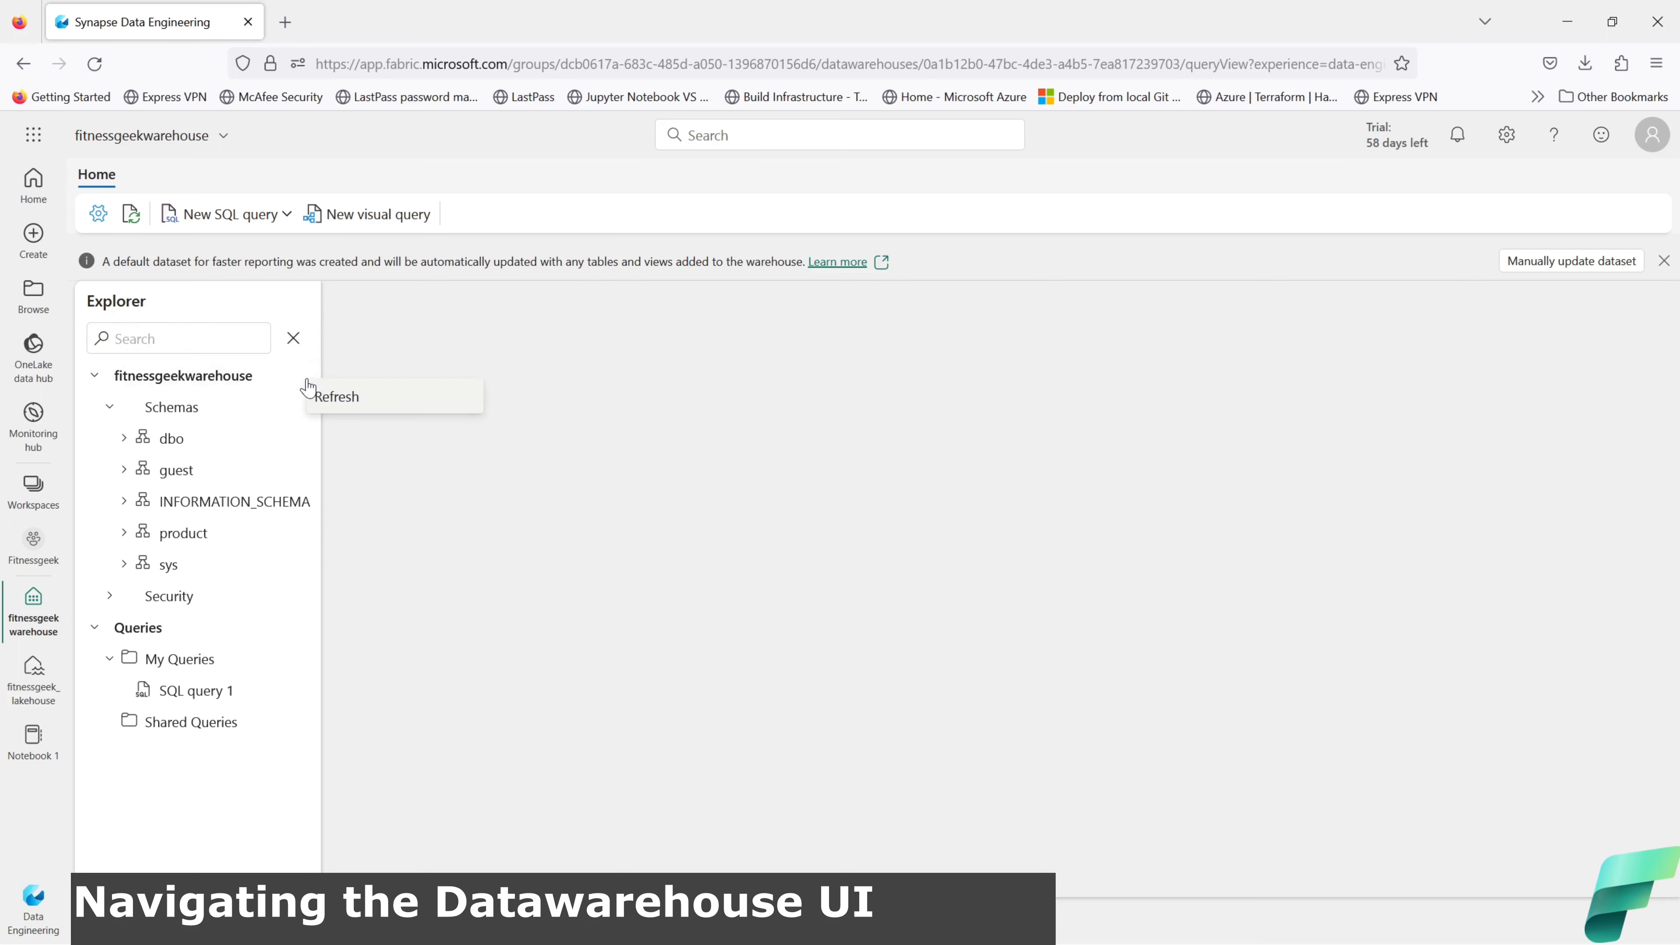
left_click(271, 417)
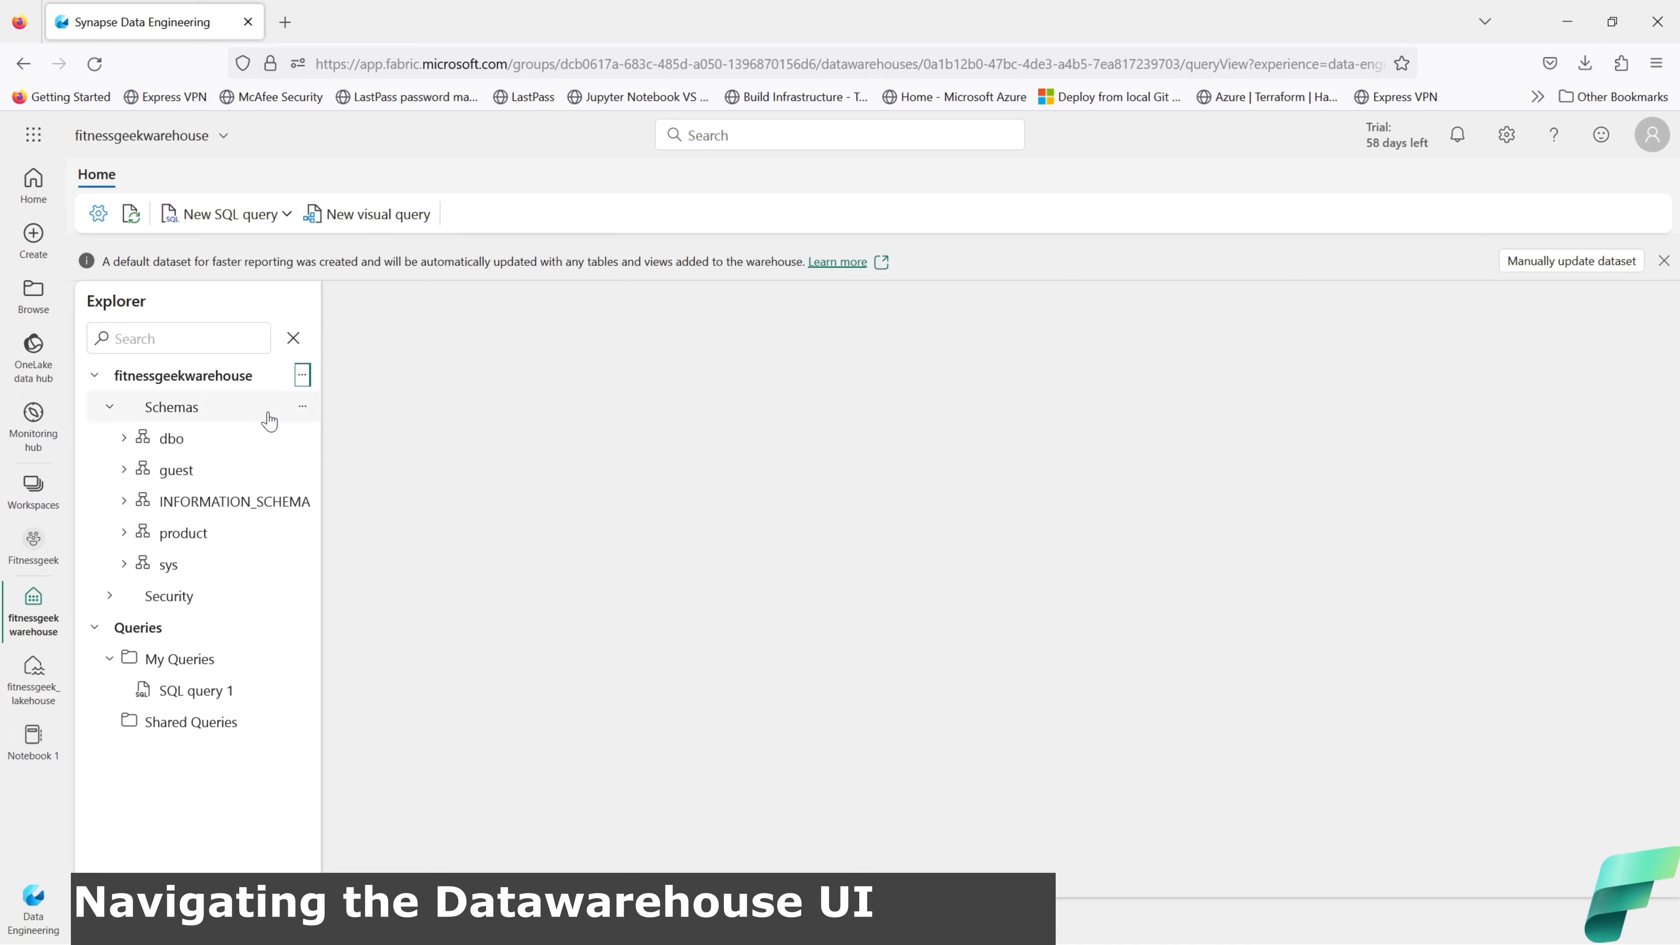
left_click(309, 533)
mouse_move(334, 548)
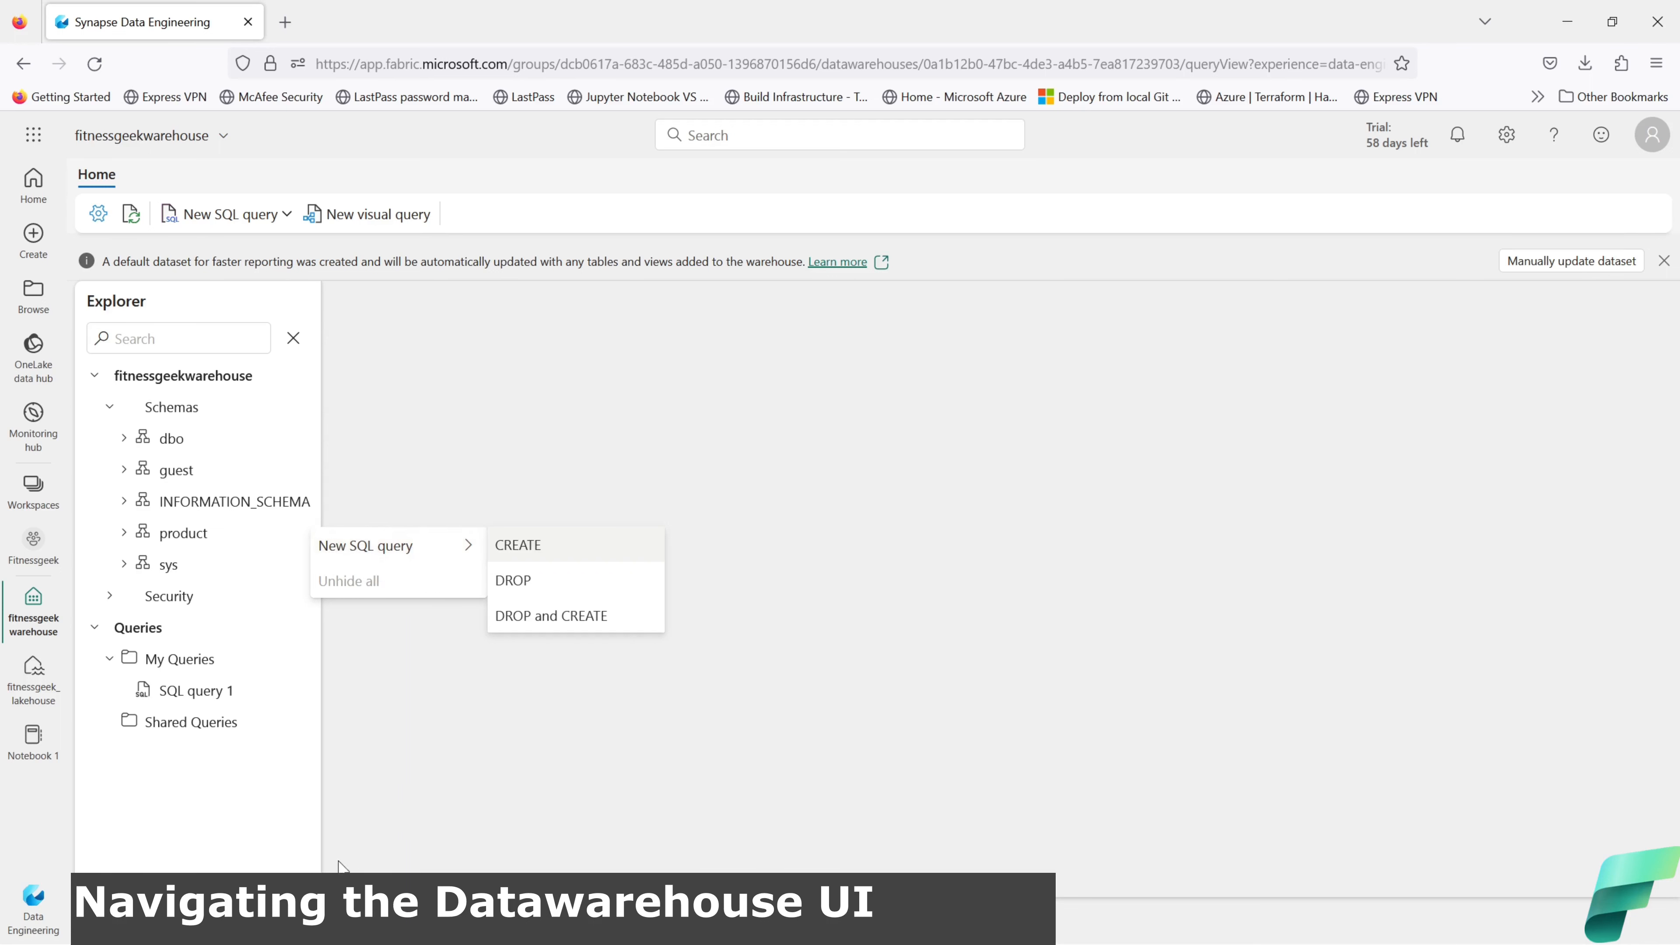
left_click(469, 887)
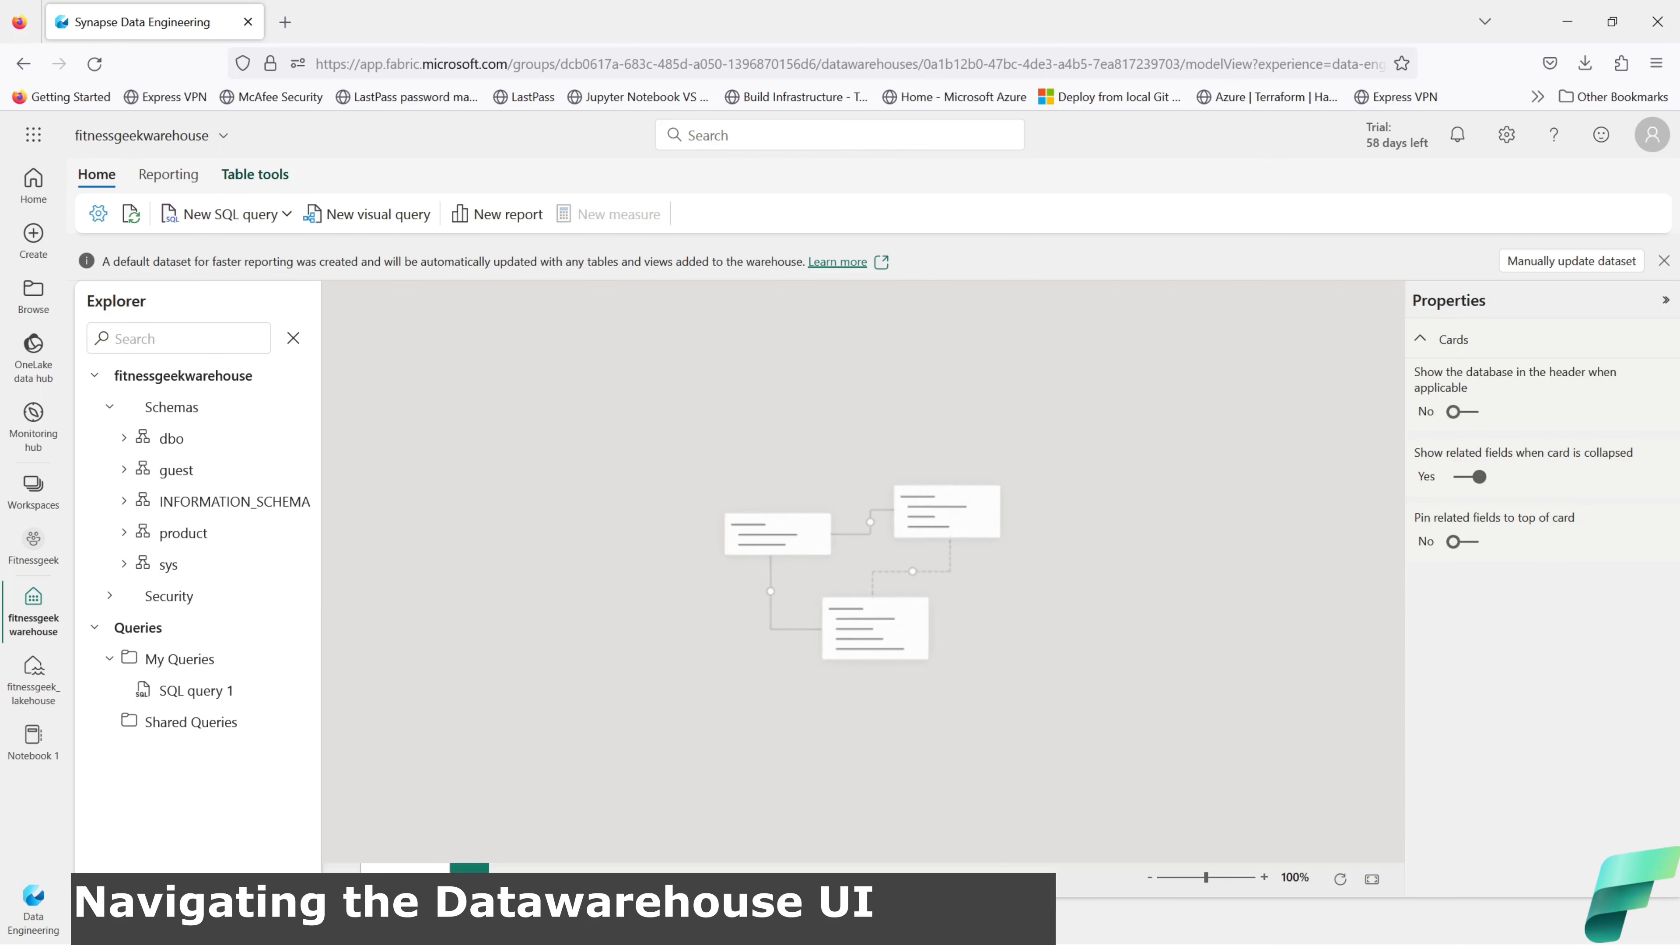
Step: Switch to Data view and start a new data pipeline named Warehouse_DataLoad_Pipeline
left_click(405, 869)
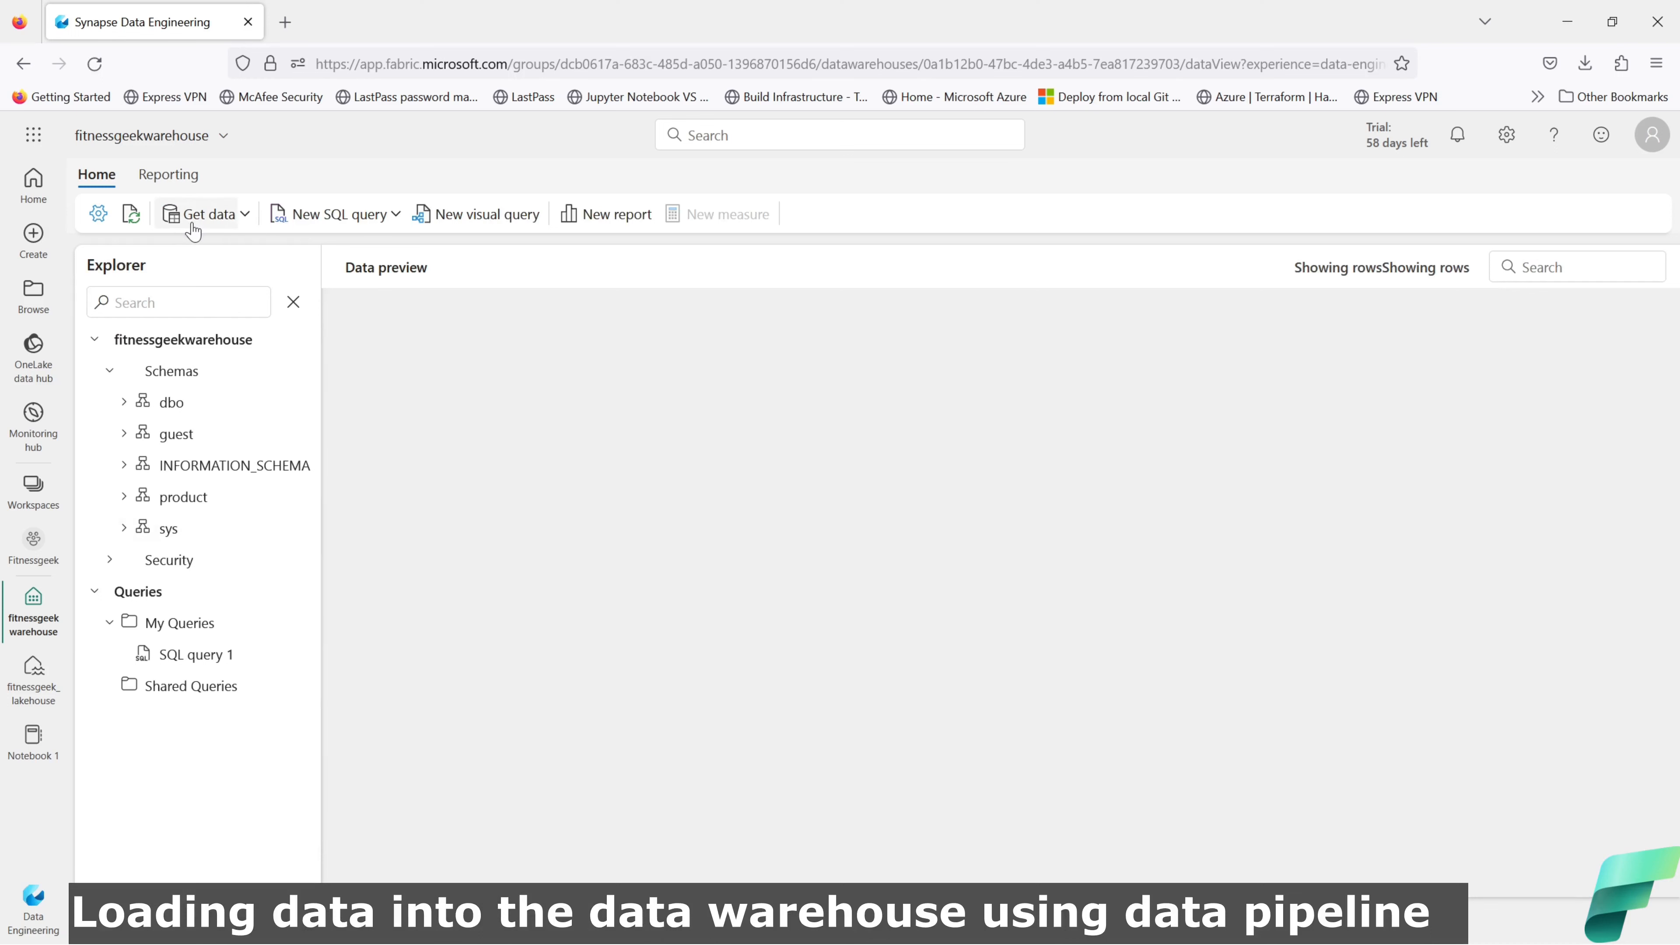
left_click(244, 219)
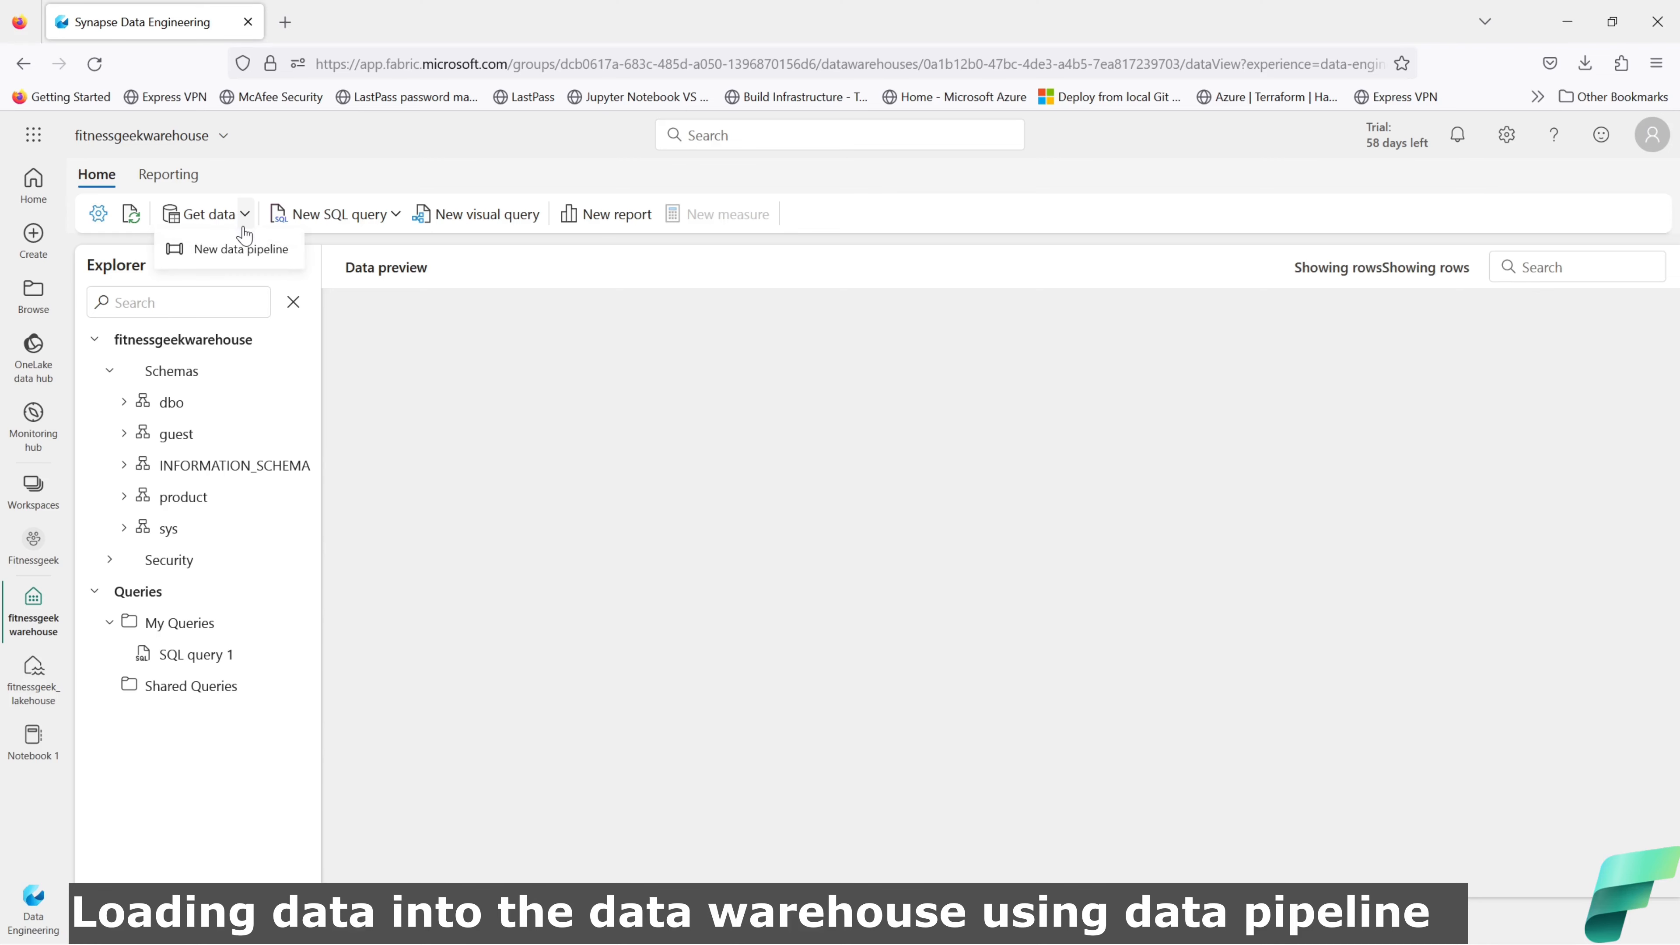
left_click(248, 252)
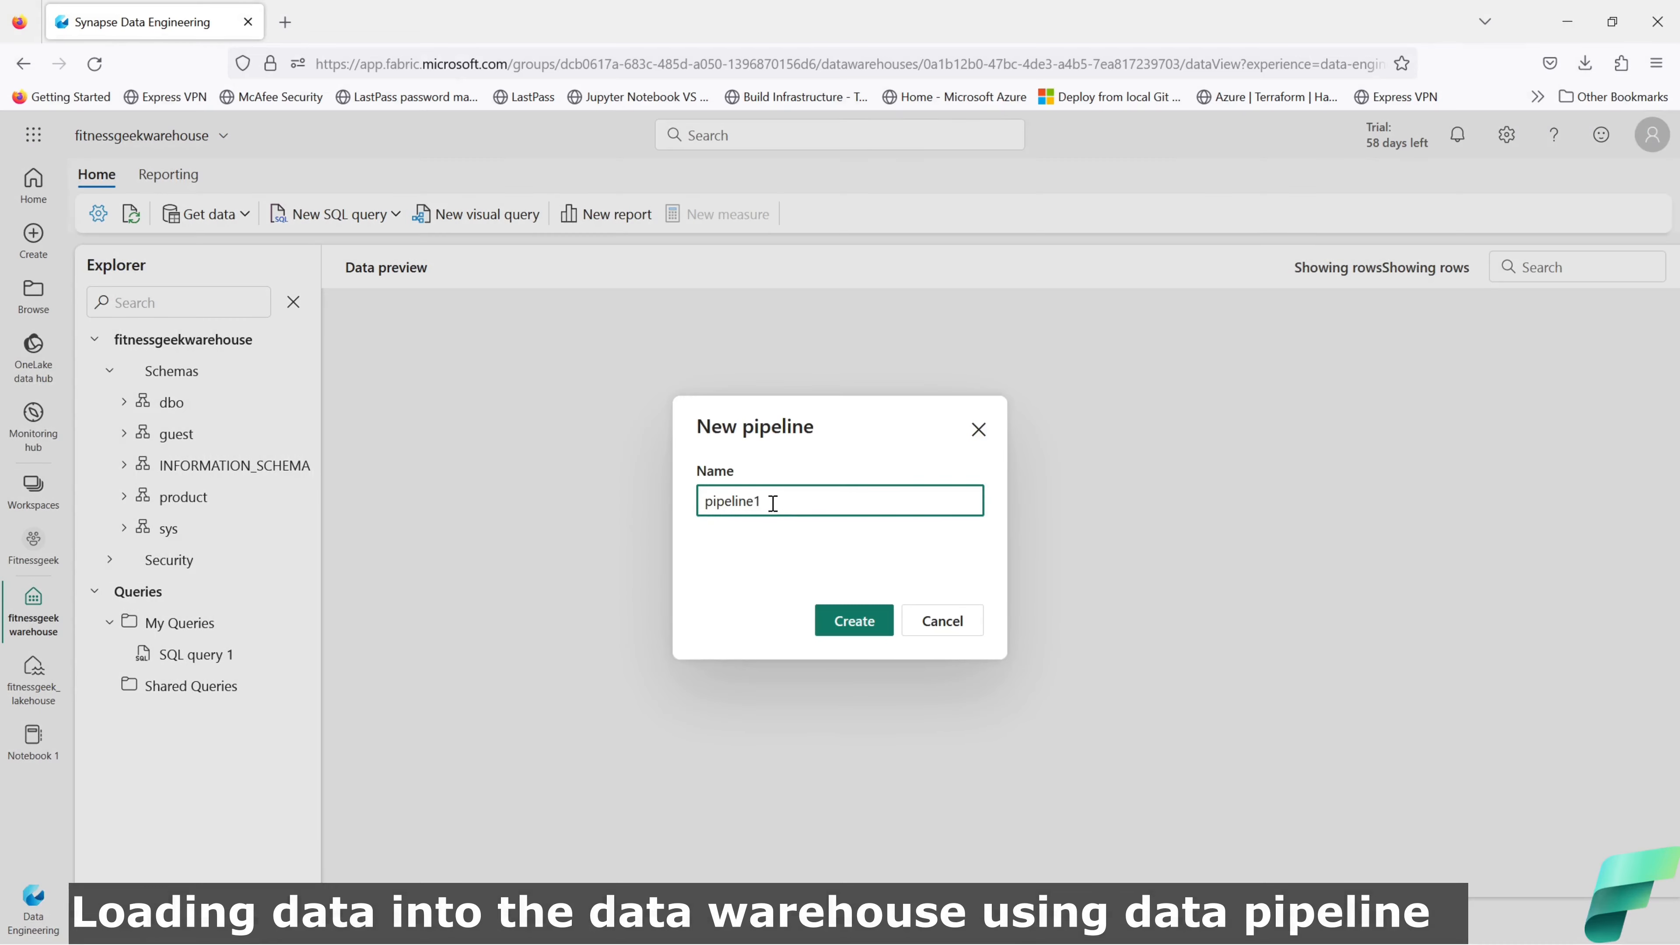
left_click_drag(772, 501, 668, 496)
type("Warehouse_DataLoad_Pipeline")
Step: Create the Warehouse_DataLoad_Pipeline pipeline and look over the Copy data wizard's sources
left_click(873, 625)
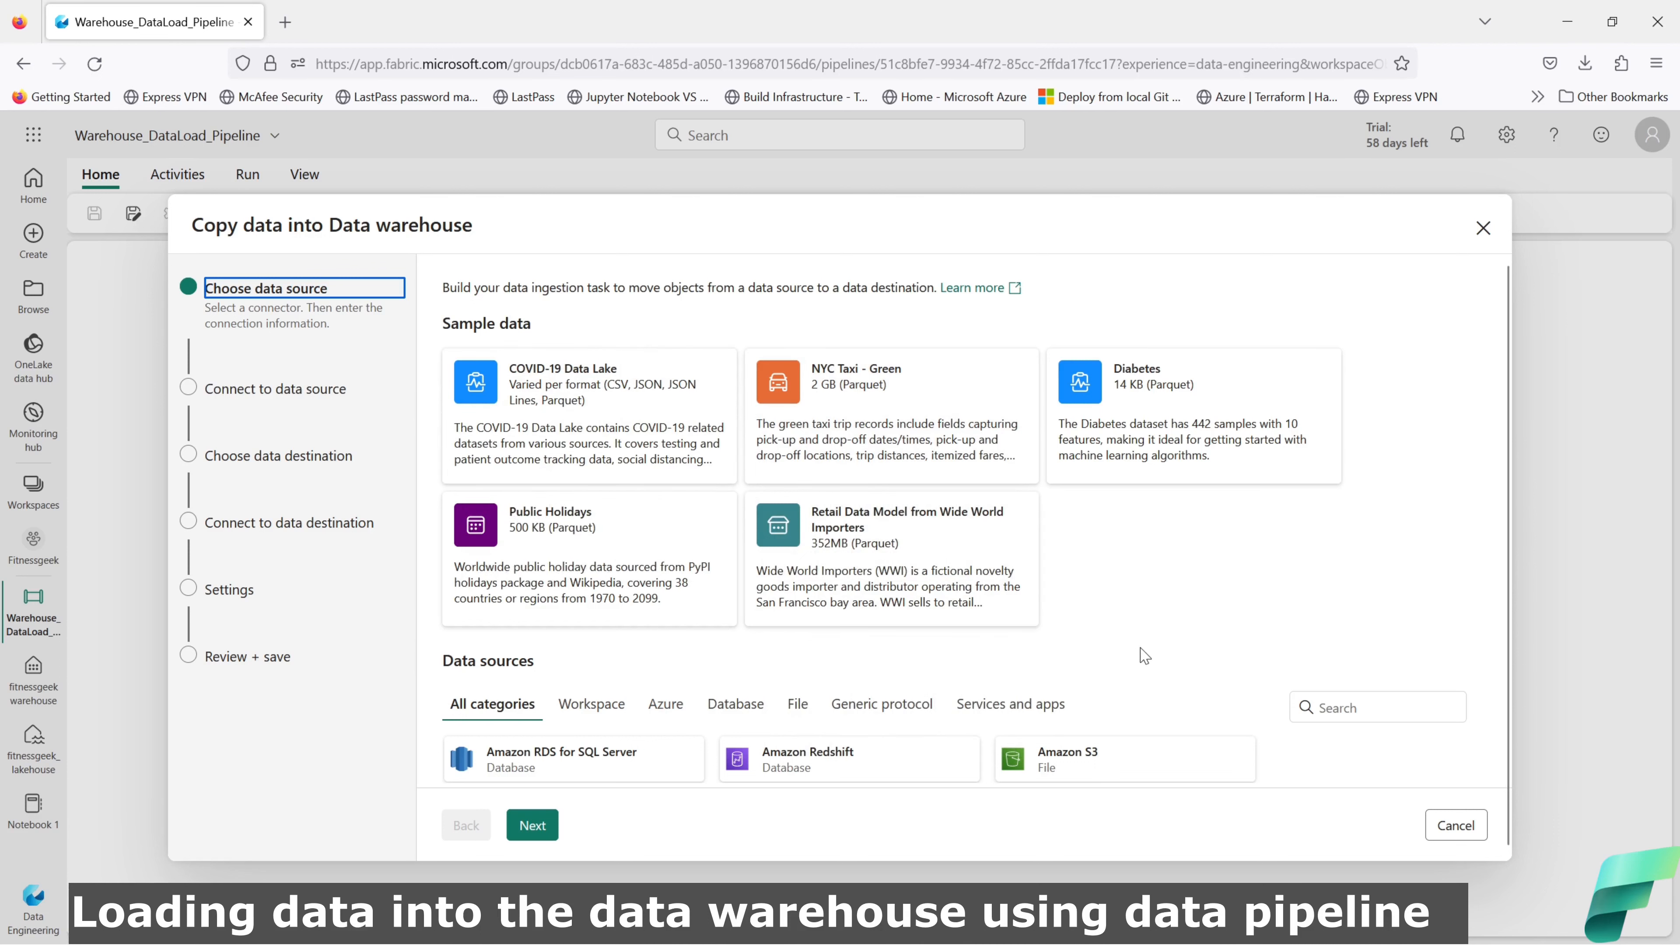
scroll(1144, 653, "down", 7)
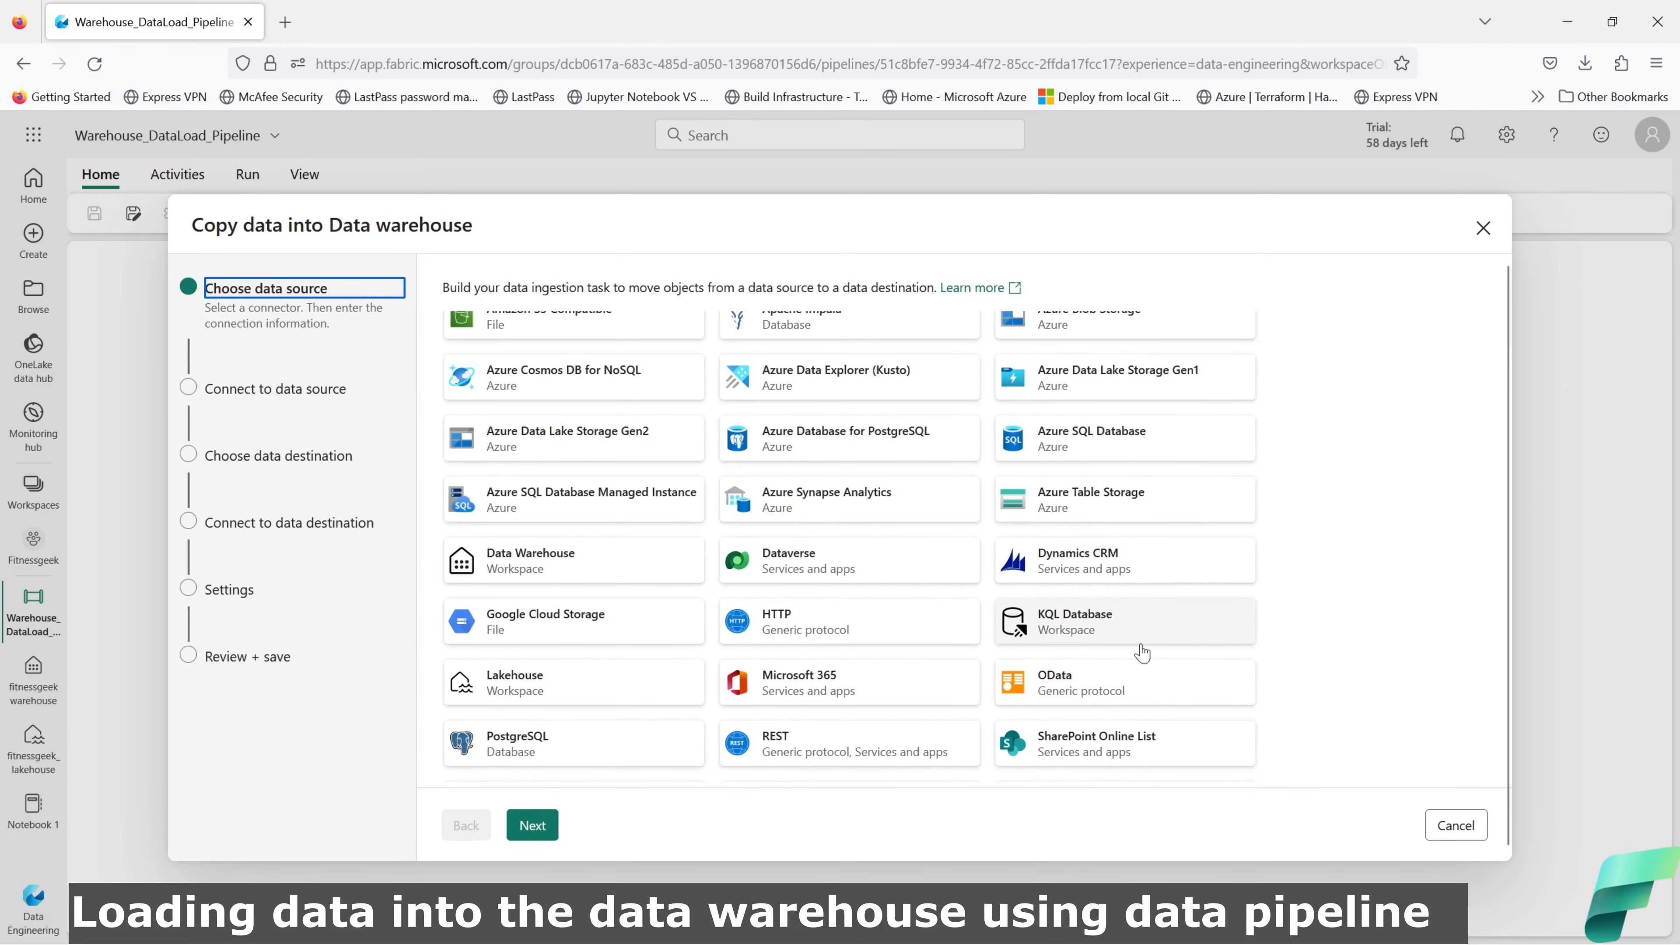
scroll(848, 636, "up", 1)
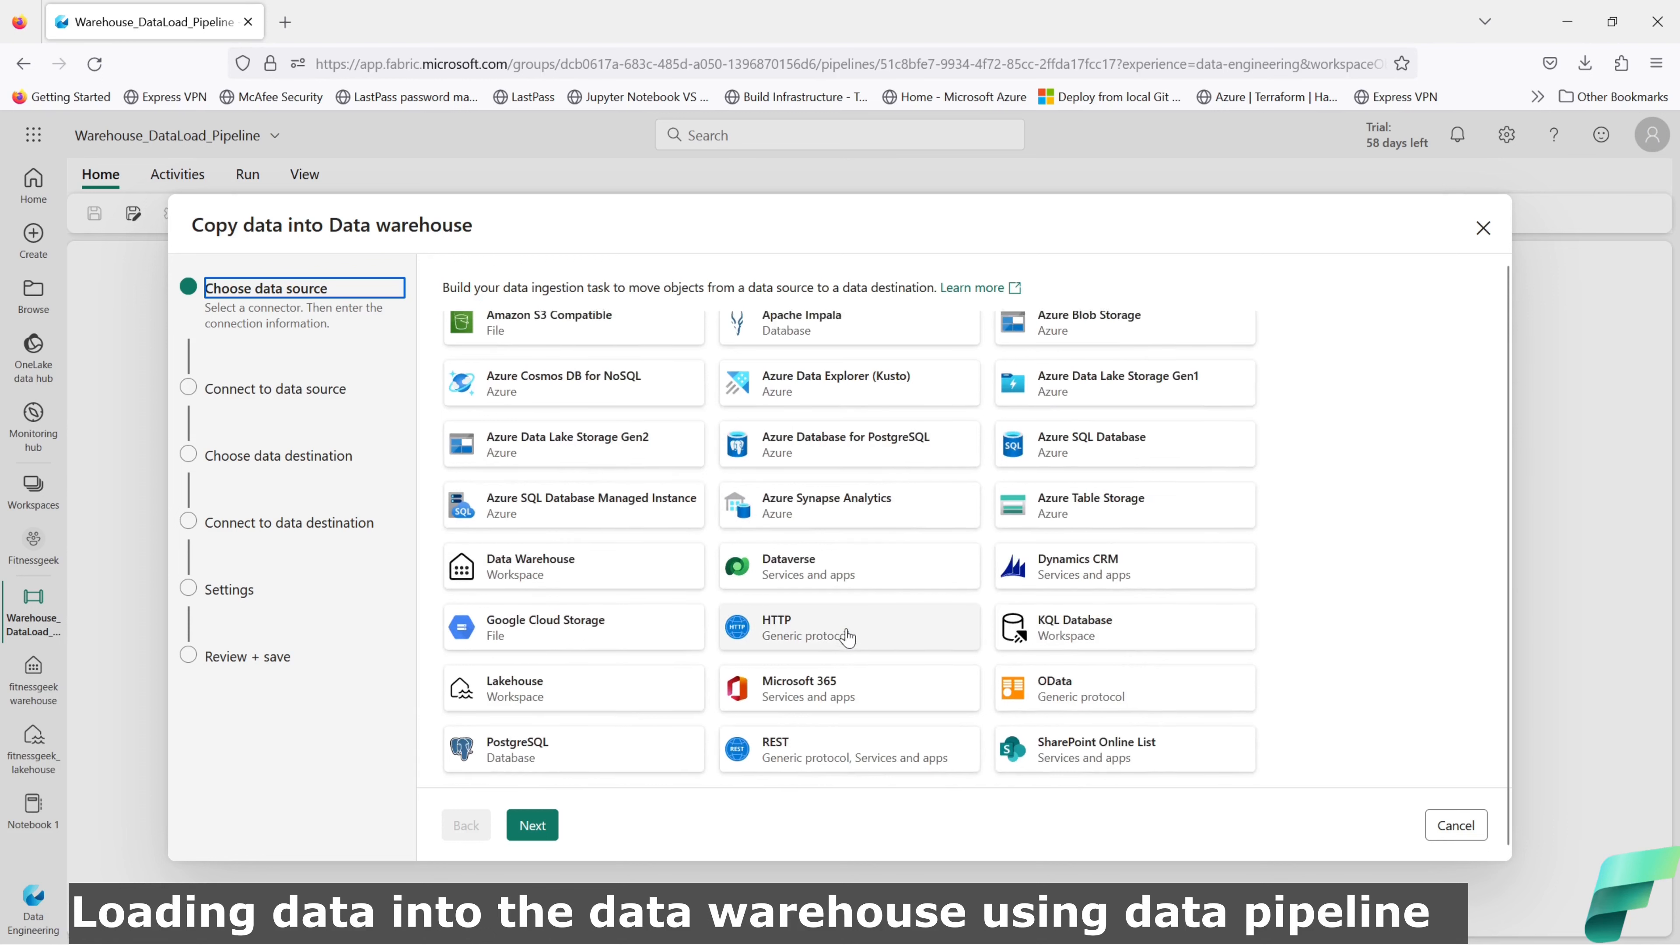
scroll(848, 636, "up", 3)
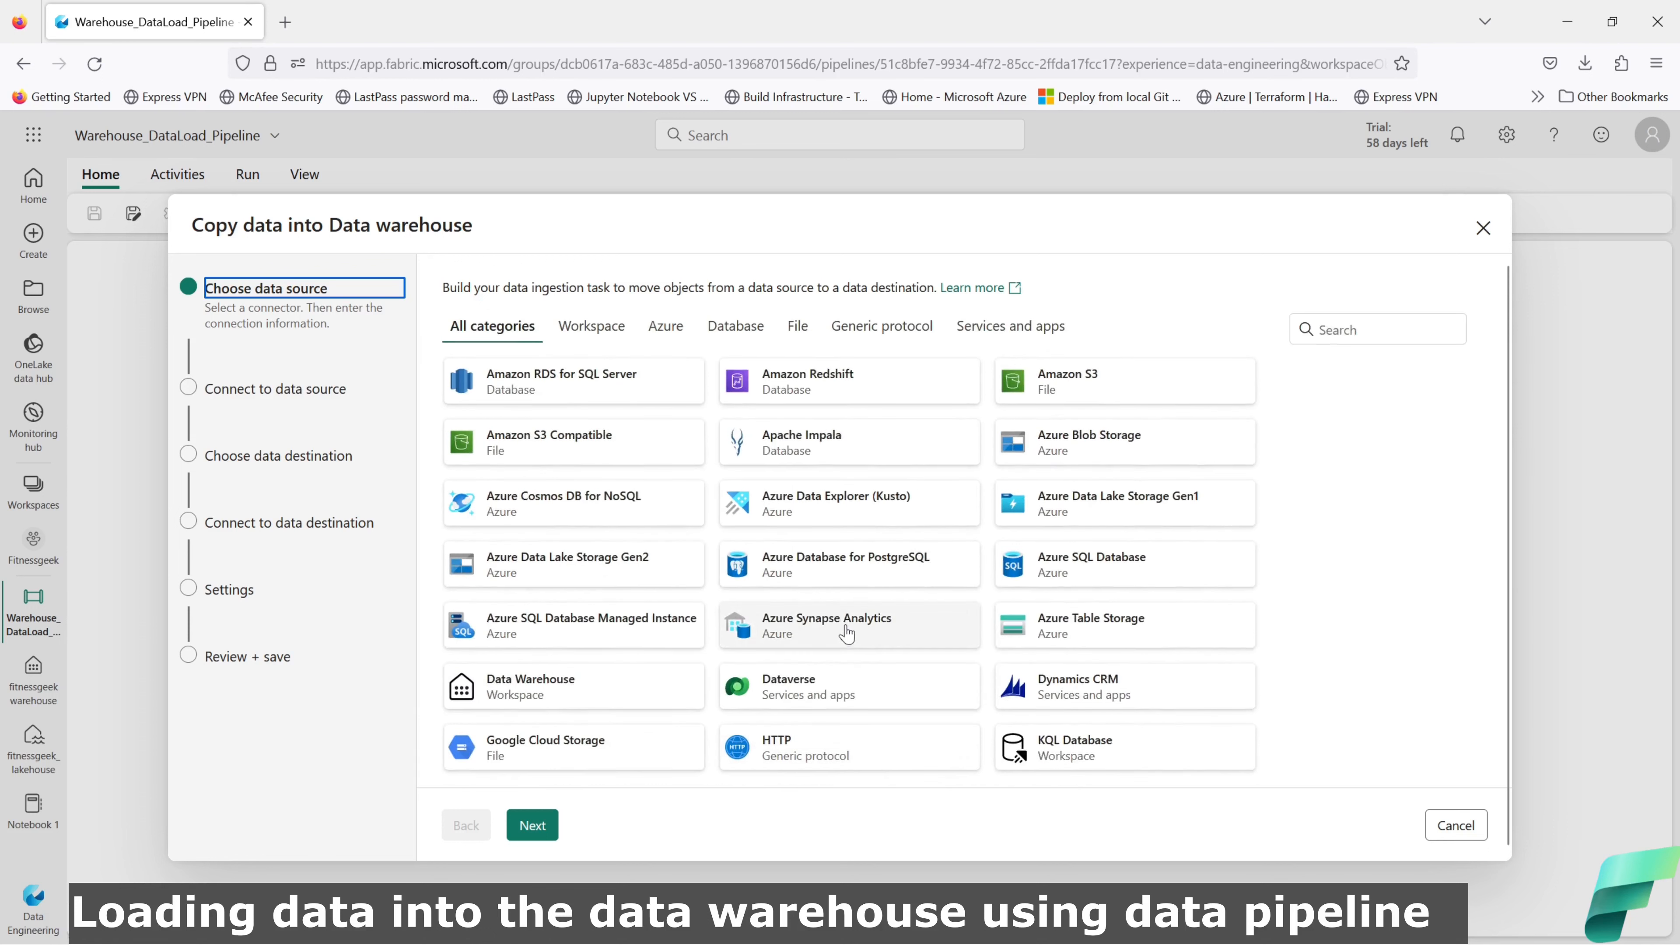
Step: Browse the Workspace, Azure, Database, File, Generic protocol, and Services and apps source categories
left_click(573, 339)
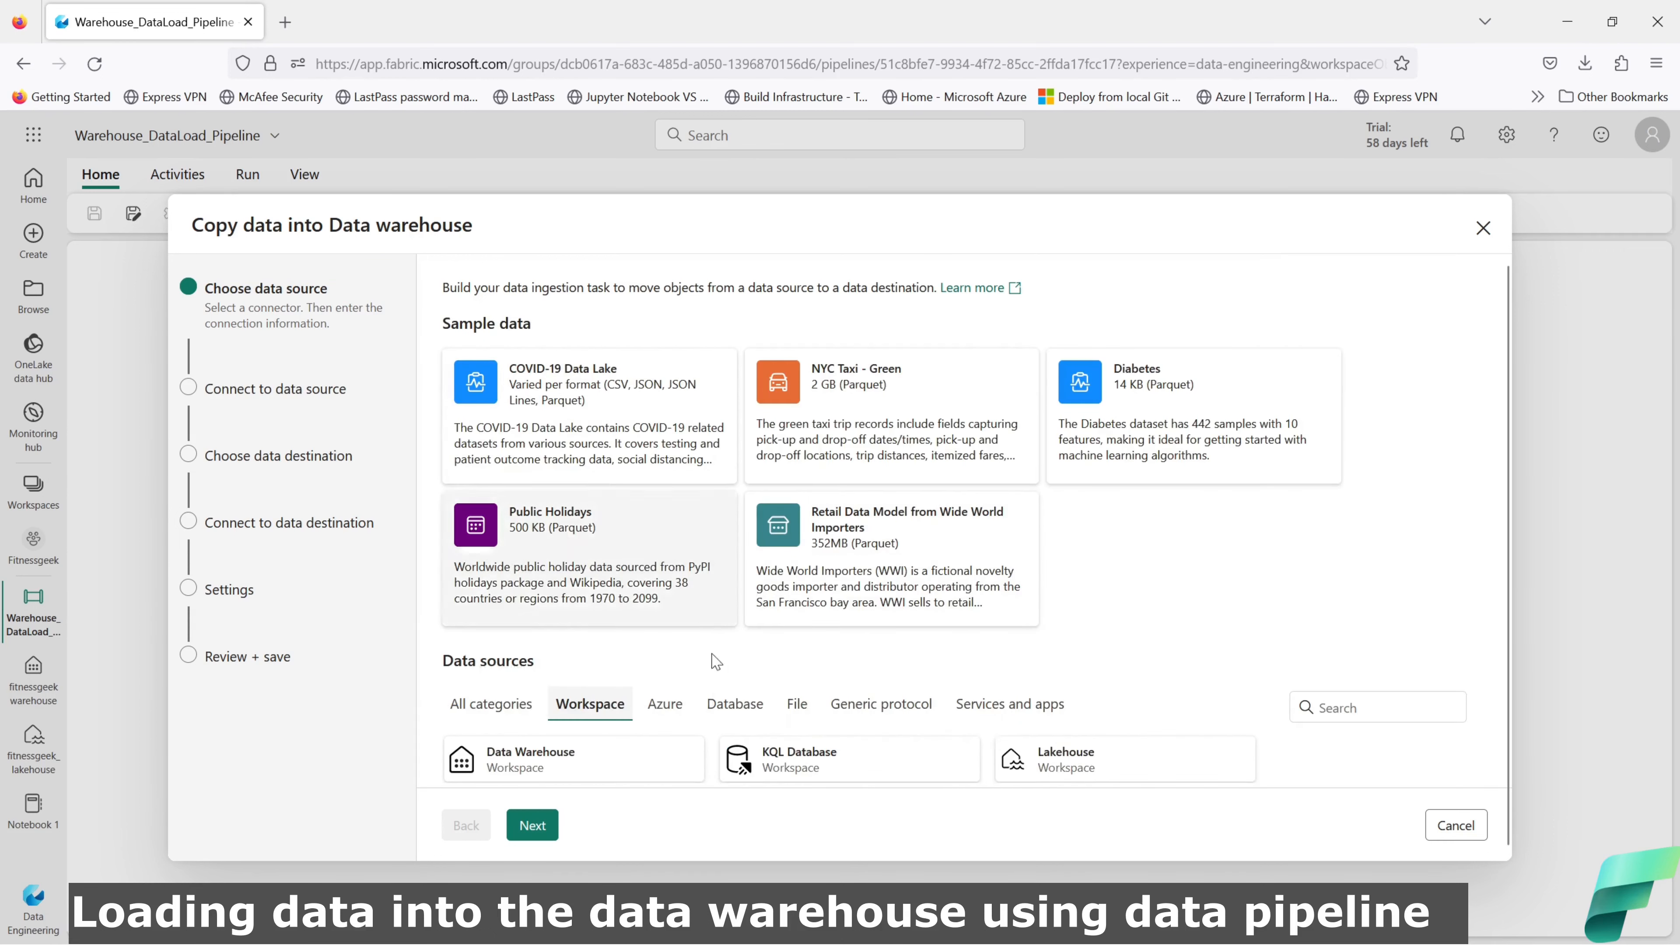
left_click(664, 704)
scroll(808, 657, "down", 3)
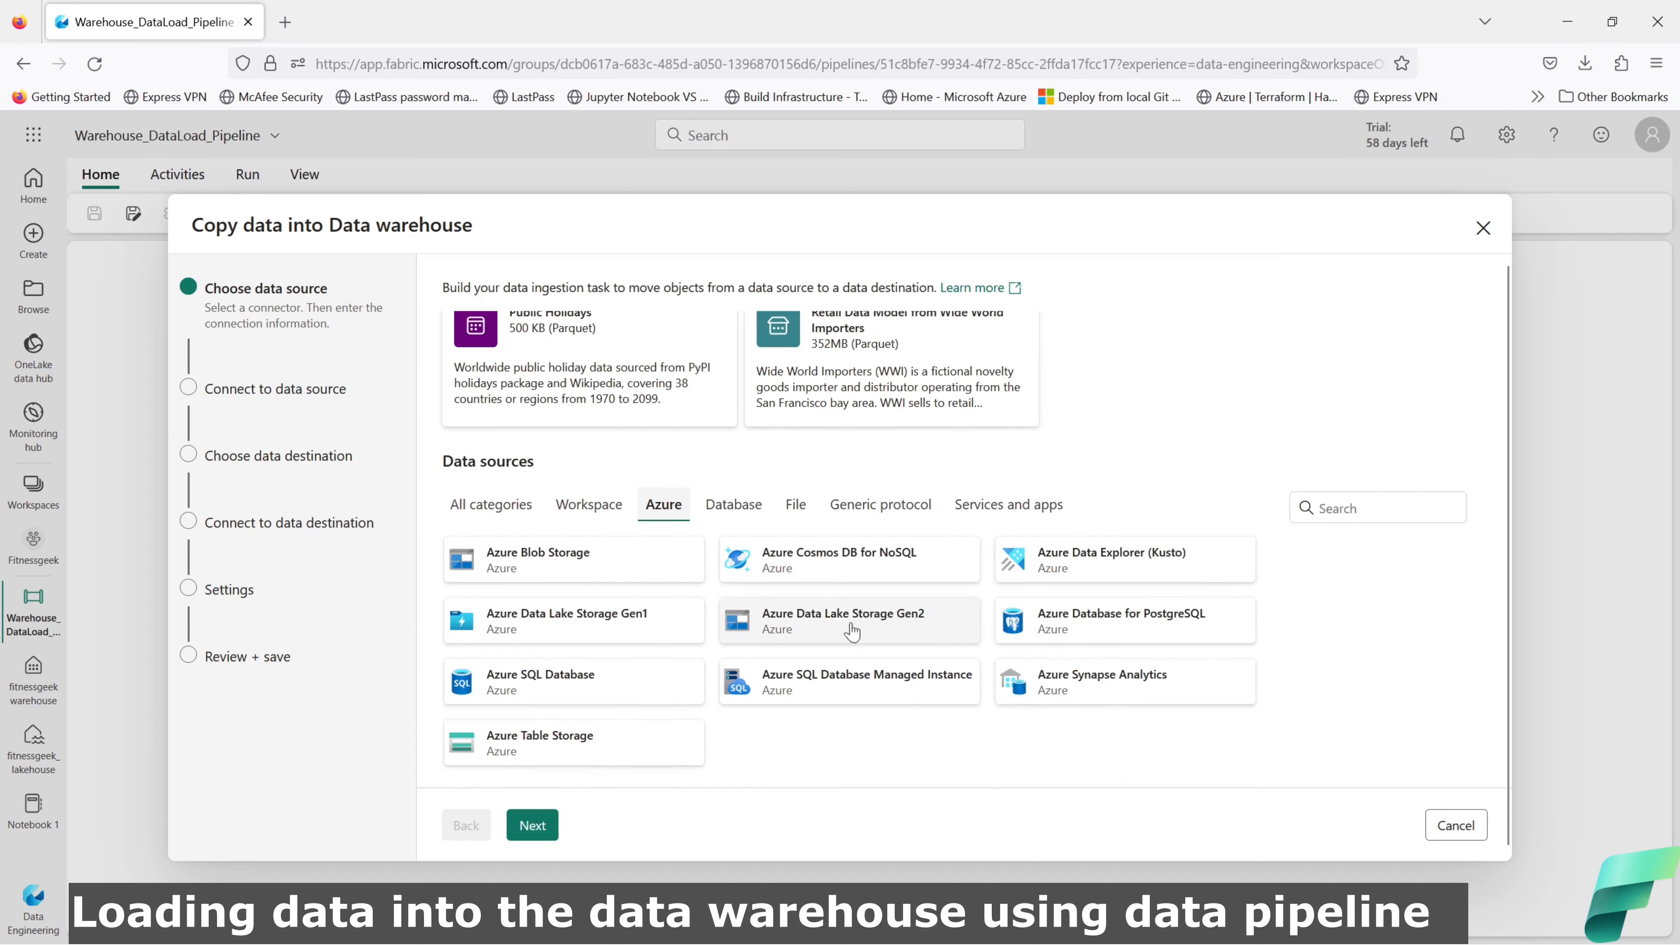
left_click(734, 501)
scroll(827, 629, "down", 2)
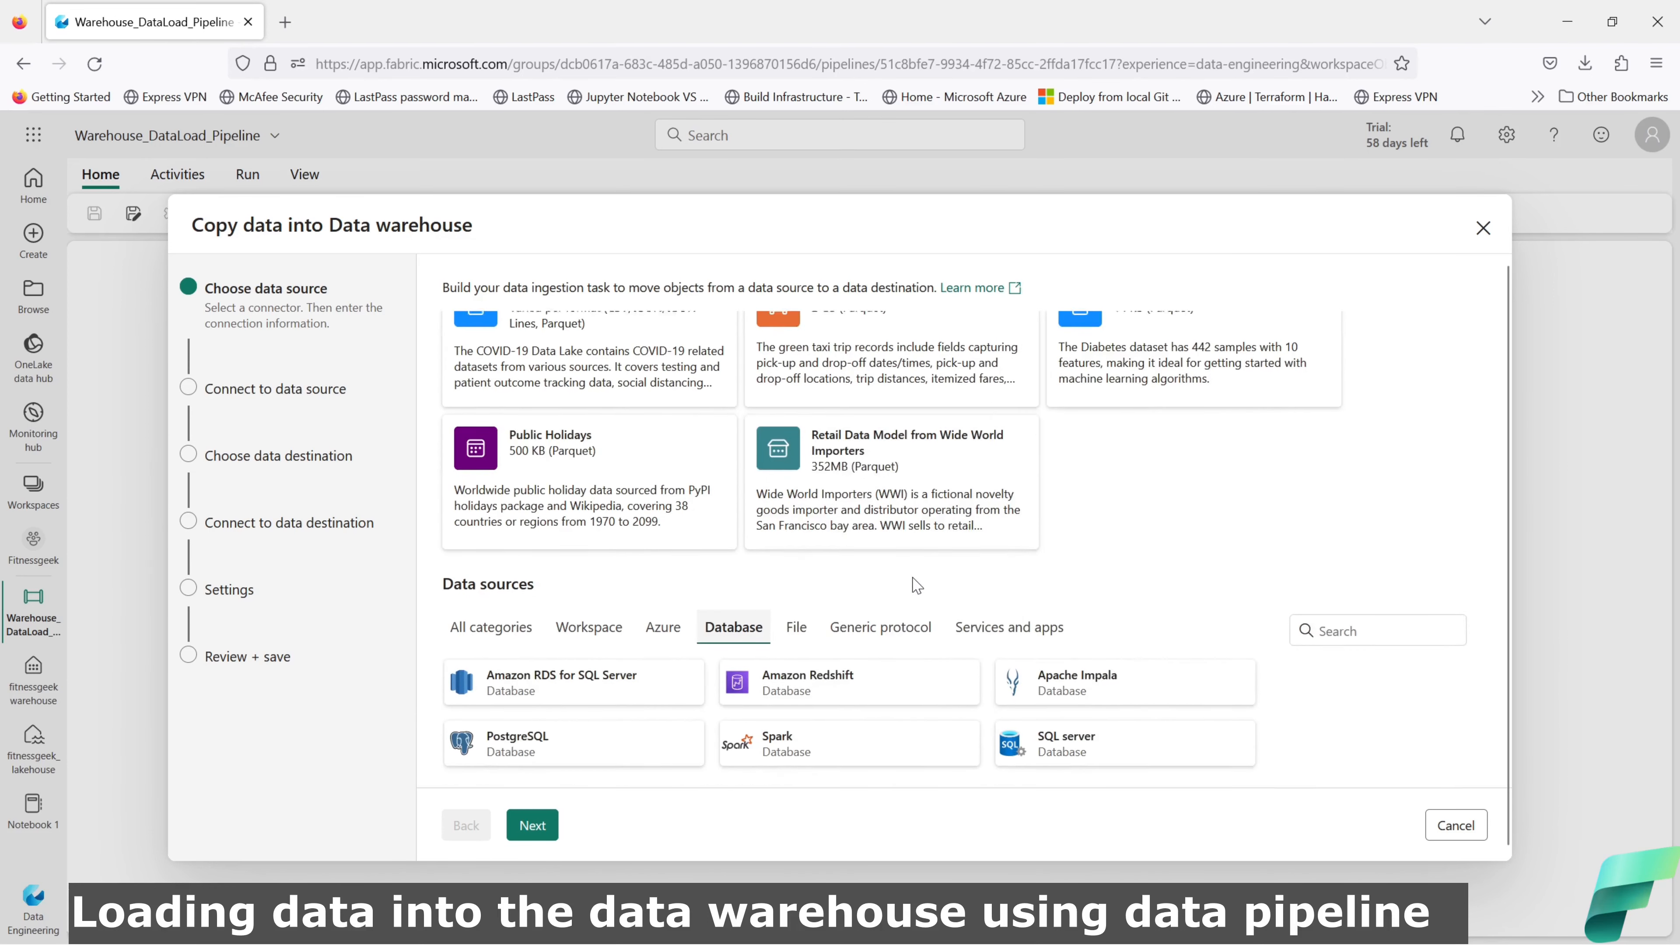
left_click(796, 622)
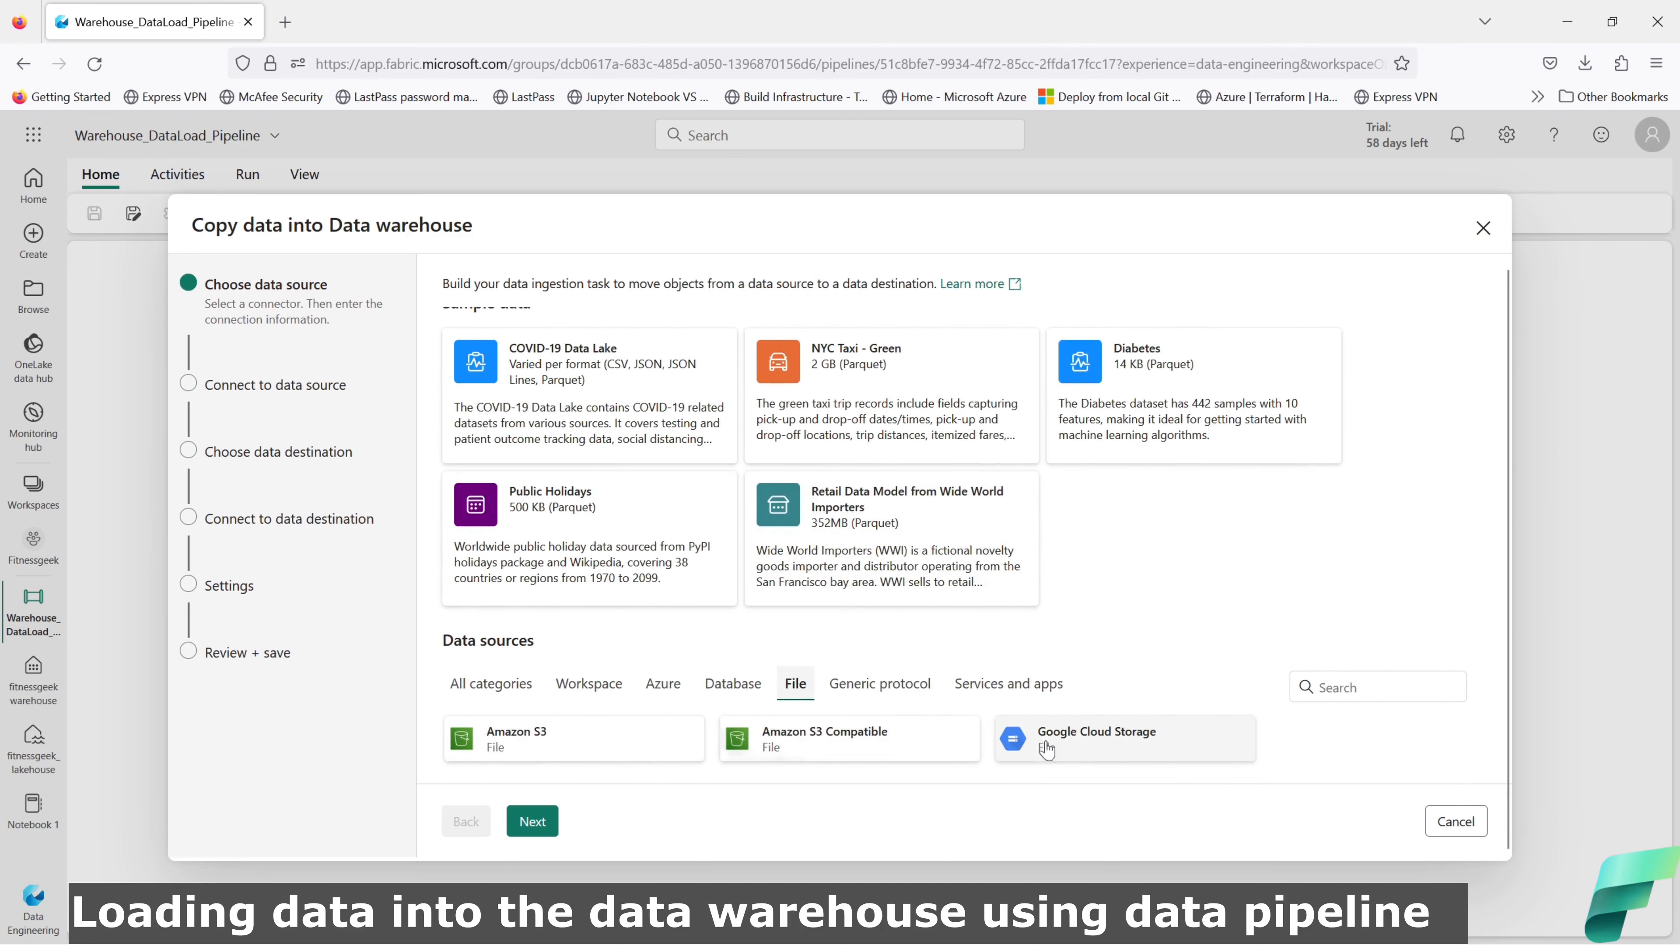
left_click(911, 707)
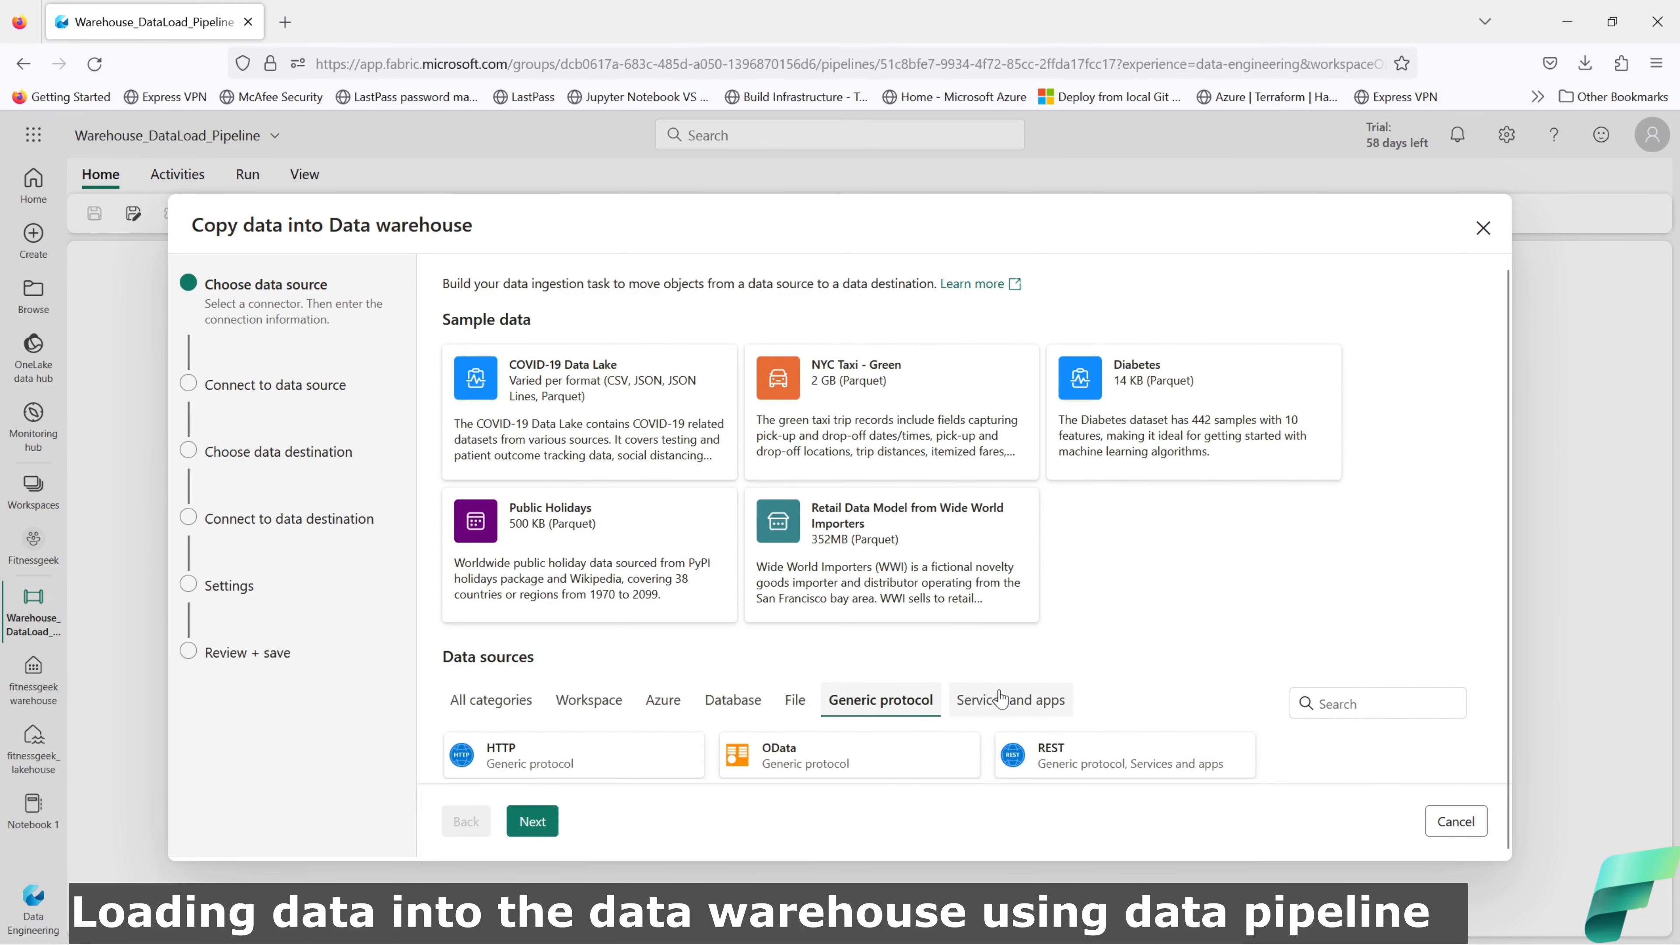
left_click(1011, 706)
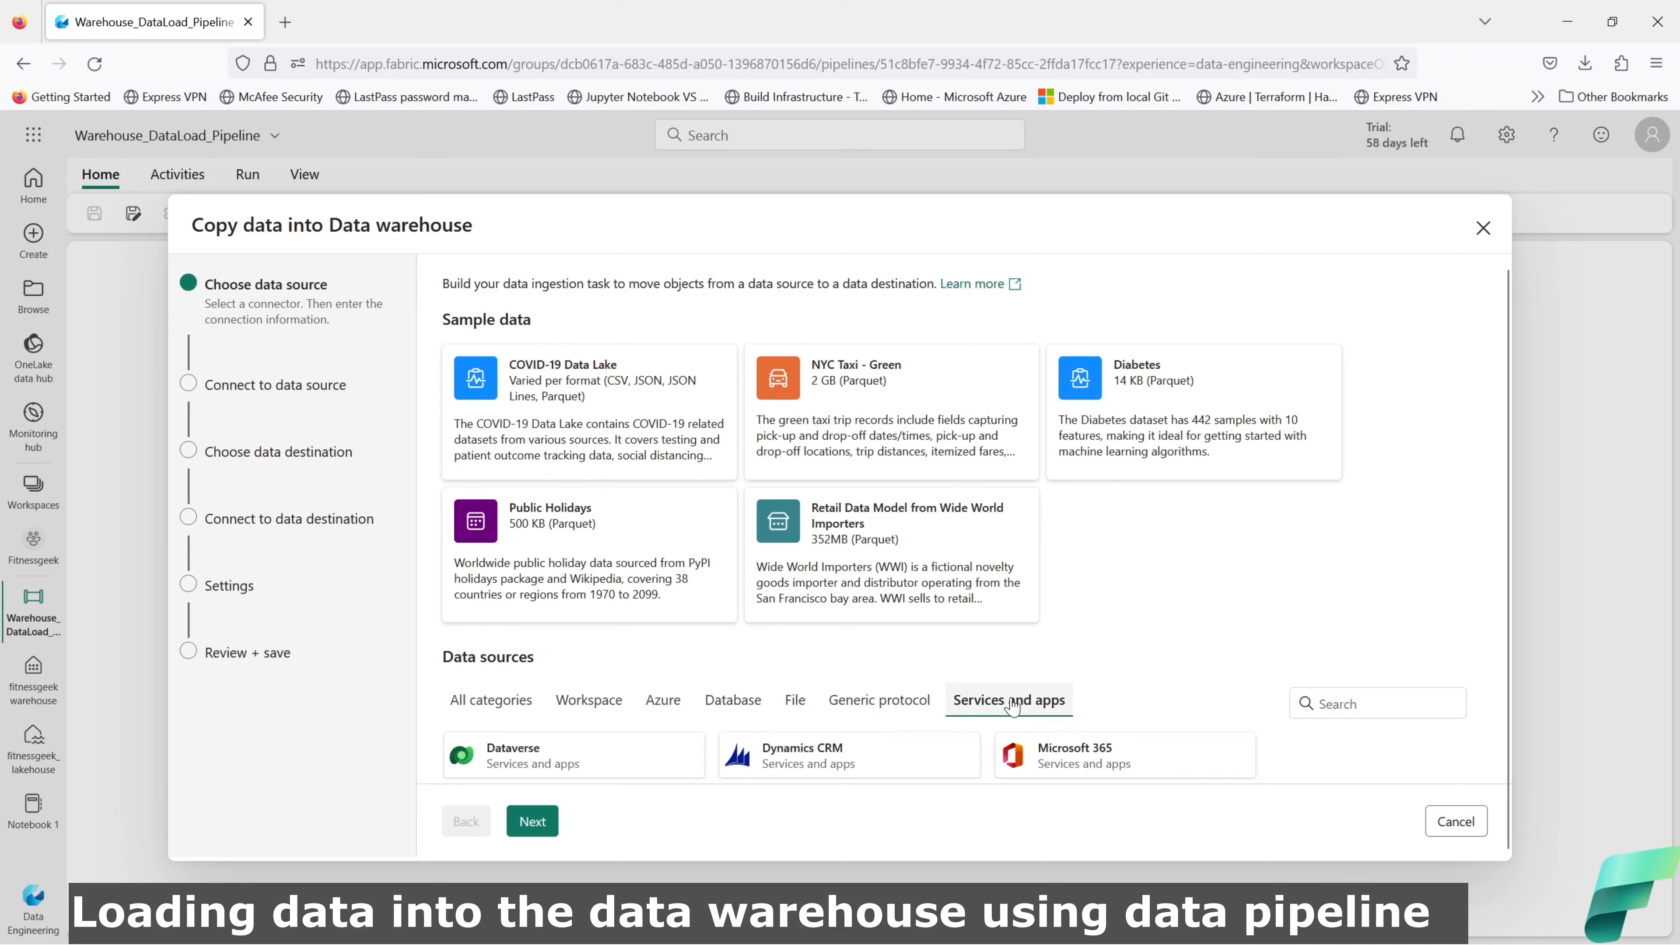
left_click(517, 713)
Step: Pick the Public Holidays sample (500 KB, Parquet) as the data source and continue
scroll(1124, 606, "down", 5)
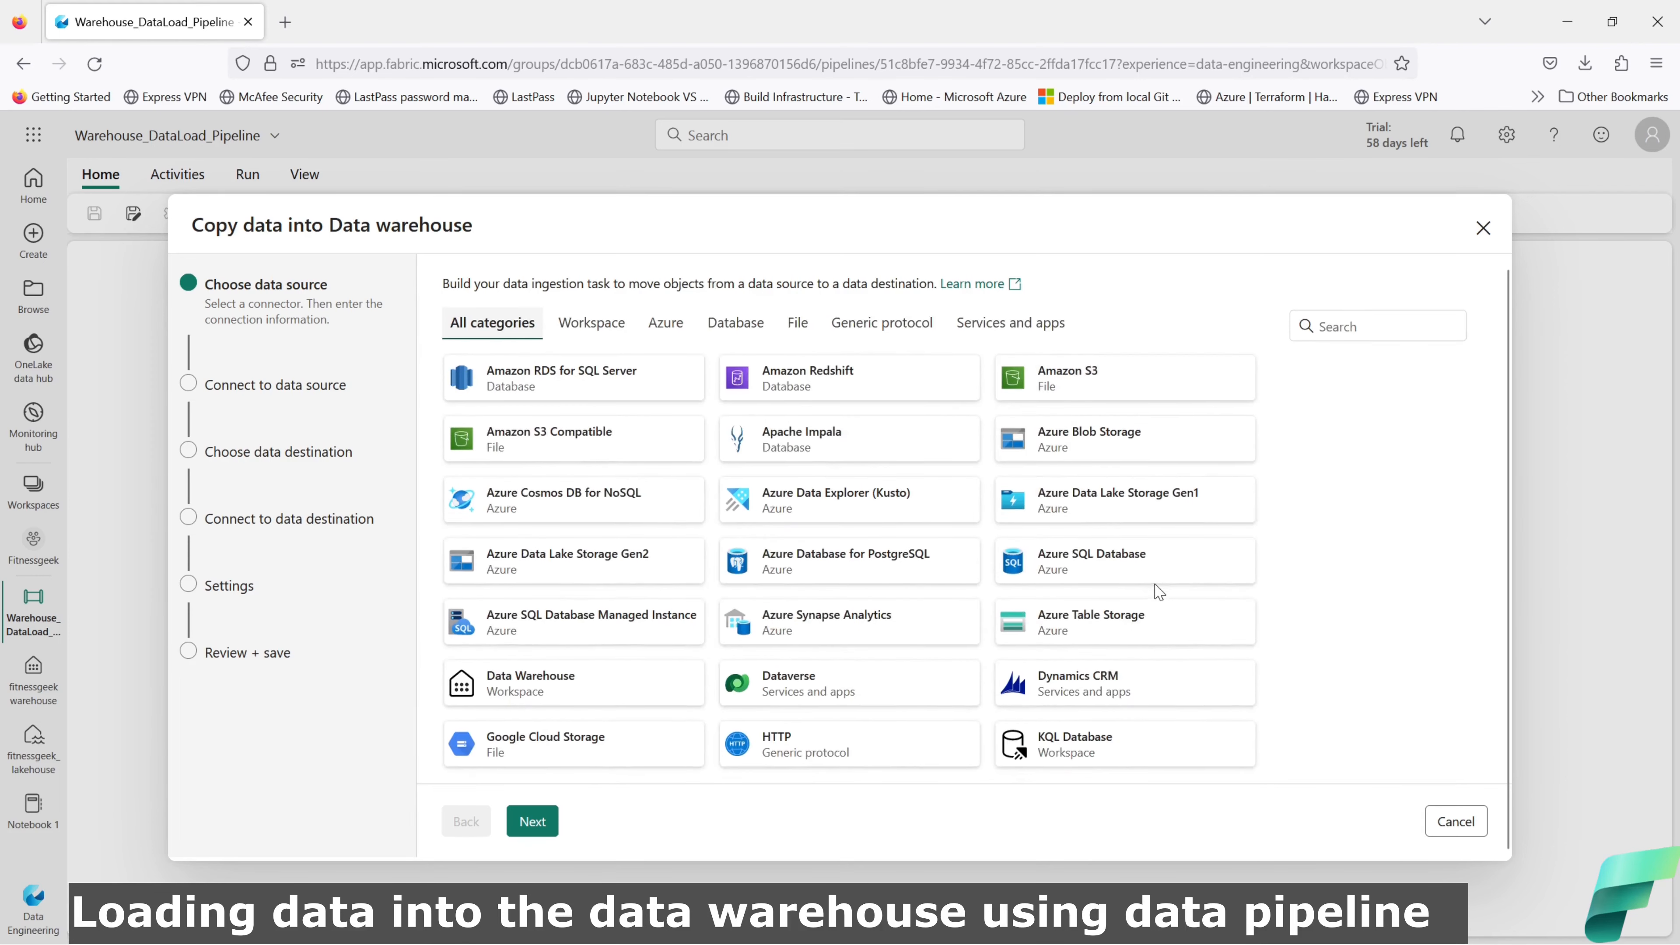
scroll(1155, 589, "up", 5)
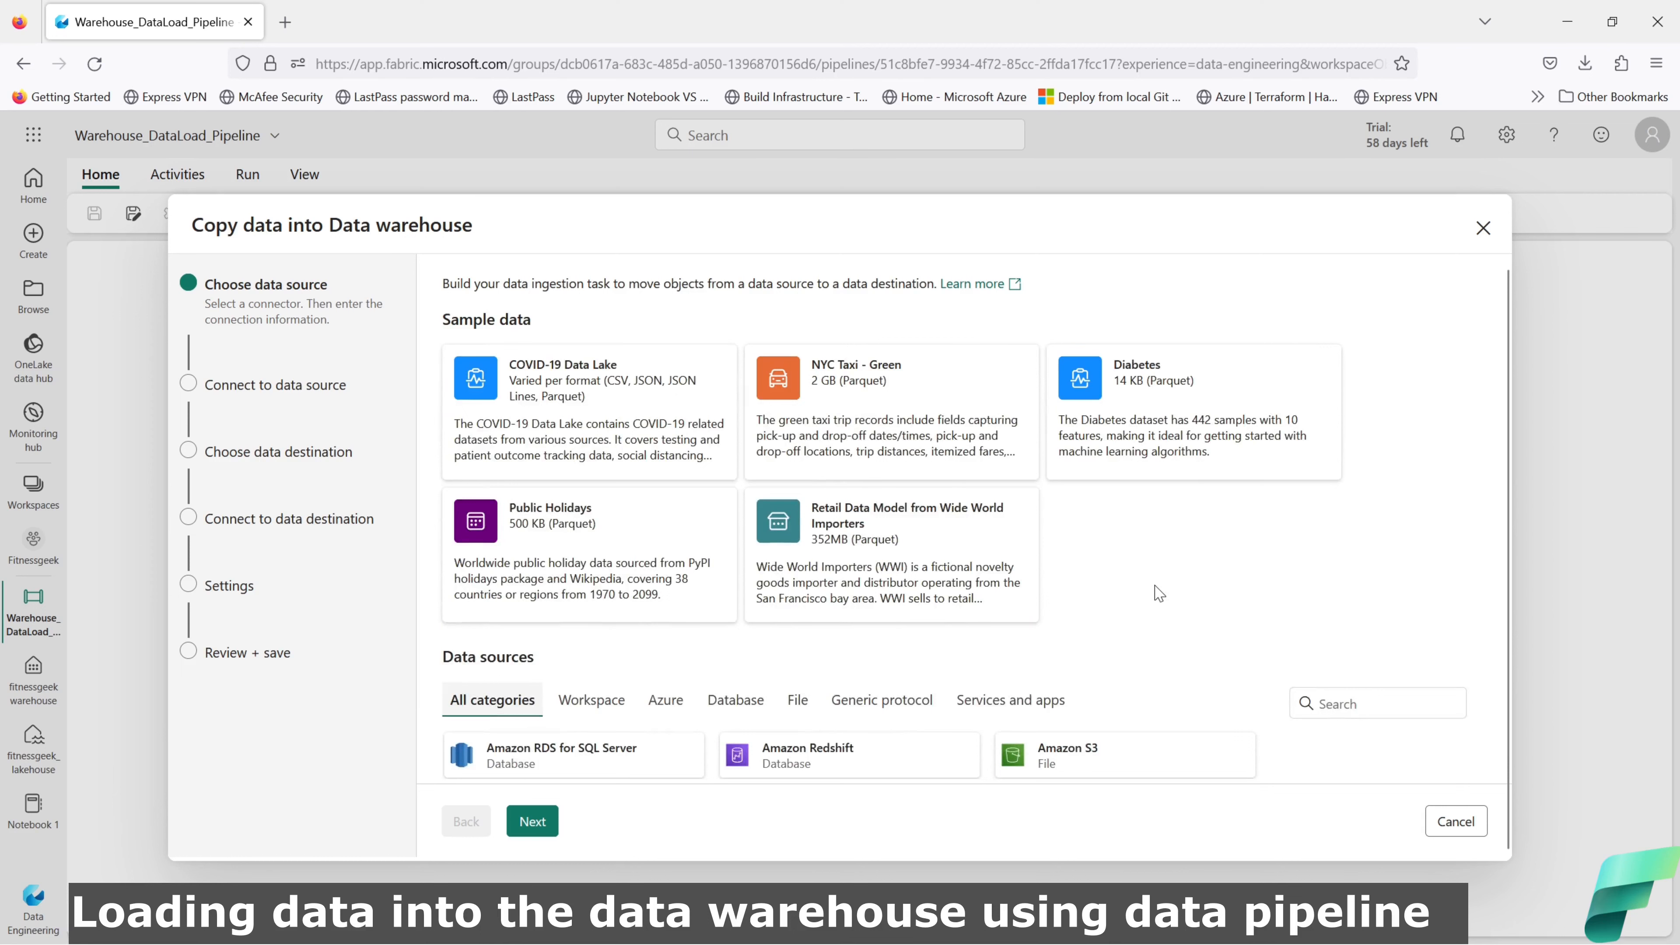
left_click(576, 536)
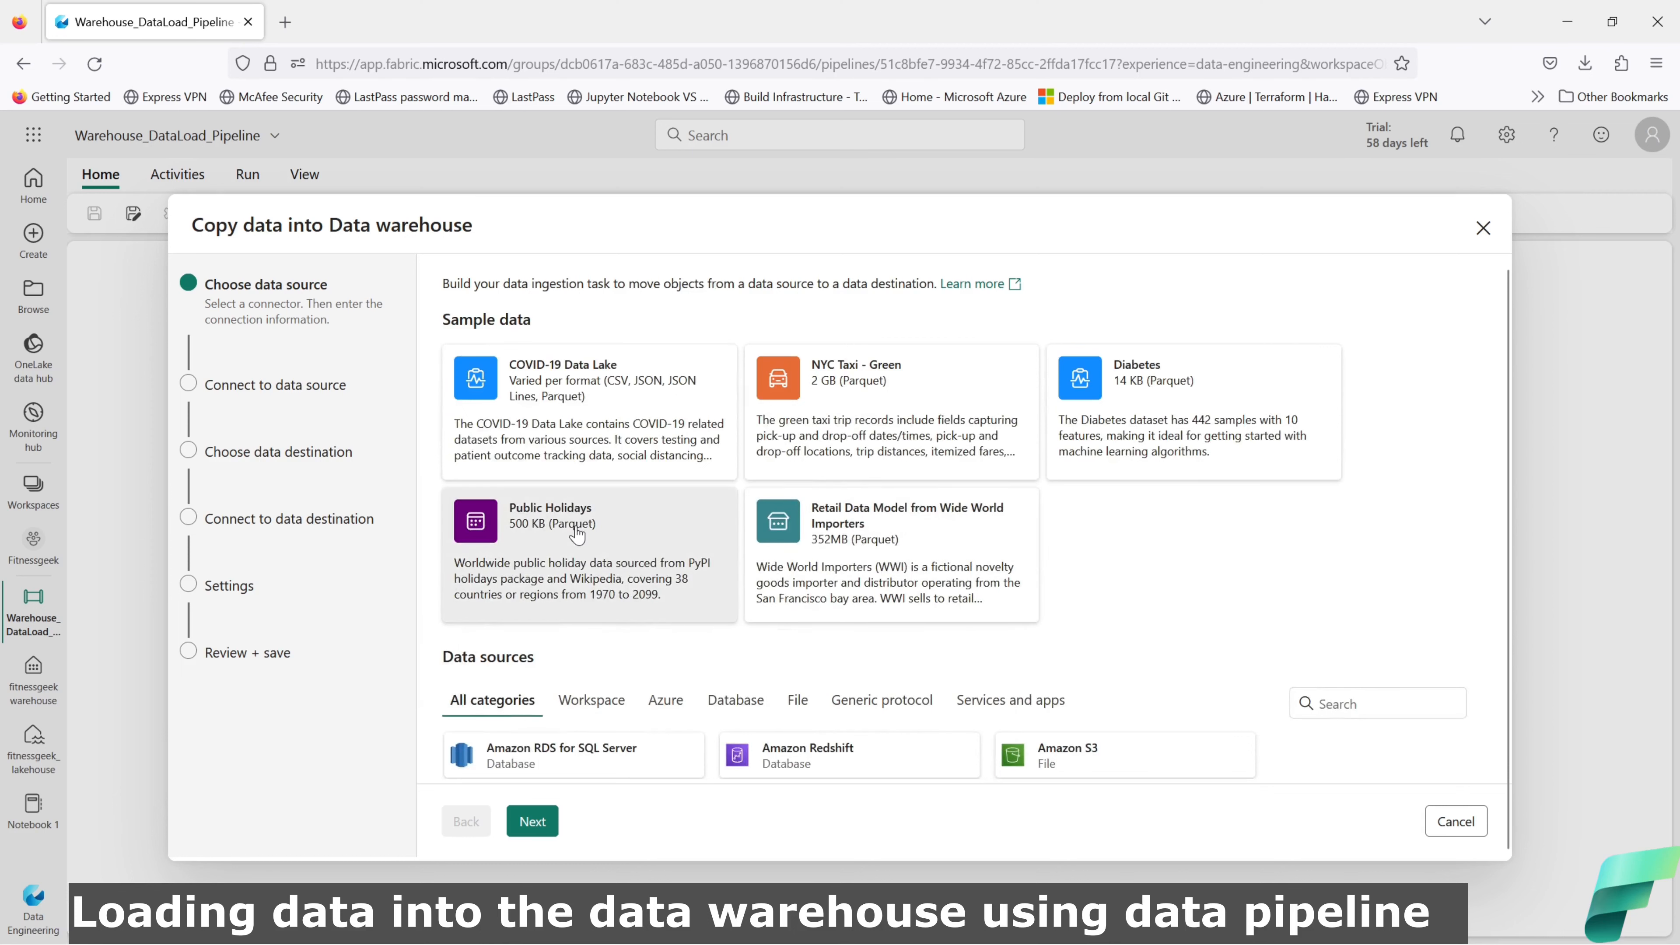
left_click(532, 821)
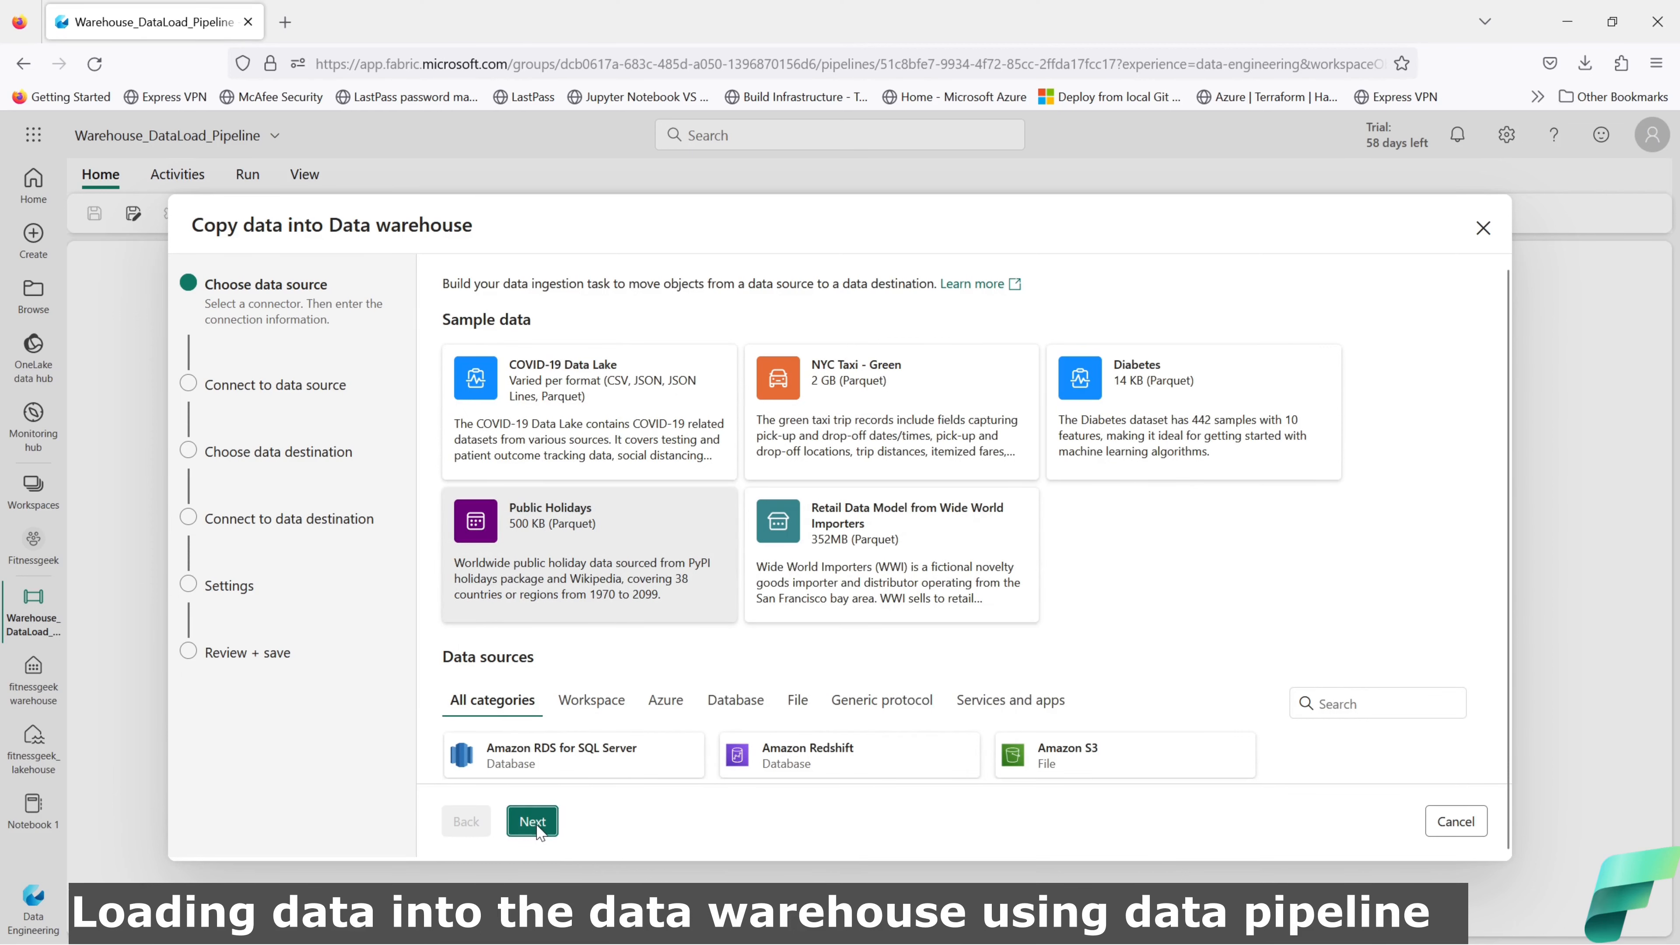
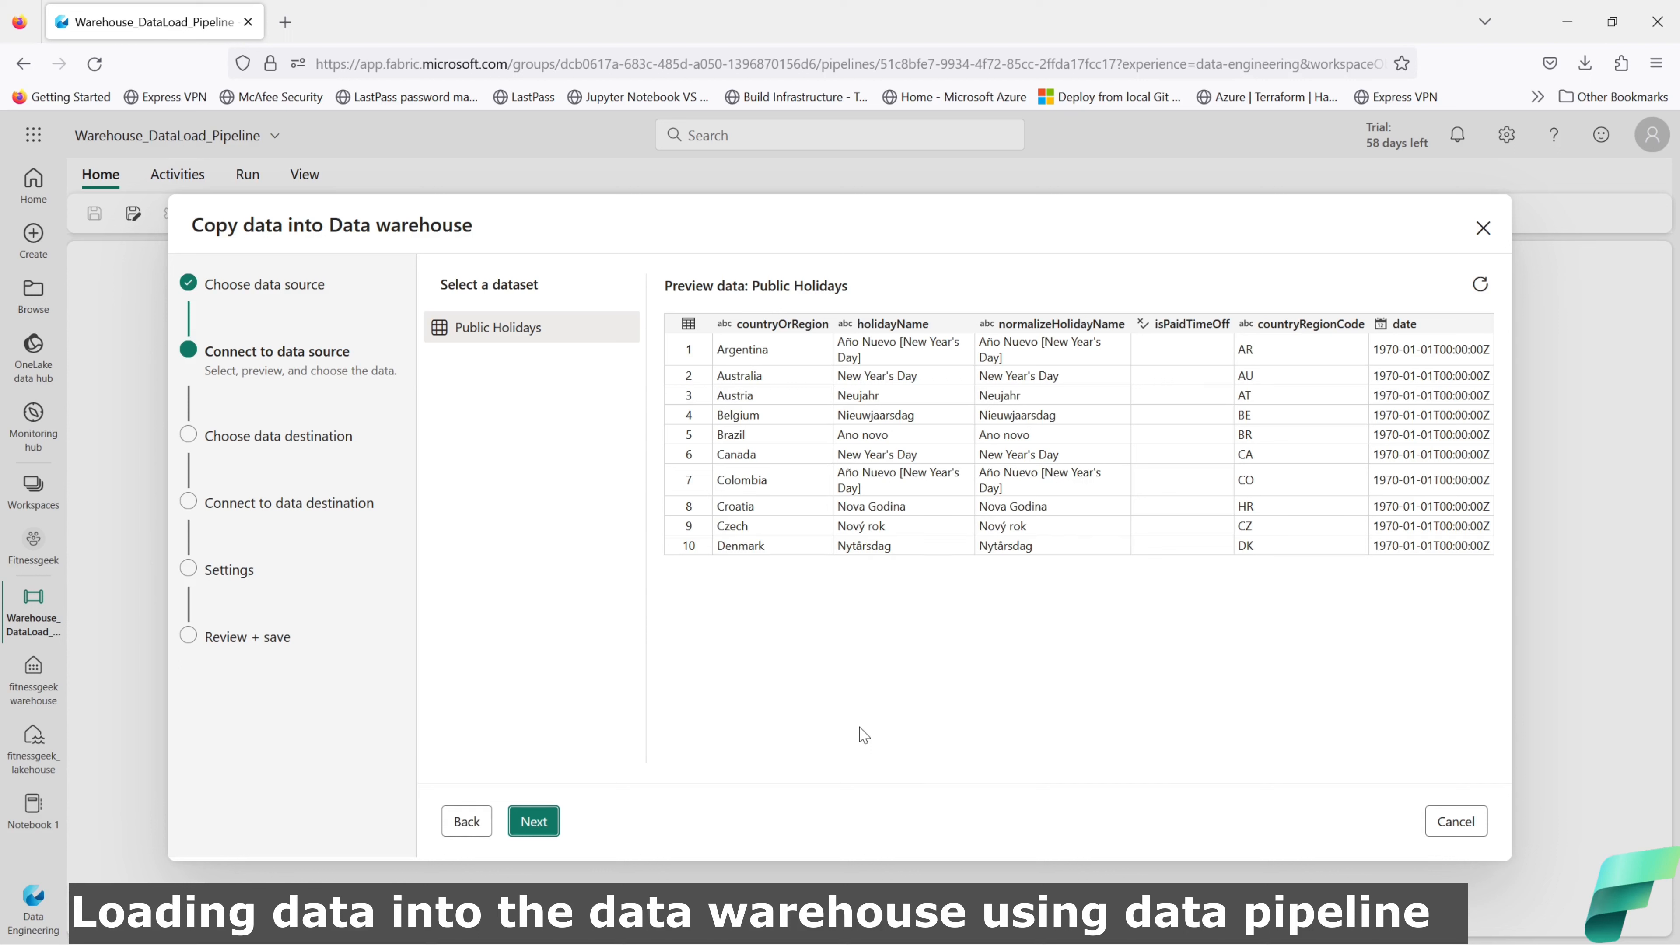
Step: Choose fitnessgeekwarehouse as the Data Warehouse destination and continue to destination table setup
left_click(535, 823)
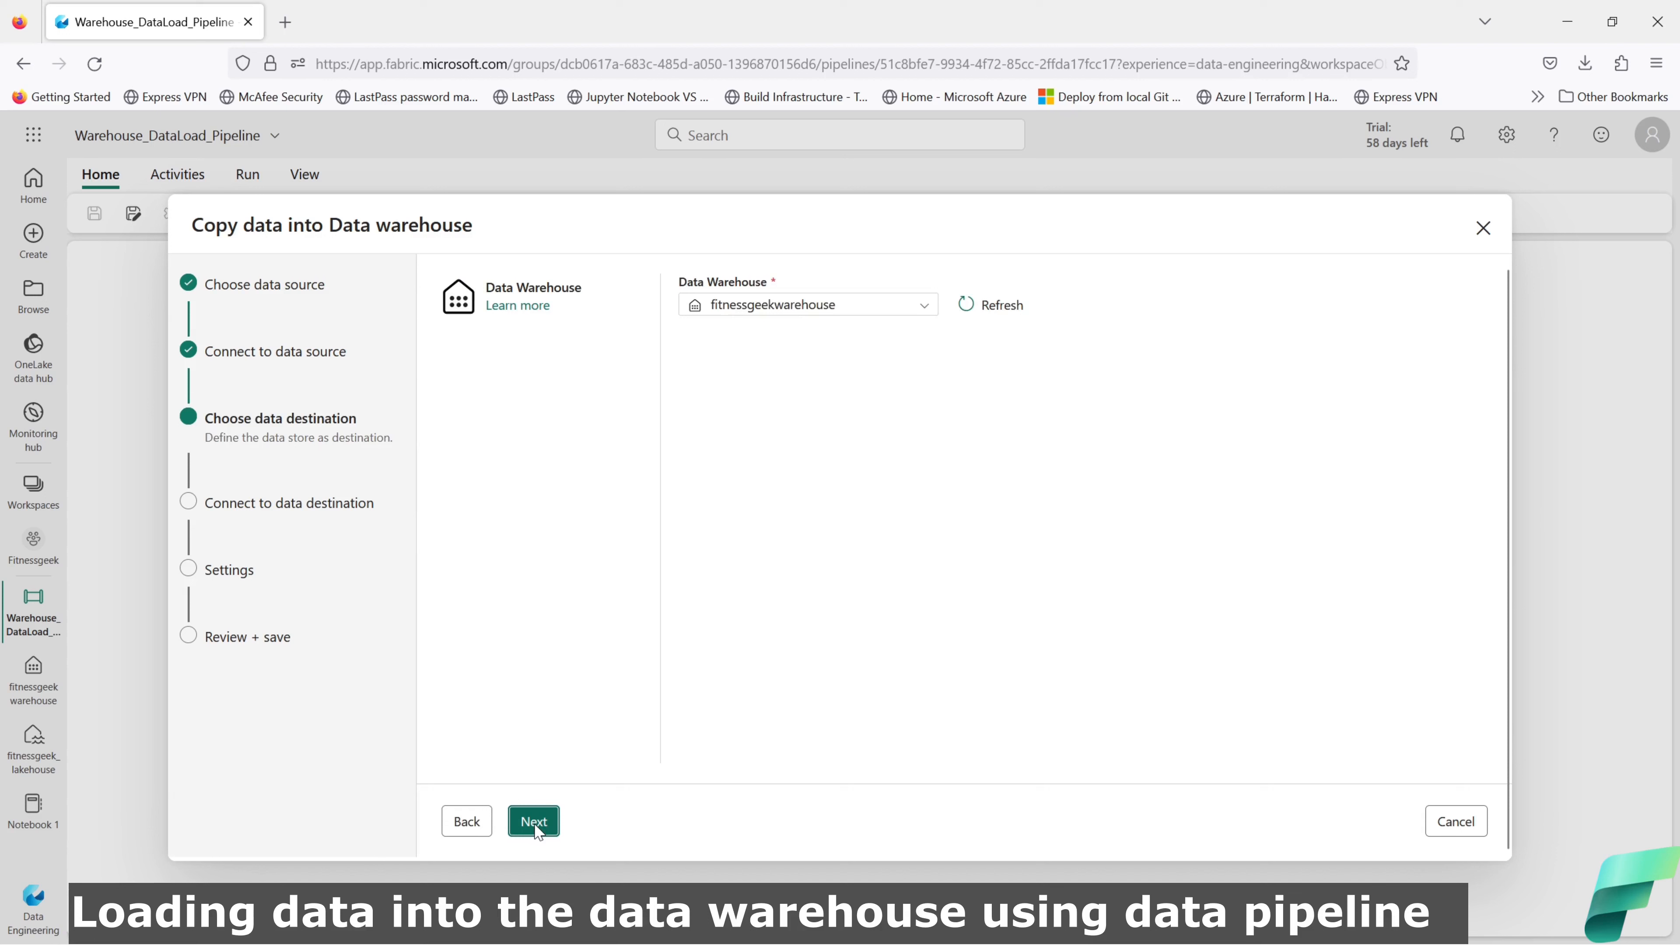
left_click(777, 307)
left_click(777, 306)
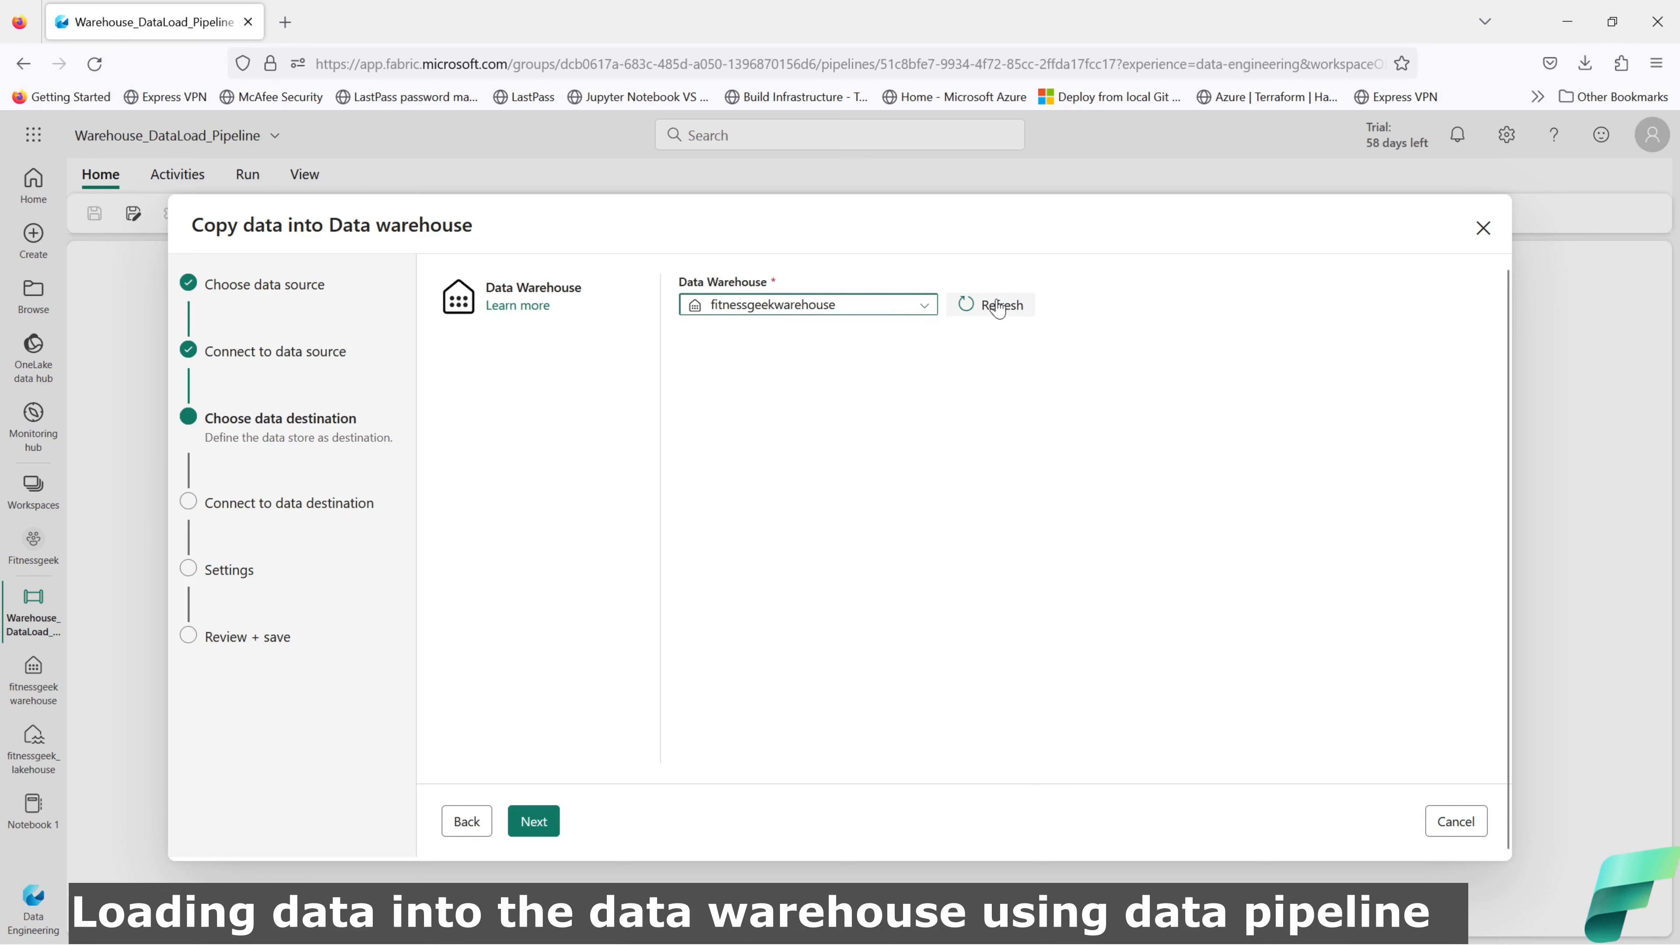
left_click(933, 314)
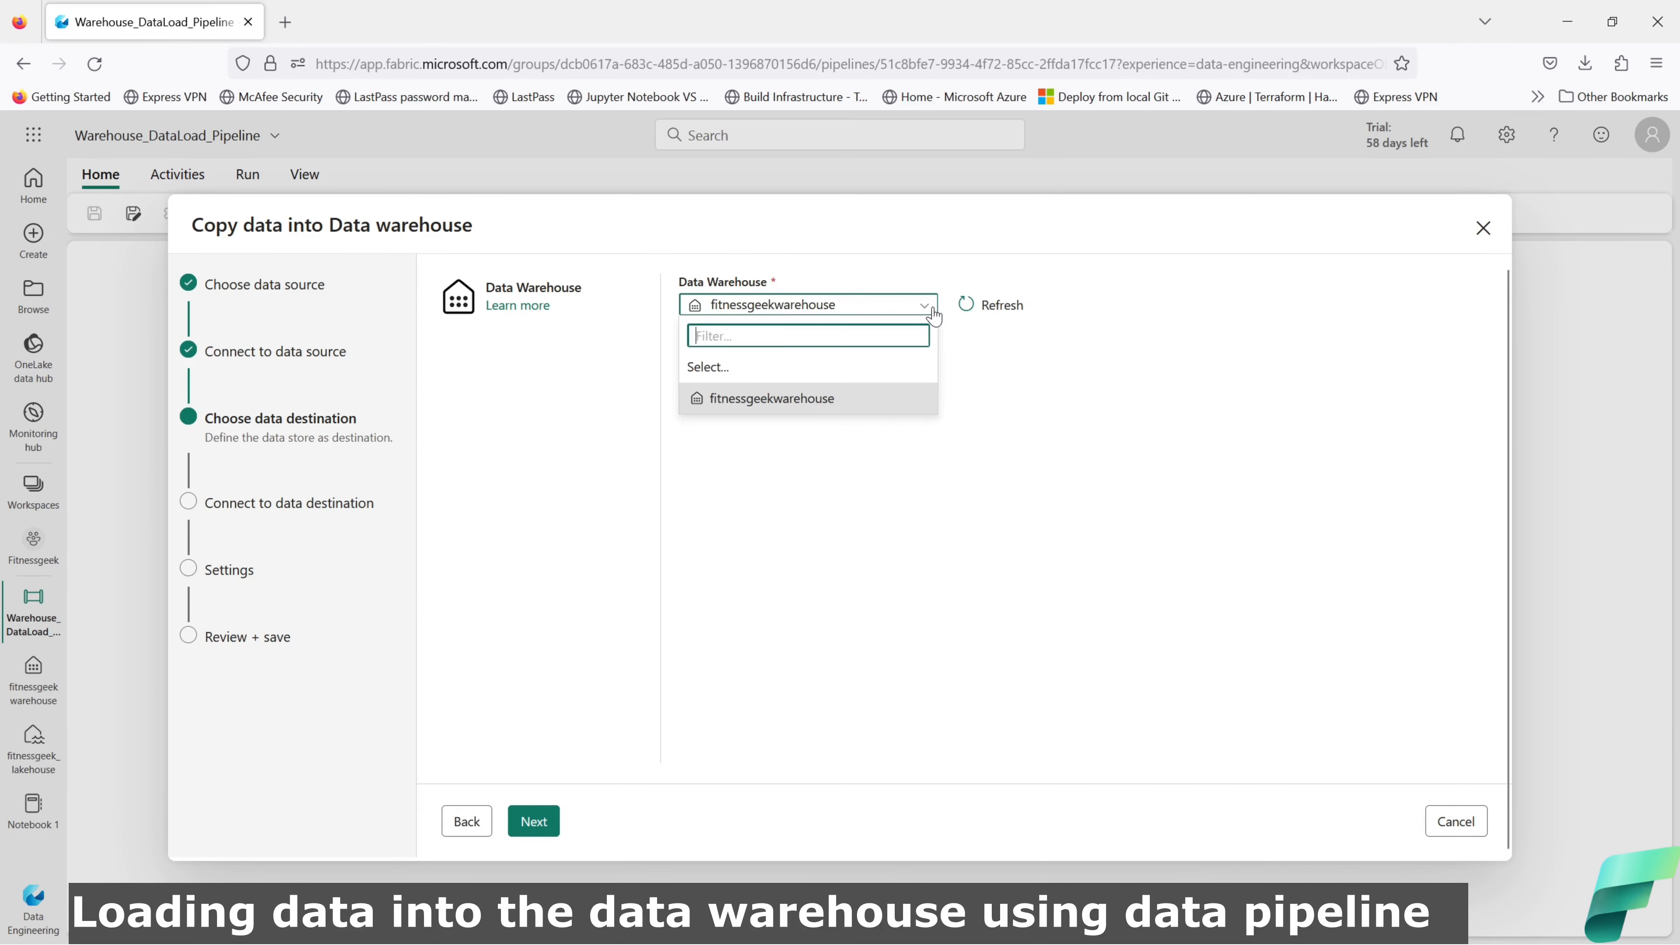
left_click(933, 314)
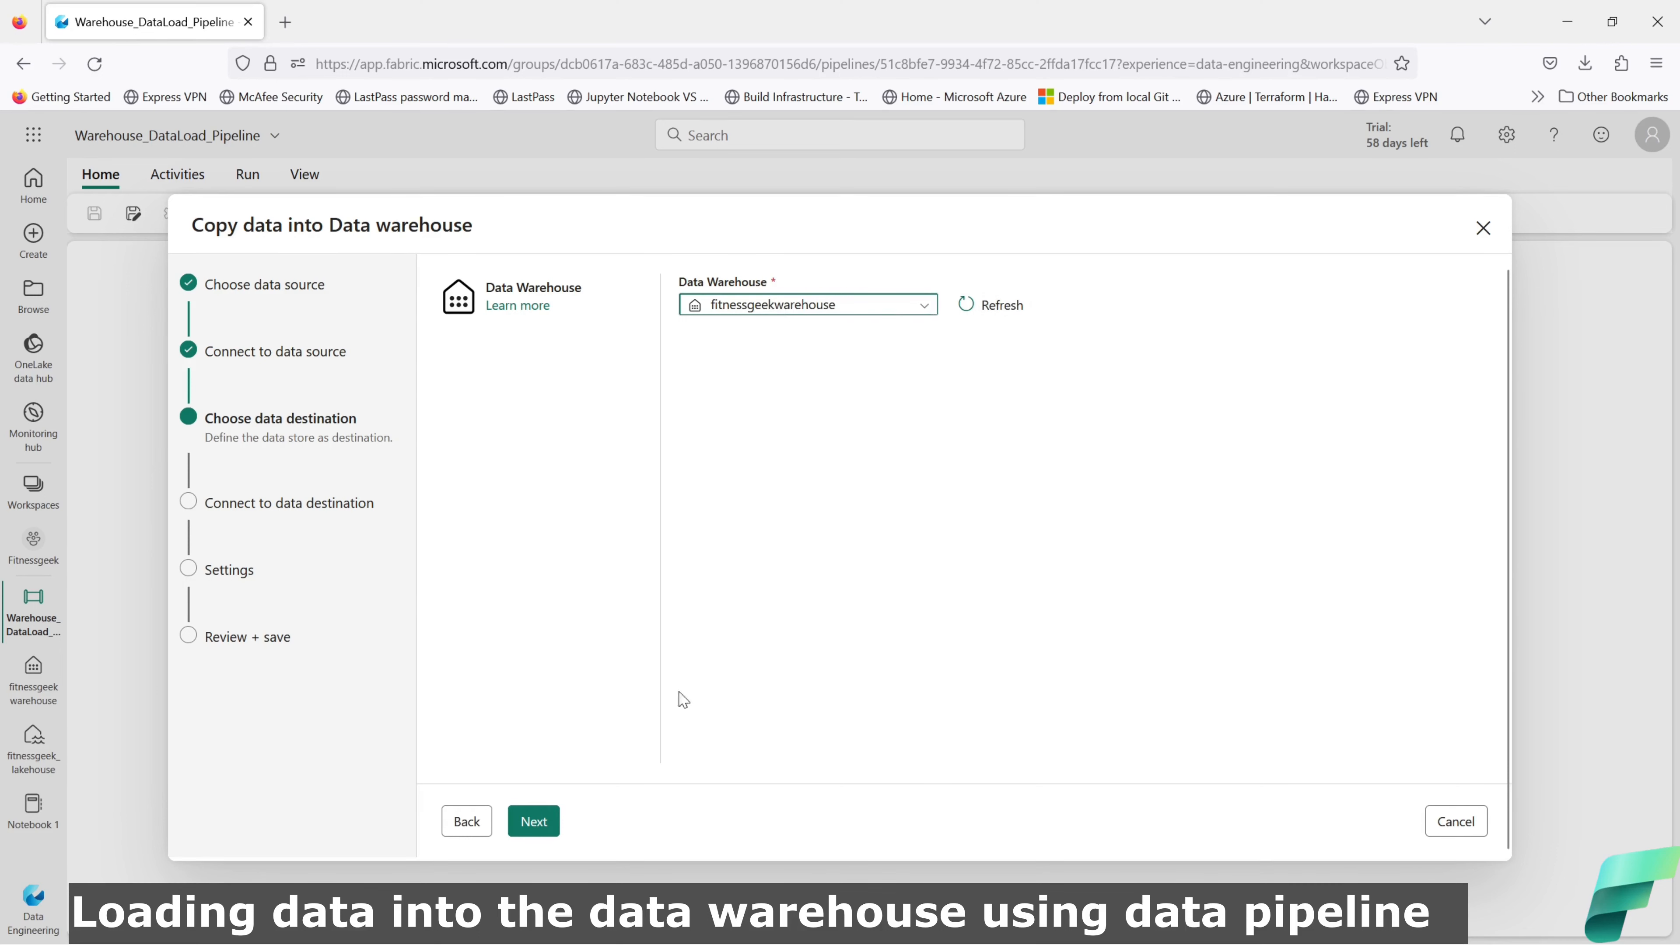
left_click(537, 821)
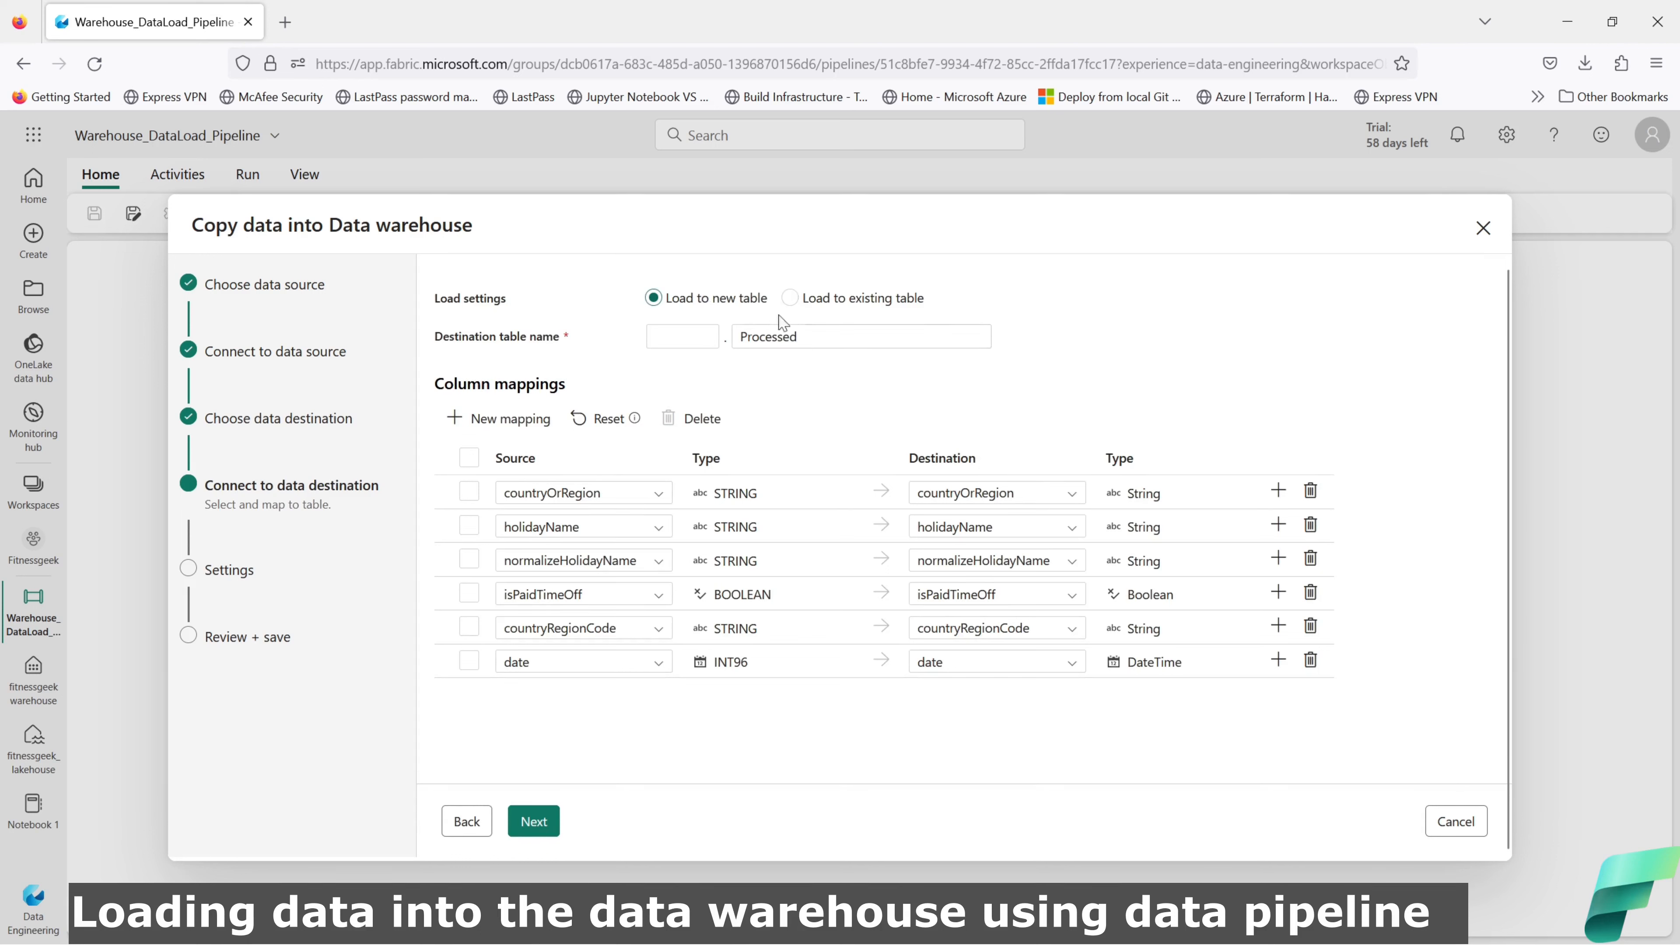
Step: Load into a new table in schema dbo, renaming Processed to tbl_holiday_data
left_click(791, 299)
left_click(886, 338)
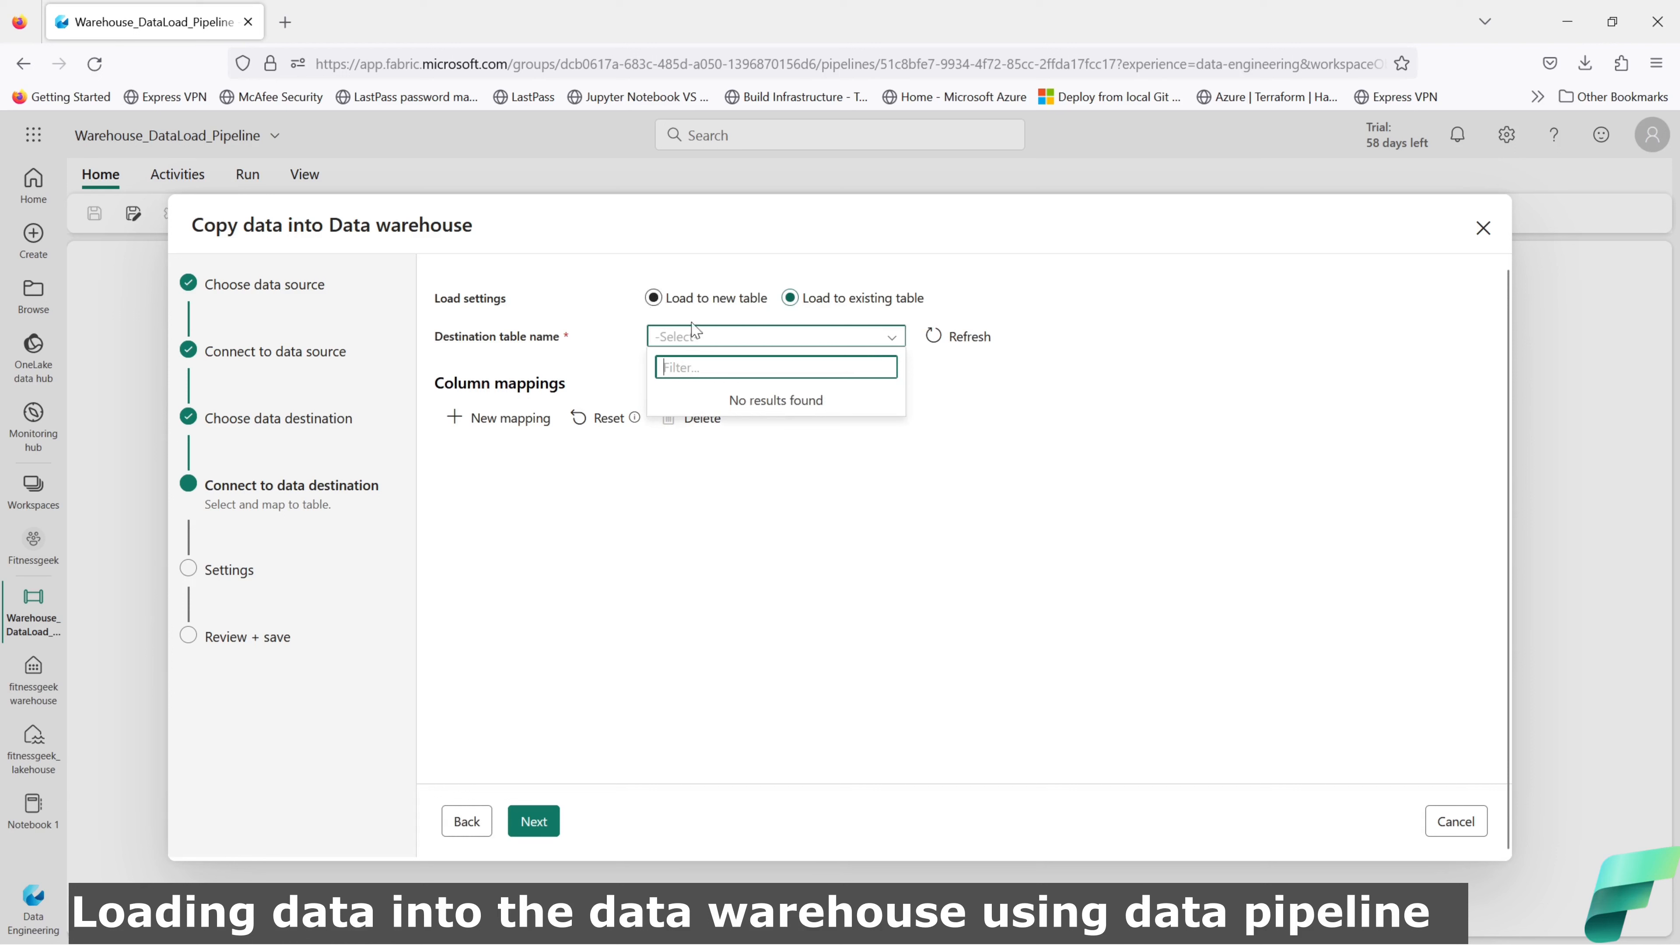
left_click(653, 298)
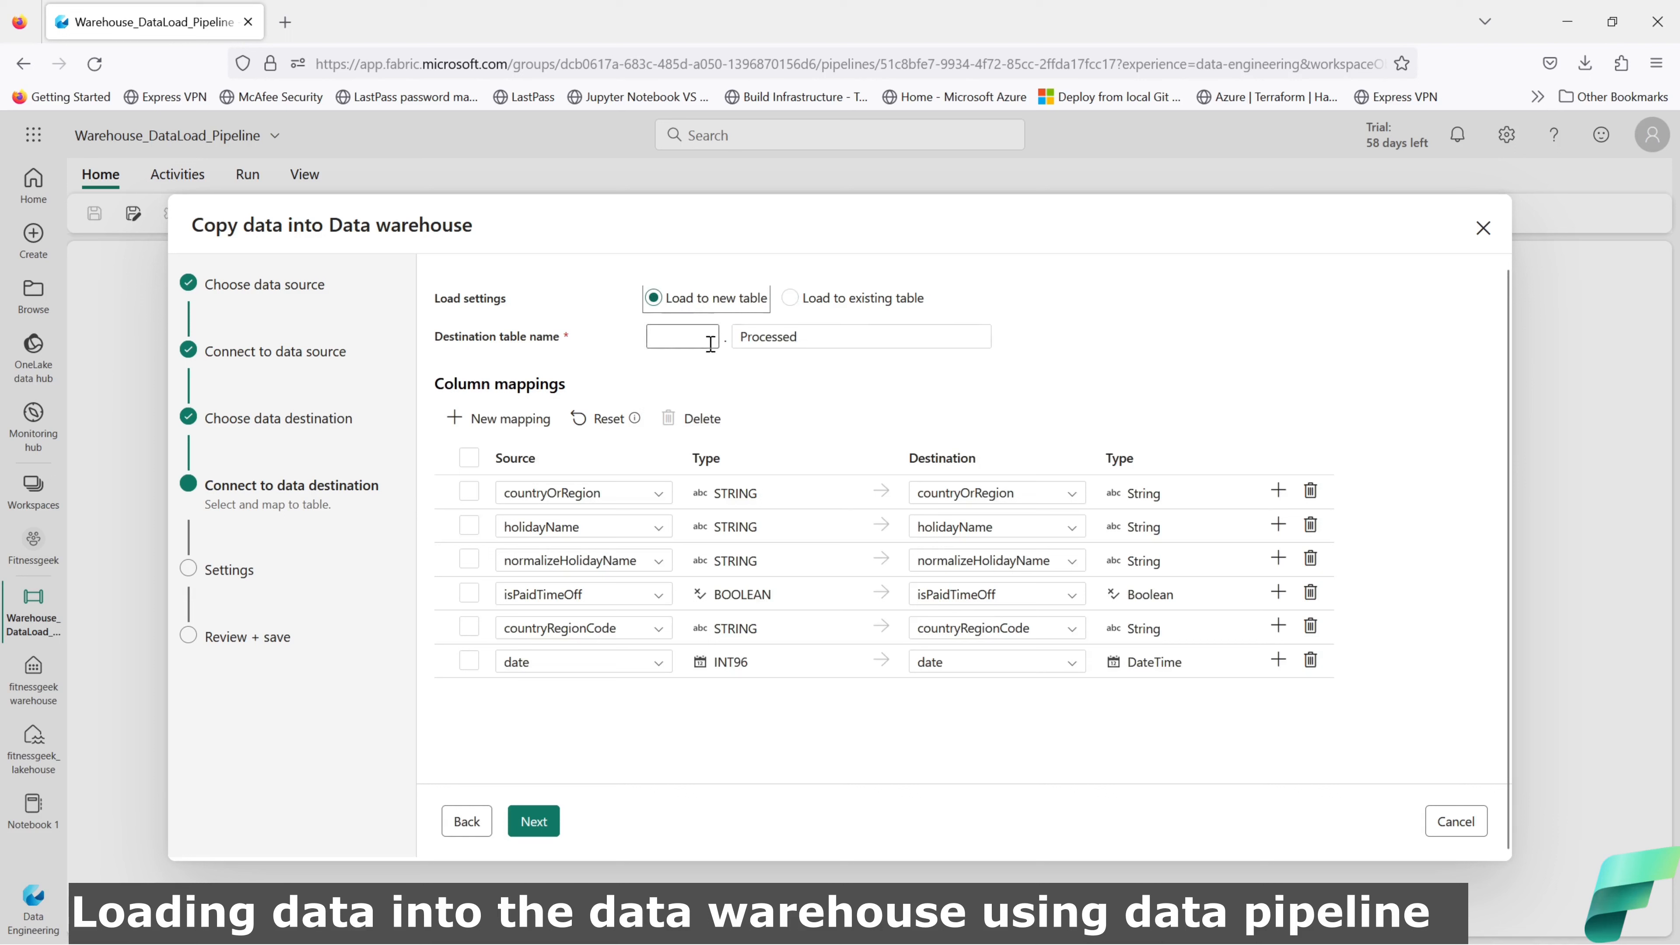
left_click(702, 338)
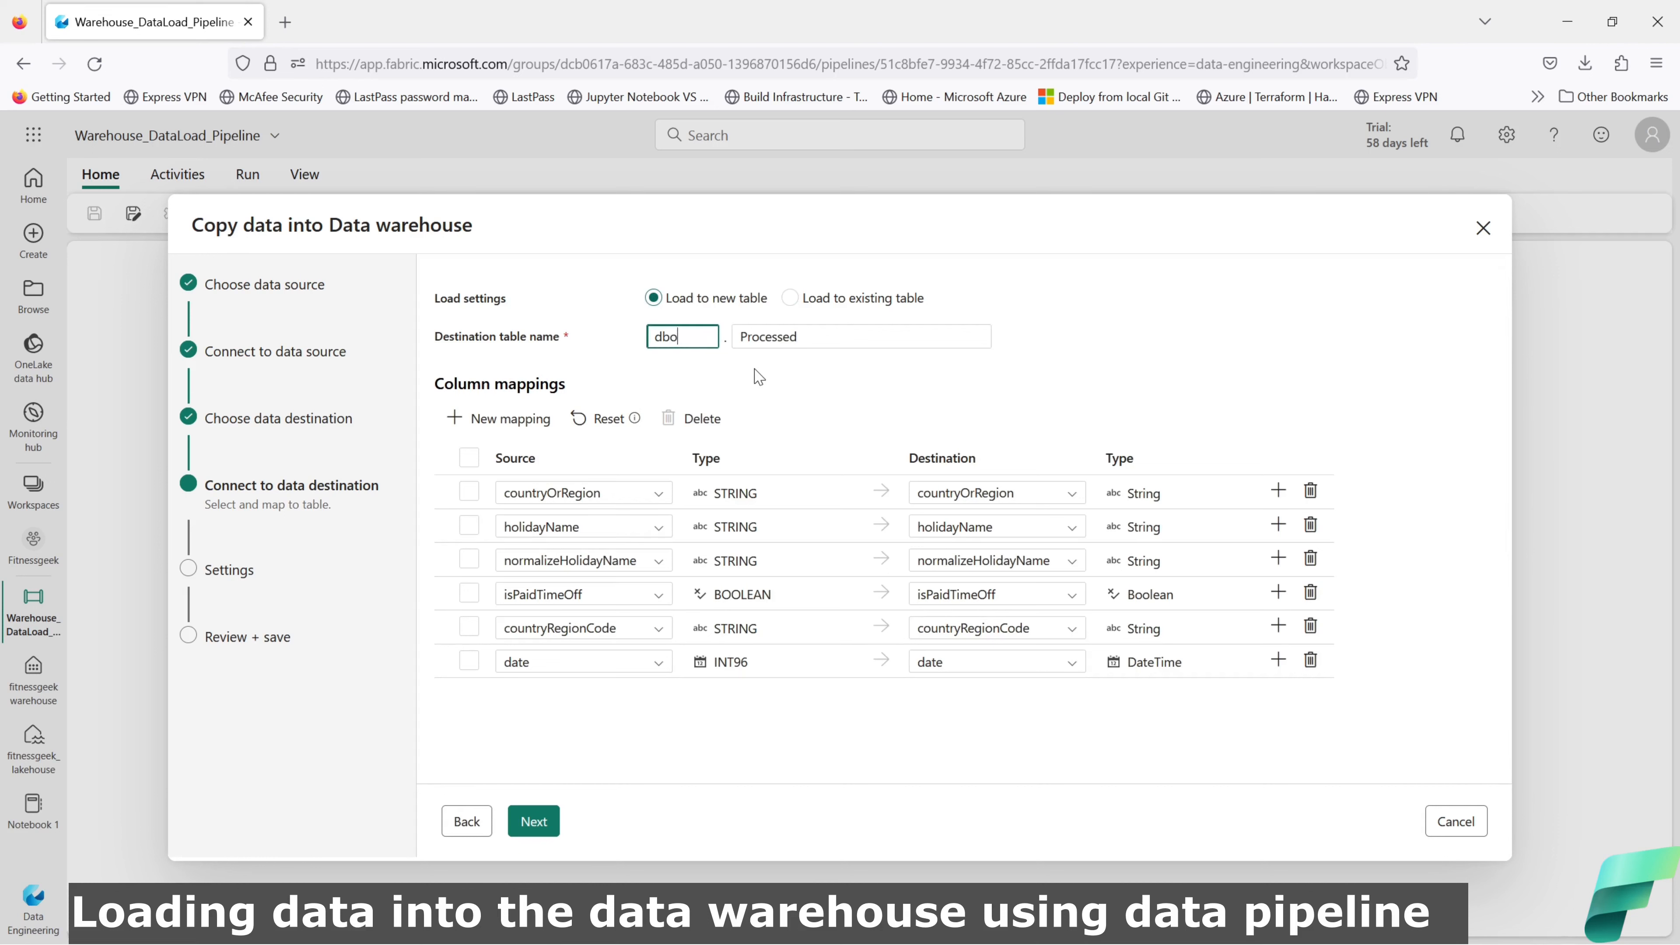
left_click_drag(813, 336, 741, 344)
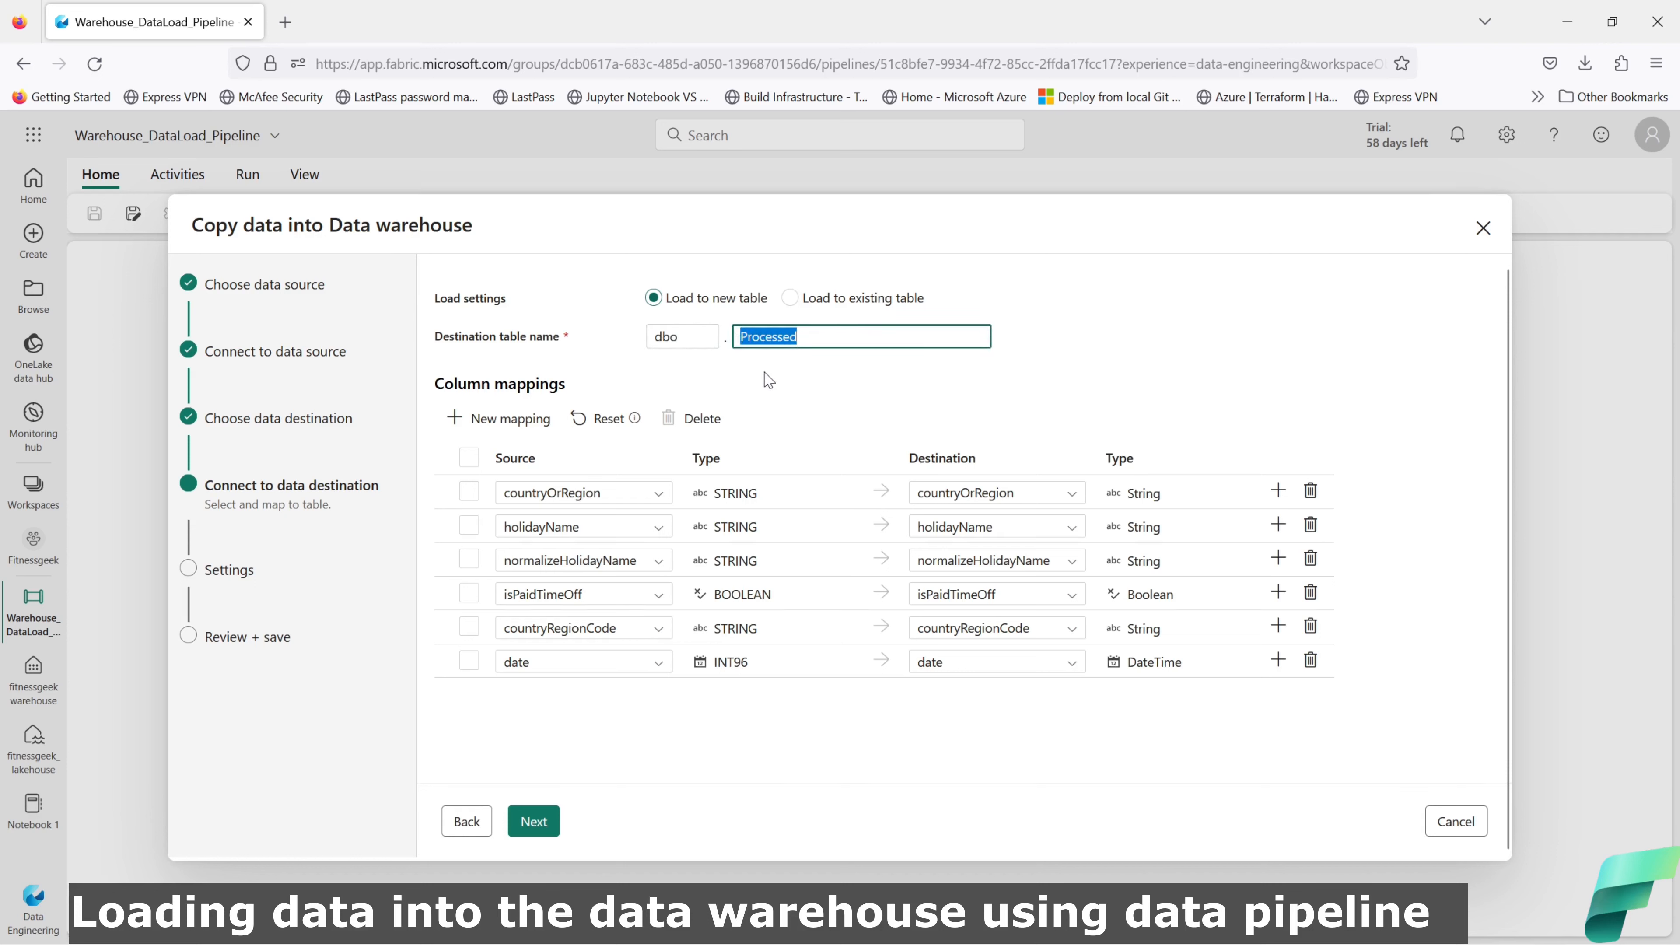
type("holida")
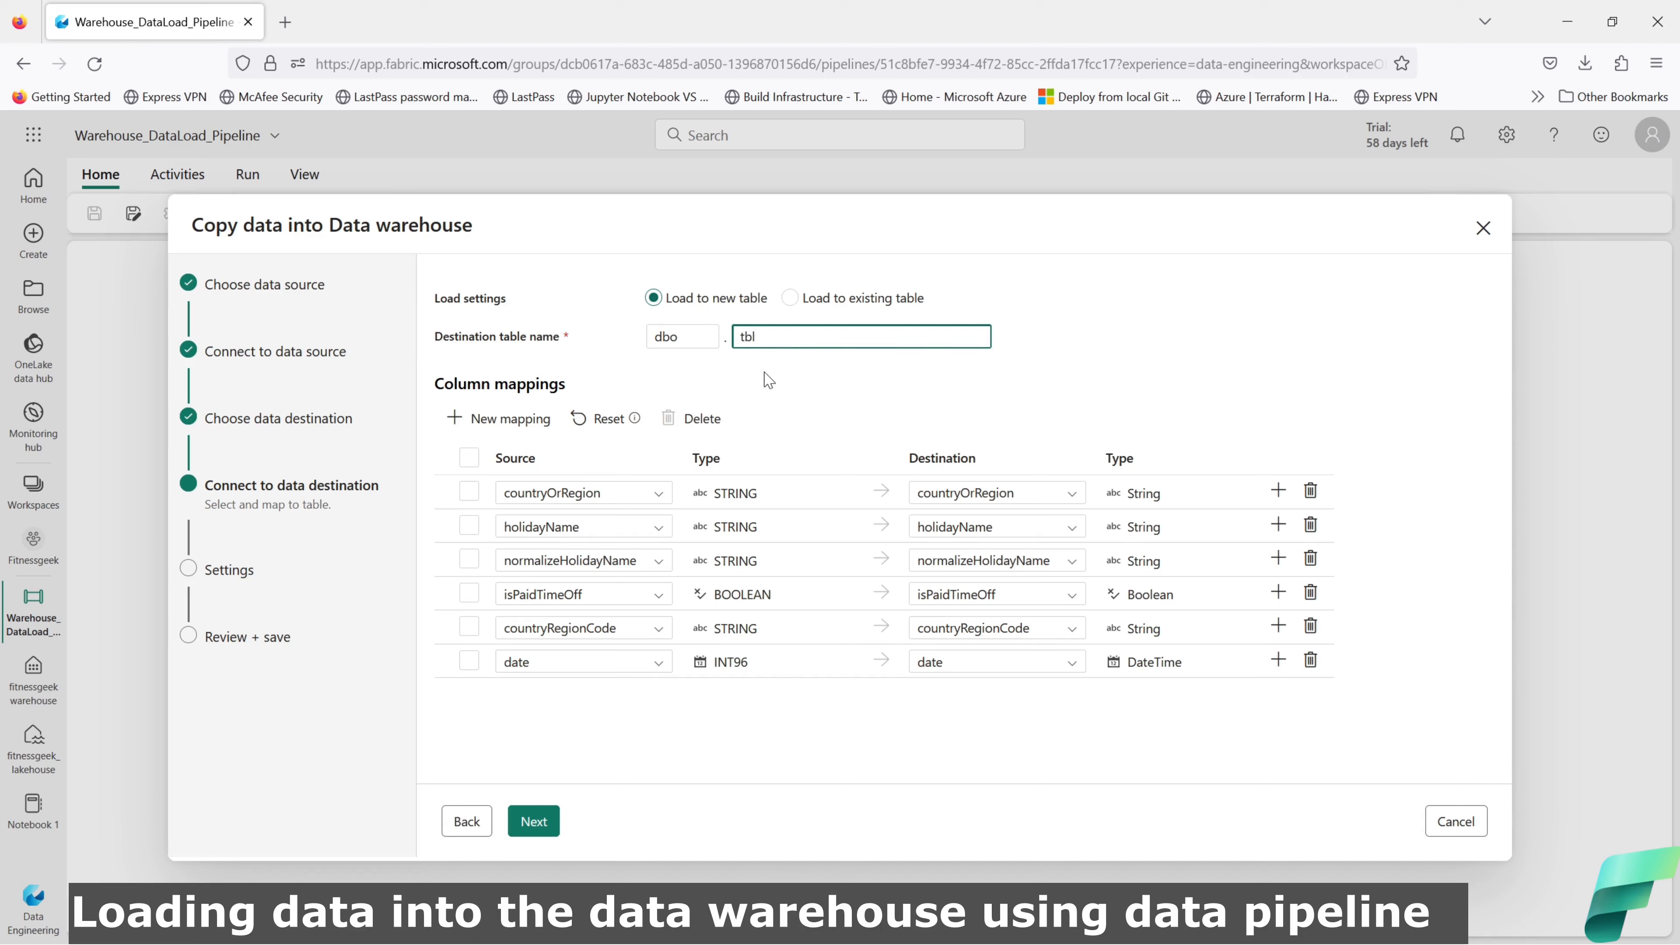
type("day_data")
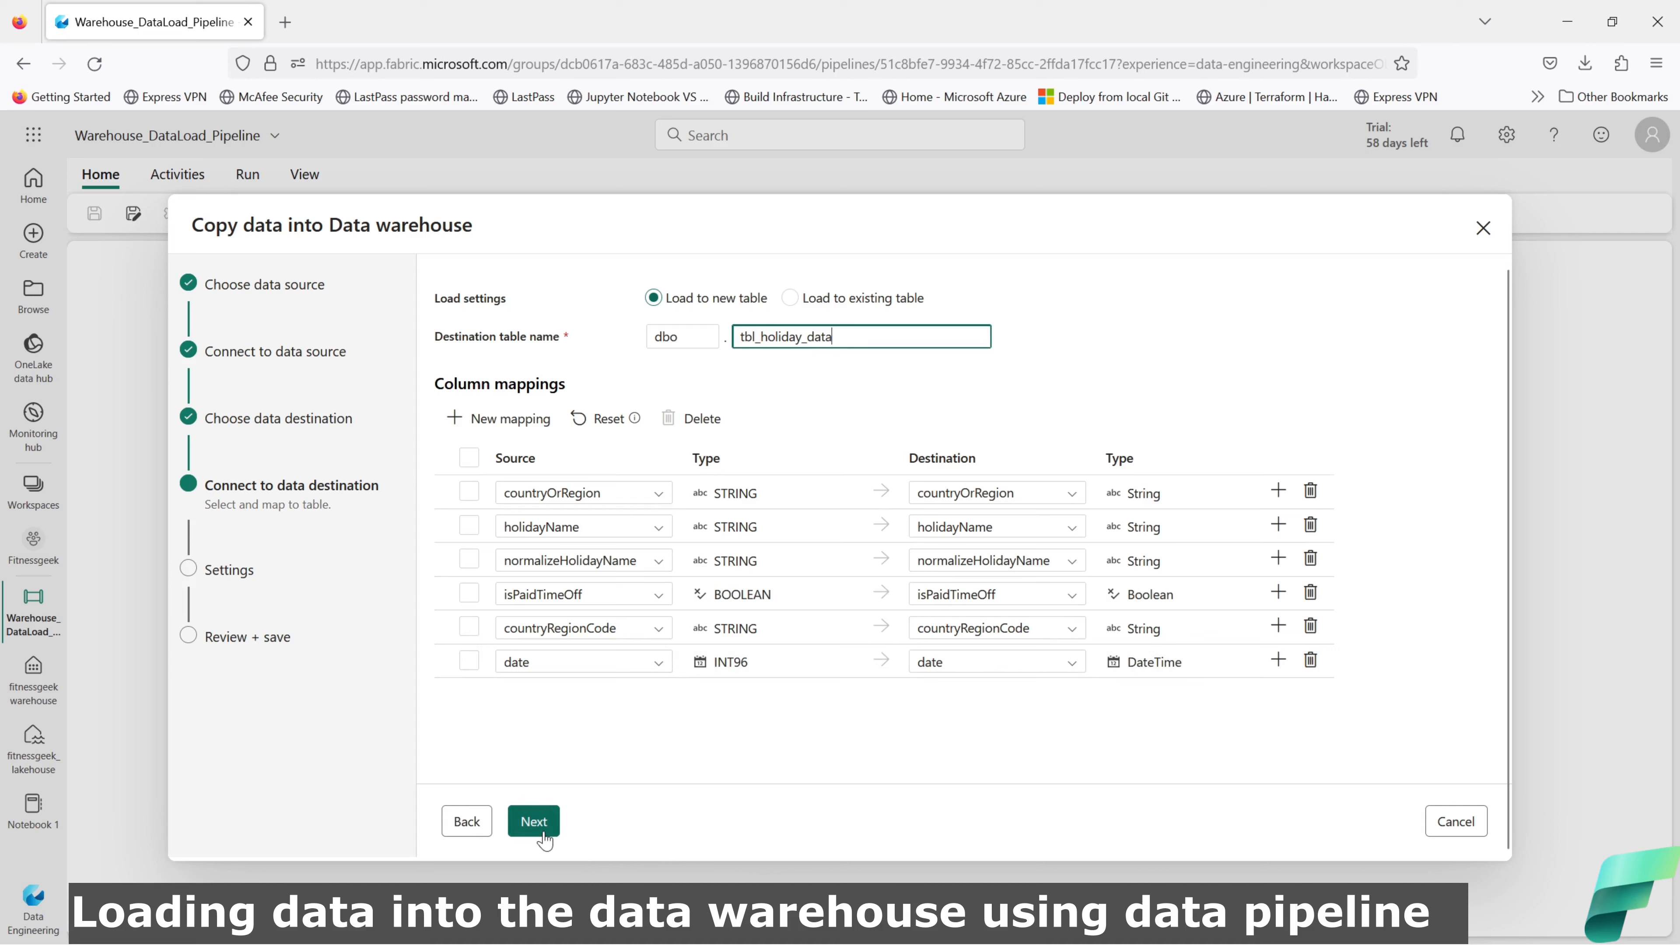
Step: Try adjusting the date column mapping rows, then delete the original date mapping
left_click(1278, 661)
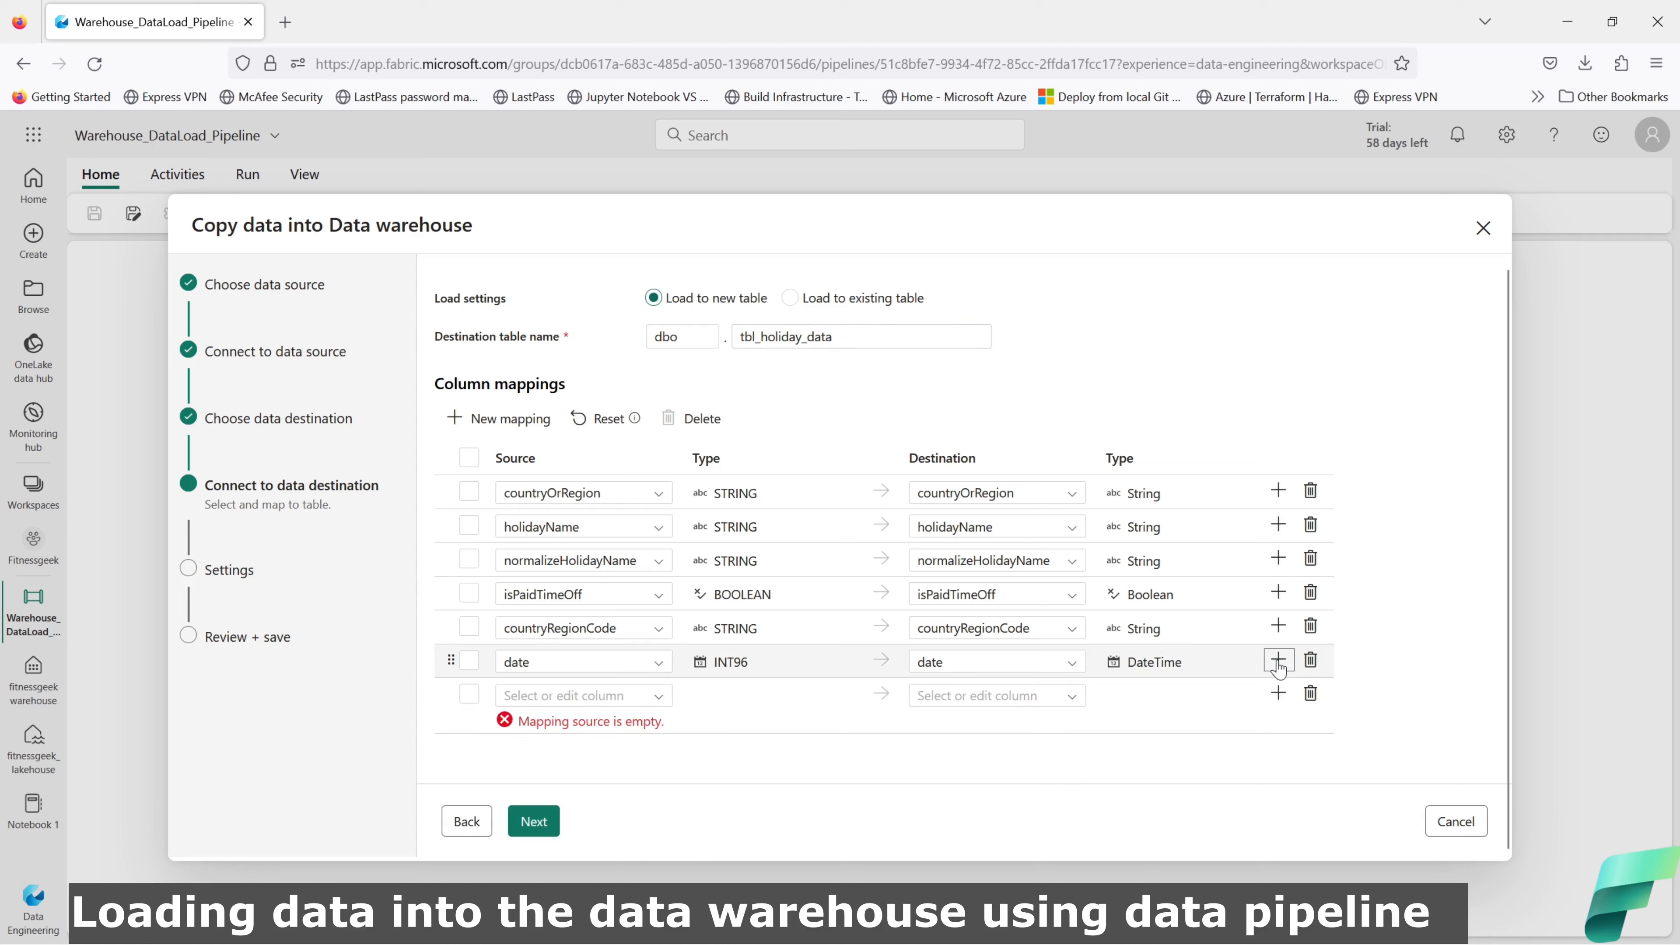
left_click(1310, 693)
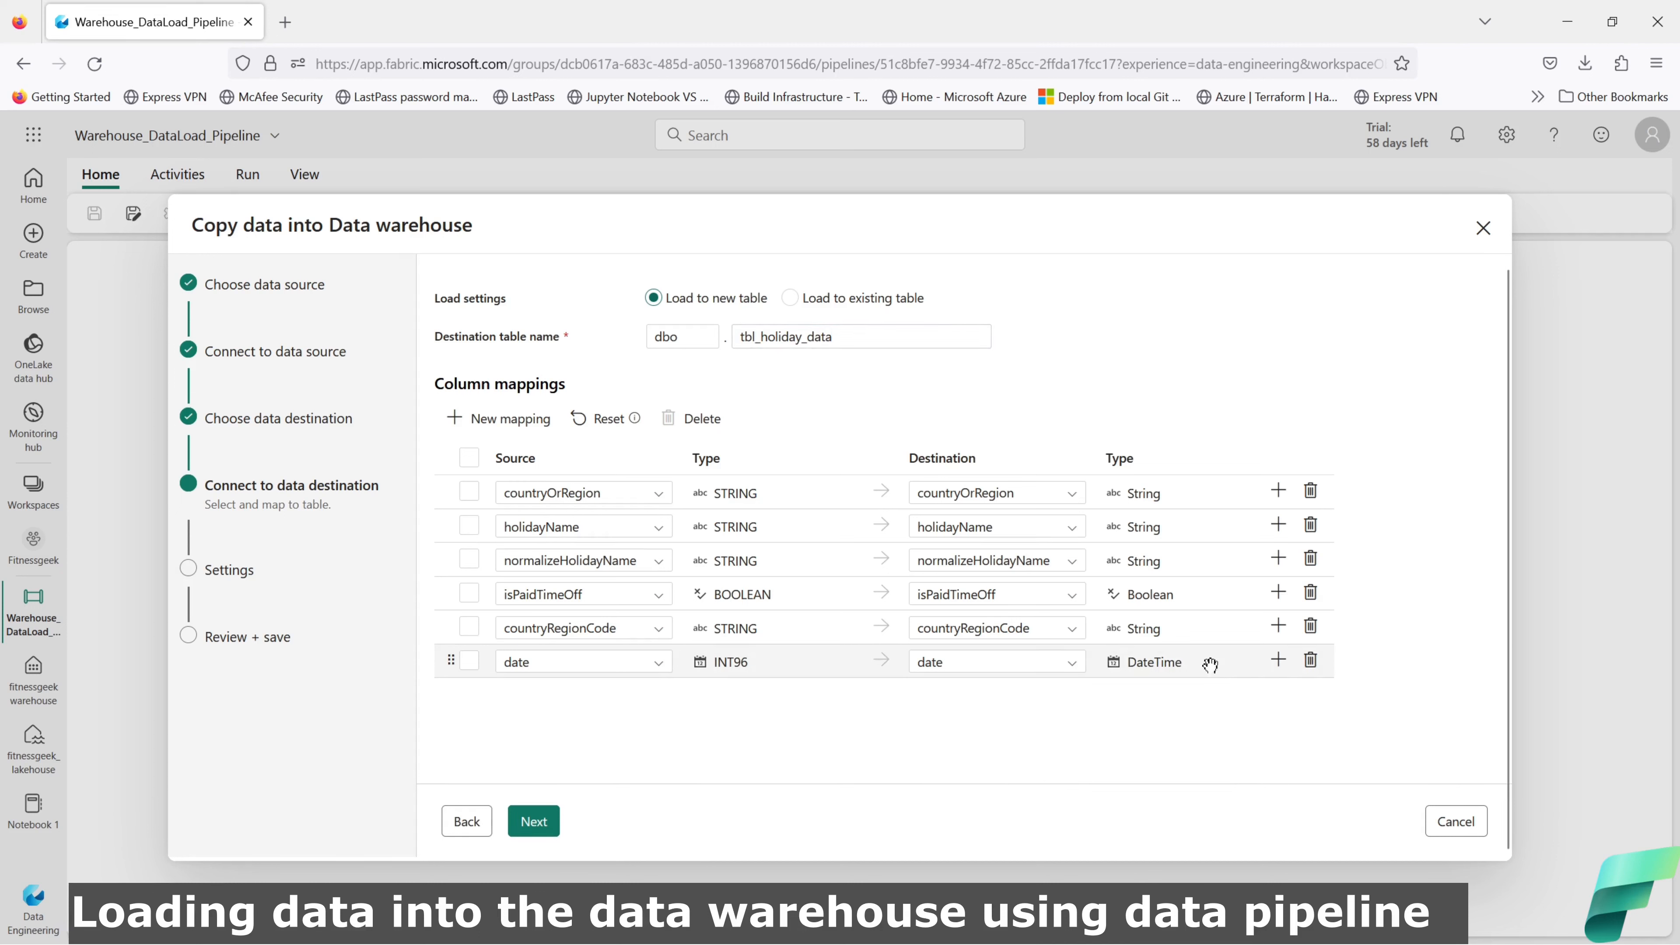
left_click(1075, 668)
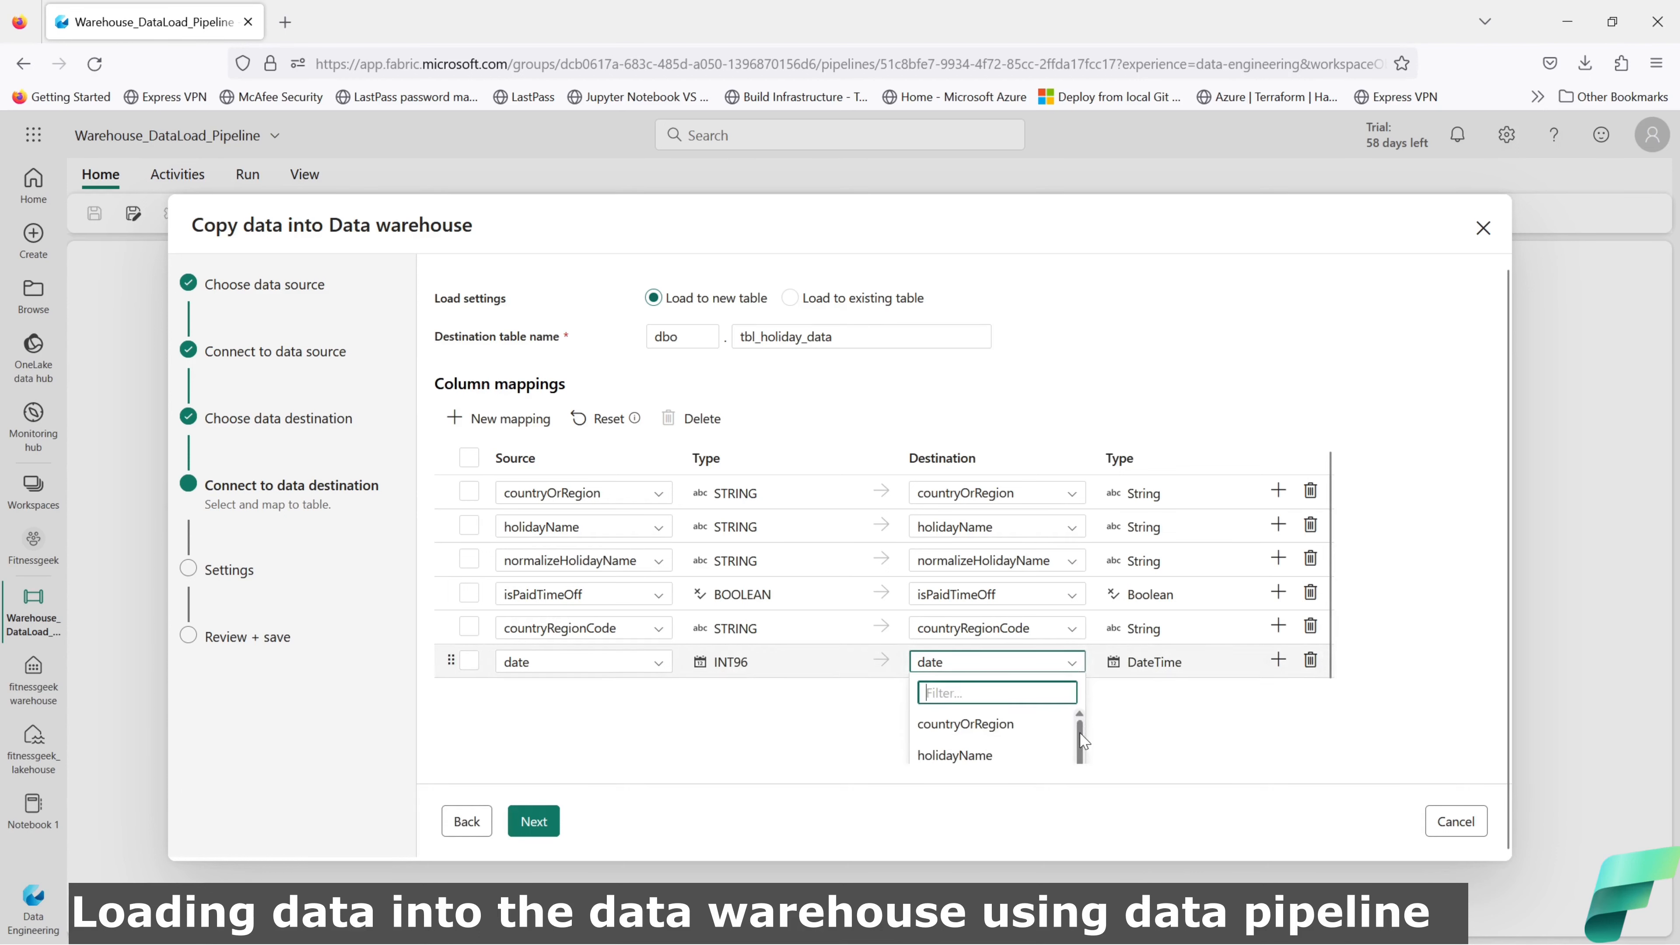
left_click(1189, 706)
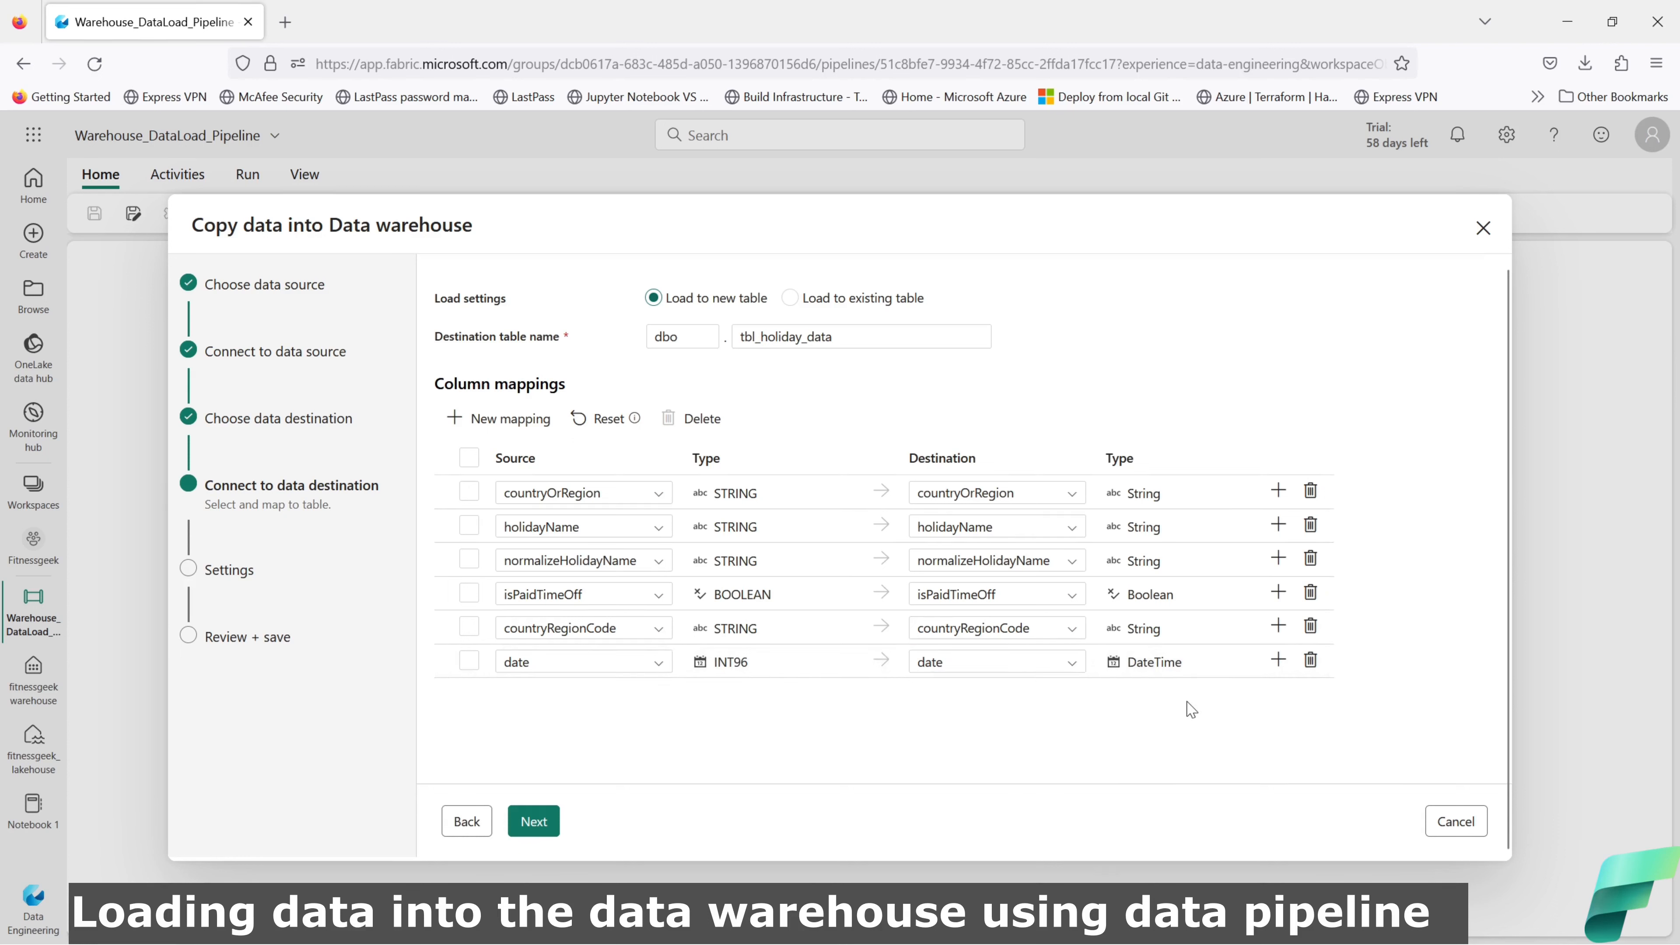
left_click(1310, 663)
Step: Add a new mapping from source date to lowercase destination date and continue to settings
left_click(521, 421)
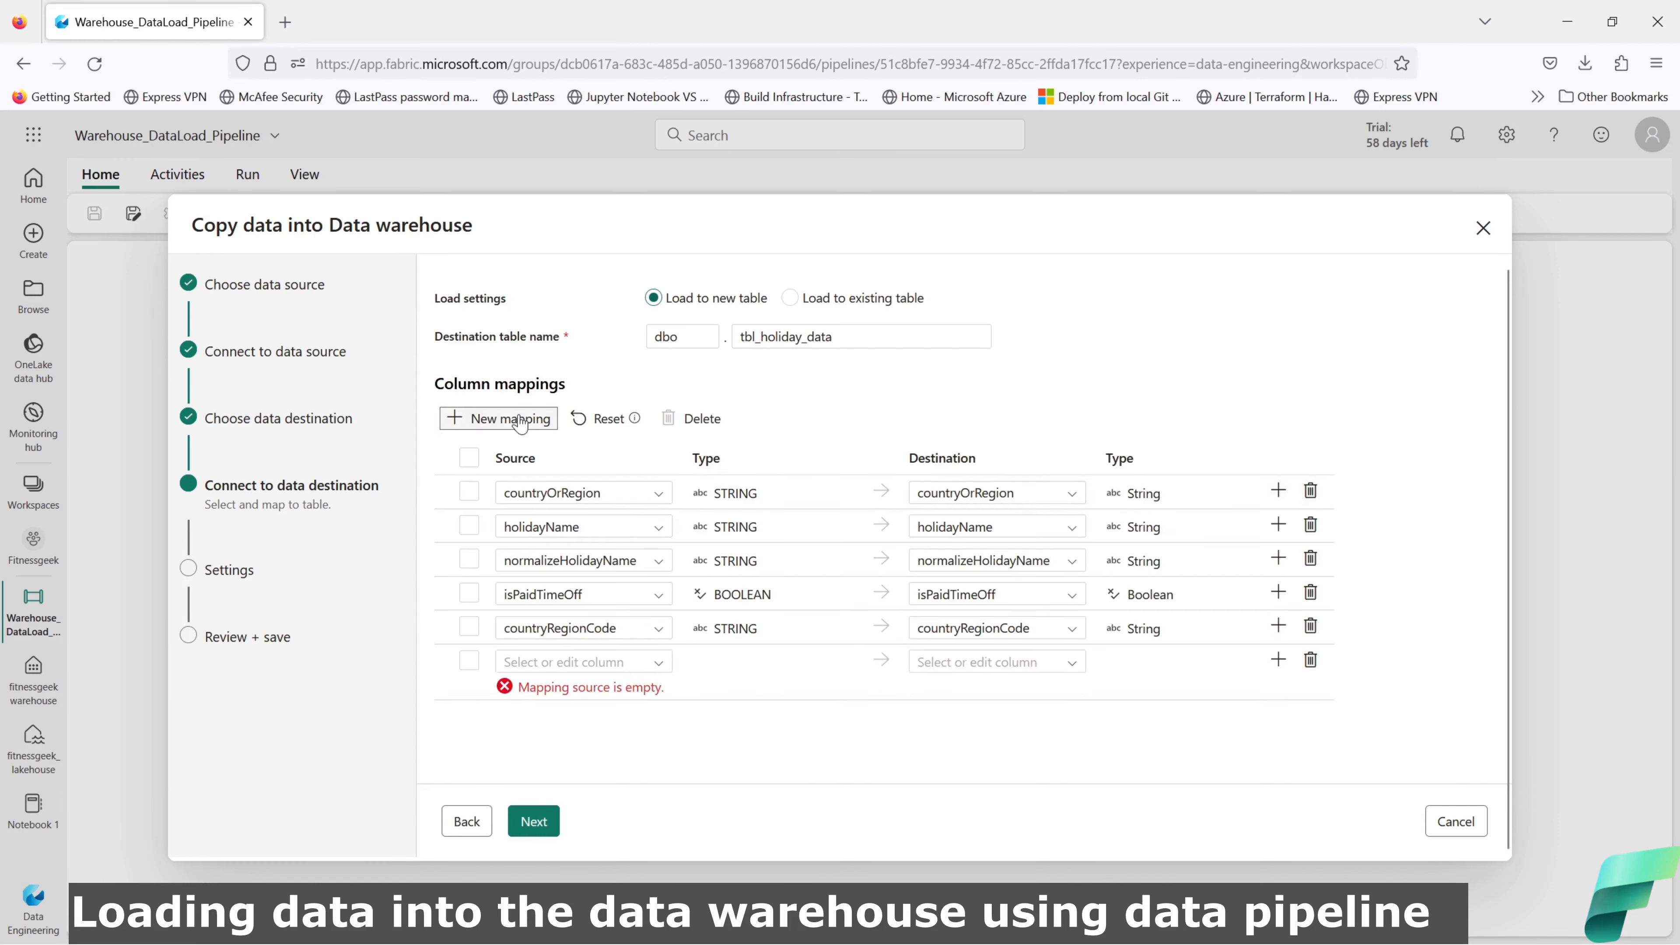
left_click(659, 663)
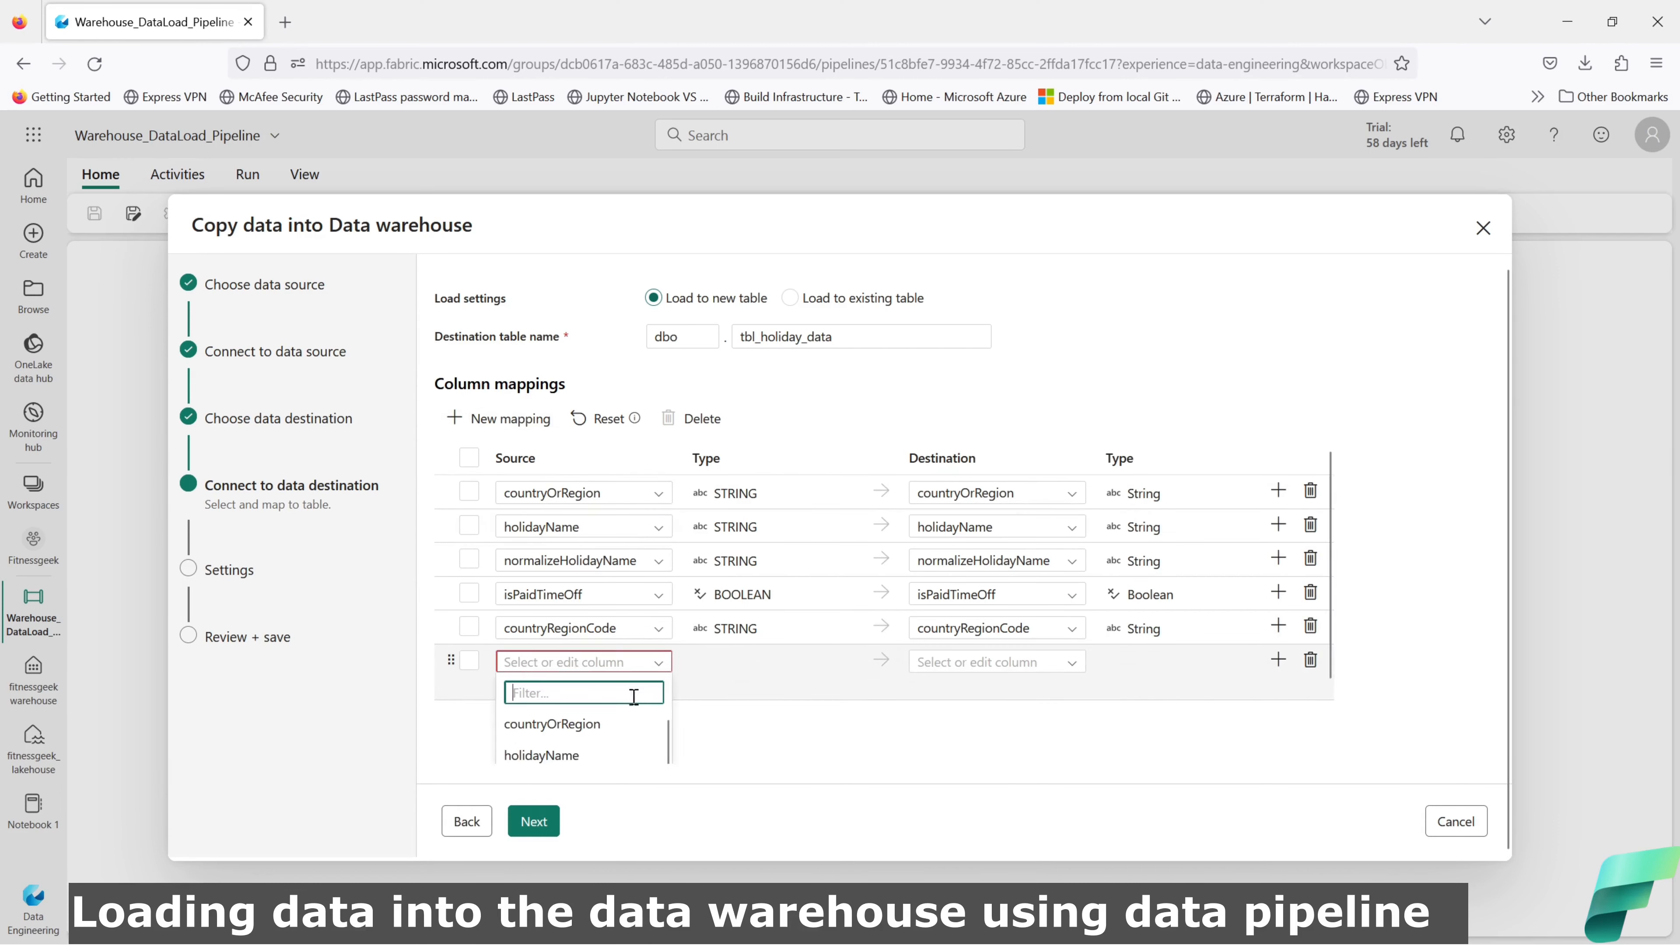
scroll(641, 728, "down", 1)
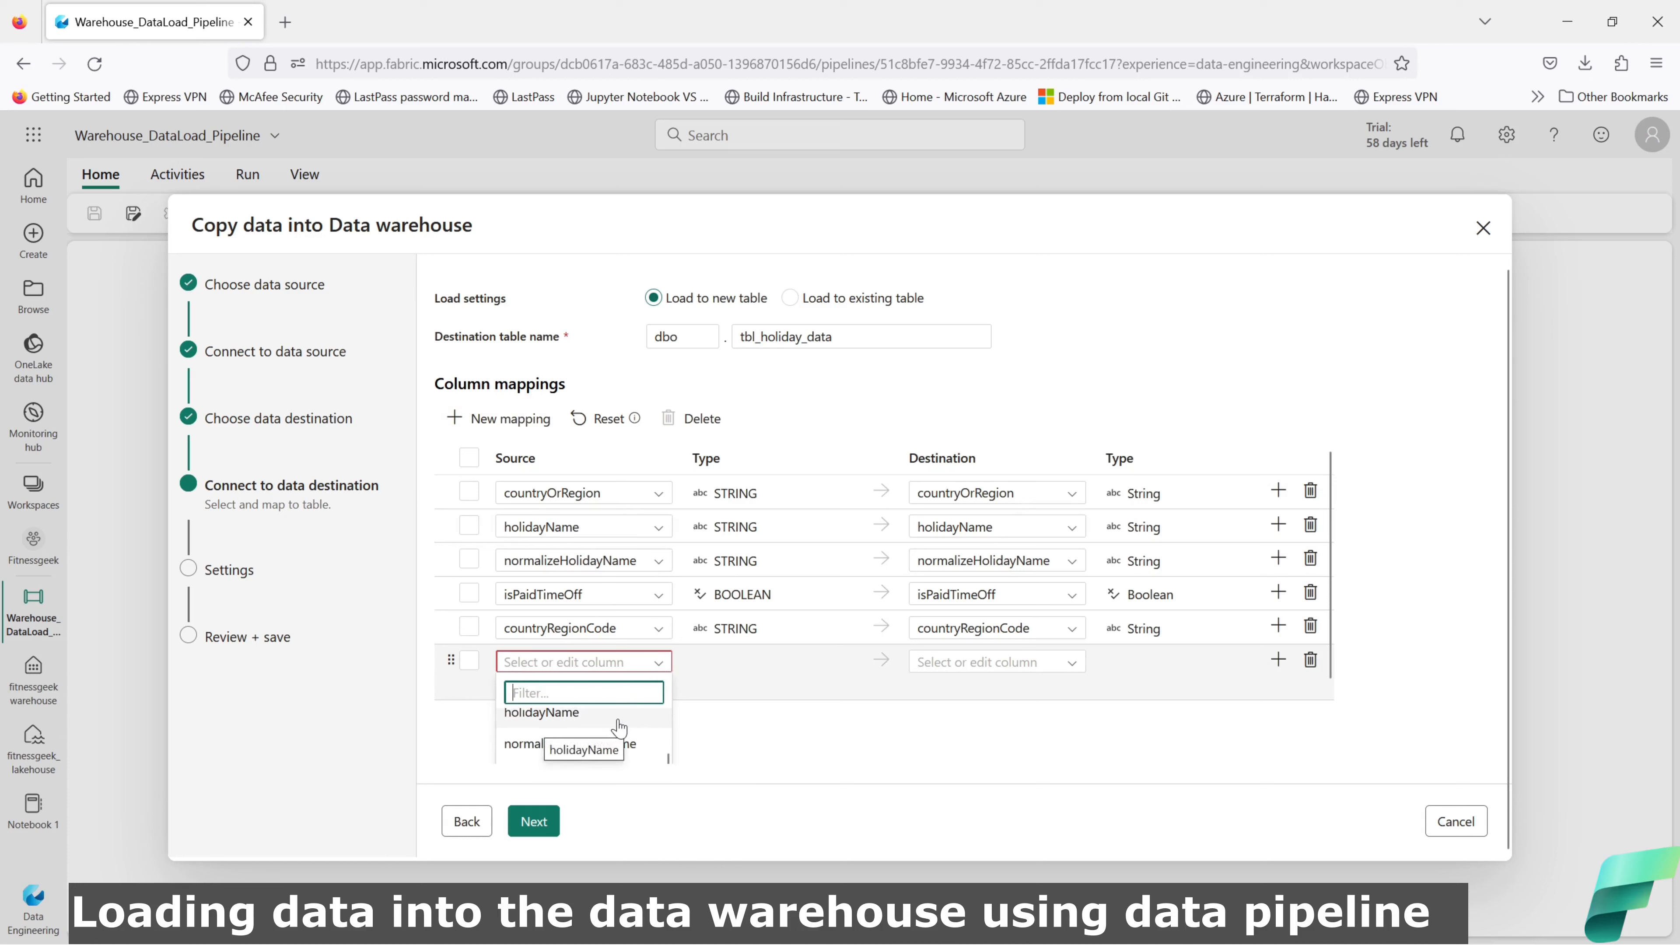
type("da")
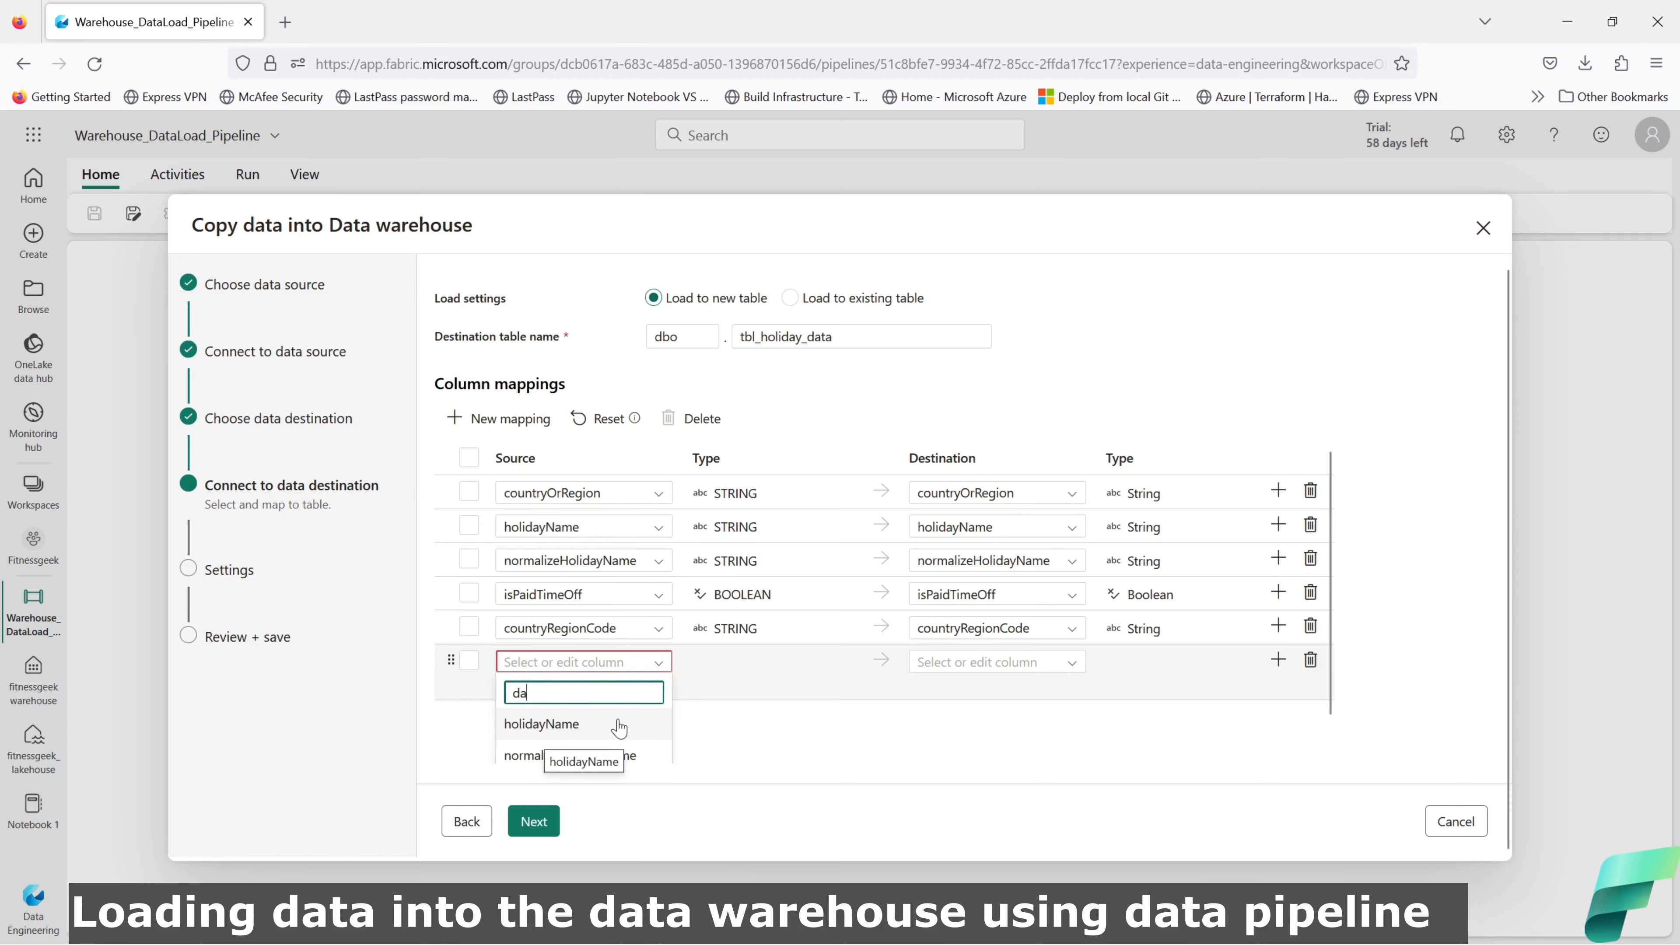
type("te")
left_click(618, 727)
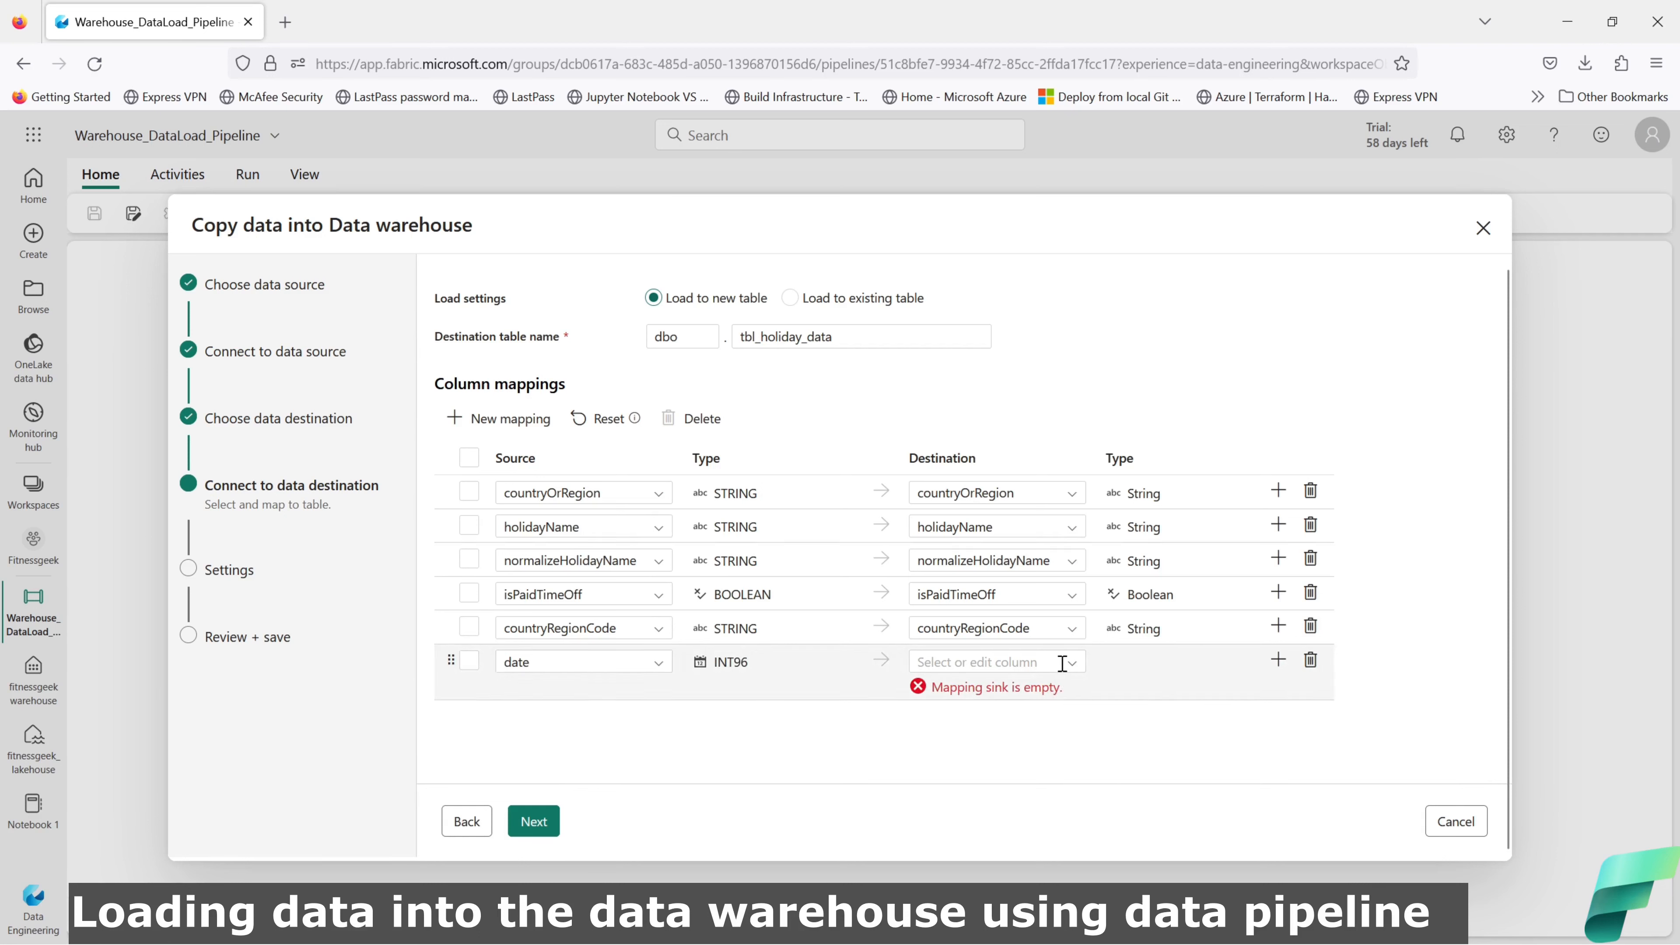
left_click(1019, 662)
type("Date")
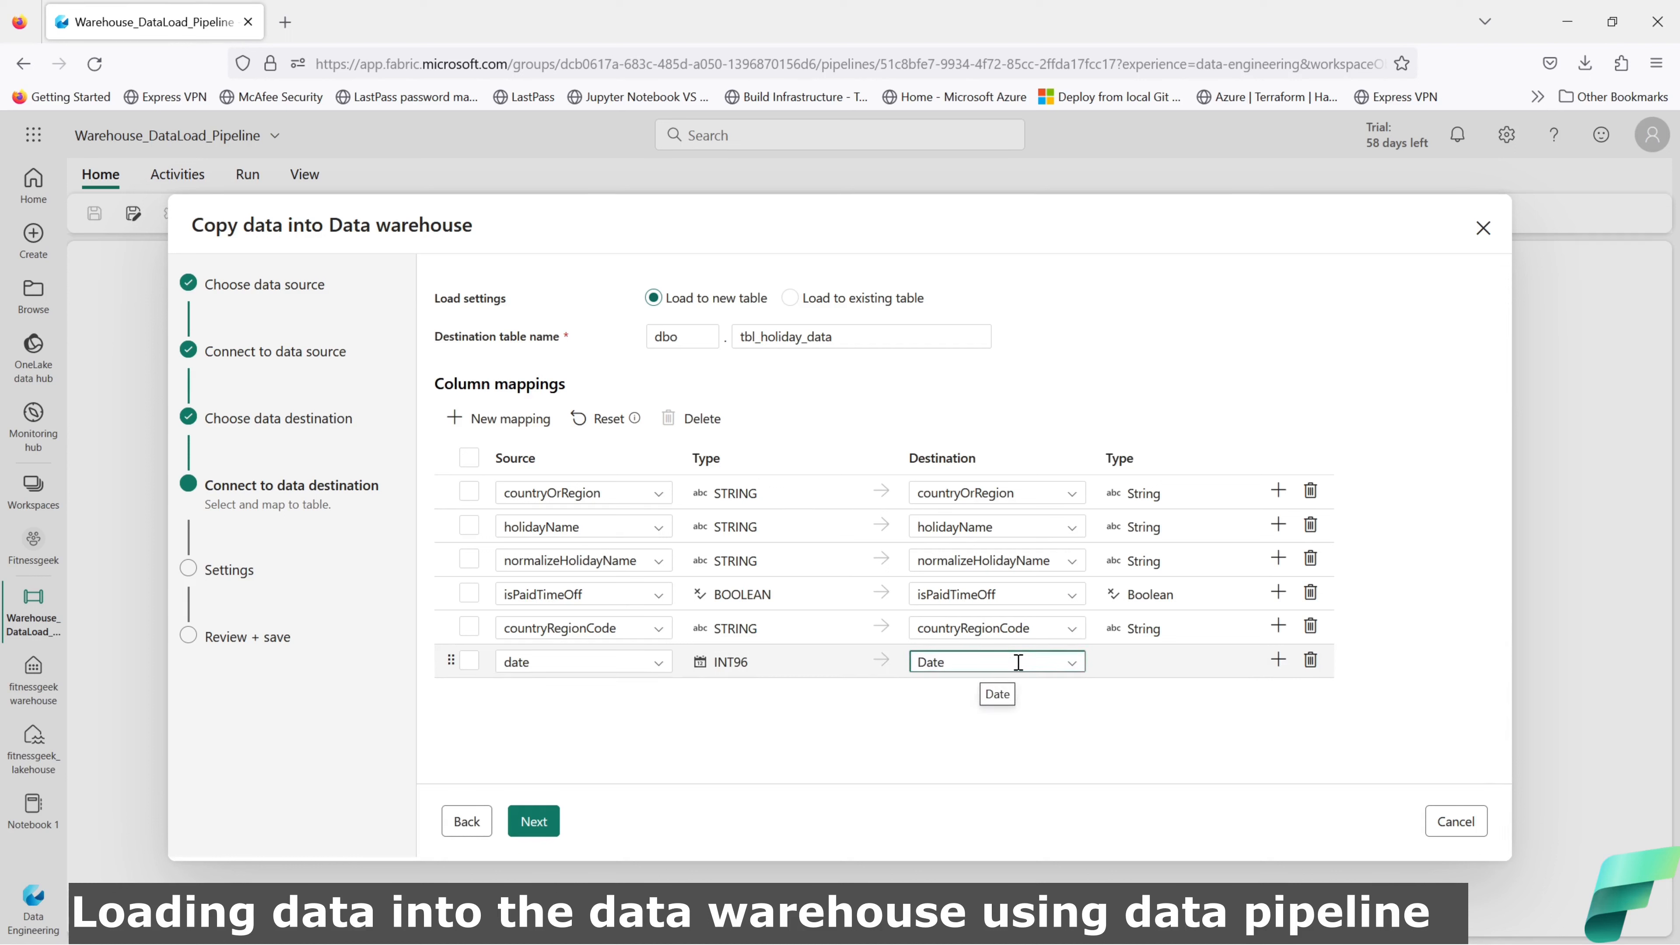
key("BackSpace")
key("BackSpace")
key("BackSpace")
key("BackSpace")
type("date")
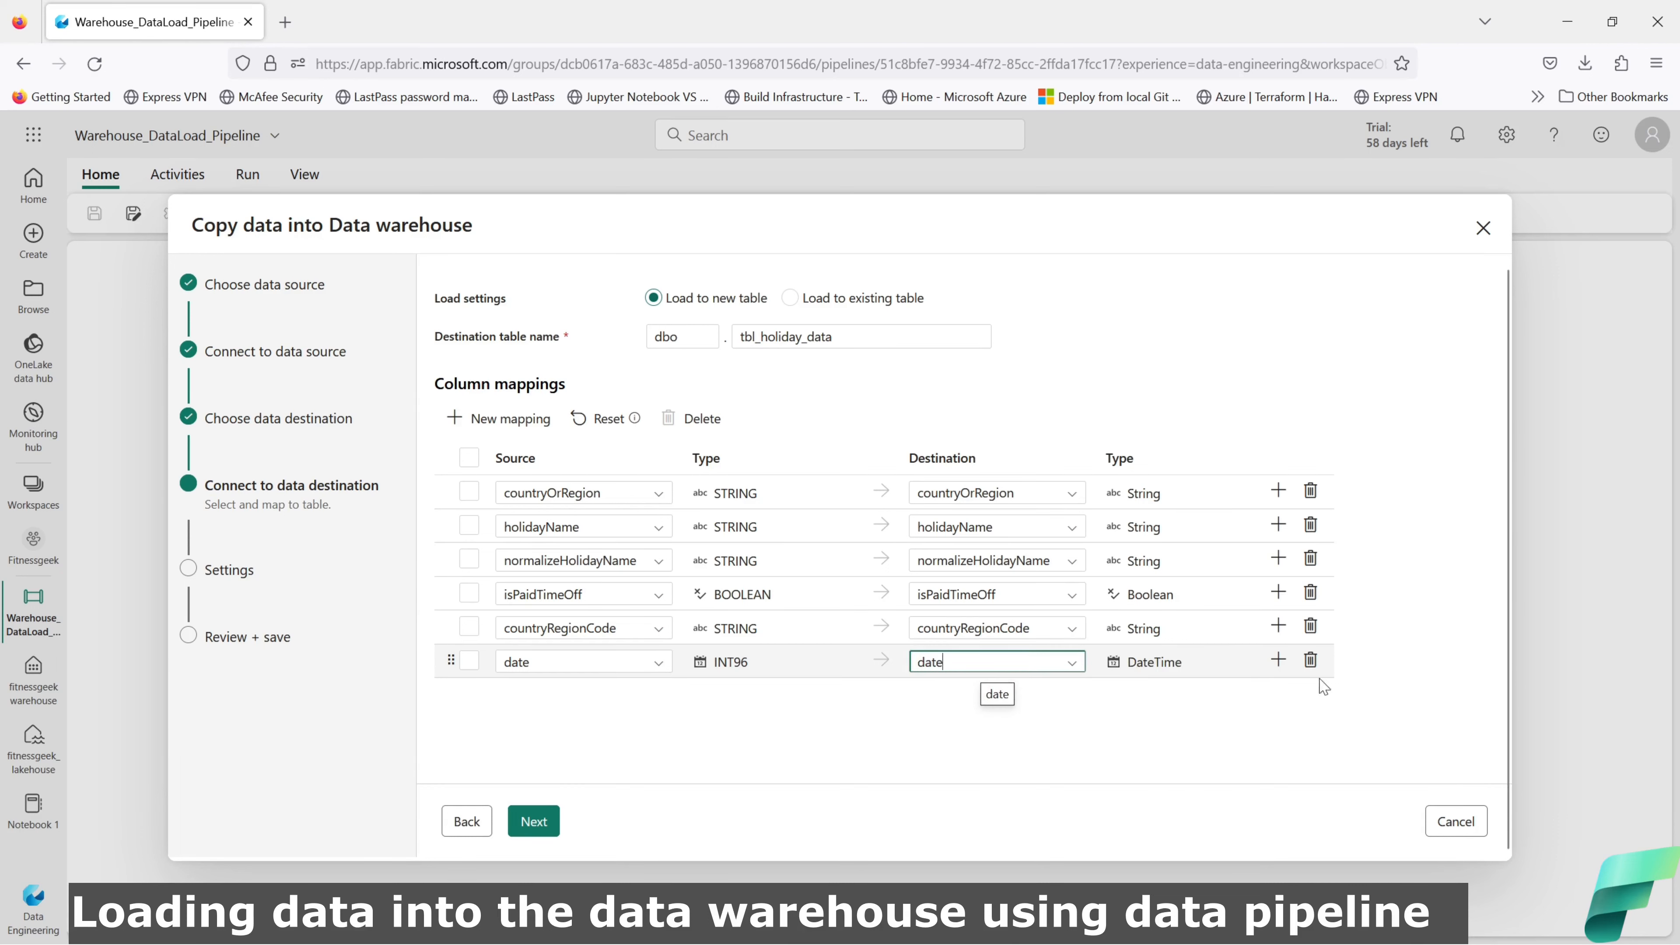
left_click(1153, 667)
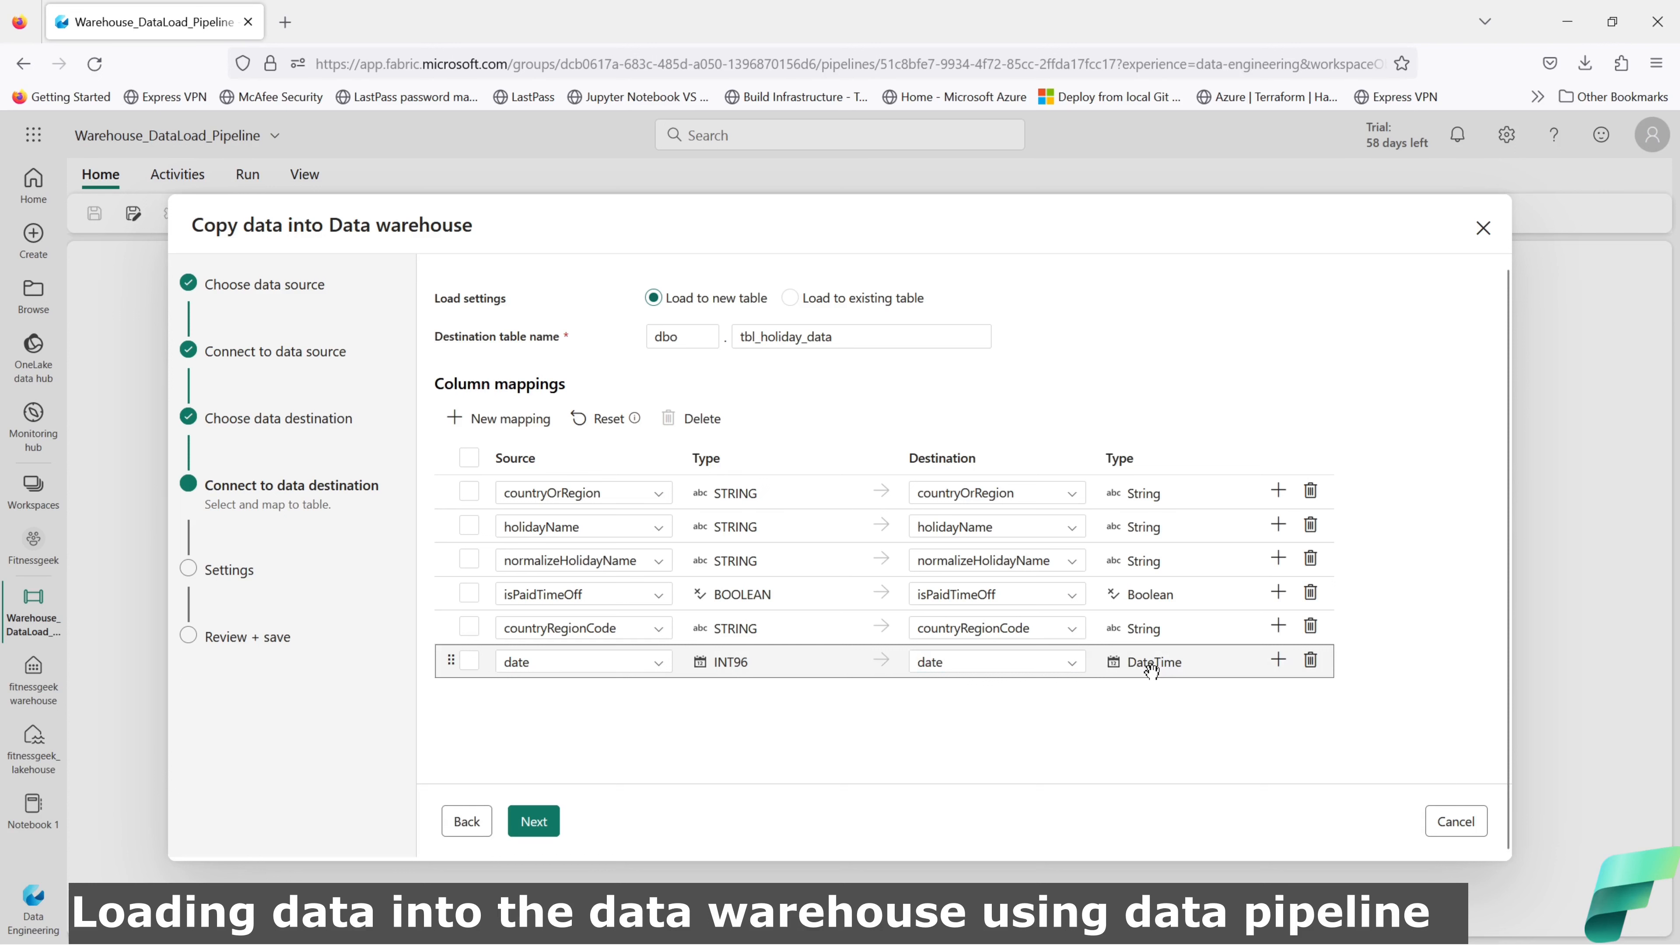
left_click(535, 821)
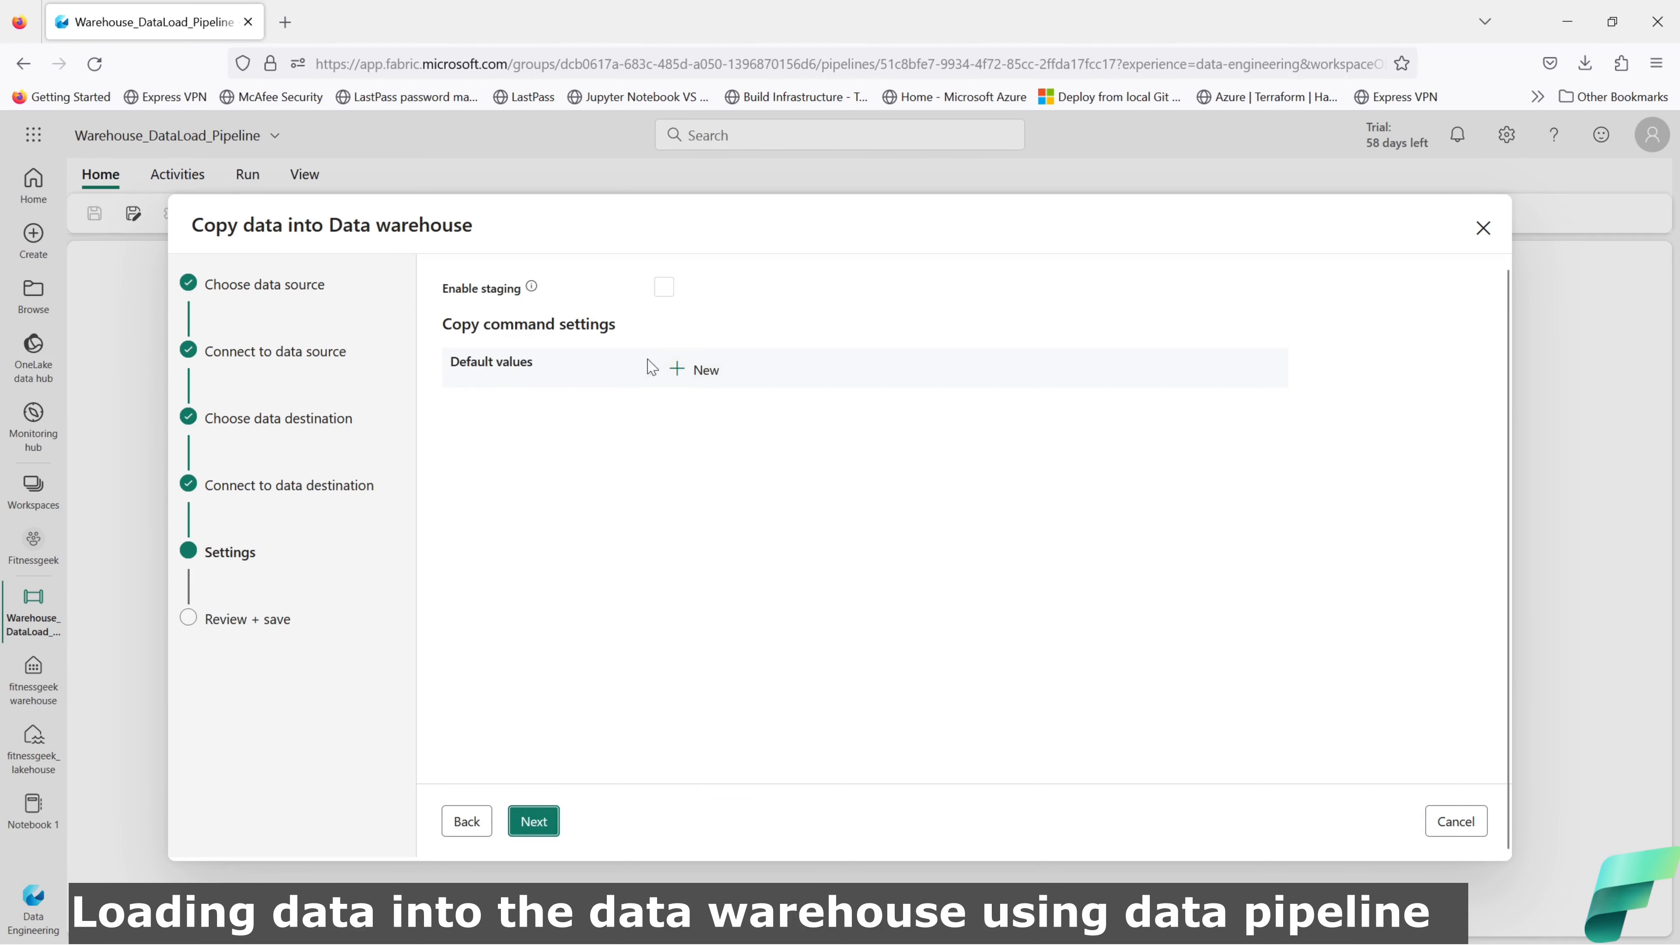
Step: Enable 'Start data transfer immediately' on the review step and Save + Run the copy
mouse_move(536, 293)
left_click(538, 821)
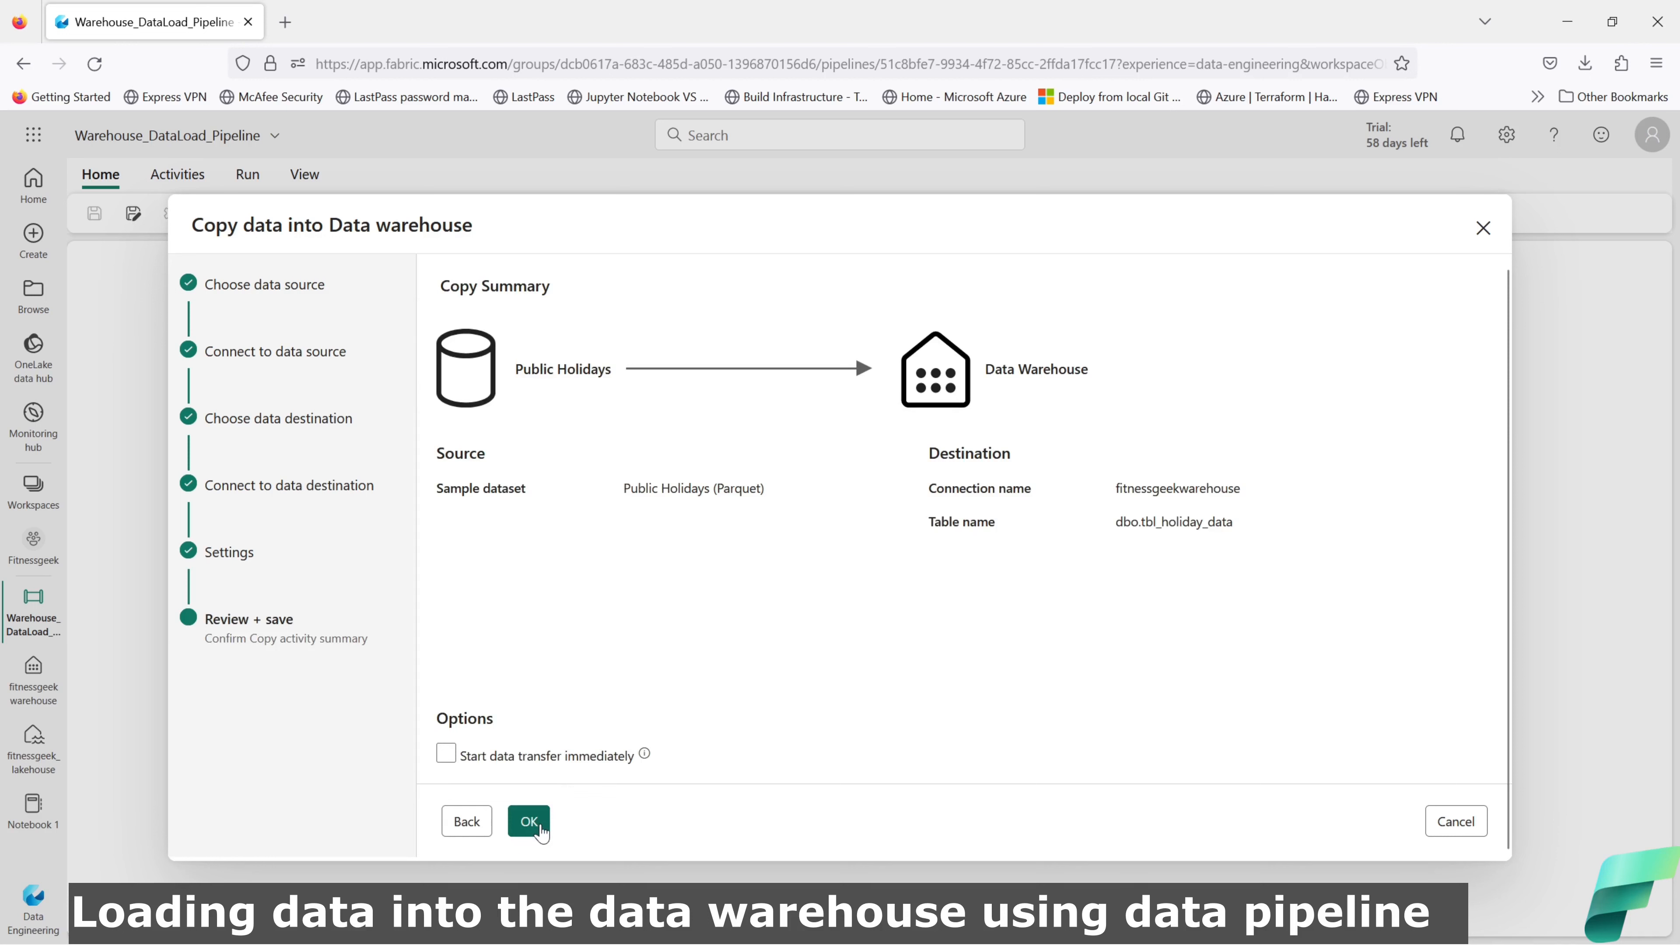
left_click(447, 754)
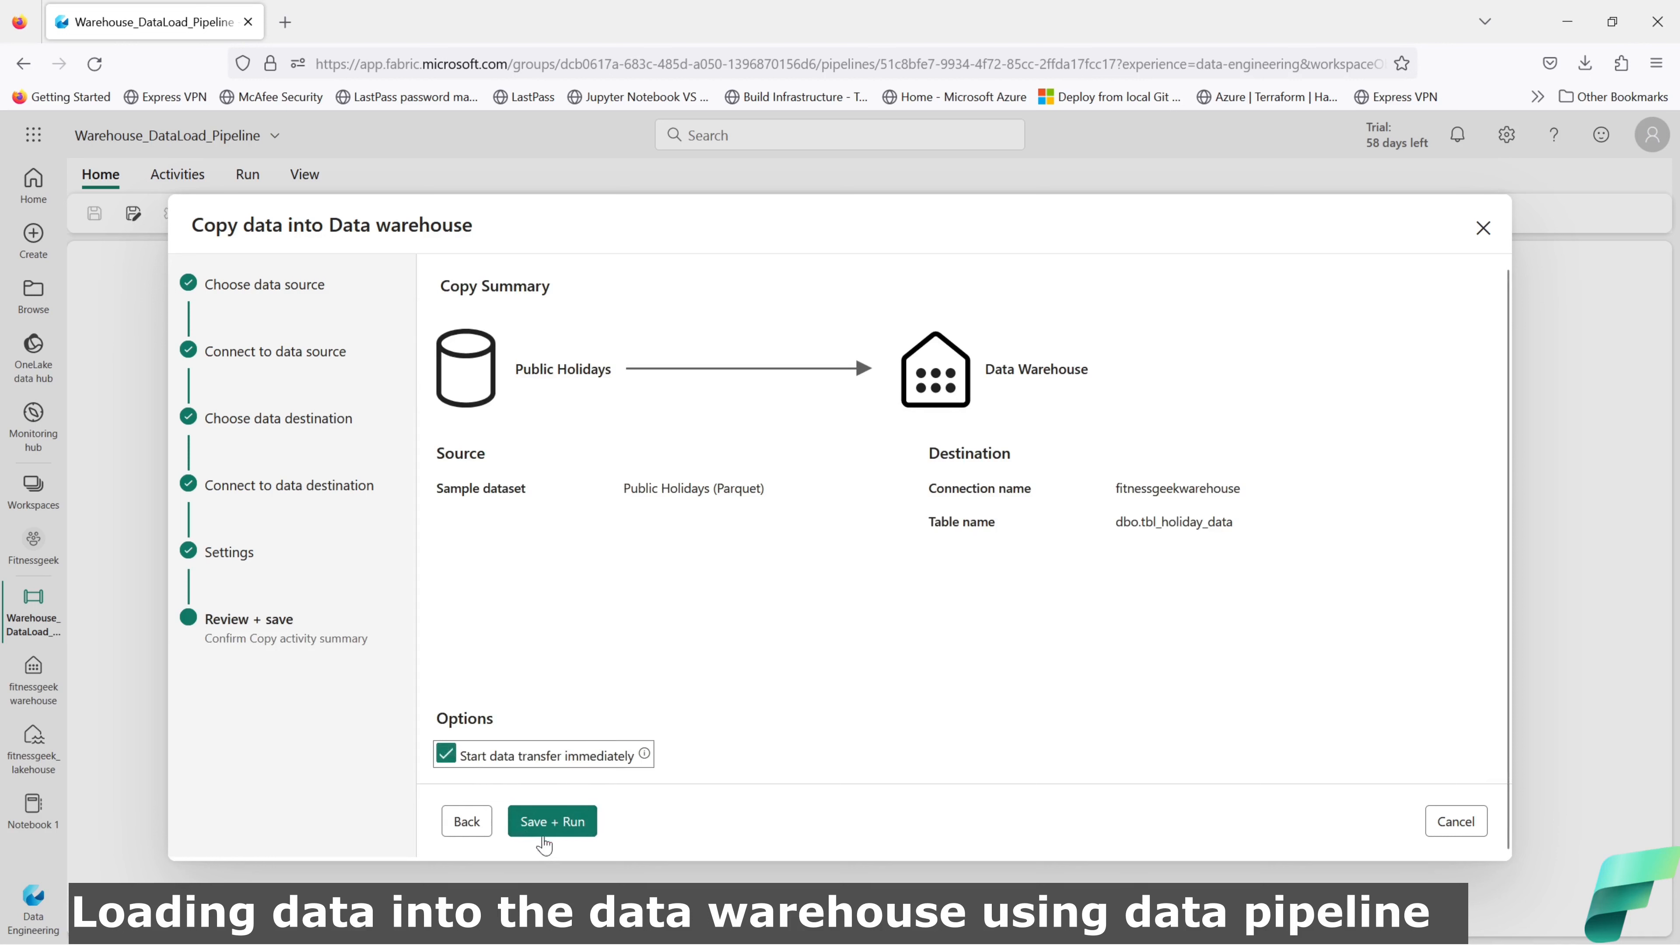
left_click(553, 824)
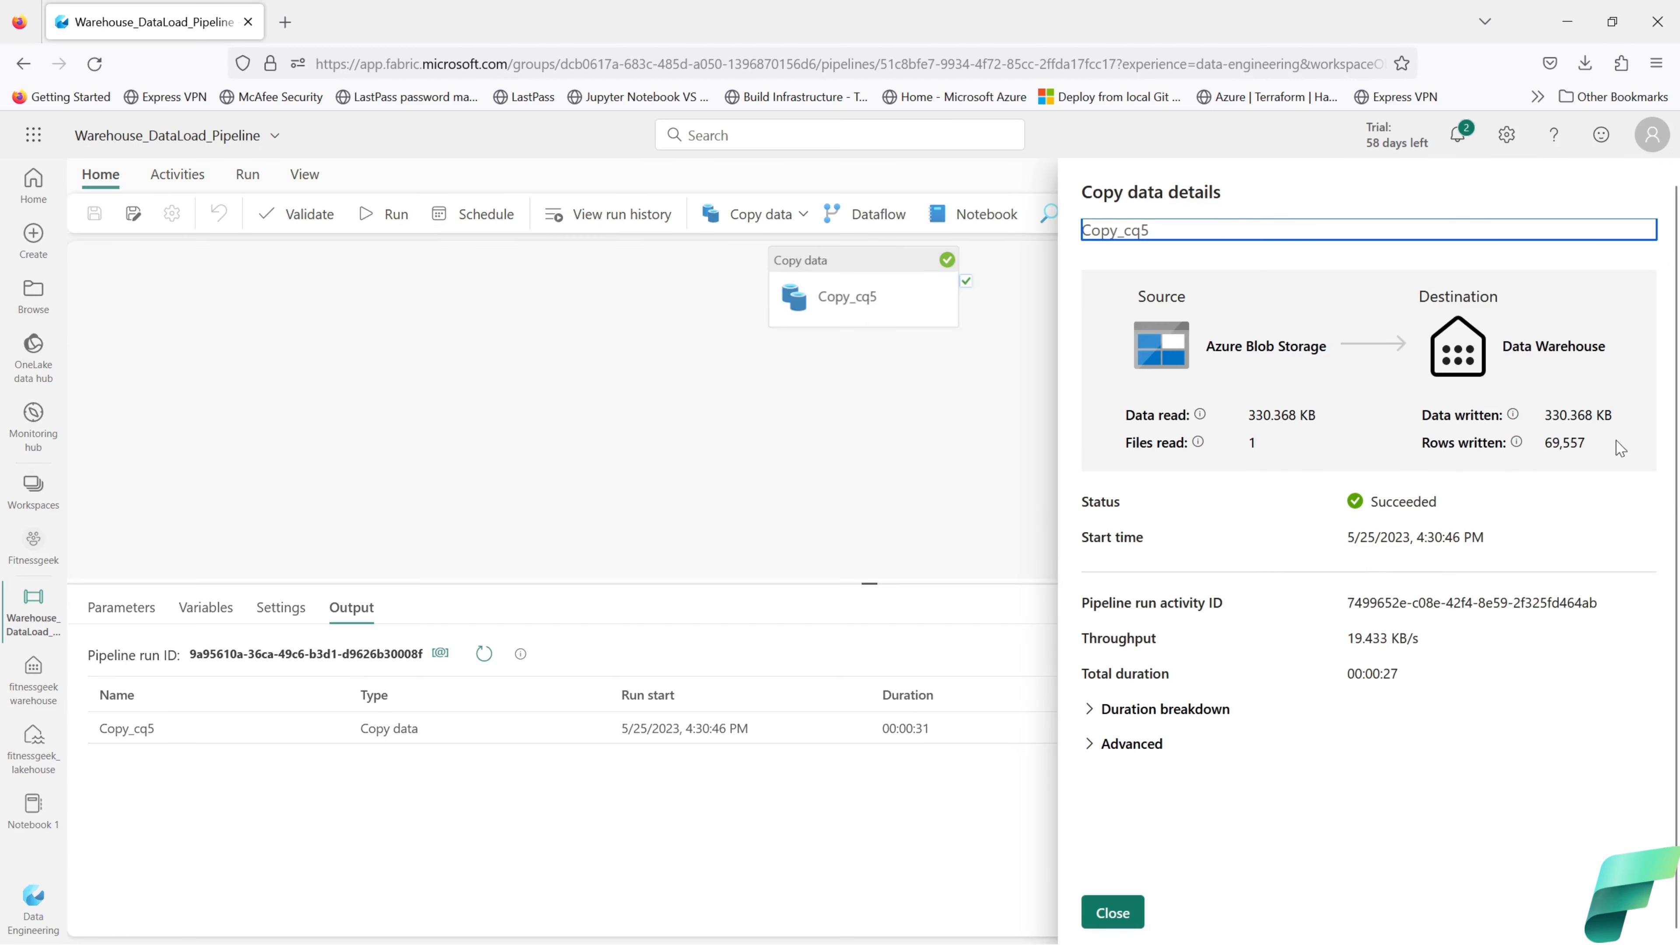
Step: Check the 69,557 rows written, close the run details and open fitnessgeekwarehouse
left_click_drag(1592, 442, 1545, 442)
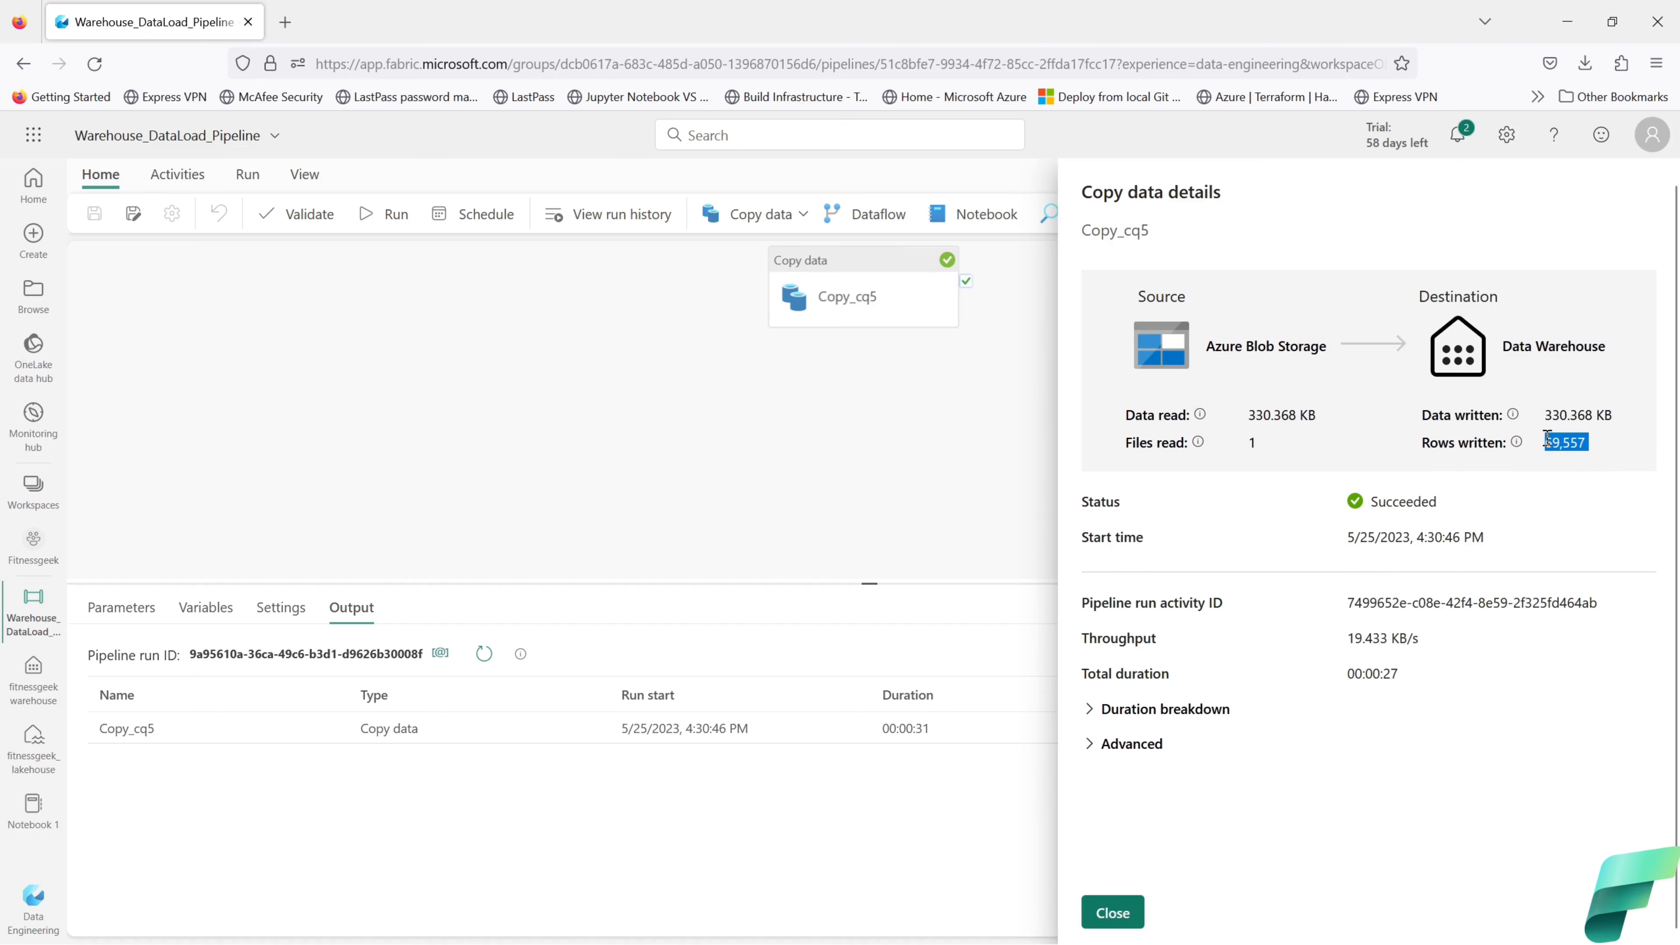
left_click(1113, 912)
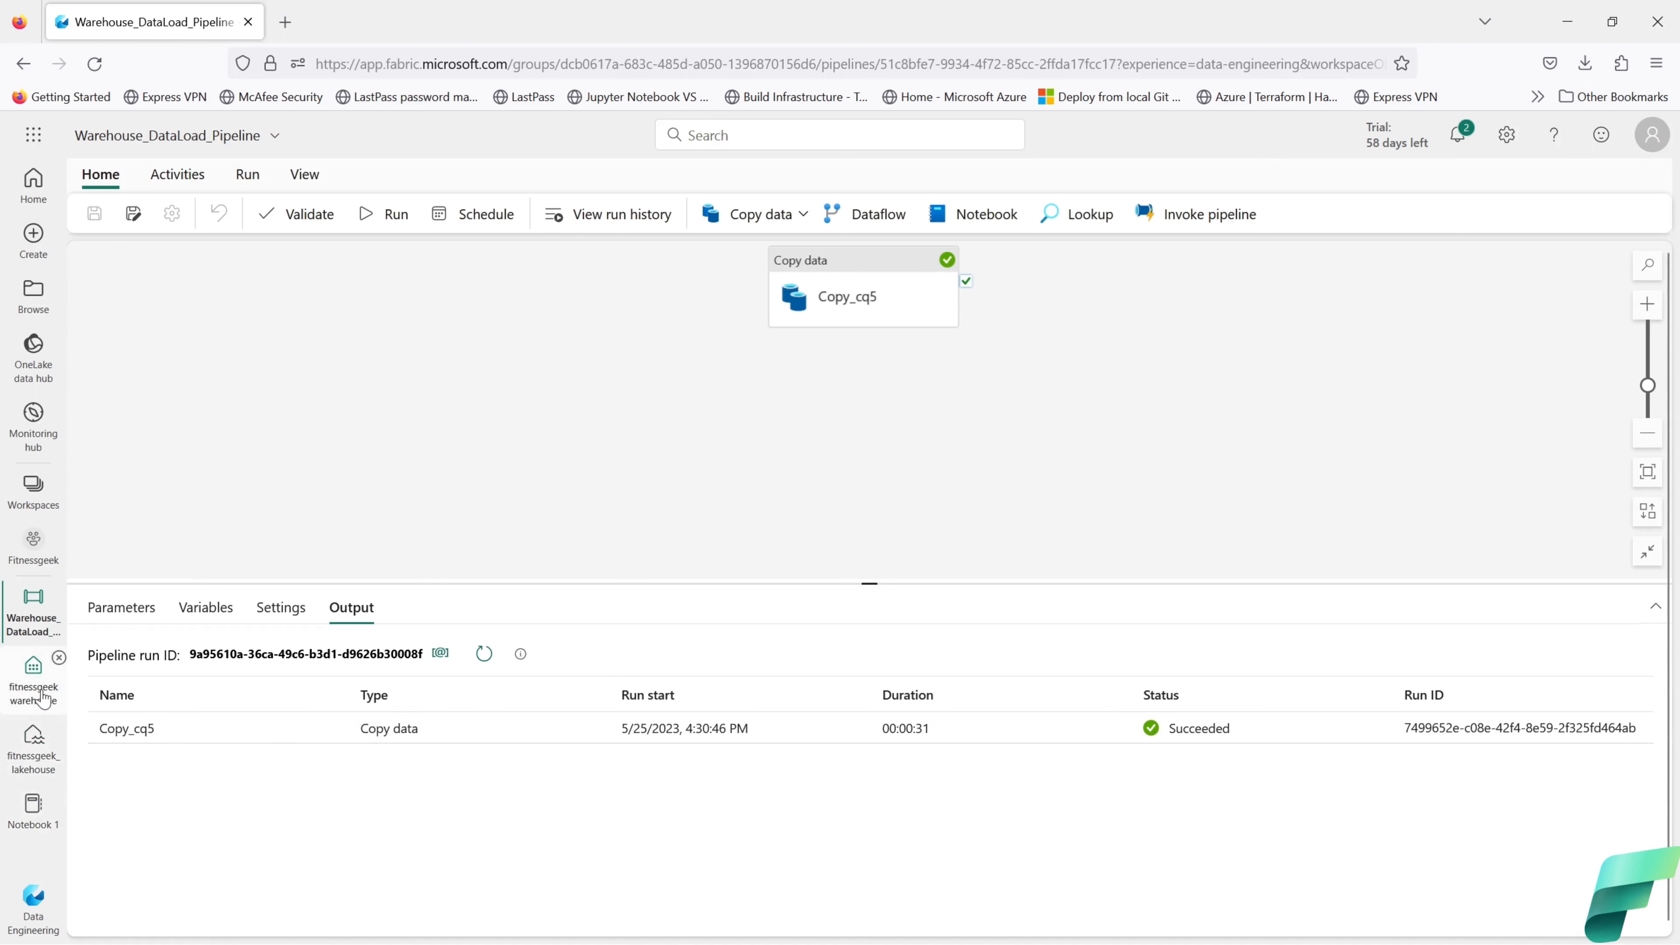
left_click(34, 682)
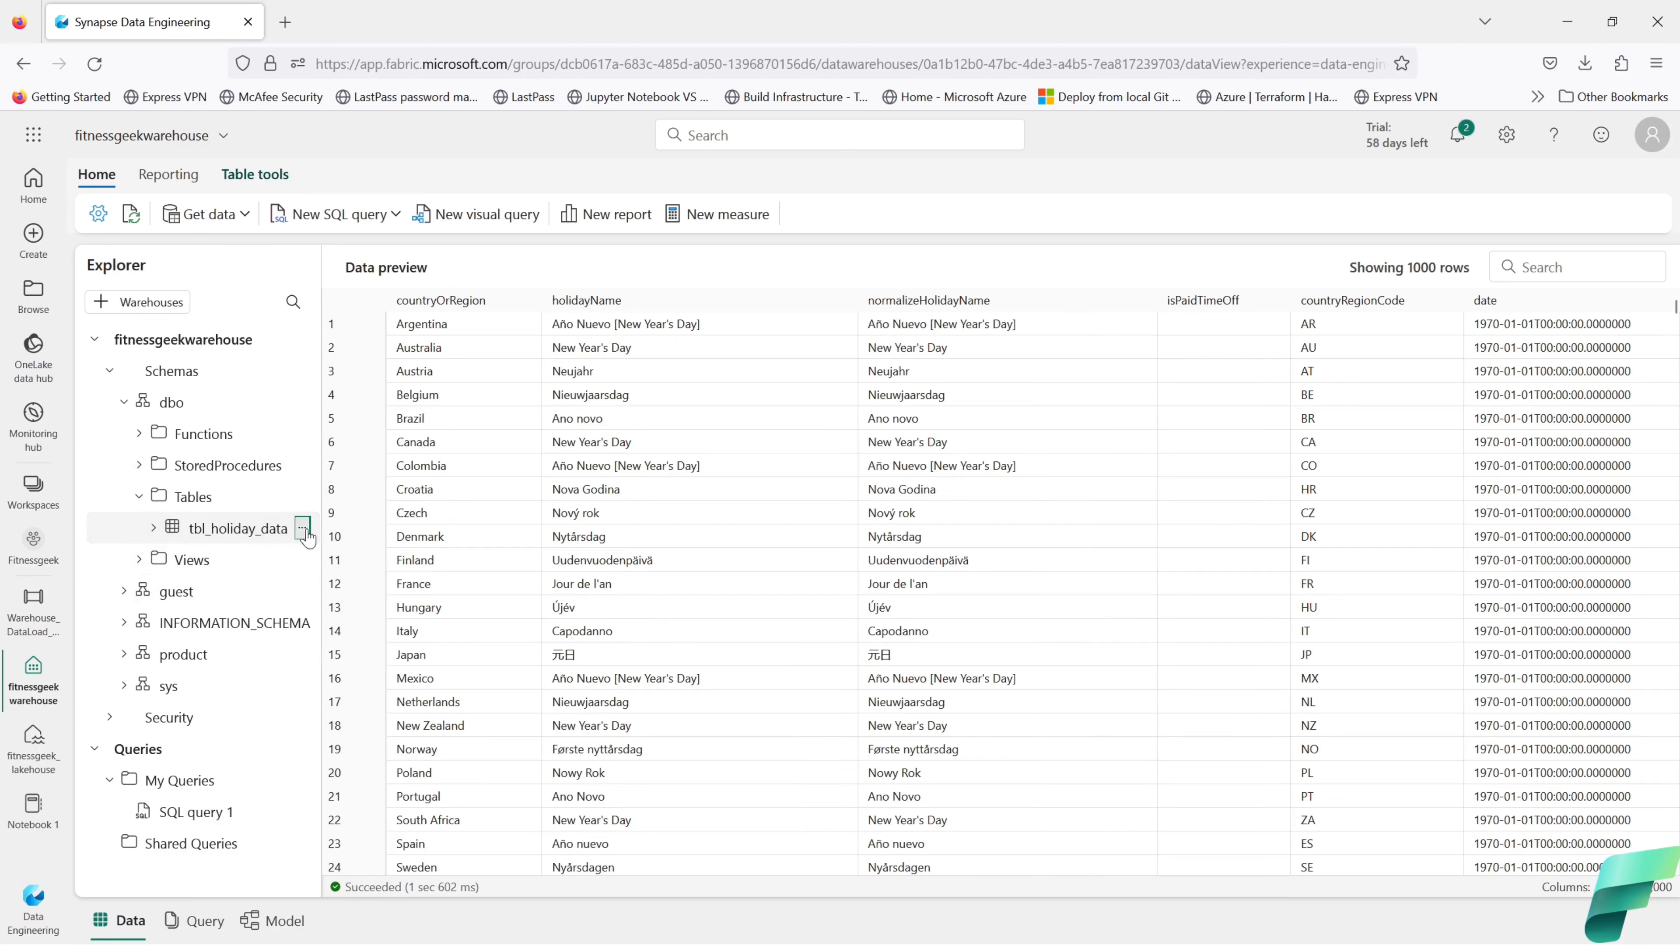
left_click(304, 531)
mouse_move(384, 555)
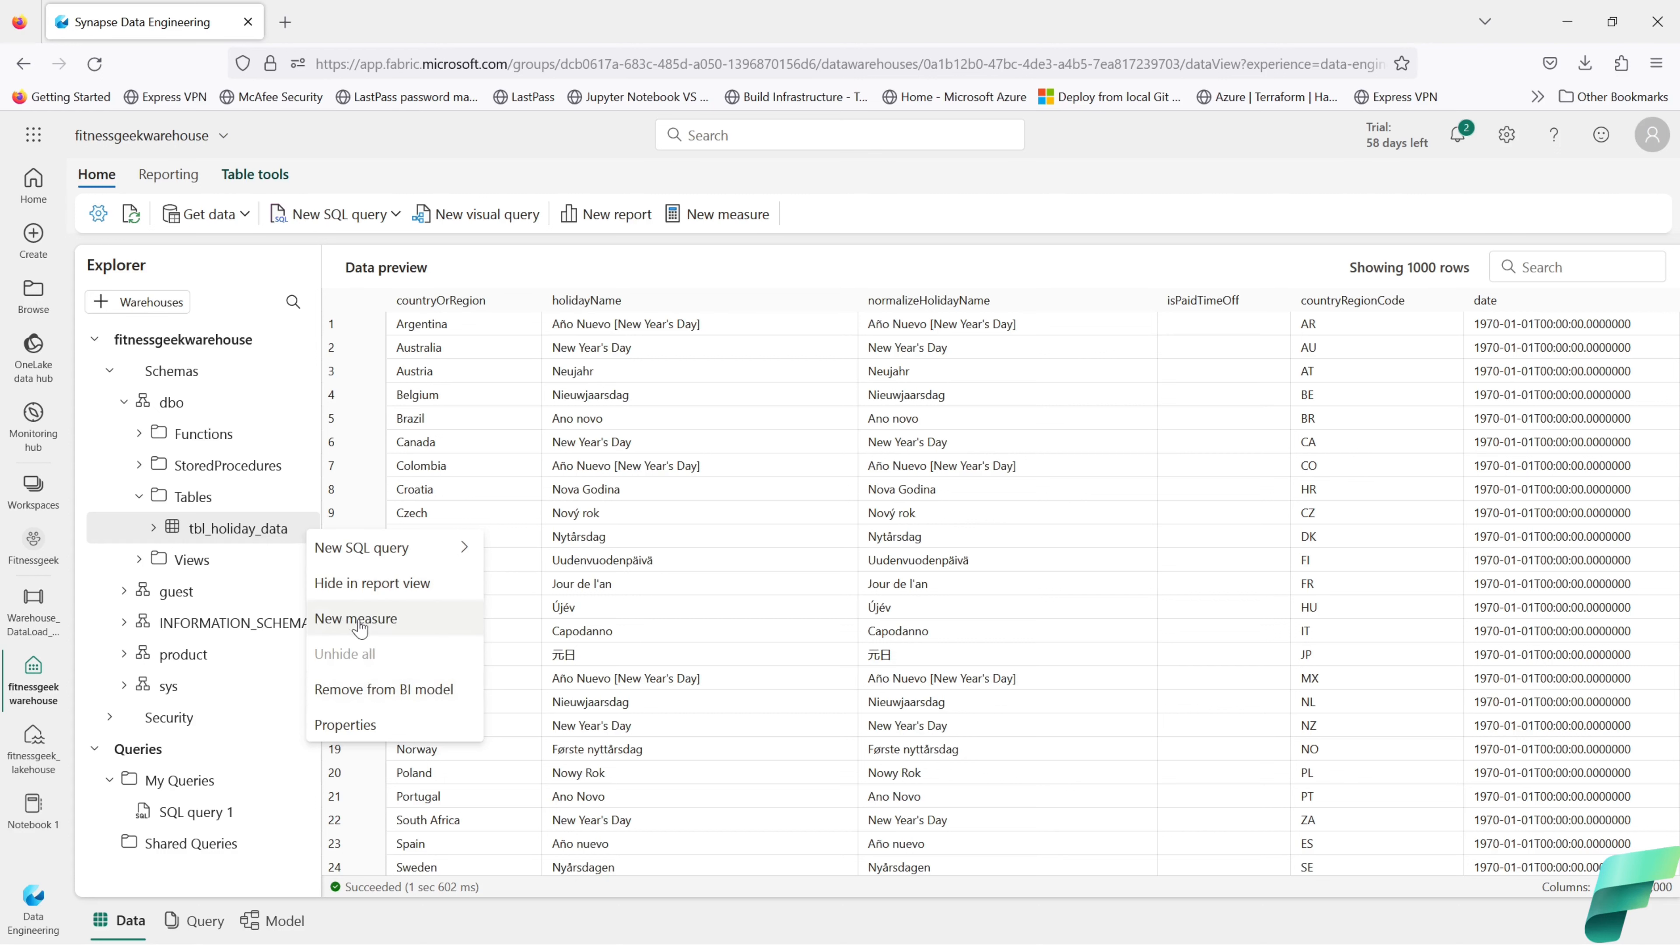
left_click(372, 724)
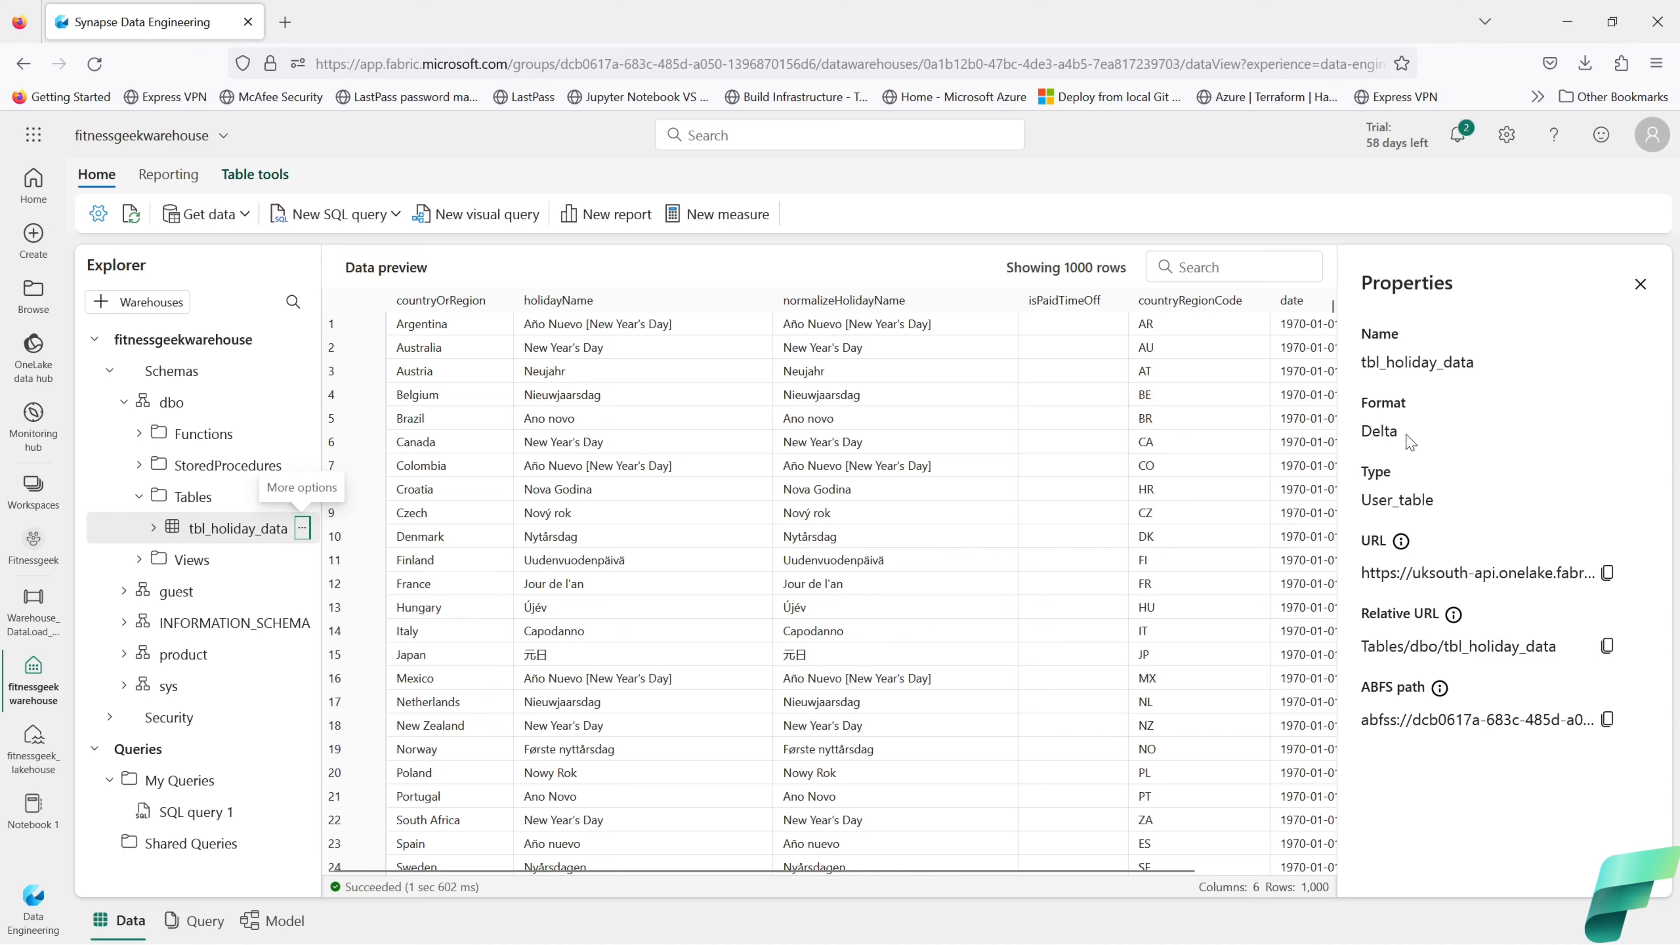
left_click_drag(1400, 431, 1360, 431)
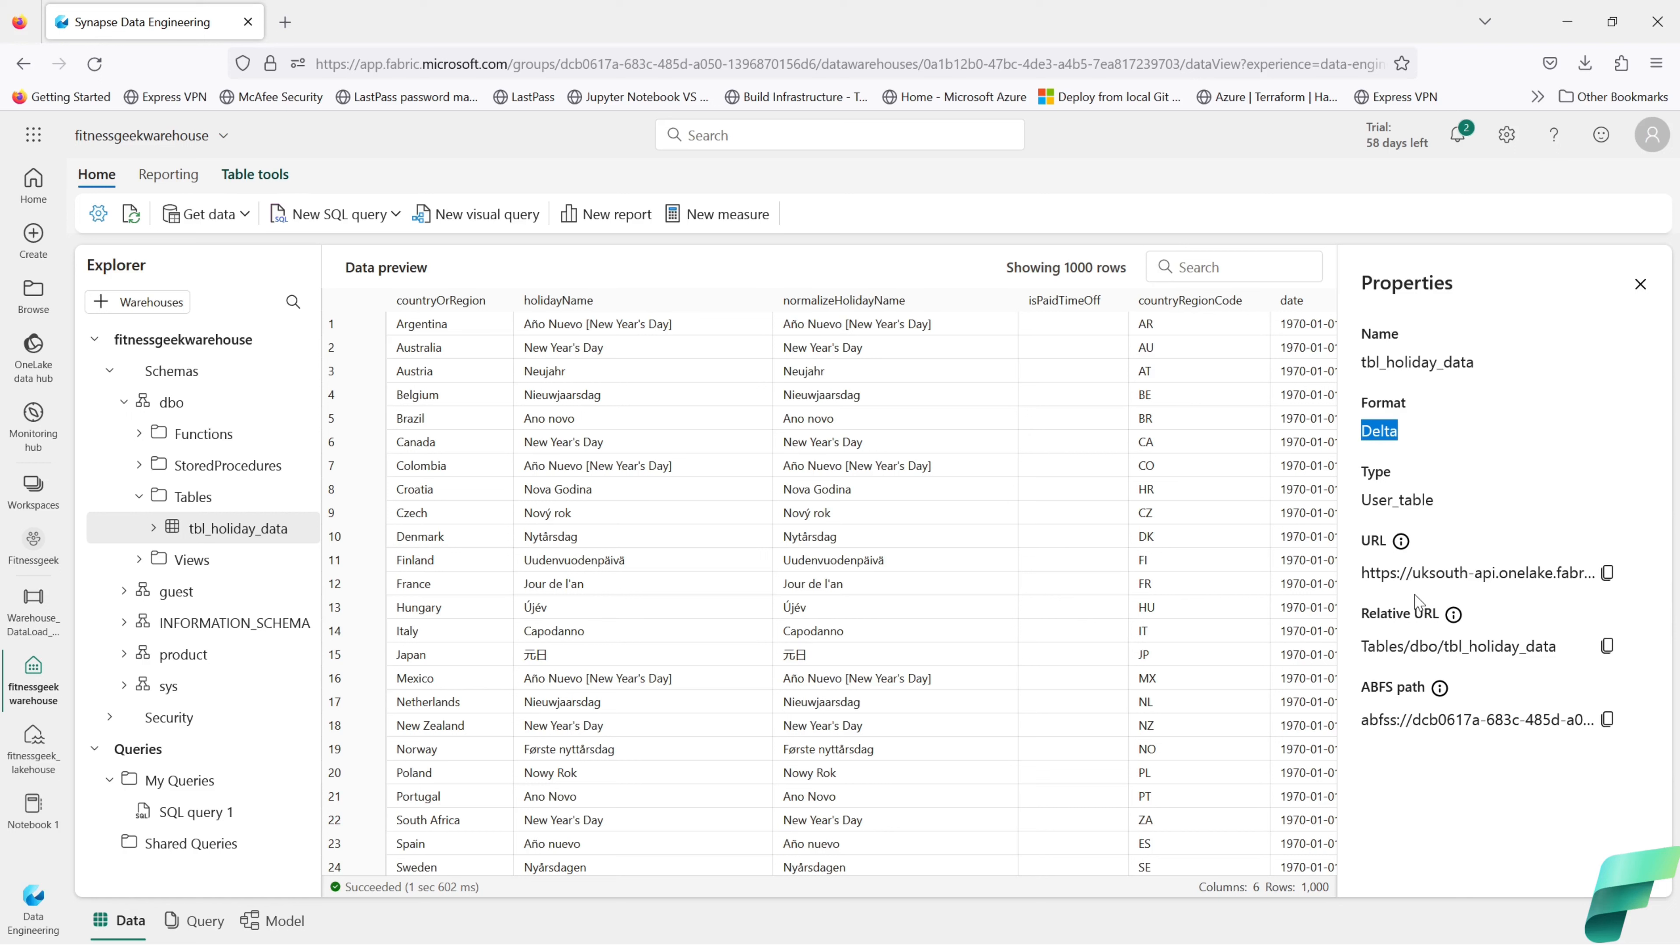
triple_click(1429, 692)
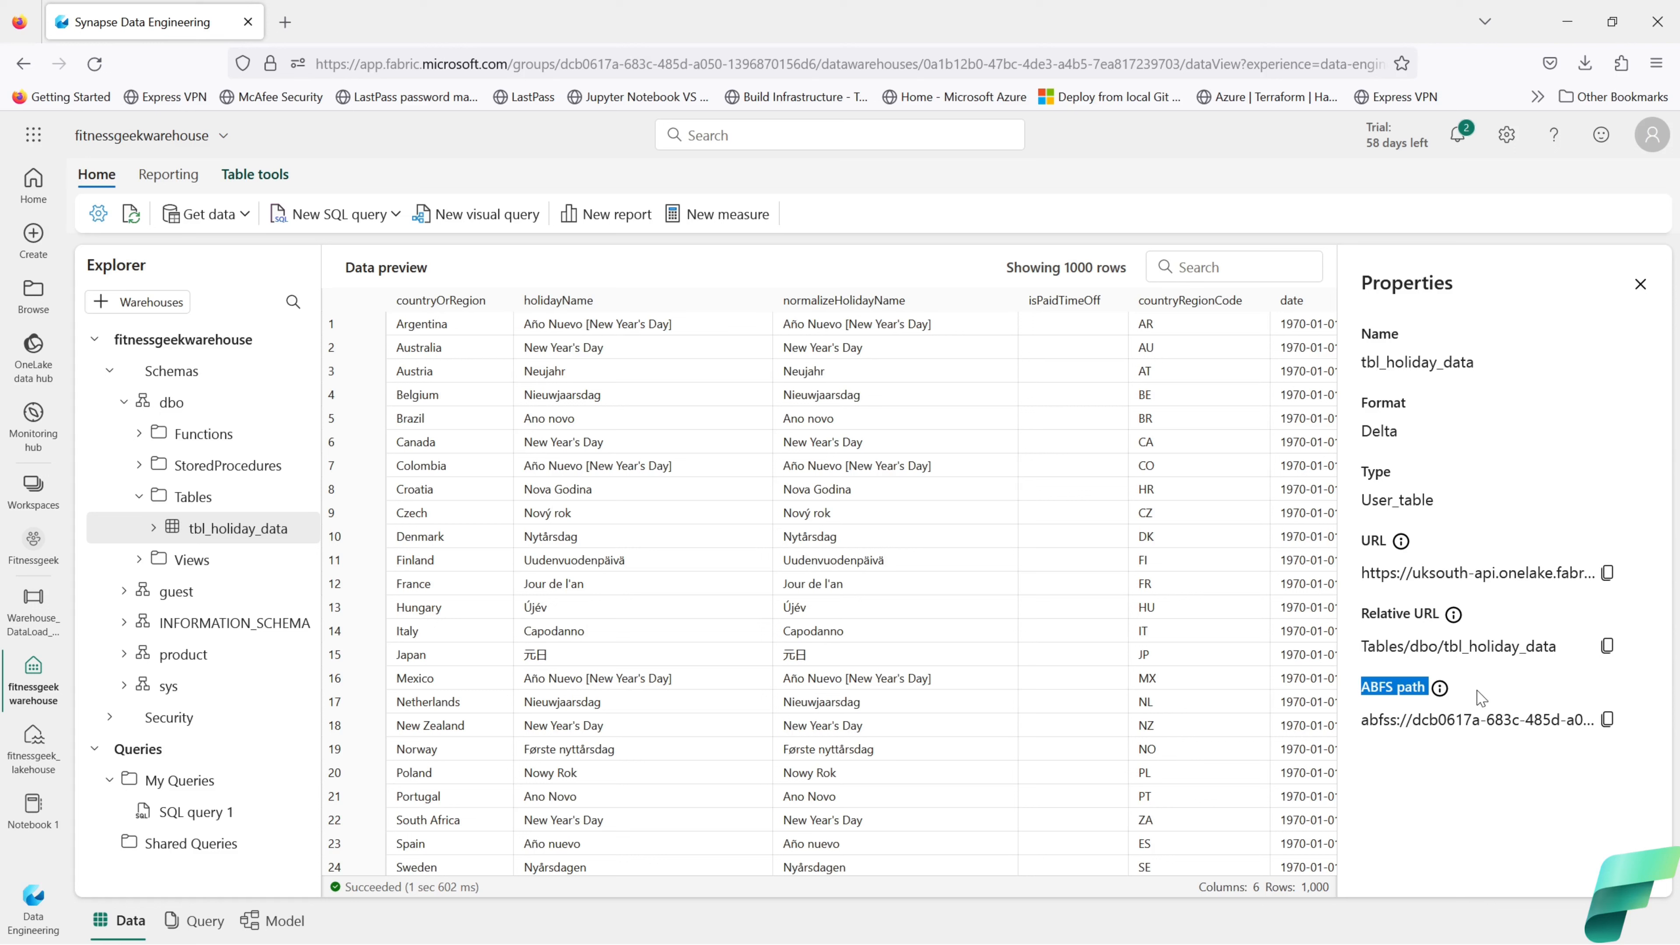
mouse_move(1405, 546)
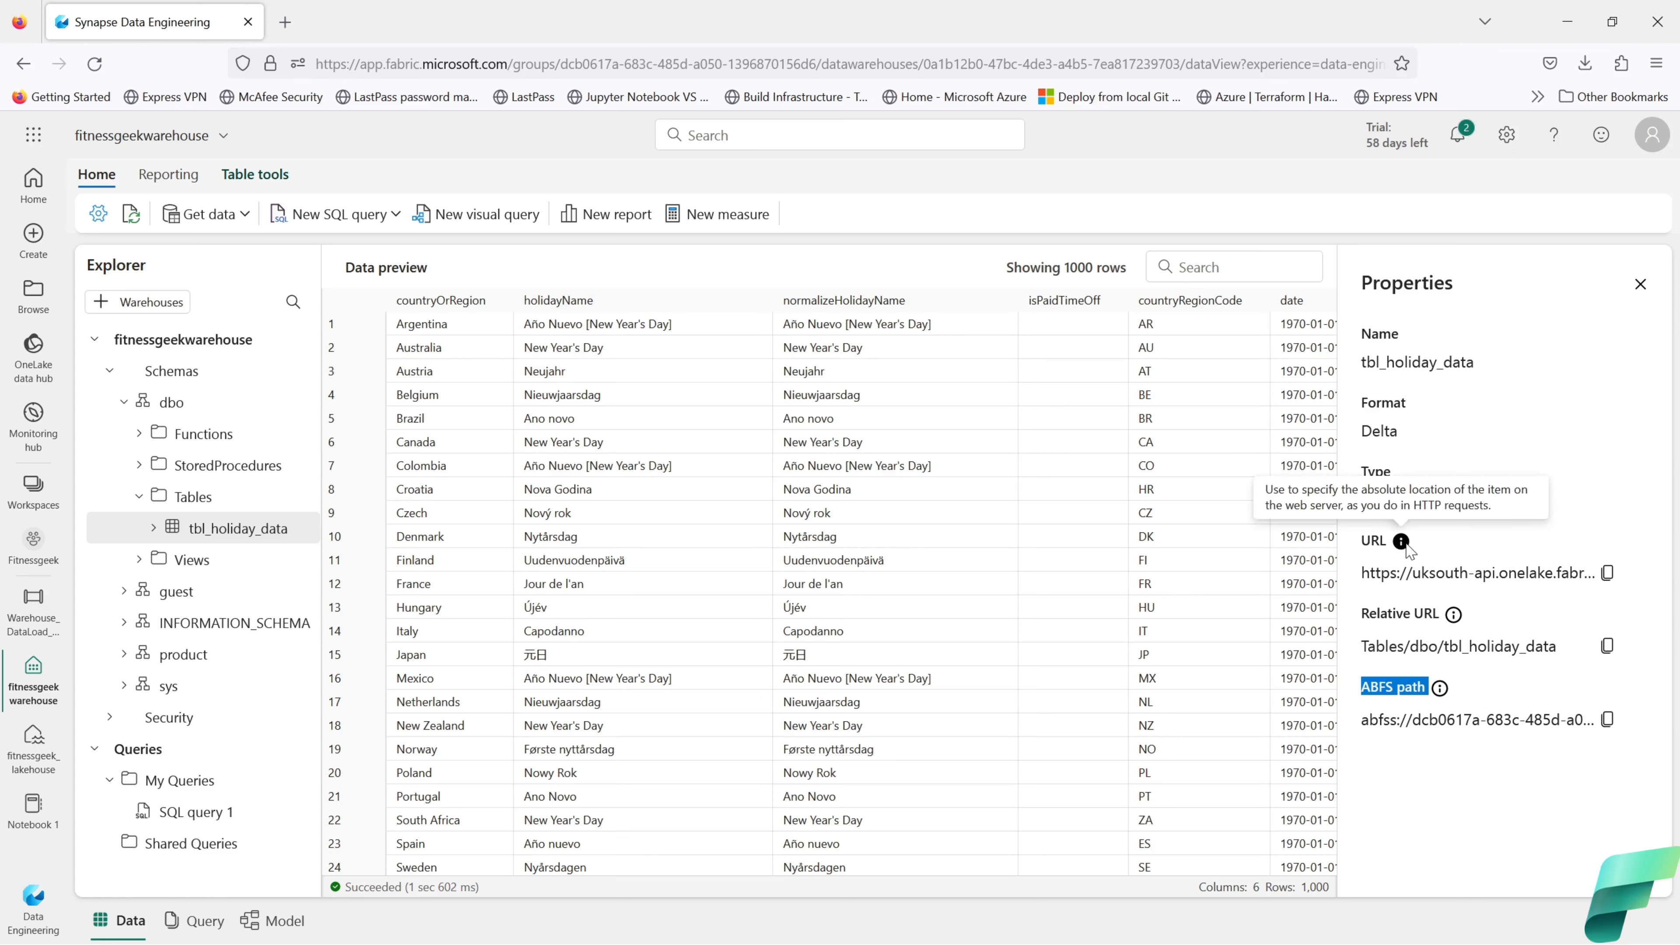
left_click(1641, 287)
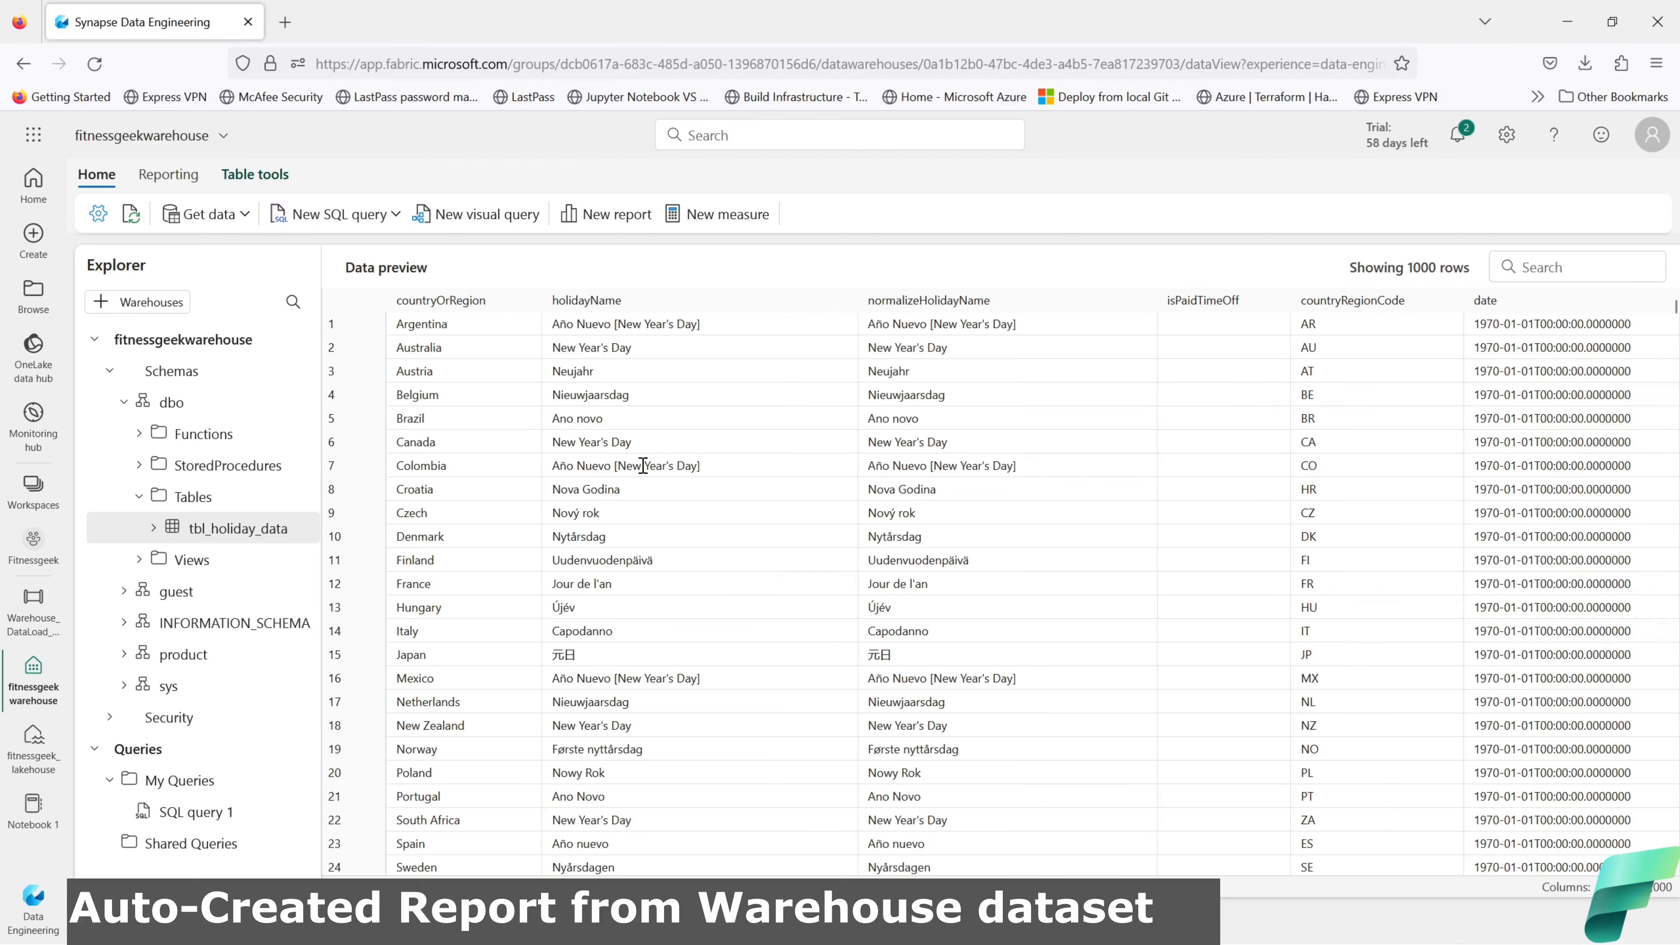
Step: Try a new report from the warehouse, then close the sign-in page it opens
left_click(596, 223)
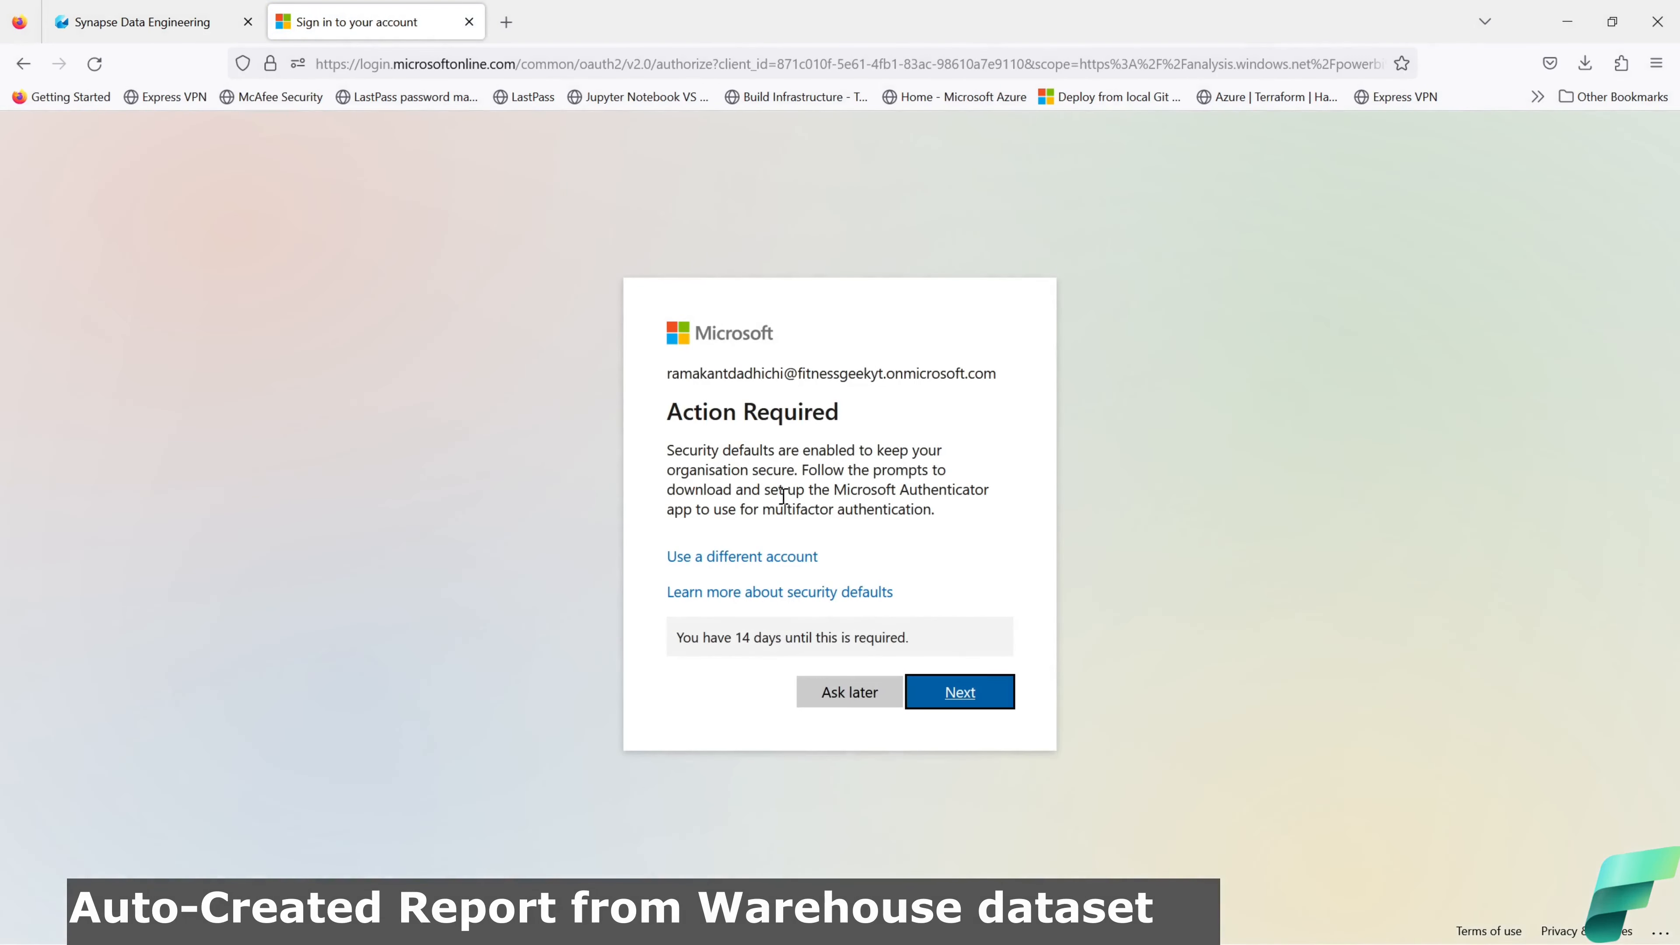
left_click(469, 21)
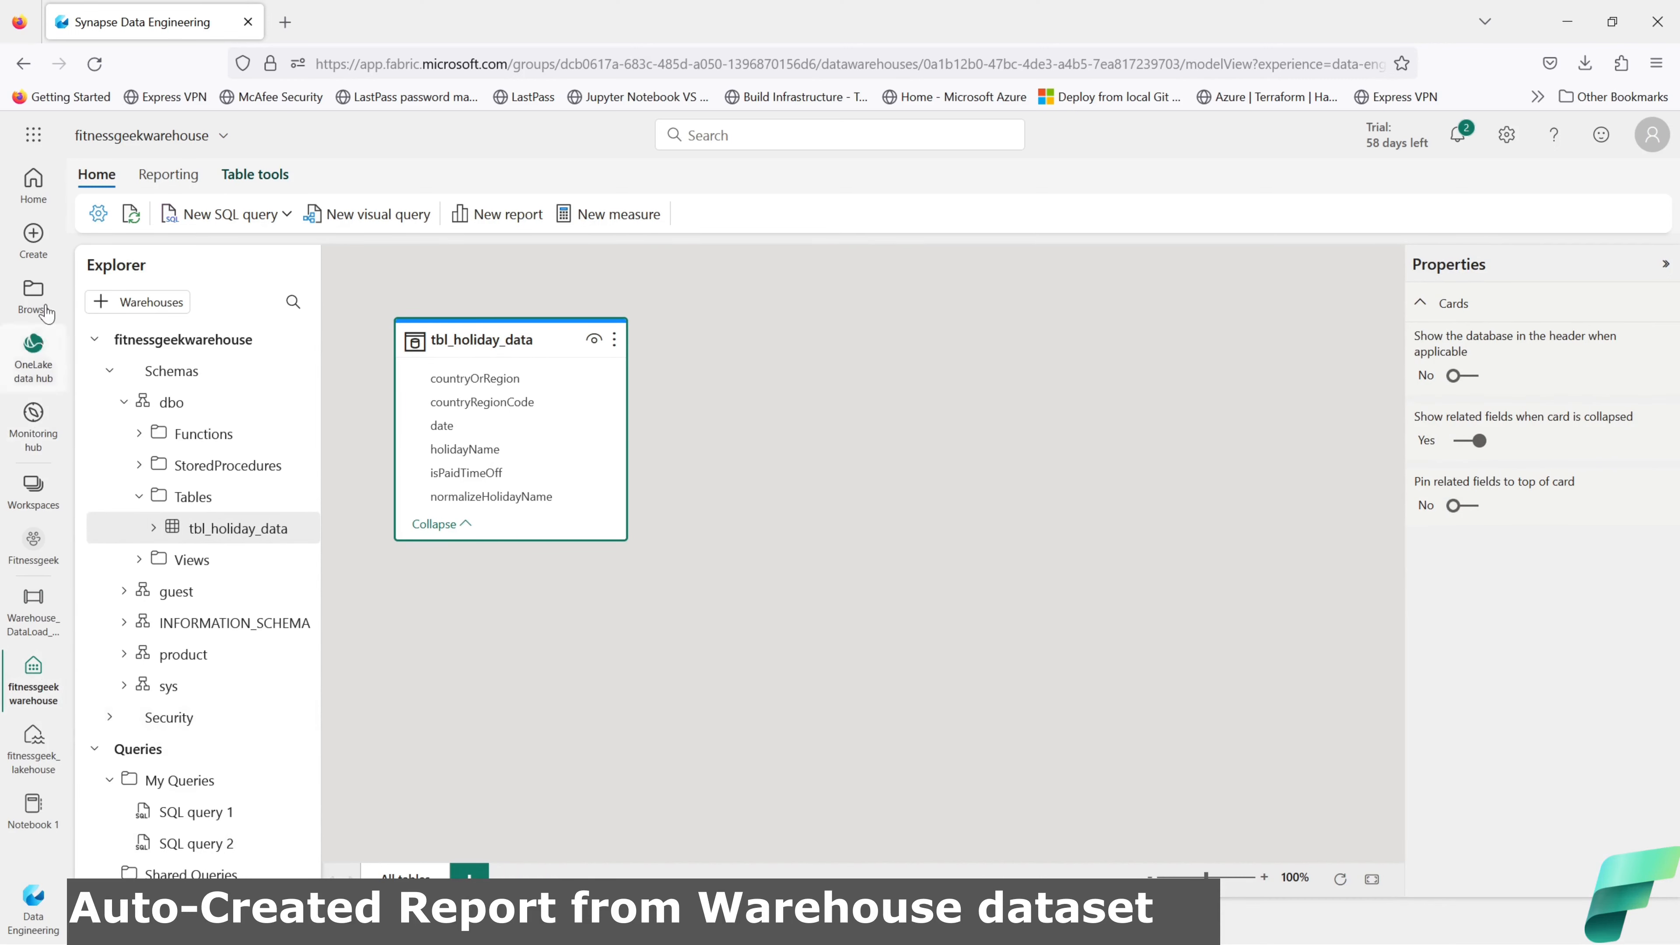
Step: Start a new Power BI report from Create using the published fitnessgeekwarehouse dataset
left_click(33, 235)
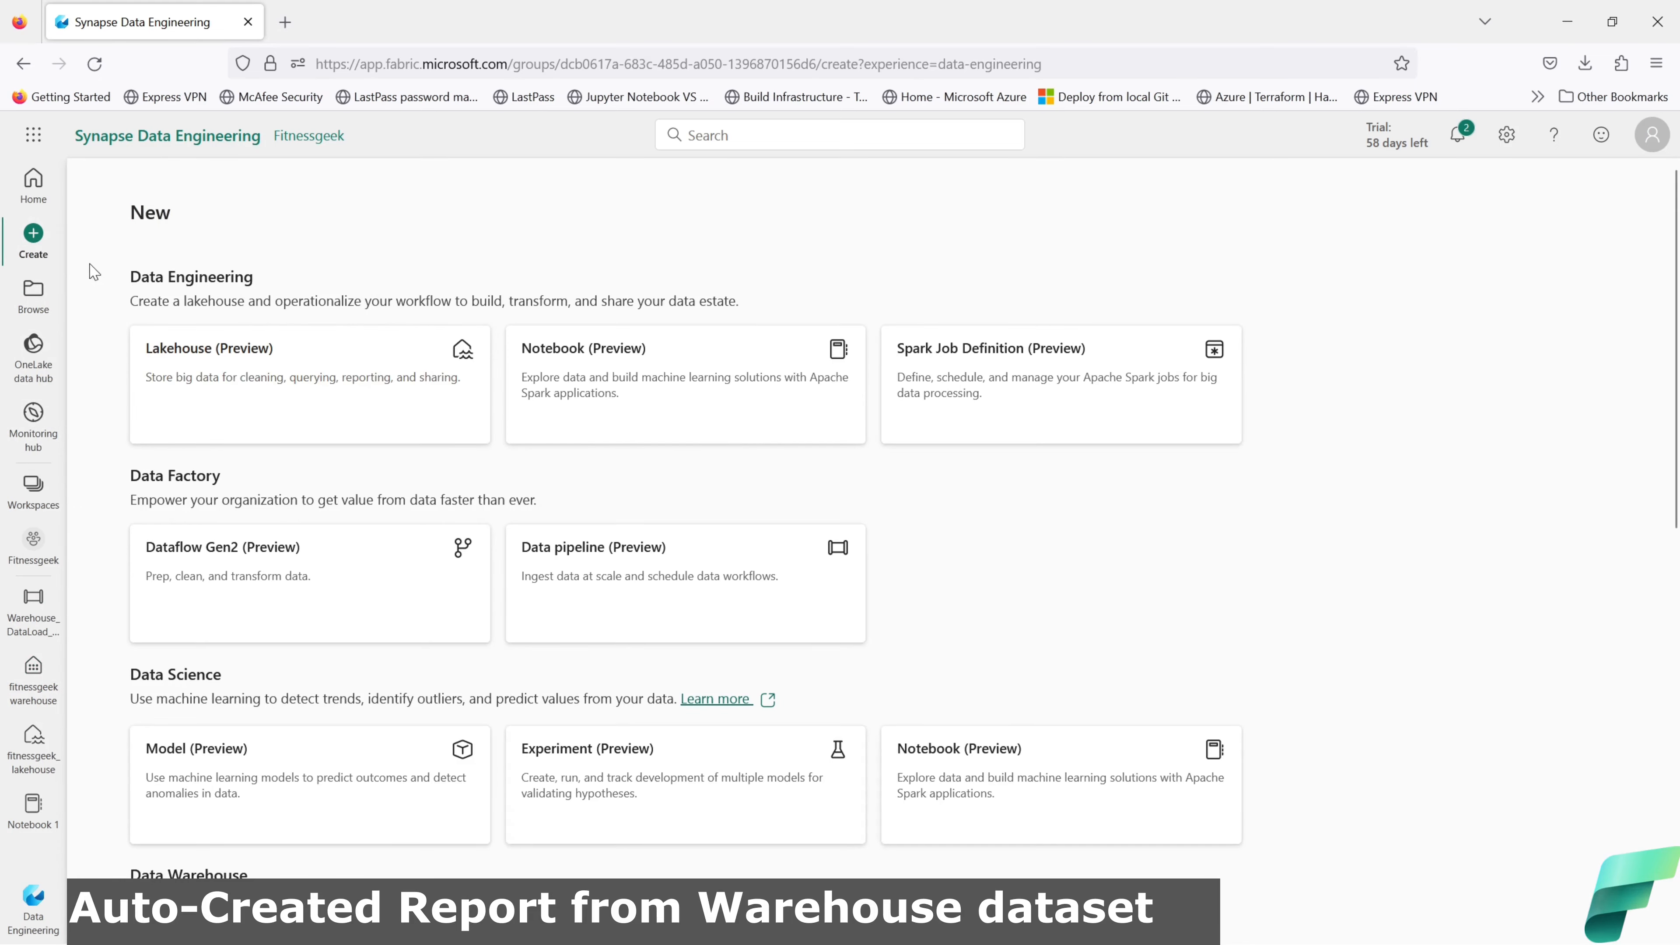
scroll(545, 573, "down", 5)
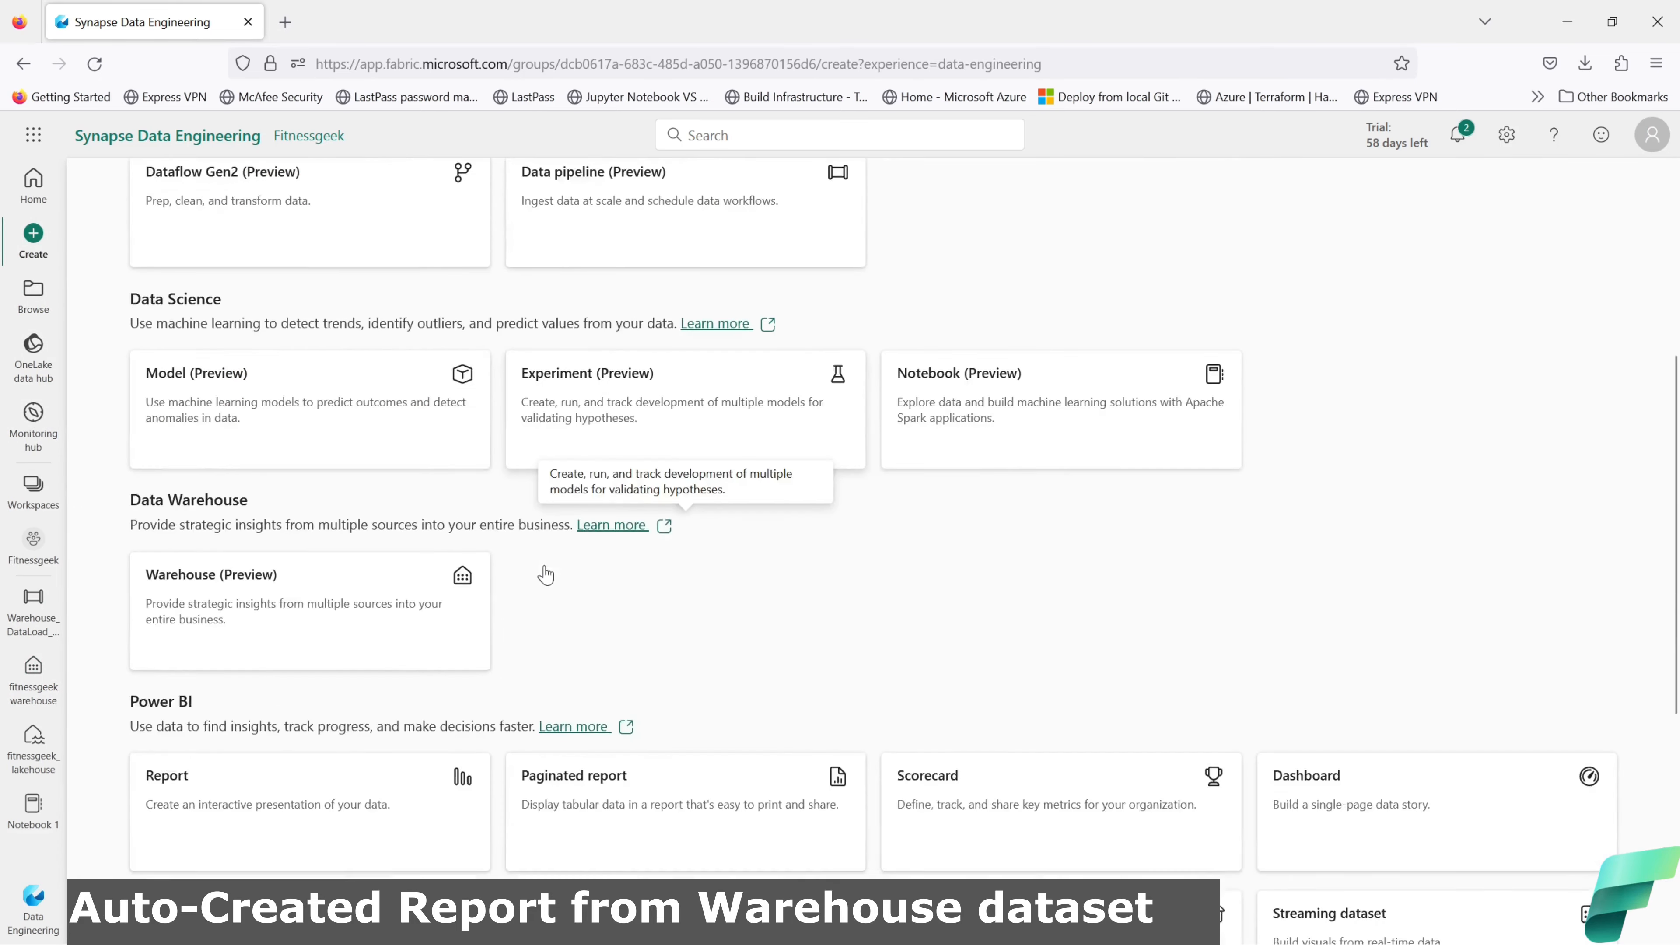
scroll(547, 573, "down", 4)
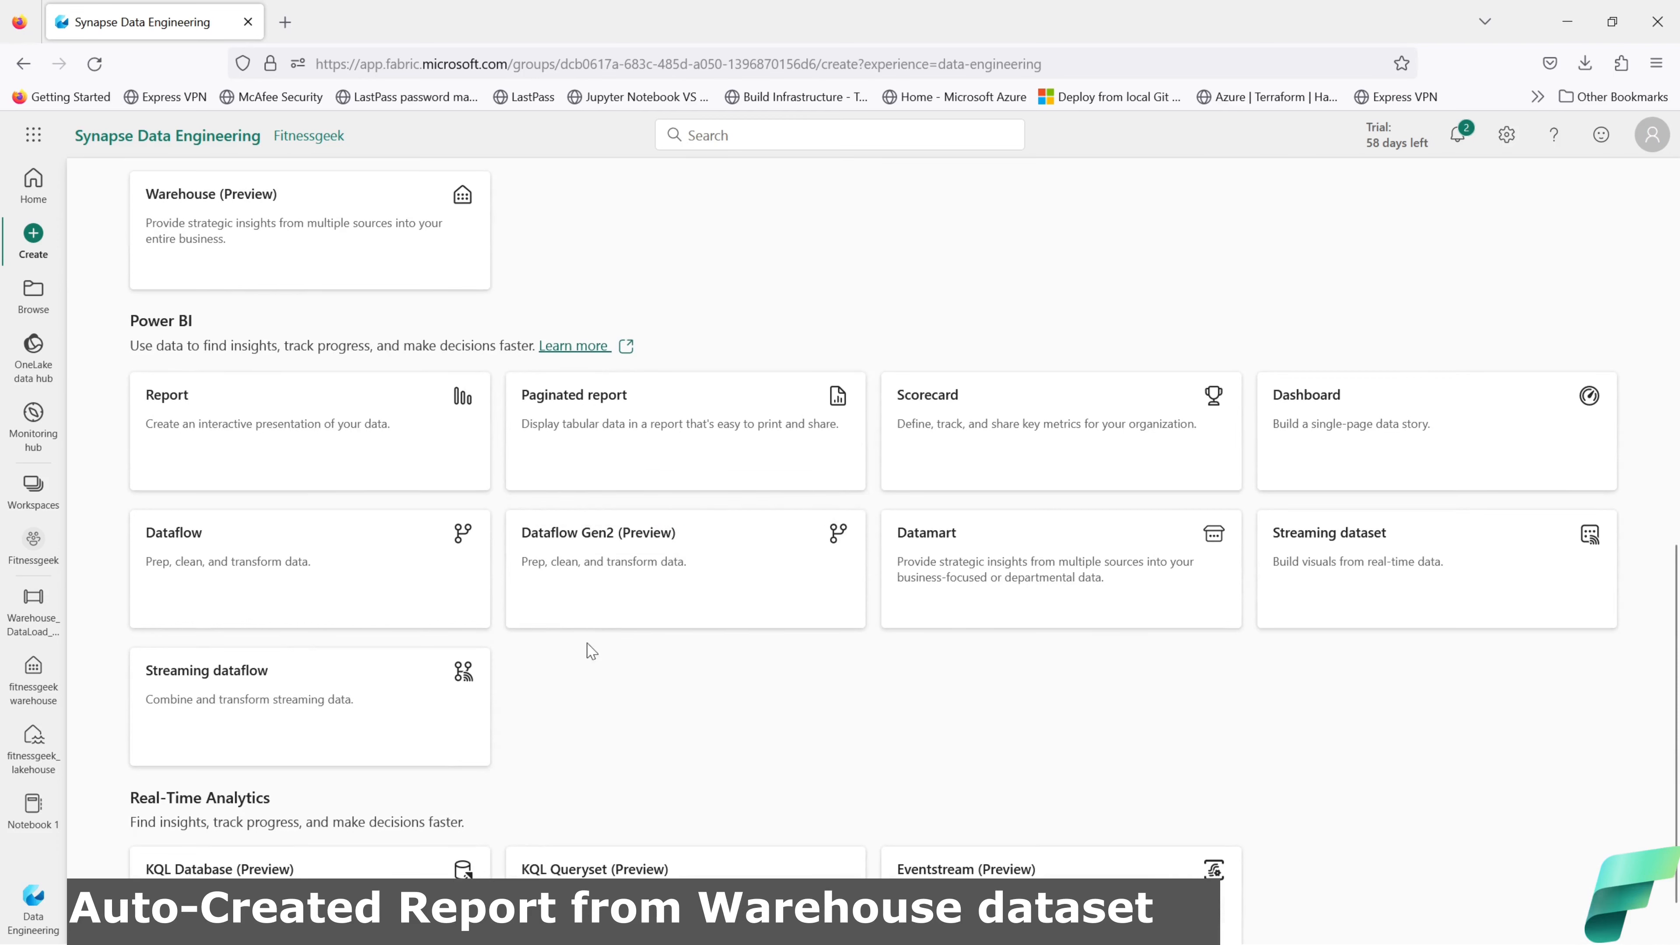
left_click(206, 452)
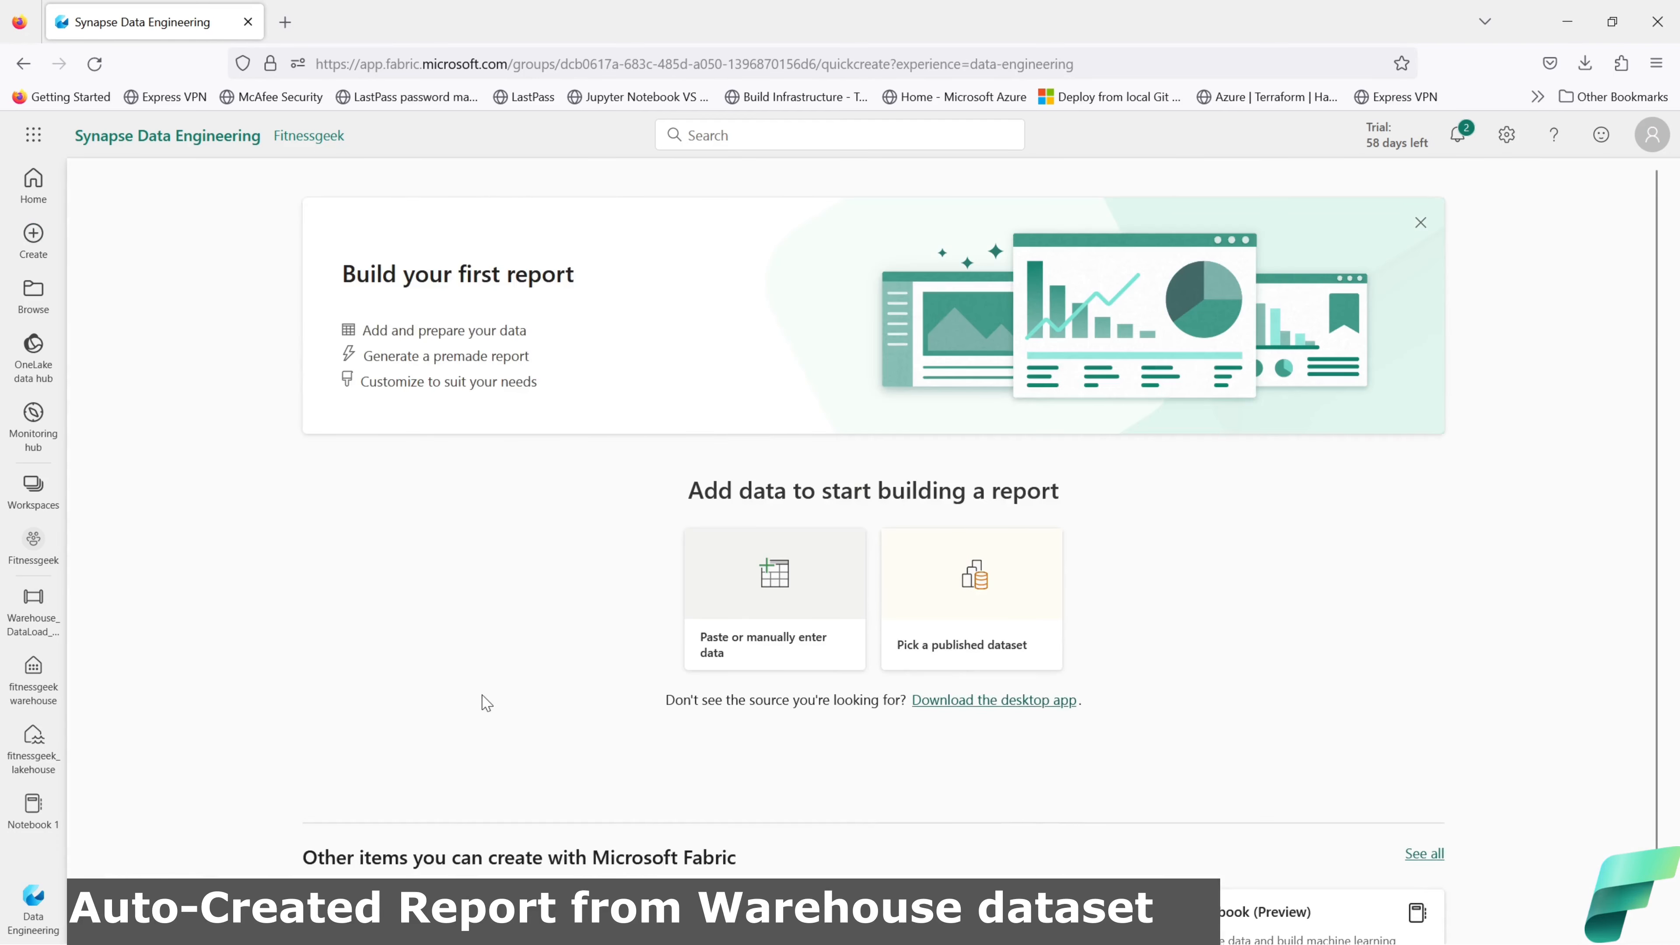
left_click(963, 613)
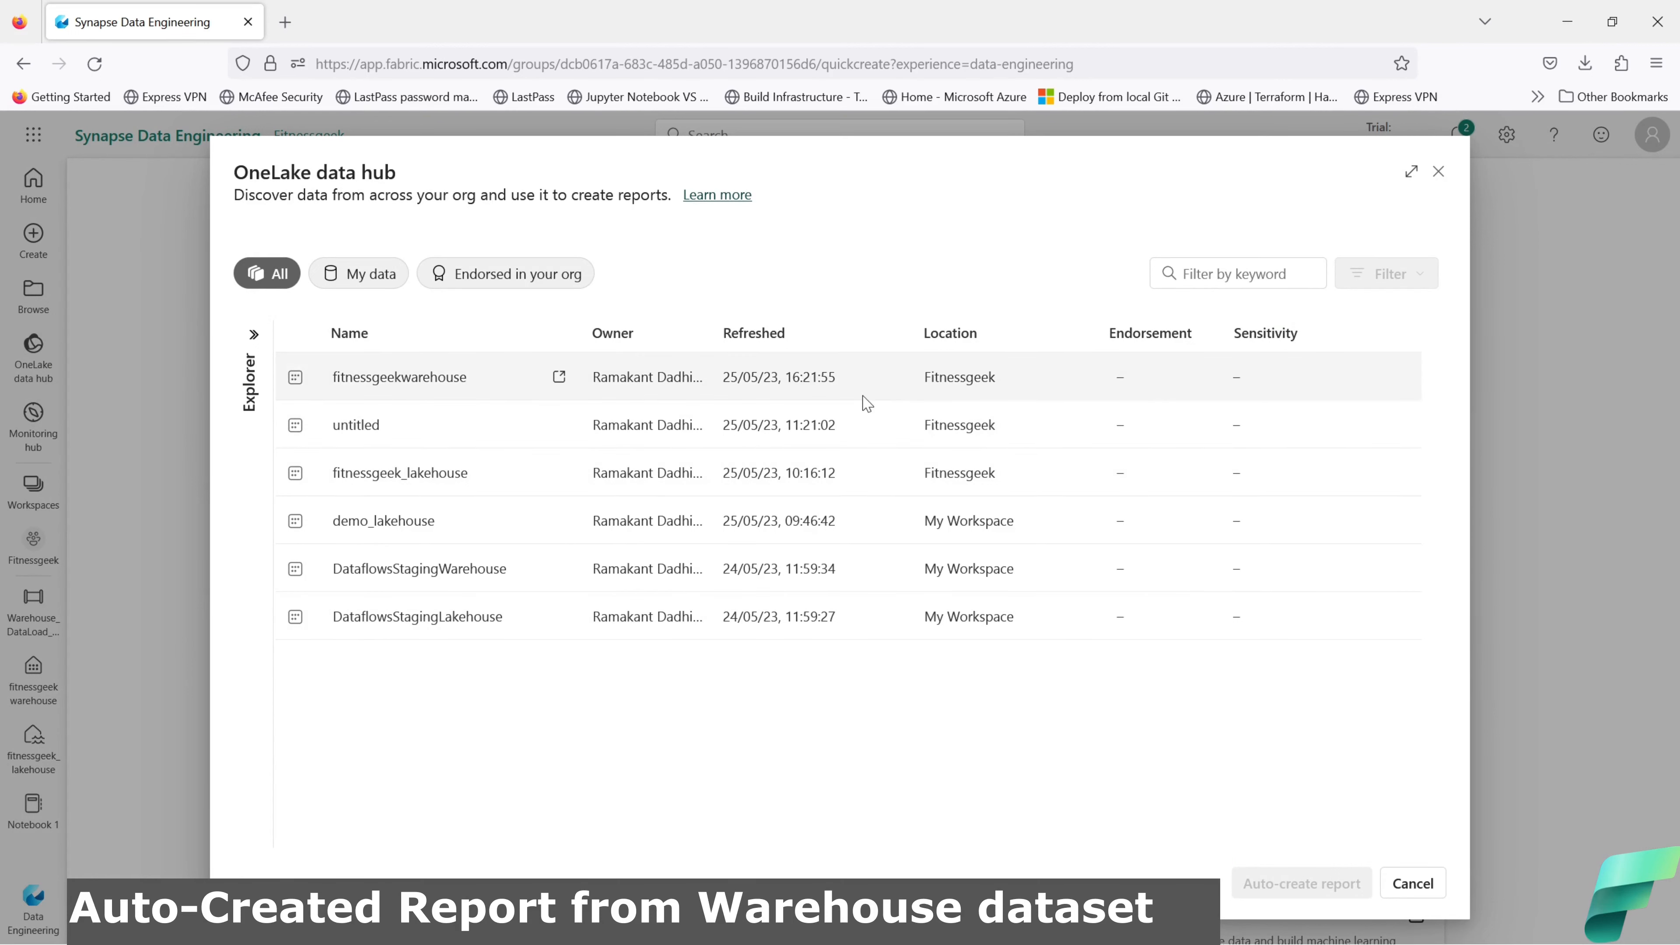
left_click(426, 386)
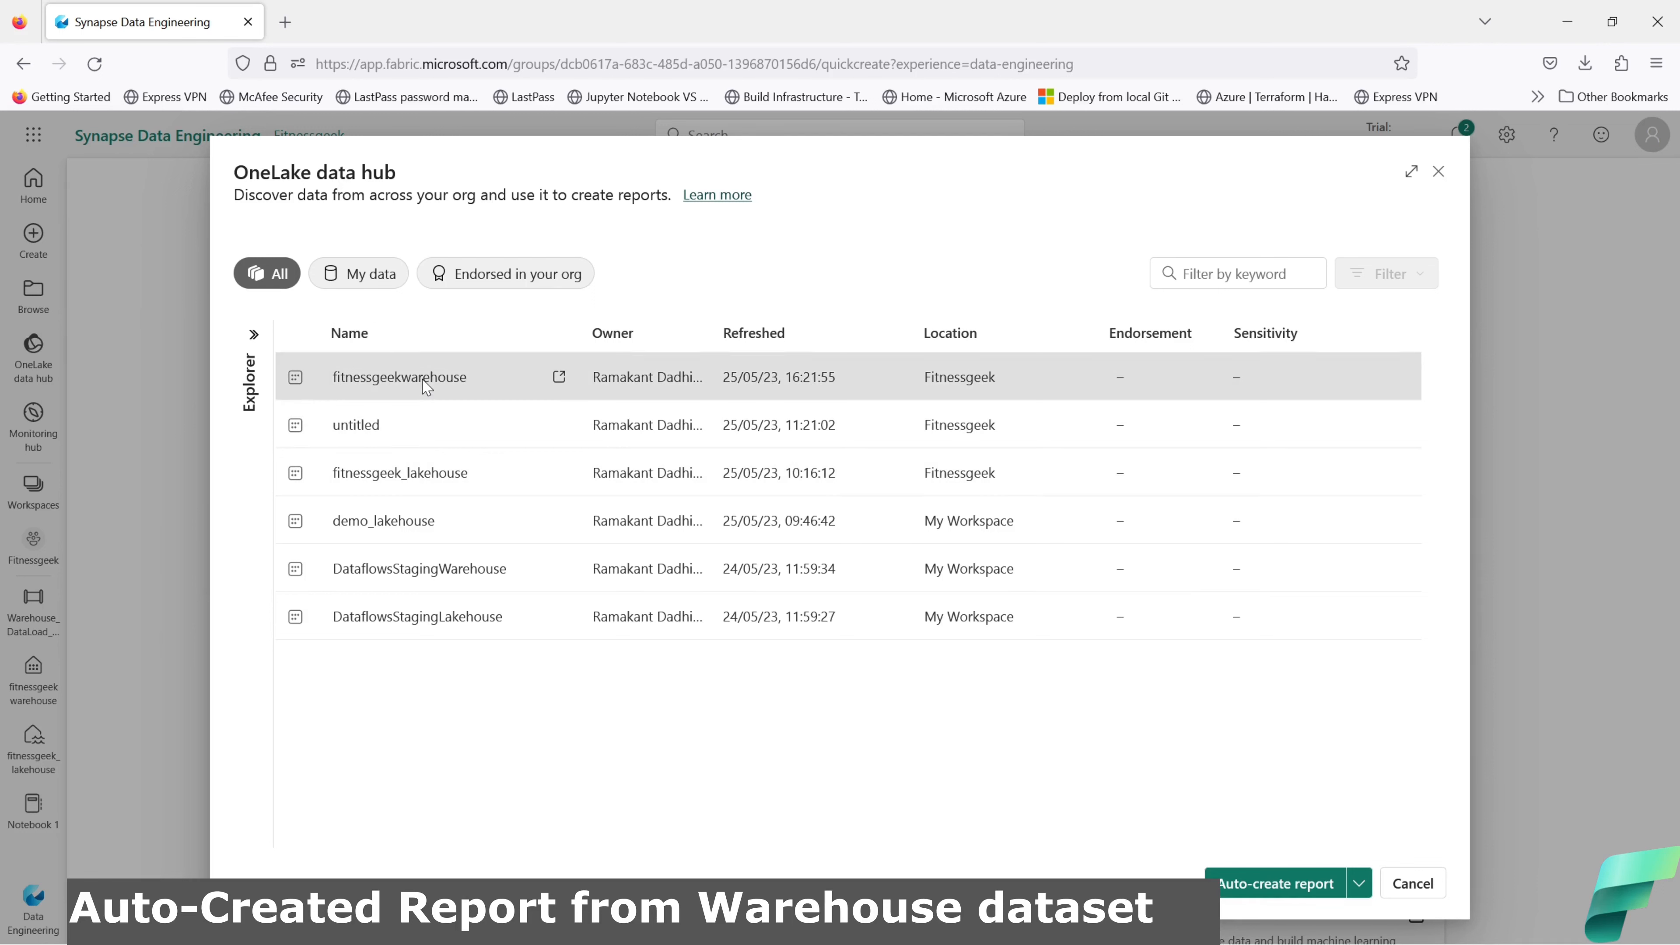
Step: Auto-create a report using countryOrRegion, countryRegionCode, date, holidayName, isPaidTimeOff and normalizeHolidayName
left_click(1277, 887)
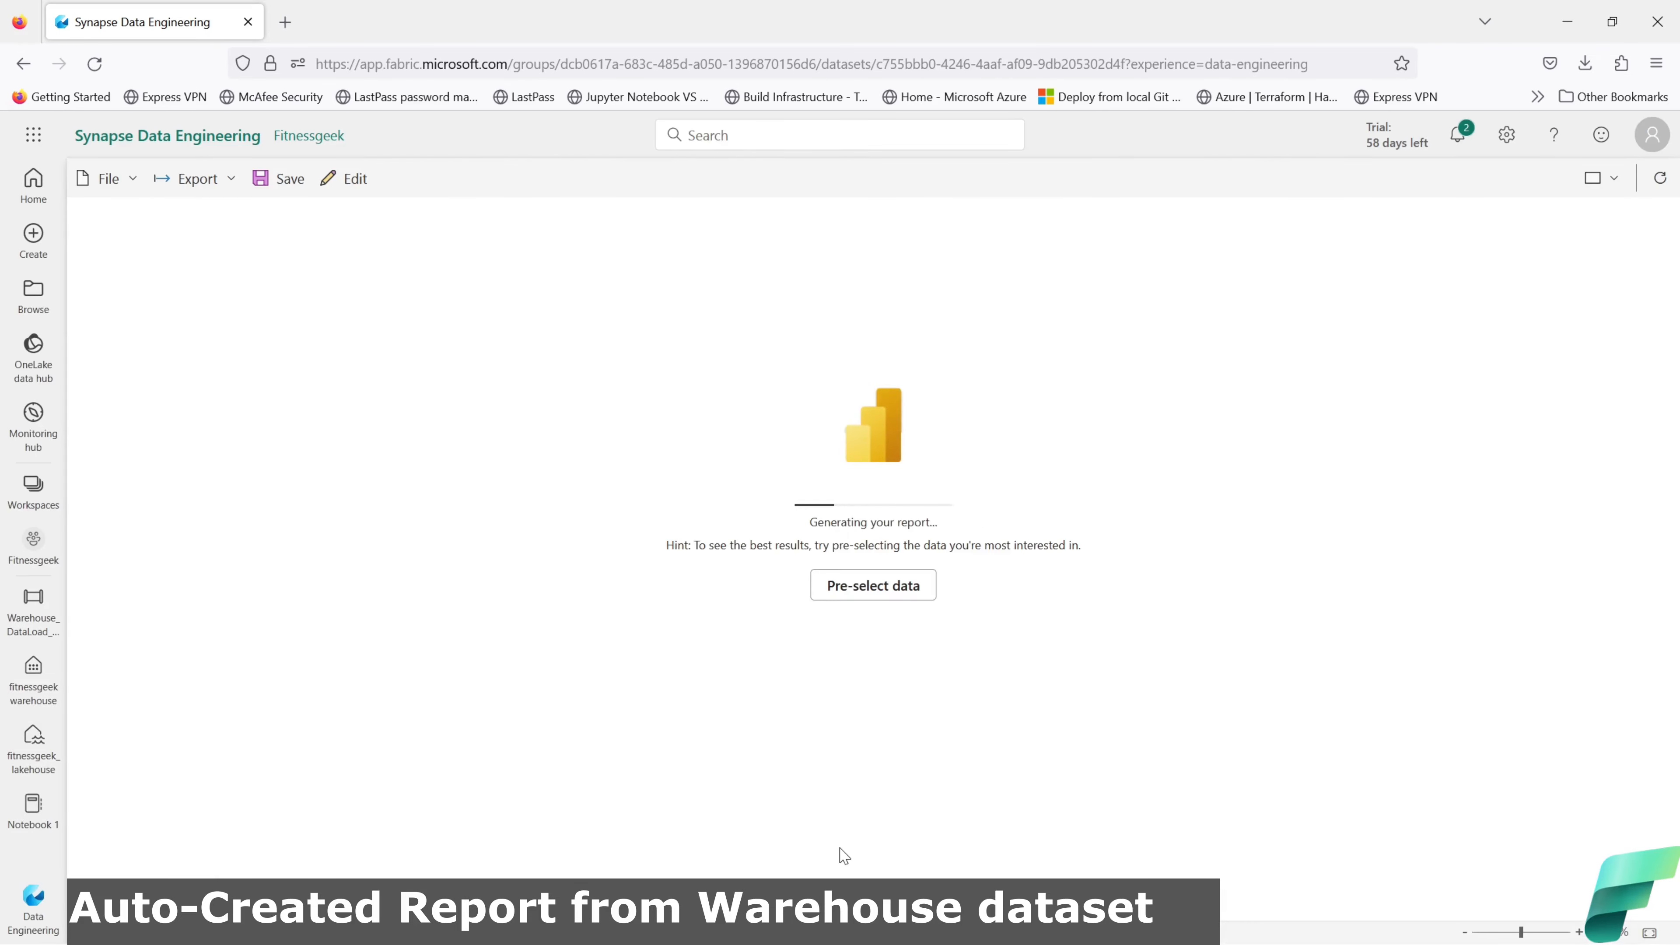
left_click(875, 588)
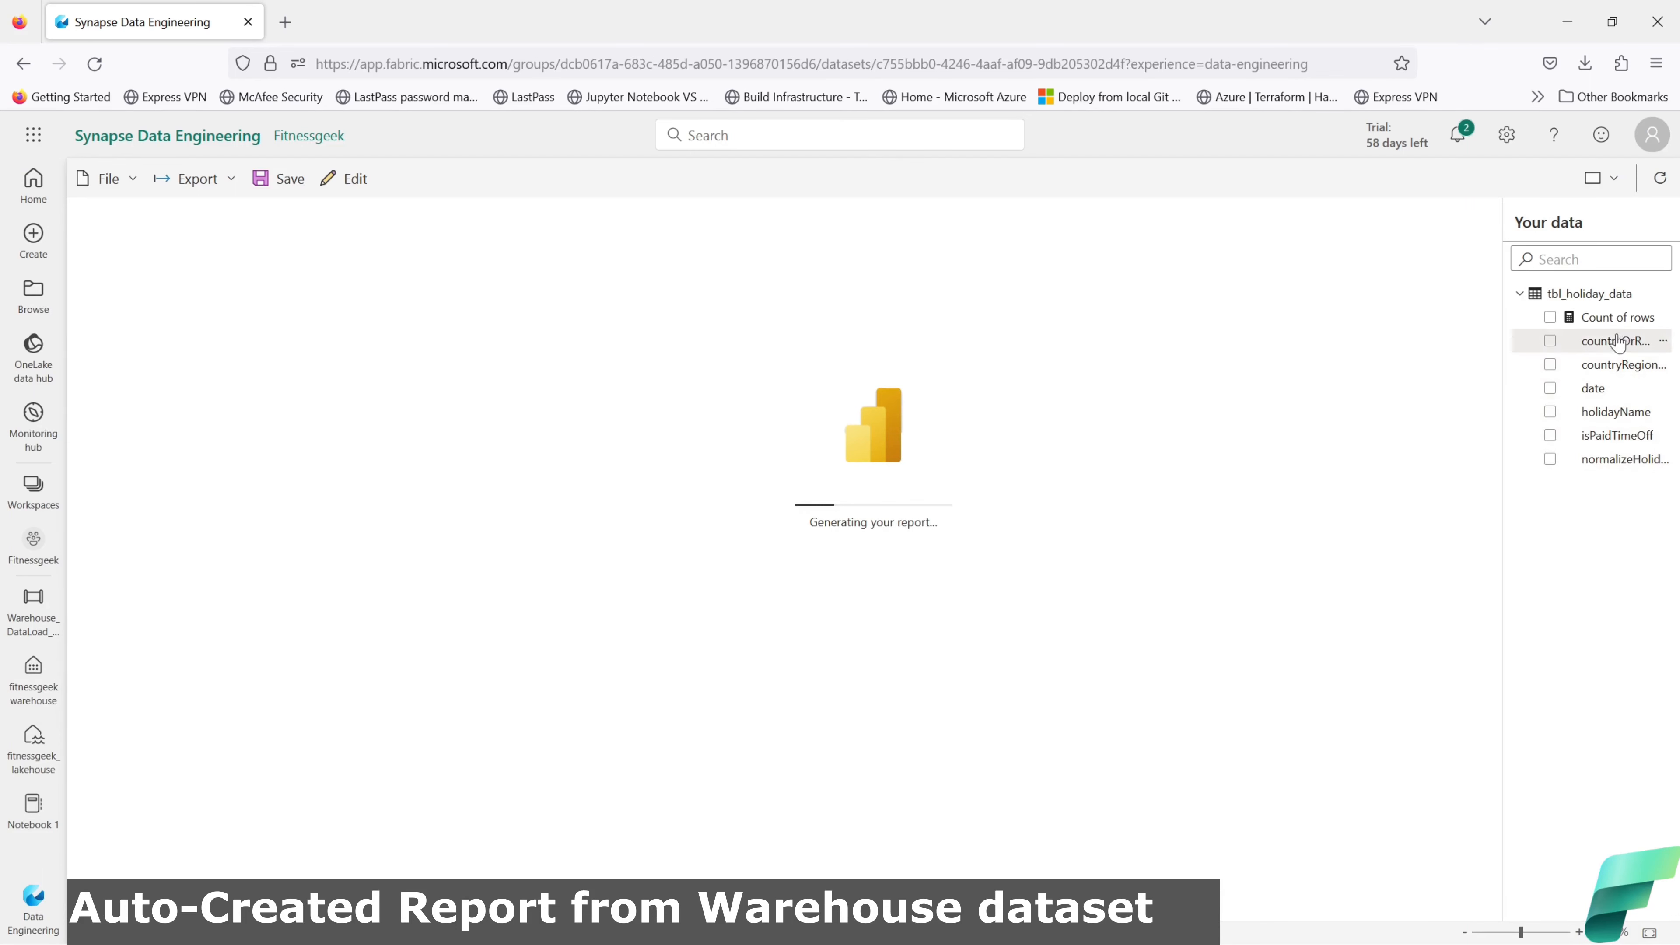
left_click(1553, 351)
left_click(1551, 366)
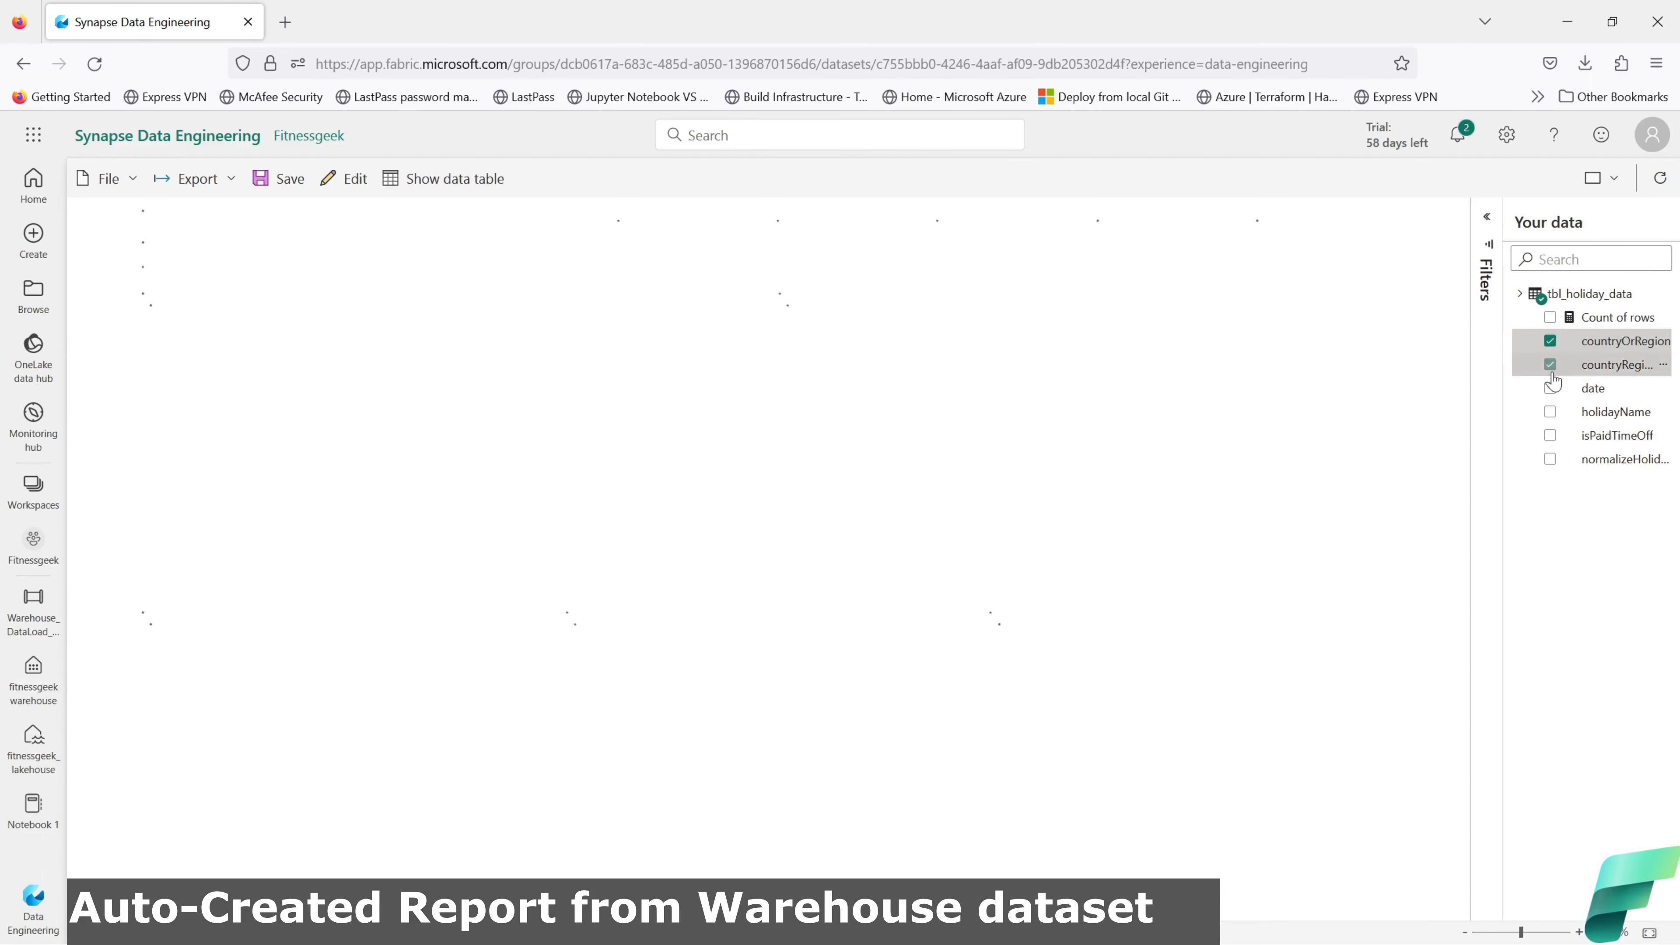
left_click(1551, 389)
left_click(1551, 412)
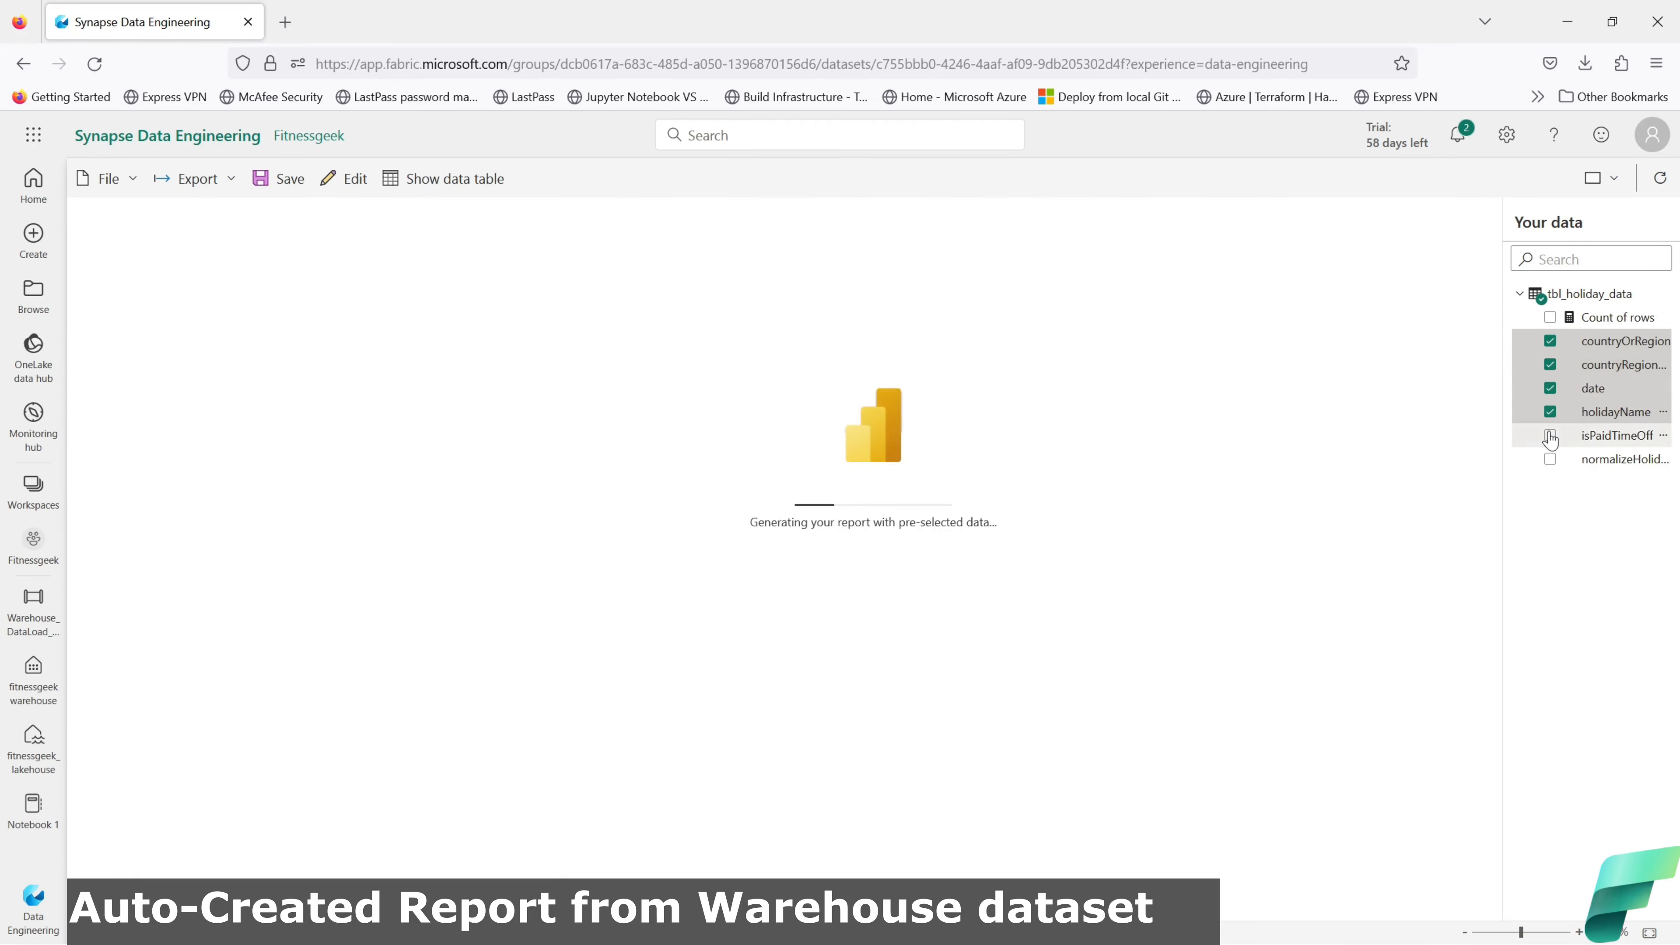
left_click(1550, 435)
left_click(1551, 459)
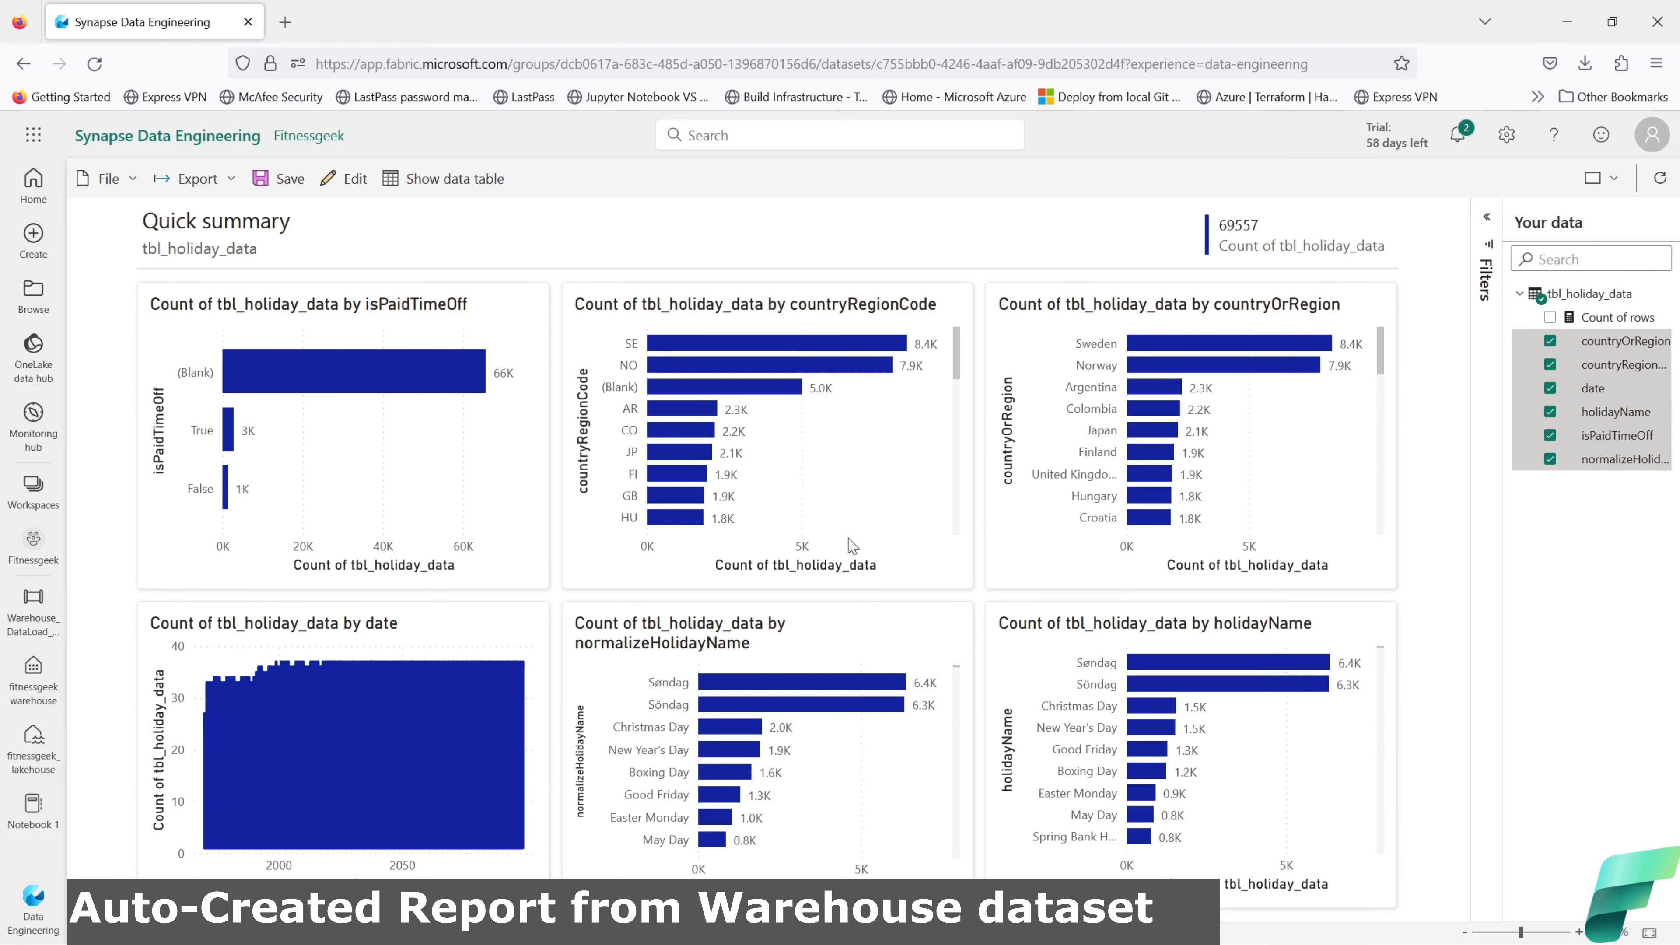
Step: Save the report as auto-created_report_dw in Fitnessgeek, then bring up the Create gallery
left_click(275, 177)
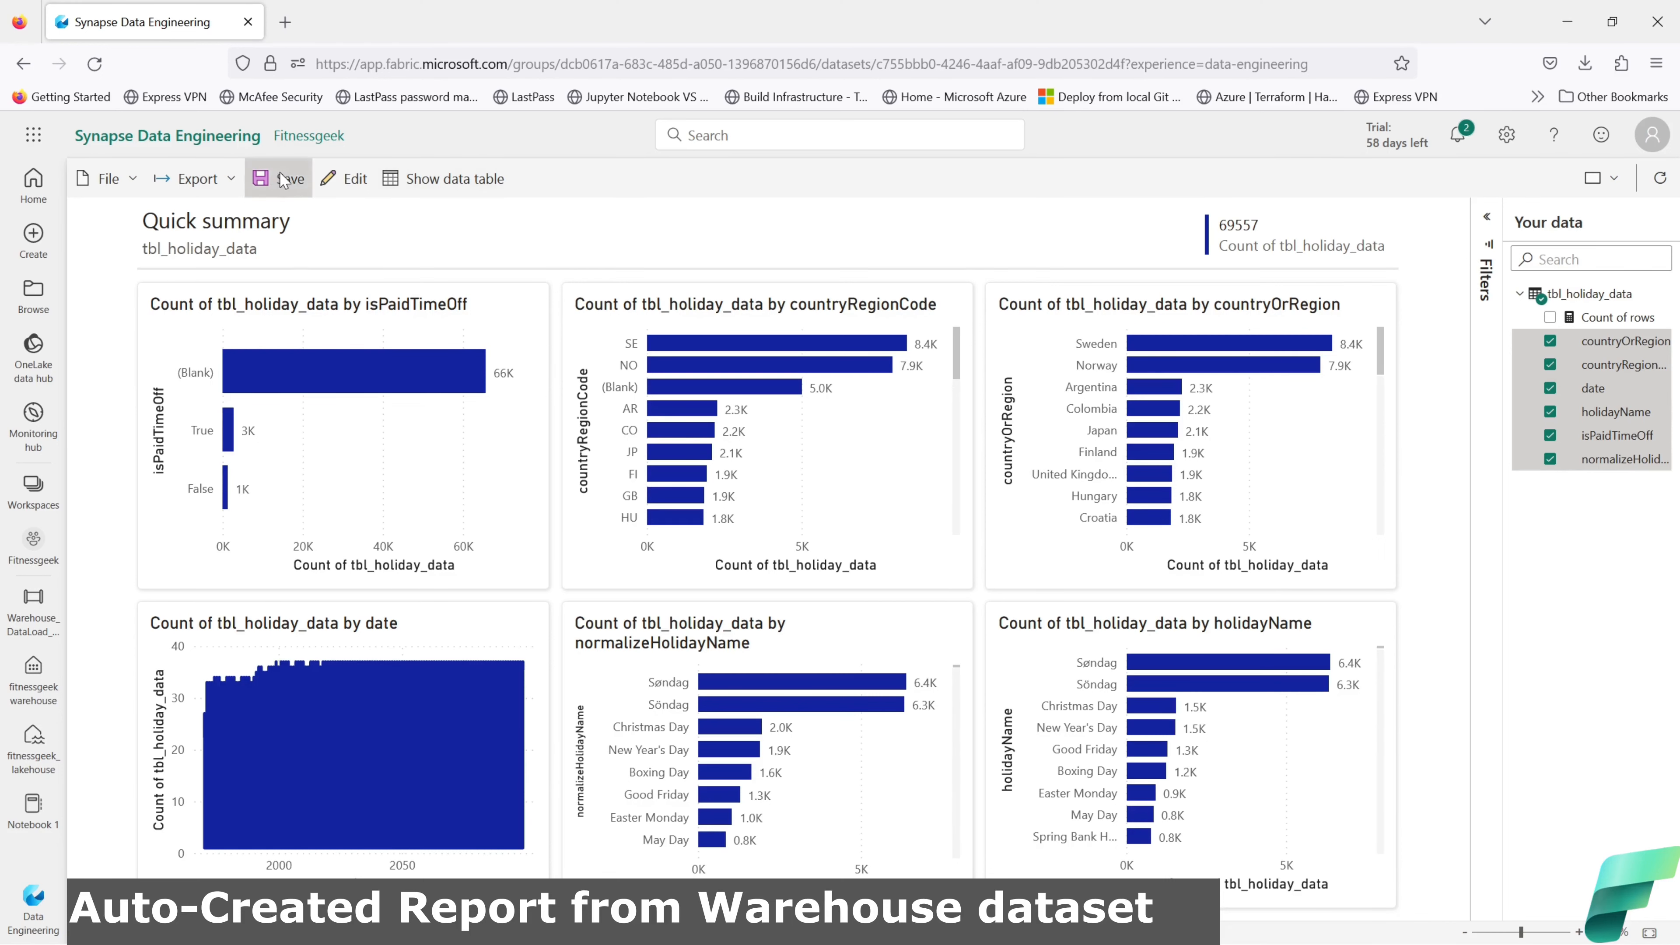
left_click(711, 501)
type("au")
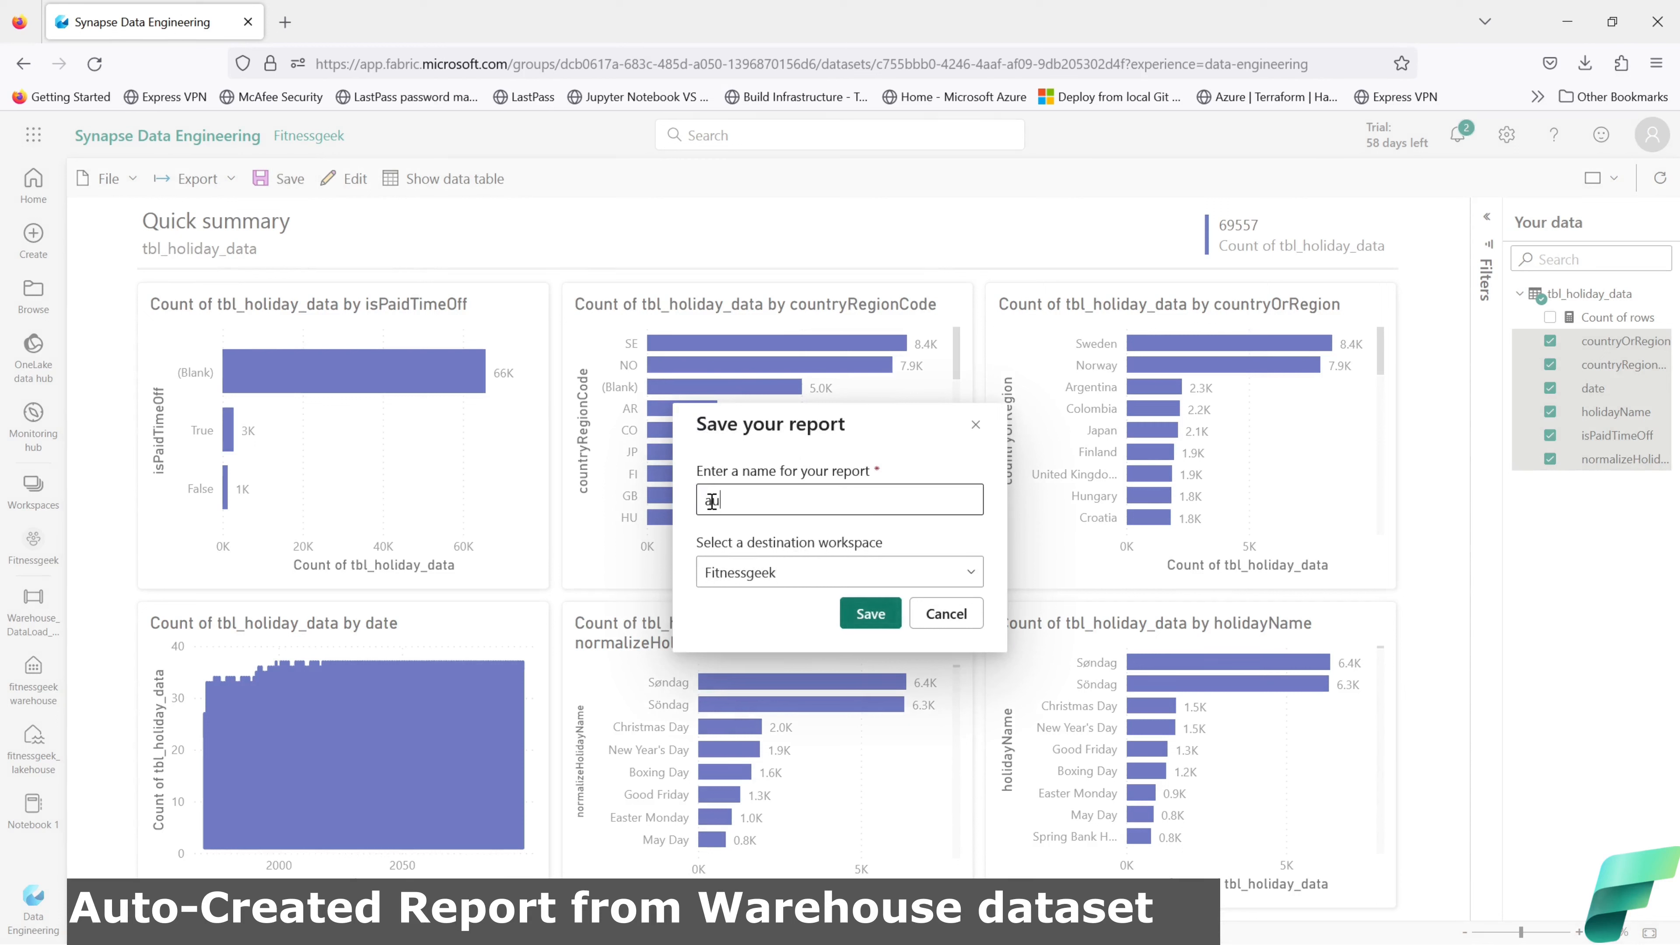
type("to-created_report_dw")
left_click(848, 612)
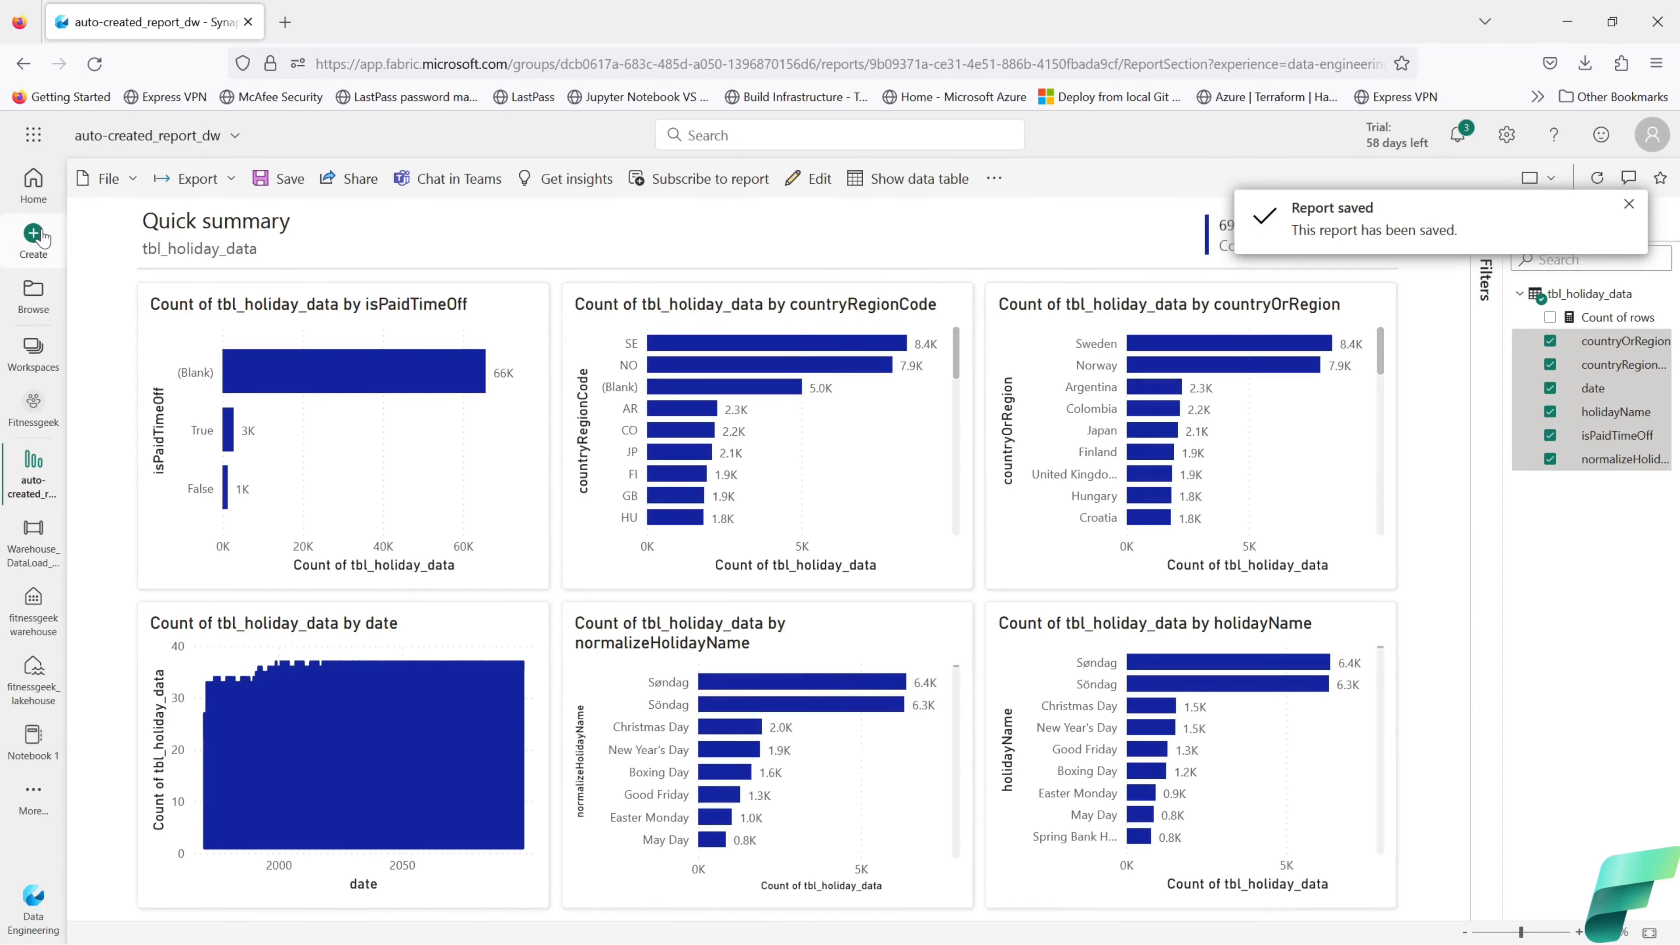
mouse_move(483, 378)
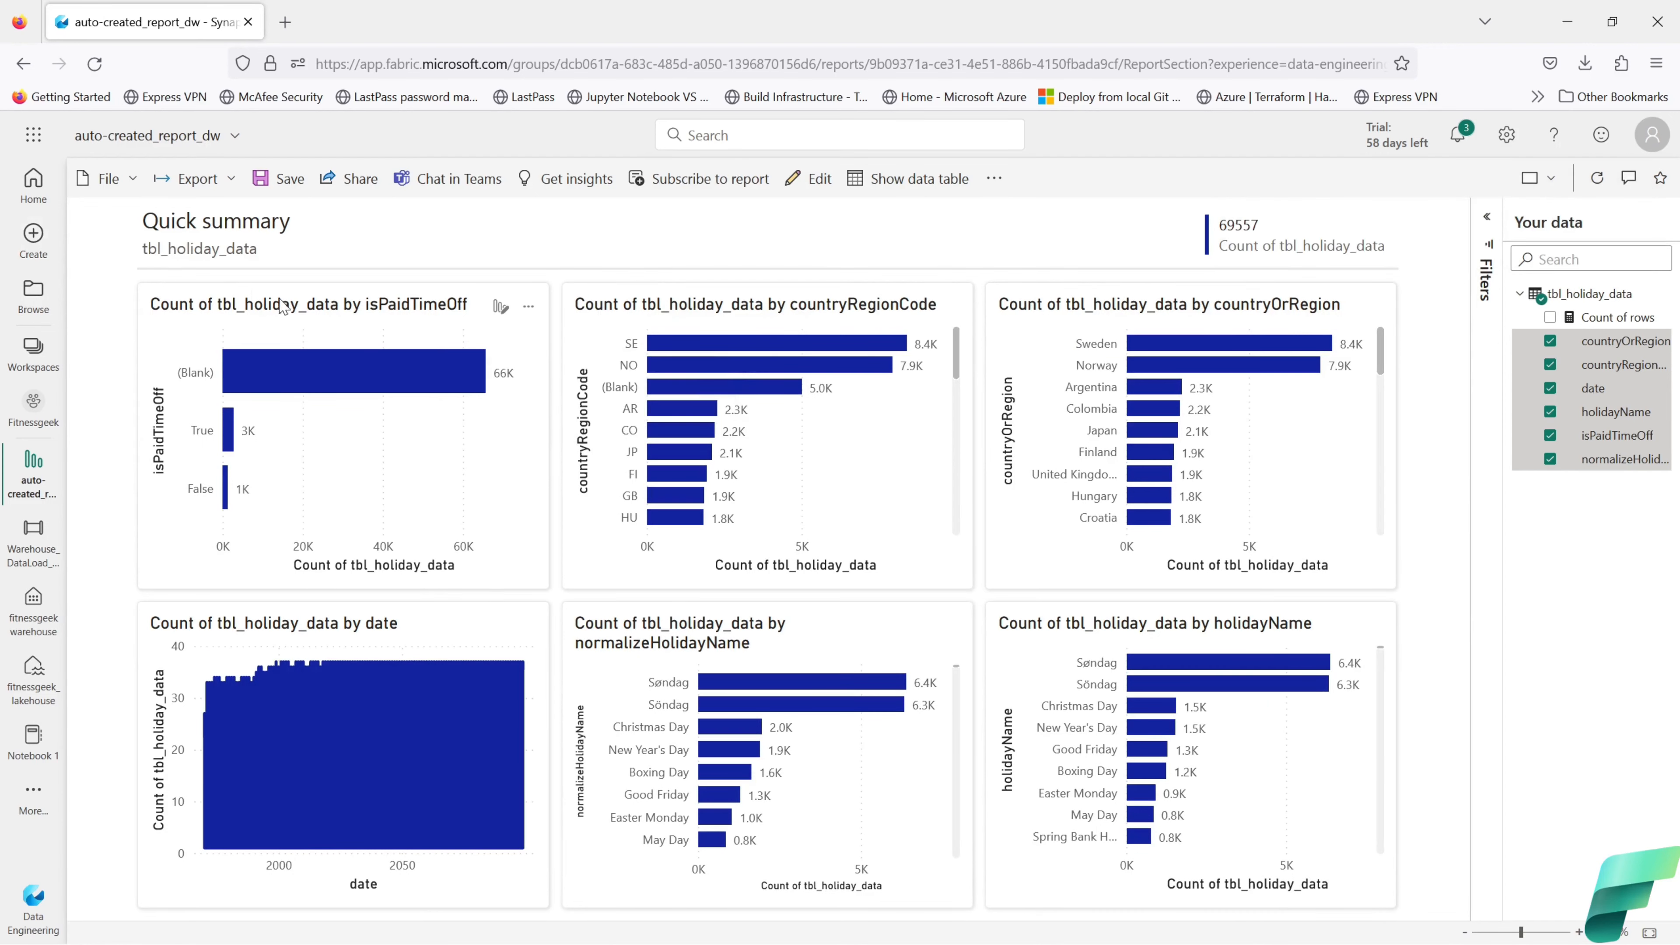
left_click(33, 239)
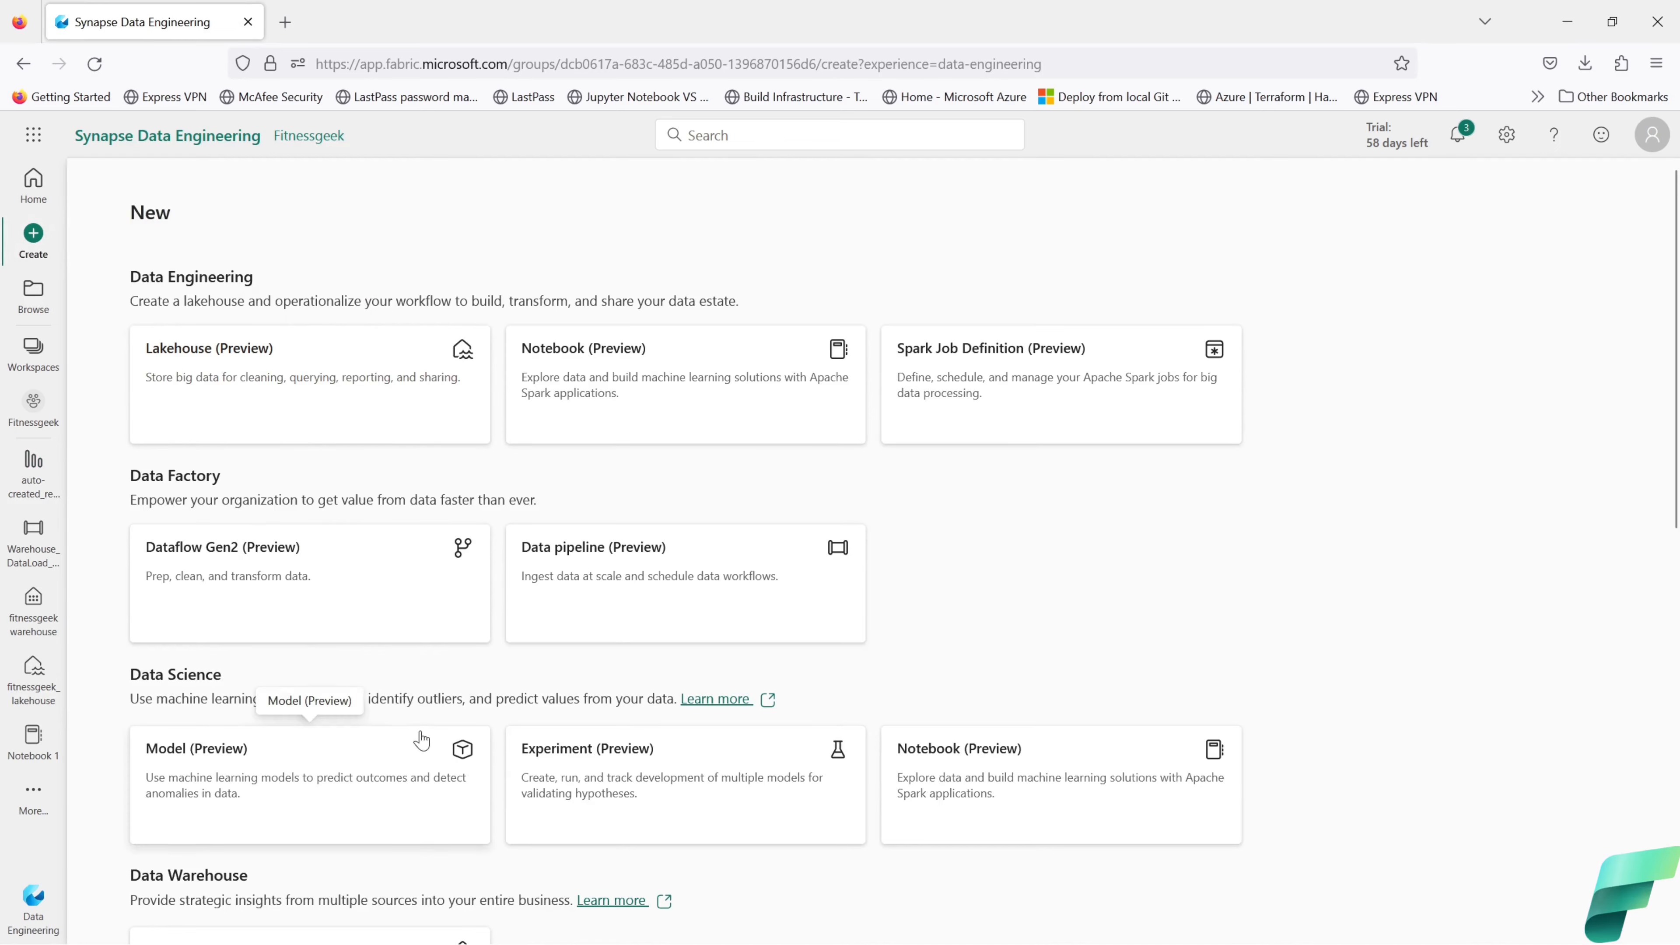
Step: Create a blank Power BI report on the published fitnessgeekwarehouse dataset
scroll(430, 754, "down", 10)
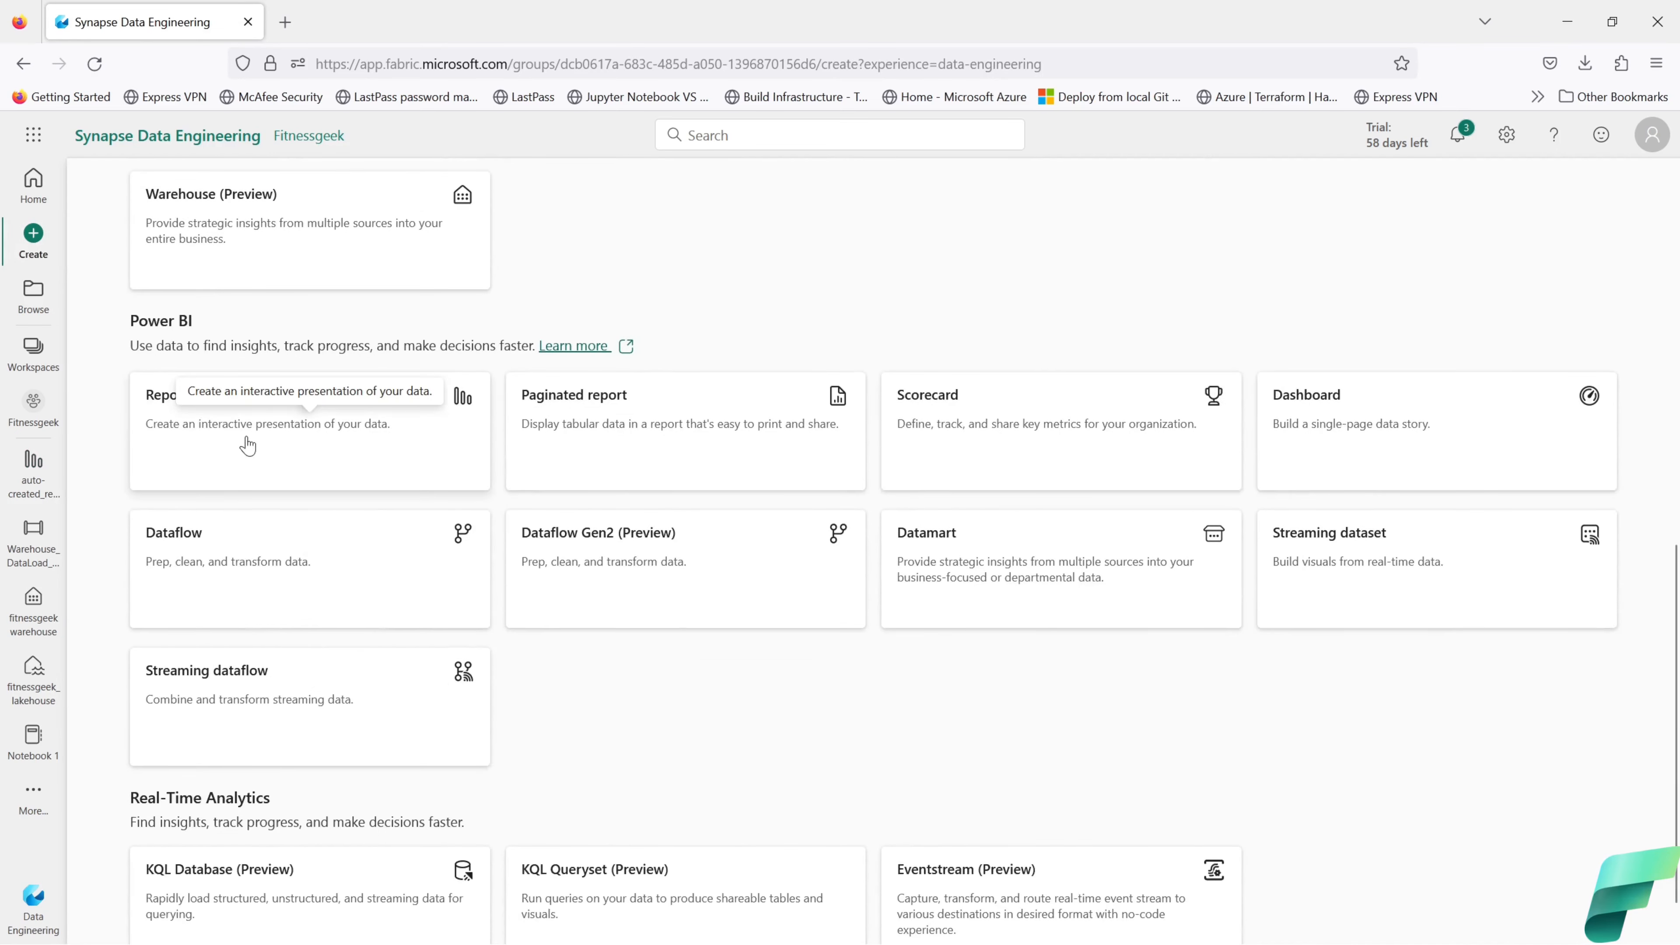
left_click(248, 445)
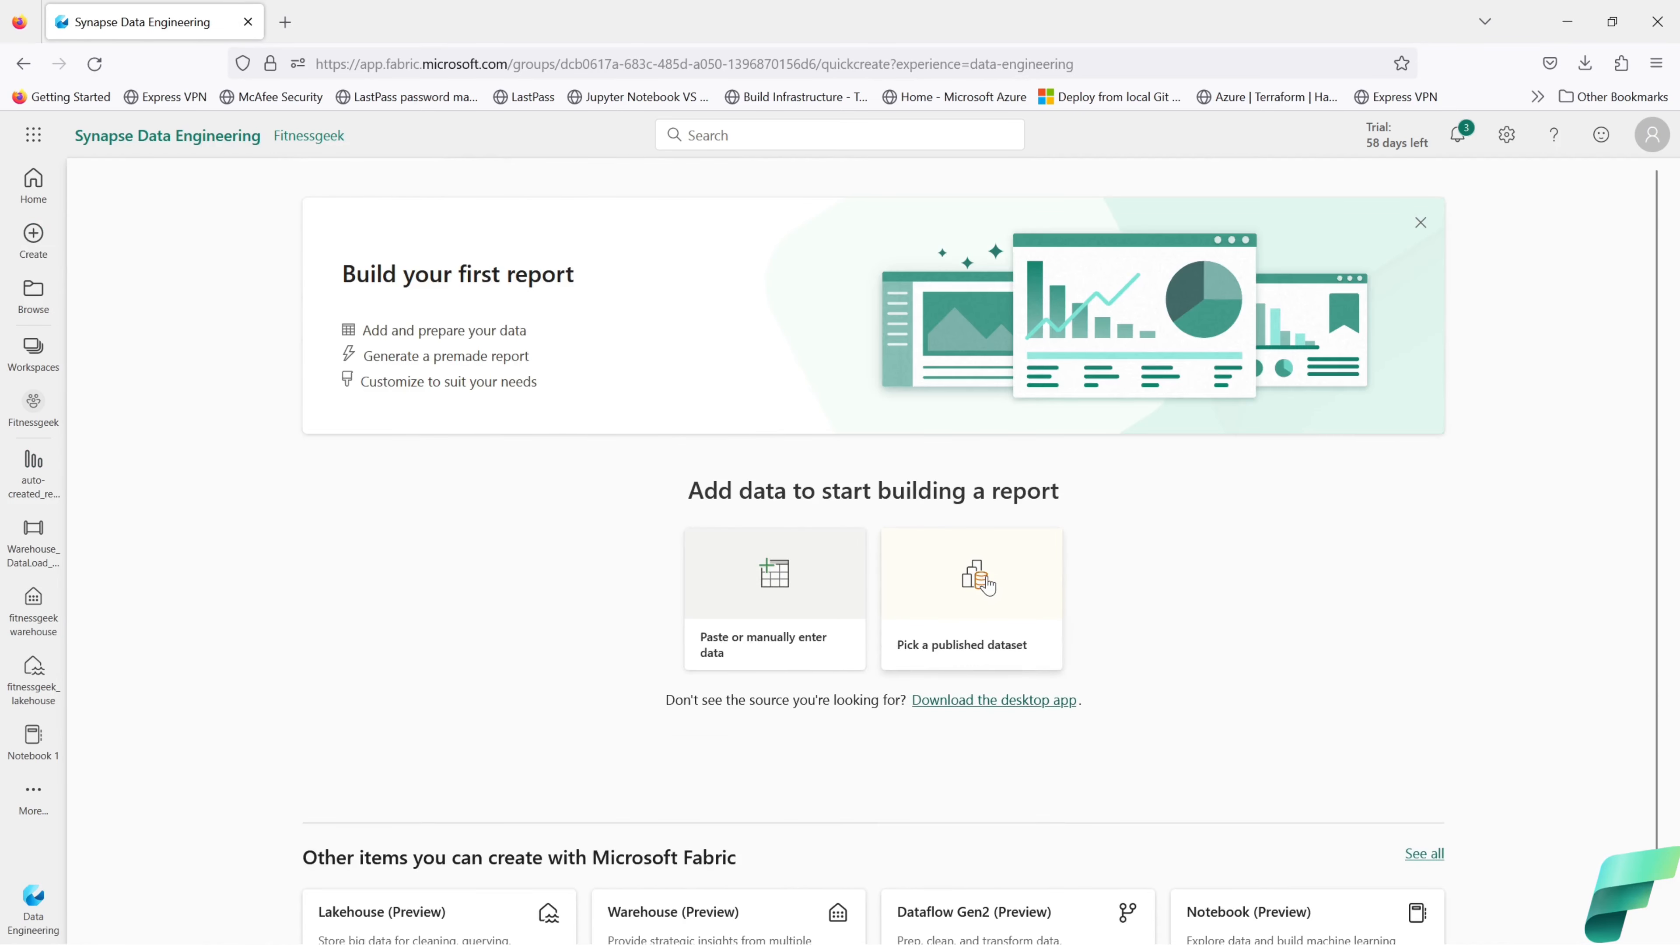
left_click(986, 582)
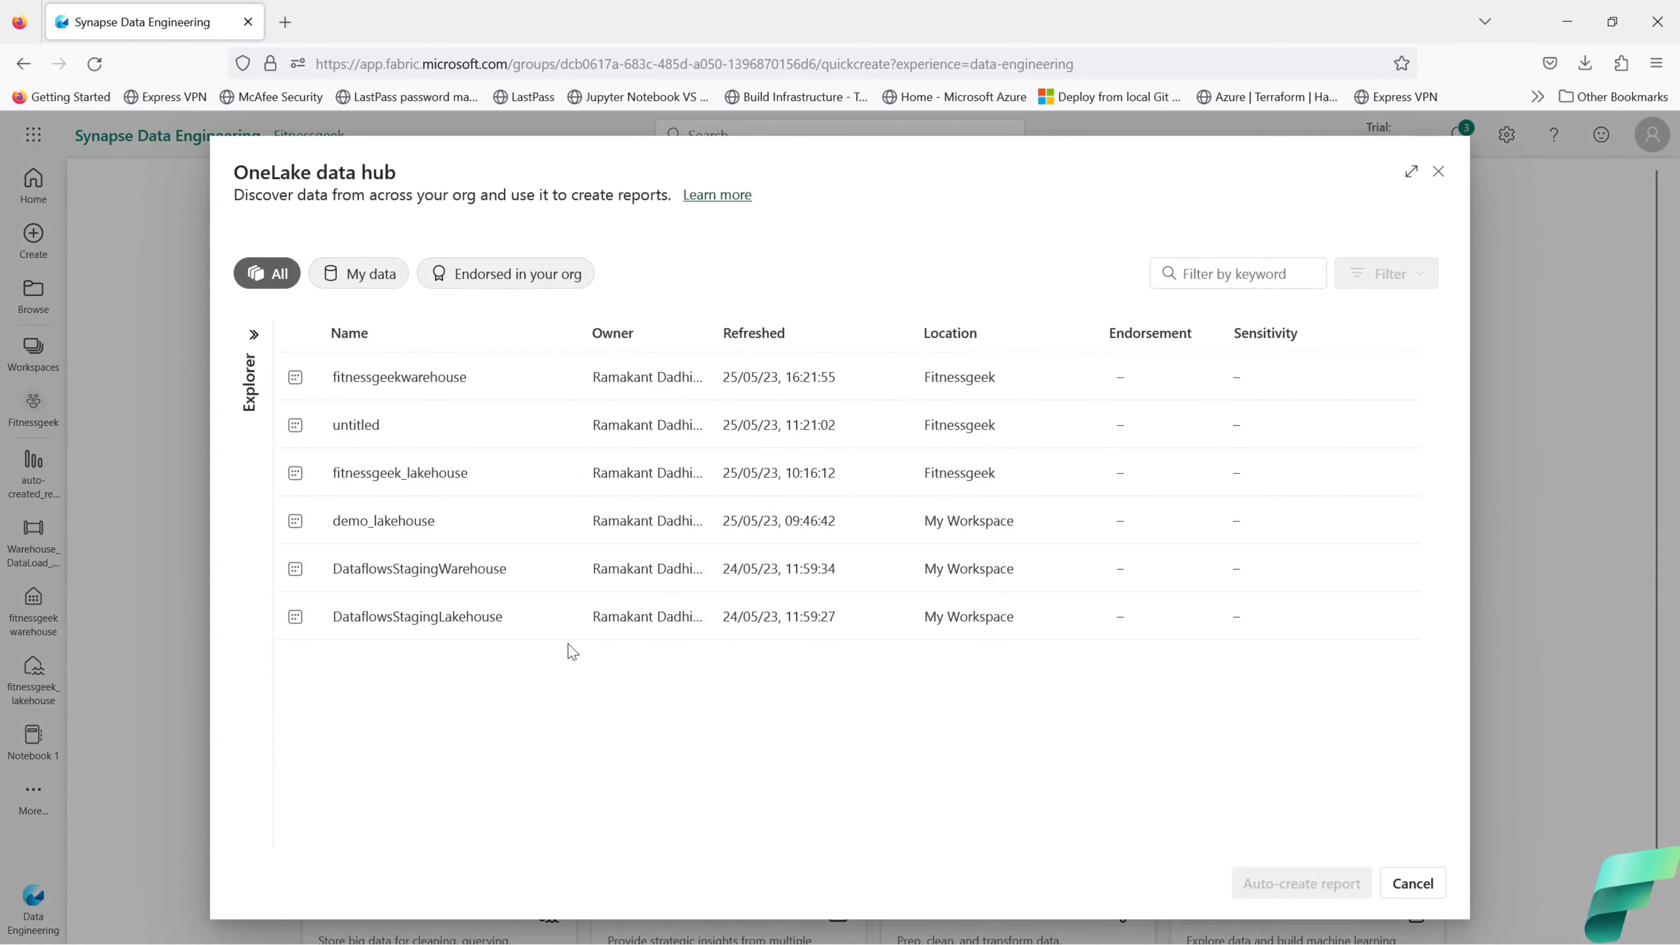
left_click(415, 378)
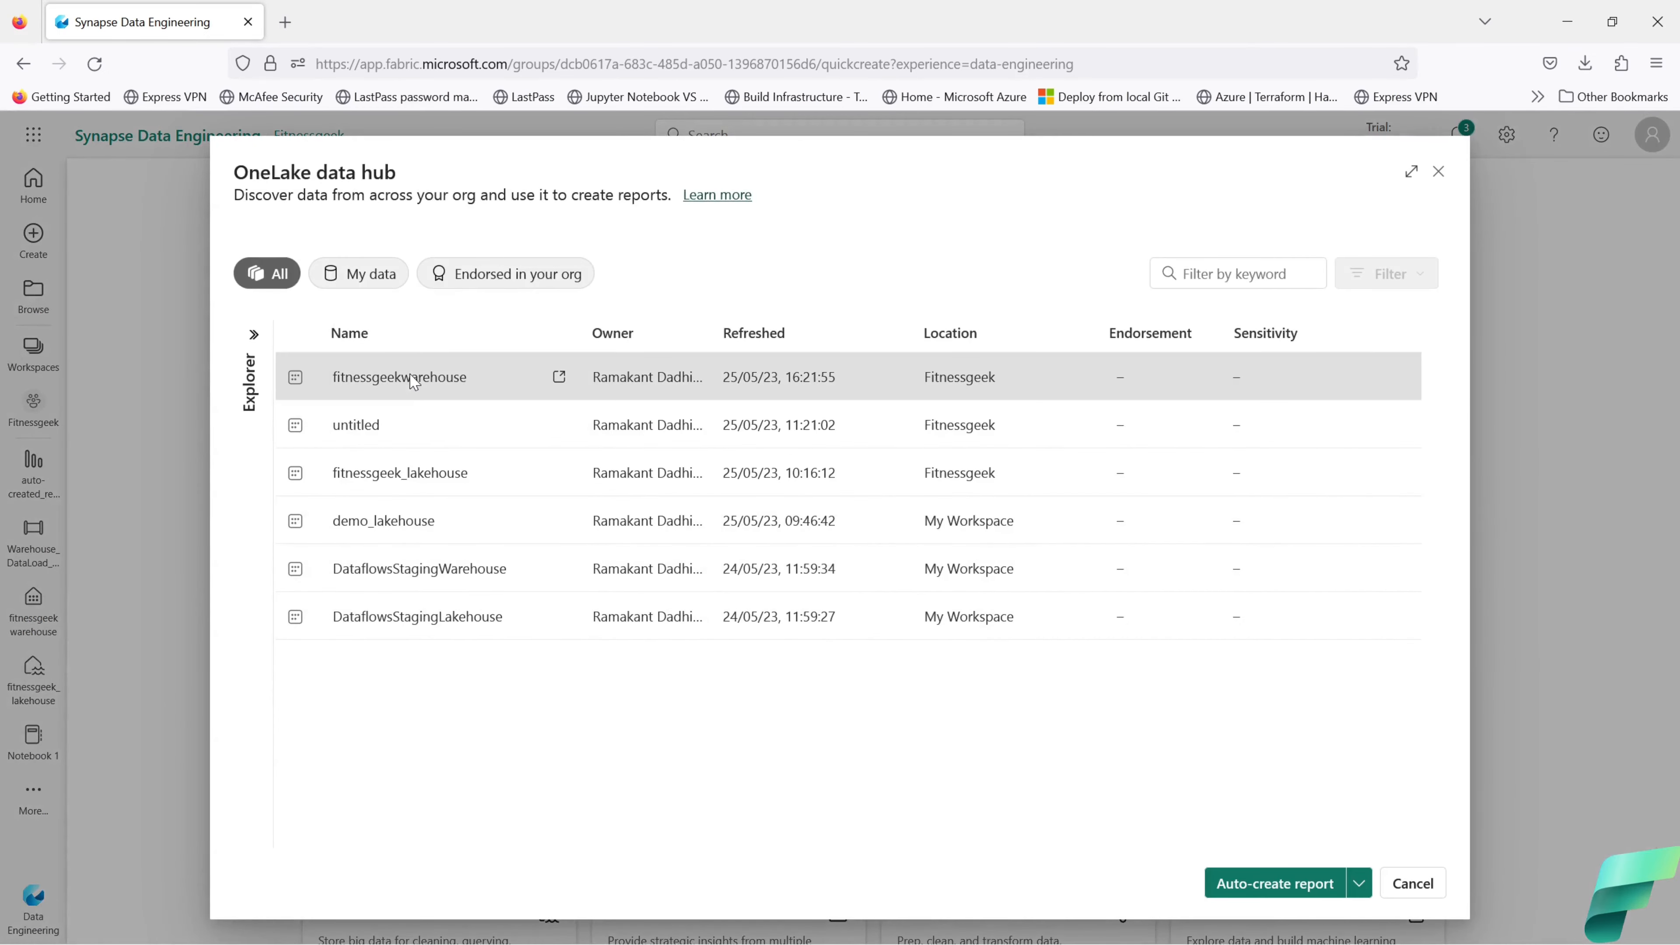
left_click(1359, 883)
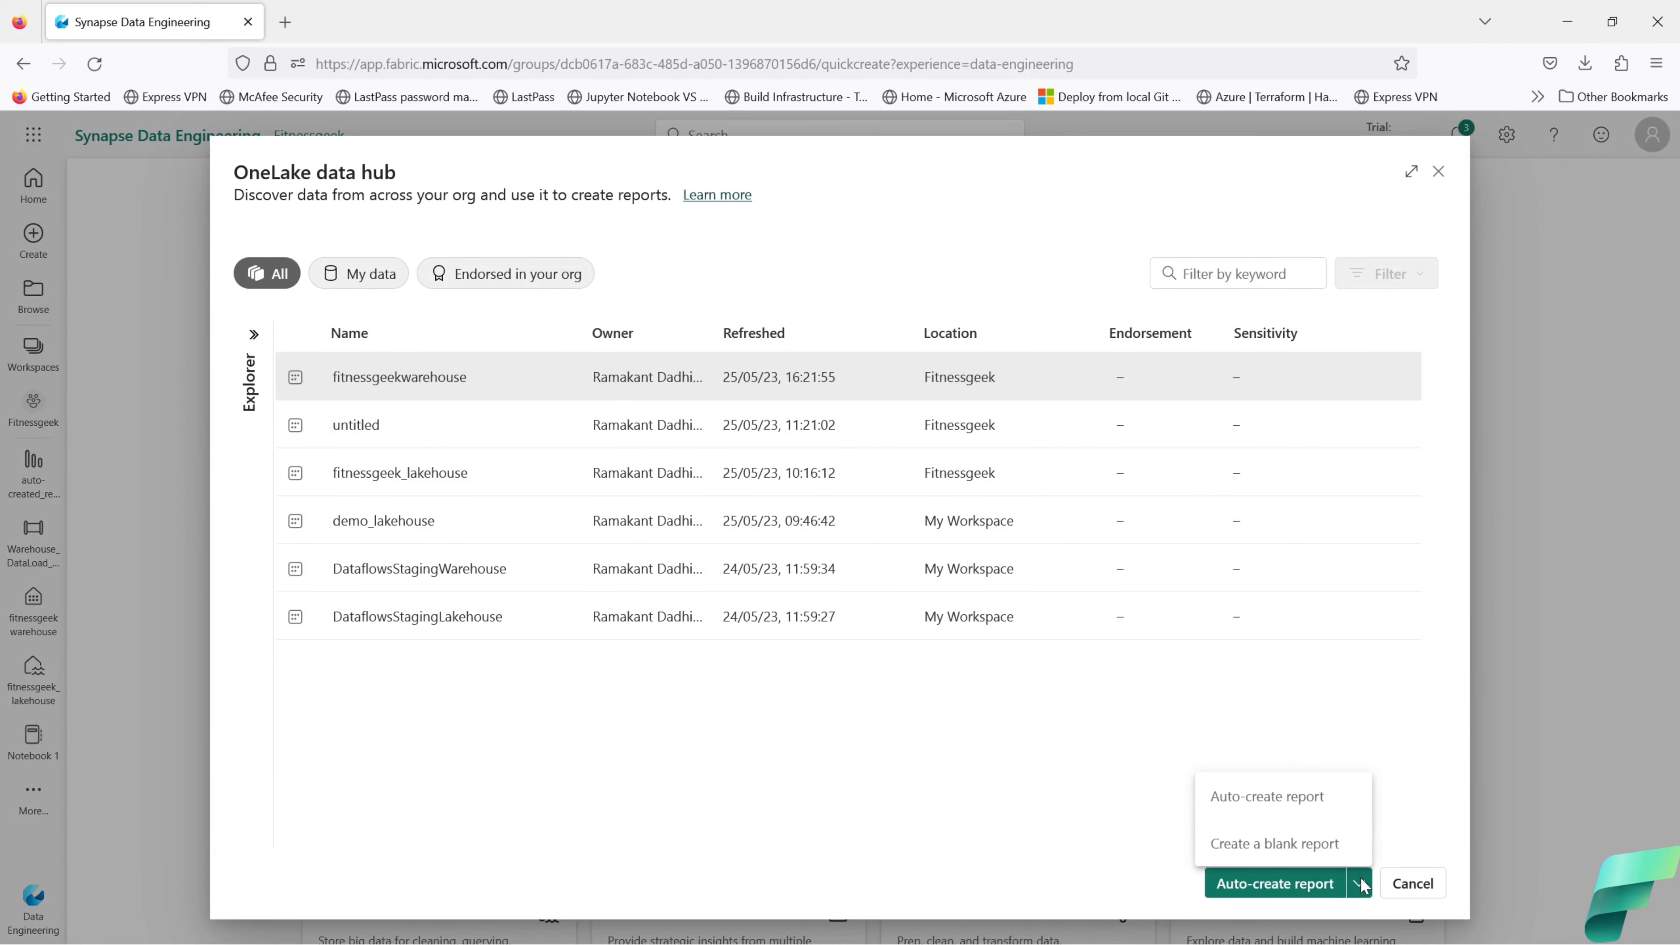
left_click(1321, 860)
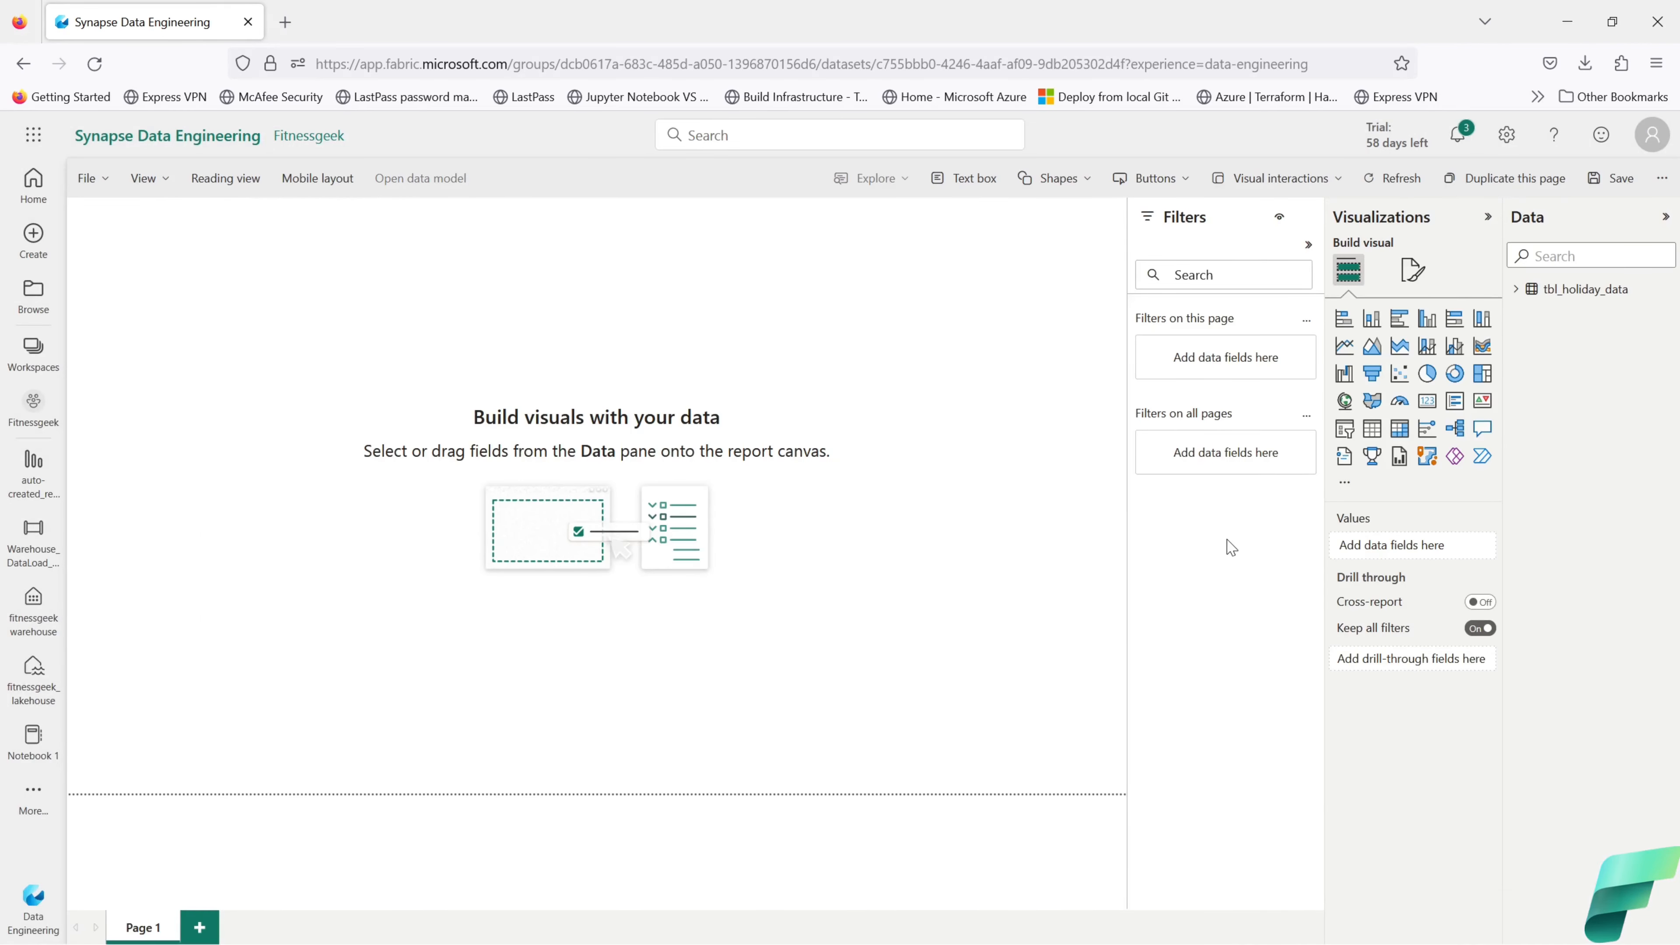
Step: Build a table visual with countryOrRegion, countryRegionCode, date, holidayName, isPaidTimeOff and normalizeHolidayName, then enlarge it
left_click(1516, 290)
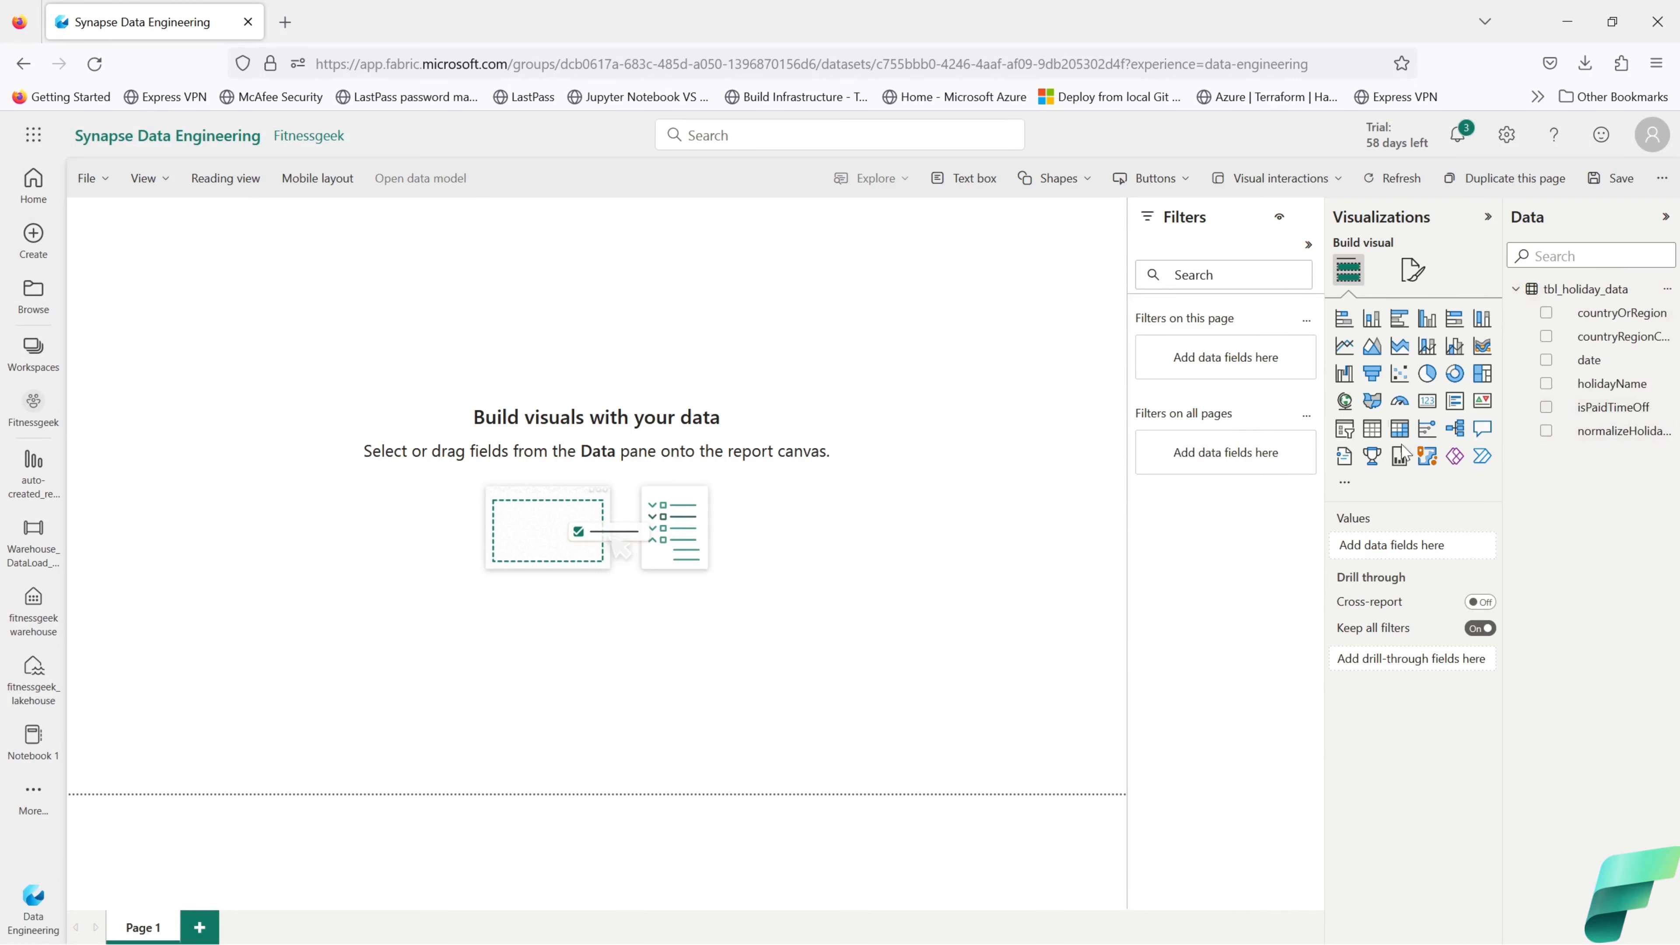
left_click(1373, 432)
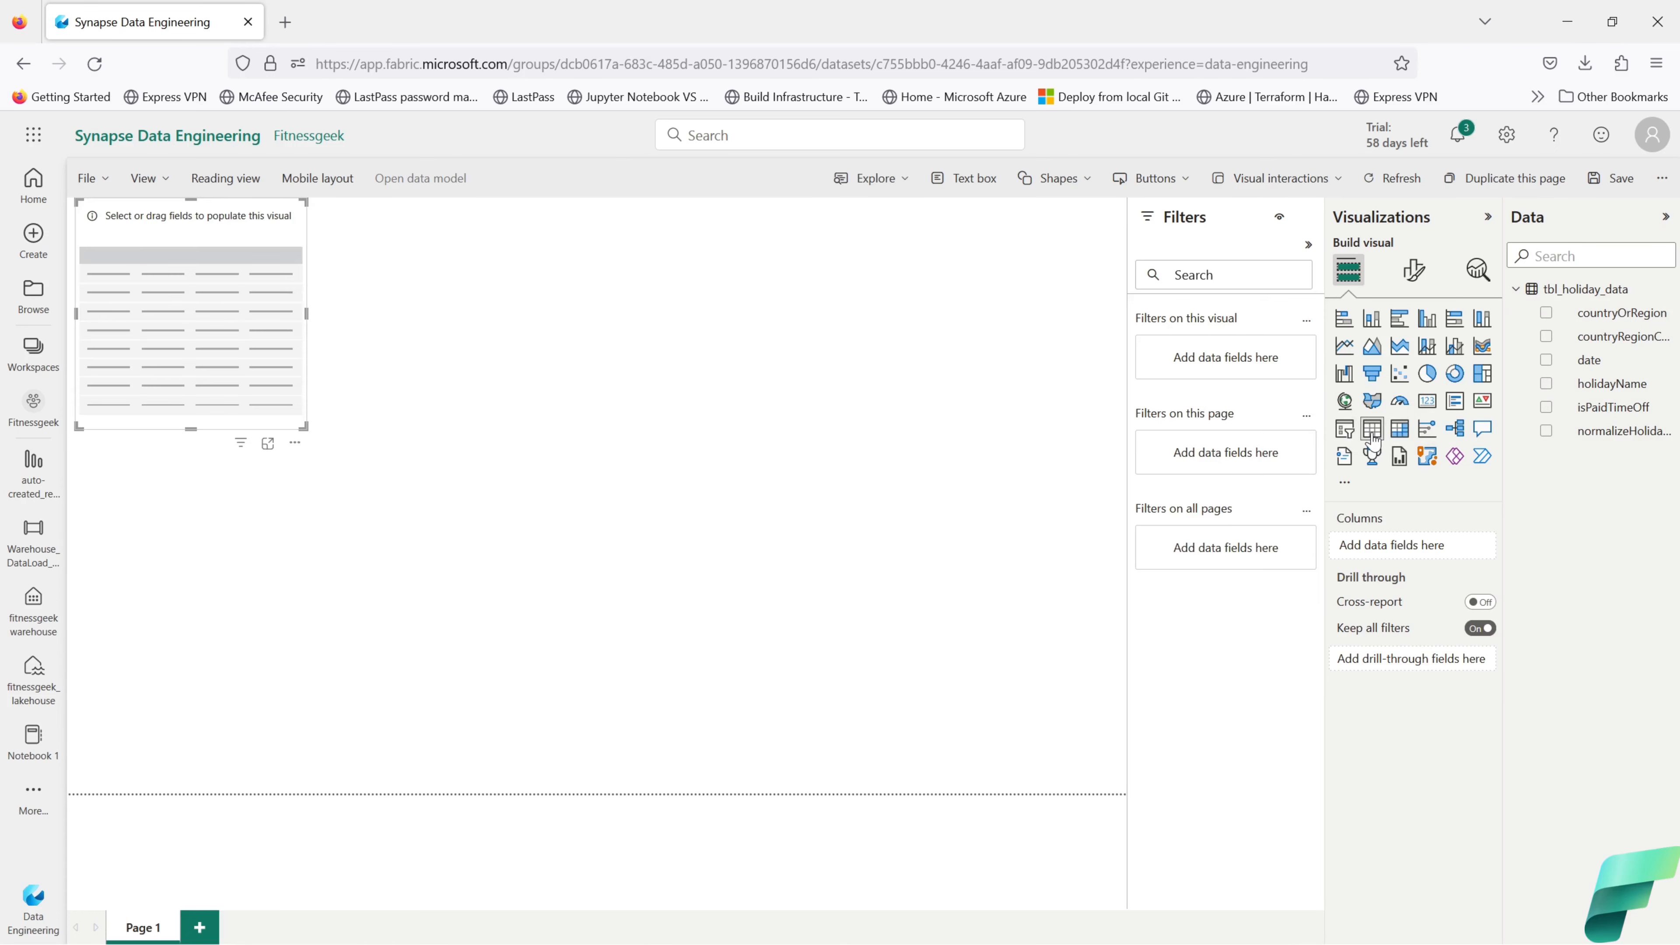
left_click(1546, 314)
left_click(1546, 337)
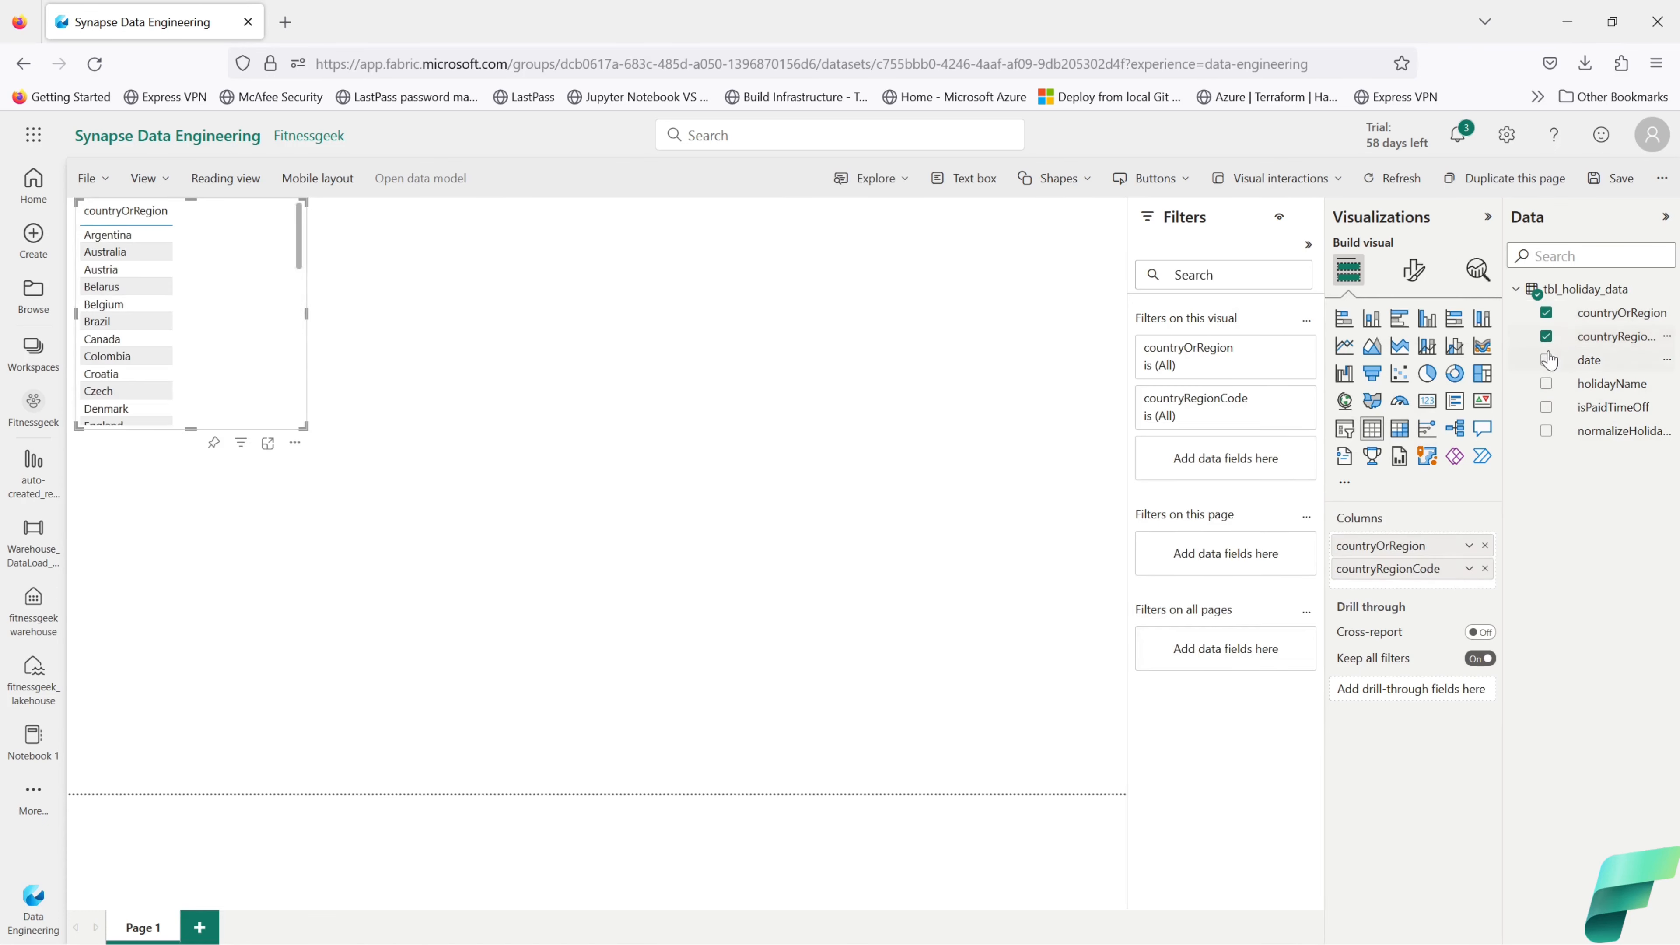
left_click(1547, 361)
left_click(1546, 384)
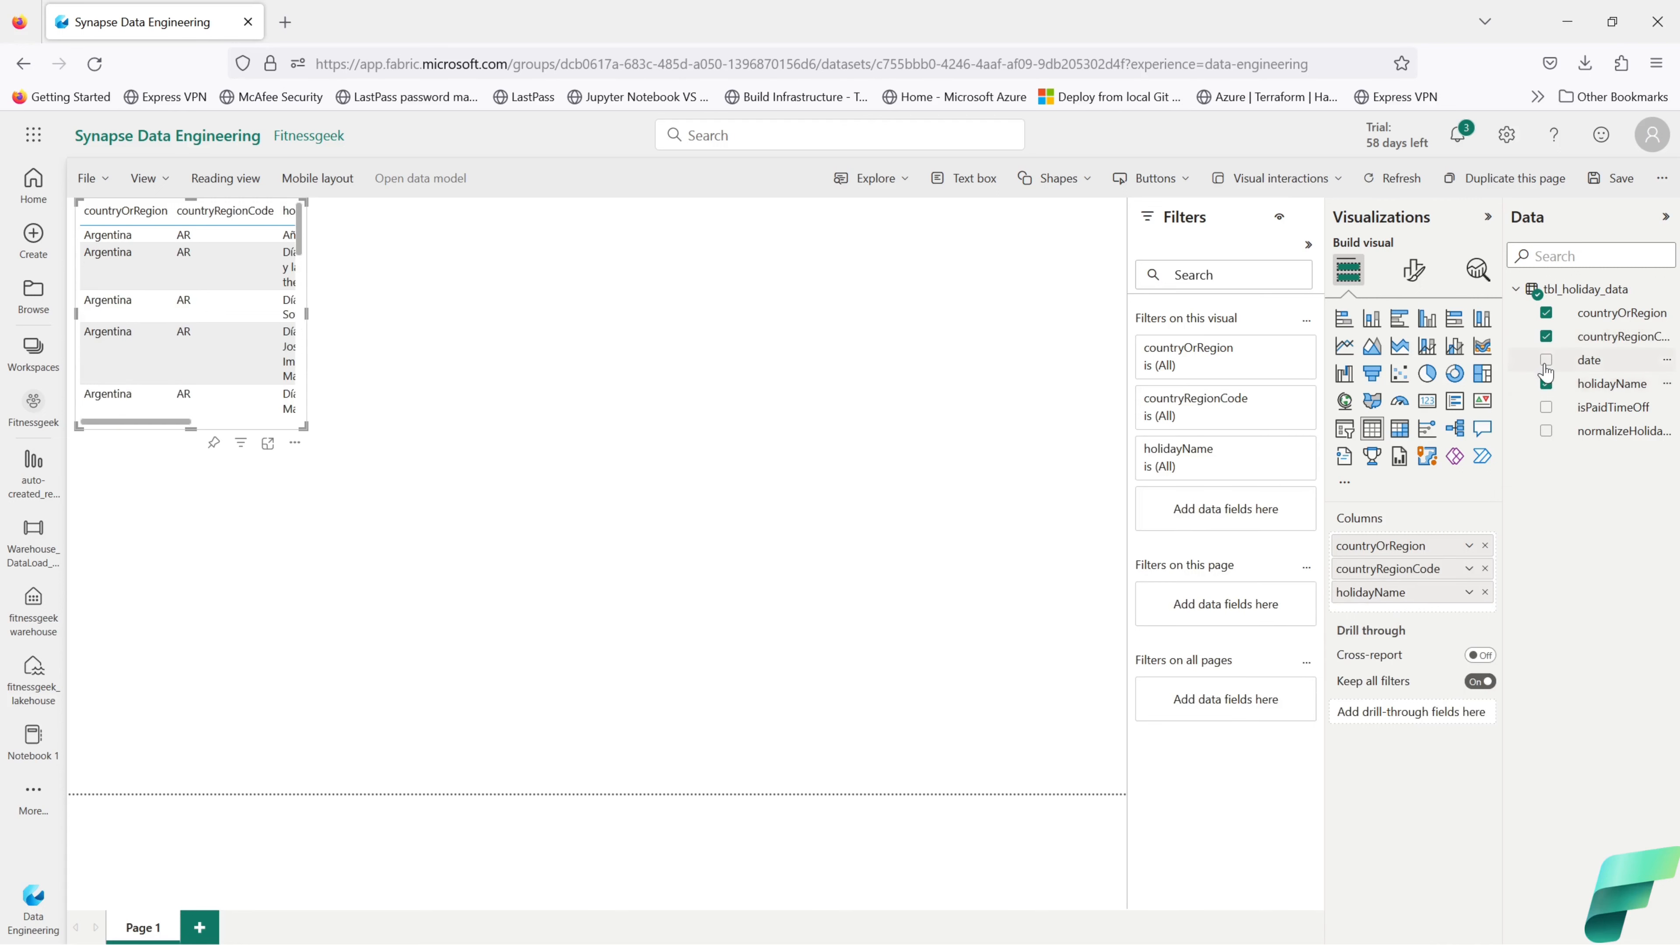
left_click(1546, 407)
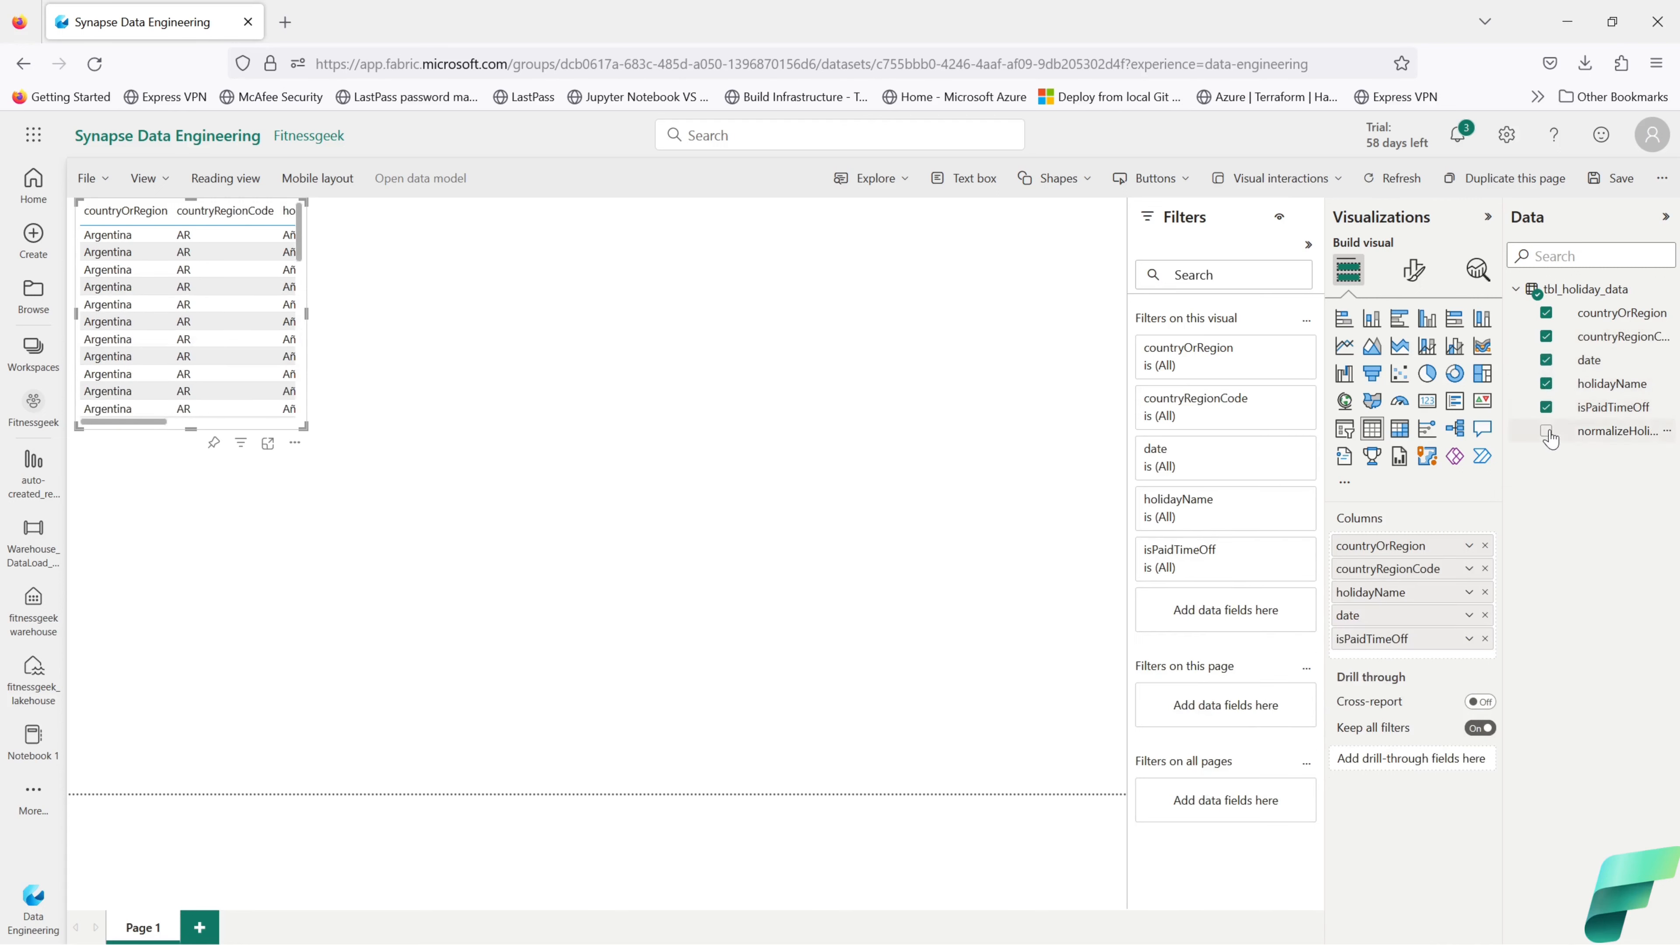
left_click(1546, 431)
left_click_drag(304, 426, 839, 482)
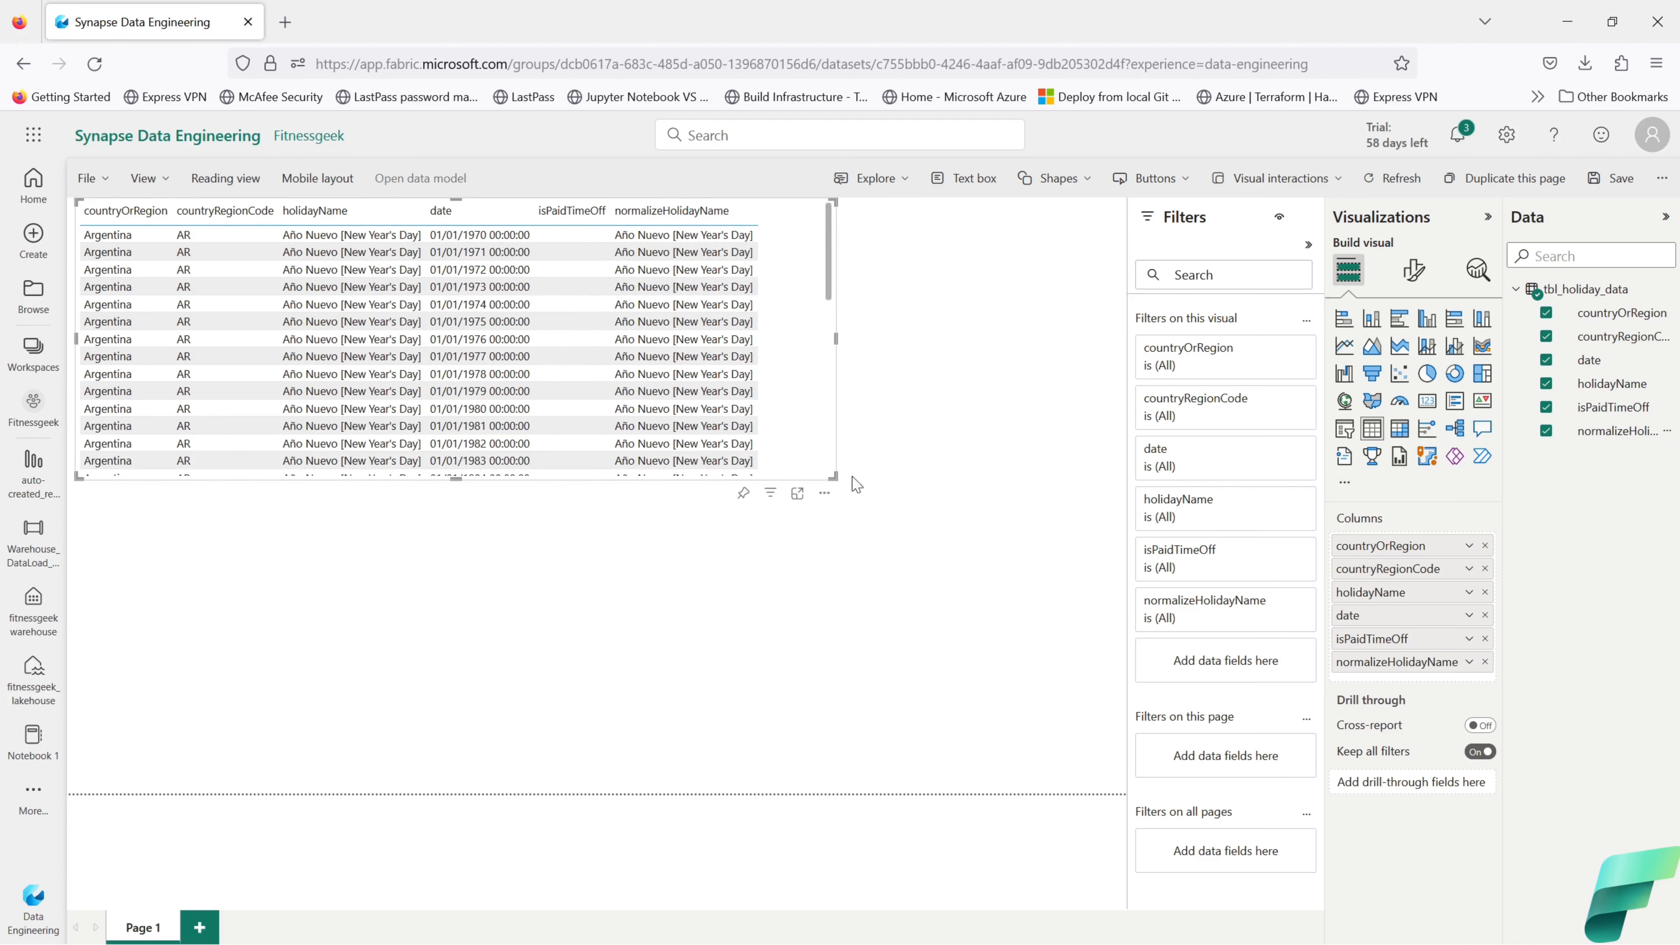
left_click(941, 623)
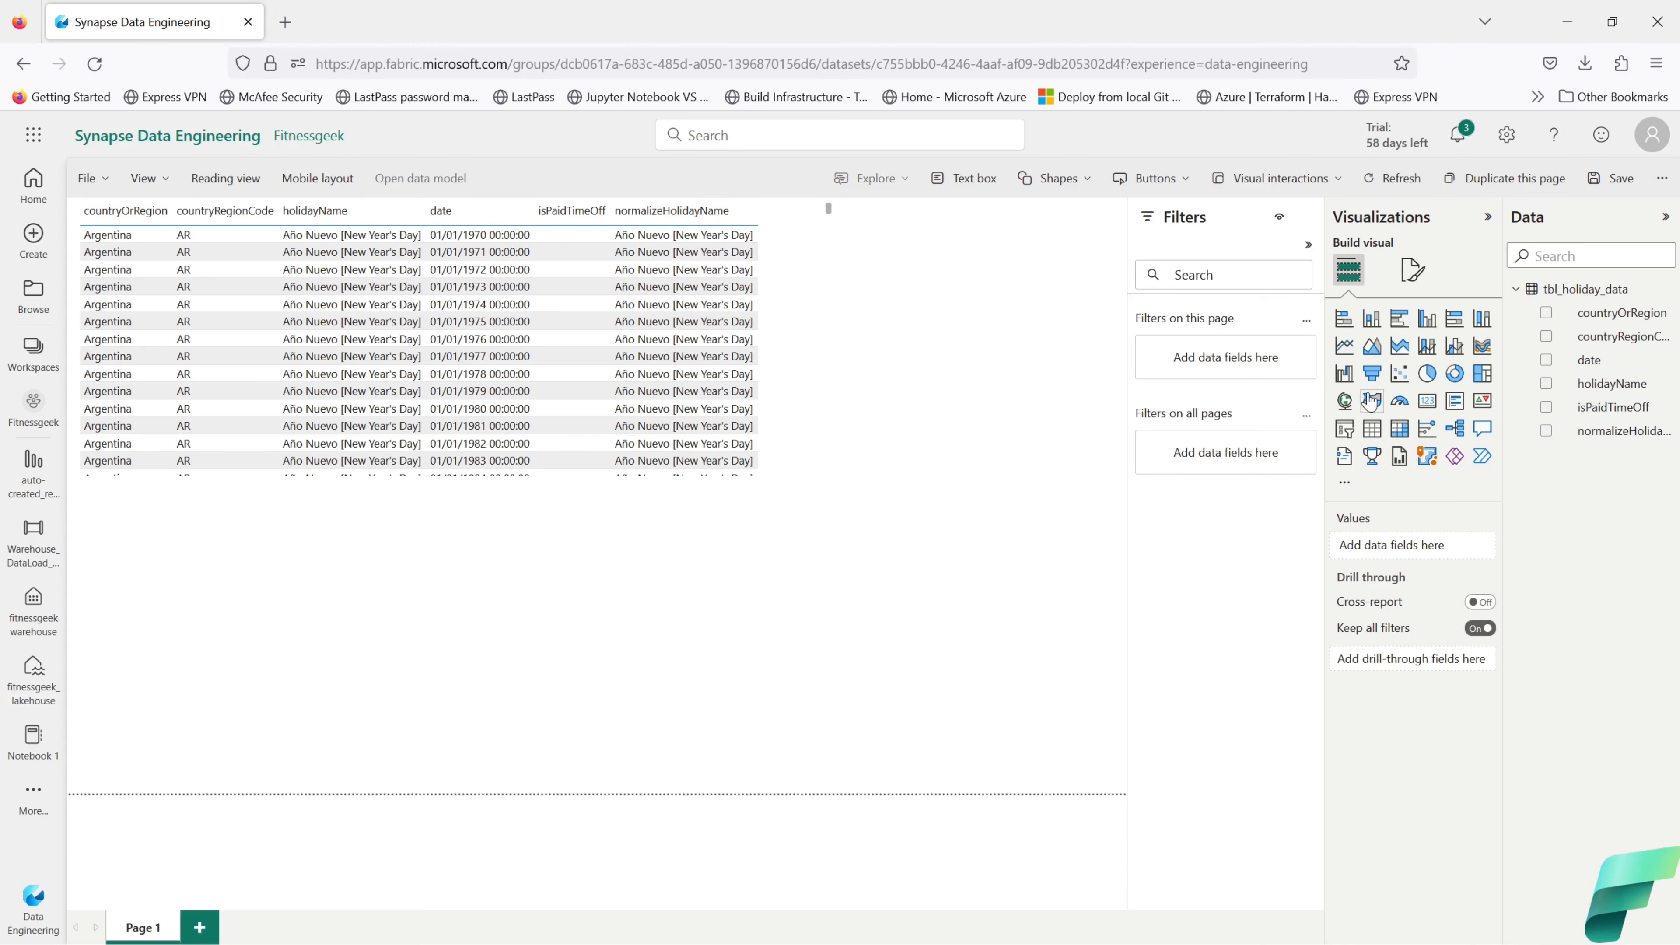
Step: Add a stacked bar chart of Count (Distinct) of holidayName by countryOrRegion
left_click(1343, 319)
left_click_drag(834, 768, 855, 785)
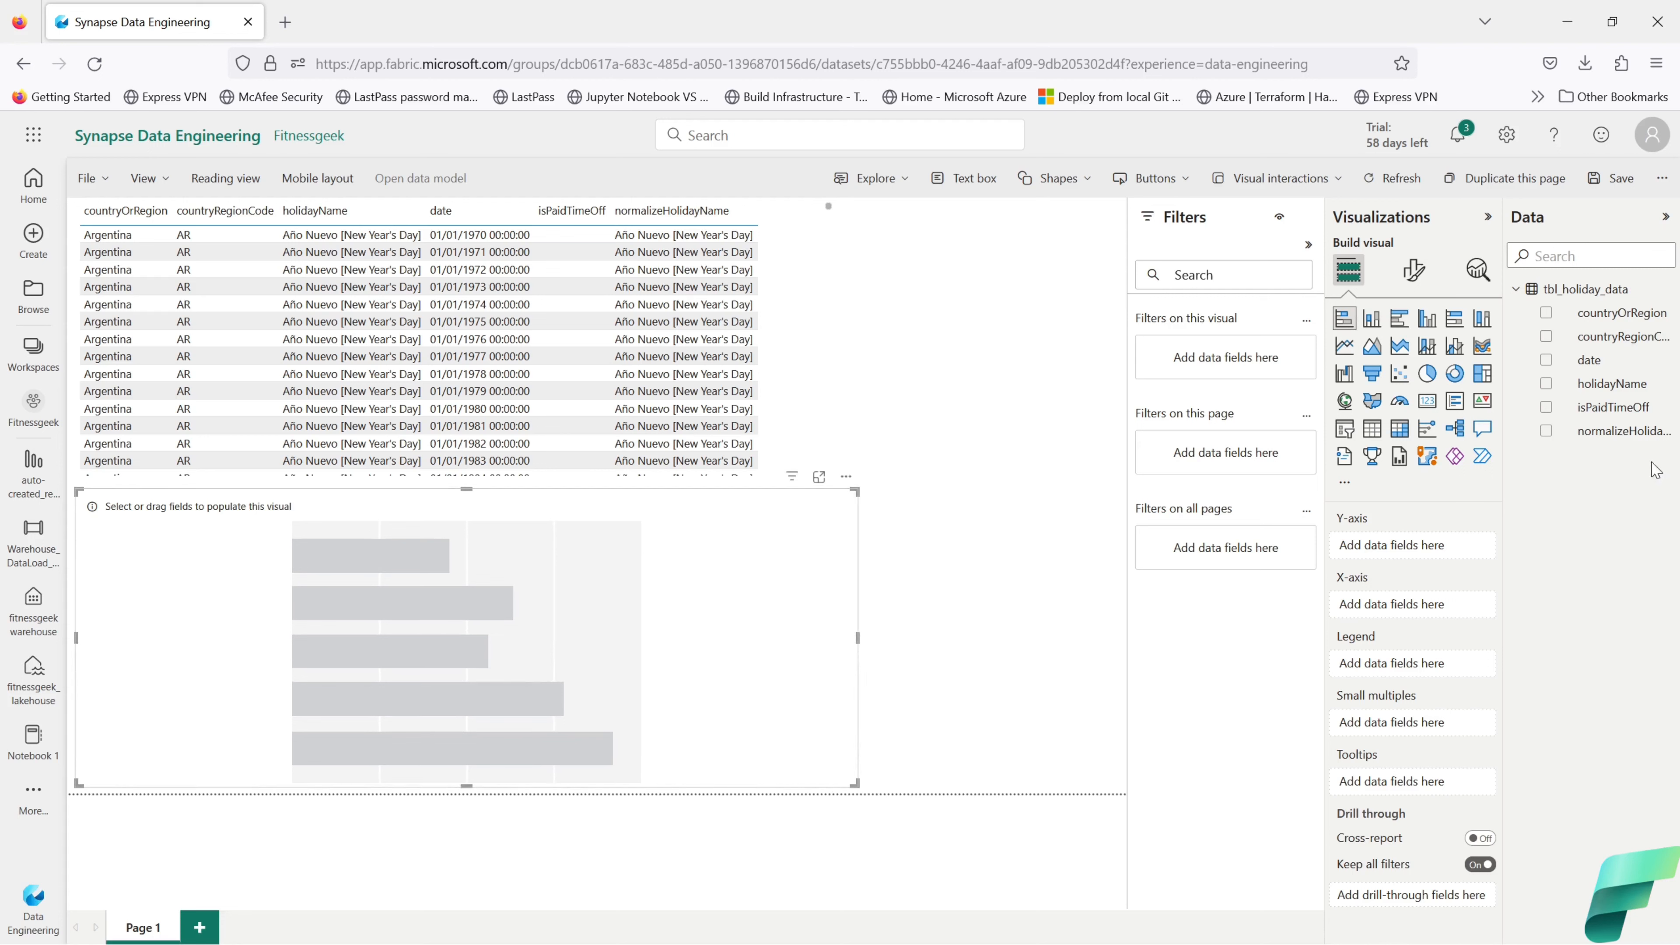
left_click(1548, 315)
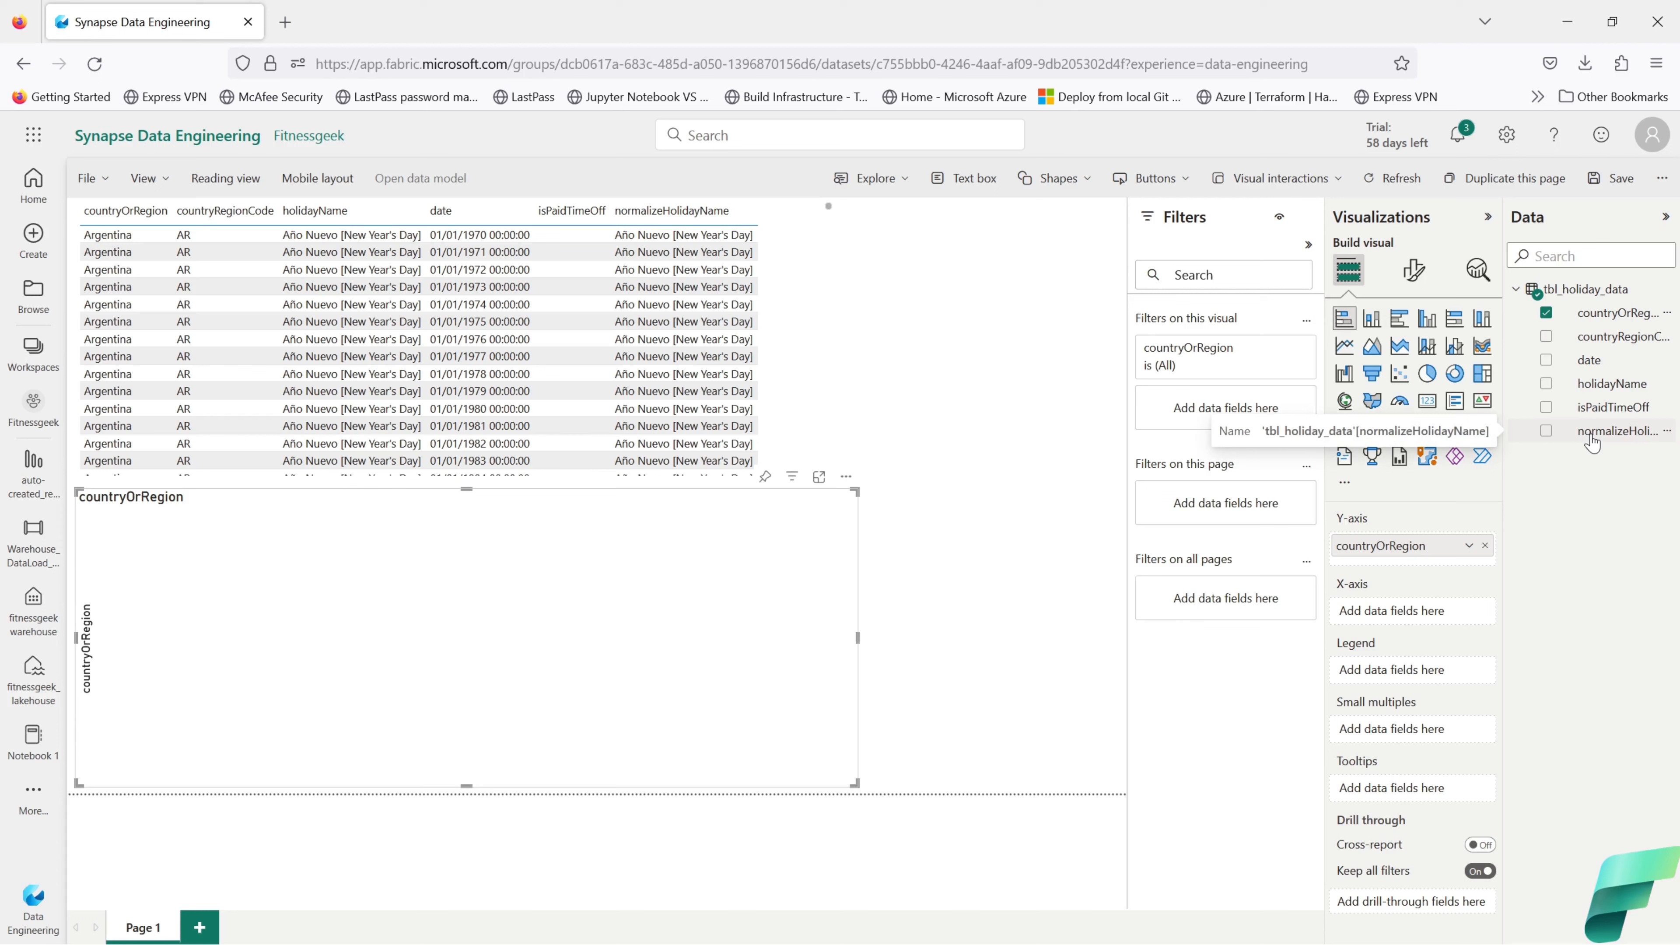
left_click(1548, 385)
left_click_drag(1402, 670, 1422, 612)
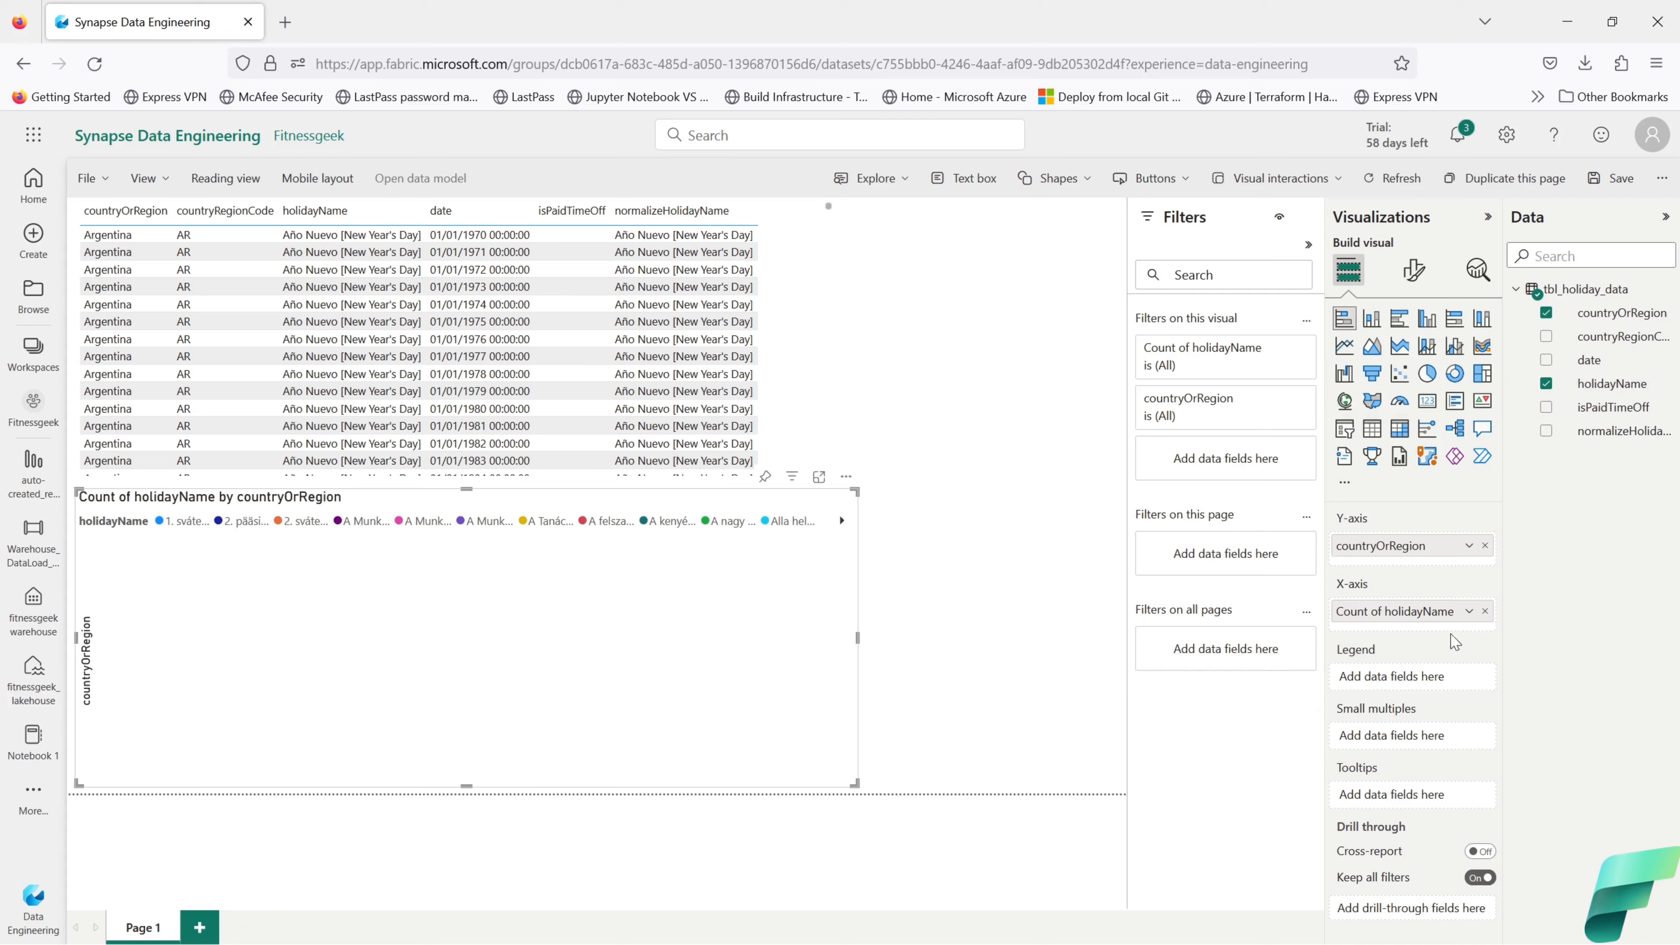
left_click(1470, 611)
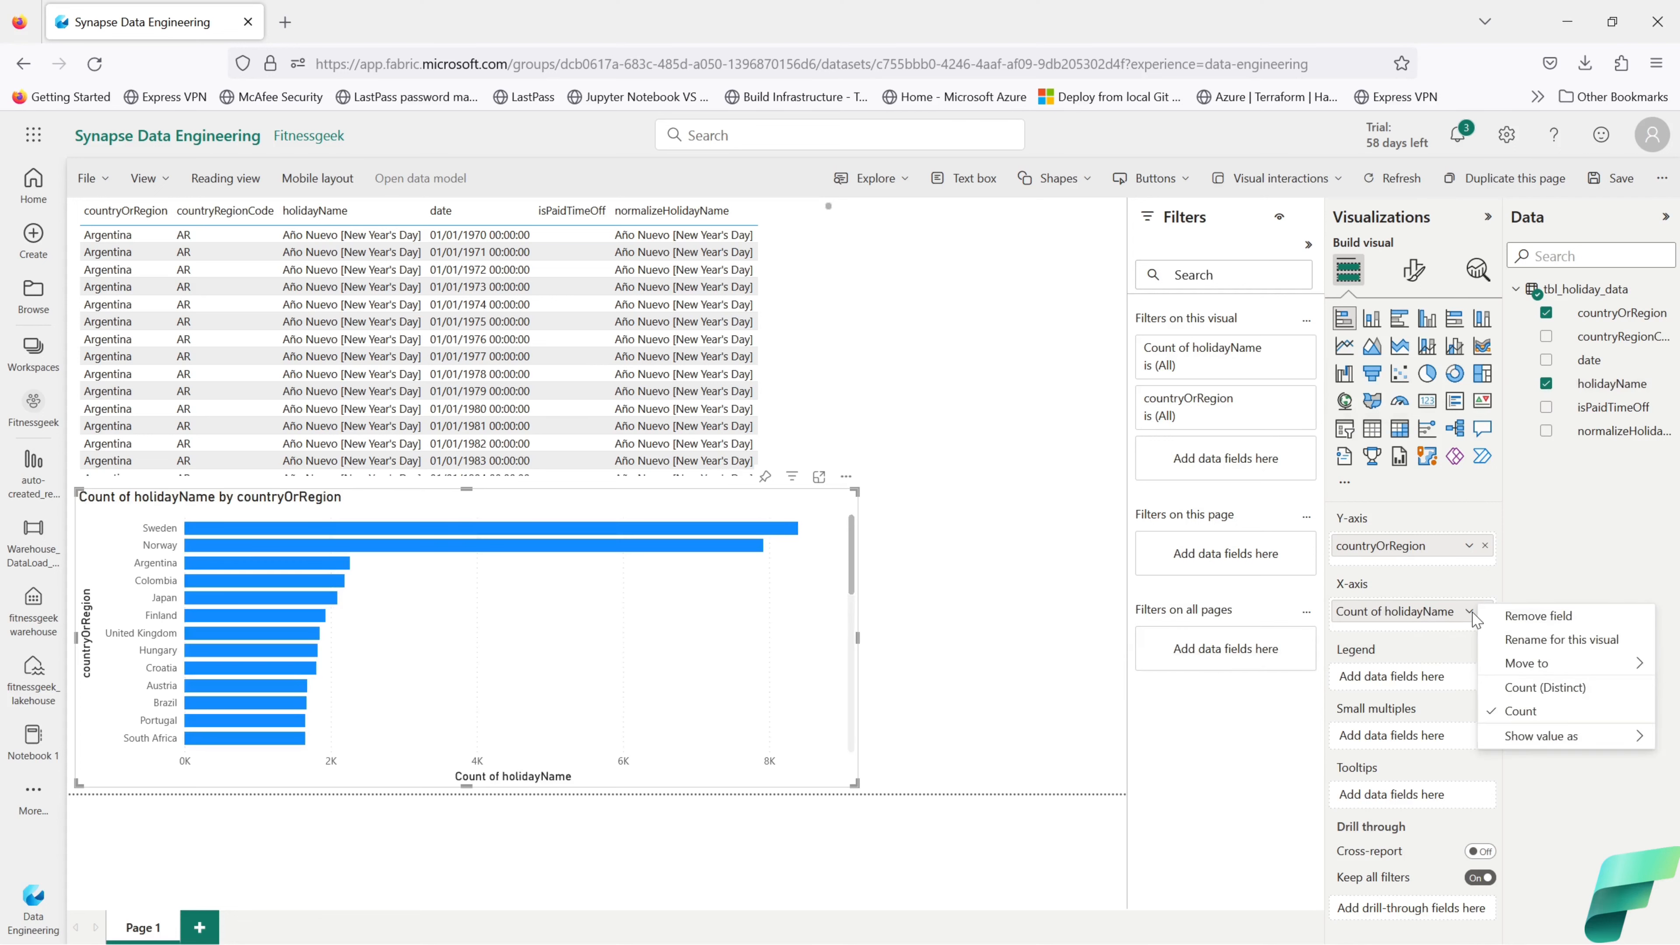
left_click(1521, 690)
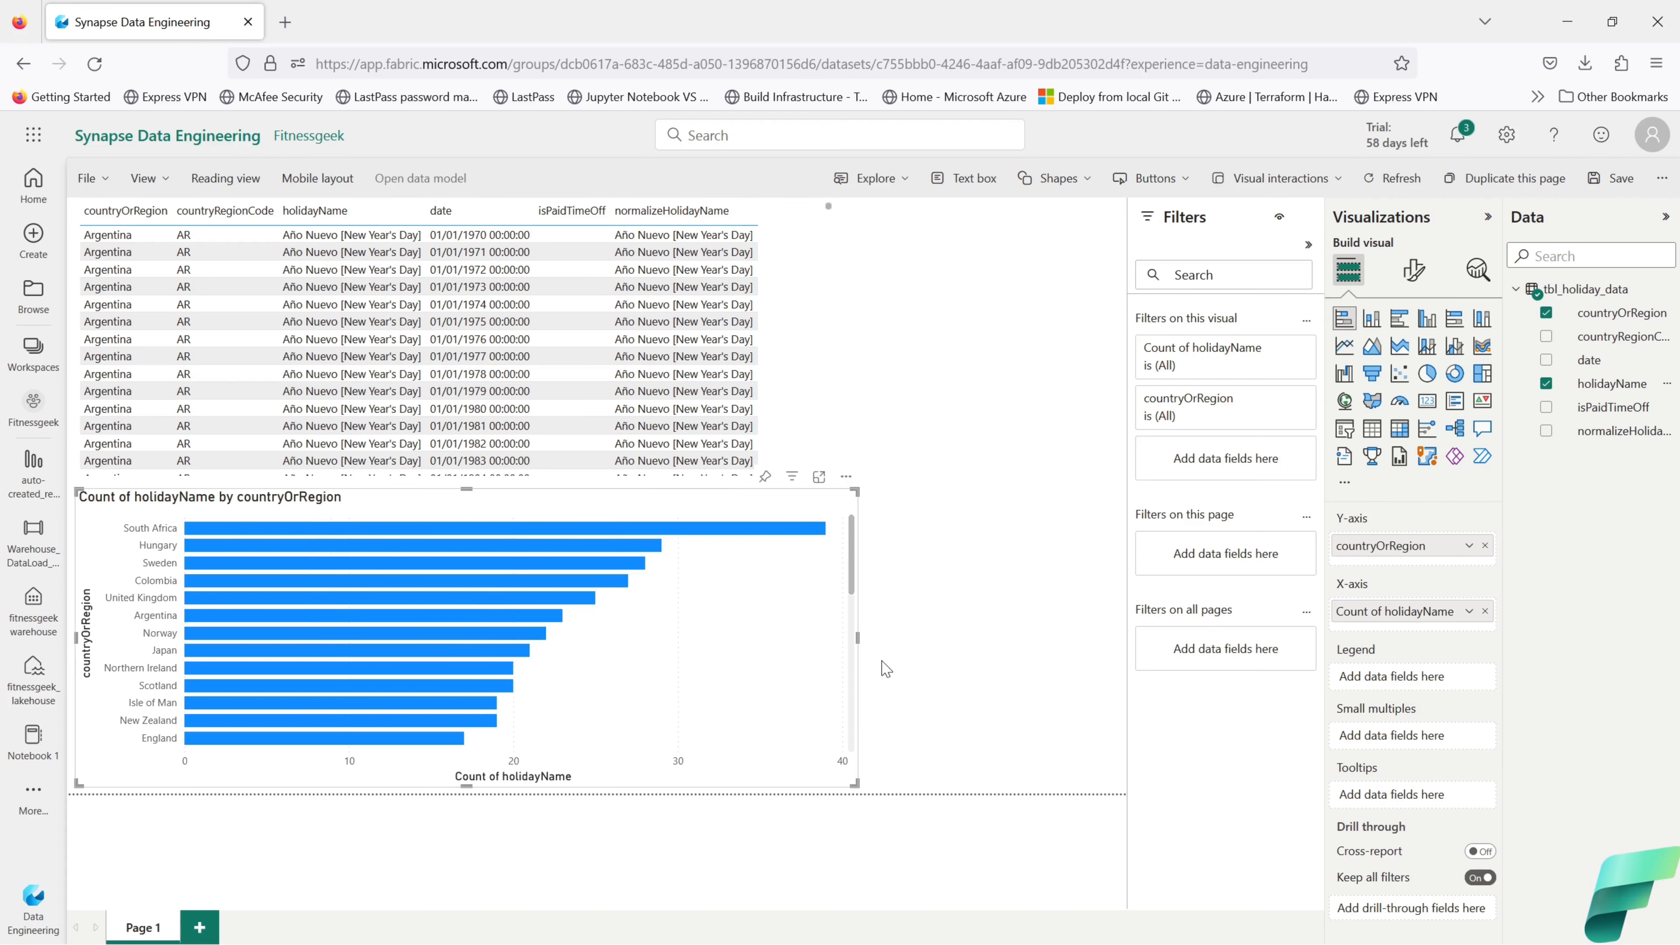
Step: Widen the bar chart and the table visual to the same width
left_click_drag(858, 637, 1118, 673)
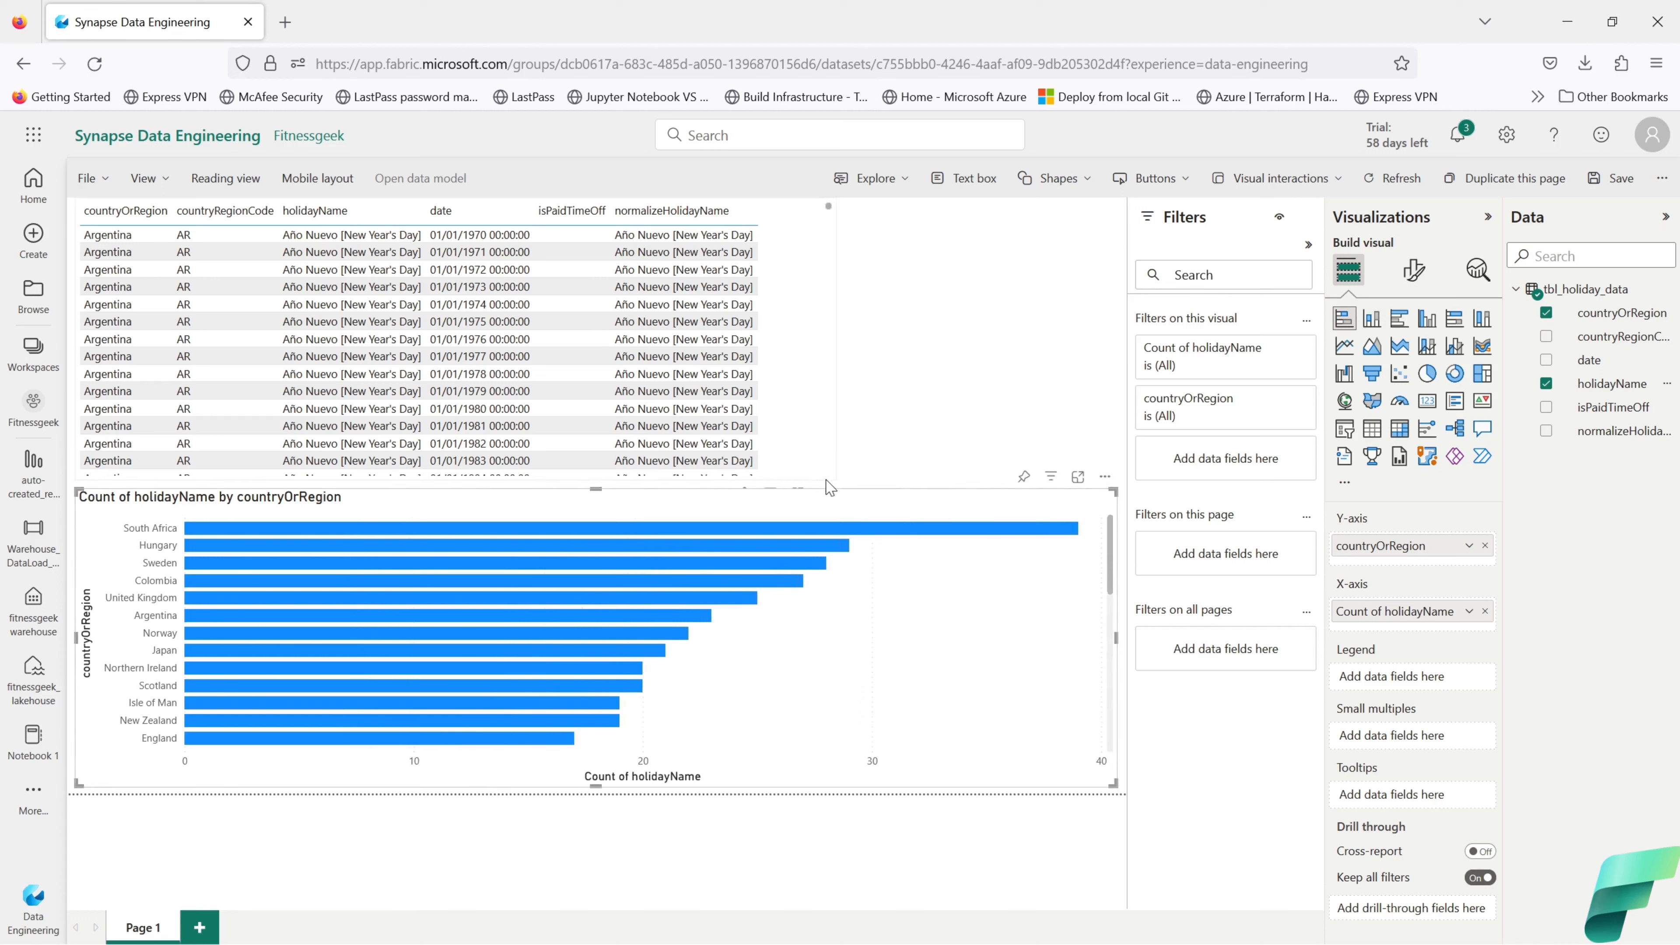
left_click(830, 477)
left_click_drag(834, 477, 1117, 490)
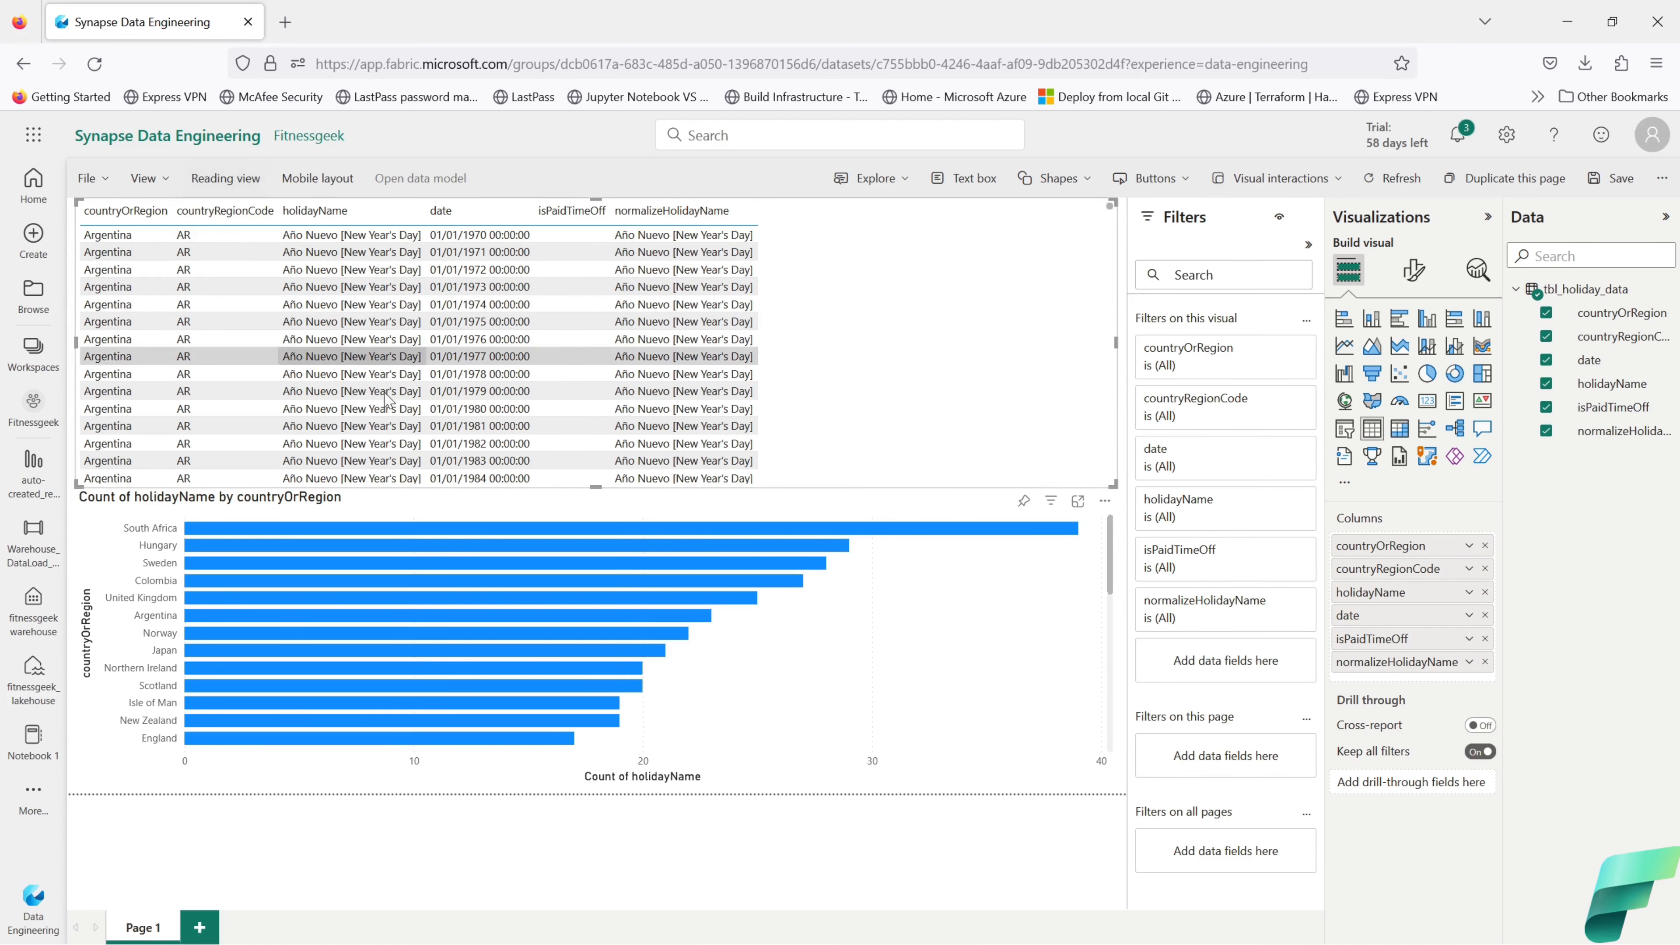
Step: Save the report as ManuallyCreated_Report_DW in Fitnessgeek and dismiss the saved and PowerPoint notices
left_click(106, 187)
left_click(146, 235)
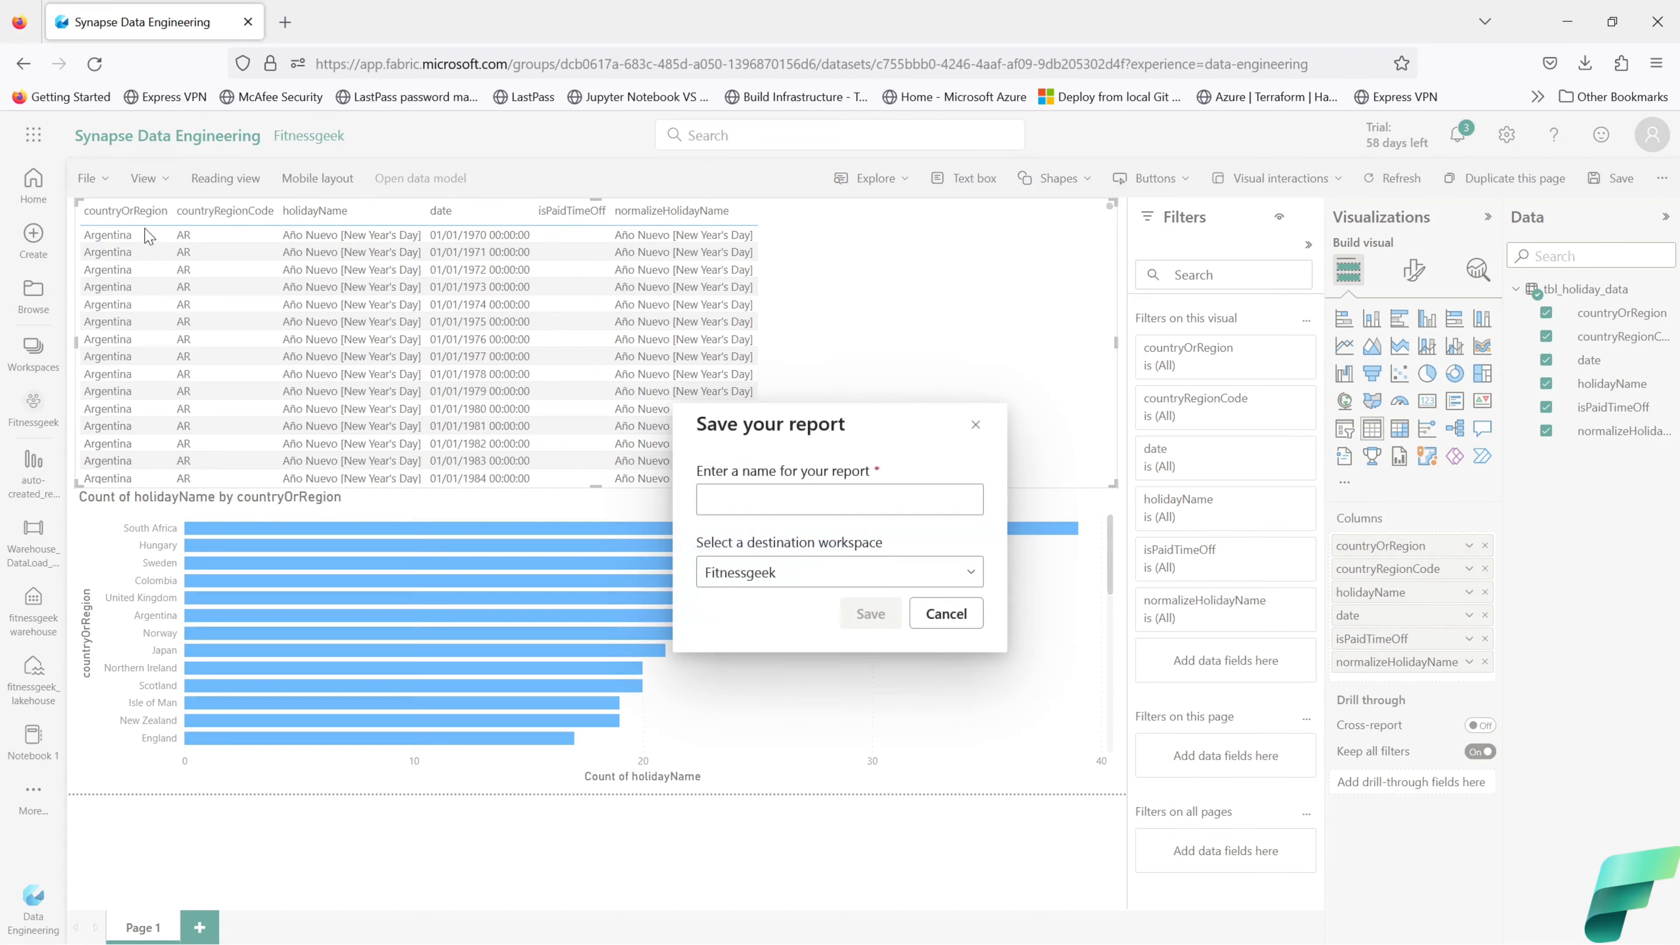
left_click(747, 495)
type("ManuallyCreated_Report_DW")
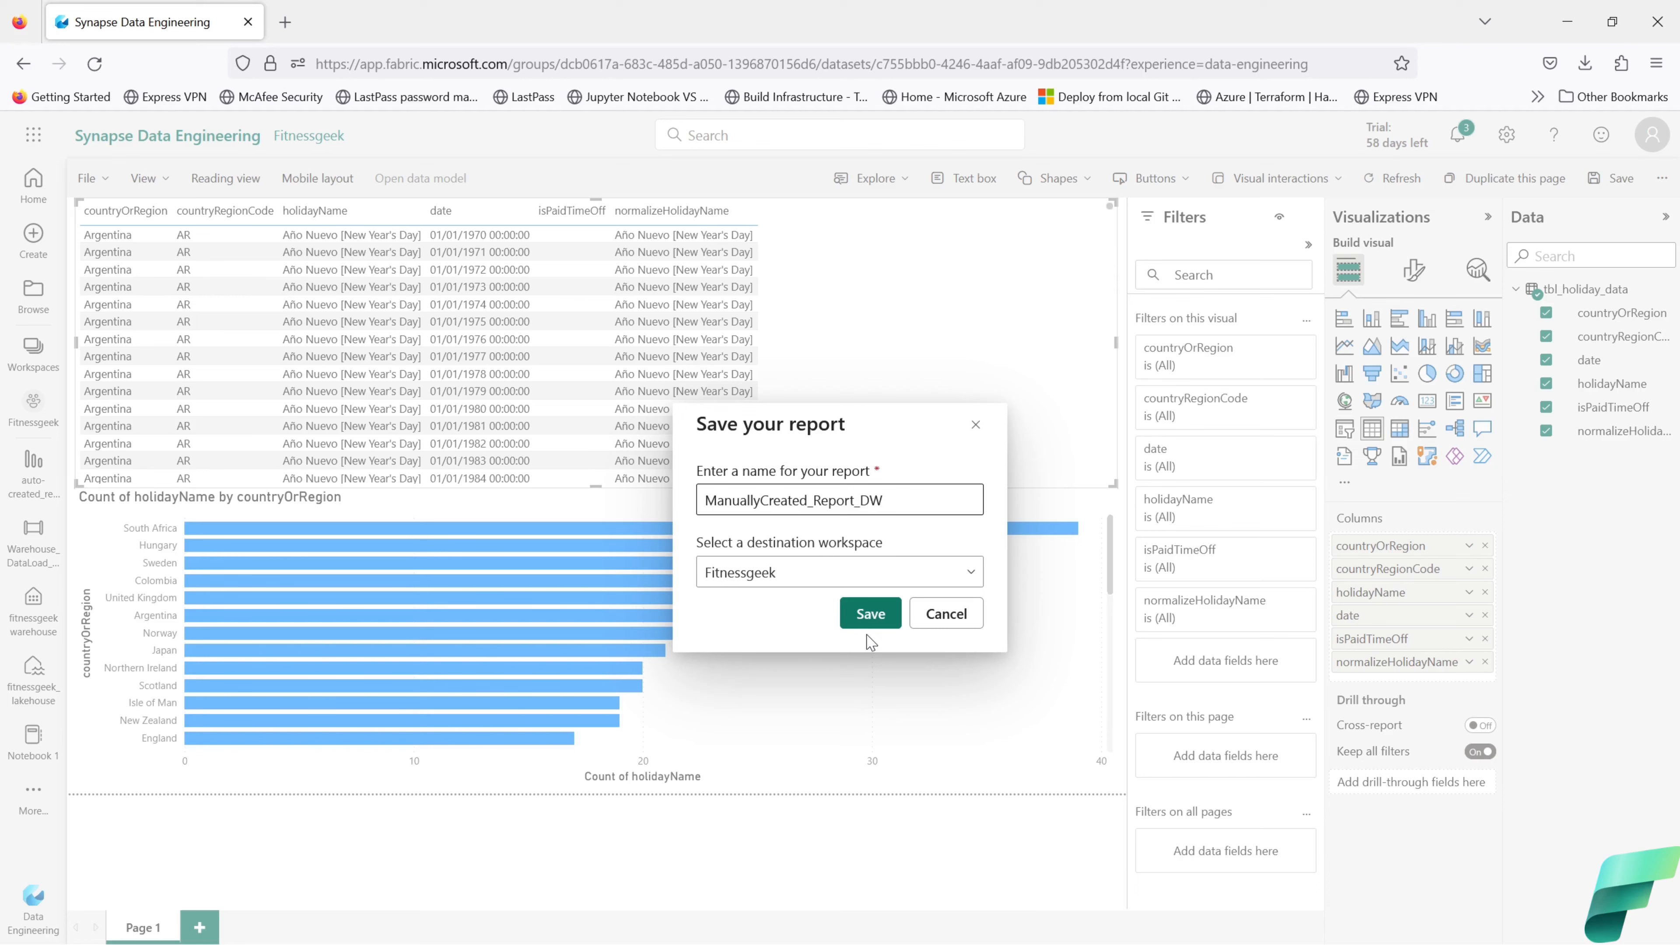
left_click(866, 617)
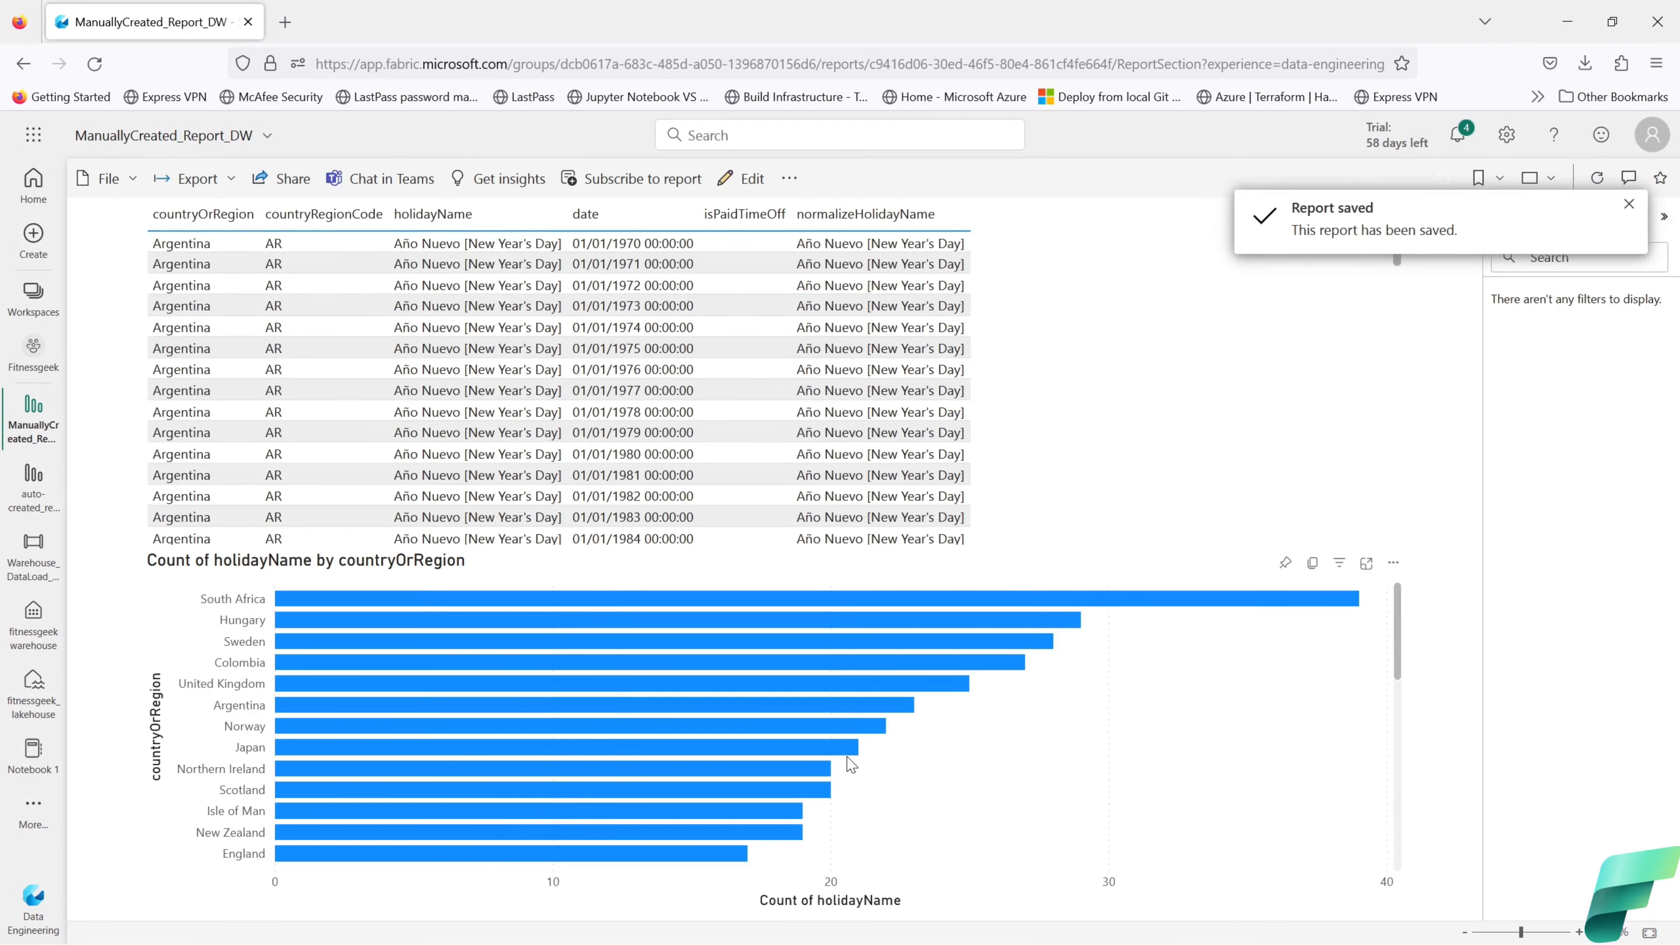
left_click(1628, 205)
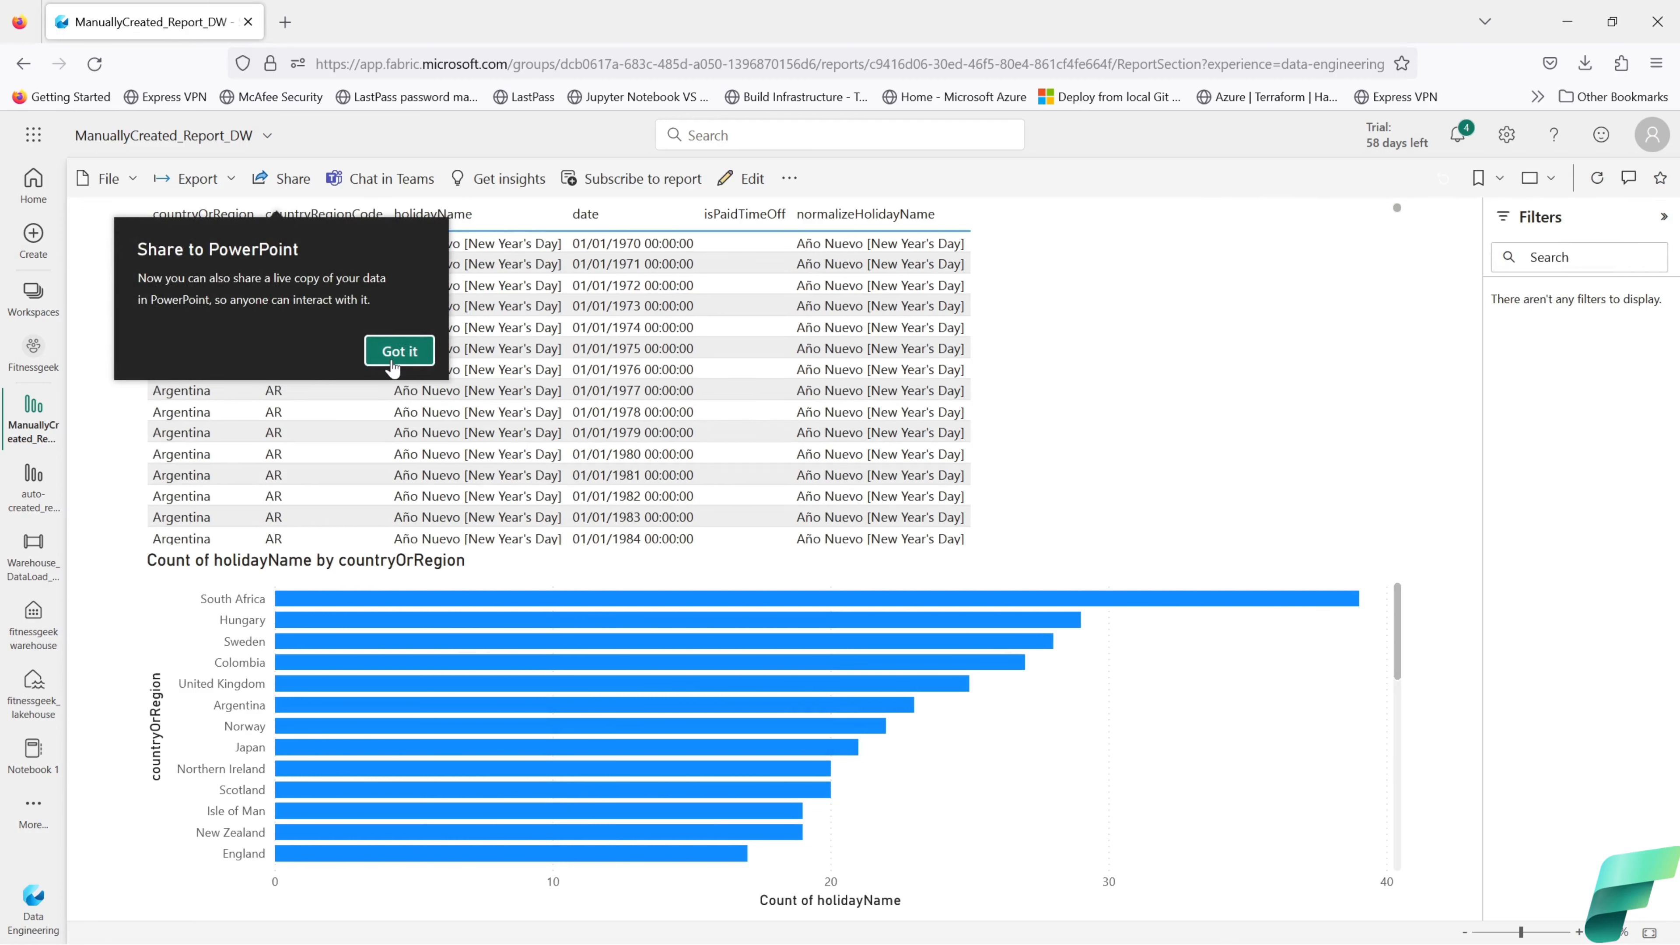
left_click(400, 351)
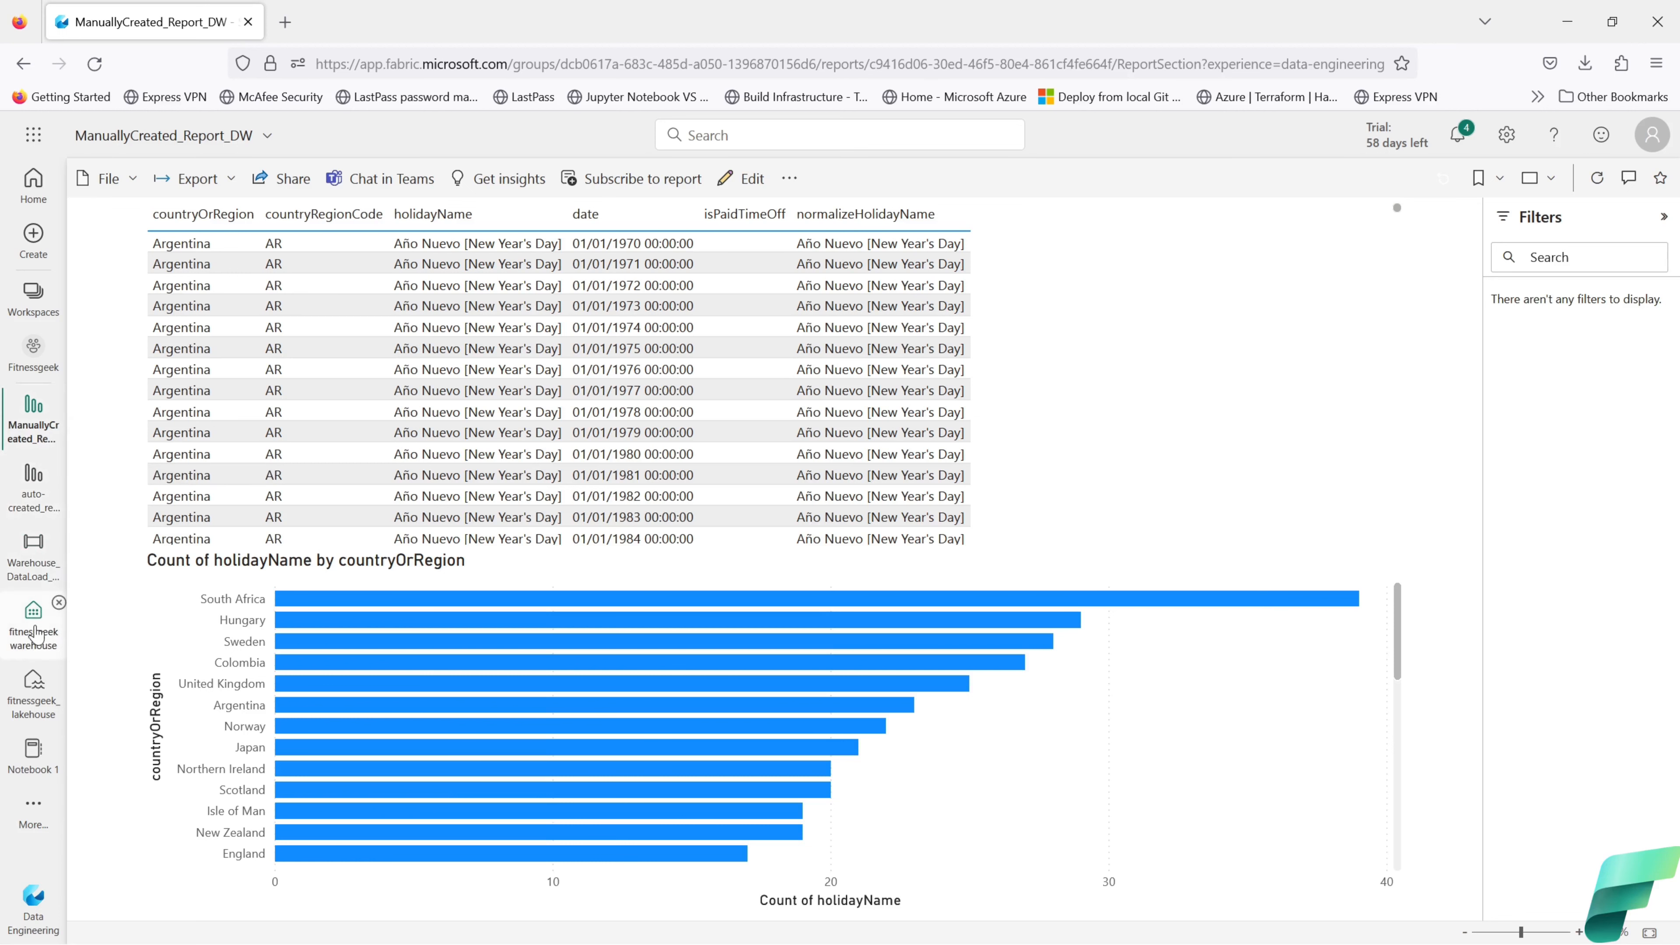
Step: In fitnessgeekwarehouse, start a New table script for dbo.Holiday_New, then open tbl_holiday_data's options
left_click(63, 640)
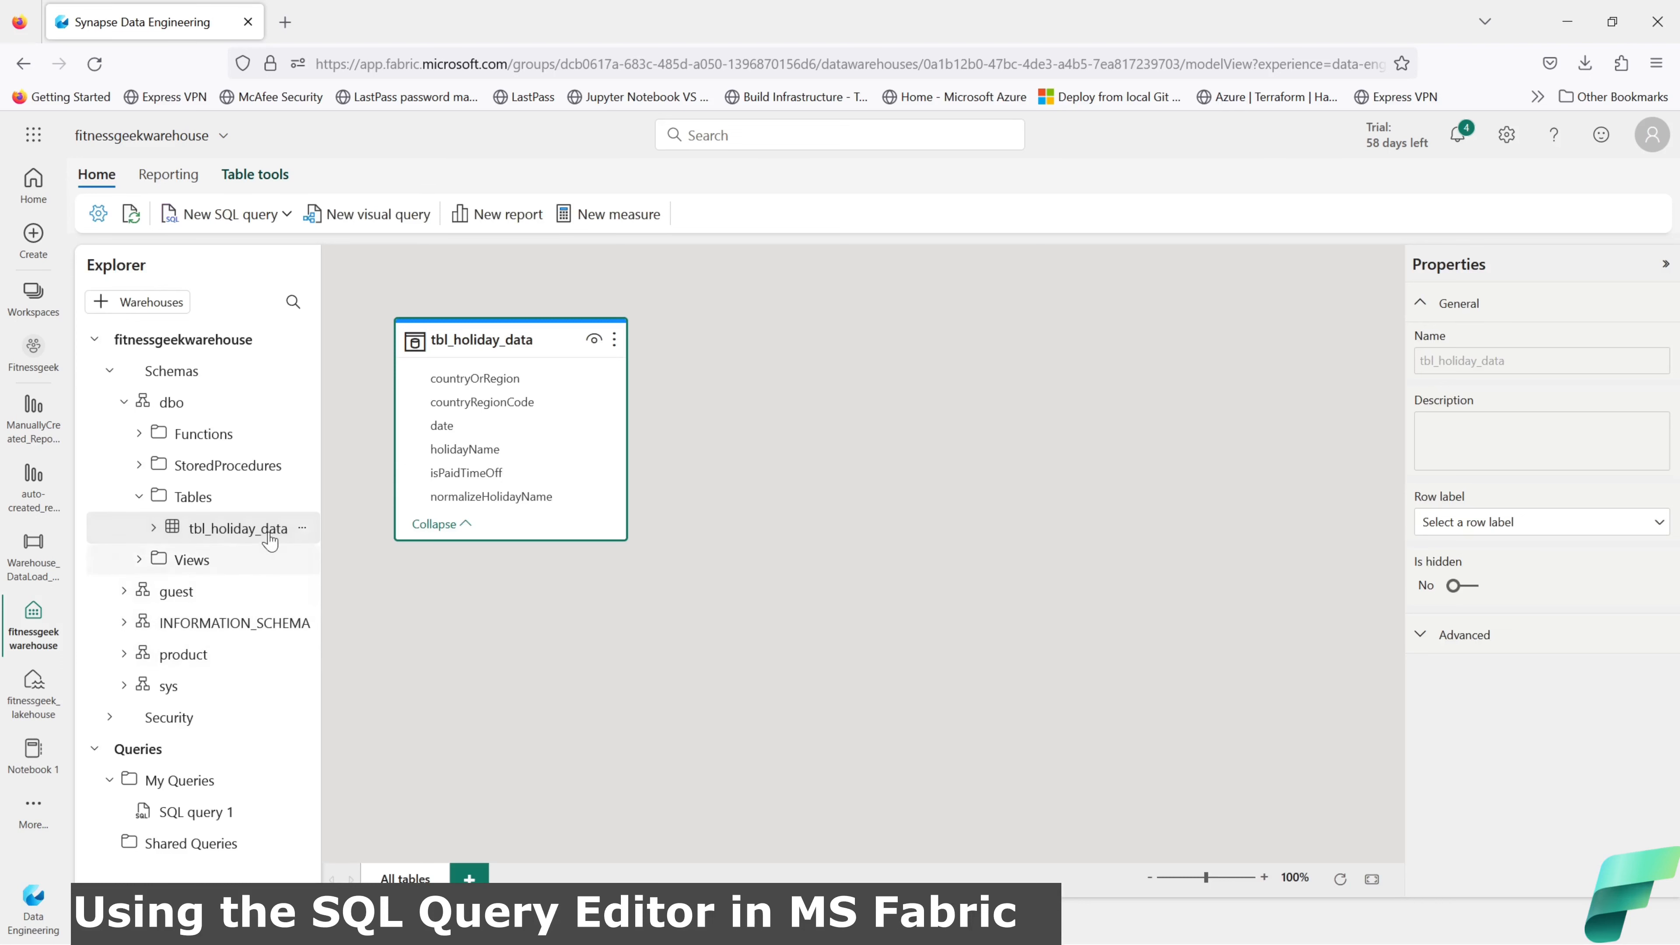
left_click(303, 497)
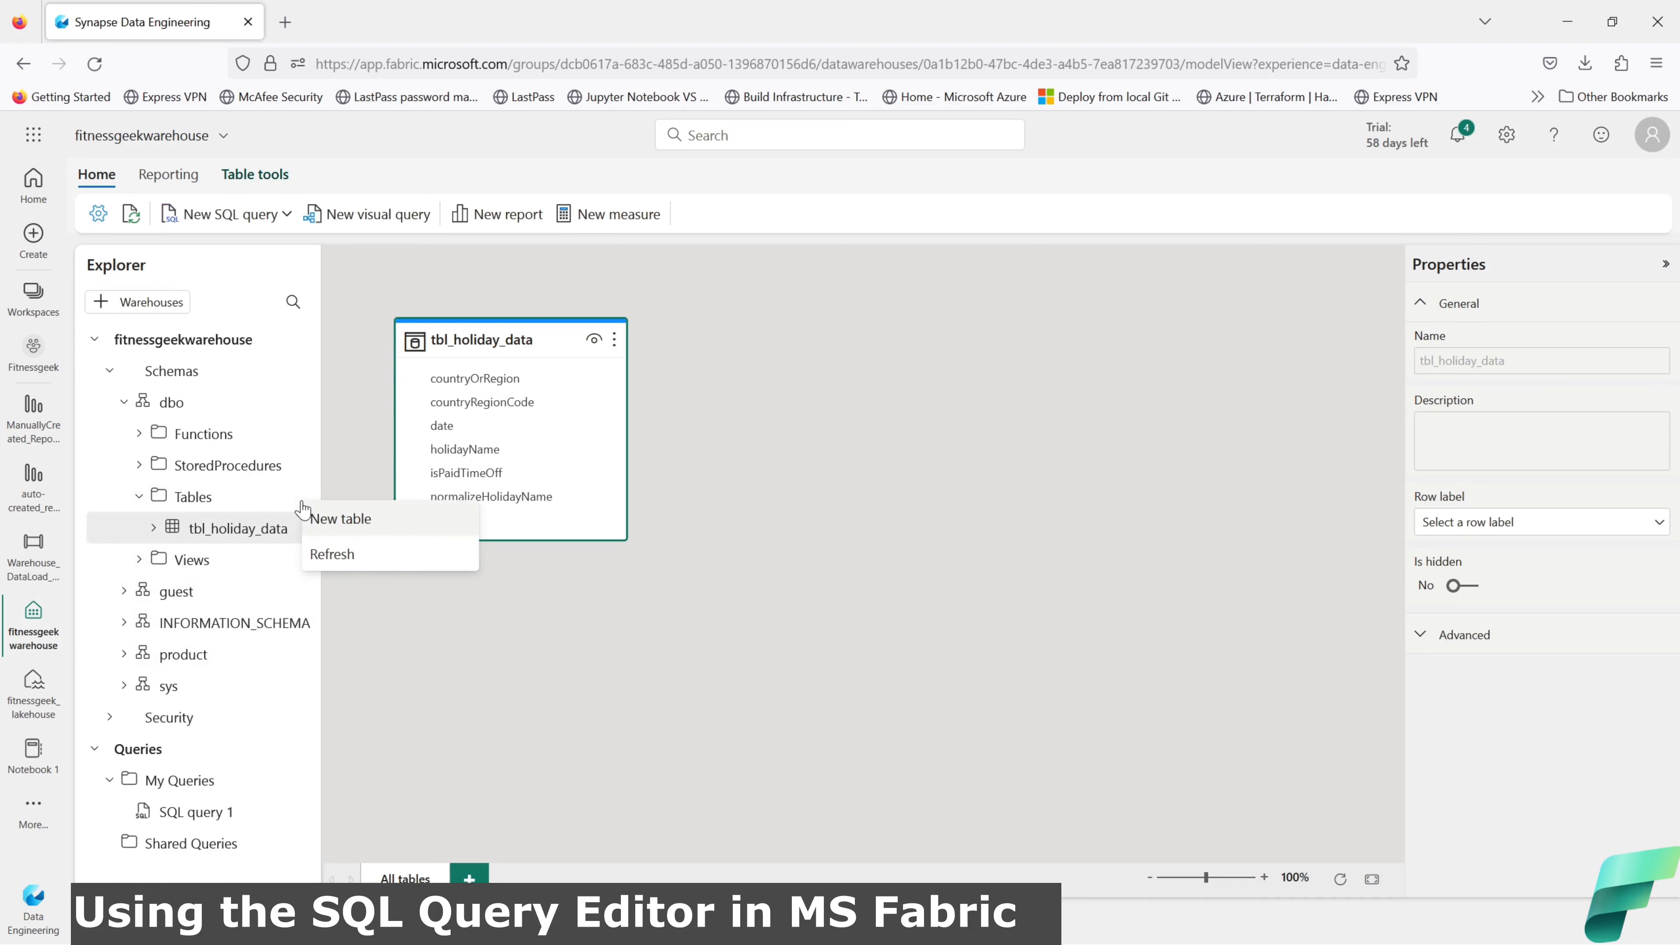
left_click(336, 523)
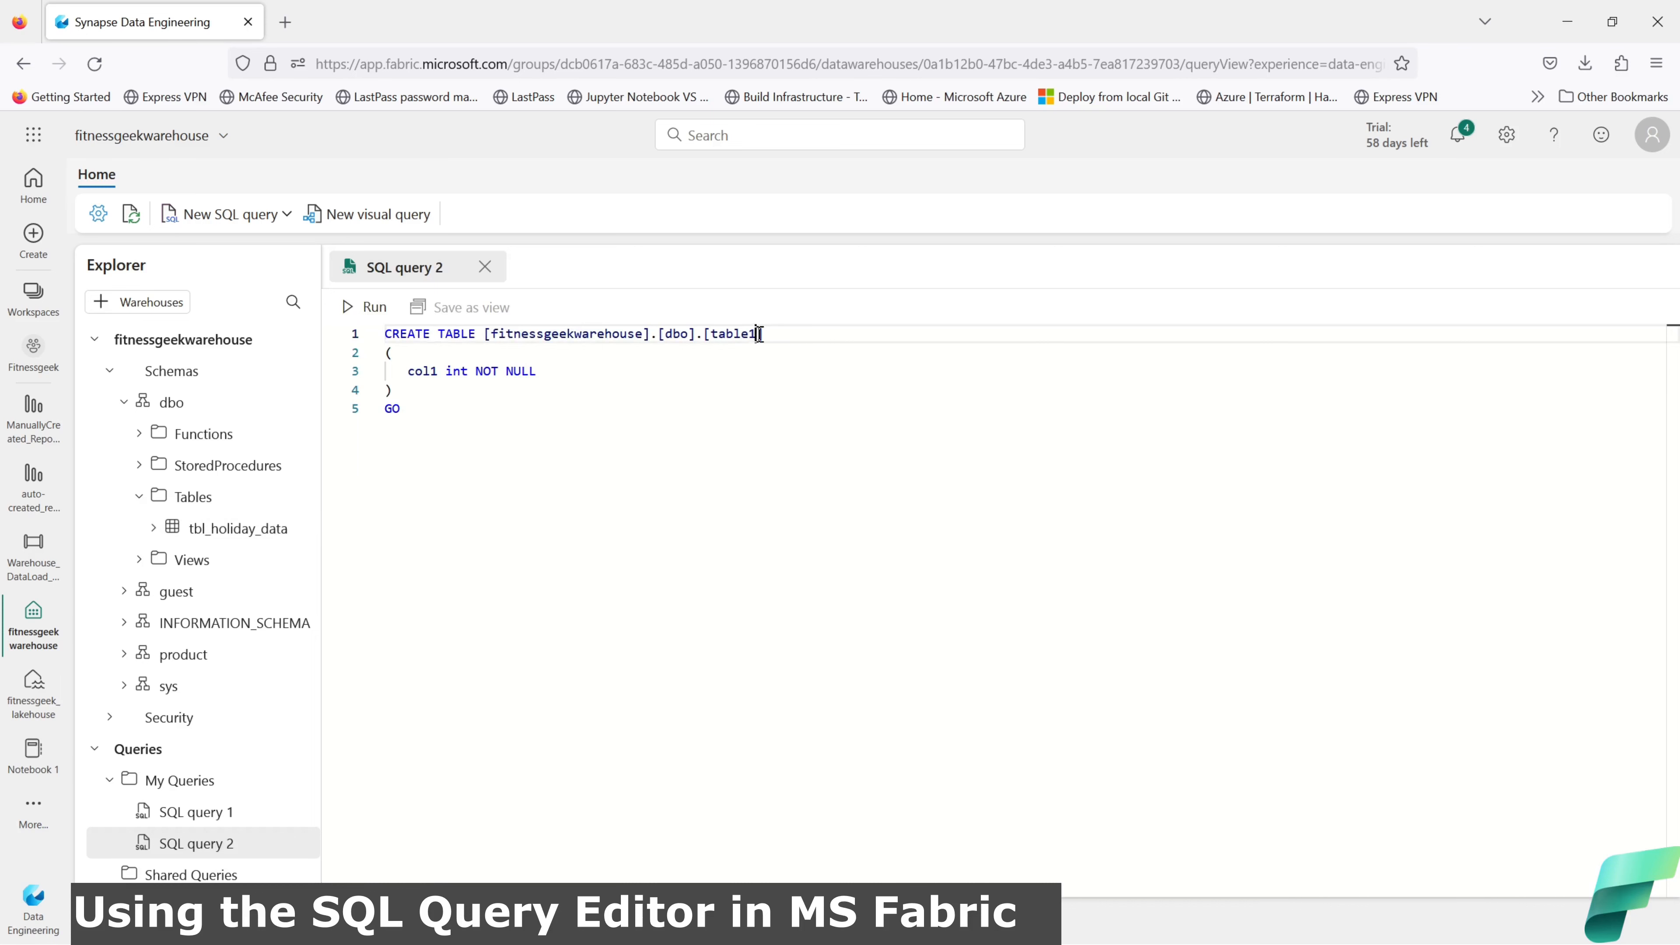
left_click_drag(758, 333, 720, 334)
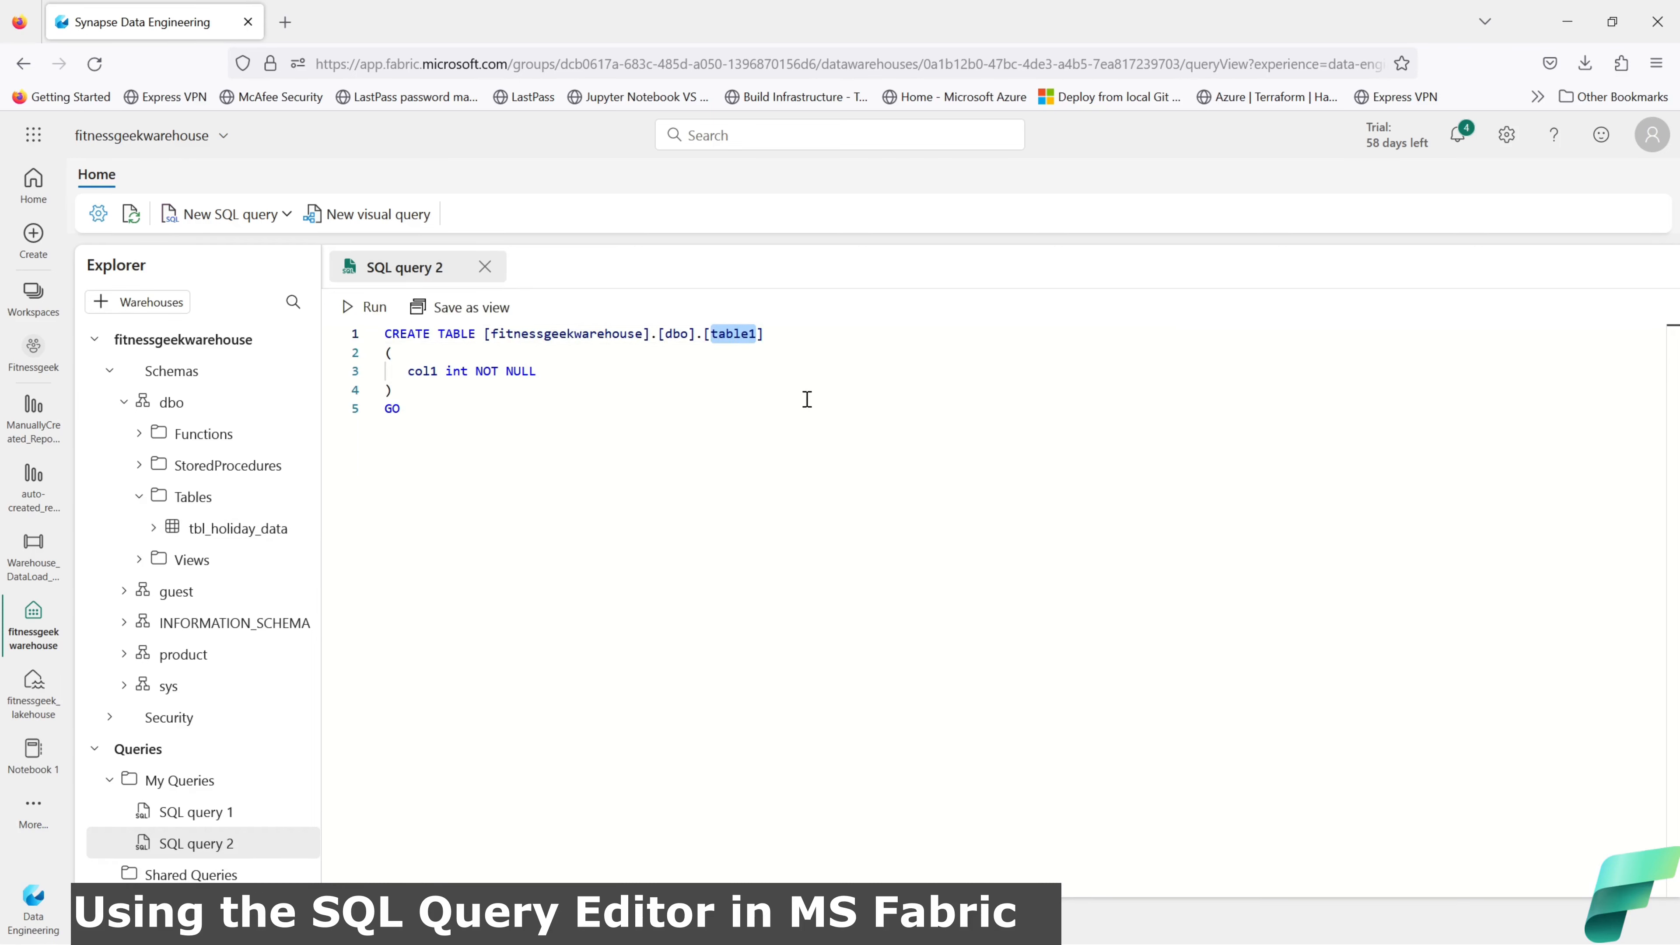
type("Holi")
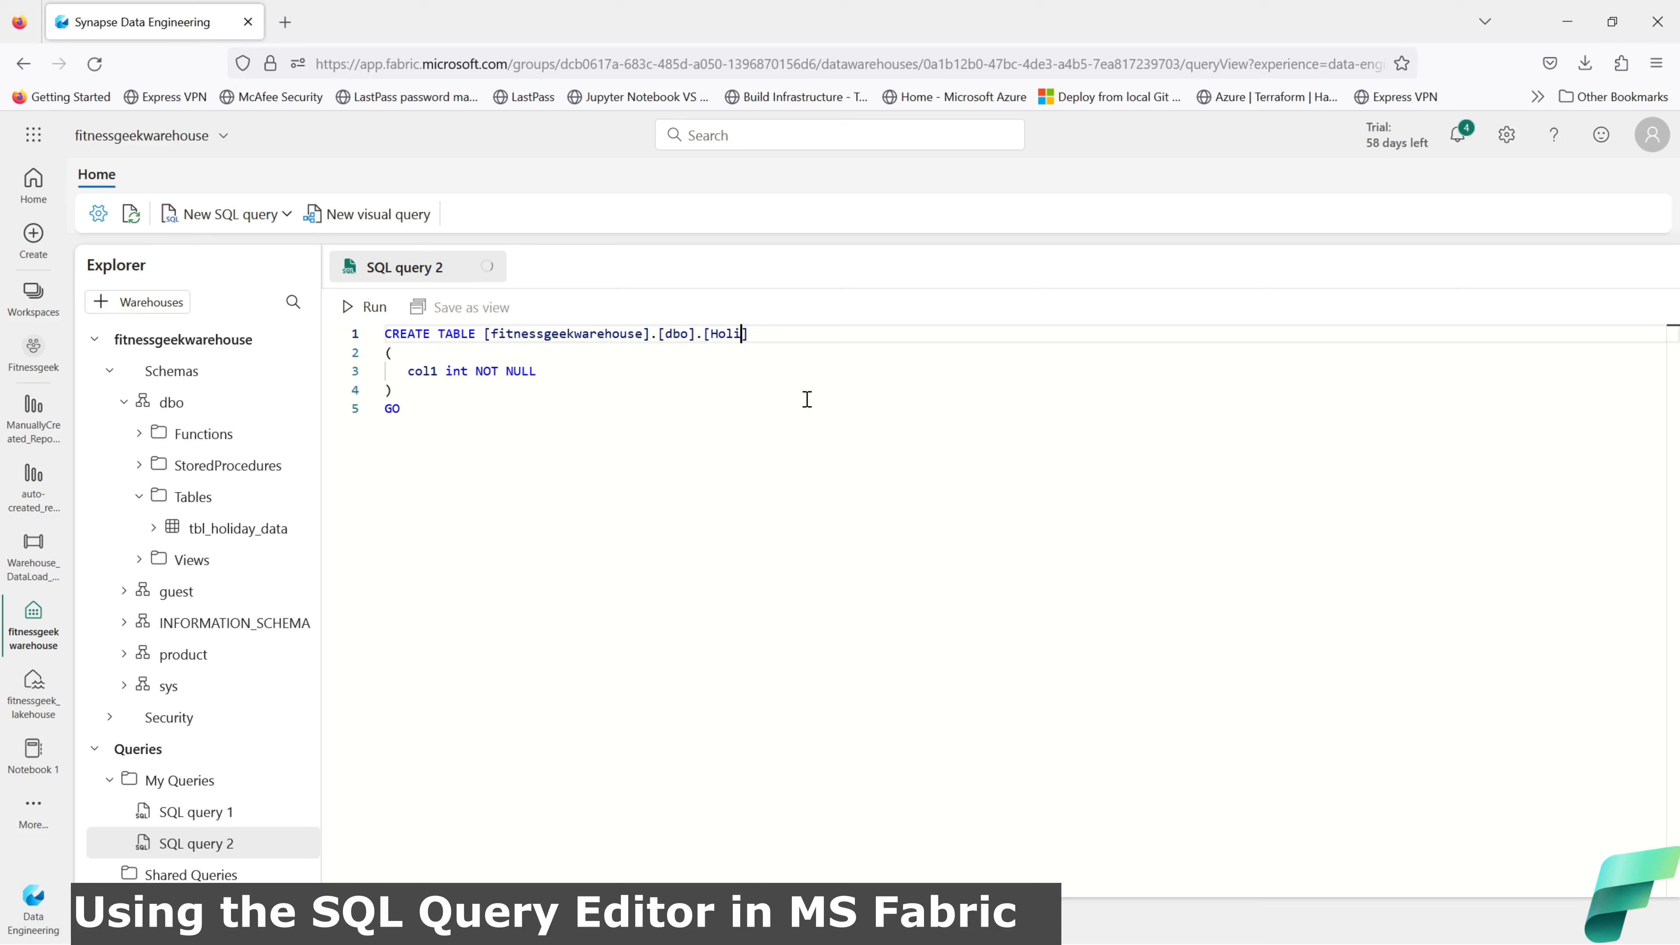
type("day_New")
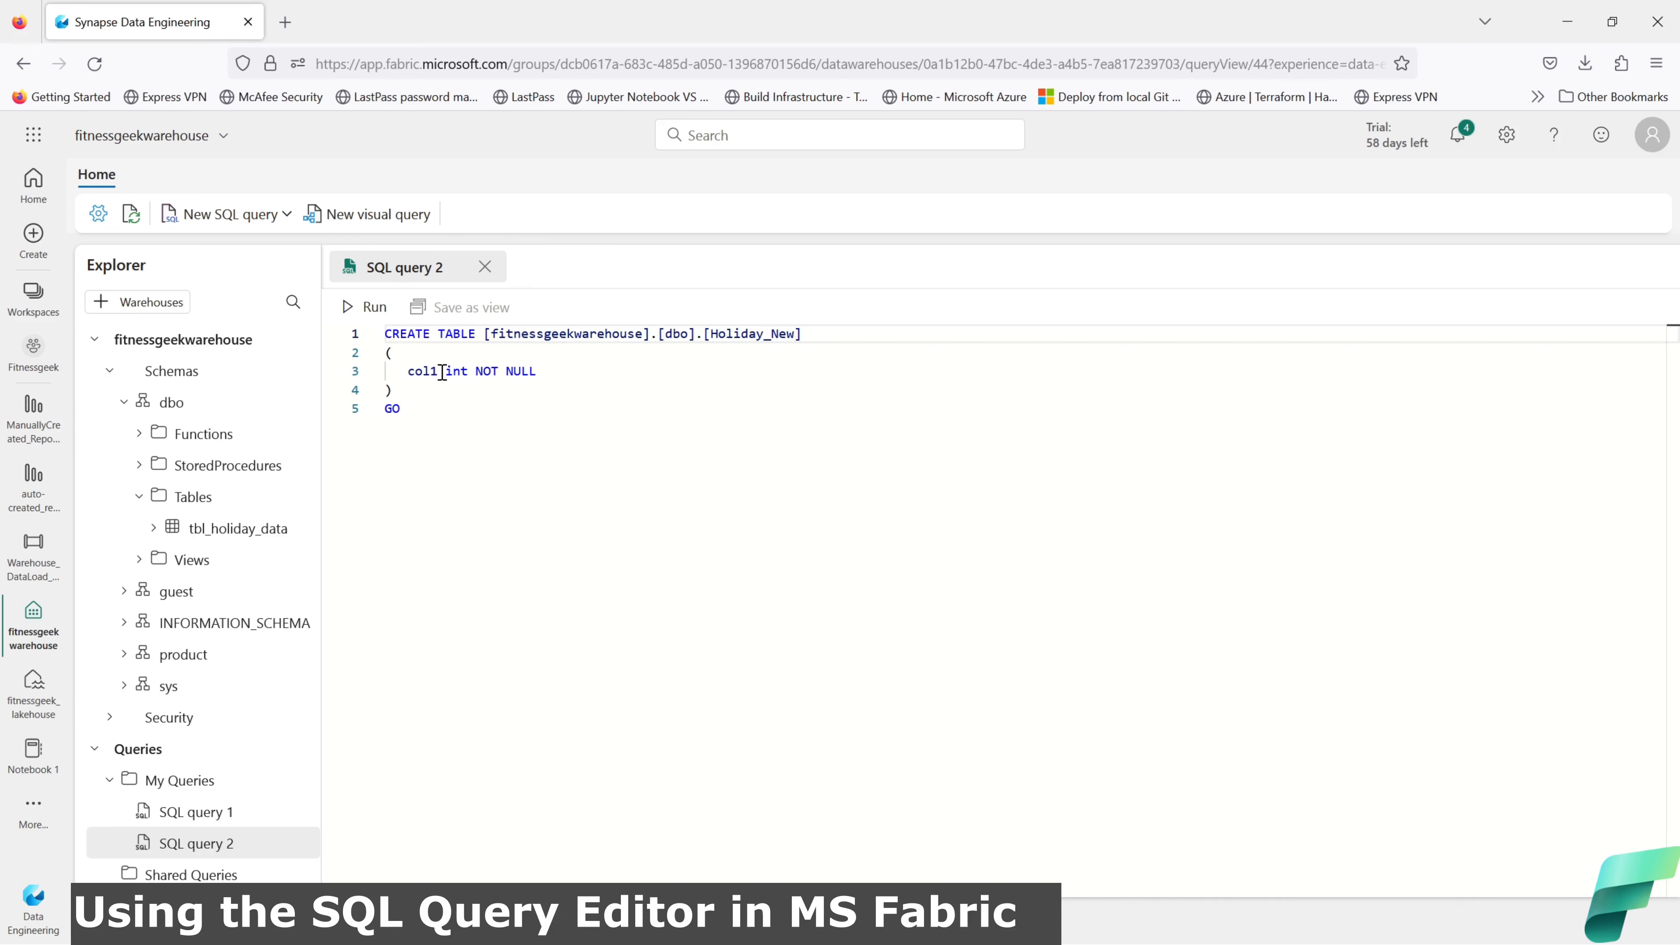
left_click_drag(442, 372, 418, 372)
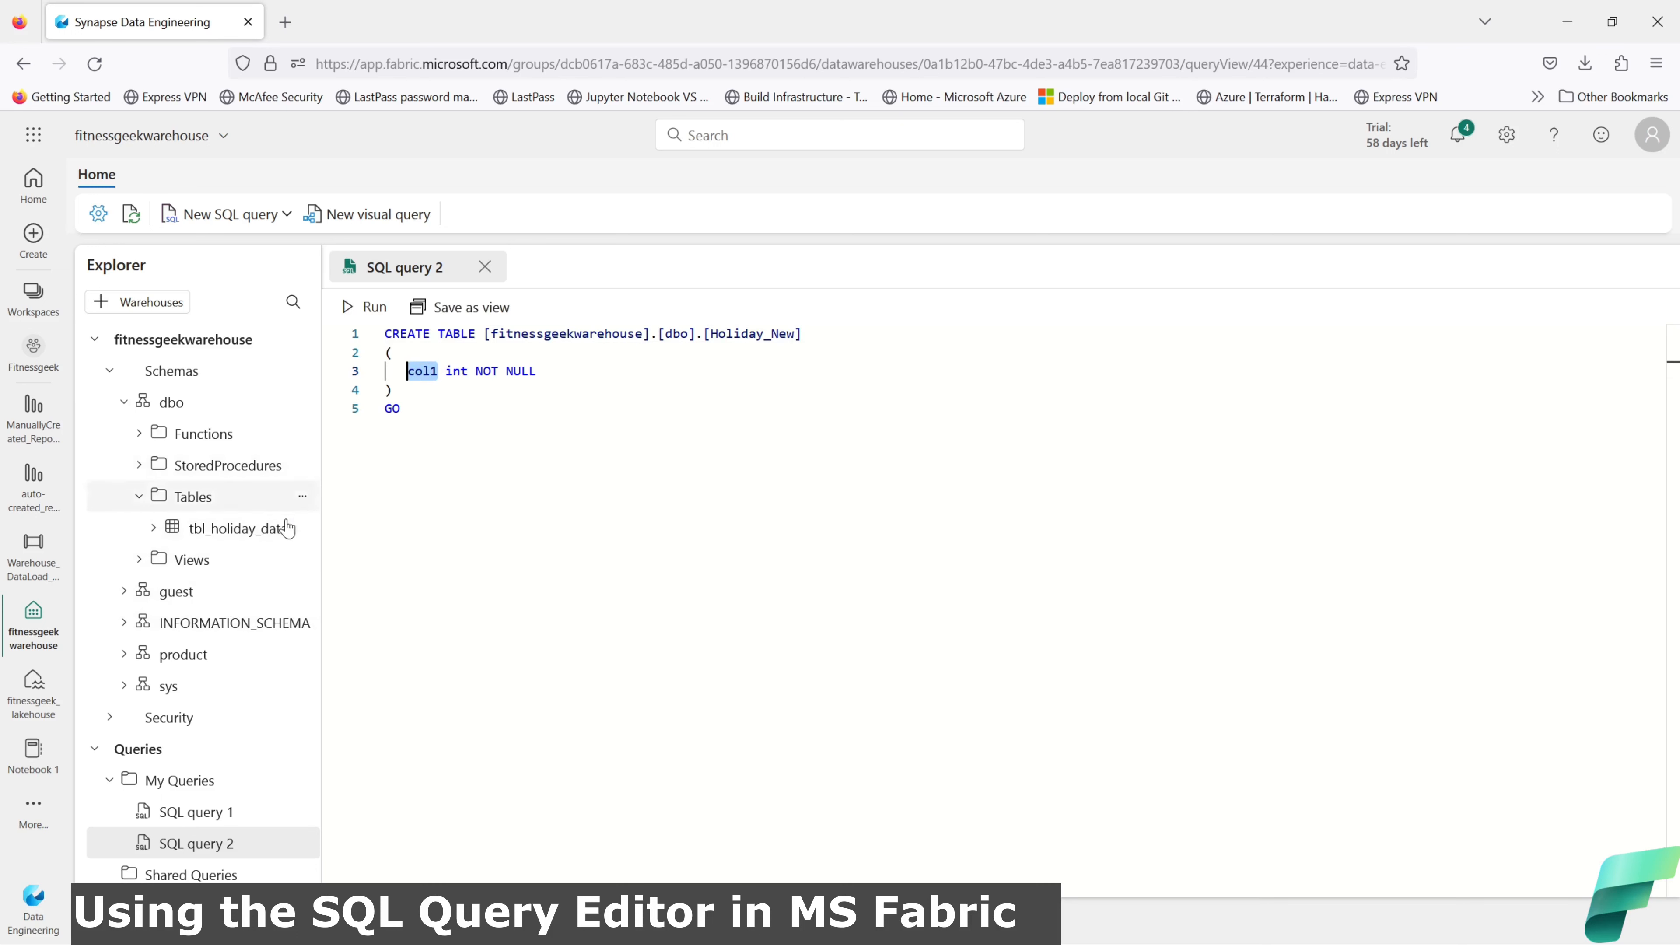
right_click(297, 529)
mouse_move(341, 555)
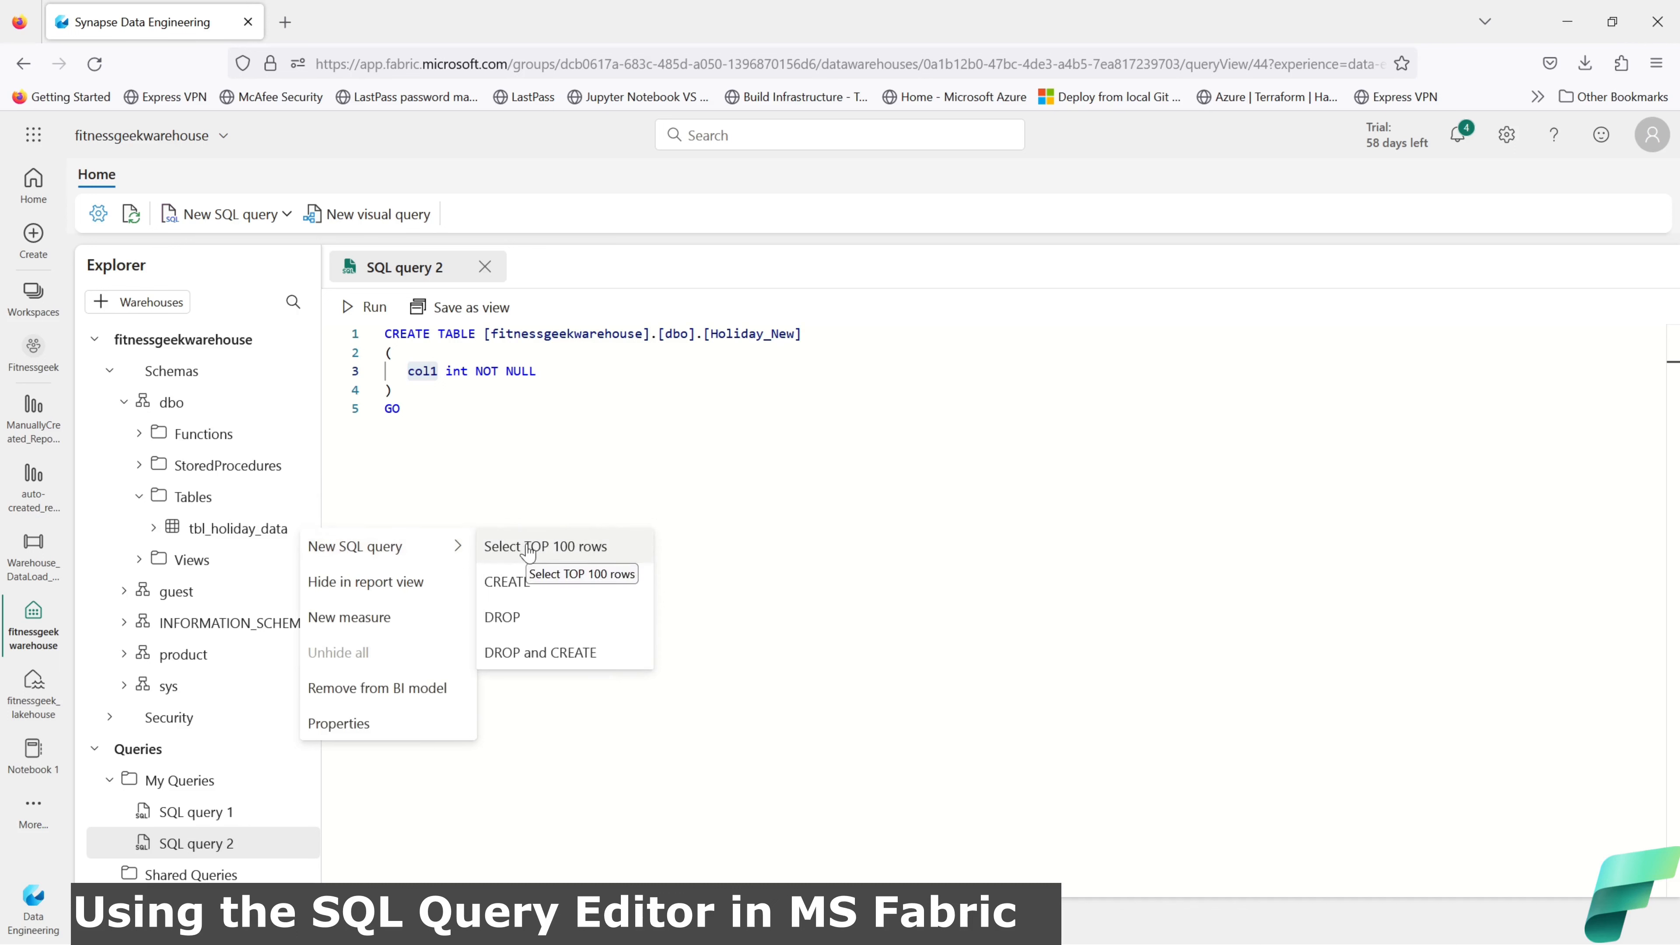
Step: Generate tbl_holiday_data's CREATE script, rename the table to tbl_holiday_New, and run it
left_click(523, 581)
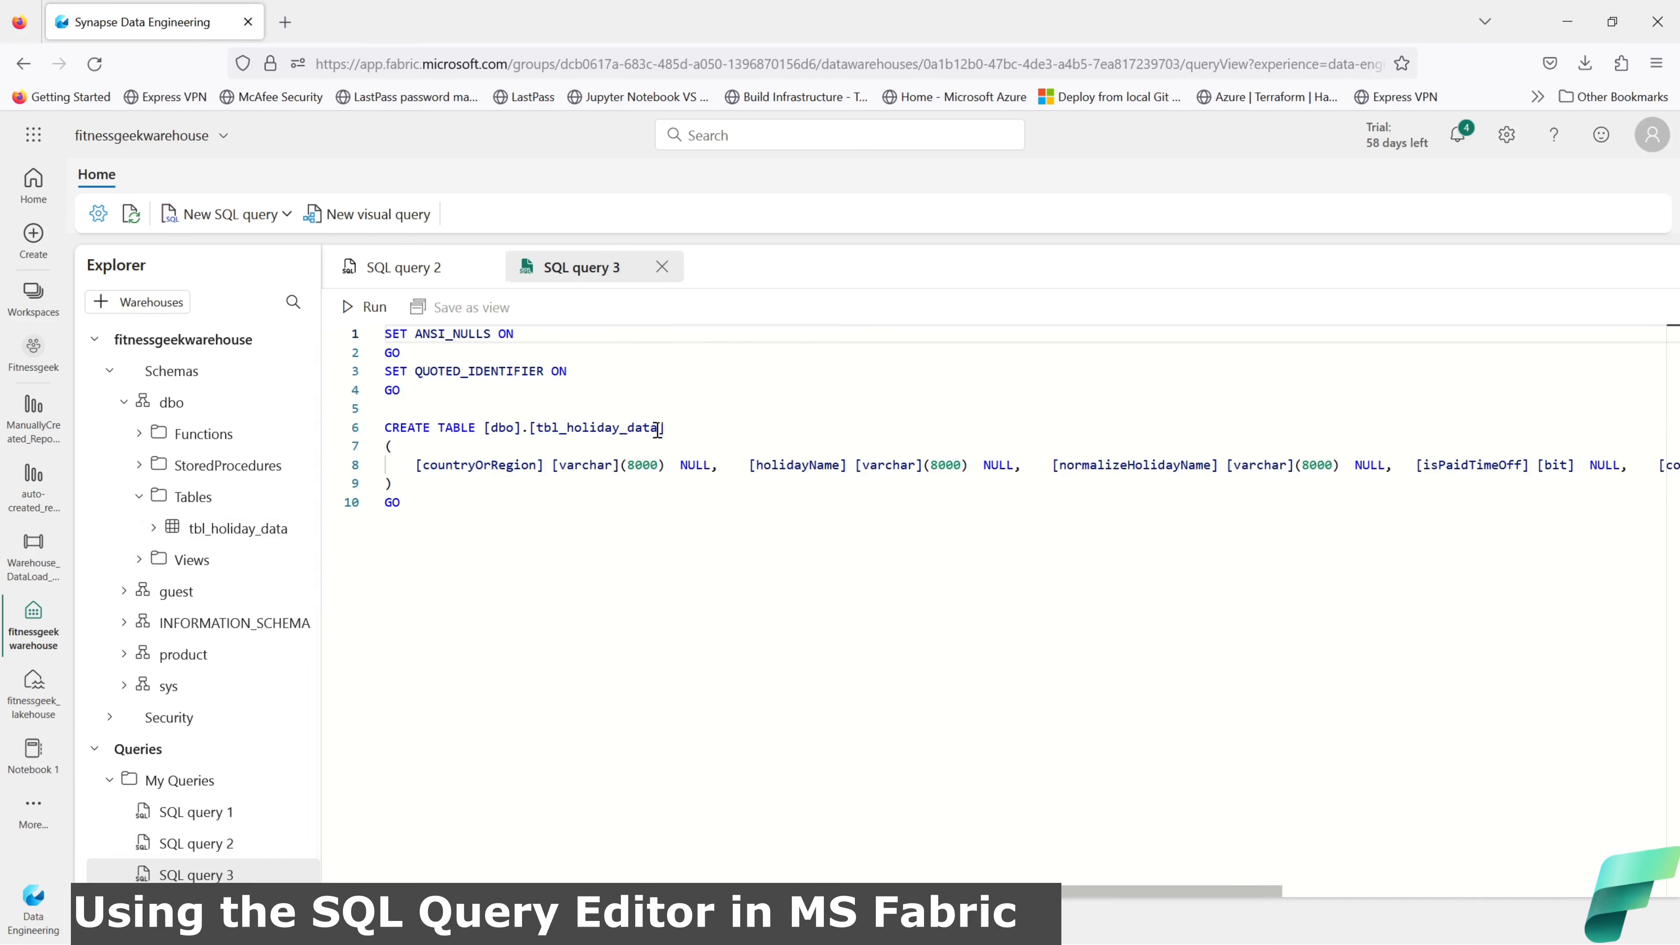
left_click_drag(661, 430, 634, 427)
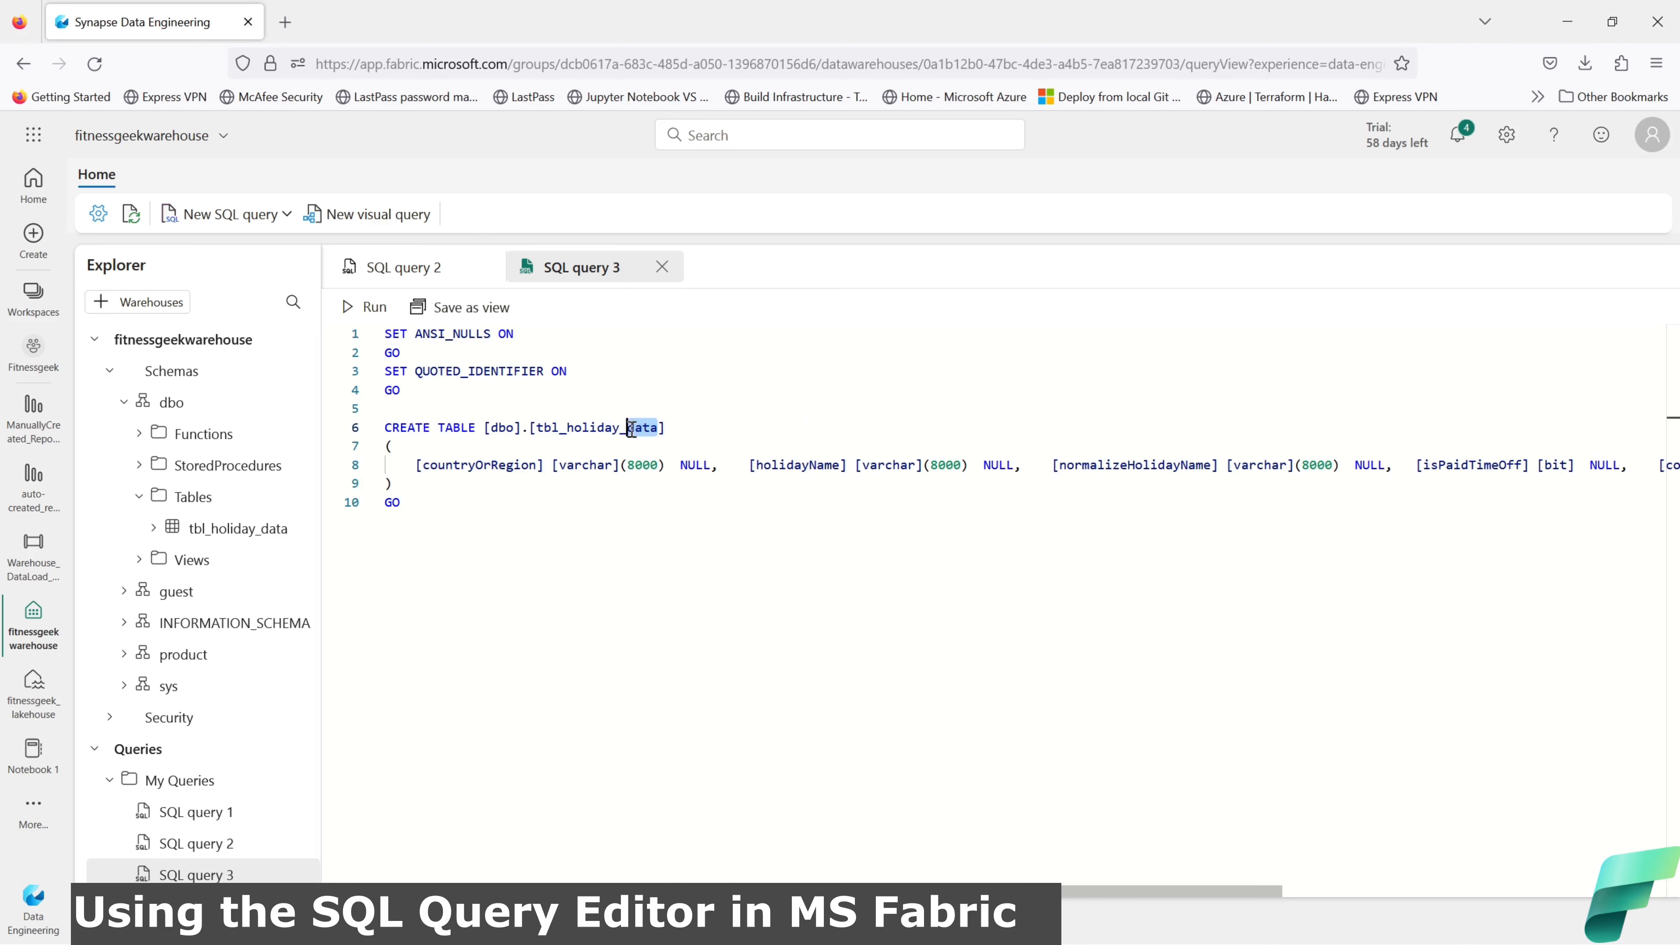
type("New")
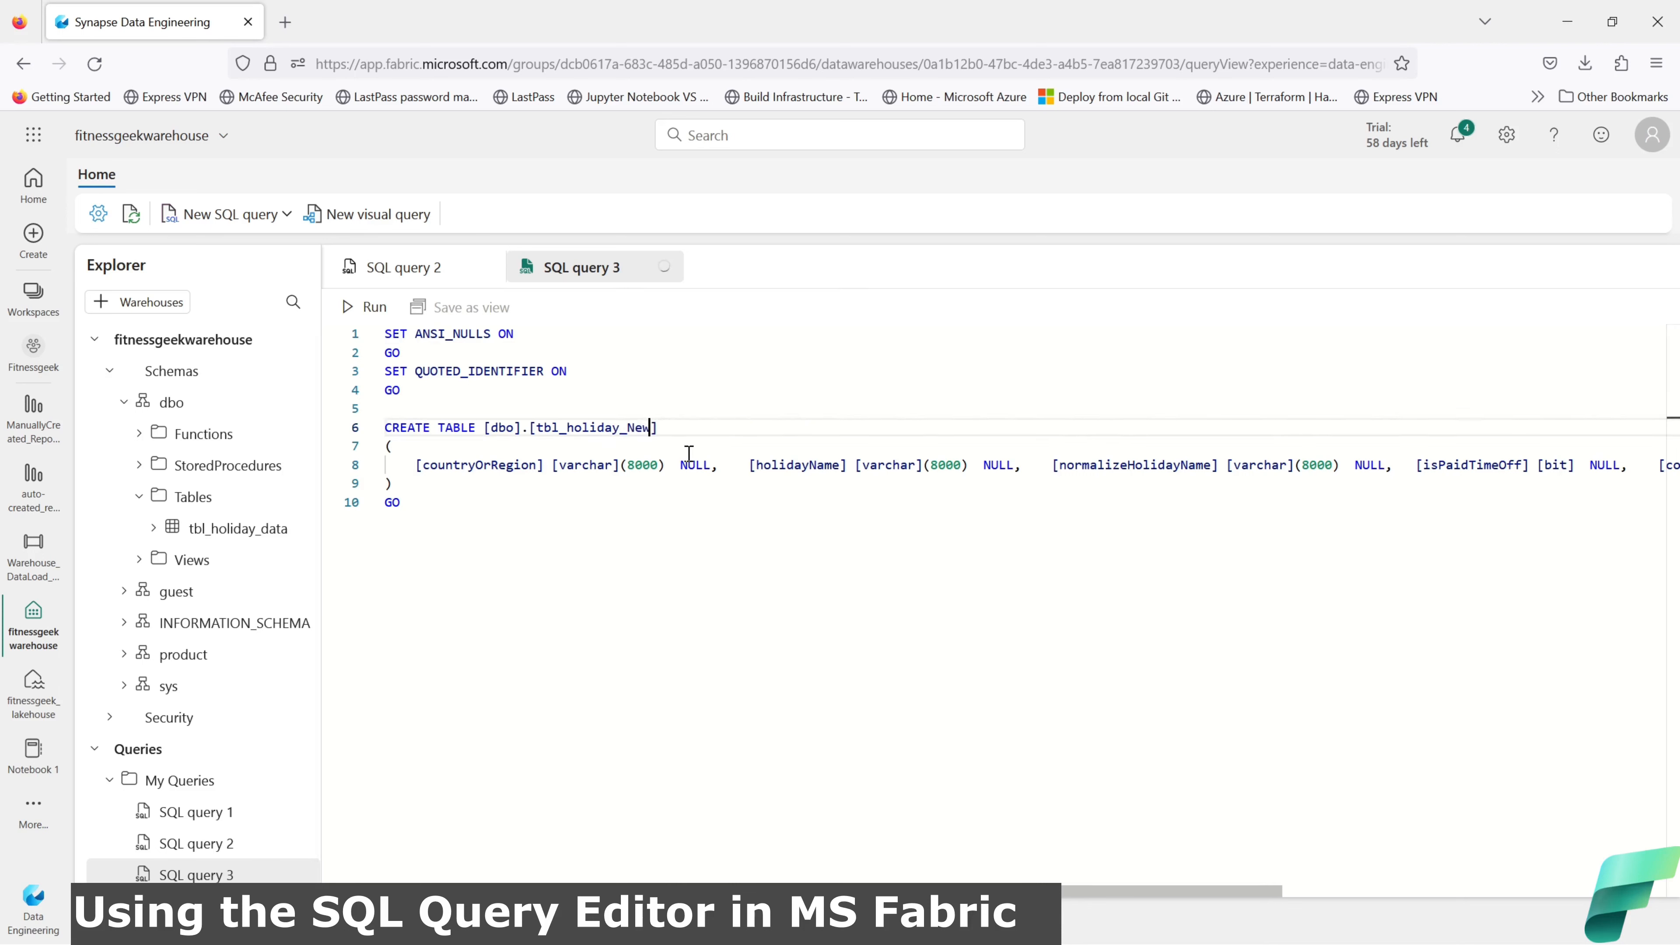
left_click(509, 508)
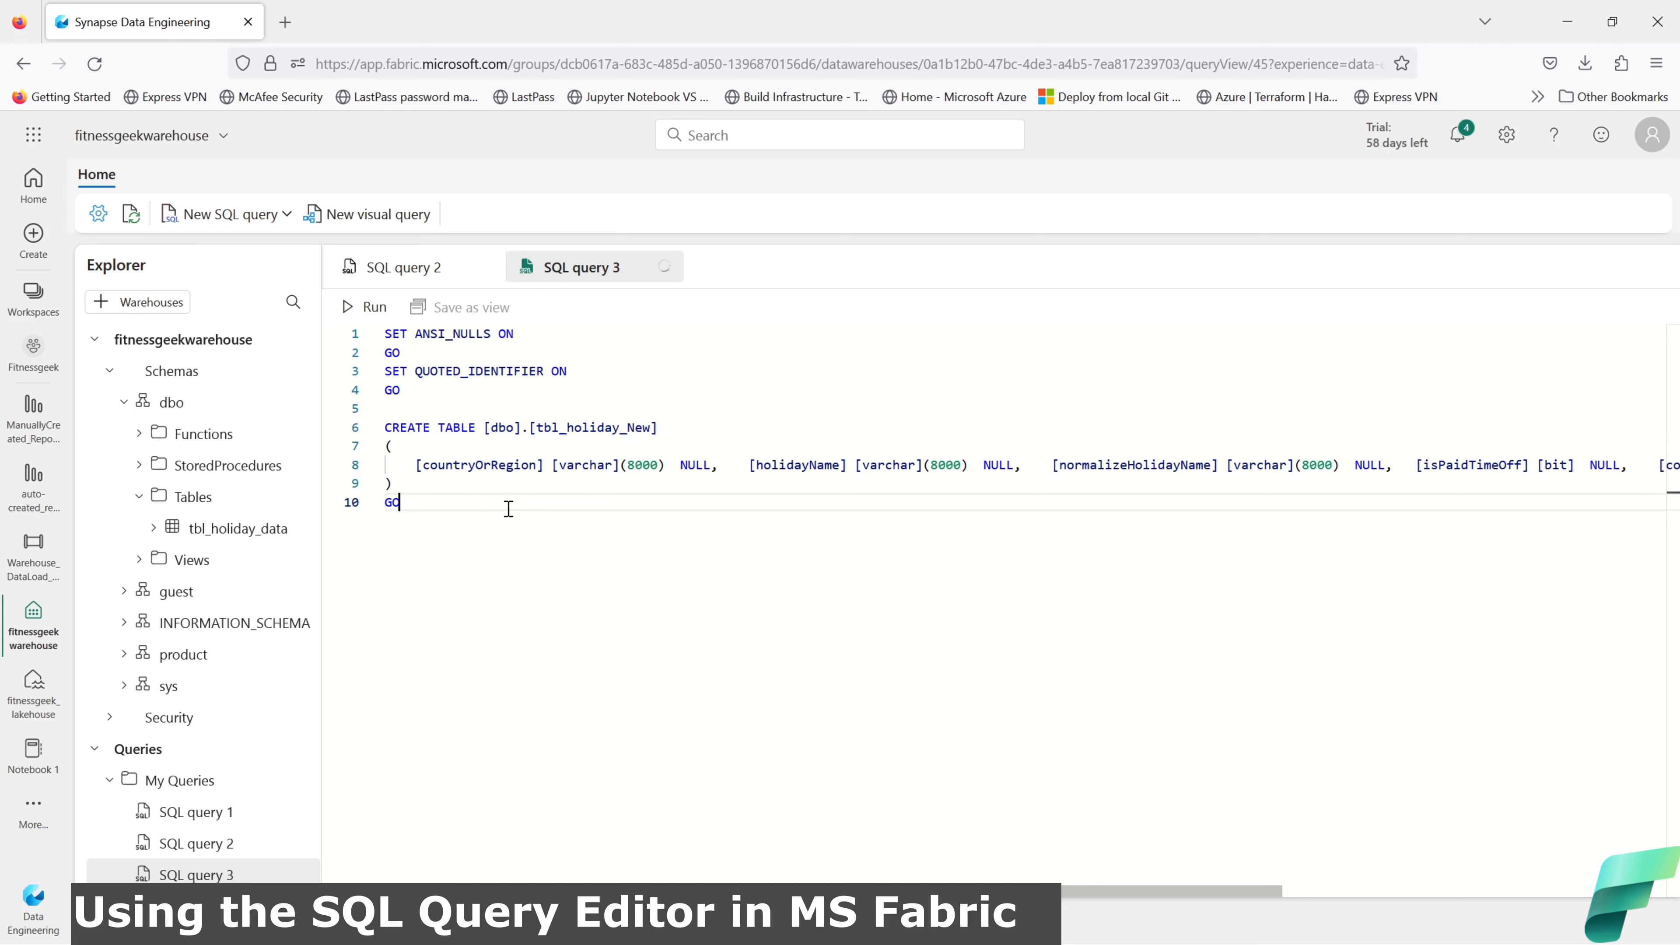
left_click(349, 309)
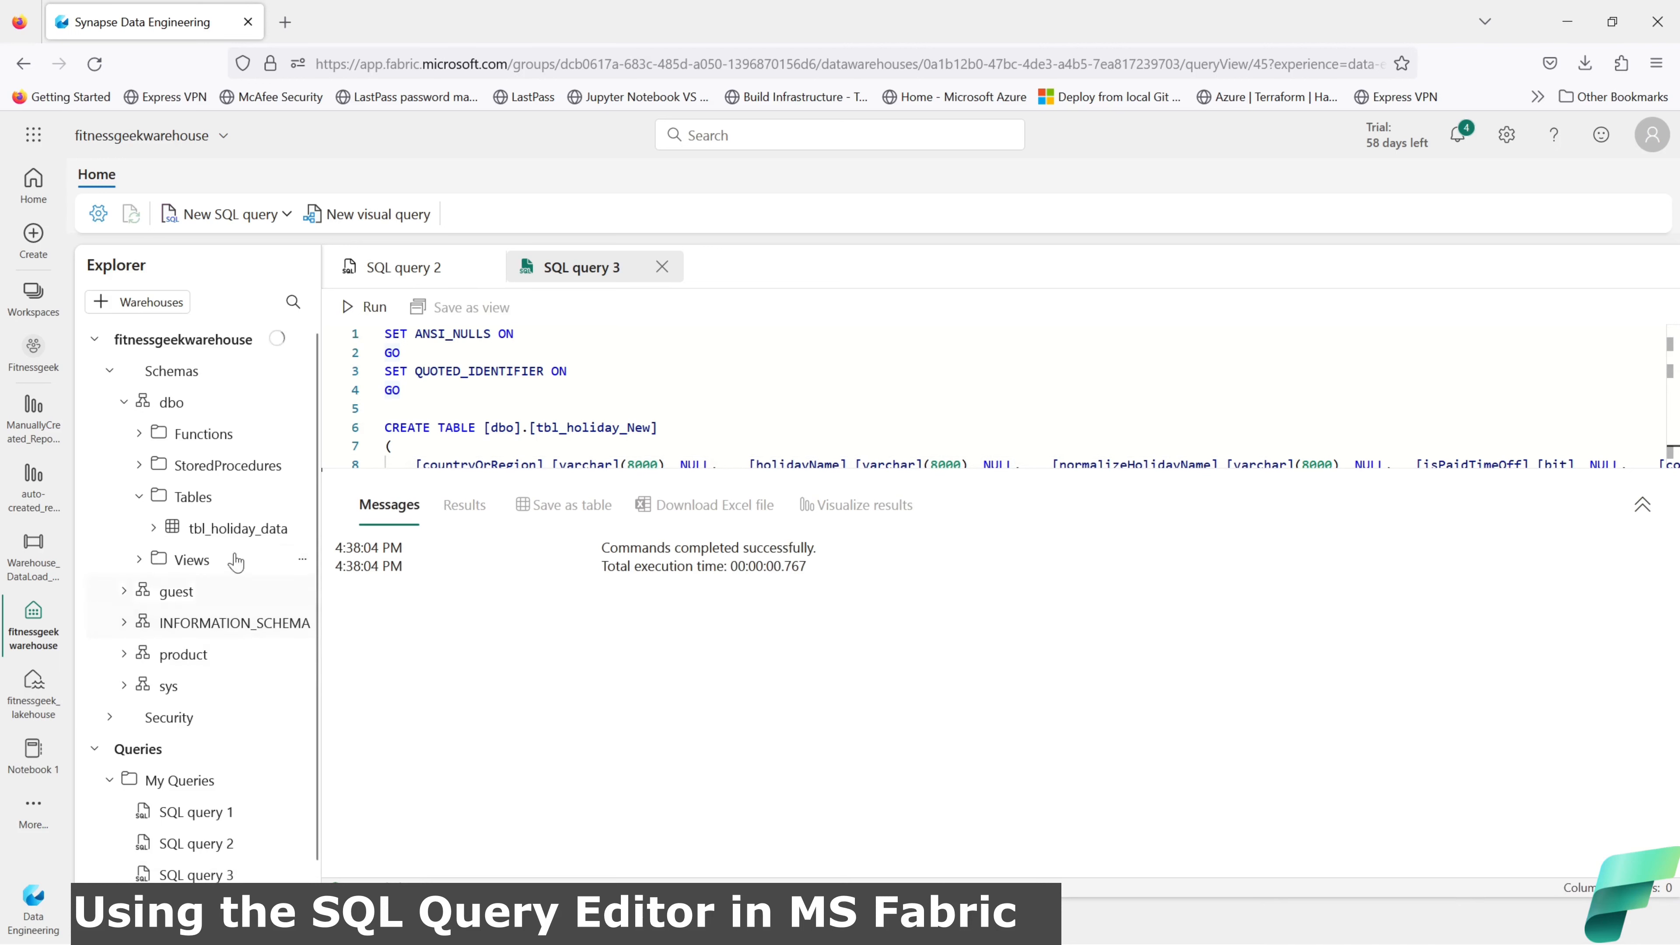
Step: Refresh the Tables folder and preview the empty tbl_holiday_New table
left_click(302, 498)
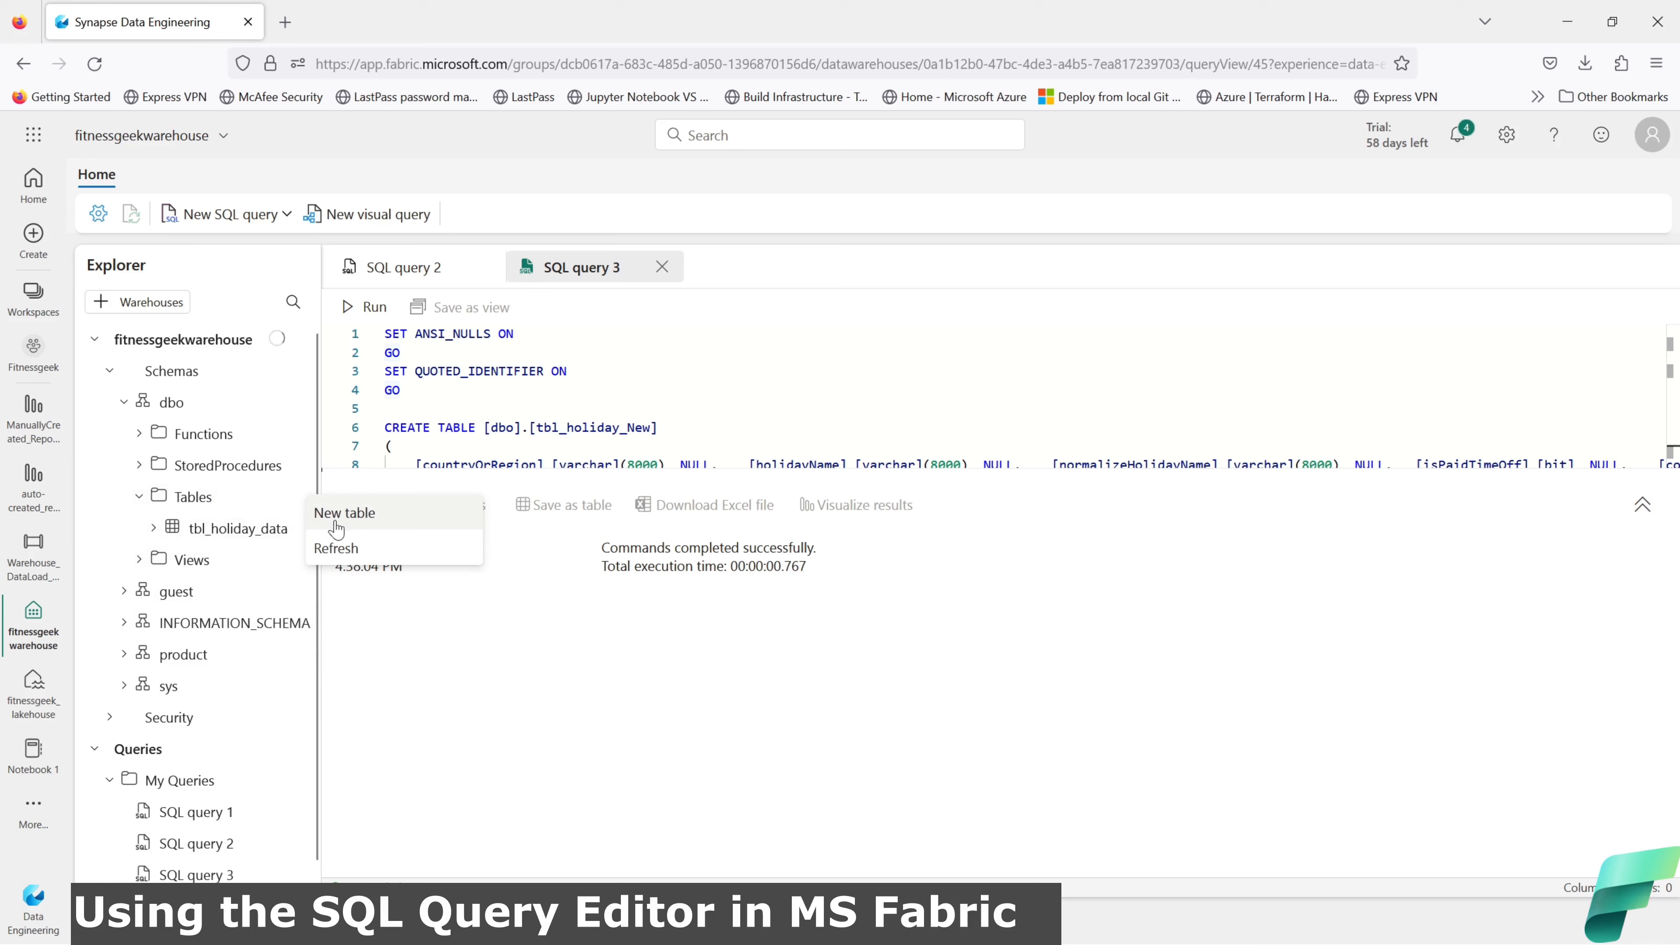
left_click(344, 550)
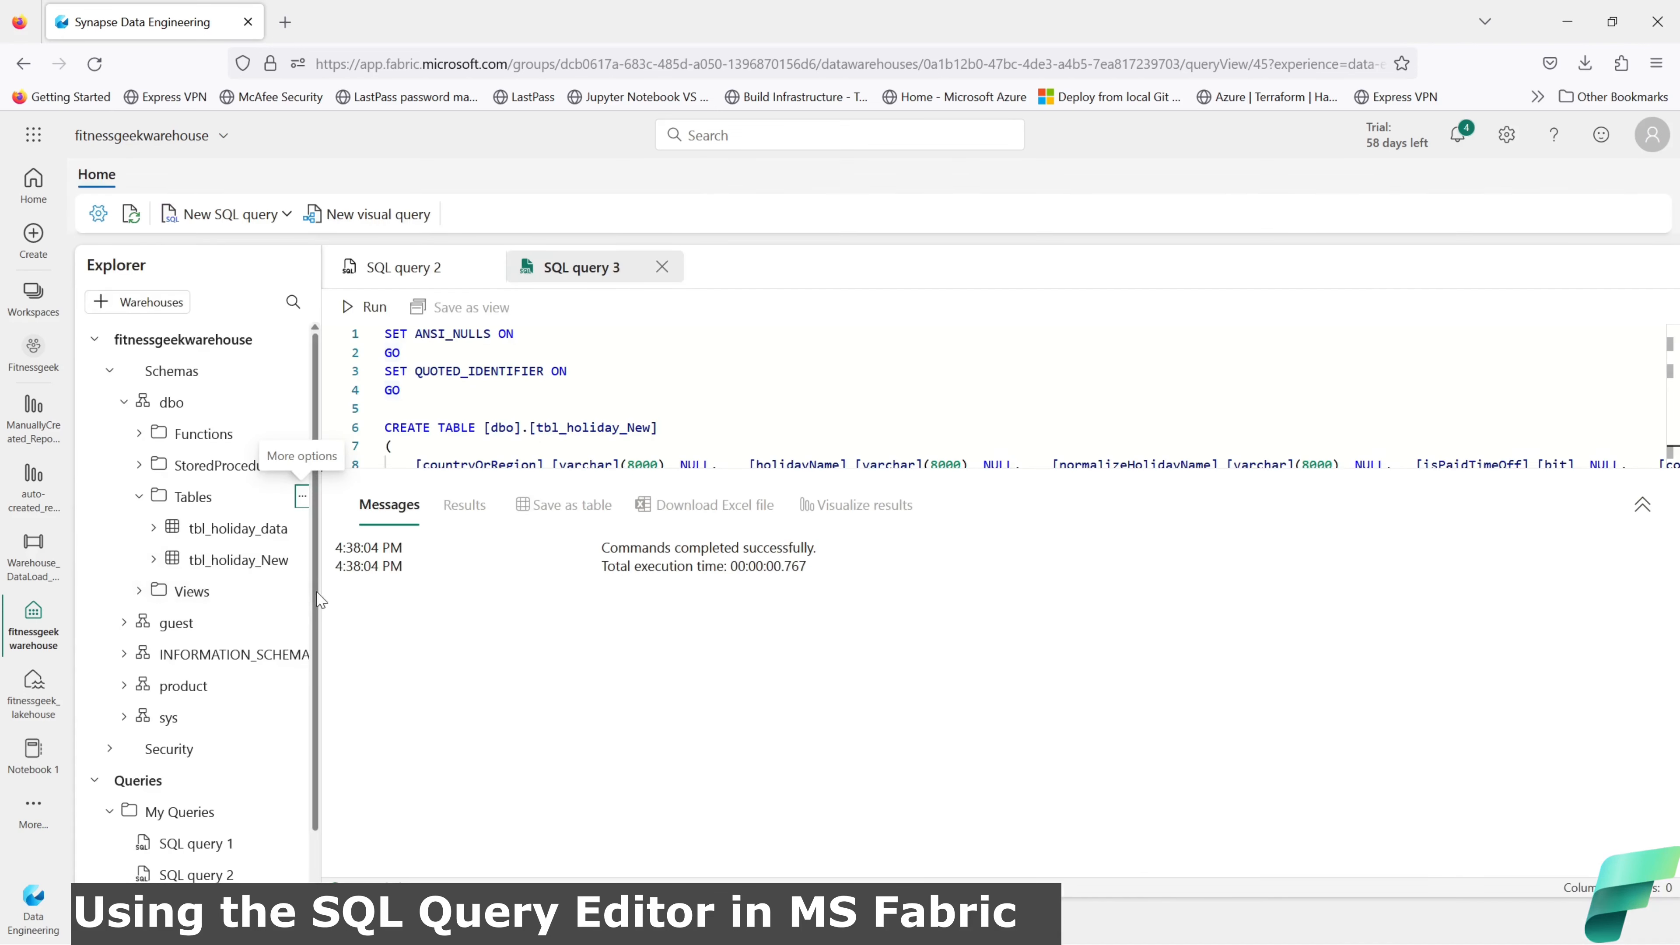
left_click(264, 573)
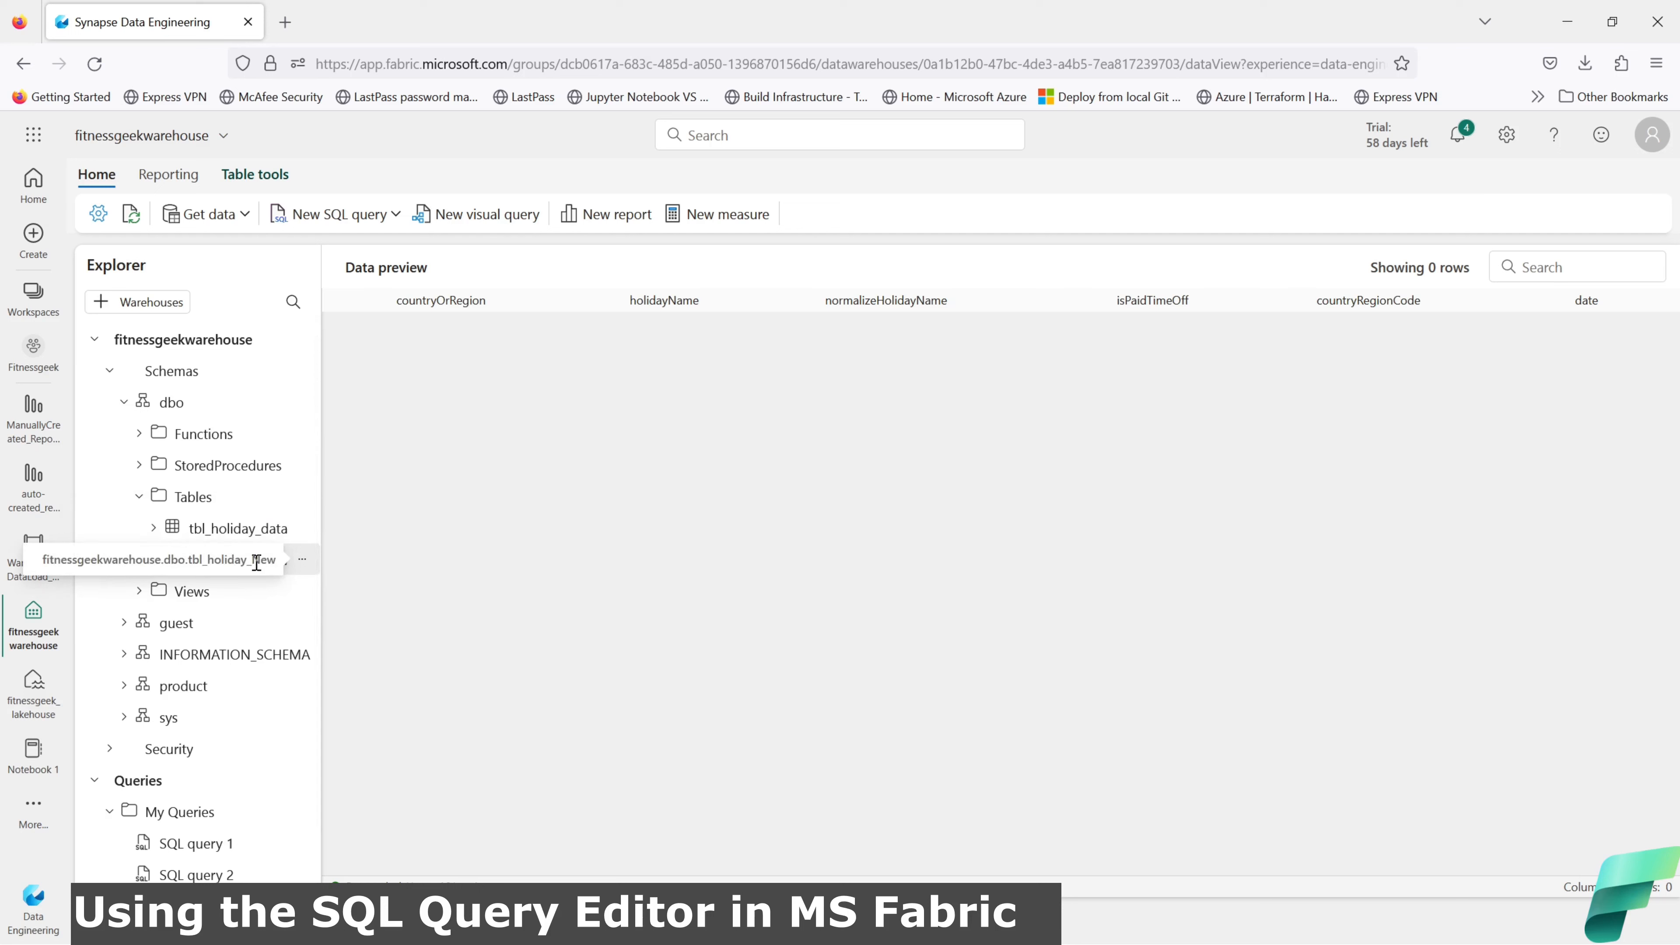
Step: Start a new SQL query with 'Select * into dbo.Holiday_data_01 from' on two lines
left_click(340, 226)
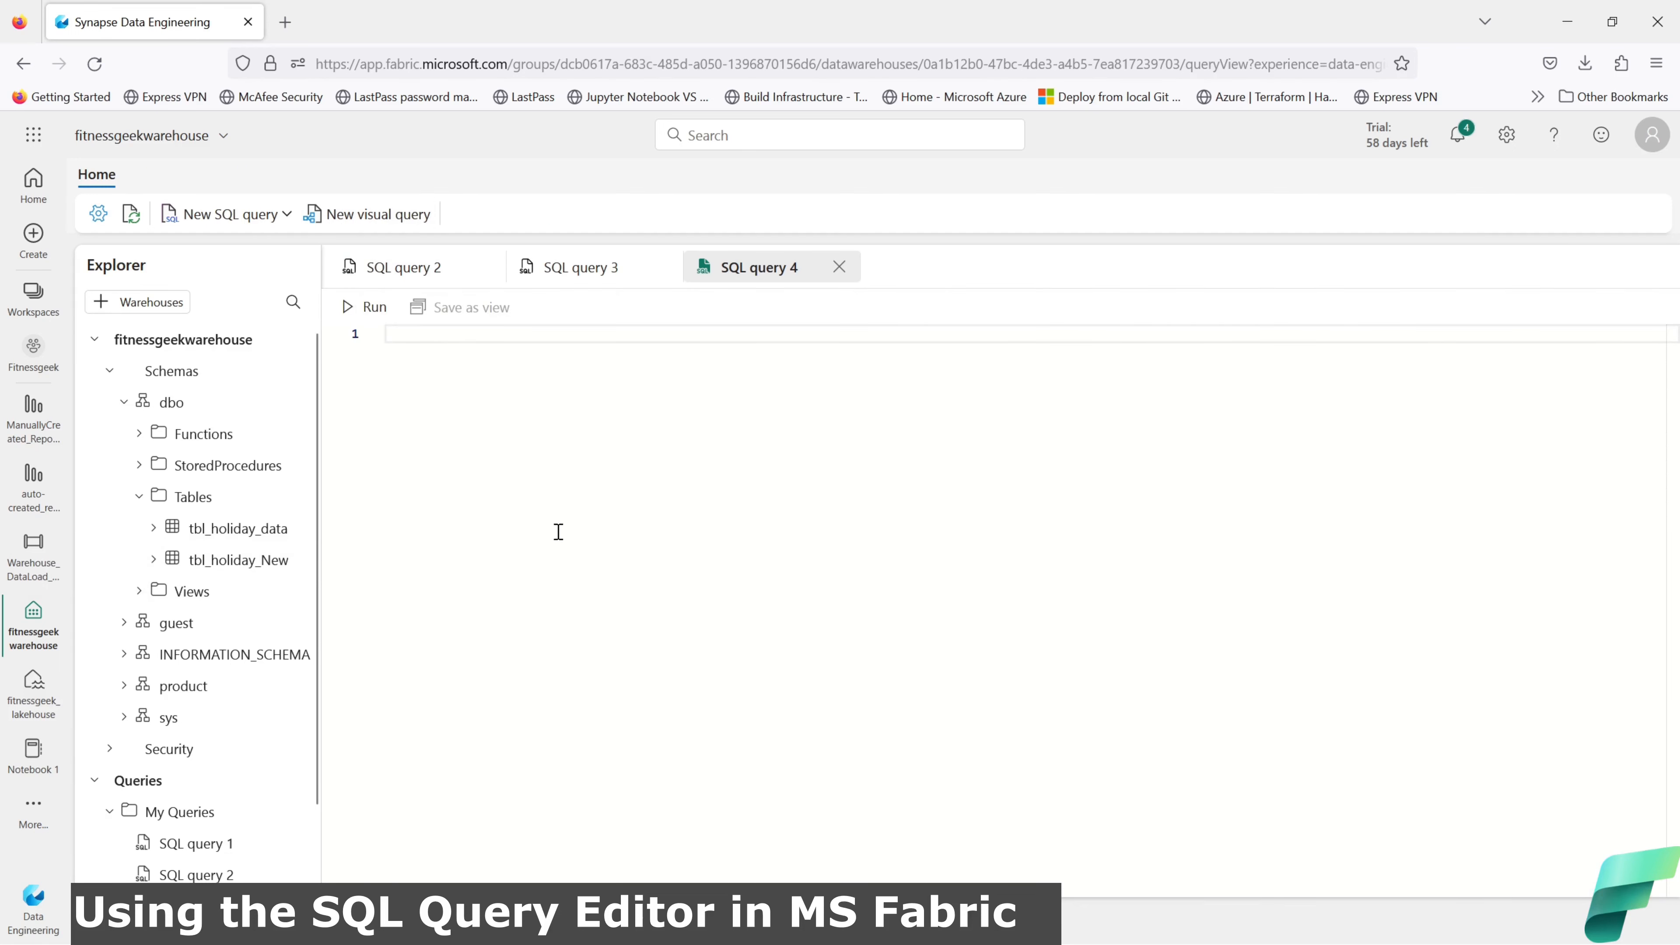
type("Select ")
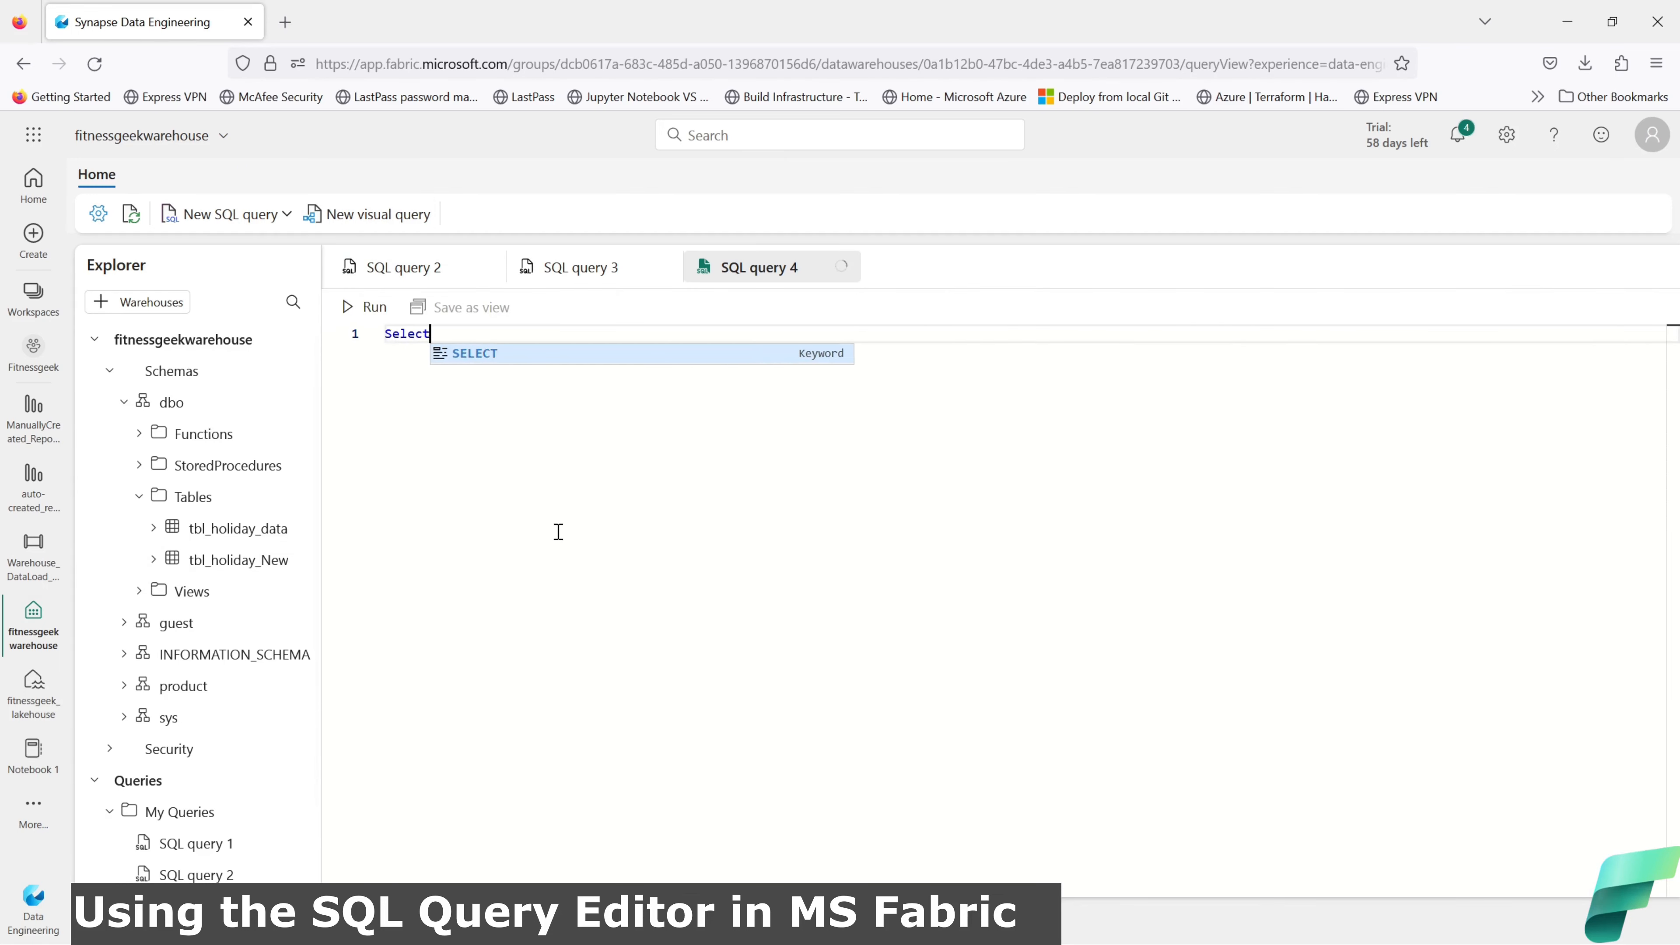
type("* into ")
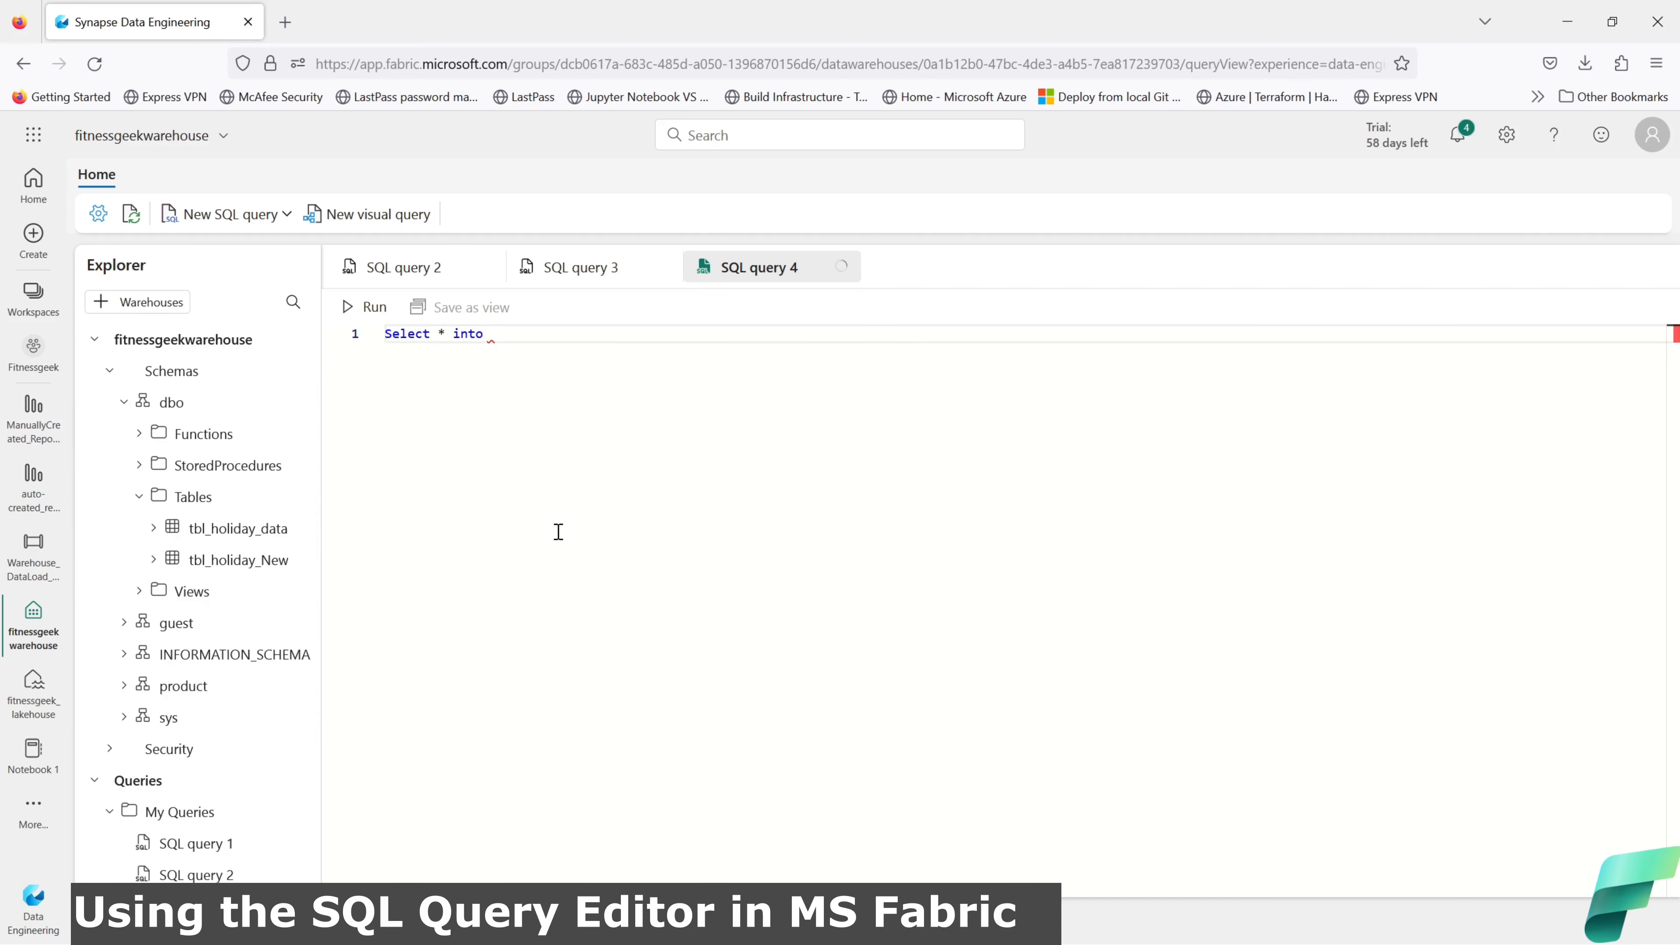
type("dbo.Holiday")
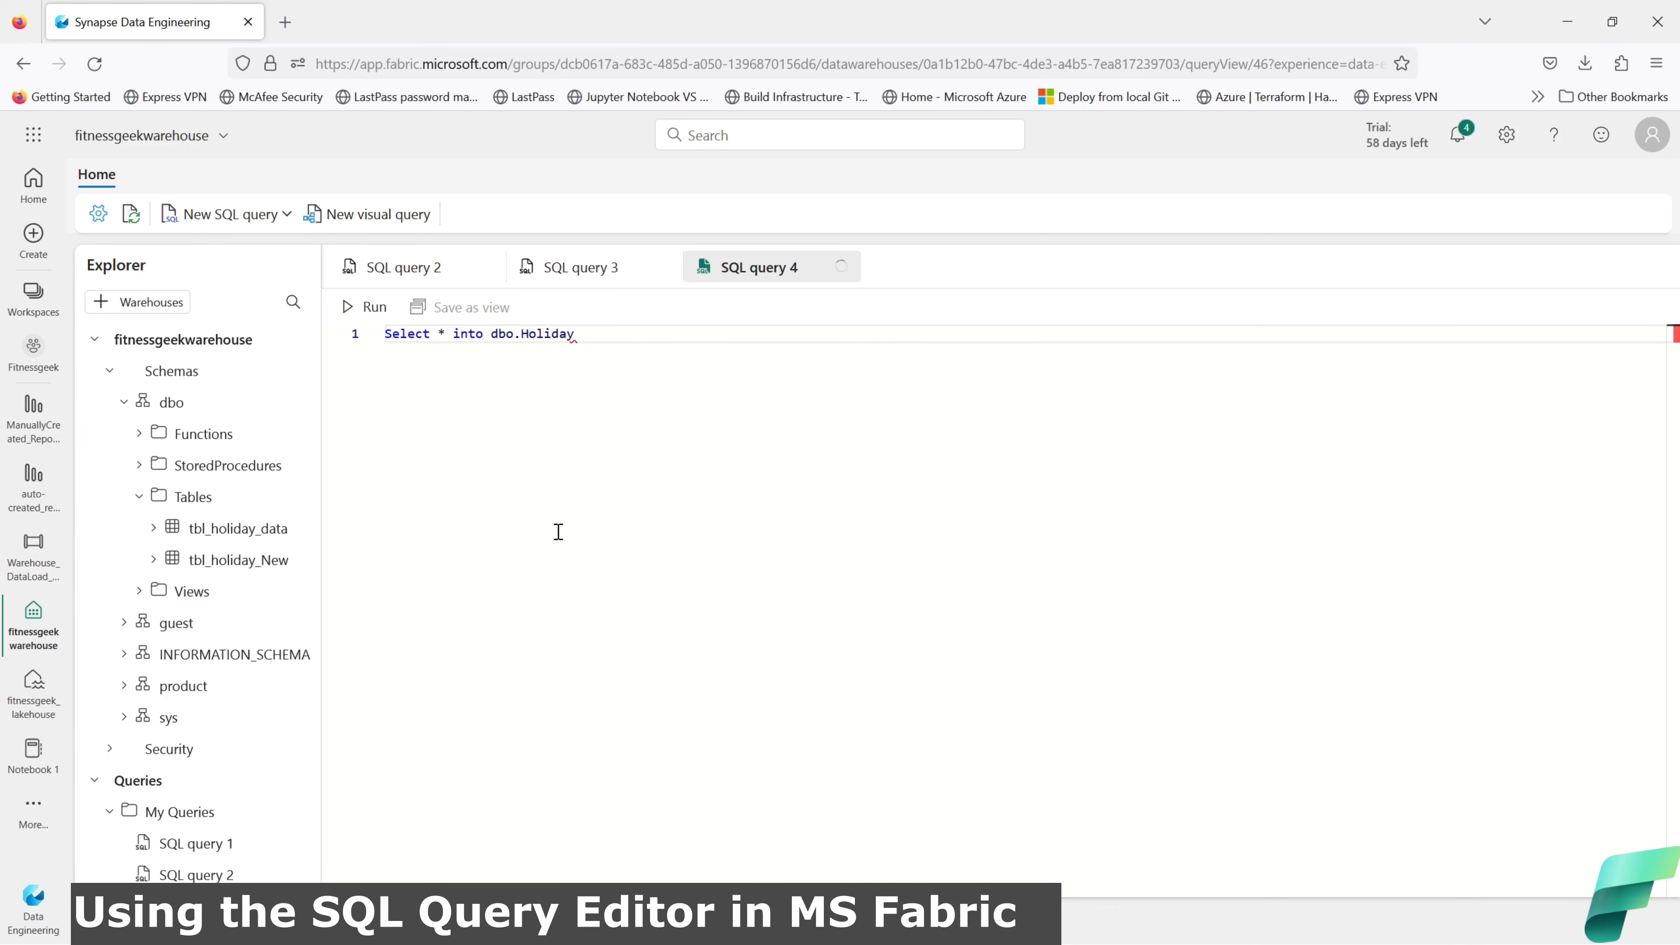
type("_data_01")
key("Return")
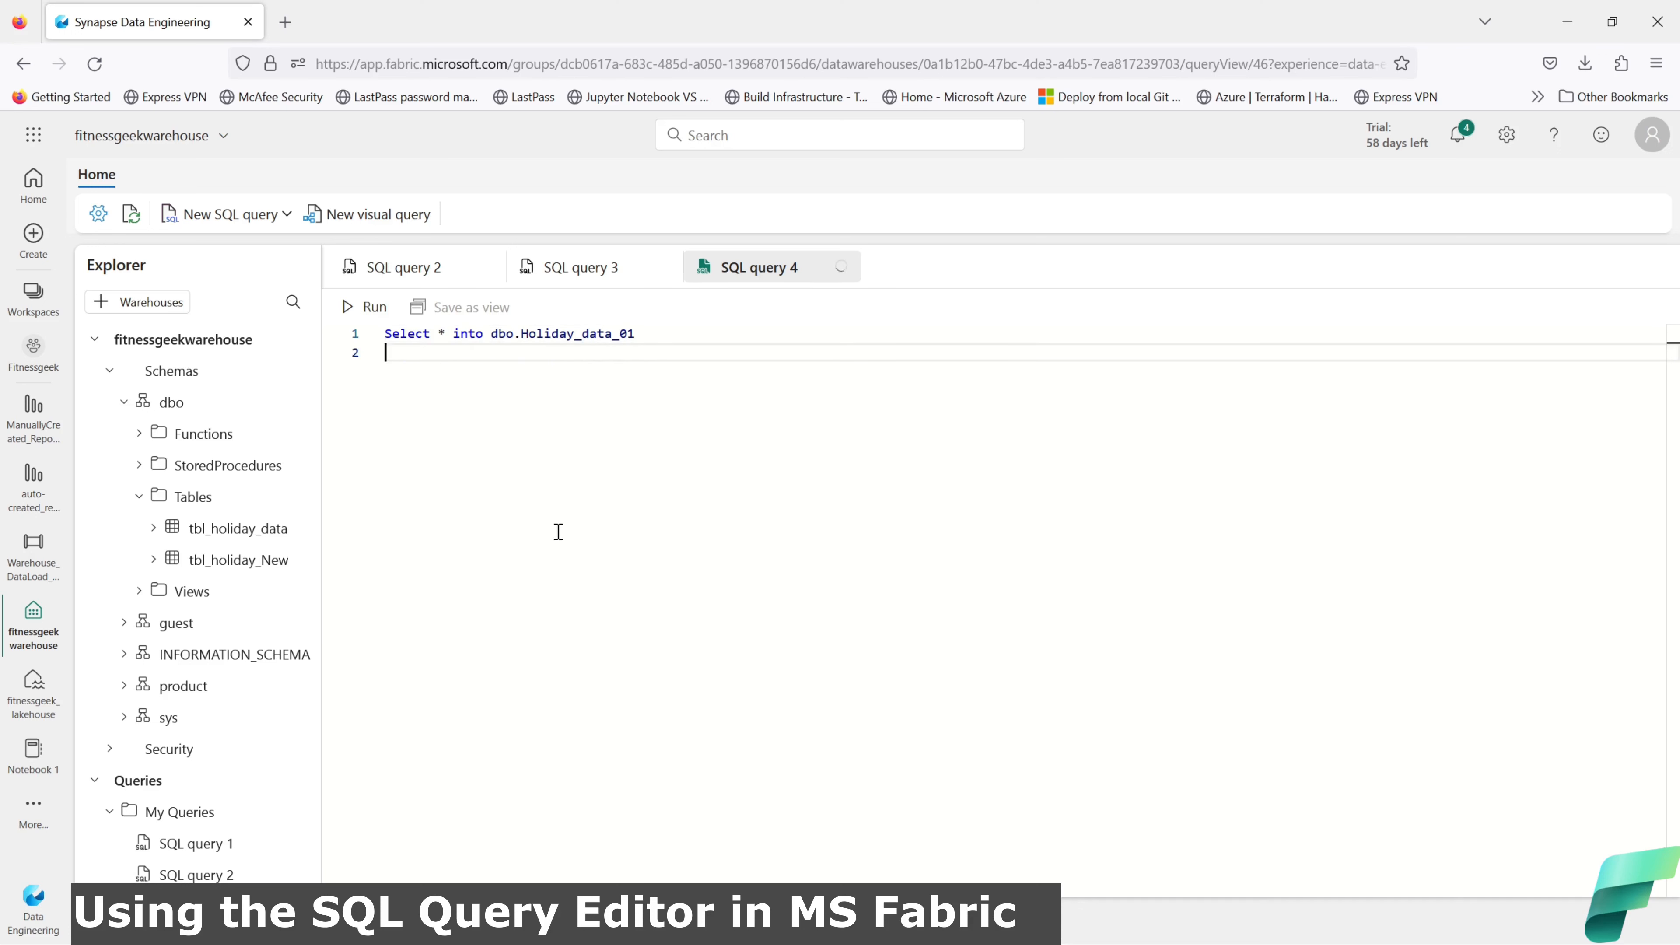
type("from")
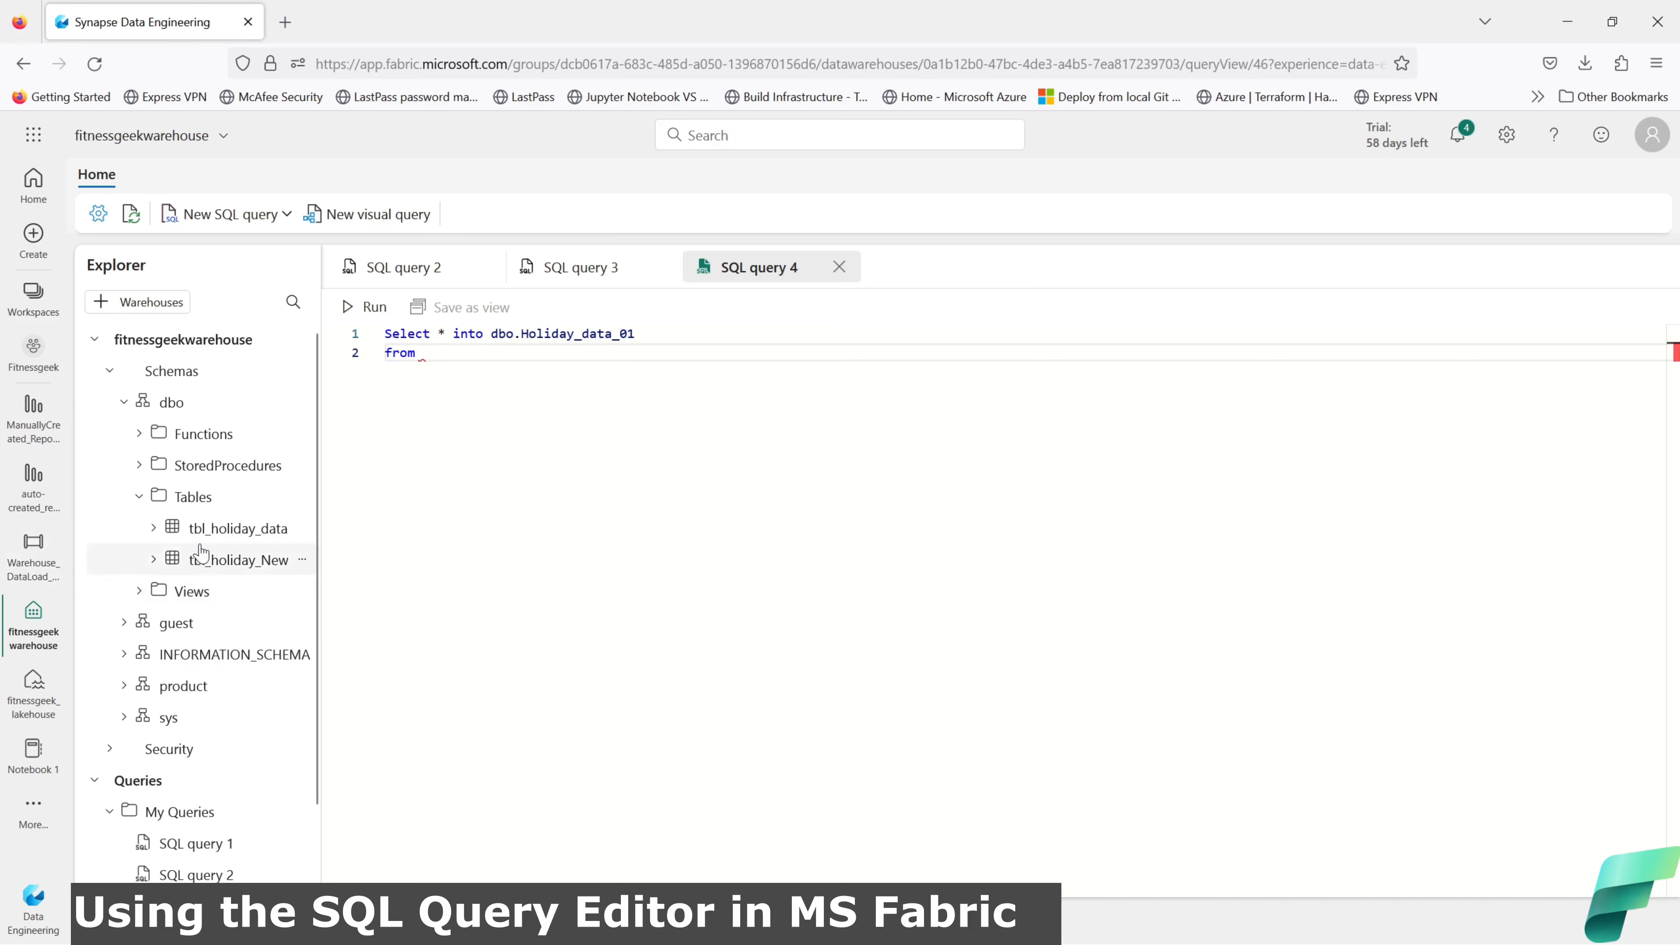
left_click_drag(225, 529, 502, 360)
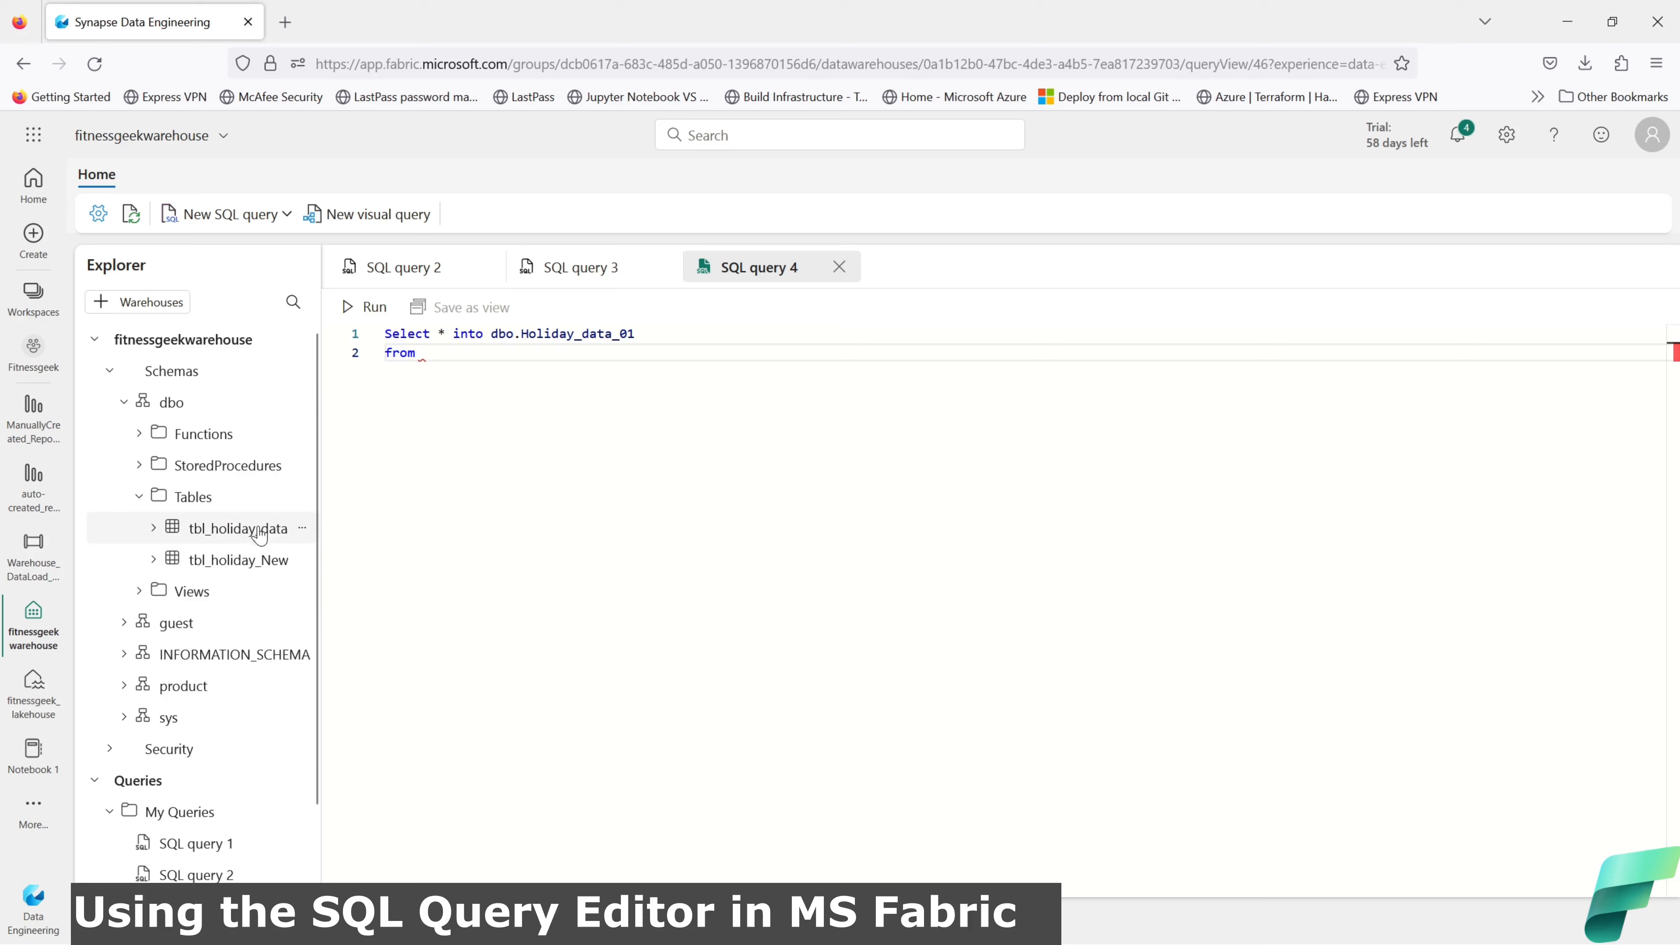
left_click_drag(263, 529, 602, 354)
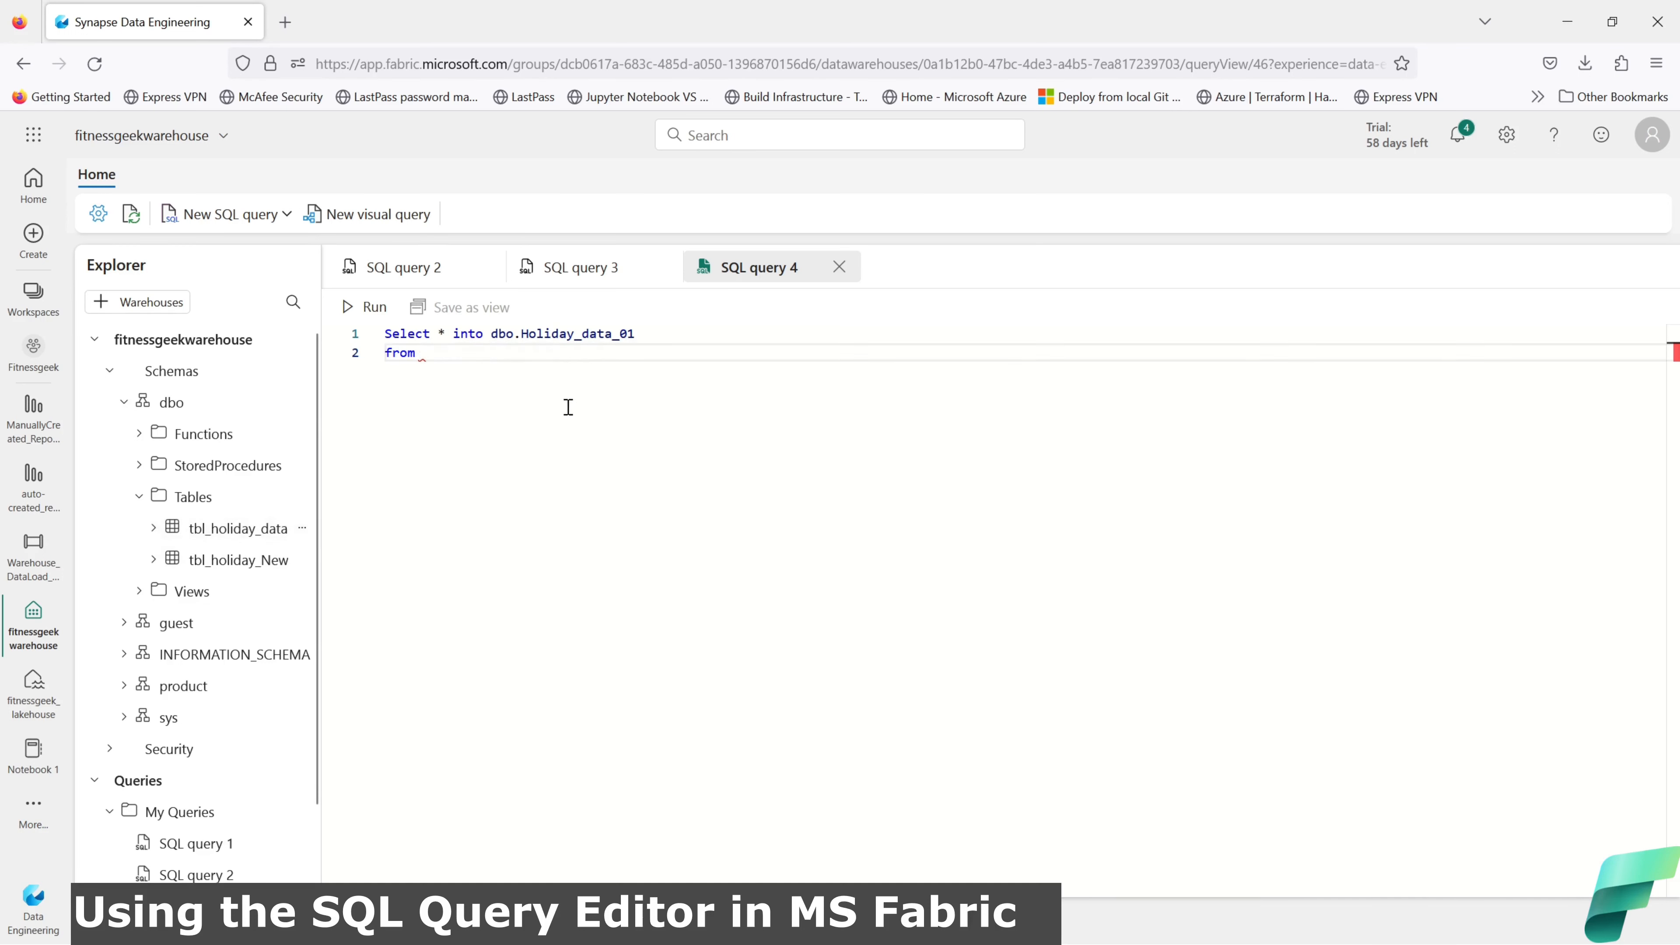
Step: Close the SQL query 2 tab and look over the SQL query 3 script
left_click(580, 270)
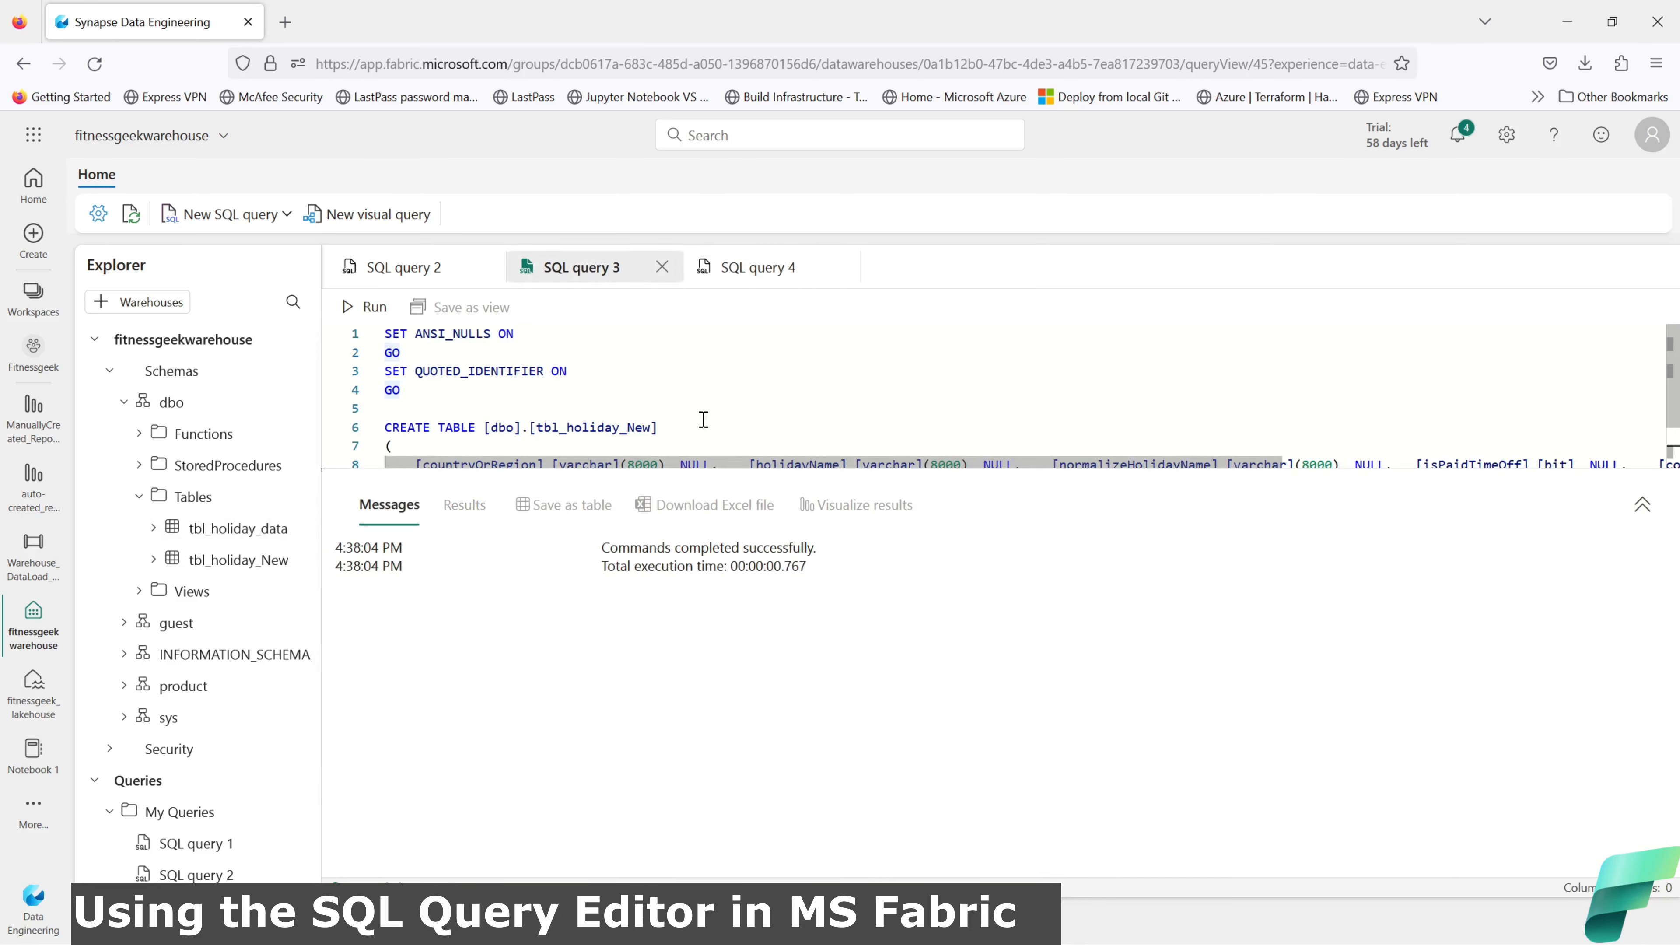
left_click(430, 272)
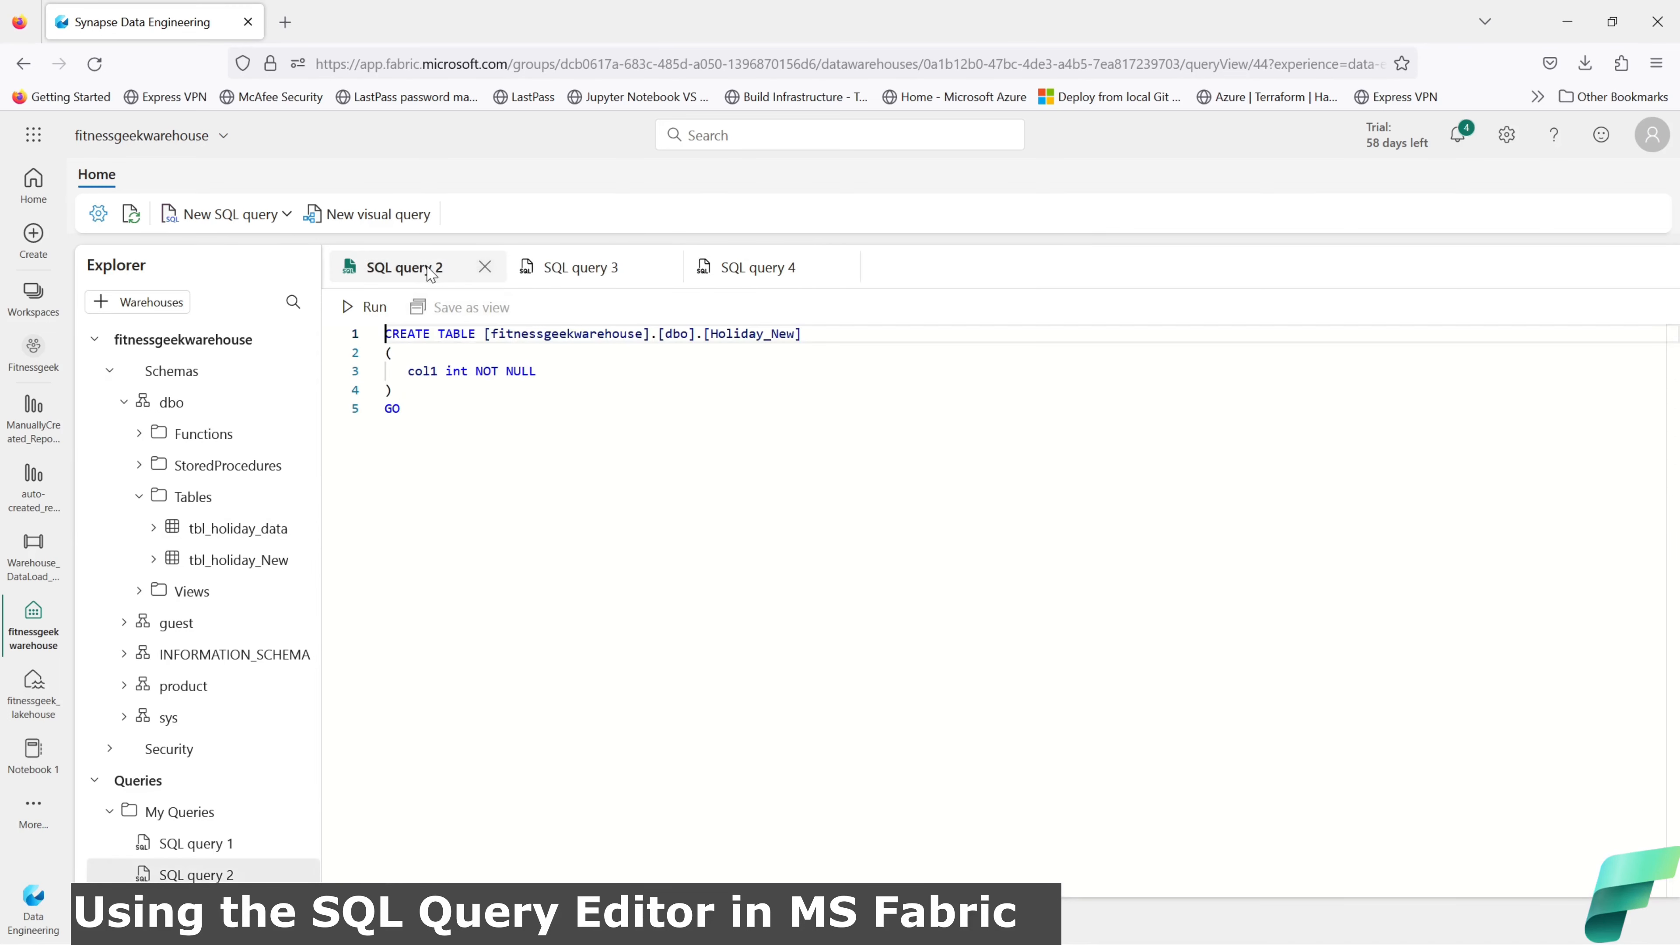
left_click(485, 267)
left_click(709, 394)
scroll(712, 398, "down", 2)
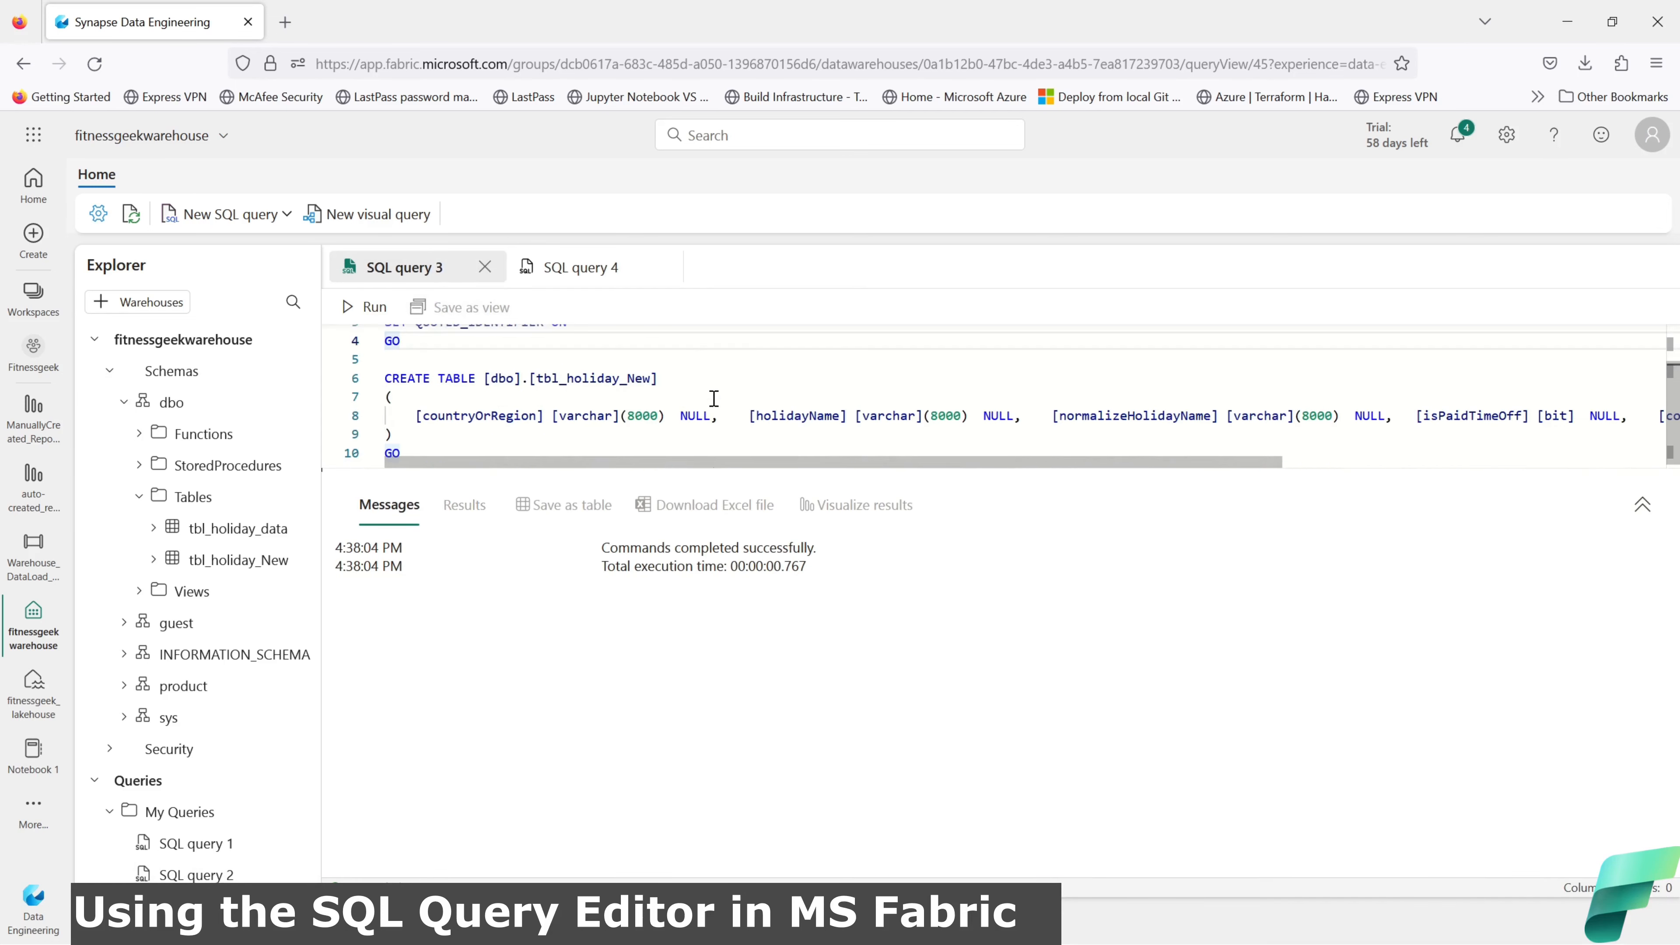
Step: Complete the Holiday_data_01 query with 'dbo.tbl_holiday_data' after from
left_click(580, 267)
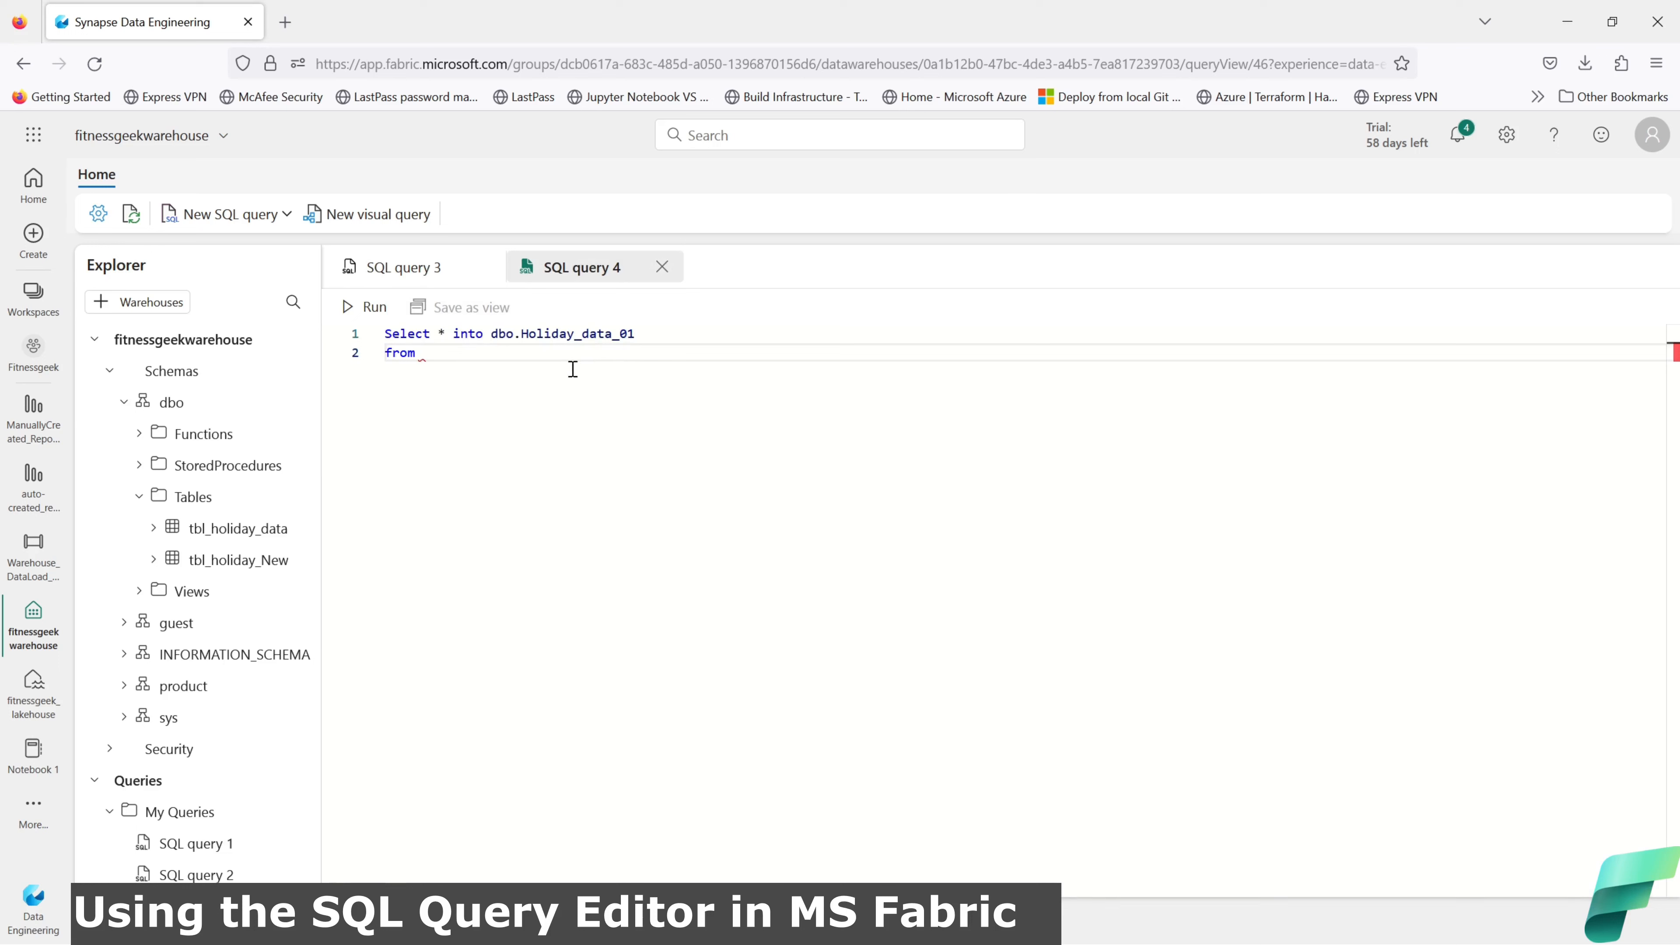
type("dbo.tbl_holiday_data")
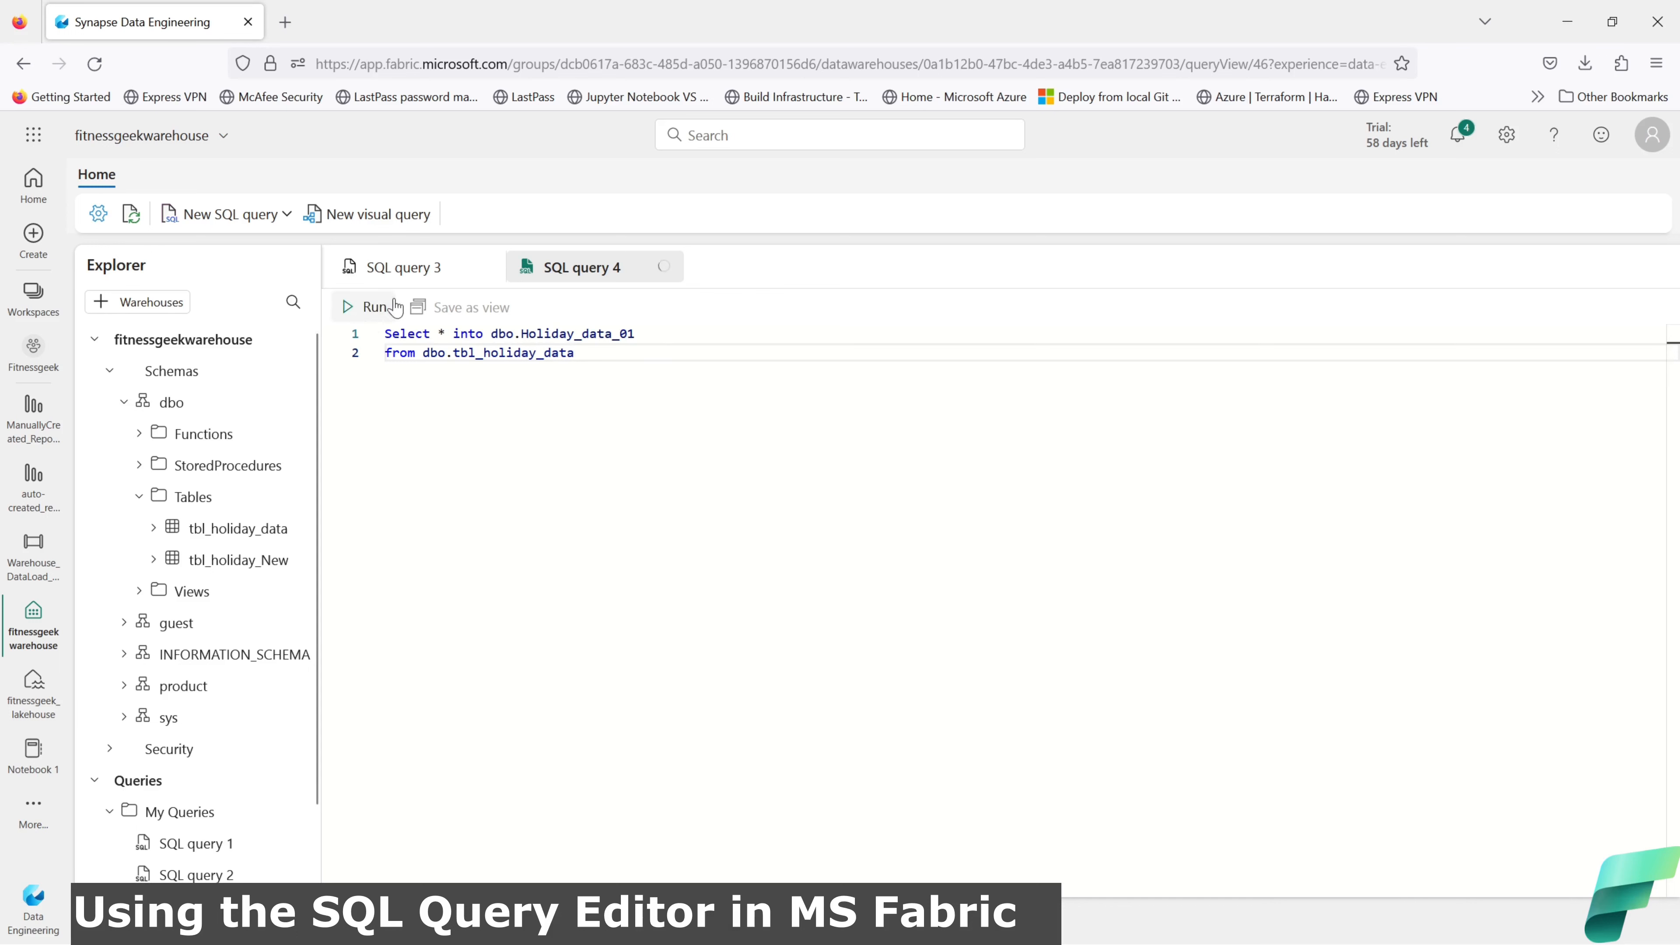
Step: Run the SELECT INTO, confirm 69557 records affected, then enlarge SQL query 3's script area
left_click(371, 311)
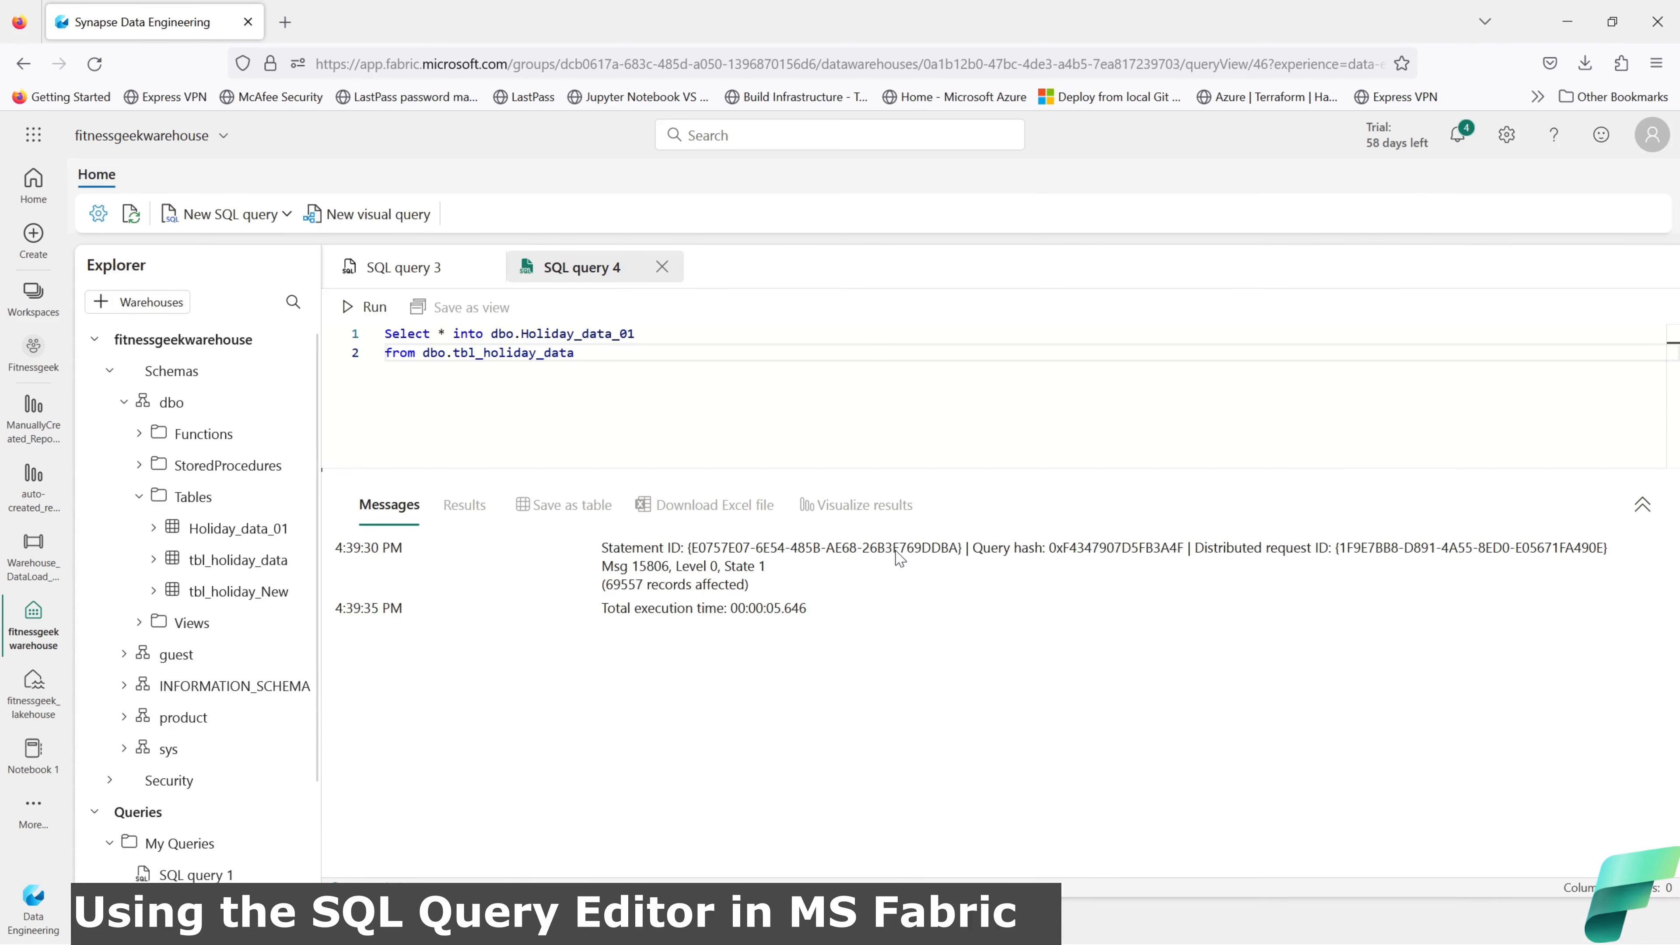
left_click_drag(811, 611, 643, 610)
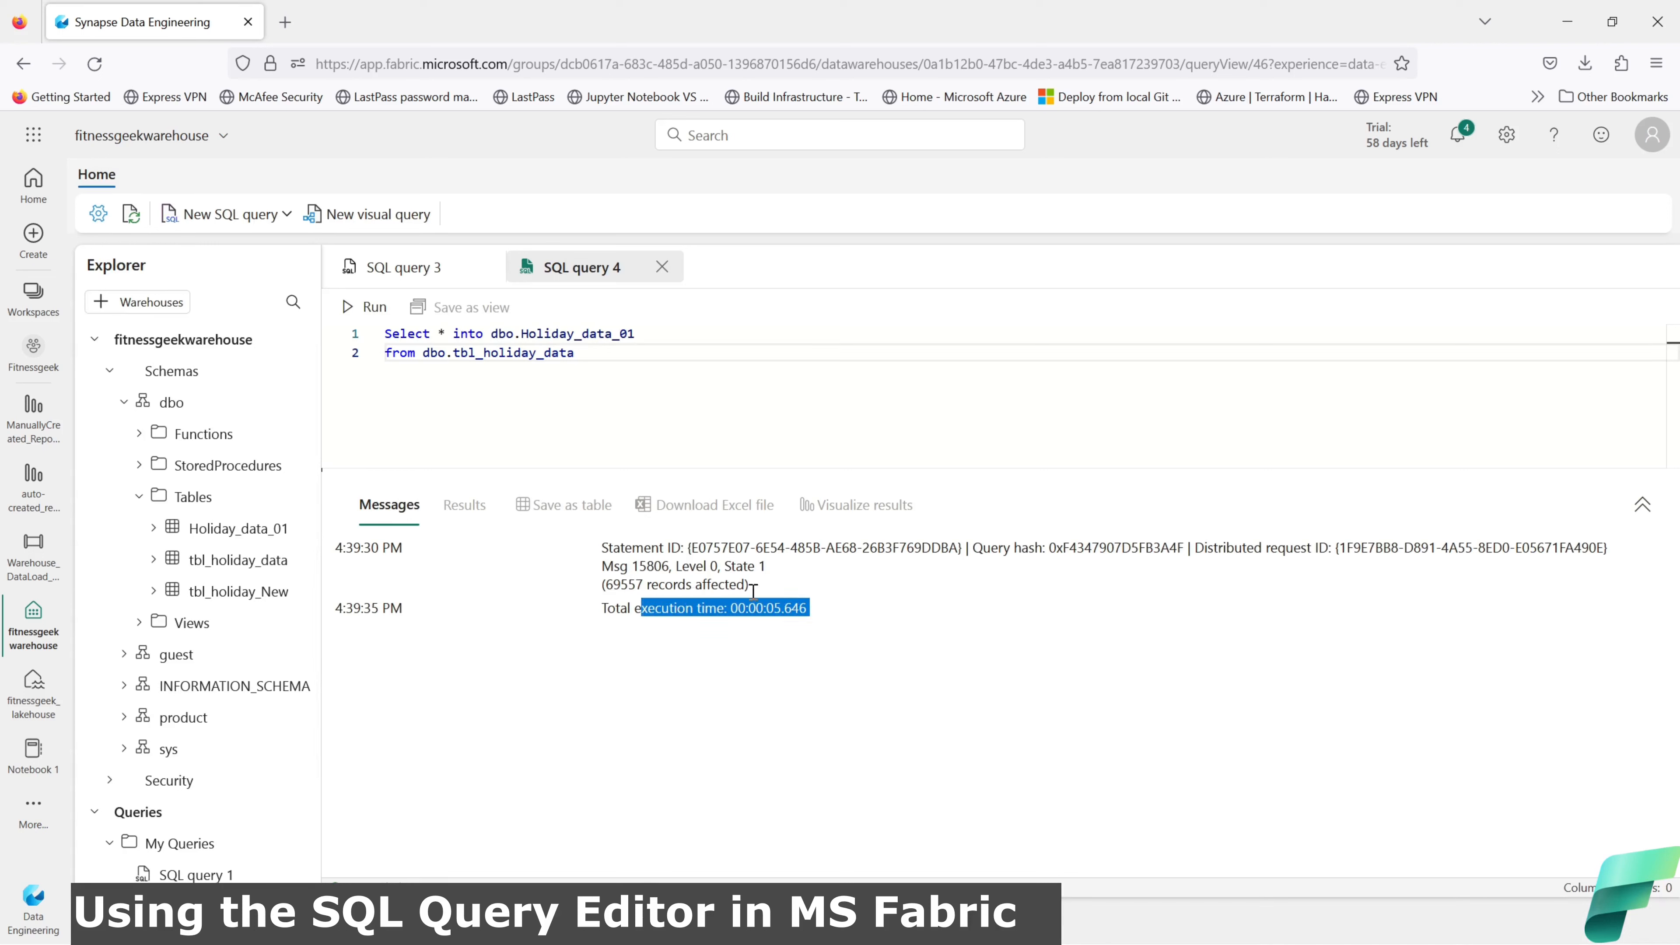
left_click_drag(771, 591, 602, 588)
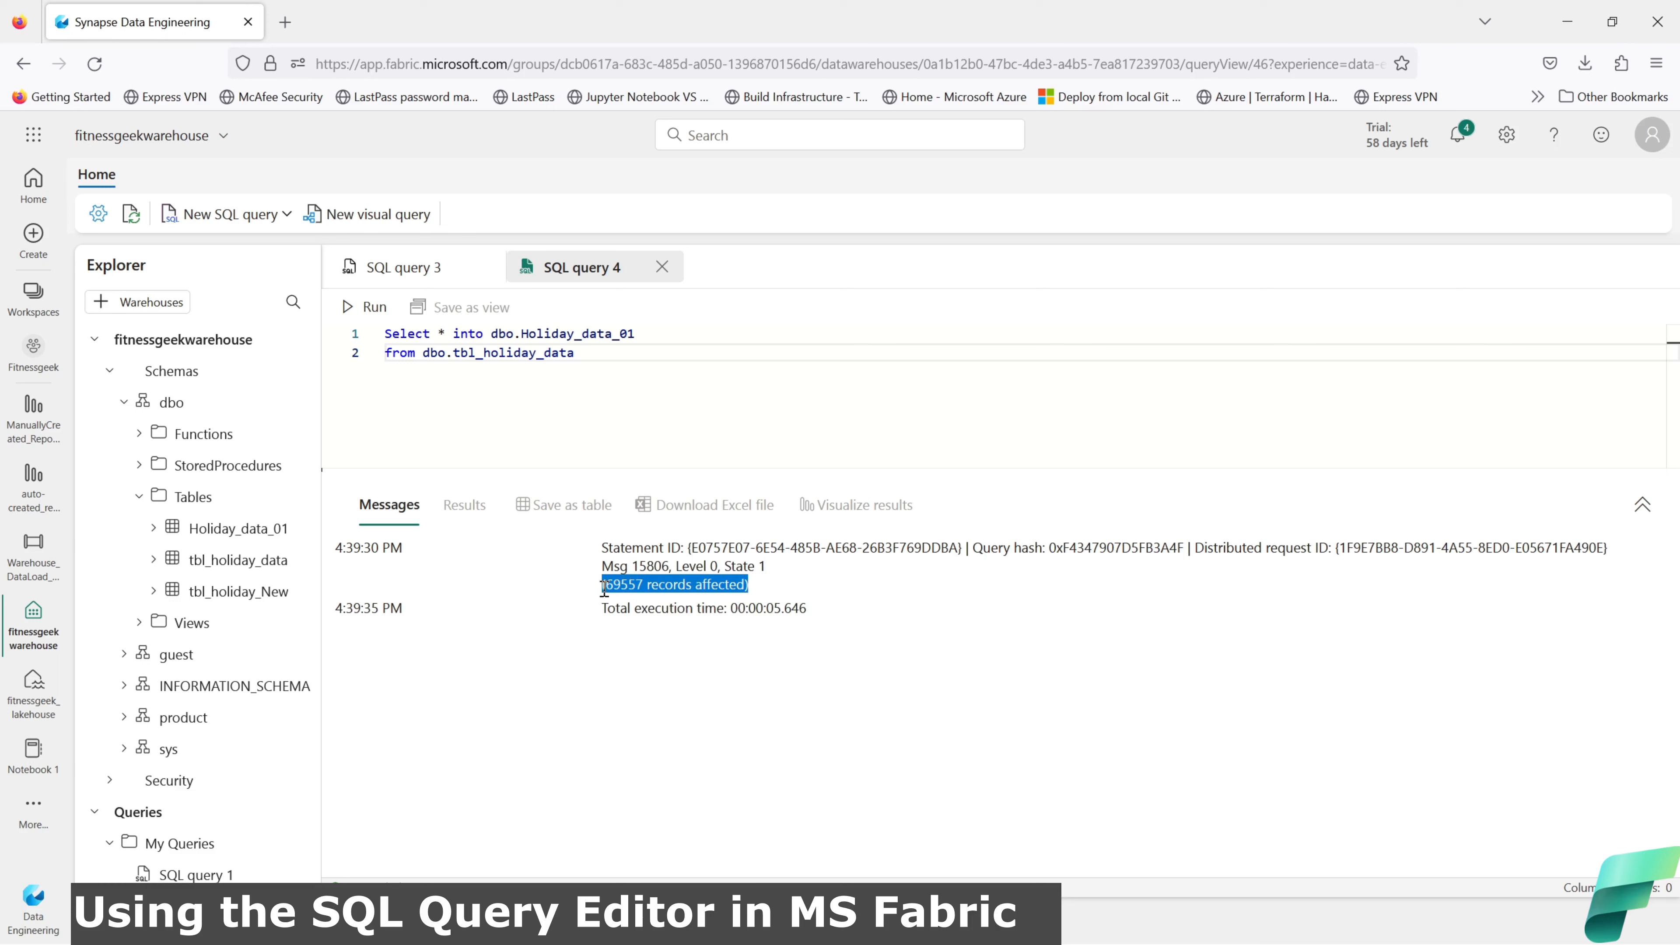
left_click(591, 271)
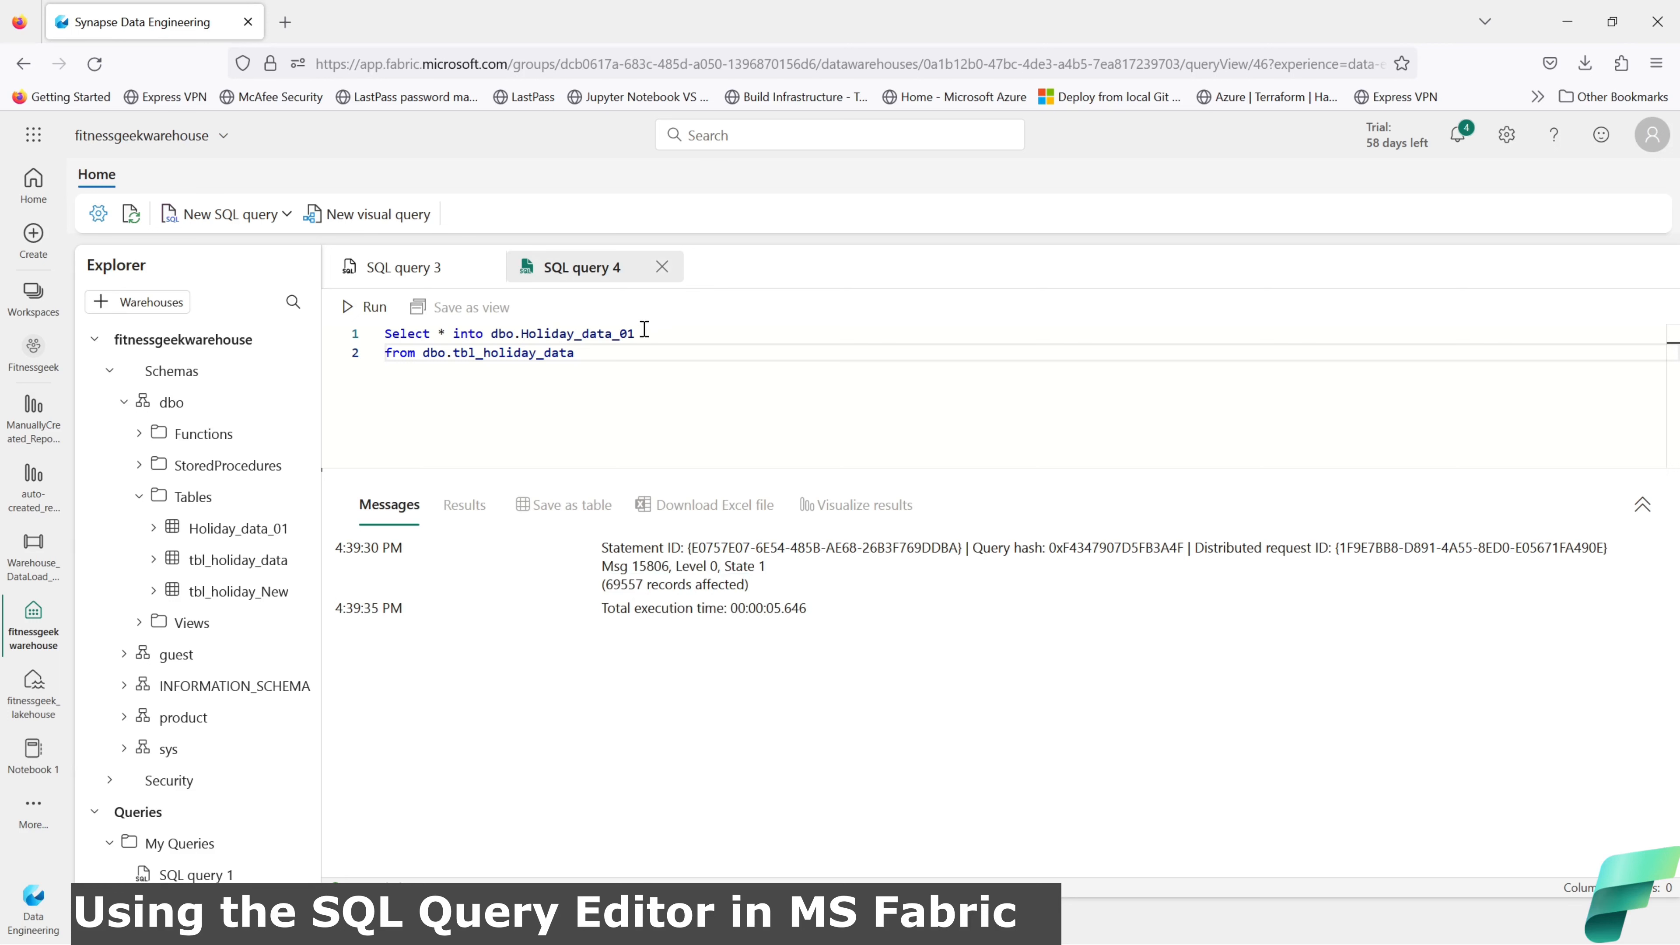
left_click(437, 269)
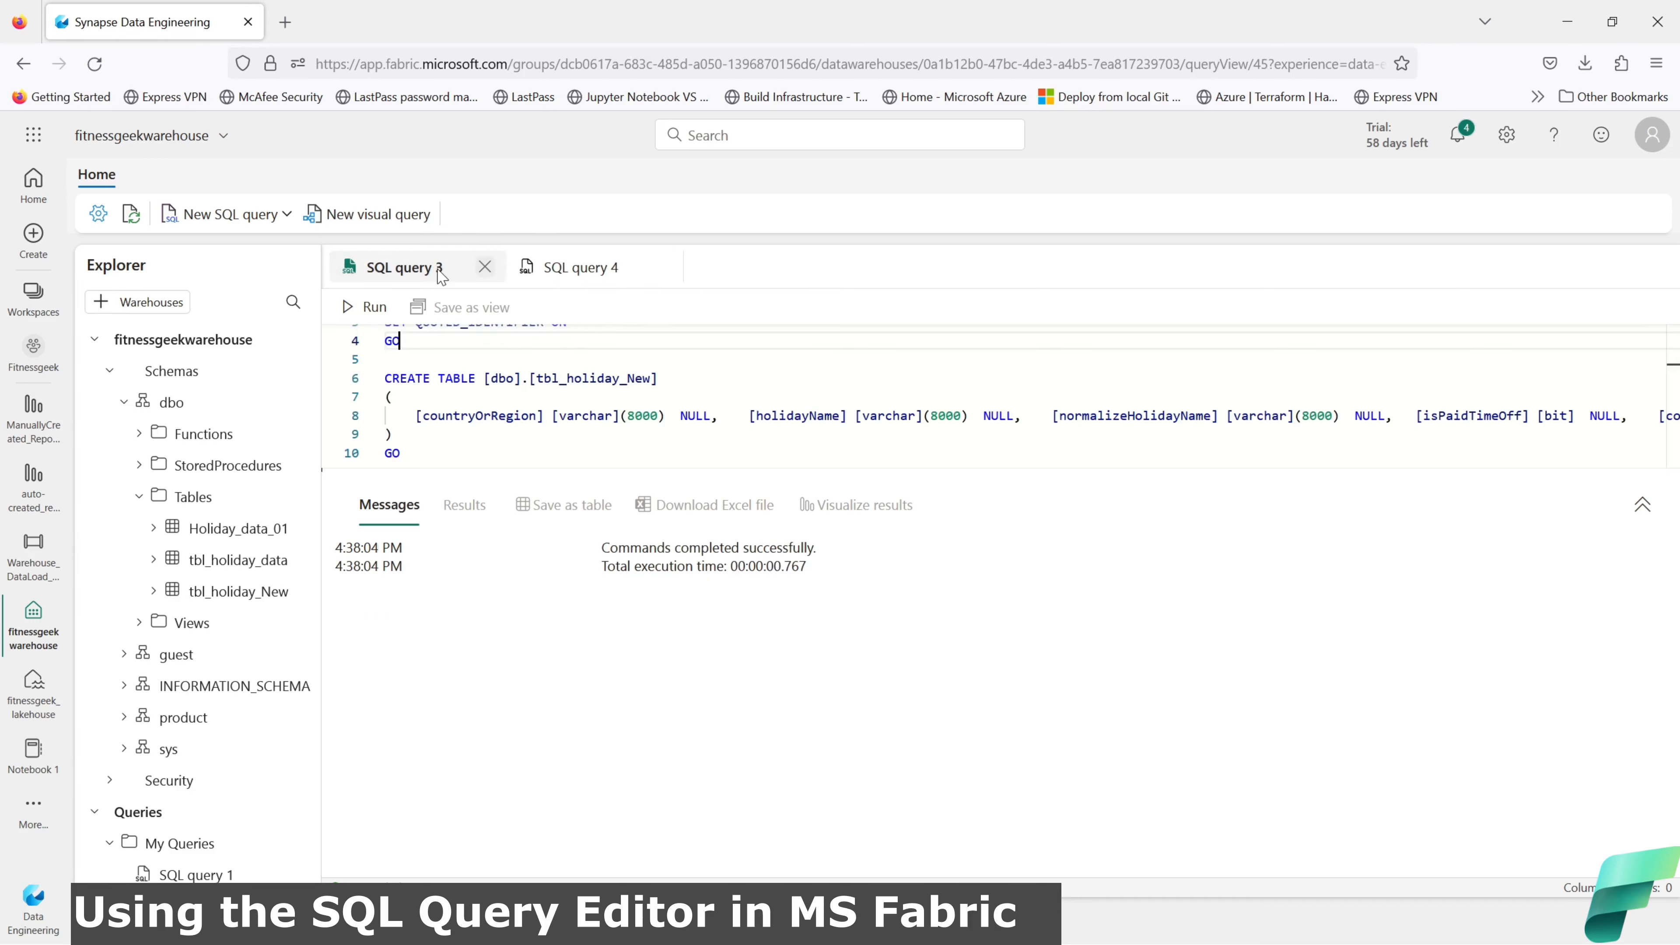
left_click_drag(703, 469, 710, 610)
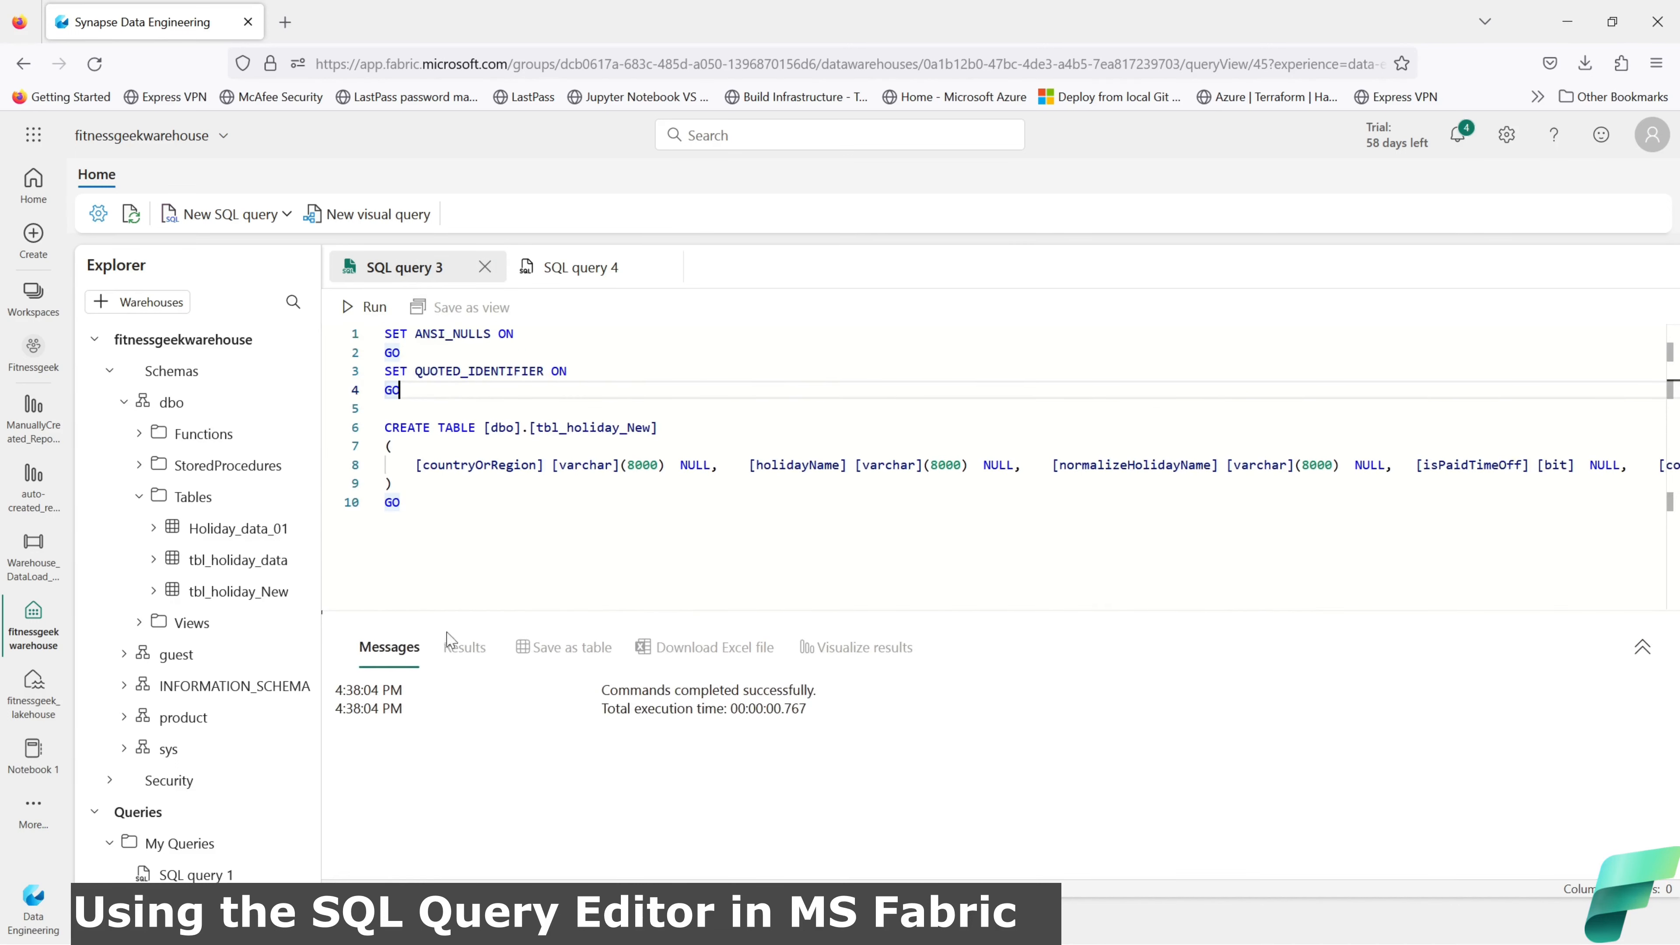
Step: Select the top 100 rows of Holiday_data_01, then head to the Fitnessgeek workspace
left_click(302, 529)
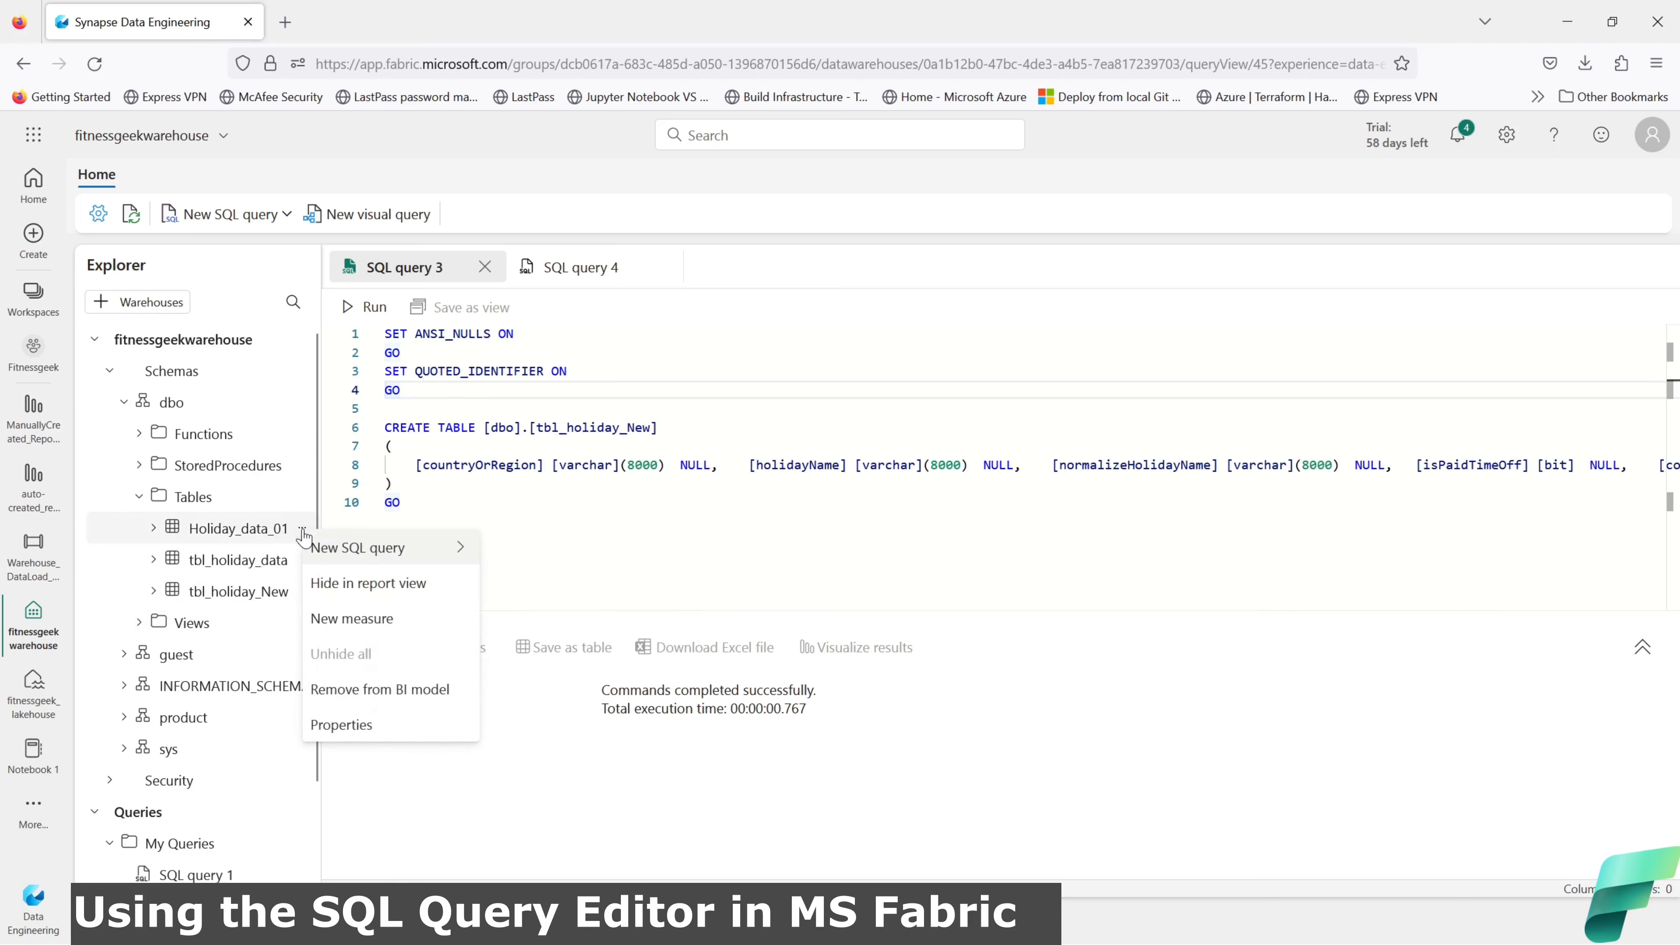
mouse_move(387, 549)
left_click(533, 553)
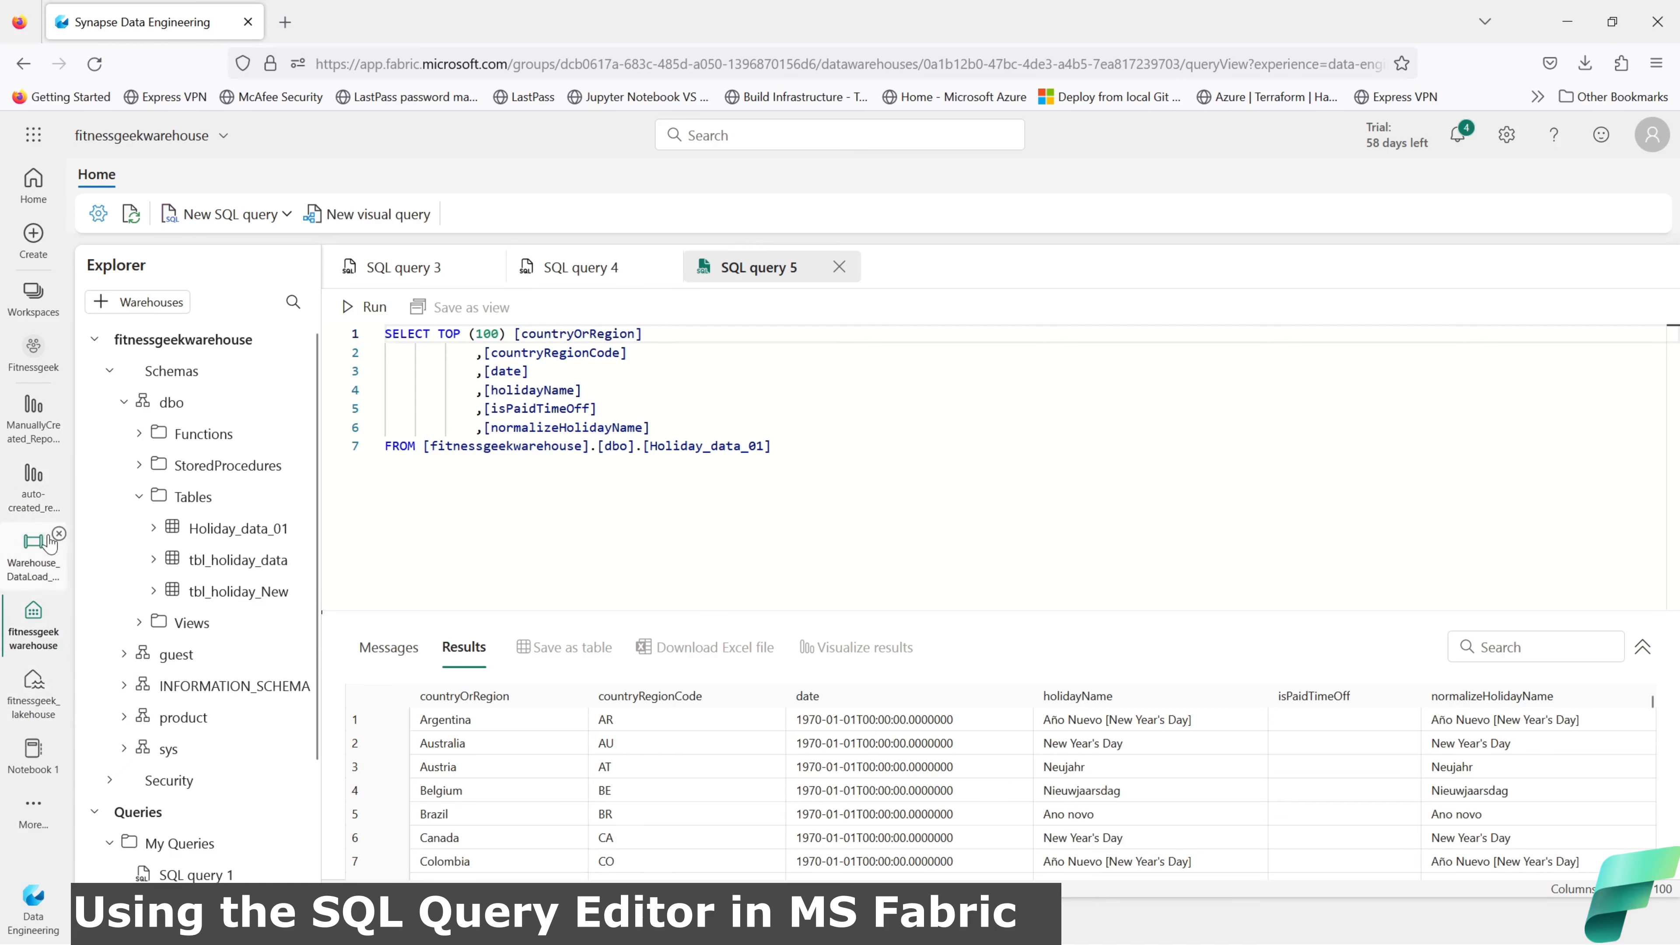
left_click(33, 349)
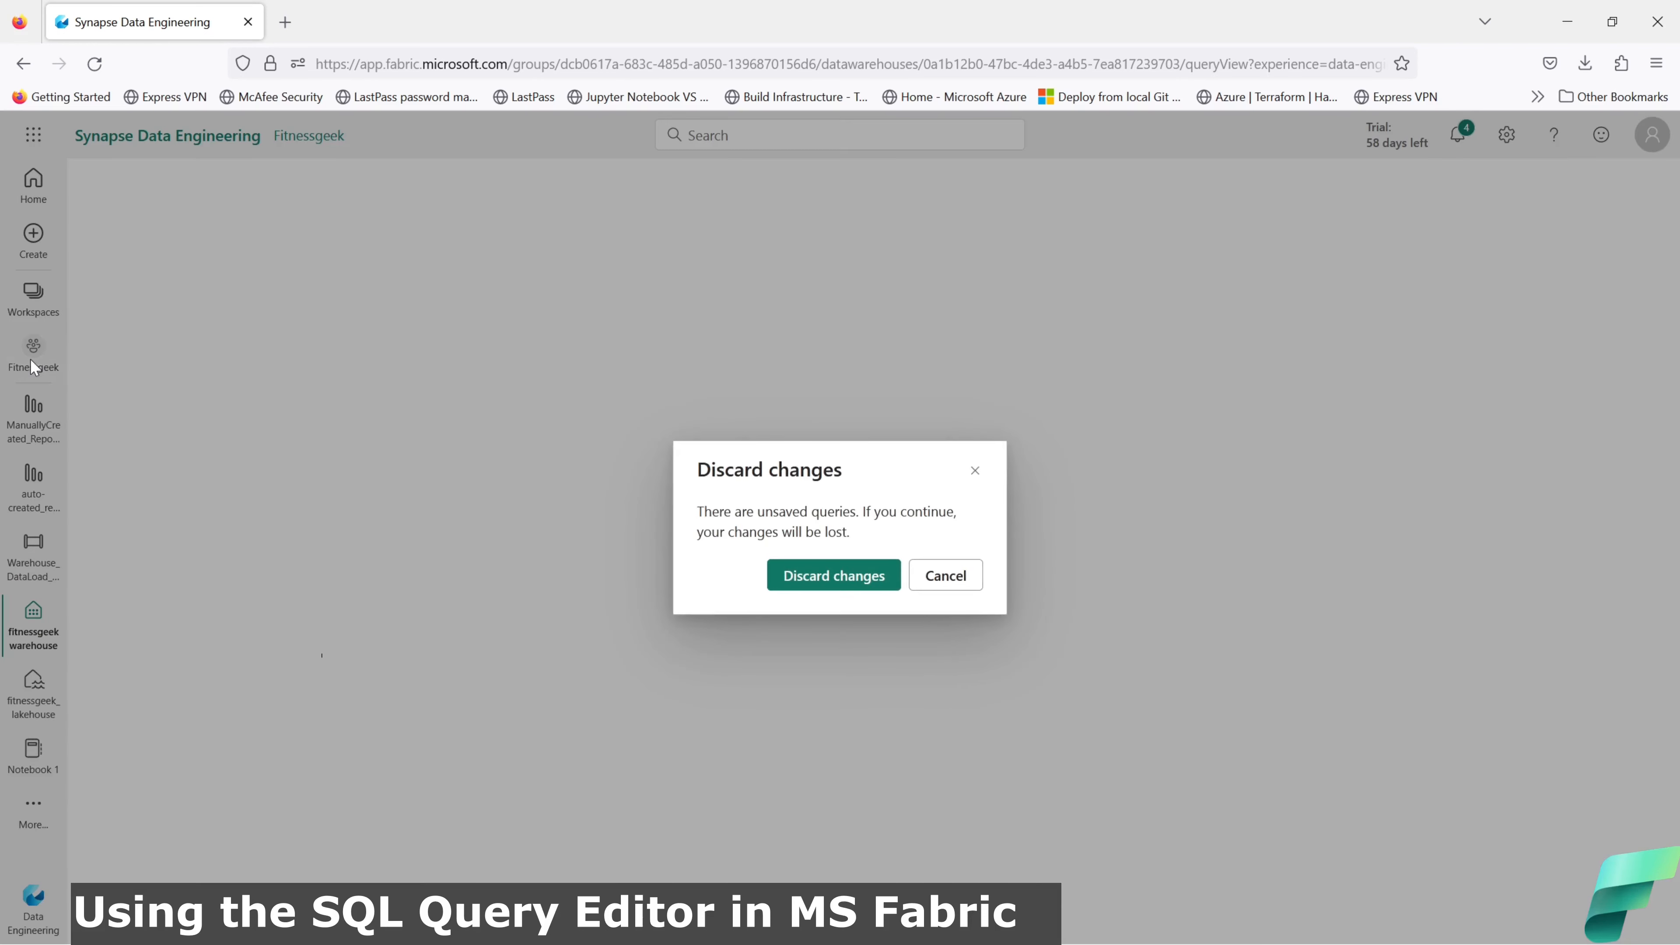
Step: Discard the unsaved queries, browse the Fitnessgeek item list, and go to the Microsoft Fabric home page
left_click(828, 578)
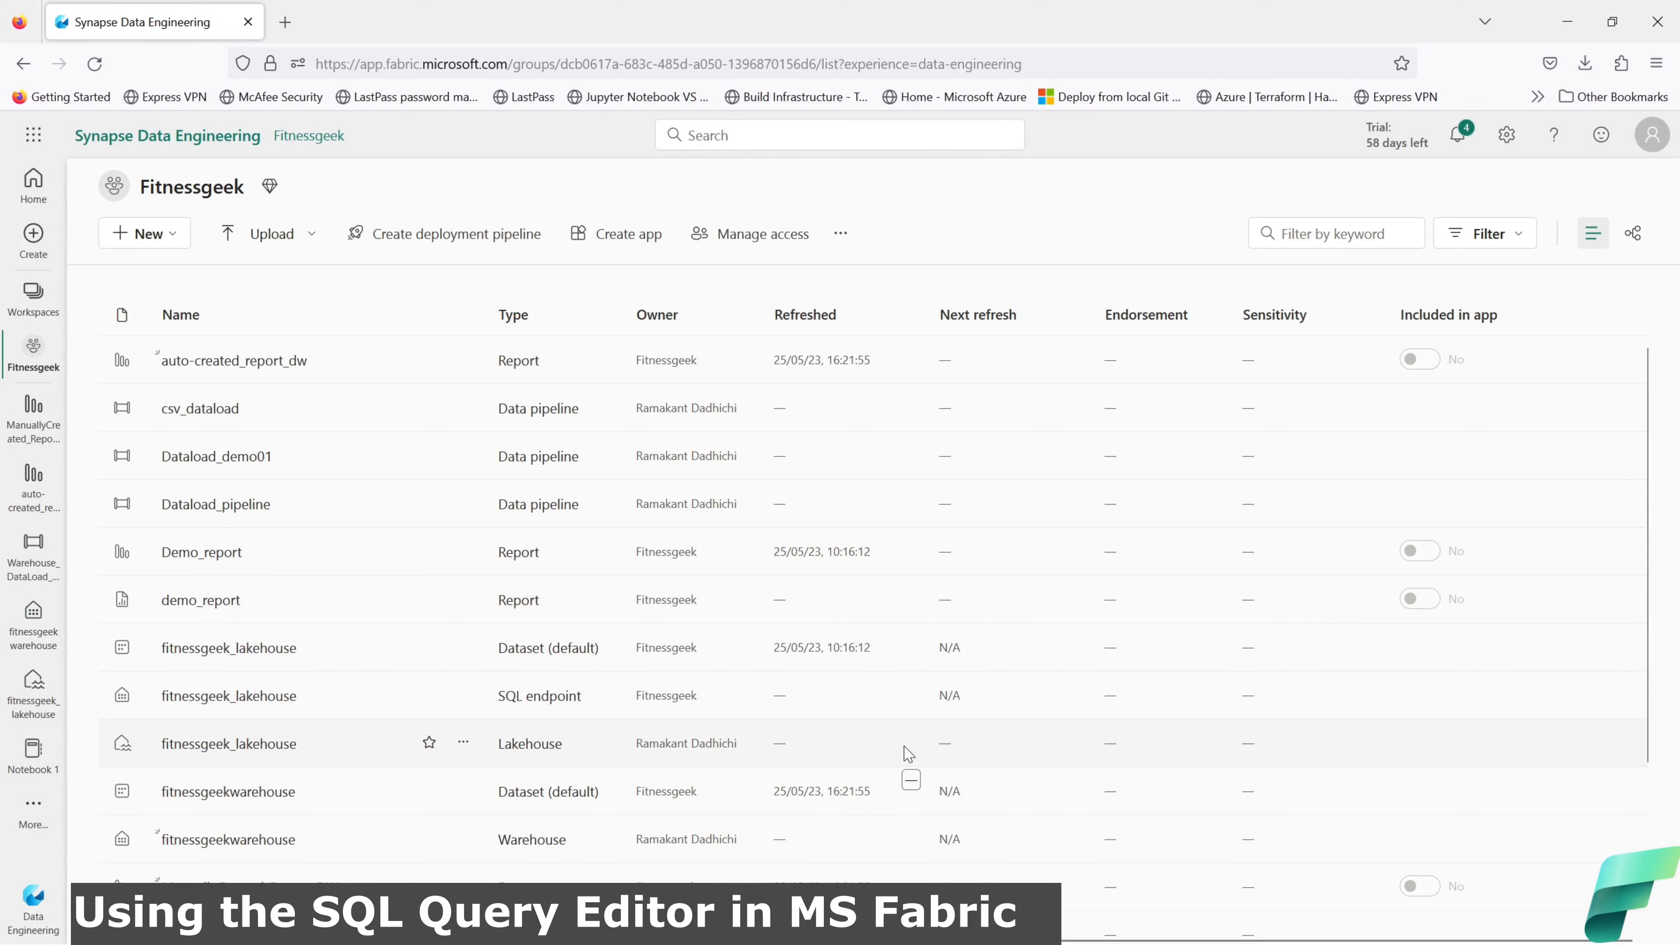
scroll(909, 754, "down", 2)
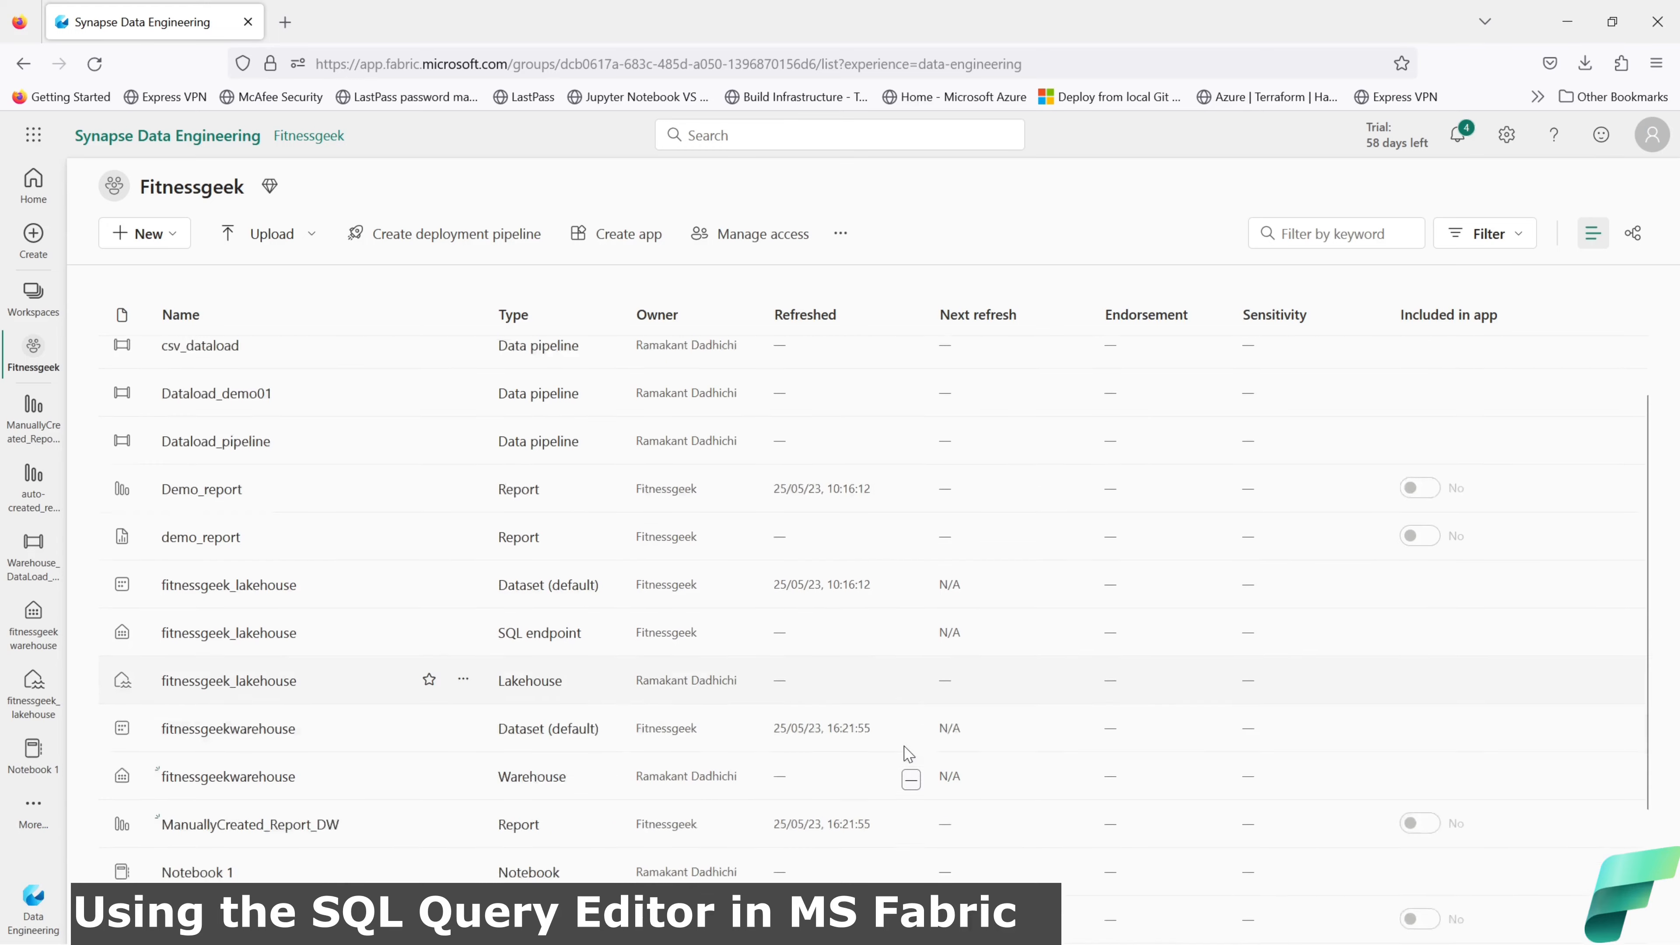
scroll(908, 755, "up", 2)
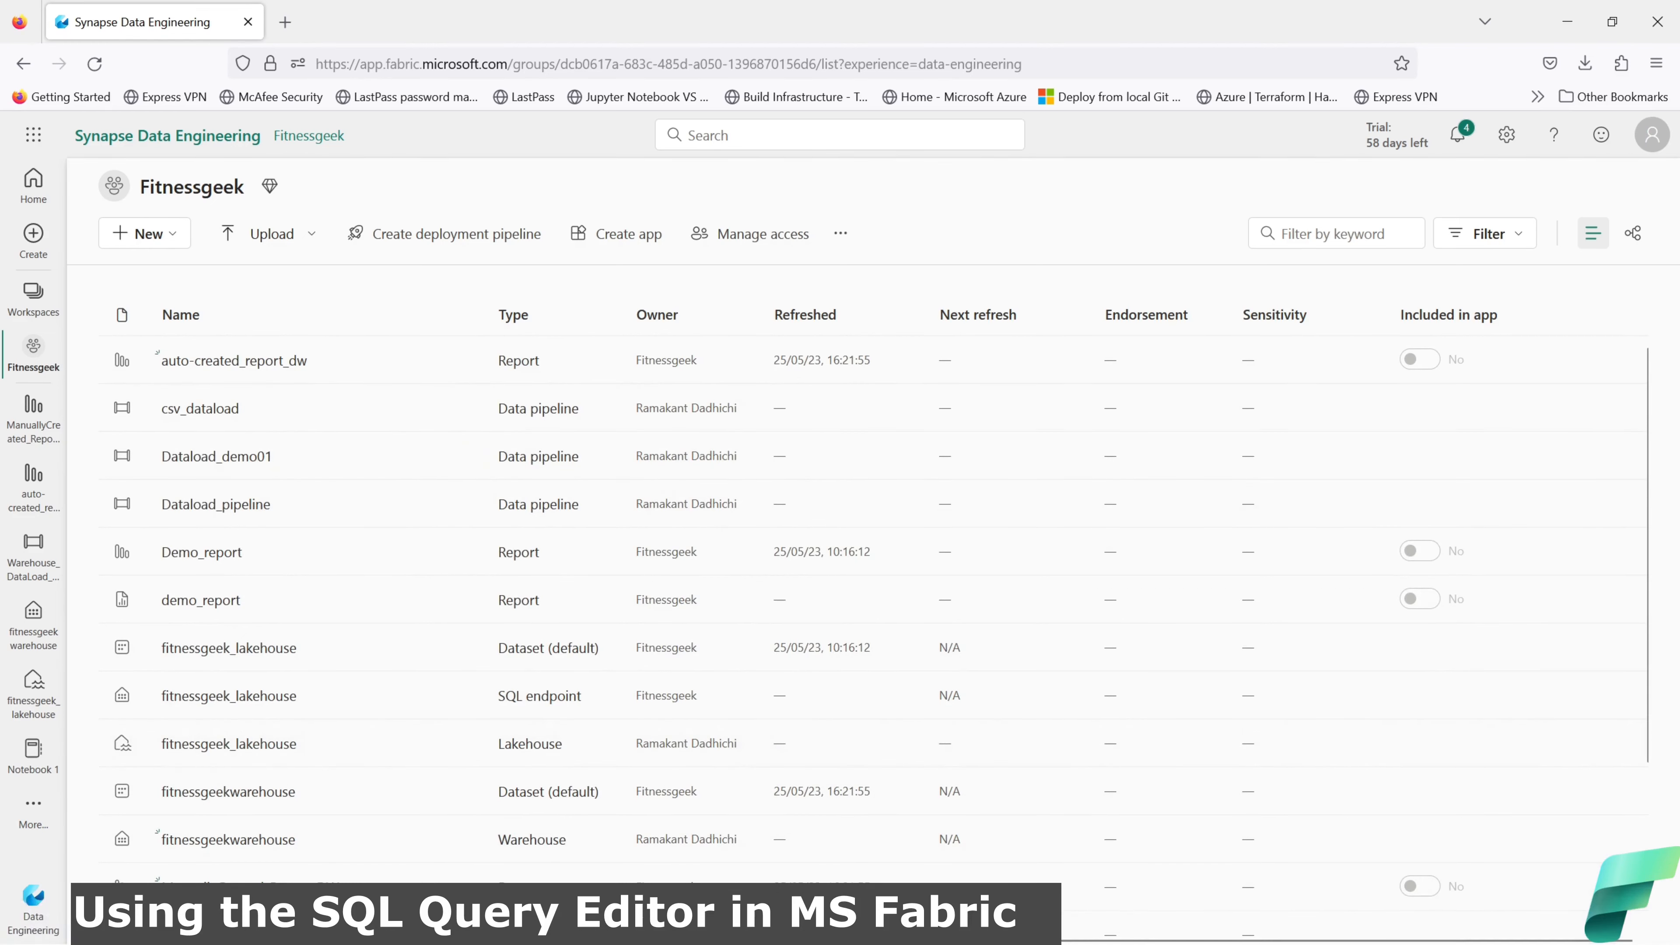
left_click(33, 900)
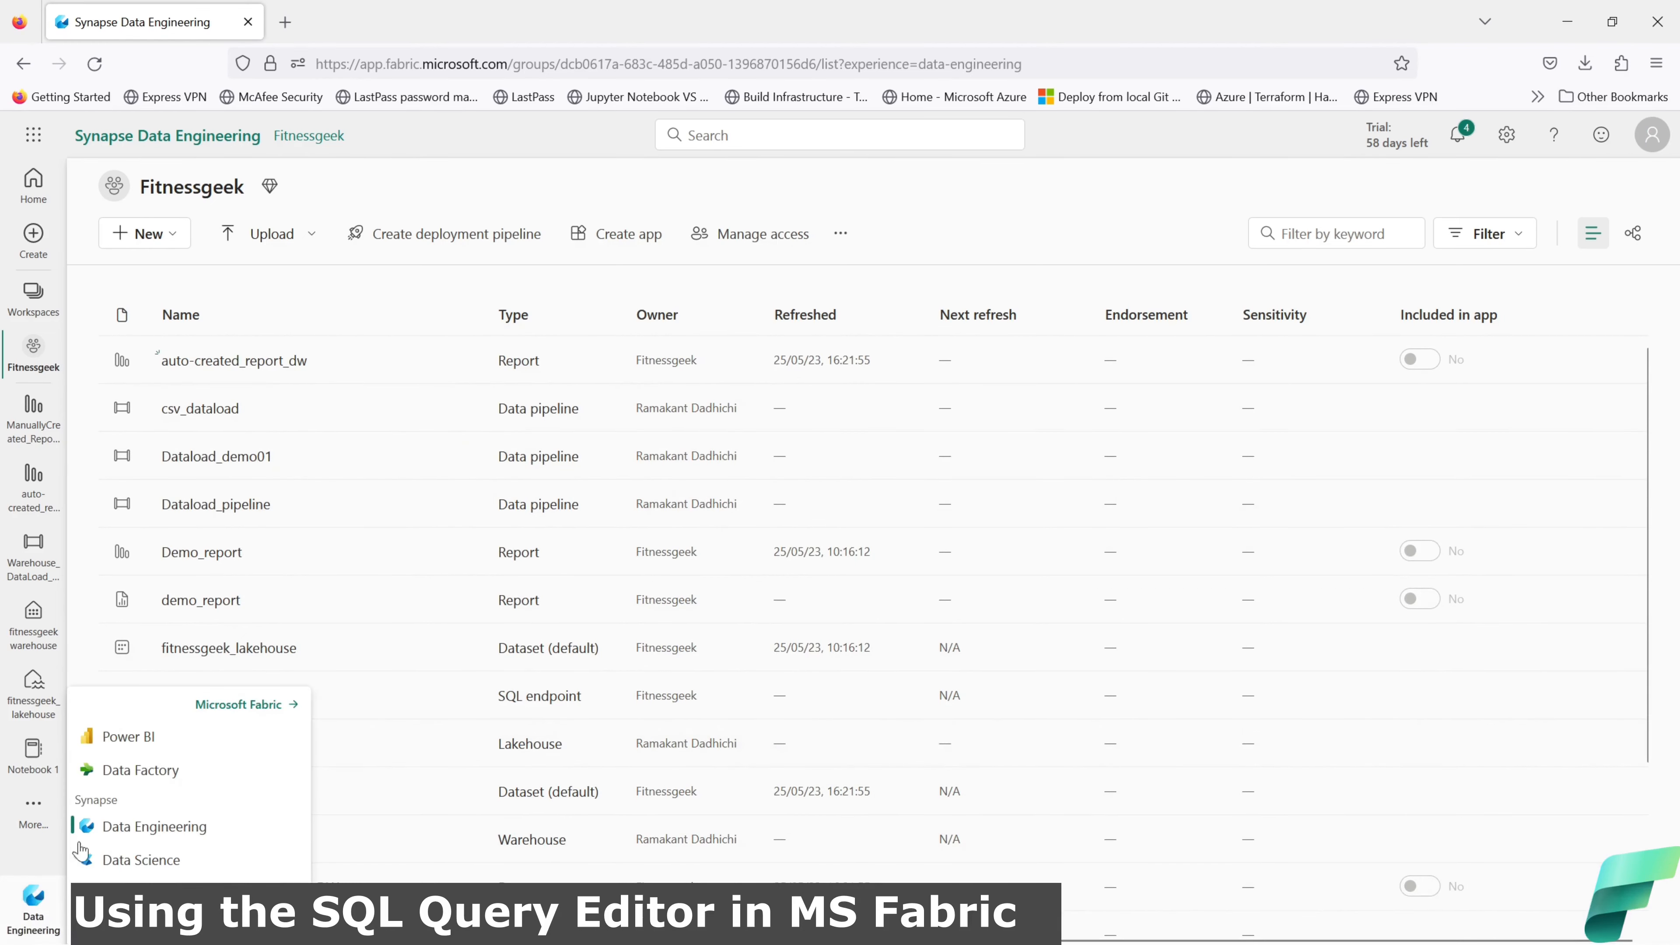
left_click(240, 707)
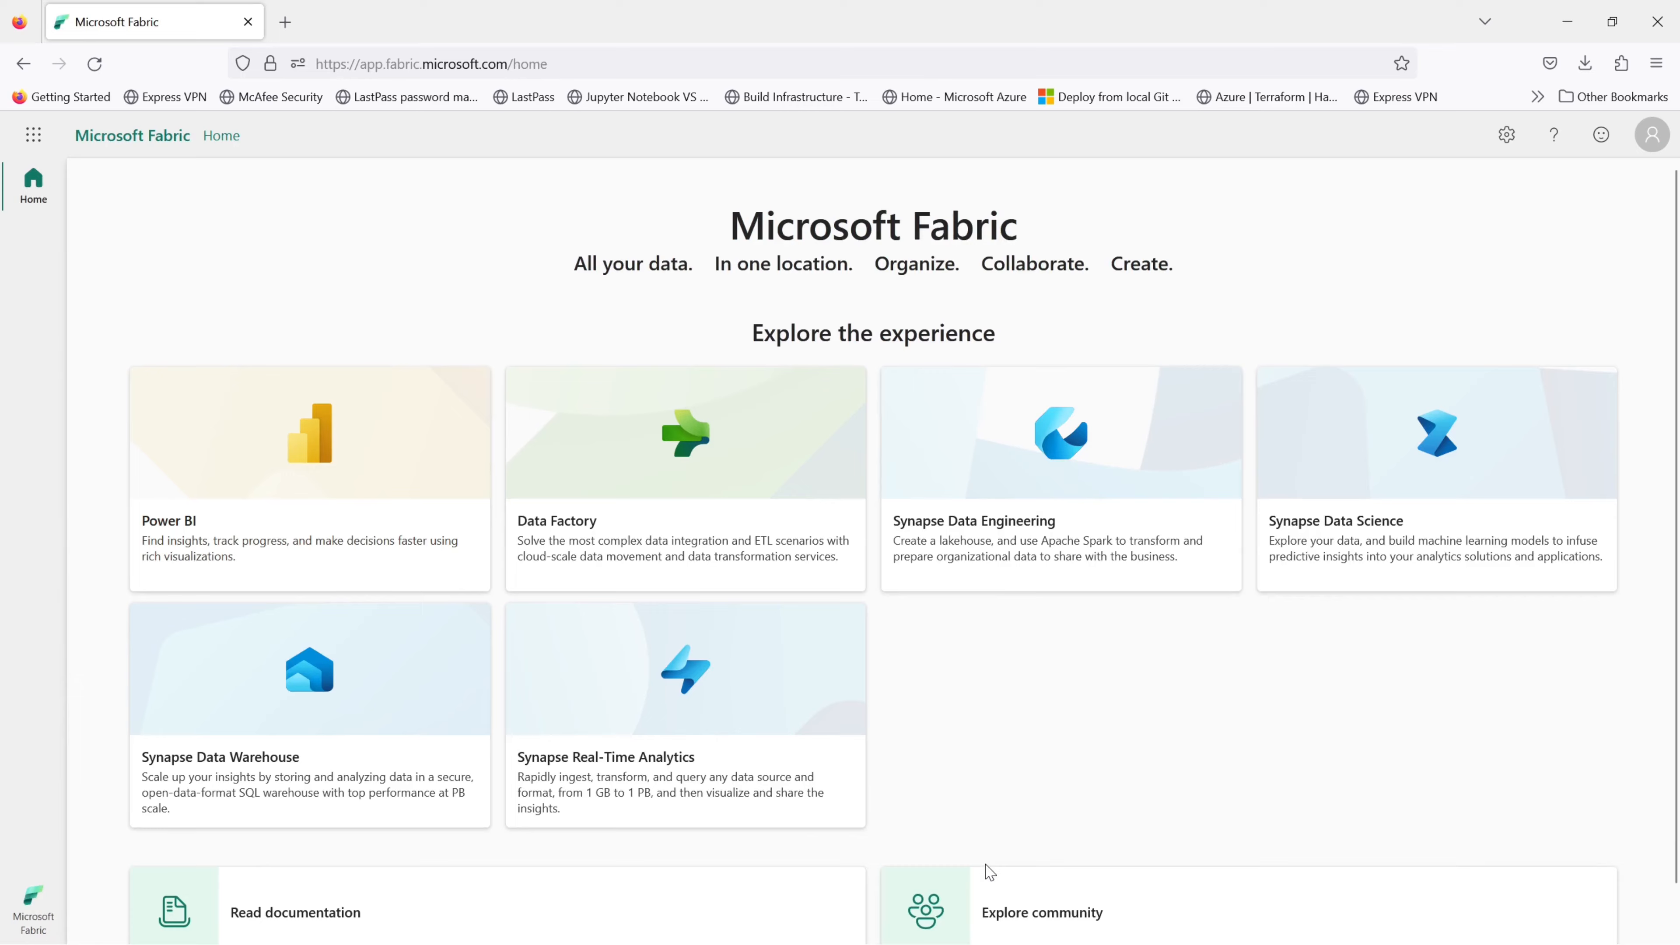